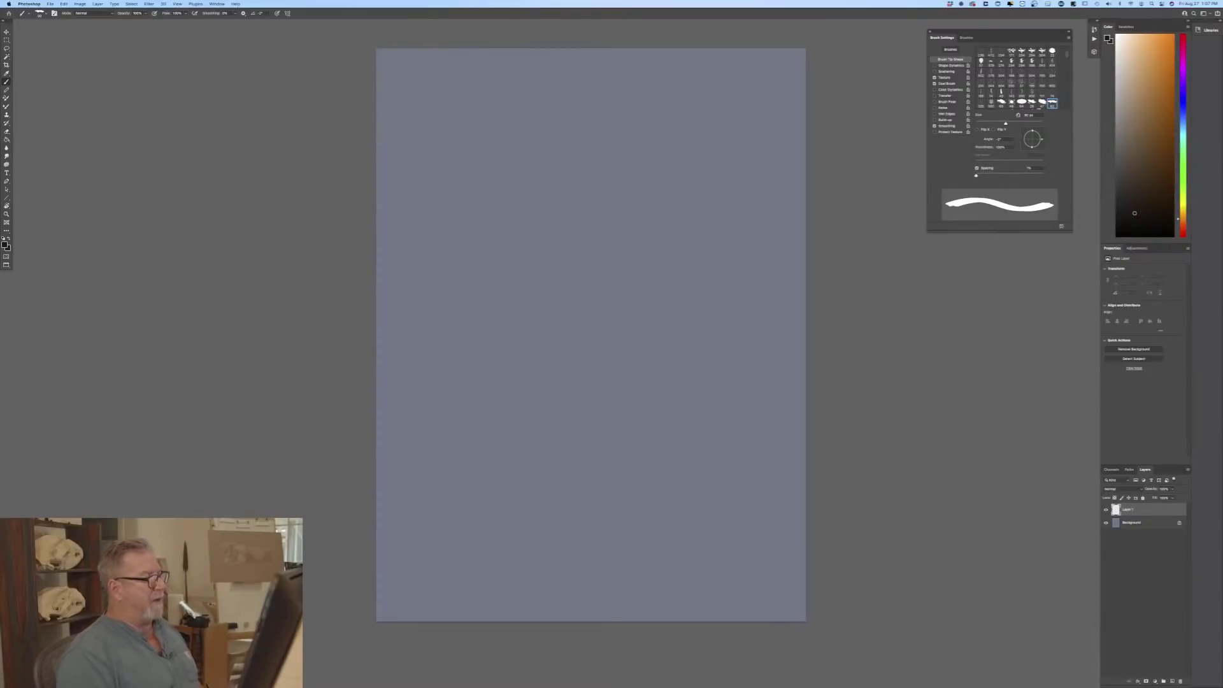
pyautogui.press('super+equal')
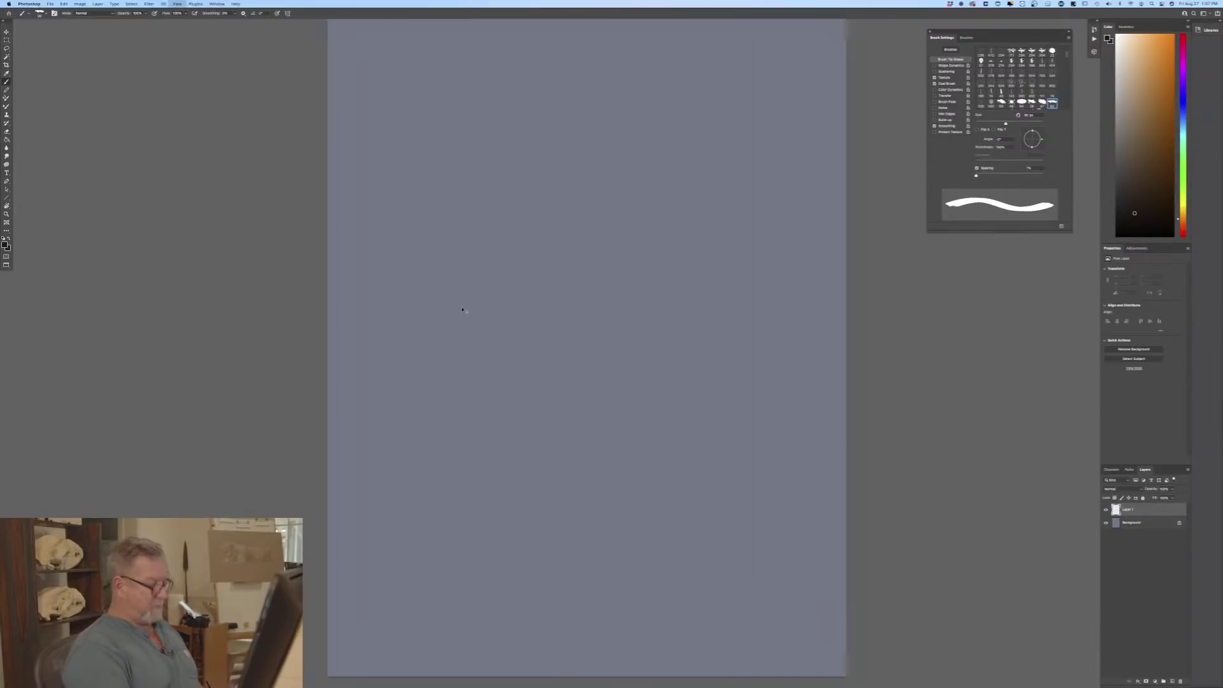
pyautogui.moveTo(232, 311); pyautogui.dragTo(179, 387)
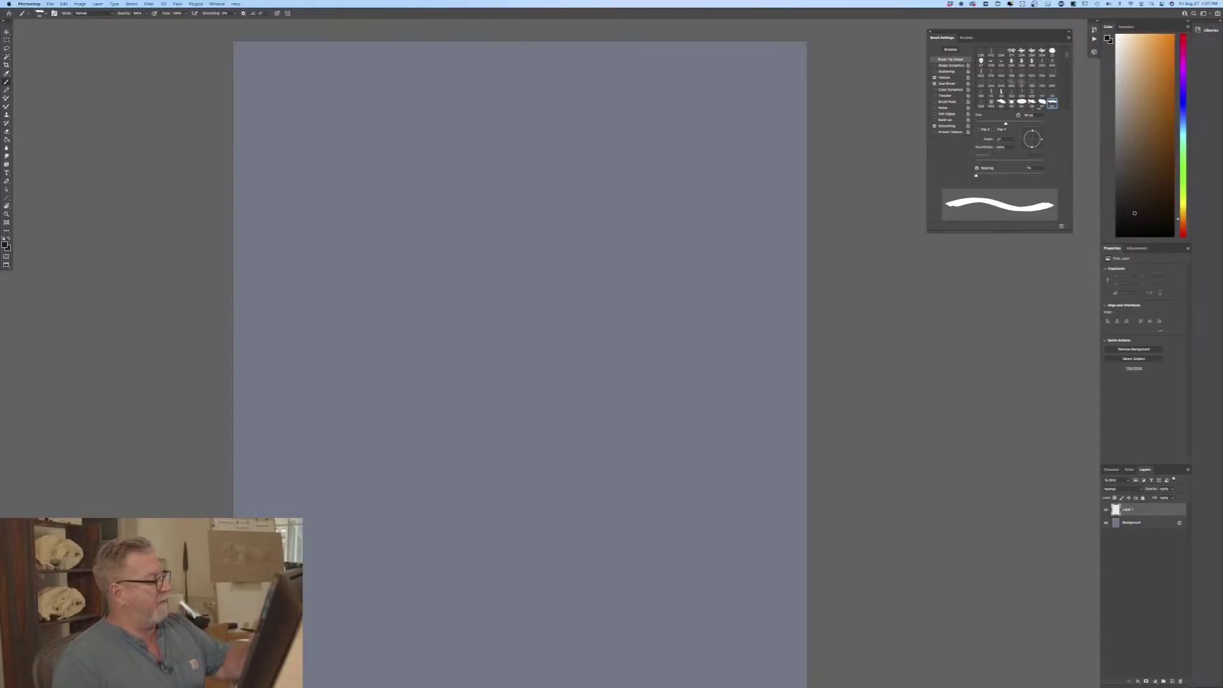
pyautogui.moveTo(442, 125); pyautogui.dragTo(513, 117)
pyautogui.moveTo(577, 163); pyautogui.dragTo(417, 241)
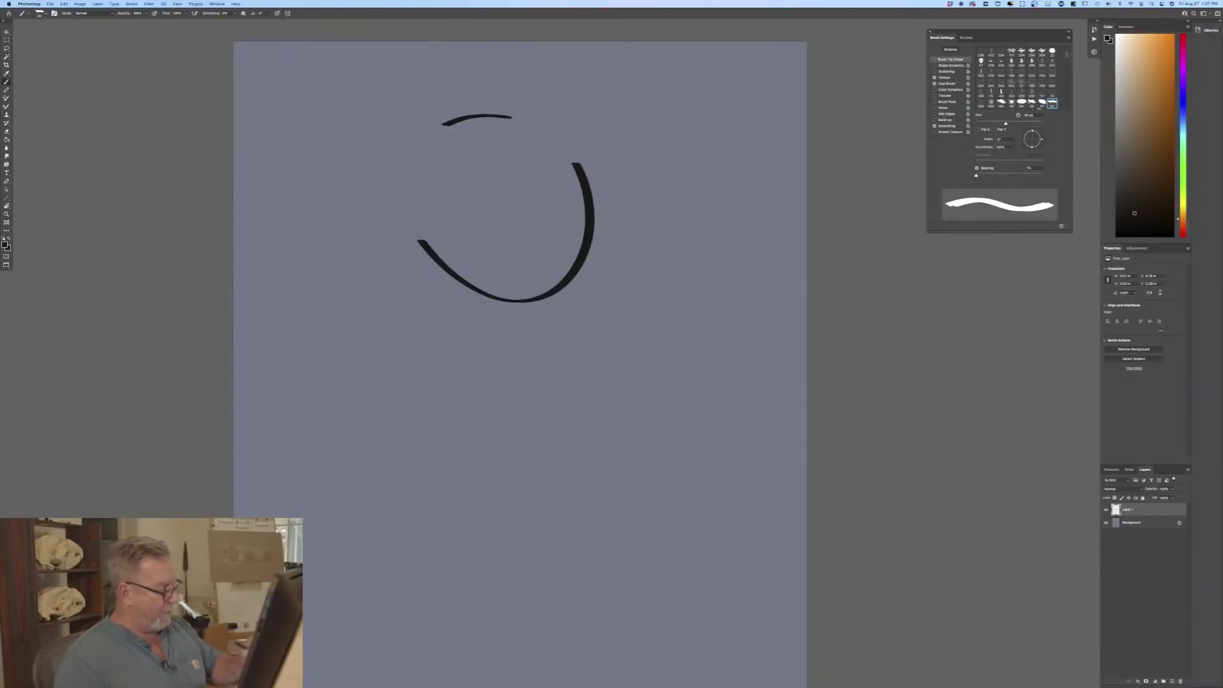
pyautogui.moveTo(1128, 509)
pyautogui.mouseDown()
pyautogui.moveTo(1150, 659)
pyautogui.moveTo(1179, 679)
pyautogui.mouseUp()
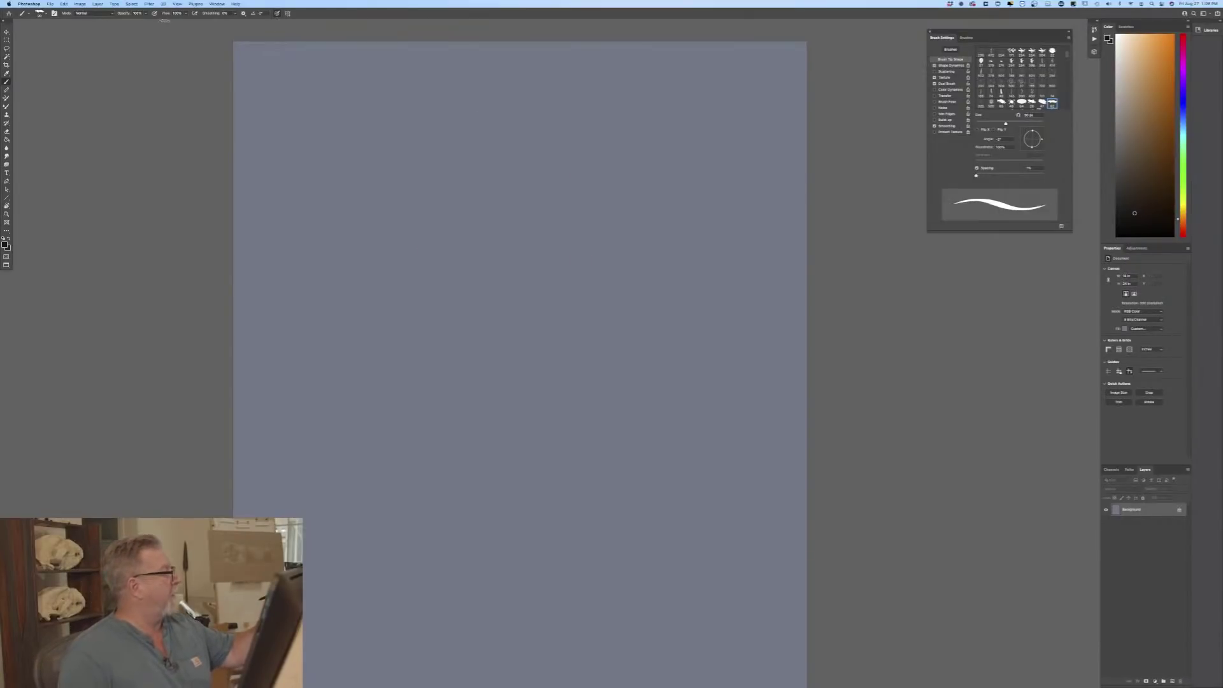
# Step: Sketch a loose round head shape in the upper part of the canvas with several light overlapping brush strokes
pyautogui.moveTo(595, 223); pyautogui.dragTo(577, 274)
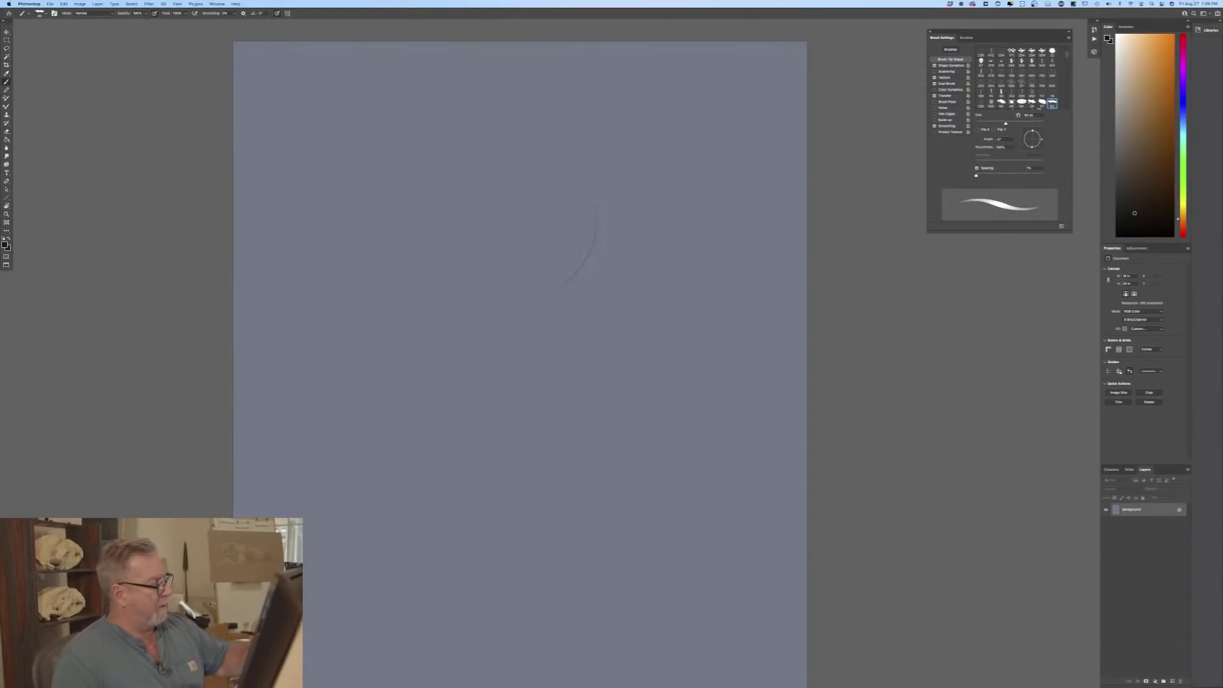
pyautogui.moveTo(503, 124)
pyautogui.mouseDown()
pyautogui.moveTo(420, 229)
pyautogui.moveTo(418, 220)
pyautogui.mouseUp()
pyautogui.moveTo(601, 236); pyautogui.dragTo(528, 302)
pyautogui.moveTo(595, 195); pyautogui.dragTo(554, 308)
pyautogui.moveTo(486, 123); pyautogui.dragTo(414, 255)
pyautogui.moveTo(542, 126); pyautogui.dragTo(539, 314)
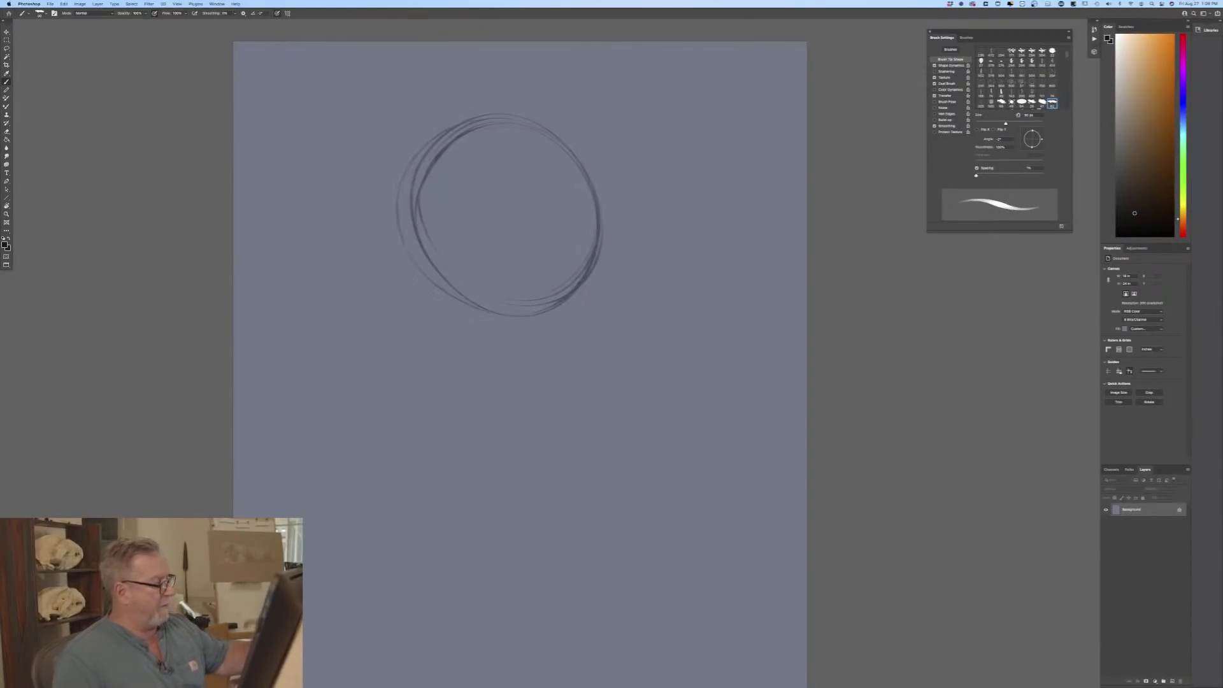
pyautogui.moveTo(455, 126); pyautogui.dragTo(580, 280)
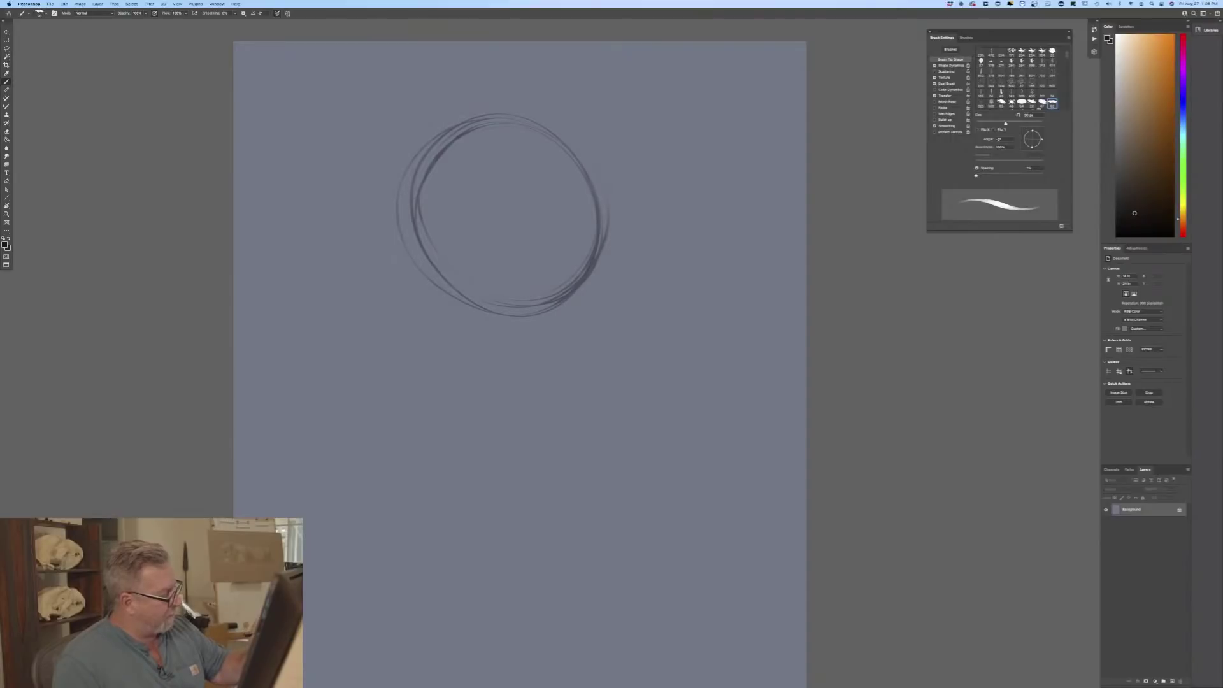
# Step: Sketch an oval nose inside the head circle, with the bridge above it and the muzzle contours on both sides
pyautogui.moveTo(551, 238)
pyautogui.mouseDown()
pyautogui.moveTo(508, 237)
pyautogui.moveTo(528, 258)
pyautogui.moveTo(513, 227)
pyautogui.moveTo(550, 228)
pyautogui.moveTo(507, 228)
pyautogui.moveTo(531, 264)
pyautogui.mouseUp()
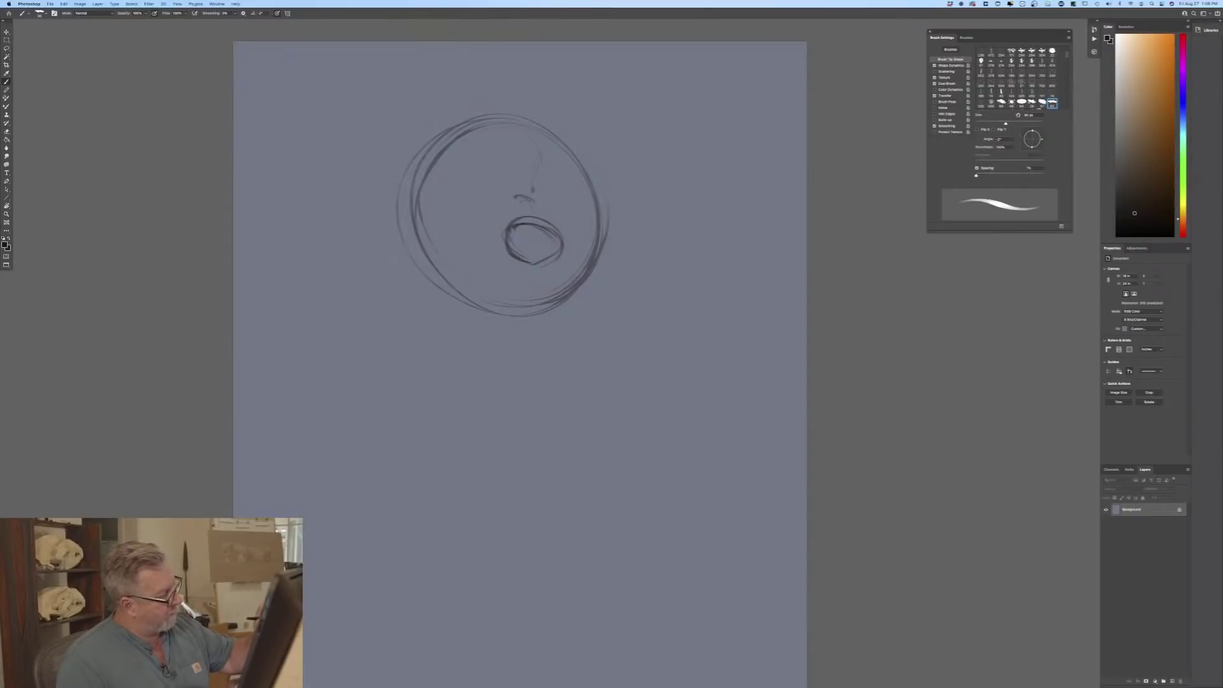
pyautogui.moveTo(533, 184); pyautogui.dragTo(529, 200)
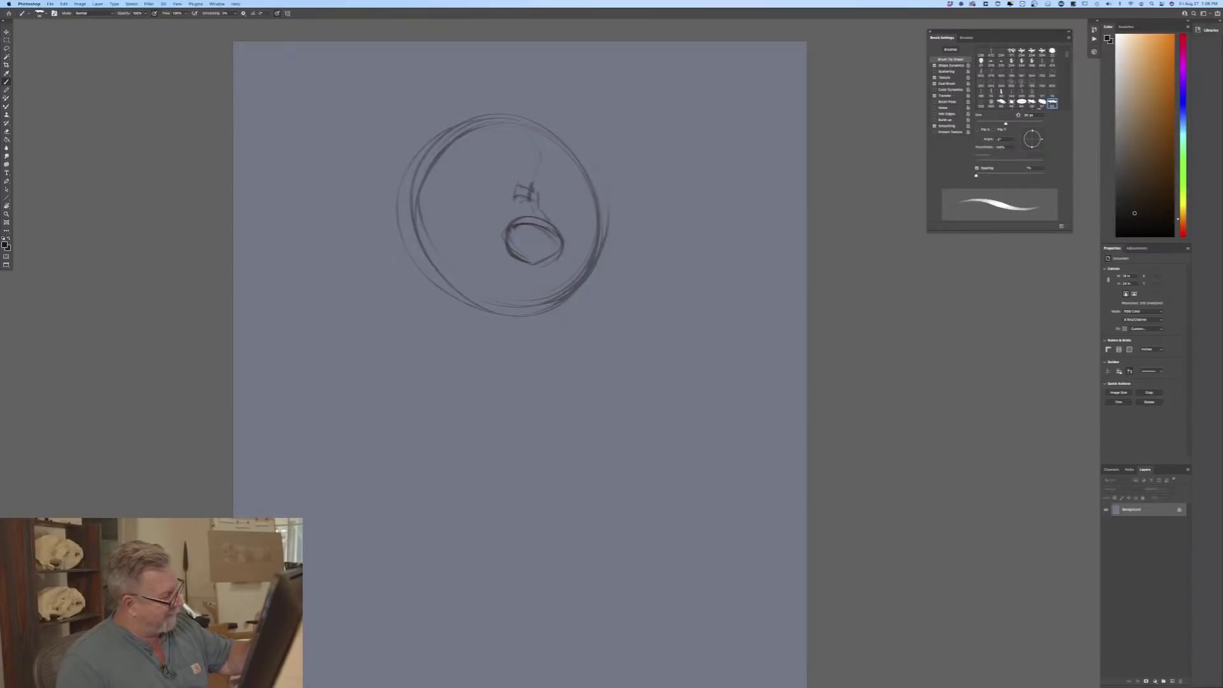
pyautogui.moveTo(540, 203); pyautogui.dragTo(503, 209)
pyautogui.moveTo(570, 246); pyautogui.dragTo(553, 288)
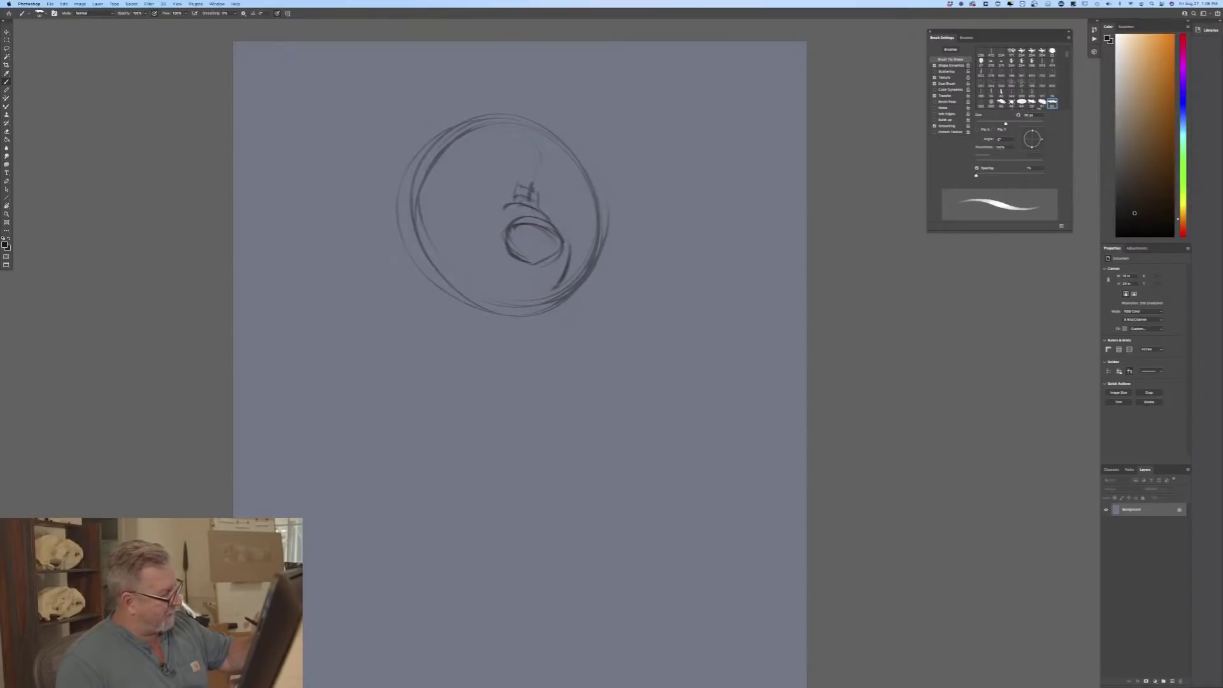
pyautogui.moveTo(486, 225); pyautogui.dragTo(474, 258)
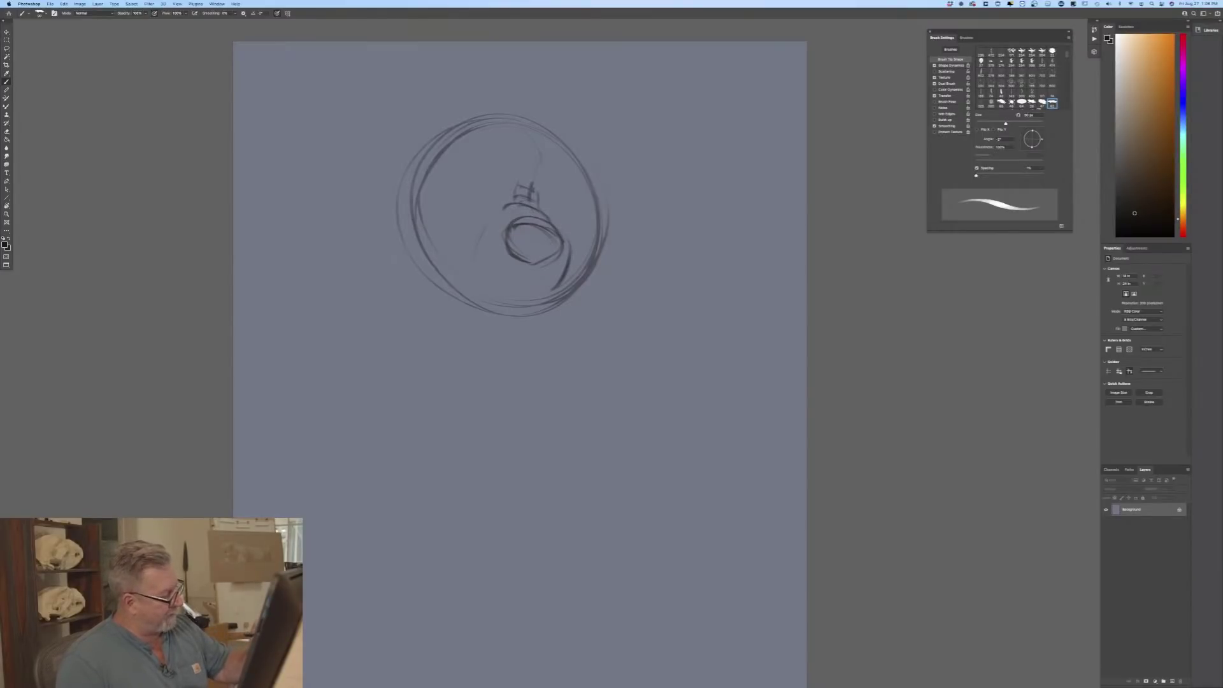
# Step: Draw the mouth and lower jaw under the nose, and complete the face with eyes, brow arcs and nose shading
pyautogui.moveTo(549, 276)
pyautogui.mouseDown()
pyautogui.moveTo(479, 265)
pyautogui.moveTo(467, 246)
pyautogui.moveTo(498, 313)
pyautogui.moveTo(519, 339)
pyautogui.mouseUp()
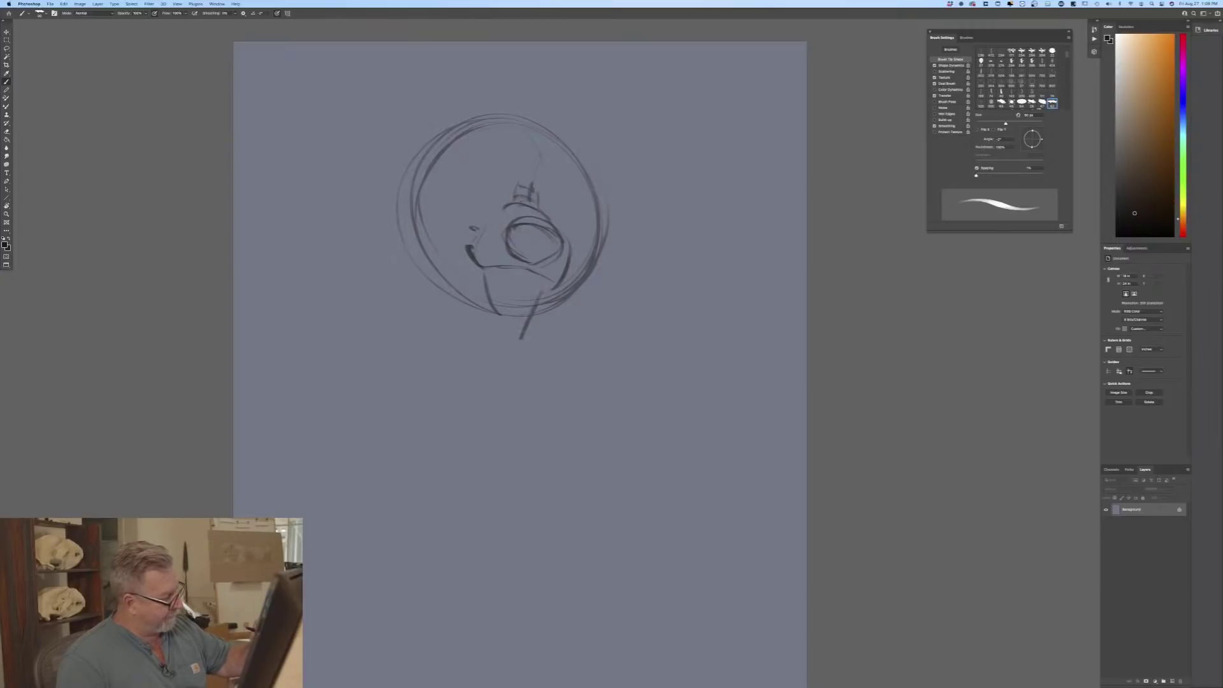
pyautogui.moveTo(475, 270)
pyautogui.mouseDown()
pyautogui.moveTo(500, 326)
pyautogui.moveTo(520, 326)
pyautogui.moveTo(510, 330)
pyautogui.mouseUp()
pyautogui.moveTo(561, 195)
pyautogui.mouseDown()
pyautogui.moveTo(547, 207)
pyautogui.moveTo(556, 194)
pyautogui.moveTo(497, 185)
pyautogui.moveTo(503, 196)
pyautogui.moveTo(521, 176)
pyautogui.moveTo(566, 207)
pyautogui.moveTo(535, 147)
pyautogui.moveTo(580, 203)
pyautogui.mouseUp()
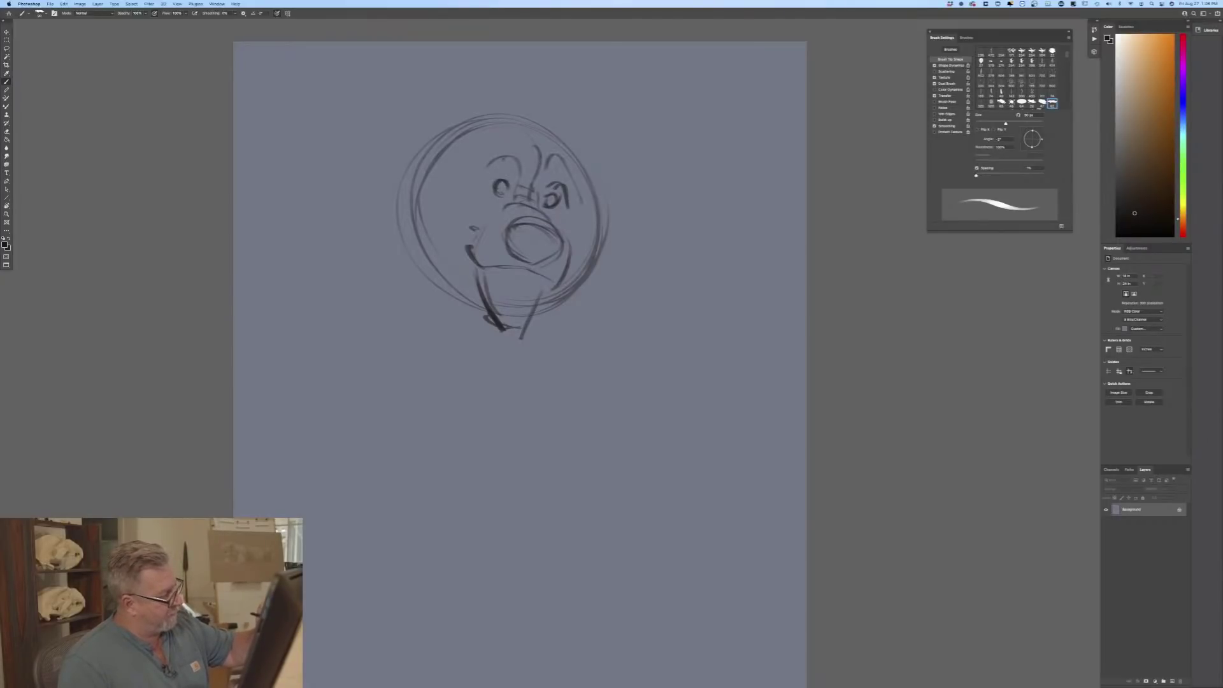
pyautogui.moveTo(551, 155)
pyautogui.mouseDown()
pyautogui.moveTo(577, 198)
pyautogui.moveTo(533, 162)
pyautogui.moveTo(534, 142)
pyautogui.mouseUp()
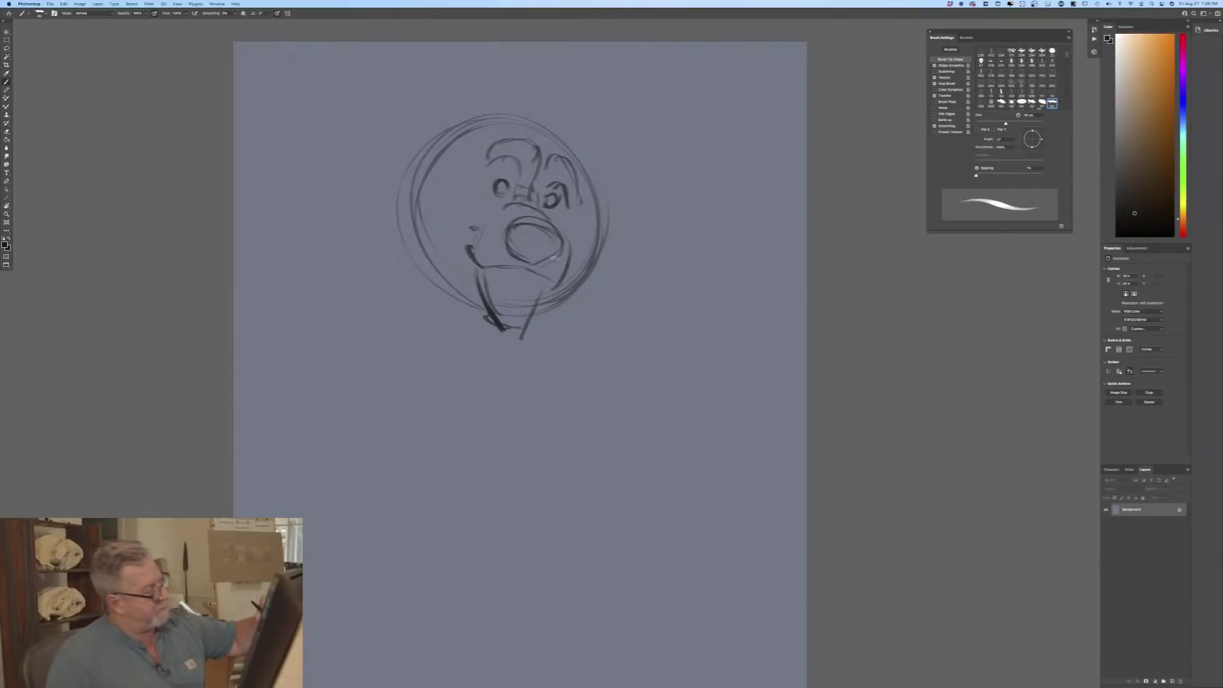
pyautogui.moveTo(542, 237)
pyautogui.mouseDown()
pyautogui.moveTo(530, 259)
pyautogui.moveTo(514, 257)
pyautogui.mouseUp()
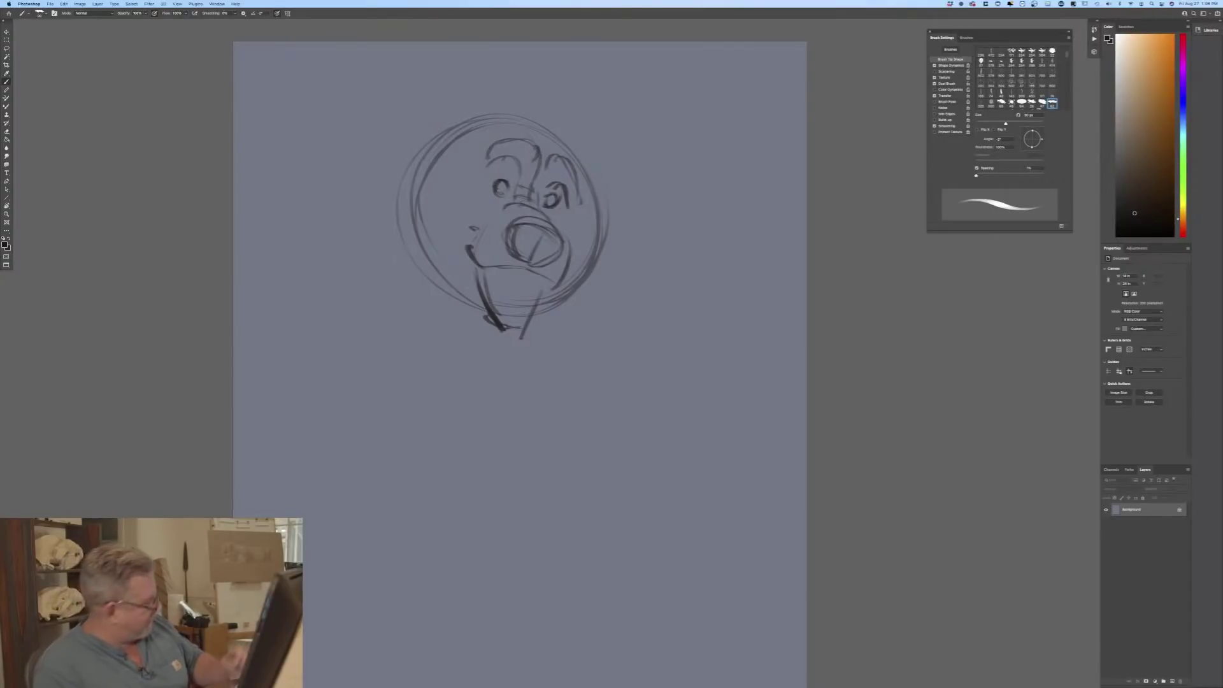
# Step: Set the foreground colour to the canvas's blue-grey and fill a new layer with it to cover the head sketch
pyautogui.click(4, 244)
pyautogui.click(376, 210)
pyautogui.click(327, 179)
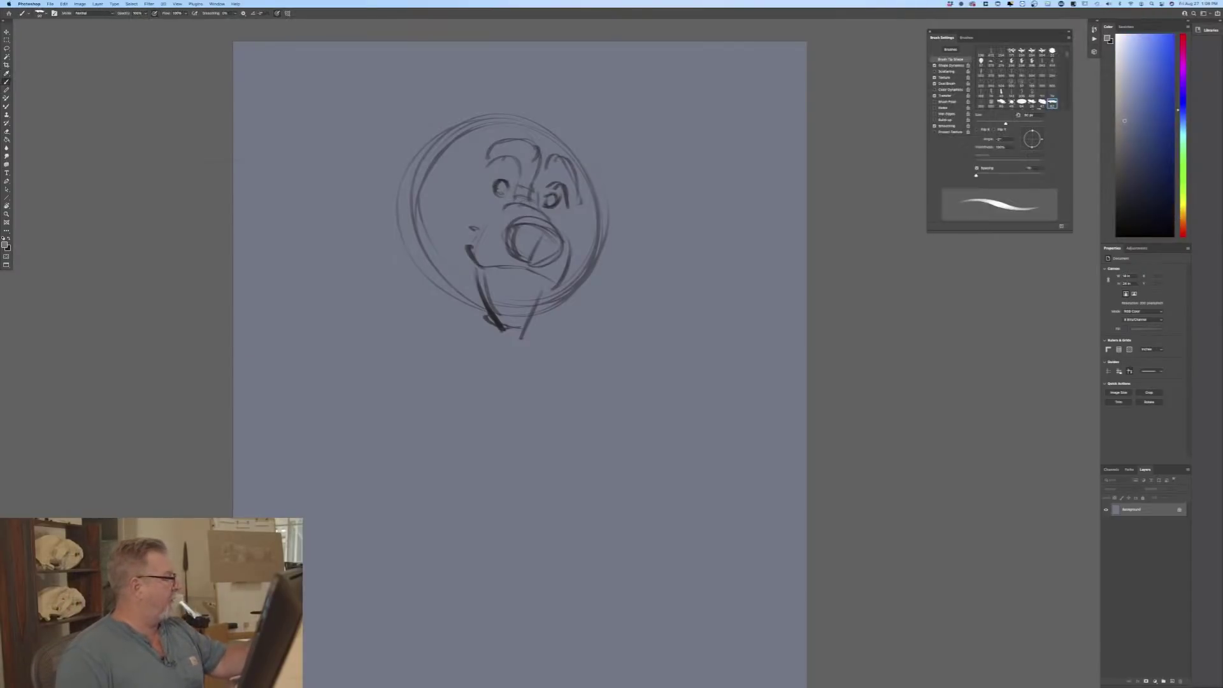
pyautogui.click(1172, 681)
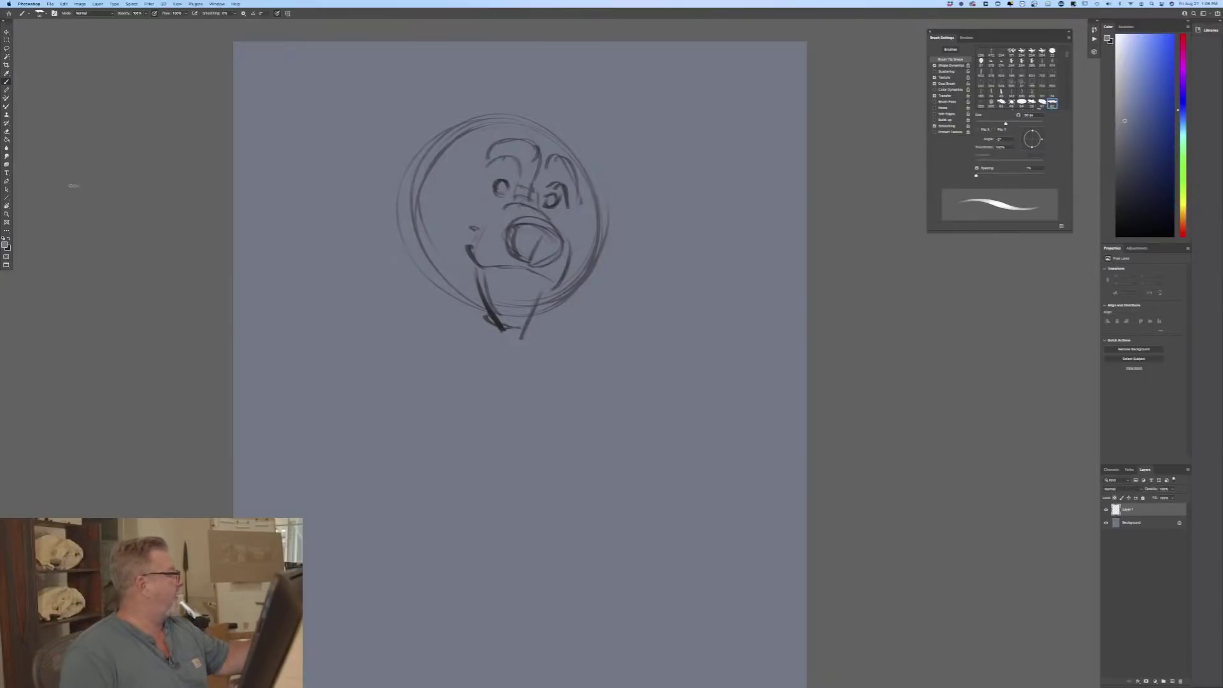
pyautogui.click(7, 140)
pyautogui.click(354, 354)
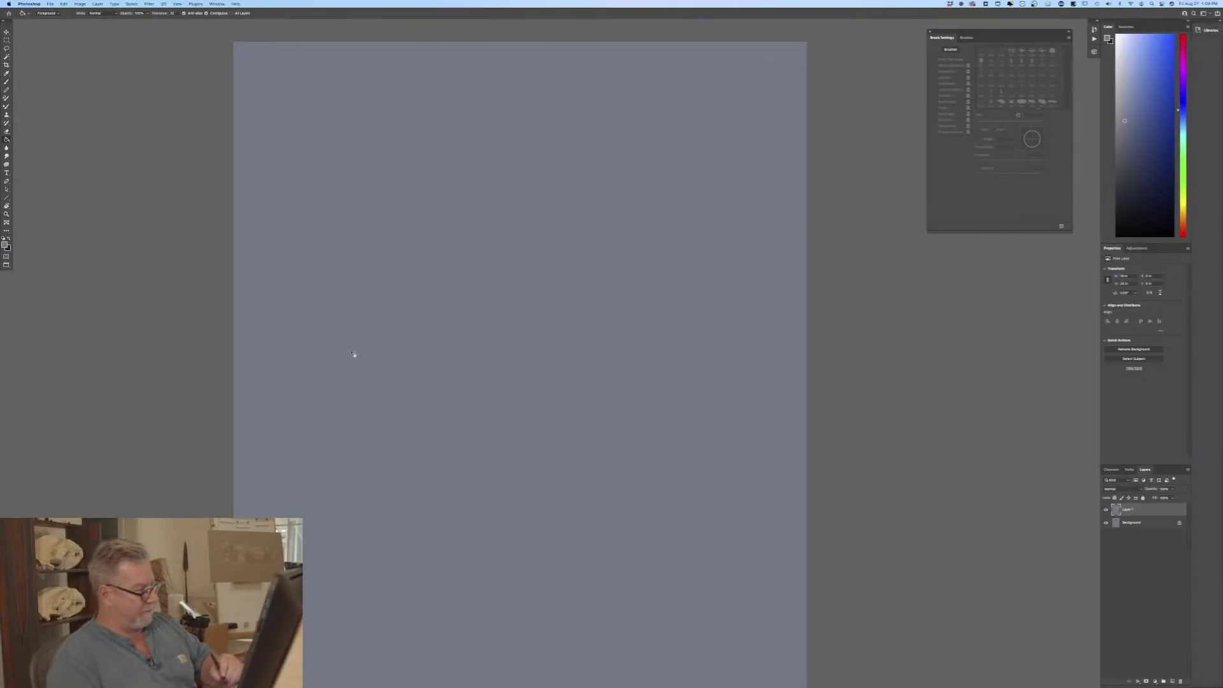
# Step: Select Layer 1 together with the Background and merge the two layers
pyautogui.click(1128, 522)
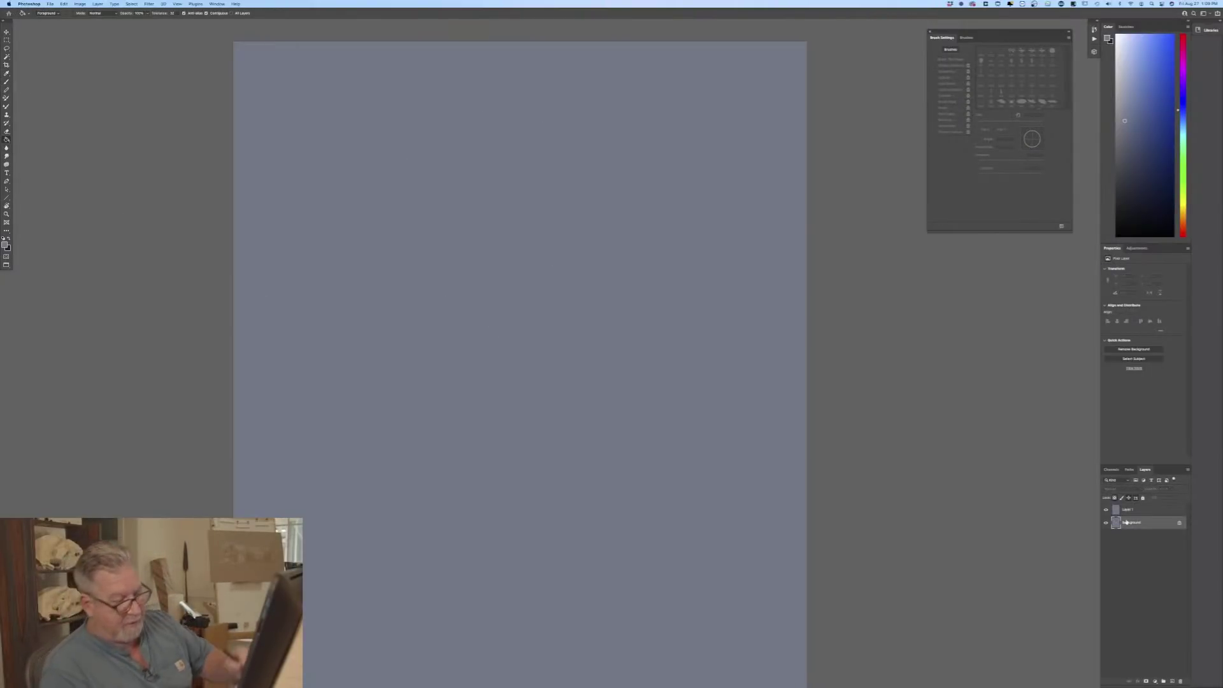
pyautogui.click(1118, 511)
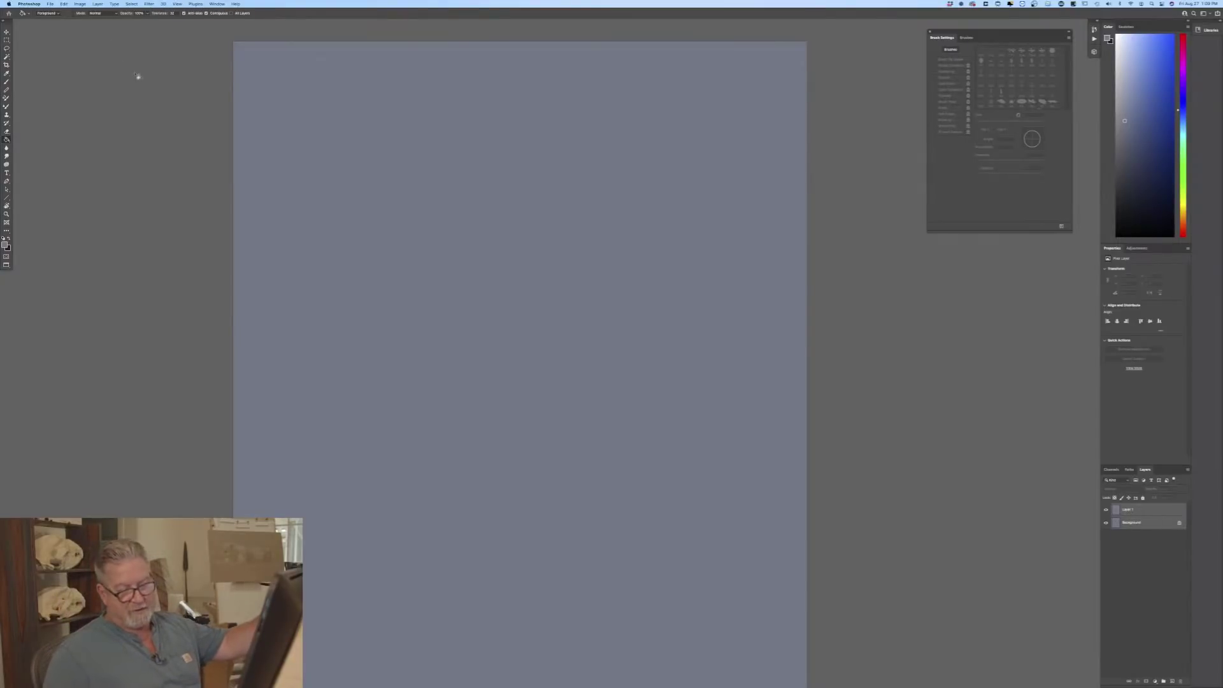
pyautogui.click(97, 5)
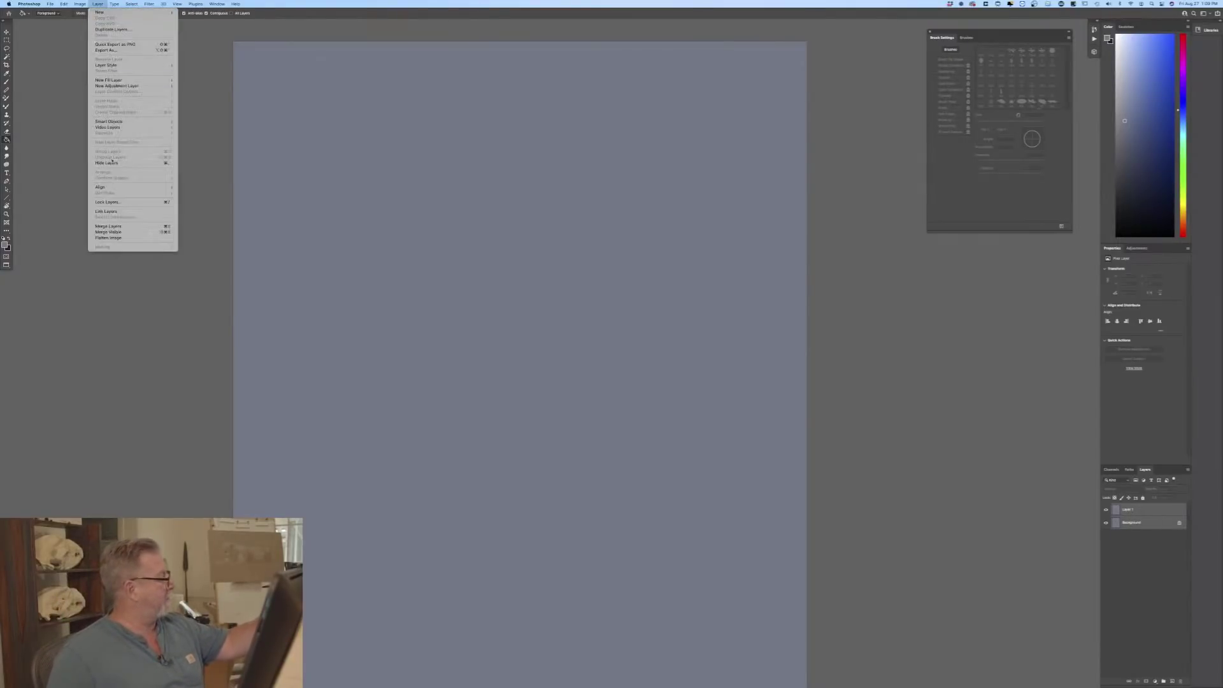
pyautogui.click(121, 227)
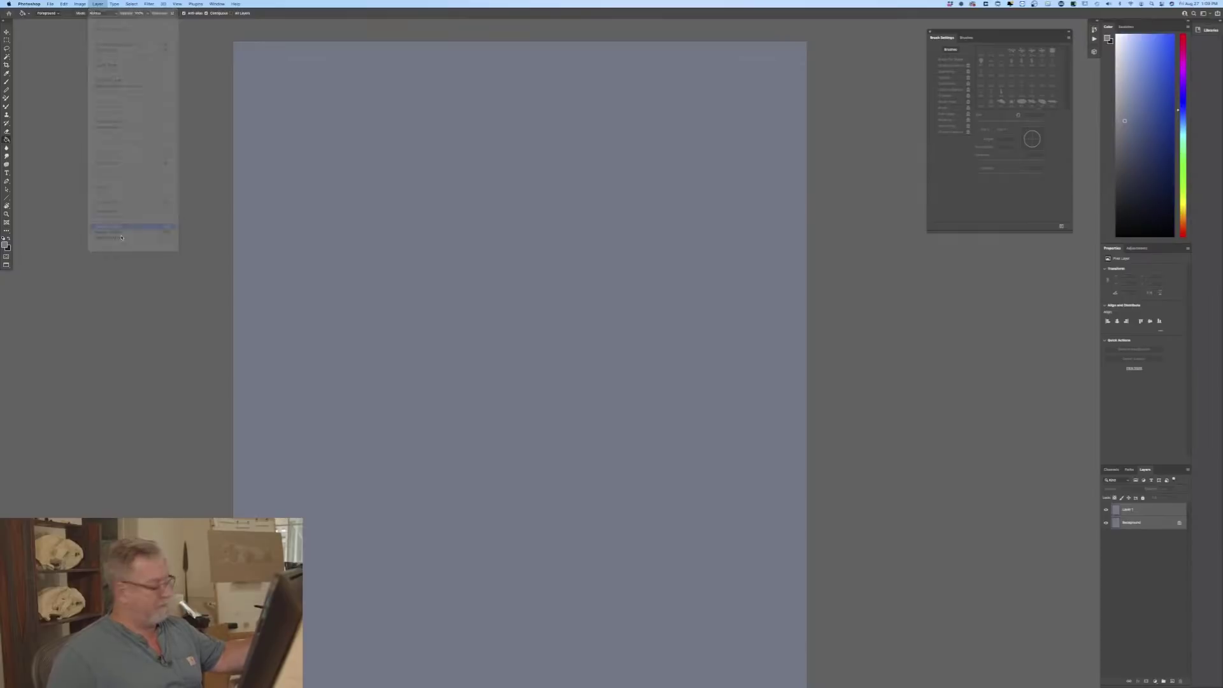
# Step: Add a new layer above the Background and set the foreground colour to a very dark blue
pyautogui.click(1171, 681)
pyautogui.click(6, 246)
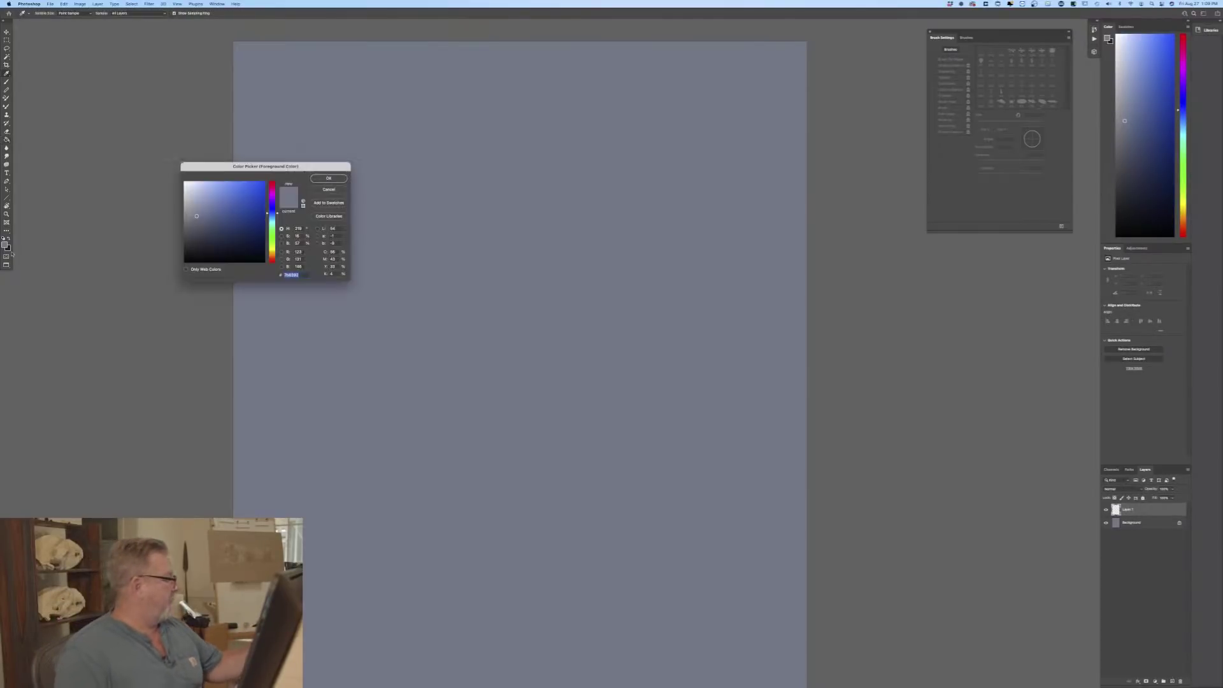
pyautogui.click(213, 251)
pyautogui.click(328, 179)
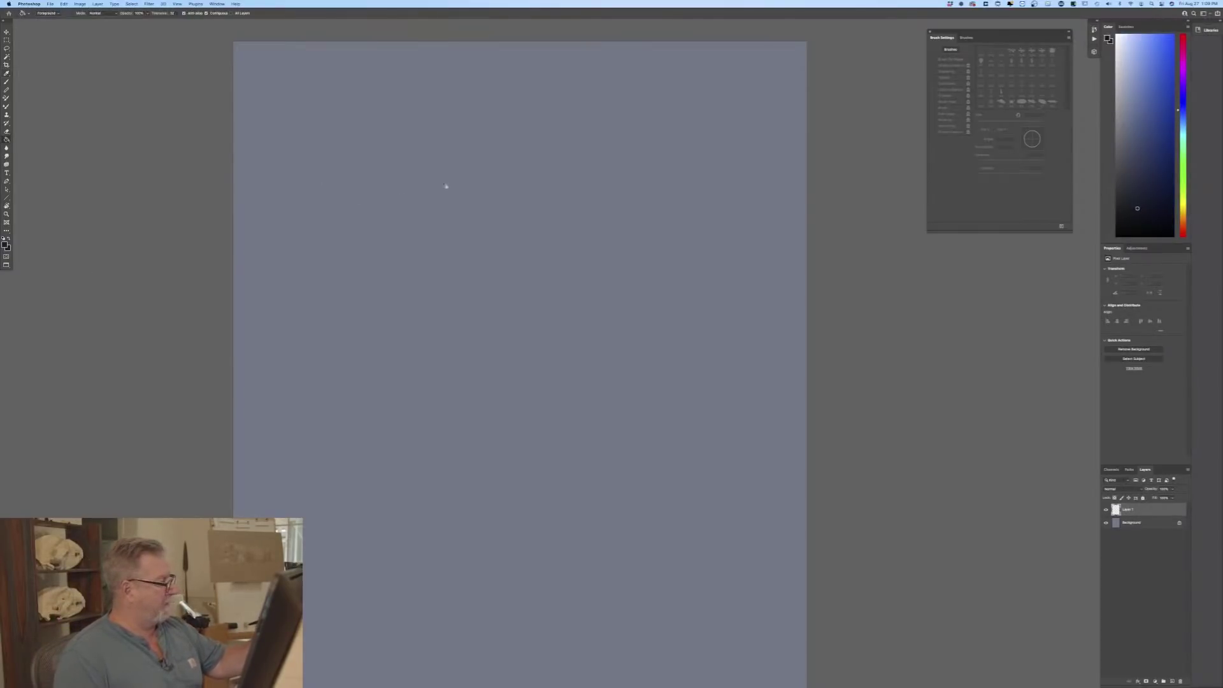
# Step: Enlarge the brush and sketch a left-facing bear head profile with a domed skull, sloping muzzle and nose
pyautogui.press('b')
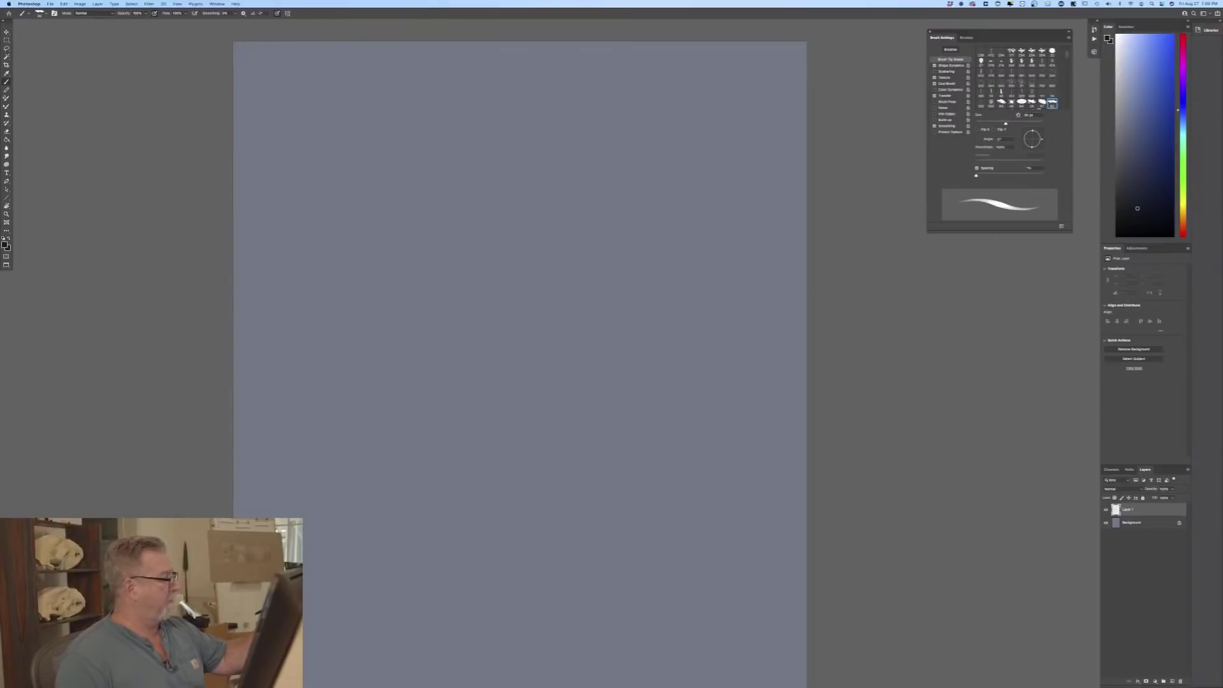
pyautogui.moveTo(596, 132); pyautogui.dragTo(642, 200)
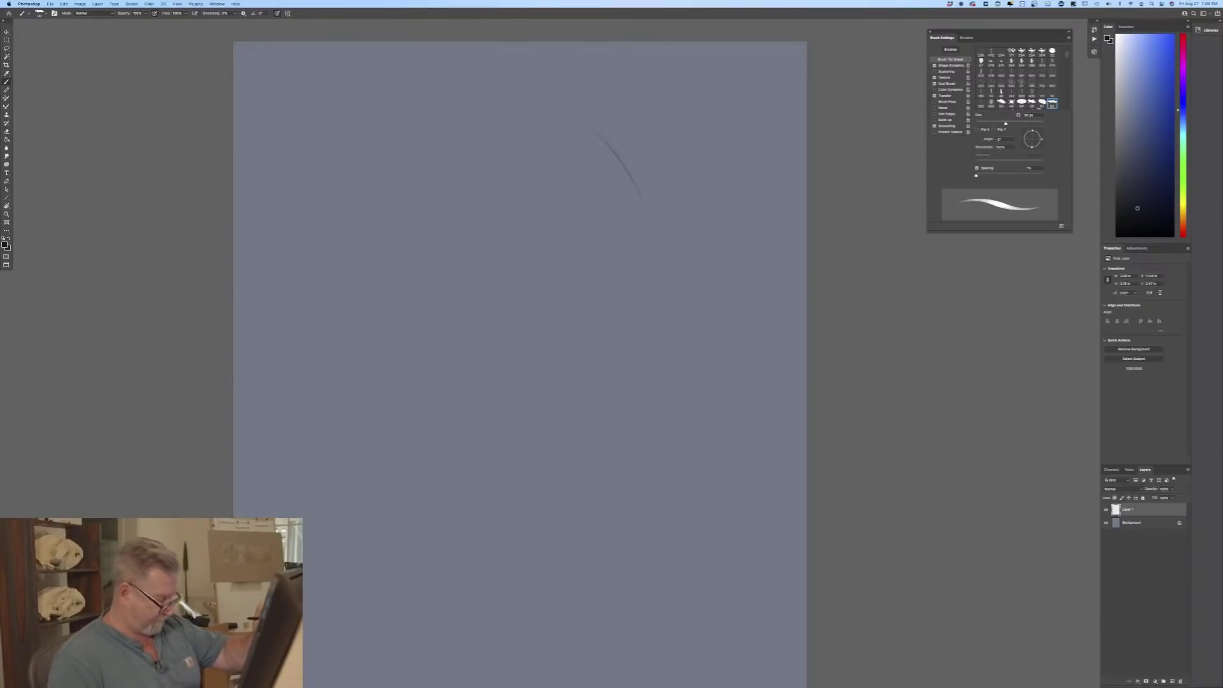
pyautogui.press(']')
pyautogui.press(']')
pyautogui.moveTo(573, 113)
pyautogui.mouseDown()
pyautogui.moveTo(656, 191)
pyautogui.moveTo(675, 239)
pyautogui.mouseUp()
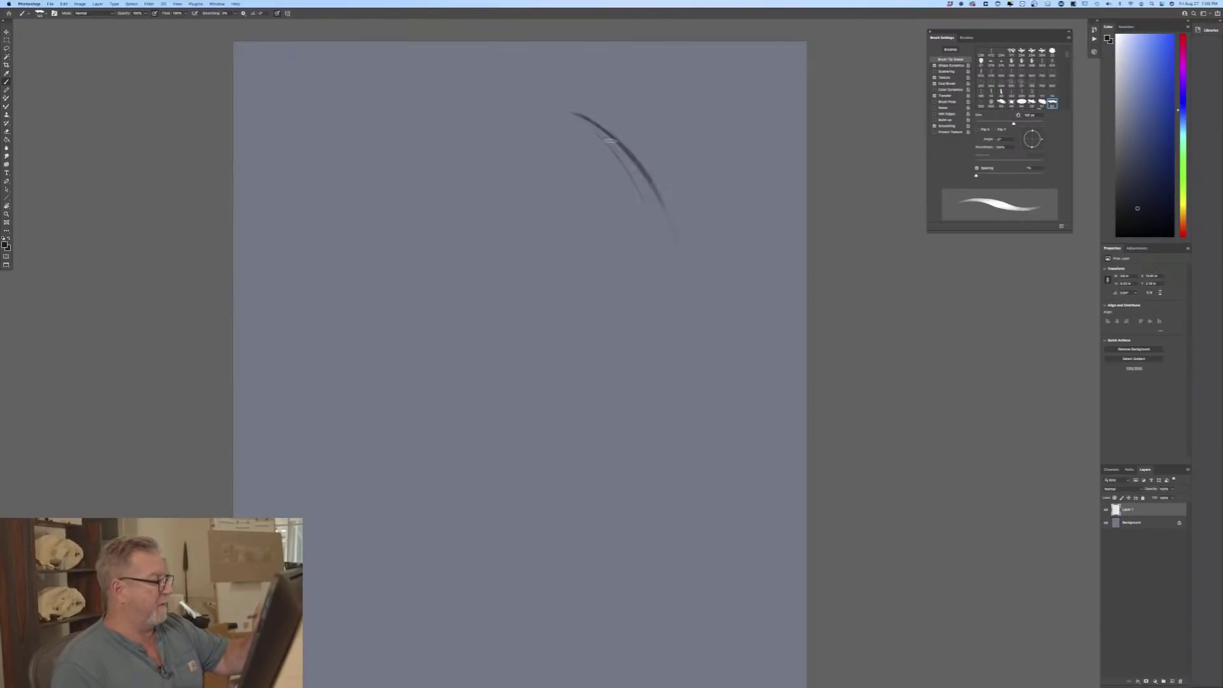
pyautogui.moveTo(610, 141)
pyautogui.mouseDown()
pyautogui.moveTo(514, 108)
pyautogui.moveTo(469, 113)
pyautogui.moveTo(408, 170)
pyautogui.moveTo(387, 251)
pyautogui.moveTo(400, 276)
pyautogui.moveTo(381, 310)
pyautogui.moveTo(332, 328)
pyautogui.moveTo(362, 350)
pyautogui.mouseUp()
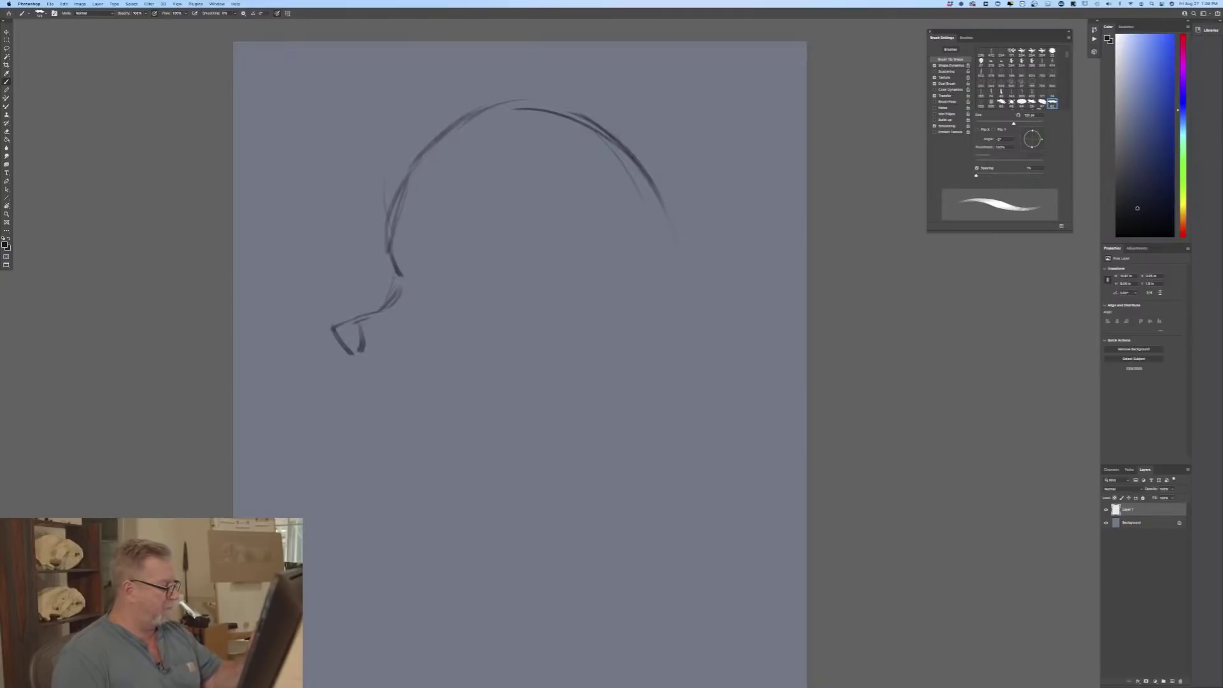
# Step: Add the frowning eye, cheek line and round ear to the profile, and outline the mouth and chin below the nose
pyautogui.moveTo(419, 285)
pyautogui.mouseDown()
pyautogui.moveTo(467, 277)
pyautogui.moveTo(436, 289)
pyautogui.moveTo(444, 364)
pyautogui.mouseUp()
pyautogui.moveTo(609, 191)
pyautogui.mouseDown()
pyautogui.moveTo(658, 252)
pyautogui.moveTo(643, 313)
pyautogui.moveTo(637, 207)
pyautogui.mouseUp()
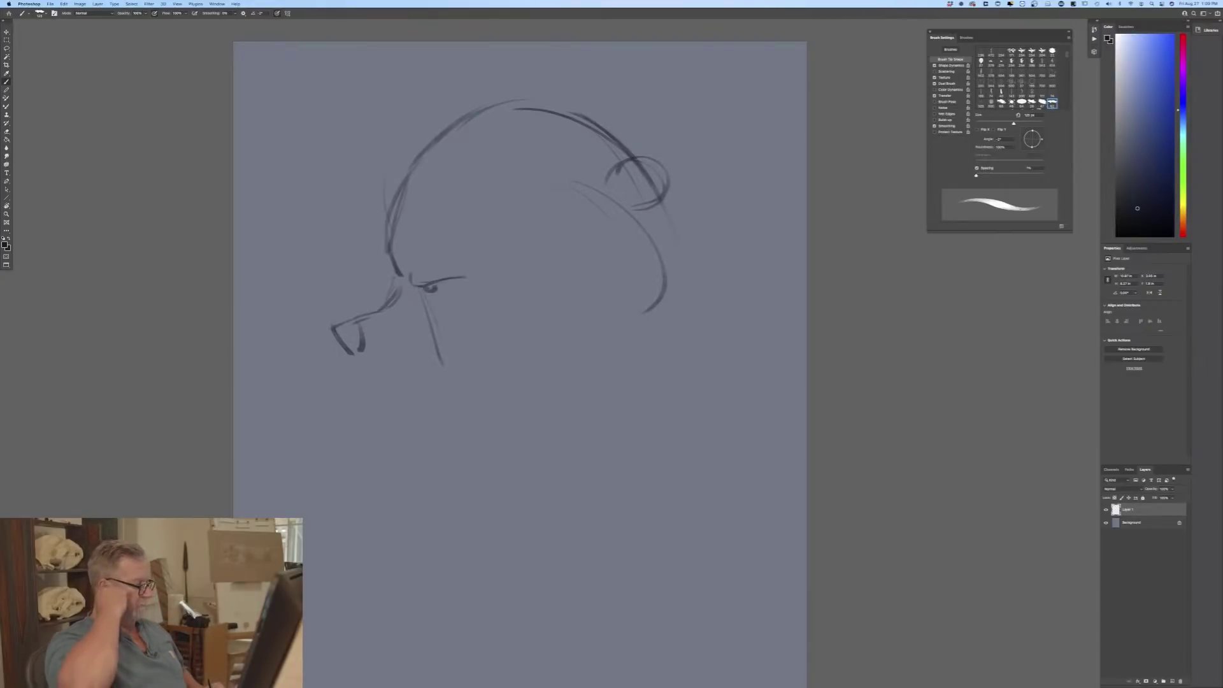
pyautogui.moveTo(347, 354)
pyautogui.mouseDown()
pyautogui.moveTo(349, 370)
pyautogui.moveTo(342, 349)
pyautogui.moveTo(408, 409)
pyautogui.moveTo(449, 402)
pyautogui.mouseUp()
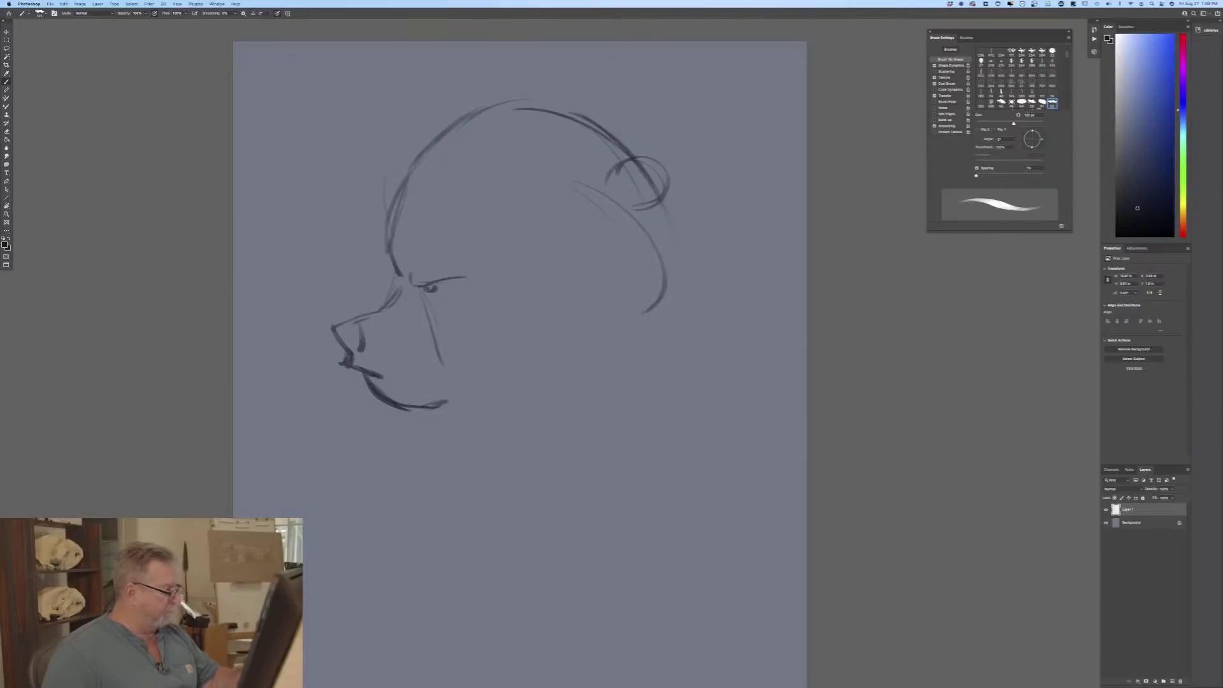
# Step: Draw the curved back of the jaw and neck, and a long arc running from the ear down for the back
pyautogui.moveTo(637, 250); pyautogui.dragTo(633, 385)
pyautogui.moveTo(660, 301); pyautogui.dragTo(582, 421)
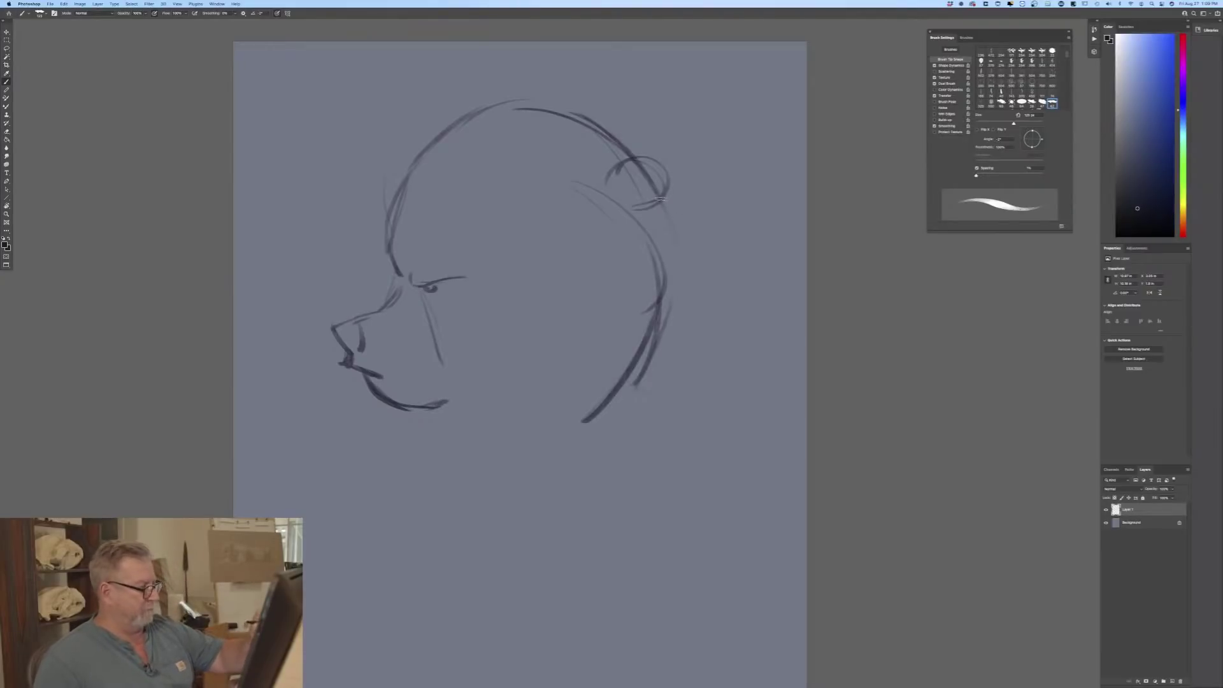
pyautogui.moveTo(656, 185)
pyautogui.mouseDown()
pyautogui.moveTo(712, 255)
pyautogui.moveTo(761, 417)
pyautogui.mouseUp()
pyautogui.moveTo(744, 290); pyautogui.dragTo(778, 395)
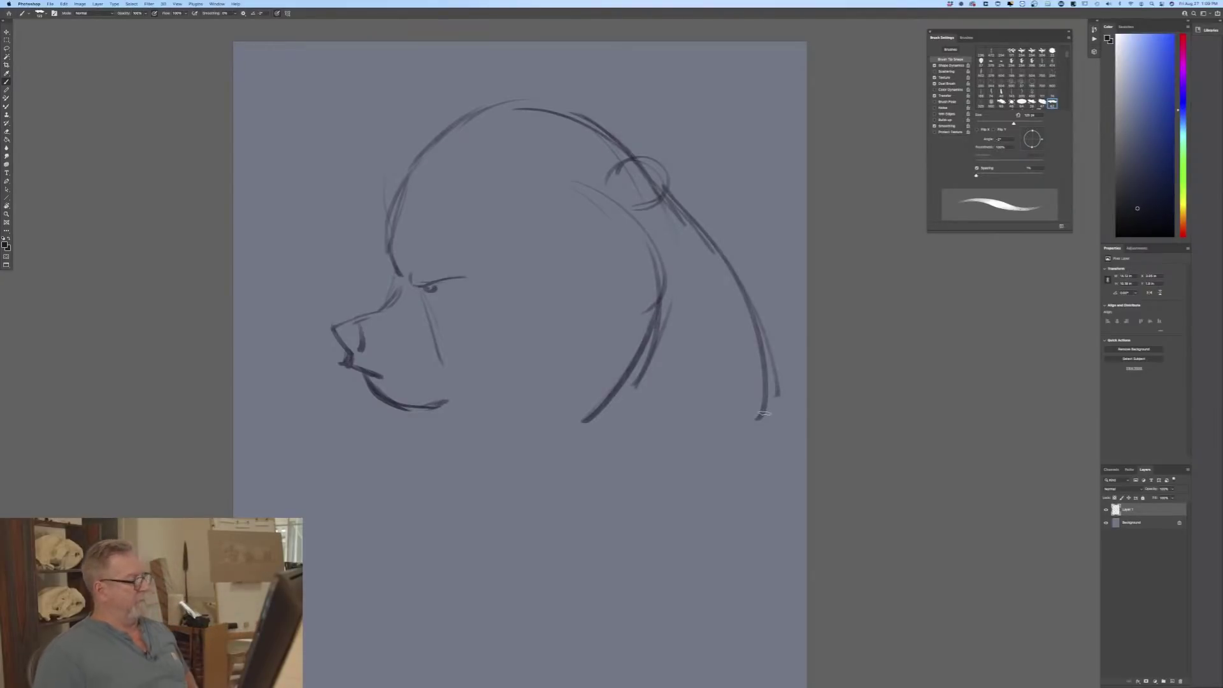
# Step: Darken the bear's nose, add a crease line on the muzzle and redraw the furrowed brow above the eye
pyautogui.moveTo(366, 322)
pyautogui.mouseDown()
pyautogui.moveTo(362, 355)
pyautogui.moveTo(360, 323)
pyautogui.moveTo(357, 352)
pyautogui.moveTo(341, 333)
pyautogui.mouseUp()
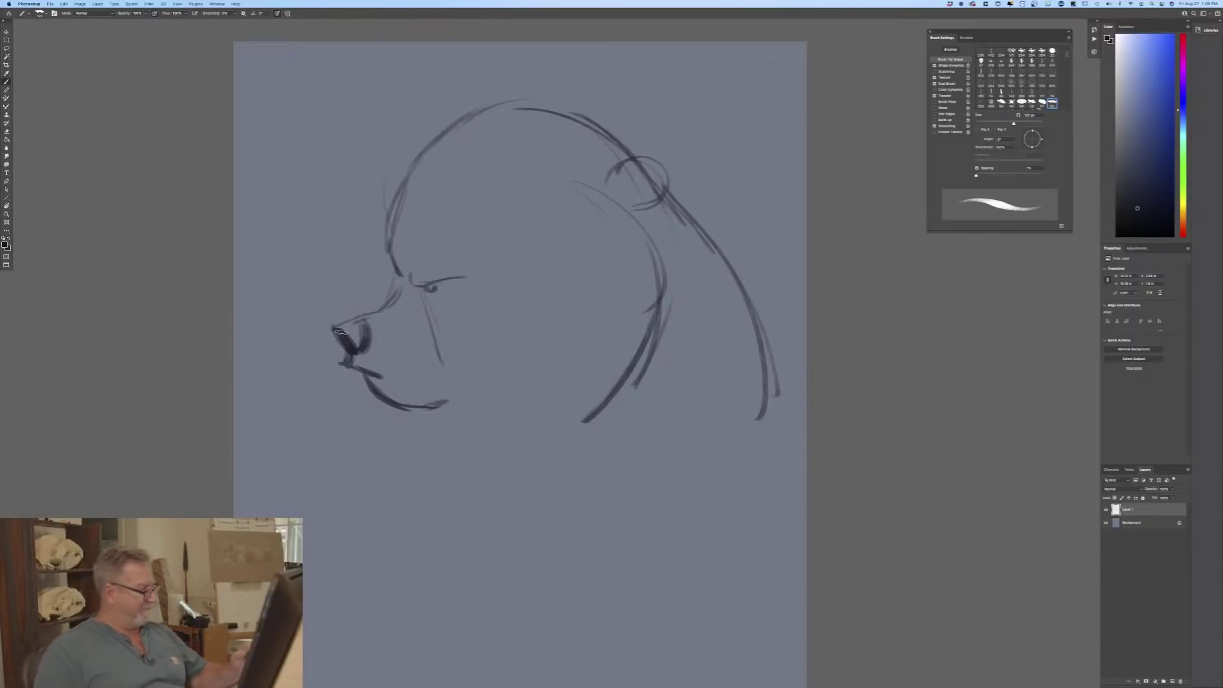
pyautogui.moveTo(417, 342); pyautogui.dragTo(410, 364)
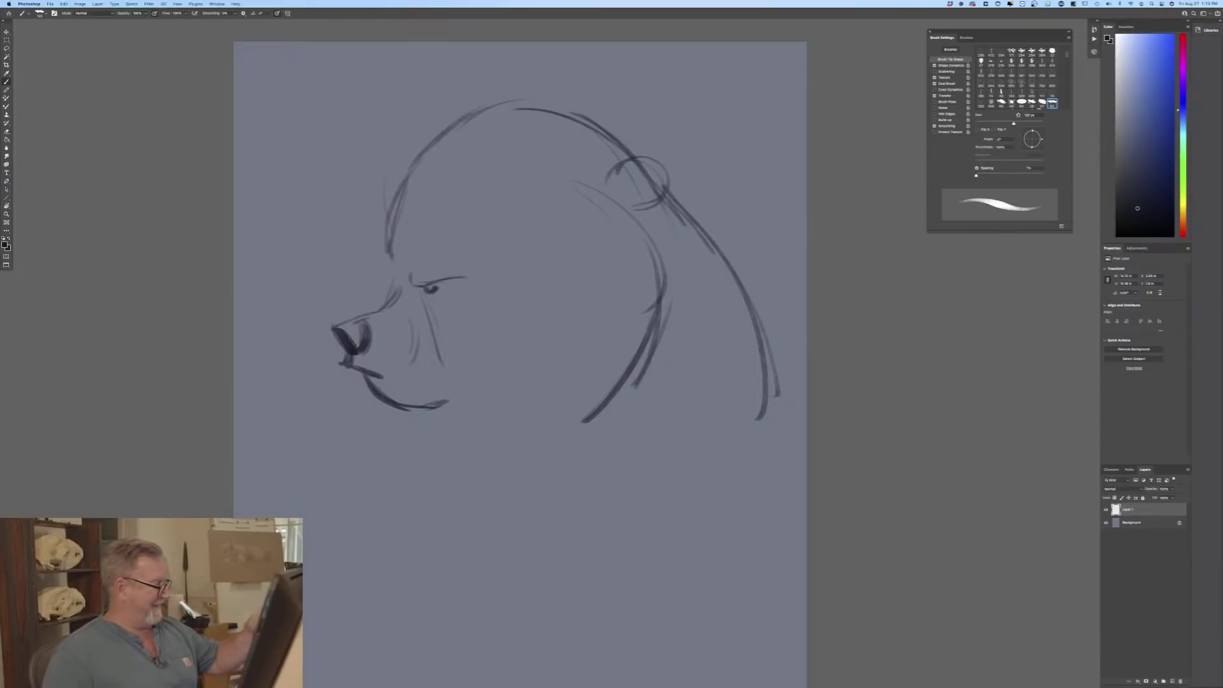
pyautogui.moveTo(418, 242)
pyautogui.mouseDown()
pyautogui.moveTo(410, 279)
pyautogui.moveTo(384, 281)
pyautogui.moveTo(398, 285)
pyautogui.mouseUp()
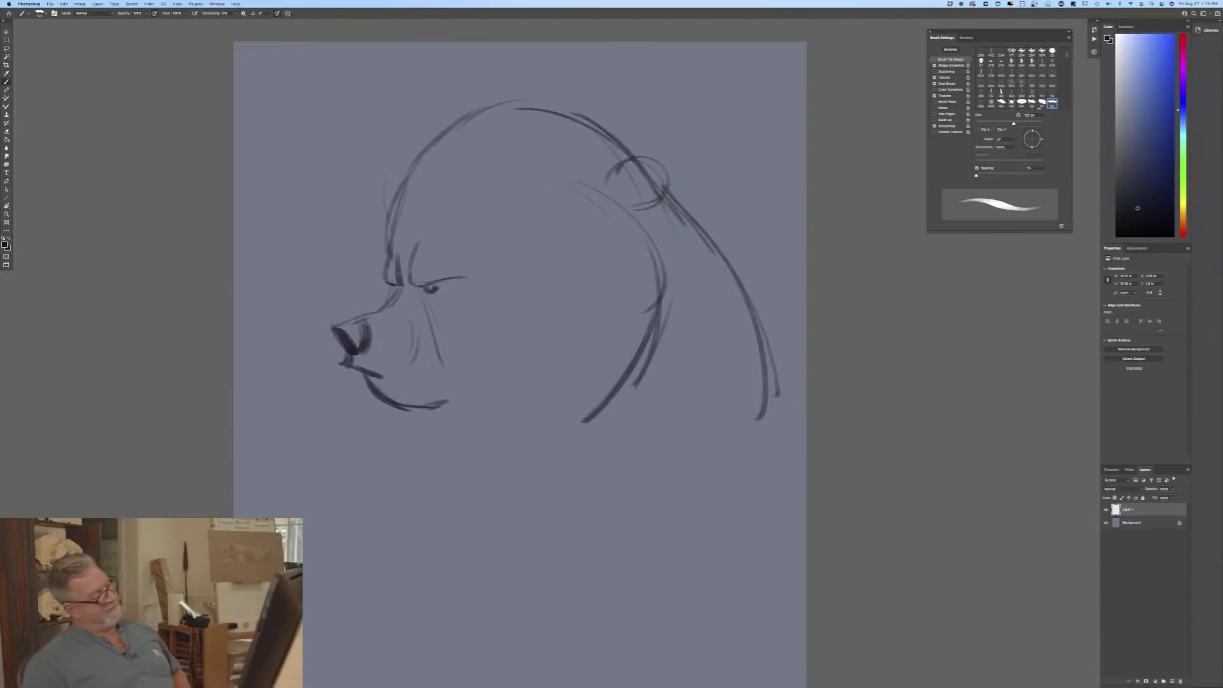
# Step: Add fur tufts on top of the bear's skull, darken the round ear outline and strengthen the jaw line behind it
pyautogui.moveTo(510, 94)
pyautogui.mouseDown()
pyautogui.moveTo(499, 105)
pyautogui.moveTo(549, 112)
pyautogui.mouseUp()
pyautogui.moveTo(597, 181); pyautogui.dragTo(666, 248)
pyautogui.moveTo(665, 297); pyautogui.dragTo(634, 370)
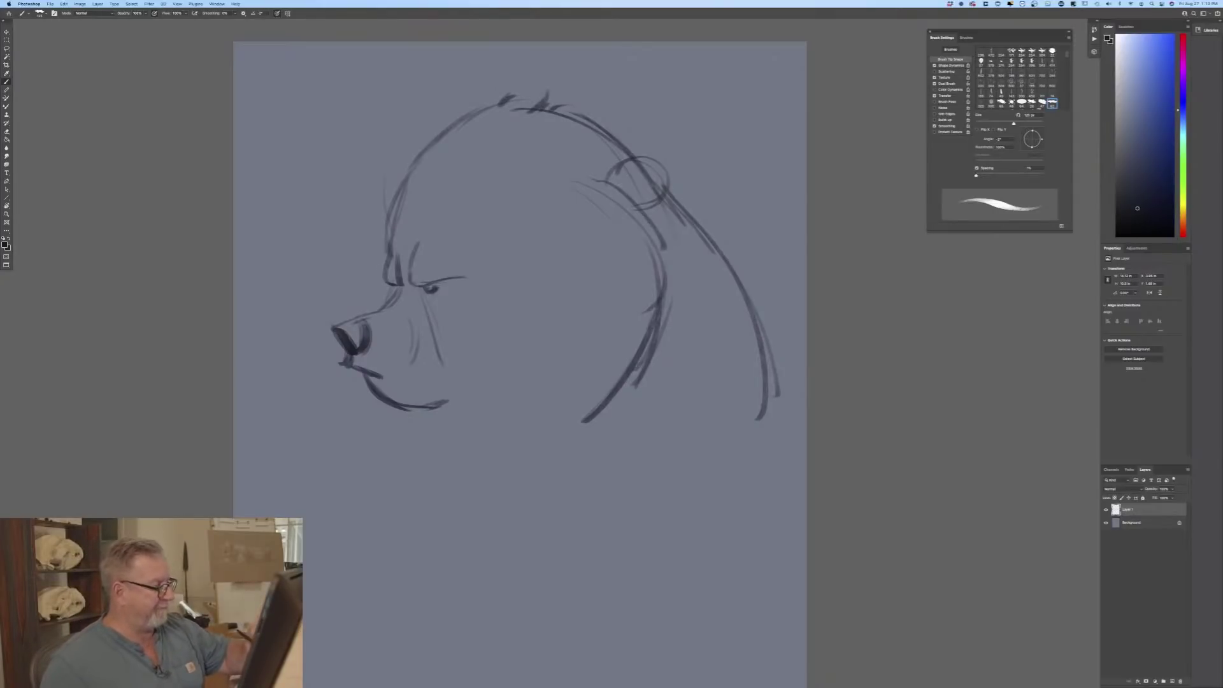
pyautogui.moveTo(649, 152)
pyautogui.mouseDown()
pyautogui.moveTo(682, 220)
pyautogui.moveTo(638, 207)
pyautogui.moveTo(675, 223)
pyautogui.mouseUp()
pyautogui.moveTo(666, 158); pyautogui.dragTo(609, 181)
pyautogui.moveTo(672, 196); pyautogui.dragTo(664, 216)
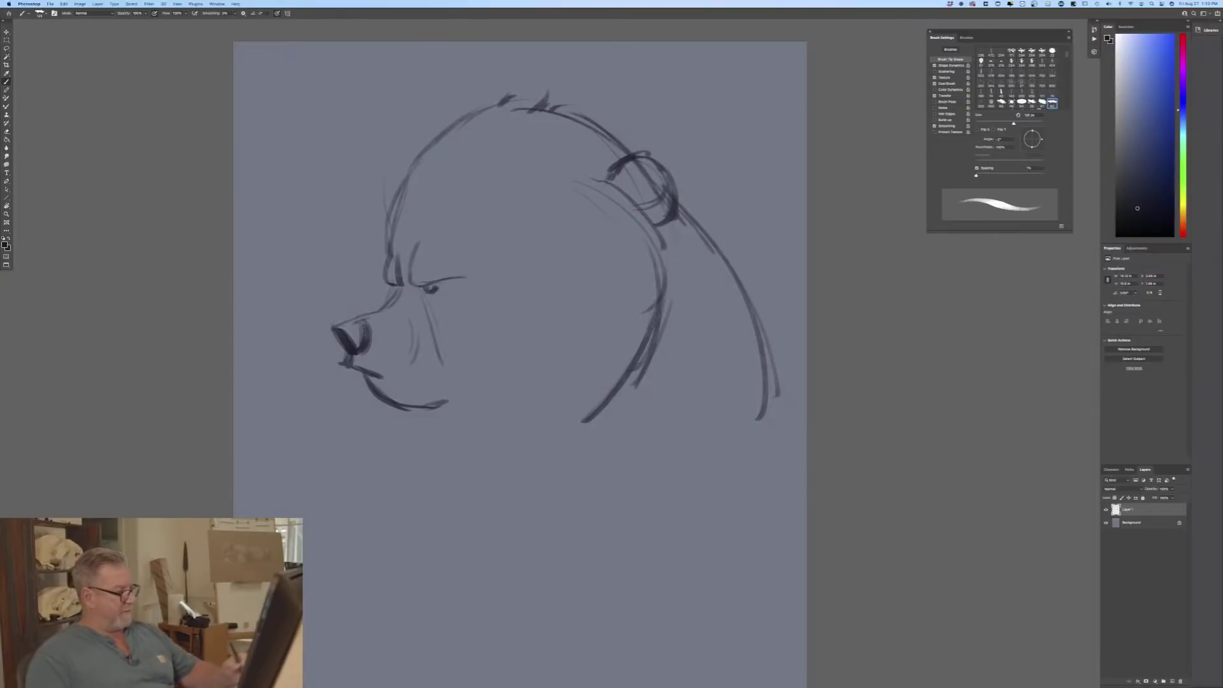
# Step: Draw the throat below the chin, extend the back line downward and add the shoulder and chest contours
pyautogui.moveTo(427, 412); pyautogui.dragTo(446, 451)
pyautogui.moveTo(452, 431); pyautogui.dragTo(454, 458)
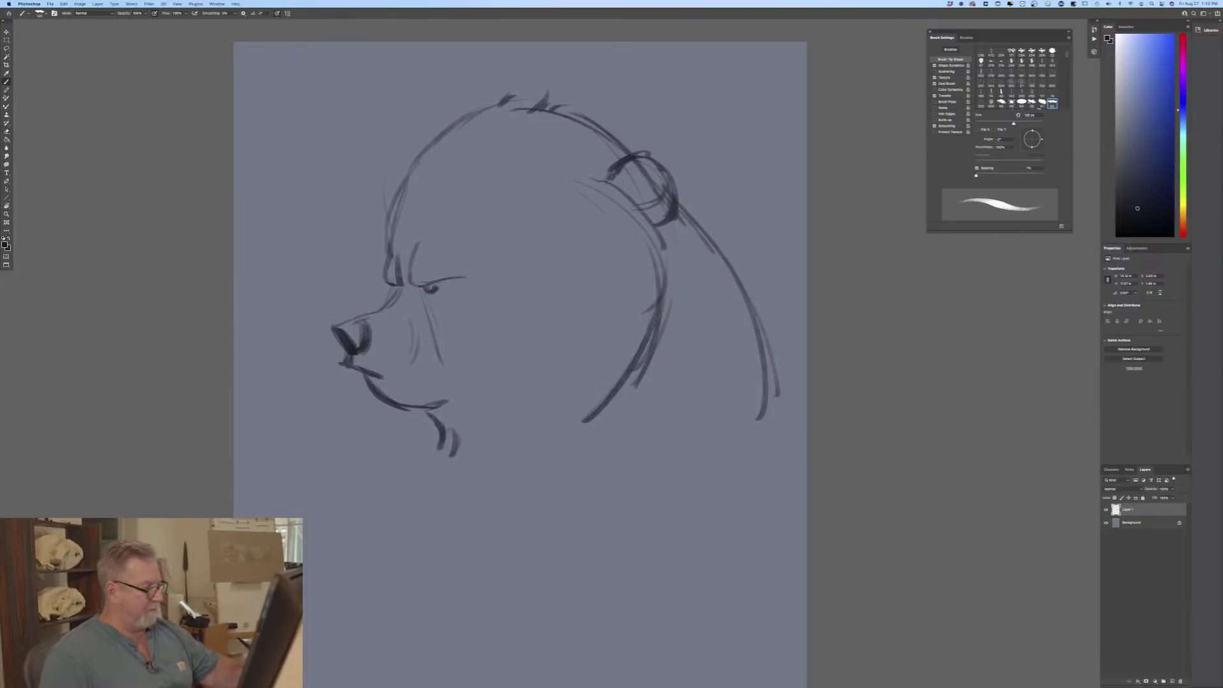
pyautogui.moveTo(676, 209)
pyautogui.mouseDown()
pyautogui.moveTo(752, 457)
pyautogui.moveTo(786, 503)
pyautogui.mouseUp()
pyautogui.moveTo(727, 418)
pyautogui.mouseDown()
pyautogui.moveTo(642, 455)
pyautogui.moveTo(504, 554)
pyautogui.mouseUp()
pyautogui.moveTo(550, 464); pyautogui.dragTo(499, 549)
pyautogui.moveTo(552, 487); pyautogui.dragTo(500, 561)
pyautogui.moveTo(438, 446)
pyautogui.mouseDown()
pyautogui.moveTo(490, 531)
pyautogui.moveTo(440, 545)
pyautogui.mouseUp()
pyautogui.moveTo(450, 502); pyautogui.dragTo(439, 557)
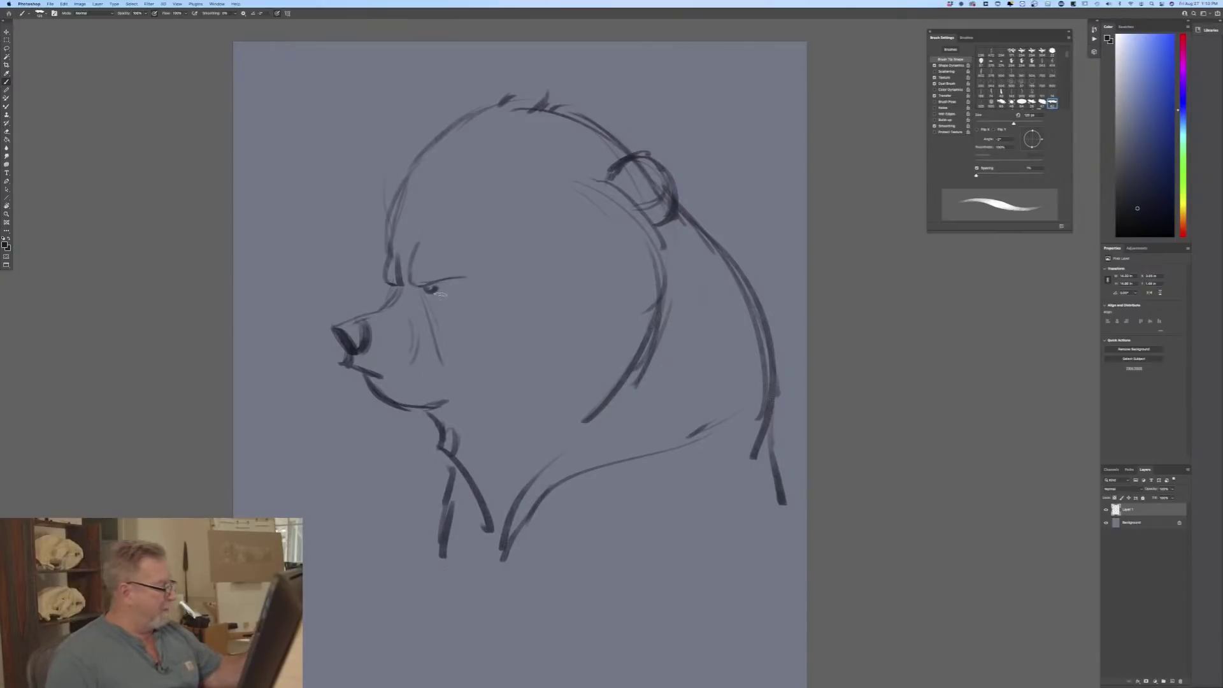
# Step: Refine the bear's face with creases around the eye, a darker muzzle and mouth line, and temple contours behind the brow
pyautogui.moveTo(425, 290); pyautogui.dragTo(438, 292)
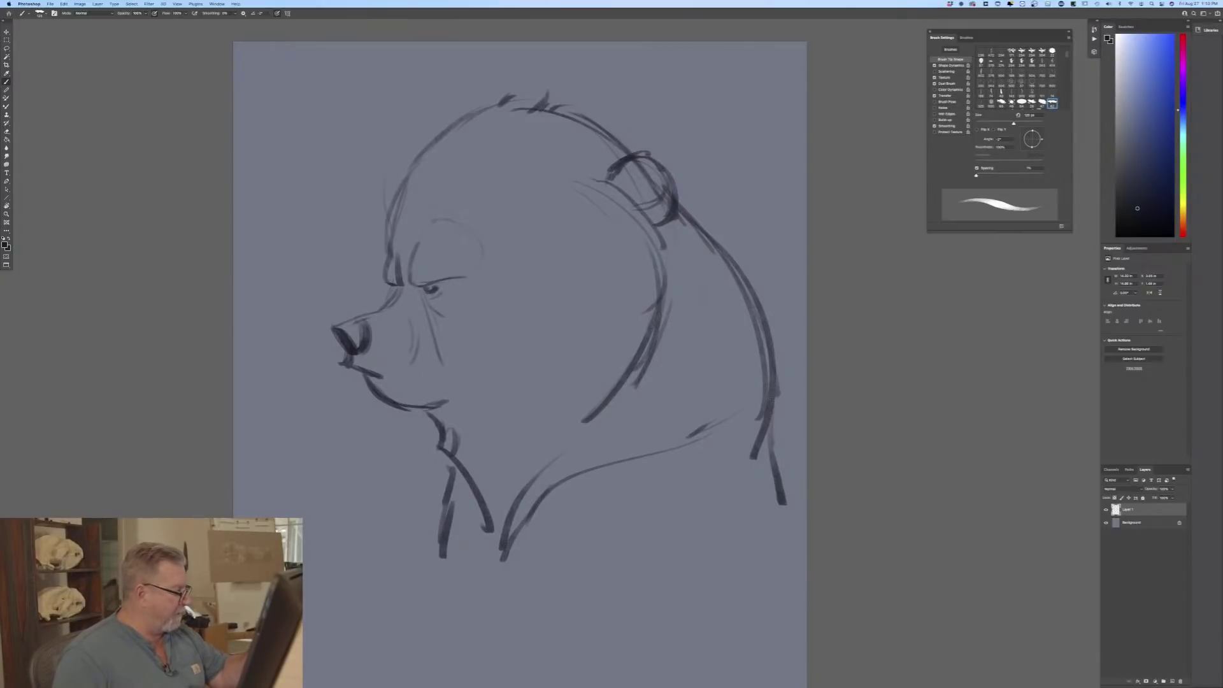
pyautogui.moveTo(391, 237)
pyautogui.mouseDown()
pyautogui.moveTo(377, 309)
pyautogui.moveTo(335, 326)
pyautogui.mouseUp()
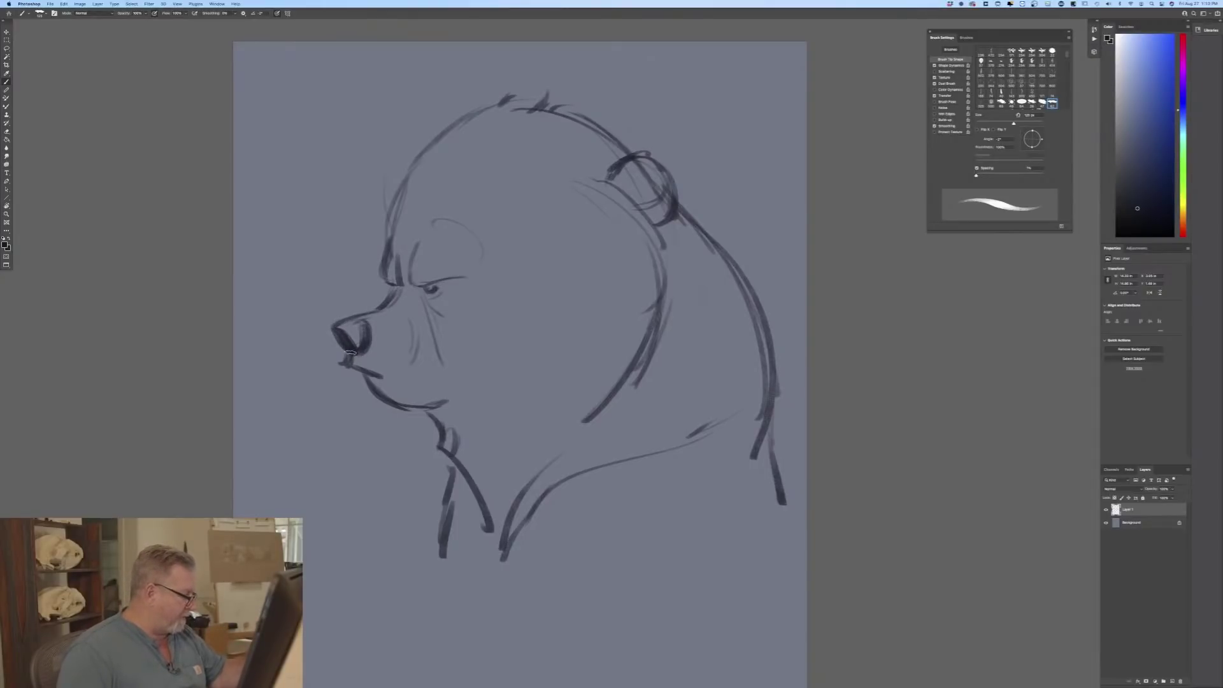
pyautogui.moveTo(338, 366); pyautogui.dragTo(388, 381)
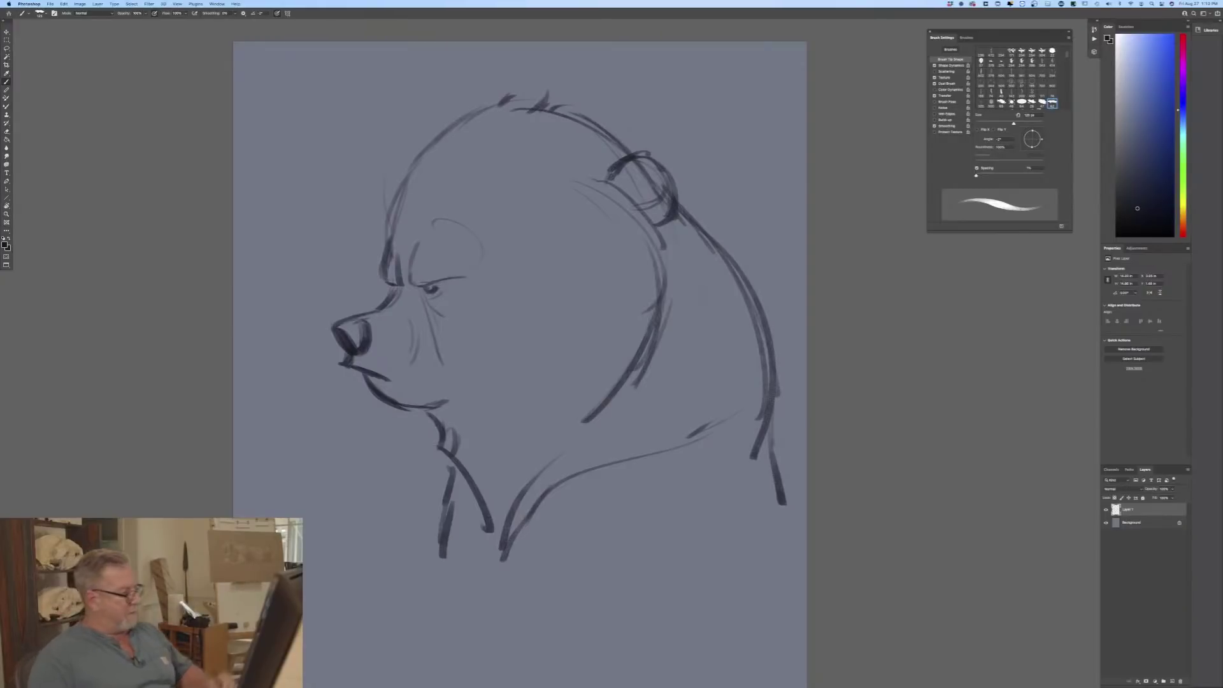
pyautogui.moveTo(536, 213); pyautogui.dragTo(488, 256)
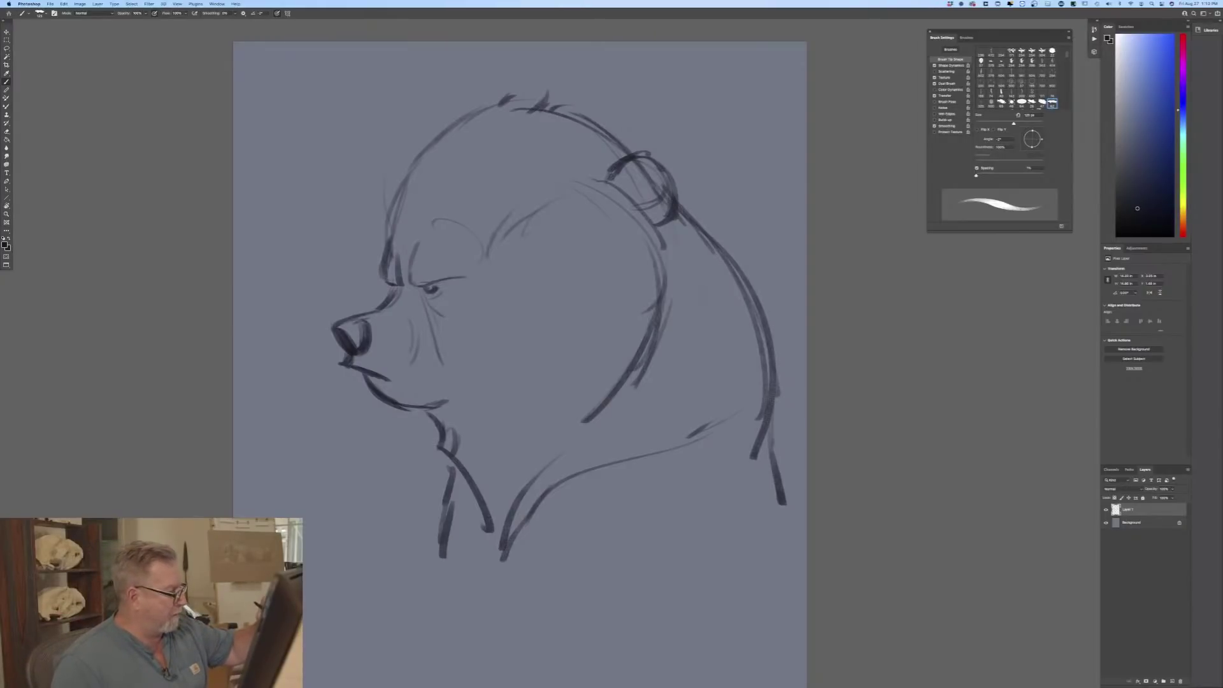
# Step: Thicken the rear jaw and back contours, and add fold lines on the neck plus a long lower line across the chest
pyautogui.moveTo(609, 191)
pyautogui.mouseDown()
pyautogui.moveTo(666, 261)
pyautogui.moveTo(602, 413)
pyautogui.mouseUp()
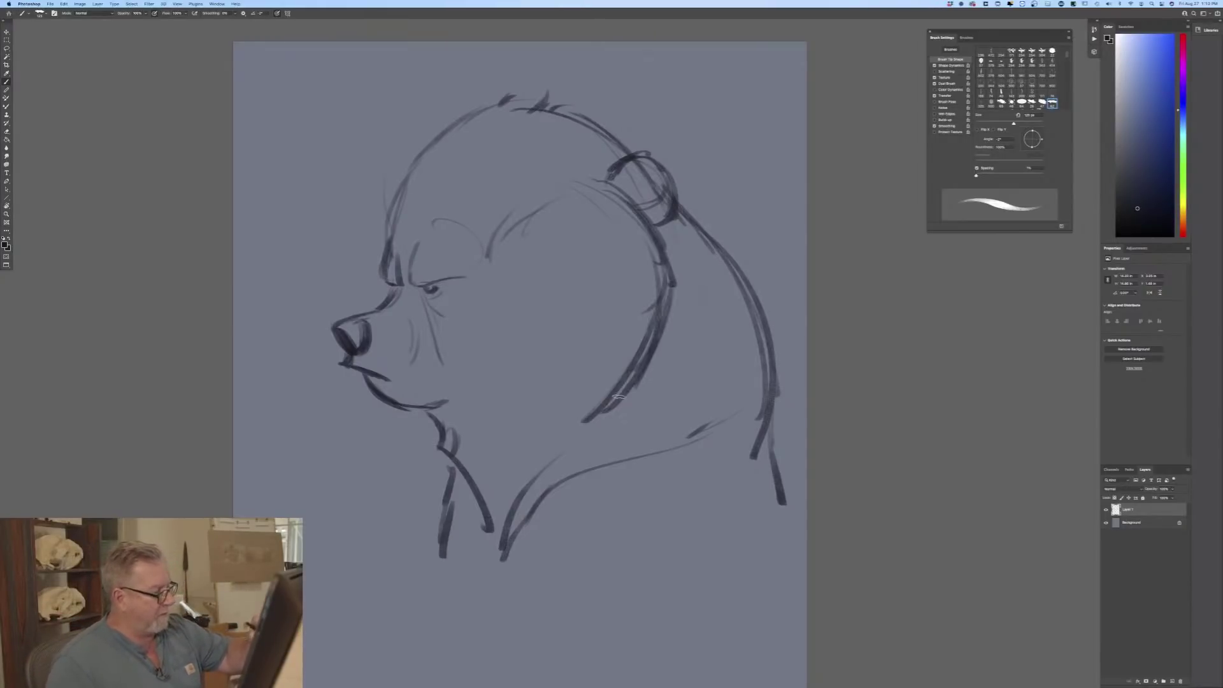
pyautogui.moveTo(663, 312); pyautogui.dragTo(575, 438)
pyautogui.moveTo(691, 352); pyautogui.dragTo(596, 433)
pyautogui.moveTo(687, 420); pyautogui.dragTo(598, 464)
pyautogui.moveTo(685, 455); pyautogui.dragTo(639, 480)
pyautogui.moveTo(734, 470); pyautogui.dragTo(523, 546)
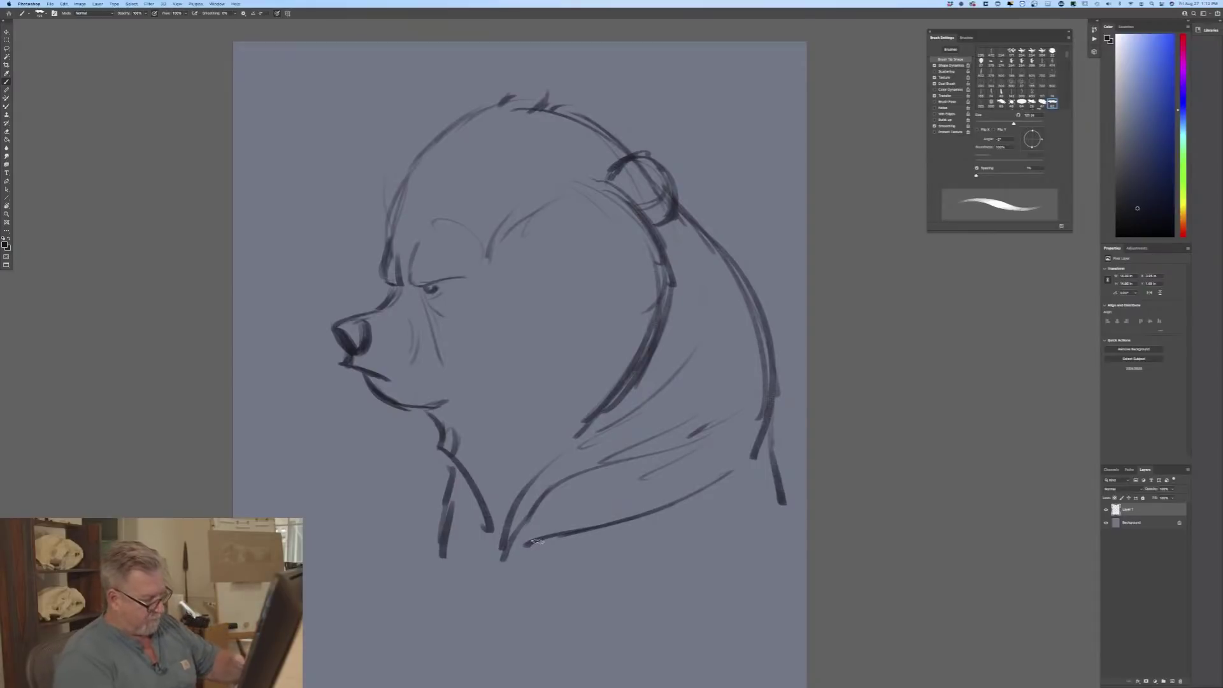
pyautogui.moveTo(523, 544); pyautogui.dragTo(489, 582)
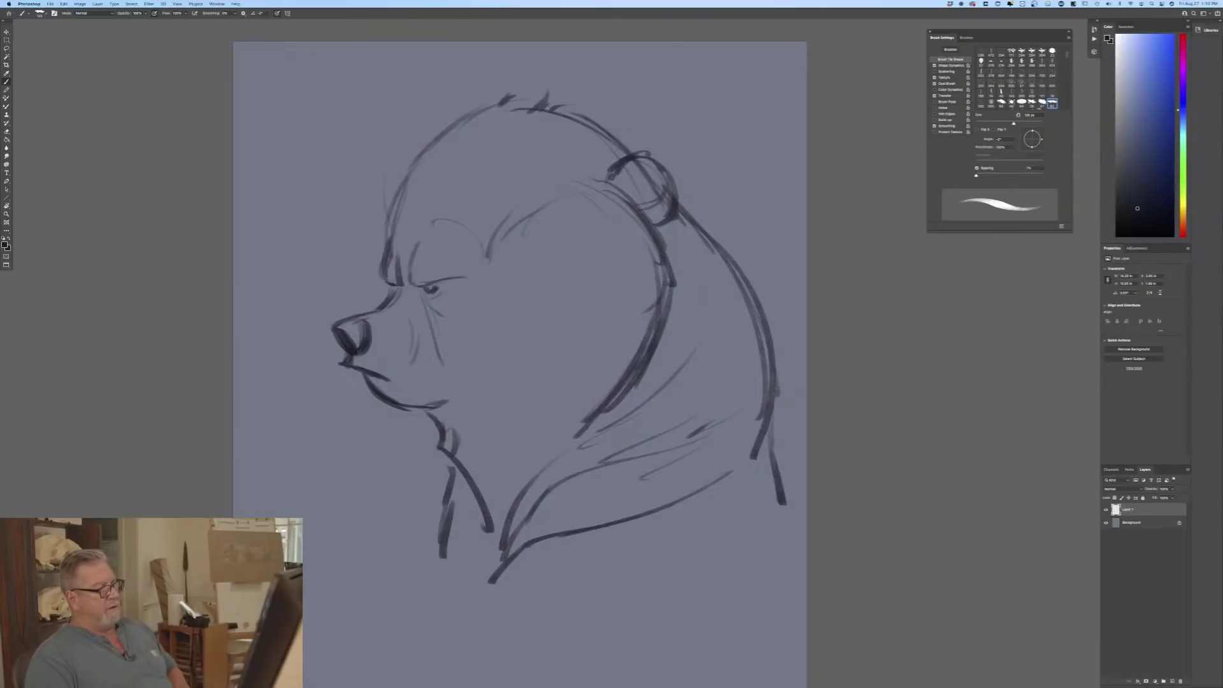
pyautogui.moveTo(758, 283); pyautogui.dragTo(774, 430)
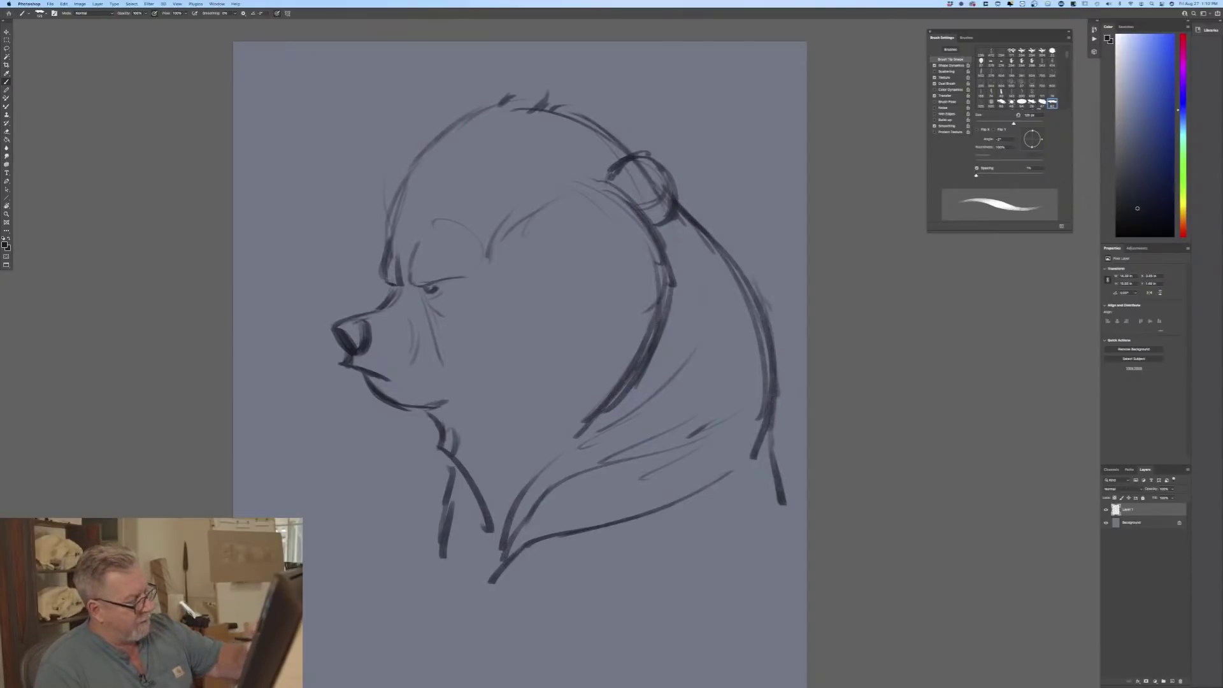
pyautogui.moveTo(771, 328); pyautogui.dragTo(747, 461)
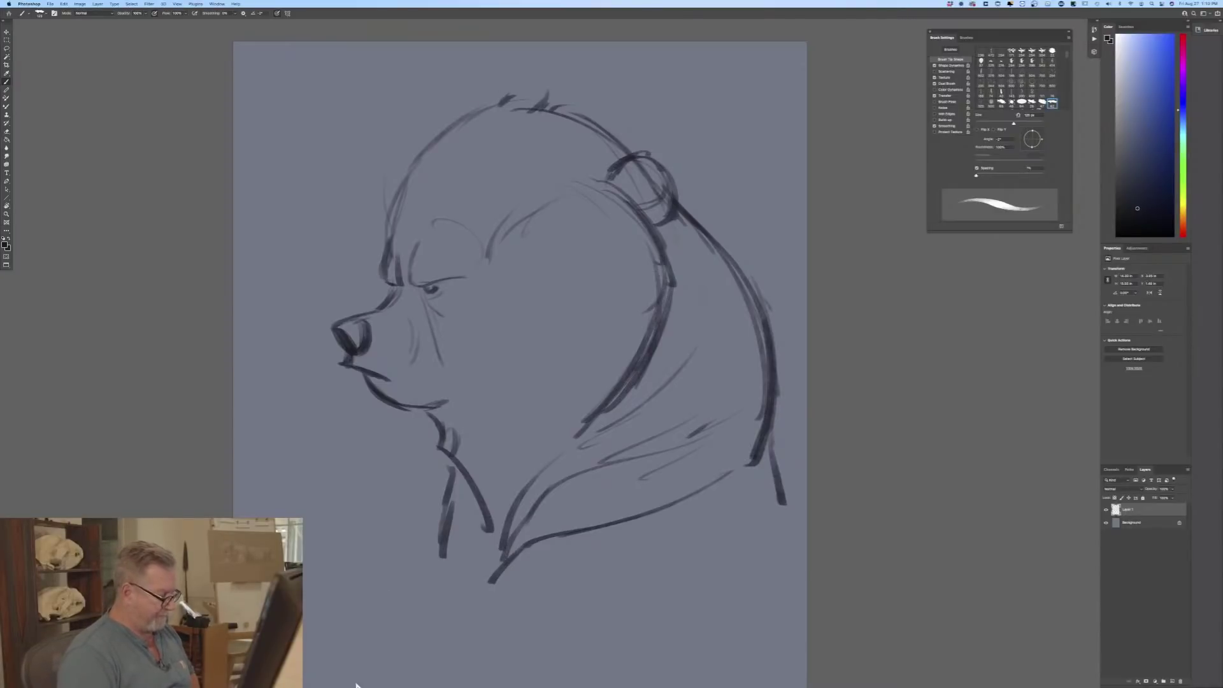
# Step: Switch to Google Chrome and open The Art of Aaron Blaise channel on YouTube
pyautogui.moveTo(502, 680)
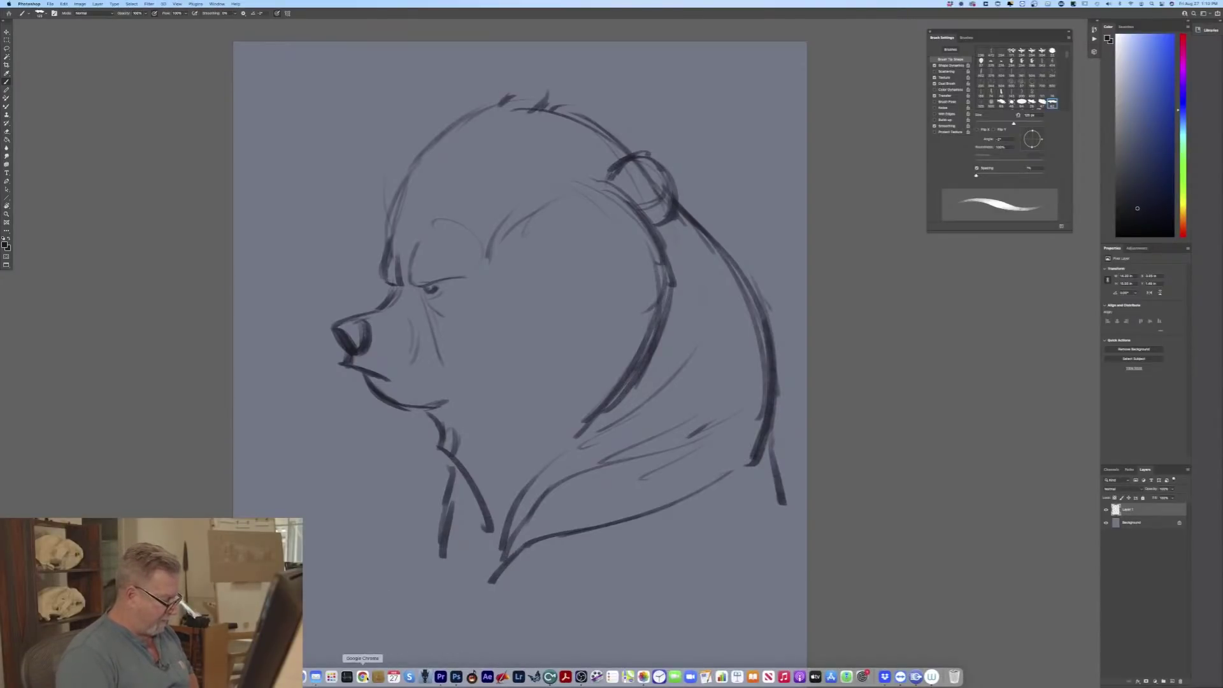
pyautogui.click(362, 676)
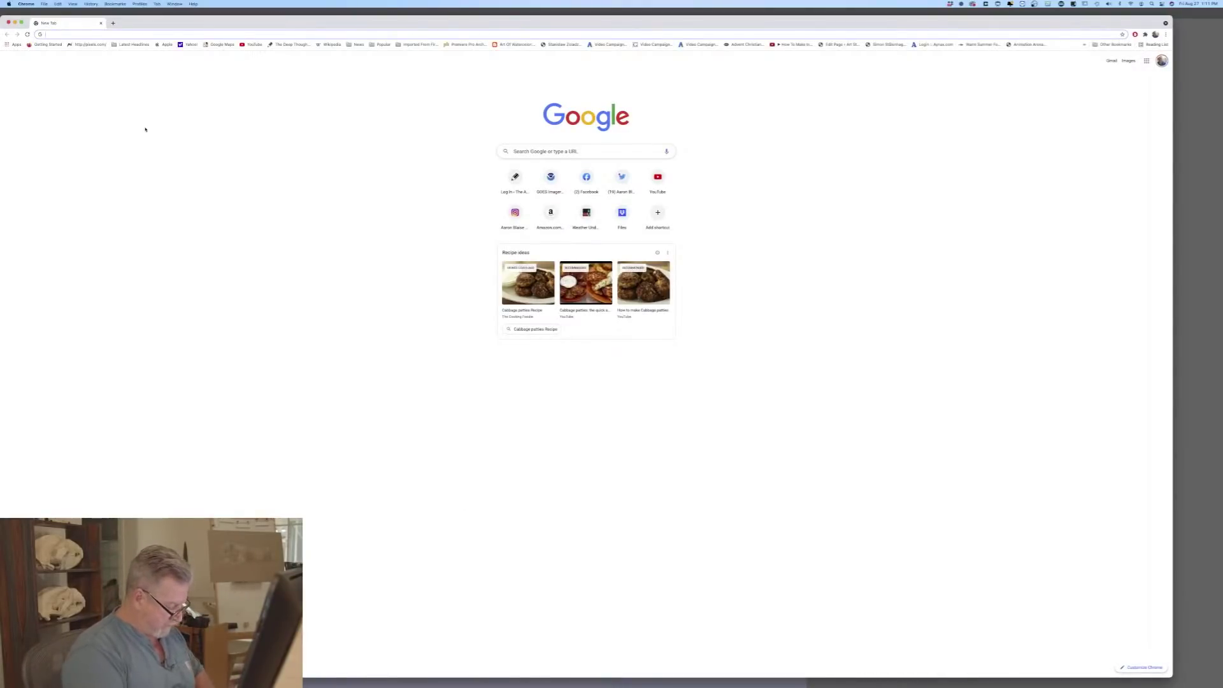
pyautogui.write('you')
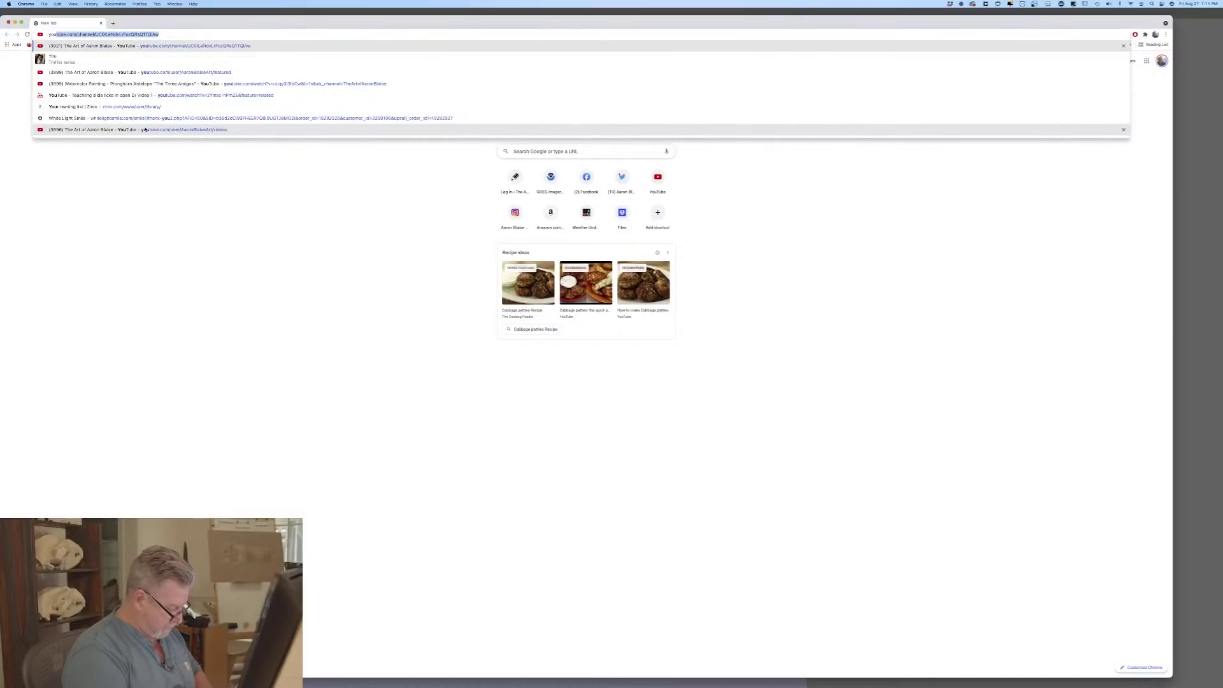
pyautogui.write('tube')
pyautogui.press('Return')
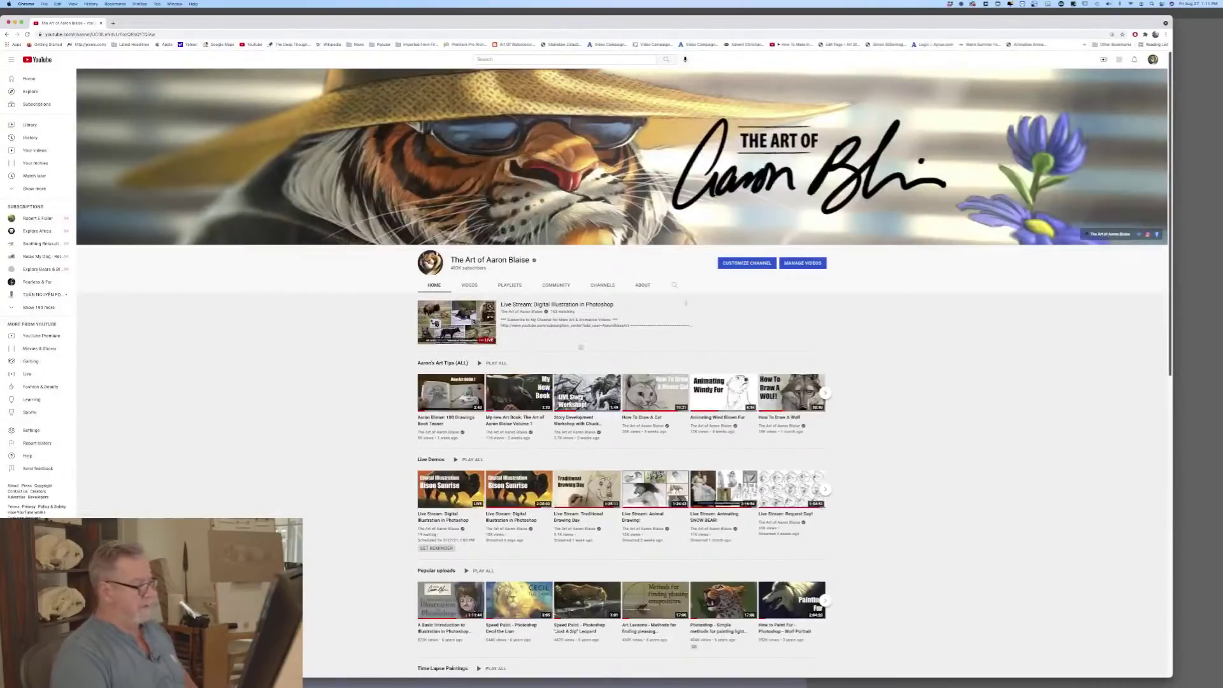
# Step: Look through the rows of videos on the channel's home page
pyautogui.scroll(-2, 602, 349)
pyautogui.scroll(-7, 601, 348)
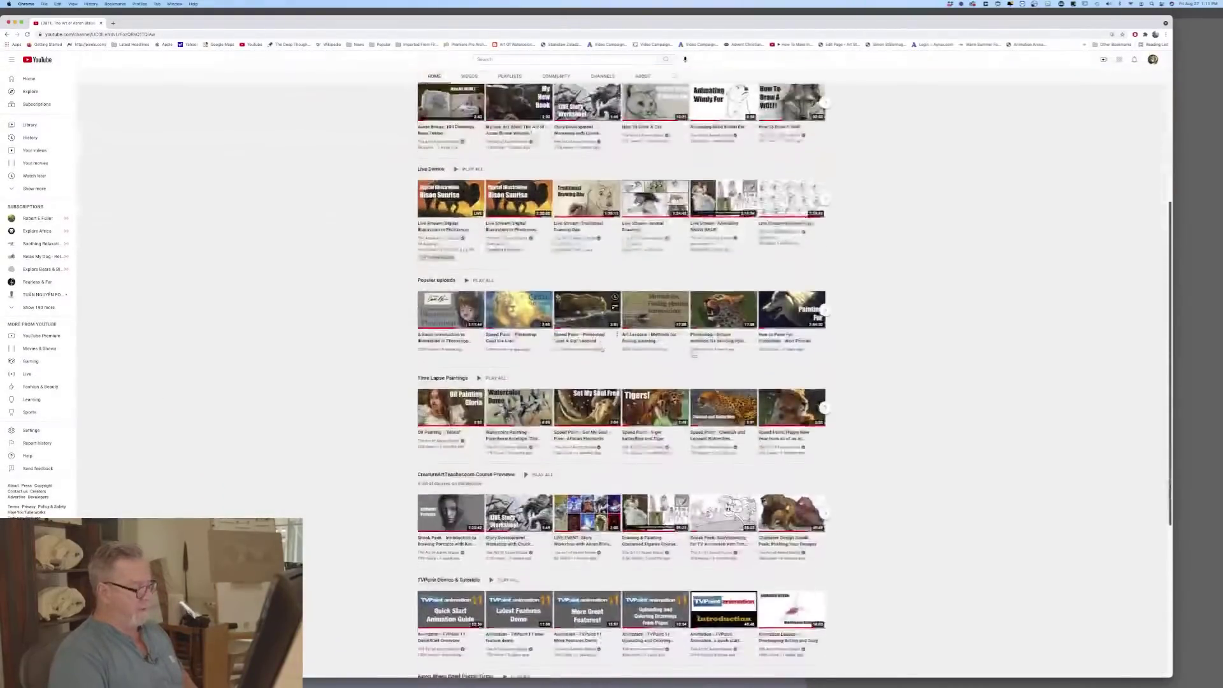
pyautogui.scroll(-1, 601, 348)
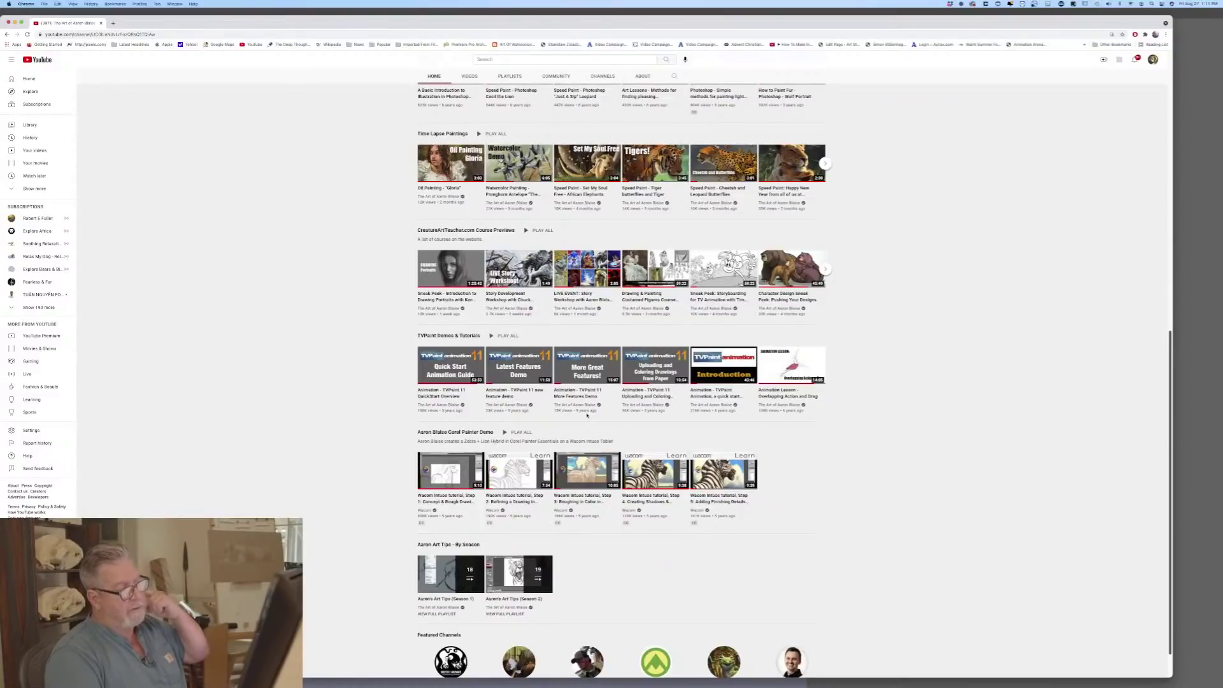
pyautogui.scroll(3, 586, 415)
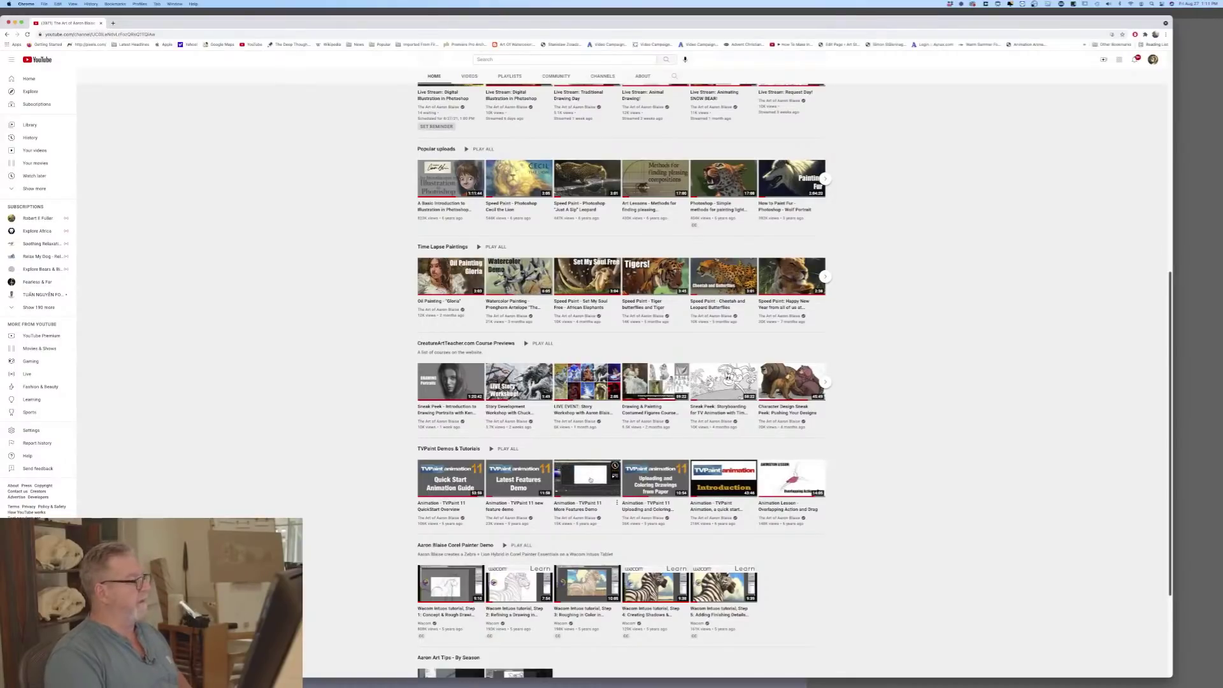
pyautogui.scroll(6, 589, 480)
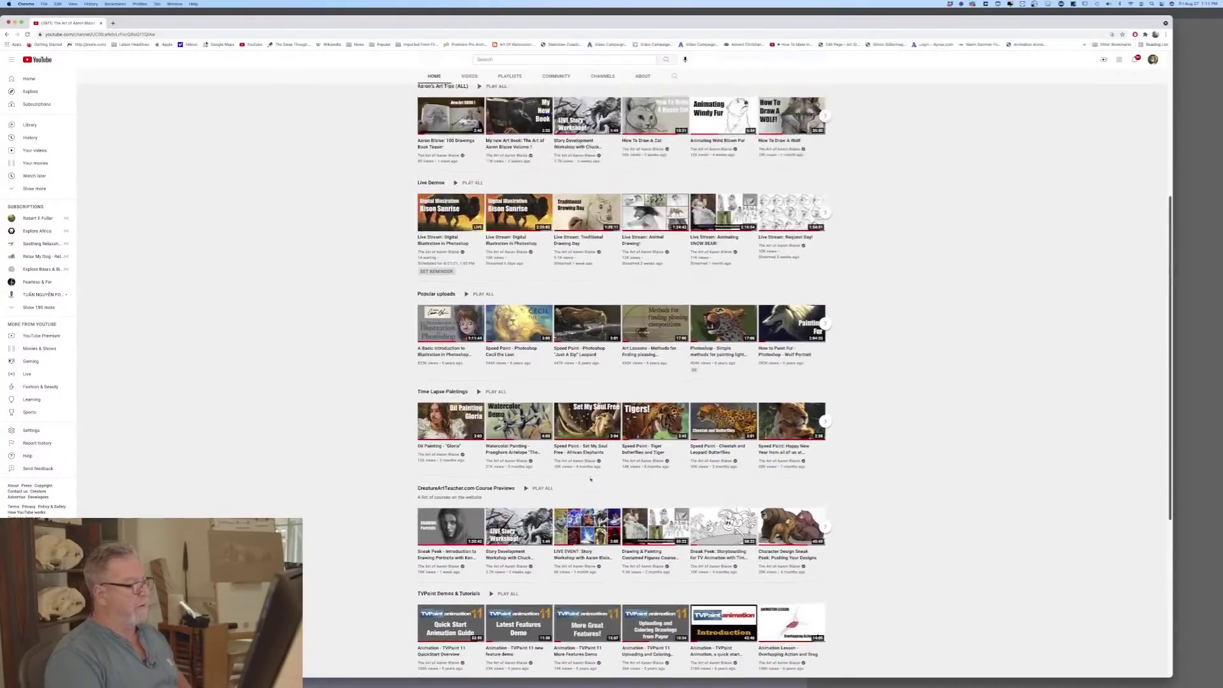
pyautogui.scroll(-9, 590, 480)
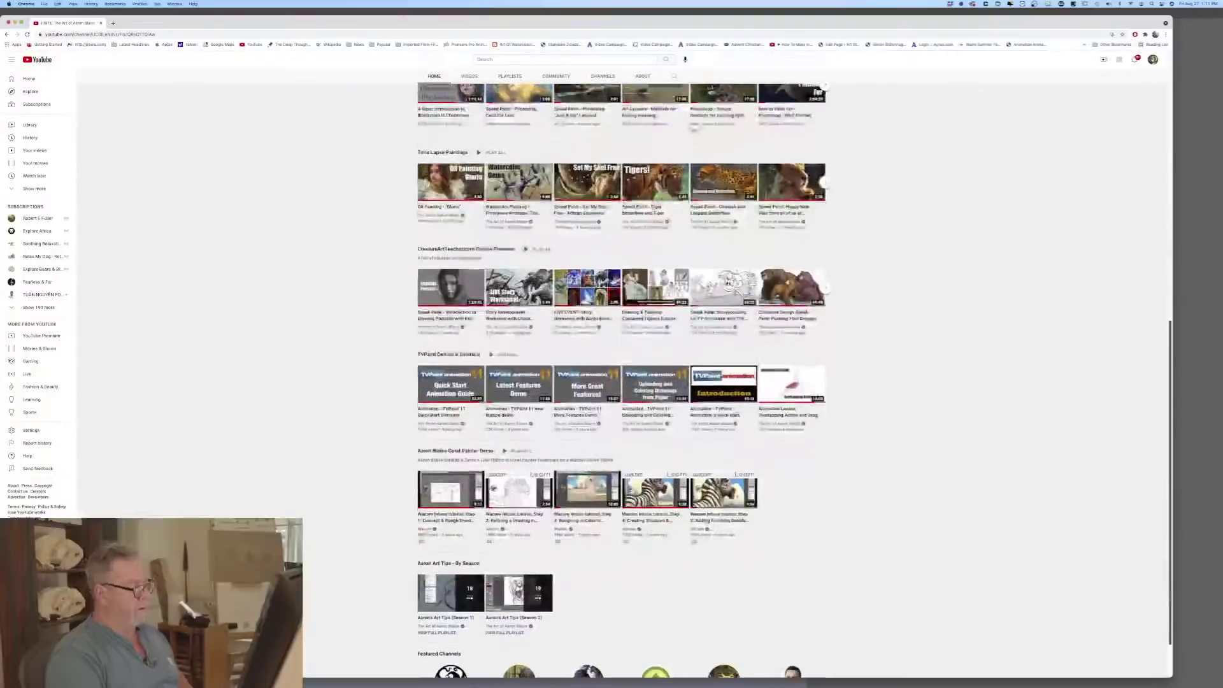
pyautogui.scroll(10, 590, 526)
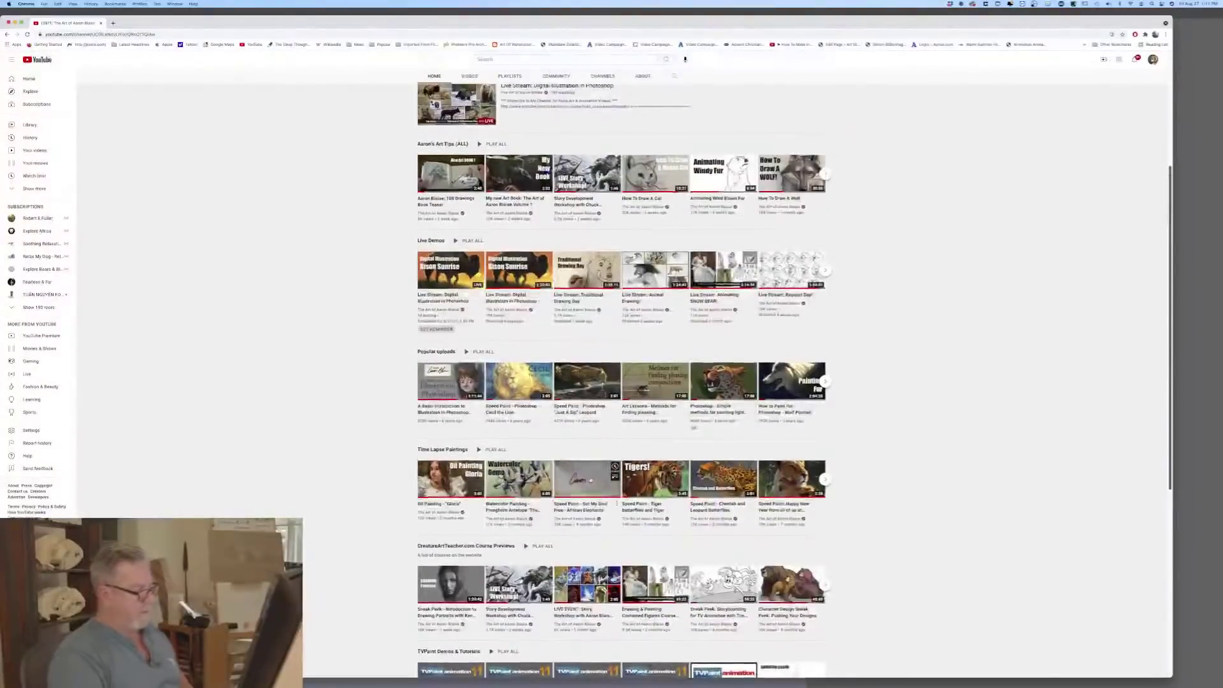
# Step: Return to Photoshop and add short fur strokes along the skull and throat, plus a cheek line below the eye
pyautogui.press('super+Tab')
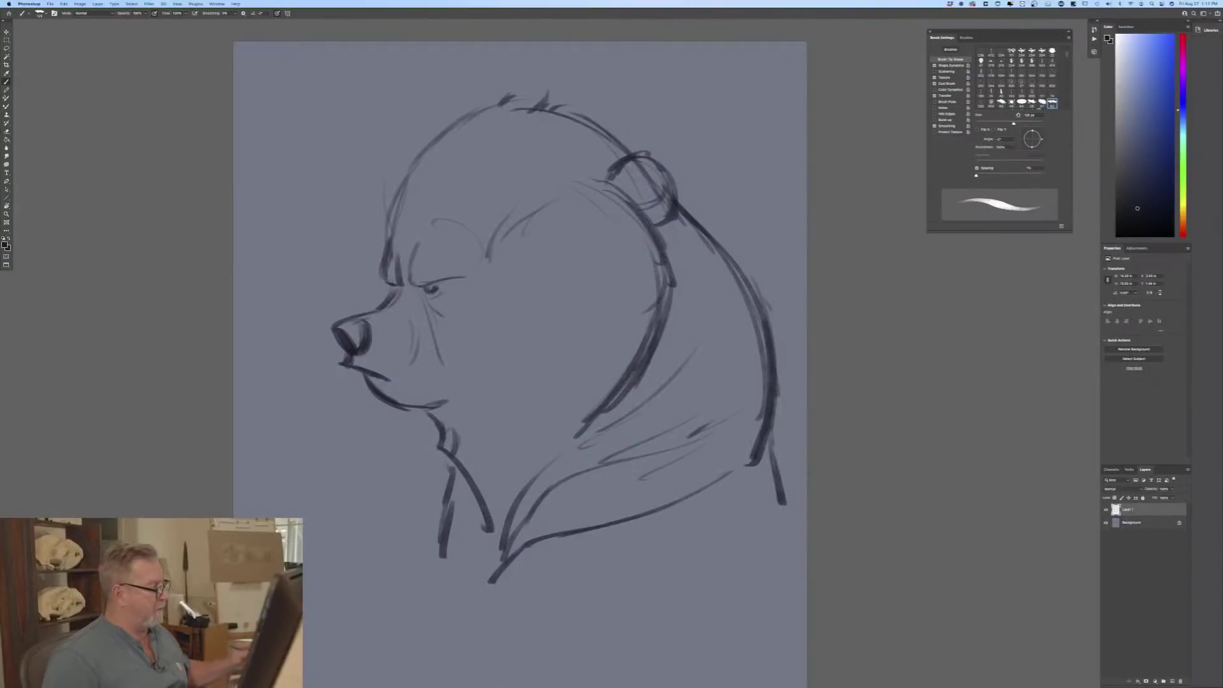
pyautogui.moveTo(395, 191)
pyautogui.mouseDown()
pyautogui.moveTo(514, 128)
pyautogui.moveTo(503, 104)
pyautogui.moveTo(525, 88)
pyautogui.moveTo(543, 104)
pyautogui.moveTo(556, 94)
pyautogui.moveTo(565, 114)
pyautogui.moveTo(584, 104)
pyautogui.moveTo(591, 120)
pyautogui.moveTo(612, 116)
pyautogui.moveTo(636, 158)
pyautogui.mouseUp()
pyautogui.moveTo(502, 88)
pyautogui.mouseDown()
pyautogui.moveTo(486, 110)
pyautogui.moveTo(417, 142)
pyautogui.moveTo(379, 216)
pyautogui.mouseUp()
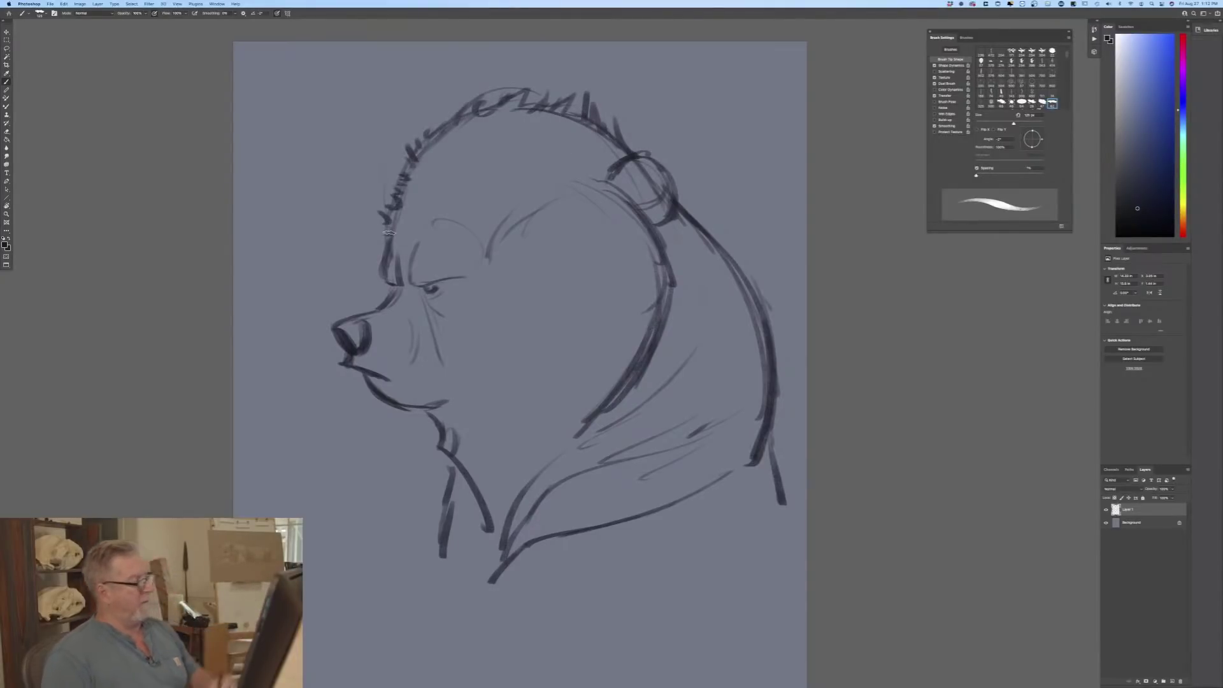
pyautogui.moveTo(476, 282); pyautogui.dragTo(458, 364)
pyautogui.moveTo(435, 406)
pyautogui.mouseDown()
pyautogui.moveTo(447, 446)
pyautogui.moveTo(475, 446)
pyautogui.moveTo(457, 467)
pyautogui.moveTo(496, 480)
pyautogui.moveTo(491, 547)
pyautogui.mouseUp()
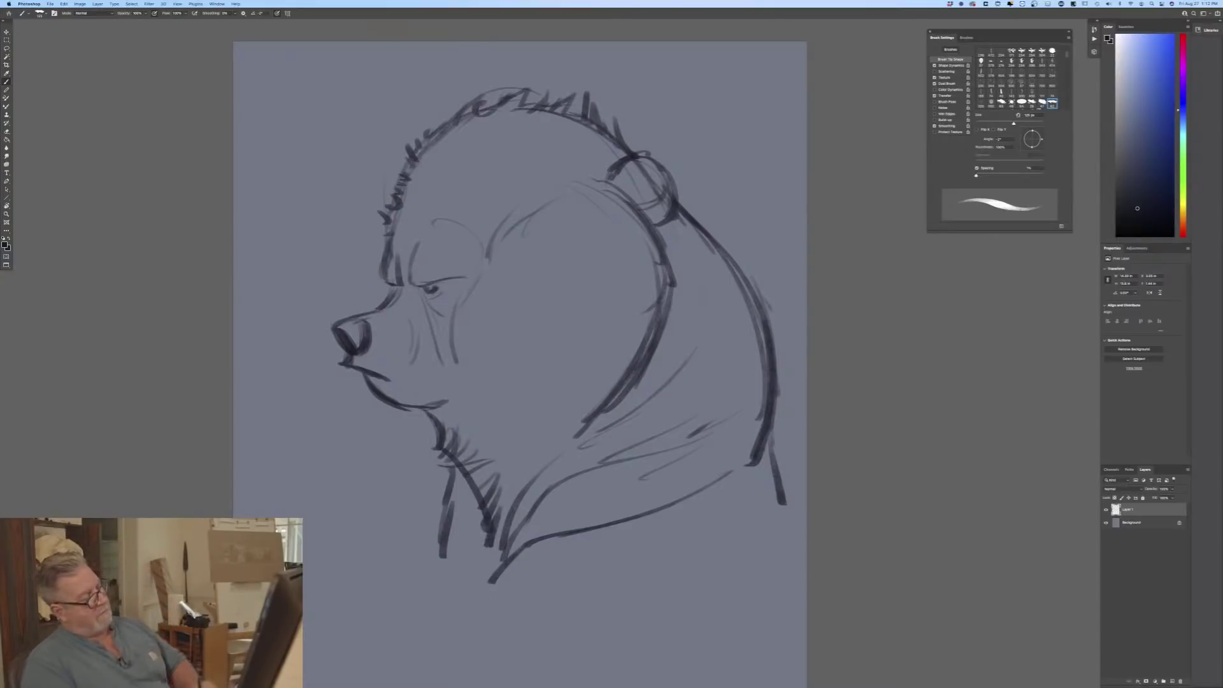
# Step: Use Free Transform to shrink the bear profile and place it in the upper-left corner of the canvas
pyautogui.click(63, 3)
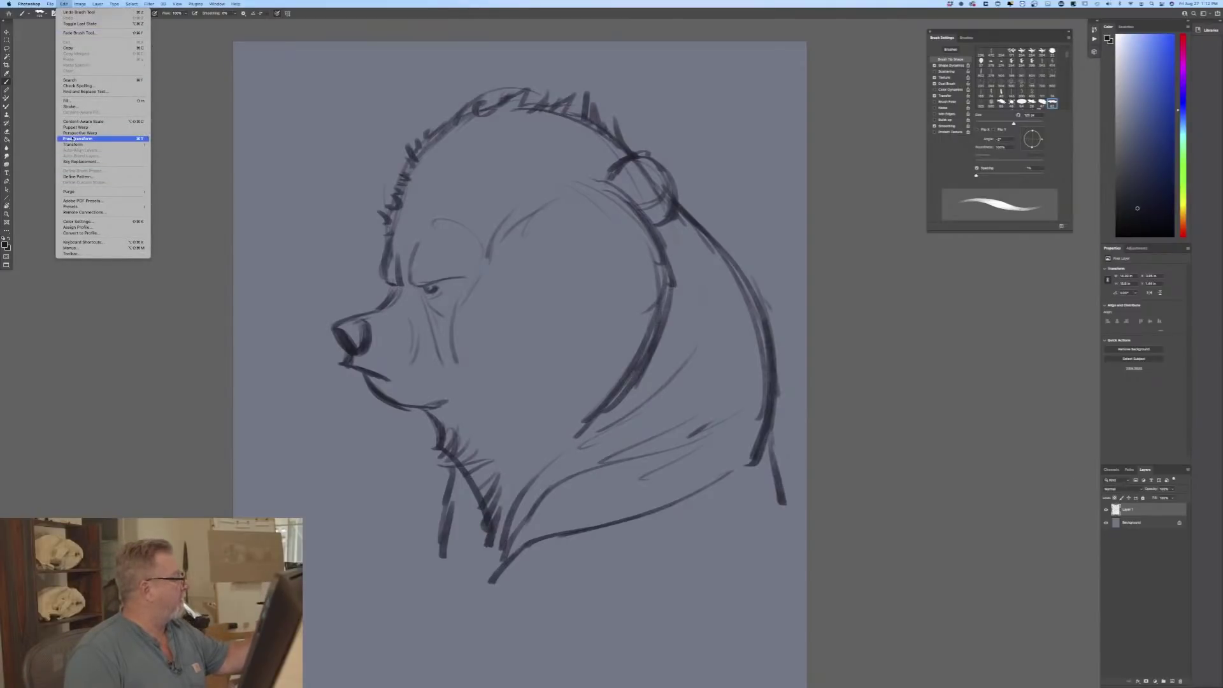
pyautogui.click(89, 140)
pyautogui.moveTo(330, 583)
pyautogui.mouseDown()
pyautogui.moveTo(373, 570)
pyautogui.moveTo(648, 280)
pyautogui.mouseUp()
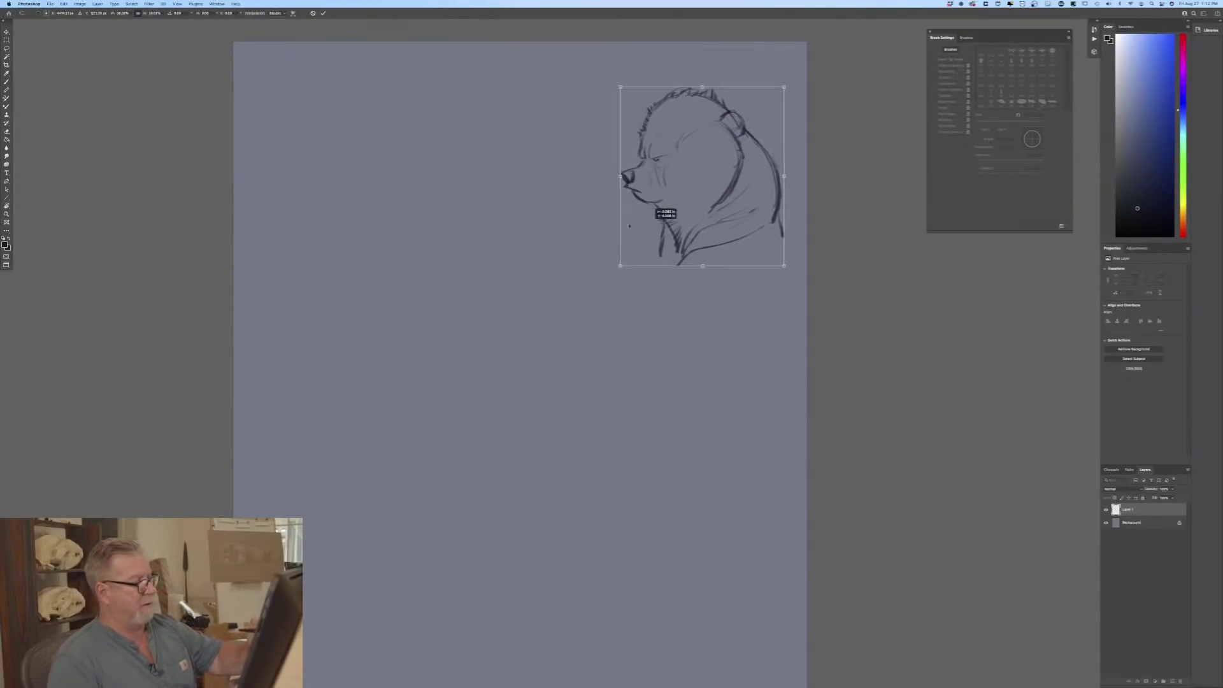
pyautogui.moveTo(783, 265)
pyautogui.mouseDown()
pyautogui.moveTo(408, 227)
pyautogui.moveTo(370, 193)
pyautogui.mouseUp()
pyautogui.press('Return')
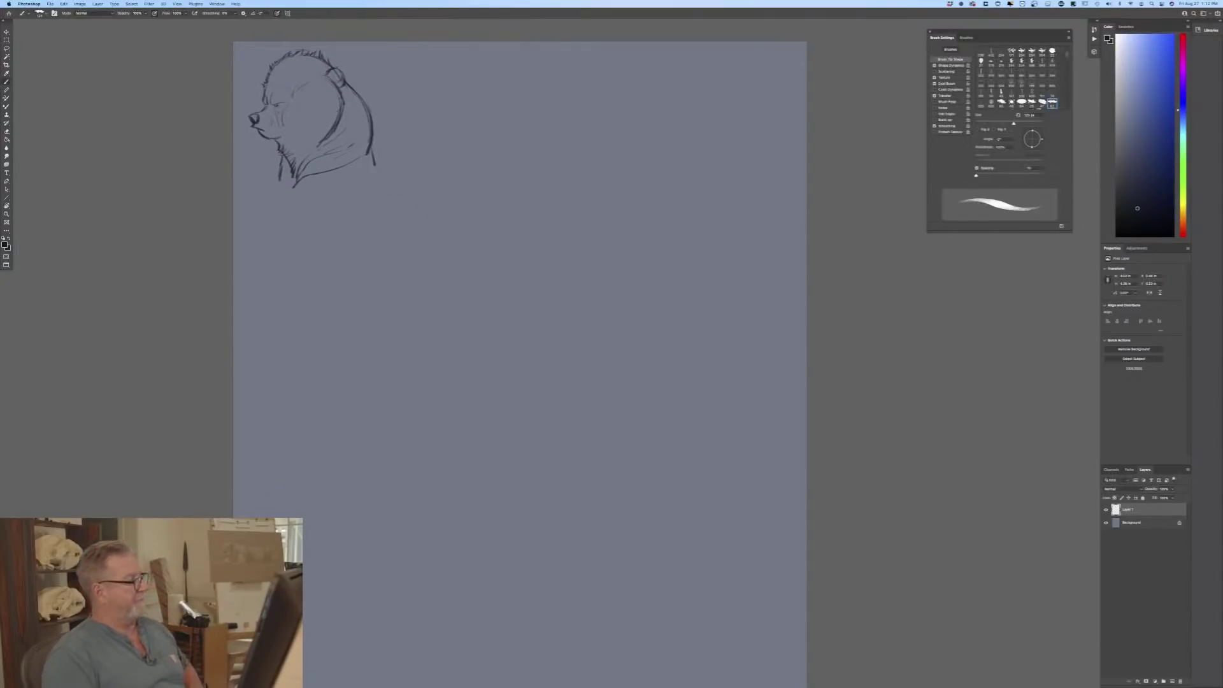
# Step: Add a new layer, reduce the brush size and sketch a large domed skull beside the small profile
pyautogui.click(1173, 679)
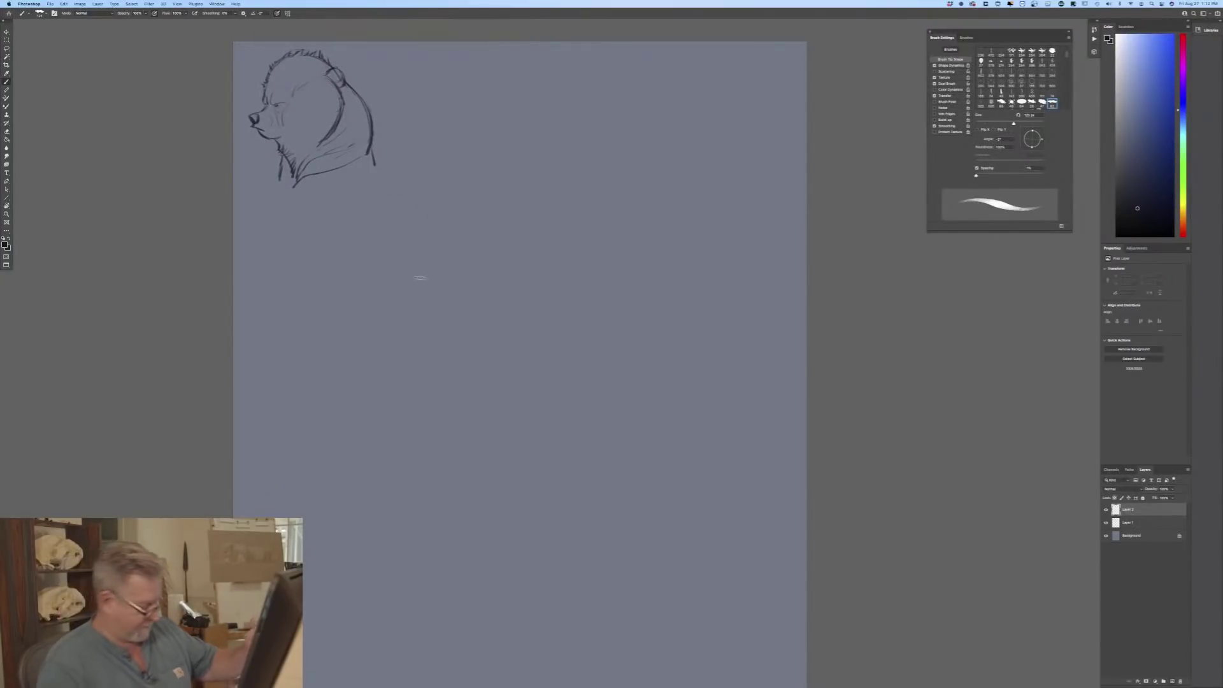
pyautogui.press('[')
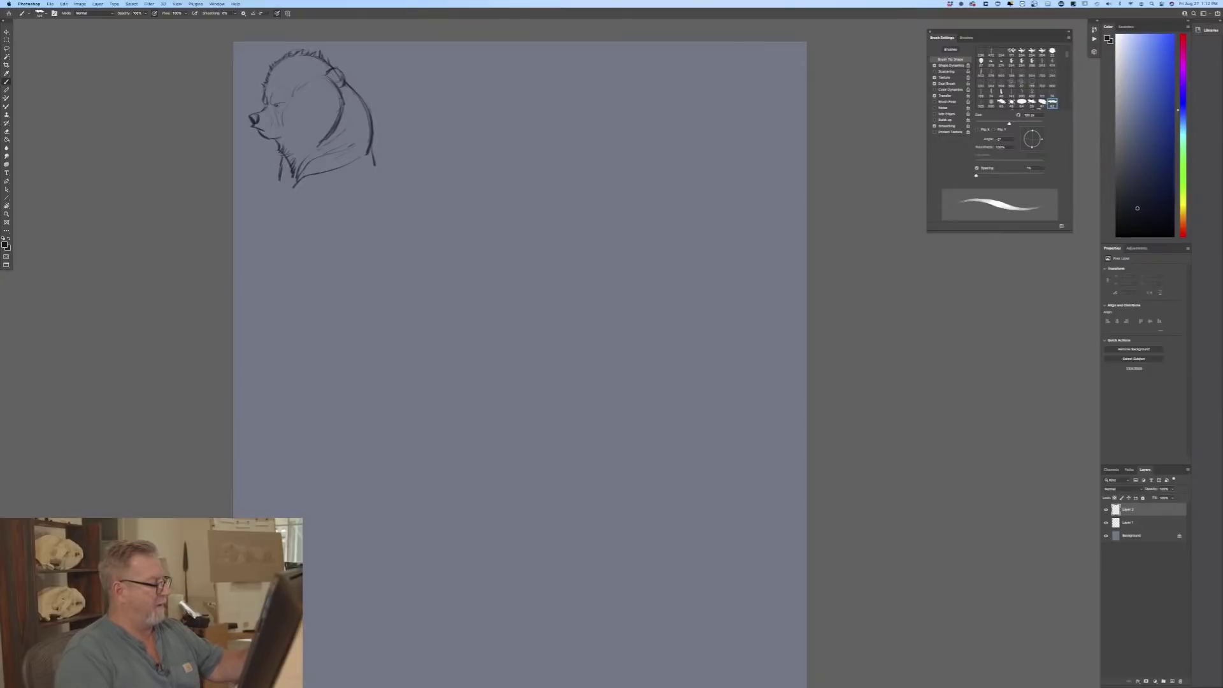
pyautogui.moveTo(424, 156); pyautogui.dragTo(573, 318)
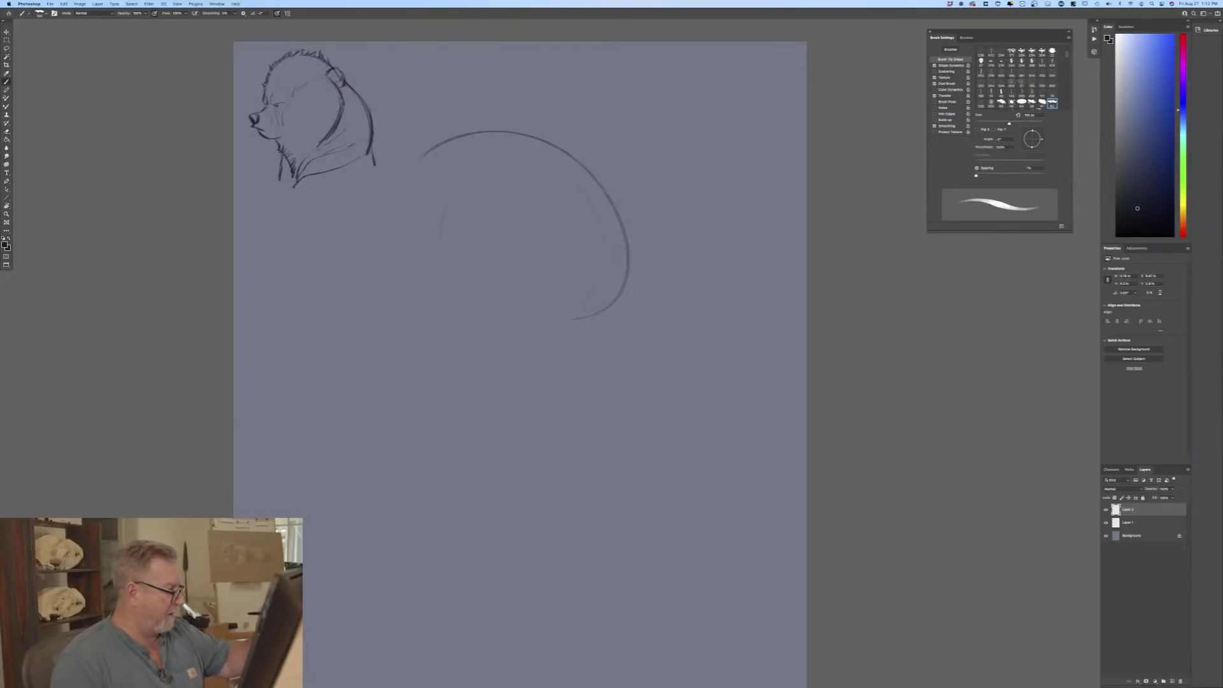
pyautogui.moveTo(437, 148)
pyautogui.mouseDown()
pyautogui.moveTo(403, 311)
pyautogui.moveTo(410, 324)
pyautogui.mouseUp()
# Step: Draw wide cheeks bulging out on both sides below the dome, and rough in the eye line across its lower part
pyautogui.moveTo(617, 223)
pyautogui.mouseDown()
pyautogui.moveTo(682, 303)
pyautogui.moveTo(554, 402)
pyautogui.mouseUp()
pyautogui.moveTo(567, 298); pyautogui.dragTo(491, 311)
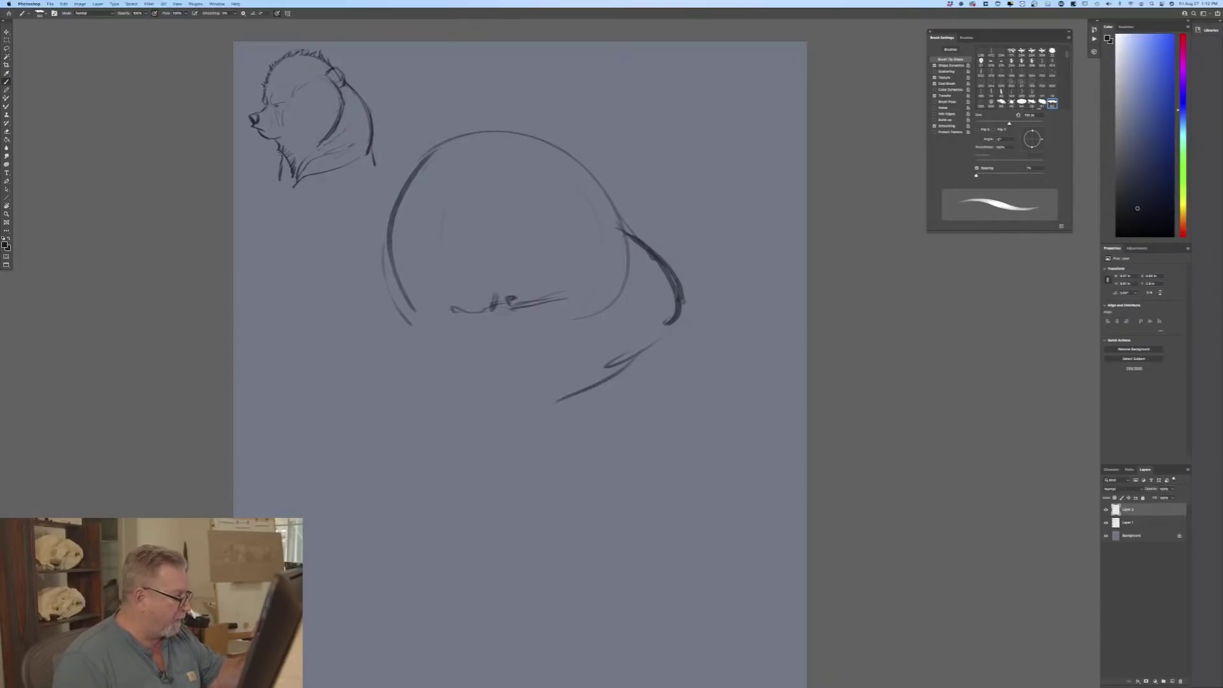
pyautogui.moveTo(398, 316)
pyautogui.mouseDown()
pyautogui.moveTo(377, 377)
pyautogui.moveTo(403, 405)
pyautogui.mouseUp()
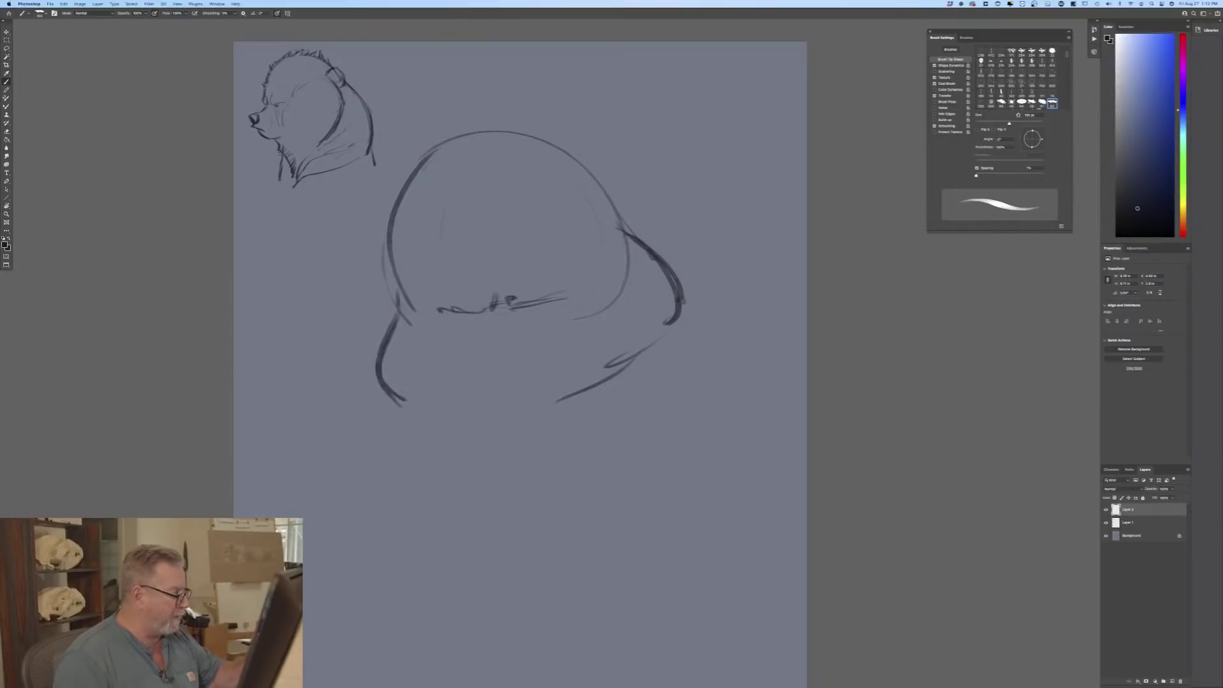
pyautogui.moveTo(381, 357); pyautogui.dragTo(419, 396)
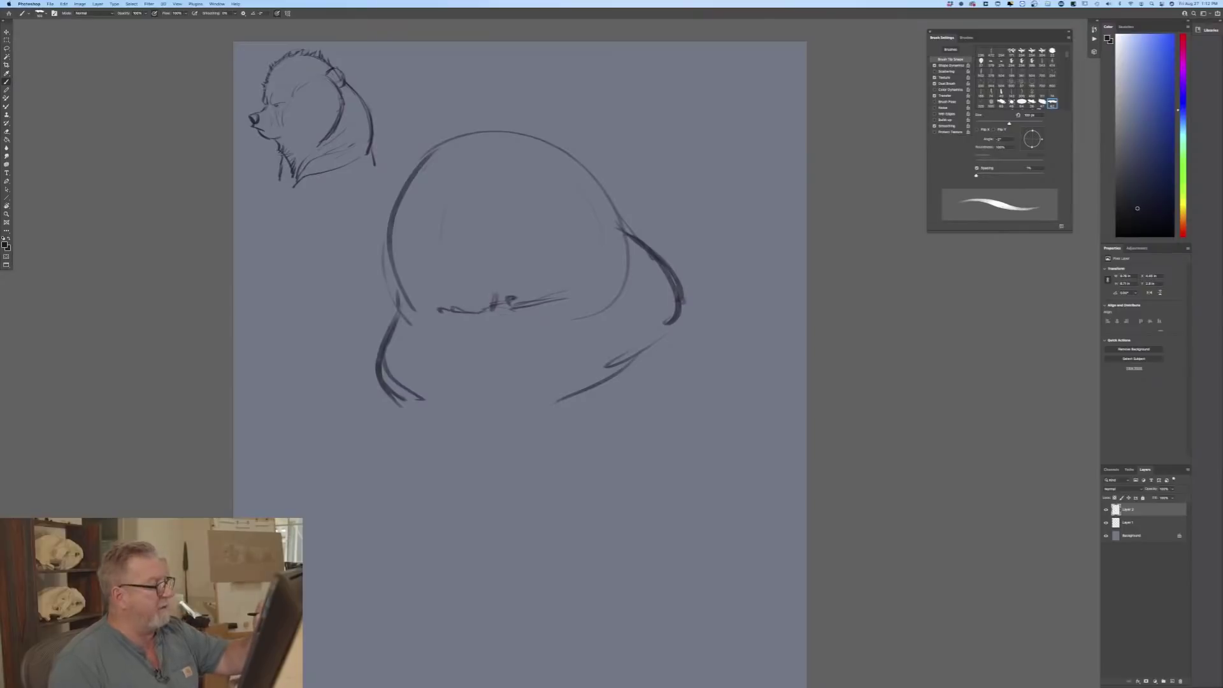
# Step: Draw small round ears on both sides of the domed skull
pyautogui.moveTo(616, 214); pyautogui.dragTo(656, 236)
pyautogui.moveTo(628, 191); pyautogui.dragTo(669, 229)
pyautogui.moveTo(384, 270); pyautogui.dragTo(382, 315)
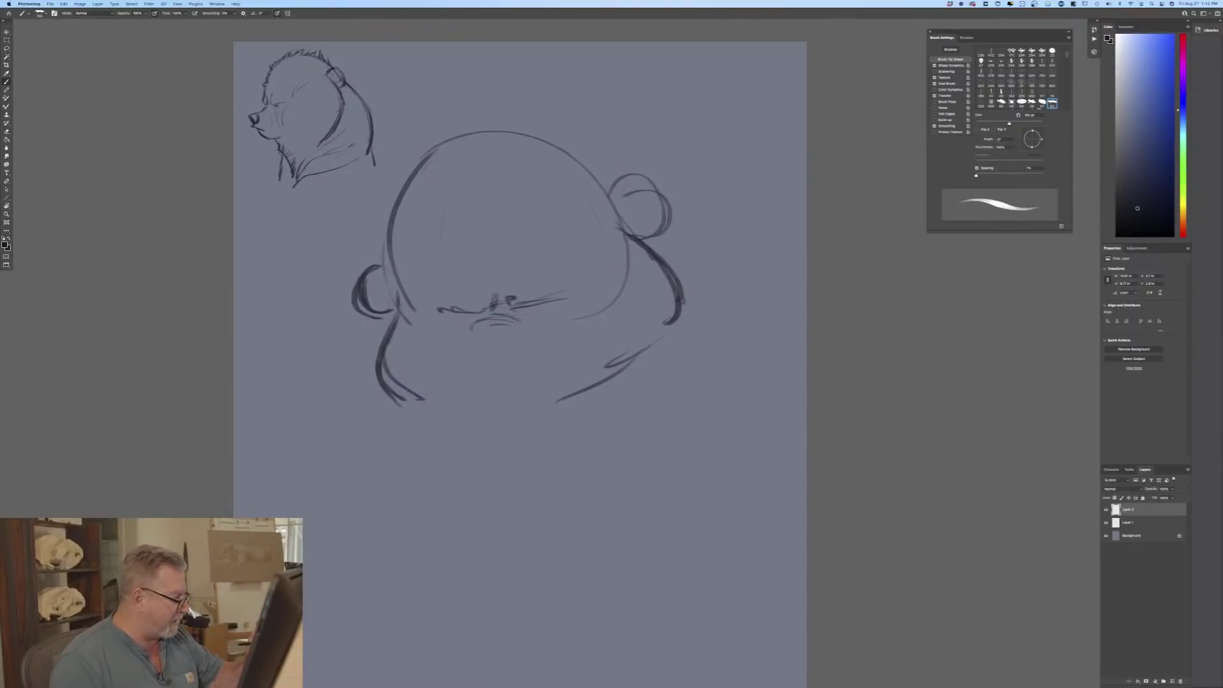
# Step: Sketch the nose below the eye line and rough in curved brow lines above the eyes
pyautogui.moveTo(463, 342)
pyautogui.mouseDown()
pyautogui.moveTo(499, 361)
pyautogui.moveTo(512, 327)
pyautogui.mouseUp()
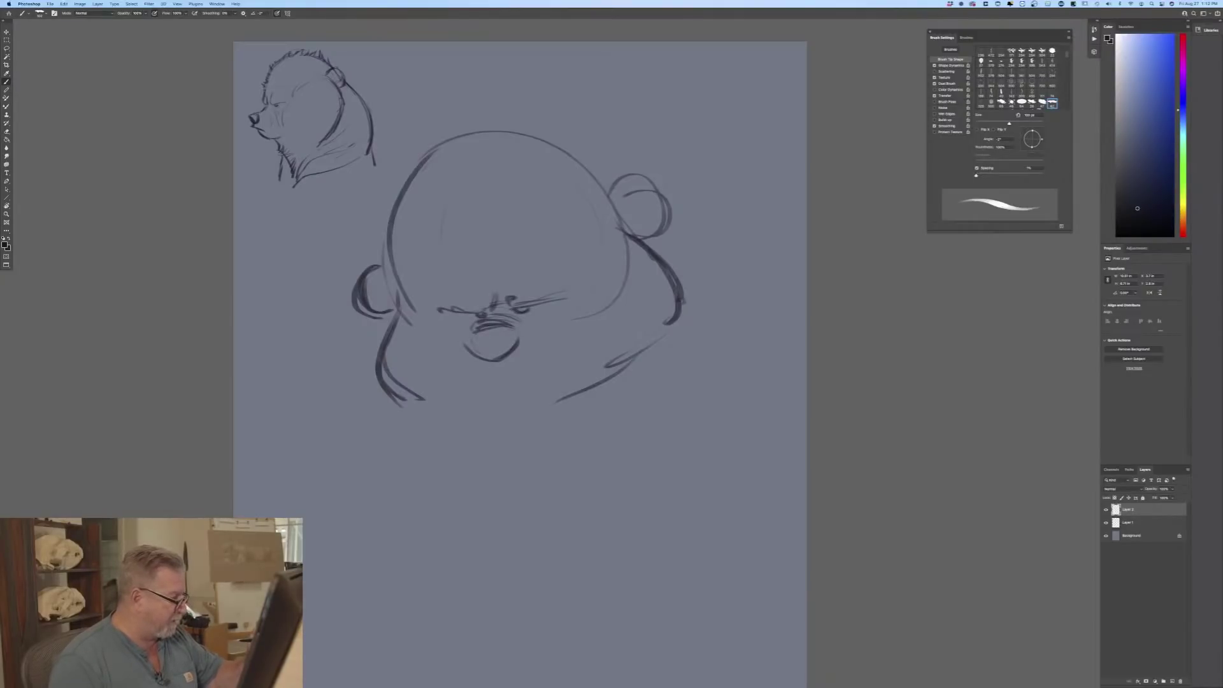
pyautogui.moveTo(453, 306)
pyautogui.mouseDown()
pyautogui.moveTo(487, 308)
pyautogui.moveTo(489, 298)
pyautogui.mouseUp()
pyautogui.moveTo(457, 268); pyautogui.dragTo(479, 278)
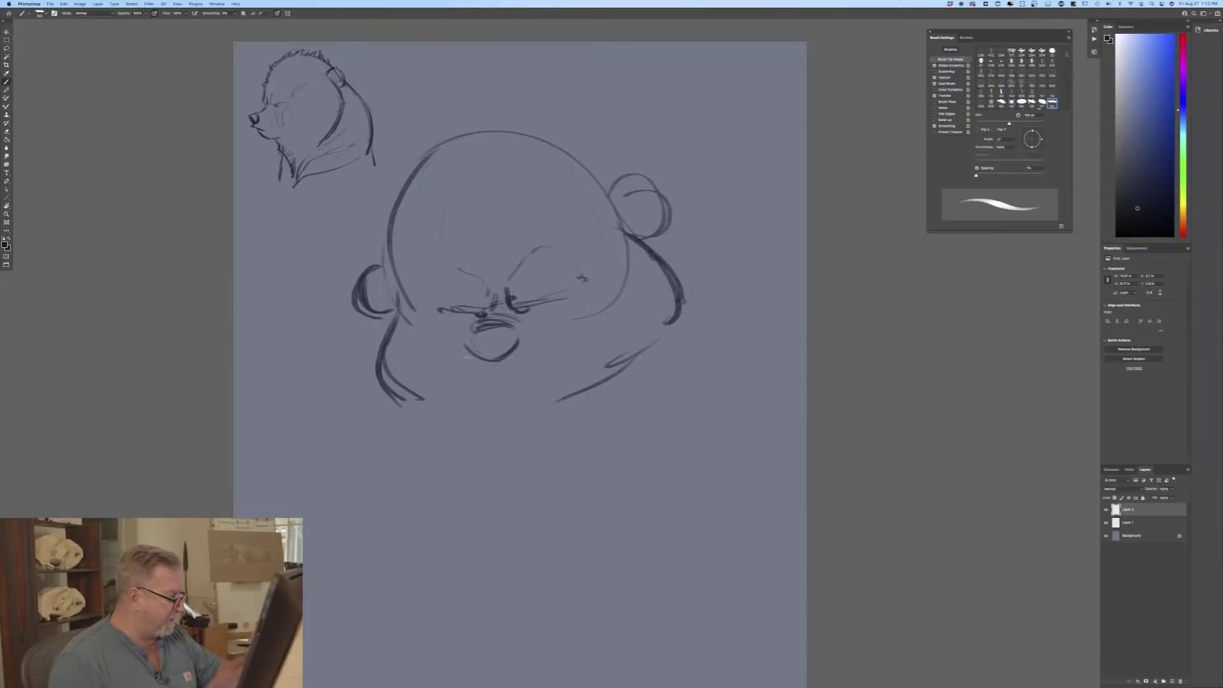
# Step: Draw the muzzle around the nose, add a rounded lower jaw beneath it and shade the nose dark
pyautogui.moveTo(465, 335)
pyautogui.mouseDown()
pyautogui.moveTo(450, 366)
pyautogui.moveTo(530, 356)
pyautogui.mouseUp()
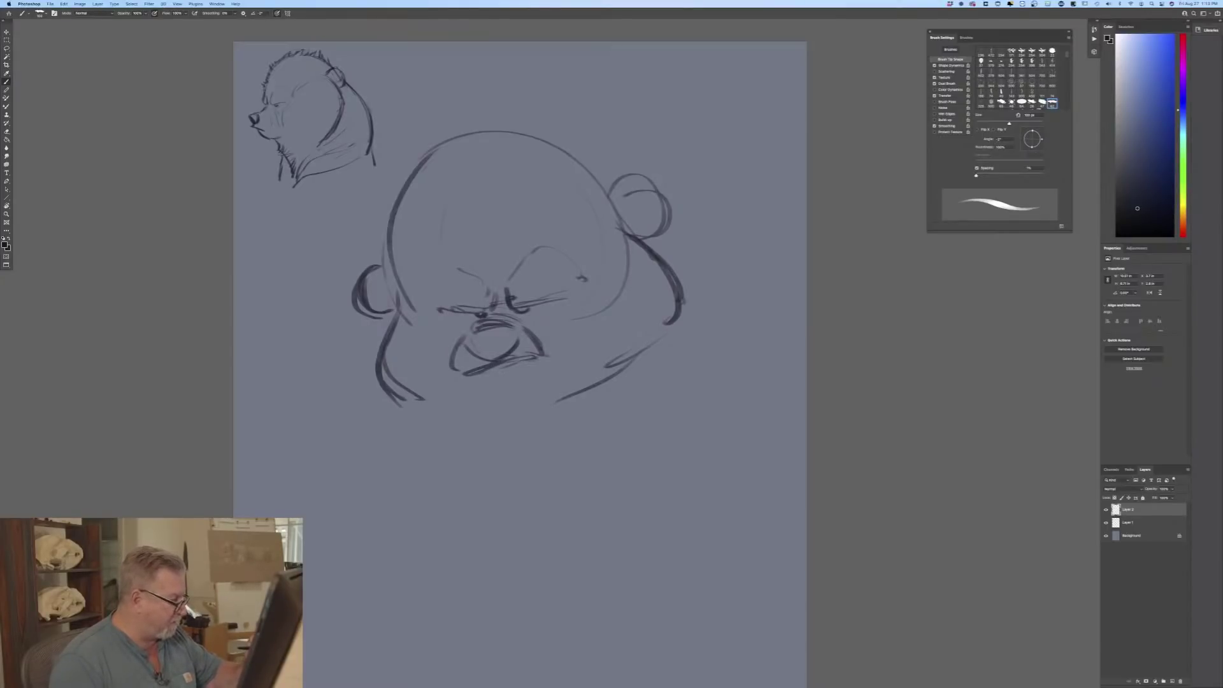
pyautogui.moveTo(531, 377)
pyautogui.mouseDown()
pyautogui.moveTo(491, 413)
pyautogui.moveTo(460, 380)
pyautogui.mouseUp()
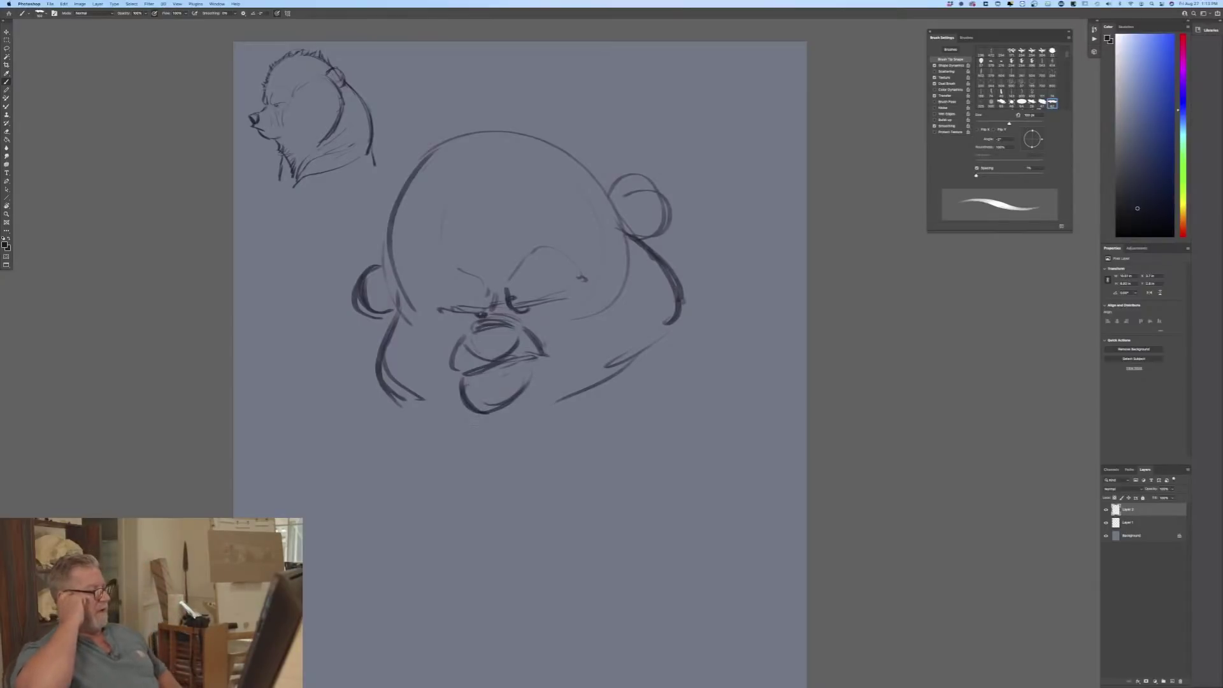
pyautogui.moveTo(532, 377); pyautogui.dragTo(494, 411)
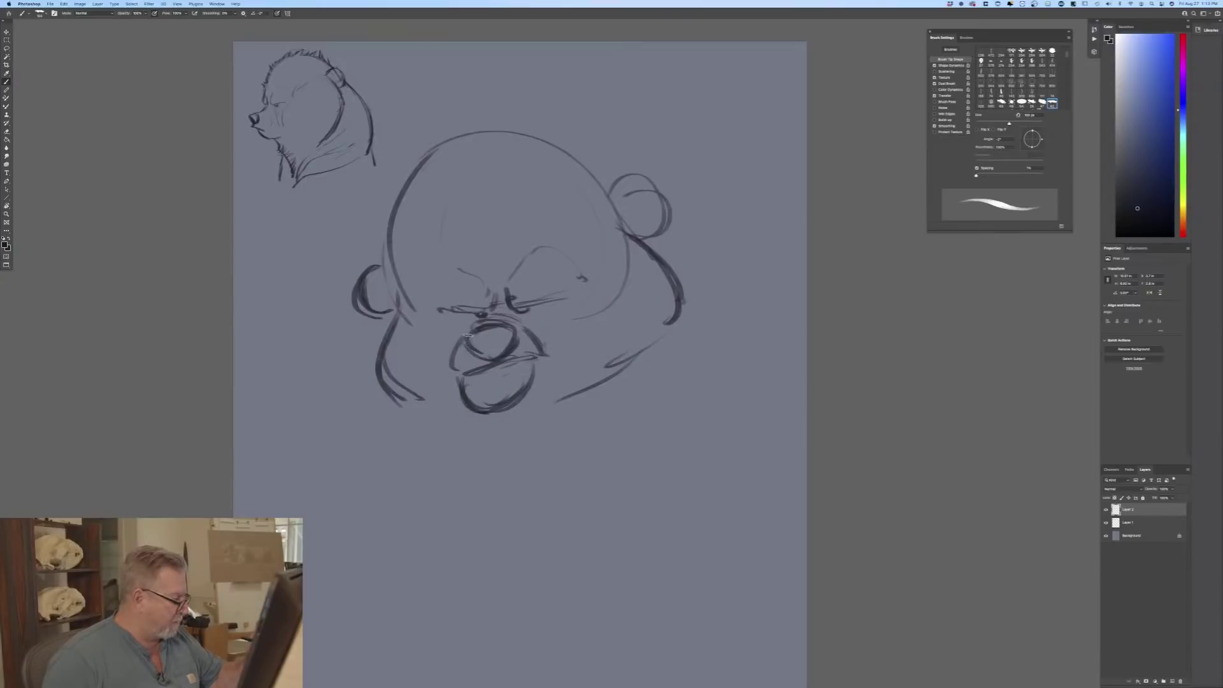
pyautogui.moveTo(466, 336)
pyautogui.mouseDown()
pyautogui.moveTo(504, 341)
pyautogui.moveTo(470, 344)
pyautogui.mouseUp()
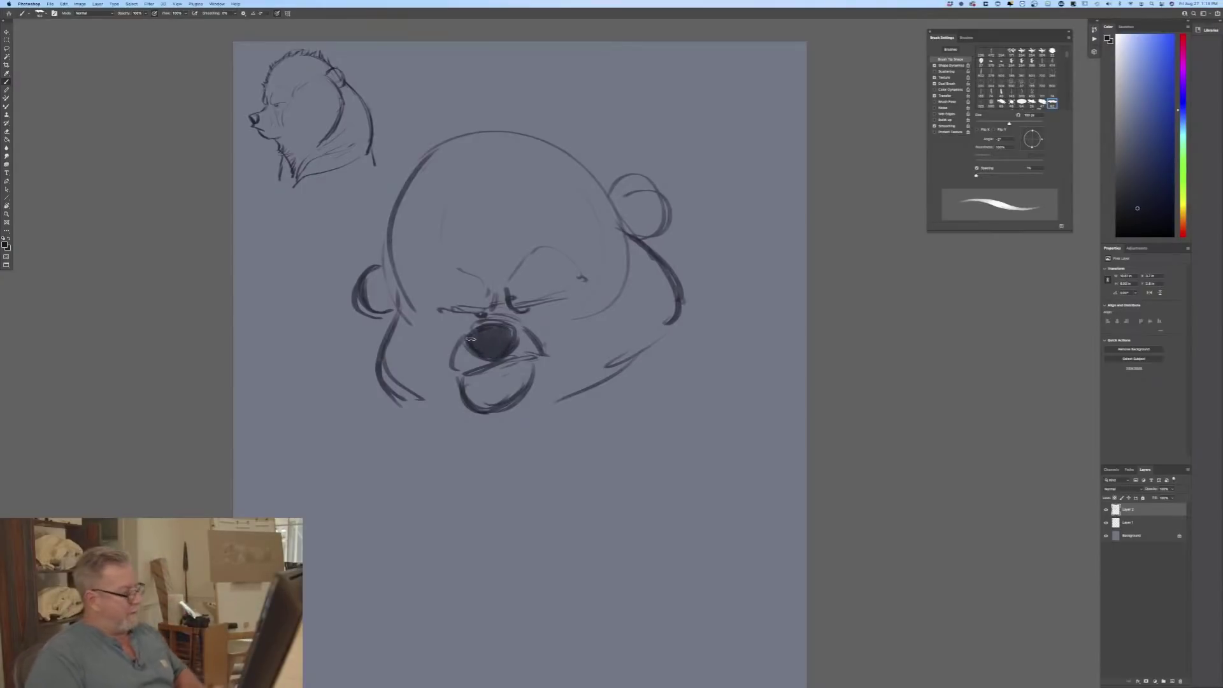
# Step: Add crease lines beside the muzzle and arched brow wrinkles across the forehead
pyautogui.moveTo(552, 314); pyautogui.dragTo(541, 338)
pyautogui.moveTo(451, 321); pyautogui.dragTo(460, 330)
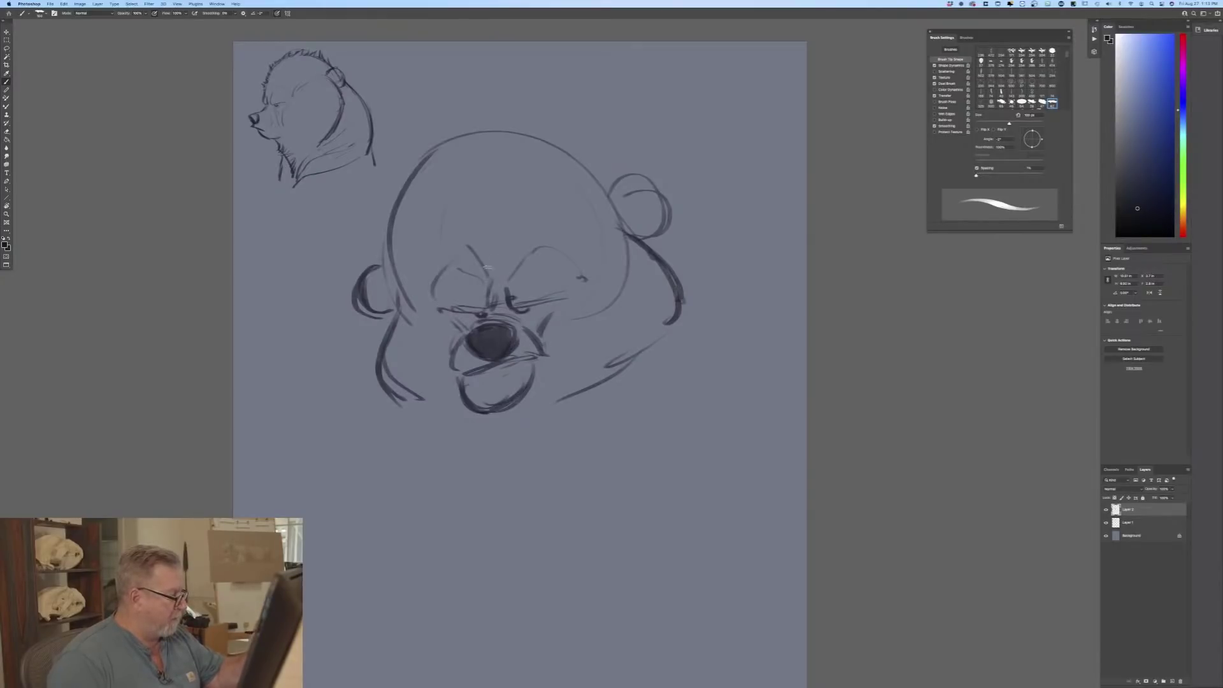
pyautogui.moveTo(498, 217); pyautogui.dragTo(592, 242)
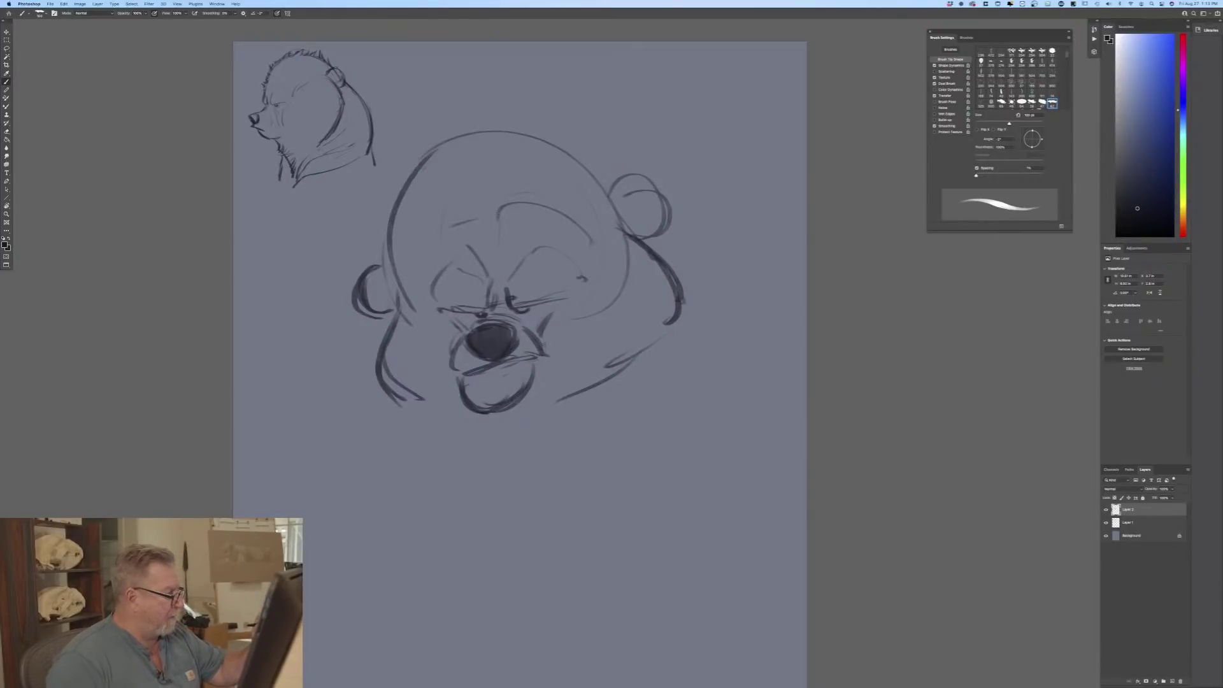
pyautogui.moveTo(549, 169); pyautogui.dragTo(599, 216)
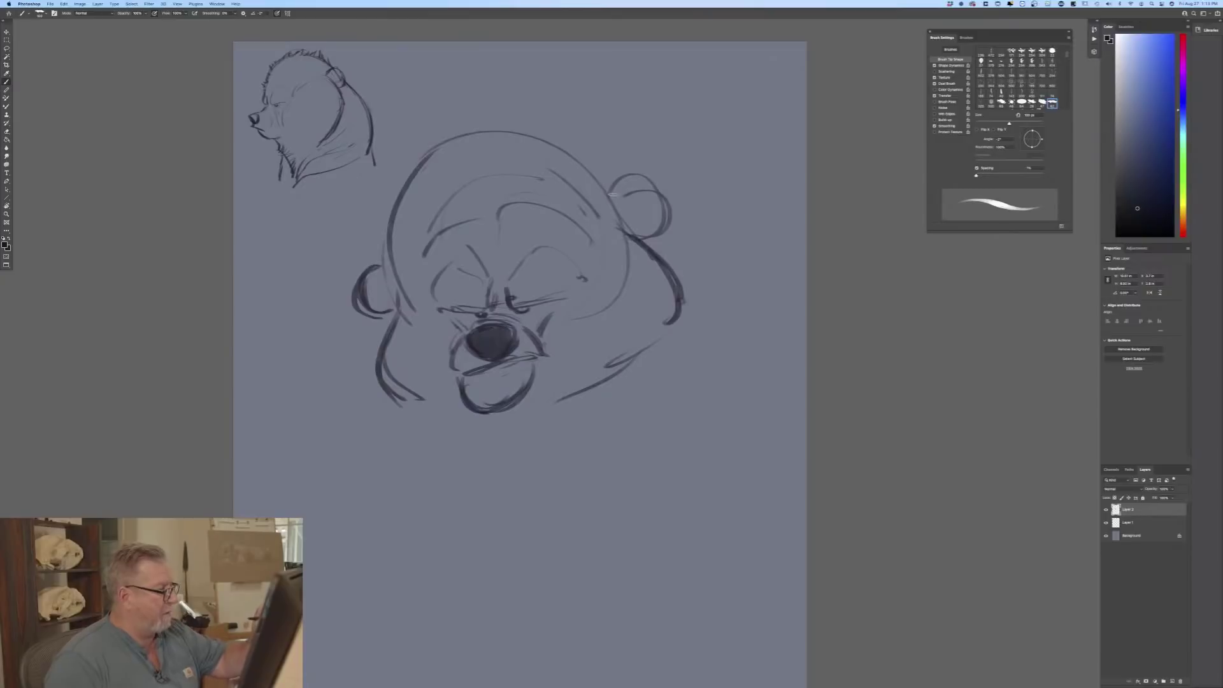
# Step: Strengthen the skull outline and draw the neck down from both cheeks, with throat lines under the jaw
pyautogui.moveTo(576, 154)
pyautogui.mouseDown()
pyautogui.moveTo(507, 121)
pyautogui.moveTo(445, 137)
pyautogui.moveTo(384, 224)
pyautogui.moveTo(393, 280)
pyautogui.mouseUp()
pyautogui.moveTo(665, 312)
pyautogui.mouseDown()
pyautogui.moveTo(605, 379)
pyautogui.moveTo(680, 420)
pyautogui.moveTo(652, 512)
pyautogui.mouseUp()
pyautogui.moveTo(376, 383)
pyautogui.mouseDown()
pyautogui.moveTo(387, 386)
pyautogui.moveTo(380, 448)
pyautogui.mouseUp()
pyautogui.moveTo(492, 411); pyautogui.dragTo(496, 463)
pyautogui.moveTo(508, 434); pyautogui.dragTo(476, 495)
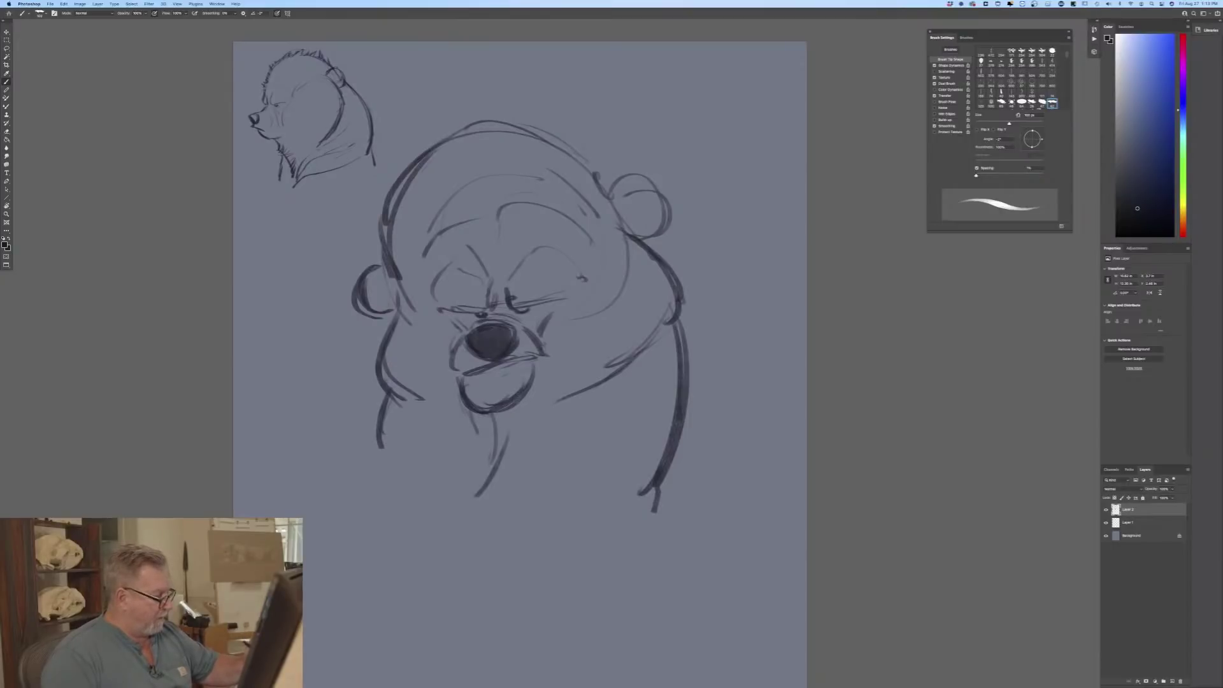
pyautogui.moveTo(386, 395); pyautogui.dragTo(375, 438)
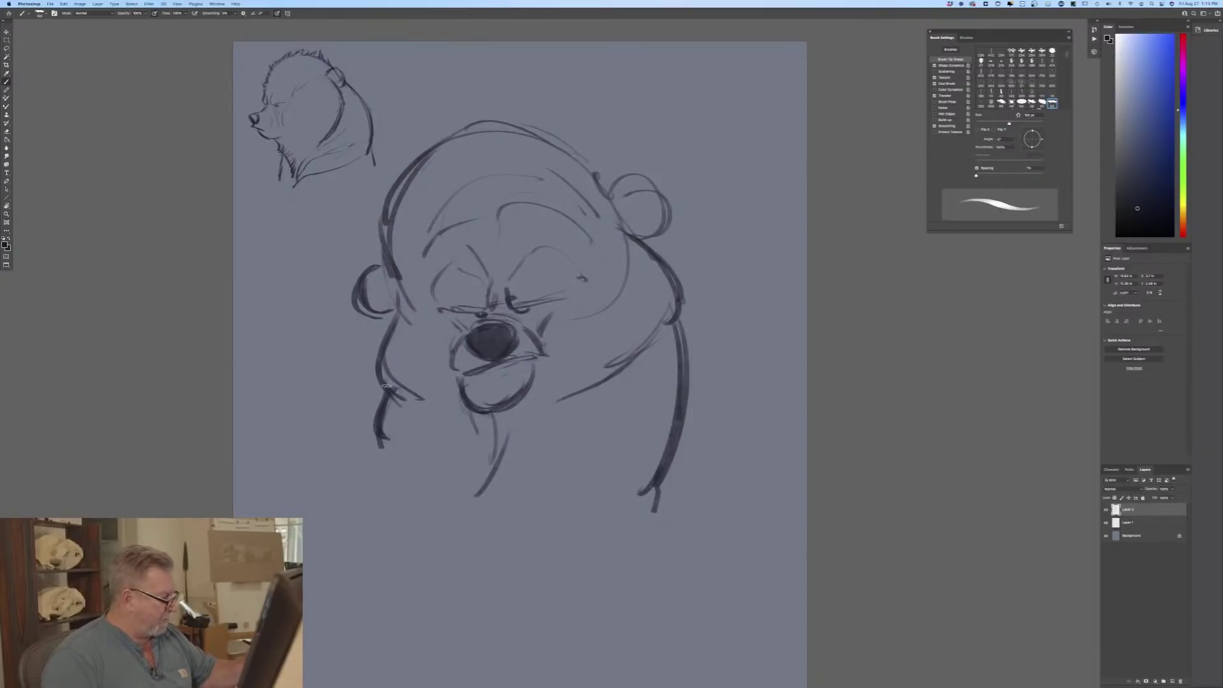
# Step: Draw converging fur folds under the cheeks and extend the back, shoulder and chest lines downward
pyautogui.moveTo(423, 405); pyautogui.dragTo(478, 449)
pyautogui.moveTo(552, 410); pyautogui.dragTo(506, 455)
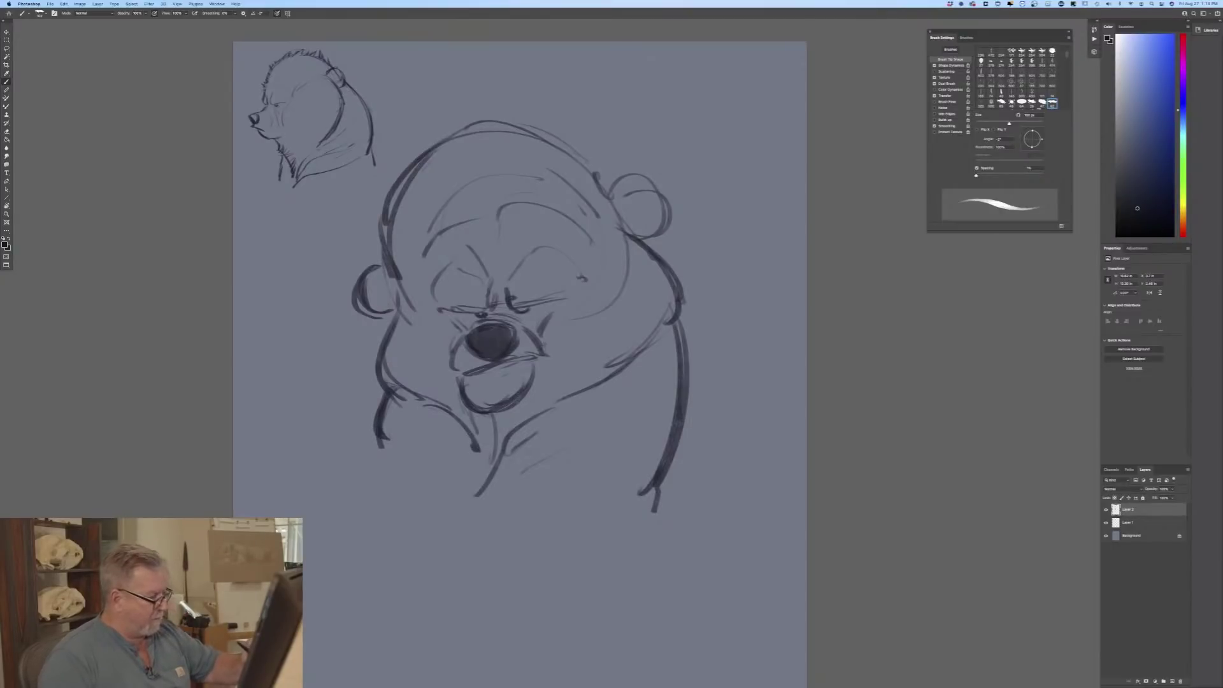
pyautogui.moveTo(674, 449); pyautogui.dragTo(656, 500)
pyautogui.moveTo(657, 498); pyautogui.dragTo(667, 596)
pyautogui.moveTo(660, 500); pyautogui.dragTo(665, 589)
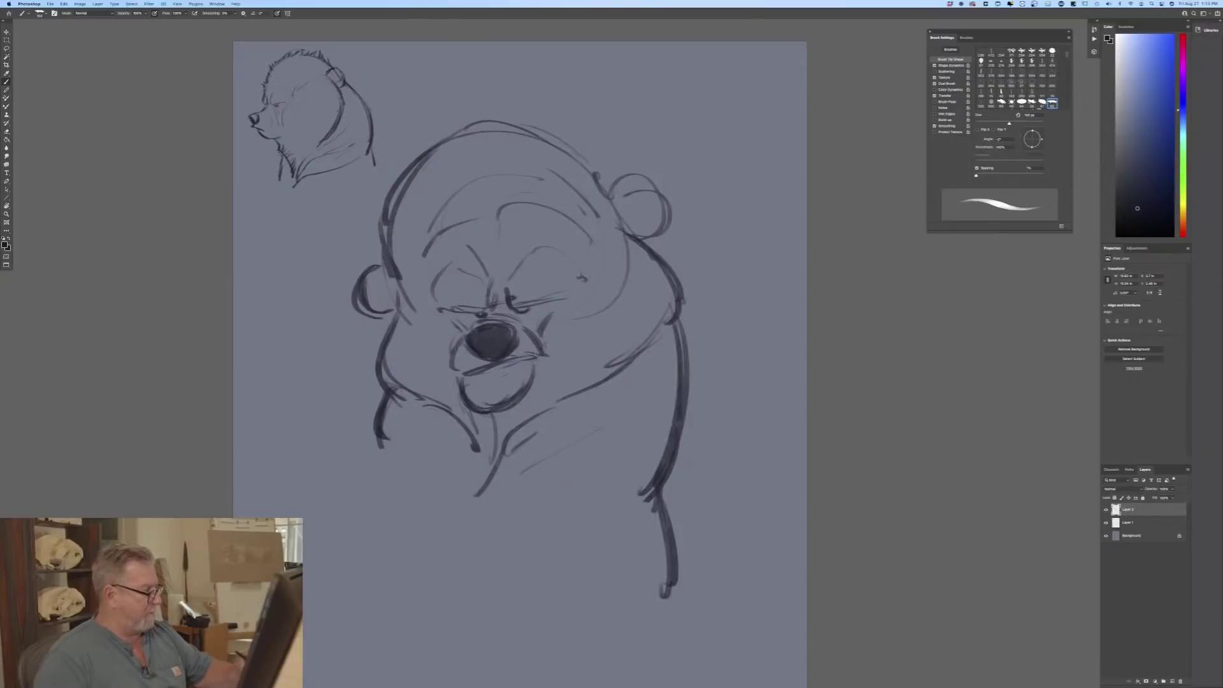
pyautogui.moveTo(380, 449)
pyautogui.mouseDown()
pyautogui.moveTo(351, 485)
pyautogui.moveTo(424, 481)
pyautogui.moveTo(450, 527)
pyautogui.mouseUp()
pyautogui.moveTo(592, 505); pyautogui.dragTo(459, 561)
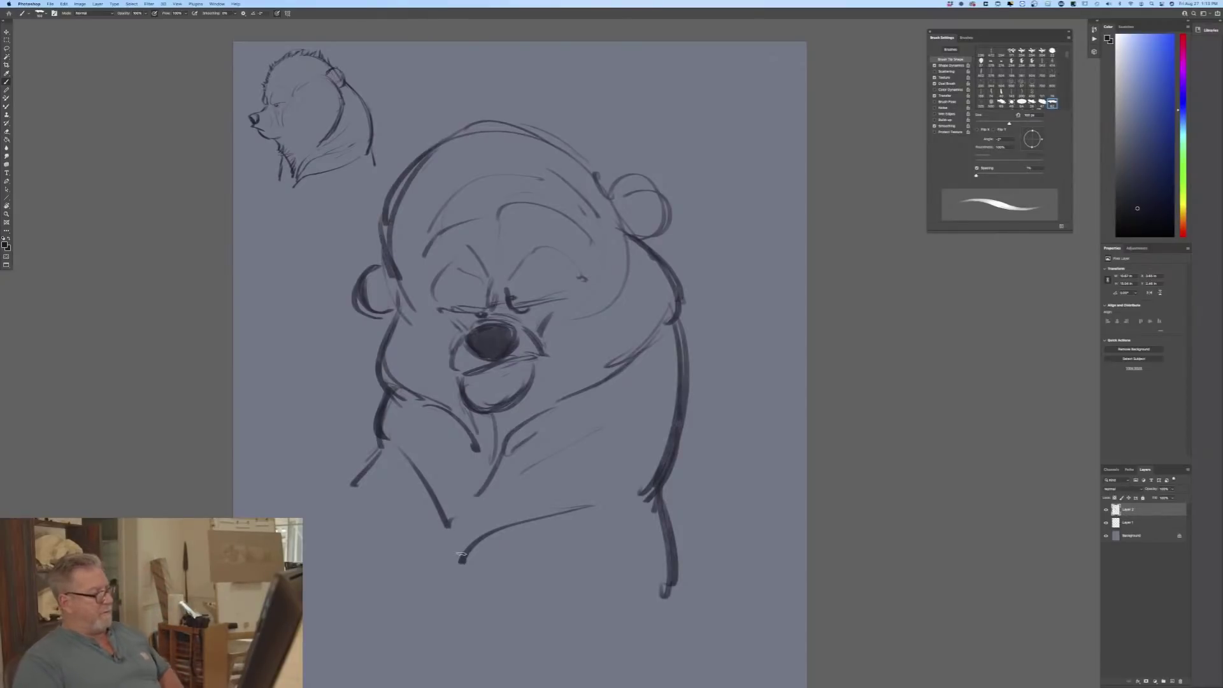
# Step: Redraw both ears with heavier contours and darken the frowning eye and brow lines
pyautogui.moveTo(613, 189)
pyautogui.mouseDown()
pyautogui.moveTo(671, 209)
pyautogui.moveTo(639, 238)
pyautogui.moveTo(609, 196)
pyautogui.moveTo(622, 188)
pyautogui.moveTo(630, 233)
pyautogui.mouseUp()
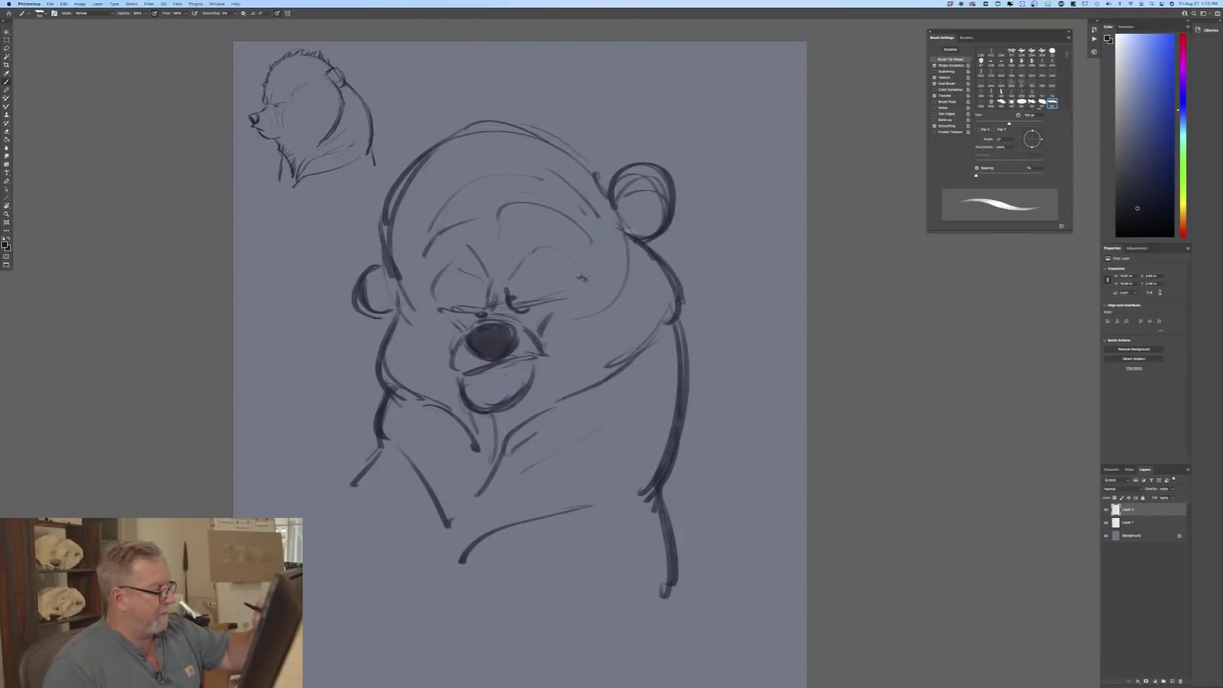
pyautogui.moveTo(375, 270)
pyautogui.mouseDown()
pyautogui.moveTo(355, 262)
pyautogui.moveTo(392, 326)
pyautogui.moveTo(347, 290)
pyautogui.mouseUp()
pyautogui.moveTo(365, 317); pyautogui.dragTo(377, 314)
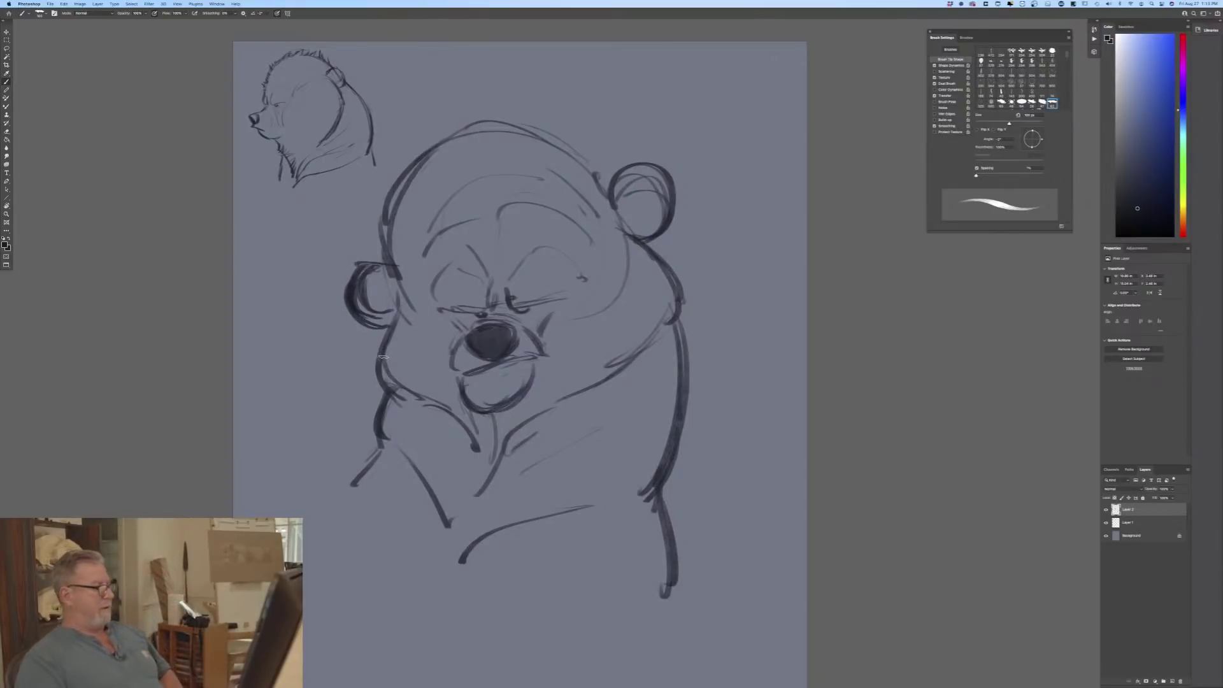
pyautogui.moveTo(556, 301)
pyautogui.mouseDown()
pyautogui.moveTo(509, 308)
pyautogui.moveTo(493, 276)
pyautogui.moveTo(481, 313)
pyautogui.moveTo(491, 299)
pyautogui.moveTo(491, 313)
pyautogui.moveTo(449, 311)
pyautogui.mouseUp()
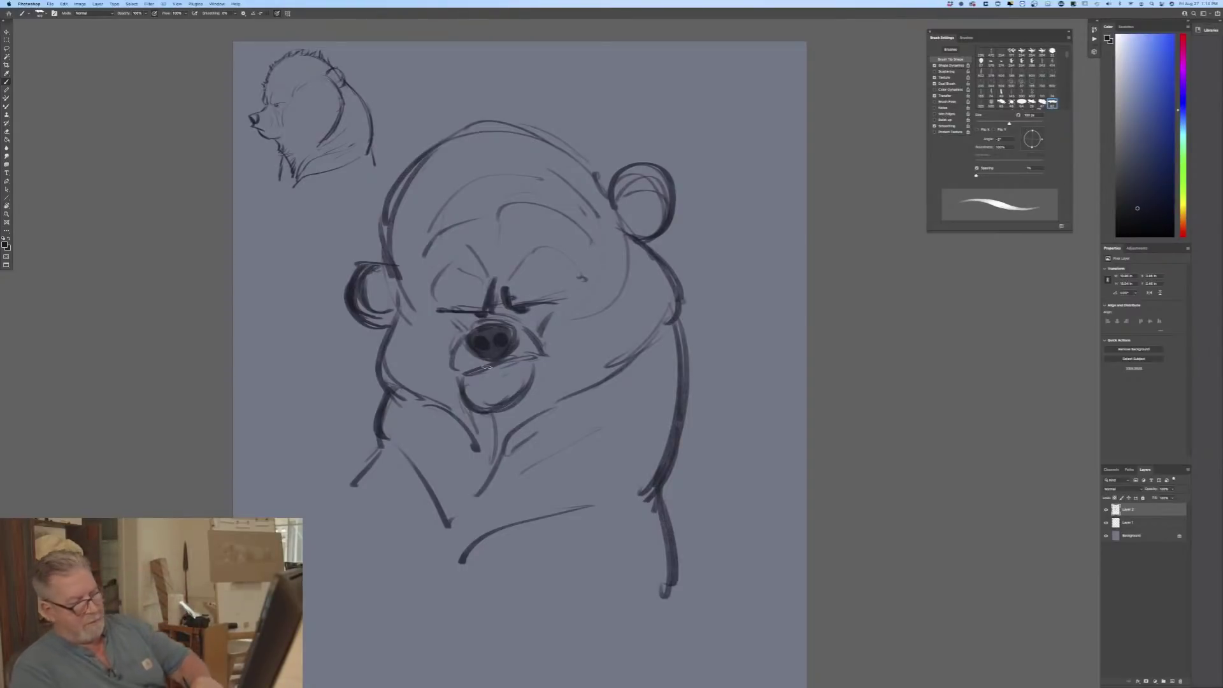
# Step: Use Free Transform to shrink the front-view bear and place it beside the small profile at the canvas top
pyautogui.click(63, 4)
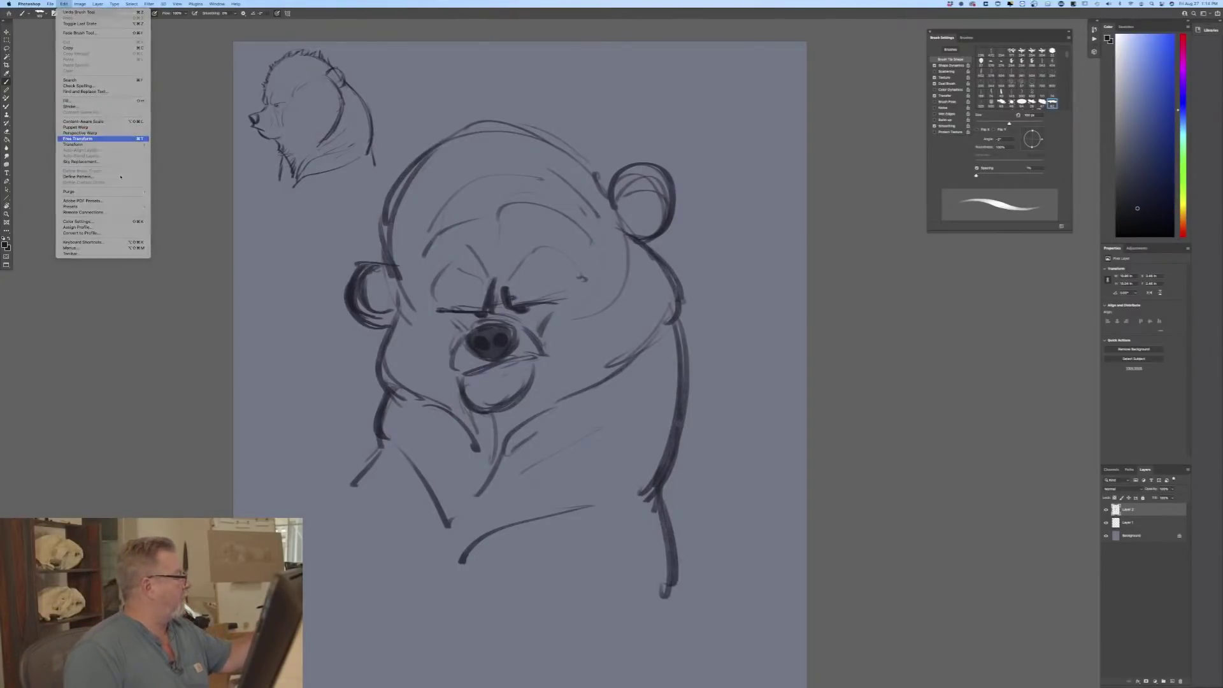
pyautogui.click(96, 139)
pyautogui.moveTo(344, 598); pyautogui.dragTo(551, 312)
pyautogui.moveTo(594, 259); pyautogui.dragTo(432, 192)
pyautogui.moveTo(528, 242); pyautogui.dragTo(507, 224)
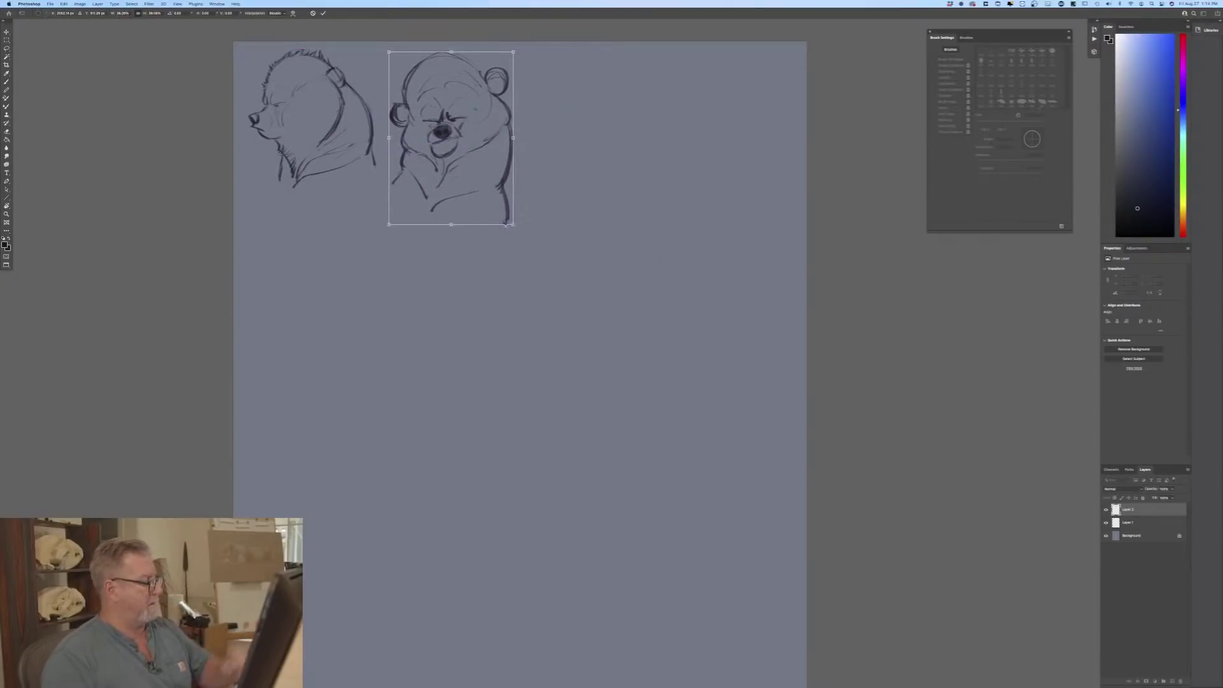
pyautogui.press('Return')
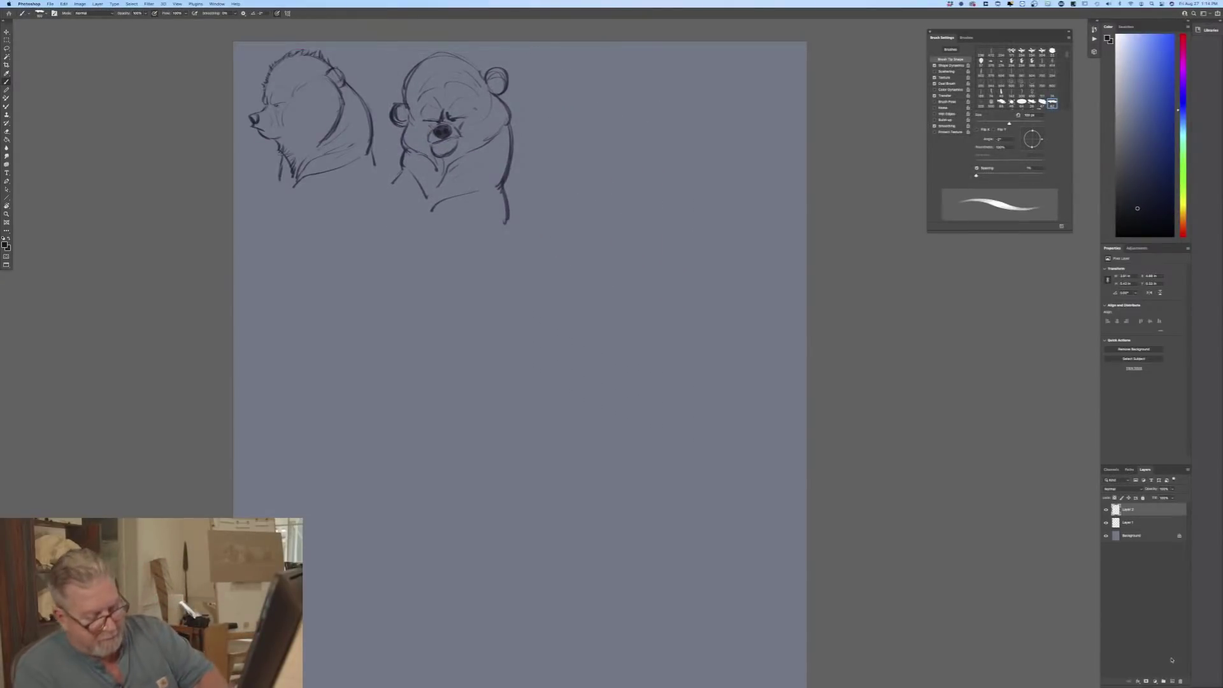
# Step: Add a new layer and sketch a head circle with sweeping skull contours around it and a curved guideline across it
pyautogui.click(1164, 680)
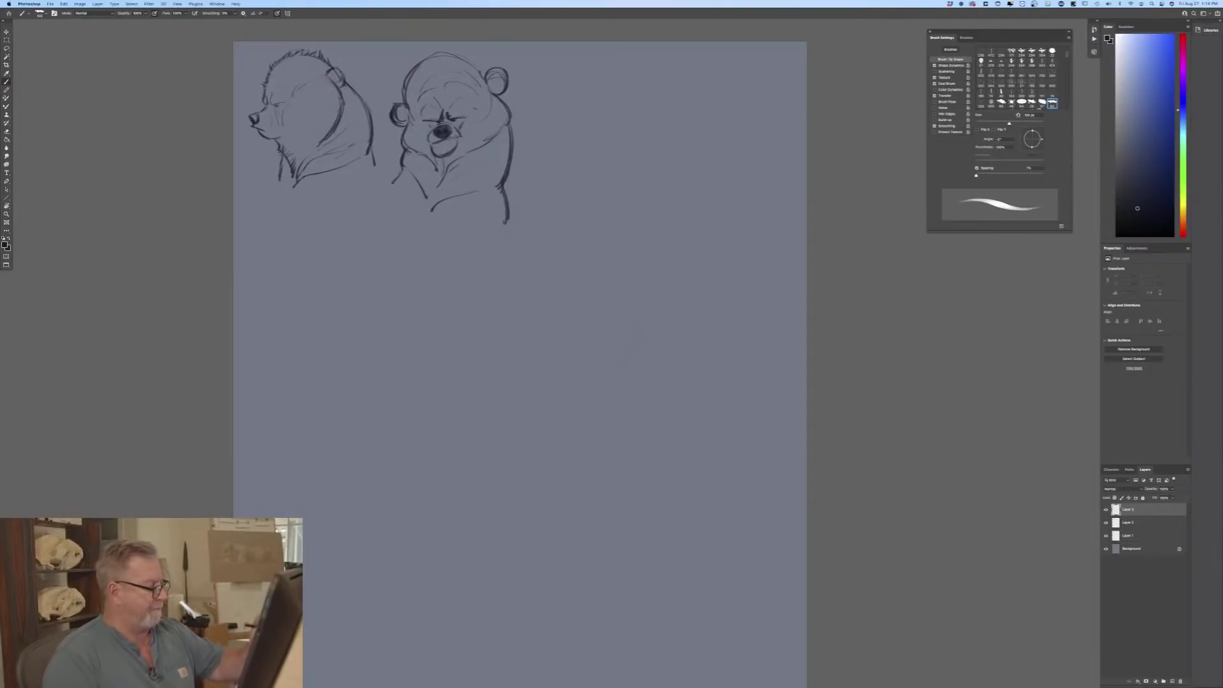
pyautogui.moveTo(561, 235)
pyautogui.mouseDown()
pyautogui.moveTo(640, 299)
pyautogui.moveTo(563, 237)
pyautogui.moveTo(503, 252)
pyautogui.moveTo(485, 292)
pyautogui.moveTo(482, 359)
pyautogui.mouseUp()
pyautogui.moveTo(602, 218)
pyautogui.mouseDown()
pyautogui.moveTo(638, 236)
pyautogui.moveTo(676, 309)
pyautogui.mouseUp()
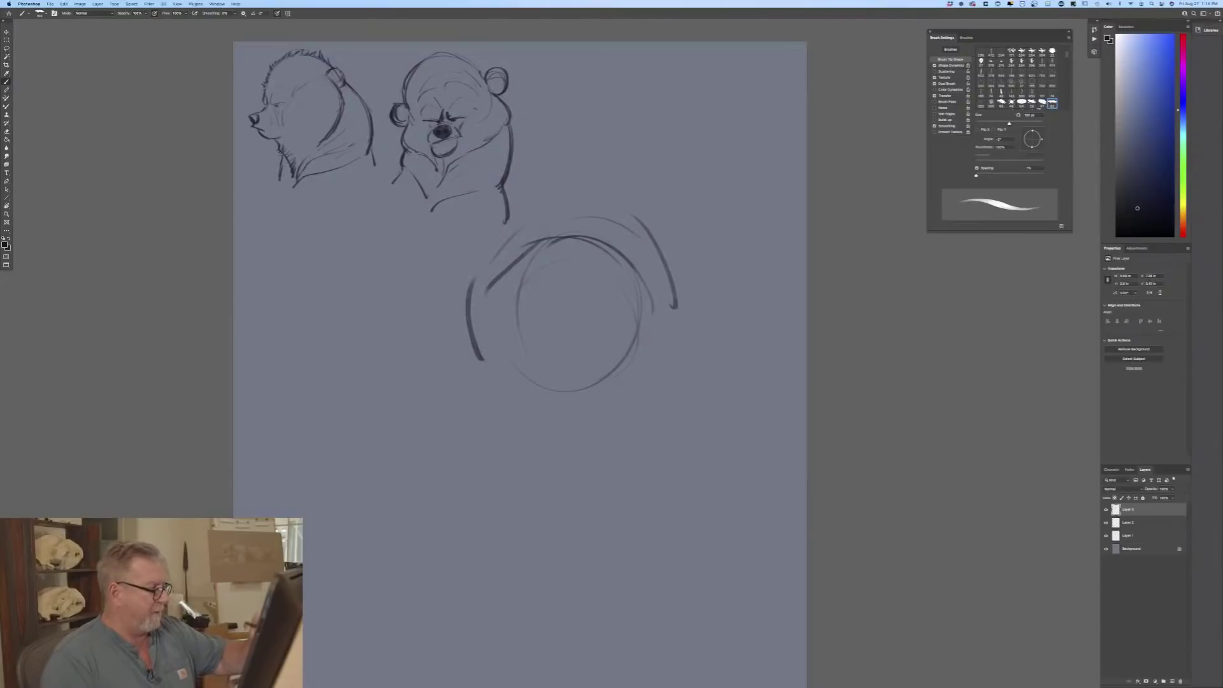
pyautogui.moveTo(611, 222); pyautogui.dragTo(673, 333)
pyautogui.moveTo(503, 261)
pyautogui.mouseDown()
pyautogui.moveTo(460, 318)
pyautogui.moveTo(456, 363)
pyautogui.moveTo(474, 386)
pyautogui.mouseUp()
pyautogui.moveTo(457, 354); pyautogui.dragTo(448, 395)
pyautogui.moveTo(627, 330)
pyautogui.mouseDown()
pyautogui.moveTo(533, 344)
pyautogui.moveTo(488, 400)
pyautogui.mouseUp()
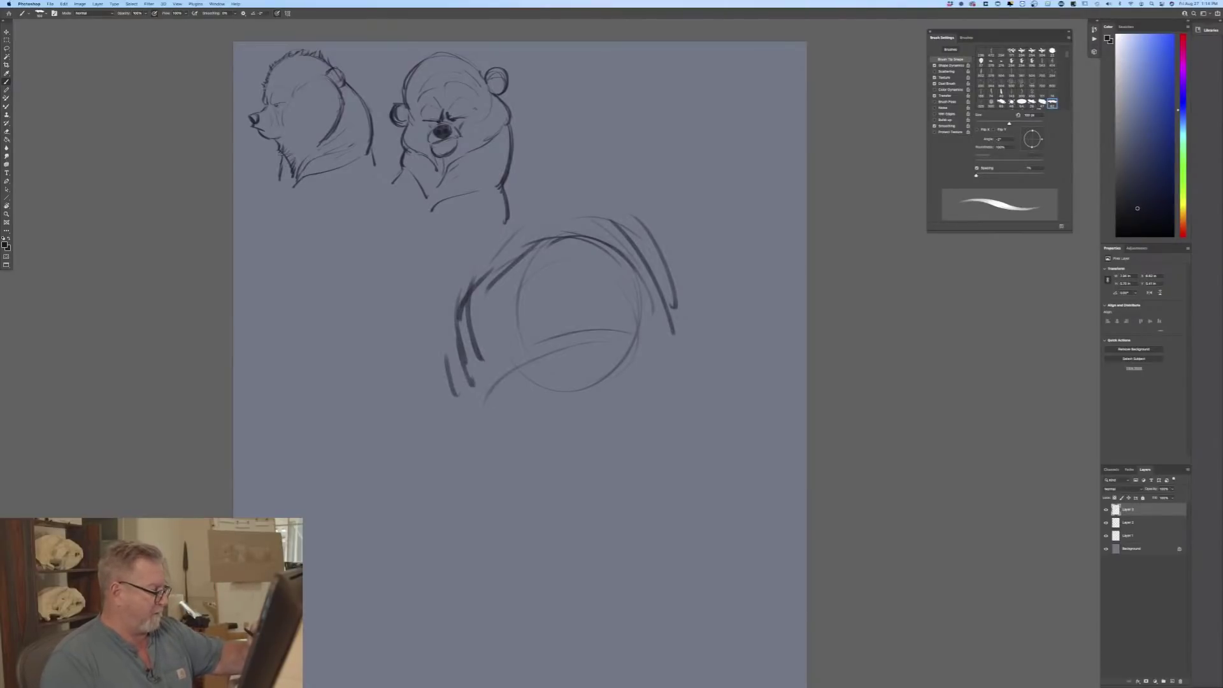
# Step: Draw a large oval nose over the circle, with muzzle sides, an eye mark and the upper mouth line
pyautogui.moveTo(537, 369); pyautogui.dragTo(491, 411)
pyautogui.moveTo(570, 336)
pyautogui.mouseDown()
pyautogui.moveTo(516, 356)
pyautogui.moveTo(553, 338)
pyautogui.moveTo(519, 376)
pyautogui.moveTo(557, 363)
pyautogui.moveTo(511, 366)
pyautogui.moveTo(521, 360)
pyautogui.mouseUp()
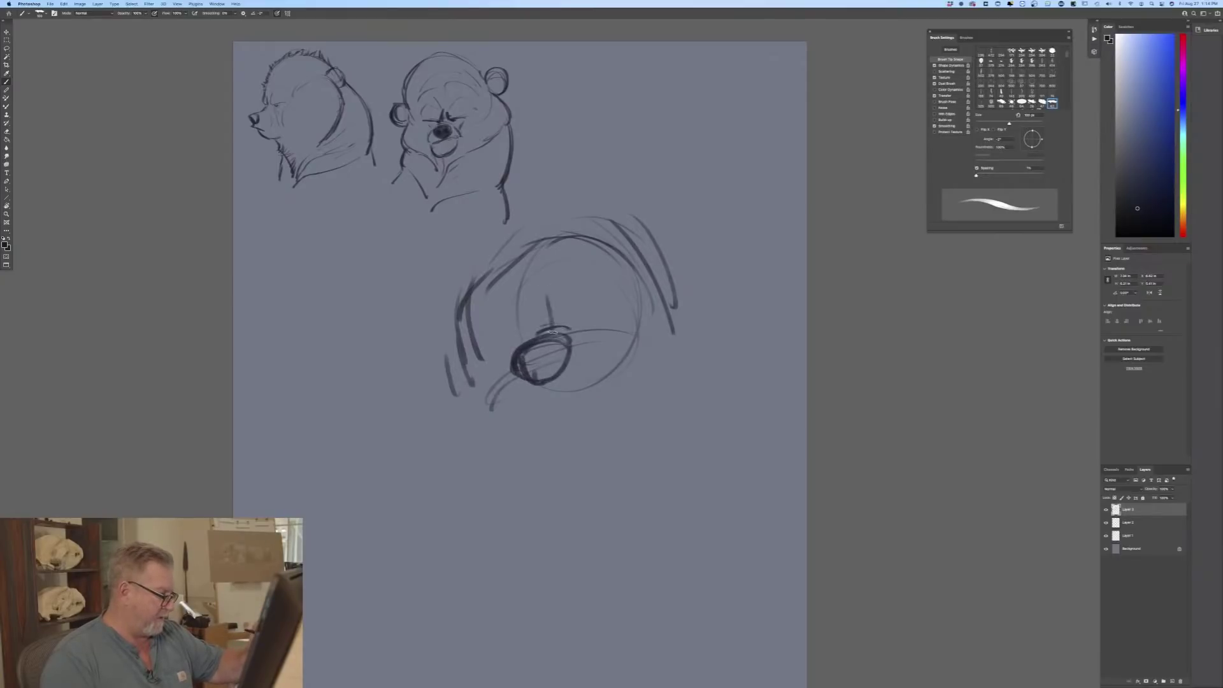
pyautogui.moveTo(589, 337)
pyautogui.mouseDown()
pyautogui.moveTo(610, 372)
pyautogui.moveTo(643, 354)
pyautogui.mouseUp()
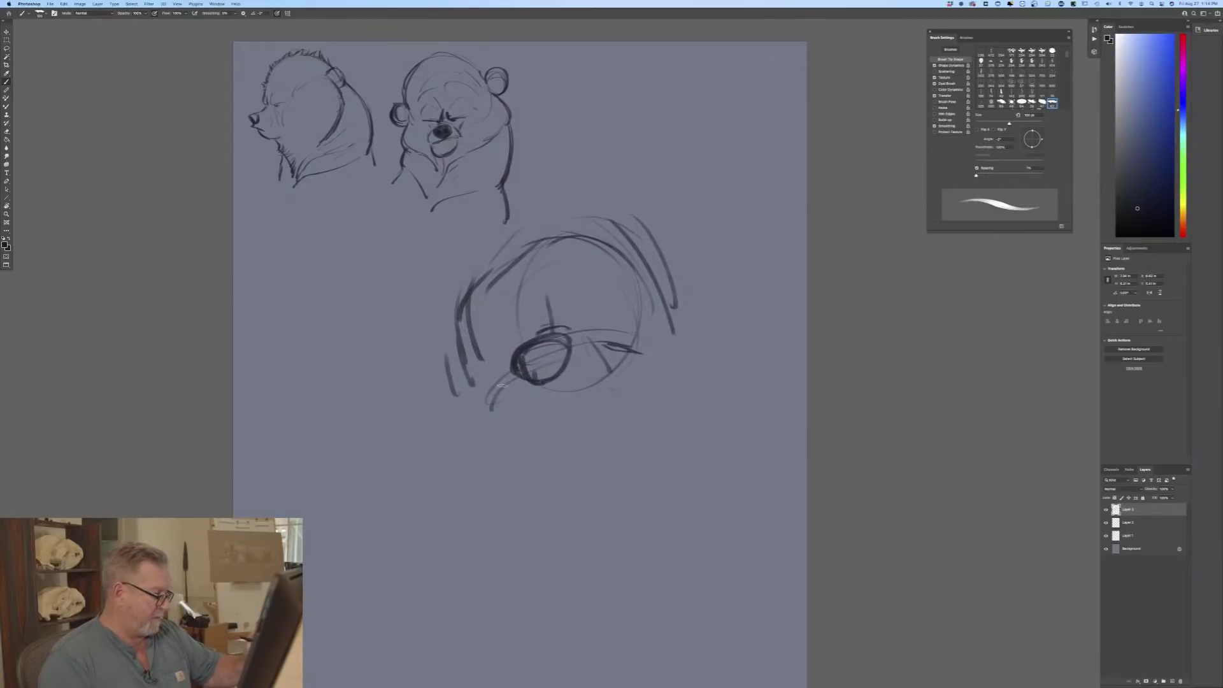
pyautogui.moveTo(507, 396); pyautogui.dragTo(511, 362)
pyautogui.moveTo(598, 358); pyautogui.dragTo(605, 395)
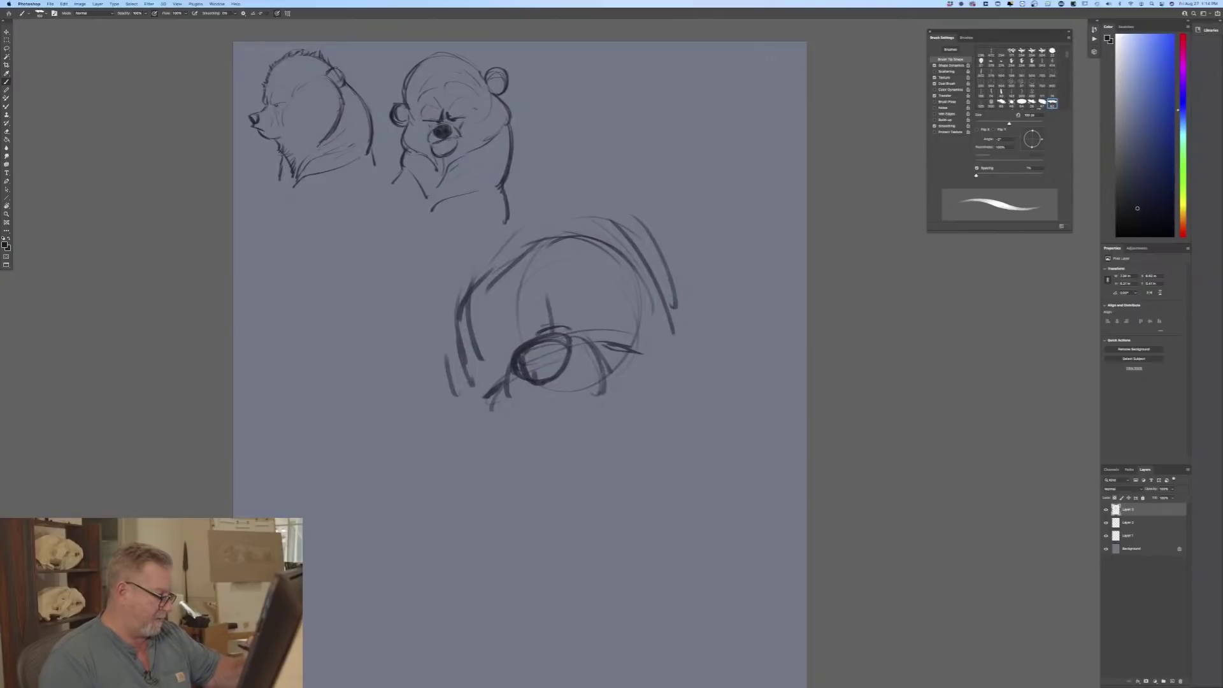
pyautogui.moveTo(525, 408); pyautogui.dragTo(585, 390)
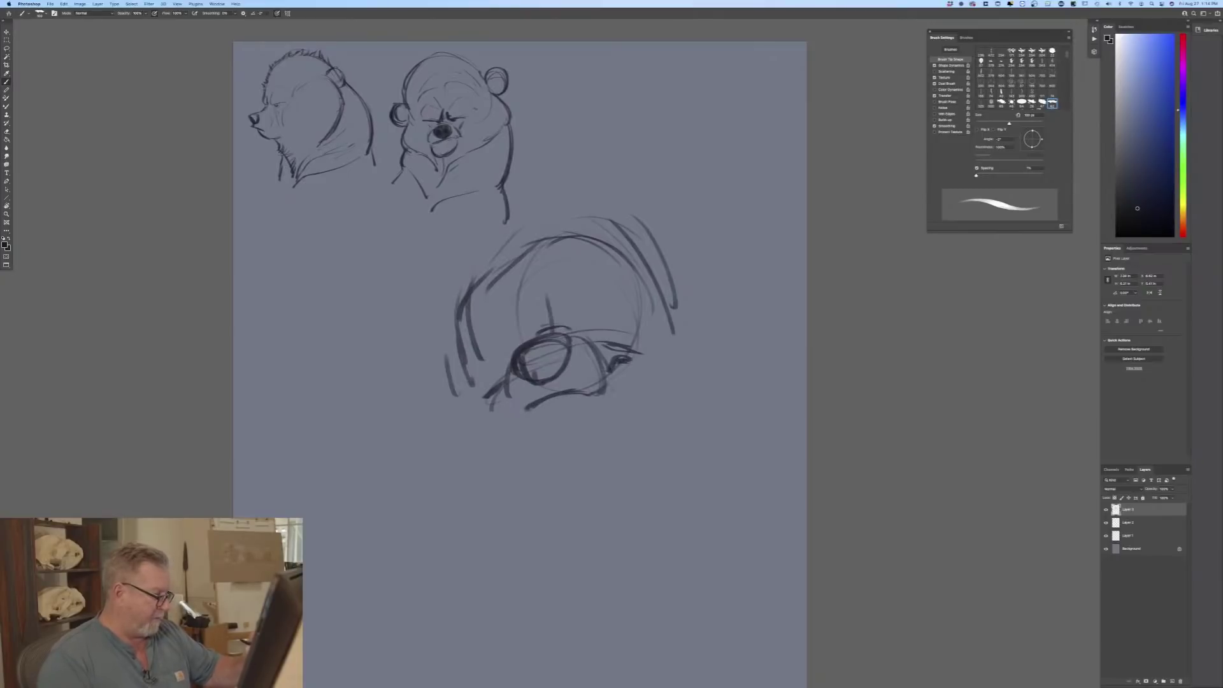
# Step: Draw a tapering lower jaw below the mouth, and delete the layer holding this head sketch
pyautogui.moveTo(527, 426); pyautogui.dragTo(543, 478)
pyautogui.moveTo(625, 376); pyautogui.dragTo(561, 477)
pyautogui.moveTo(522, 427); pyautogui.dragTo(555, 471)
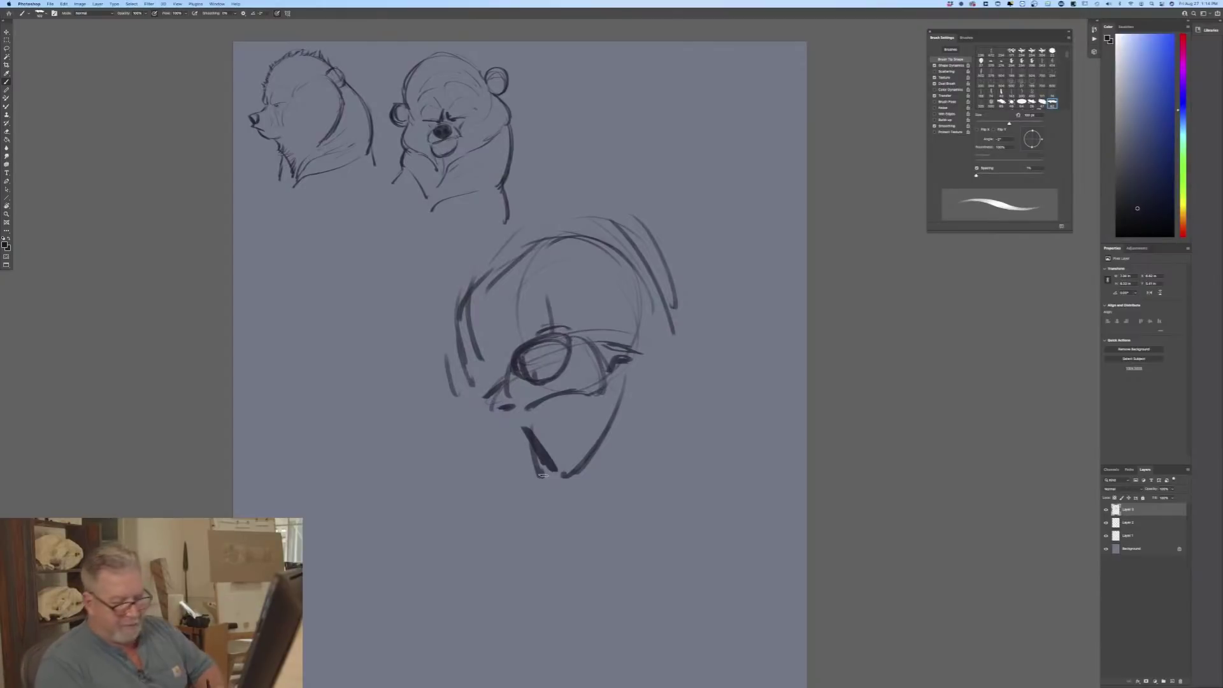
pyautogui.moveTo(1170, 512); pyautogui.dragTo(1180, 681)
# Step: On a new layer, sketch a large head circle below the small bears and start the neck contour beside it
pyautogui.click(1172, 681)
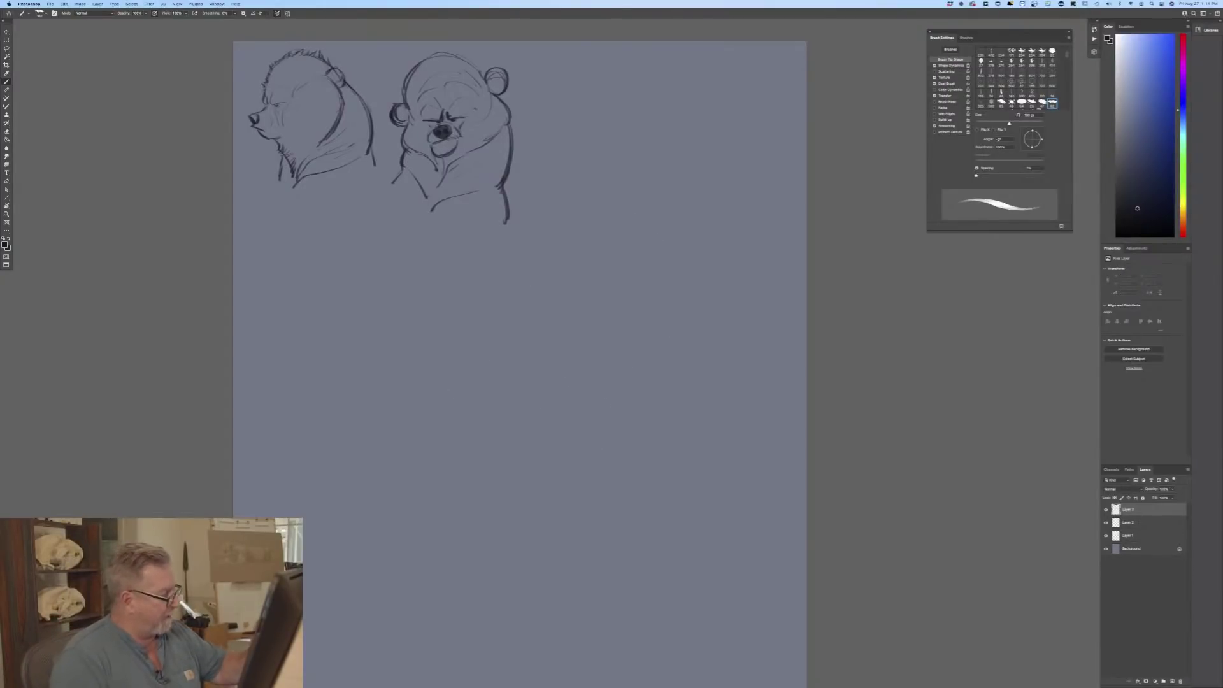
pyautogui.moveTo(455, 274)
pyautogui.mouseDown()
pyautogui.moveTo(554, 382)
pyautogui.moveTo(548, 344)
pyautogui.mouseUp()
pyautogui.moveTo(579, 300); pyautogui.dragTo(522, 407)
pyautogui.moveTo(484, 251); pyautogui.dragTo(573, 382)
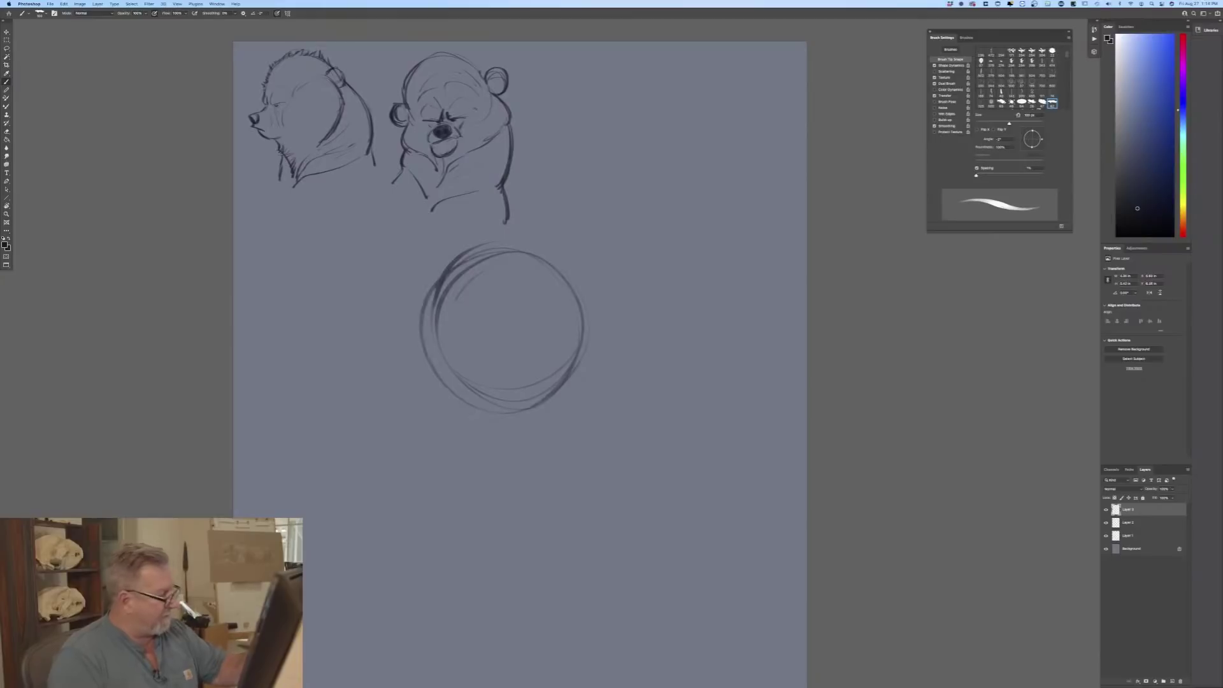
pyautogui.moveTo(577, 293)
pyautogui.mouseDown()
pyautogui.moveTo(547, 249)
pyautogui.moveTo(426, 293)
pyautogui.mouseUp()
pyautogui.moveTo(439, 245); pyautogui.dragTo(375, 370)
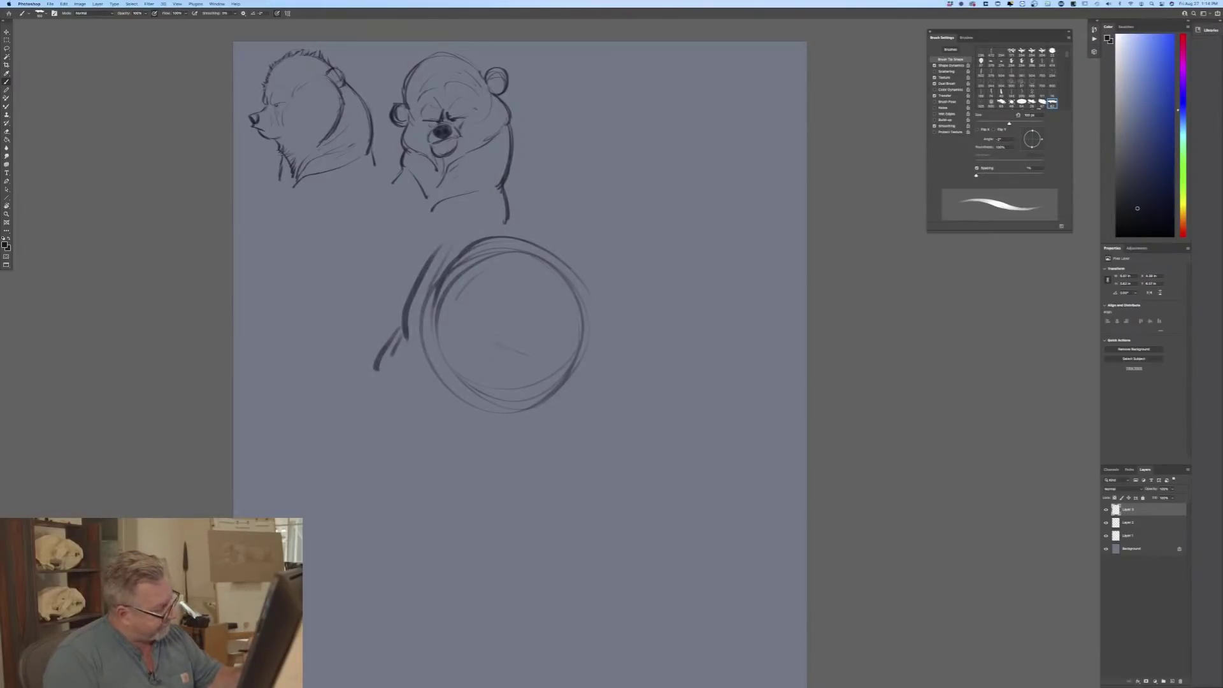
# Step: Rough in the brow and outer skull contour, a bulging fur mass behind the head and a long diagonal line below
pyautogui.moveTo(605, 324); pyautogui.dragTo(576, 376)
pyautogui.moveTo(600, 302)
pyautogui.mouseDown()
pyautogui.moveTo(454, 232)
pyautogui.moveTo(409, 277)
pyautogui.moveTo(384, 349)
pyautogui.mouseUp()
pyautogui.moveTo(393, 305); pyautogui.dragTo(340, 379)
pyautogui.moveTo(389, 328)
pyautogui.mouseDown()
pyautogui.moveTo(376, 408)
pyautogui.moveTo(506, 483)
pyautogui.mouseUp()
# Step: Sketch a small round nose below the brow of the large head, with the mouth line and a curved lower jaw
pyautogui.press('super+equal')
pyautogui.press('super+equal')
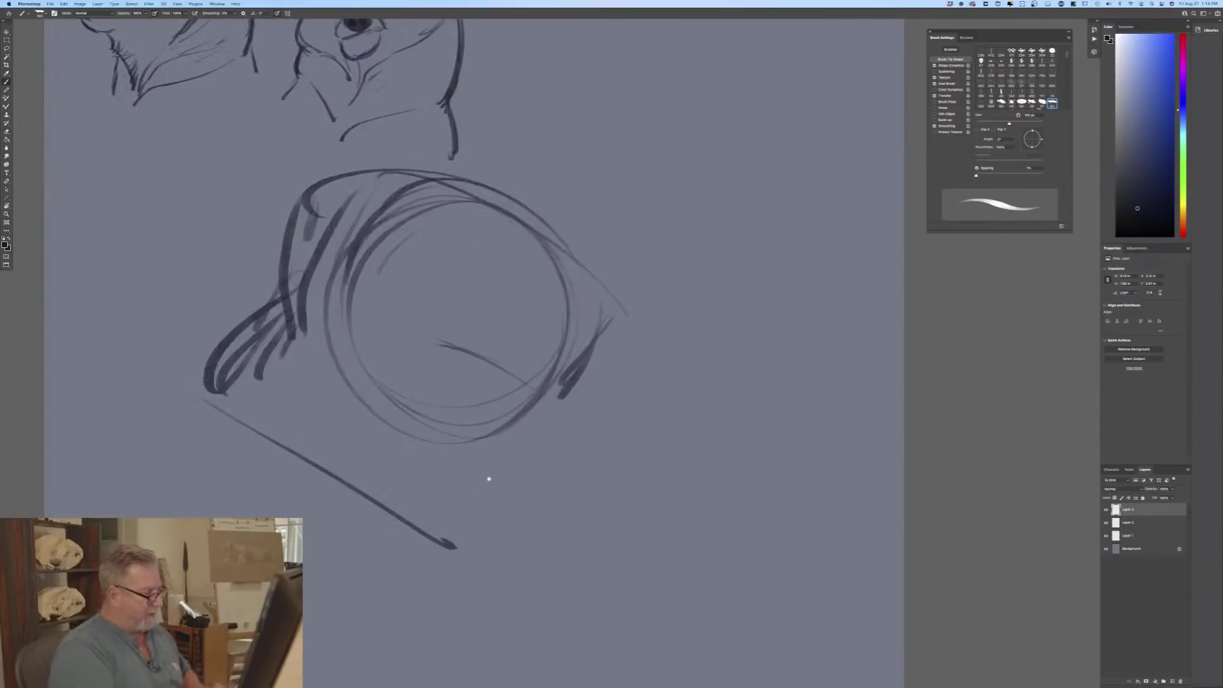
pyautogui.scroll(-5, 489, 477)
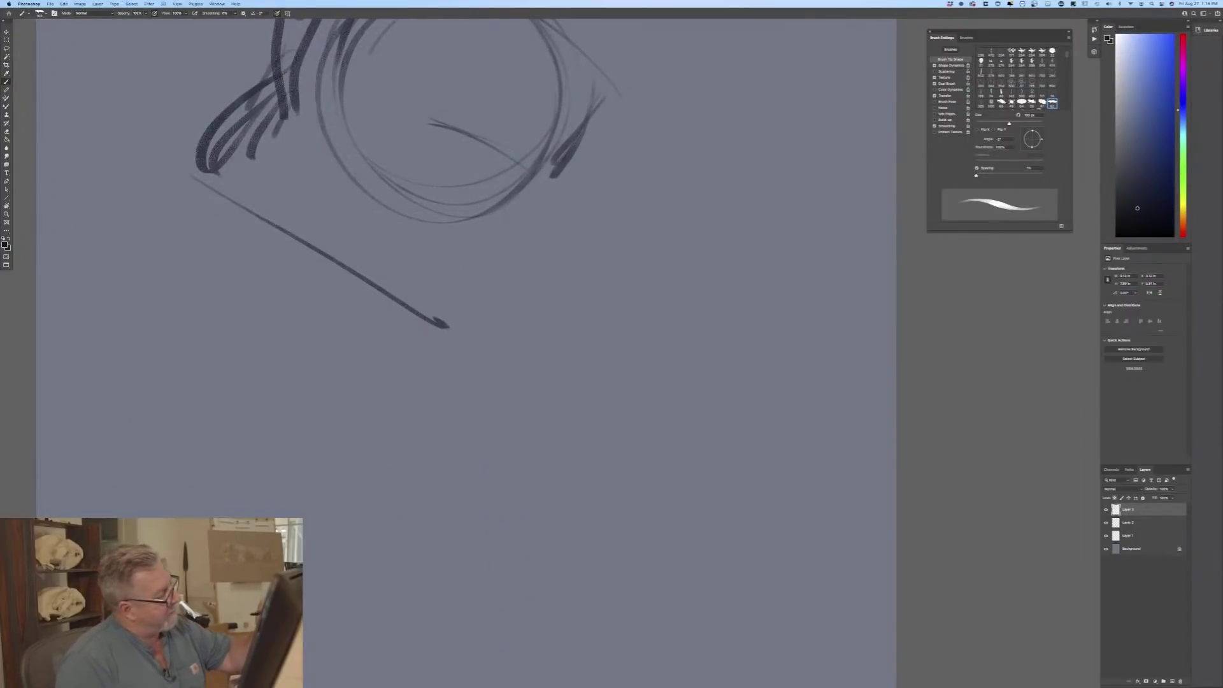
pyautogui.moveTo(551, 148)
pyautogui.mouseDown()
pyautogui.moveTo(564, 237)
pyautogui.moveTo(541, 207)
pyautogui.mouseUp()
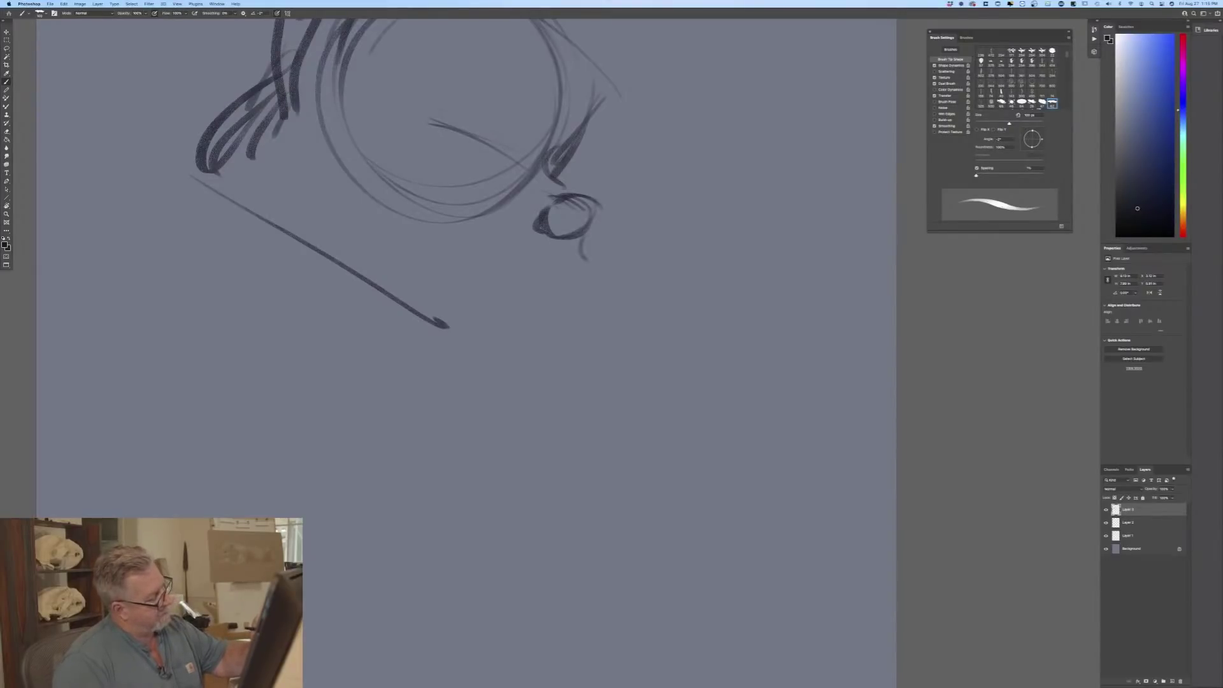
pyautogui.moveTo(592, 258)
pyautogui.mouseDown()
pyautogui.moveTo(504, 256)
pyautogui.moveTo(560, 271)
pyautogui.moveTo(516, 308)
pyautogui.mouseUp()
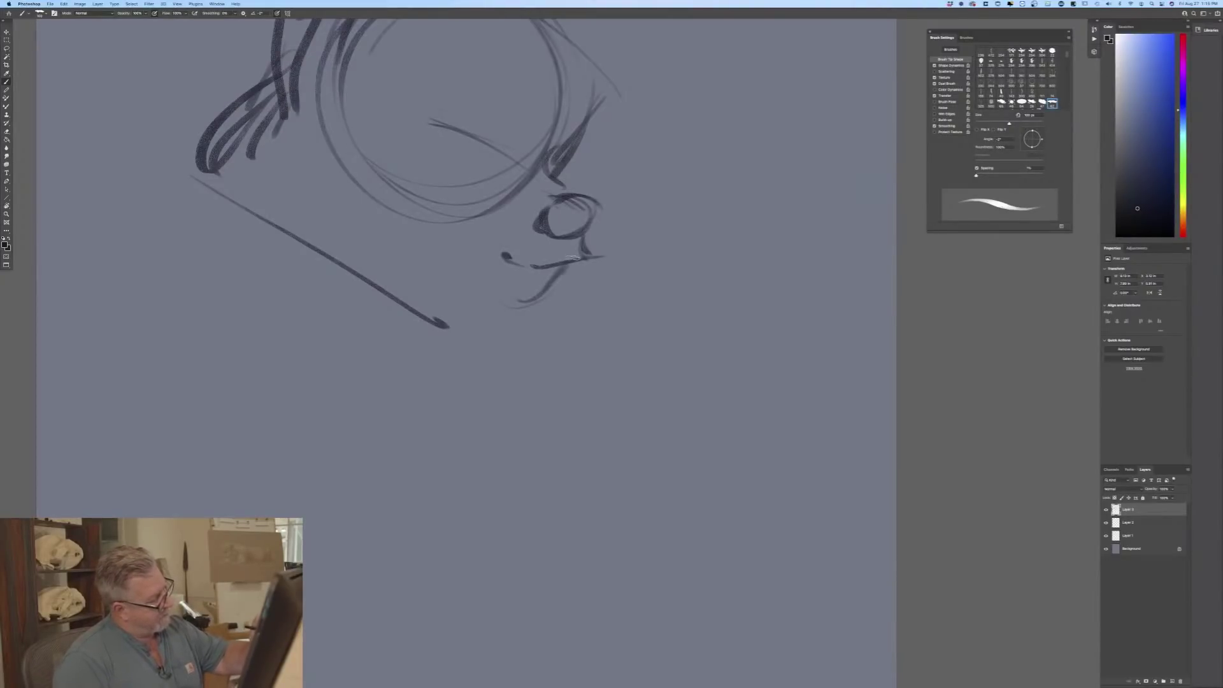
pyautogui.moveTo(573, 258)
pyautogui.mouseDown()
pyautogui.moveTo(505, 297)
pyautogui.moveTo(552, 283)
pyautogui.moveTo(480, 305)
pyautogui.moveTo(434, 256)
pyautogui.mouseUp()
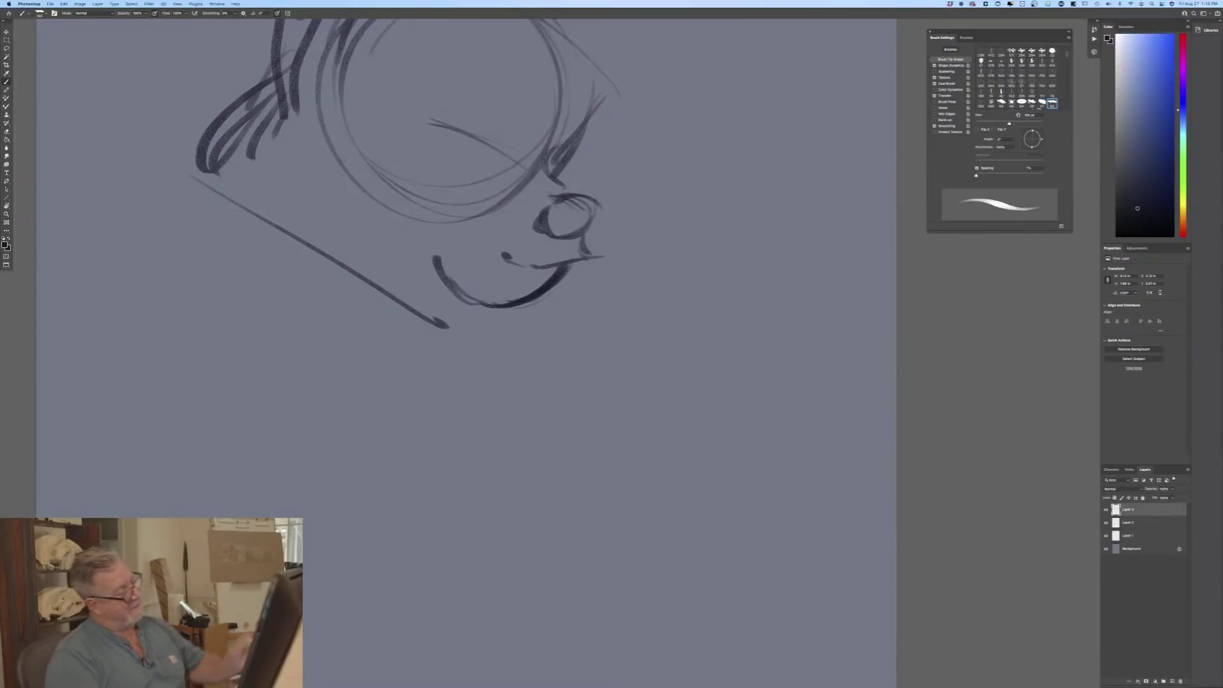
# Step: Add the eye and brow crease, darken the nose outline, and start a light cheek line behind the muzzle
pyautogui.moveTo(488, 139); pyautogui.dragTo(529, 154)
pyautogui.moveTo(542, 152); pyautogui.dragTo(540, 125)
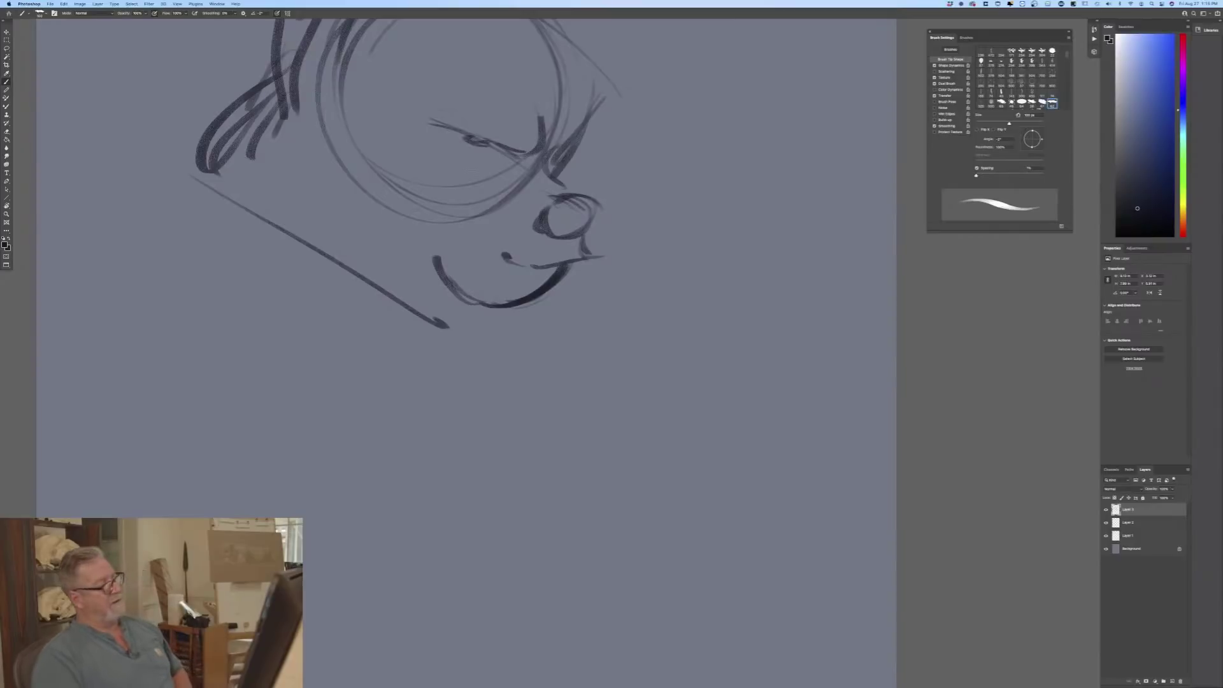
pyautogui.moveTo(597, 212)
pyautogui.mouseDown()
pyautogui.moveTo(562, 236)
pyautogui.moveTo(591, 200)
pyautogui.moveTo(568, 232)
pyautogui.moveTo(590, 209)
pyautogui.moveTo(552, 198)
pyautogui.moveTo(599, 202)
pyautogui.moveTo(549, 188)
pyautogui.moveTo(545, 229)
pyautogui.mouseUp()
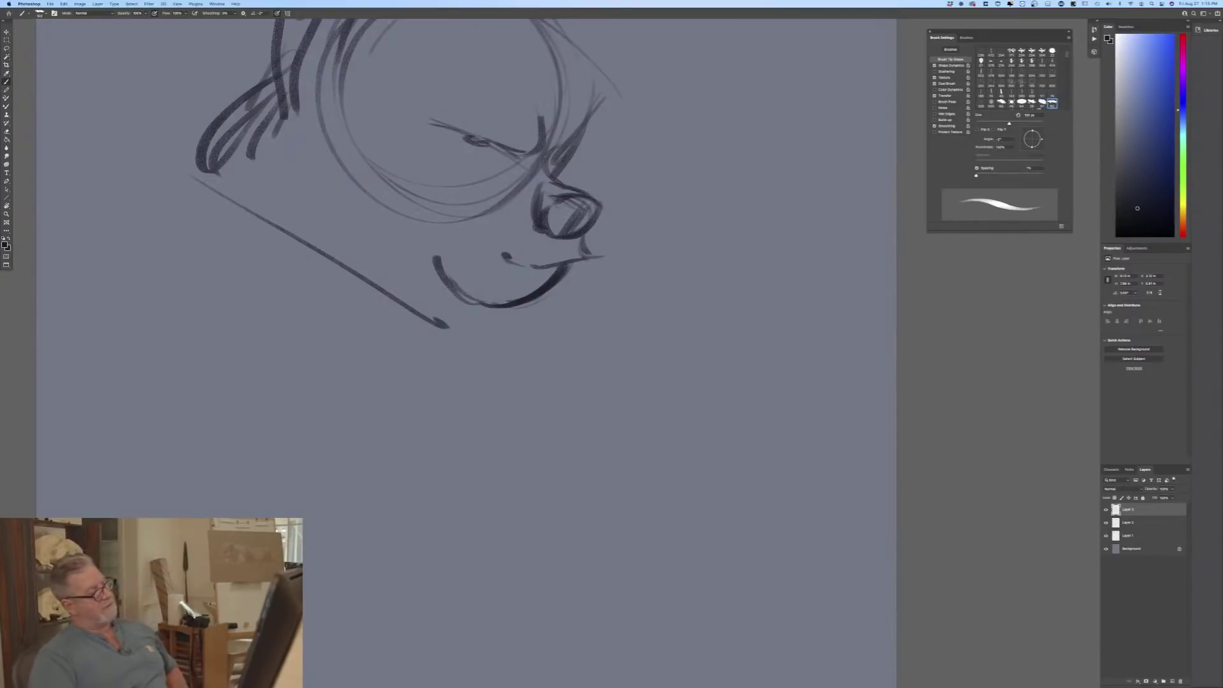
pyautogui.moveTo(490, 186); pyautogui.dragTo(461, 213)
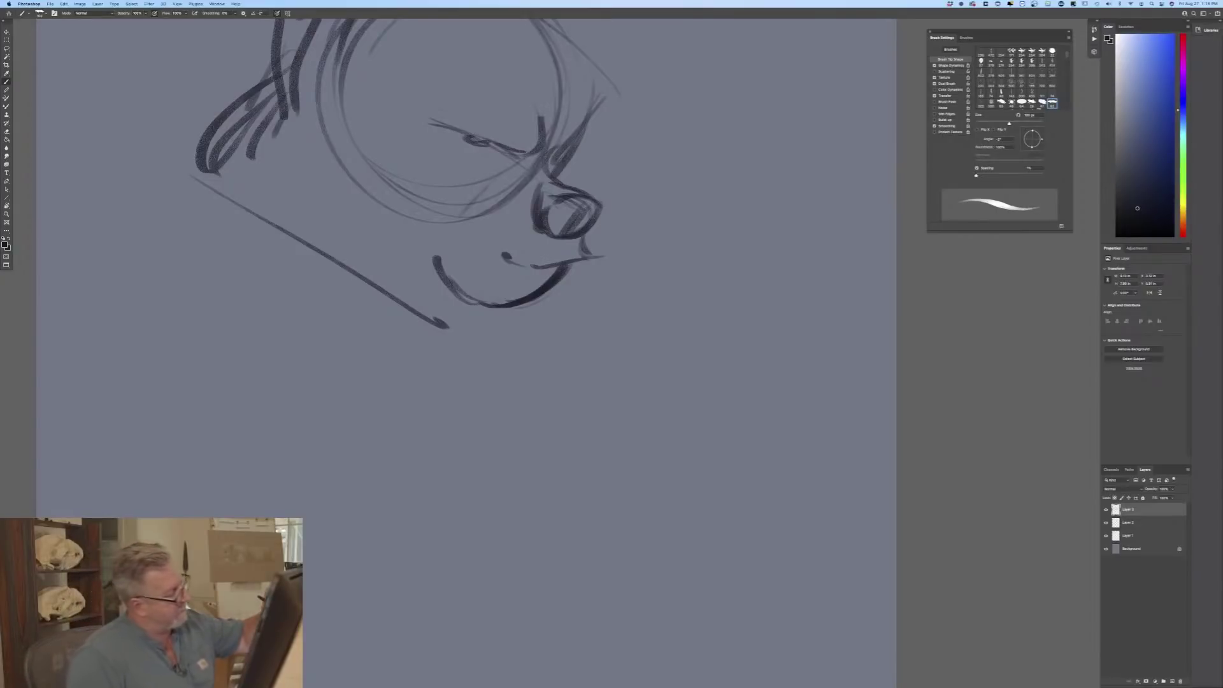
# Step: Extend the cheek line, draw a pointed throat tuft with a reinforced neck line, and erase the circle guide crossing the muzzle
pyautogui.moveTo(506, 164); pyautogui.dragTo(437, 242)
pyautogui.moveTo(488, 305); pyautogui.dragTo(464, 372)
pyautogui.moveTo(434, 308); pyautogui.dragTo(463, 365)
pyautogui.moveTo(347, 263); pyautogui.dragTo(447, 352)
pyautogui.moveTo(268, 220)
pyautogui.mouseDown()
pyautogui.moveTo(407, 318)
pyautogui.moveTo(287, 230)
pyautogui.mouseUp()
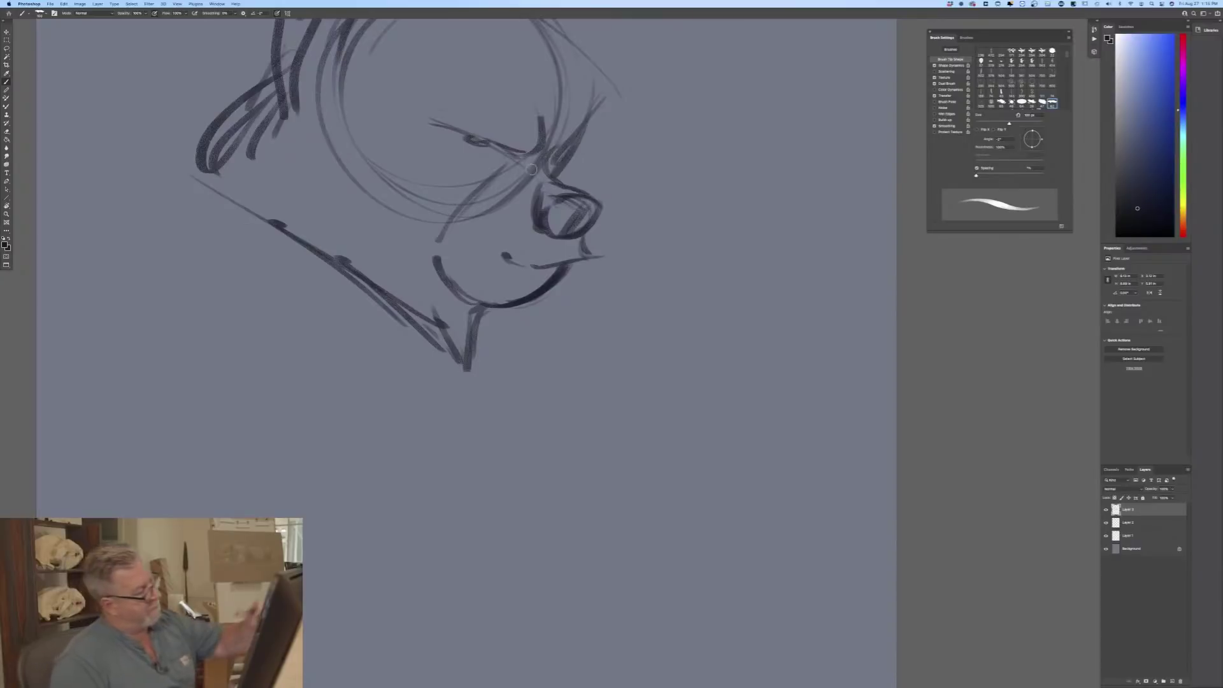
pyautogui.moveTo(534, 166); pyautogui.dragTo(474, 205)
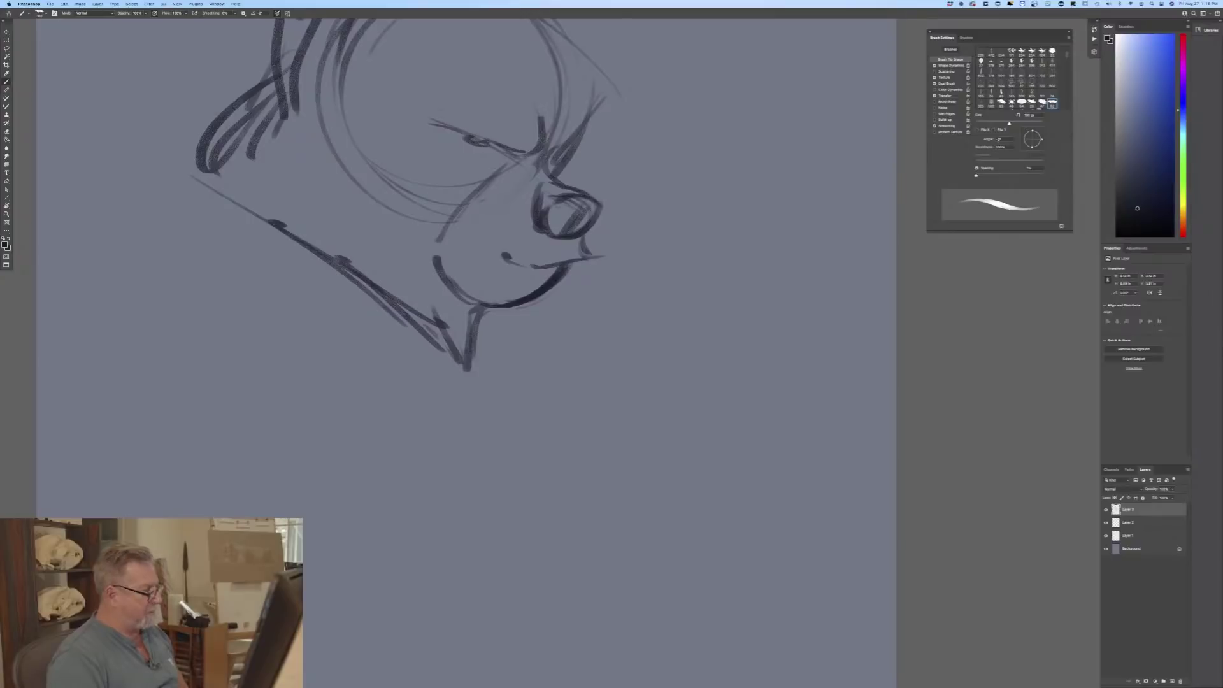
pyautogui.scroll(5, 466, 319)
pyautogui.scroll(-2, 466, 318)
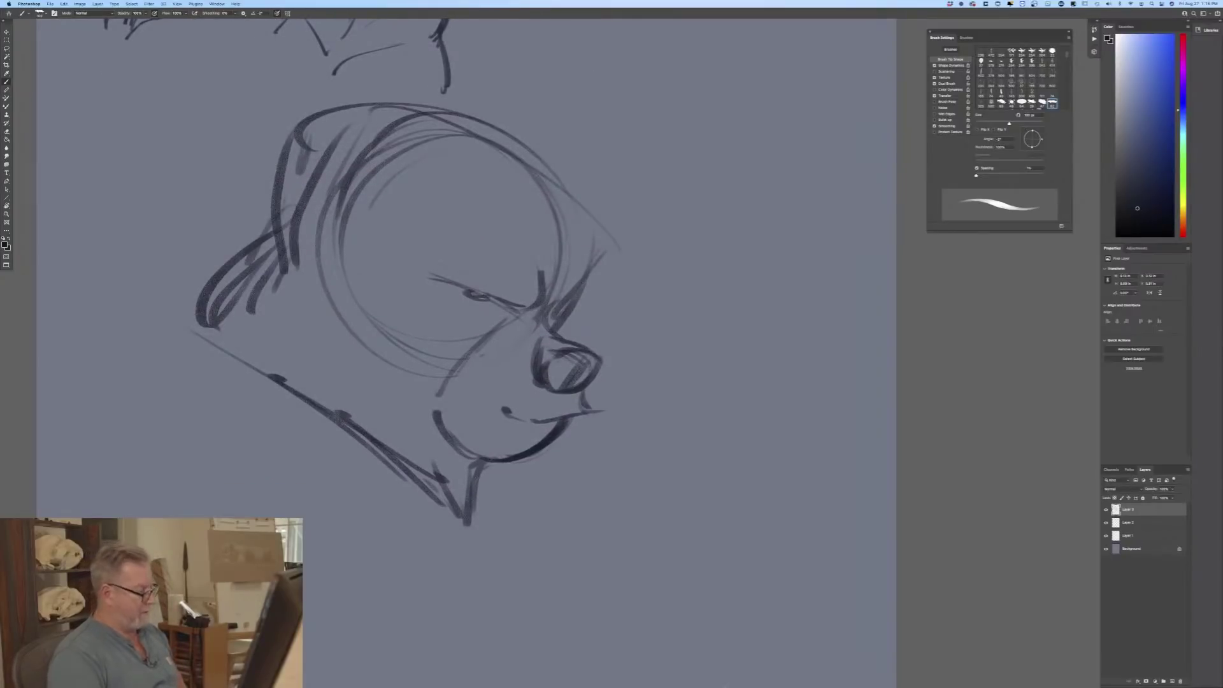
# Step: Switch to Finder and browse the 00 Project Dolphin 2017 00 folder in Dropbox for reference artwork
pyautogui.moveTo(425, 676)
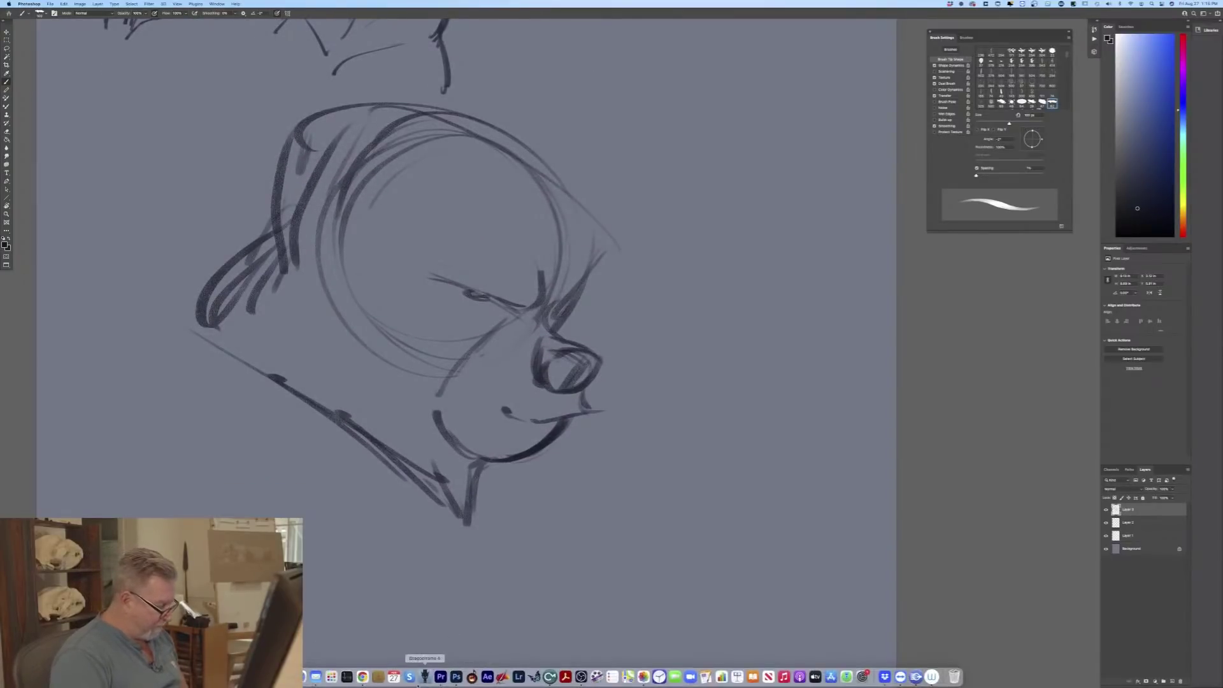
pyautogui.click(362, 676)
pyautogui.click(270, 677)
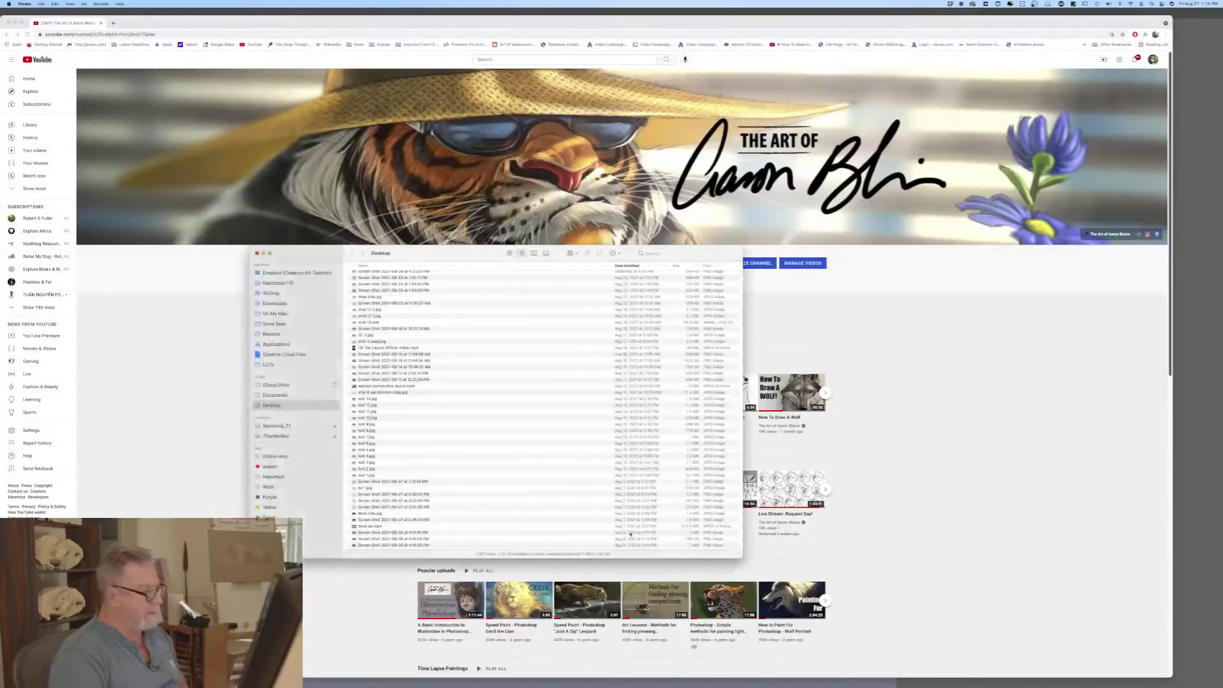
pyautogui.click(277, 272)
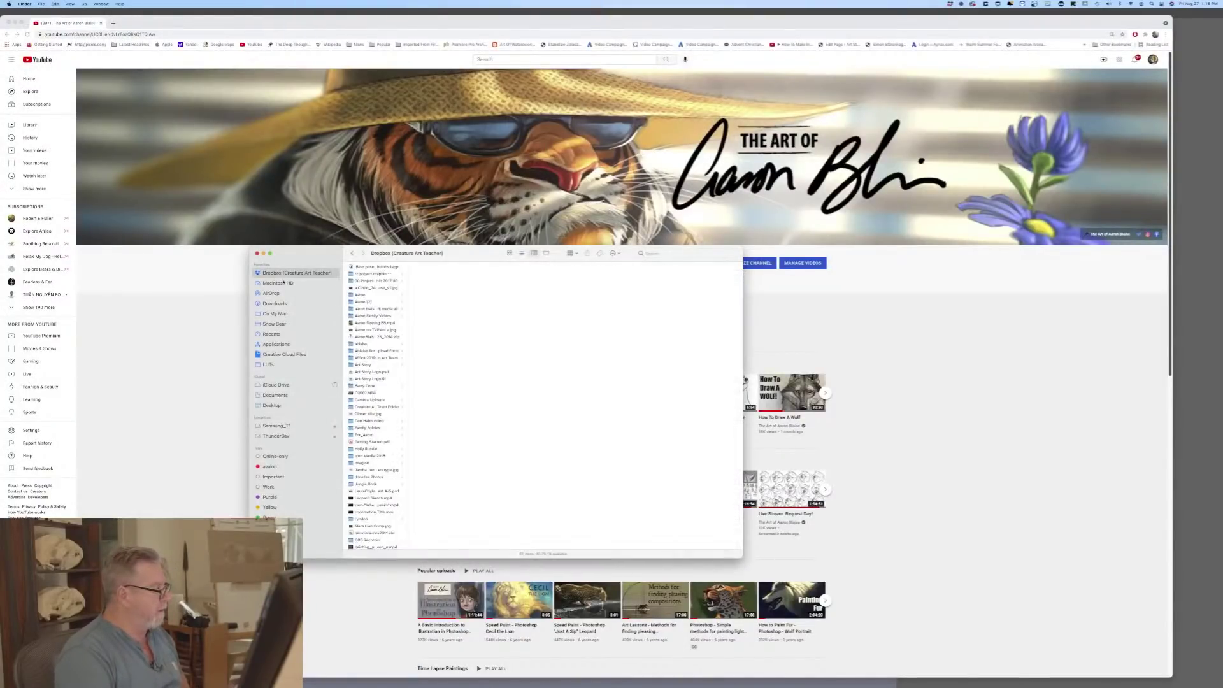
pyautogui.click(378, 281)
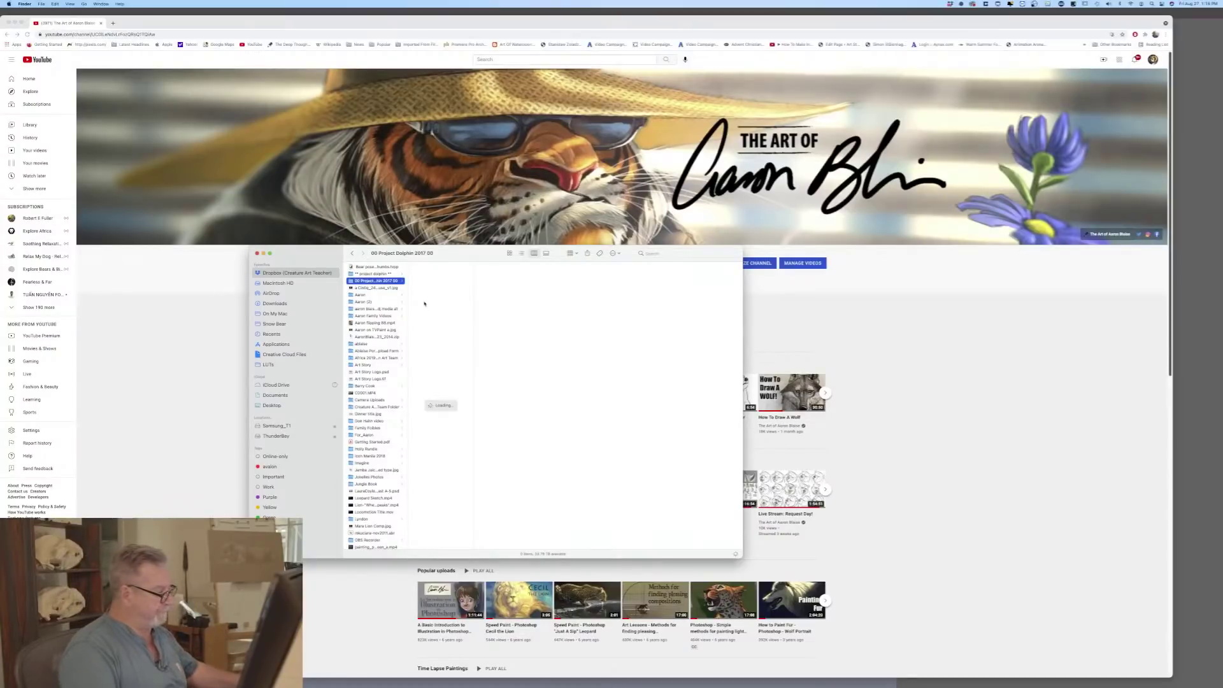
pyautogui.moveTo(519, 678)
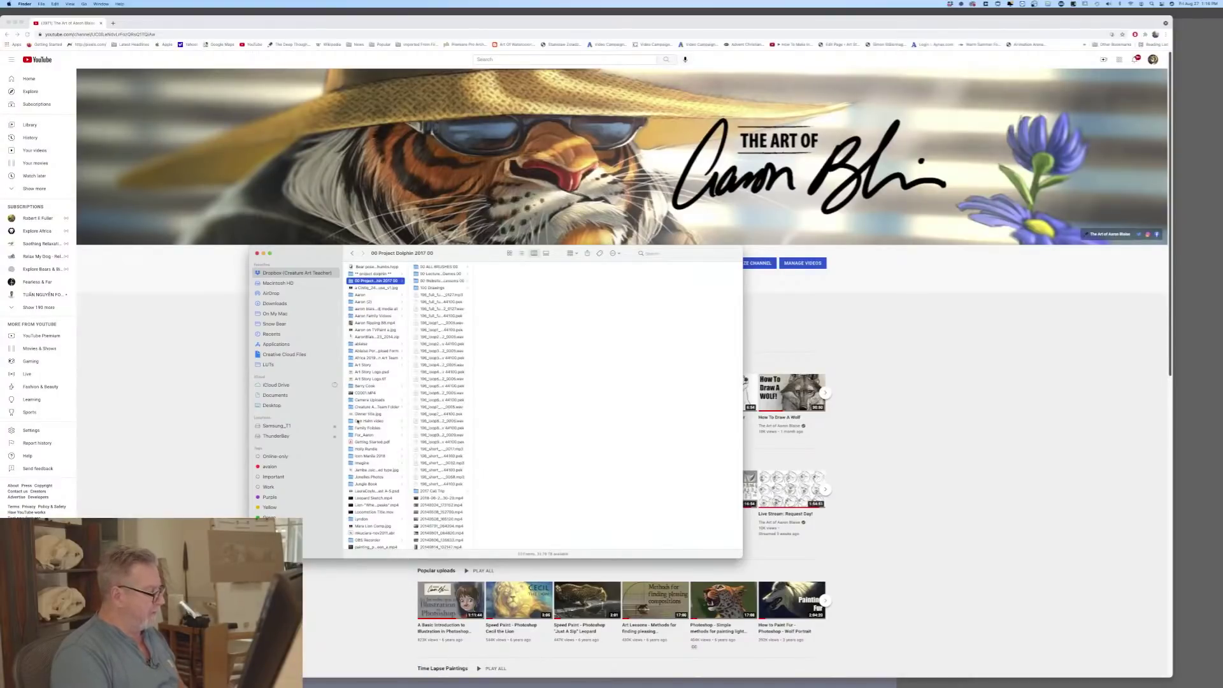
pyautogui.scroll(-5, 442, 395)
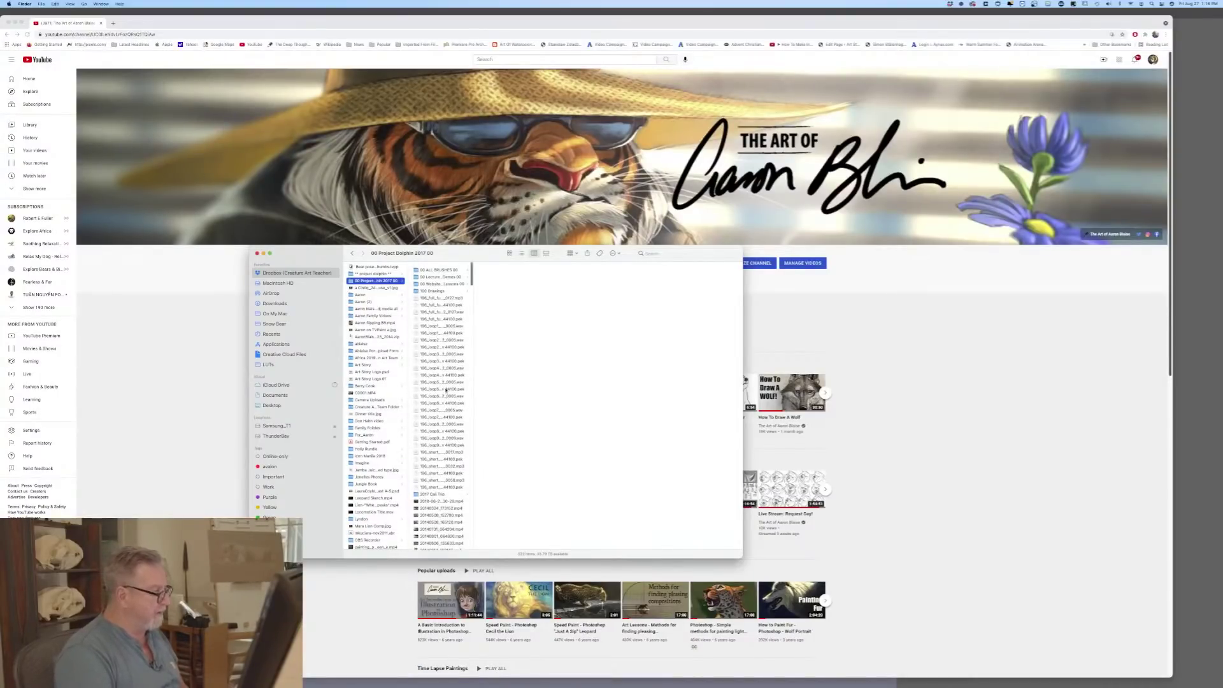
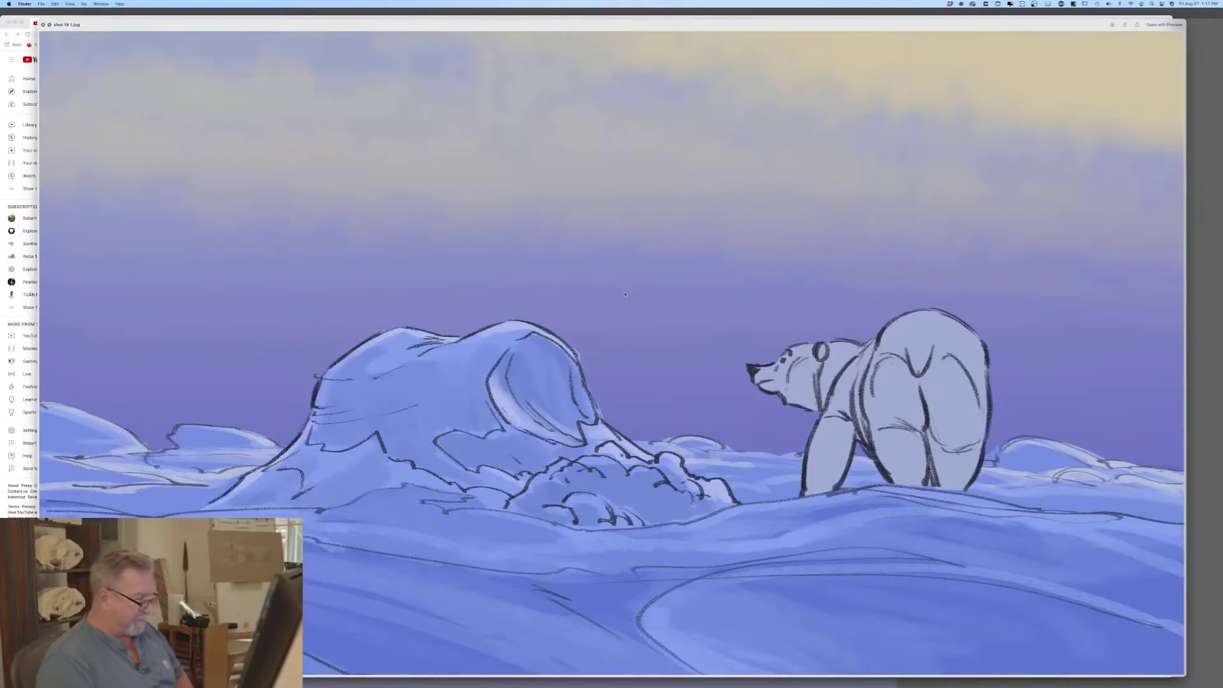
# Step: Page through the polar bear storyboard frames, from the bear standing beside the ice mound to it gathering snow onto the mound
pyautogui.press('Right')
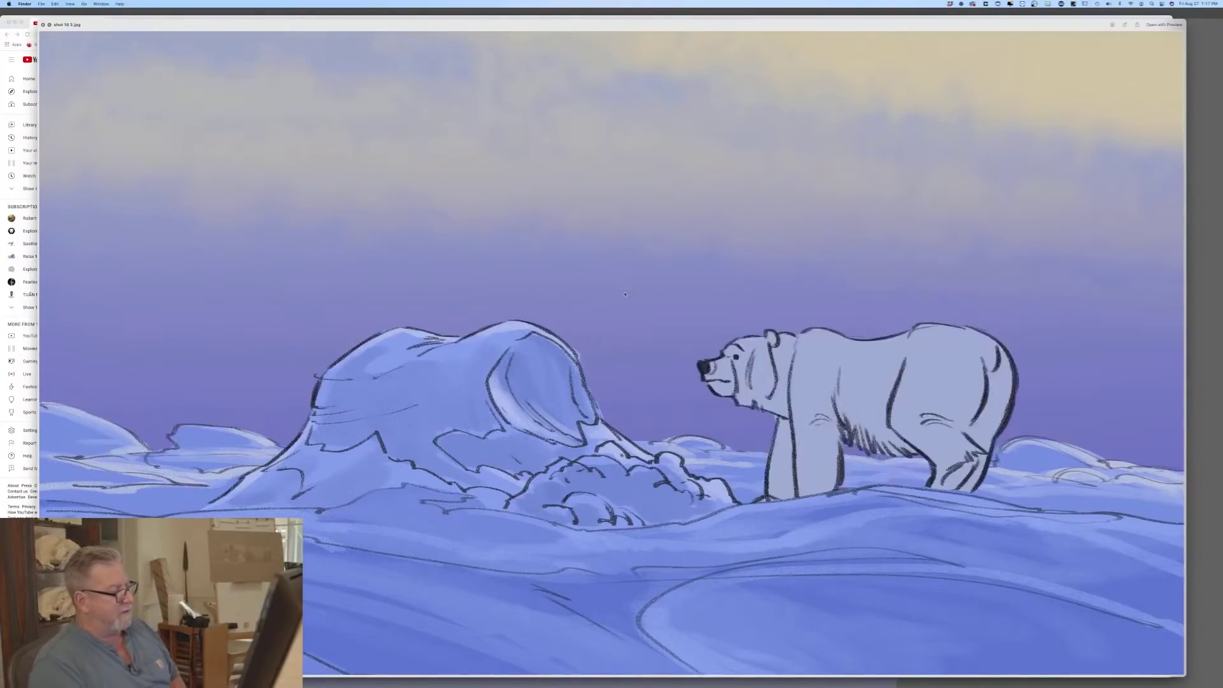
pyautogui.press('Right')
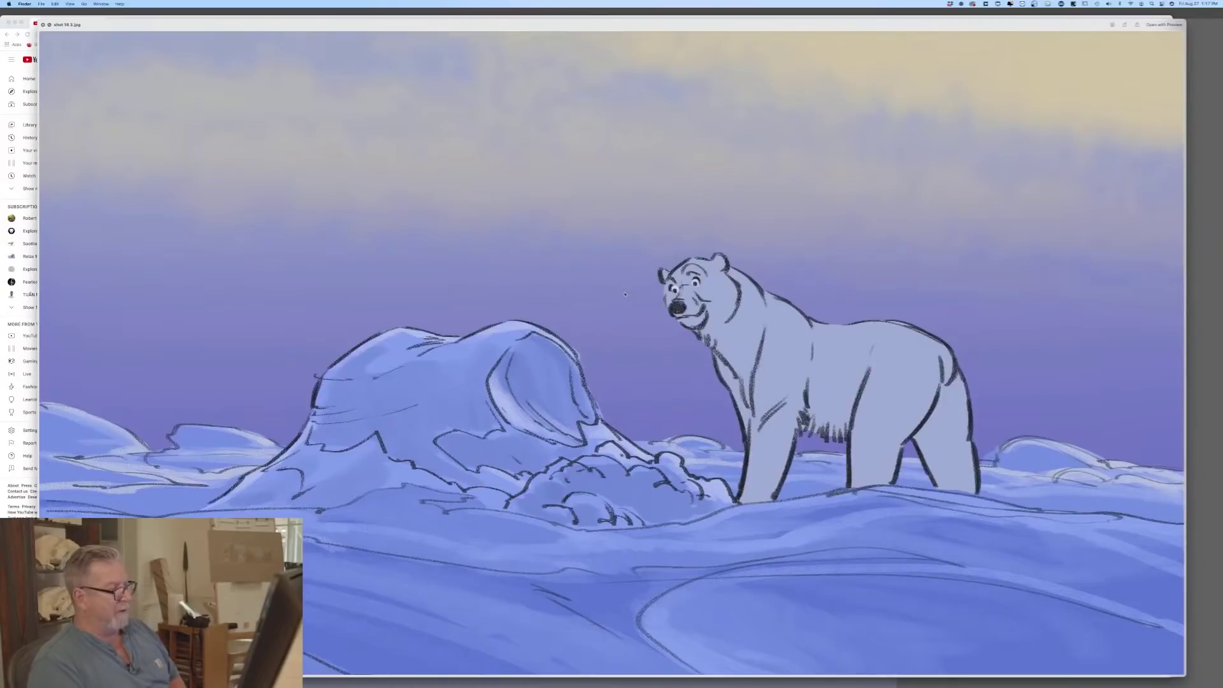
pyautogui.press('Right')
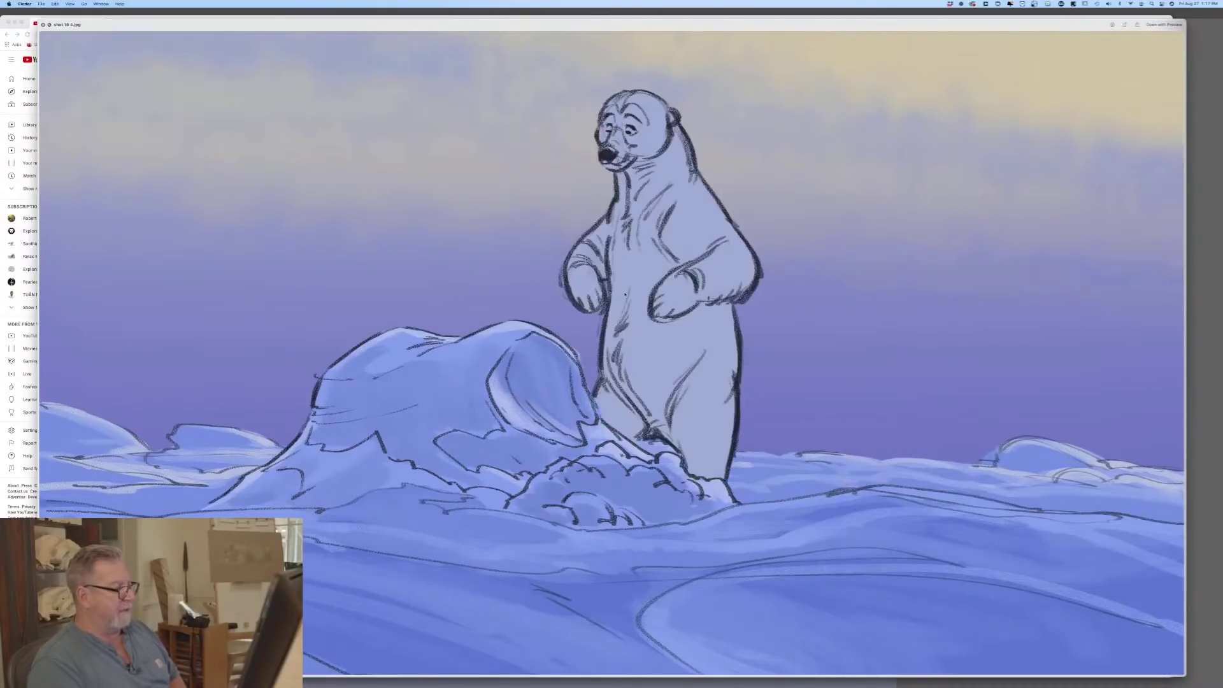
pyautogui.press('Right')
pyautogui.press('Right')
pyautogui.press('Right')
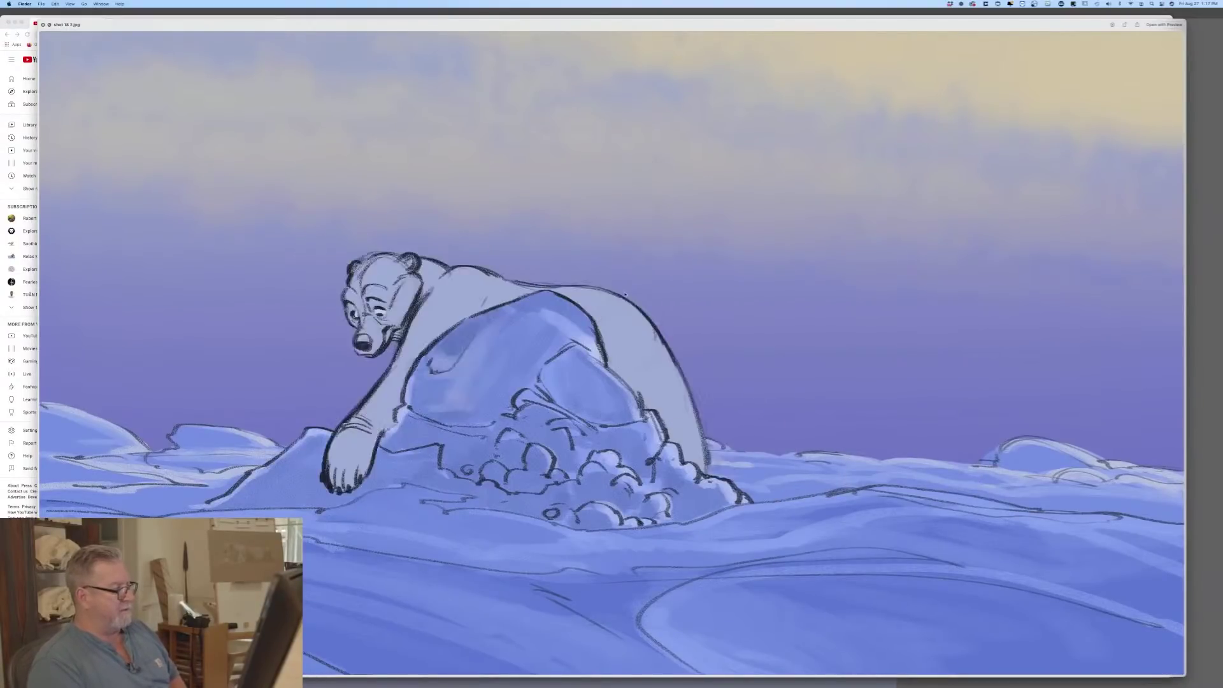
pyautogui.press('Right')
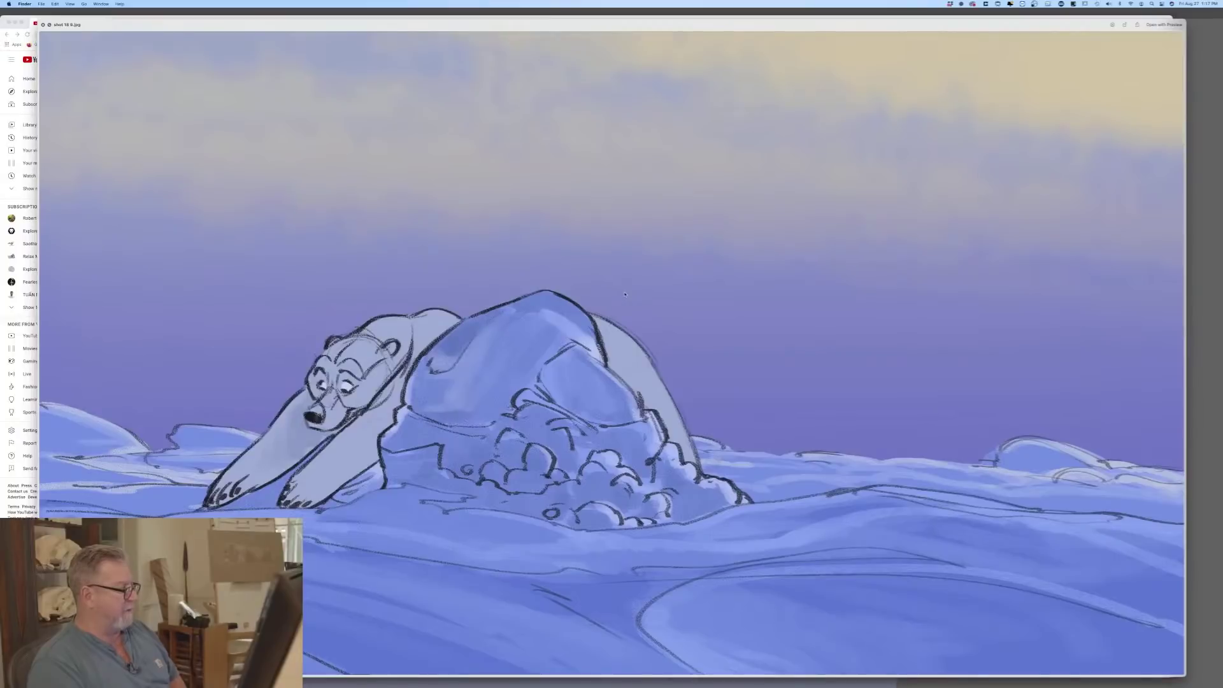
pyautogui.press('Right')
pyautogui.press('Right')
pyautogui.press('Right')
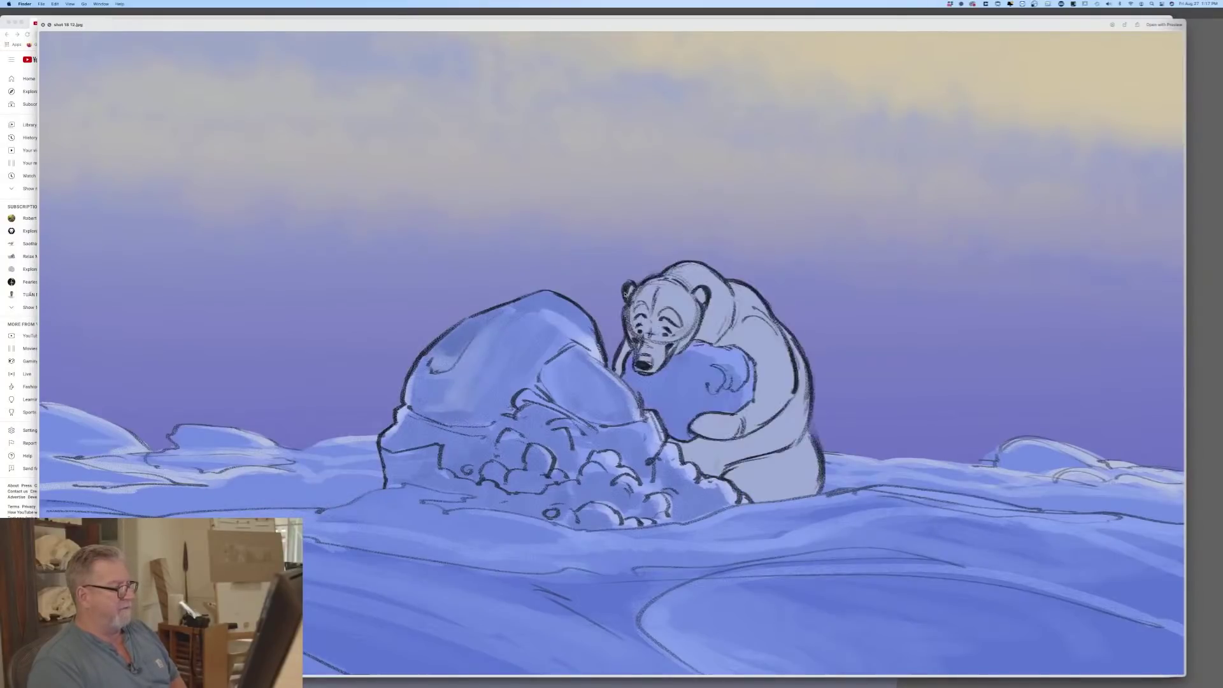
pyautogui.press('Right')
pyautogui.press('Right')
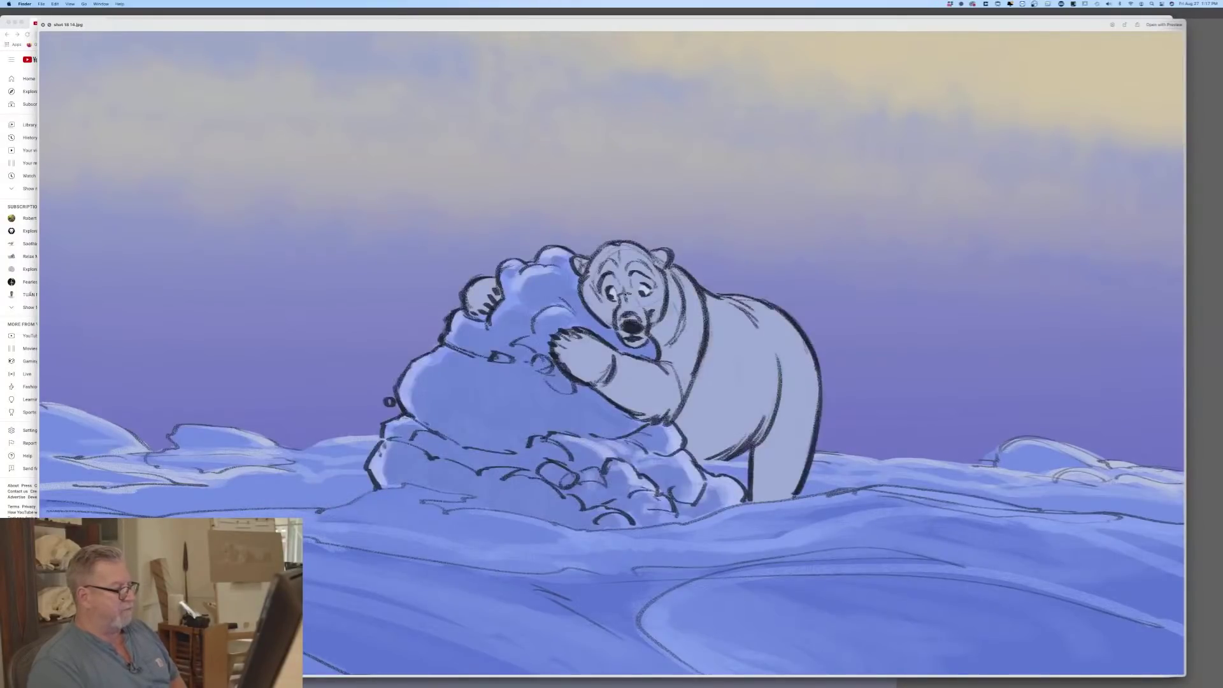
# Step: Review the storyboard frames where the bear piles up and smooths the snow into a tall figure, revisiting earlier frames for comparison
pyautogui.press('Right')
pyautogui.press('Left')
pyautogui.press('Left')
pyautogui.press('Left')
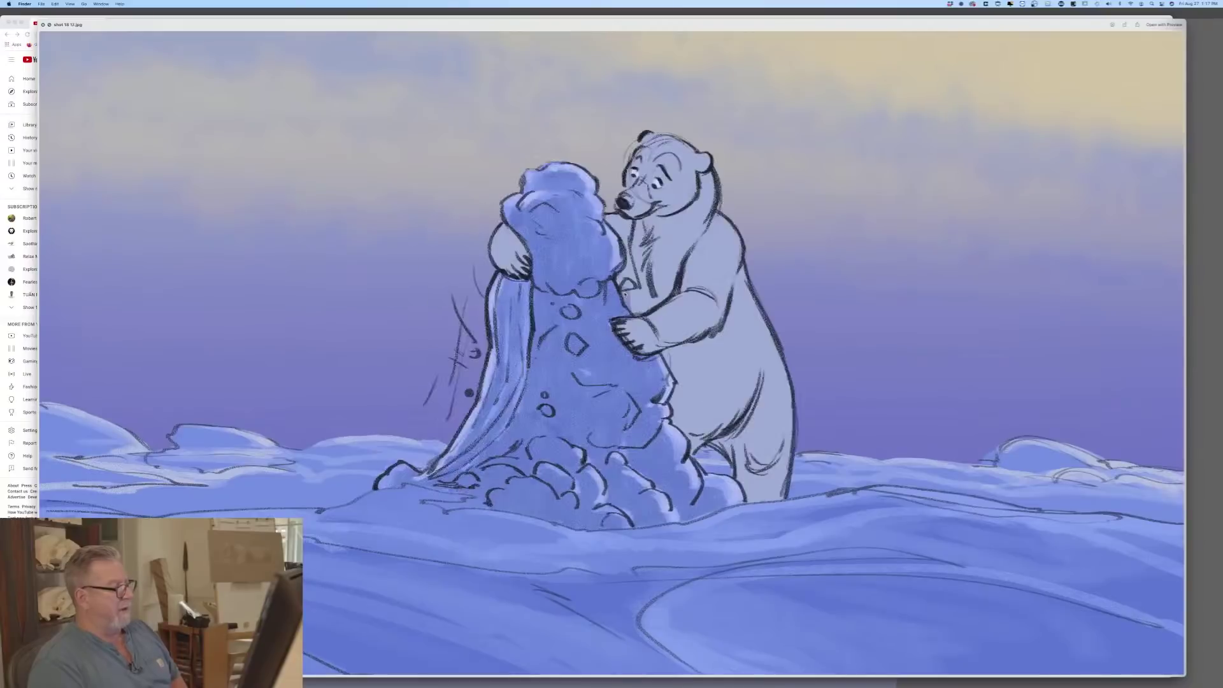
pyautogui.press('Left')
pyautogui.press('Left')
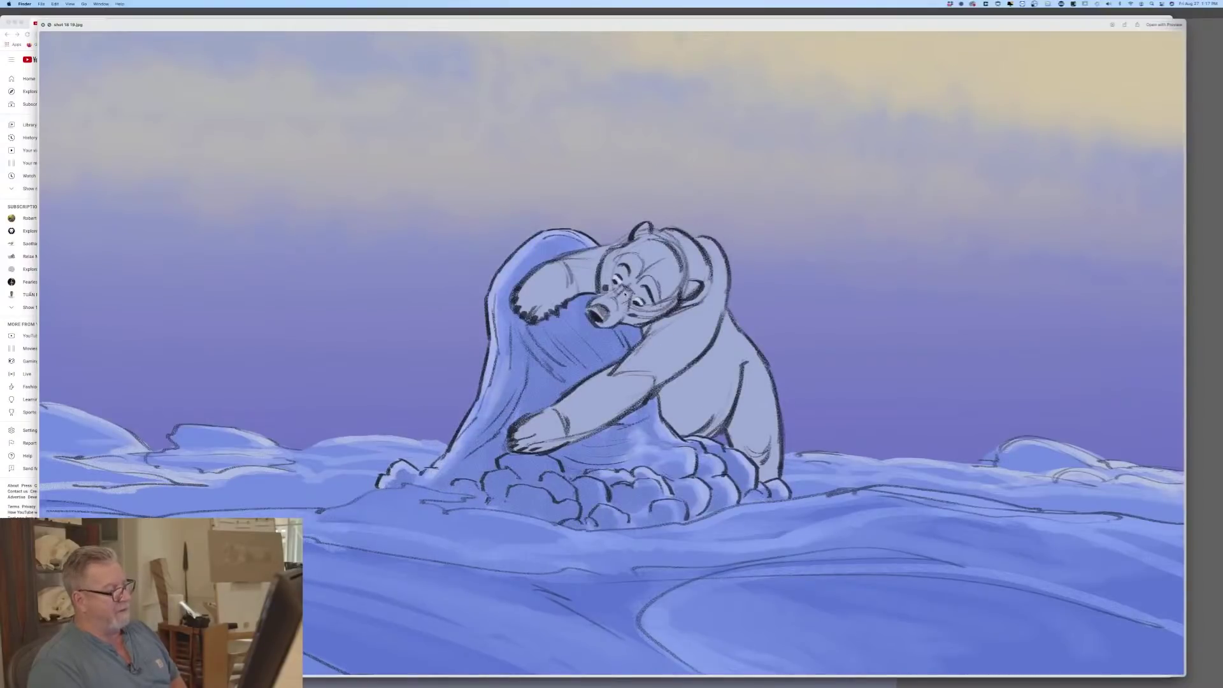
pyautogui.press('Right')
pyautogui.press('Right')
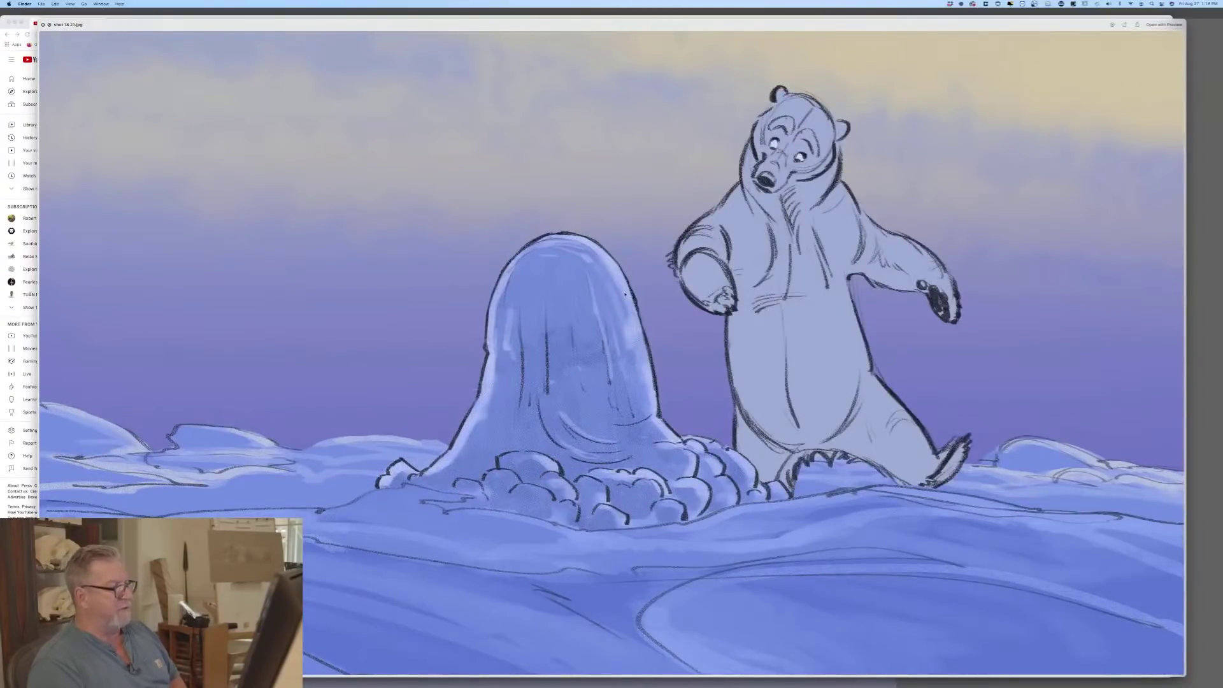
pyautogui.press('Right')
pyautogui.press('Right')
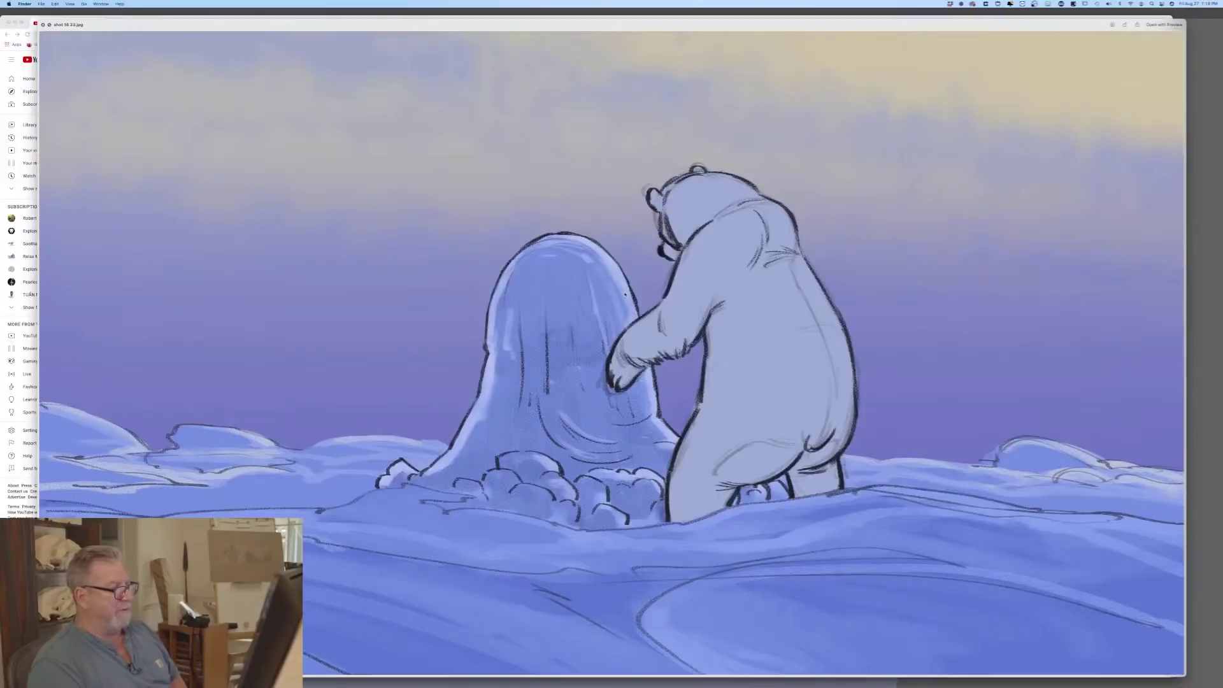
pyautogui.press('Right')
pyautogui.press('Right')
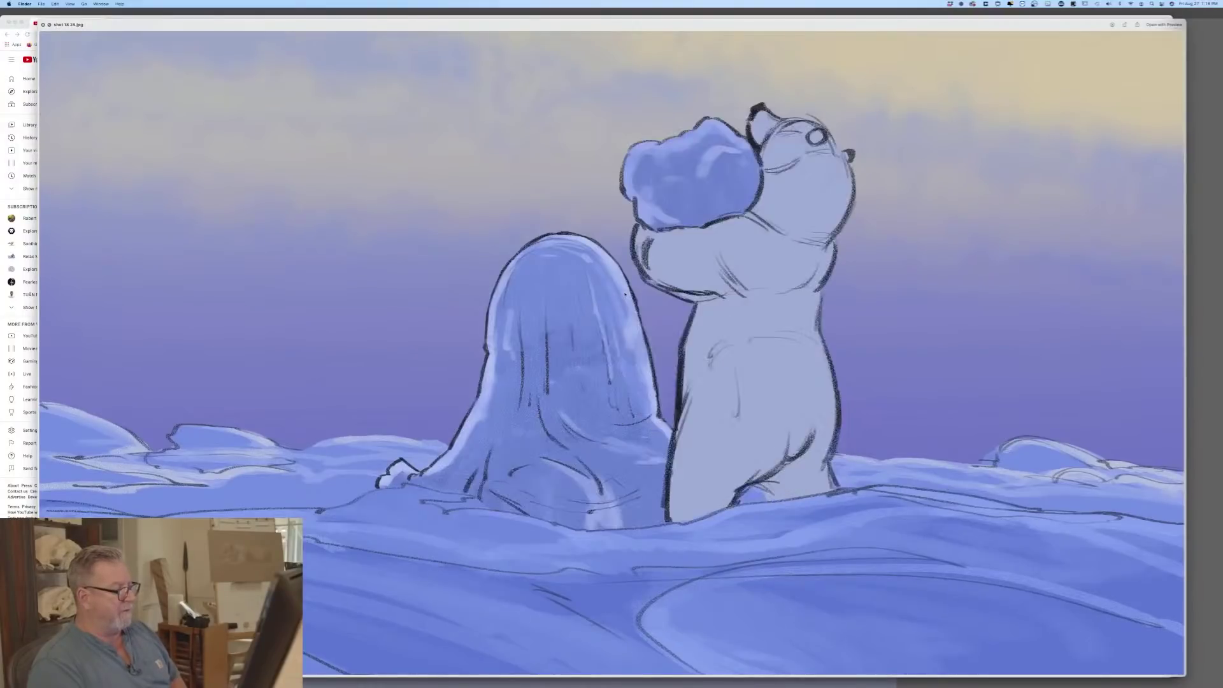
pyautogui.press('Right')
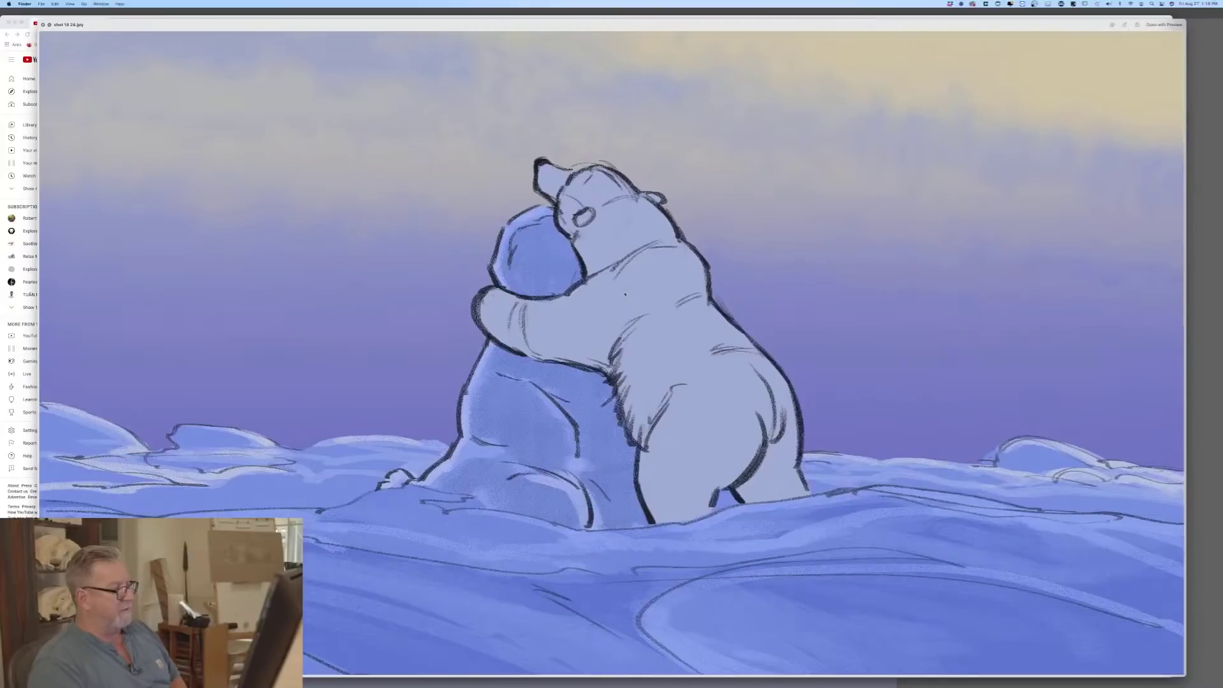
pyautogui.press('Right')
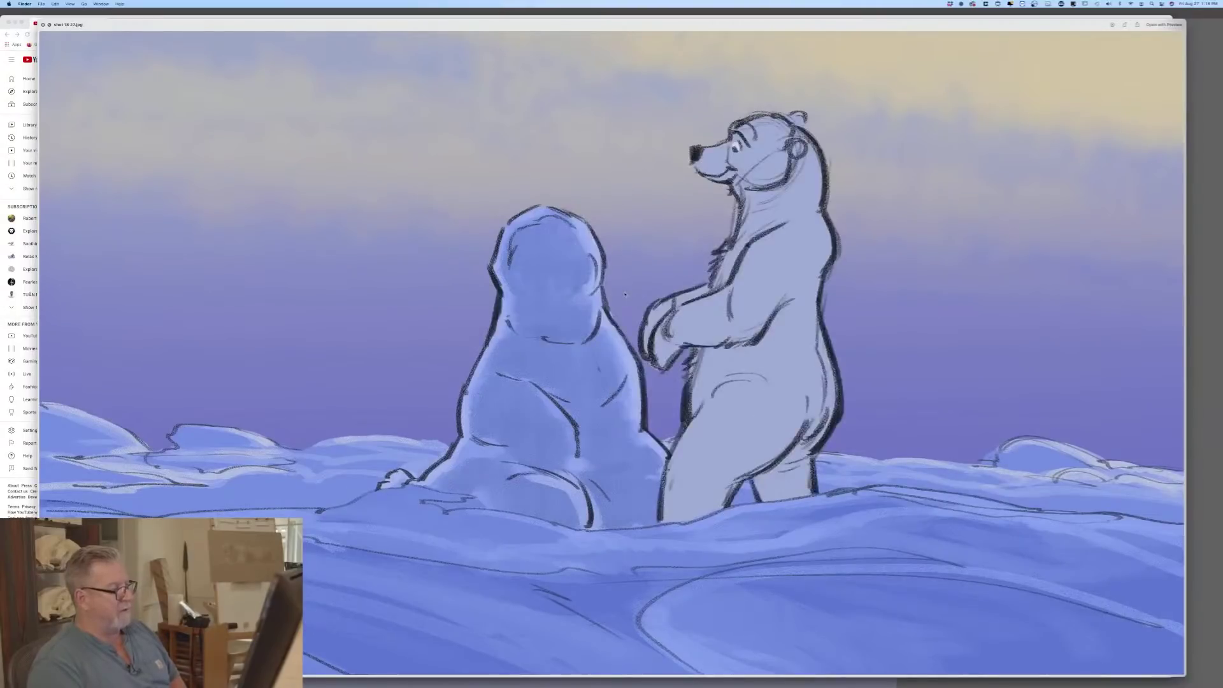
# Step: Study the storyboard frames where the seated bear gives the snow figure a muzzle and ears, flipping back and forth between neighbouring poses
pyautogui.press('Right')
pyautogui.press('Right')
pyautogui.press('Right')
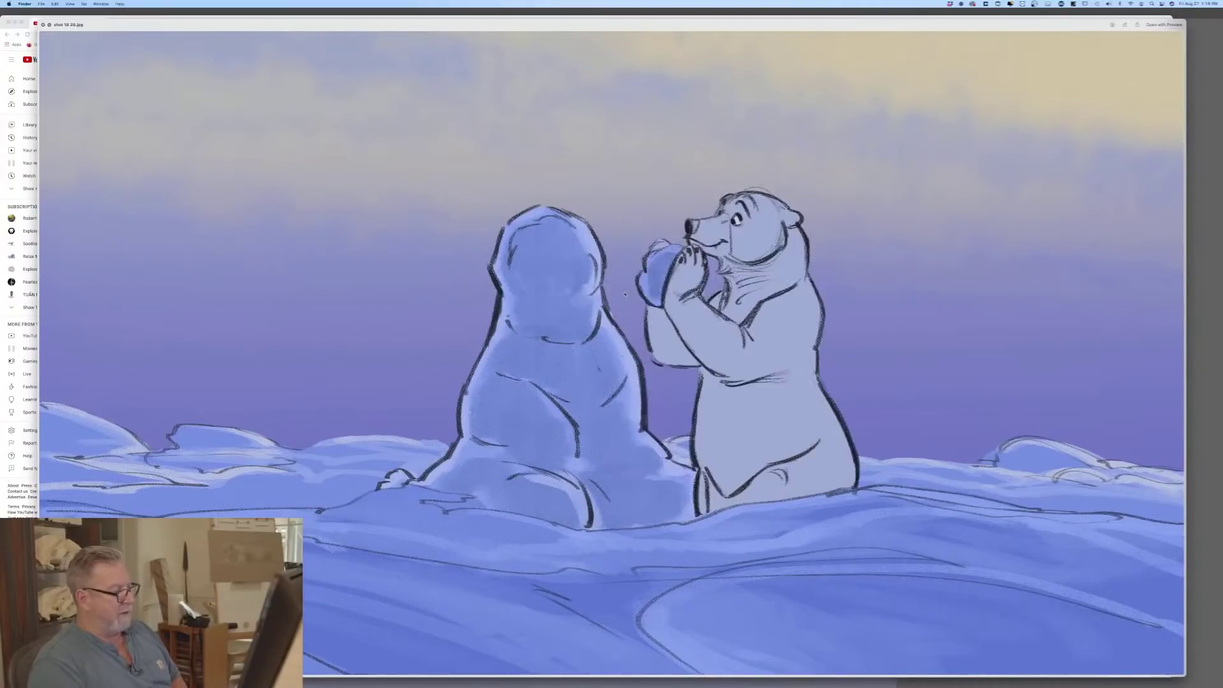
pyautogui.press('Right')
pyautogui.press('Right')
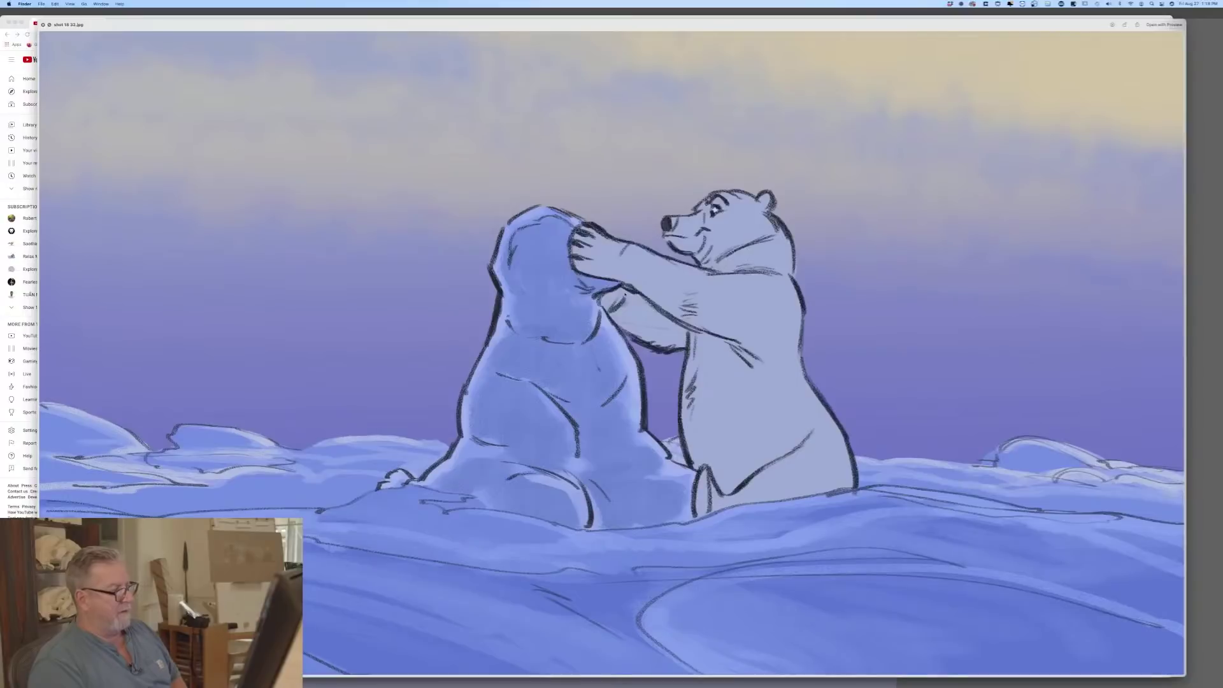
pyautogui.press('Right')
pyautogui.press('Right')
pyautogui.press('Right')
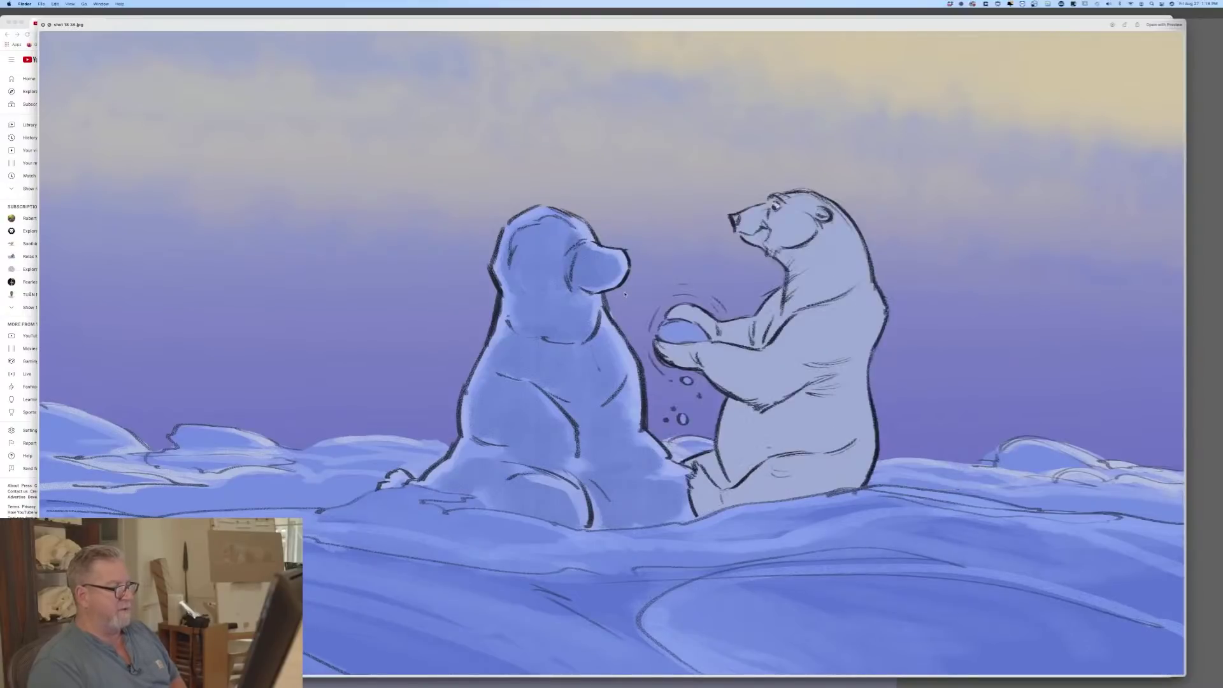
pyautogui.press('Right')
pyautogui.press('Right')
pyautogui.press('Left')
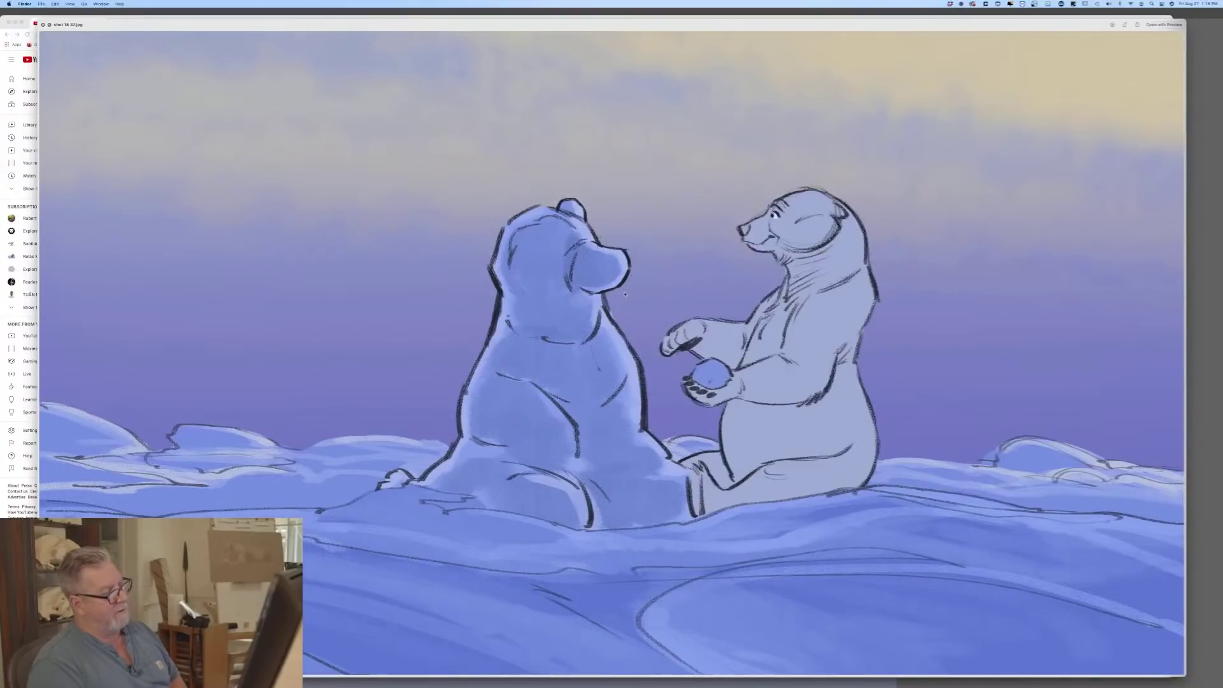
pyautogui.press('Right')
pyautogui.press('Right')
pyautogui.press('Left')
pyautogui.press('Left')
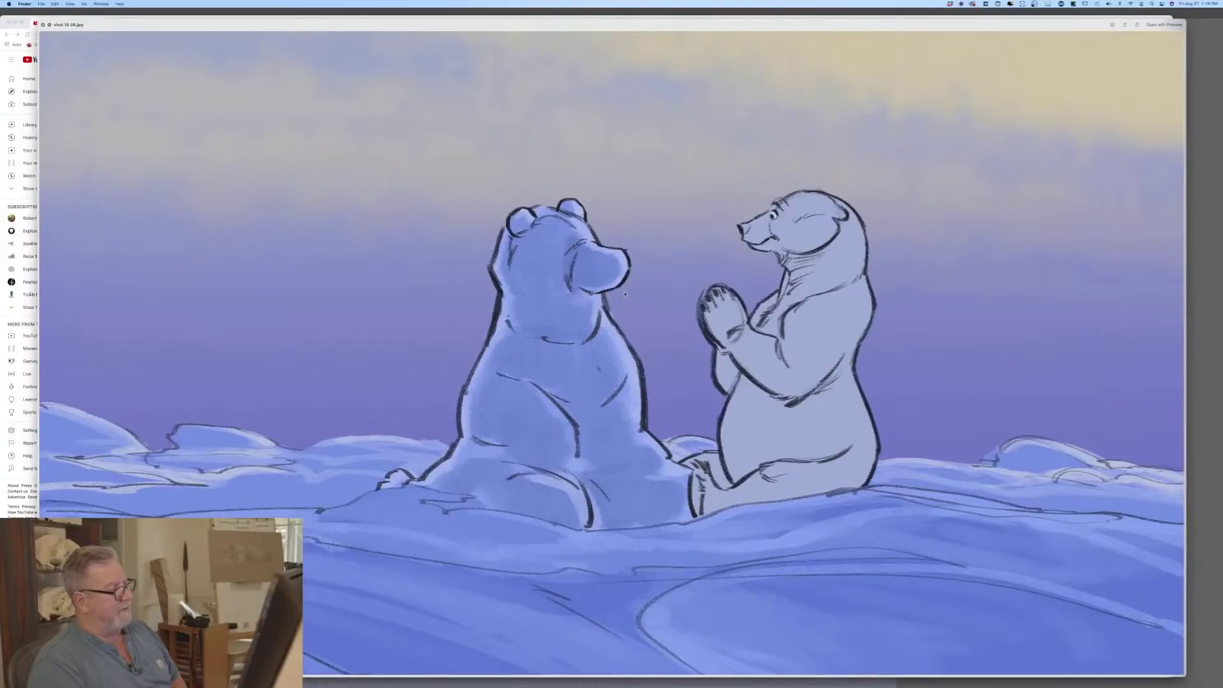
pyautogui.press('Right')
pyautogui.press('Right')
pyautogui.press('Right')
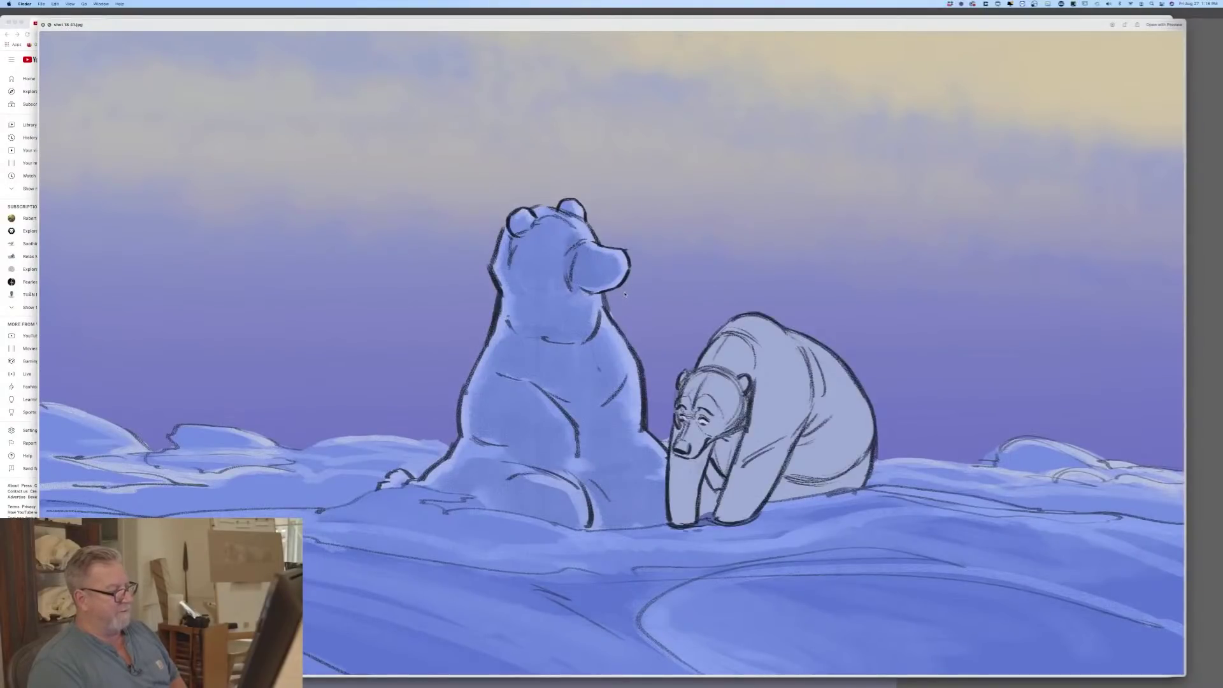
# Step: View the storyboard frames of the bear digging through the snow and holding up a black nose, and return to Photoshop
pyautogui.press('Right')
pyautogui.press('Right')
pyautogui.press('Right')
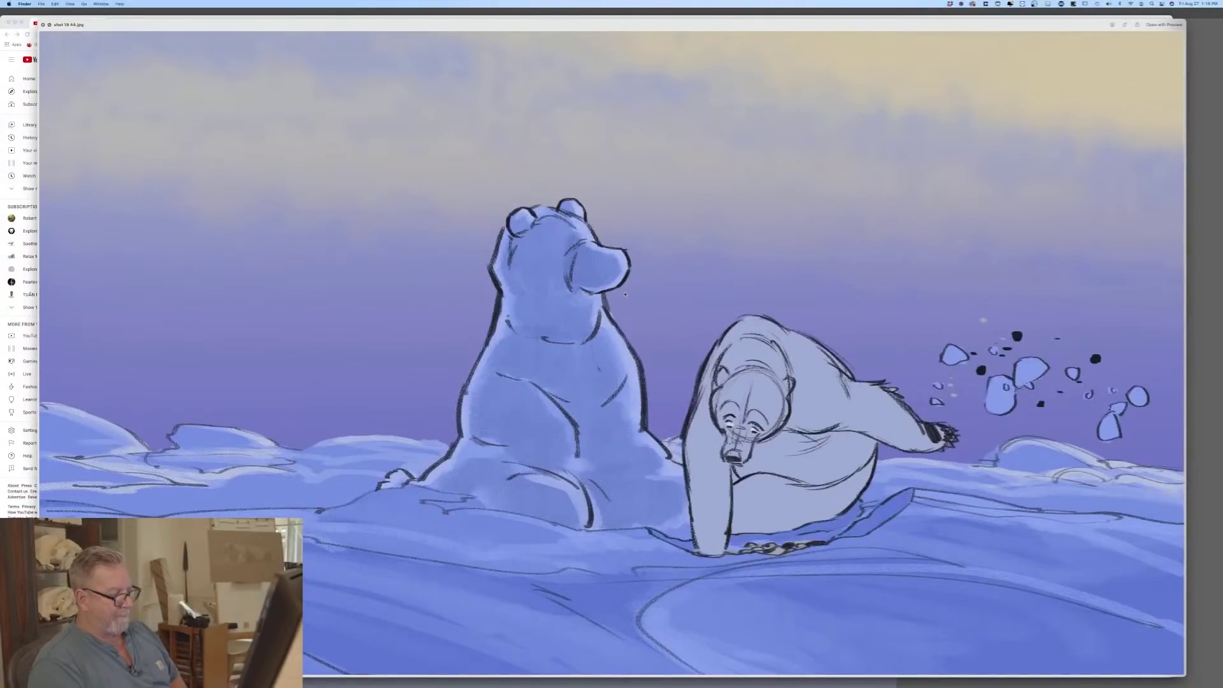
pyautogui.press('Right')
pyautogui.press('Right')
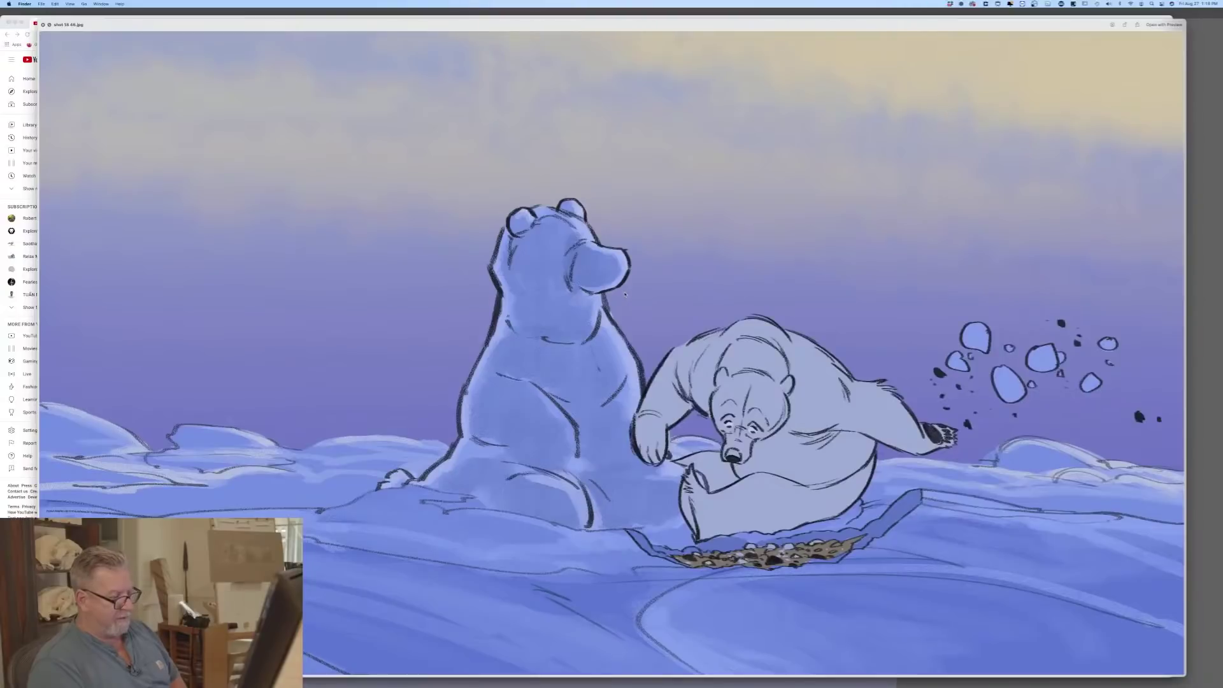
pyautogui.press('Right')
pyautogui.press('Right')
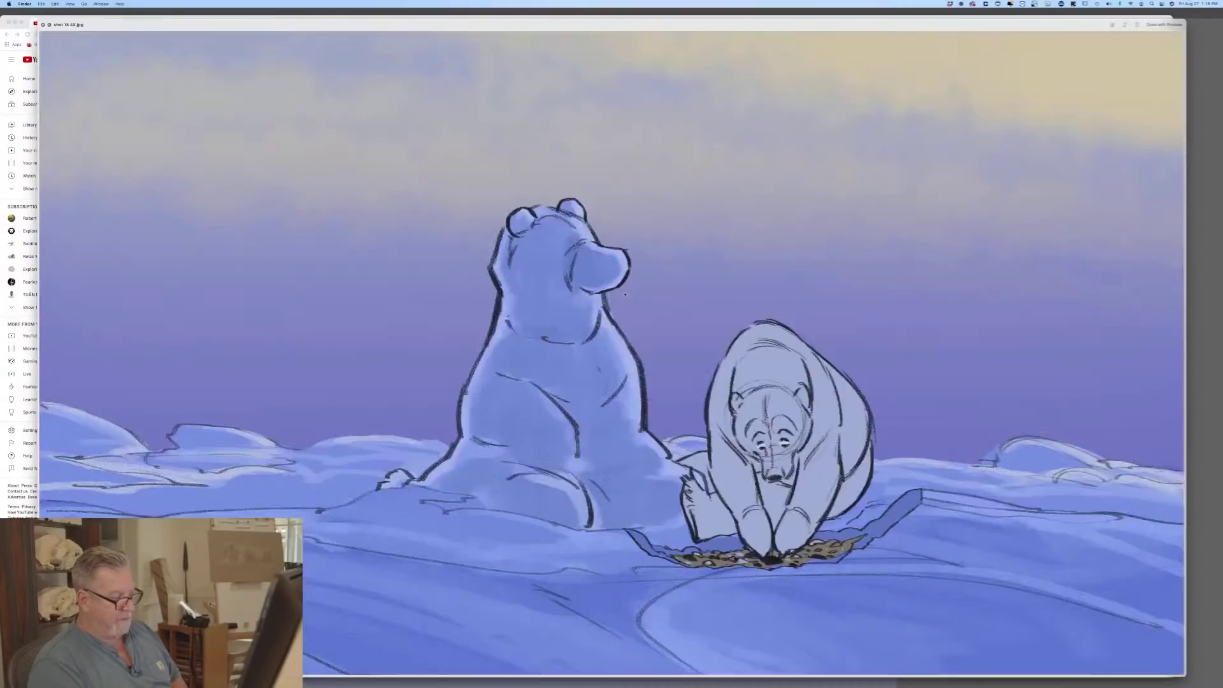
pyautogui.press('Right')
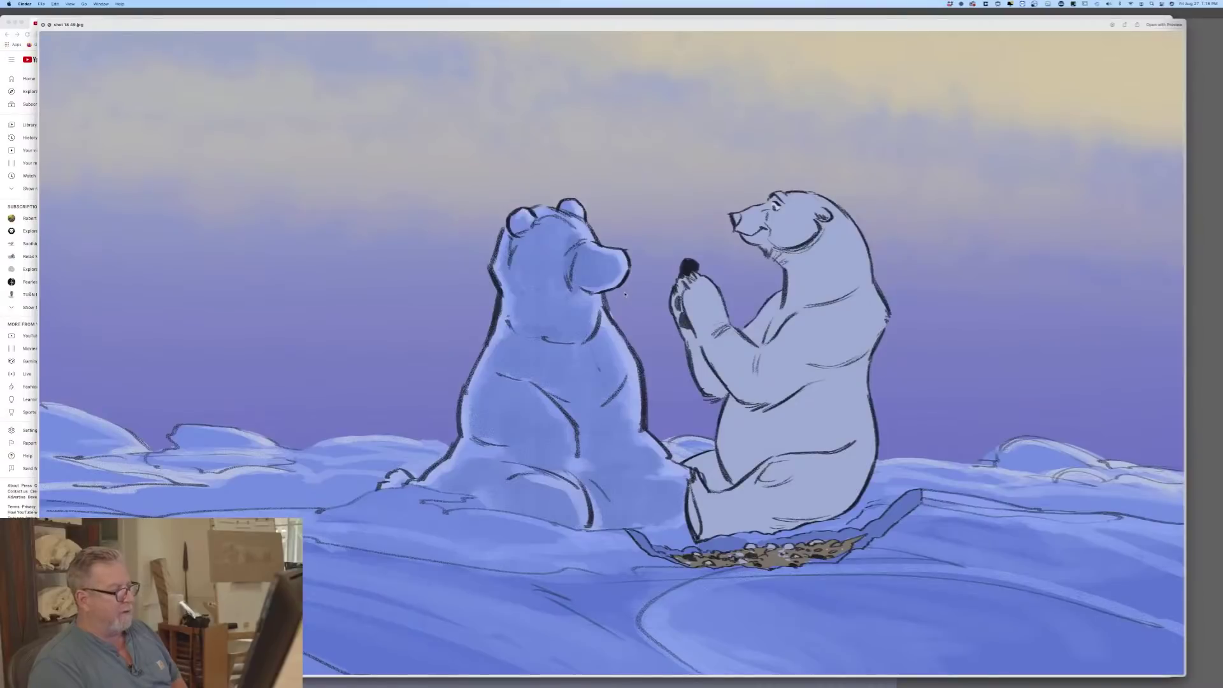
pyautogui.press('Right')
pyautogui.press('space')
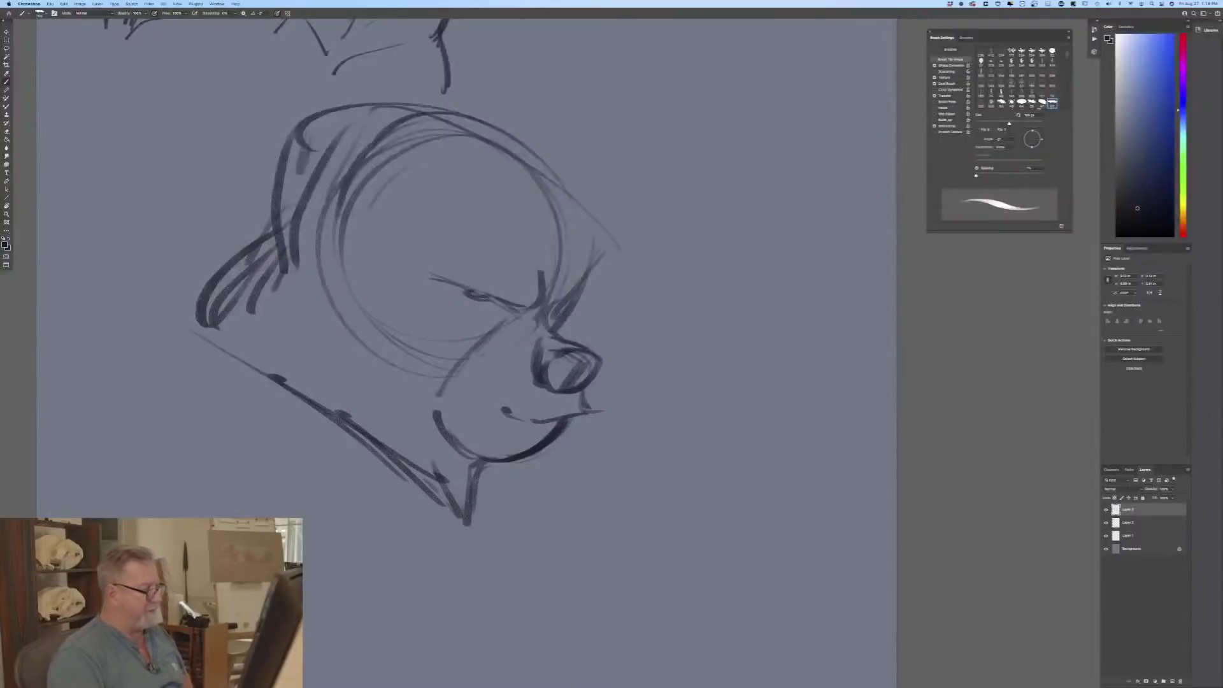
# Step: Sketch a rounded ear behind the large head, and reinforce the brow edge and the domed contour of the forehead and crown
pyautogui.moveTo(299, 191)
pyautogui.mouseDown()
pyautogui.moveTo(230, 198)
pyautogui.moveTo(265, 245)
pyautogui.moveTo(230, 222)
pyautogui.moveTo(227, 179)
pyautogui.moveTo(305, 200)
pyautogui.mouseUp()
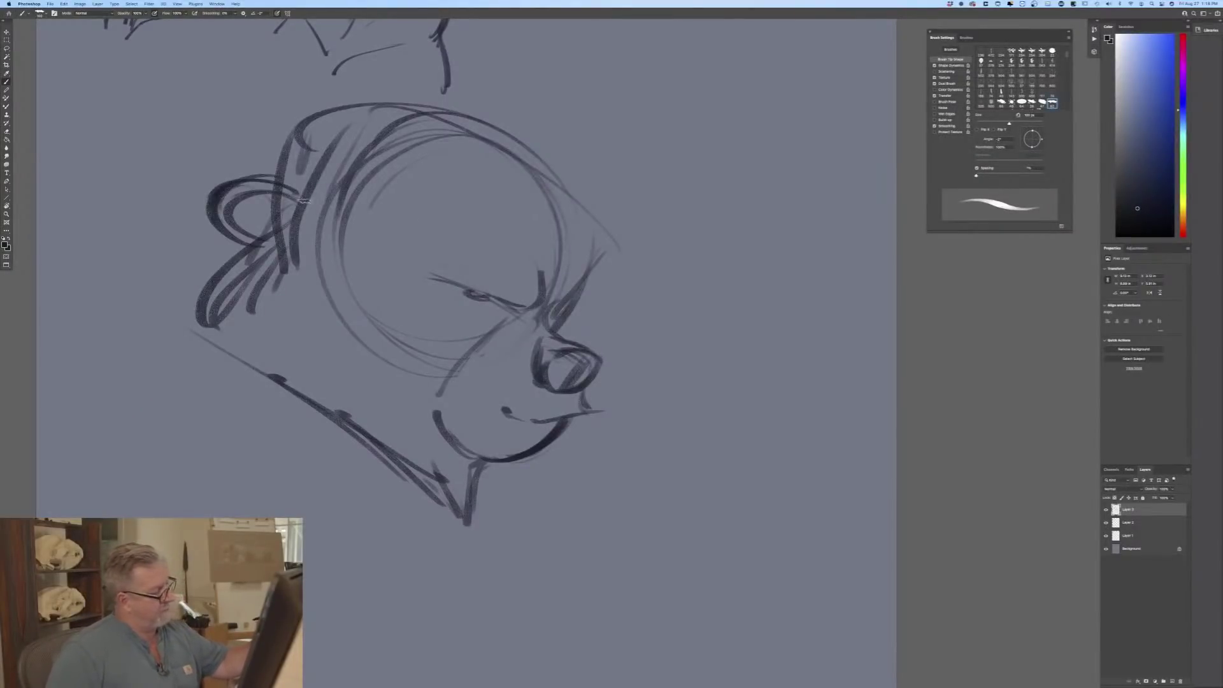
pyautogui.moveTo(552, 311); pyautogui.dragTo(606, 253)
pyautogui.moveTo(414, 102); pyautogui.dragTo(608, 232)
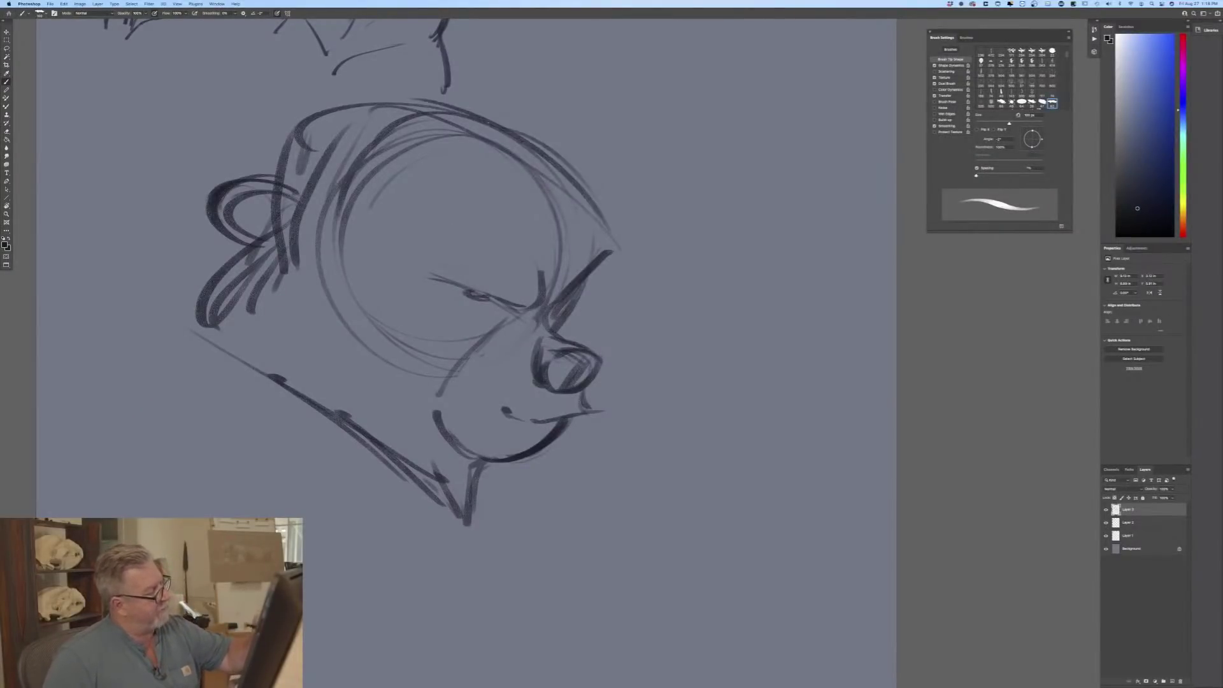
pyautogui.moveTo(337, 92); pyautogui.dragTo(579, 188)
pyautogui.moveTo(318, 124); pyautogui.dragTo(439, 96)
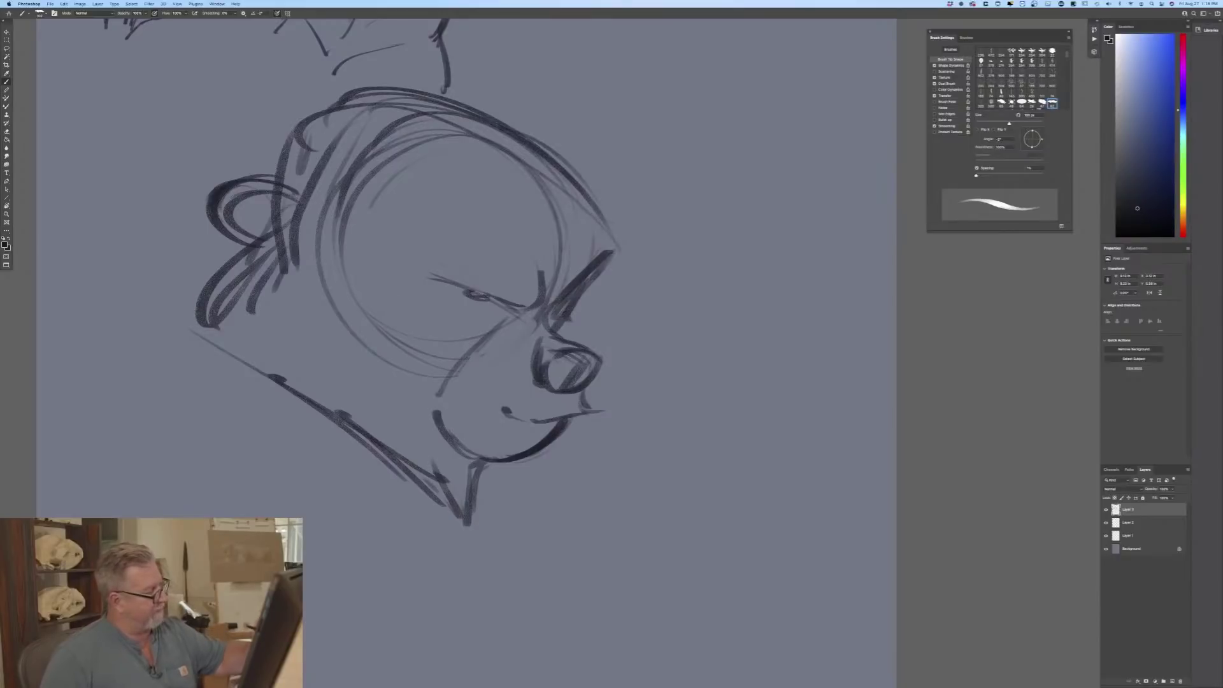
# Step: Draw a curved cheek fur line behind the circle guide and darken the long neck line down to the throat tuft
pyautogui.moveTo(337, 247)
pyautogui.mouseDown()
pyautogui.moveTo(296, 324)
pyautogui.moveTo(339, 369)
pyautogui.mouseUp()
pyautogui.moveTo(269, 323)
pyautogui.mouseDown()
pyautogui.moveTo(342, 390)
pyautogui.moveTo(332, 376)
pyautogui.mouseUp()
pyautogui.moveTo(290, 195)
pyautogui.mouseDown()
pyautogui.moveTo(223, 289)
pyautogui.moveTo(206, 292)
pyautogui.moveTo(449, 517)
pyautogui.mouseUp()
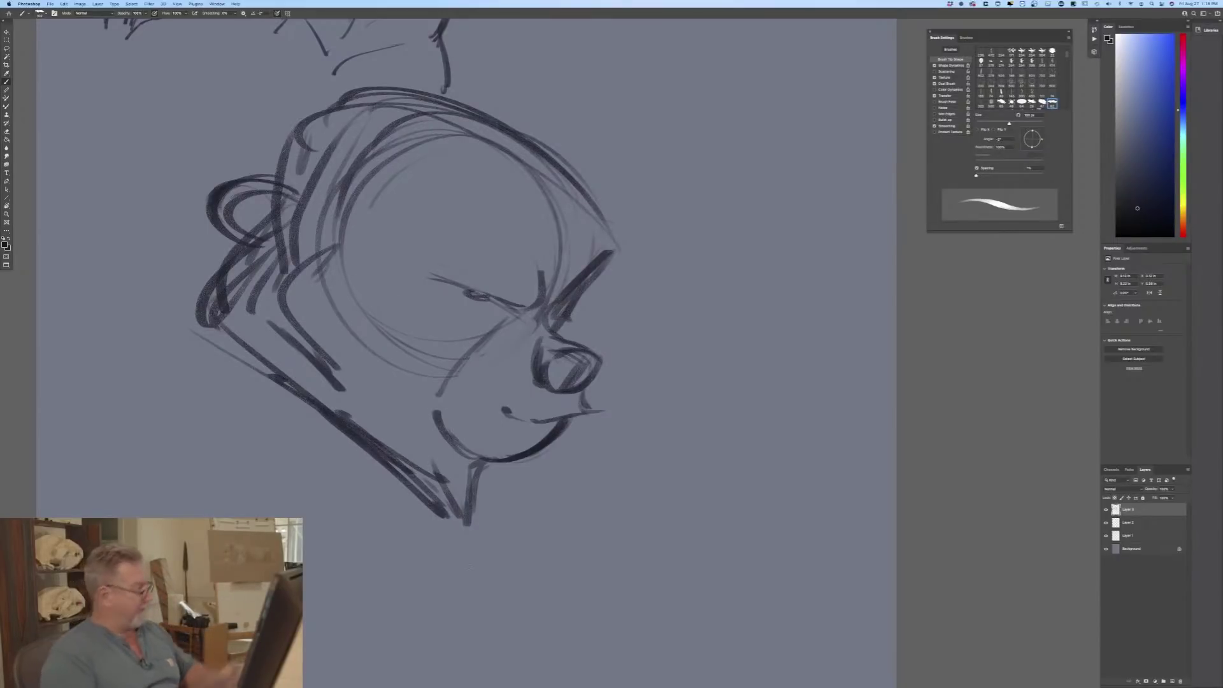
# Step: Scale the large head down with Free Transform, place it beside the two upper heads, and add a new layer for another sketch
pyautogui.hotkey('ctrl', '-')
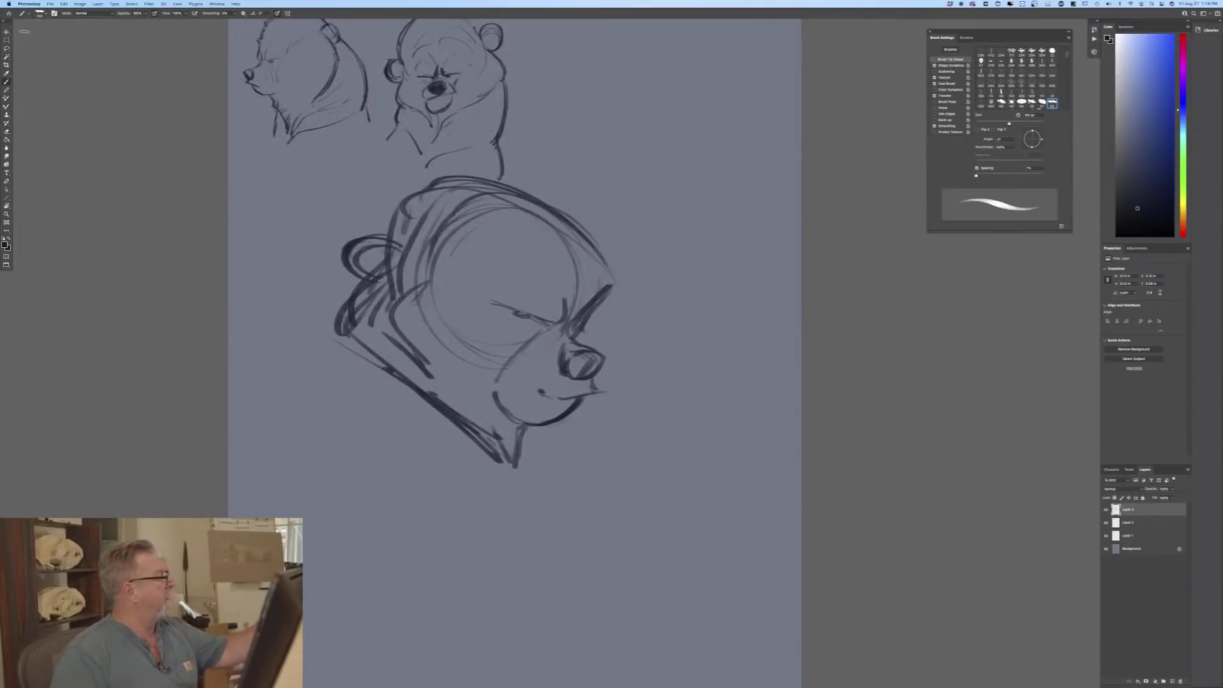
pyautogui.click(63, 5)
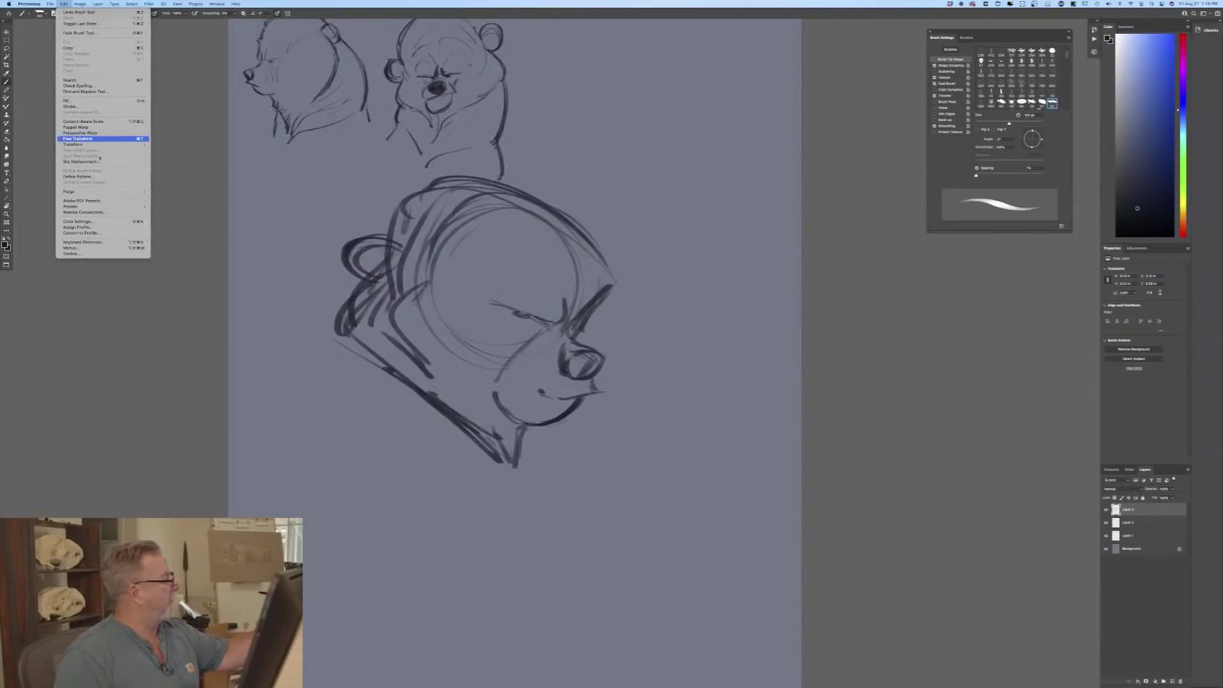
pyautogui.click(83, 130)
pyautogui.moveTo(326, 465)
pyautogui.mouseDown()
pyautogui.moveTo(475, 318)
pyautogui.moveTo(584, 176)
pyautogui.moveTo(570, 178)
pyautogui.mouseUp()
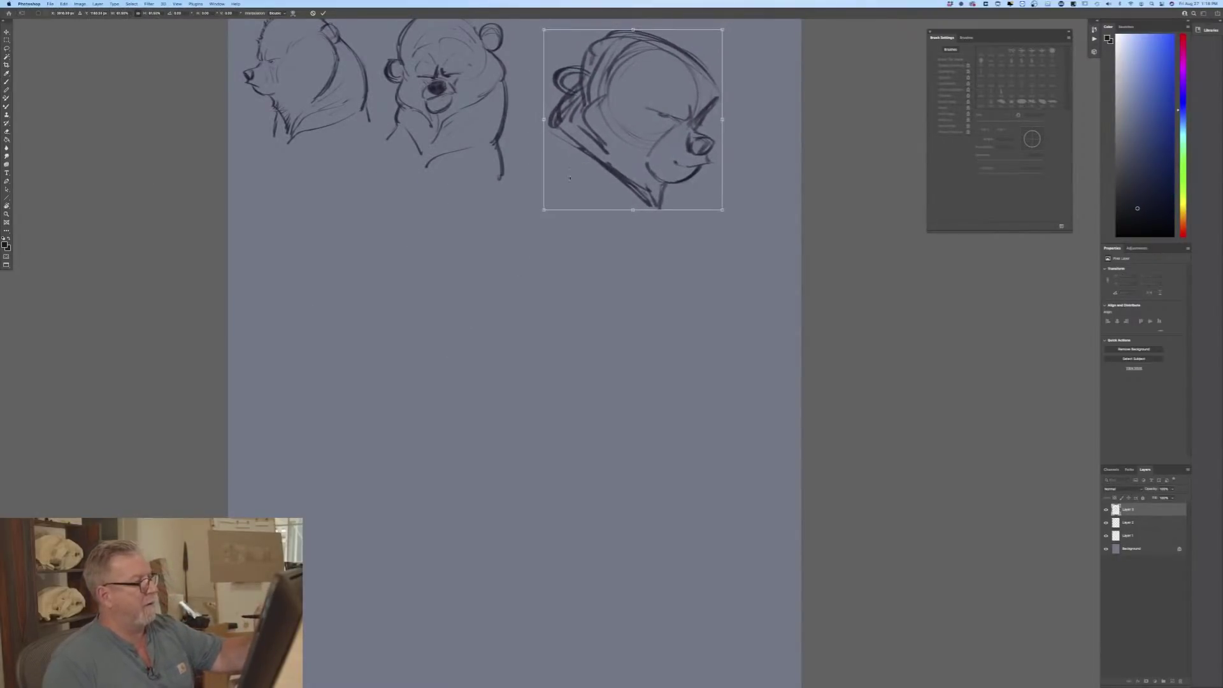
pyautogui.press('Return')
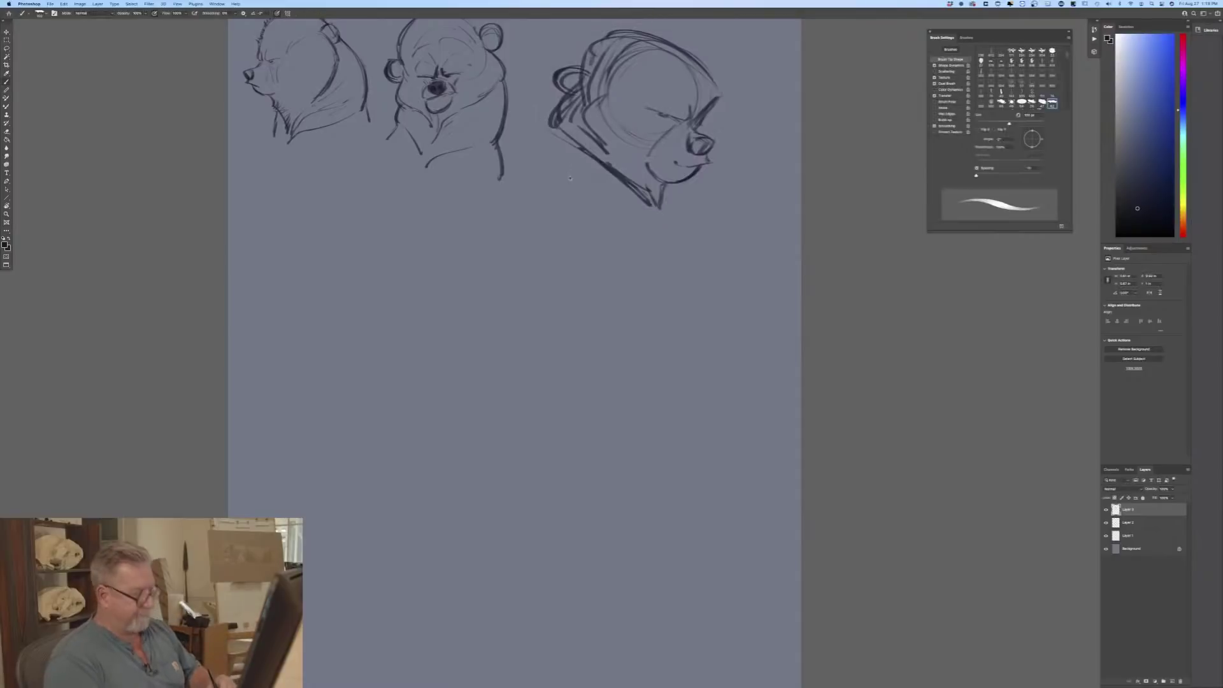
pyautogui.click(1171, 680)
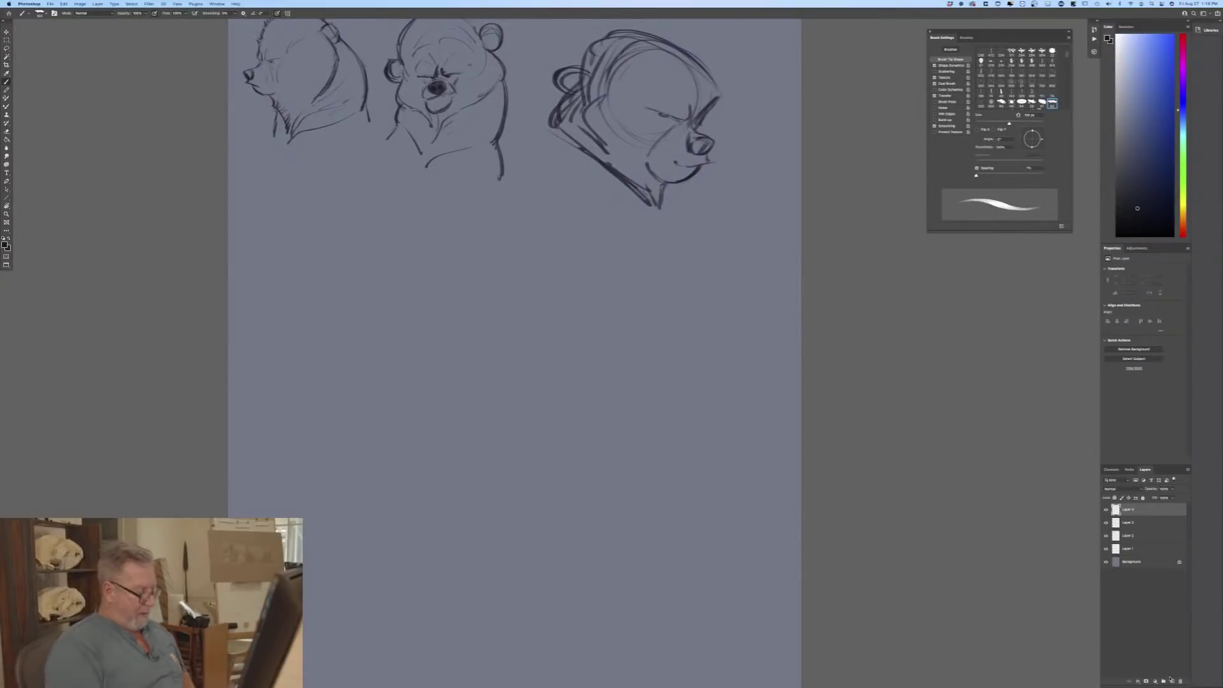
pyautogui.press('super+equal')
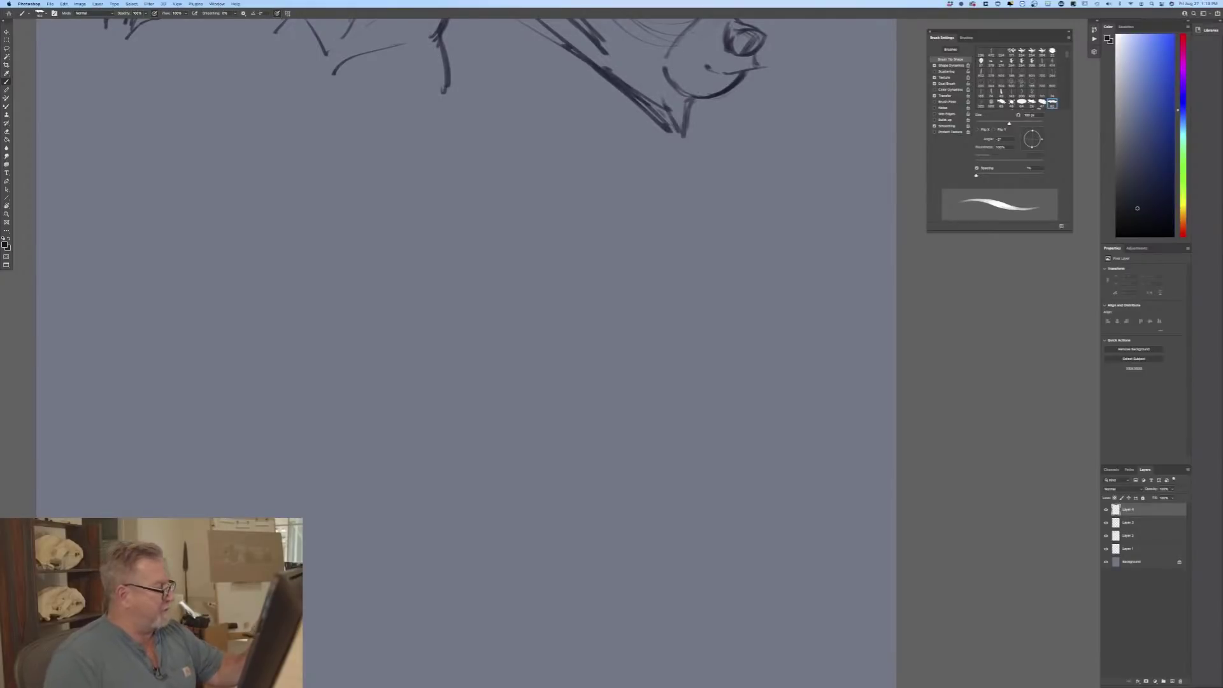
# Step: Sketch a large bear head in profile with a long domed crown, blunt snout, smiling mouth, jaw and throat line, and rounded ear
pyautogui.moveTo(532, 258)
pyautogui.mouseDown()
pyautogui.moveTo(337, 183)
pyautogui.moveTo(216, 247)
pyautogui.moveTo(700, 303)
pyautogui.moveTo(677, 314)
pyautogui.moveTo(642, 383)
pyautogui.mouseUp()
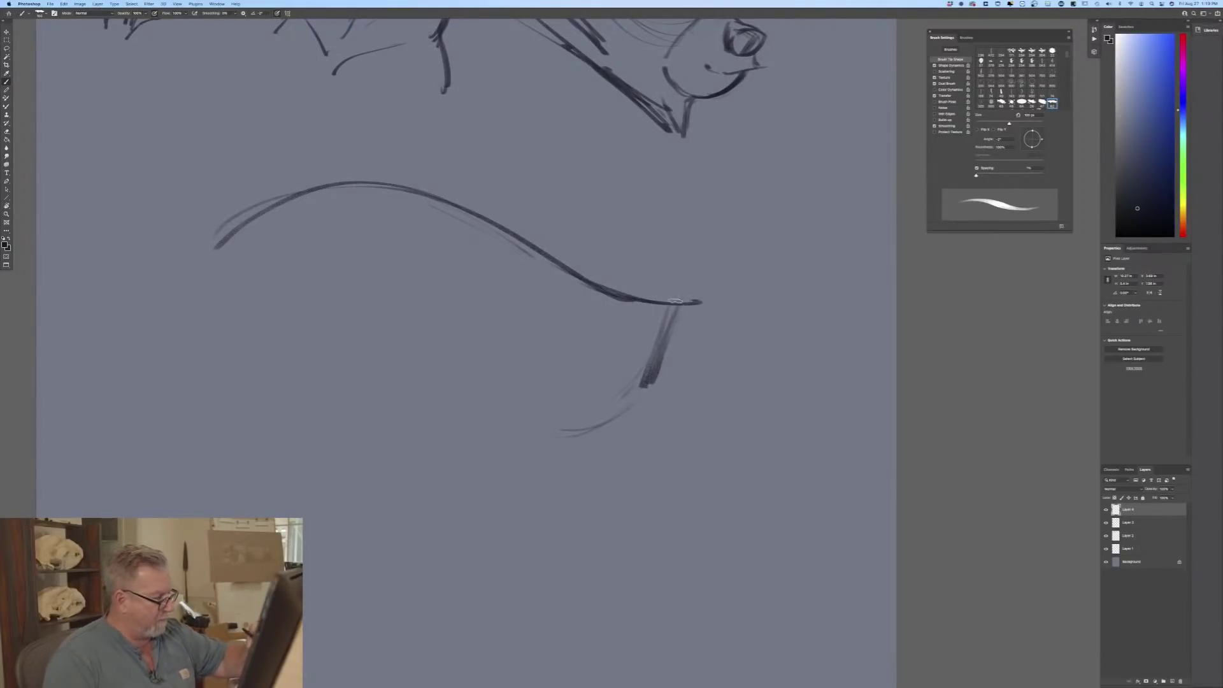
pyautogui.moveTo(678, 304)
pyautogui.mouseDown()
pyautogui.moveTo(654, 354)
pyautogui.moveTo(667, 376)
pyautogui.moveTo(661, 363)
pyautogui.moveTo(543, 359)
pyautogui.mouseUp()
pyautogui.moveTo(636, 395)
pyautogui.mouseDown()
pyautogui.moveTo(599, 438)
pyautogui.moveTo(538, 451)
pyautogui.mouseUp()
pyautogui.moveTo(606, 432)
pyautogui.mouseDown()
pyautogui.moveTo(366, 528)
pyautogui.moveTo(349, 559)
pyautogui.mouseUp()
pyautogui.moveTo(214, 247)
pyautogui.mouseDown()
pyautogui.moveTo(95, 315)
pyautogui.moveTo(185, 323)
pyautogui.mouseUp()
pyautogui.moveTo(109, 309); pyautogui.dragTo(180, 337)
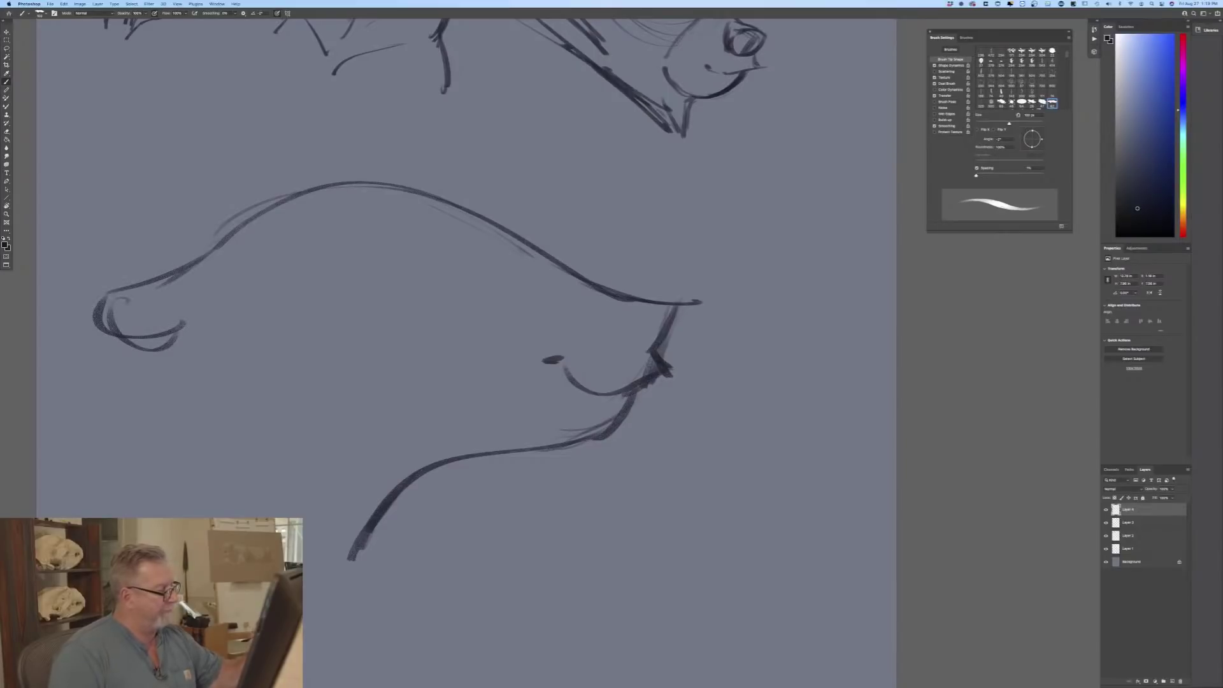
# Step: Block in the nose at the snout tip, and reinforce the crown-to-nose contour and the chin line
pyautogui.moveTo(629, 303); pyautogui.dragTo(639, 353)
pyautogui.moveTo(674, 307); pyautogui.dragTo(647, 351)
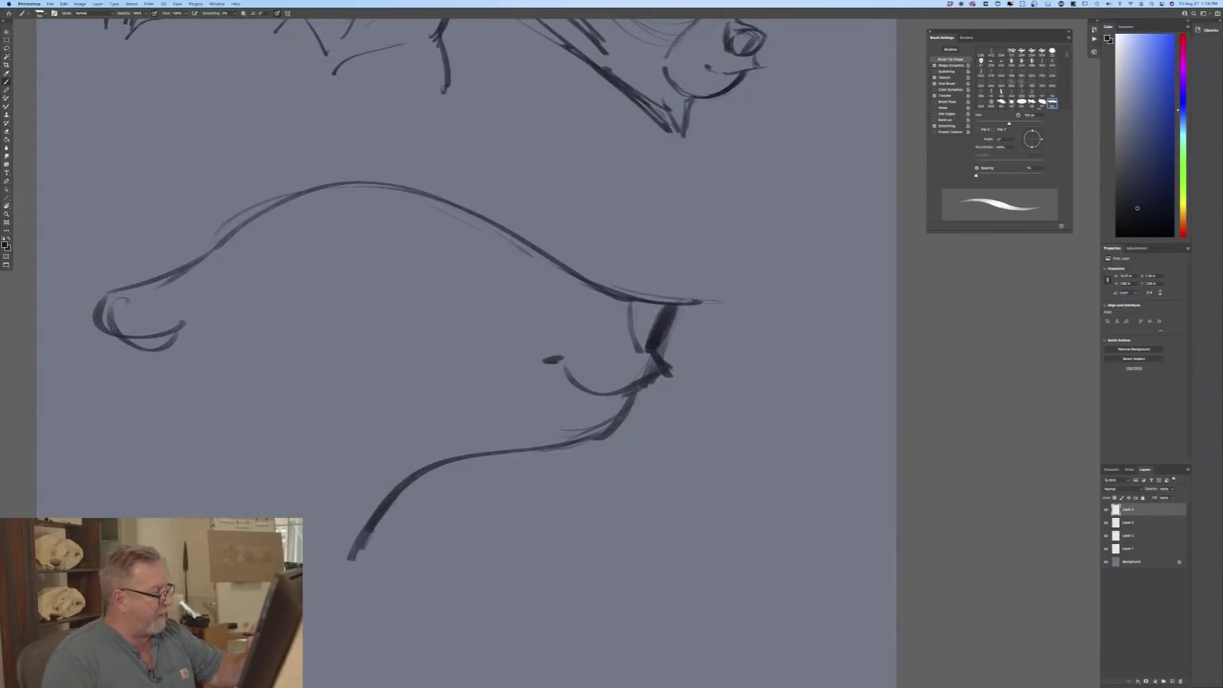
pyautogui.moveTo(447, 205)
pyautogui.mouseDown()
pyautogui.moveTo(596, 280)
pyautogui.moveTo(171, 280)
pyautogui.mouseUp()
pyautogui.moveTo(392, 195)
pyautogui.mouseDown()
pyautogui.moveTo(637, 294)
pyautogui.moveTo(703, 301)
pyautogui.mouseUp()
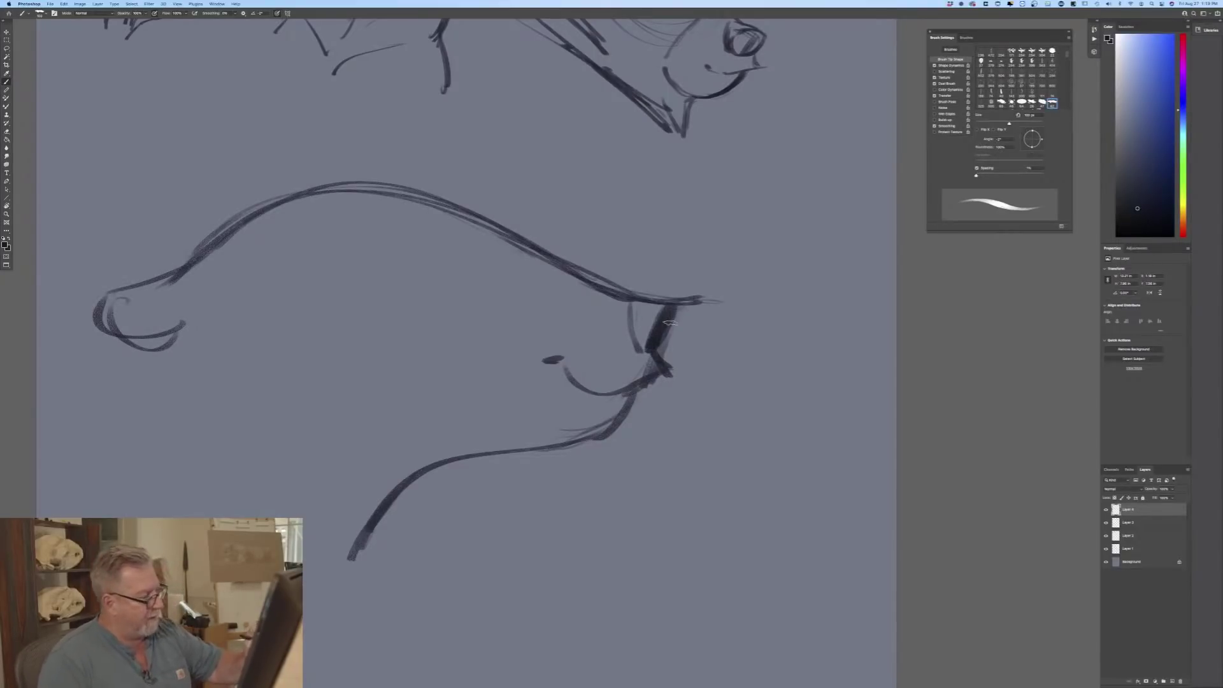
pyautogui.moveTo(634, 394)
pyautogui.mouseDown()
pyautogui.moveTo(596, 428)
pyautogui.moveTo(551, 443)
pyautogui.moveTo(466, 448)
pyautogui.mouseUp()
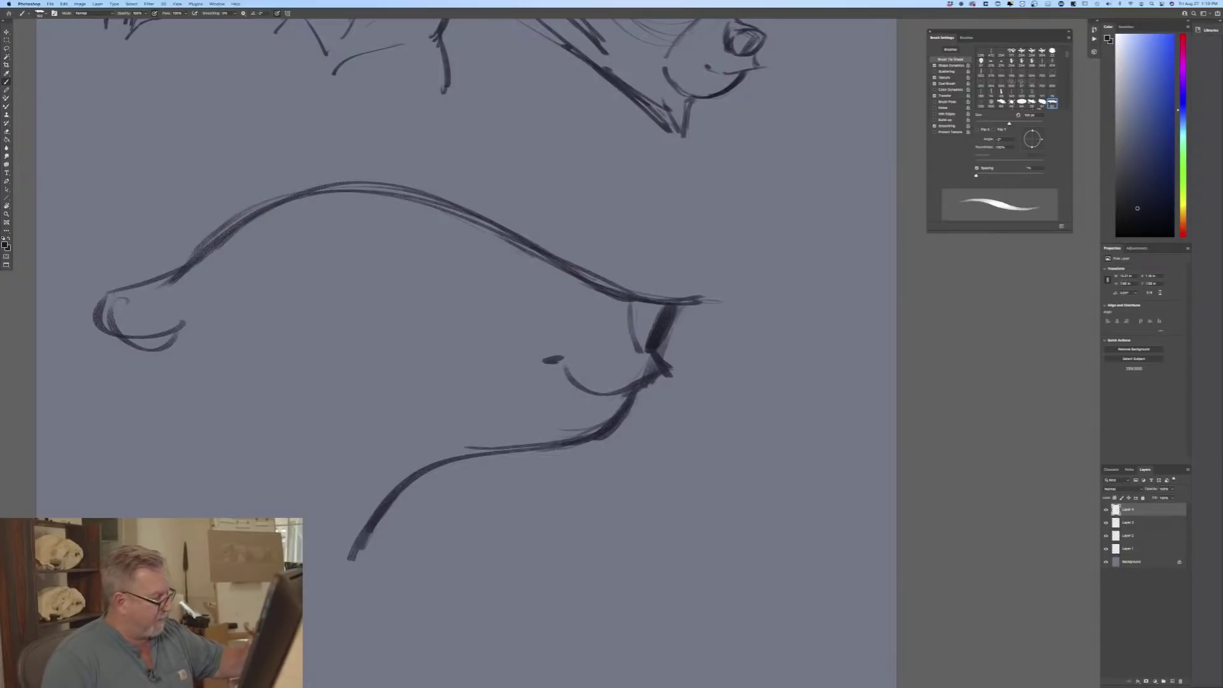
# Step: Add the eye under a flat brow with a muzzle line down to the jaw, and draw the cheek curve below the ear
pyautogui.moveTo(419, 274)
pyautogui.mouseDown()
pyautogui.moveTo(487, 271)
pyautogui.moveTo(503, 255)
pyautogui.moveTo(410, 279)
pyautogui.moveTo(472, 288)
pyautogui.mouseUp()
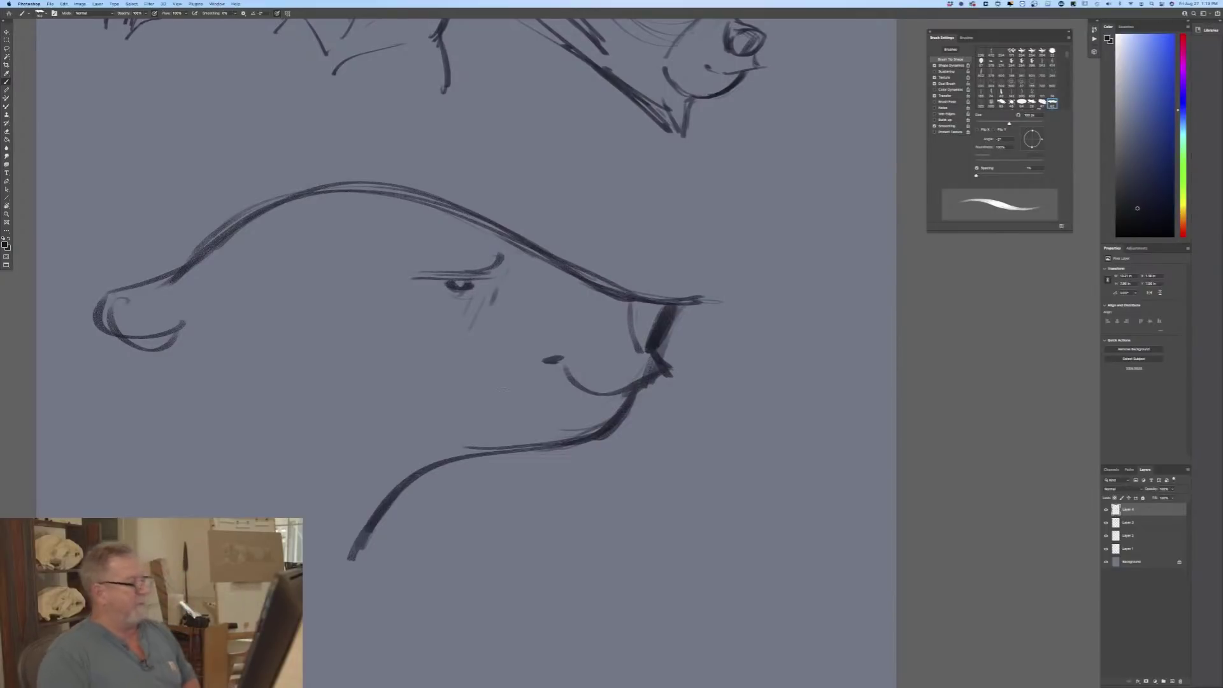
pyautogui.moveTo(490, 288)
pyautogui.mouseDown()
pyautogui.moveTo(530, 291)
pyautogui.moveTo(459, 447)
pyautogui.mouseUp()
pyautogui.moveTo(199, 302); pyautogui.dragTo(174, 414)
pyautogui.moveTo(184, 425)
pyautogui.mouseDown()
pyautogui.moveTo(259, 478)
pyautogui.moveTo(232, 464)
pyautogui.mouseUp()
pyautogui.moveTo(237, 226)
pyautogui.mouseDown()
pyautogui.moveTo(89, 322)
pyautogui.moveTo(113, 313)
pyautogui.mouseUp()
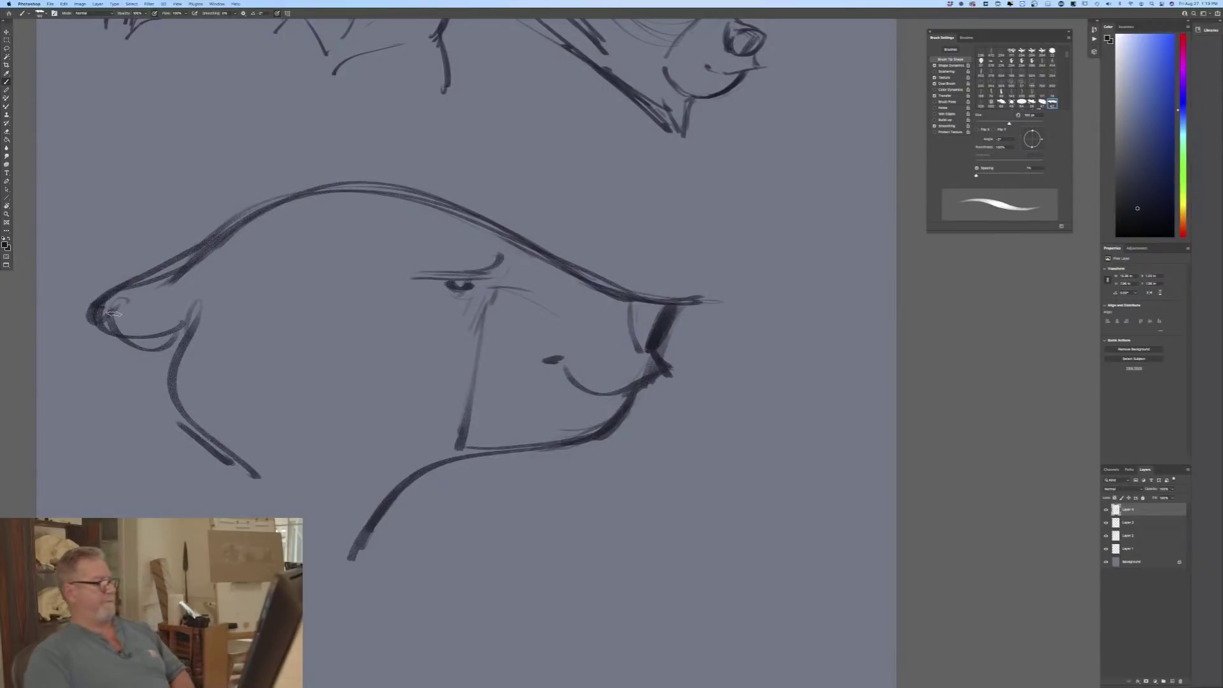
# Step: Shade the profile head's nose solid dark and curl the inner end of the brow upward
pyautogui.moveTo(618, 304)
pyautogui.mouseDown()
pyautogui.moveTo(640, 360)
pyautogui.moveTo(658, 315)
pyautogui.moveTo(634, 347)
pyautogui.mouseUp()
pyautogui.moveTo(636, 309); pyautogui.dragTo(620, 330)
pyautogui.moveTo(634, 309)
pyautogui.mouseDown()
pyautogui.moveTo(660, 317)
pyautogui.moveTo(638, 341)
pyautogui.mouseUp()
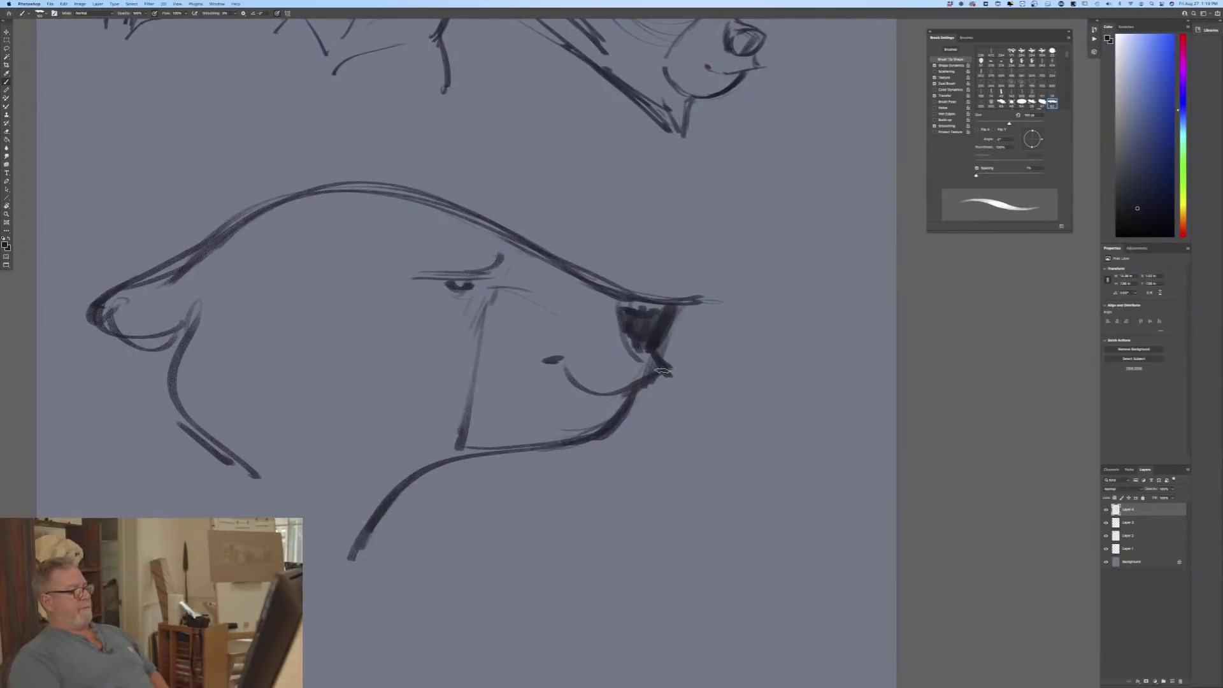
pyautogui.moveTo(487, 234); pyautogui.dragTo(502, 271)
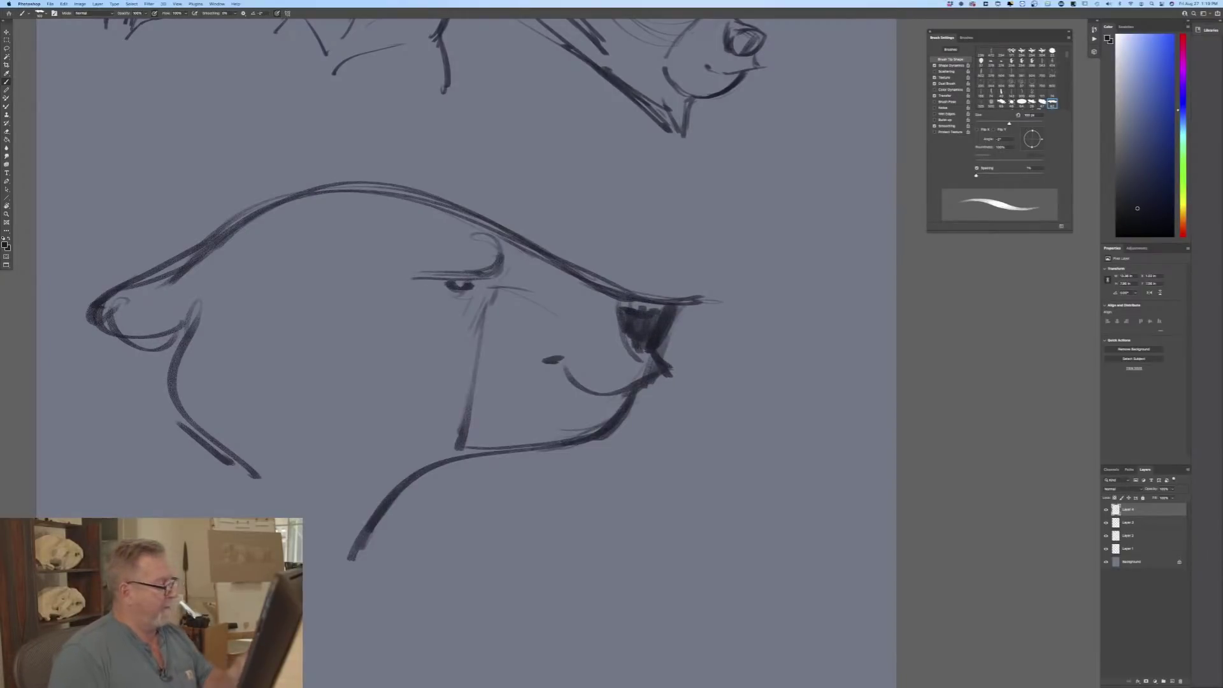
# Step: Draw an arched contour from the ear across the temple and double the cheek line below it
pyautogui.moveTo(193, 315); pyautogui.dragTo(359, 280)
pyautogui.moveTo(226, 290)
pyautogui.mouseDown()
pyautogui.moveTo(398, 307)
pyautogui.moveTo(368, 266)
pyautogui.mouseUp()
pyautogui.moveTo(223, 292); pyautogui.dragTo(190, 316)
pyautogui.moveTo(186, 390); pyautogui.dragTo(237, 442)
# Step: Scale the profile head down with Free Transform and reposition it below the upper row of heads
pyautogui.press('super+minus')
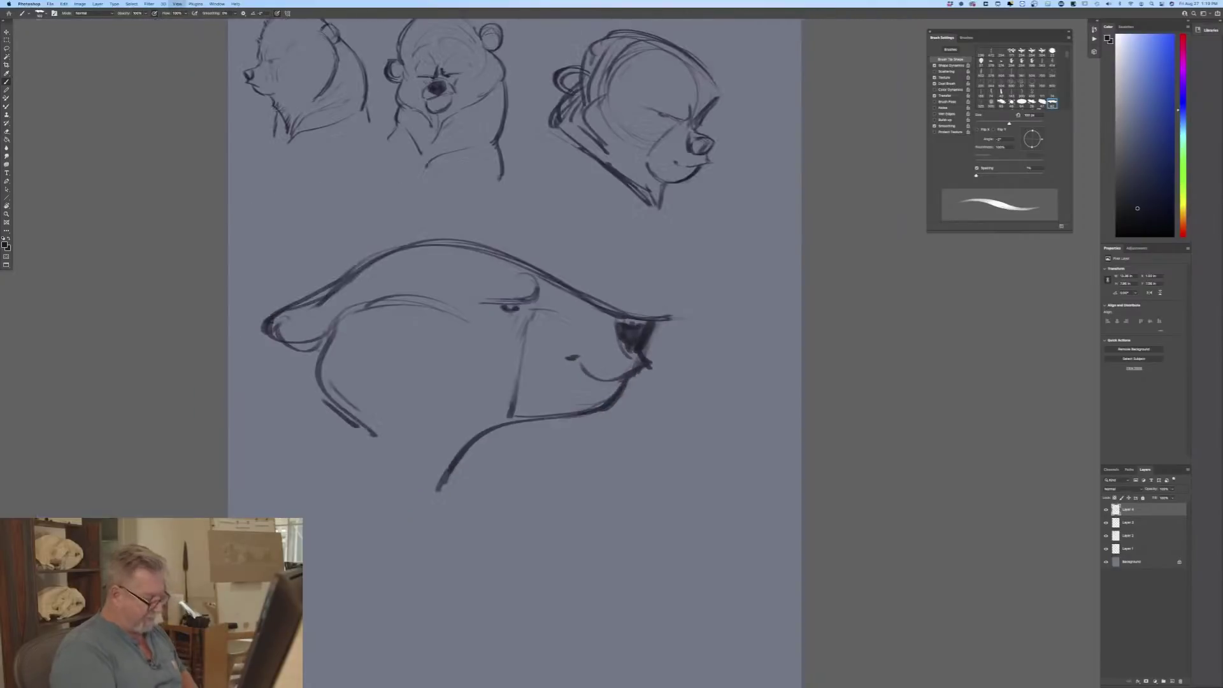
pyautogui.click(64, 4)
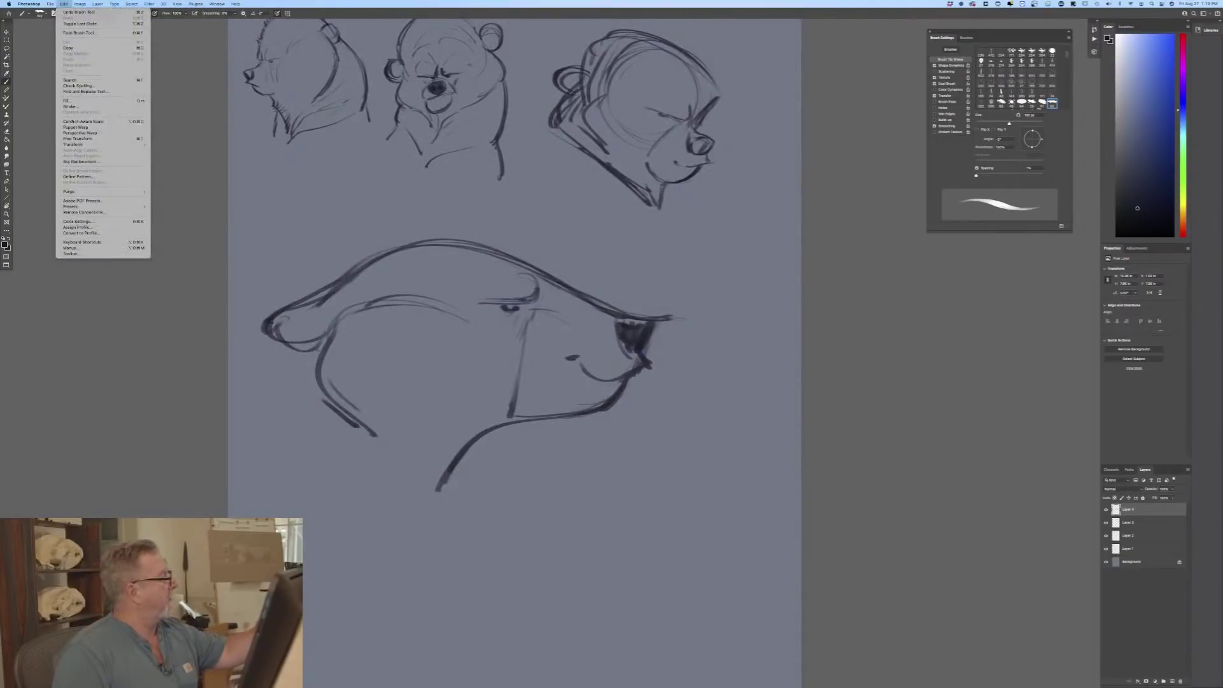
pyautogui.click(89, 138)
pyautogui.moveTo(261, 239); pyautogui.dragTo(390, 314)
pyautogui.moveTo(482, 404); pyautogui.dragTo(518, 352)
pyautogui.press('Return')
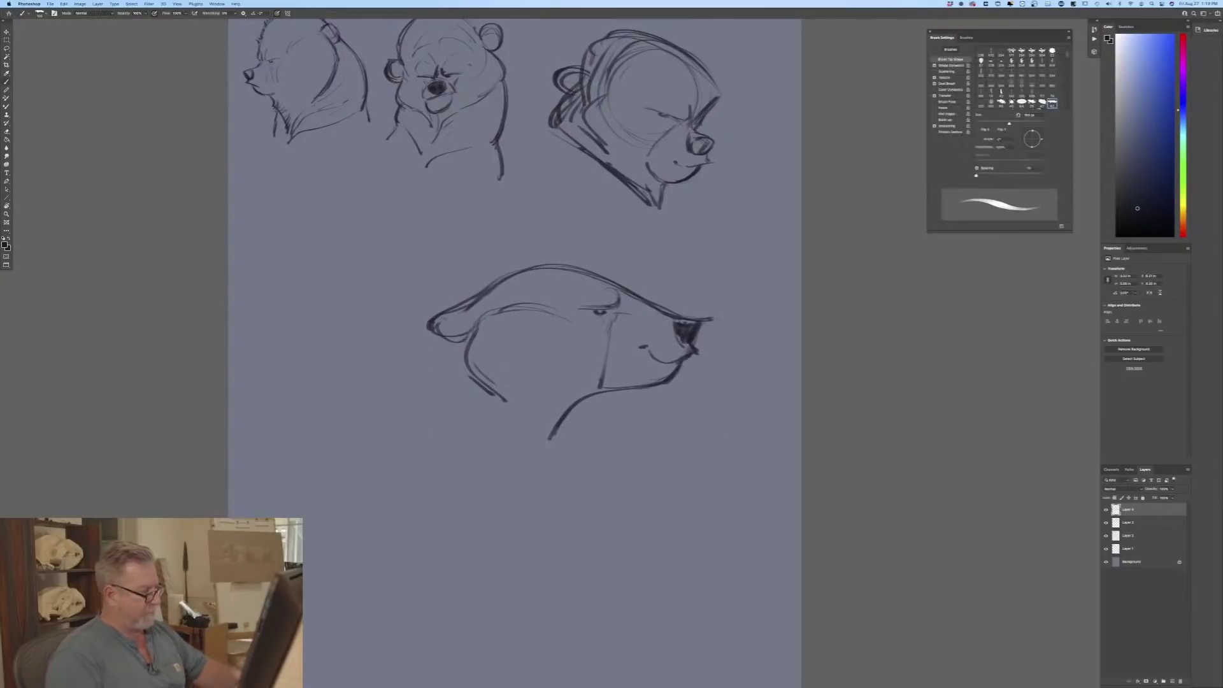
# Step: Draw the nape, throat and shoulder lines of a long neck, and darken the outline from crown to chin
pyautogui.moveTo(453, 309); pyautogui.dragTo(379, 400)
pyautogui.moveTo(573, 408)
pyautogui.mouseDown()
pyautogui.moveTo(549, 459)
pyautogui.moveTo(545, 517)
pyautogui.mouseUp()
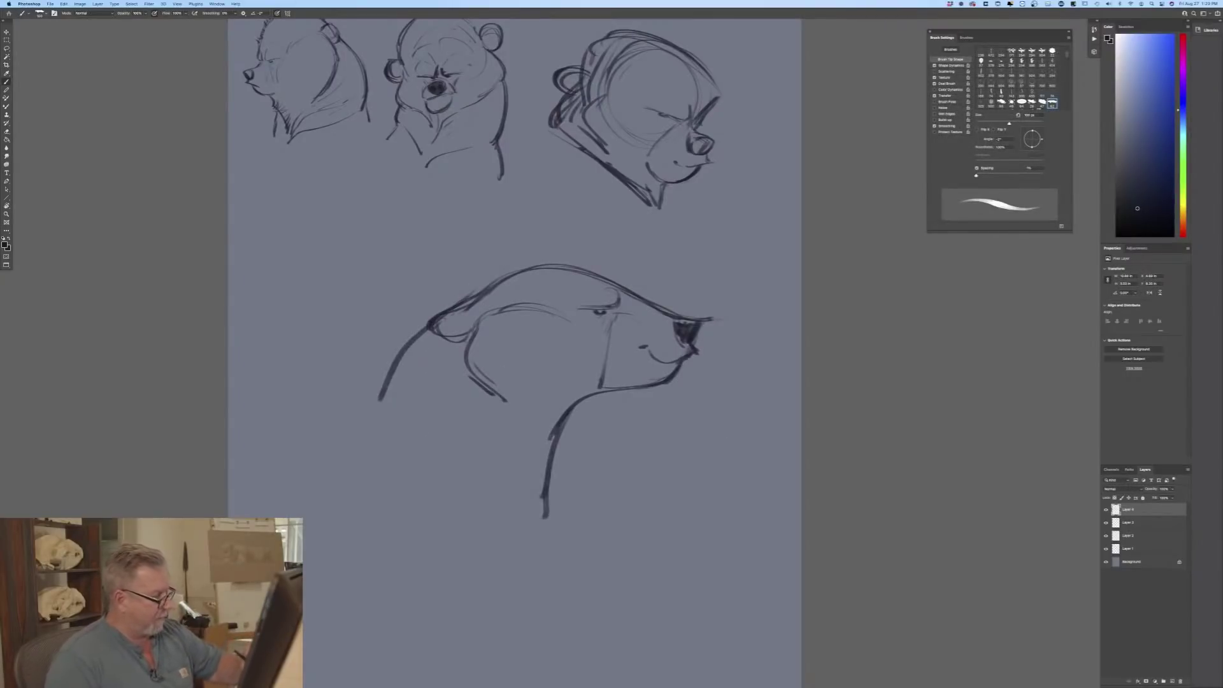
pyautogui.moveTo(428, 321)
pyautogui.mouseDown()
pyautogui.moveTo(351, 452)
pyautogui.moveTo(523, 551)
pyautogui.moveTo(552, 554)
pyautogui.mouseUp()
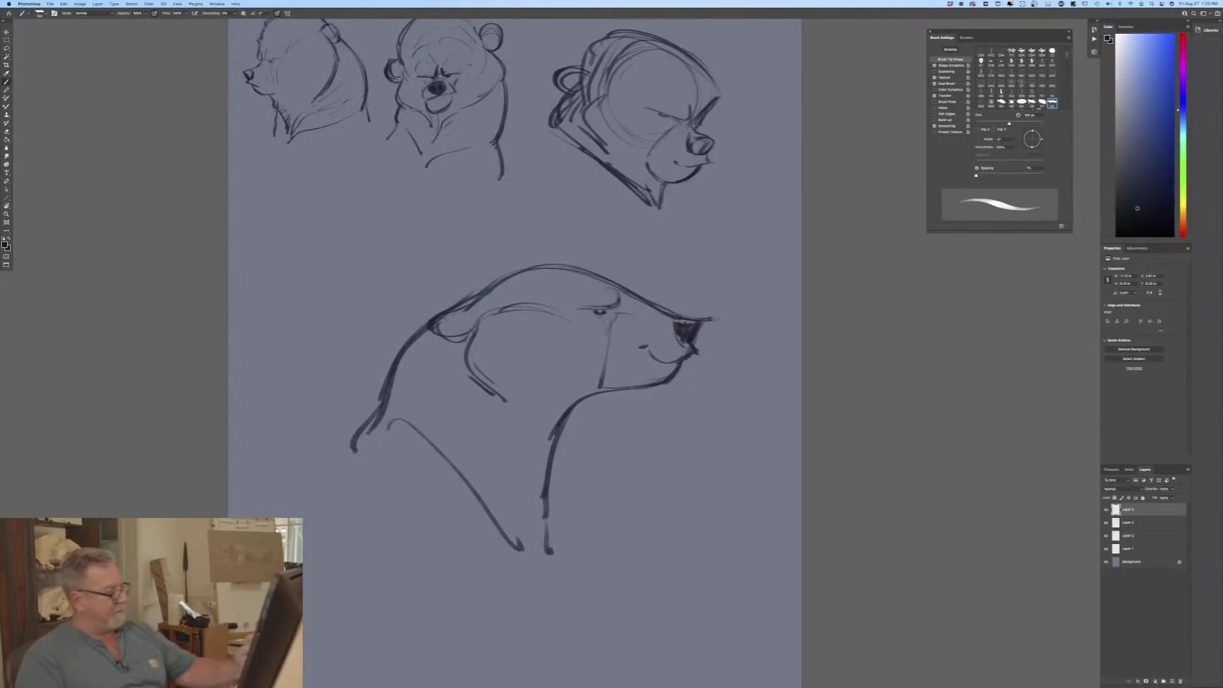
pyautogui.moveTo(408, 351)
pyautogui.mouseDown()
pyautogui.moveTo(472, 301)
pyautogui.moveTo(678, 314)
pyautogui.mouseUp()
pyautogui.moveTo(504, 279)
pyautogui.mouseDown()
pyautogui.moveTo(637, 296)
pyautogui.moveTo(694, 320)
pyautogui.moveTo(695, 368)
pyautogui.moveTo(656, 386)
pyautogui.moveTo(670, 381)
pyautogui.mouseUp()
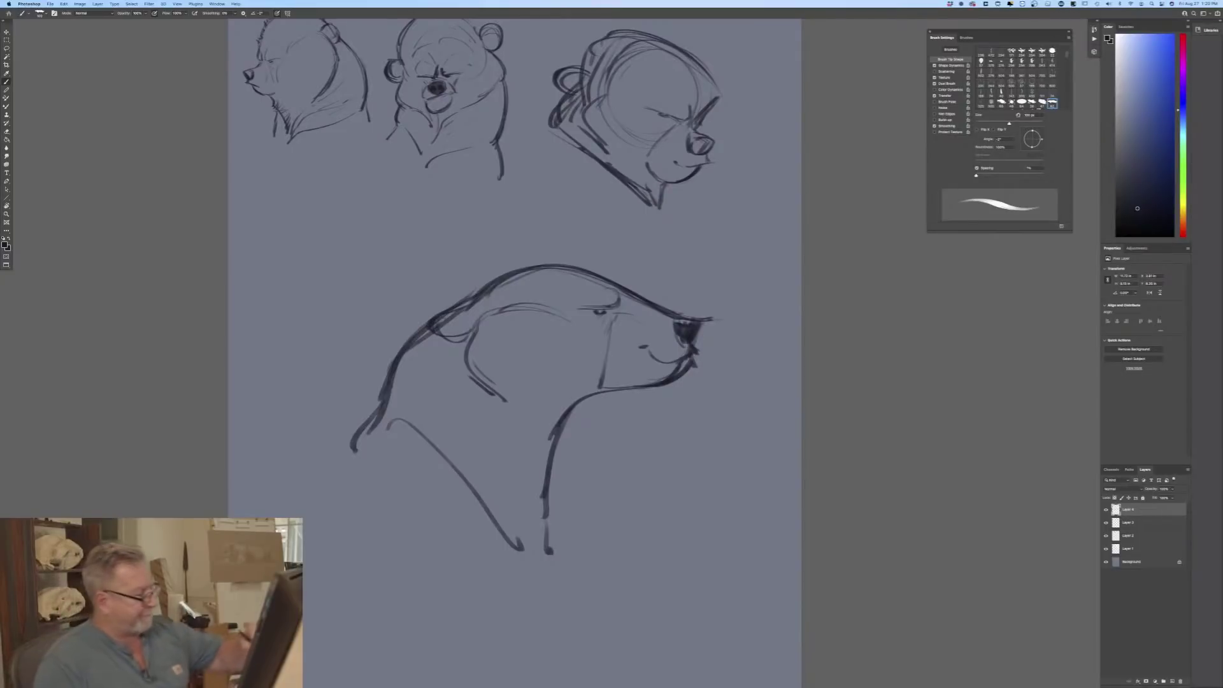
pyautogui.moveTo(649, 385)
pyautogui.mouseDown()
pyautogui.moveTo(556, 424)
pyautogui.moveTo(546, 546)
pyautogui.mouseUp()
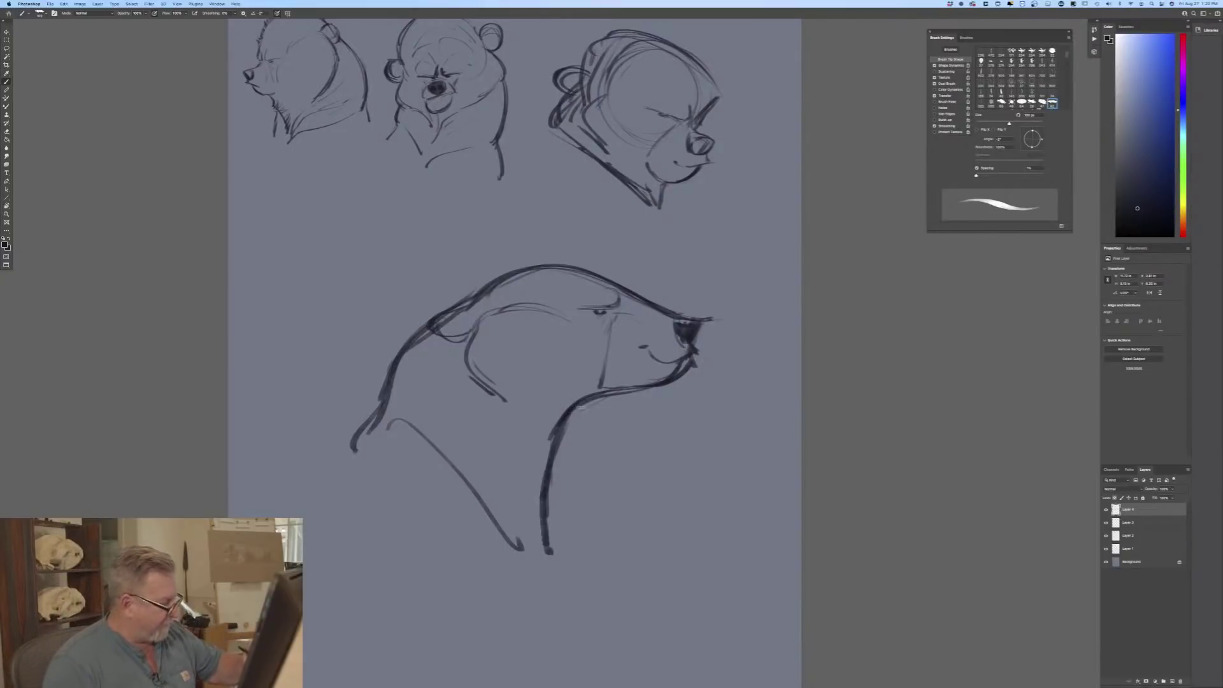
# Step: Thicken the throat line and hatch slanted fur strokes below the cheek along the neck
pyautogui.moveTo(595, 402); pyautogui.dragTo(559, 438)
pyautogui.moveTo(549, 450); pyautogui.dragTo(545, 470)
pyautogui.moveTo(471, 371); pyautogui.dragTo(537, 419)
pyautogui.moveTo(470, 391)
pyautogui.mouseDown()
pyautogui.moveTo(519, 417)
pyautogui.moveTo(522, 436)
pyautogui.mouseUp()
pyautogui.moveTo(471, 411)
pyautogui.mouseDown()
pyautogui.moveTo(517, 455)
pyautogui.moveTo(522, 519)
pyautogui.mouseUp()
pyautogui.moveTo(465, 452); pyautogui.dragTo(507, 503)
# Step: Double the shoulder line at the neck's base, and add accents under the eye and around the ear
pyautogui.moveTo(385, 435); pyautogui.dragTo(454, 457)
pyautogui.moveTo(384, 440)
pyautogui.mouseDown()
pyautogui.moveTo(490, 541)
pyautogui.moveTo(507, 581)
pyautogui.mouseUp()
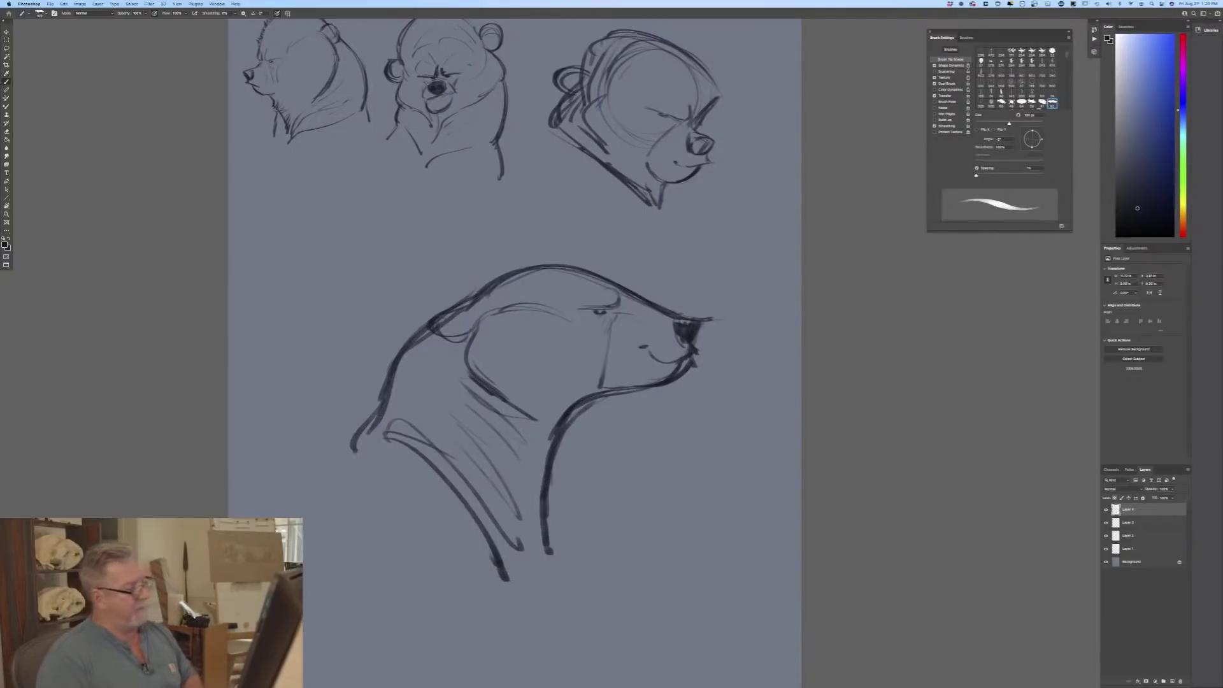
pyautogui.moveTo(591, 312)
pyautogui.mouseDown()
pyautogui.moveTo(608, 317)
pyautogui.moveTo(599, 345)
pyautogui.mouseUp()
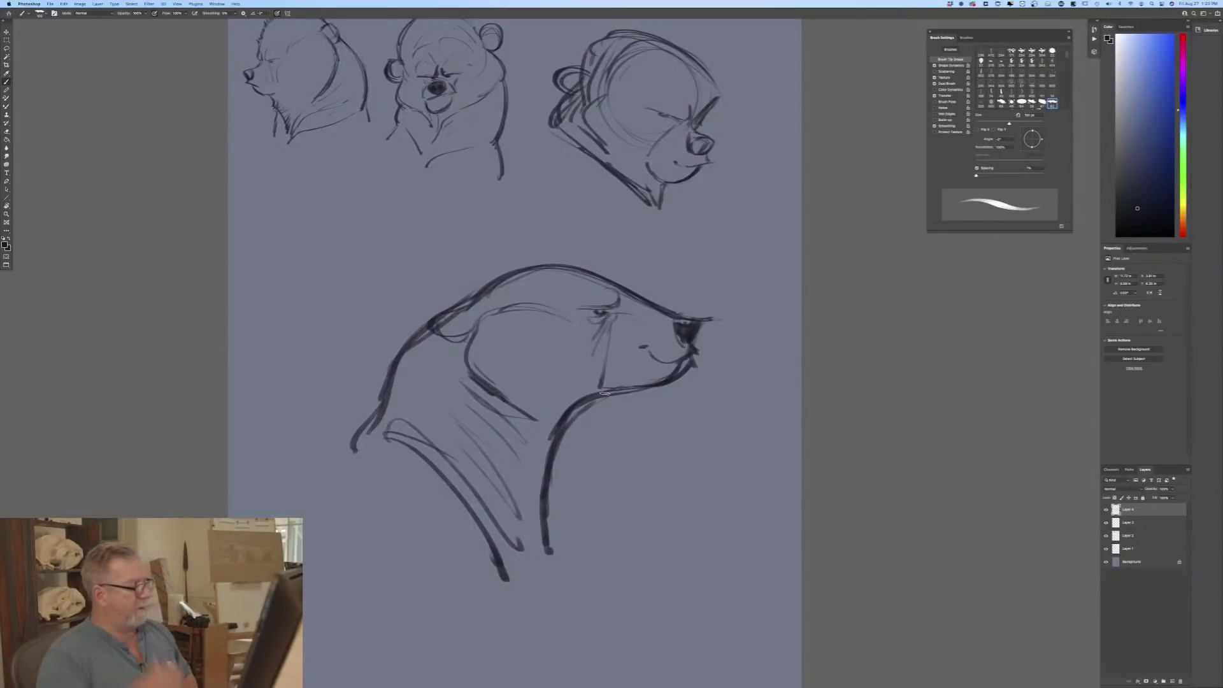
pyautogui.moveTo(429, 321); pyautogui.dragTo(454, 344)
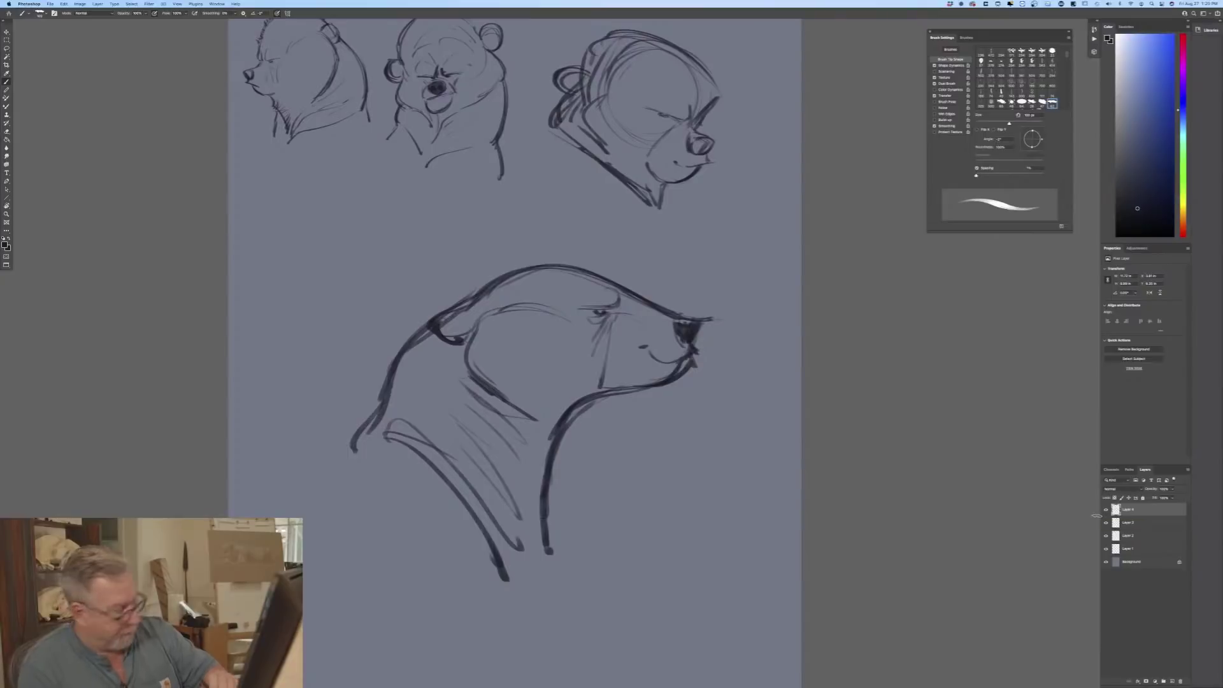
# Step: Shrink the long-necked profile with Free Transform, place it under the first upper head, and add a new layer
pyautogui.click(63, 5)
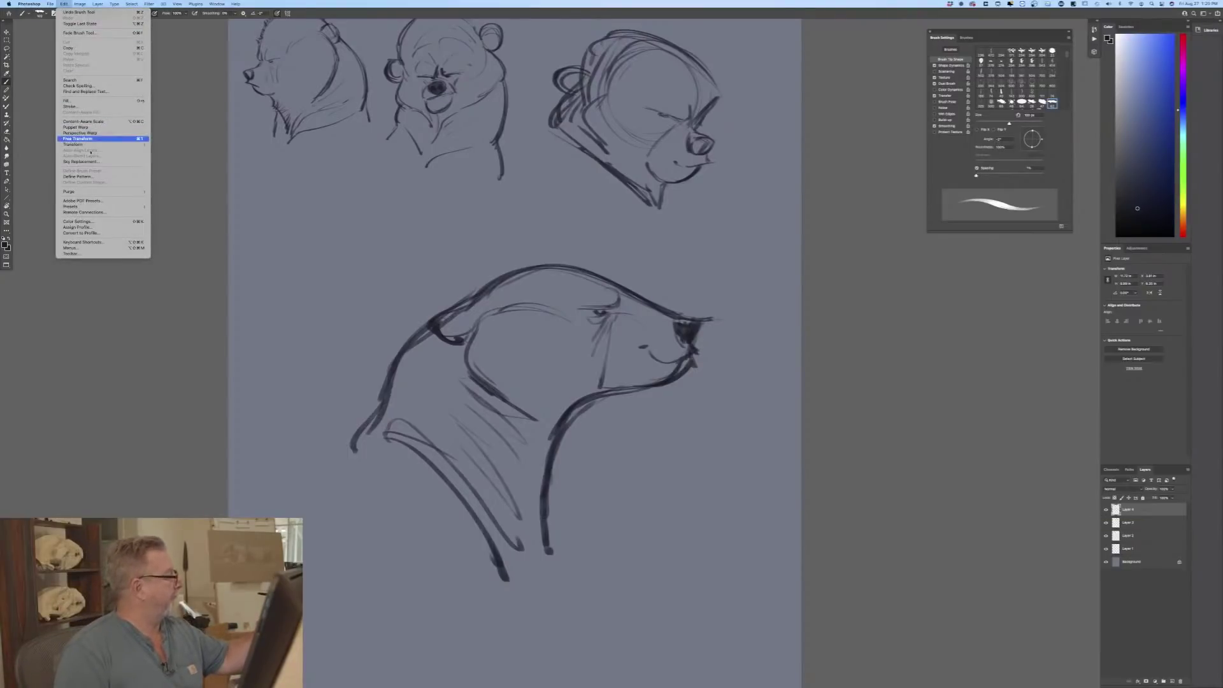
pyautogui.click(76, 136)
pyautogui.moveTo(349, 582); pyautogui.dragTo(552, 410)
pyautogui.moveTo(592, 358)
pyautogui.mouseDown()
pyautogui.moveTo(326, 284)
pyautogui.moveTo(306, 254)
pyautogui.mouseUp()
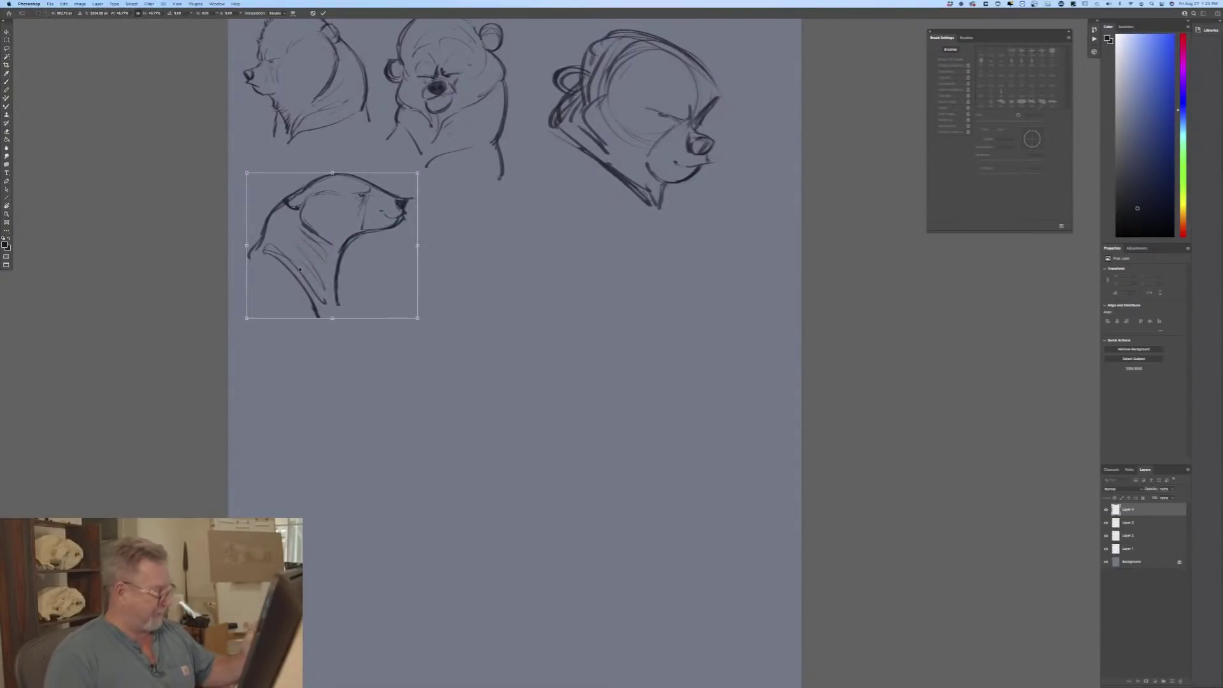
pyautogui.press('Return')
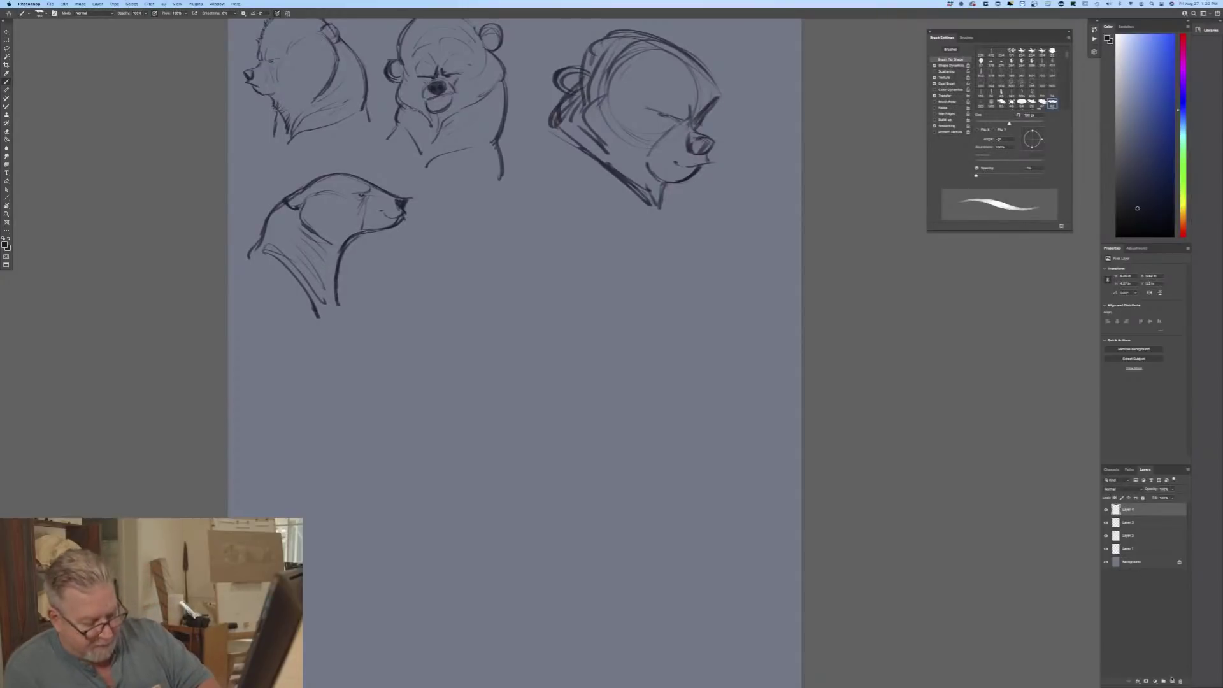
pyautogui.click(1171, 681)
# Step: Sketch a construction circle for a new bear head with crown and cheek contours around it and two small round ears
pyautogui.press('super+equal')
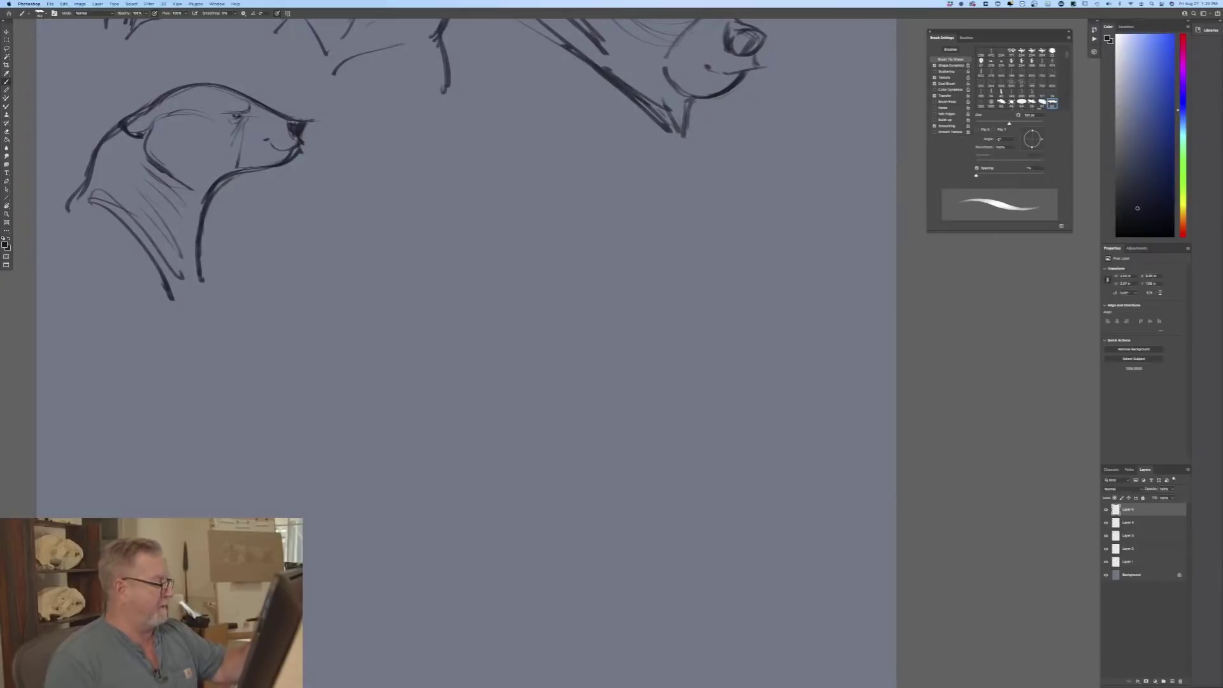
pyautogui.moveTo(535, 294)
pyautogui.mouseDown()
pyautogui.moveTo(510, 321)
pyautogui.moveTo(433, 229)
pyautogui.moveTo(573, 299)
pyautogui.moveTo(602, 228)
pyautogui.mouseUp()
pyautogui.moveTo(551, 179)
pyautogui.mouseDown()
pyautogui.moveTo(624, 258)
pyautogui.moveTo(589, 294)
pyautogui.mouseUp()
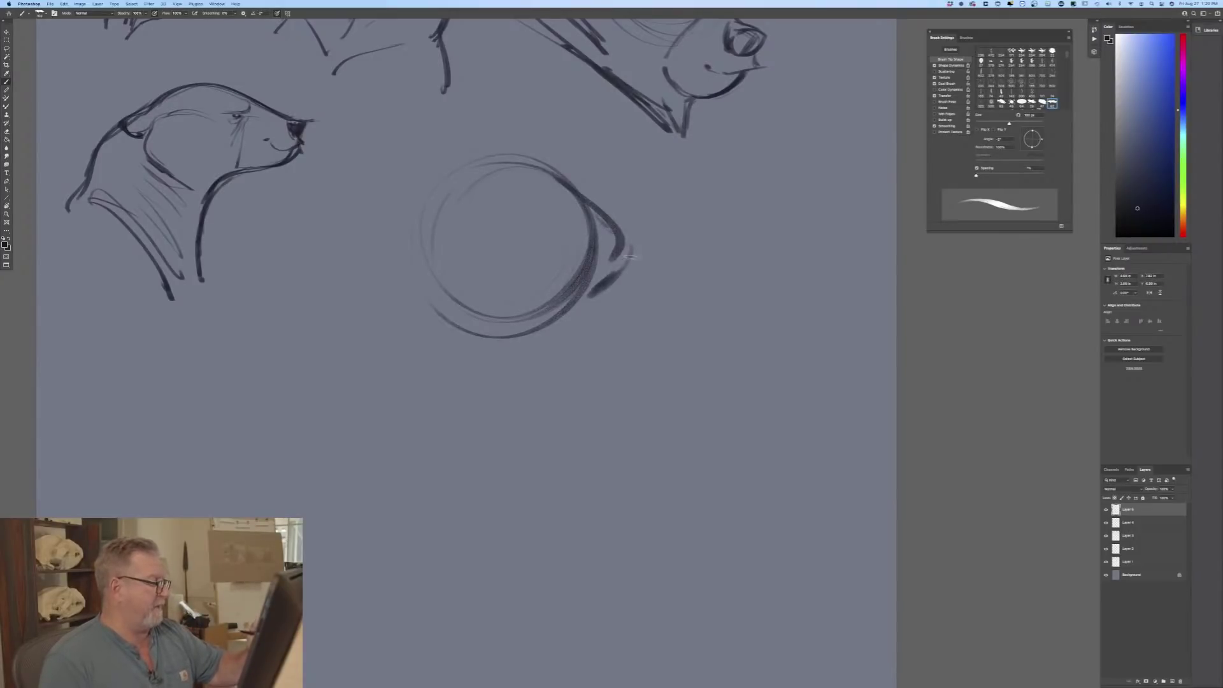
pyautogui.moveTo(582, 199)
pyautogui.mouseDown()
pyautogui.moveTo(516, 165)
pyautogui.moveTo(445, 203)
pyautogui.moveTo(407, 335)
pyautogui.mouseUp()
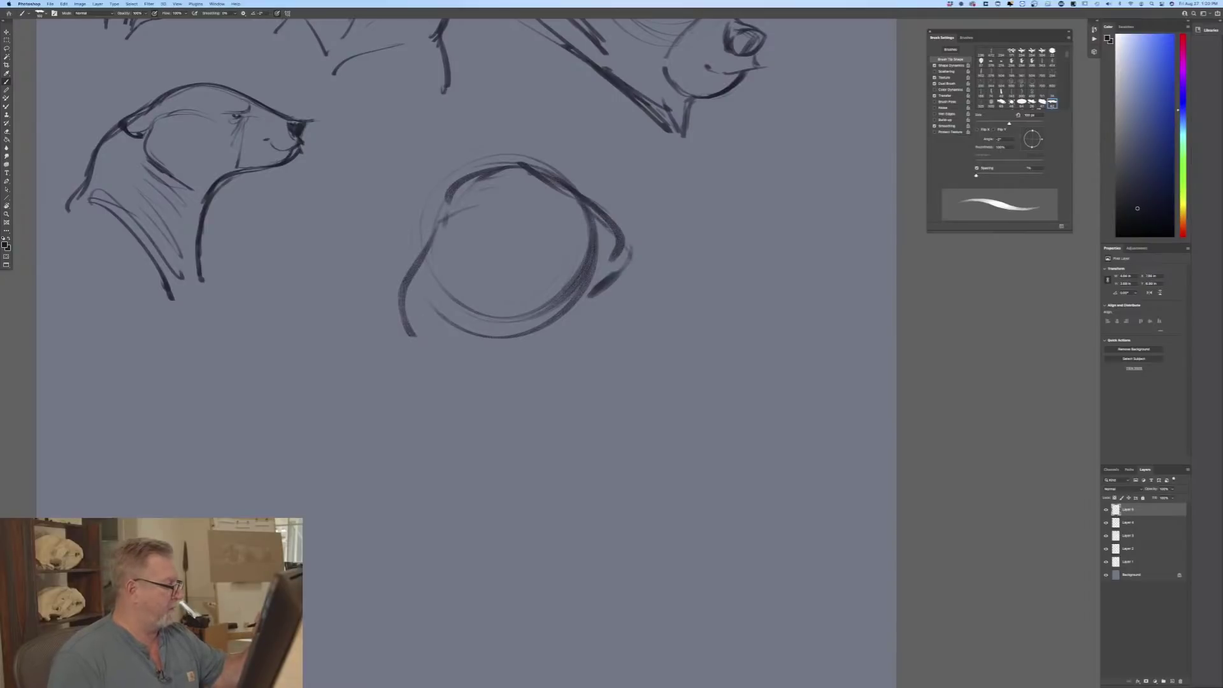
pyautogui.moveTo(523, 160); pyautogui.dragTo(529, 162)
pyautogui.moveTo(447, 174); pyautogui.dragTo(458, 168)
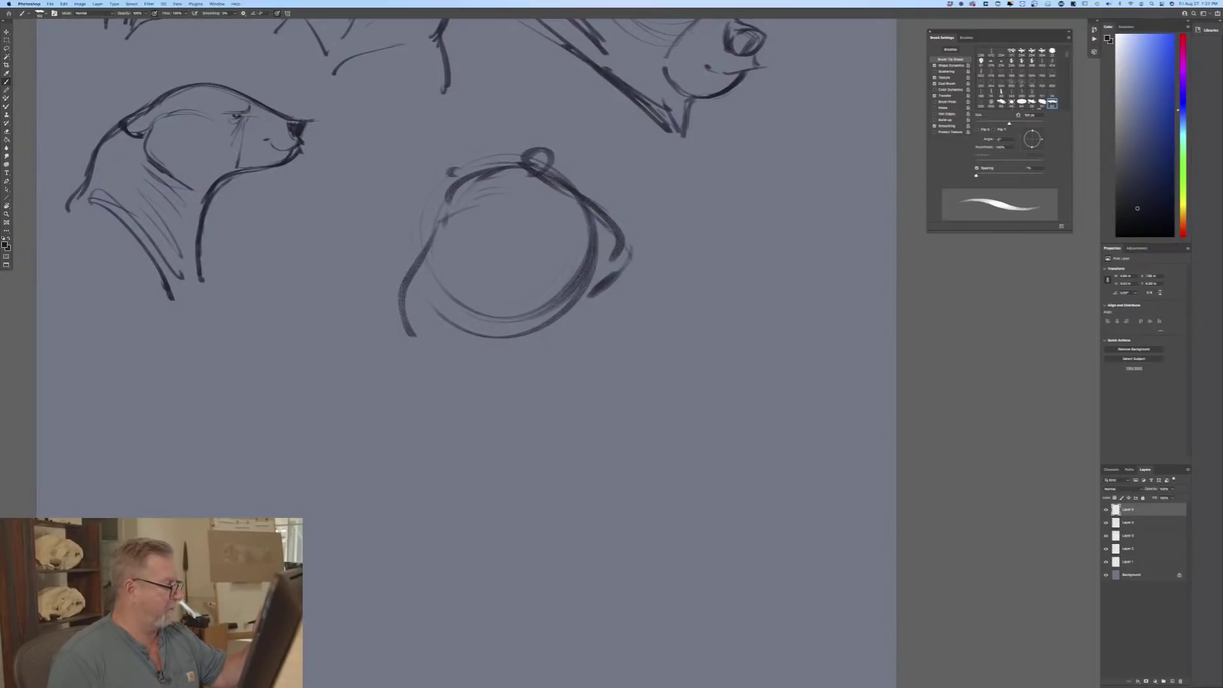
# Step: Draw the nose outline, muzzle edge, frowning mouth and chin, and add heavy fur accents on the cheeks
pyautogui.moveTo(434, 222)
pyautogui.mouseDown()
pyautogui.moveTo(470, 217)
pyautogui.moveTo(425, 237)
pyautogui.moveTo(453, 269)
pyautogui.moveTo(470, 225)
pyautogui.moveTo(519, 319)
pyautogui.mouseUp()
pyautogui.moveTo(492, 205); pyautogui.dragTo(519, 320)
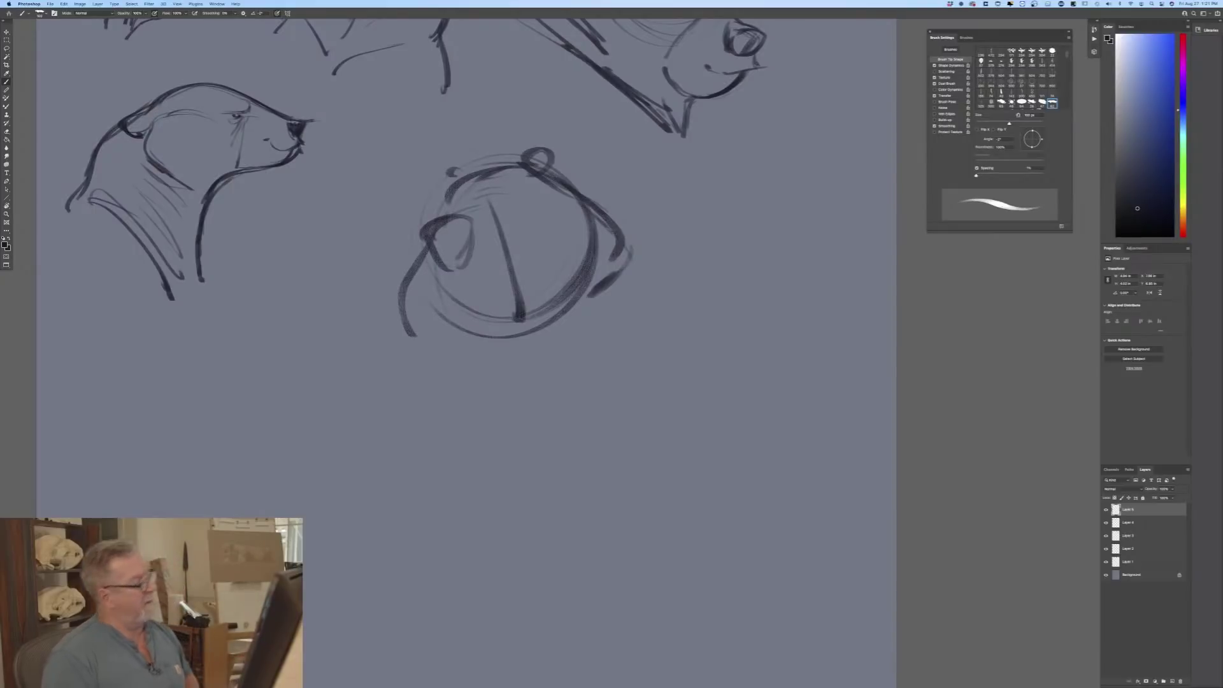
pyautogui.moveTo(439, 290)
pyautogui.mouseDown()
pyautogui.moveTo(487, 287)
pyautogui.moveTo(494, 274)
pyautogui.moveTo(455, 333)
pyautogui.moveTo(490, 342)
pyautogui.moveTo(518, 324)
pyautogui.mouseUp()
pyautogui.moveTo(402, 314); pyautogui.dragTo(421, 277)
pyautogui.moveTo(569, 187)
pyautogui.mouseDown()
pyautogui.moveTo(634, 250)
pyautogui.moveTo(619, 295)
pyautogui.mouseUp()
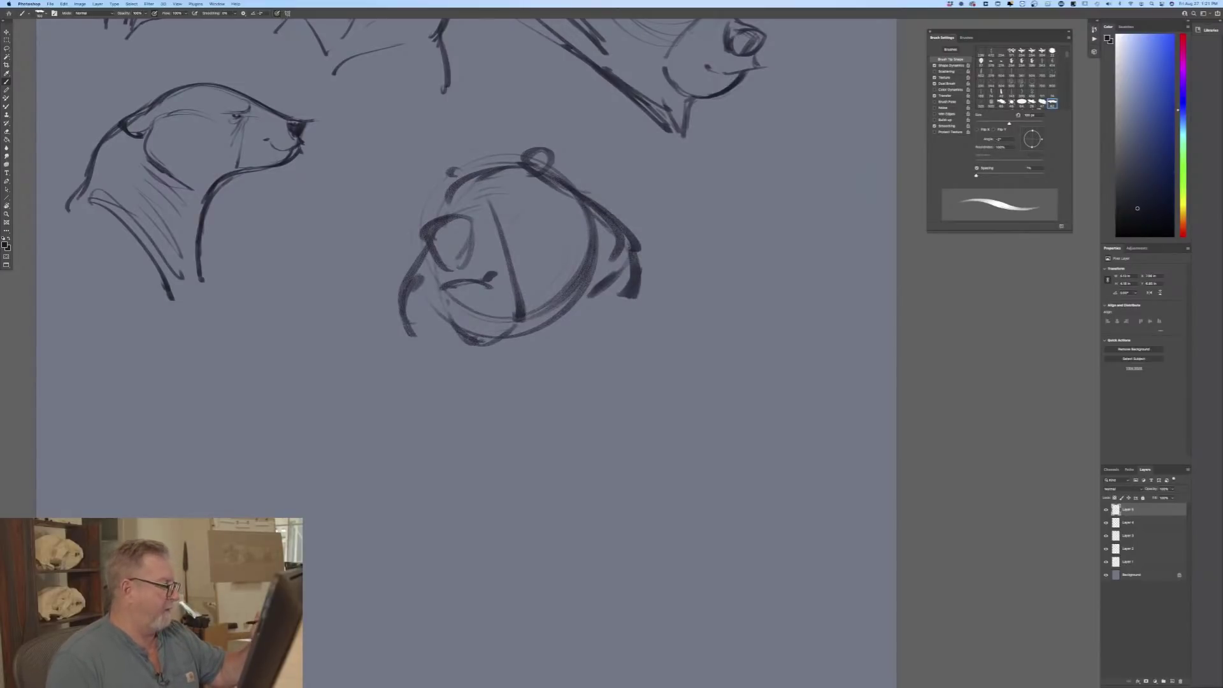
# Step: Fill the large round nose dark and mark the eyes and slanted brow strokes above the muzzle
pyautogui.moveTo(534, 206)
pyautogui.mouseDown()
pyautogui.moveTo(509, 224)
pyautogui.moveTo(518, 252)
pyautogui.moveTo(453, 263)
pyautogui.moveTo(432, 250)
pyautogui.moveTo(448, 260)
pyautogui.mouseUp()
pyautogui.moveTo(426, 235)
pyautogui.mouseDown()
pyautogui.moveTo(455, 222)
pyautogui.moveTo(427, 233)
pyautogui.moveTo(458, 231)
pyautogui.moveTo(449, 251)
pyautogui.moveTo(427, 234)
pyautogui.moveTo(437, 231)
pyautogui.mouseUp()
pyautogui.moveTo(508, 194); pyautogui.dragTo(472, 201)
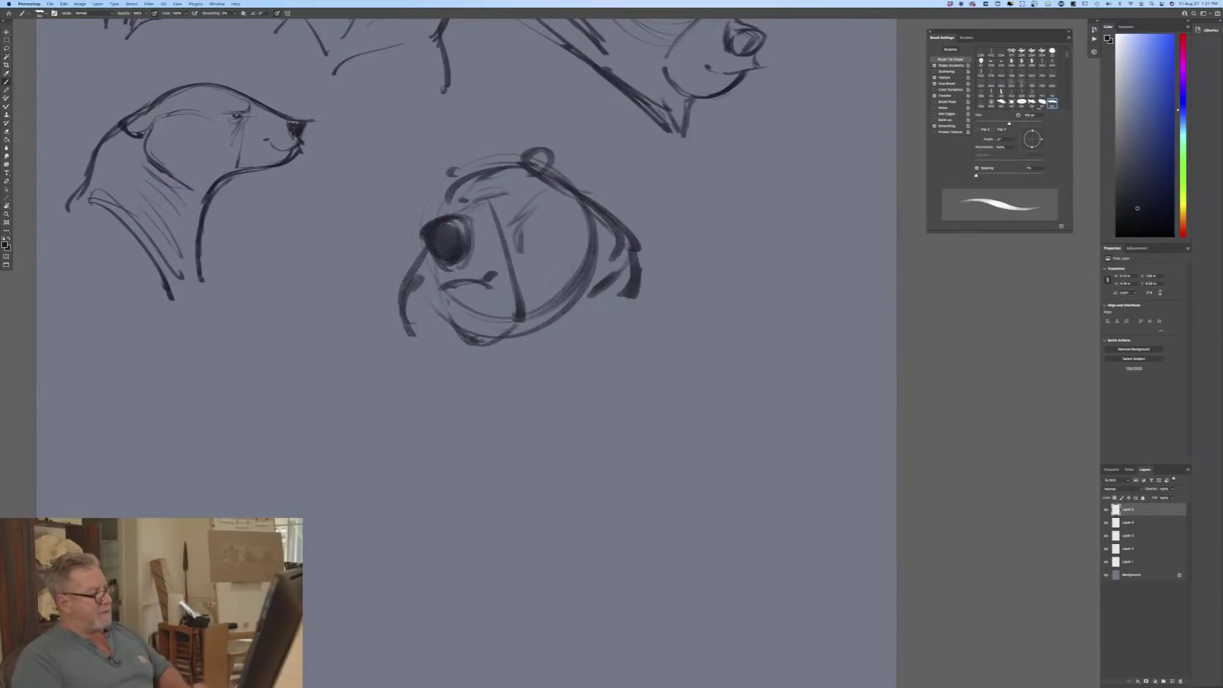
# Step: Draw a long double back curve sweeping down from the head, and darken the jaw with strokes running to the nape
pyautogui.moveTo(616, 221)
pyautogui.mouseDown()
pyautogui.moveTo(642, 253)
pyautogui.moveTo(761, 596)
pyautogui.mouseUp()
pyautogui.moveTo(720, 346); pyautogui.dragTo(788, 599)
pyautogui.moveTo(786, 544); pyautogui.dragTo(783, 592)
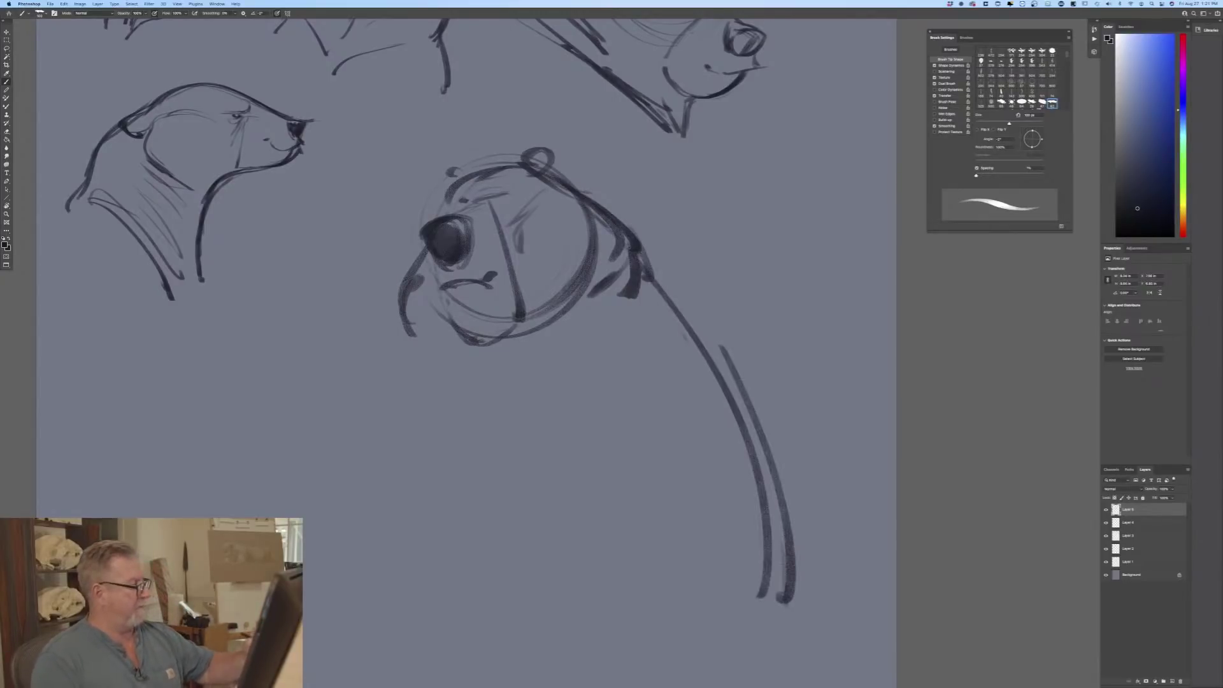
pyautogui.moveTo(629, 275); pyautogui.dragTo(500, 352)
pyautogui.moveTo(631, 270); pyautogui.dragTo(523, 341)
pyautogui.moveTo(628, 255)
pyautogui.mouseDown()
pyautogui.moveTo(668, 296)
pyautogui.moveTo(557, 328)
pyautogui.mouseUp()
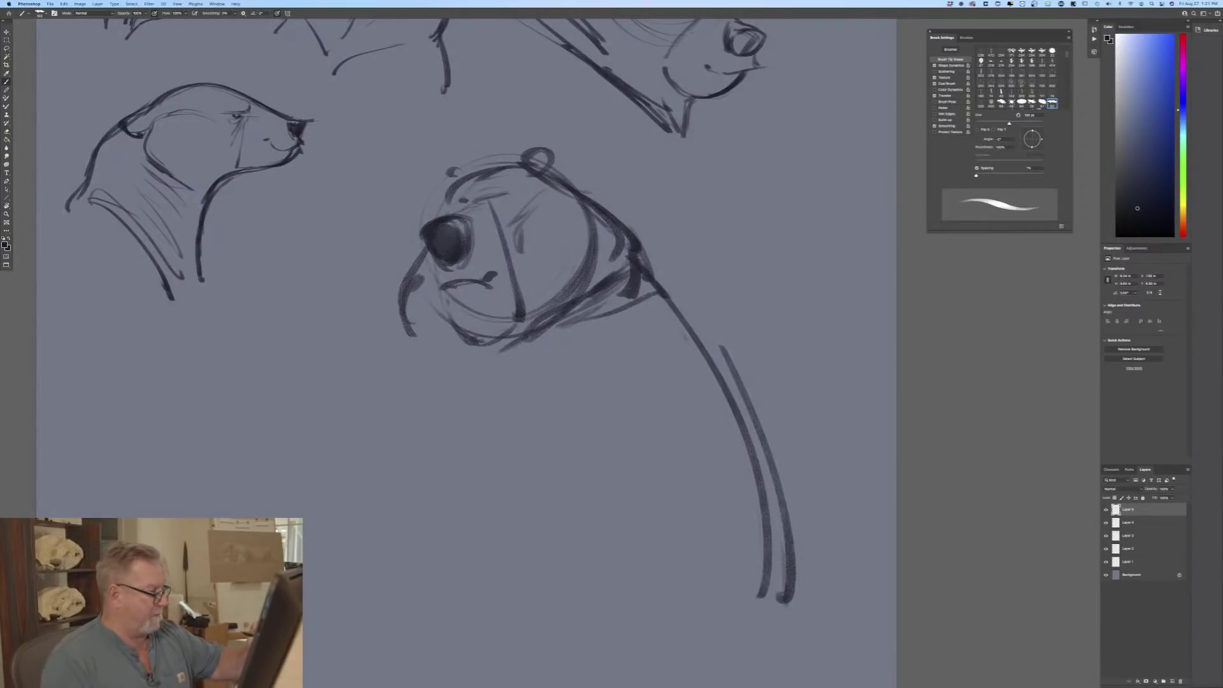
# Step: Sketch the arched shoulder and upper-arm folds below the chin, and add a sweeping curve for the lower body
pyautogui.moveTo(465, 379)
pyautogui.mouseDown()
pyautogui.moveTo(559, 328)
pyautogui.moveTo(631, 369)
pyautogui.moveTo(484, 428)
pyautogui.mouseUp()
pyautogui.moveTo(507, 369); pyautogui.dragTo(661, 398)
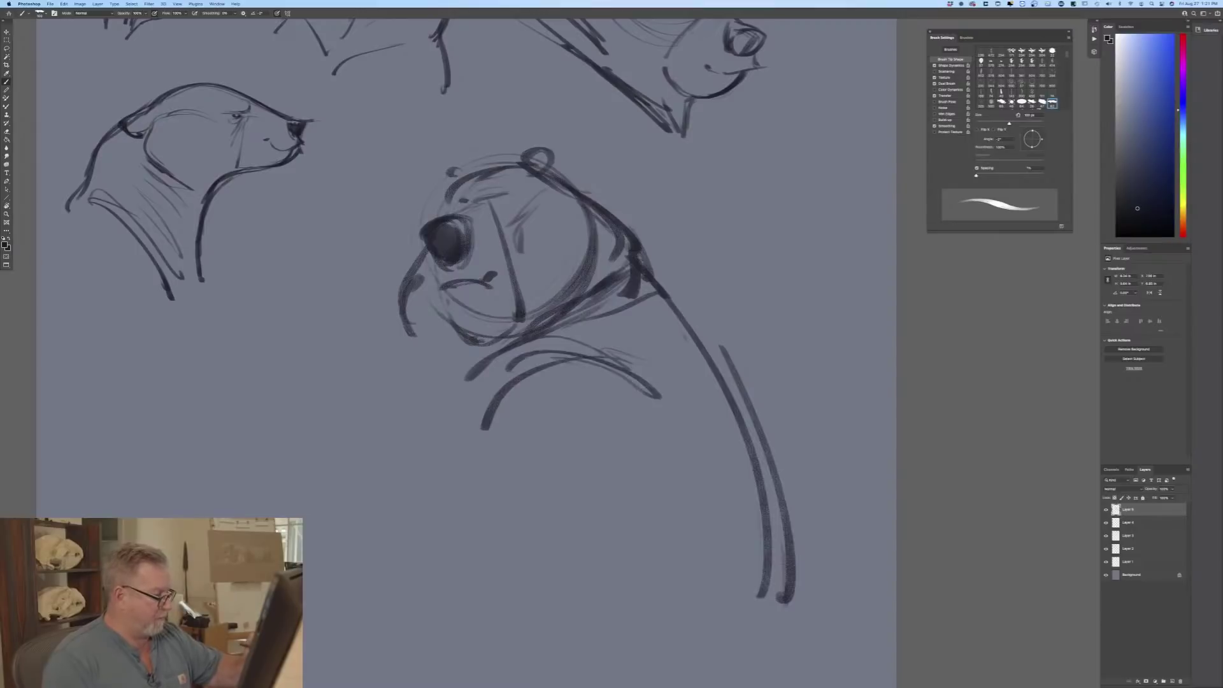
pyautogui.moveTo(572, 357); pyautogui.dragTo(489, 411)
pyautogui.moveTo(485, 365); pyautogui.dragTo(479, 444)
pyautogui.moveTo(476, 442)
pyautogui.mouseDown()
pyautogui.moveTo(457, 487)
pyautogui.moveTo(537, 424)
pyautogui.moveTo(629, 431)
pyautogui.moveTo(597, 480)
pyautogui.mouseUp()
pyautogui.moveTo(504, 454)
pyautogui.mouseDown()
pyautogui.moveTo(542, 475)
pyautogui.moveTo(451, 476)
pyautogui.mouseUp()
pyautogui.moveTo(686, 497); pyautogui.dragTo(554, 626)
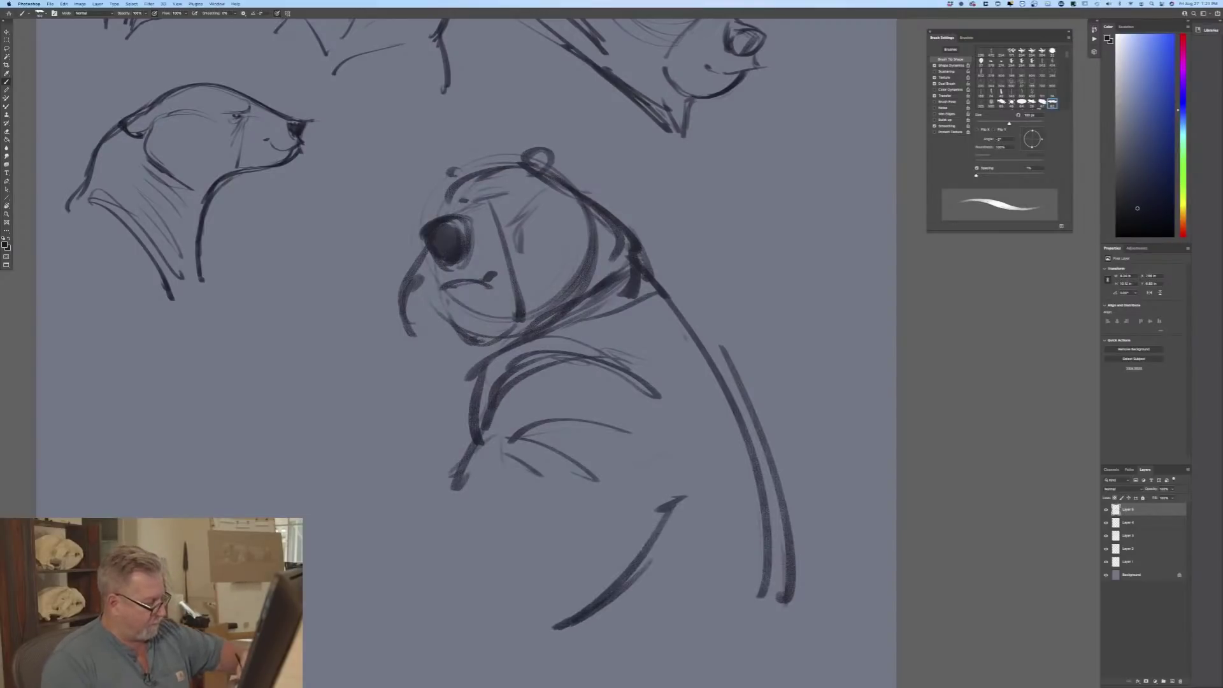
# Step: Add fur accents along the cheek and chest, and draw the forearms reaching forward with rounded paws
pyautogui.moveTo(414, 309)
pyautogui.mouseDown()
pyautogui.moveTo(449, 352)
pyautogui.moveTo(457, 416)
pyautogui.mouseUp()
pyautogui.moveTo(470, 460); pyautogui.dragTo(422, 537)
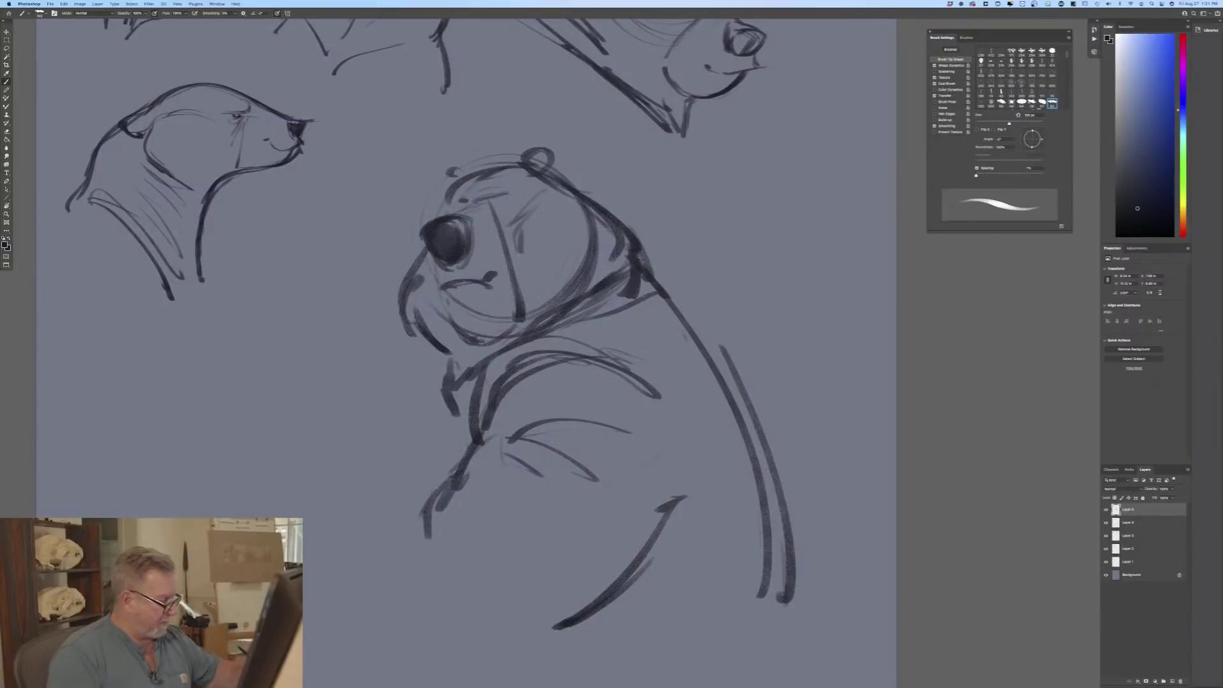
pyautogui.moveTo(425, 490)
pyautogui.mouseDown()
pyautogui.moveTo(399, 540)
pyautogui.moveTo(367, 500)
pyautogui.moveTo(361, 569)
pyautogui.mouseUp()
pyautogui.moveTo(382, 500)
pyautogui.mouseDown()
pyautogui.moveTo(365, 578)
pyautogui.moveTo(474, 639)
pyautogui.mouseUp()
pyautogui.moveTo(385, 544); pyautogui.dragTo(375, 563)
pyautogui.moveTo(386, 491)
pyautogui.mouseDown()
pyautogui.moveTo(356, 498)
pyautogui.moveTo(320, 534)
pyautogui.mouseUp()
pyautogui.moveTo(439, 419)
pyautogui.mouseDown()
pyautogui.moveTo(425, 465)
pyautogui.moveTo(369, 458)
pyautogui.moveTo(320, 488)
pyautogui.mouseUp()
pyautogui.moveTo(330, 475); pyautogui.dragTo(319, 548)
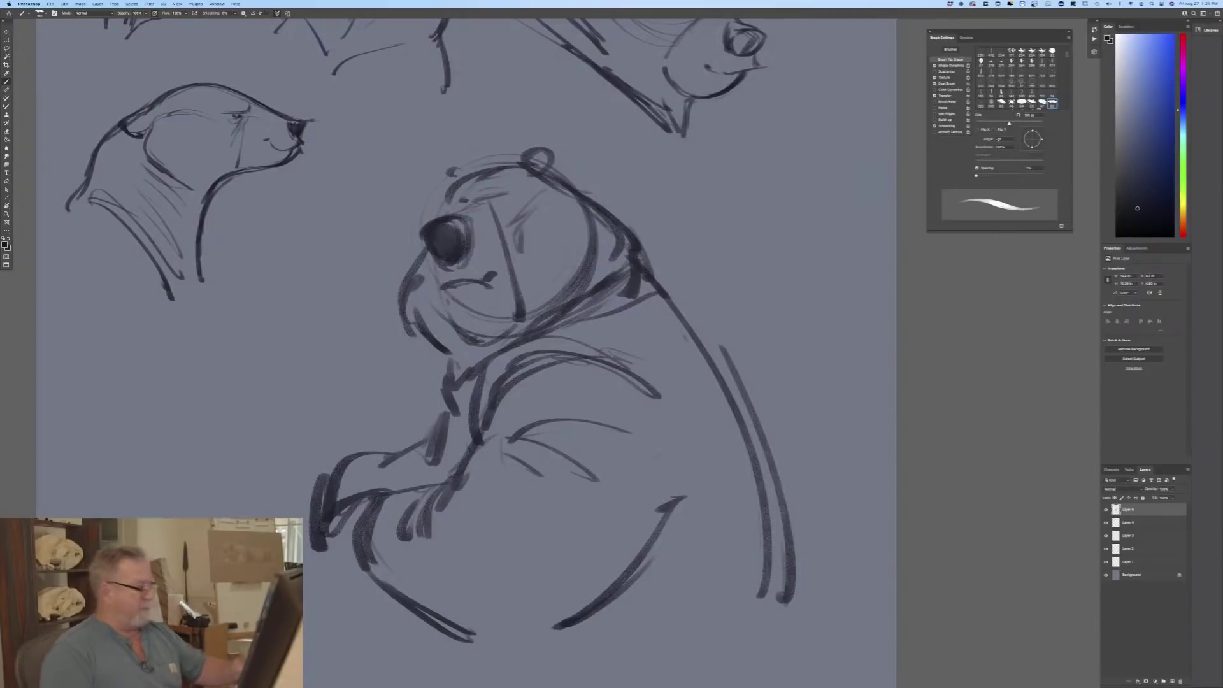
# Step: Darken the seated bear's long back curve with heavy strokes and extend it further down toward the rump
pyautogui.moveTo(637, 264); pyautogui.dragTo(790, 573)
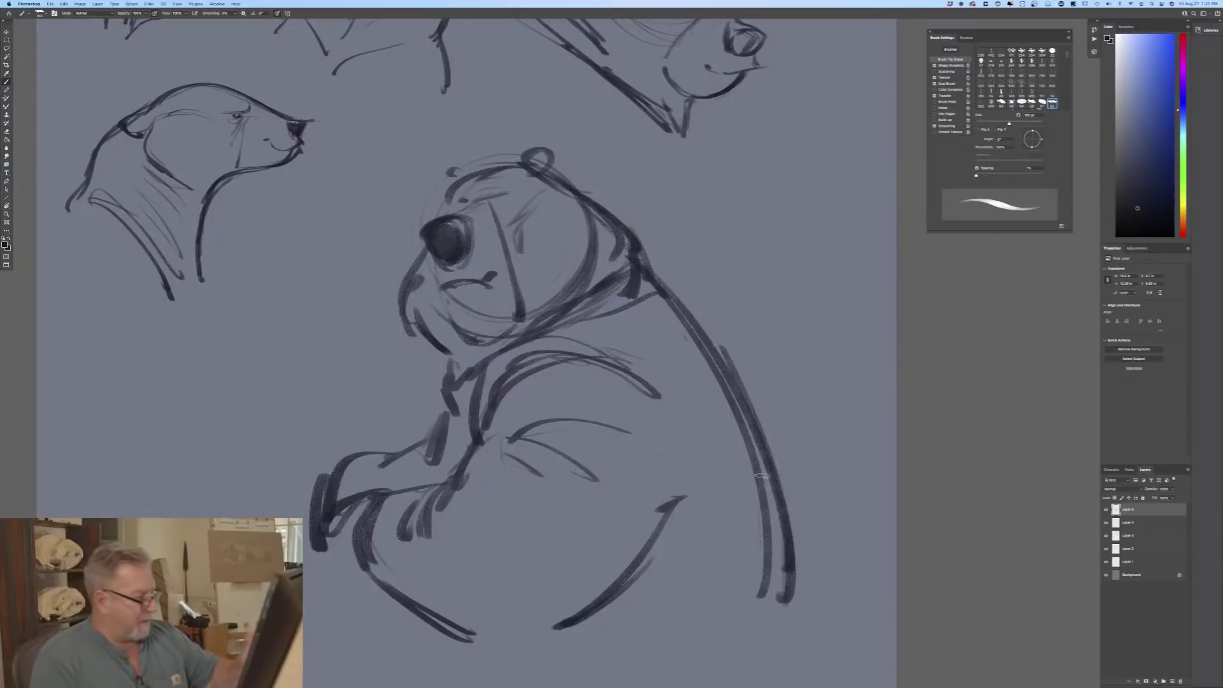
pyautogui.moveTo(662, 287); pyautogui.dragTo(793, 653)
pyautogui.moveTo(776, 506); pyautogui.dragTo(793, 584)
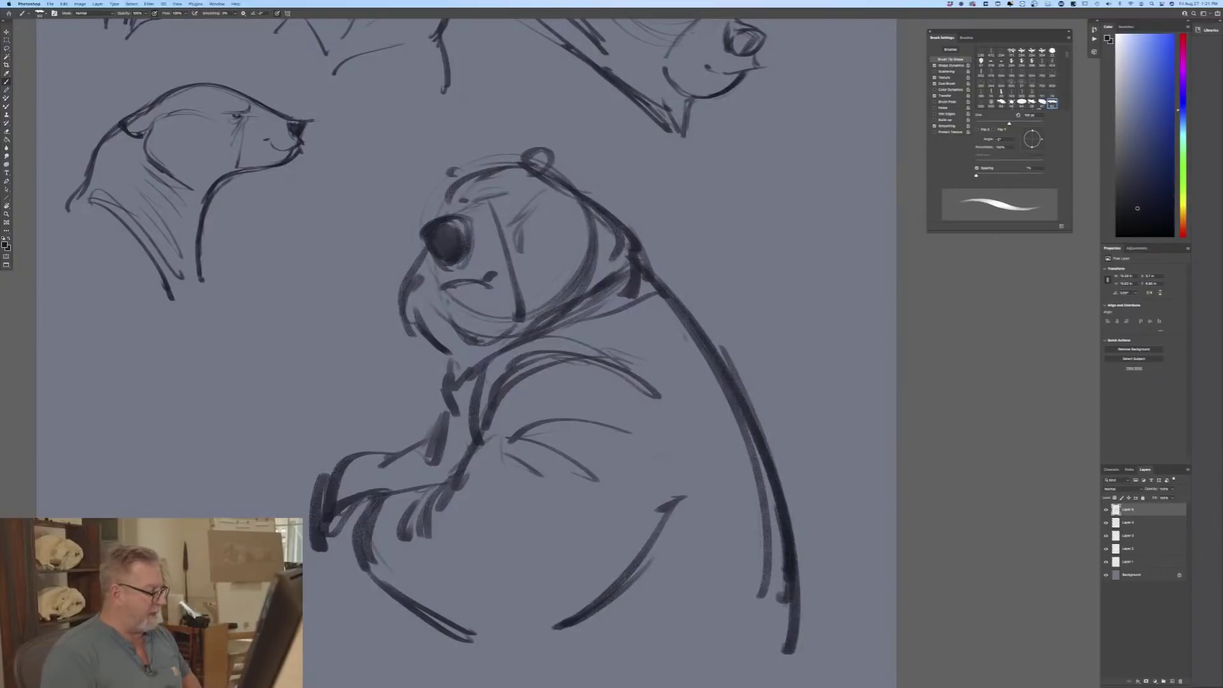
# Step: Add a knee stroke below the paws, extend the upper-arm arch, and reinforce the outer back and far forearm lines
pyautogui.moveTo(360, 572); pyautogui.dragTo(325, 621)
pyautogui.moveTo(497, 381)
pyautogui.mouseDown()
pyautogui.moveTo(654, 400)
pyautogui.moveTo(684, 425)
pyautogui.mouseUp()
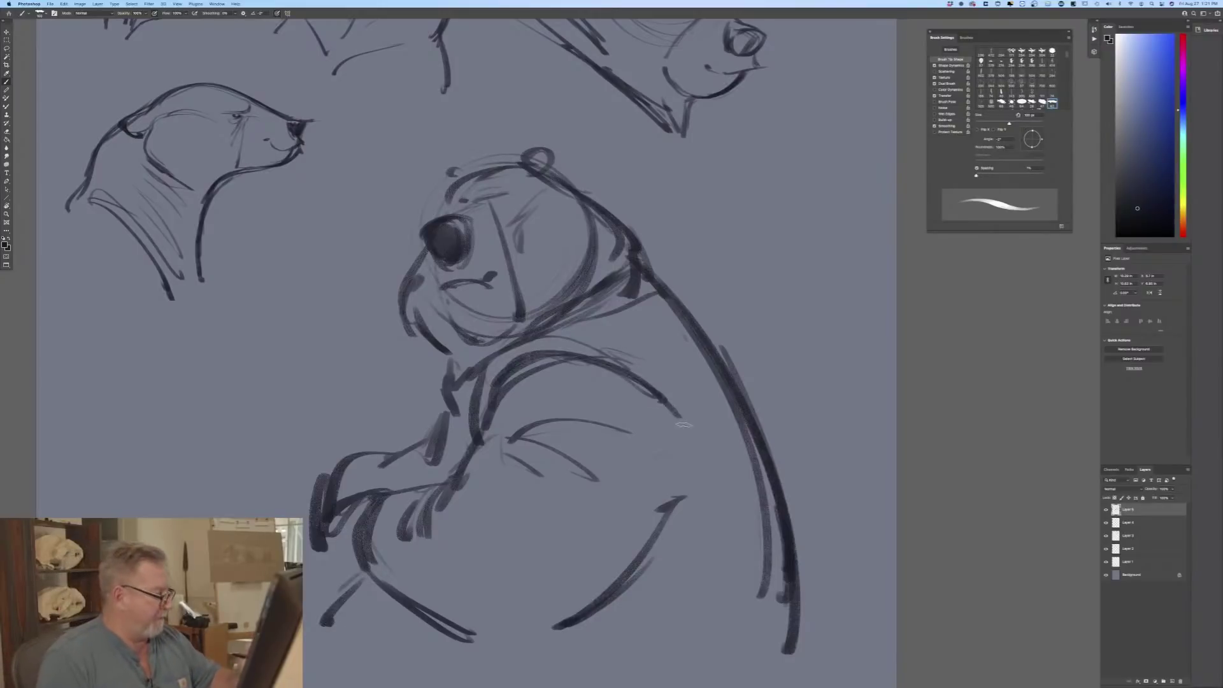
pyautogui.moveTo(612, 369); pyautogui.dragTo(685, 425)
pyautogui.moveTo(640, 273); pyautogui.dragTo(787, 589)
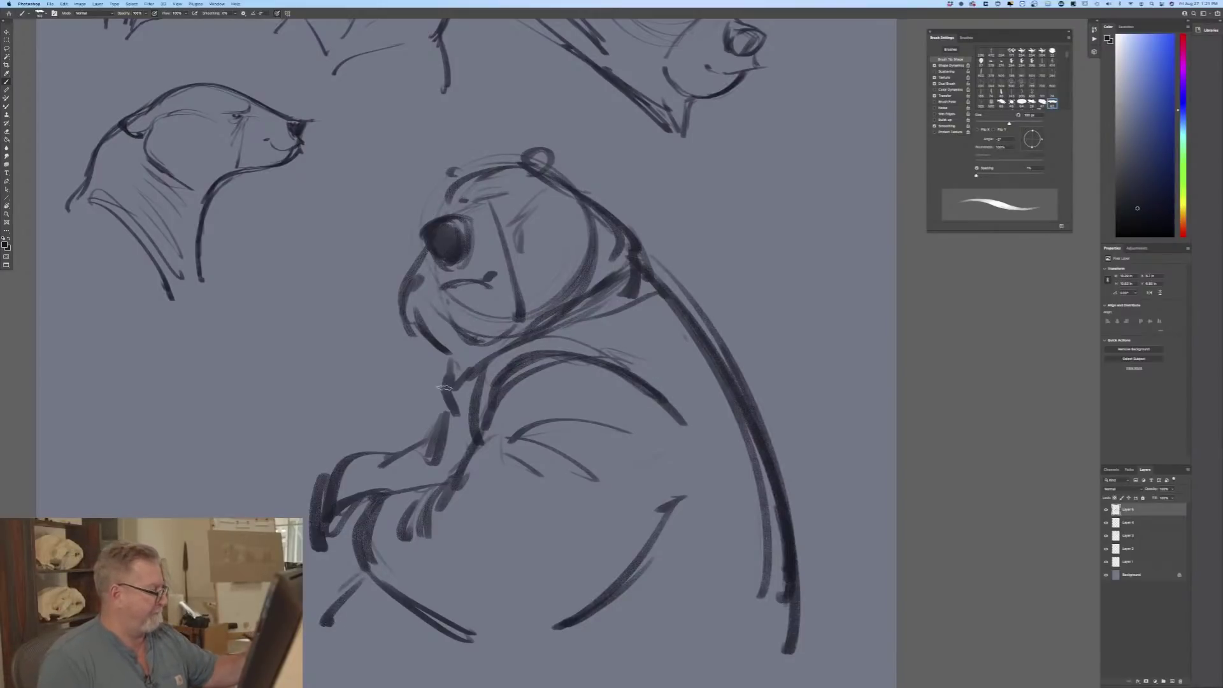
pyautogui.moveTo(444, 387)
pyautogui.mouseDown()
pyautogui.moveTo(449, 411)
pyautogui.moveTo(410, 461)
pyautogui.moveTo(380, 467)
pyautogui.mouseUp()
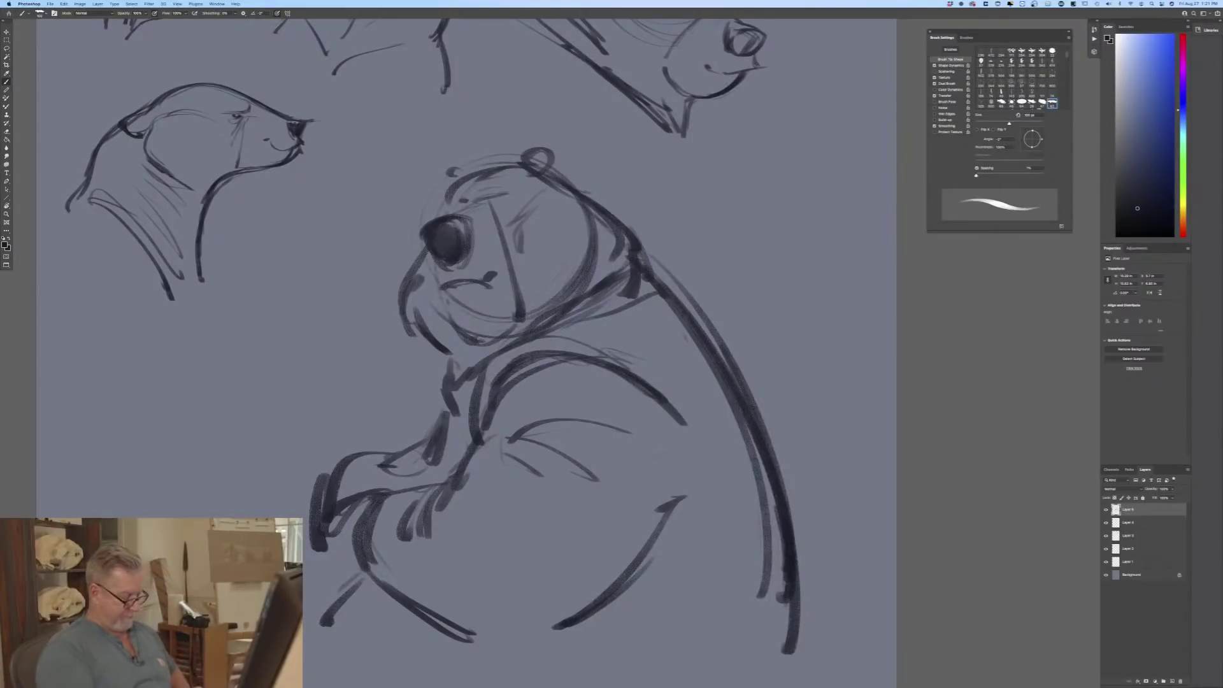
# Step: Thicken the knee stroke and sketch the lower body with a sweeping base curve and small looping strokes at the hip
pyautogui.press('super+minus')
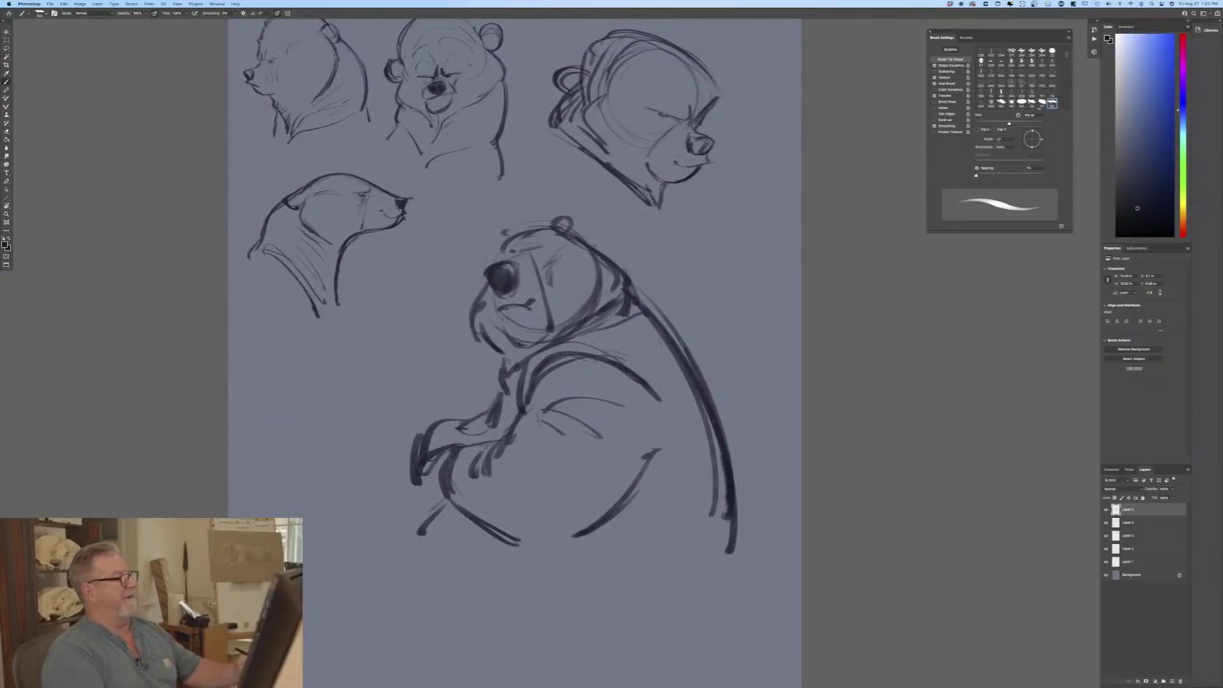
pyautogui.moveTo(289, 544); pyautogui.dragTo(310, 596)
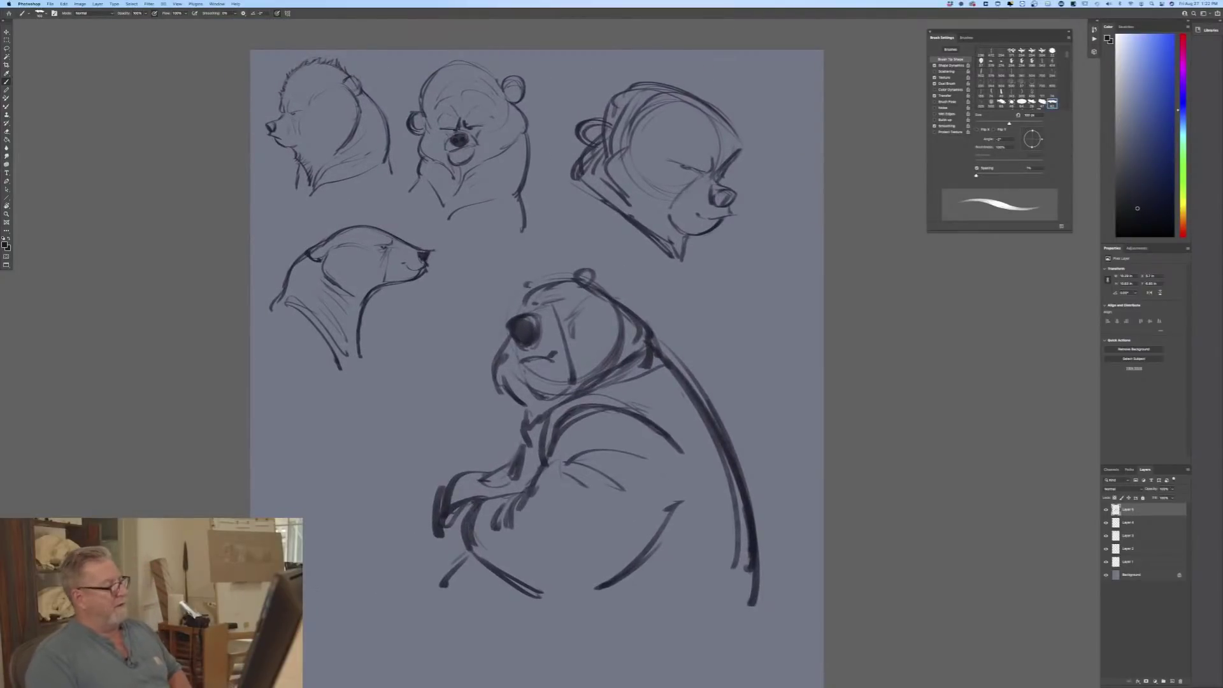
pyautogui.moveTo(465, 556); pyautogui.dragTo(440, 600)
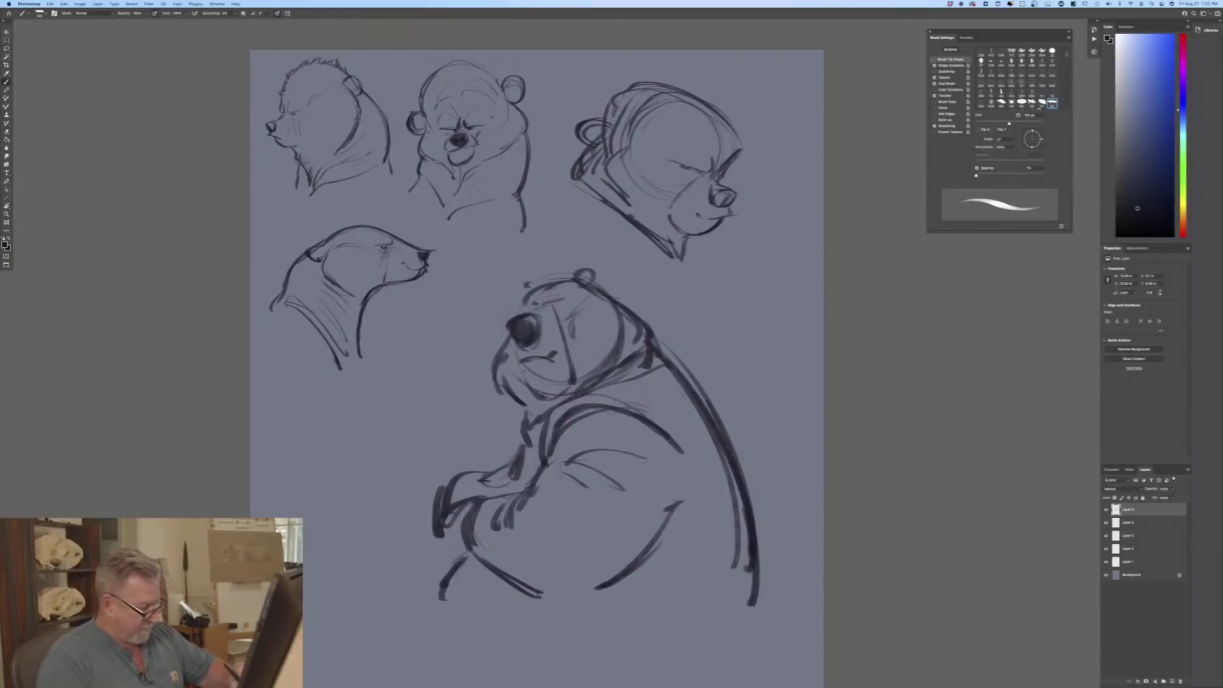
pyautogui.moveTo(757, 560)
pyautogui.mouseDown()
pyautogui.moveTo(742, 656)
pyautogui.moveTo(589, 642)
pyautogui.moveTo(650, 653)
pyautogui.mouseUp()
pyautogui.moveTo(644, 581)
pyautogui.mouseDown()
pyautogui.moveTo(602, 623)
pyautogui.moveTo(611, 593)
pyautogui.moveTo(667, 602)
pyautogui.moveTo(681, 562)
pyautogui.mouseUp()
pyautogui.moveTo(675, 563); pyautogui.dragTo(634, 572)
pyautogui.moveTo(585, 605)
pyautogui.mouseDown()
pyautogui.moveTo(519, 610)
pyautogui.moveTo(528, 622)
pyautogui.mouseUp()
# Step: Reduce the brush size and draw the bear's small eyes with curved brow lines above the muzzle
pyautogui.press('super+plus')
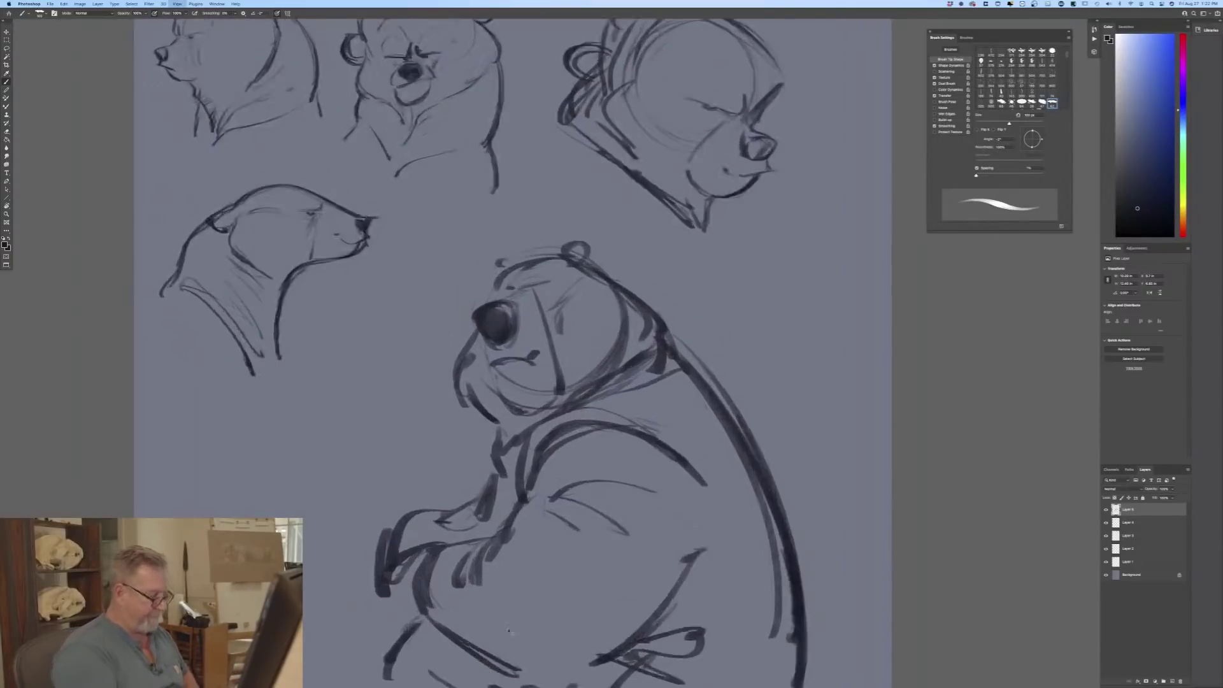
pyautogui.press('[')
pyautogui.press('[')
pyautogui.press('[')
pyautogui.press('[')
pyautogui.press('[')
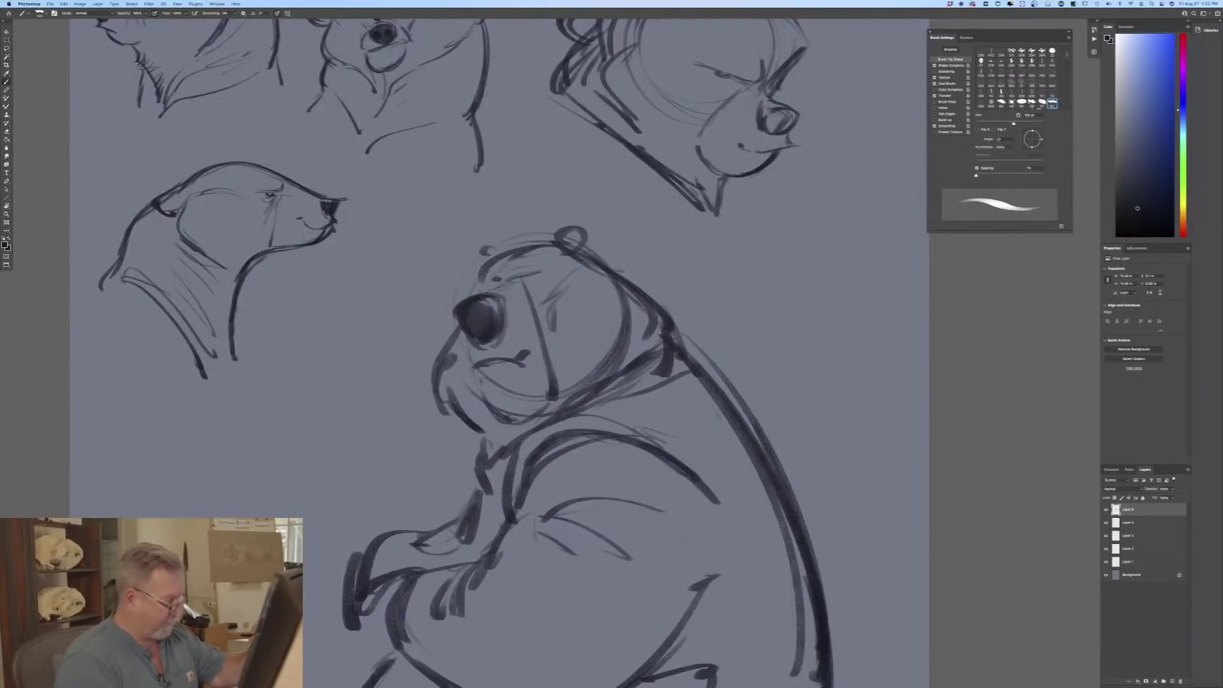
pyautogui.moveTo(525, 277); pyautogui.dragTo(532, 284)
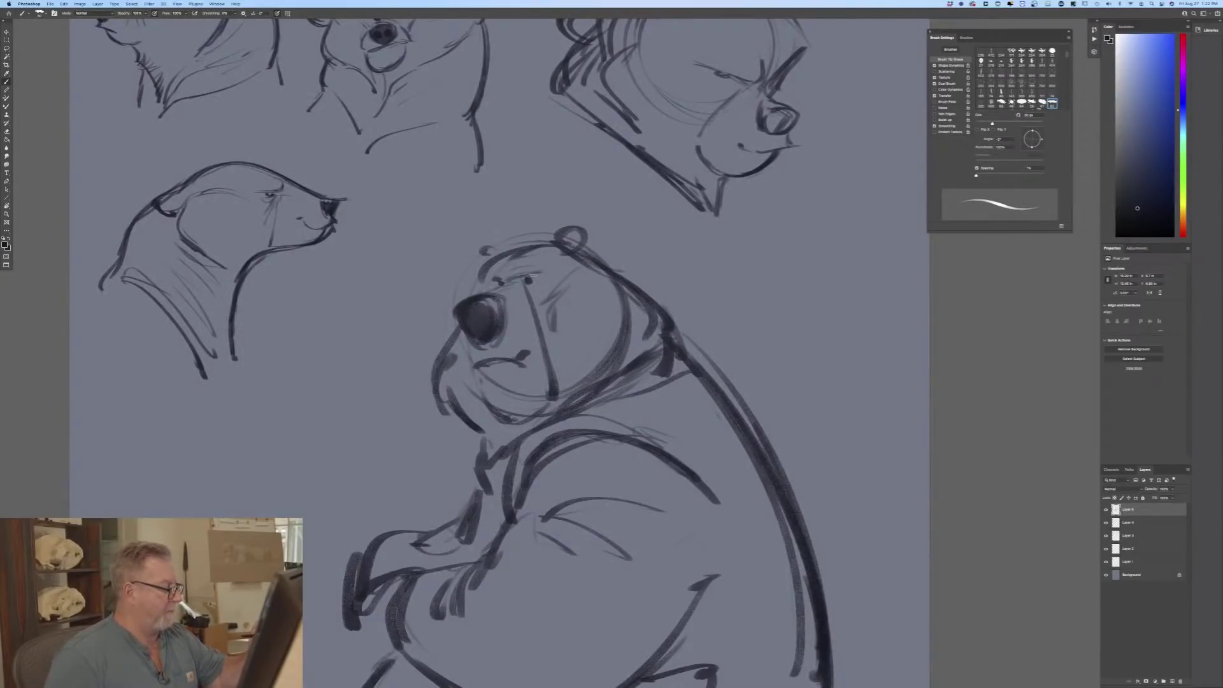
pyautogui.moveTo(519, 275)
pyautogui.mouseDown()
pyautogui.moveTo(536, 274)
pyautogui.moveTo(515, 261)
pyautogui.moveTo(546, 254)
pyautogui.moveTo(504, 261)
pyautogui.mouseUp()
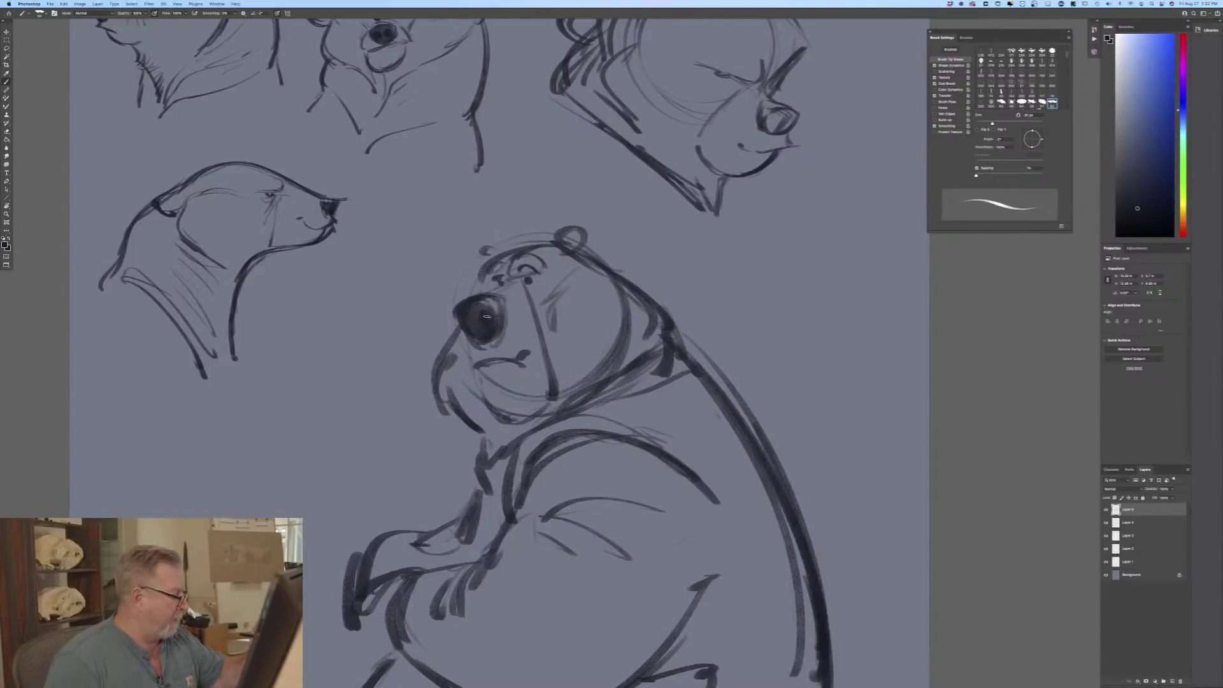
# Step: Deepen the nostrils, refine the muzzle bridge, and redraw the mouth line higher with a defined chin below it
pyautogui.moveTo(469, 320); pyautogui.dragTo(469, 318)
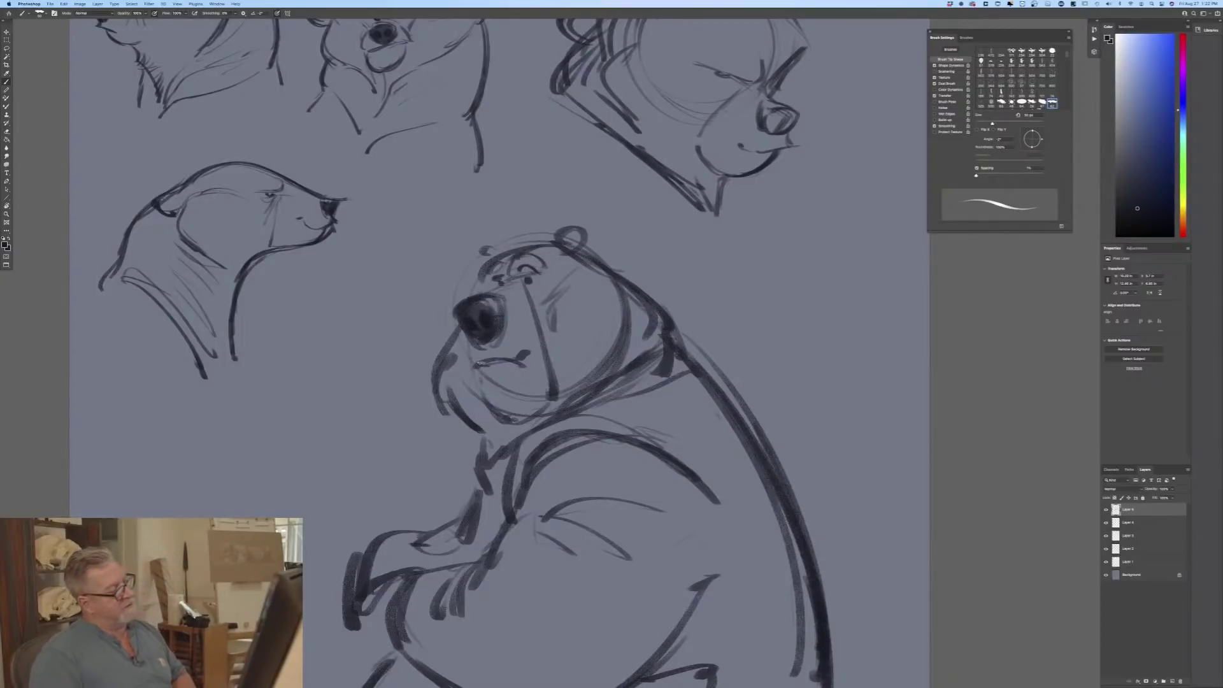
pyautogui.moveTo(521, 308); pyautogui.dragTo(528, 339)
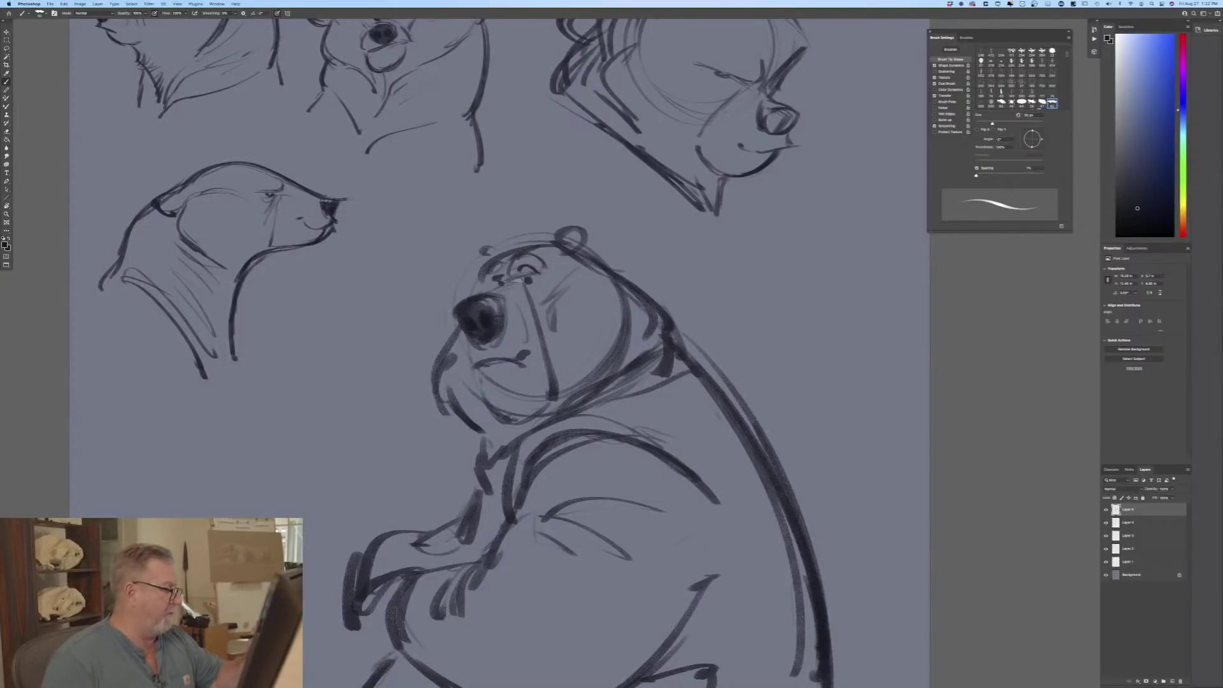
pyautogui.moveTo(506, 279); pyautogui.dragTo(520, 294)
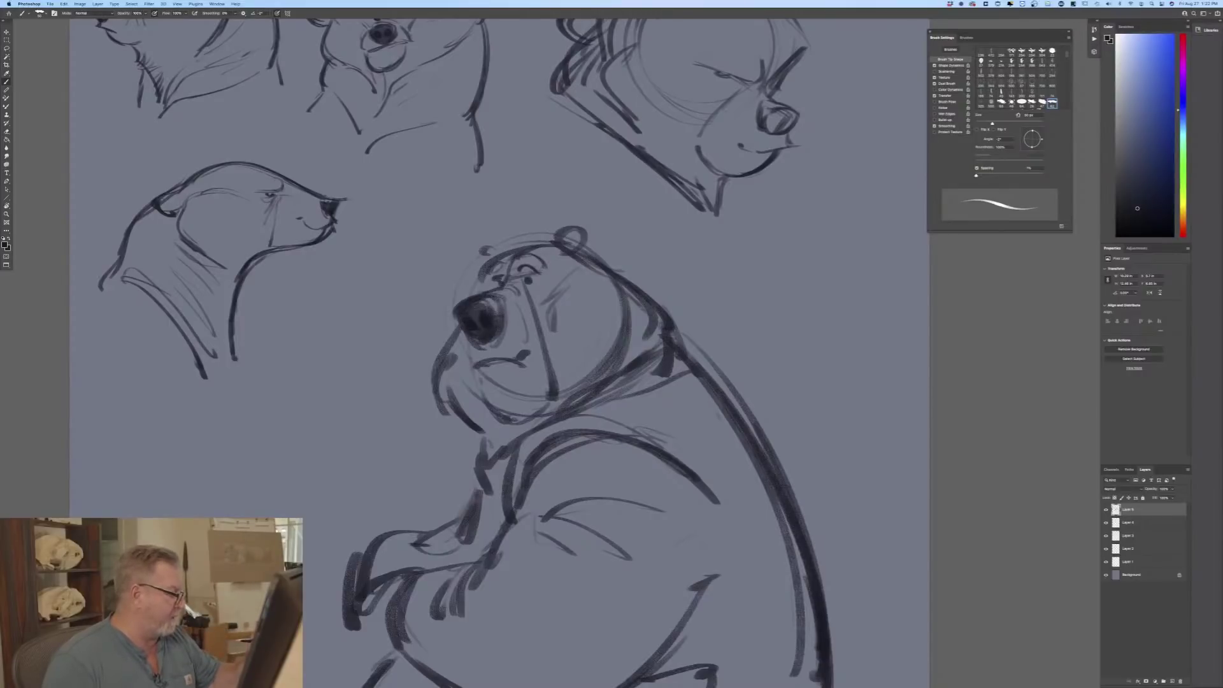
pyautogui.moveTo(471, 329)
pyautogui.mouseDown()
pyautogui.moveTo(460, 371)
pyautogui.moveTo(477, 386)
pyautogui.moveTo(476, 374)
pyautogui.moveTo(504, 423)
pyautogui.moveTo(530, 426)
pyautogui.moveTo(557, 403)
pyautogui.mouseUp()
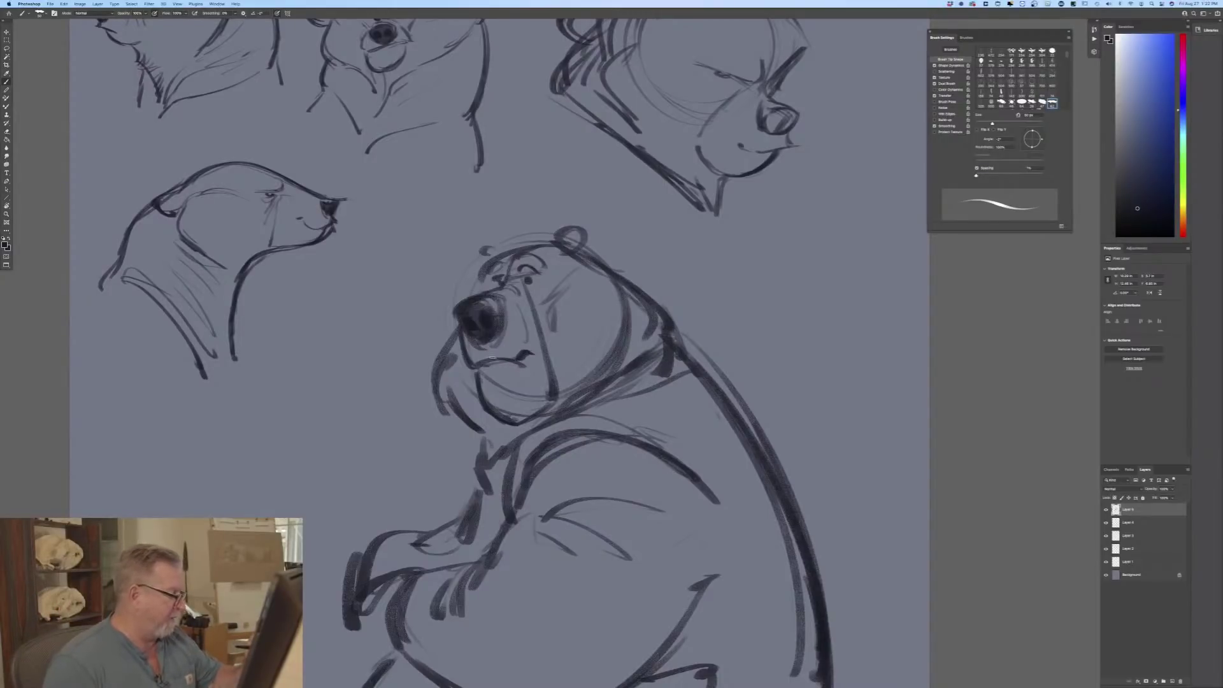
pyautogui.moveTo(504, 360); pyautogui.dragTo(476, 368)
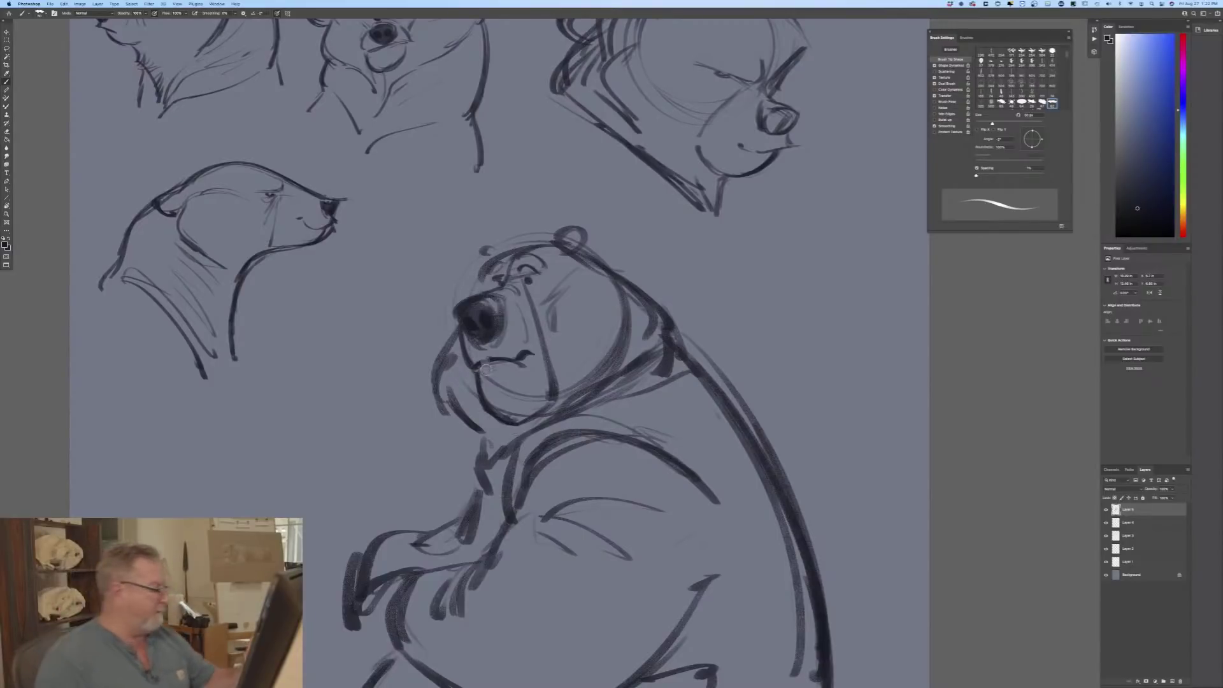
pyautogui.moveTo(472, 369)
pyautogui.mouseDown()
pyautogui.moveTo(525, 362)
pyautogui.moveTo(486, 376)
pyautogui.mouseUp()
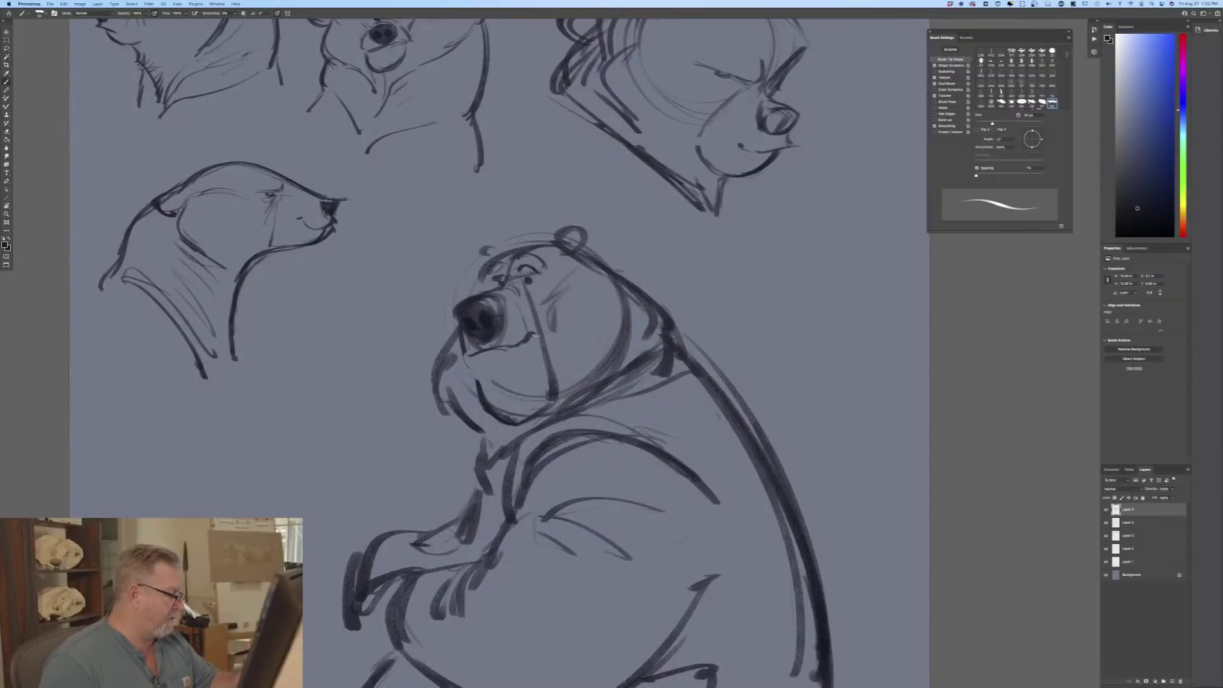
pyautogui.moveTo(517, 346)
pyautogui.mouseDown()
pyautogui.moveTo(467, 358)
pyautogui.moveTo(494, 414)
pyautogui.moveTo(524, 419)
pyautogui.moveTo(493, 379)
pyautogui.moveTo(479, 387)
pyautogui.moveTo(529, 422)
pyautogui.moveTo(545, 398)
pyautogui.moveTo(512, 415)
pyautogui.moveTo(492, 398)
pyautogui.moveTo(526, 406)
pyautogui.mouseUp()
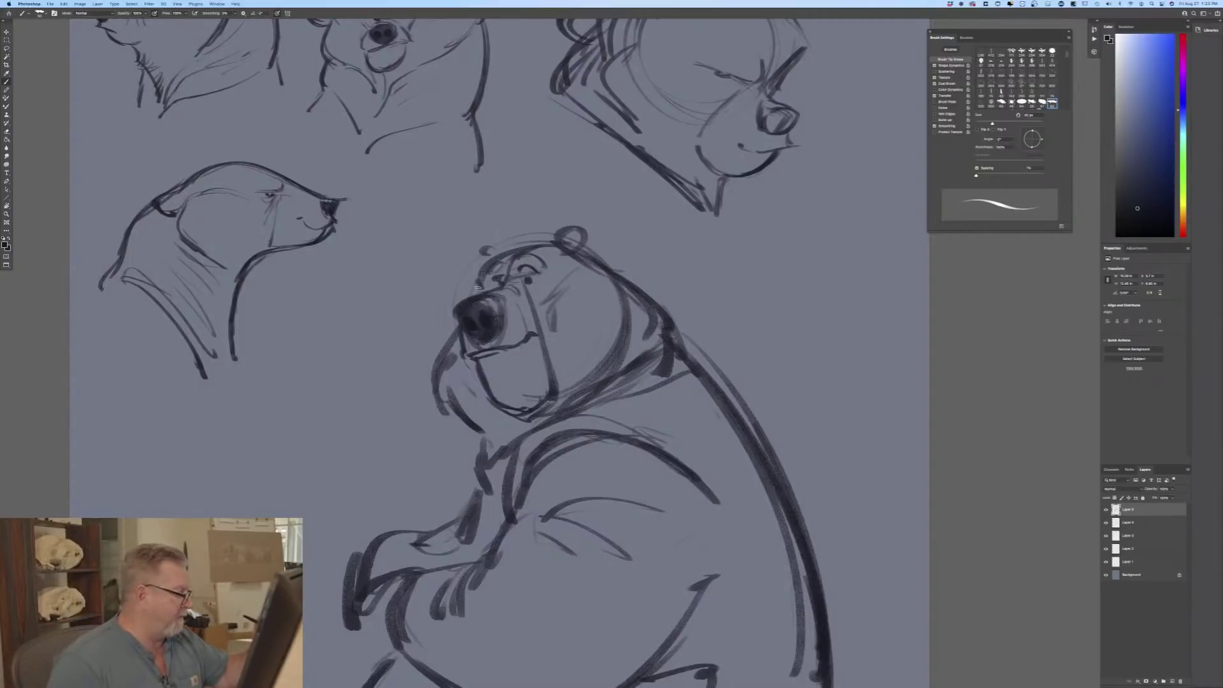
# Step: Darken the contour of the far cheek in front of the mouth and hatch light shading across the chin
pyautogui.moveTo(457, 324); pyautogui.dragTo(441, 395)
pyautogui.moveTo(478, 357); pyautogui.dragTo(449, 426)
pyautogui.moveTo(470, 379); pyautogui.dragTo(452, 416)
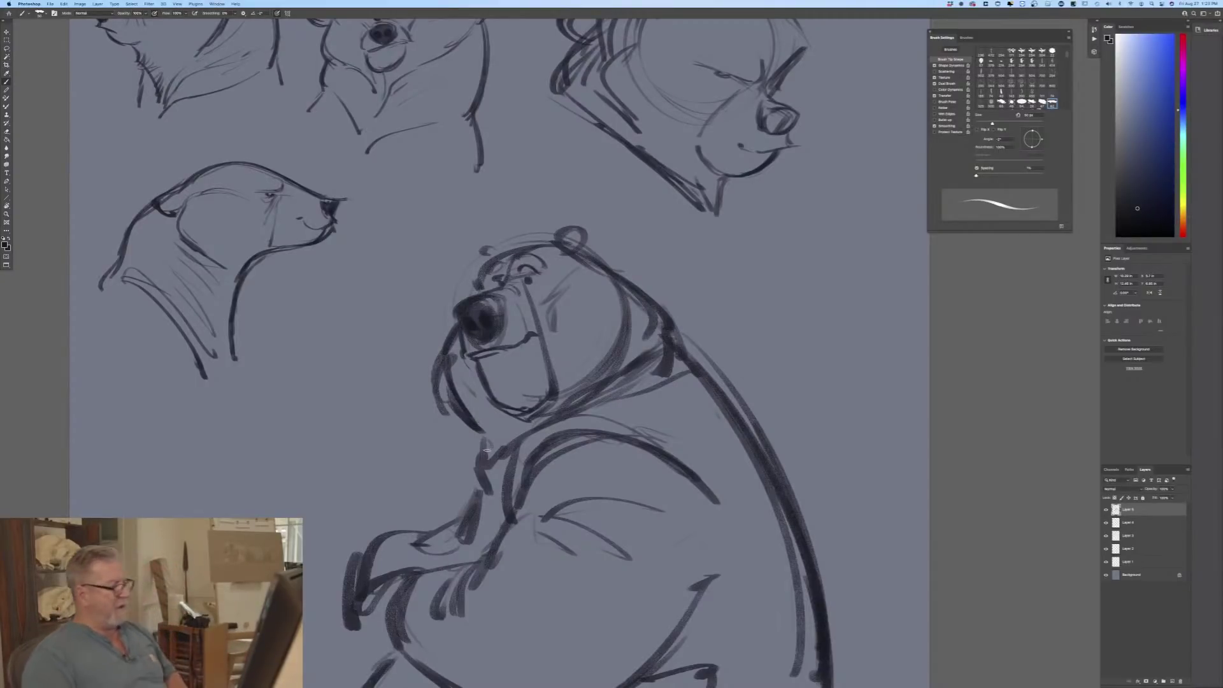
pyautogui.moveTo(498, 374); pyautogui.dragTo(528, 410)
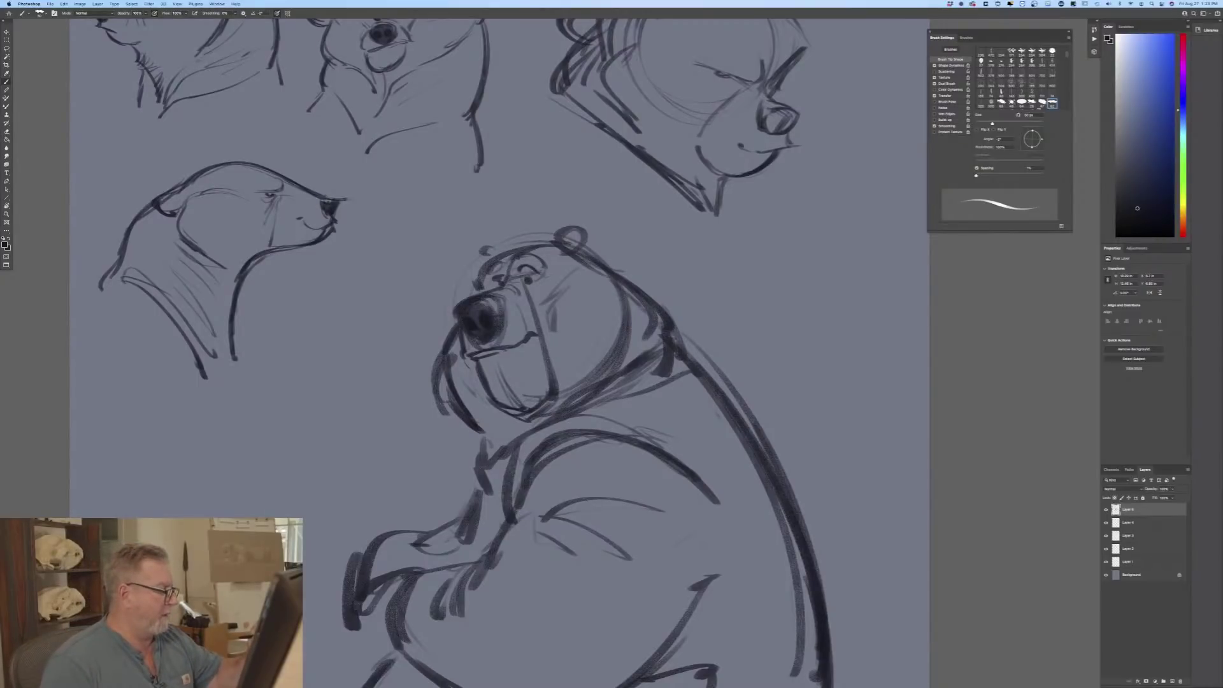
# Step: Reinforce the nape, cheek and front jaw lines down to the chest, and outline both small ears
pyautogui.moveTo(669, 275)
pyautogui.mouseDown()
pyautogui.moveTo(618, 317)
pyautogui.moveTo(647, 352)
pyautogui.mouseUp()
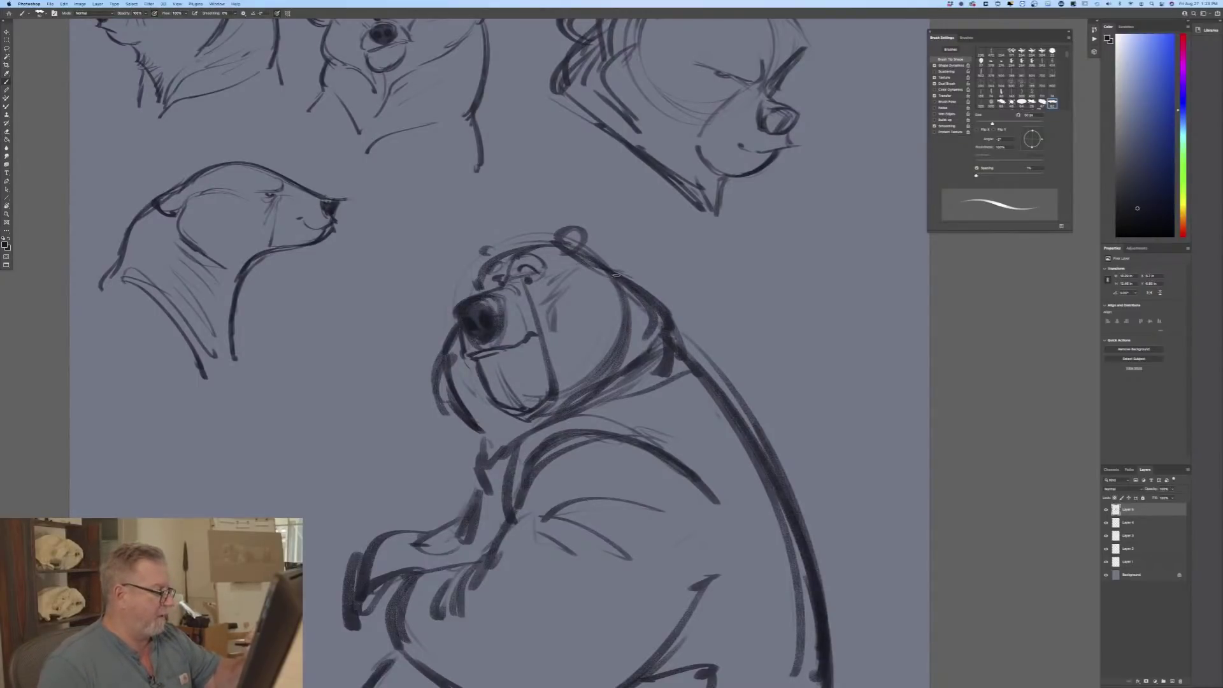
pyautogui.moveTo(577, 265); pyautogui.dragTo(543, 304)
pyautogui.moveTo(454, 321)
pyautogui.mouseDown()
pyautogui.moveTo(440, 345)
pyautogui.moveTo(494, 440)
pyautogui.moveTo(487, 465)
pyautogui.mouseUp()
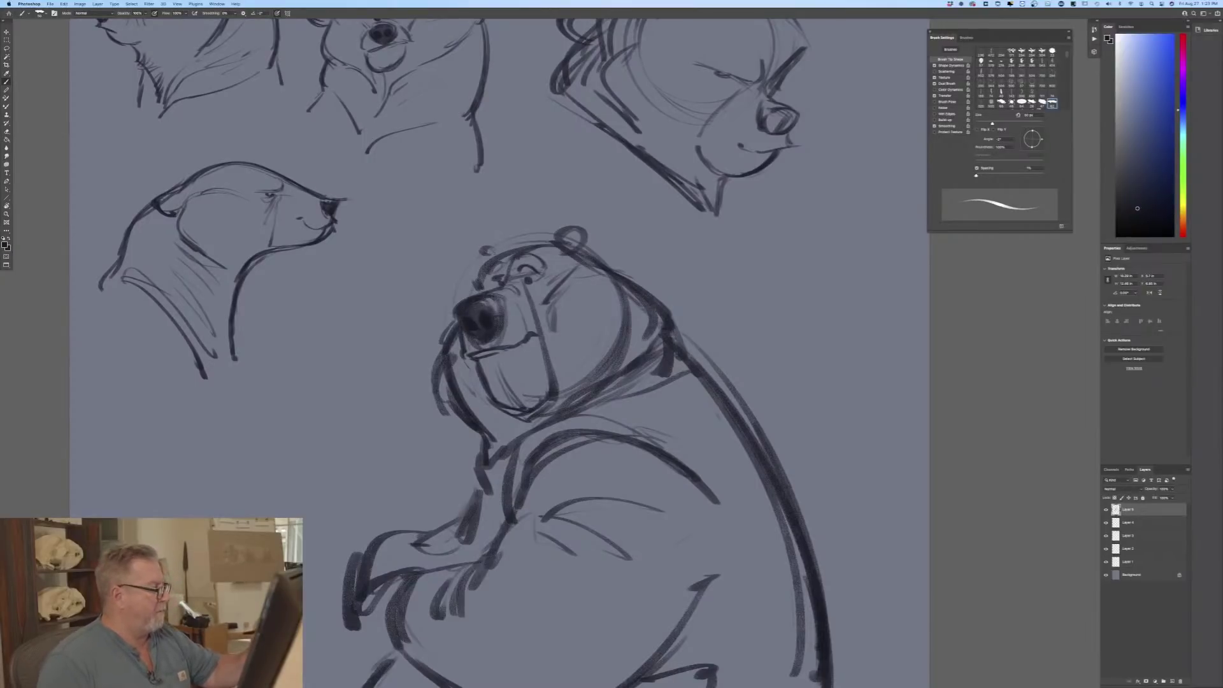
pyautogui.moveTo(493, 249); pyautogui.dragTo(475, 272)
pyautogui.moveTo(557, 242)
pyautogui.mouseDown()
pyautogui.moveTo(585, 244)
pyautogui.moveTo(569, 255)
pyautogui.moveTo(577, 262)
pyautogui.mouseUp()
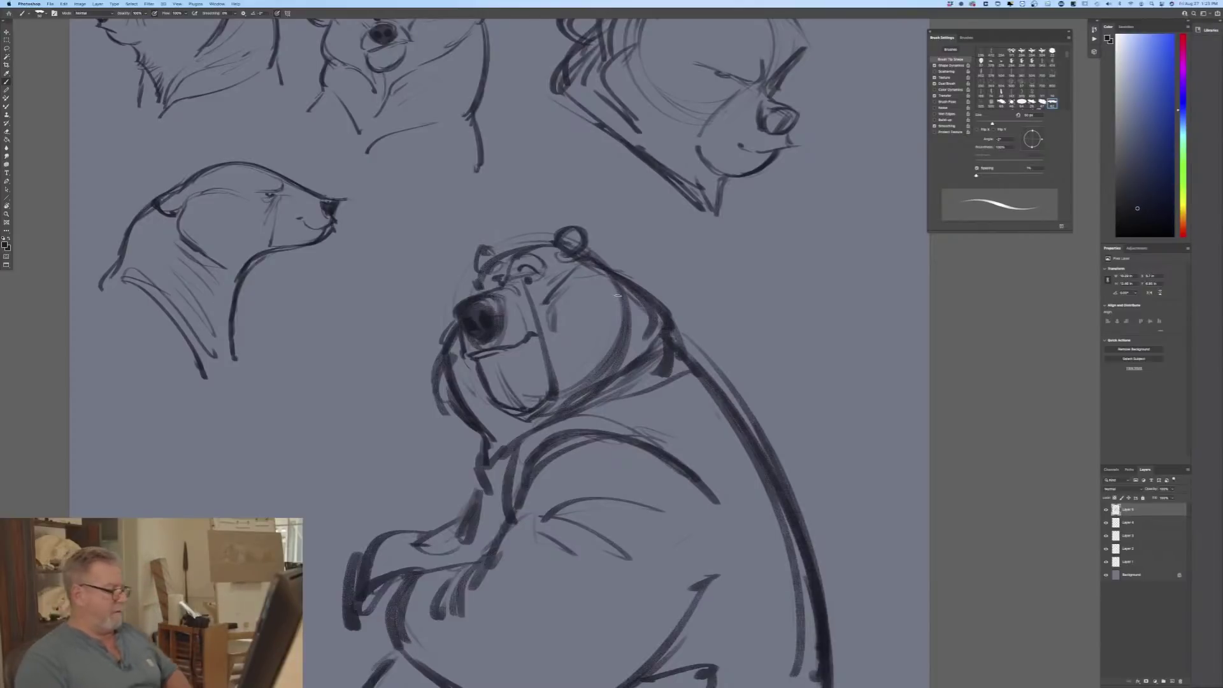
# Step: Draw the neck fold running from the nape to the chest, and add accents to the shoulder arch and back
pyautogui.moveTo(700, 354)
pyautogui.mouseDown()
pyautogui.moveTo(605, 417)
pyautogui.moveTo(542, 411)
pyautogui.moveTo(519, 442)
pyautogui.mouseUp()
pyautogui.moveTo(524, 460); pyautogui.dragTo(504, 467)
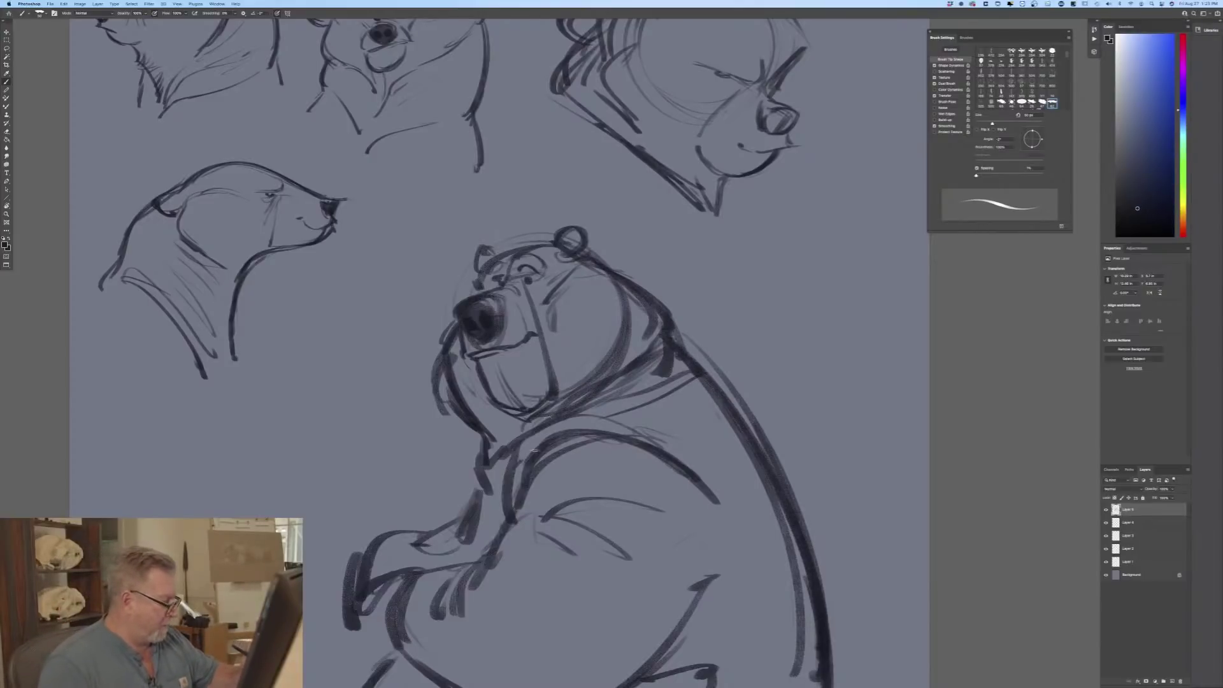
pyautogui.moveTo(690, 467); pyautogui.dragTo(521, 449)
pyautogui.moveTo(532, 454)
pyautogui.mouseDown()
pyautogui.moveTo(515, 477)
pyautogui.moveTo(660, 451)
pyautogui.mouseUp()
pyautogui.moveTo(809, 501); pyautogui.dragTo(779, 601)
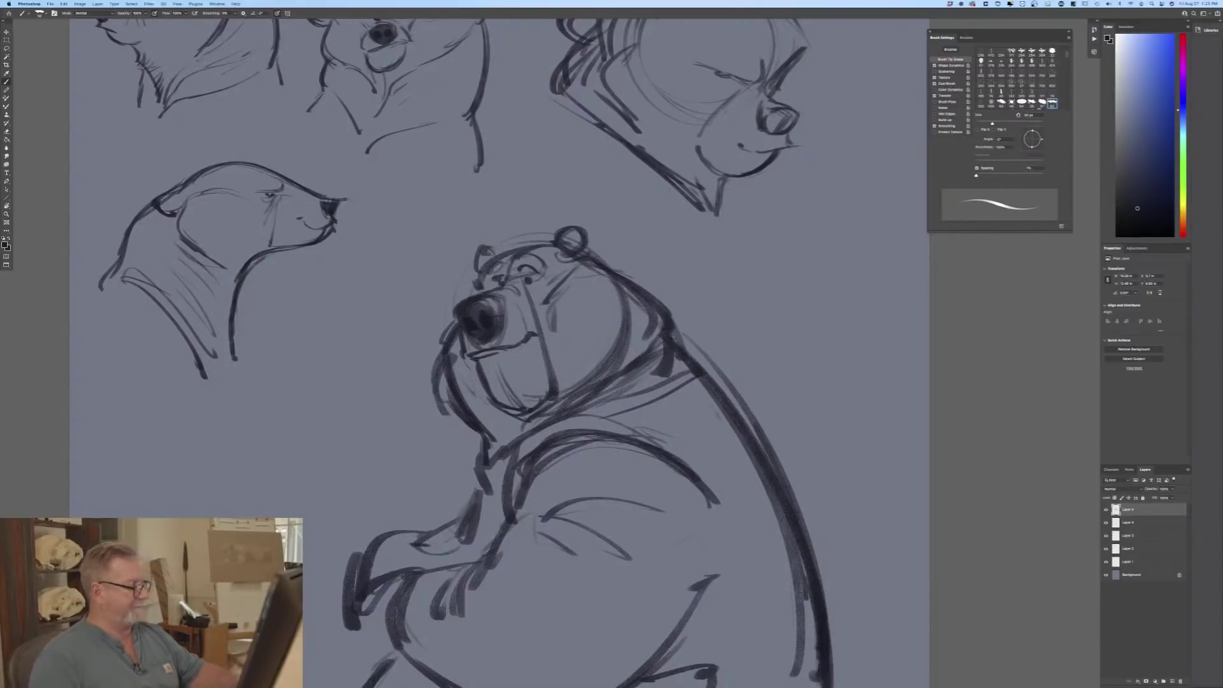
# Step: Sketch the front leg descending below the knee, add a stroke under the body, and refine the paw and forearm
pyautogui.press('super+minus')
pyautogui.press('super+minus')
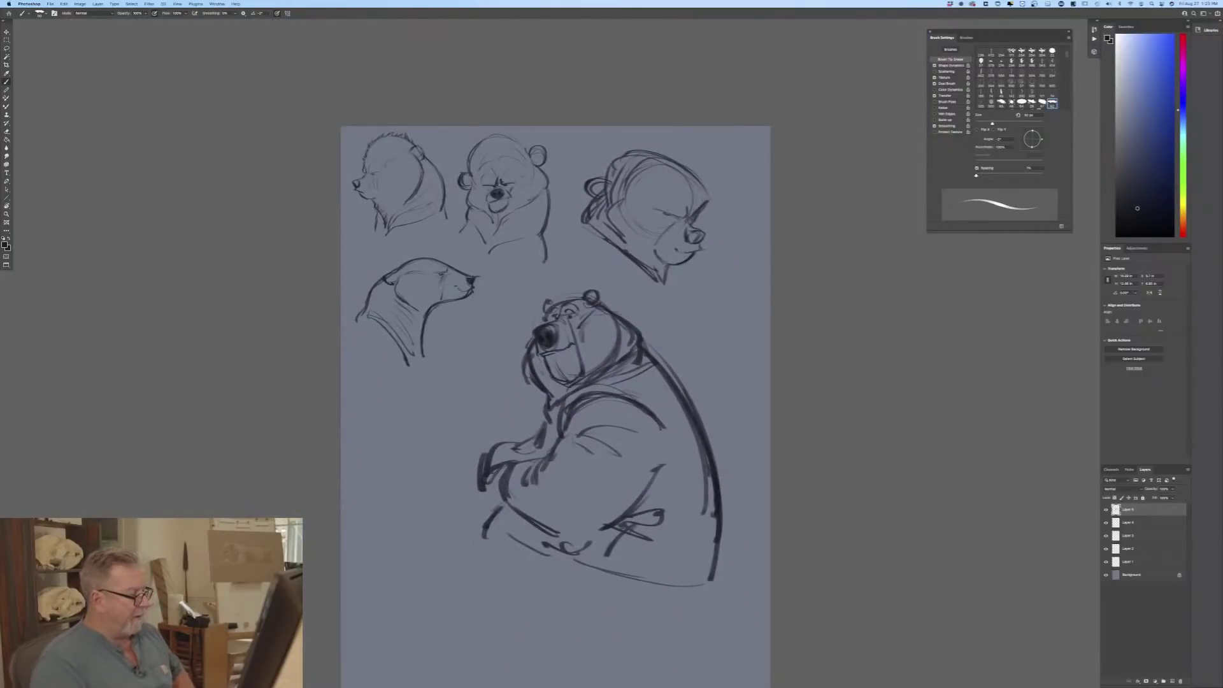
pyautogui.moveTo(576, 558); pyautogui.dragTo(636, 587)
pyautogui.moveTo(506, 533)
pyautogui.mouseDown()
pyautogui.moveTo(477, 597)
pyautogui.moveTo(511, 607)
pyautogui.moveTo(484, 598)
pyautogui.mouseUp()
pyautogui.moveTo(492, 540); pyautogui.dragTo(508, 583)
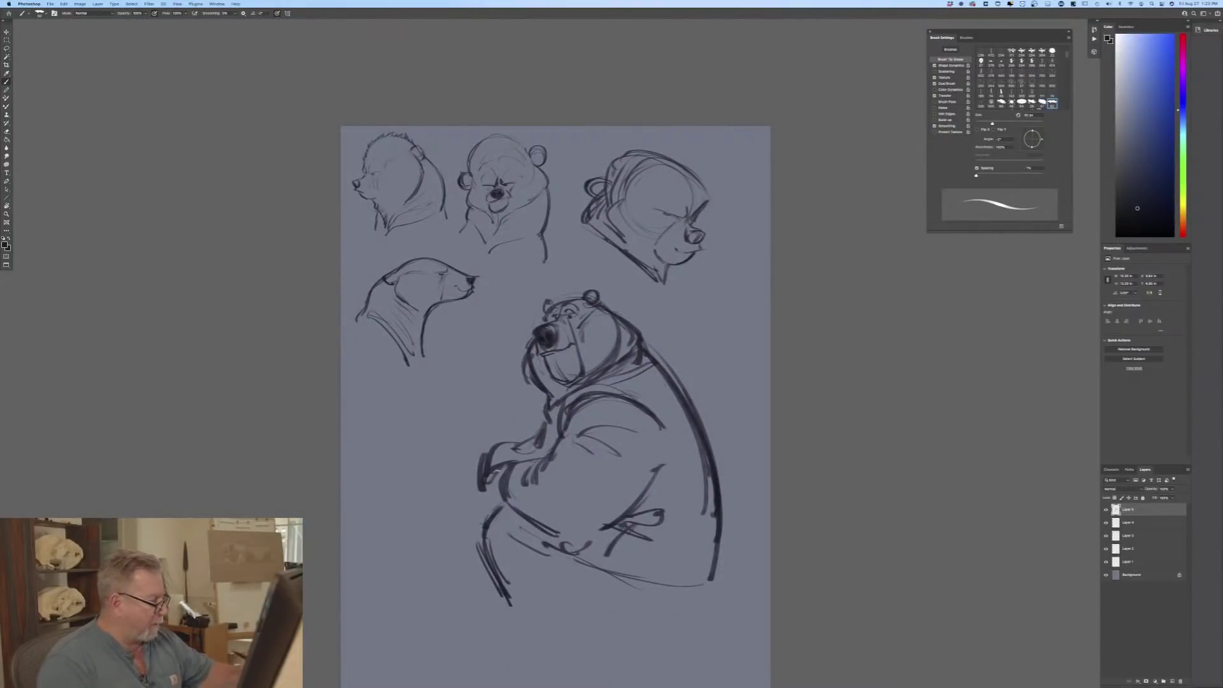
pyautogui.moveTo(484, 490); pyautogui.dragTo(474, 511)
pyautogui.moveTo(510, 445); pyautogui.dragTo(529, 458)
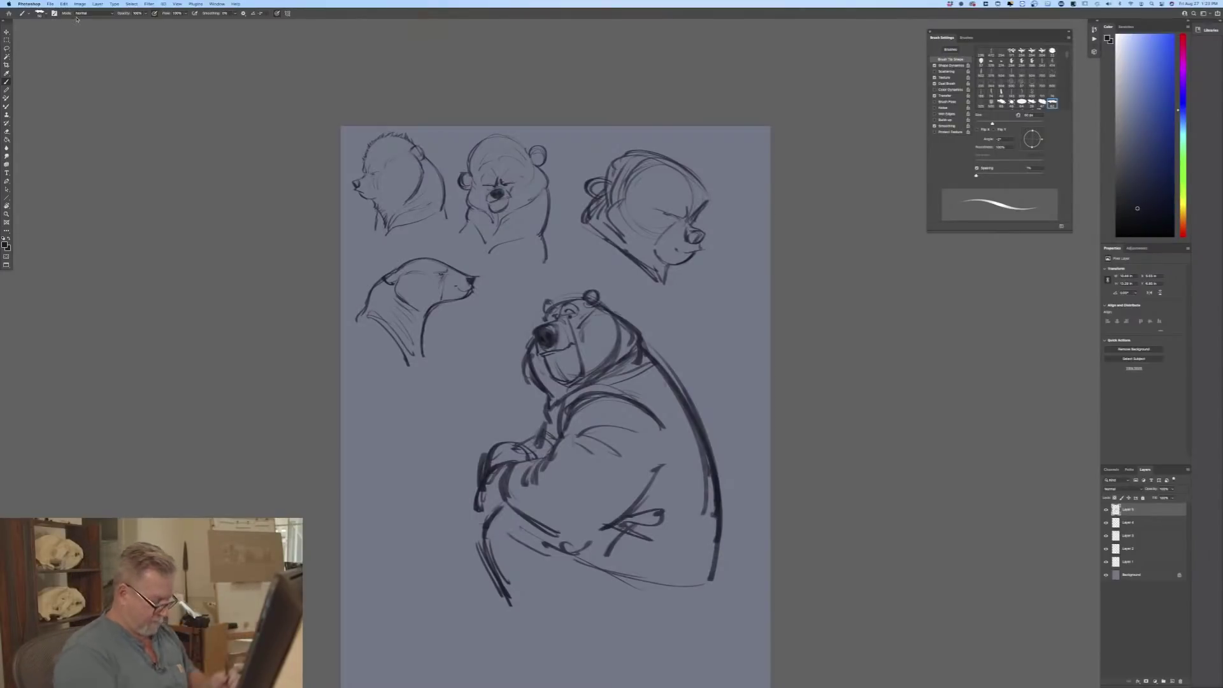
# Step: Create a new white 18 x 24 inch document at 300 pixels per inch in RGB Color
pyautogui.press('super+minus')
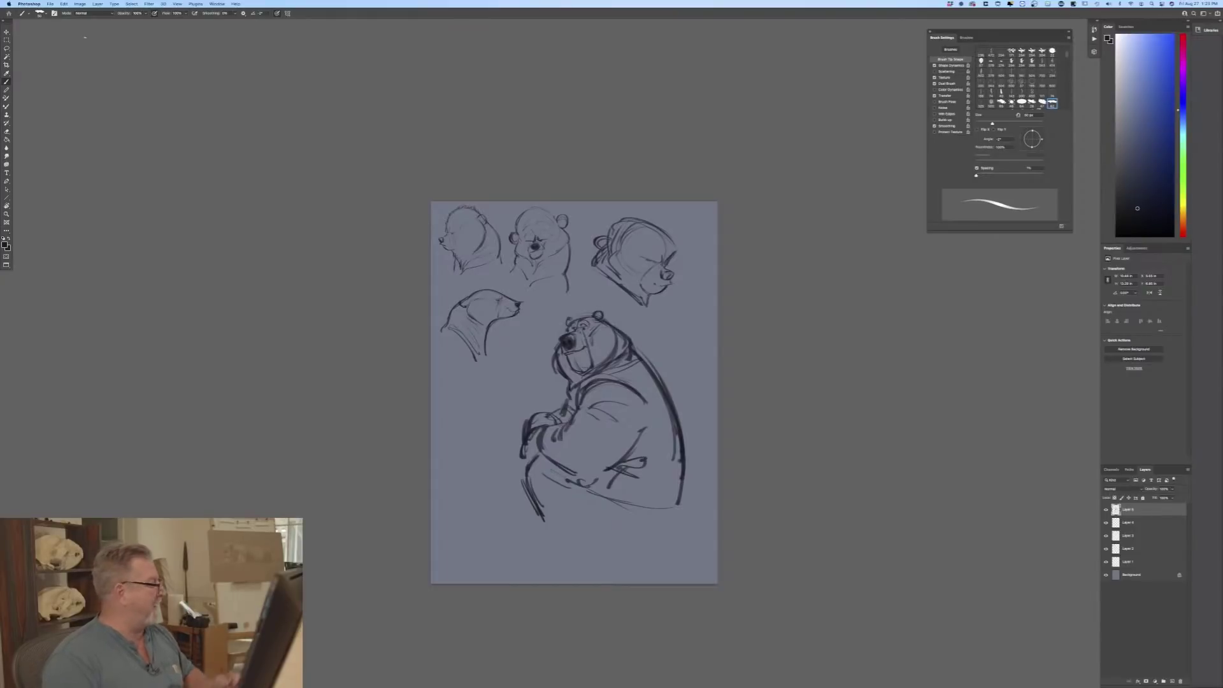
pyautogui.click(50, 4)
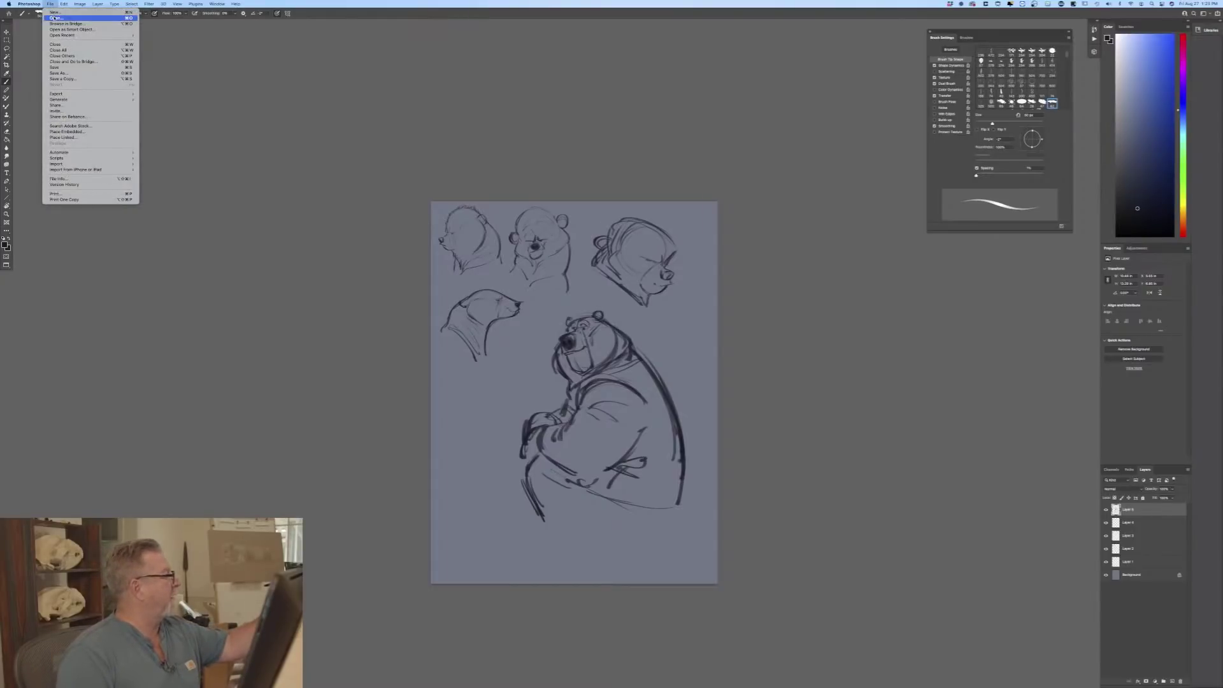
pyautogui.click(54, 12)
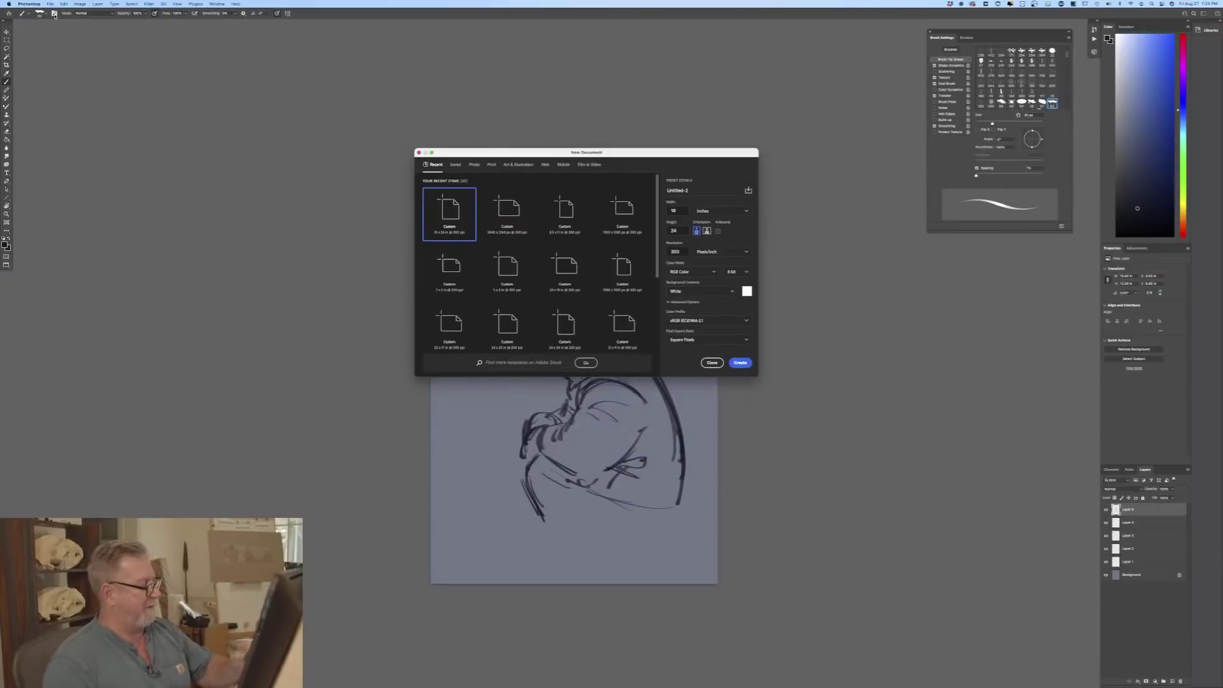
pyautogui.click(732, 362)
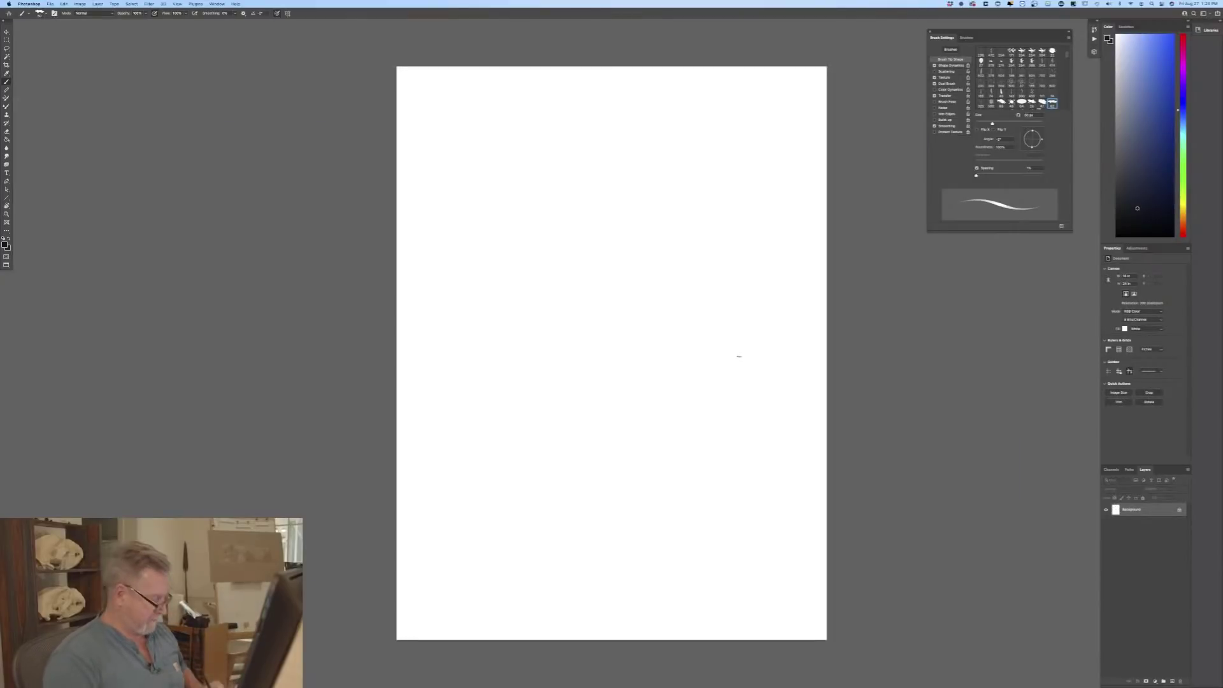
# Step: Sample the blue-grey background colour from the bear sketch page and fill the new blank document with it
pyautogui.press('f')
pyautogui.press('f')
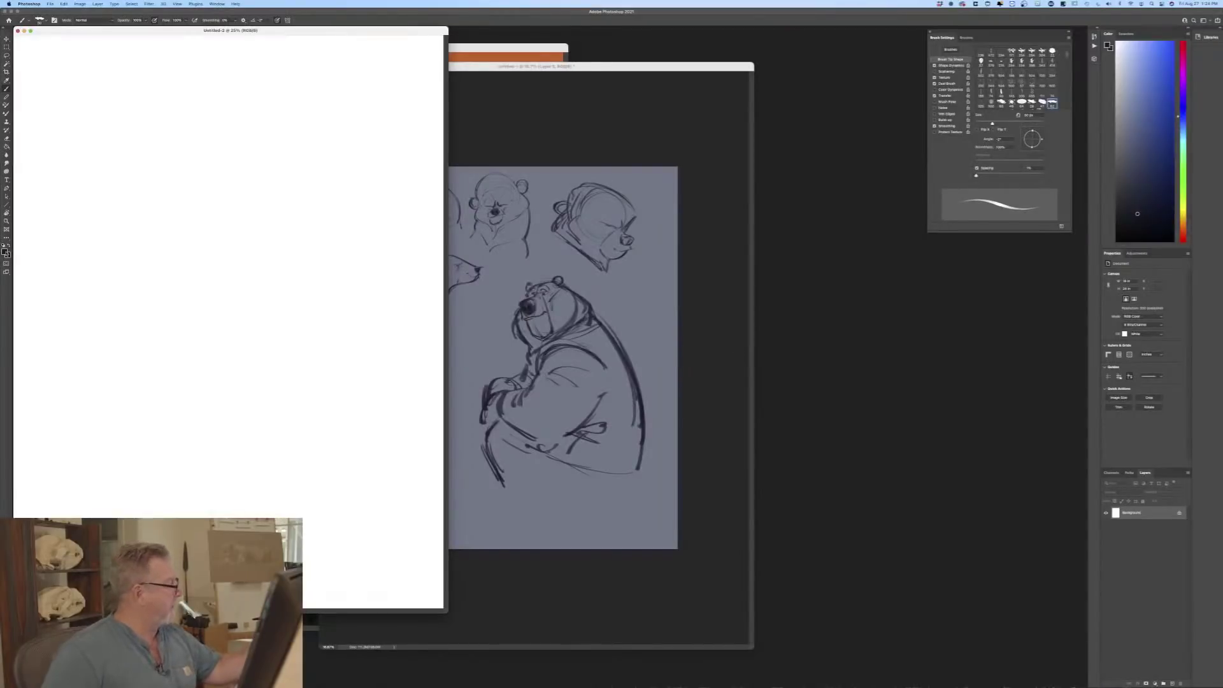
pyautogui.click(5, 252)
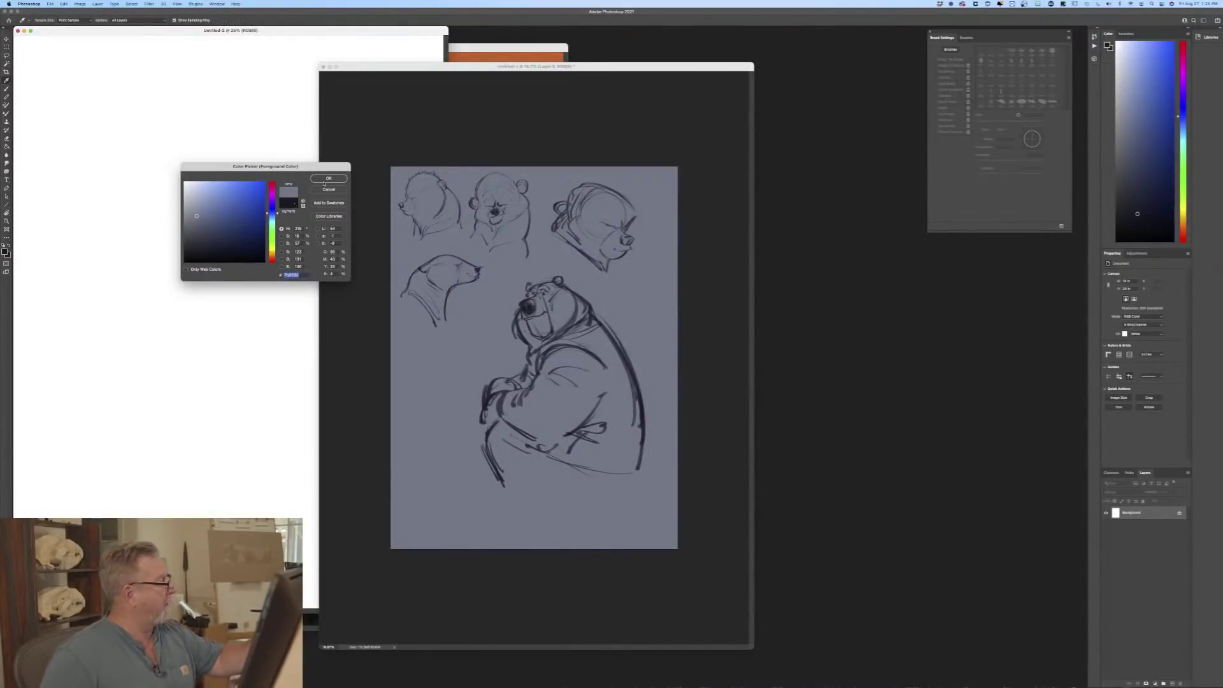
pyautogui.click(326, 181)
pyautogui.press('g')
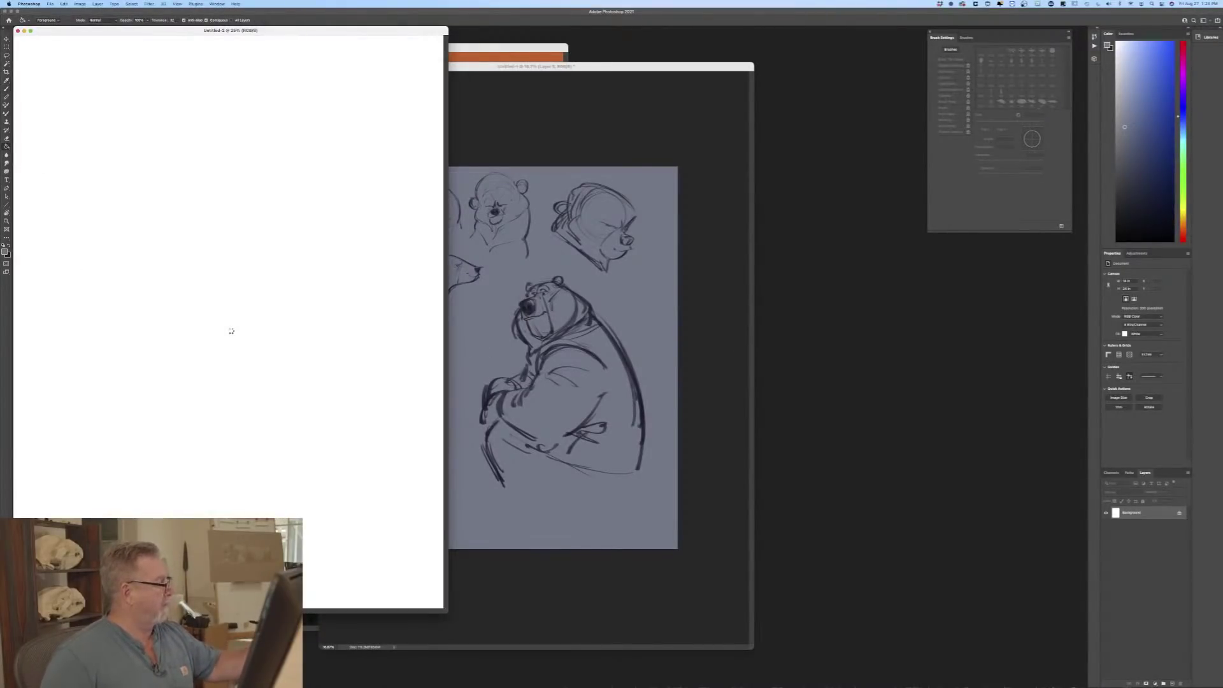
pyautogui.click(234, 334)
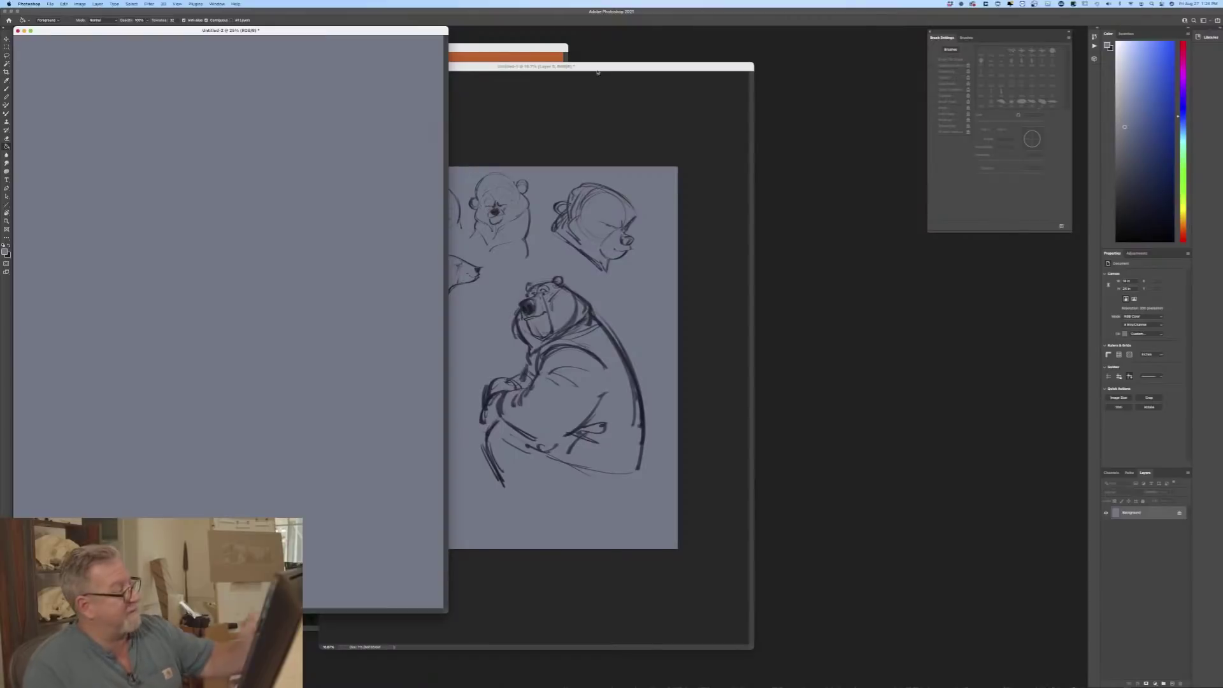
# Step: Copy the large seated bear figure layer from the sketch page into the new blue-grey document
pyautogui.moveTo(598, 72); pyautogui.dragTo(738, 118)
pyautogui.click(6, 39)
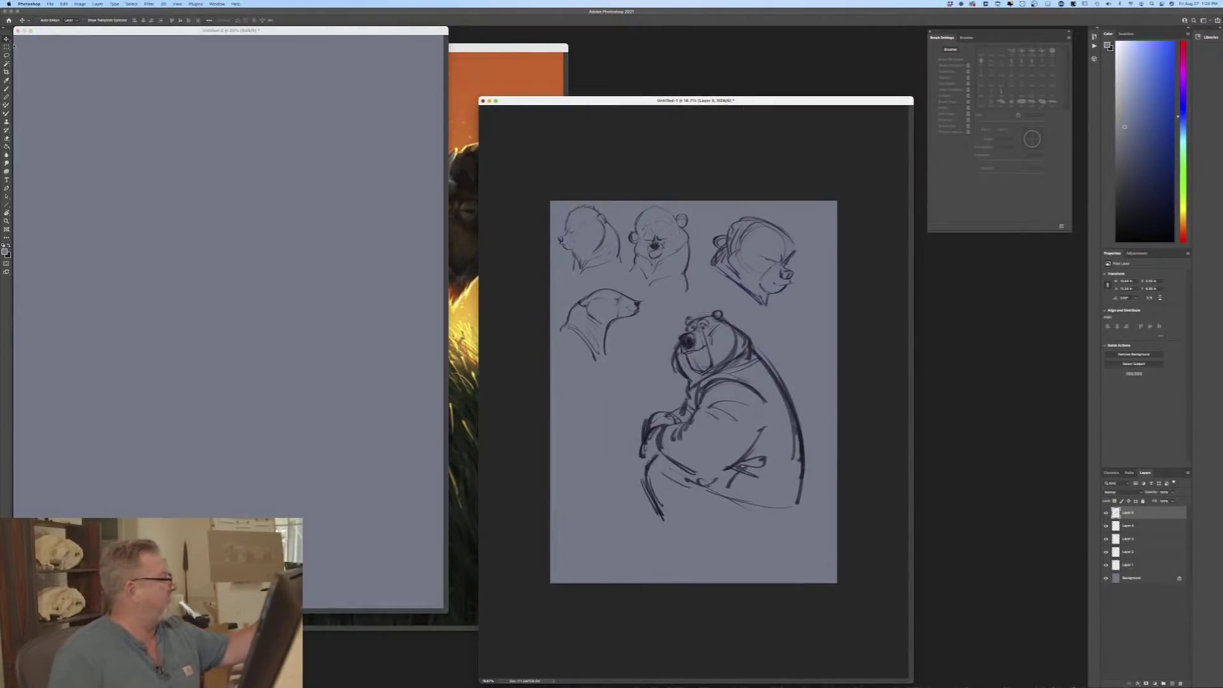
pyautogui.moveTo(642, 439); pyautogui.dragTo(252, 355)
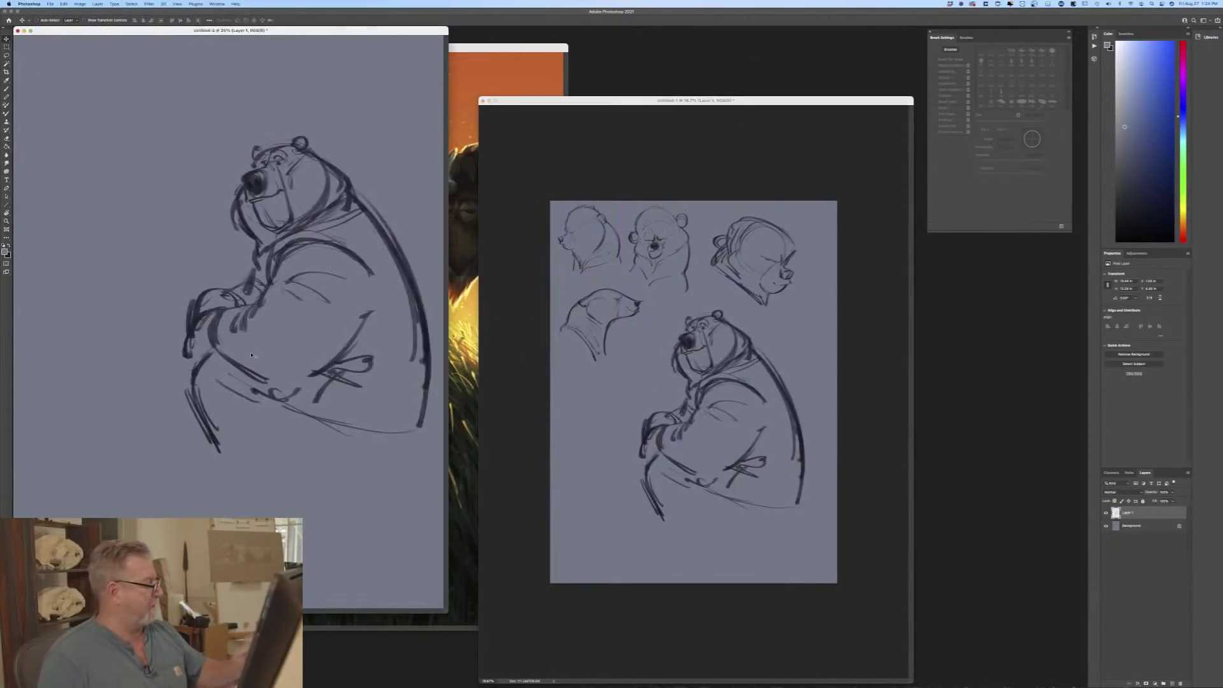
pyautogui.press('f')
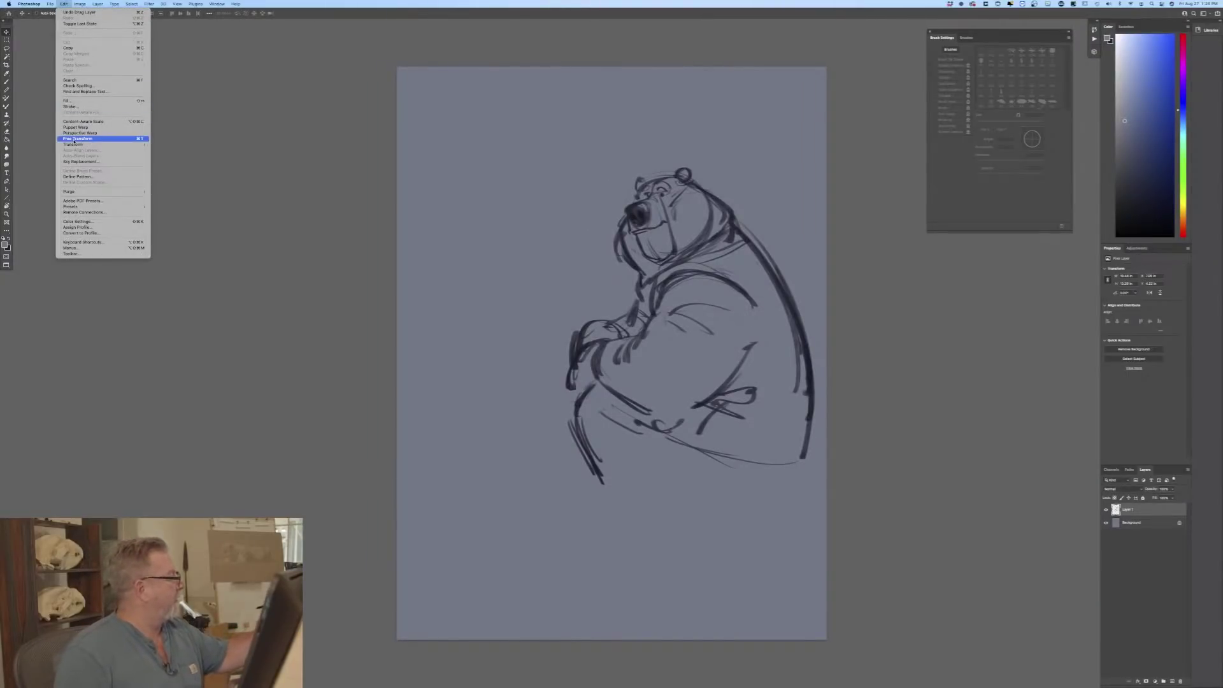
# Step: Enlarge the bear figure with Free Transform until it nearly fills the page width, and centre it on the page
pyautogui.click(77, 138)
pyautogui.moveTo(564, 484); pyautogui.dragTo(453, 615)
pyautogui.moveTo(458, 169); pyautogui.dragTo(384, 106)
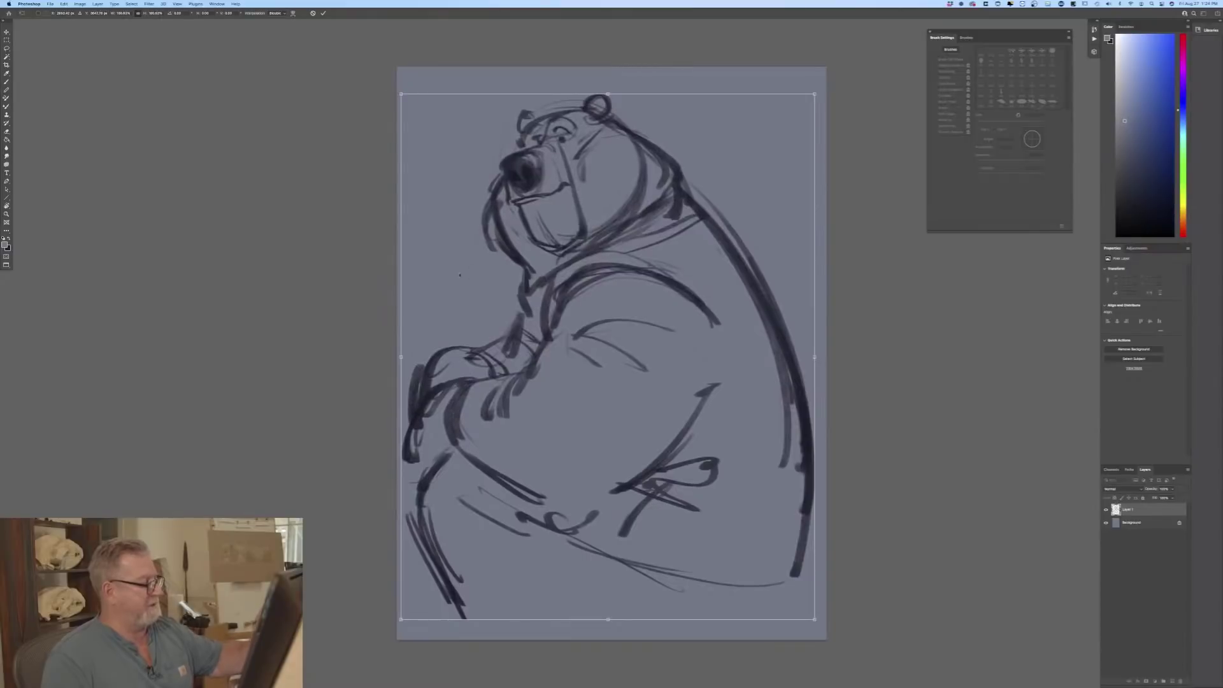
pyautogui.moveTo(813, 617); pyautogui.dragTo(769, 562)
pyautogui.moveTo(549, 458); pyautogui.dragTo(578, 467)
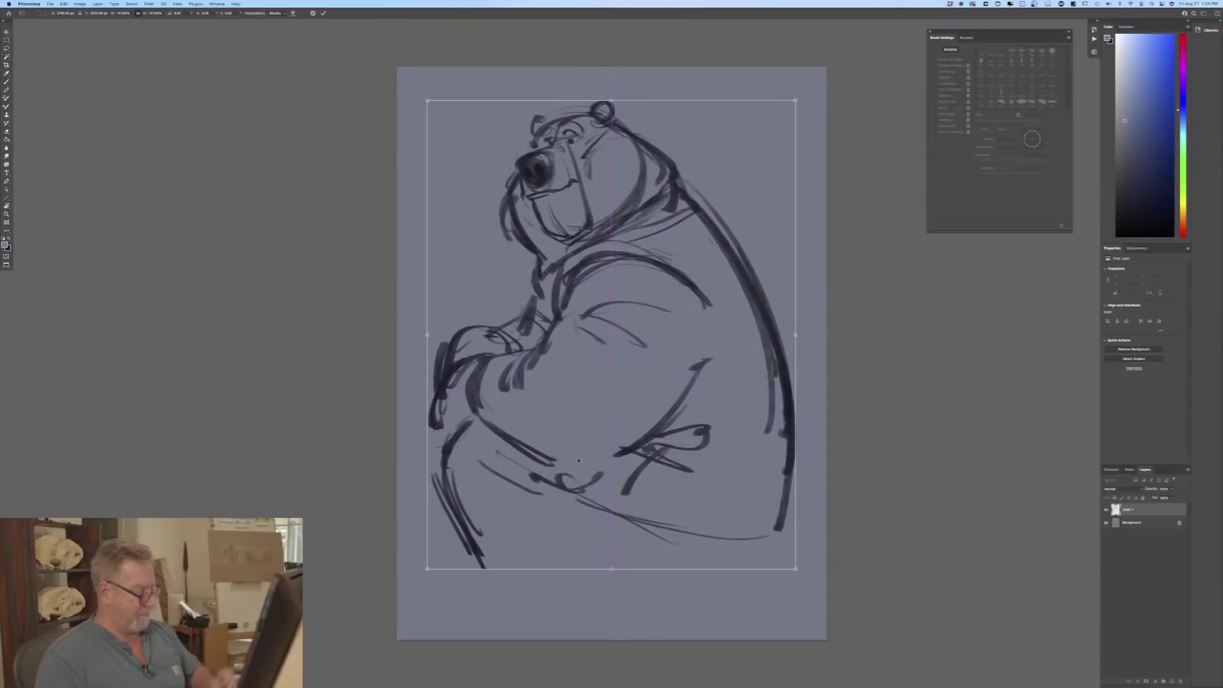
pyautogui.moveTo(483, 466); pyautogui.dragTo(483, 482)
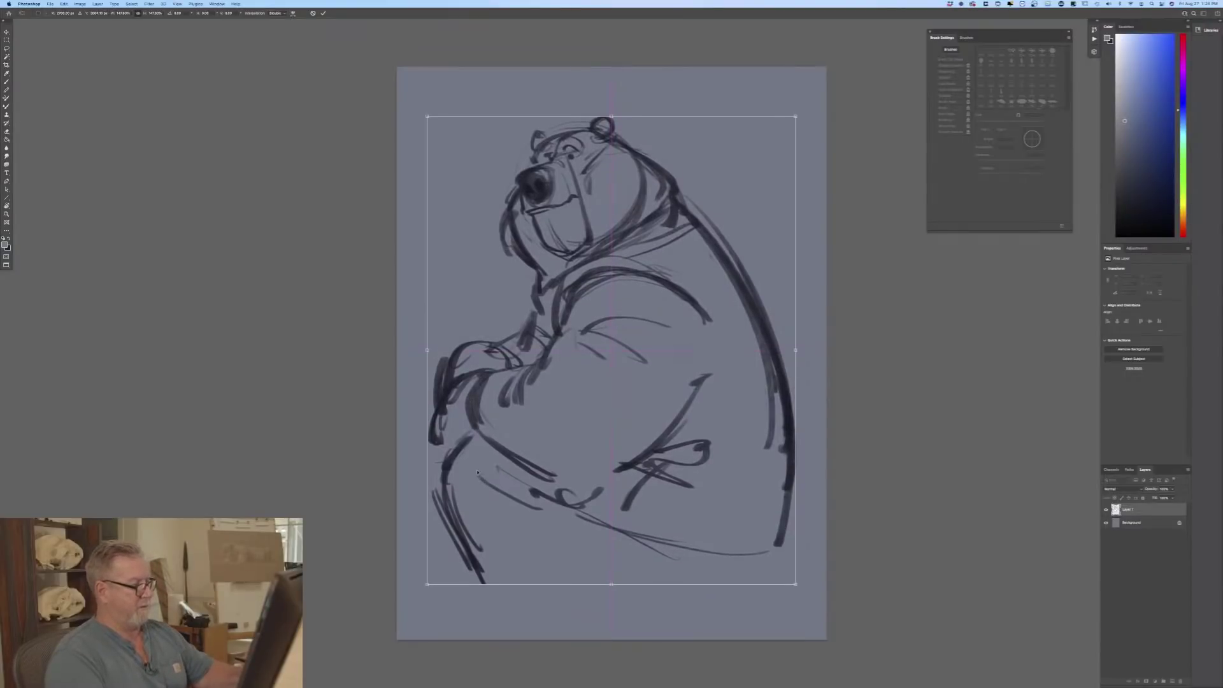
pyautogui.press('Return')
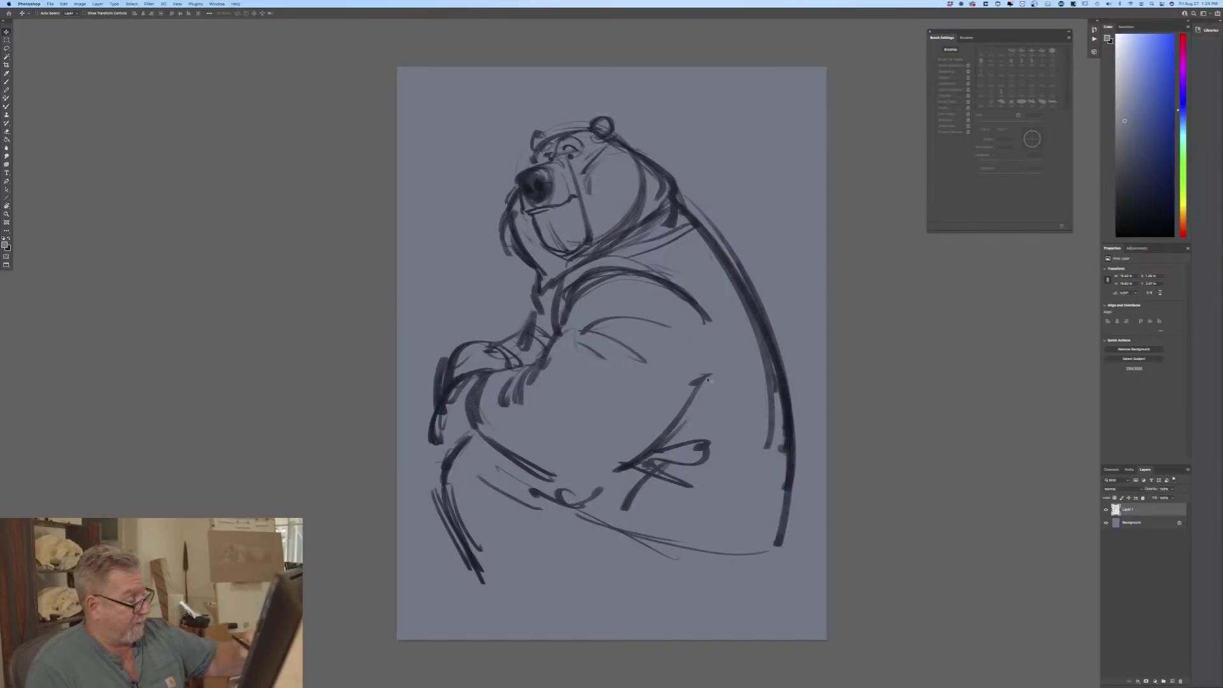
# Step: Choose a very dark blue brush colour, enlarge the brush, and reinforce the curve under the arm and along the belly
pyautogui.press('b')
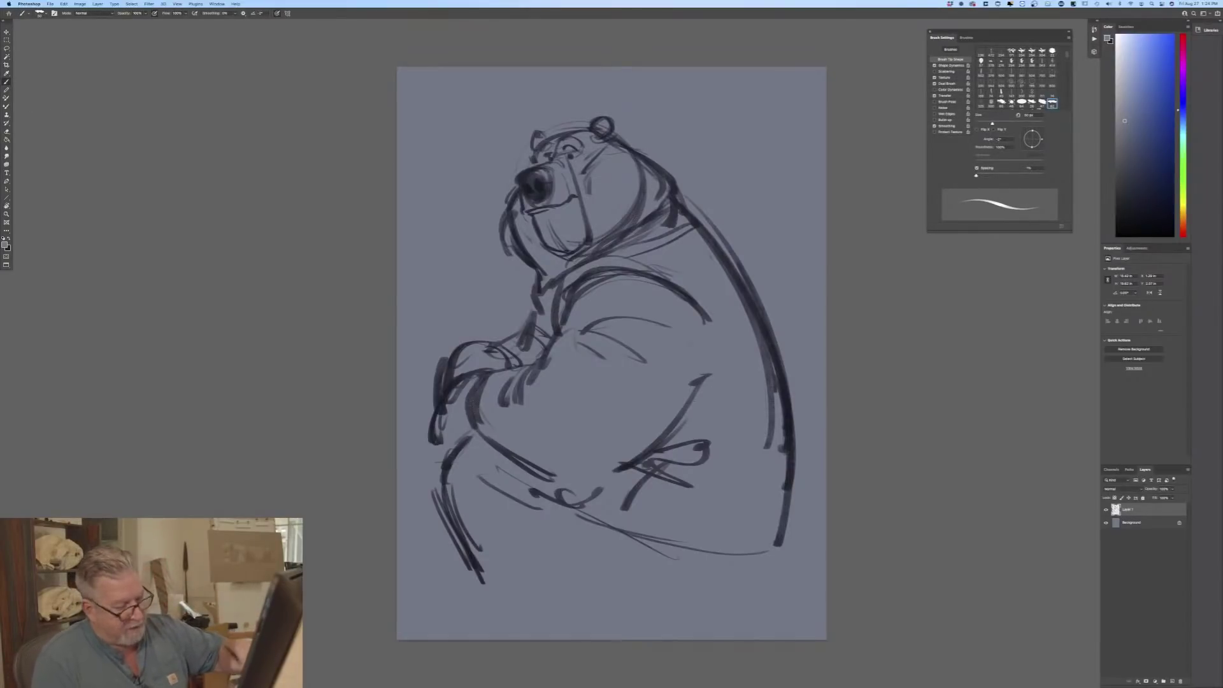
pyautogui.click(6, 245)
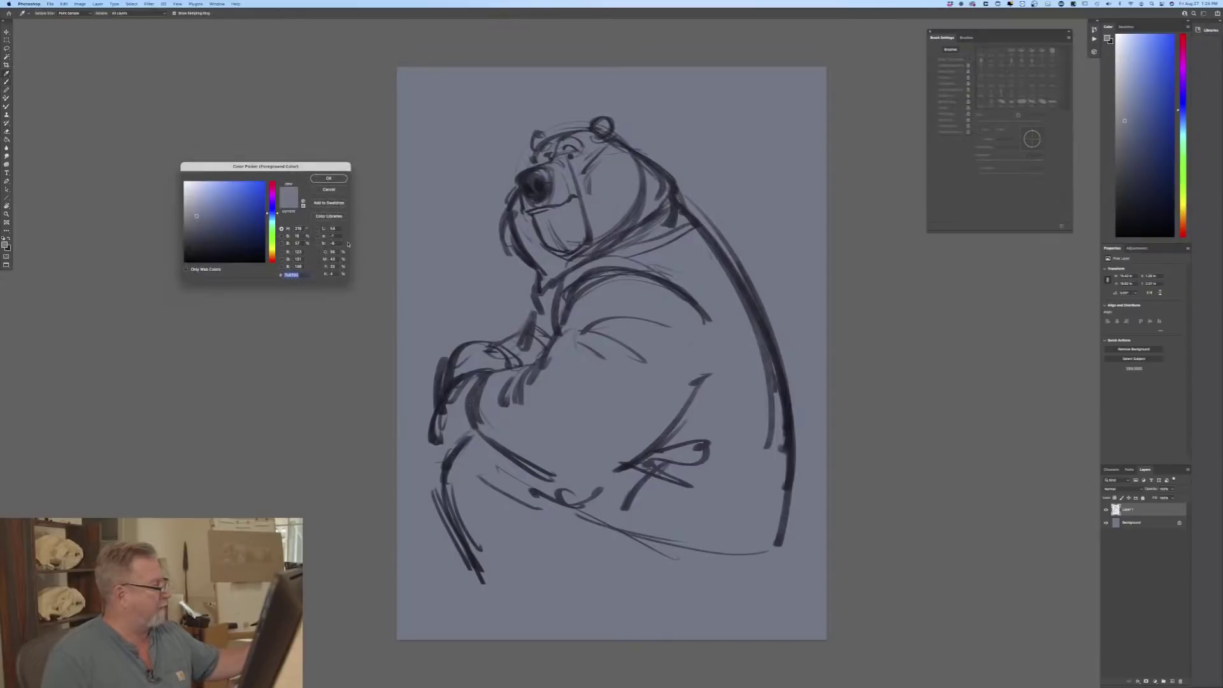
pyautogui.click(210, 249)
pyautogui.click(329, 178)
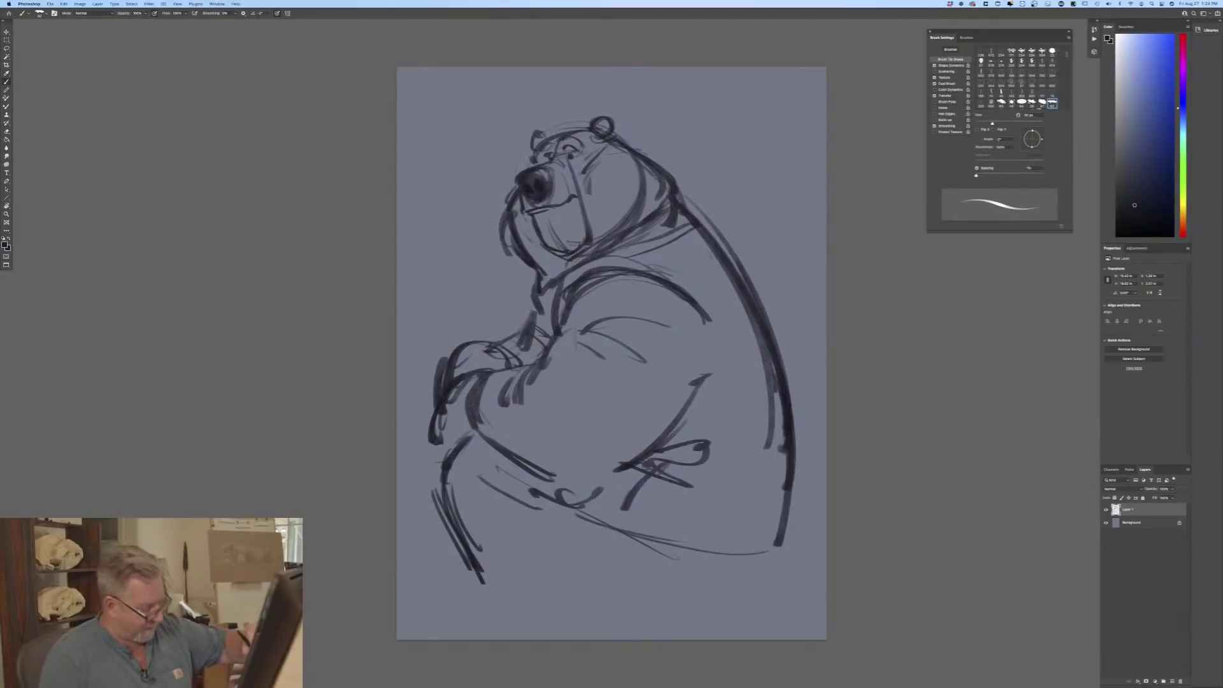
pyautogui.press(']')
pyautogui.press(']')
pyautogui.moveTo(689, 406)
pyautogui.mouseDown()
pyautogui.moveTo(666, 446)
pyautogui.moveTo(566, 495)
pyautogui.moveTo(482, 438)
pyautogui.mouseUp()
pyautogui.press(']')
pyautogui.moveTo(563, 483); pyautogui.dragTo(472, 436)
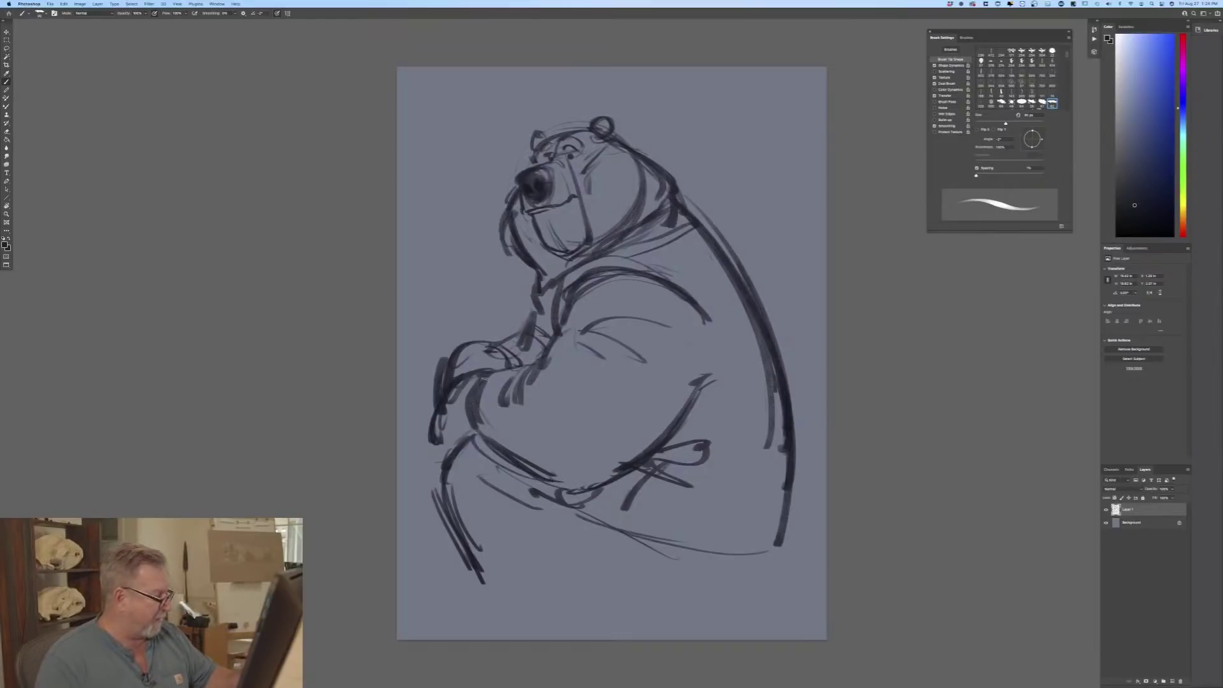
# Step: Darken the sleeve edge, add fold strokes at the inner elbow, and extend the lower back contour downward
pyautogui.moveTo(492, 376); pyautogui.dragTo(475, 425)
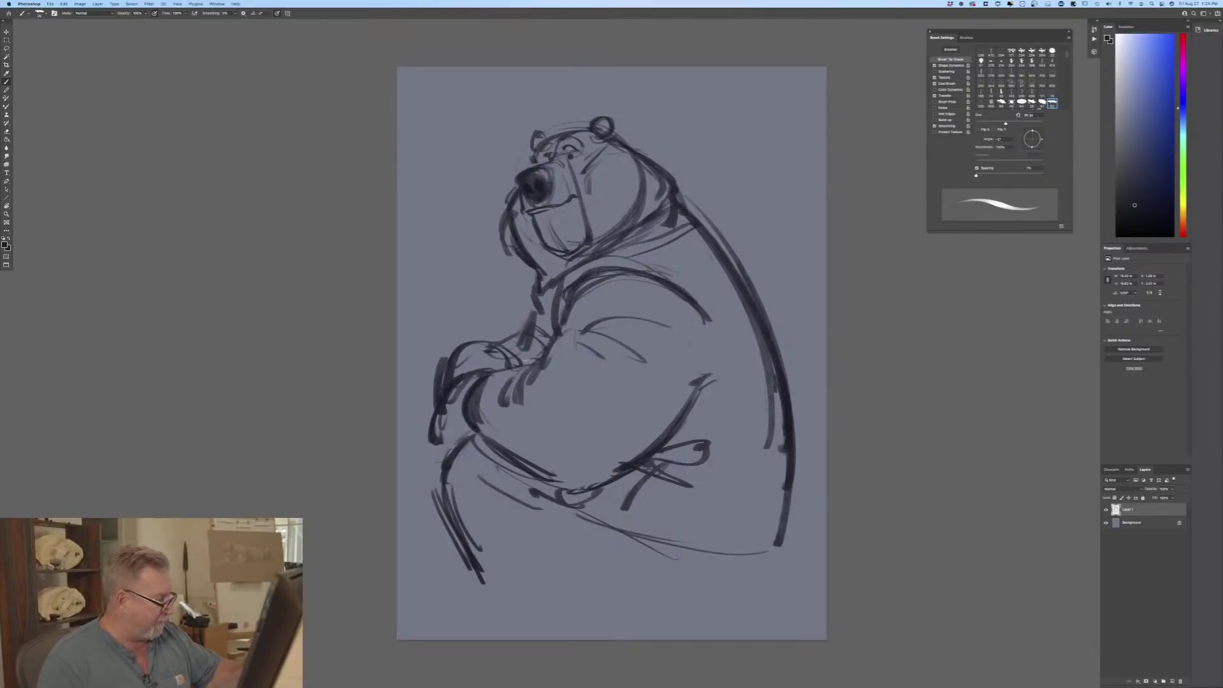
pyautogui.moveTo(532, 359); pyautogui.dragTo(519, 369)
pyautogui.moveTo(523, 368)
pyautogui.mouseDown()
pyautogui.moveTo(506, 400)
pyautogui.moveTo(531, 405)
pyautogui.moveTo(551, 391)
pyautogui.mouseUp()
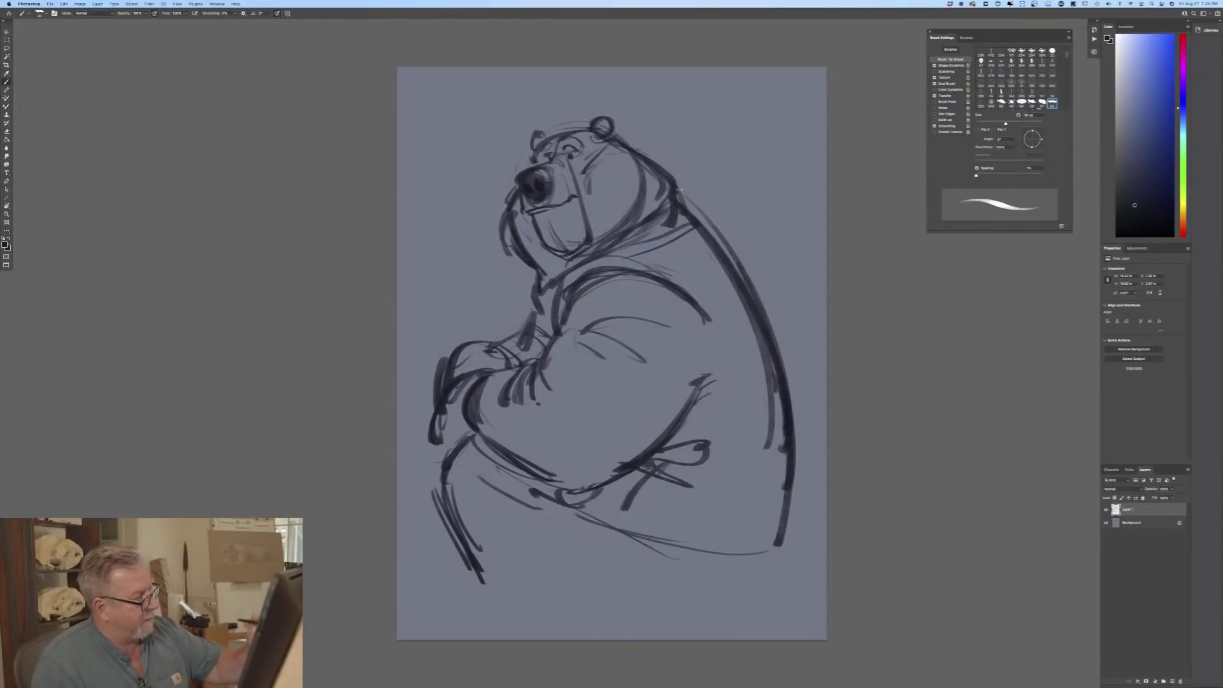
pyautogui.moveTo(790, 398)
pyautogui.mouseDown()
pyautogui.moveTo(800, 484)
pyautogui.moveTo(777, 563)
pyautogui.mouseUp()
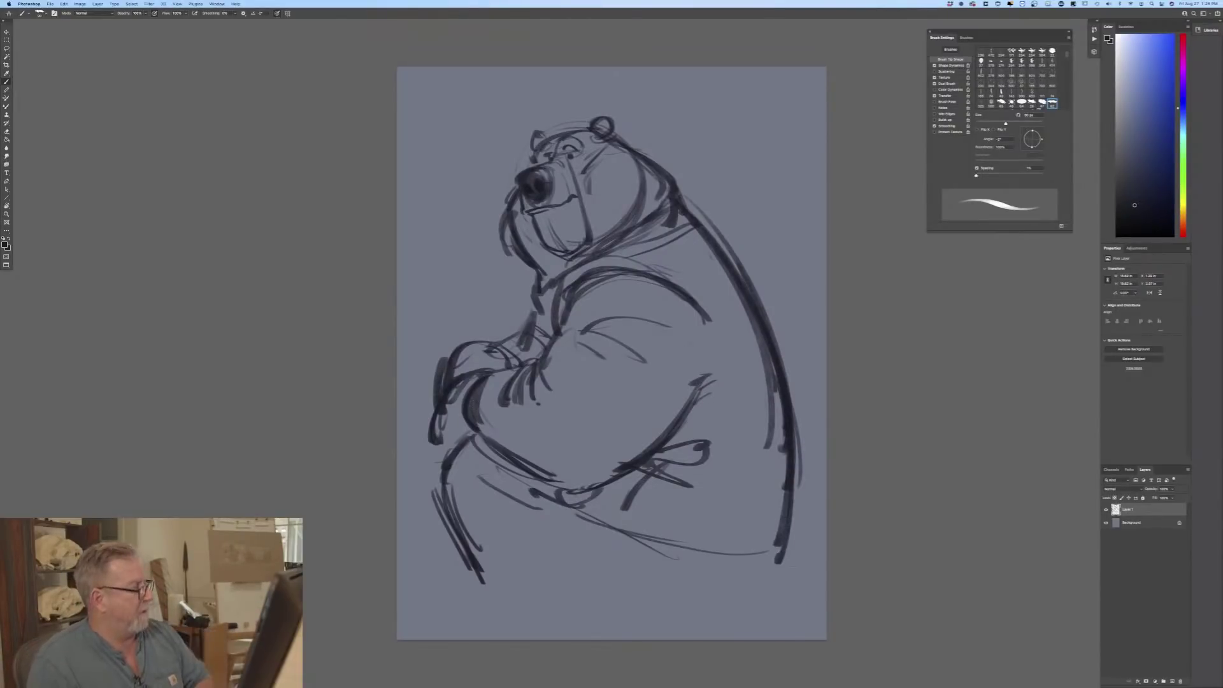
# Step: Fade the rough bear sketch by lowering its layer opacity, and add a new empty layer above it
pyautogui.click(1172, 488)
pyautogui.moveTo(1171, 497); pyautogui.dragTo(1150, 499)
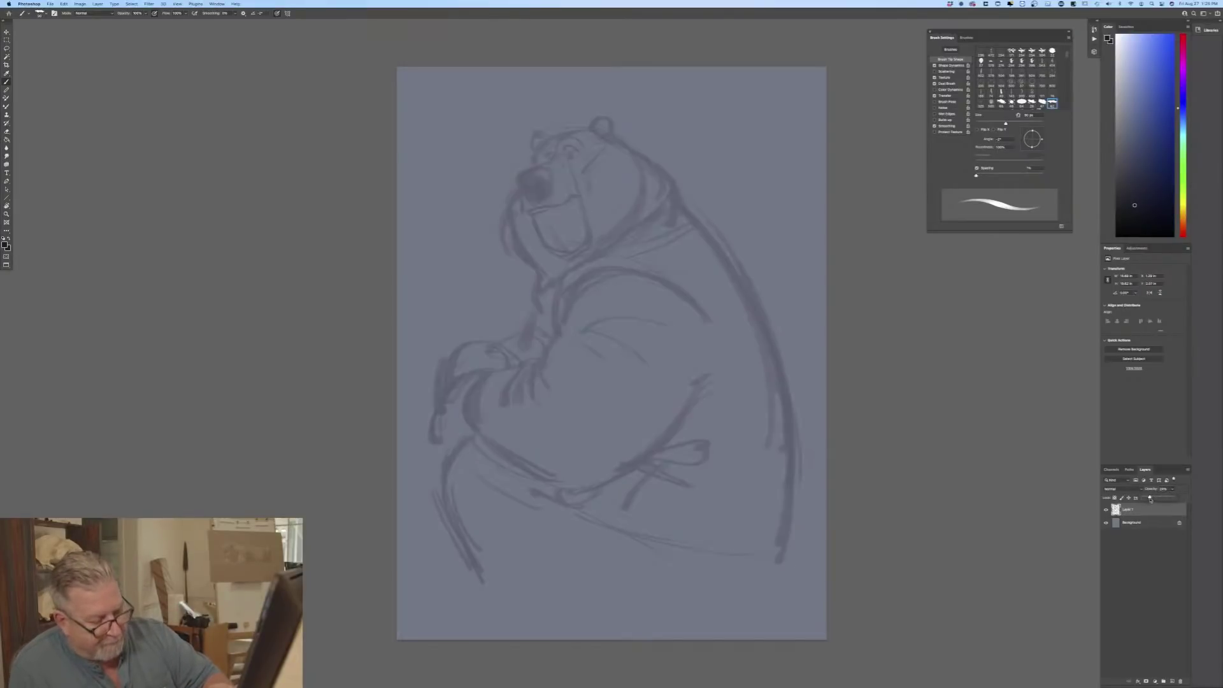
pyautogui.click(1172, 681)
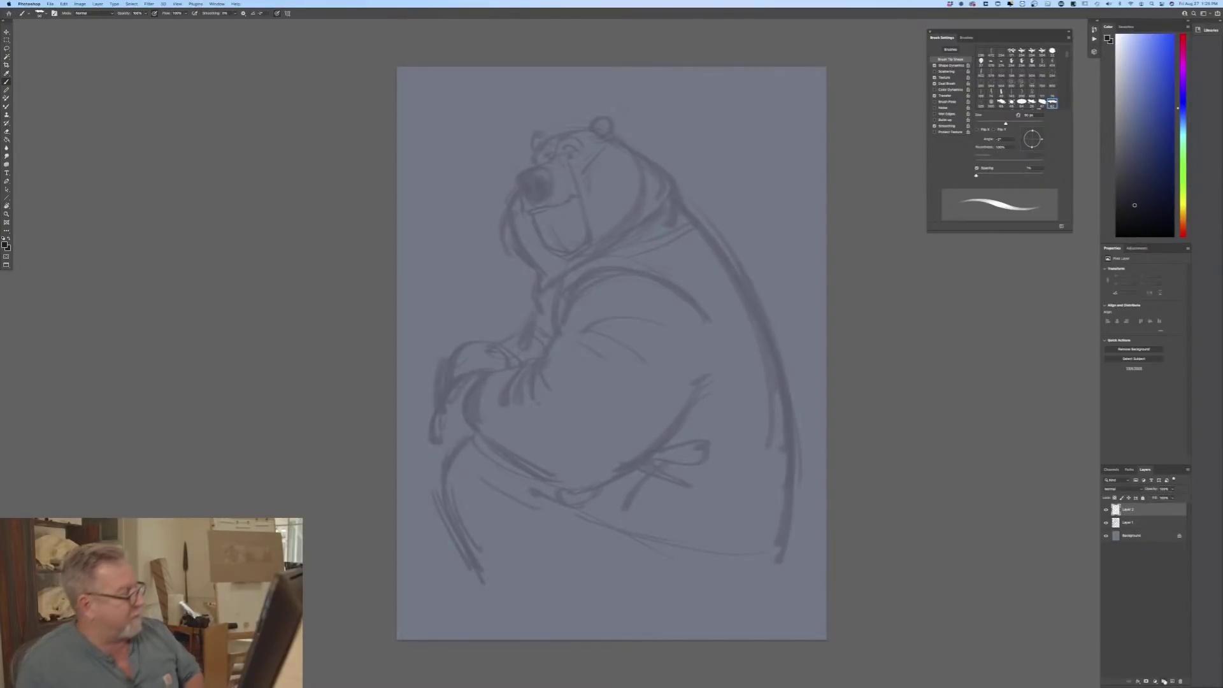
# Step: Draw the bear's nose outline and dark nostrils over the faded sketch on the new layer with a smaller brush
pyautogui.press('super+plus')
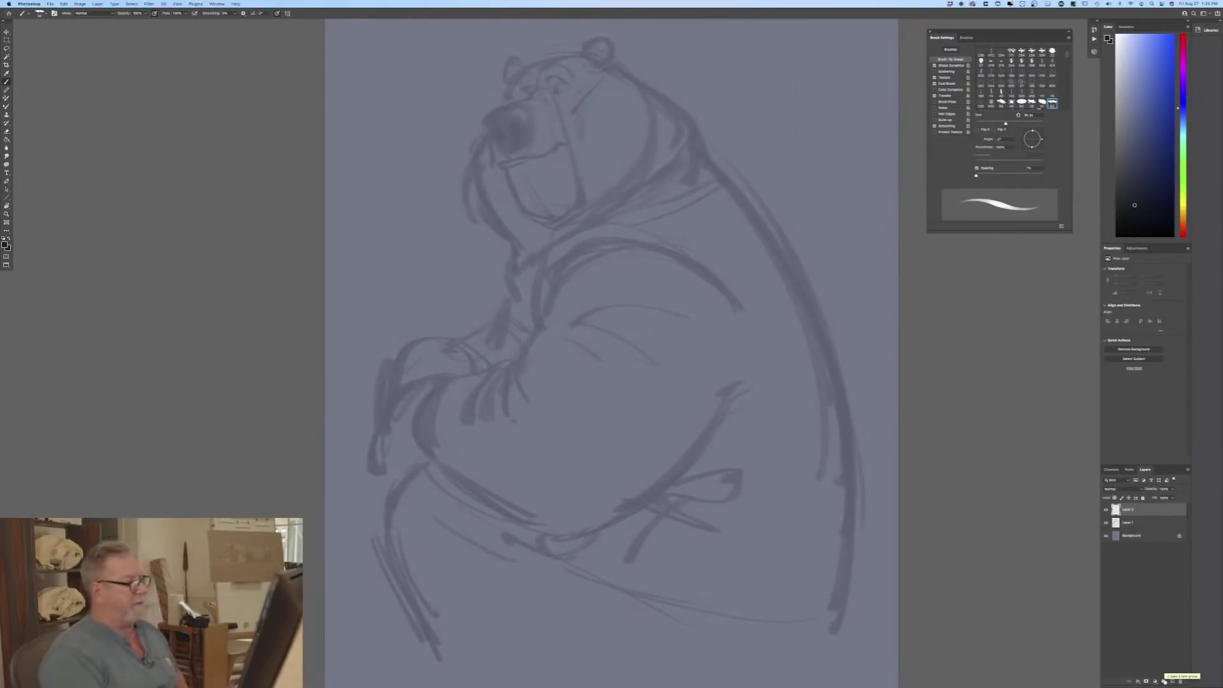
pyautogui.press('super+plus')
pyautogui.press('super+minus')
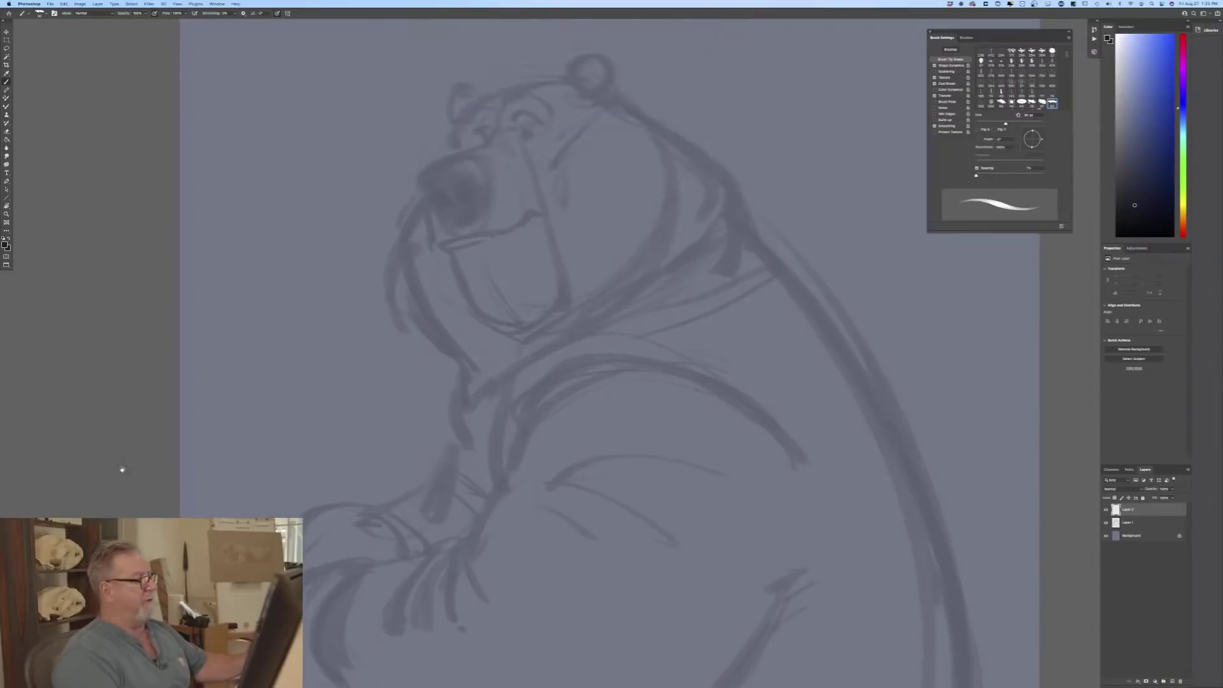
pyautogui.press('super+plus')
pyautogui.press('[')
pyautogui.press('[')
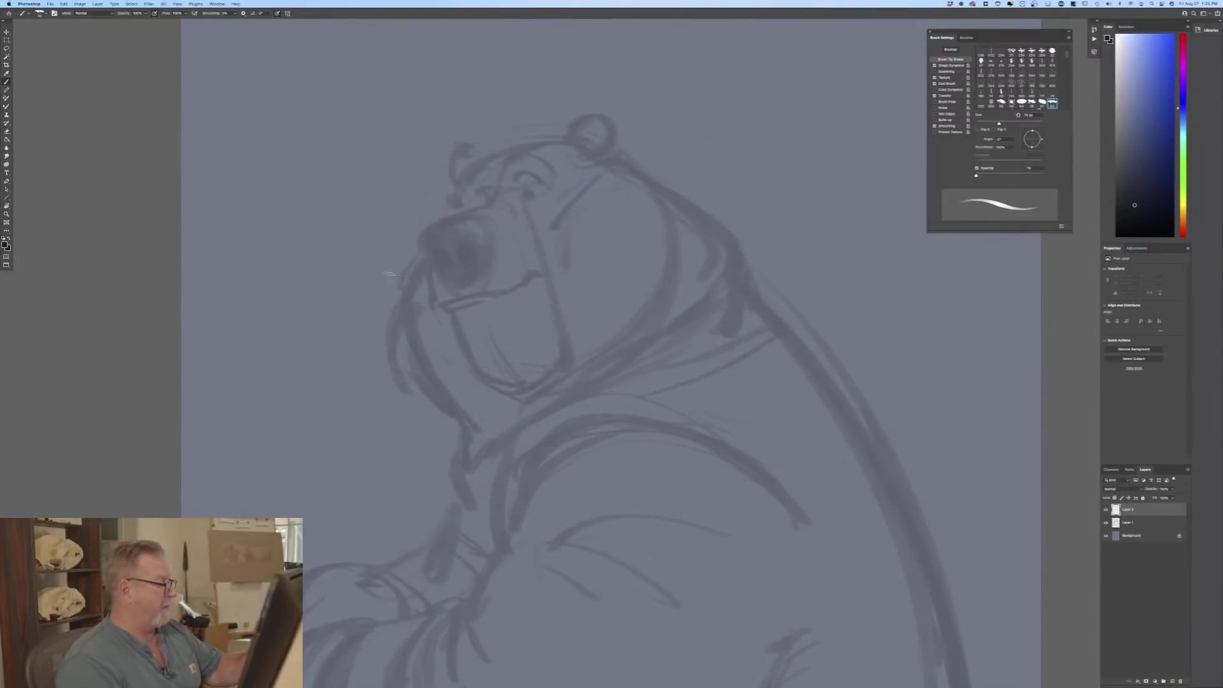
pyautogui.moveTo(465, 224)
pyautogui.mouseDown()
pyautogui.moveTo(420, 246)
pyautogui.moveTo(453, 284)
pyautogui.mouseUp()
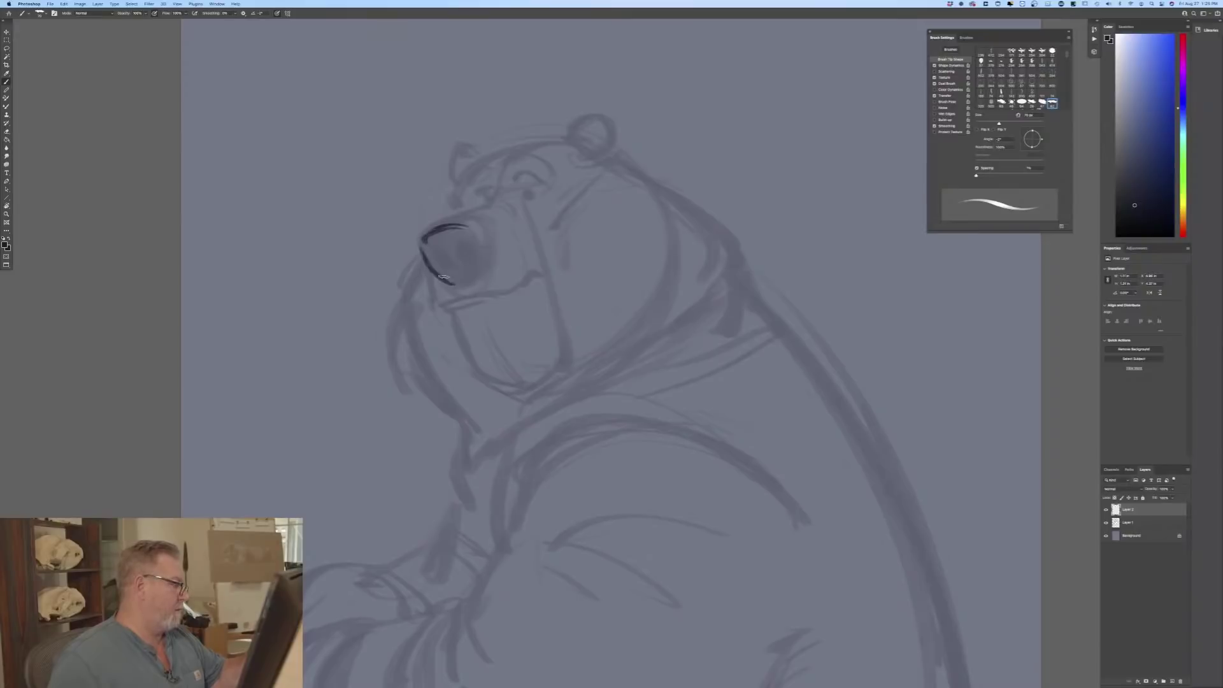
pyautogui.moveTo(478, 238)
pyautogui.mouseDown()
pyautogui.moveTo(477, 255)
pyautogui.moveTo(458, 246)
pyautogui.moveTo(474, 262)
pyautogui.moveTo(466, 253)
pyautogui.mouseUp()
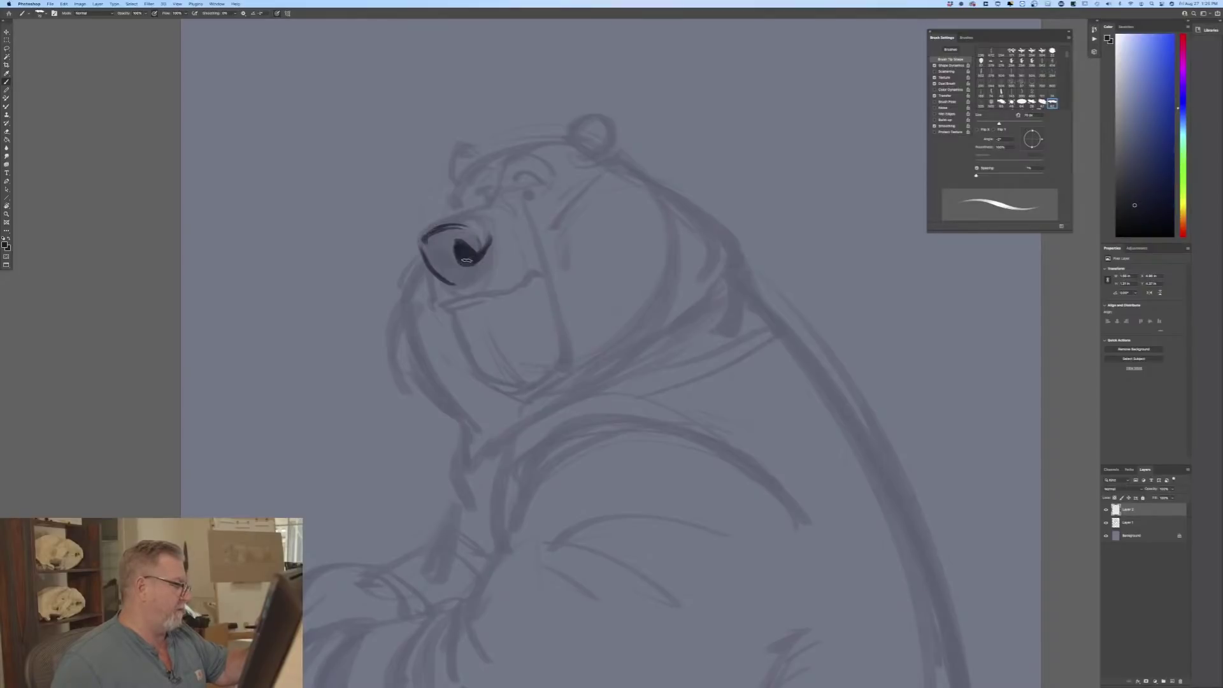
pyautogui.moveTo(437, 241); pyautogui.dragTo(457, 273)
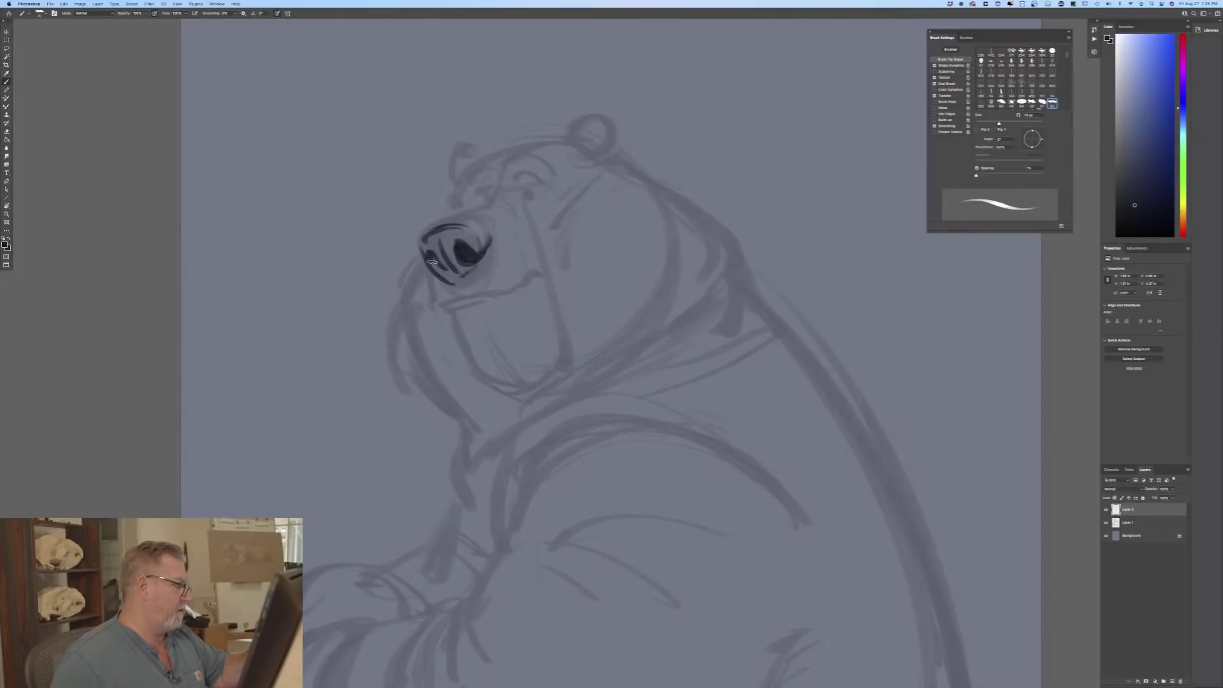
pyautogui.moveTo(425, 244); pyautogui.dragTo(421, 261)
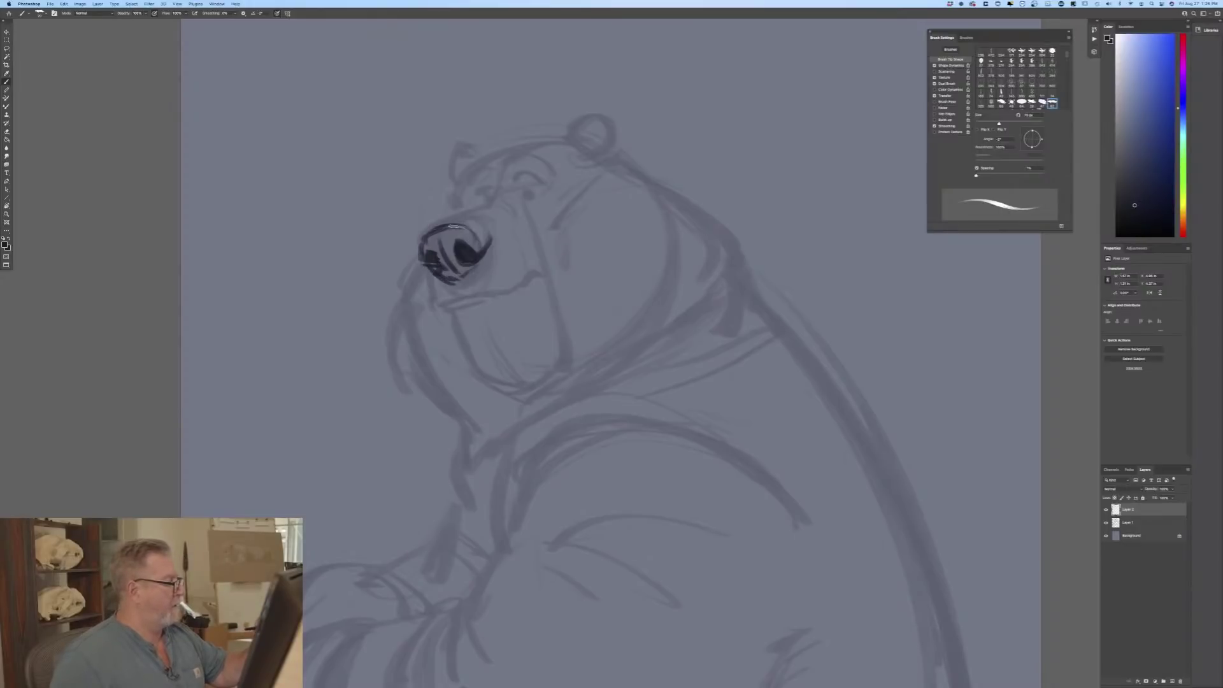
pyautogui.moveTo(489, 238); pyautogui.dragTo(483, 223)
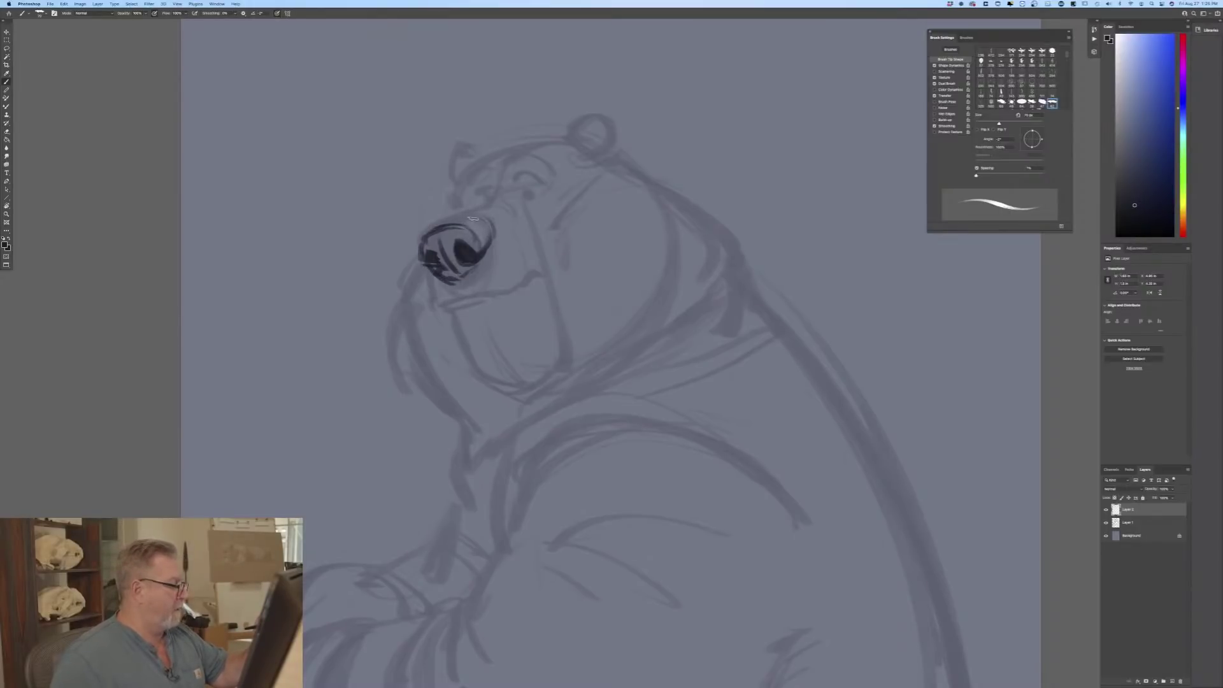
# Step: Outline the underside of the nose with a finer brush, shade its surface dark, and draw the front lip edge
pyautogui.press('[')
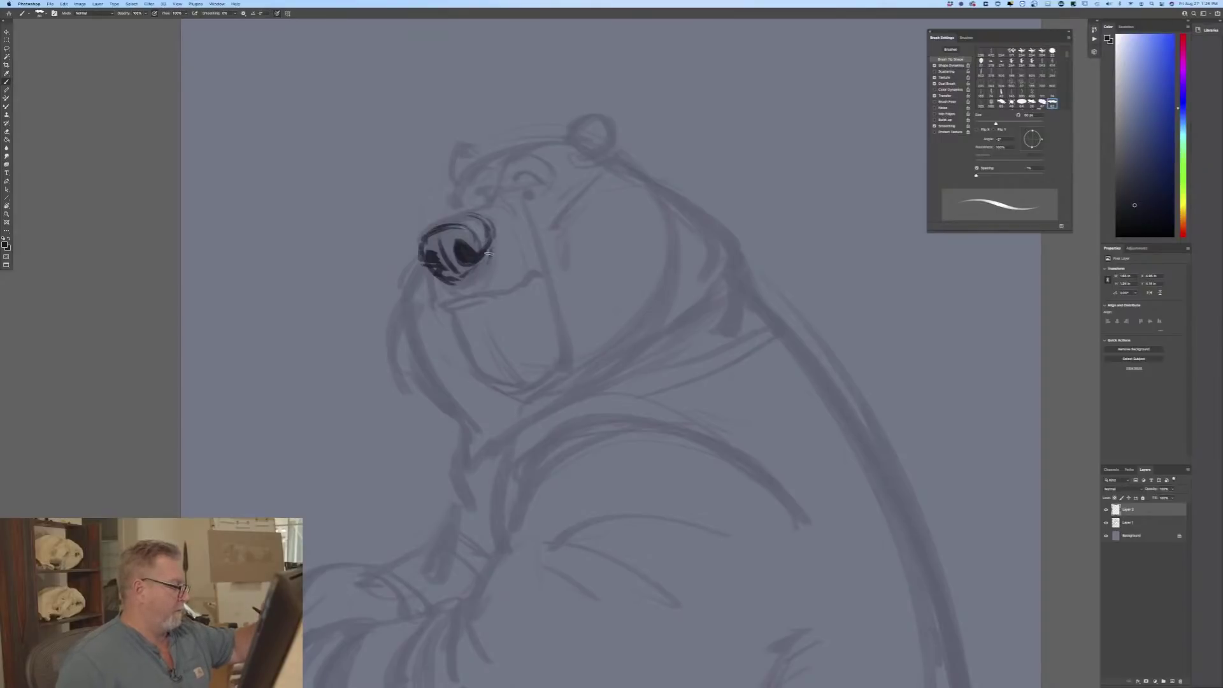
pyautogui.moveTo(490, 255)
pyautogui.mouseDown()
pyautogui.moveTo(465, 286)
pyautogui.moveTo(452, 288)
pyautogui.moveTo(466, 273)
pyautogui.moveTo(439, 288)
pyautogui.mouseUp()
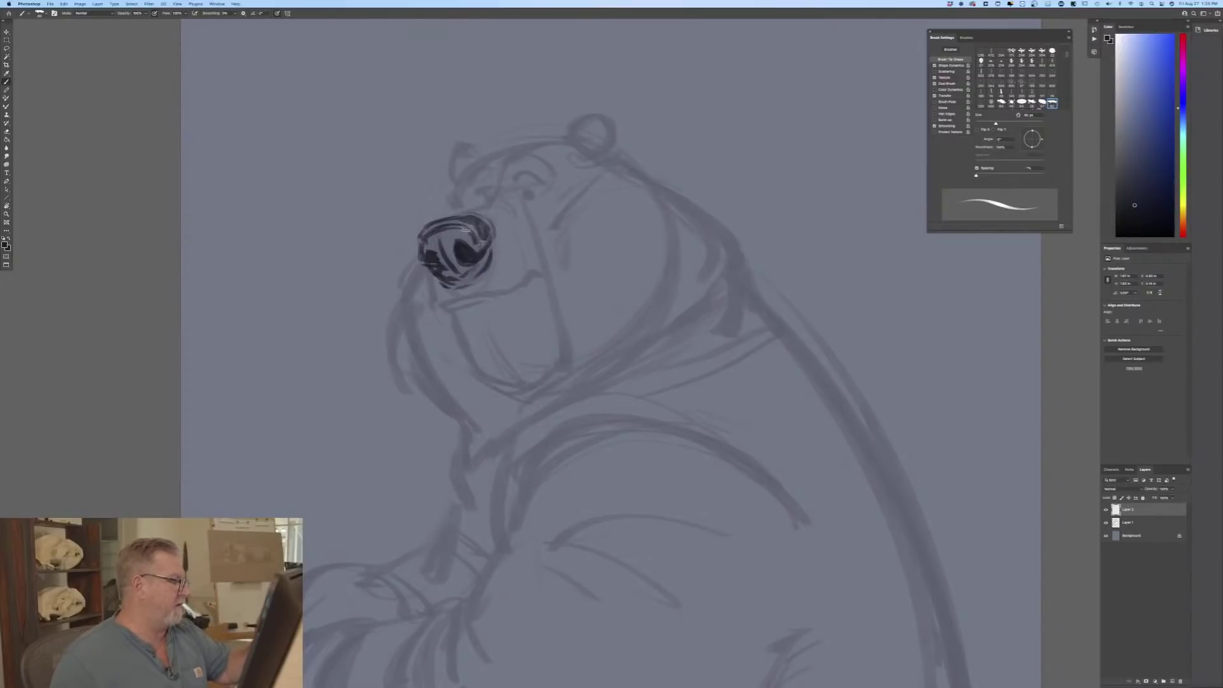
pyautogui.moveTo(471, 235)
pyautogui.mouseDown()
pyautogui.moveTo(423, 246)
pyautogui.moveTo(436, 265)
pyautogui.moveTo(453, 249)
pyautogui.moveTo(452, 278)
pyautogui.moveTo(470, 266)
pyautogui.moveTo(452, 266)
pyautogui.moveTo(477, 269)
pyautogui.moveTo(445, 281)
pyautogui.mouseUp()
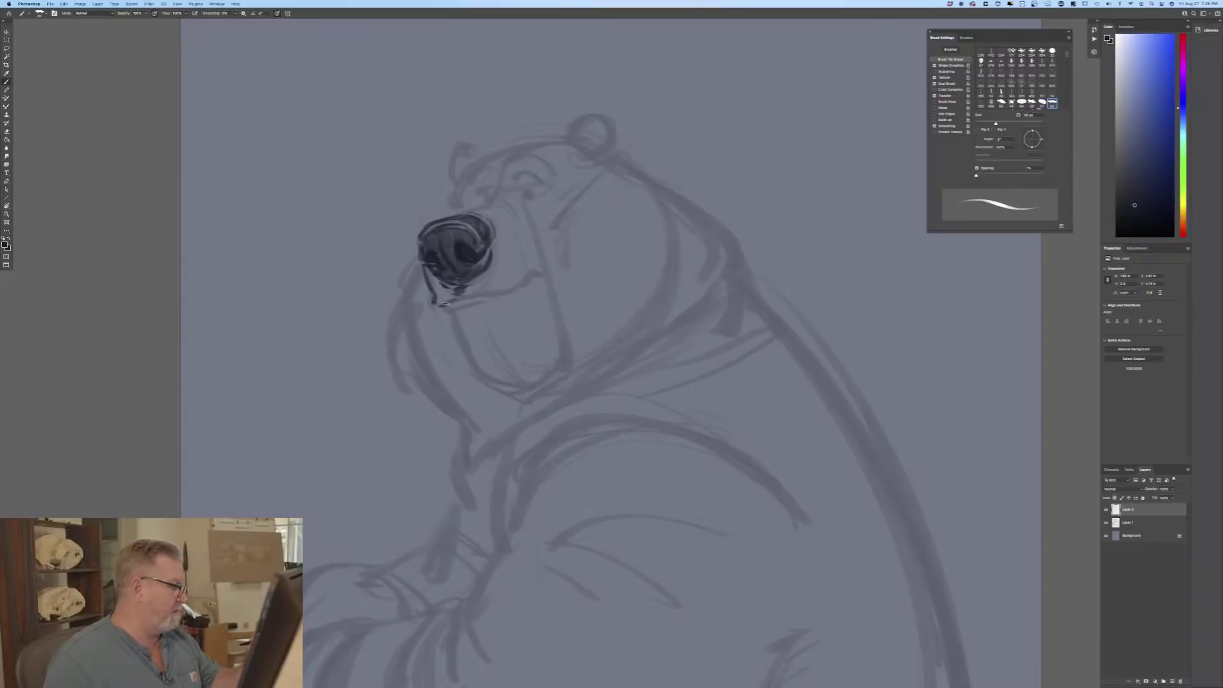
# Step: Draw the mouth line with its cheek corner, both eyes with lids and brow, and the bridge of the muzzle
pyautogui.moveTo(433, 303)
pyautogui.mouseDown()
pyautogui.moveTo(510, 289)
pyautogui.moveTo(542, 250)
pyautogui.moveTo(548, 275)
pyautogui.mouseUp()
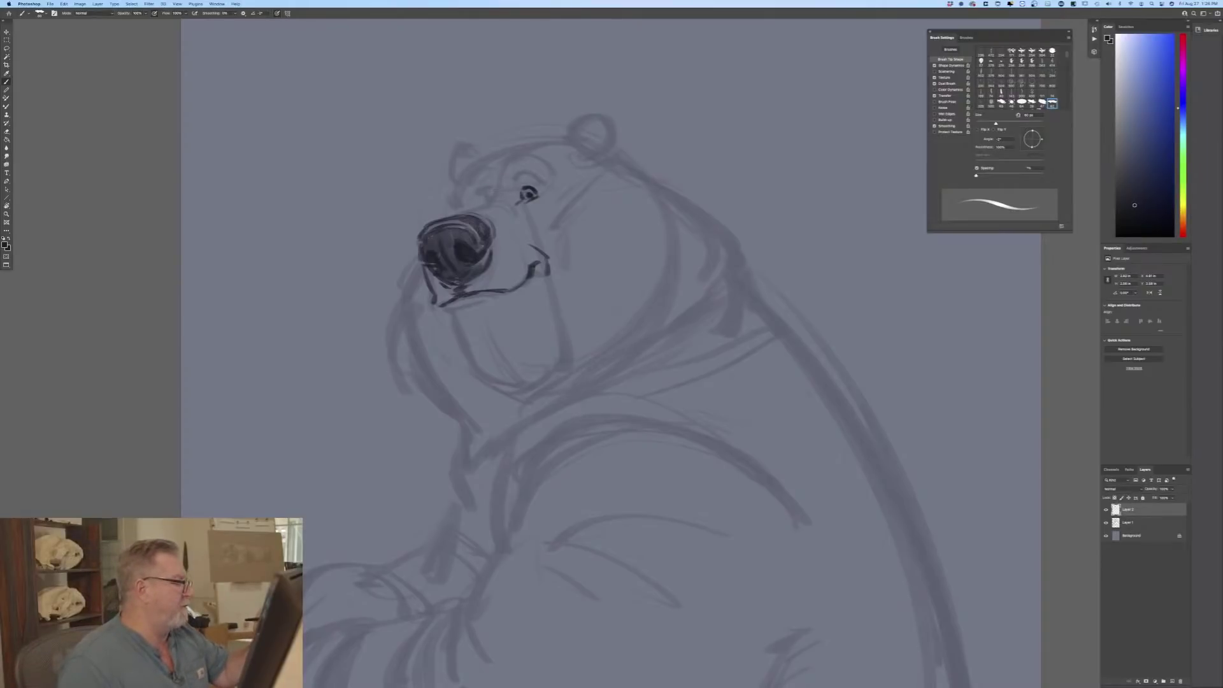
pyautogui.moveTo(500, 177); pyautogui.dragTo(488, 197)
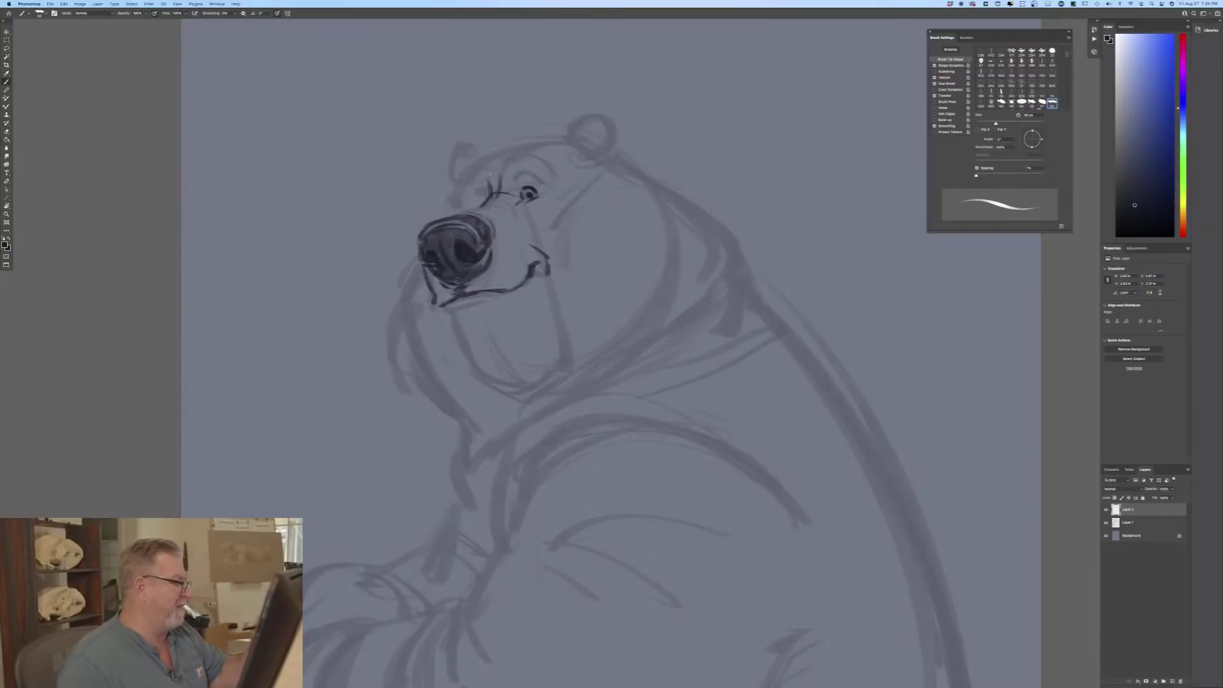
pyautogui.moveTo(508, 211); pyautogui.dragTo(520, 252)
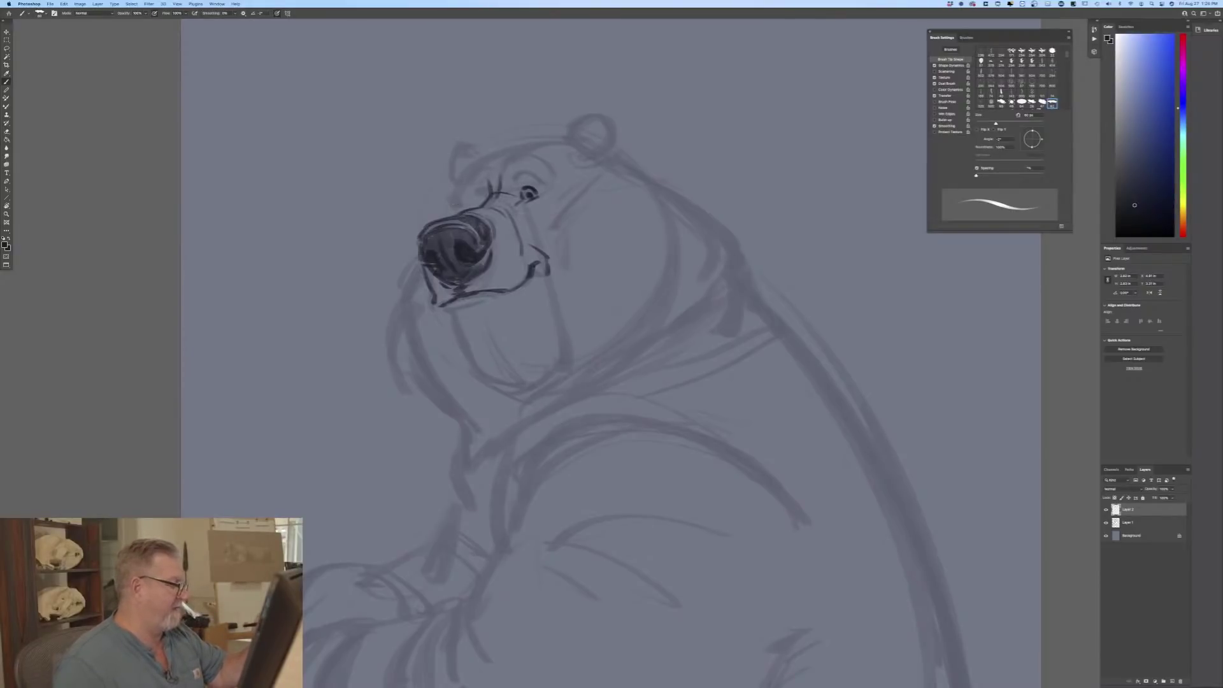
pyautogui.moveTo(543, 182)
pyautogui.mouseDown()
pyautogui.moveTo(513, 173)
pyautogui.moveTo(527, 170)
pyautogui.mouseUp()
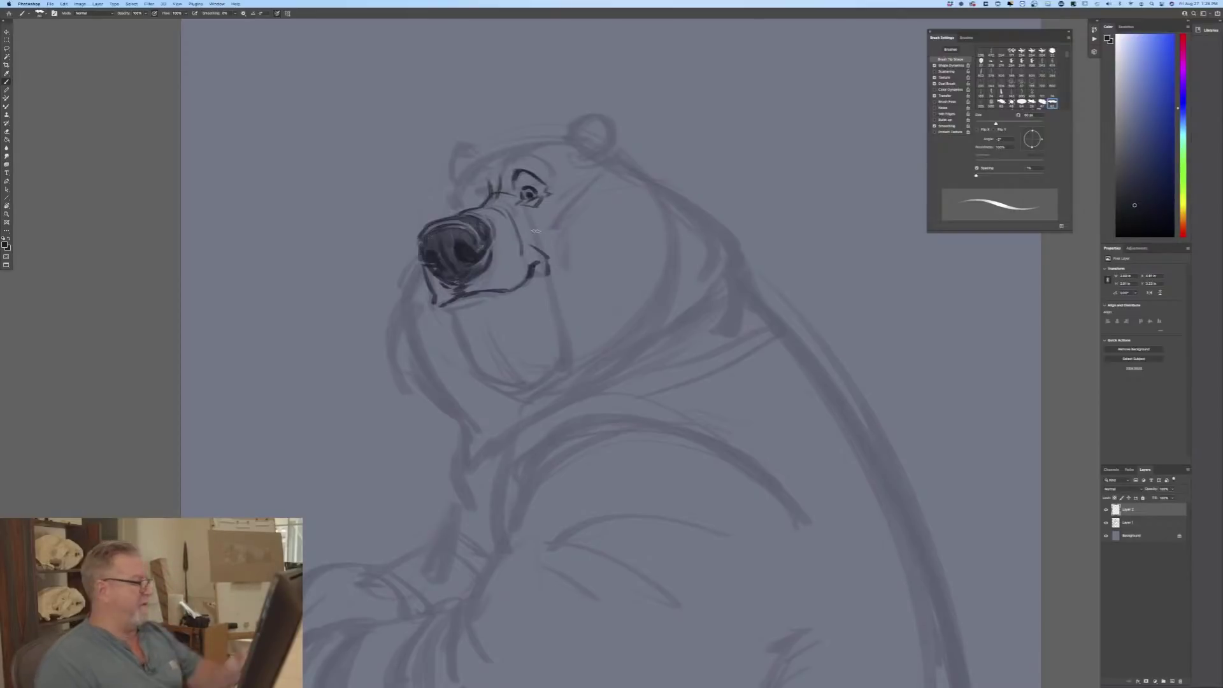
# Step: Draw the bear's far eye and brow over the sketch, adding the pupil with a slightly smaller brush
pyautogui.moveTo(547, 163)
pyautogui.mouseDown()
pyautogui.moveTo(512, 151)
pyautogui.moveTo(503, 171)
pyautogui.moveTo(516, 192)
pyautogui.moveTo(487, 163)
pyautogui.moveTo(469, 199)
pyautogui.mouseUp()
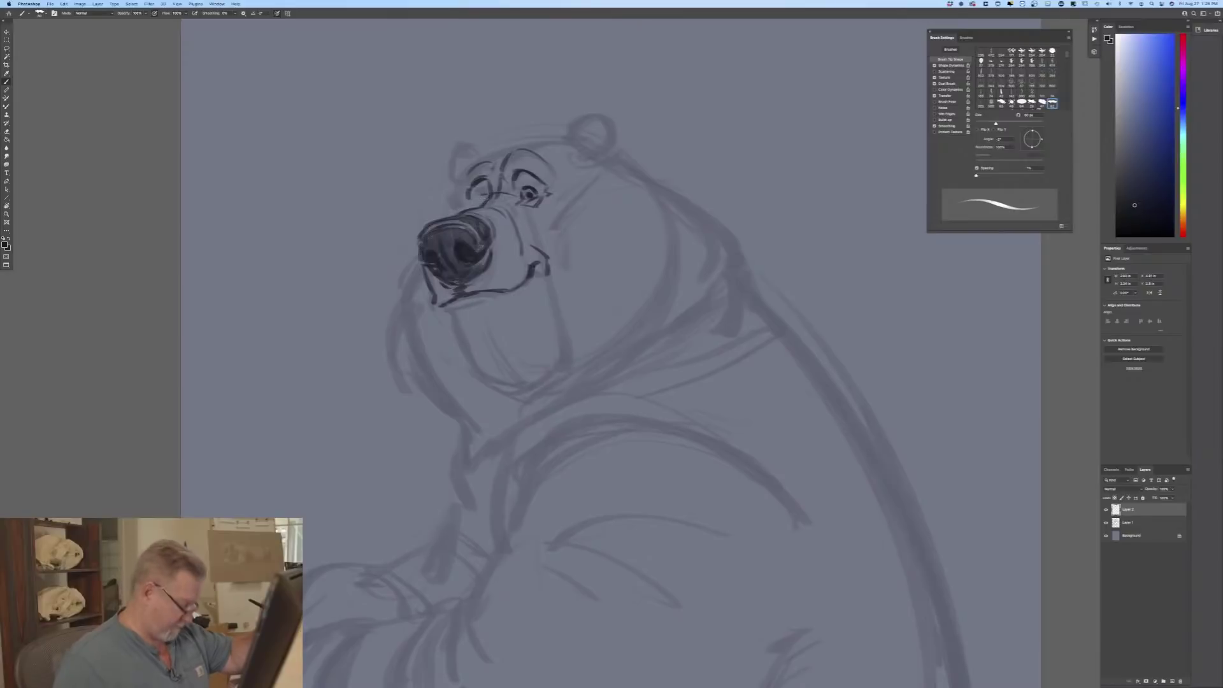
pyautogui.press('[')
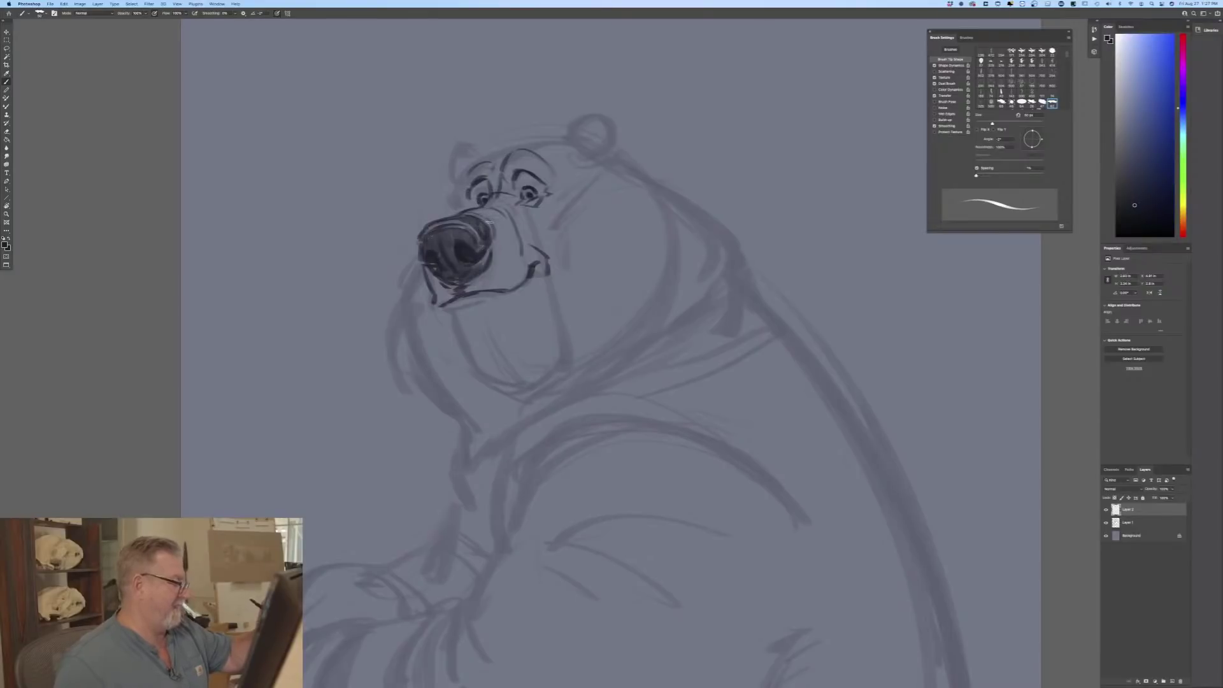
pyautogui.press('super+minus')
pyautogui.press('super+minus')
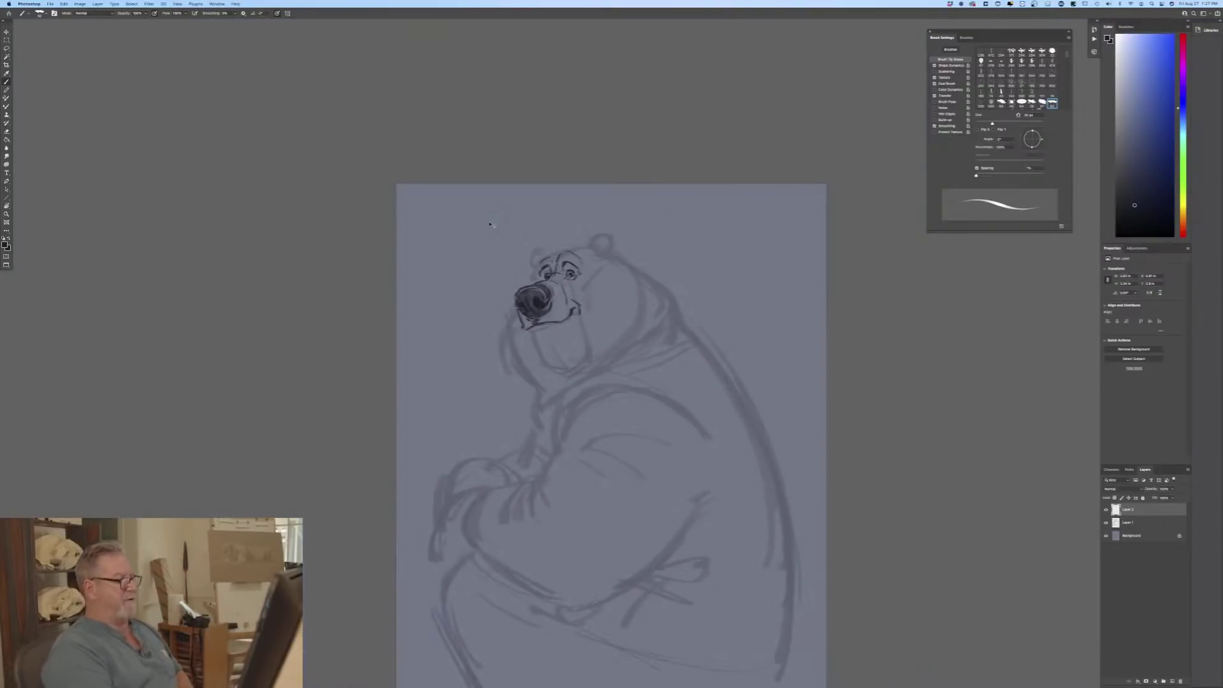
# Step: Outline the forehead and far side of the brow, and draw the near ear with its inner fur and cheek line
pyautogui.press('super+plus')
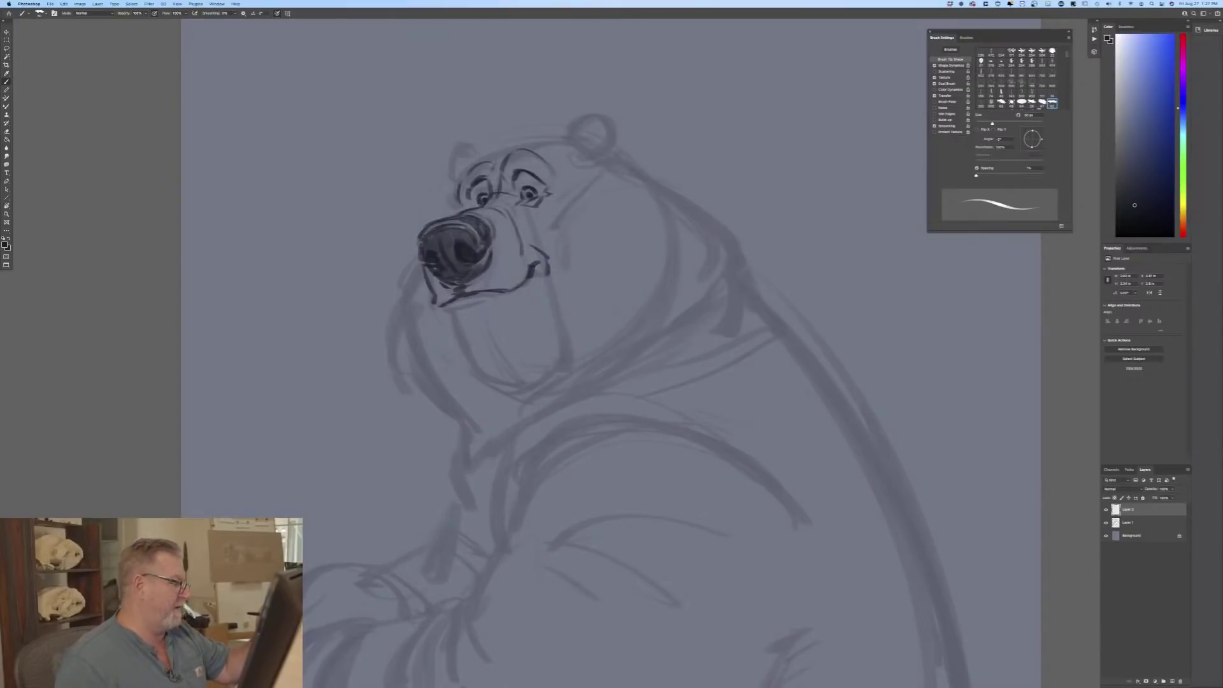
pyautogui.moveTo(560, 140); pyautogui.dragTo(530, 142)
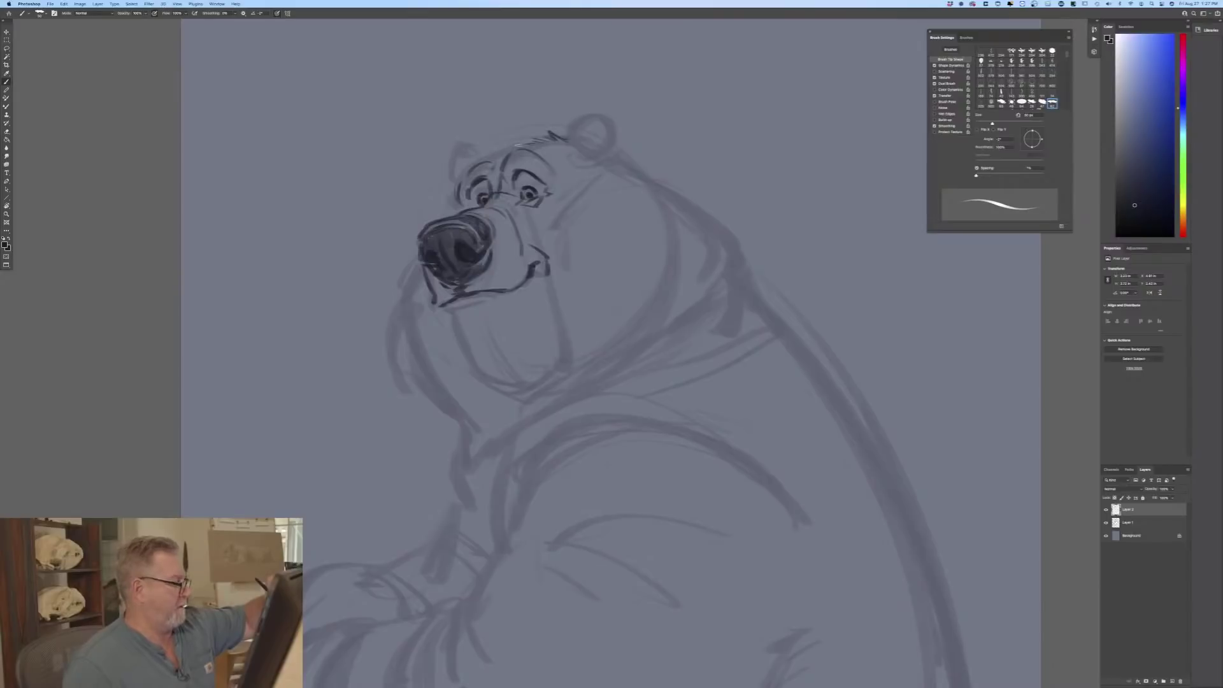
pyautogui.moveTo(507, 149)
pyautogui.mouseDown()
pyautogui.moveTo(471, 164)
pyautogui.moveTo(455, 209)
pyautogui.mouseUp()
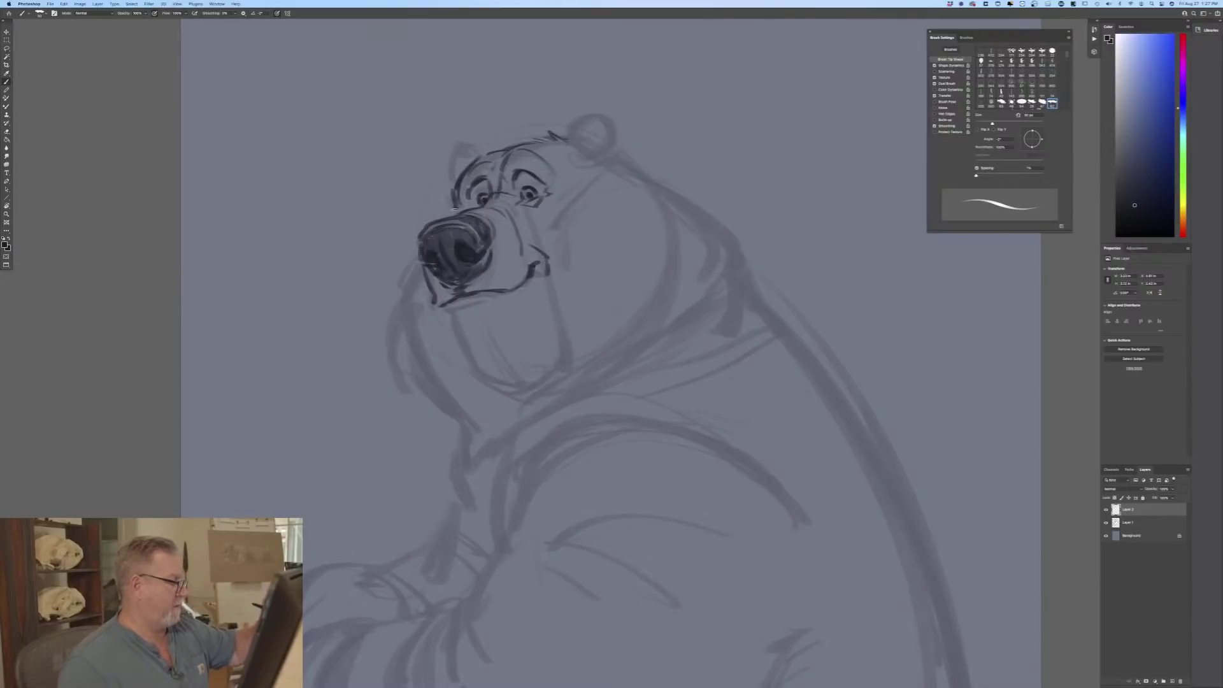
pyautogui.moveTo(577, 154)
pyautogui.mouseDown()
pyautogui.moveTo(583, 121)
pyautogui.moveTo(610, 118)
pyautogui.moveTo(622, 145)
pyautogui.moveTo(617, 126)
pyautogui.moveTo(623, 151)
pyautogui.moveTo(609, 165)
pyautogui.moveTo(622, 157)
pyautogui.moveTo(595, 171)
pyautogui.moveTo(602, 131)
pyautogui.moveTo(590, 153)
pyautogui.moveTo(613, 177)
pyautogui.moveTo(571, 210)
pyautogui.mouseUp()
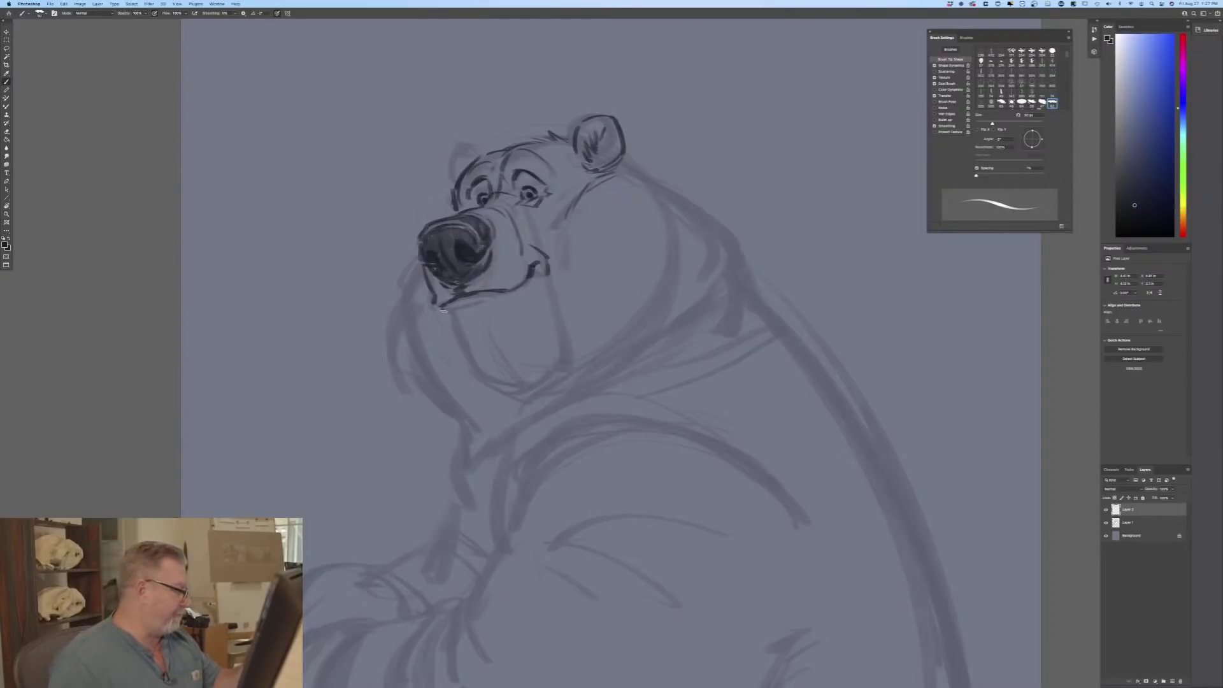
# Step: Draw the lower lip line, both sides of the chin, and the throat strokes running down below it
pyautogui.moveTo(453, 310); pyautogui.dragTo(481, 306)
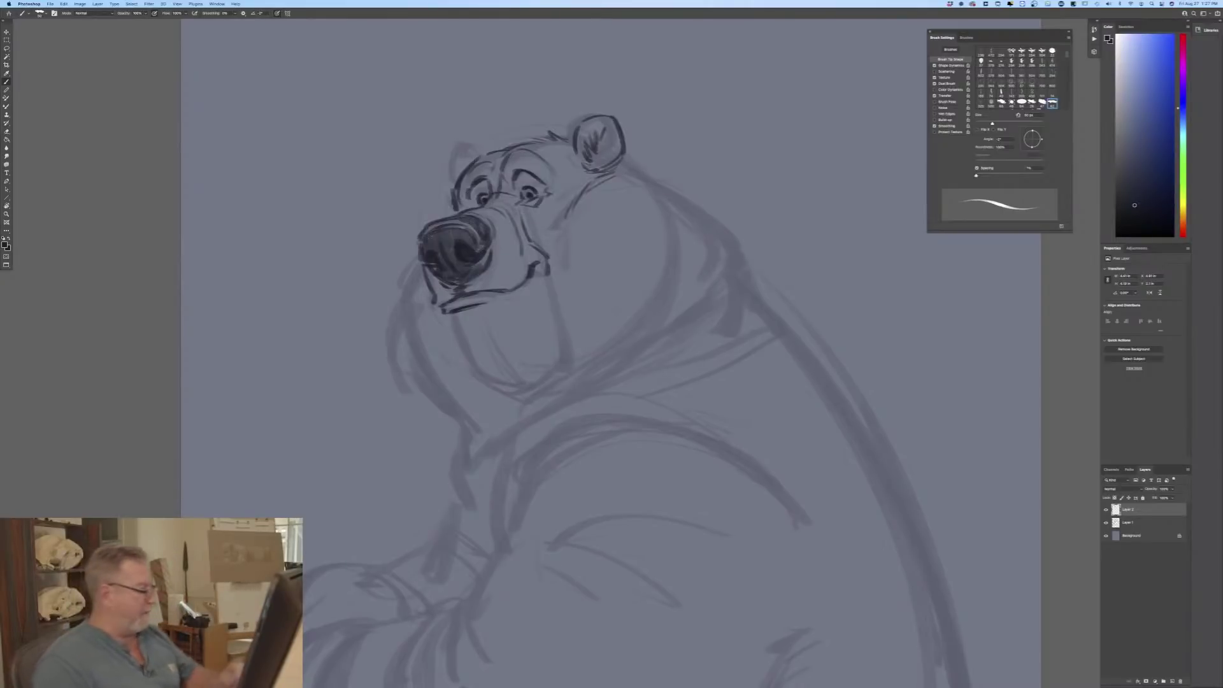
pyautogui.moveTo(478, 373); pyautogui.dragTo(512, 386)
pyautogui.moveTo(549, 276)
pyautogui.mouseDown()
pyautogui.moveTo(558, 368)
pyautogui.moveTo(560, 351)
pyautogui.moveTo(494, 397)
pyautogui.moveTo(520, 401)
pyautogui.moveTo(472, 467)
pyautogui.mouseUp()
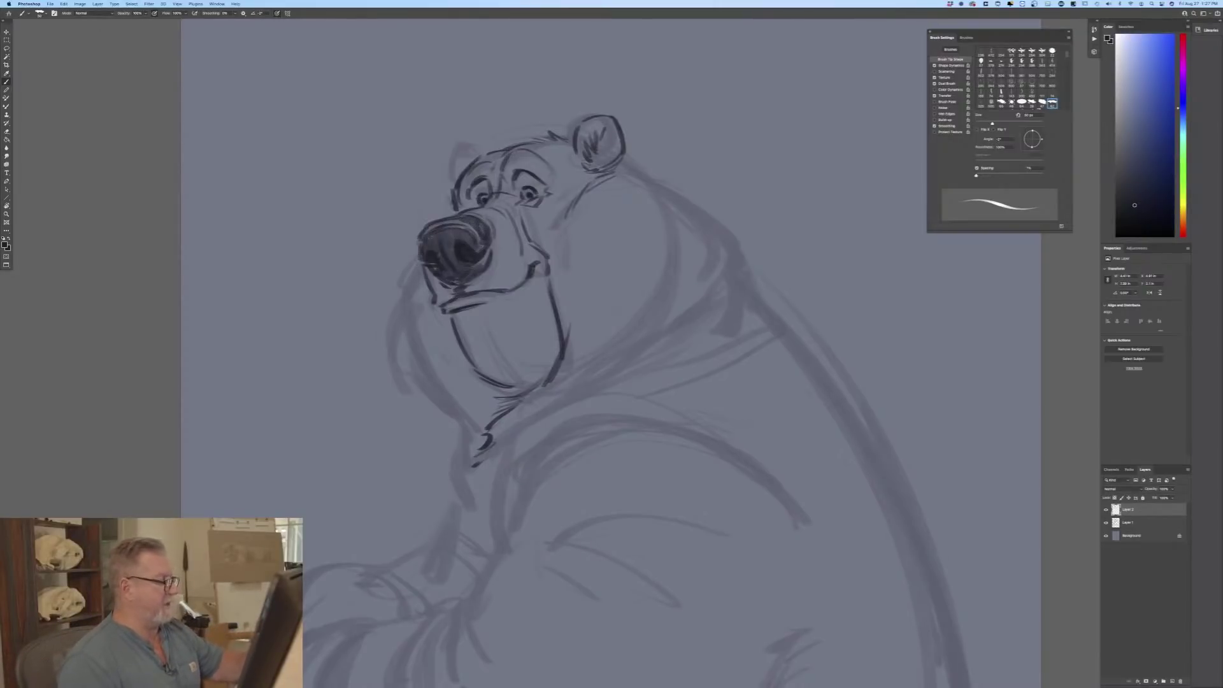
# Step: Flip the canvas horizontally and outline the back of the head, the neck and the collar with a larger brush
pyautogui.click(80, 4)
pyautogui.click(180, 91)
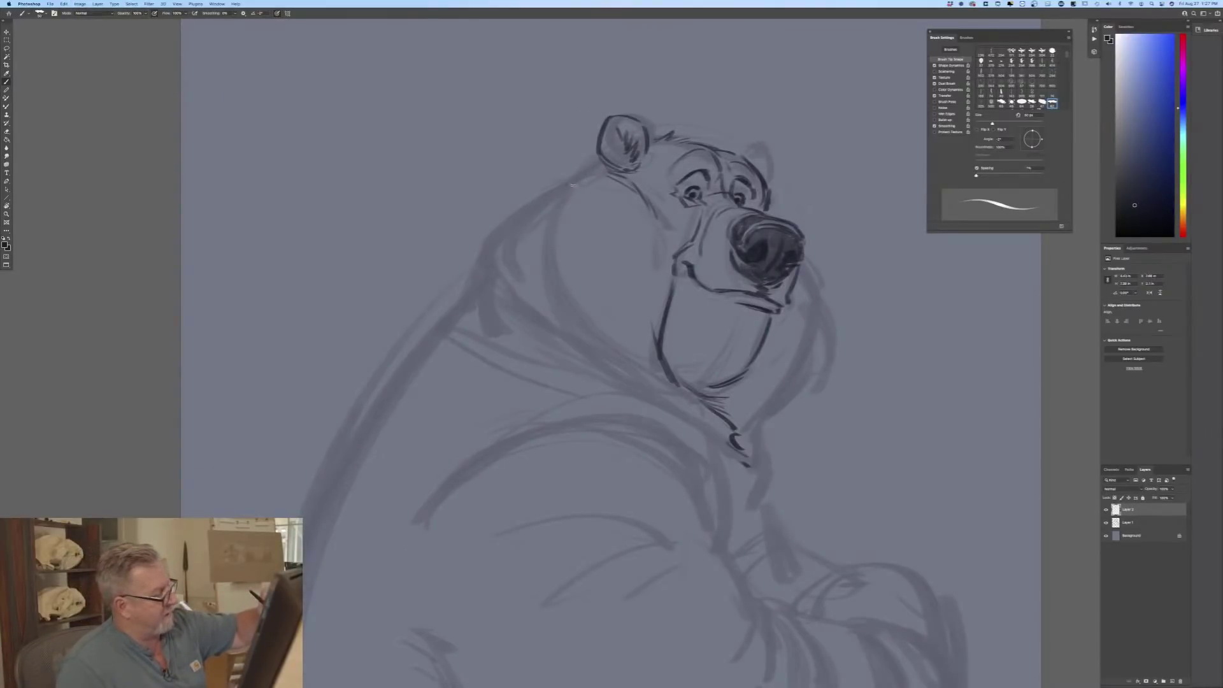
pyautogui.press(']')
pyautogui.press(']')
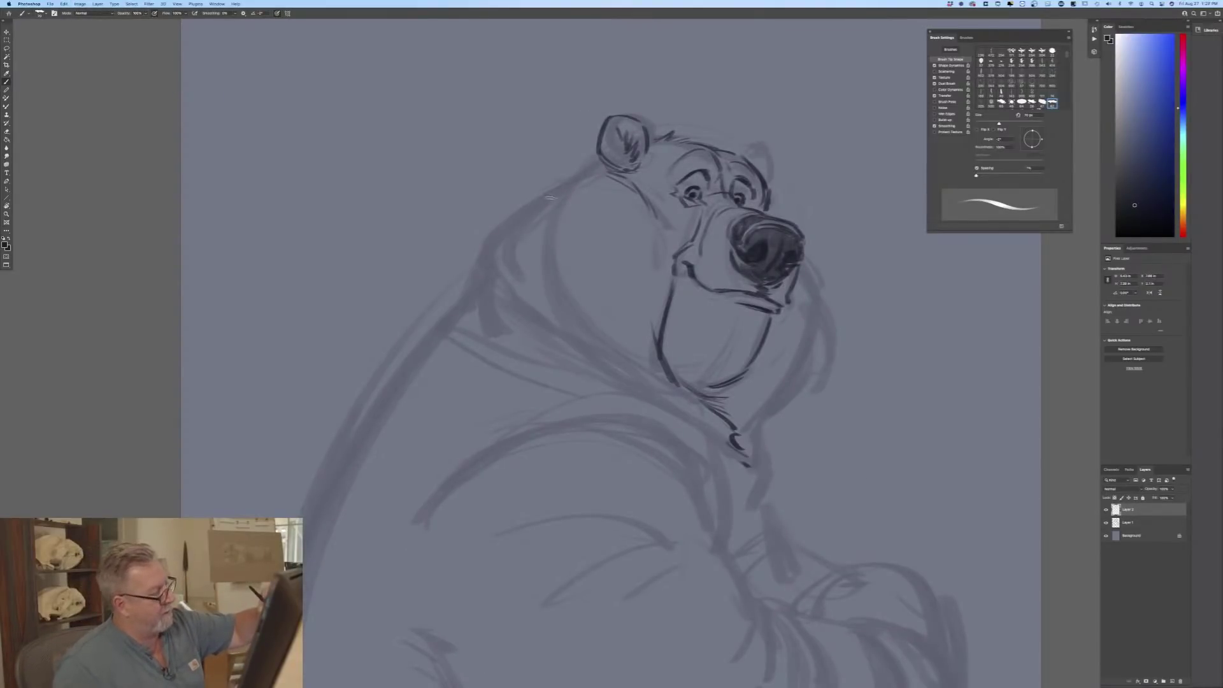
pyautogui.moveTo(589, 171)
pyautogui.mouseDown()
pyautogui.moveTo(527, 220)
pyautogui.moveTo(532, 206)
pyautogui.moveTo(498, 290)
pyautogui.moveTo(516, 326)
pyautogui.moveTo(510, 314)
pyautogui.moveTo(621, 382)
pyautogui.mouseUp()
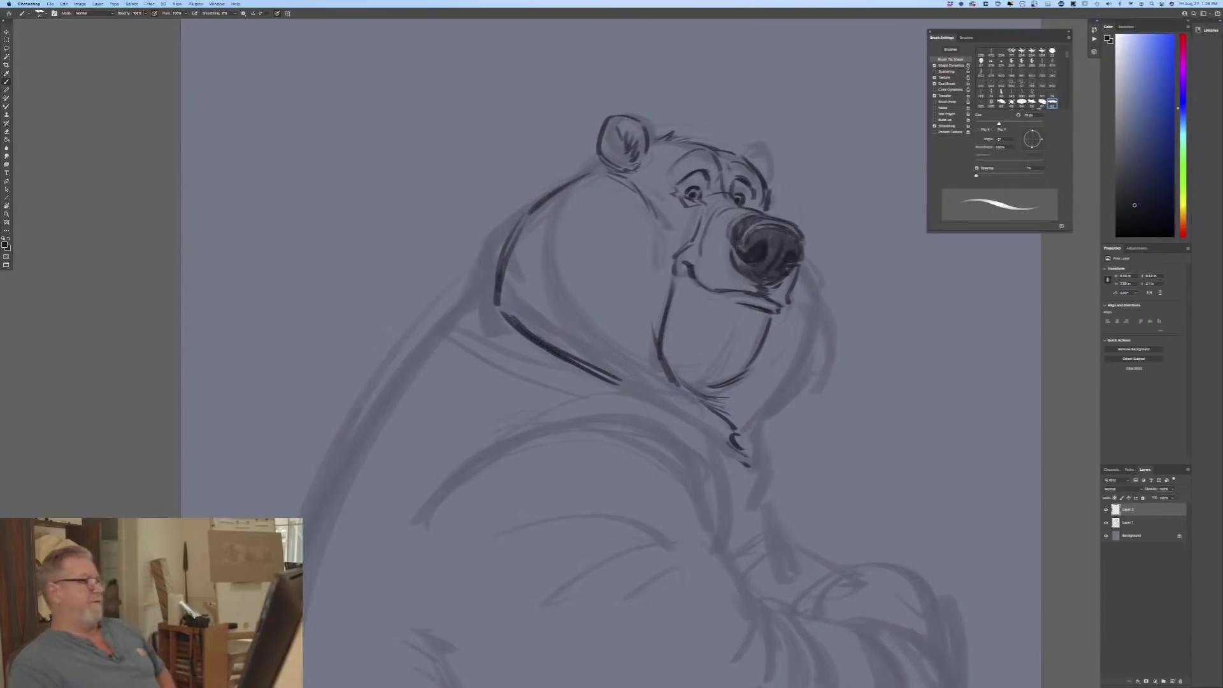
pyautogui.moveTo(587, 166); pyautogui.dragTo(488, 255)
pyautogui.moveTo(519, 208)
pyautogui.mouseDown()
pyautogui.moveTo(481, 277)
pyautogui.moveTo(500, 304)
pyautogui.moveTo(437, 318)
pyautogui.mouseUp()
pyautogui.moveTo(472, 278)
pyautogui.mouseDown()
pyautogui.moveTo(440, 314)
pyautogui.moveTo(492, 367)
pyautogui.mouseUp()
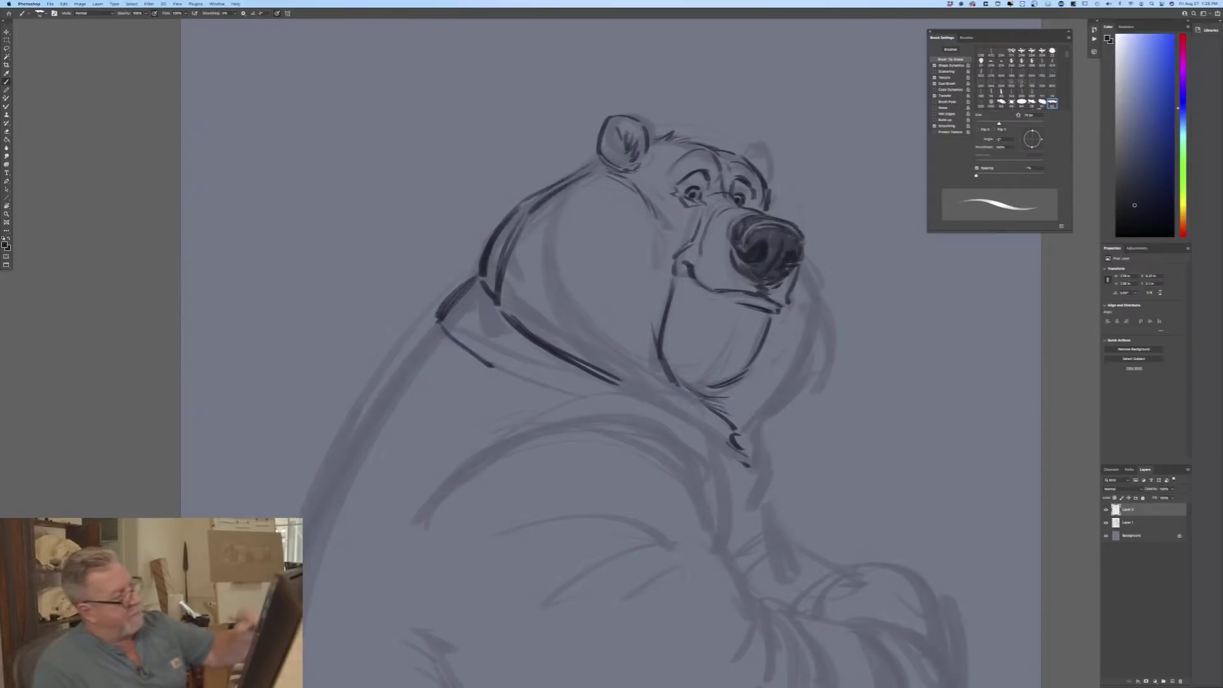
# Step: Draw the far ear, and outline the far cheek with short fur strokes along its underside using a smaller brush
pyautogui.moveTo(751, 153); pyautogui.dragTo(768, 161)
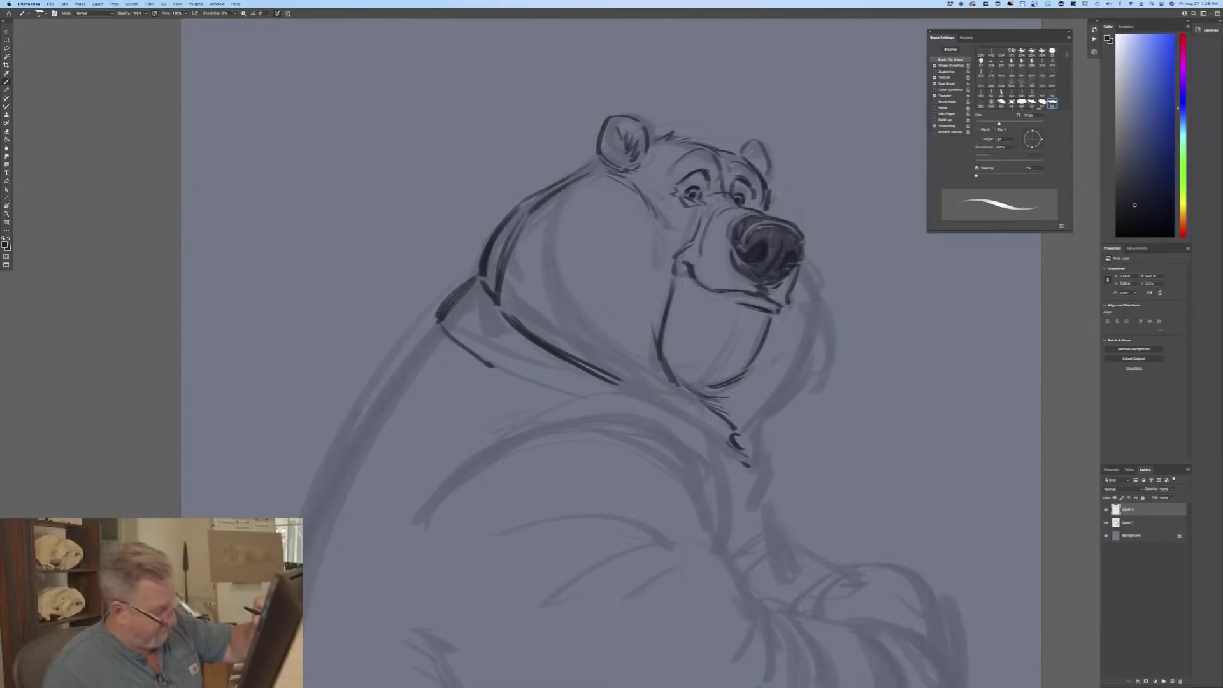
pyautogui.press('[')
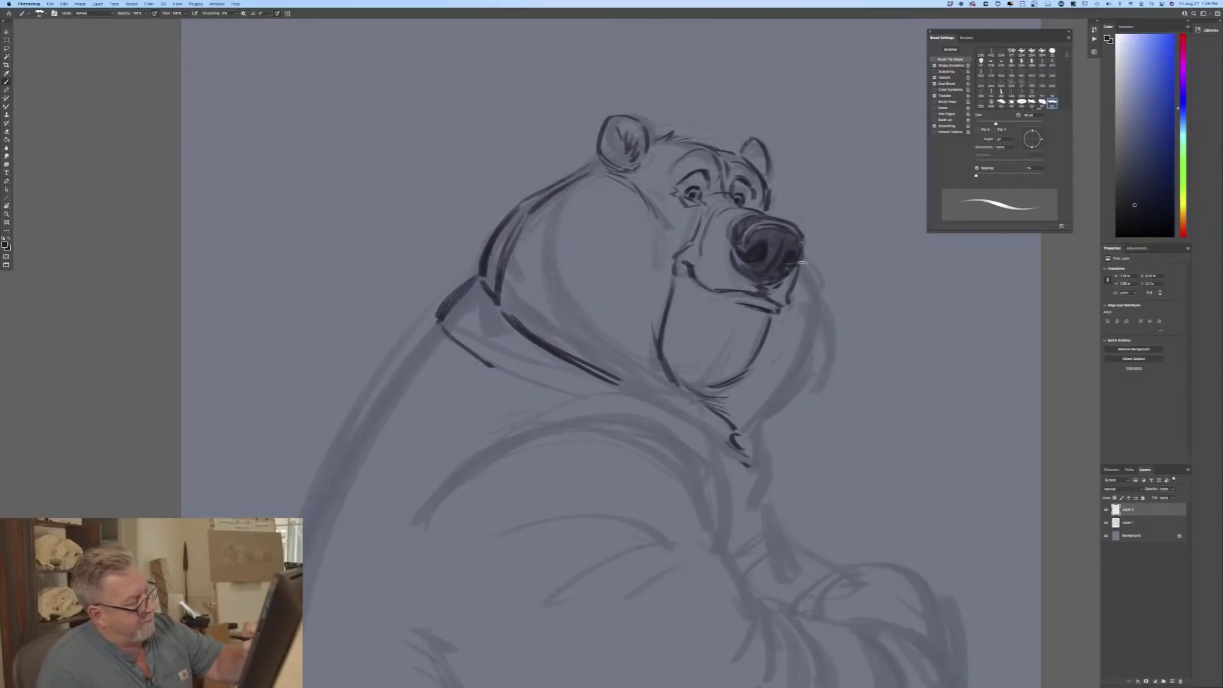
pyautogui.moveTo(802, 262)
pyautogui.mouseDown()
pyautogui.moveTo(814, 294)
pyautogui.moveTo(772, 407)
pyautogui.mouseUp()
pyautogui.moveTo(813, 323); pyautogui.dragTo(739, 428)
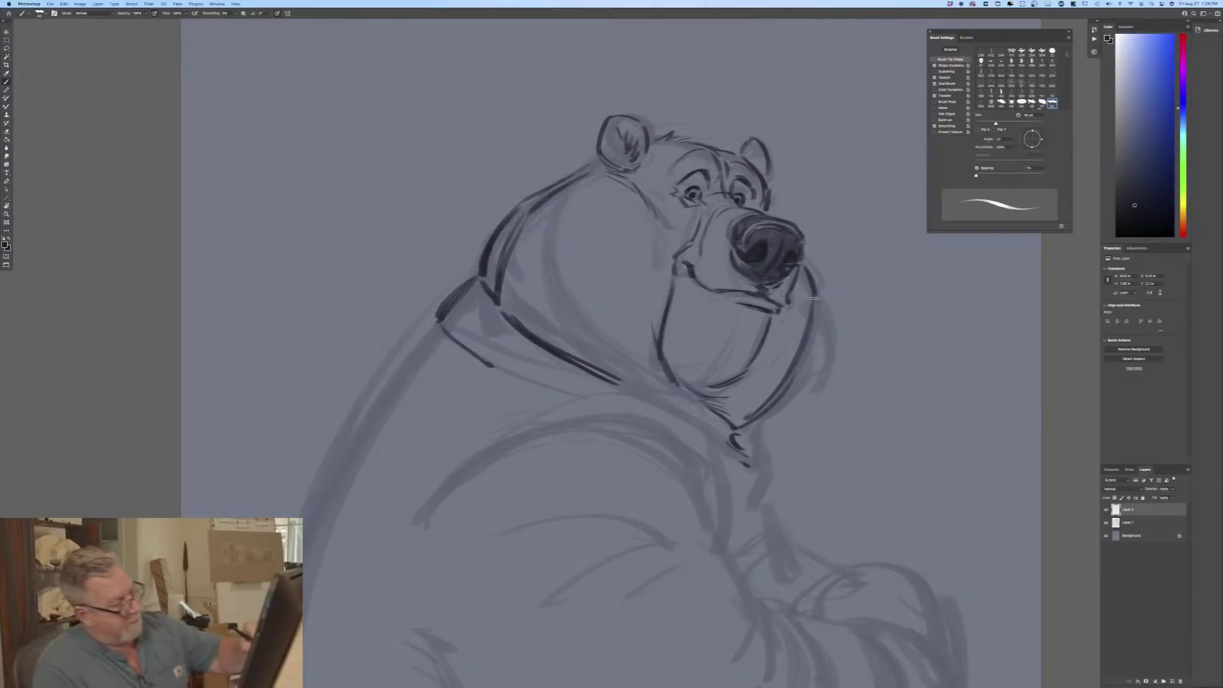
pyautogui.moveTo(775, 402); pyautogui.dragTo(739, 434)
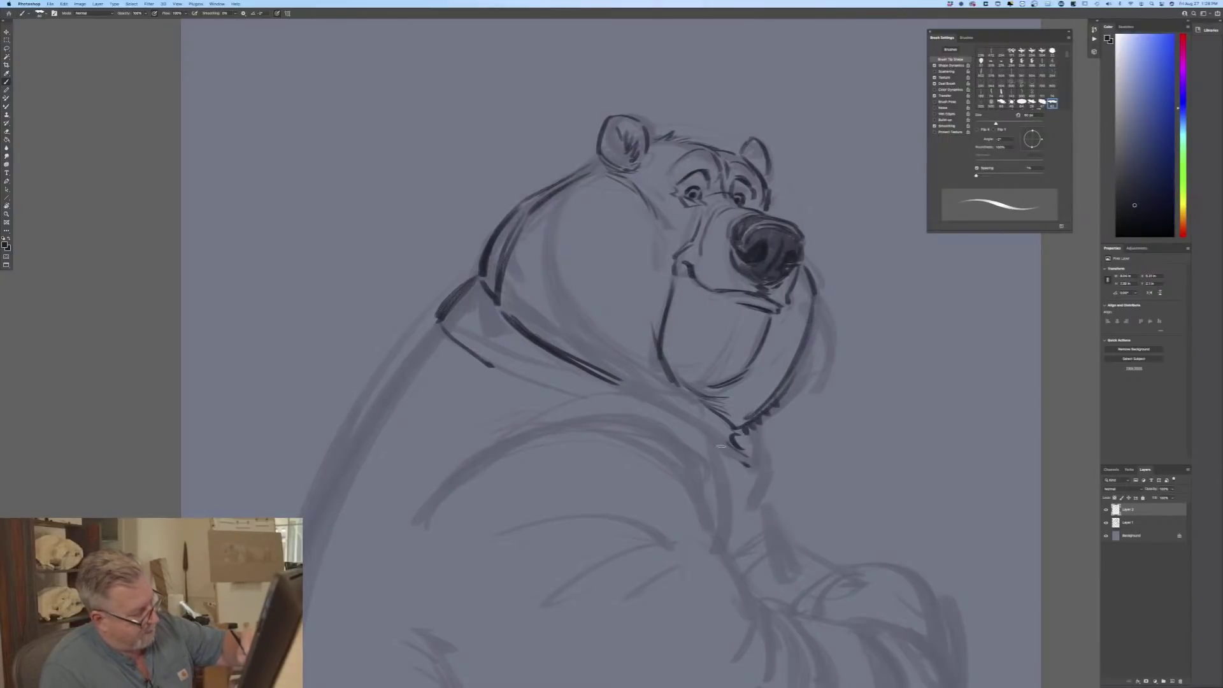
# Step: Draw the collar along the jaw with a dark knot under the chin, and add its lower edge and first shoulder fold
pyautogui.moveTo(642, 393)
pyautogui.mouseDown()
pyautogui.moveTo(707, 438)
pyautogui.moveTo(710, 414)
pyautogui.mouseUp()
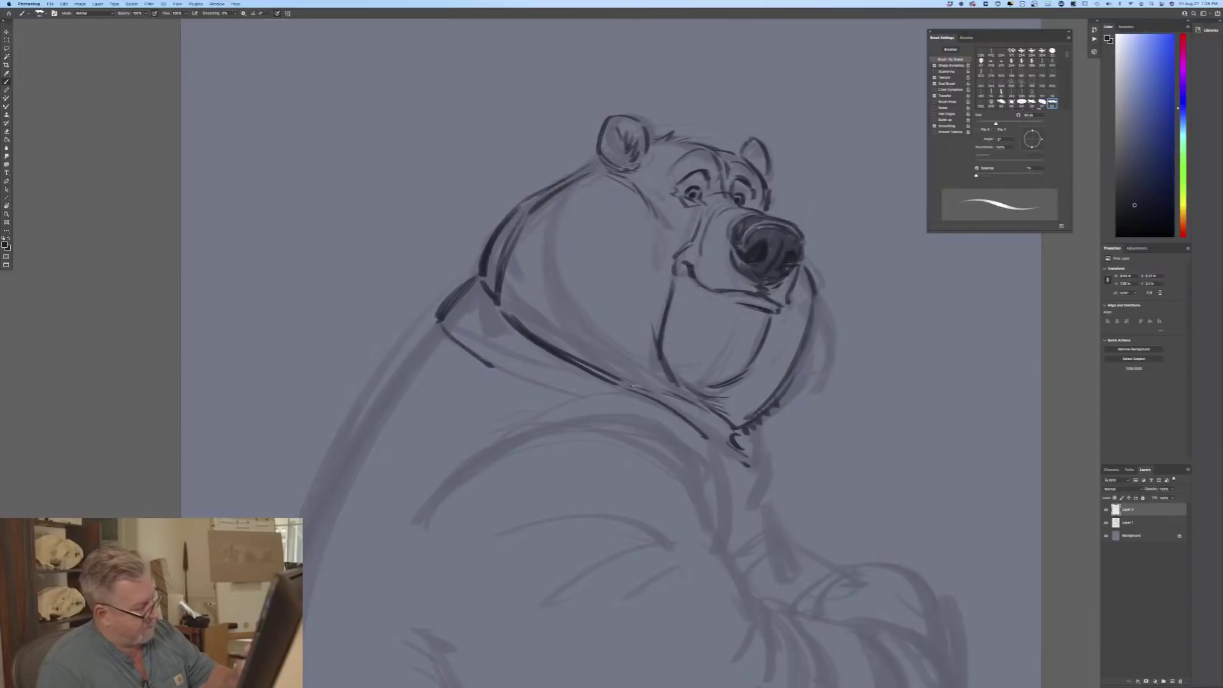
pyautogui.moveTo(558, 344)
pyautogui.mouseDown()
pyautogui.moveTo(681, 395)
pyautogui.moveTo(718, 481)
pyautogui.mouseUp()
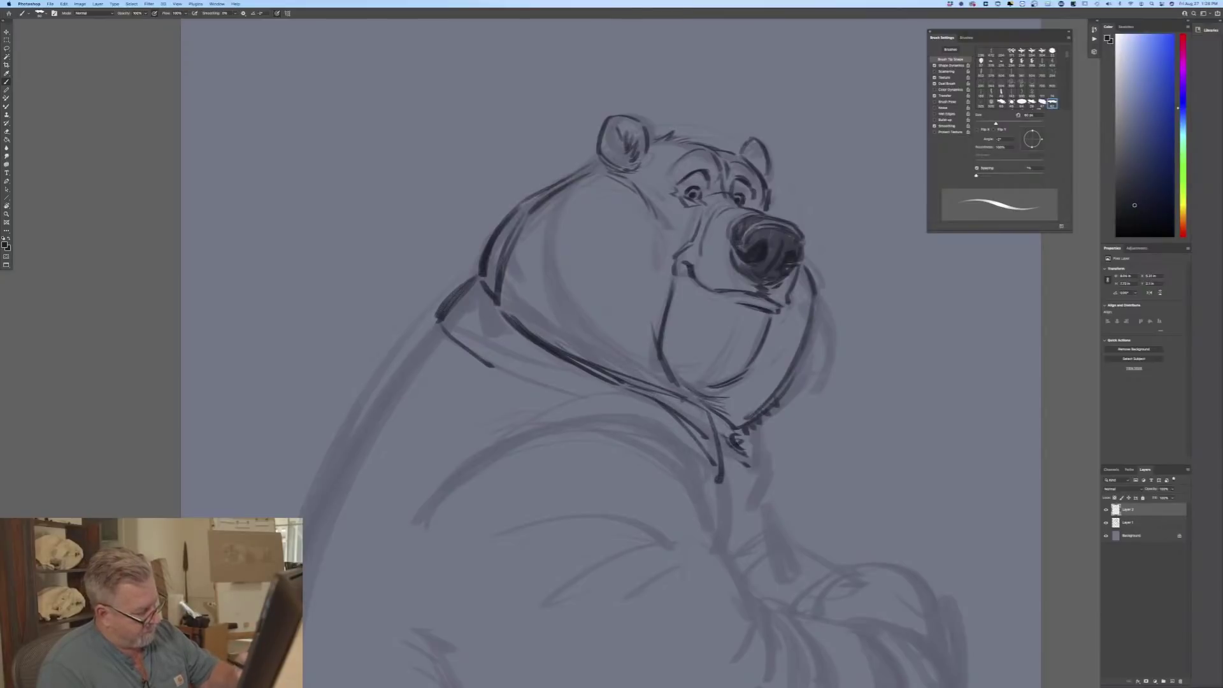
pyautogui.moveTo(725, 433); pyautogui.dragTo(723, 472)
pyautogui.moveTo(700, 406)
pyautogui.mouseDown()
pyautogui.moveTo(734, 444)
pyautogui.moveTo(734, 476)
pyautogui.moveTo(744, 432)
pyautogui.moveTo(752, 451)
pyautogui.moveTo(746, 431)
pyautogui.moveTo(758, 448)
pyautogui.moveTo(758, 431)
pyautogui.moveTo(747, 480)
pyautogui.moveTo(716, 482)
pyautogui.mouseUp()
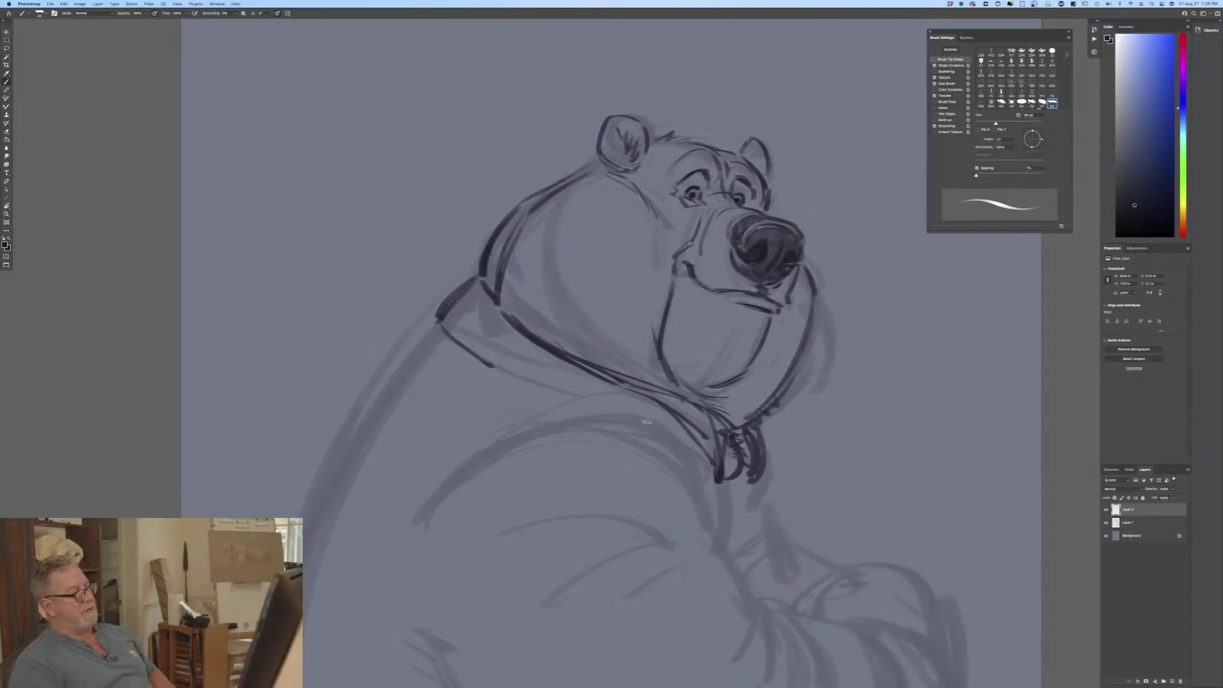
pyautogui.moveTo(499, 370); pyautogui.dragTo(526, 378)
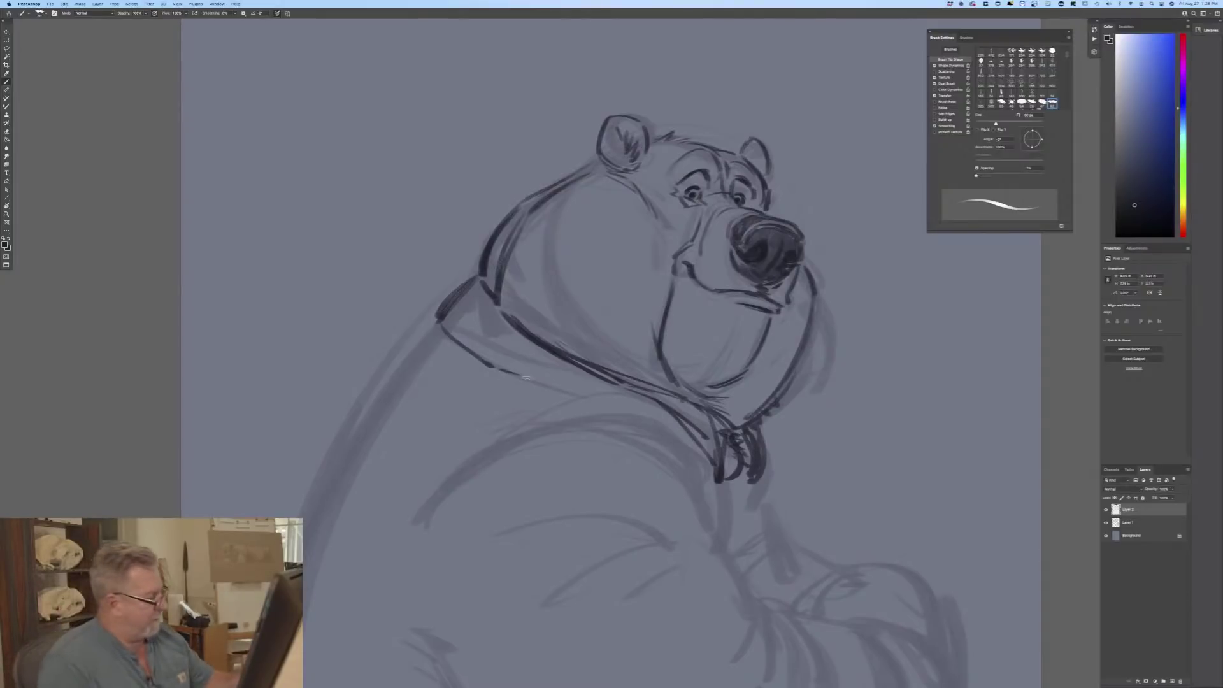
pyautogui.moveTo(675, 445); pyautogui.dragTo(607, 422)
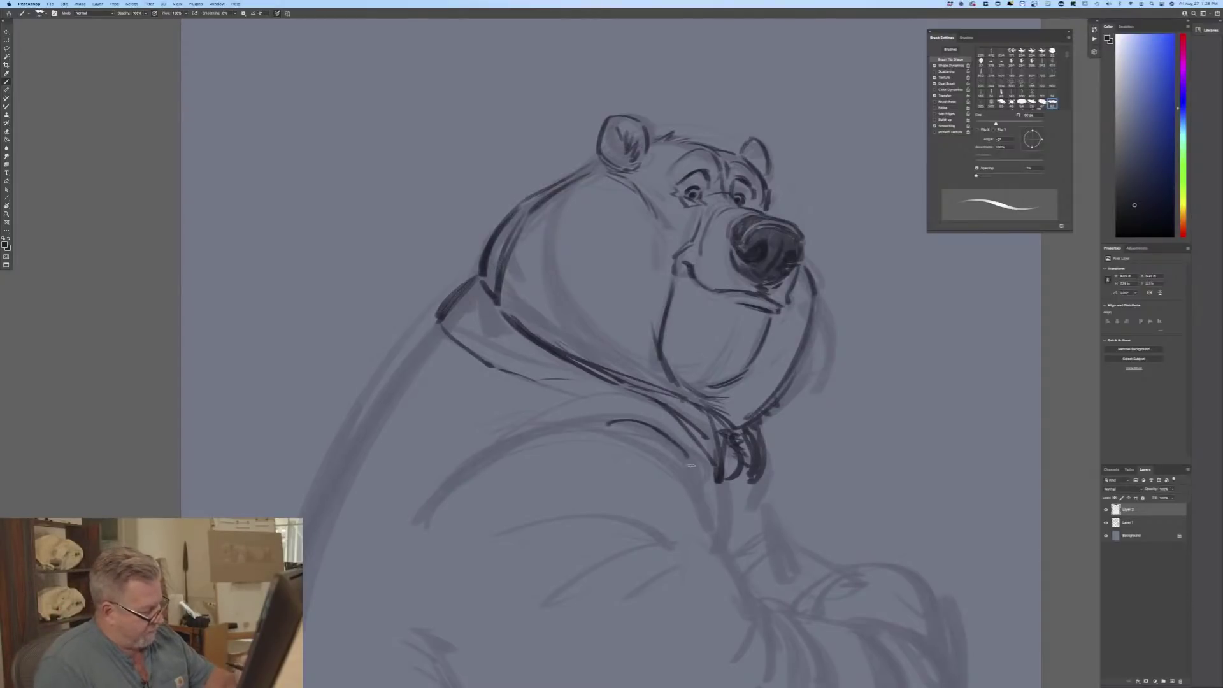
# Step: View the whole figure and flip the canvas horizontally back to its original orientation
pyautogui.press('super+minus')
pyautogui.scroll(-5, 240, 371)
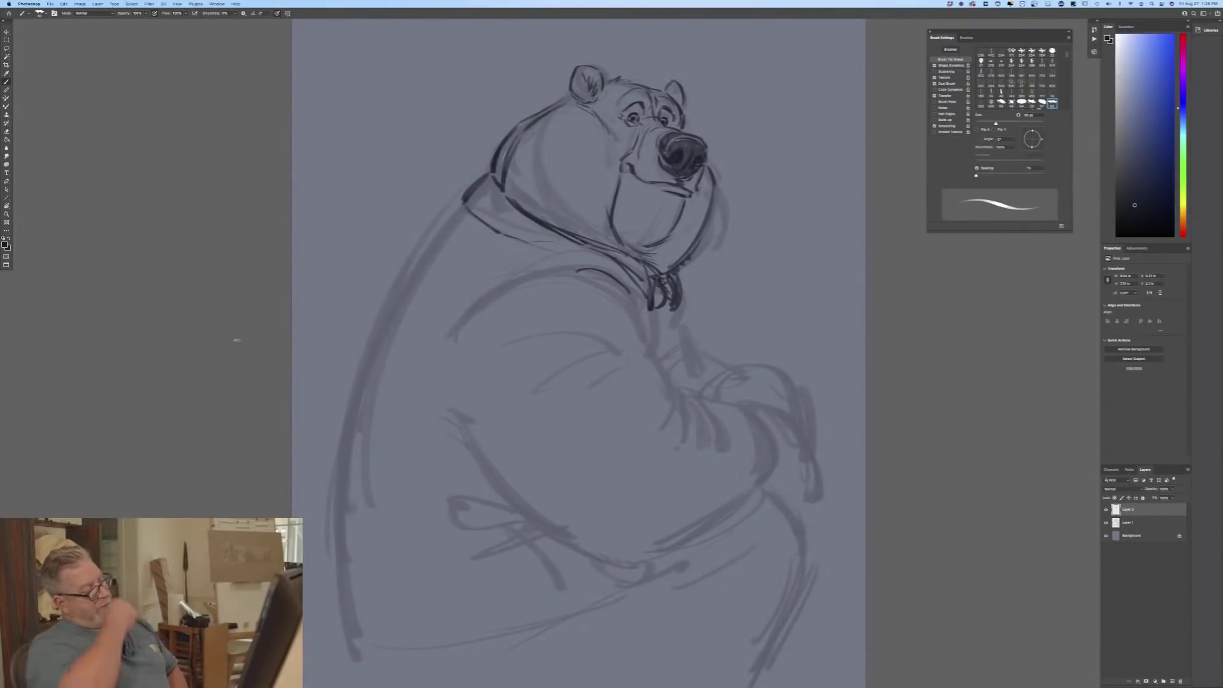
pyautogui.click(79, 4)
pyautogui.moveTo(102, 62)
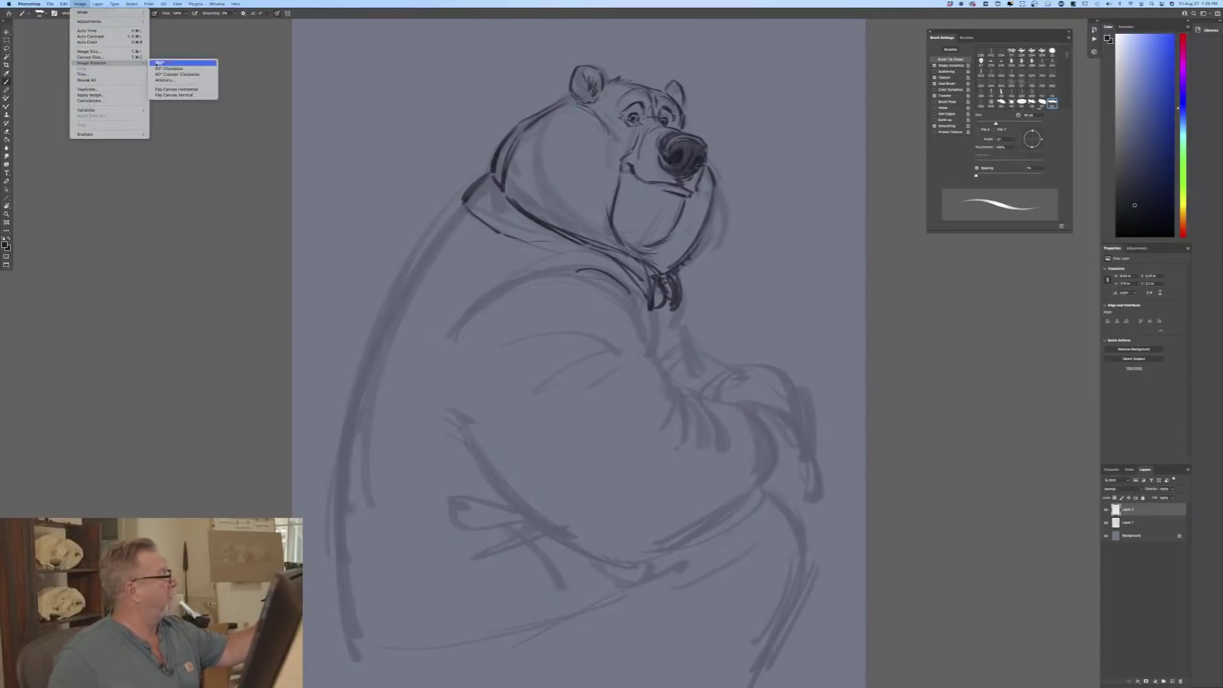
pyautogui.click(180, 89)
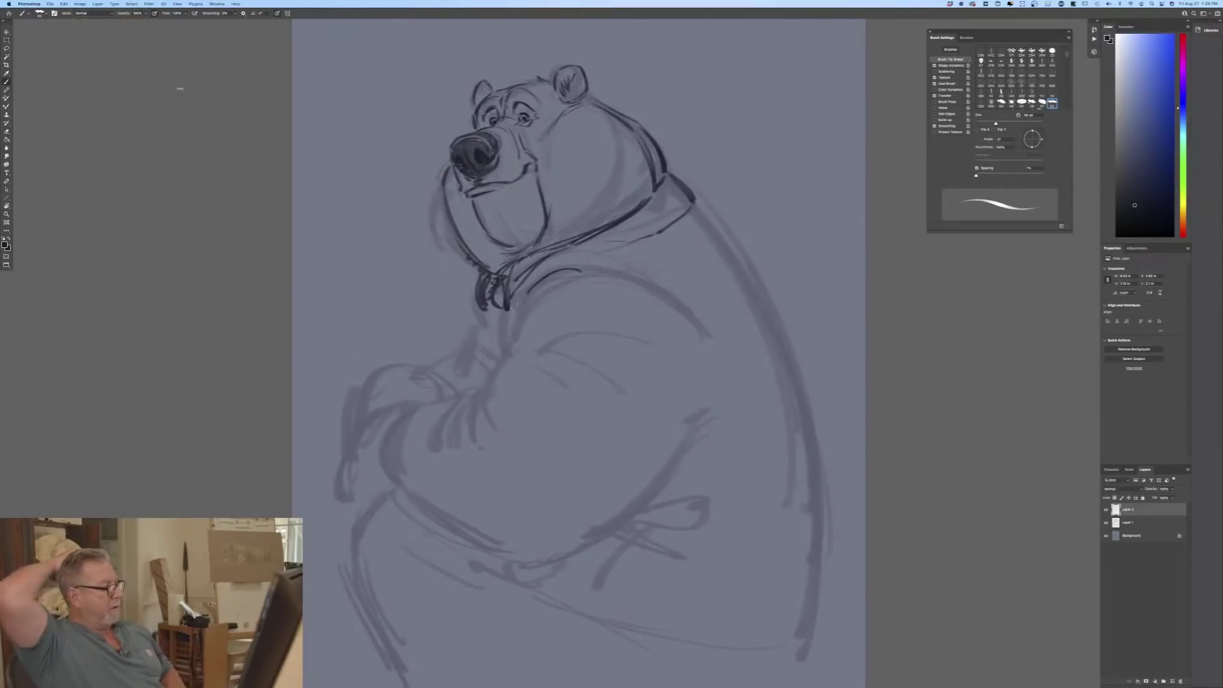
# Step: Outline the bear's back in a long thick curve from the collar down toward the hip with a larger brush
pyautogui.press(']')
pyautogui.press(']')
pyautogui.press(']')
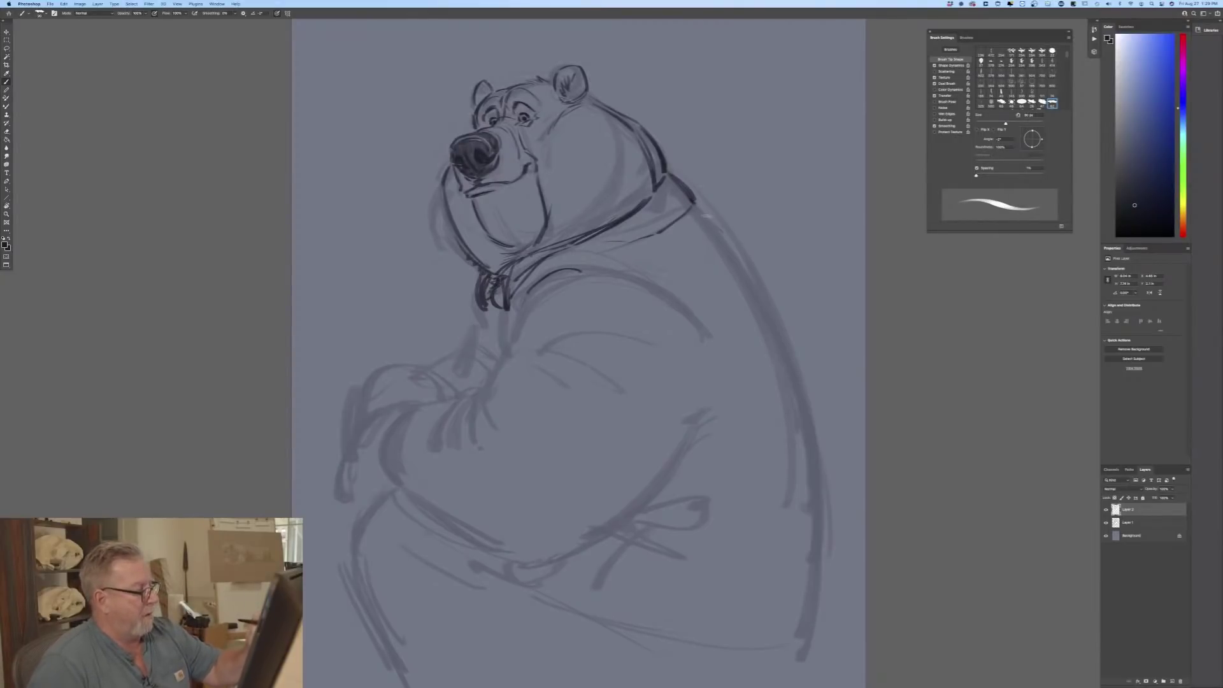
pyautogui.moveTo(697, 205)
pyautogui.mouseDown()
pyautogui.moveTo(745, 252)
pyautogui.moveTo(820, 472)
pyautogui.mouseUp()
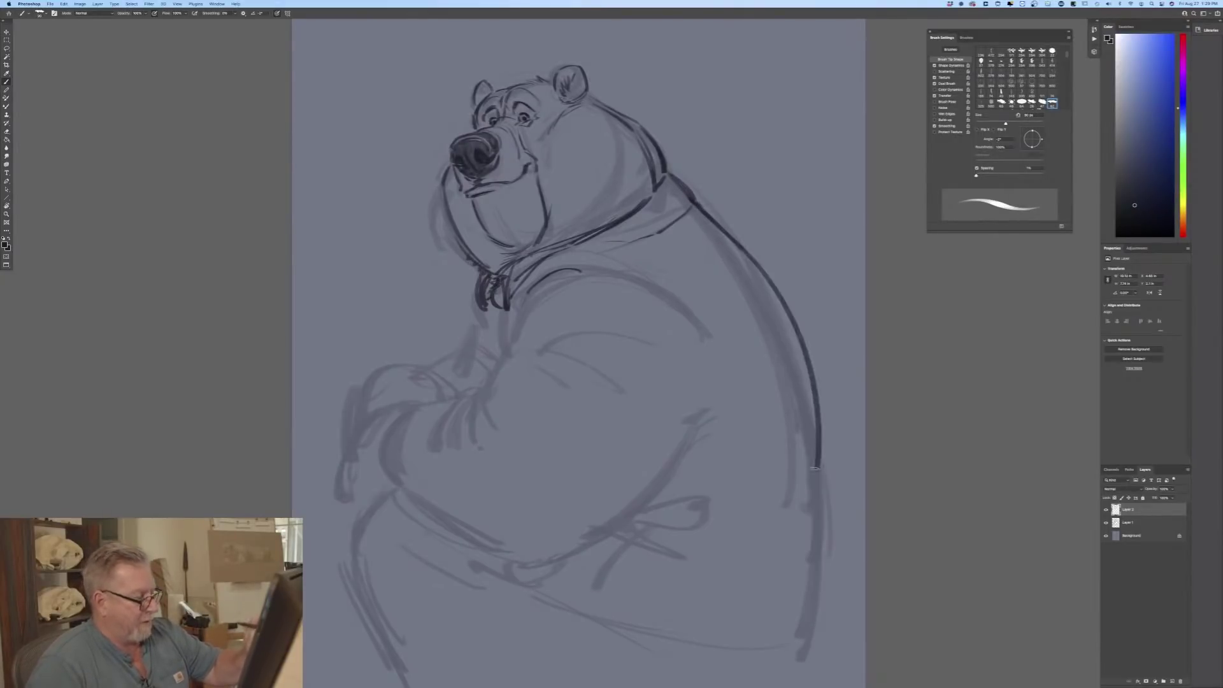
pyautogui.moveTo(812, 402)
pyautogui.mouseDown()
pyautogui.moveTo(817, 551)
pyautogui.moveTo(727, 233)
pyautogui.mouseUp()
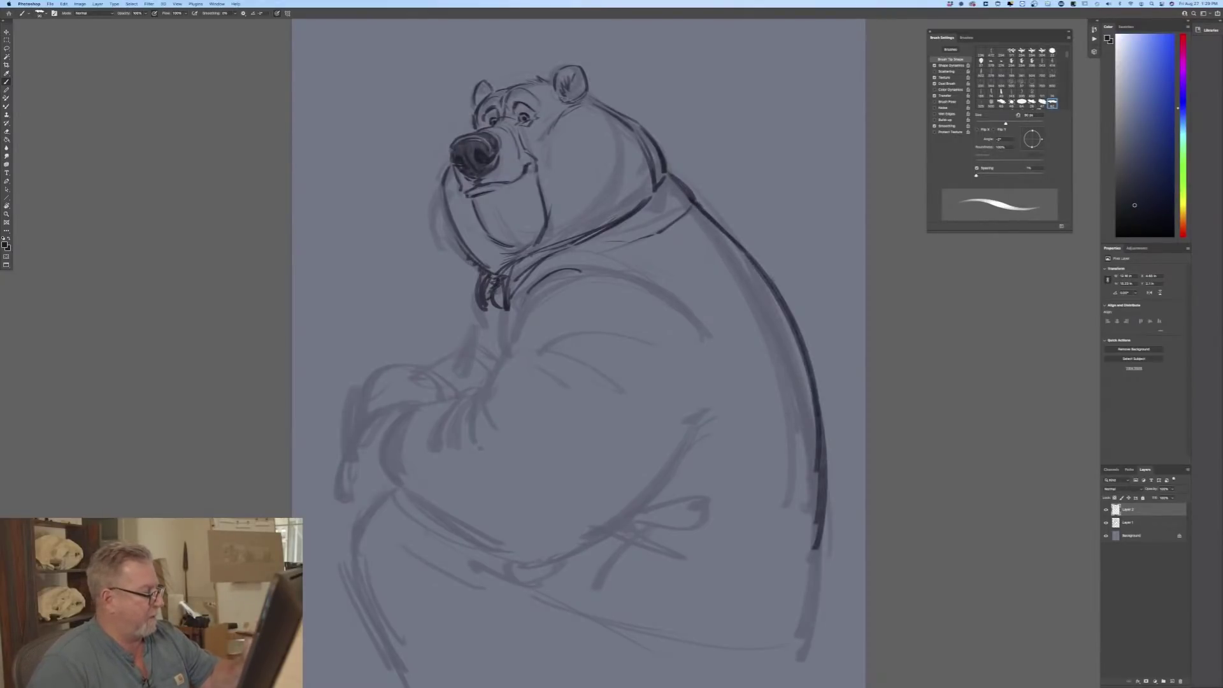
# Step: Draw the shoulder contour with fabric folds above it, the upper-arm creases, and the small crease behind the arm
pyautogui.moveTo(611, 256)
pyautogui.mouseDown()
pyautogui.moveTo(675, 273)
pyautogui.moveTo(582, 260)
pyautogui.moveTo(534, 290)
pyautogui.mouseUp()
pyautogui.moveTo(524, 310)
pyautogui.mouseDown()
pyautogui.moveTo(528, 288)
pyautogui.moveTo(625, 276)
pyautogui.moveTo(700, 322)
pyautogui.moveTo(615, 276)
pyautogui.mouseUp()
pyautogui.moveTo(545, 292)
pyautogui.mouseDown()
pyautogui.moveTo(513, 353)
pyautogui.moveTo(589, 332)
pyautogui.moveTo(608, 373)
pyautogui.mouseUp()
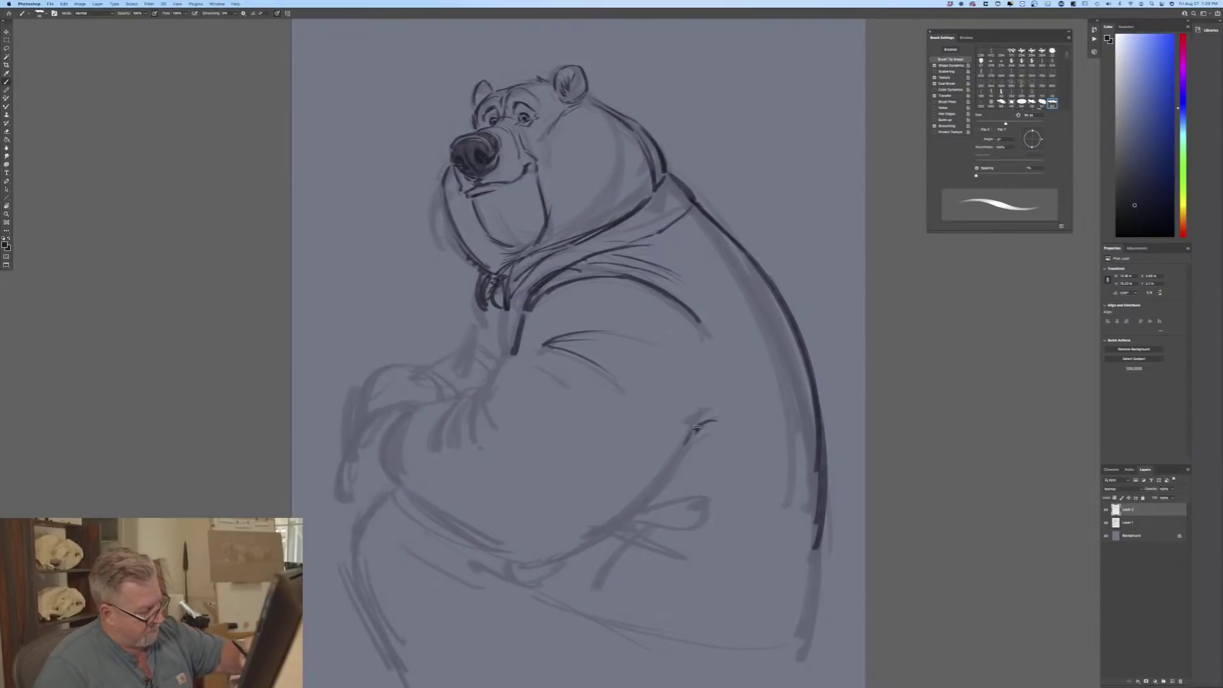
# Step: Draw the thick rear contour of the upper arm down to the elbow, and the fabric folds fanning out behind it
pyautogui.moveTo(691, 439); pyautogui.dragTo(577, 549)
pyautogui.moveTo(675, 462); pyautogui.dragTo(545, 555)
pyautogui.moveTo(619, 528); pyautogui.dragTo(532, 572)
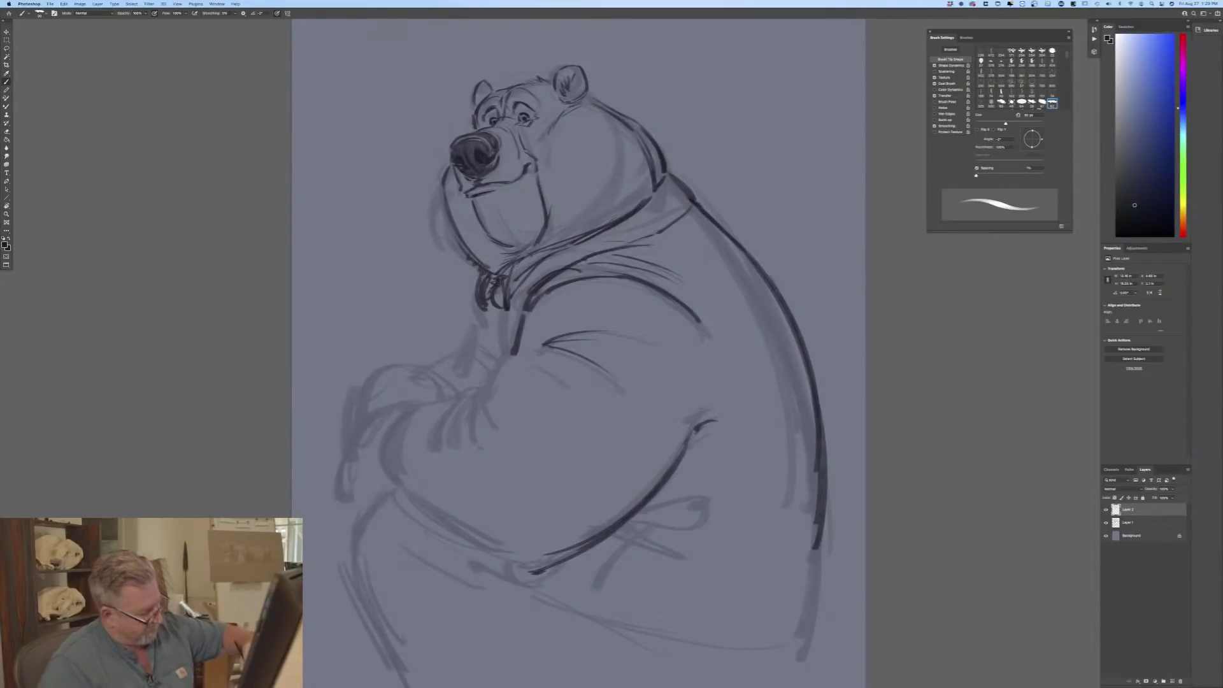
pyautogui.moveTo(705, 489); pyautogui.dragTo(632, 525)
pyautogui.moveTo(693, 529); pyautogui.dragTo(616, 539)
pyautogui.moveTo(646, 537); pyautogui.dragTo(613, 548)
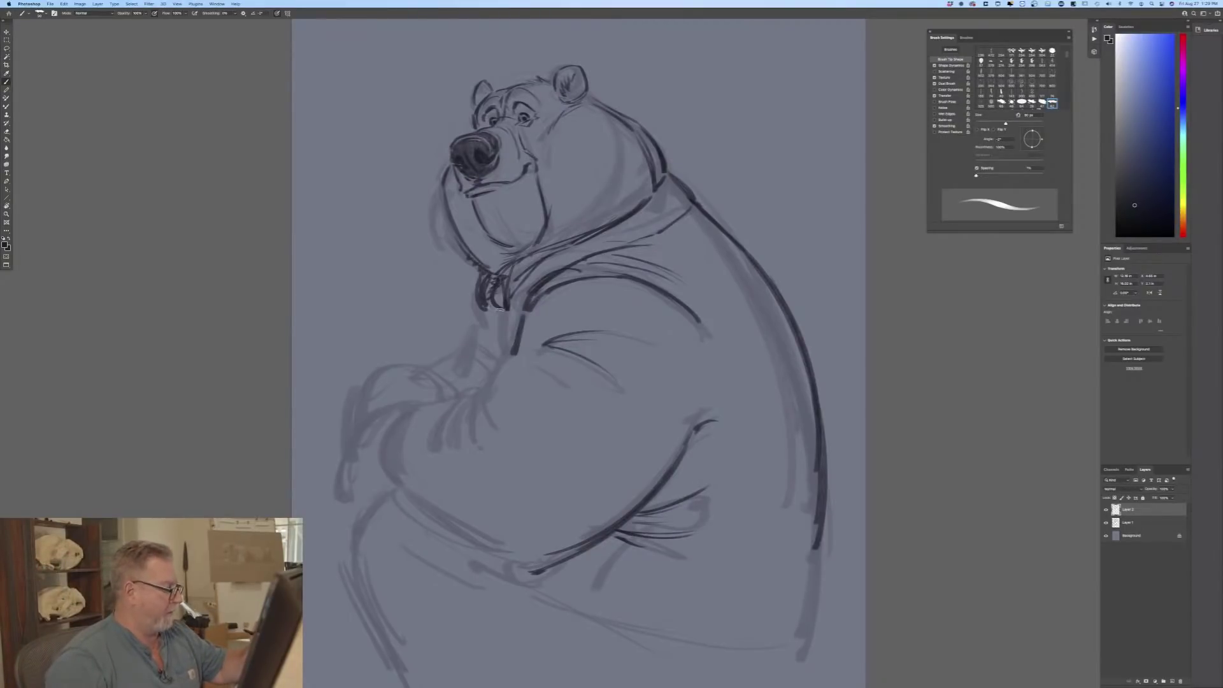
# Step: Draw the chest lines below the collar knot and continue them into the first sleeve crease at the inner elbow
pyautogui.moveTo(503, 310); pyautogui.dragTo(493, 357)
pyautogui.moveTo(512, 301); pyautogui.dragTo(496, 369)
pyautogui.moveTo(502, 314)
pyautogui.mouseDown()
pyautogui.moveTo(489, 365)
pyautogui.moveTo(510, 353)
pyautogui.moveTo(476, 394)
pyautogui.moveTo(484, 452)
pyautogui.mouseUp()
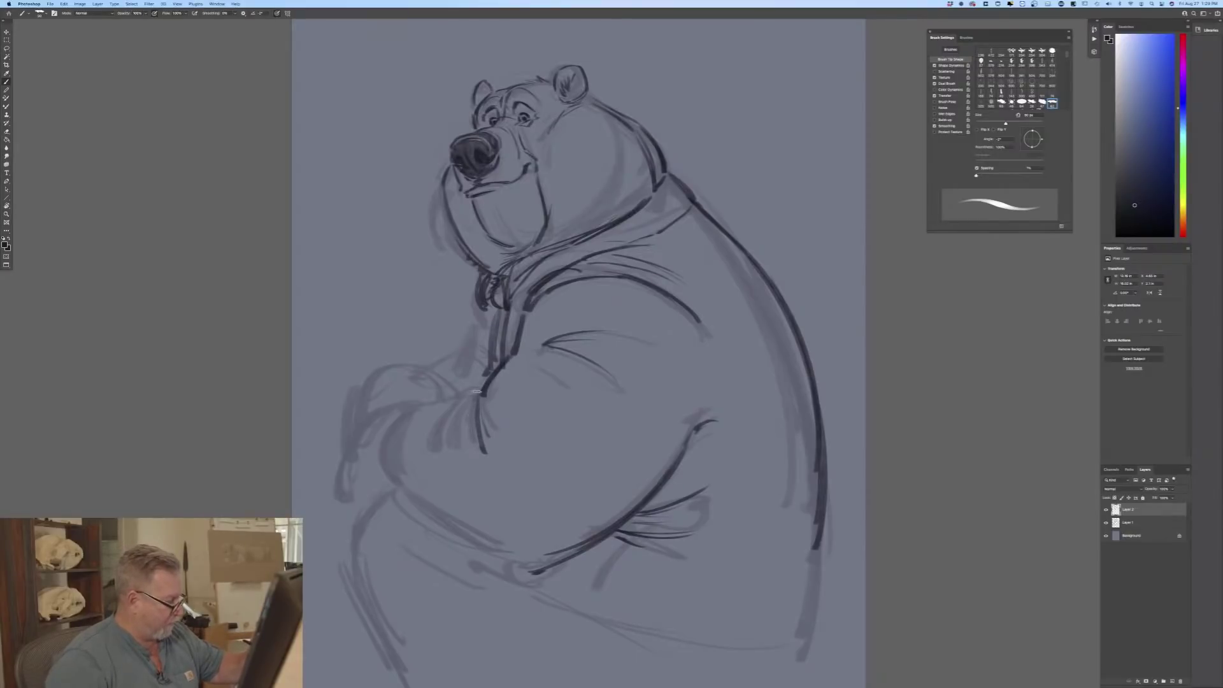
# Step: Add more sleeve creases at the inner elbow, and outline the forearm around the cuff and back along its underside to the elbow
pyautogui.moveTo(479, 393); pyautogui.dragTo(454, 451)
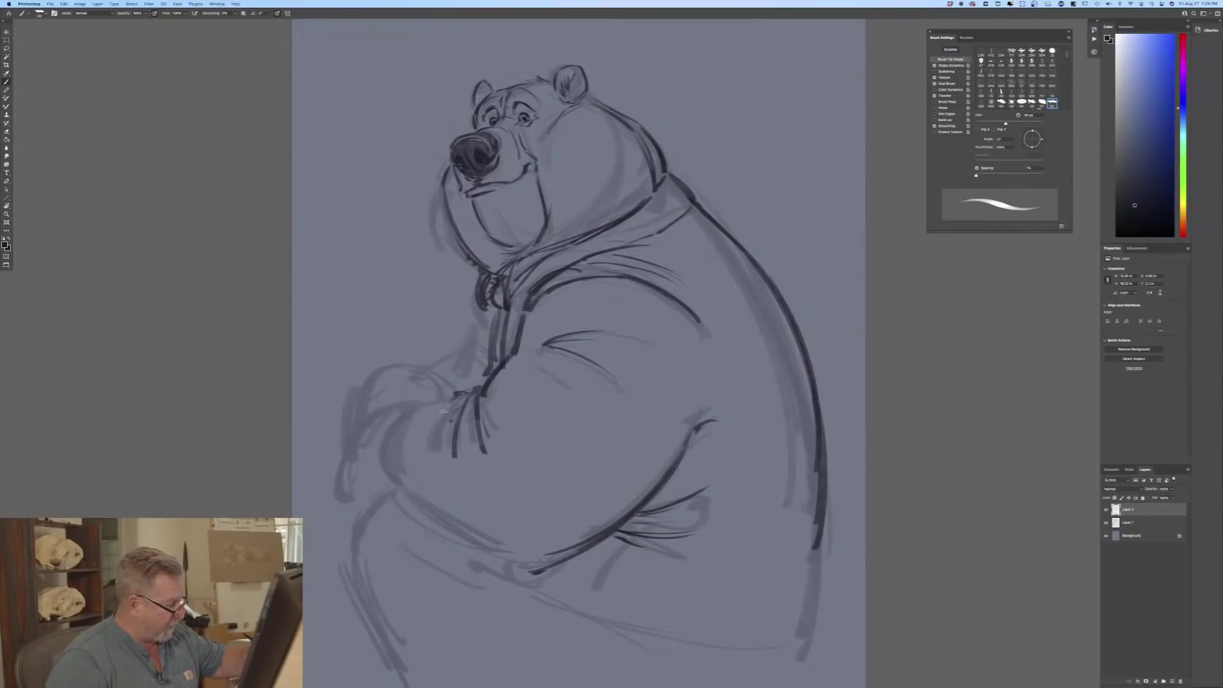
pyautogui.moveTo(456, 395)
pyautogui.mouseDown()
pyautogui.moveTo(426, 428)
pyautogui.moveTo(418, 404)
pyautogui.moveTo(386, 422)
pyautogui.moveTo(382, 472)
pyautogui.moveTo(404, 484)
pyautogui.mouseUp()
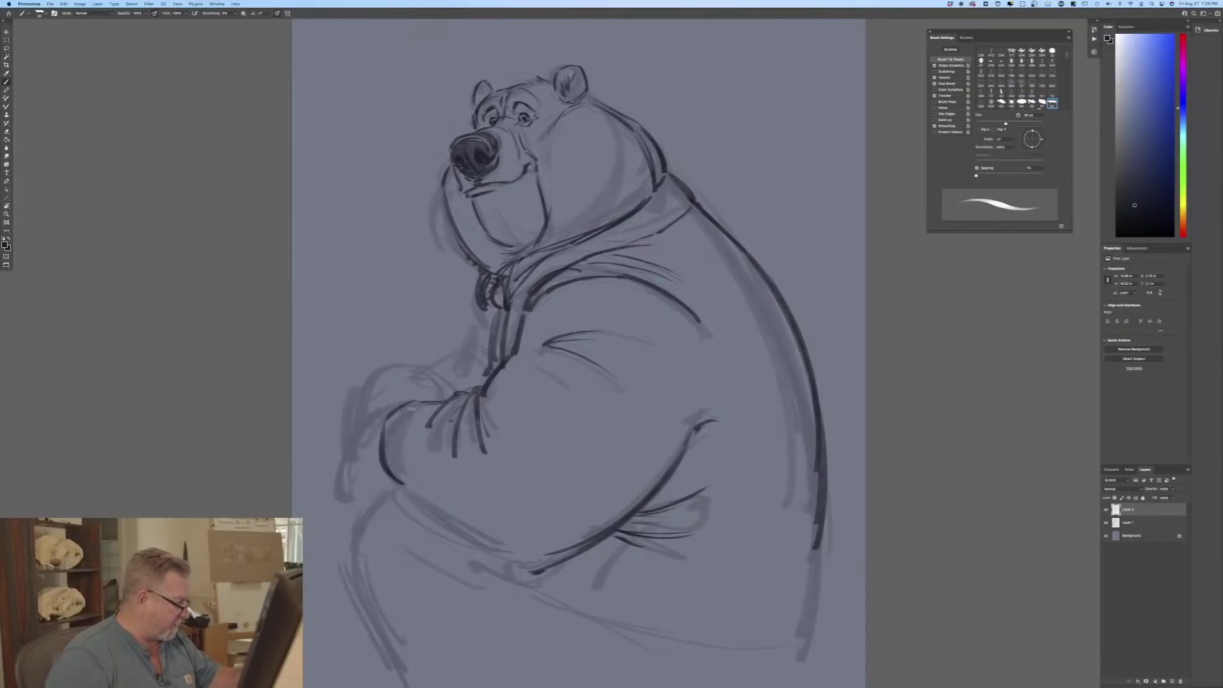
pyautogui.moveTo(422, 404)
pyautogui.mouseDown()
pyautogui.moveTo(390, 439)
pyautogui.moveTo(406, 486)
pyautogui.moveTo(525, 563)
pyautogui.mouseUp()
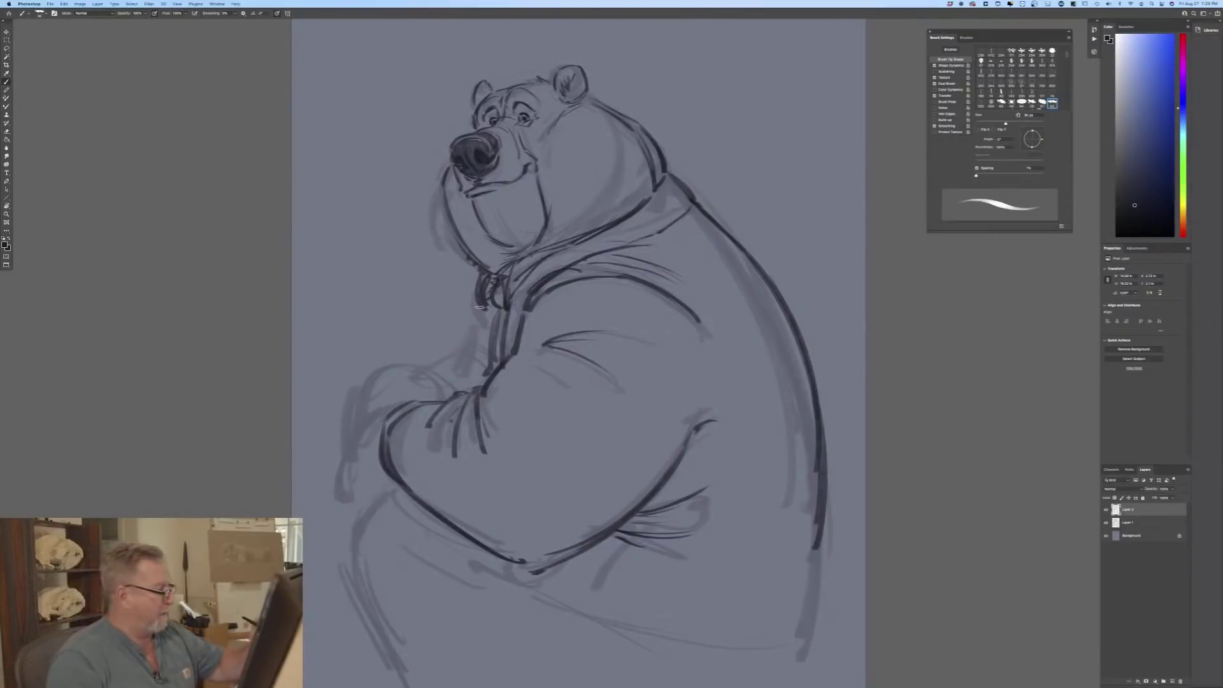
# Step: Draw the front chest edge below the collar knot, and the far forearm with its sleeve folds and the drooping hand with darkened fingers
pyautogui.moveTo(496, 317); pyautogui.dragTo(491, 370)
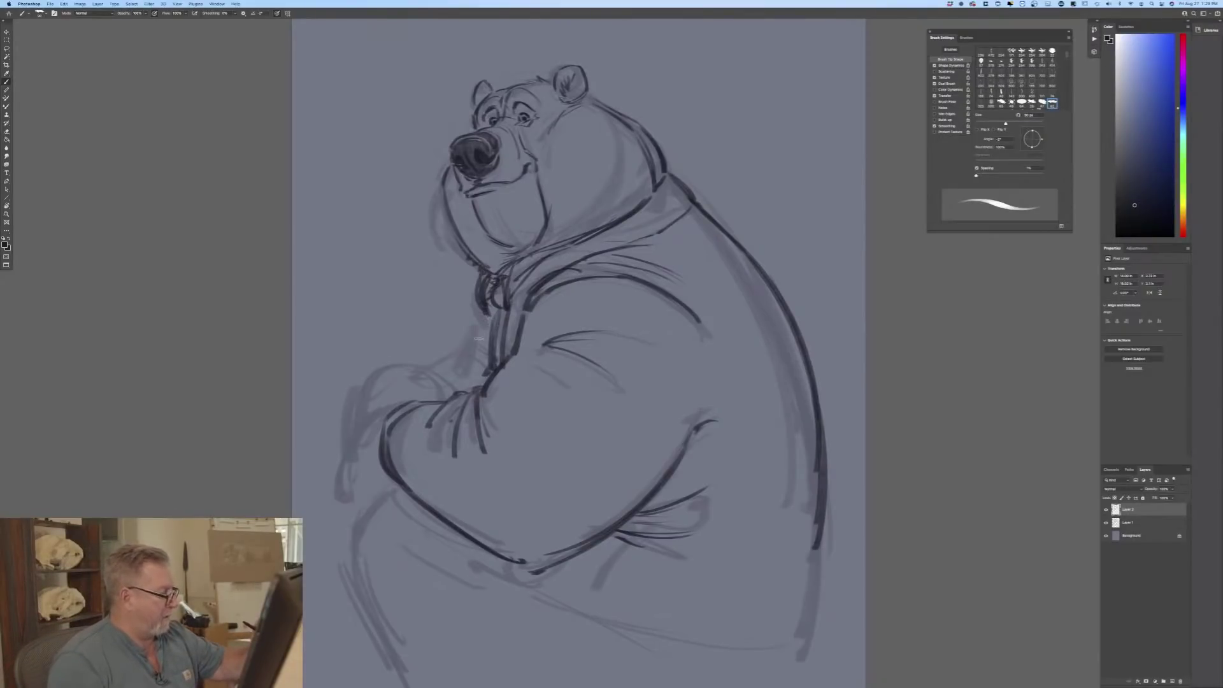
pyautogui.moveTo(477, 318)
pyautogui.mouseDown()
pyautogui.moveTo(465, 366)
pyautogui.moveTo(461, 353)
pyautogui.moveTo(477, 388)
pyautogui.moveTo(446, 363)
pyautogui.moveTo(461, 349)
pyautogui.moveTo(449, 348)
pyautogui.moveTo(427, 363)
pyautogui.moveTo(440, 381)
pyautogui.moveTo(405, 366)
pyautogui.moveTo(370, 373)
pyautogui.moveTo(367, 420)
pyautogui.moveTo(389, 414)
pyautogui.moveTo(363, 419)
pyautogui.moveTo(373, 409)
pyautogui.moveTo(361, 390)
pyautogui.moveTo(346, 414)
pyautogui.moveTo(357, 442)
pyautogui.moveTo(342, 419)
pyautogui.moveTo(353, 450)
pyautogui.moveTo(366, 410)
pyautogui.moveTo(349, 461)
pyautogui.mouseUp()
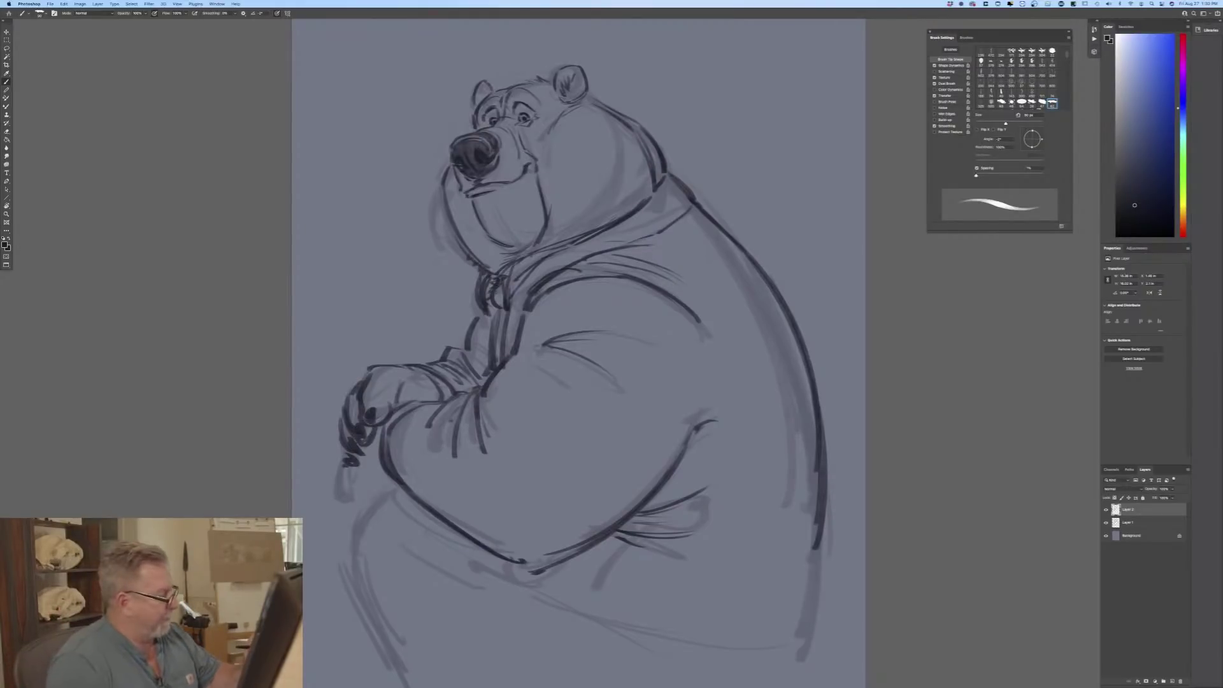
# Step: Close the back of the upper arm with a thin curve, and extend the bear's back contour down and around to the seat
pyautogui.moveTo(705, 417); pyautogui.dragTo(708, 325)
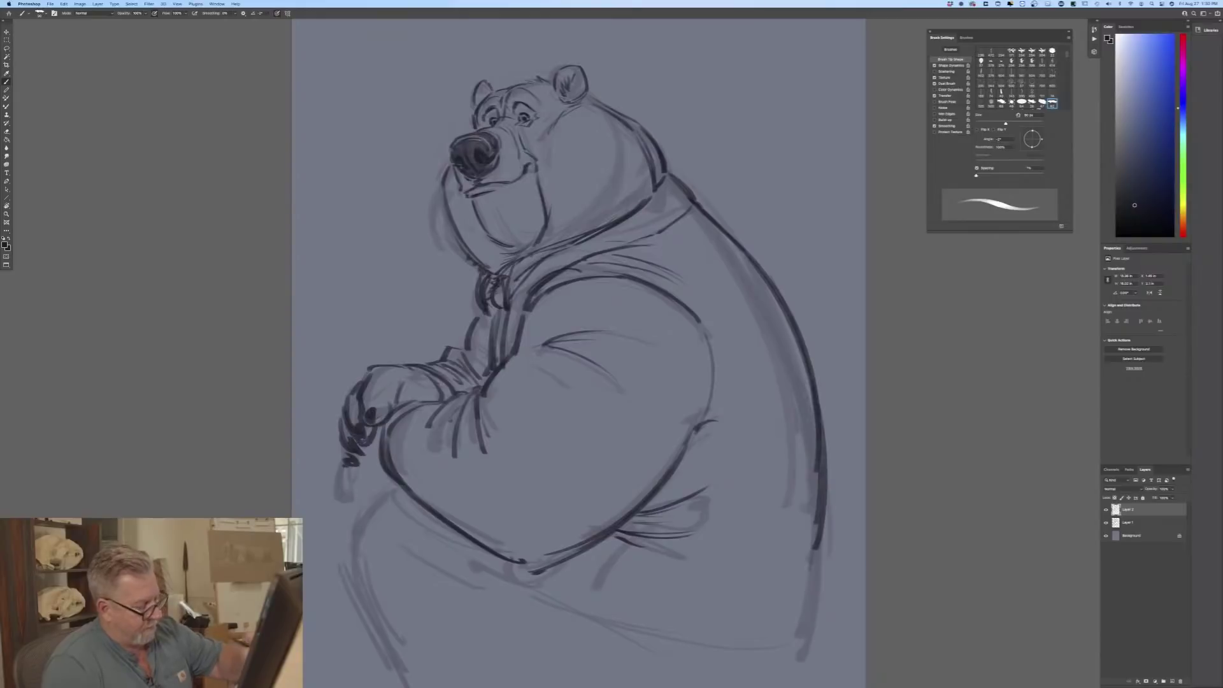
pyautogui.moveTo(818, 445)
pyautogui.mouseDown()
pyautogui.moveTo(802, 635)
pyautogui.moveTo(743, 646)
pyautogui.mouseUp()
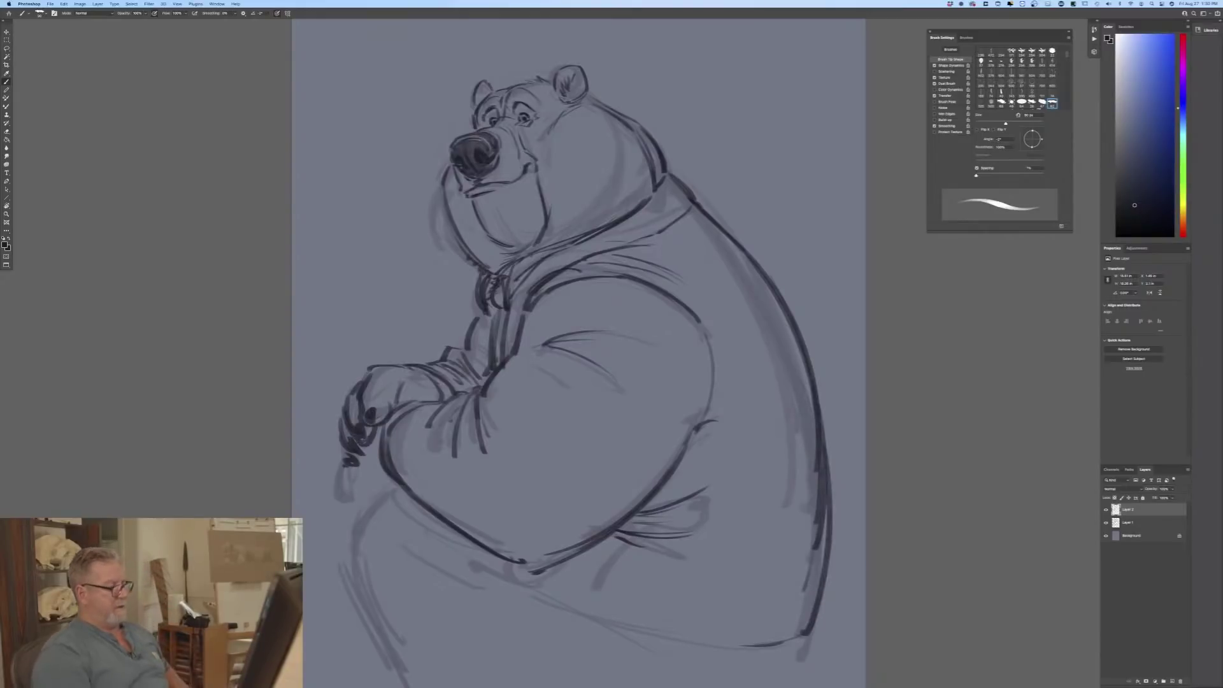
# Step: Draw the knee contour with the lower fingers beside it, and continue down the front of the shin with fabric folds behind the knee
pyautogui.moveTo(400, 488); pyautogui.dragTo(360, 532)
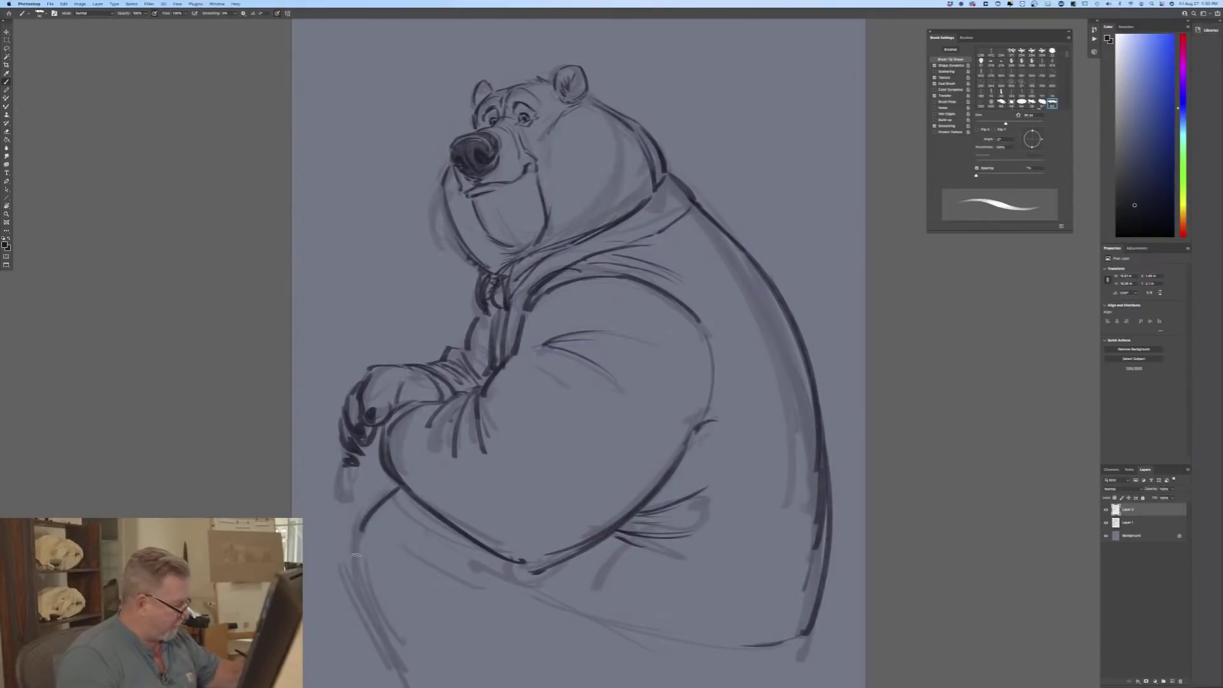
pyautogui.moveTo(351, 470)
pyautogui.mouseDown()
pyautogui.moveTo(348, 501)
pyautogui.moveTo(344, 492)
pyautogui.mouseUp()
pyautogui.moveTo(344, 491); pyautogui.dragTo(370, 505)
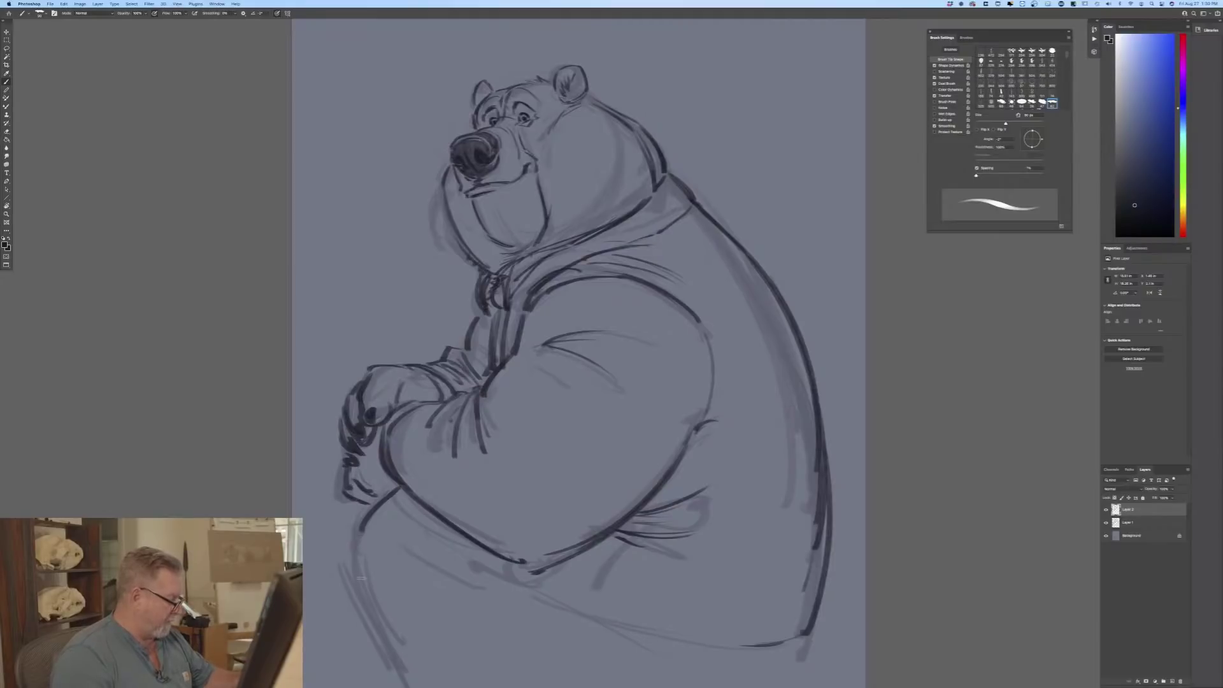
pyautogui.moveTo(350, 552); pyautogui.dragTo(408, 669)
pyautogui.moveTo(403, 575); pyautogui.dragTo(449, 613)
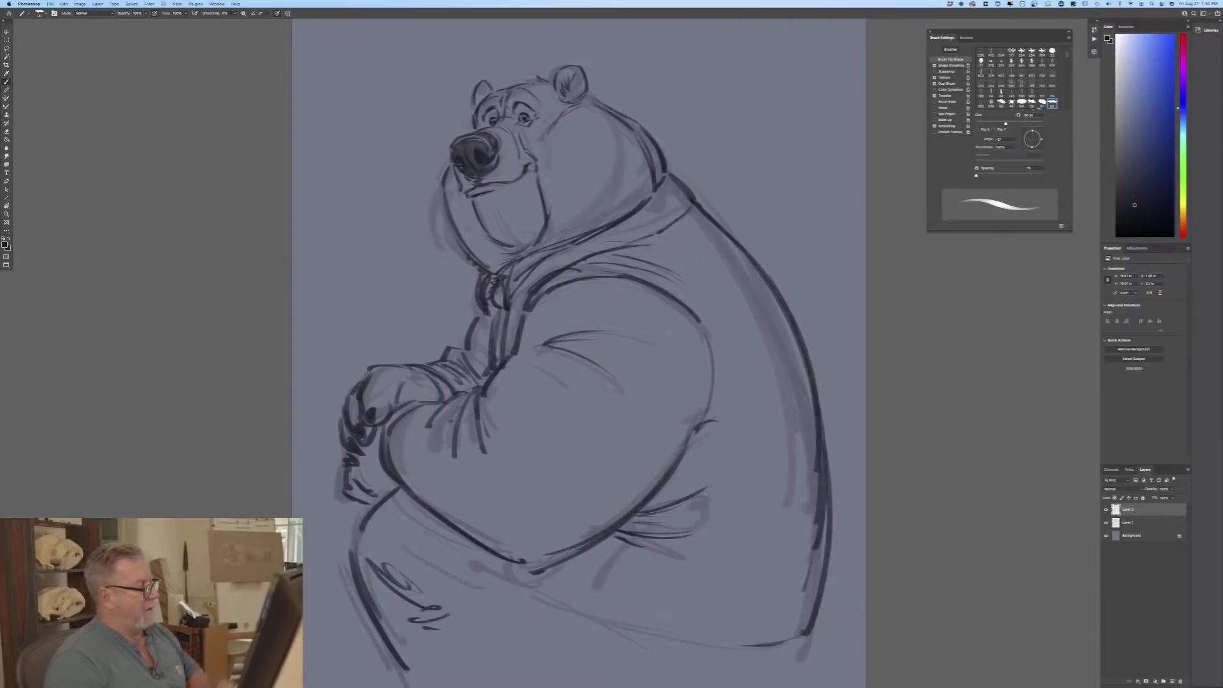
# Step: Sketch extra contour strokes on the back of the bear's upper arm and elbow, the knuckle of the hand and the sleeve cuff
pyautogui.moveTo(716, 332); pyautogui.dragTo(700, 441)
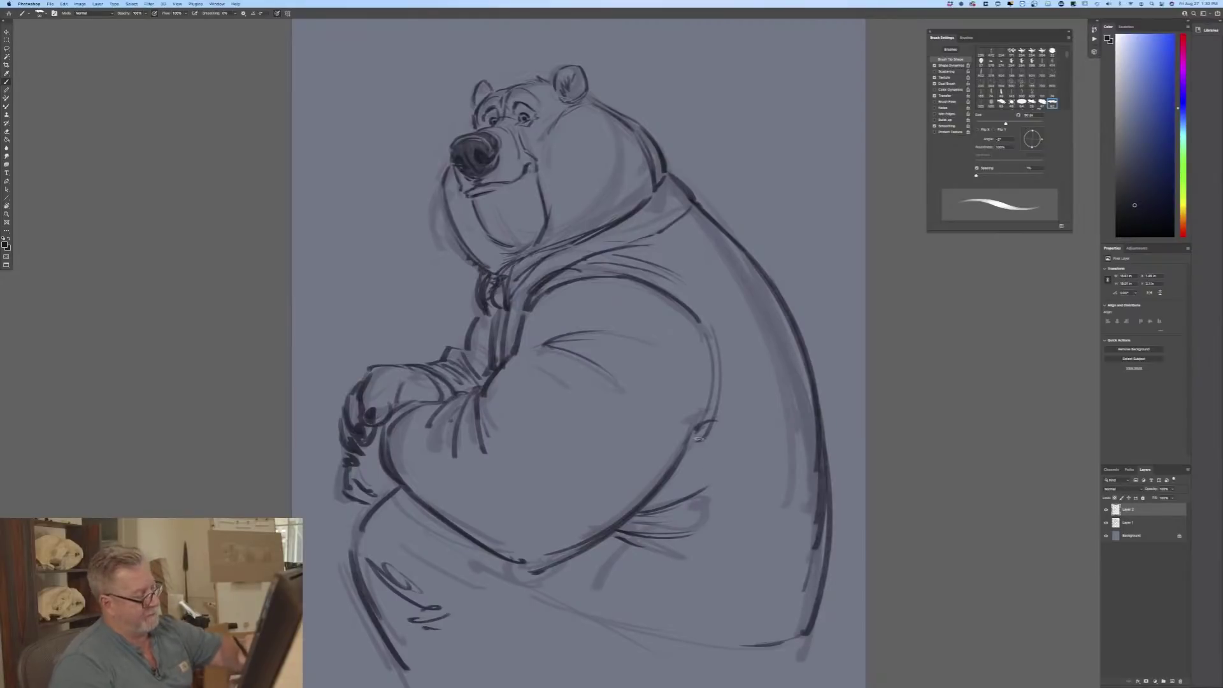
pyautogui.moveTo(701, 433); pyautogui.dragTo(643, 503)
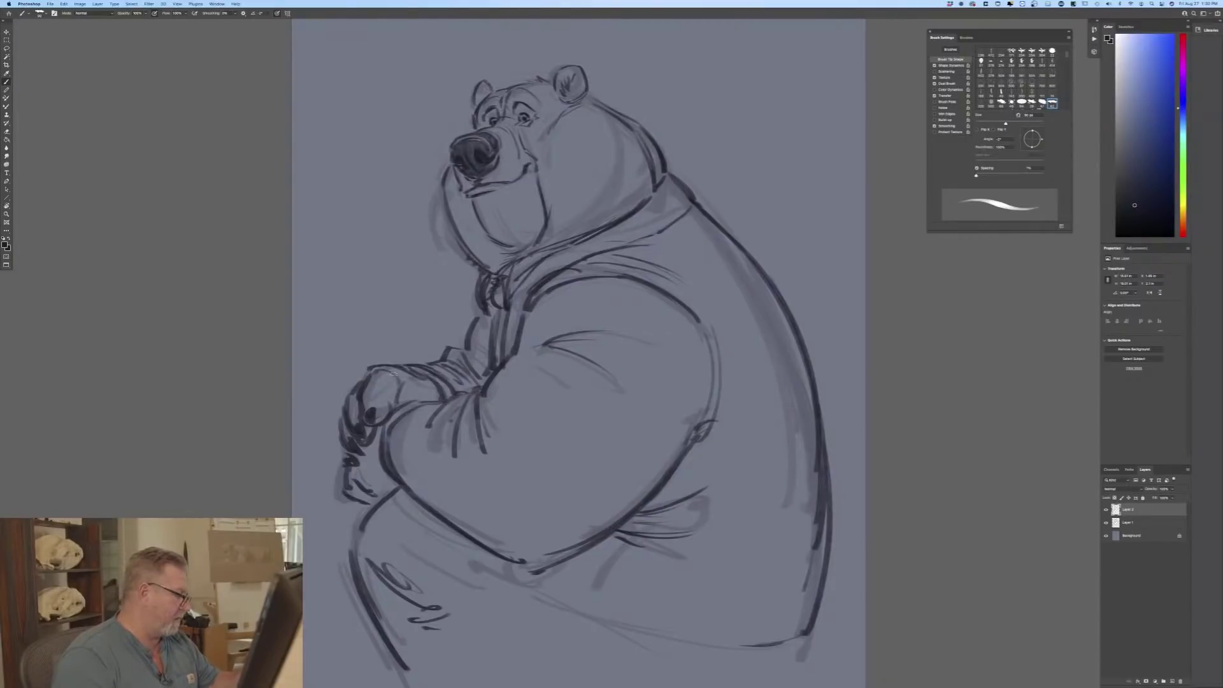
pyautogui.moveTo(373, 367); pyautogui.dragTo(364, 376)
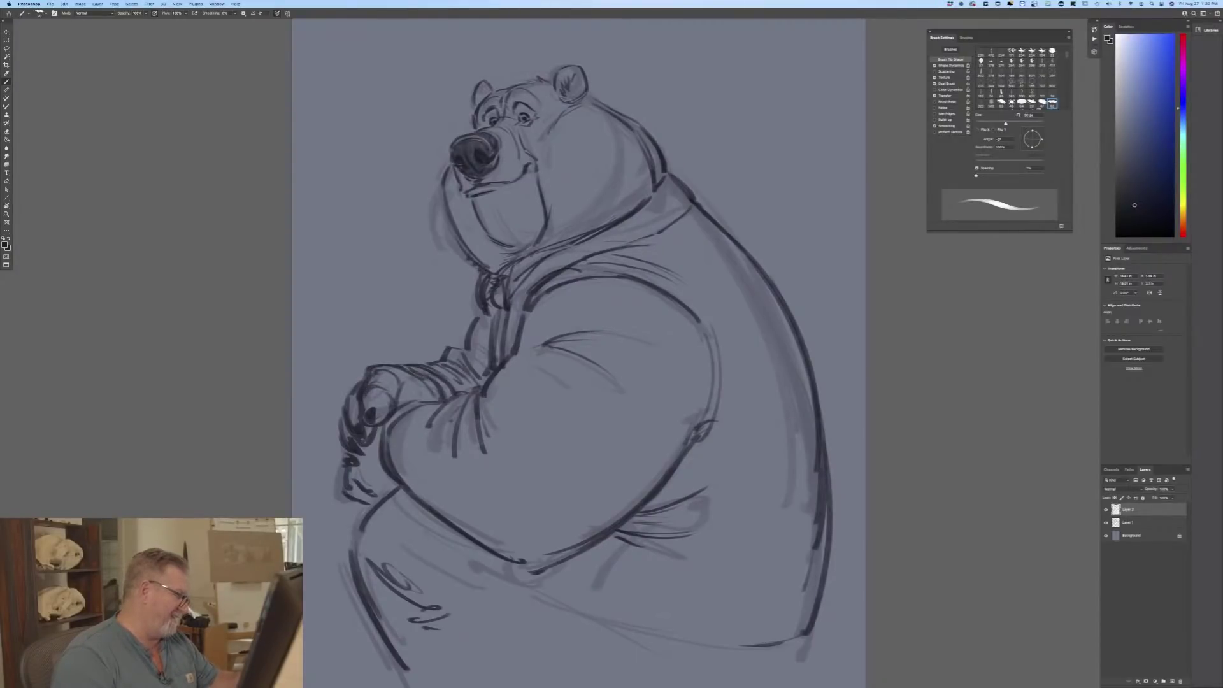
pyautogui.moveTo(394, 425)
pyautogui.mouseDown()
pyautogui.moveTo(390, 457)
pyautogui.moveTo(438, 407)
pyautogui.moveTo(367, 481)
pyautogui.moveTo(398, 486)
pyautogui.mouseUp()
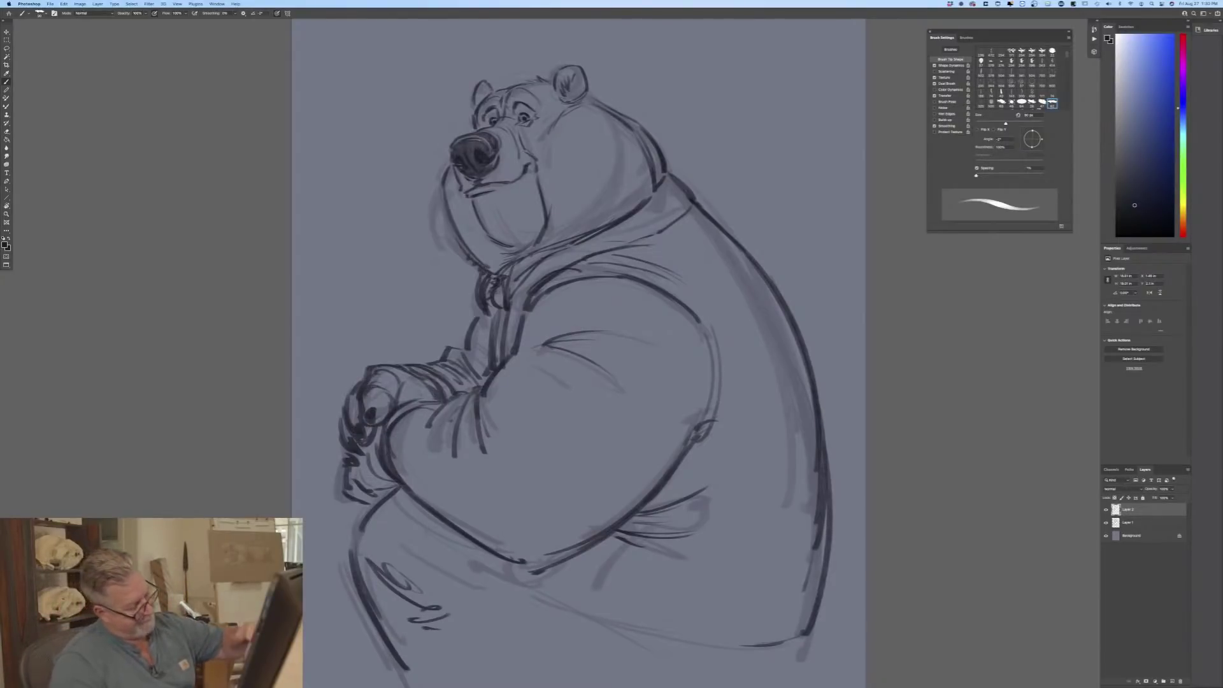
# Step: Erase the dark underside contour of the bear's sleeve and redraw it slightly lower, extending it up to the crease behind the elbow
pyautogui.moveTo(706, 415)
pyautogui.mouseDown()
pyautogui.moveTo(688, 449)
pyautogui.moveTo(697, 432)
pyautogui.mouseUp()
pyautogui.moveTo(663, 488); pyautogui.dragTo(705, 400)
pyautogui.moveTo(621, 527); pyautogui.dragTo(560, 555)
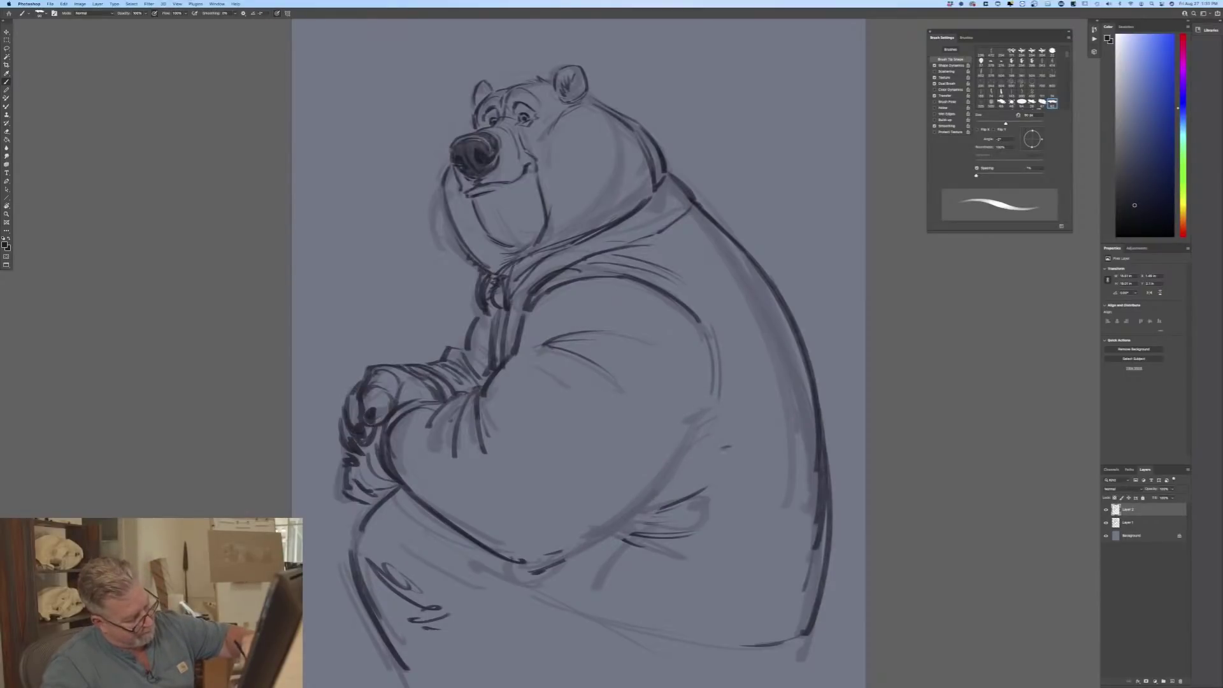
pyautogui.moveTo(737, 446)
pyautogui.mouseDown()
pyautogui.moveTo(596, 551)
pyautogui.moveTo(535, 566)
pyautogui.mouseUp()
pyautogui.moveTo(630, 538); pyautogui.dragTo(525, 567)
pyautogui.moveTo(736, 446); pyautogui.dragTo(554, 567)
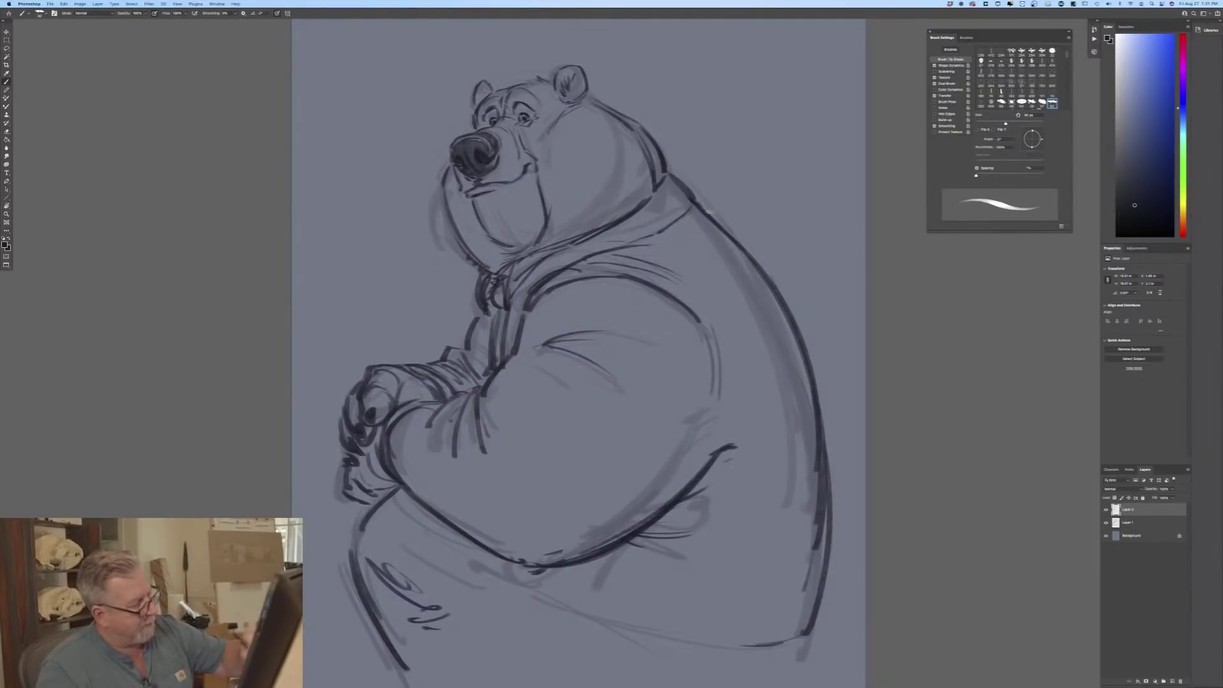
# Step: Try a fuller, more bulging contour for the bear's upper back and undo those strokes
pyautogui.moveTo(703, 205)
pyautogui.mouseDown()
pyautogui.moveTo(723, 216)
pyautogui.moveTo(821, 392)
pyautogui.moveTo(820, 420)
pyautogui.mouseUp()
pyautogui.moveTo(733, 220)
pyautogui.mouseDown()
pyautogui.moveTo(800, 281)
pyautogui.moveTo(816, 334)
pyautogui.mouseUp()
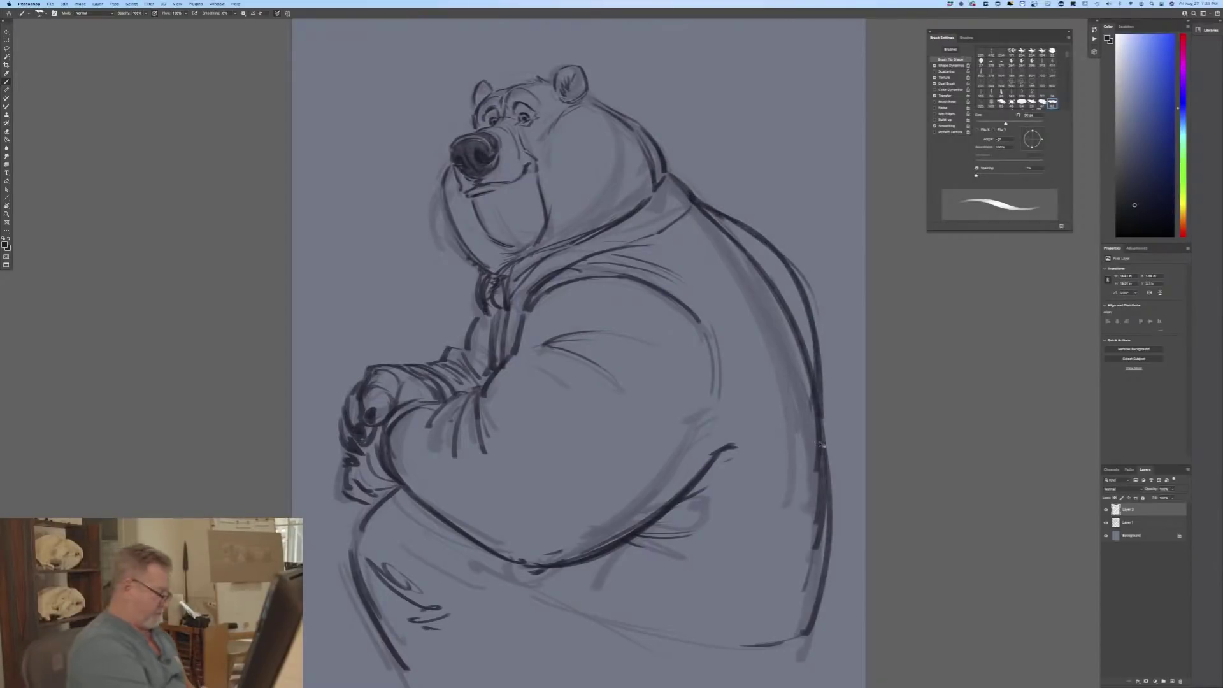
pyautogui.press('super+z')
pyautogui.press('super+z')
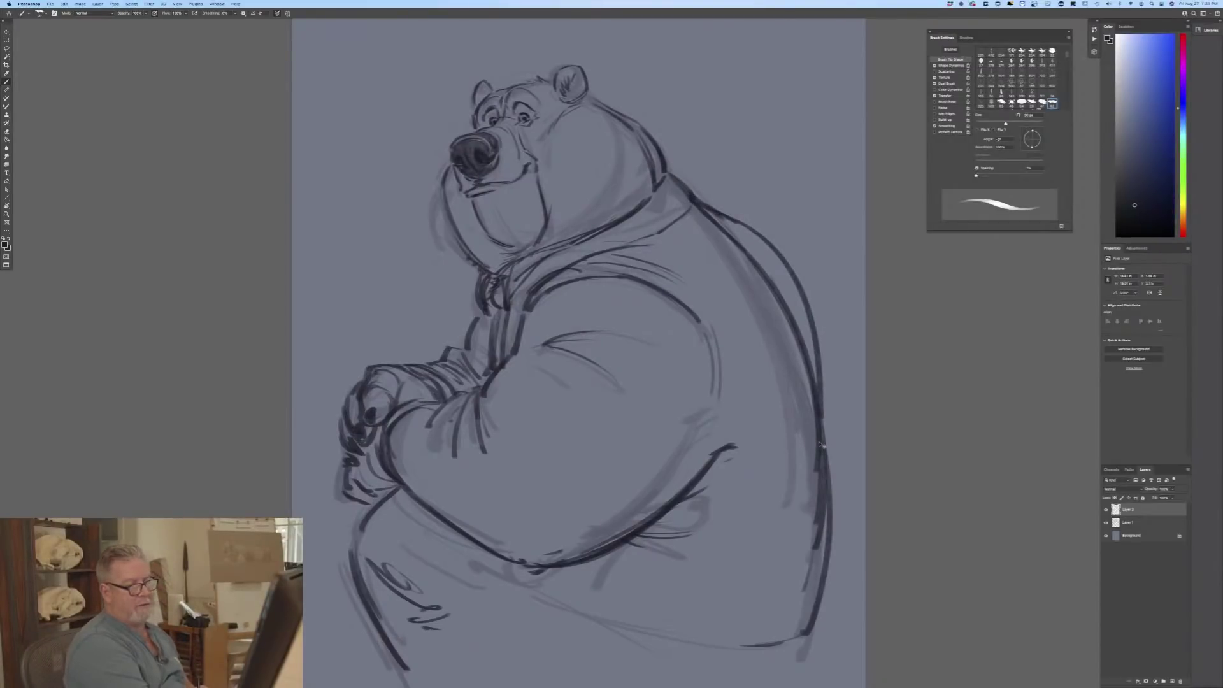
pyautogui.press('super+z')
pyautogui.press('super+z')
pyautogui.press('super+z')
pyautogui.press('super+z')
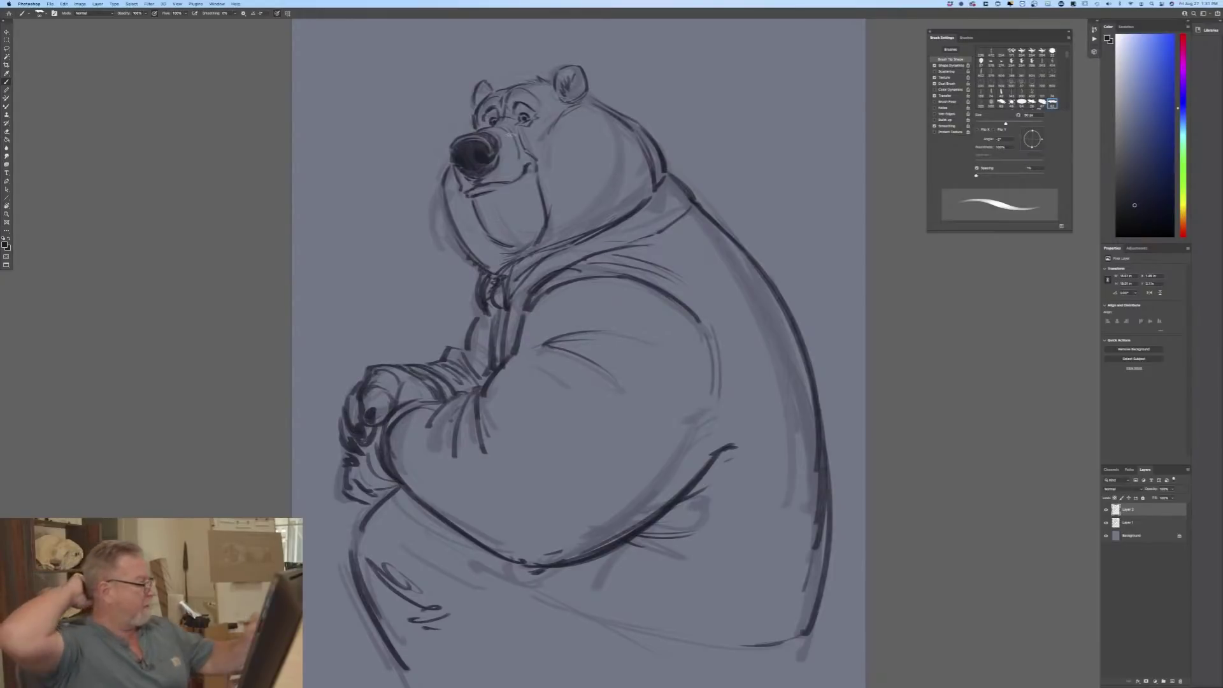
# Step: Reduce the brush size and erase the rough lines on Layer 1 around the face, inside the back and under the sleeve
pyautogui.press('[')
pyautogui.press('[')
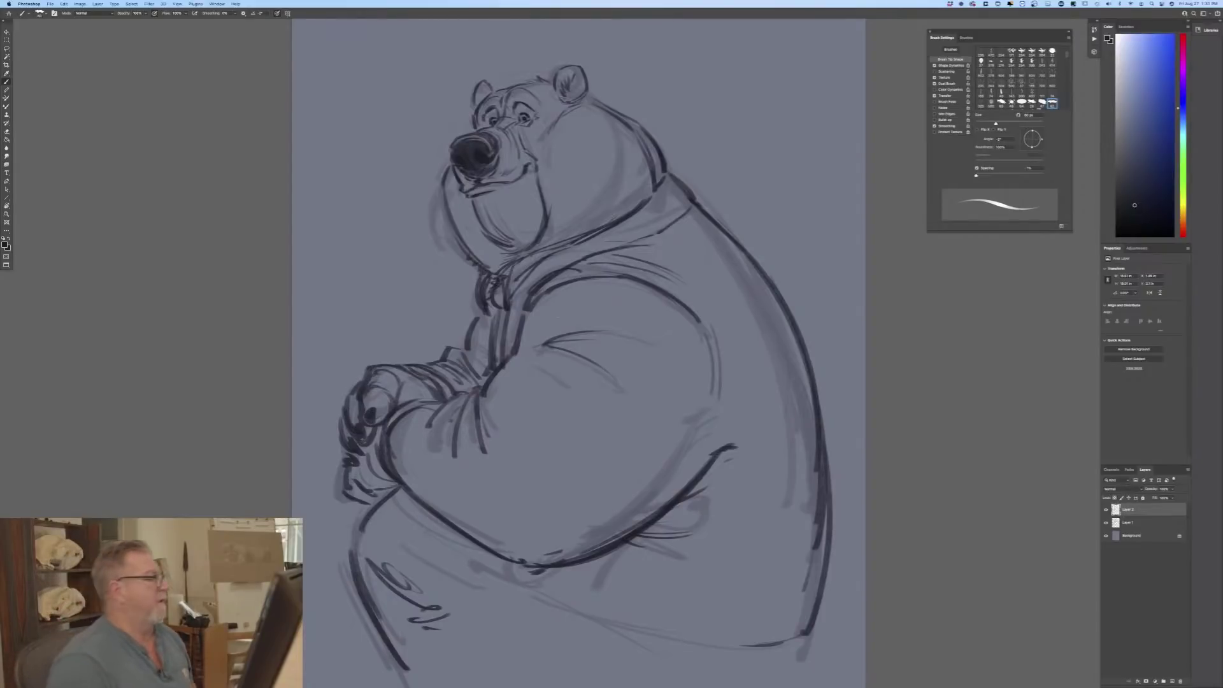
pyautogui.click(1128, 522)
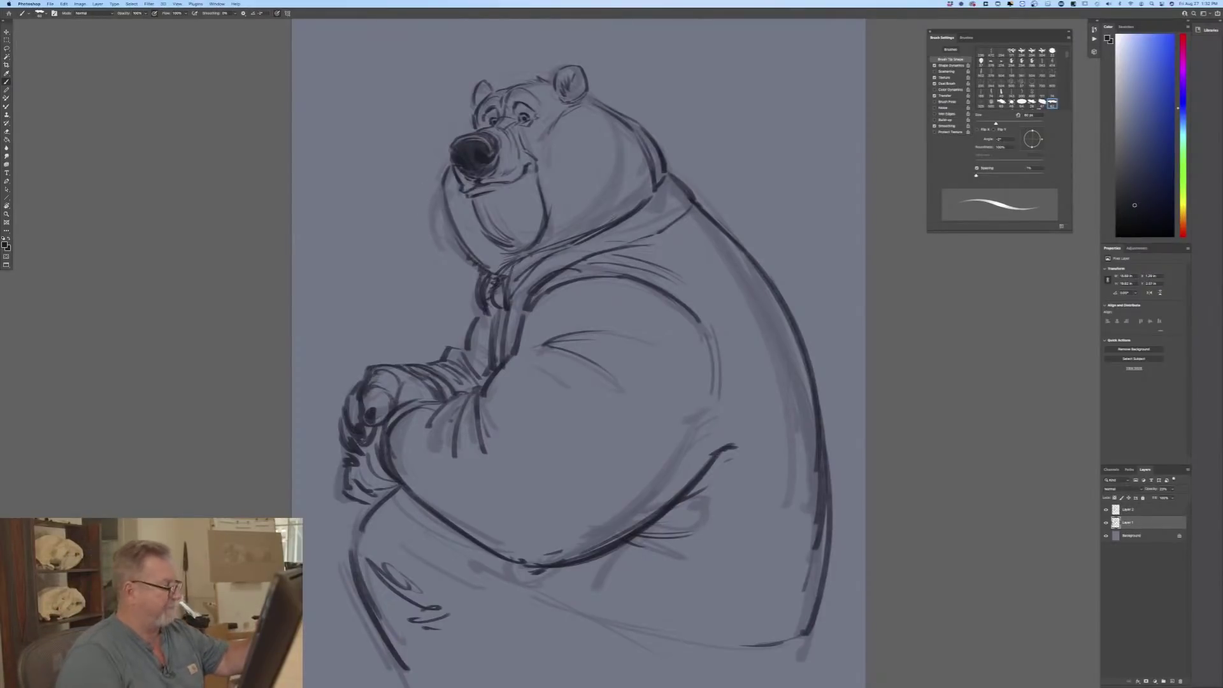
pyautogui.moveTo(439, 194)
pyautogui.mouseDown()
pyautogui.moveTo(451, 249)
pyautogui.moveTo(447, 163)
pyautogui.mouseUp()
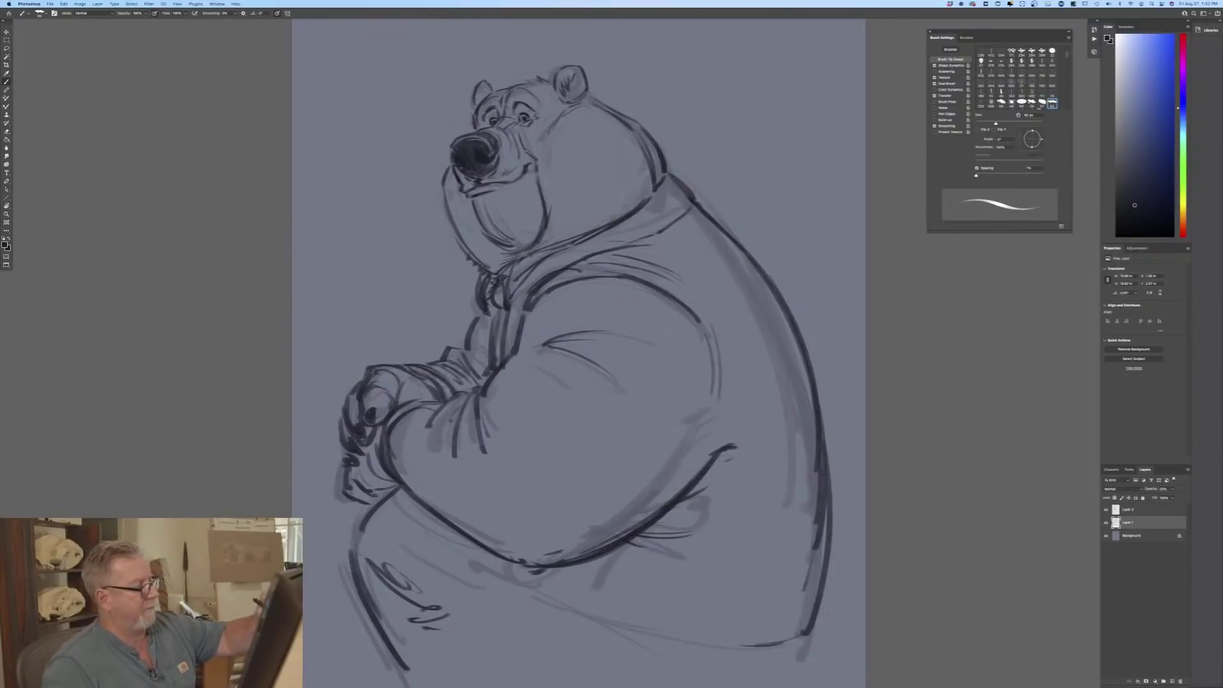
pyautogui.moveTo(720, 250)
pyautogui.mouseDown()
pyautogui.moveTo(783, 351)
pyautogui.moveTo(822, 563)
pyautogui.mouseUp()
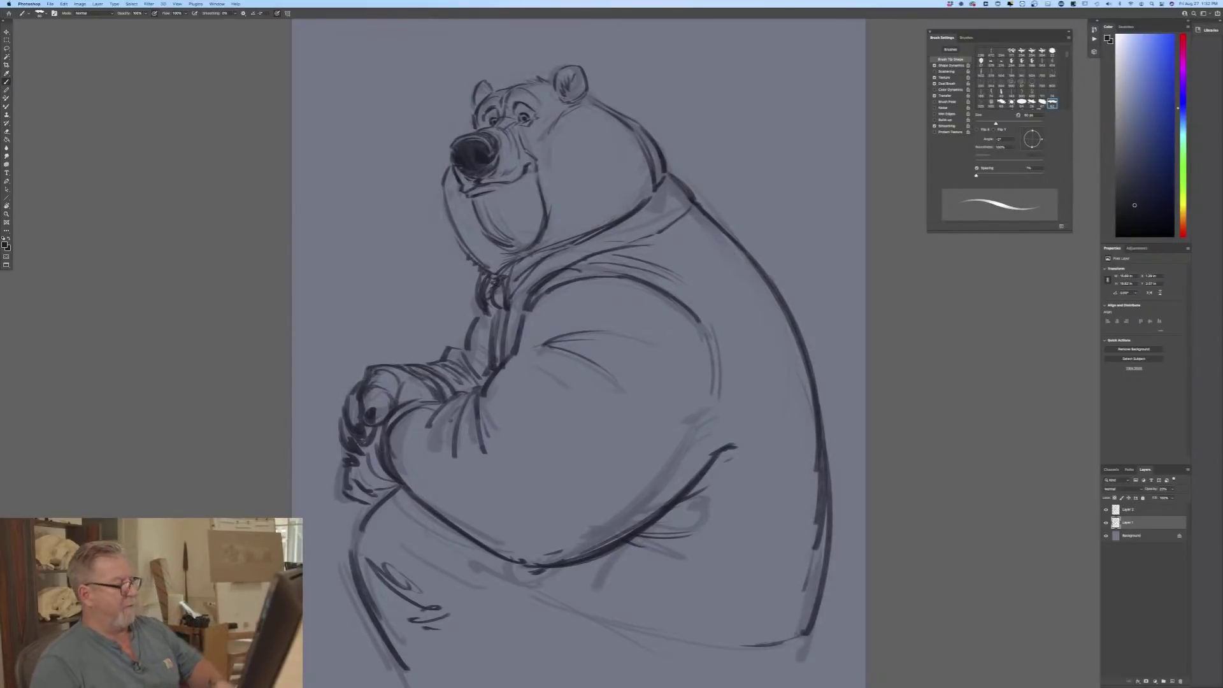
pyautogui.moveTo(688, 446); pyautogui.dragTo(592, 528)
pyautogui.moveTo(662, 506); pyautogui.dragTo(557, 557)
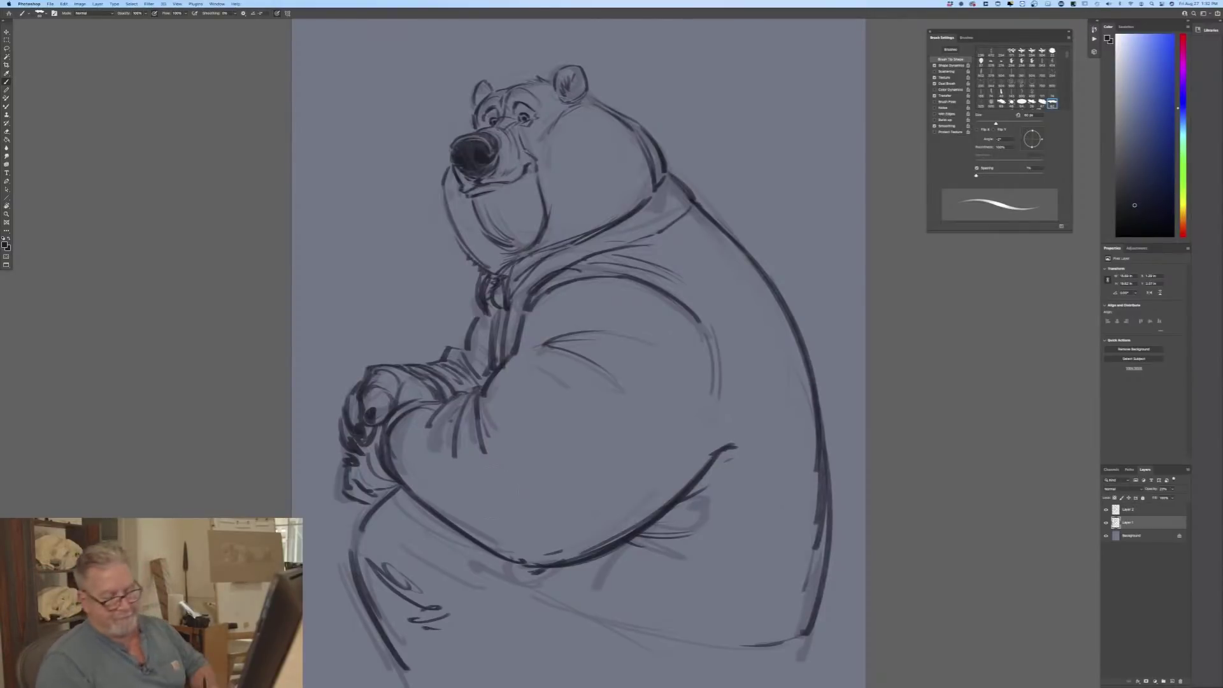
# Step: On Layer 2, redraw the front contour of the bear's jaw and add short fur strokes at the throat
pyautogui.click(1125, 512)
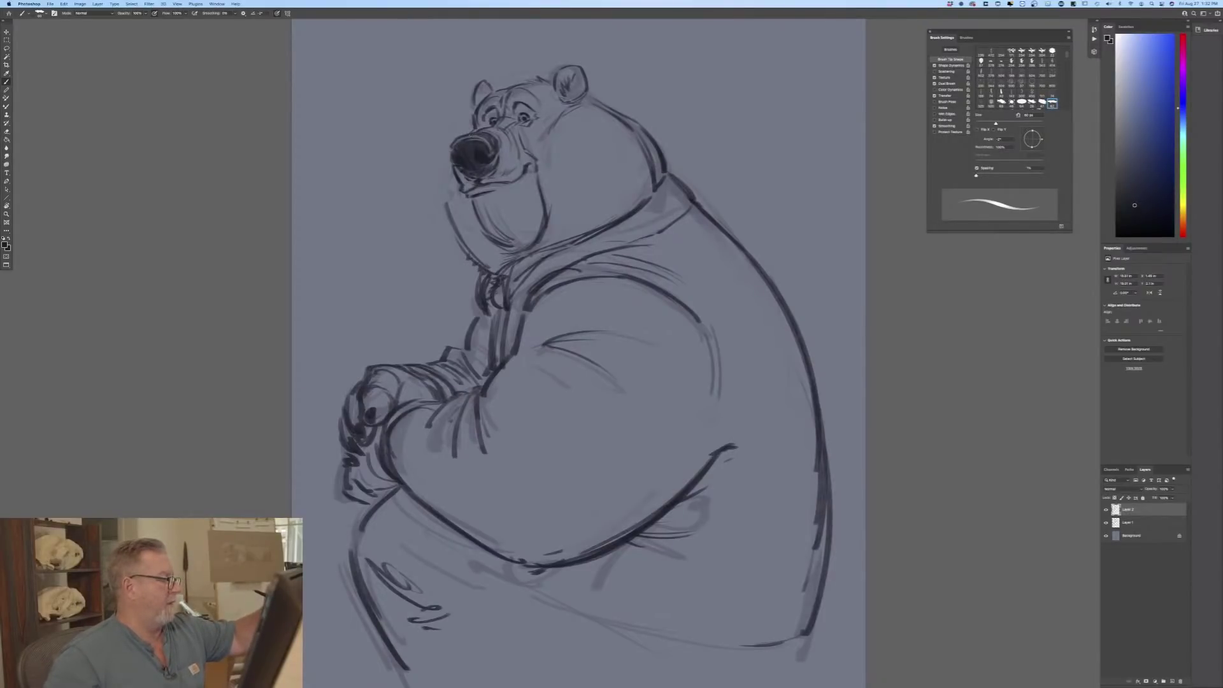
pyautogui.moveTo(441, 165); pyautogui.dragTo(458, 235)
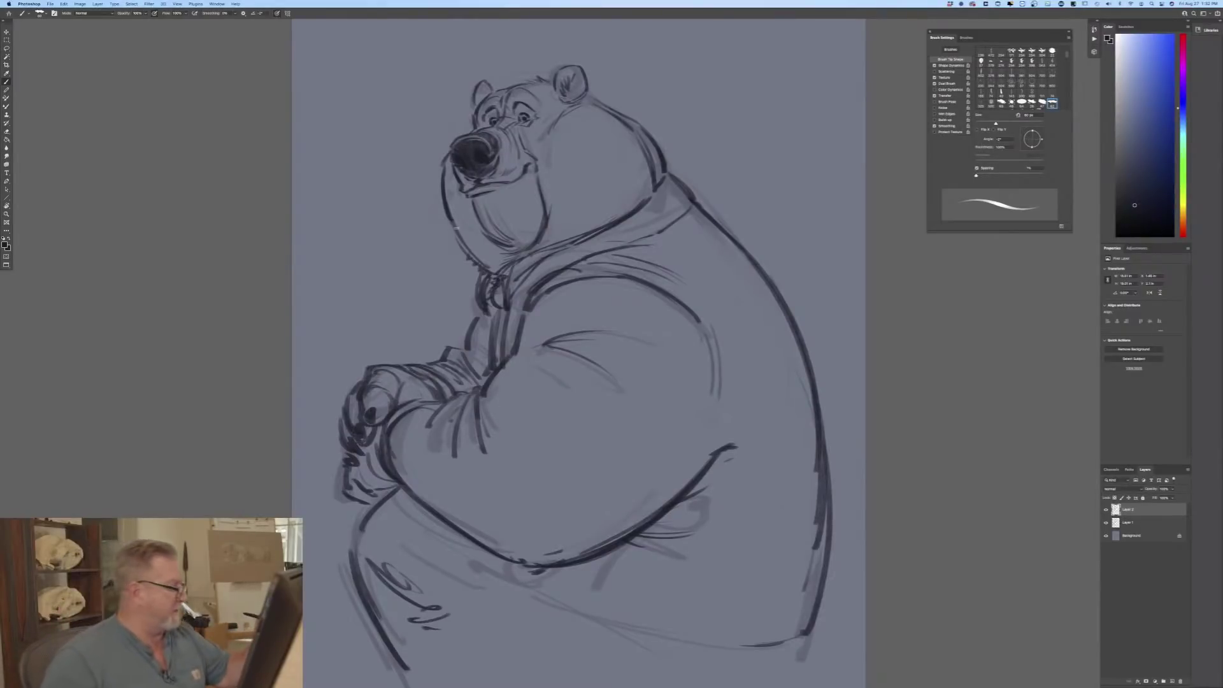
pyautogui.moveTo(462, 240)
pyautogui.mouseDown()
pyautogui.moveTo(495, 271)
pyautogui.moveTo(480, 291)
pyautogui.mouseUp()
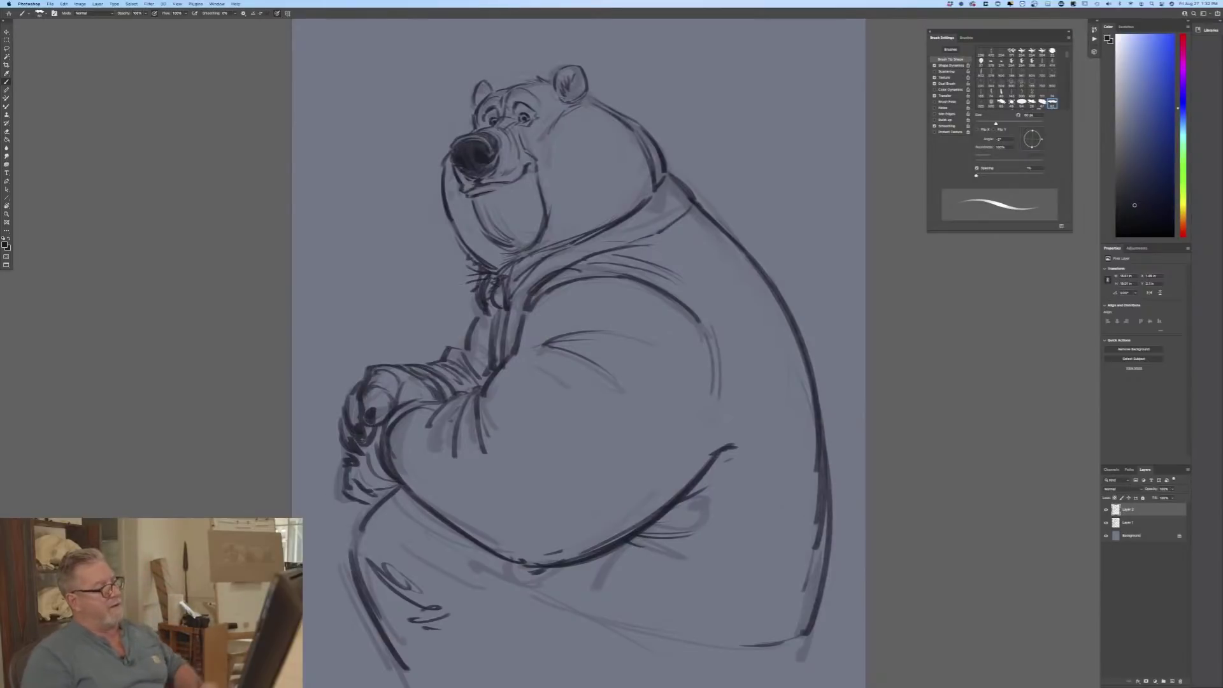
# Step: Add fur tufts at the nape, along the back of the head and beside the near ear, and darken the far ear
pyautogui.moveTo(665, 145); pyautogui.dragTo(670, 170)
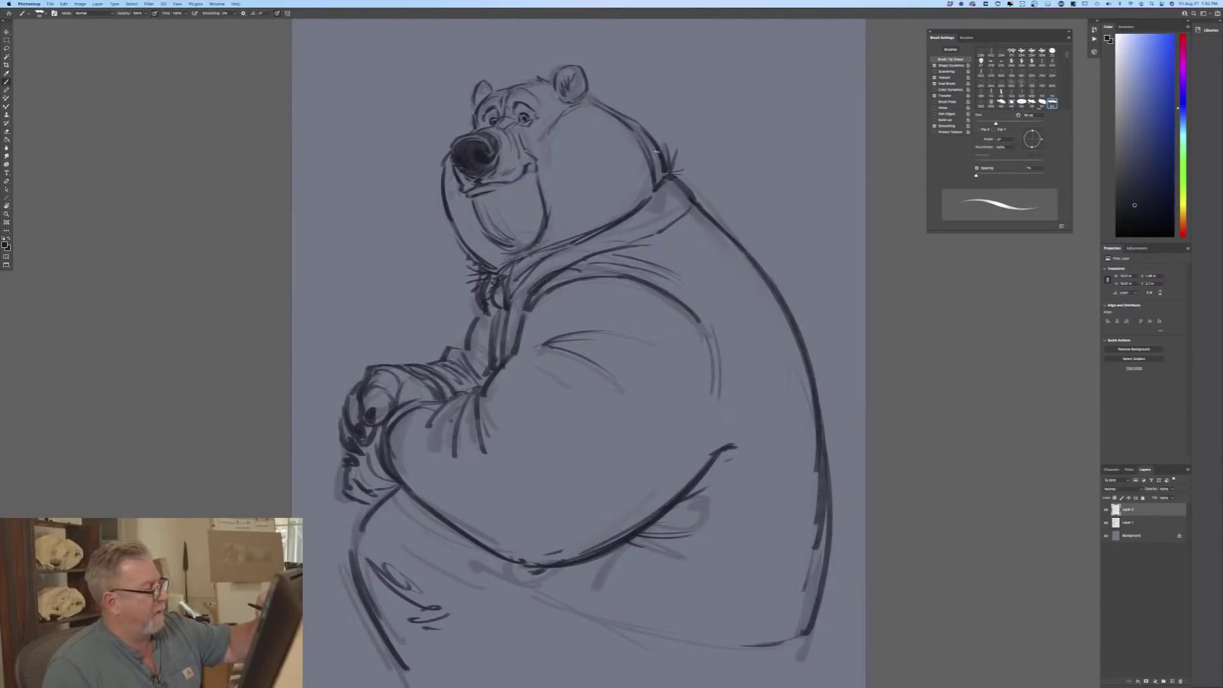
pyautogui.moveTo(654, 140); pyautogui.dragTo(604, 93)
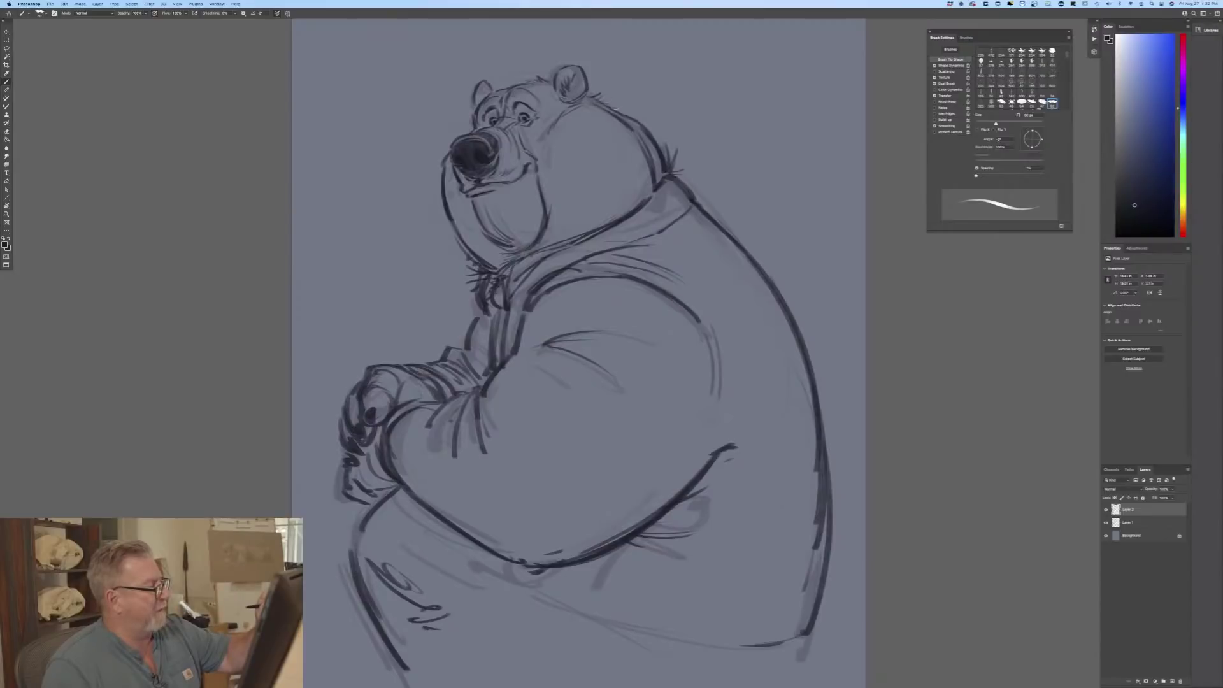
pyautogui.moveTo(645, 127)
pyautogui.mouseDown()
pyautogui.moveTo(626, 115)
pyautogui.moveTo(637, 126)
pyautogui.mouseUp()
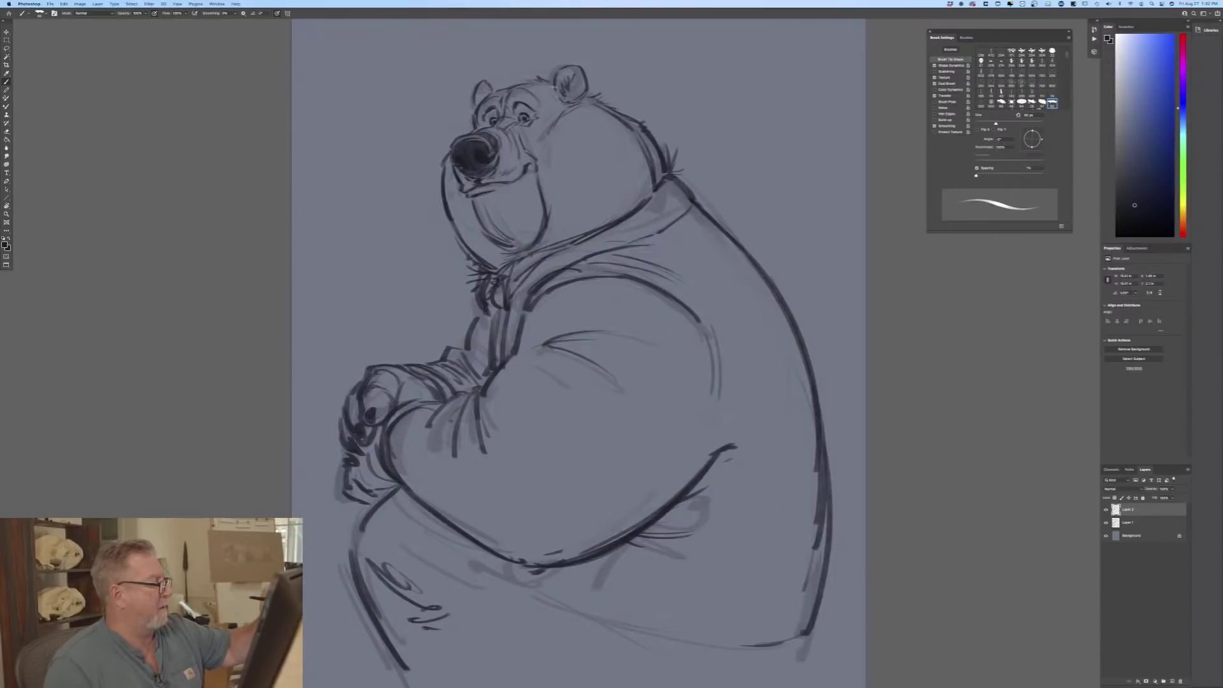
pyautogui.moveTo(549, 73); pyautogui.dragTo(556, 99)
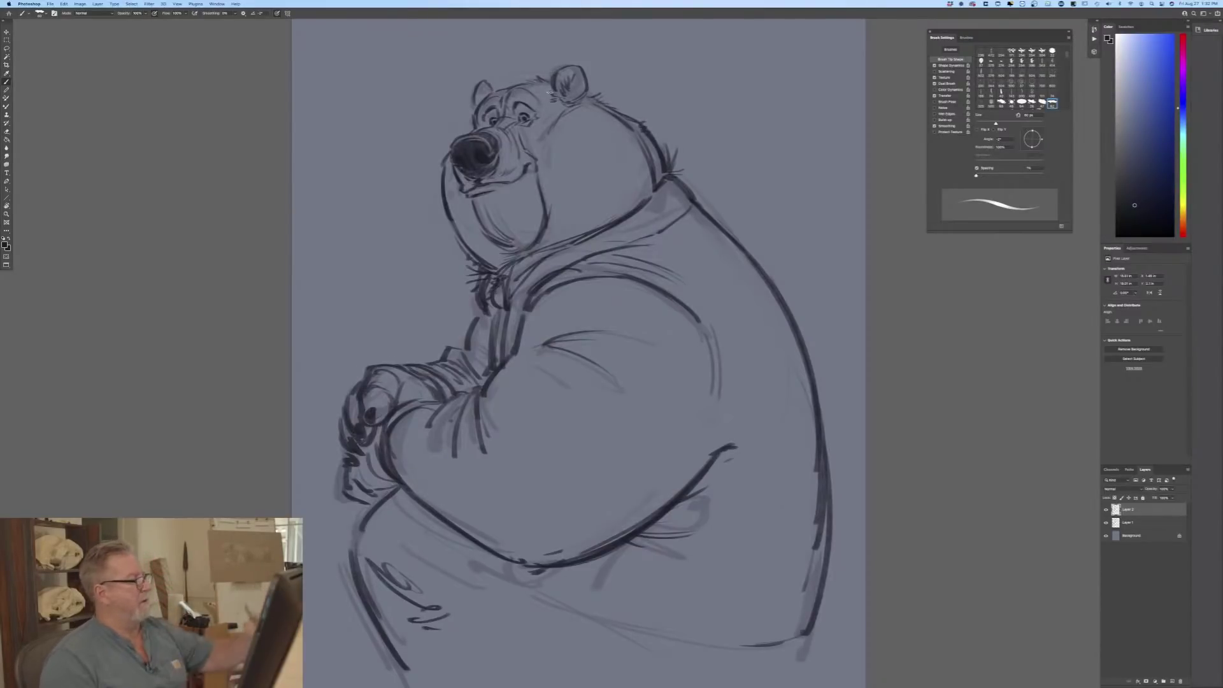
pyautogui.moveTo(477, 82); pyautogui.dragTo(482, 99)
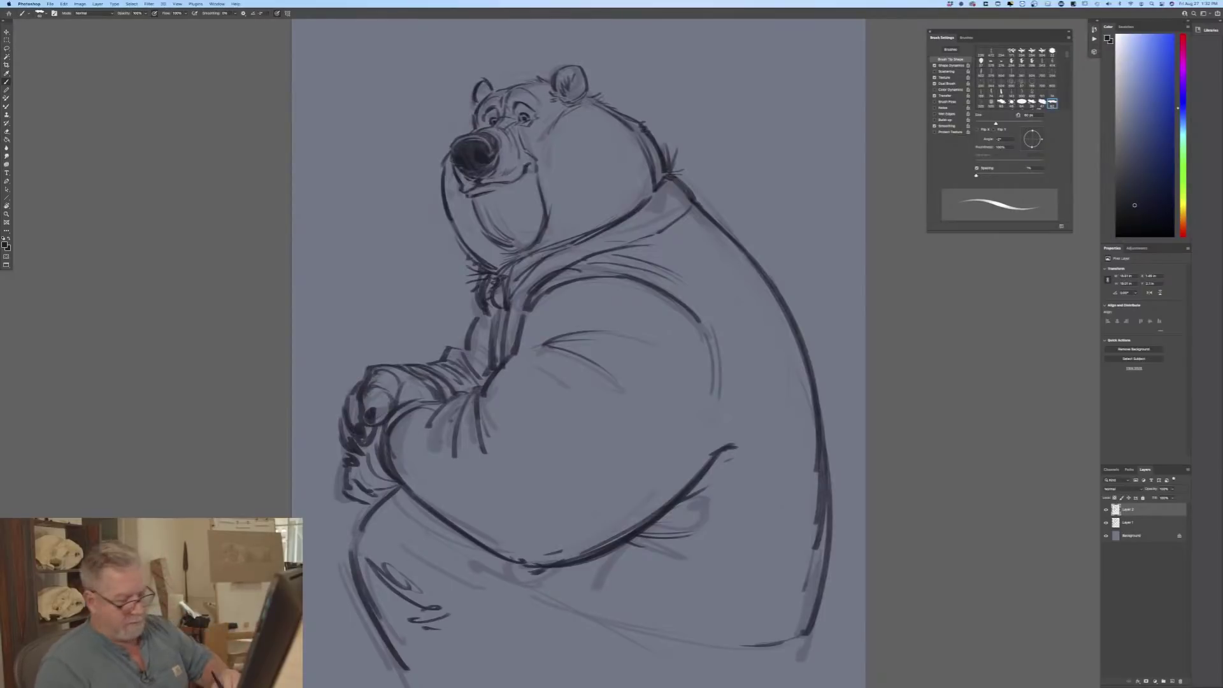
# Step: Fade the sketch by lowering the opacity of Layer 1 and Layer 2, and add a new layer above them
pyautogui.click(1127, 523)
pyautogui.moveTo(1173, 489); pyautogui.dragTo(1163, 500)
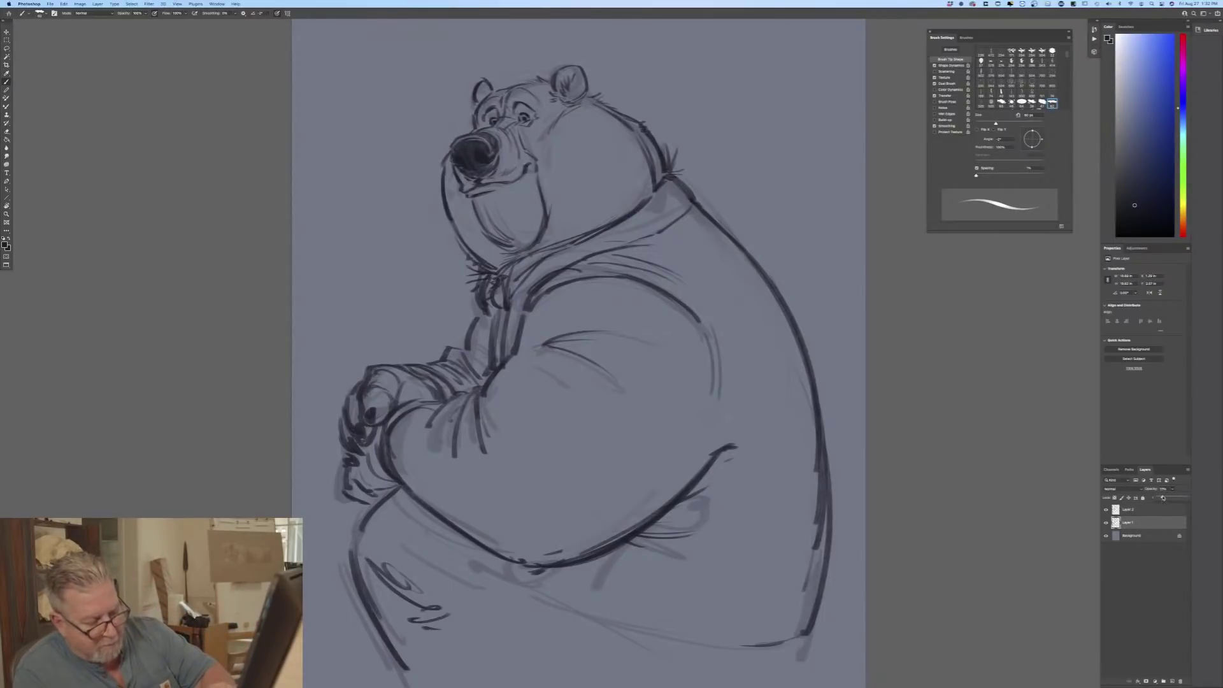
pyautogui.click(1153, 507)
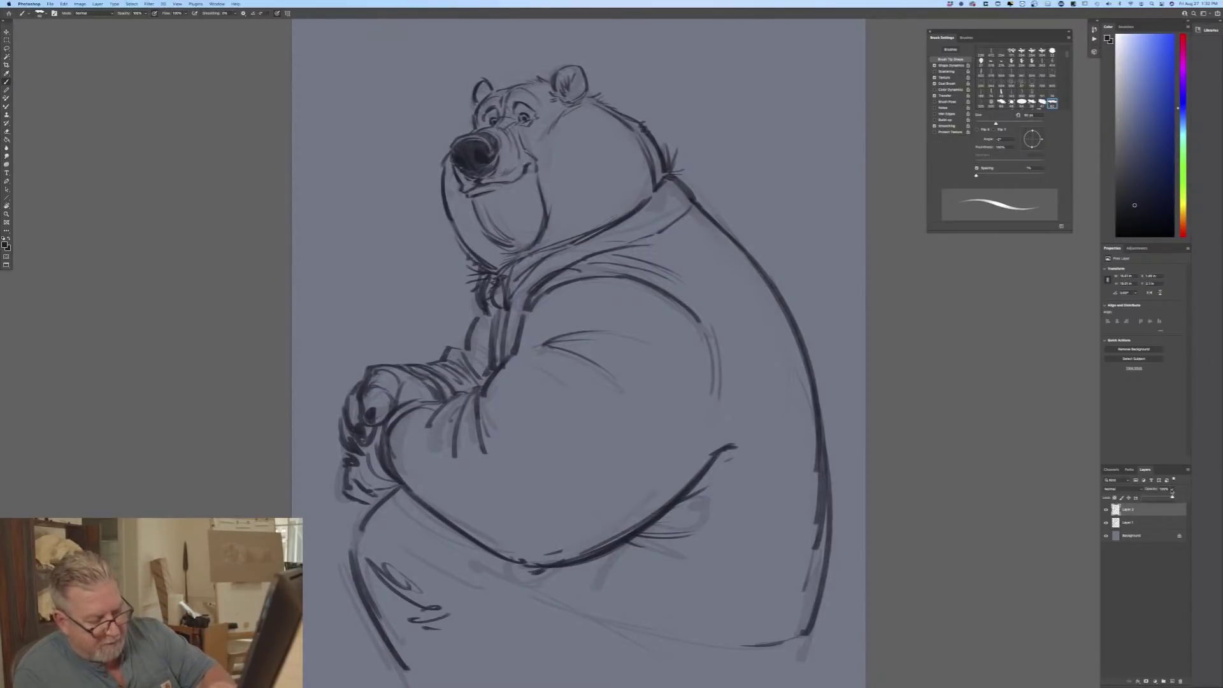
pyautogui.moveTo(1154, 498); pyautogui.dragTo(1151, 508)
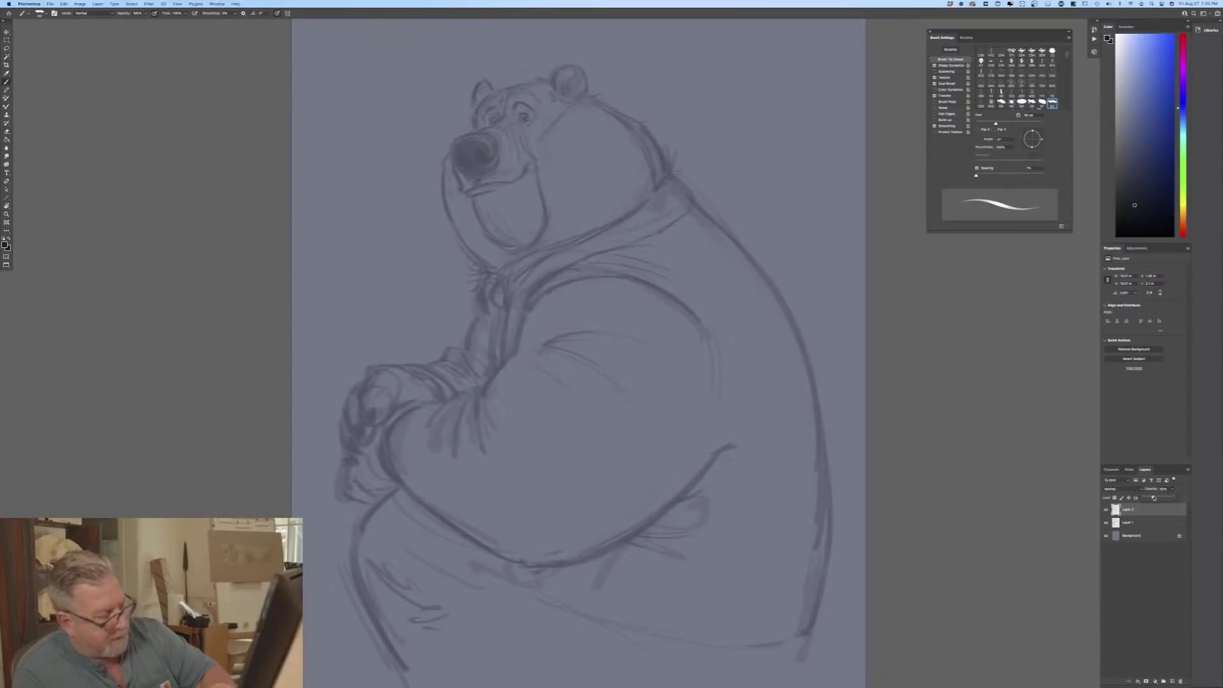
pyautogui.click(1172, 681)
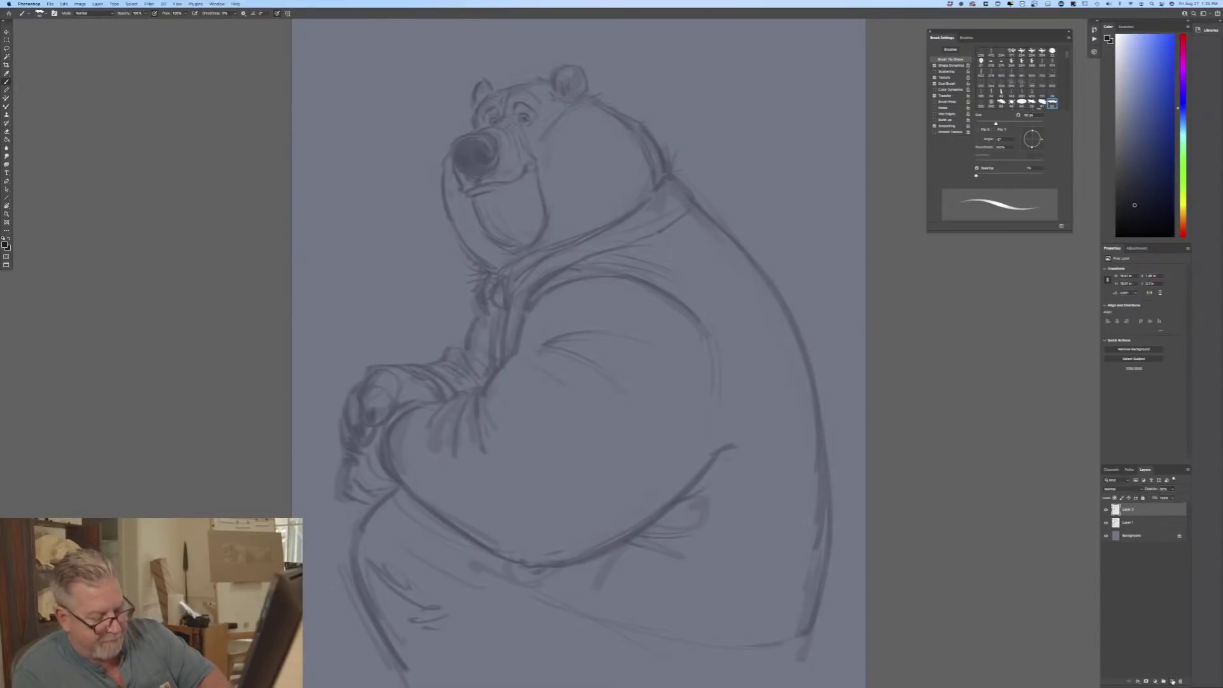
# Step: On the new layer, draw the bear's near eye with a smaller brush, including pupil, lids and the arched brow line
pyautogui.press('super+plus')
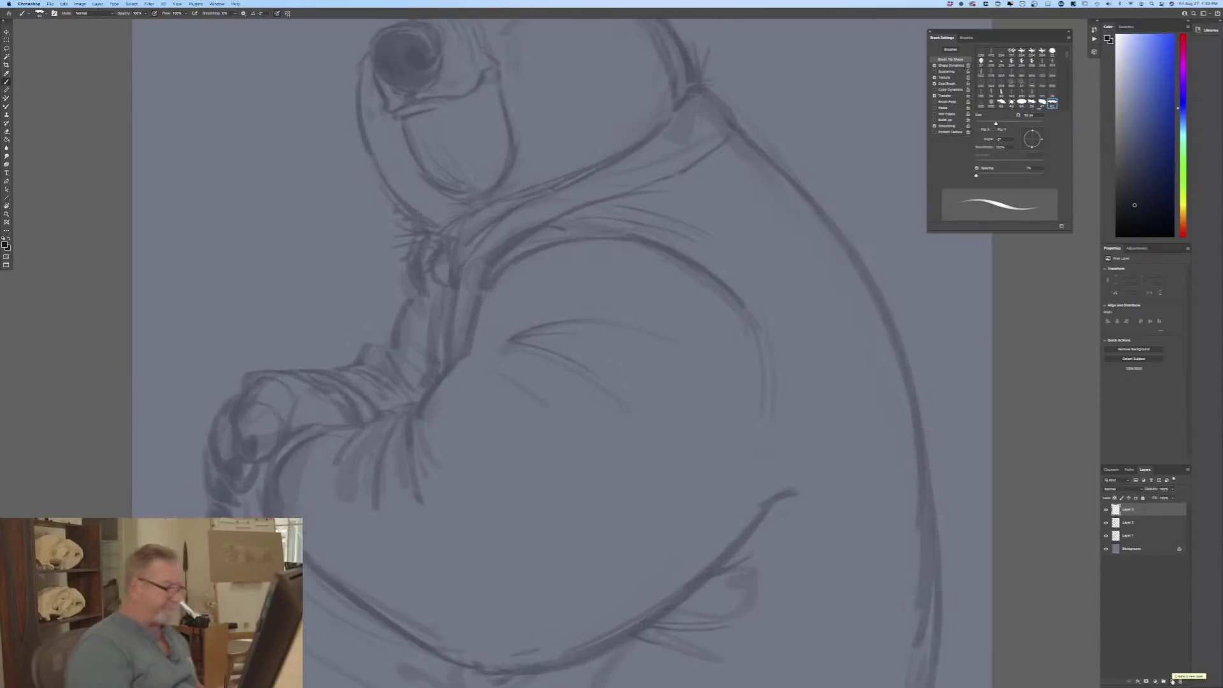
pyautogui.moveTo(146, 303); pyautogui.dragTo(165, 492)
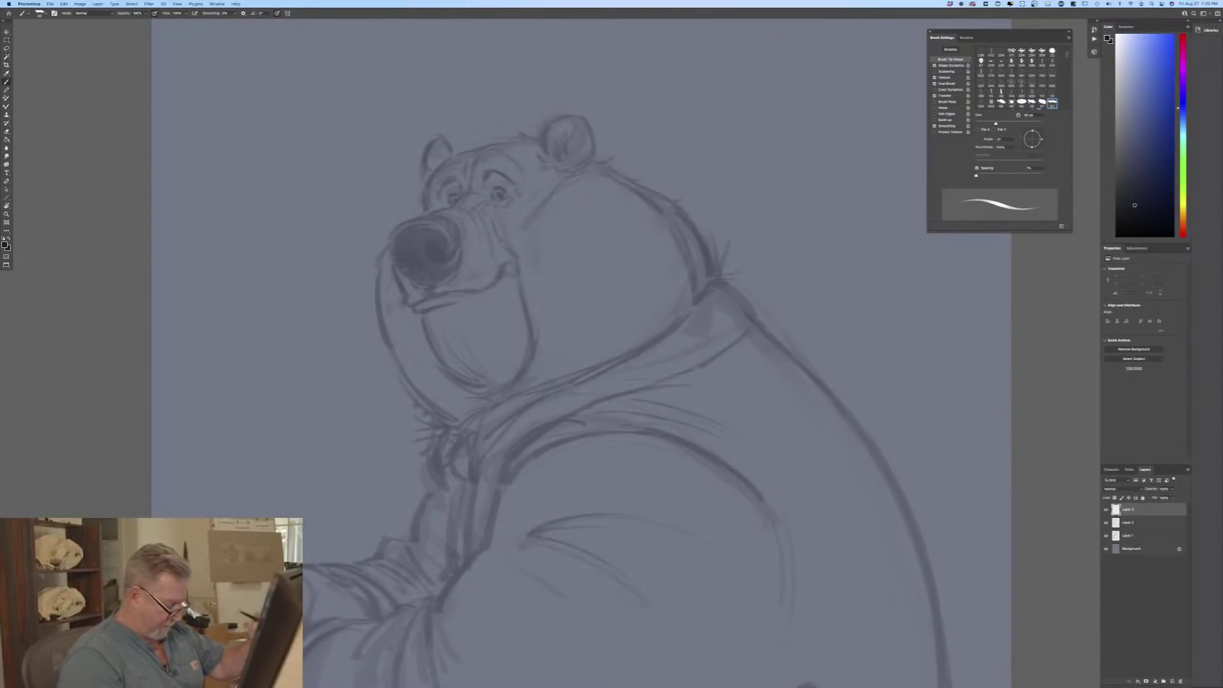
pyautogui.press('[')
pyautogui.press('[')
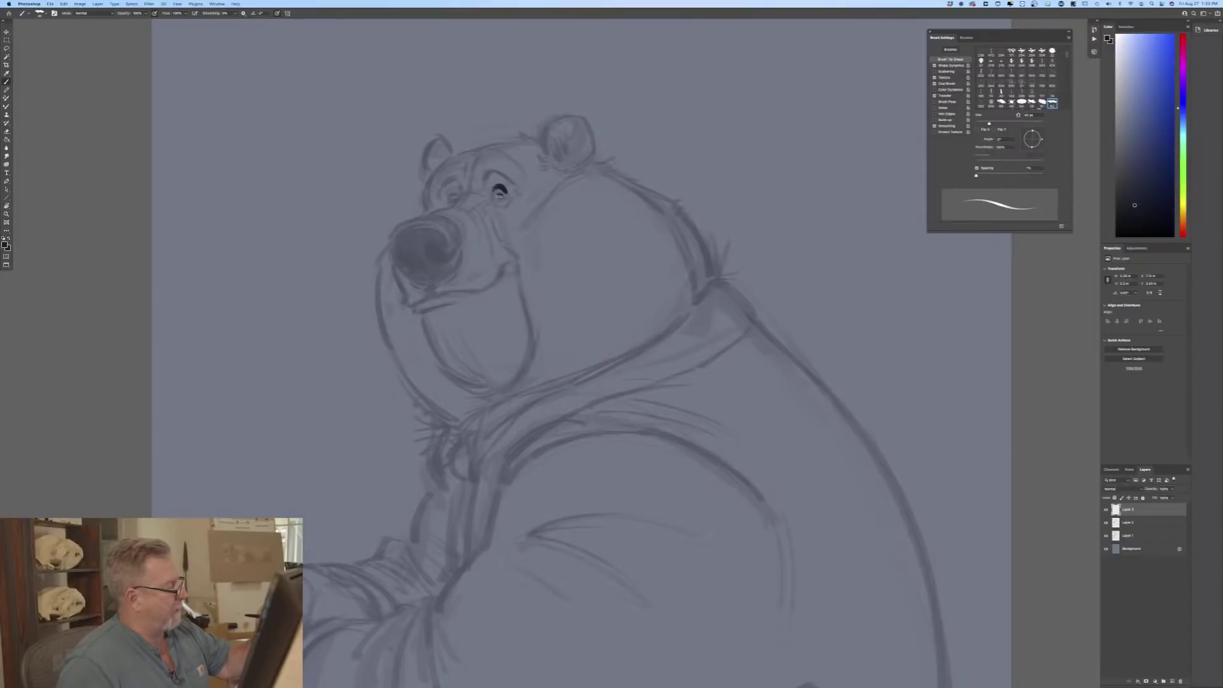
pyautogui.press('[')
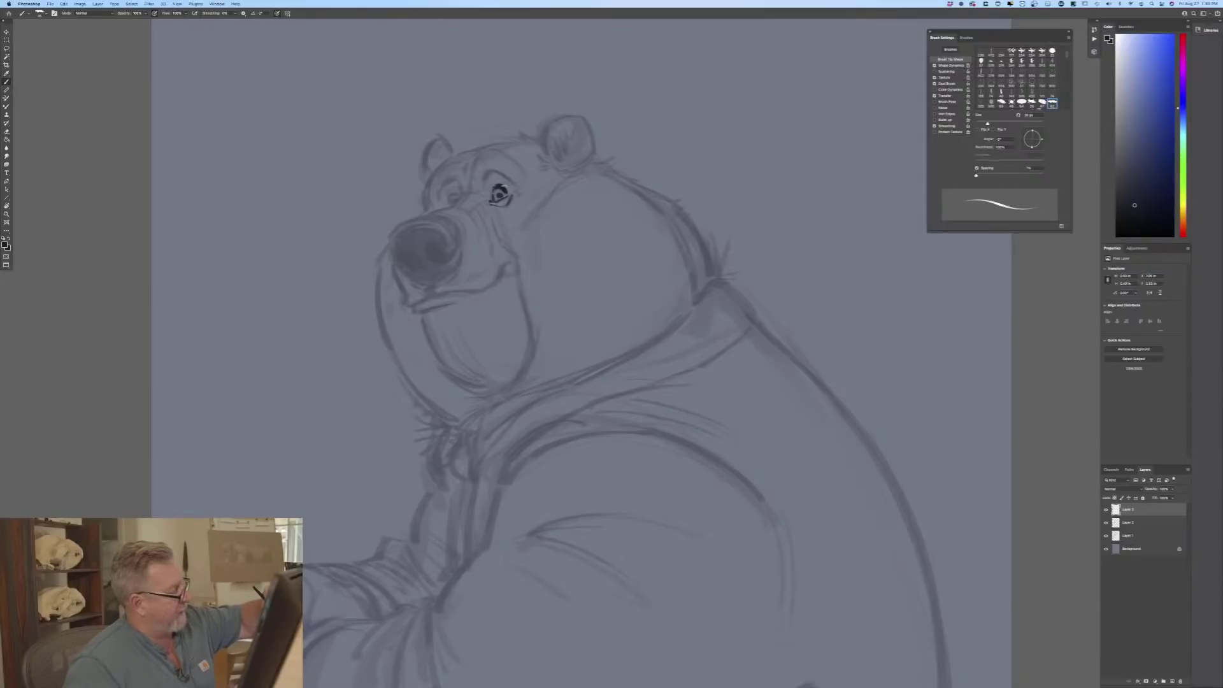
pyautogui.moveTo(514, 184)
pyautogui.mouseDown()
pyautogui.moveTo(485, 171)
pyautogui.moveTo(498, 175)
pyautogui.mouseUp()
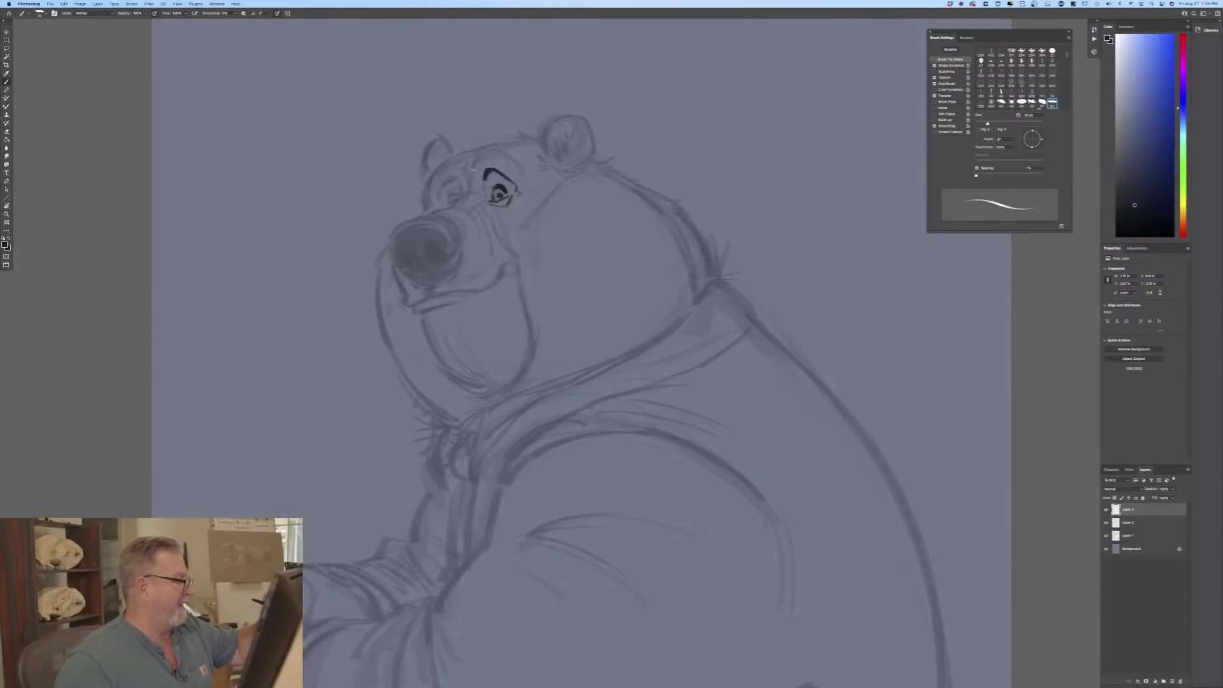
pyautogui.moveTo(477, 156)
pyautogui.mouseDown()
pyautogui.moveTo(500, 153)
pyautogui.moveTo(524, 180)
pyautogui.mouseUp()
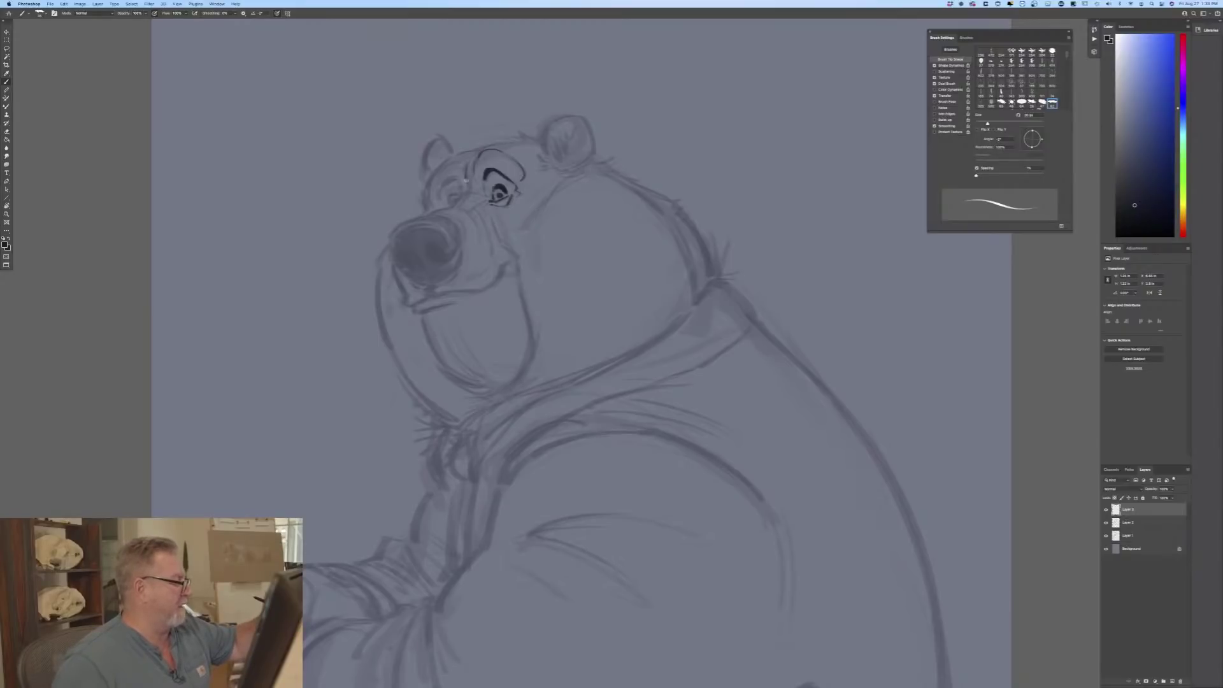
# Step: Draw the far eye with its brow, the bridge of the muzzle and the upper edge of the nose
pyautogui.moveTo(440, 168)
pyautogui.mouseDown()
pyautogui.moveTo(454, 160)
pyautogui.moveTo(438, 173)
pyautogui.moveTo(458, 193)
pyautogui.moveTo(454, 182)
pyautogui.moveTo(441, 200)
pyautogui.mouseUp()
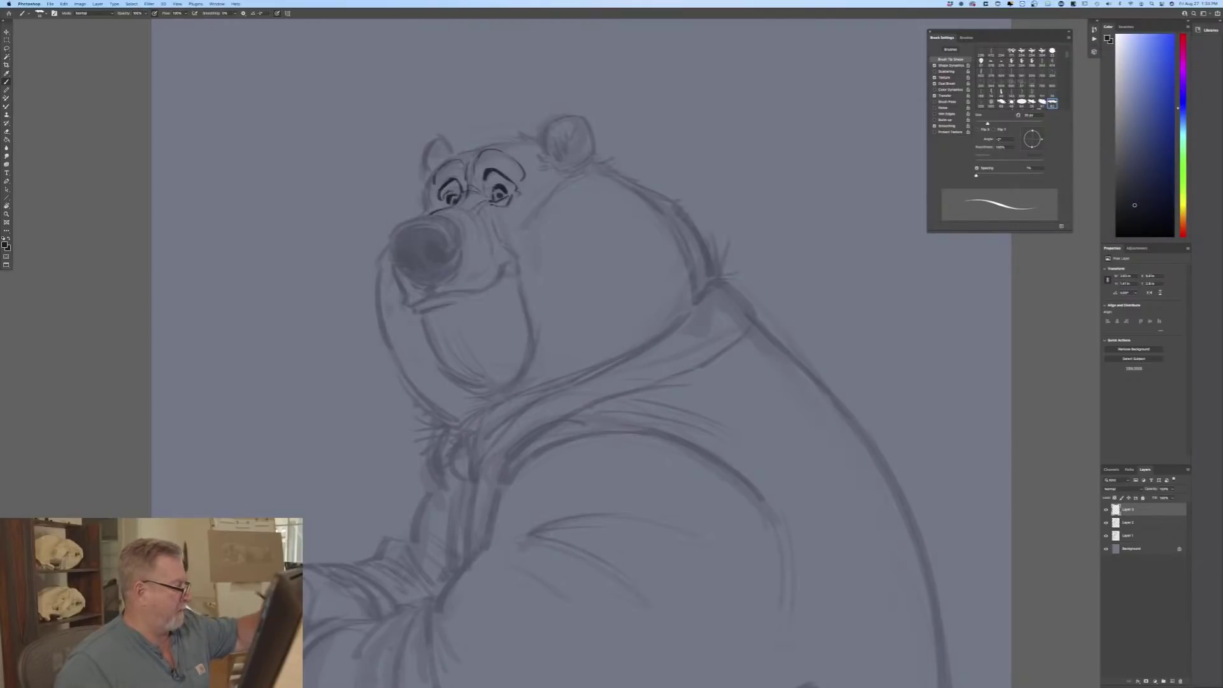
pyautogui.moveTo(431, 213); pyautogui.dragTo(458, 208)
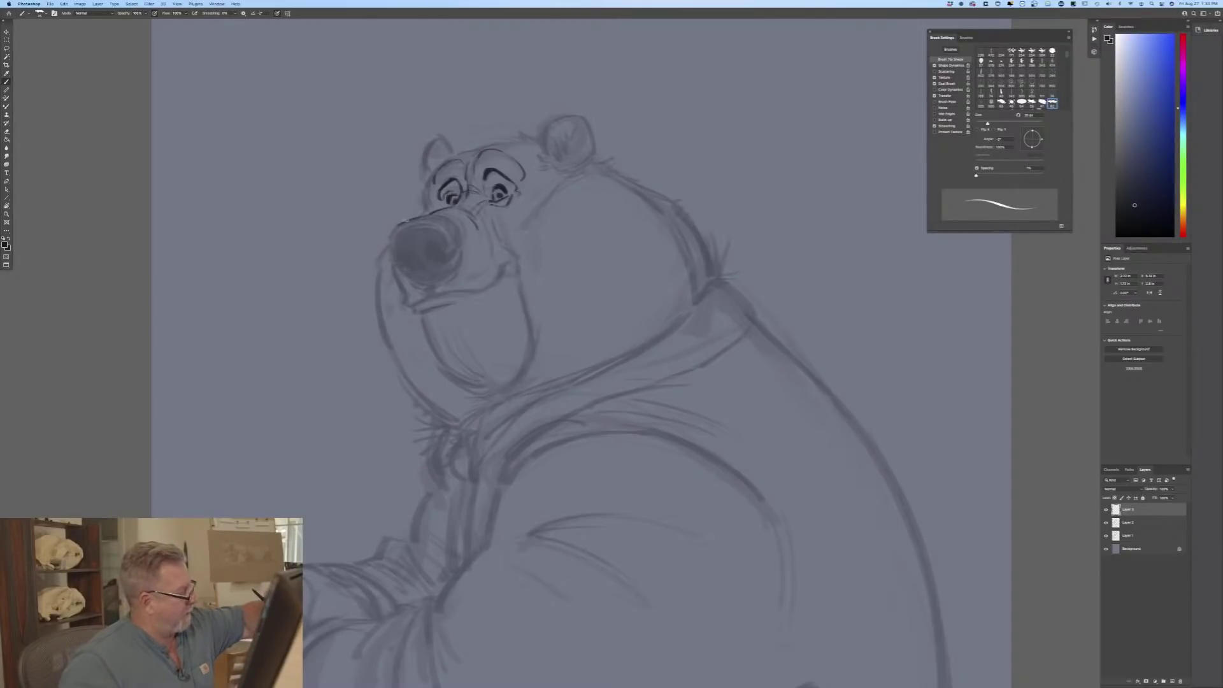
pyautogui.moveTo(397, 225); pyautogui.dragTo(435, 217)
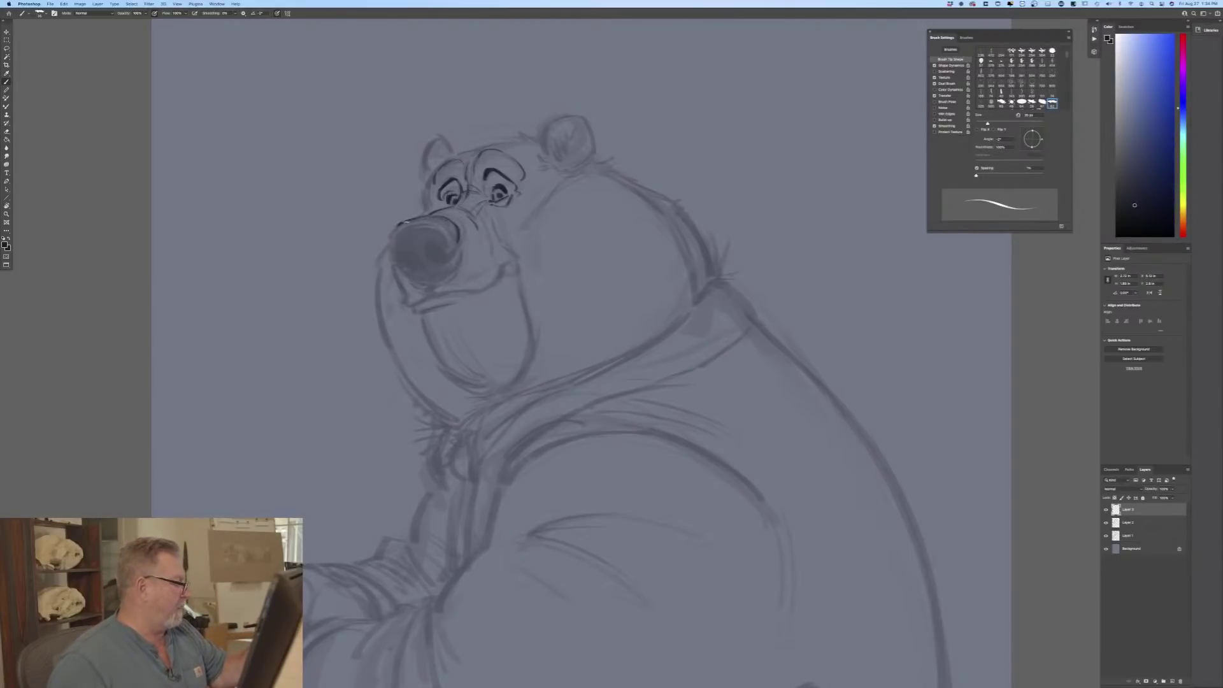
# Step: With a slightly larger brush, draw the outer contour of the bear's nose and darken both nostrils
pyautogui.press(']')
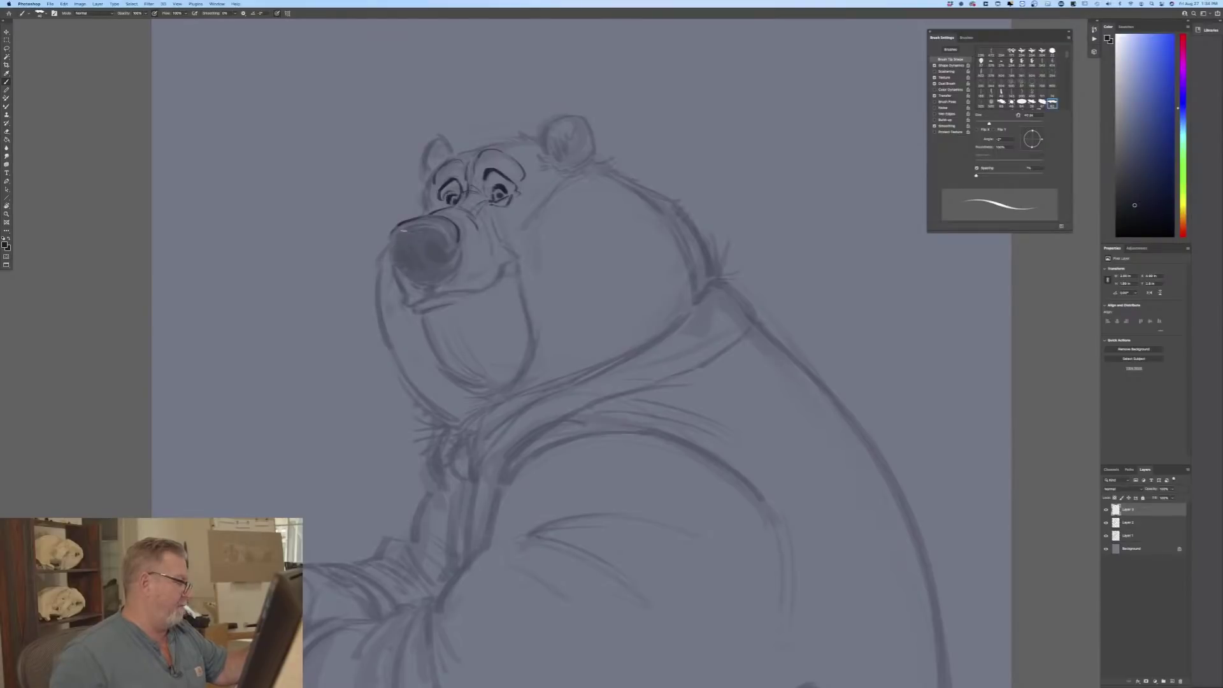
pyautogui.moveTo(405, 239); pyautogui.dragTo(415, 259)
pyautogui.moveTo(400, 225); pyautogui.dragTo(386, 245)
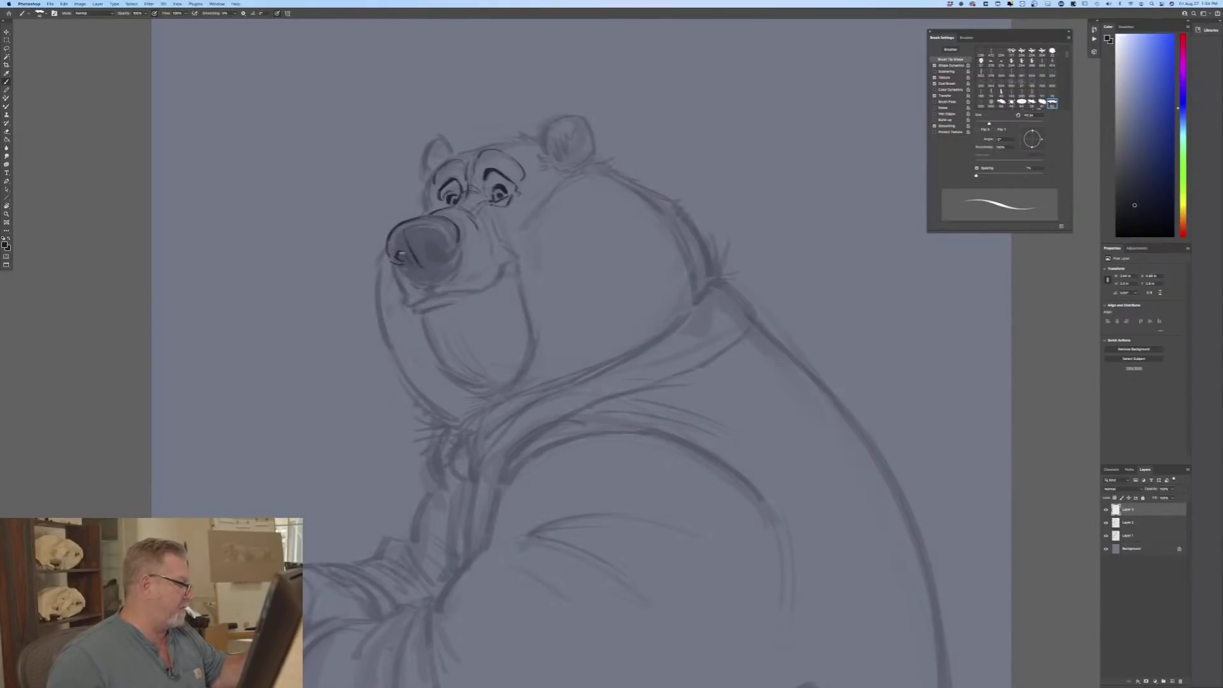
pyautogui.moveTo(401, 253); pyautogui.dragTo(413, 273)
pyautogui.moveTo(420, 247)
pyautogui.mouseDown()
pyautogui.moveTo(458, 243)
pyautogui.moveTo(447, 263)
pyautogui.mouseUp()
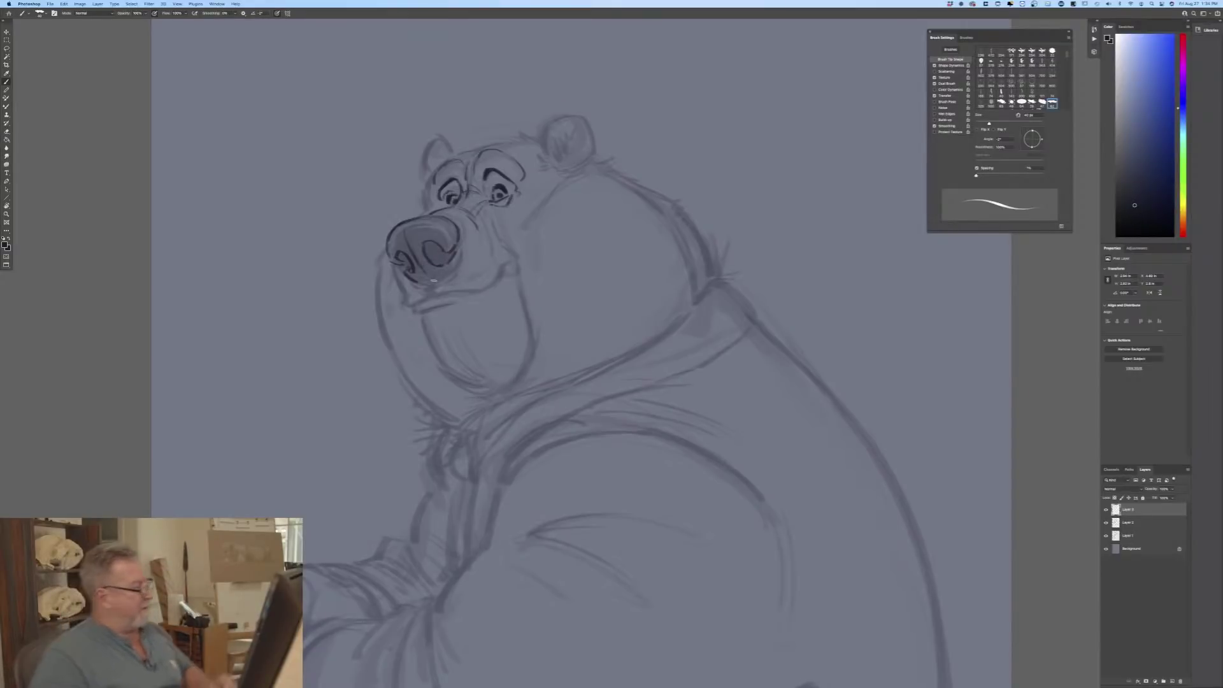
pyautogui.moveTo(453, 247)
pyautogui.mouseDown()
pyautogui.moveTo(428, 245)
pyautogui.moveTo(437, 261)
pyautogui.moveTo(439, 252)
pyautogui.moveTo(399, 260)
pyautogui.mouseUp()
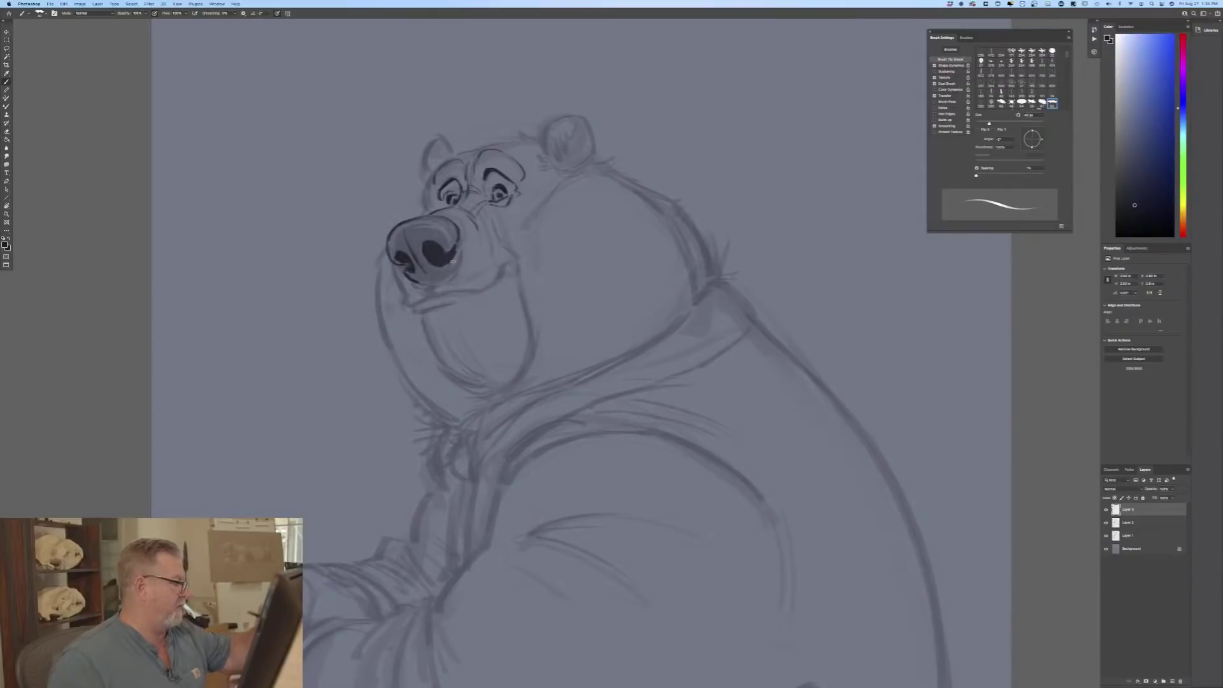
# Step: Define the underside and near edge of the nose, and draw the smiling mouth line up to its corner
pyautogui.moveTo(446, 266); pyautogui.dragTo(431, 278)
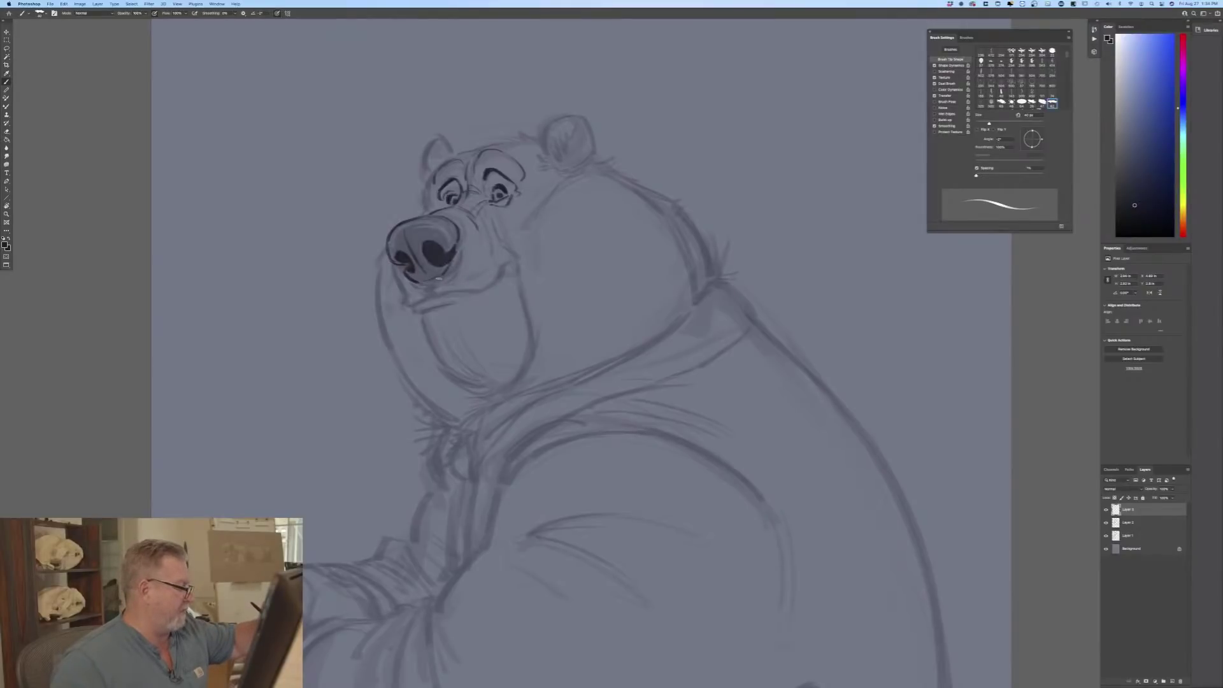
pyautogui.moveTo(421, 281); pyautogui.dragTo(408, 287)
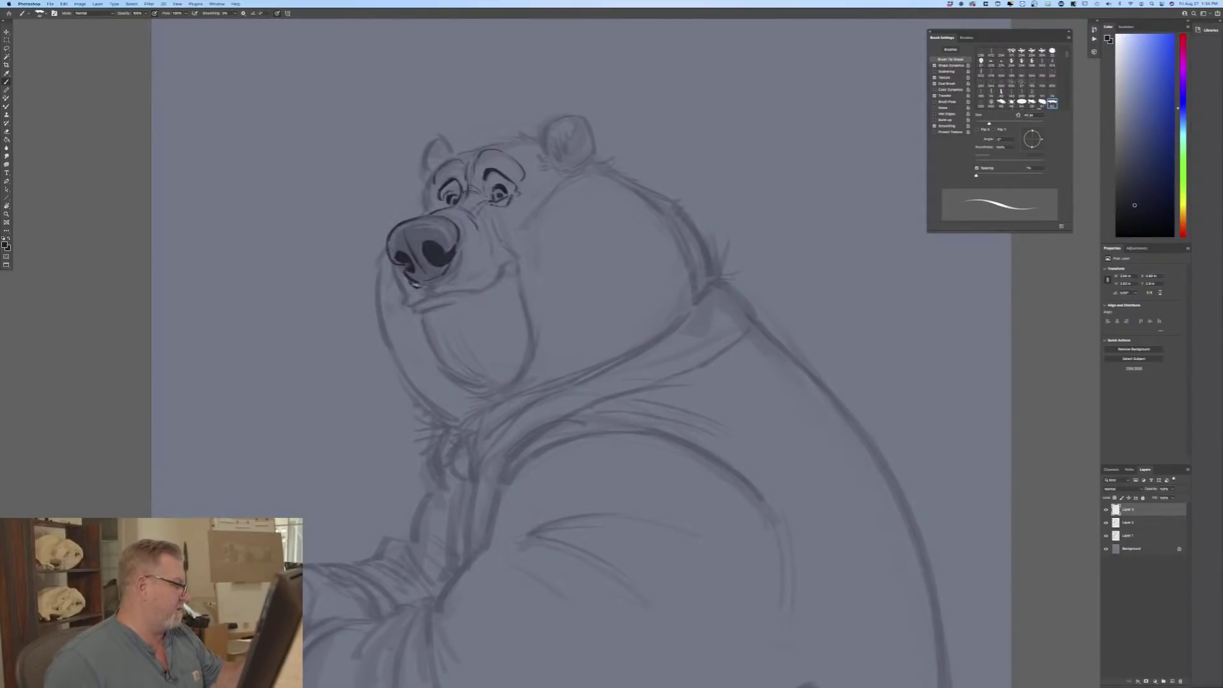
pyautogui.moveTo(455, 254); pyautogui.dragTo(451, 272)
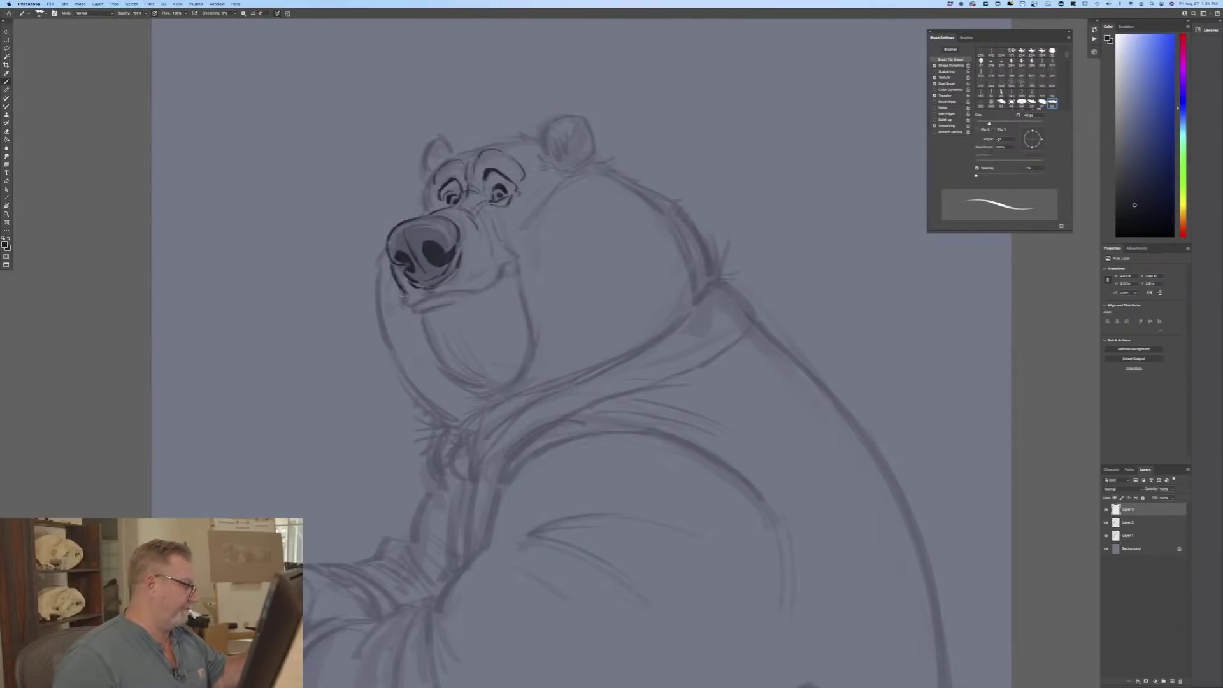
pyautogui.moveTo(403, 300)
pyautogui.mouseDown()
pyautogui.moveTo(472, 292)
pyautogui.moveTo(498, 276)
pyautogui.mouseUp()
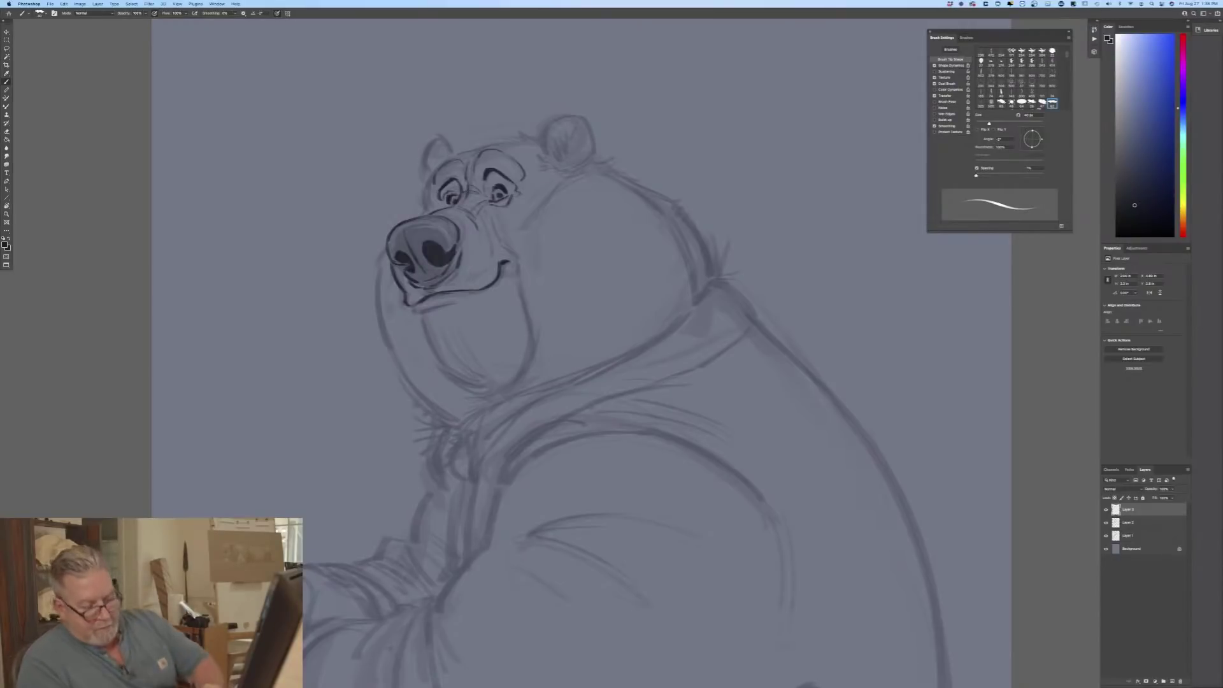
# Step: Add a new layer above the line work, adjust the brush size and draw a round eyeglass lens around the near eye
pyautogui.click(1164, 681)
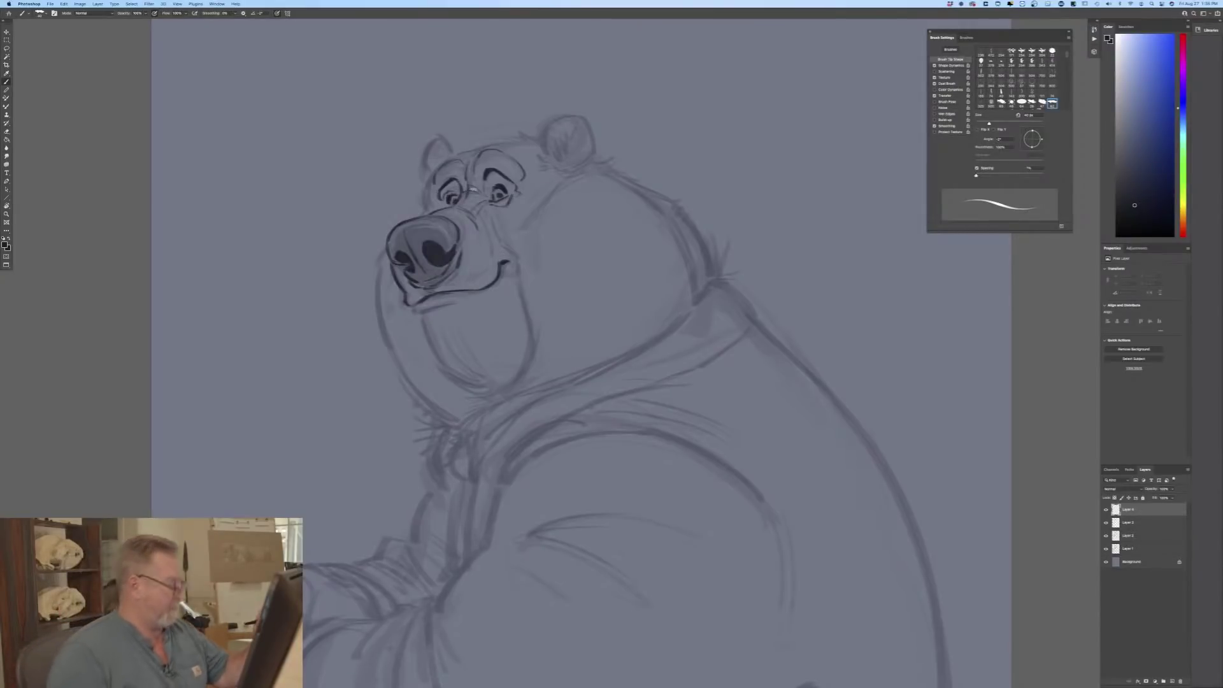
pyautogui.press(']')
pyautogui.press(']')
pyautogui.press(']')
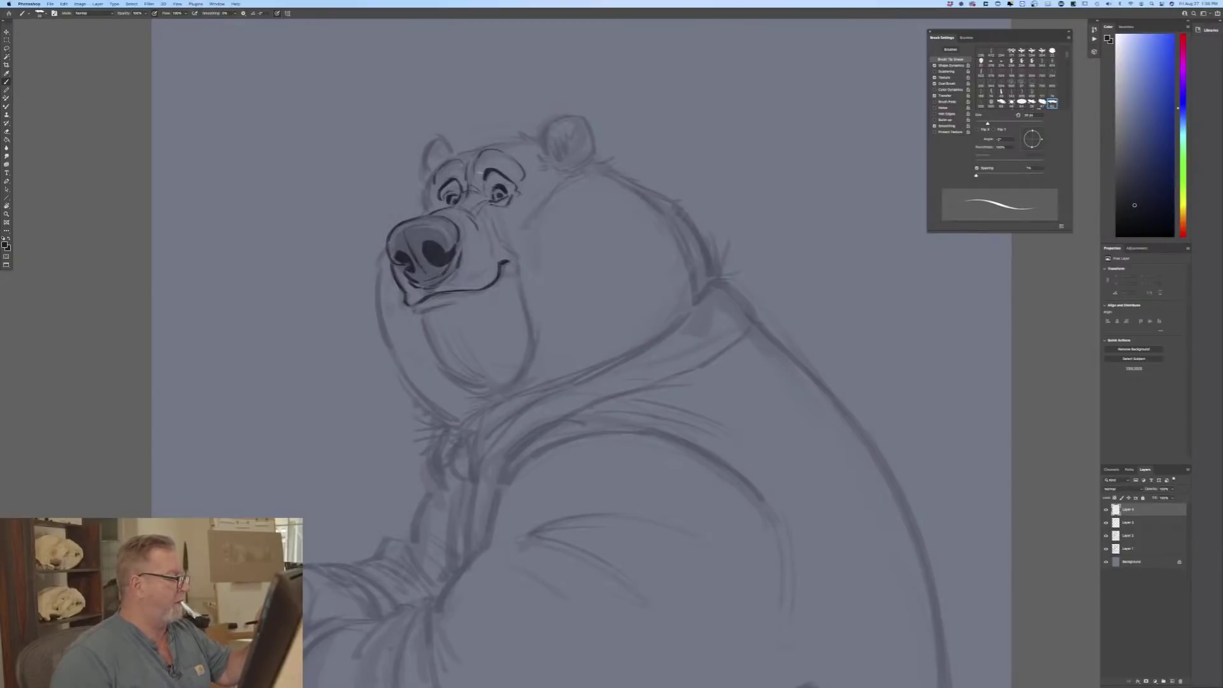
pyautogui.moveTo(509, 189)
pyautogui.mouseDown()
pyautogui.moveTo(486, 171)
pyautogui.moveTo(476, 193)
pyautogui.moveTo(509, 216)
pyautogui.mouseUp()
pyautogui.moveTo(495, 174)
pyautogui.mouseDown()
pyautogui.moveTo(480, 191)
pyautogui.moveTo(511, 212)
pyautogui.moveTo(478, 198)
pyautogui.mouseUp()
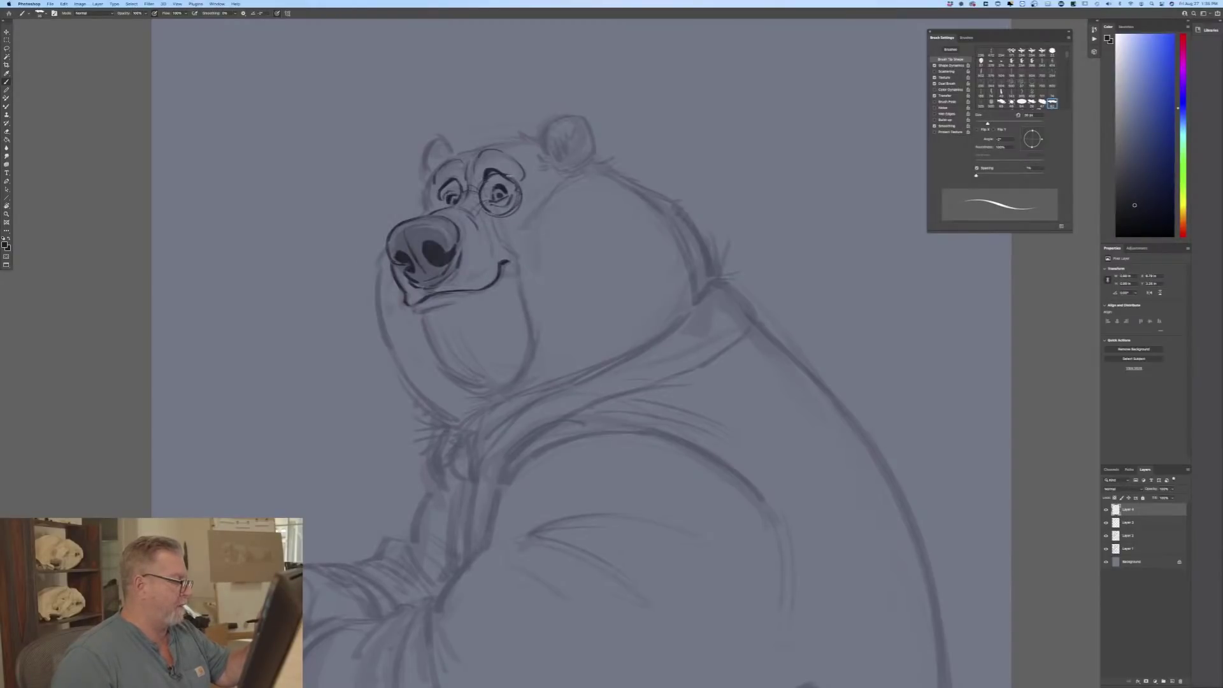
# Step: Complete the eyeglasses with the bridge, the lens rim around the far eye and the temple arm reaching the near ear
pyautogui.moveTo(517, 184); pyautogui.dragTo(514, 202)
pyautogui.moveTo(482, 196); pyautogui.dragTo(460, 196)
pyautogui.moveTo(440, 180); pyautogui.dragTo(436, 205)
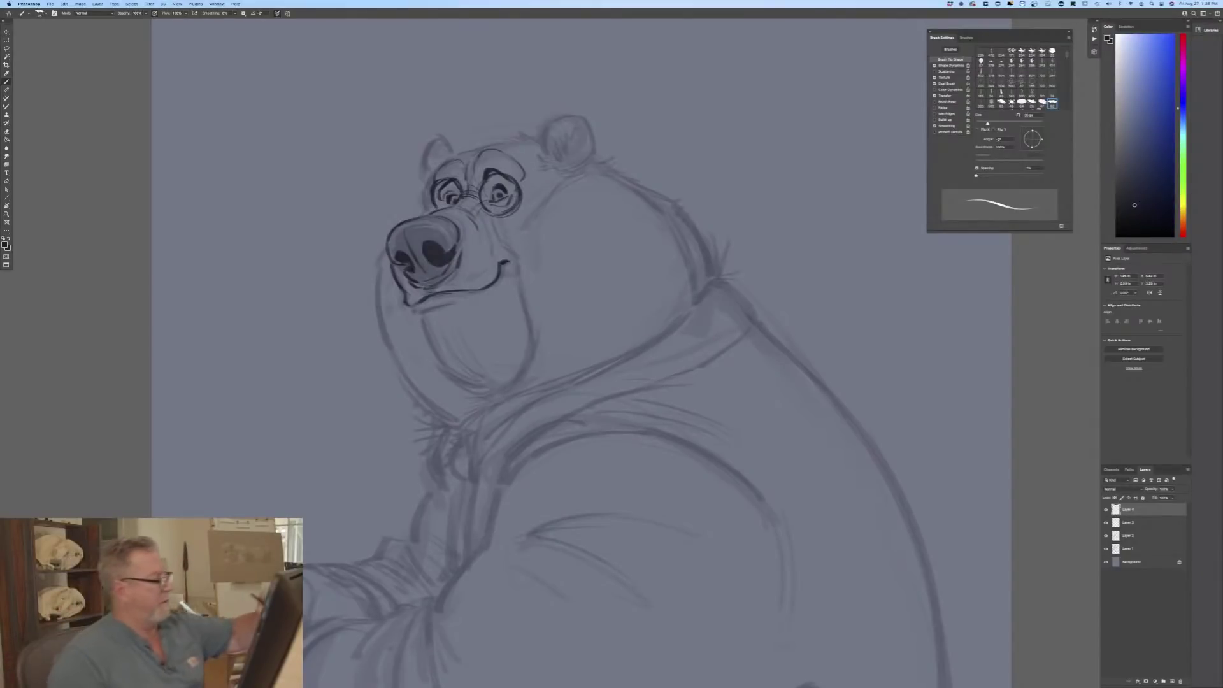
pyautogui.moveTo(514, 186); pyautogui.dragTo(540, 157)
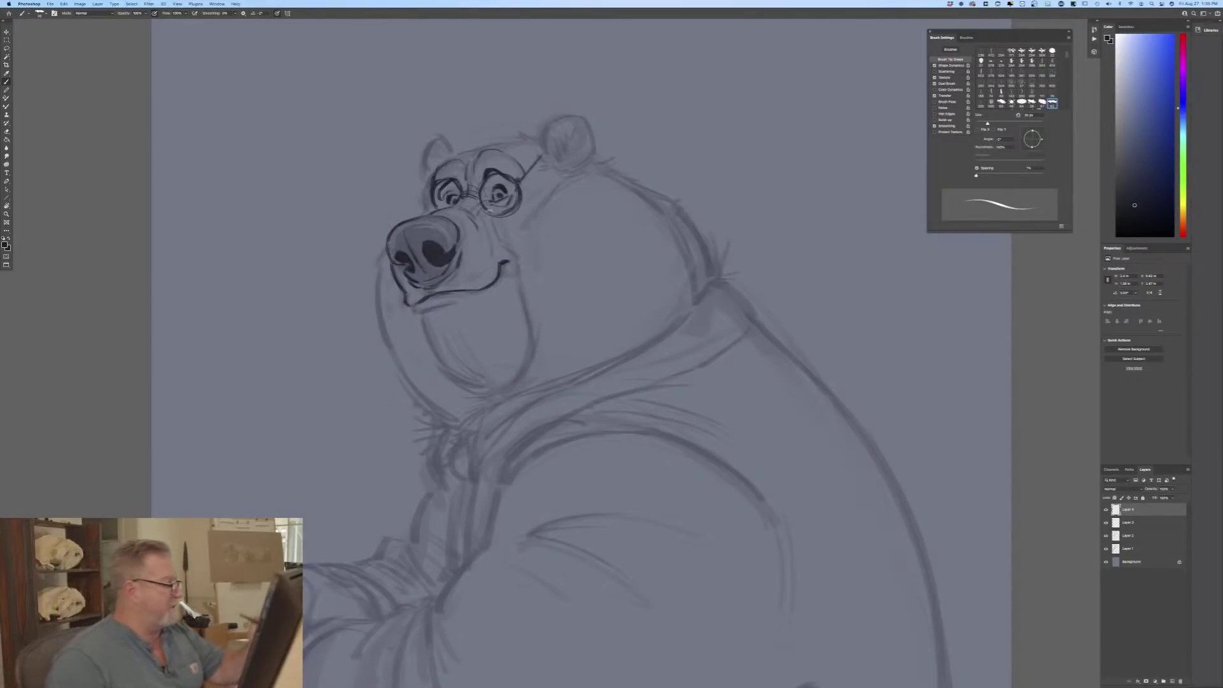
# Step: Draw the cheek crease around the mouth corner, the muzzle fold and the rounded chin with a fur tuft beneath it
pyautogui.moveTo(490, 220); pyautogui.dragTo(514, 254)
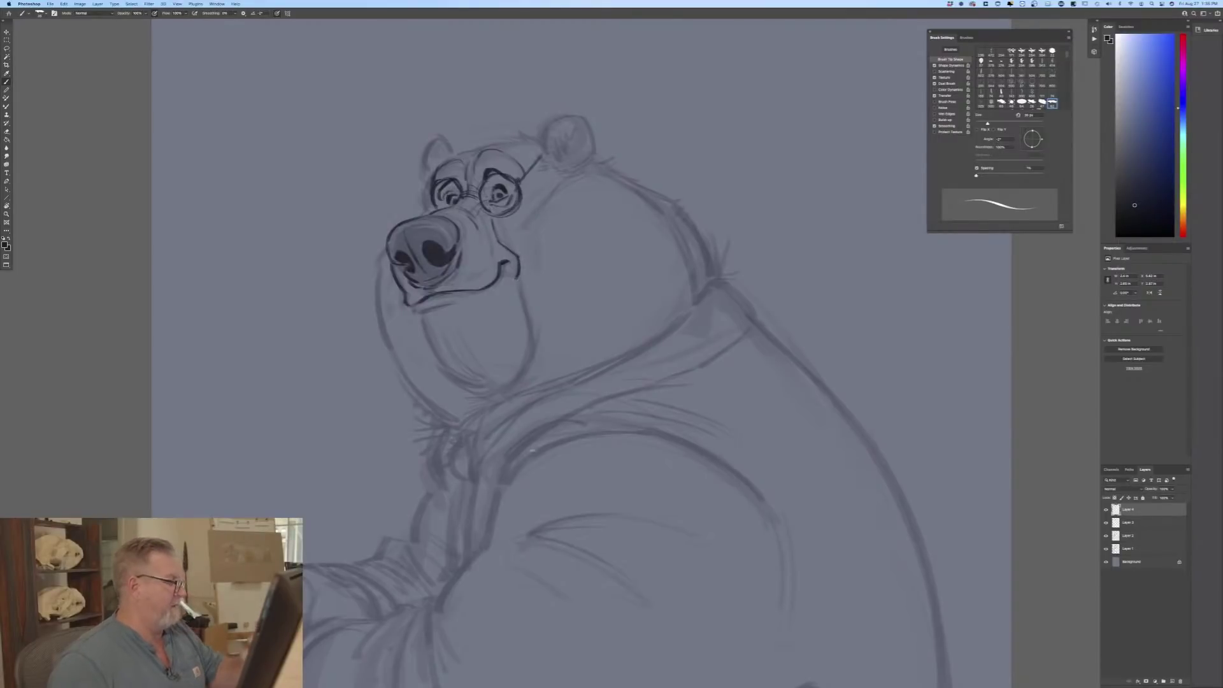
pyautogui.moveTo(482, 263); pyautogui.dragTo(481, 240)
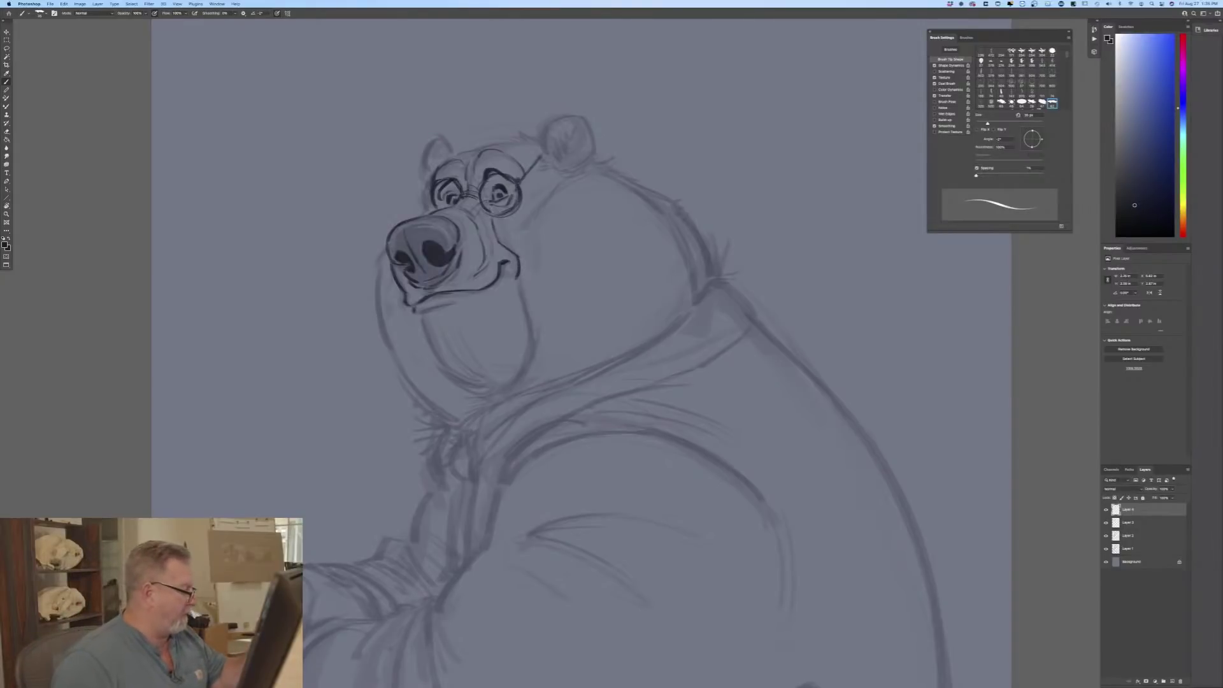
pyautogui.moveTo(413, 310)
pyautogui.mouseDown()
pyautogui.moveTo(442, 305)
pyautogui.moveTo(417, 313)
pyautogui.moveTo(430, 343)
pyautogui.moveTo(456, 379)
pyautogui.moveTo(488, 387)
pyautogui.mouseUp()
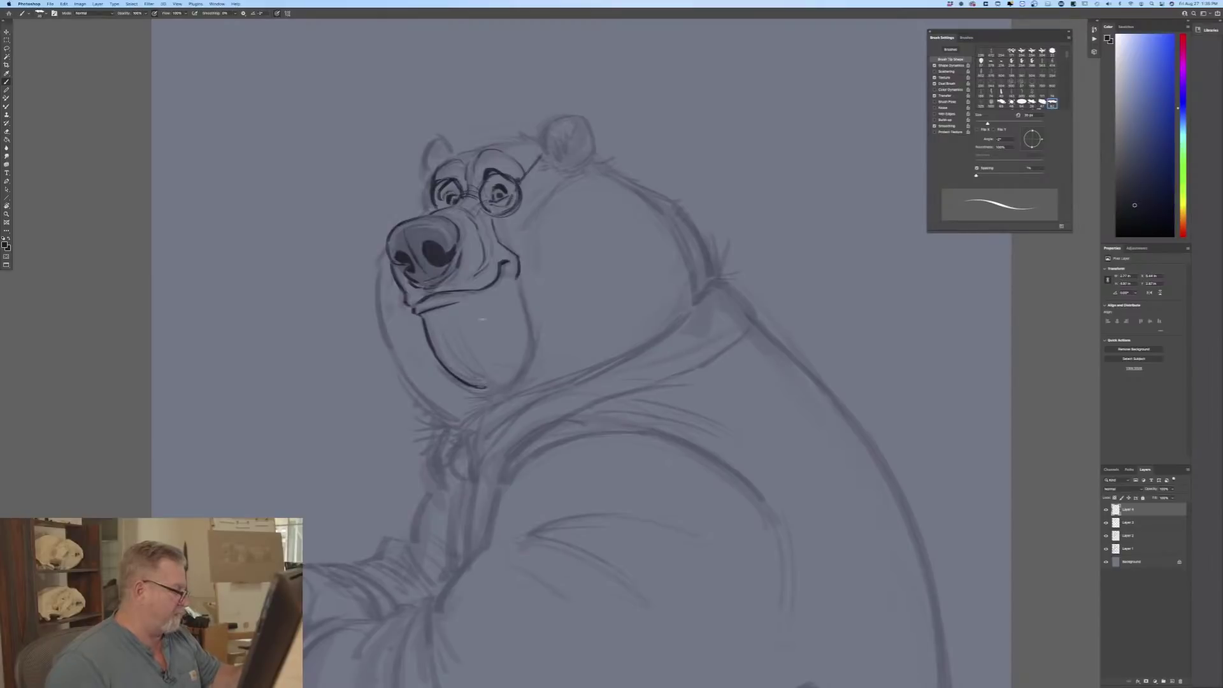
pyautogui.moveTo(521, 285)
pyautogui.mouseDown()
pyautogui.moveTo(531, 349)
pyautogui.moveTo(492, 389)
pyautogui.moveTo(462, 392)
pyautogui.moveTo(475, 418)
pyautogui.mouseUp()
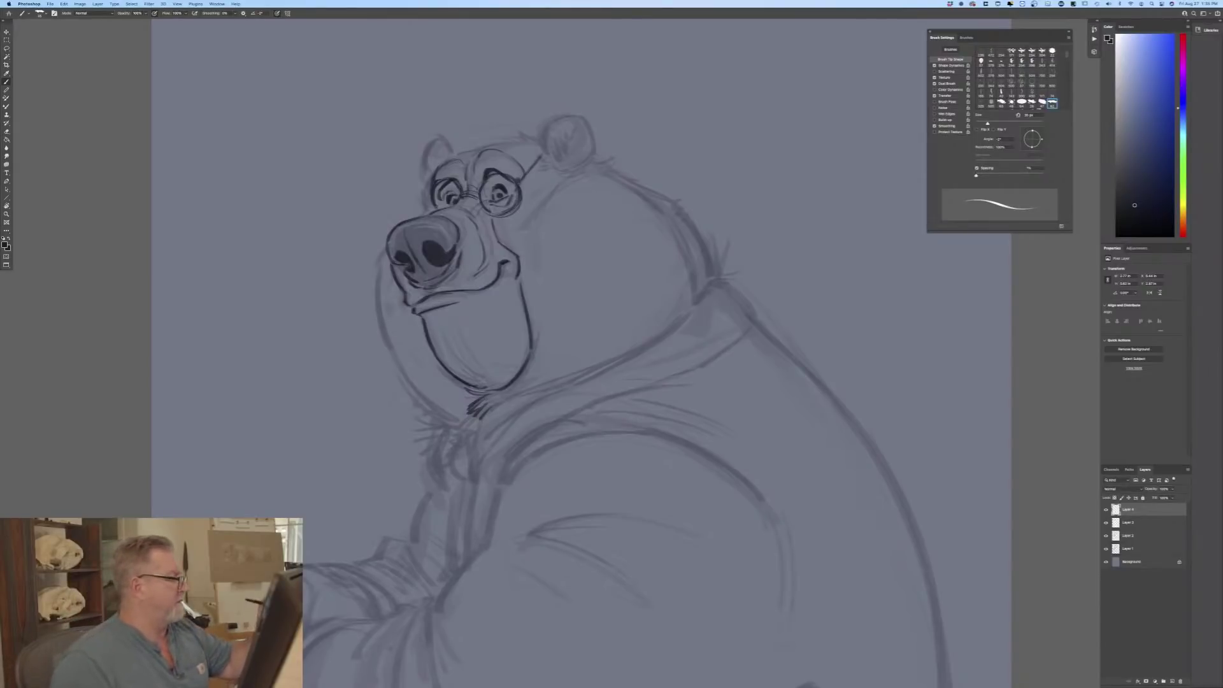
# Step: Draw the top of the head with small fur tufts, and outline the far and near ears
pyautogui.moveTo(526, 139); pyautogui.dragTo(474, 152)
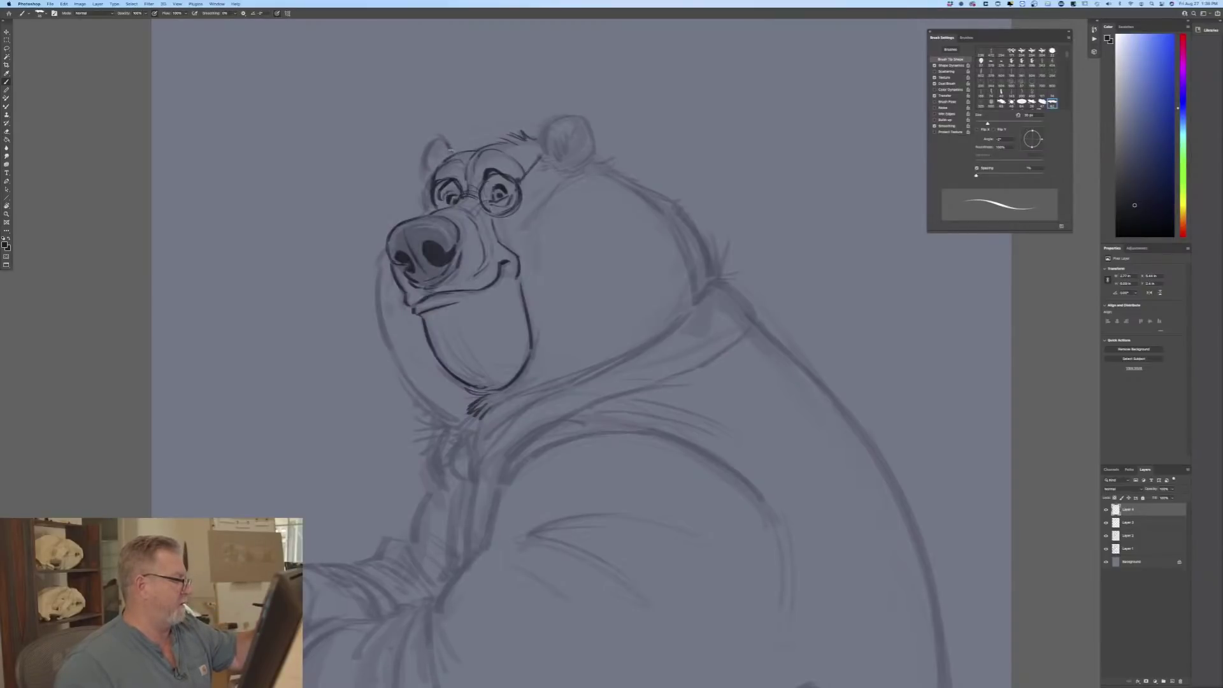
pyautogui.moveTo(450, 151)
pyautogui.mouseDown()
pyautogui.moveTo(440, 141)
pyautogui.moveTo(423, 168)
pyautogui.mouseUp()
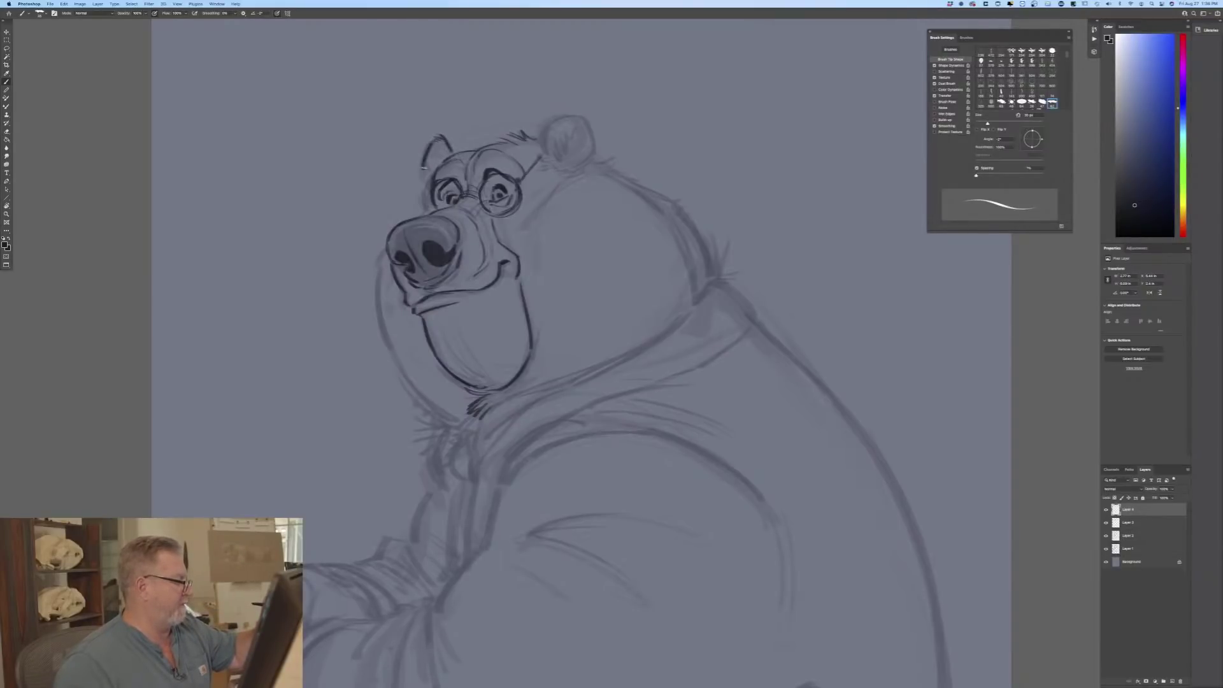
pyautogui.moveTo(547, 130); pyautogui.dragTo(542, 153)
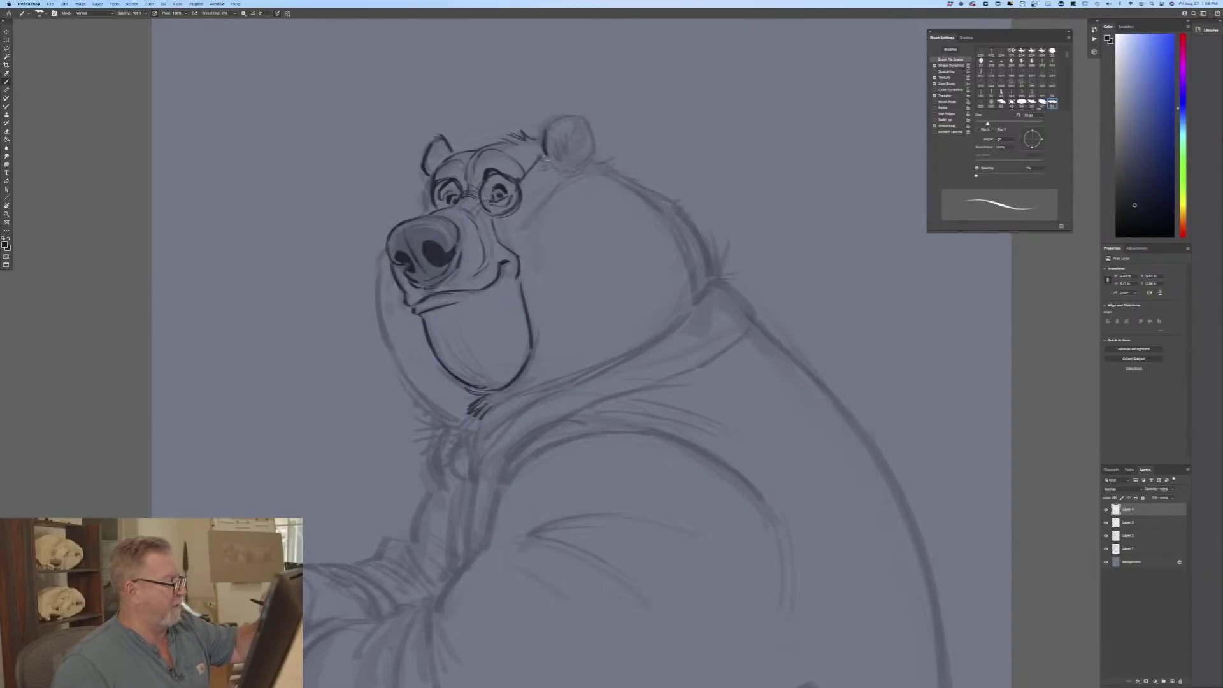
pyautogui.moveTo(573, 115)
pyautogui.mouseDown()
pyautogui.moveTo(577, 118)
pyautogui.moveTo(592, 139)
pyautogui.moveTo(587, 119)
pyautogui.moveTo(583, 172)
pyautogui.moveTo(559, 181)
pyautogui.mouseUp()
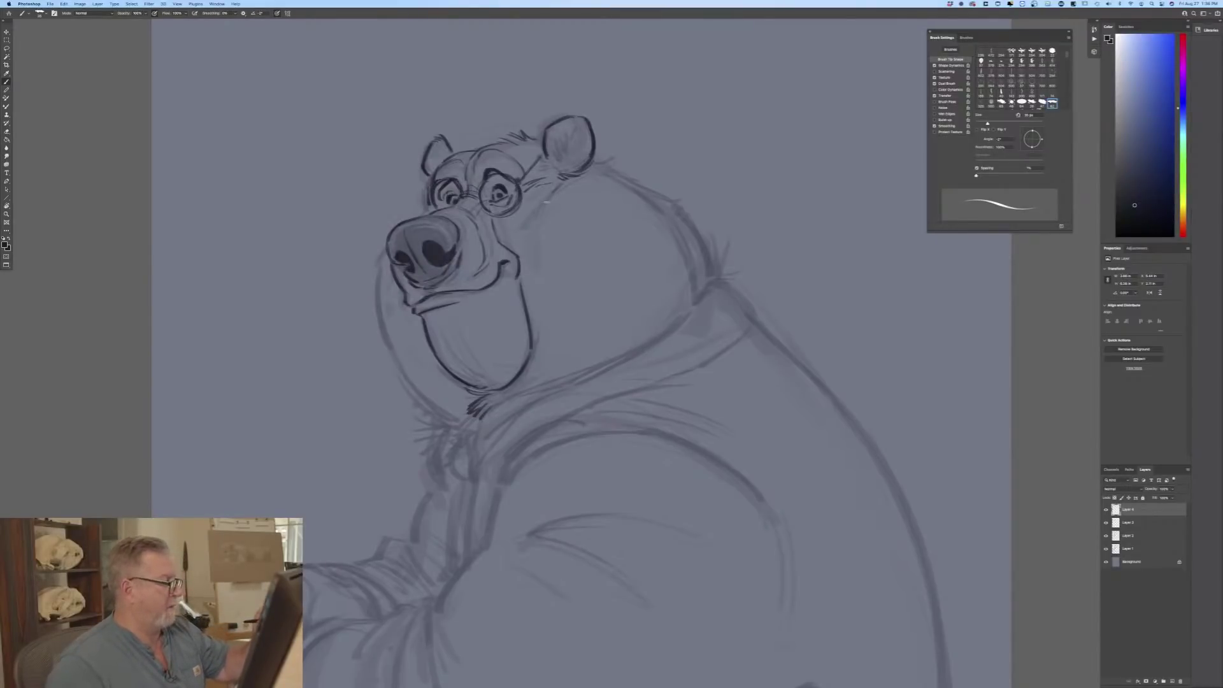
# Step: Outline the back of the head down to the jaw and the far cheek, and add short fur strokes in both ears
pyautogui.moveTo(605, 157)
pyautogui.mouseDown()
pyautogui.moveTo(678, 200)
pyautogui.moveTo(706, 260)
pyautogui.moveTo(672, 227)
pyautogui.moveTo(680, 247)
pyautogui.moveTo(668, 215)
pyautogui.moveTo(691, 296)
pyautogui.moveTo(688, 263)
pyautogui.moveTo(681, 310)
pyautogui.moveTo(648, 343)
pyautogui.moveTo(692, 299)
pyautogui.moveTo(618, 360)
pyautogui.mouseUp()
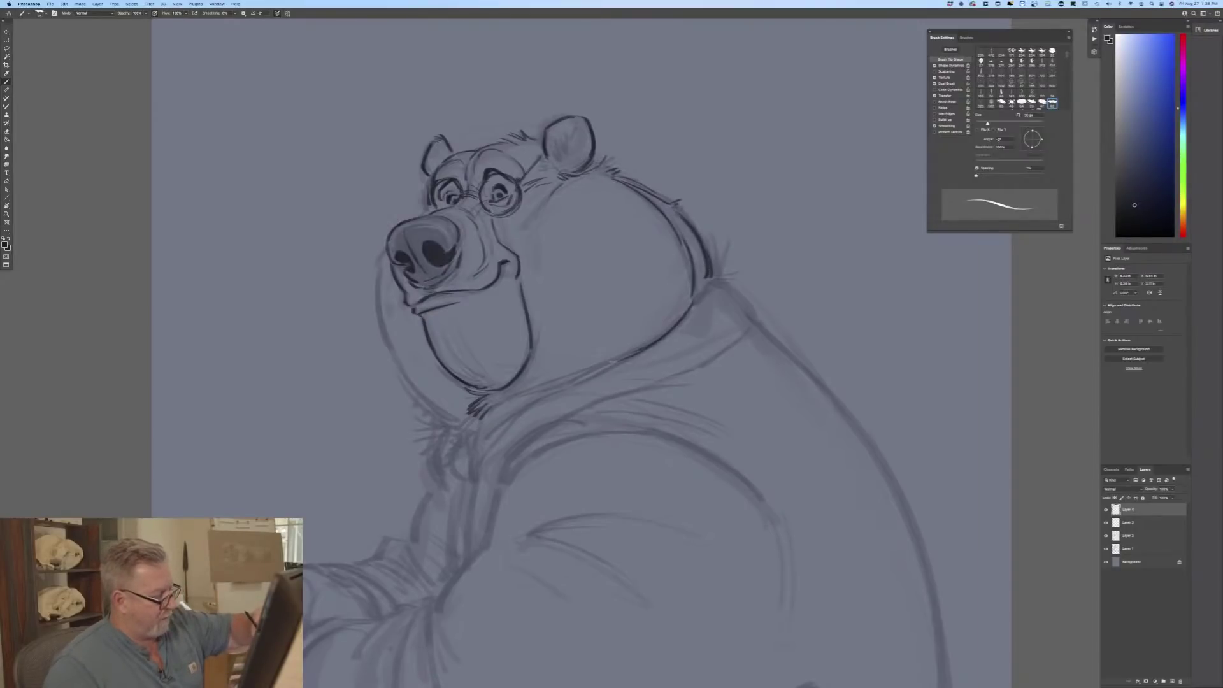
pyautogui.moveTo(674, 326); pyautogui.dragTo(592, 370)
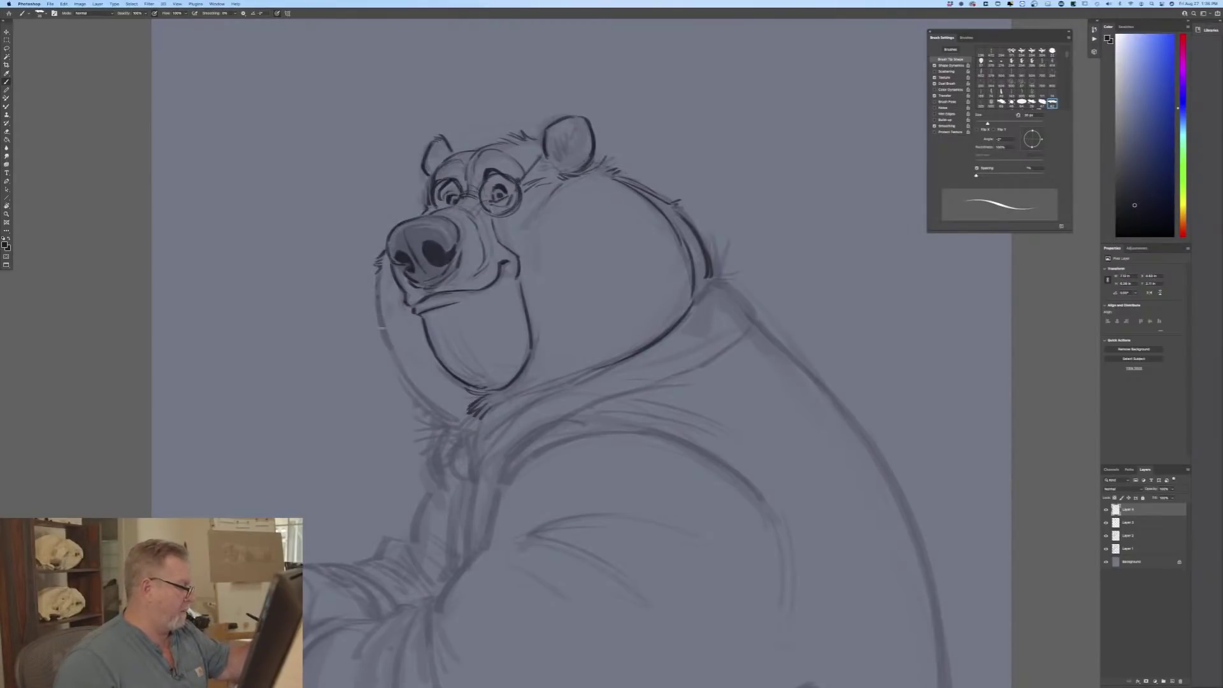
pyautogui.moveTo(381, 317)
pyautogui.mouseDown()
pyautogui.moveTo(407, 379)
pyautogui.moveTo(449, 417)
pyautogui.mouseUp()
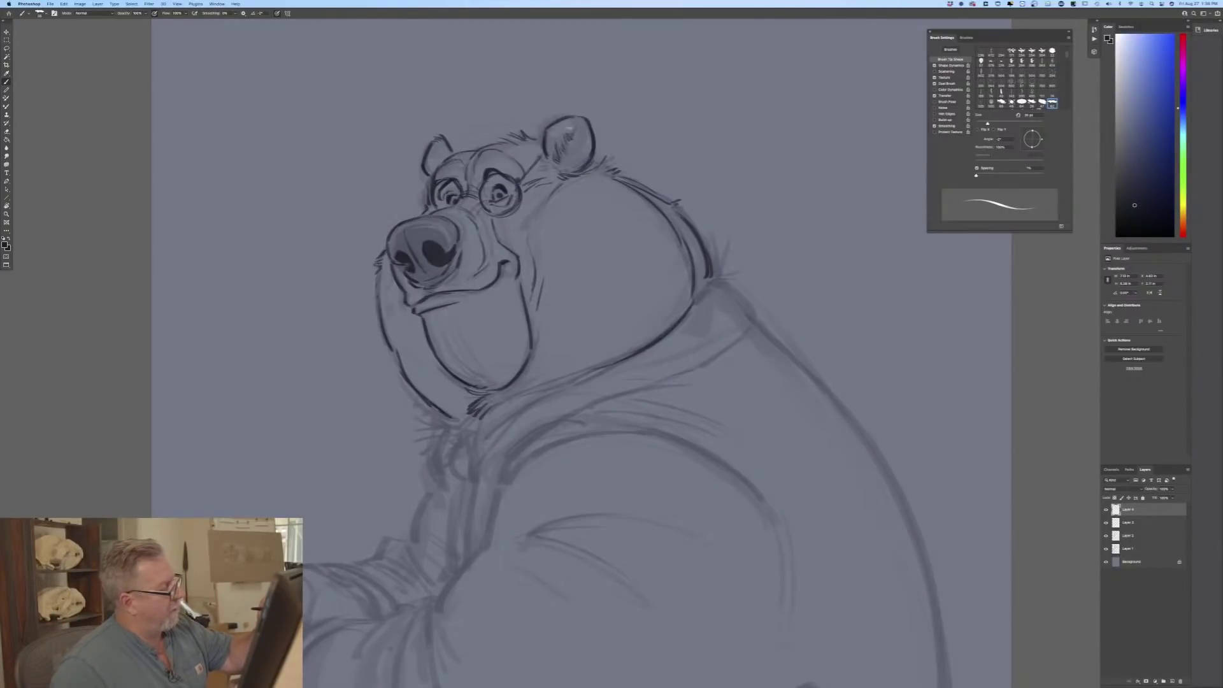
pyautogui.moveTo(559, 154); pyautogui.dragTo(553, 164)
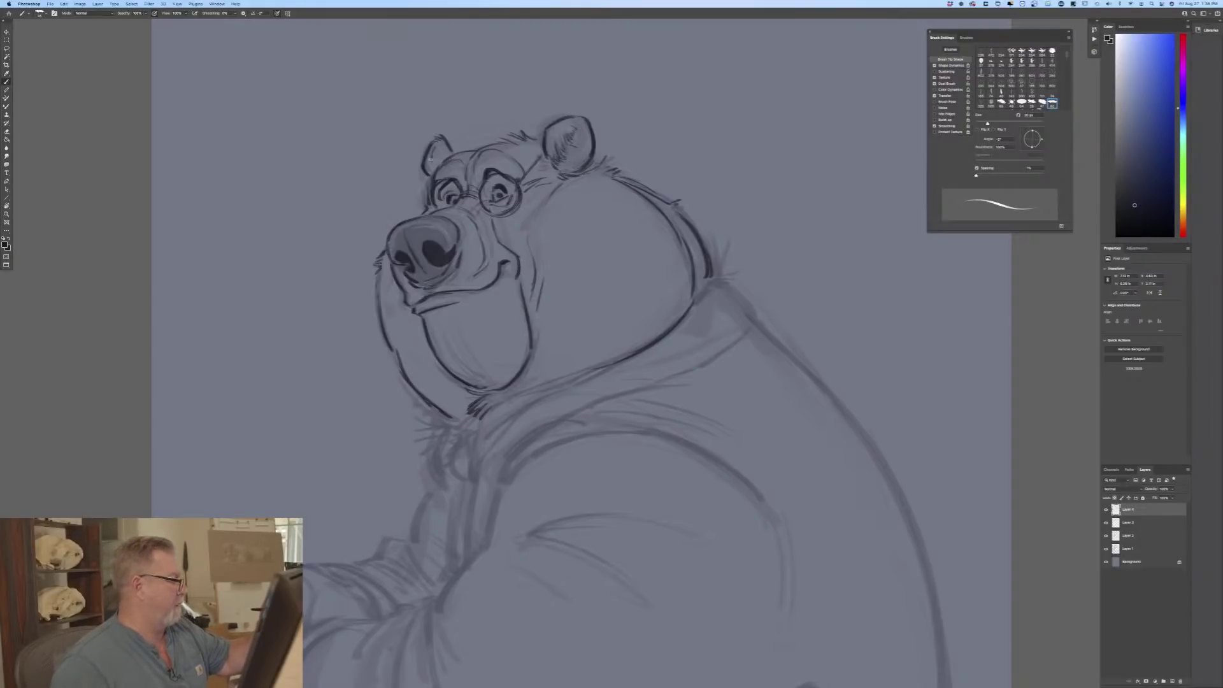
pyautogui.moveTo(426, 162); pyautogui.dragTo(428, 171)
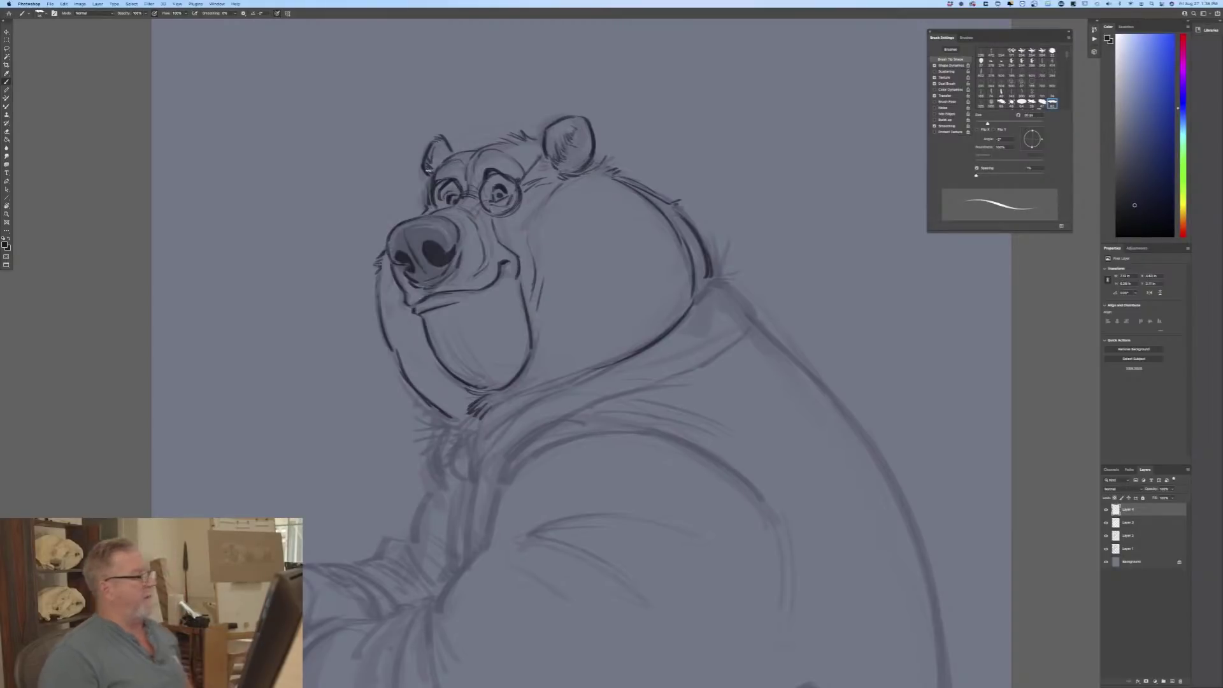
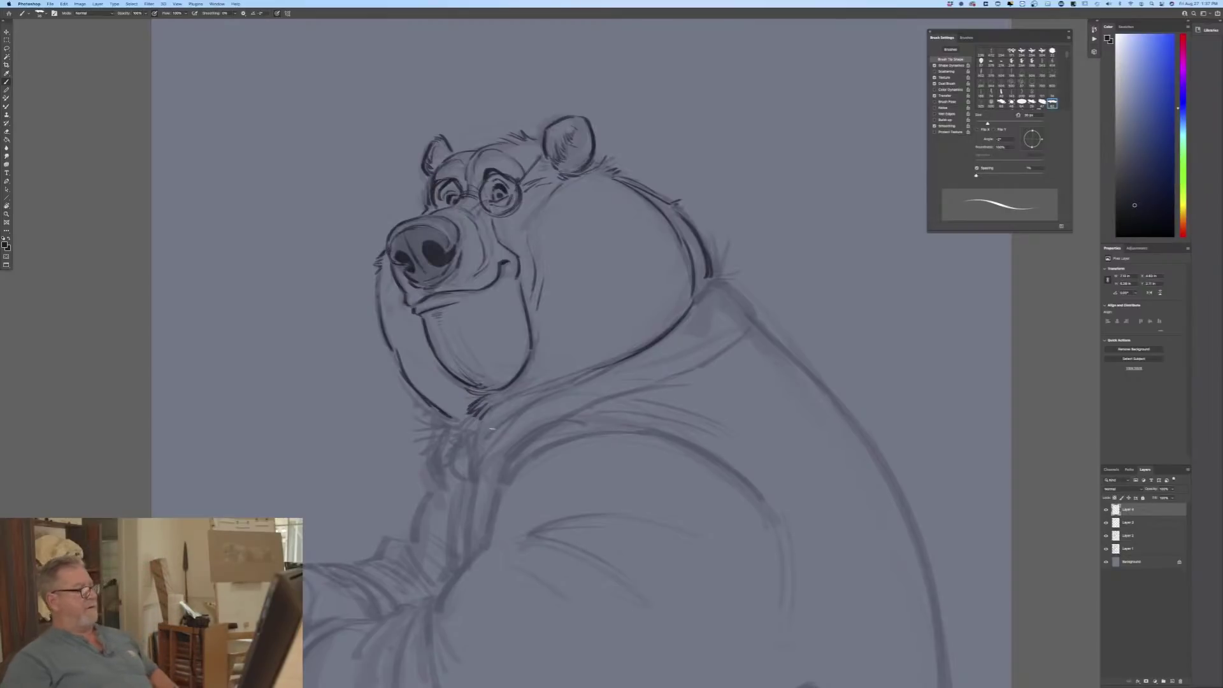
pyautogui.press('super+minus')
pyautogui.press('super+minus')
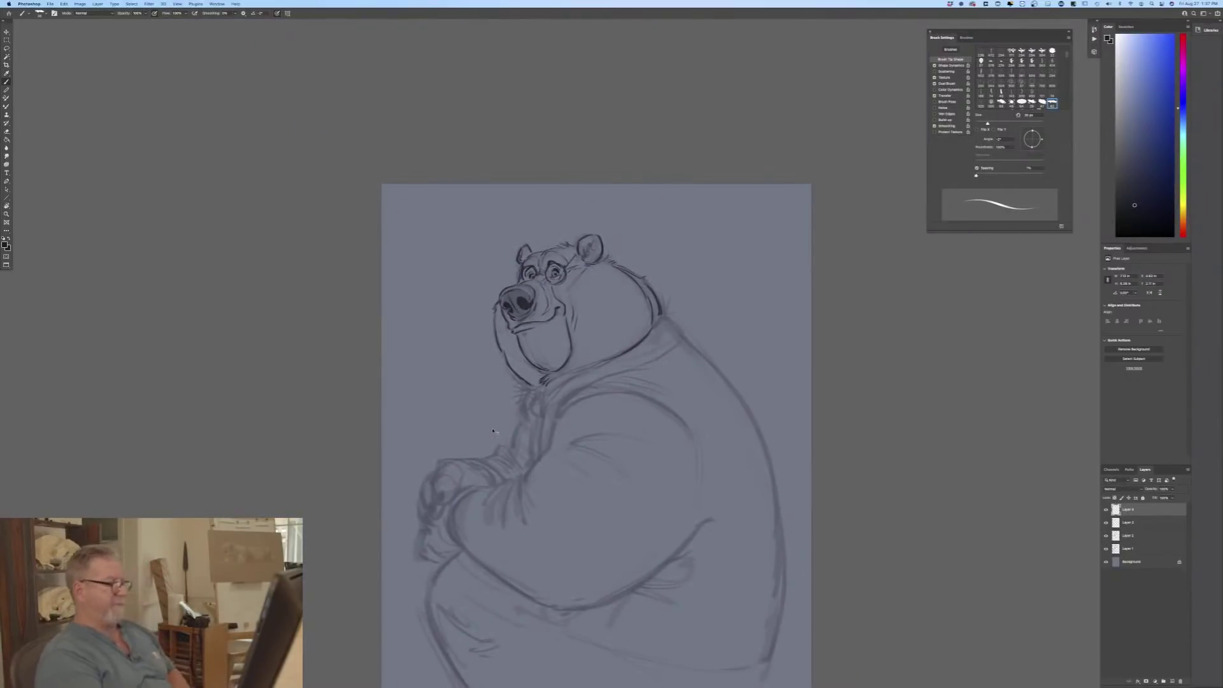
pyautogui.press('super+minus')
pyautogui.press('super+equal')
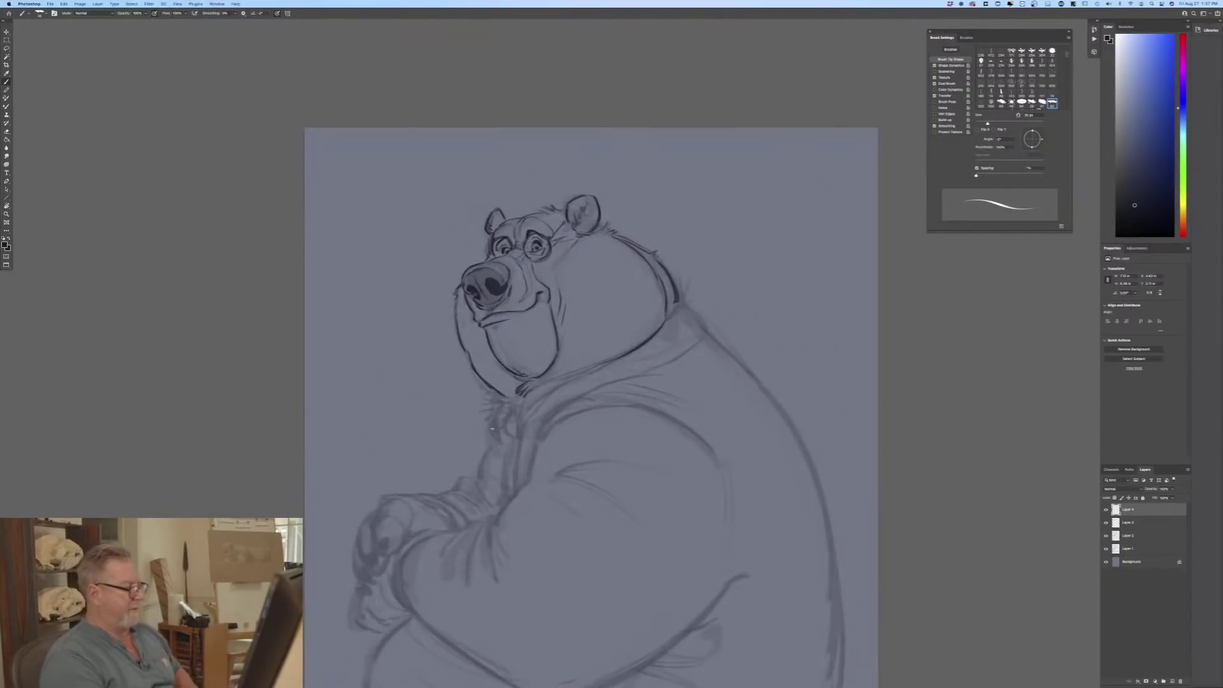
pyautogui.press('super+equal')
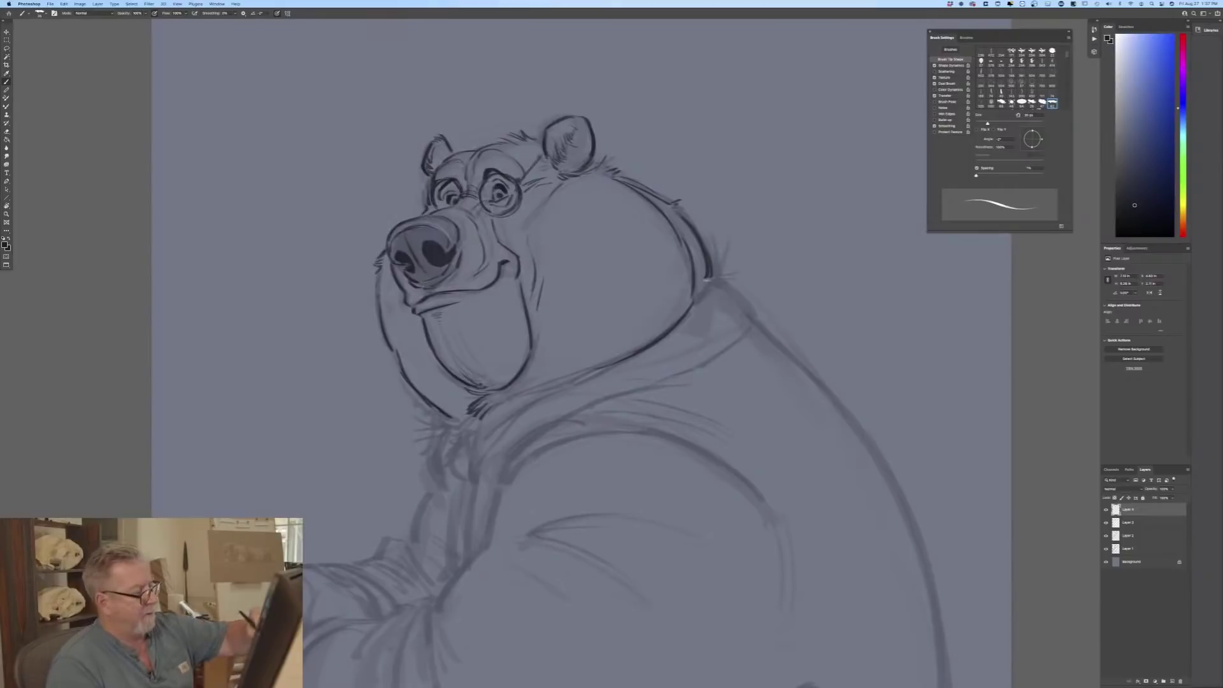
# Step: Draw the shirt collar from the nape around the neck to its pointed front tip, with fur tufts at the nape
pyautogui.moveTo(708, 279)
pyautogui.mouseDown()
pyautogui.moveTo(689, 314)
pyautogui.moveTo(618, 365)
pyautogui.moveTo(486, 416)
pyautogui.moveTo(474, 433)
pyautogui.moveTo(499, 482)
pyautogui.mouseUp()
pyautogui.moveTo(483, 423); pyautogui.dragTo(500, 483)
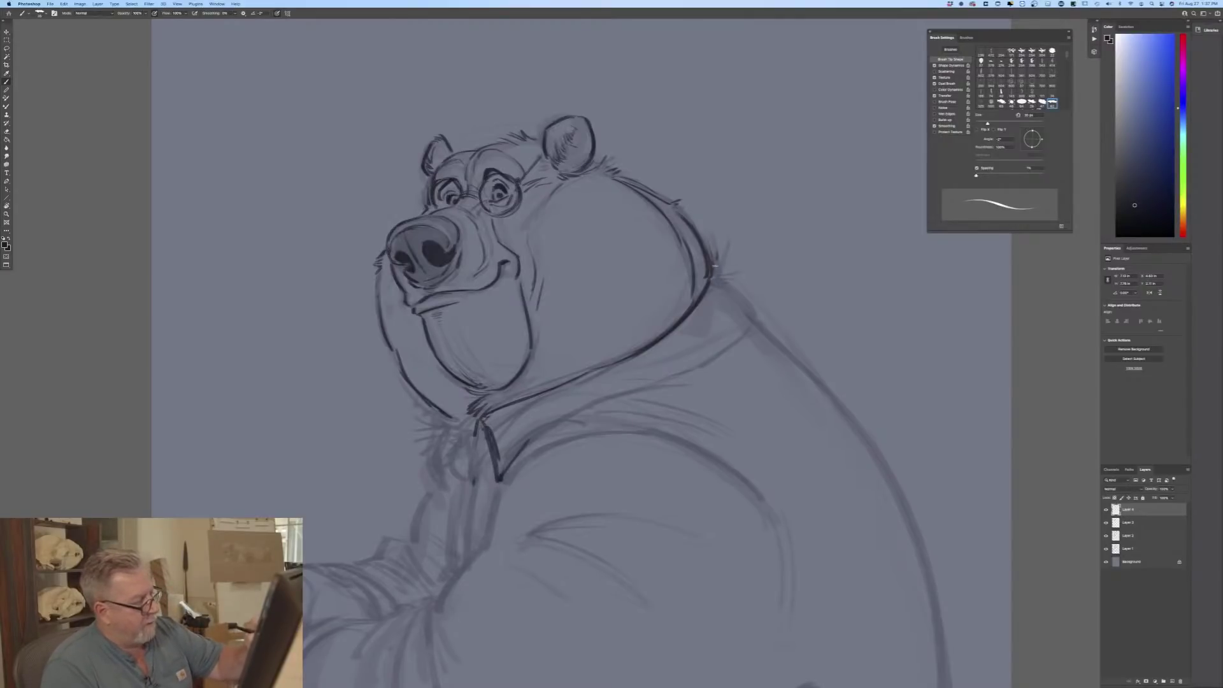
pyautogui.moveTo(712, 275)
pyautogui.mouseDown()
pyautogui.moveTo(725, 255)
pyautogui.moveTo(755, 315)
pyautogui.moveTo(679, 380)
pyautogui.mouseUp()
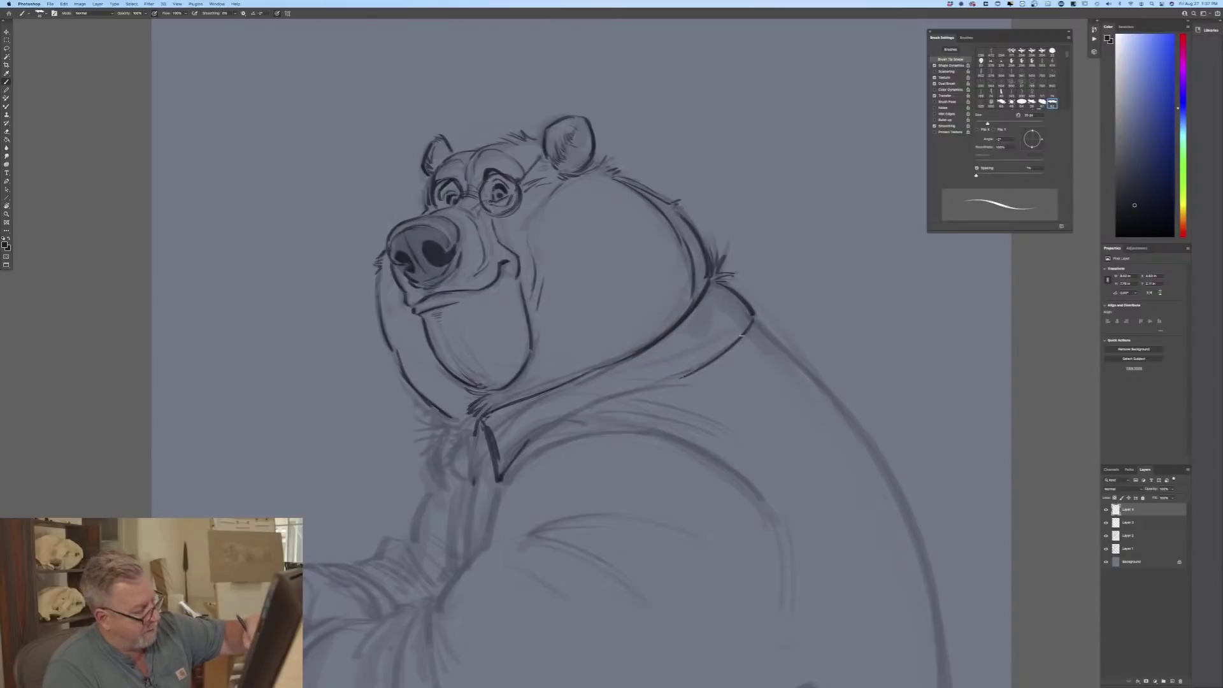
# Step: Complete the collar's lower edge and draw the small far collar flap below the chin
pyautogui.moveTo(727, 349)
pyautogui.mouseDown()
pyautogui.moveTo(577, 409)
pyautogui.moveTo(474, 481)
pyautogui.moveTo(470, 439)
pyautogui.moveTo(449, 463)
pyautogui.moveTo(455, 488)
pyautogui.mouseUp()
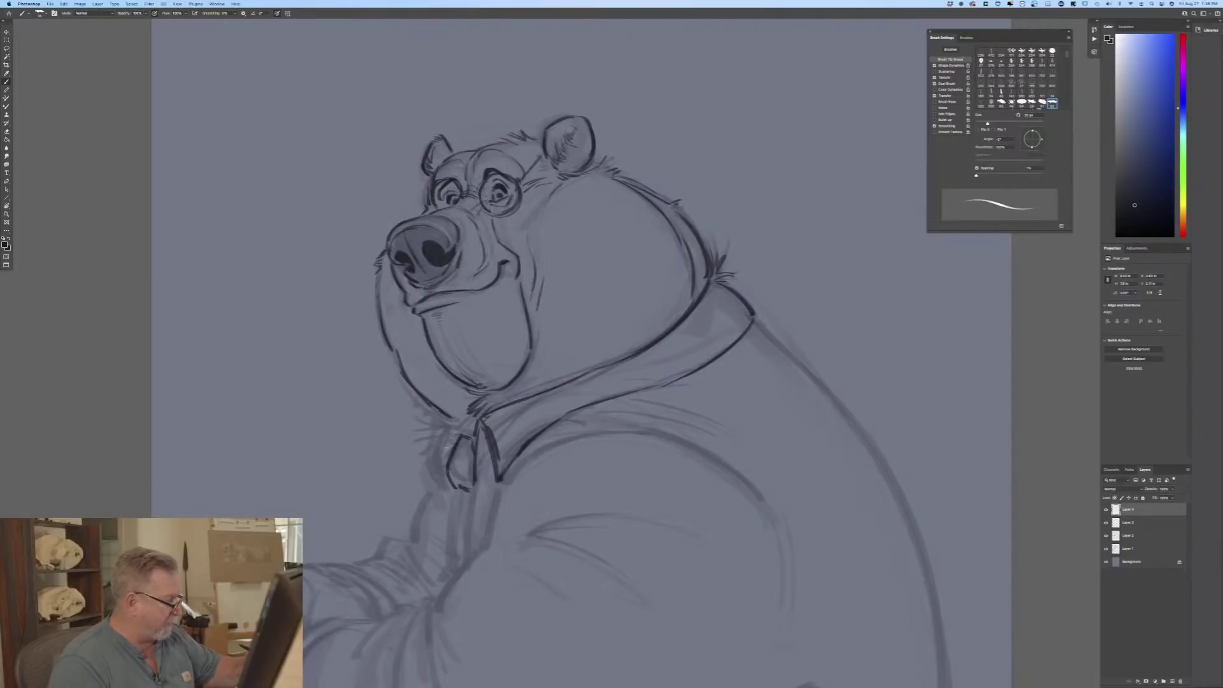
pyautogui.moveTo(445, 428); pyautogui.dragTo(445, 485)
pyautogui.moveTo(444, 420)
pyautogui.mouseDown()
pyautogui.moveTo(437, 451)
pyautogui.moveTo(452, 430)
pyautogui.moveTo(446, 412)
pyautogui.moveTo(472, 435)
pyautogui.mouseUp()
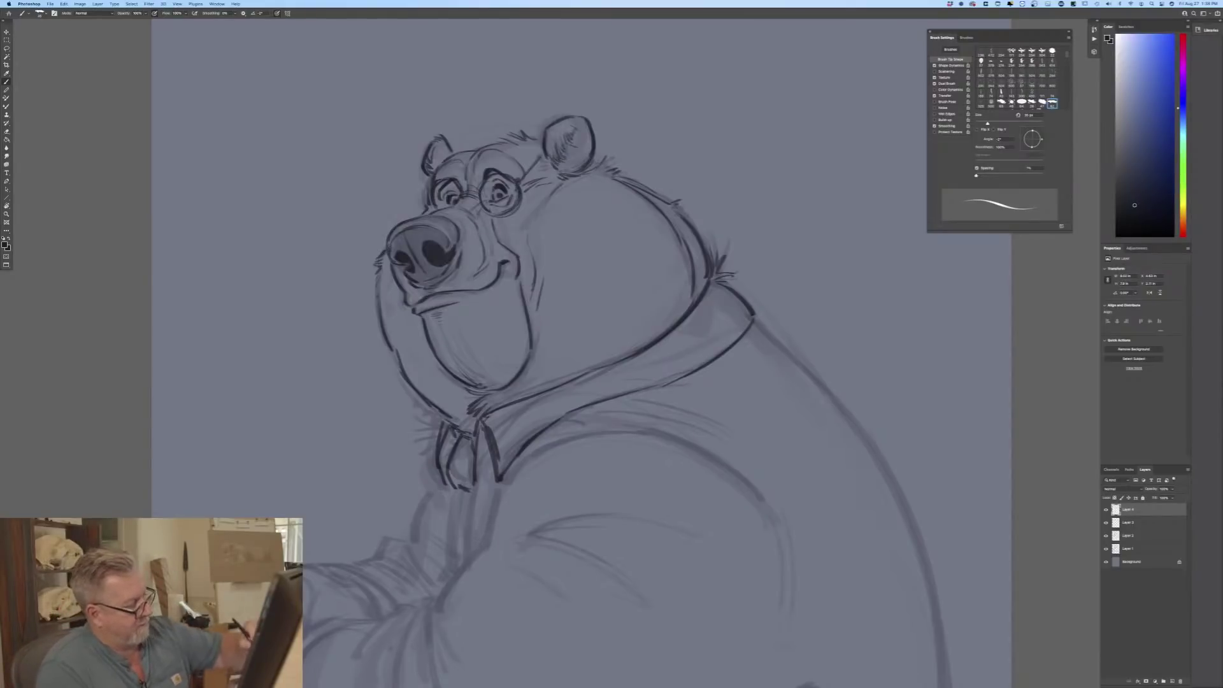
# Step: Strengthen the collar's lower edge and outline the shirt's back from the collar down to the lower back
pyautogui.moveTo(753, 322)
pyautogui.mouseDown()
pyautogui.moveTo(704, 367)
pyautogui.moveTo(748, 338)
pyautogui.moveTo(724, 358)
pyautogui.moveTo(666, 385)
pyautogui.mouseUp()
pyautogui.moveTo(761, 328); pyautogui.dragTo(832, 396)
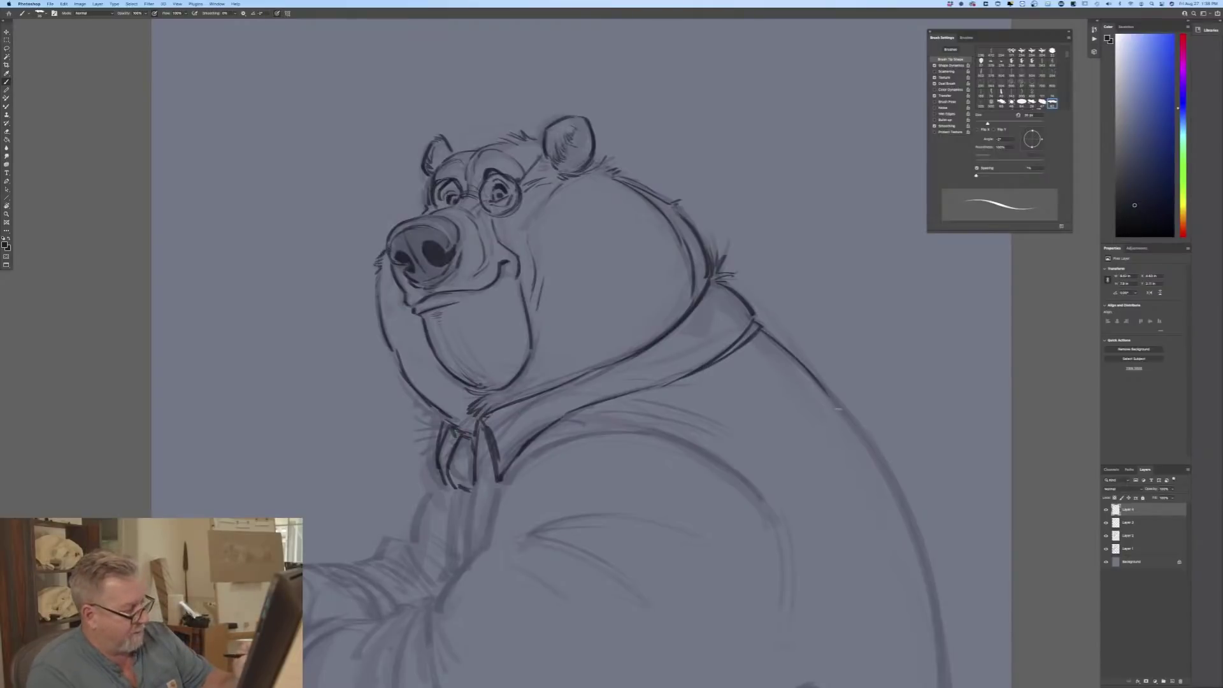
pyautogui.moveTo(795, 359); pyautogui.dragTo(879, 463)
pyautogui.moveTo(810, 378); pyautogui.dragTo(911, 544)
pyautogui.moveTo(842, 411); pyautogui.dragTo(930, 599)
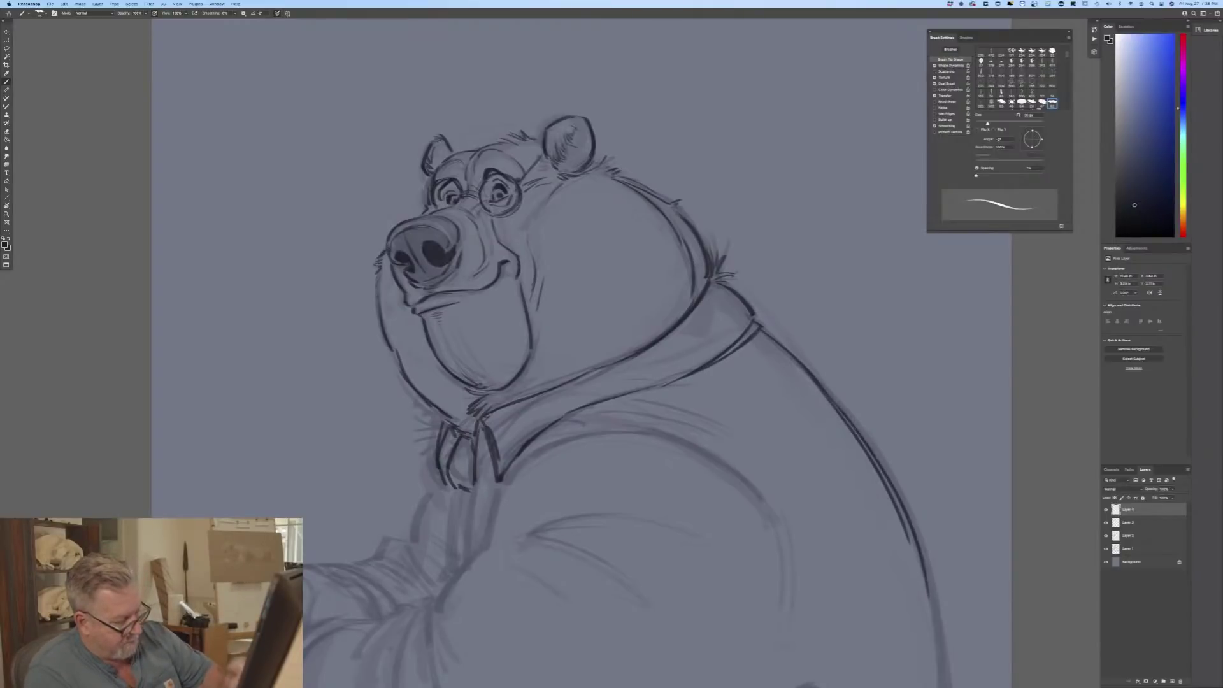
pyautogui.moveTo(894, 493); pyautogui.dragTo(938, 654)
# Step: Refine the doubled back contour into one clean line and extend it toward the hip
pyautogui.press('super+minus')
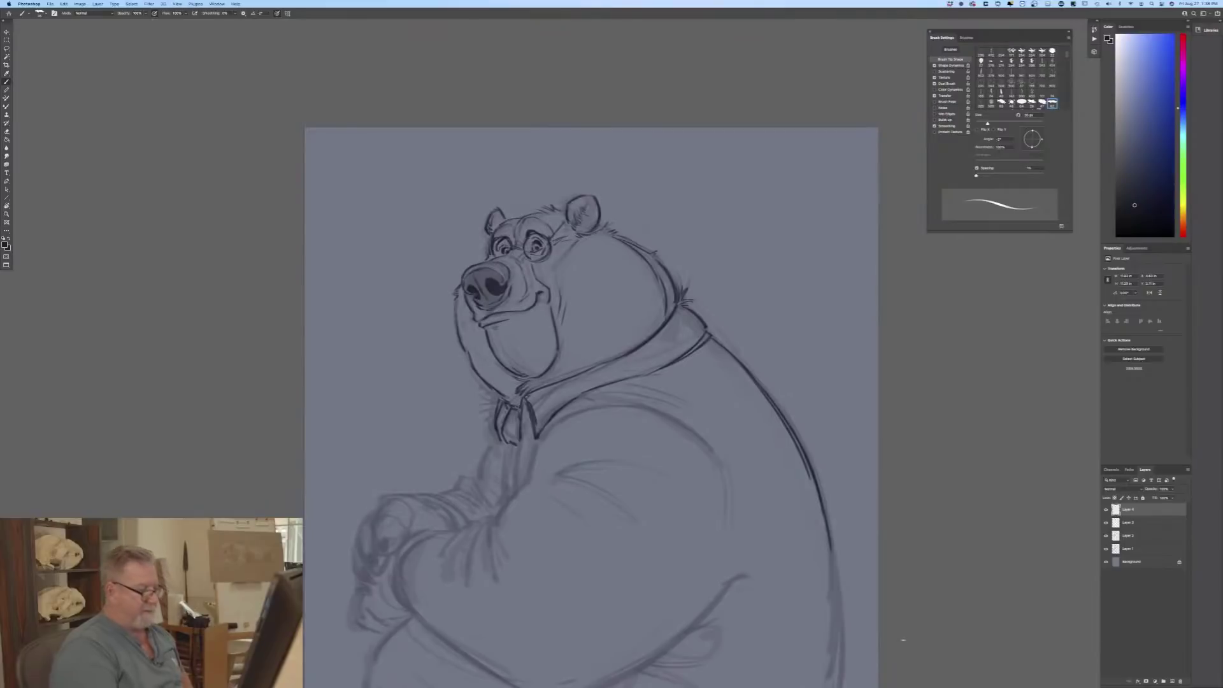
pyautogui.moveTo(198, 374); pyautogui.dragTo(160, 288)
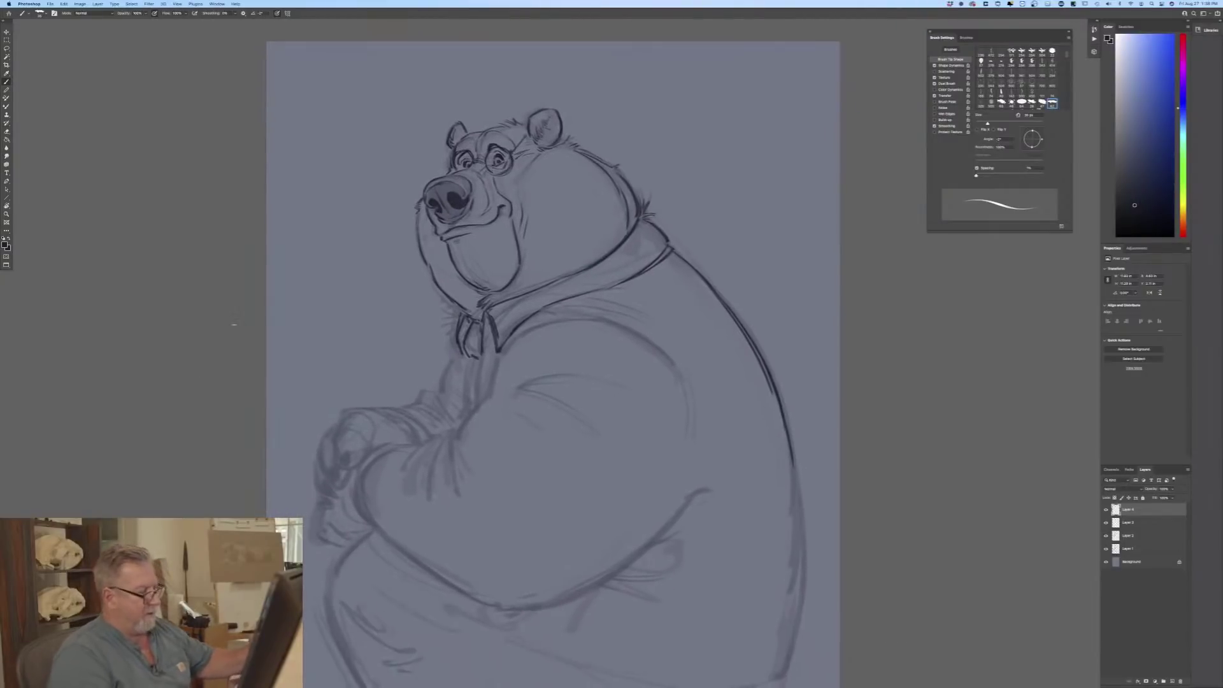
pyautogui.moveTo(710, 288); pyautogui.dragTo(752, 344)
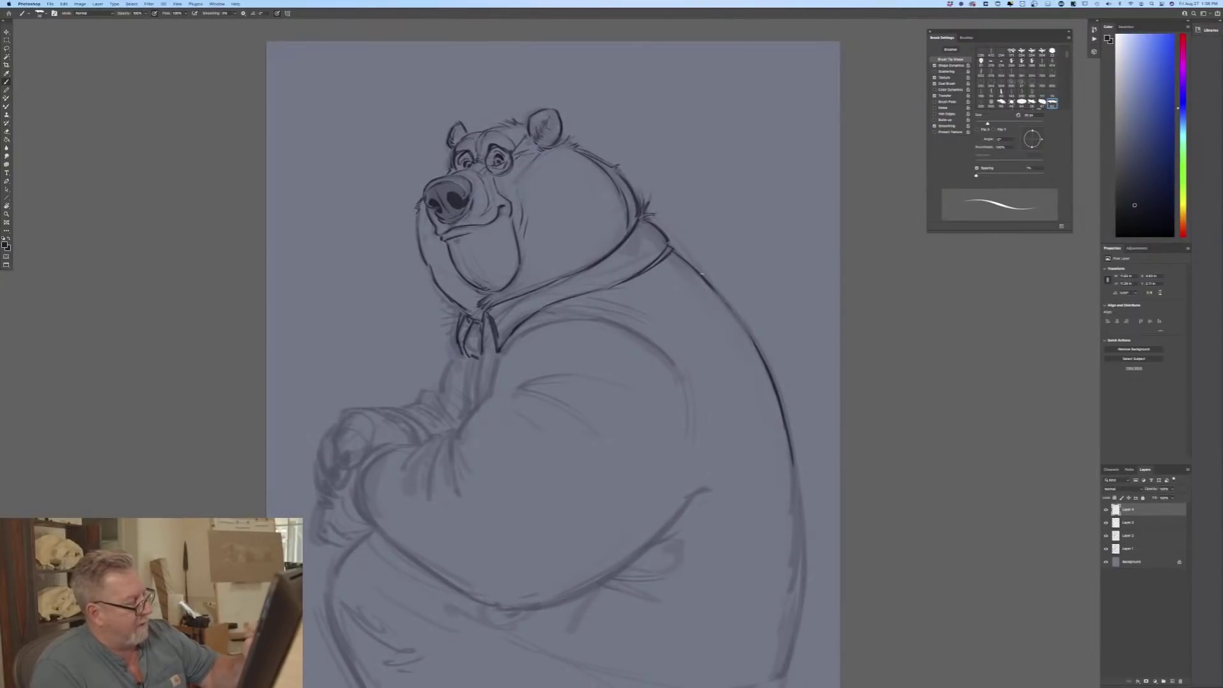
pyautogui.moveTo(711, 284)
pyautogui.mouseDown()
pyautogui.moveTo(749, 333)
pyautogui.moveTo(787, 424)
pyautogui.moveTo(796, 513)
pyautogui.mouseUp()
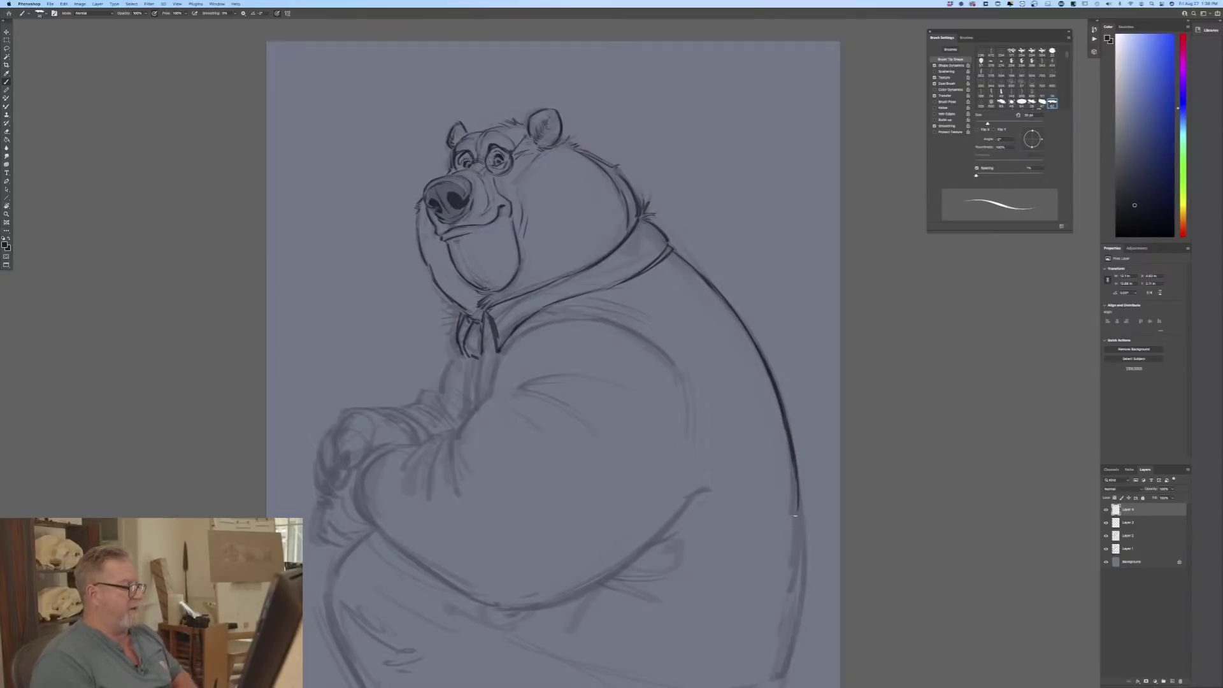
# Step: Draw the near shoulder's curve and the fold lines radiating from the armpit across the upper sleeve
pyautogui.moveTo(617, 328); pyautogui.dragTo(673, 365)
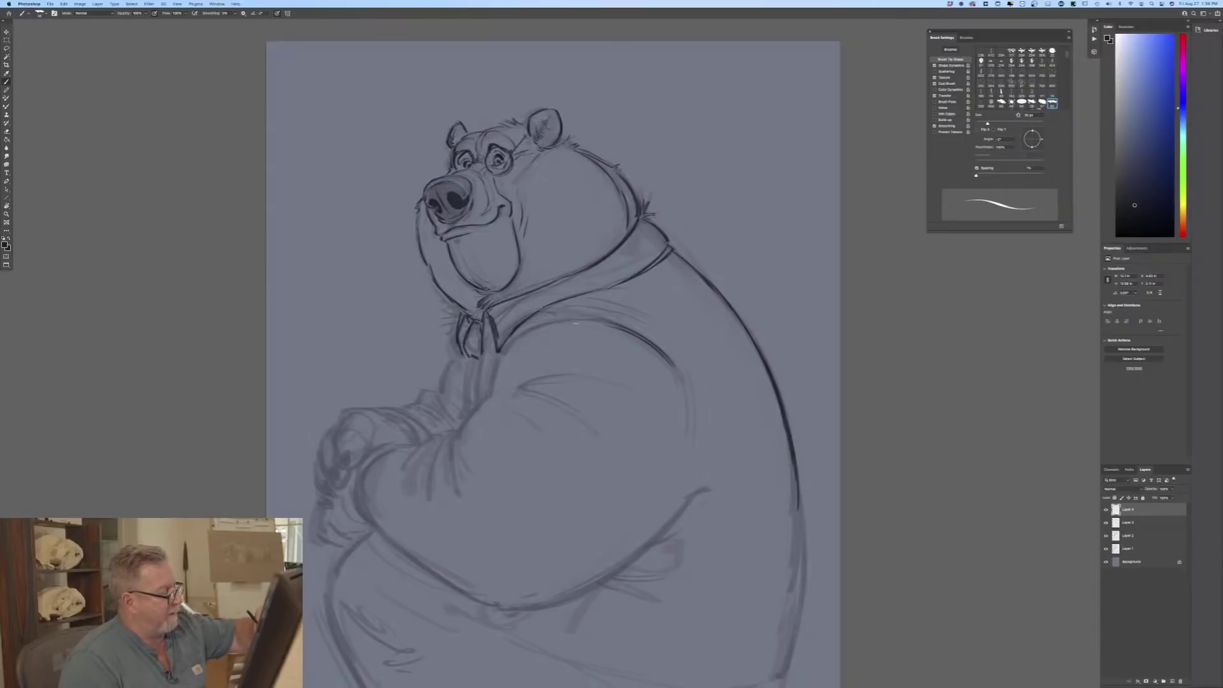
pyautogui.moveTo(572, 320)
pyautogui.mouseDown()
pyautogui.moveTo(514, 338)
pyautogui.moveTo(492, 385)
pyautogui.moveTo(495, 359)
pyautogui.moveTo(589, 430)
pyautogui.mouseUp()
pyautogui.moveTo(515, 404); pyautogui.dragTo(549, 431)
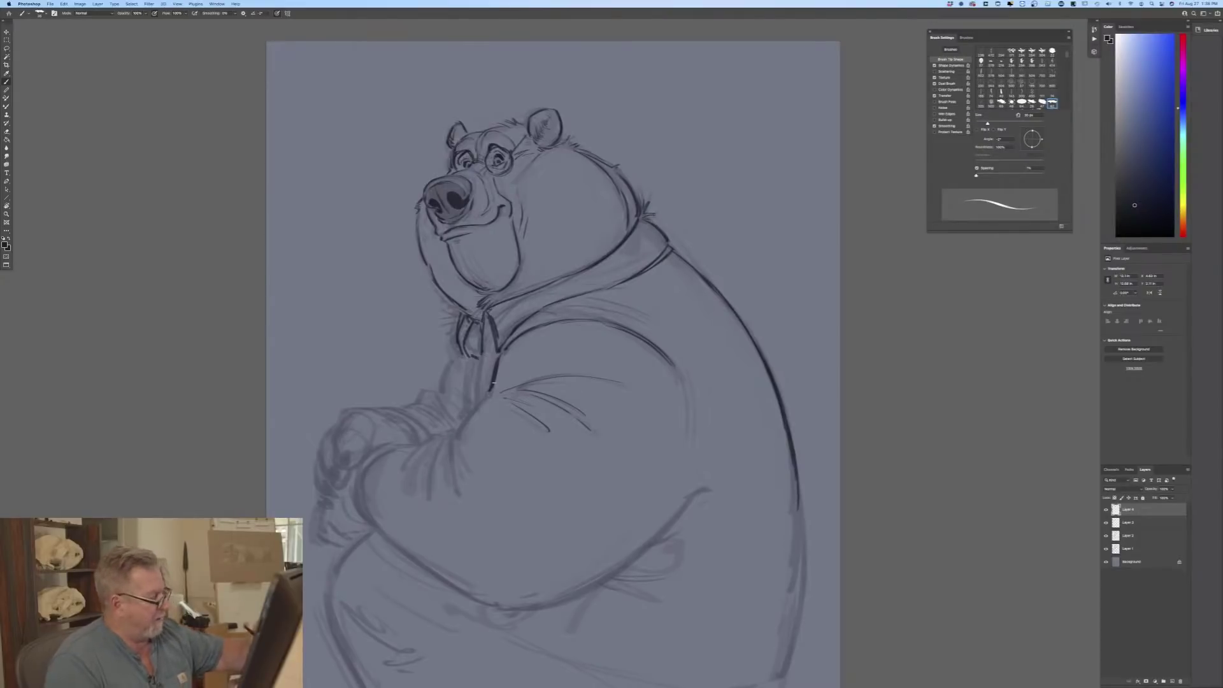
# Step: Draw the sleeve's inner edge down to the elbow crease and the shirt's front opening below the collar
pyautogui.moveTo(486, 397); pyautogui.dragTo(455, 436)
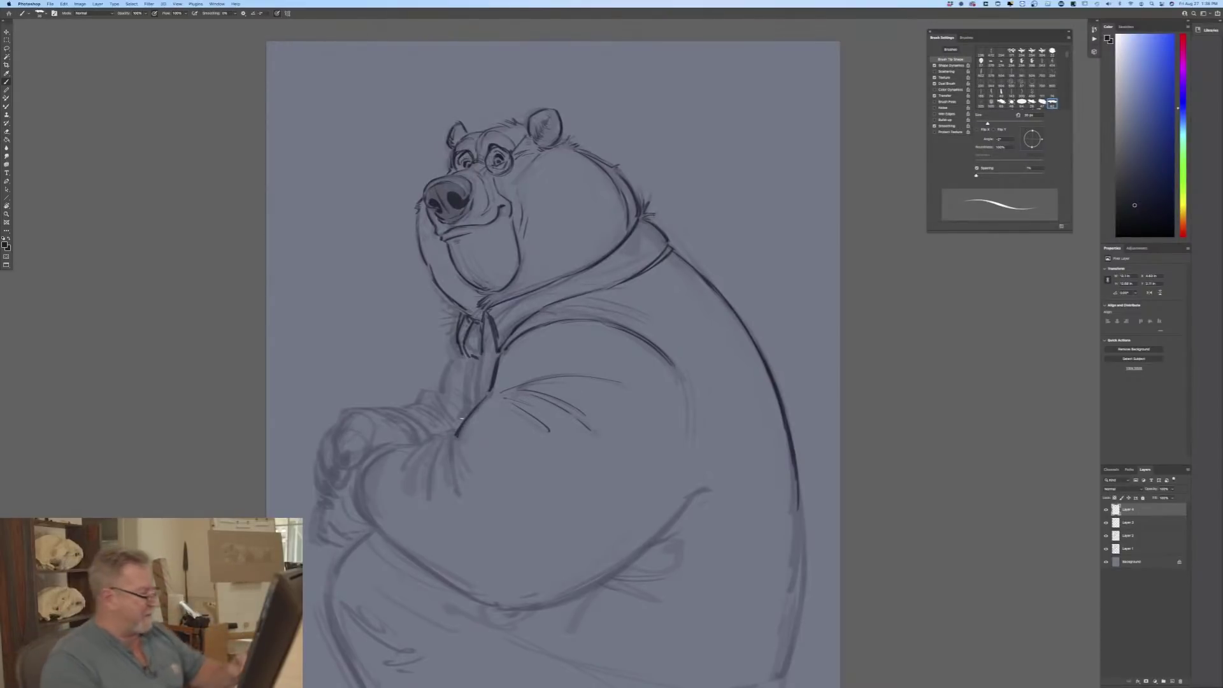
pyautogui.moveTo(475, 400)
pyautogui.mouseDown()
pyautogui.moveTo(483, 355)
pyautogui.moveTo(463, 406)
pyautogui.mouseUp()
pyautogui.moveTo(467, 354); pyautogui.dragTo(461, 410)
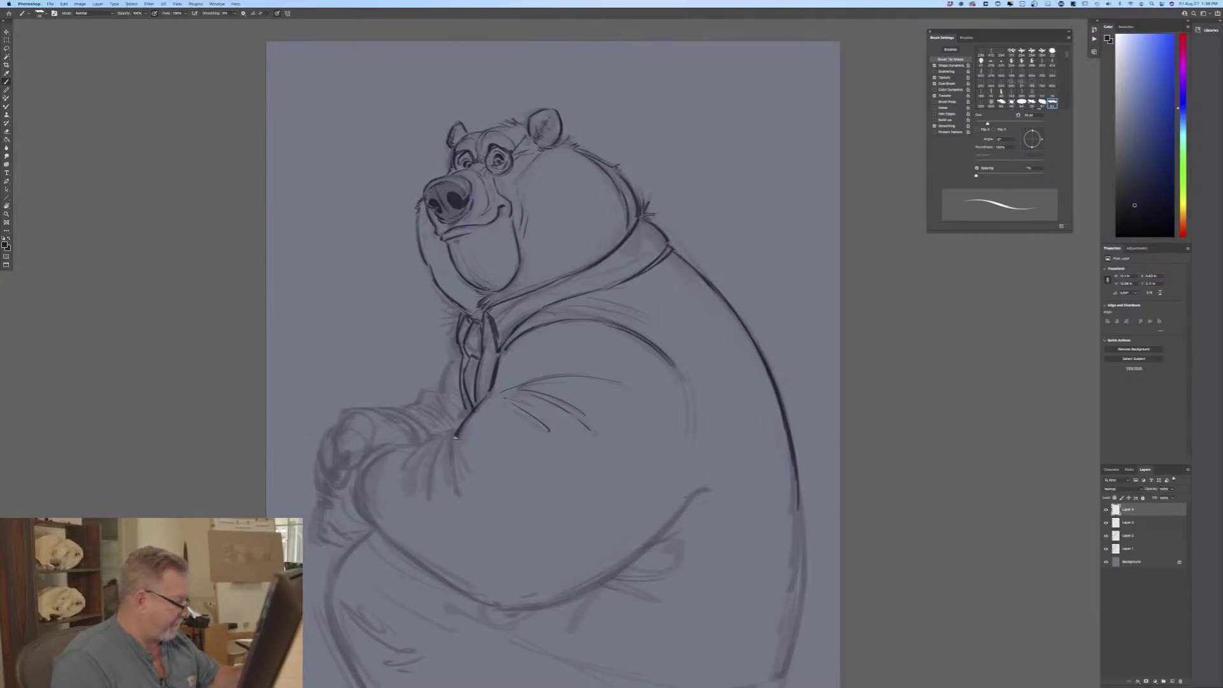
# Step: Add fabric folds at the crook of the near elbow and outline the forearm sleeve around to its cuff
pyautogui.moveTo(455, 438); pyautogui.dragTo(471, 476)
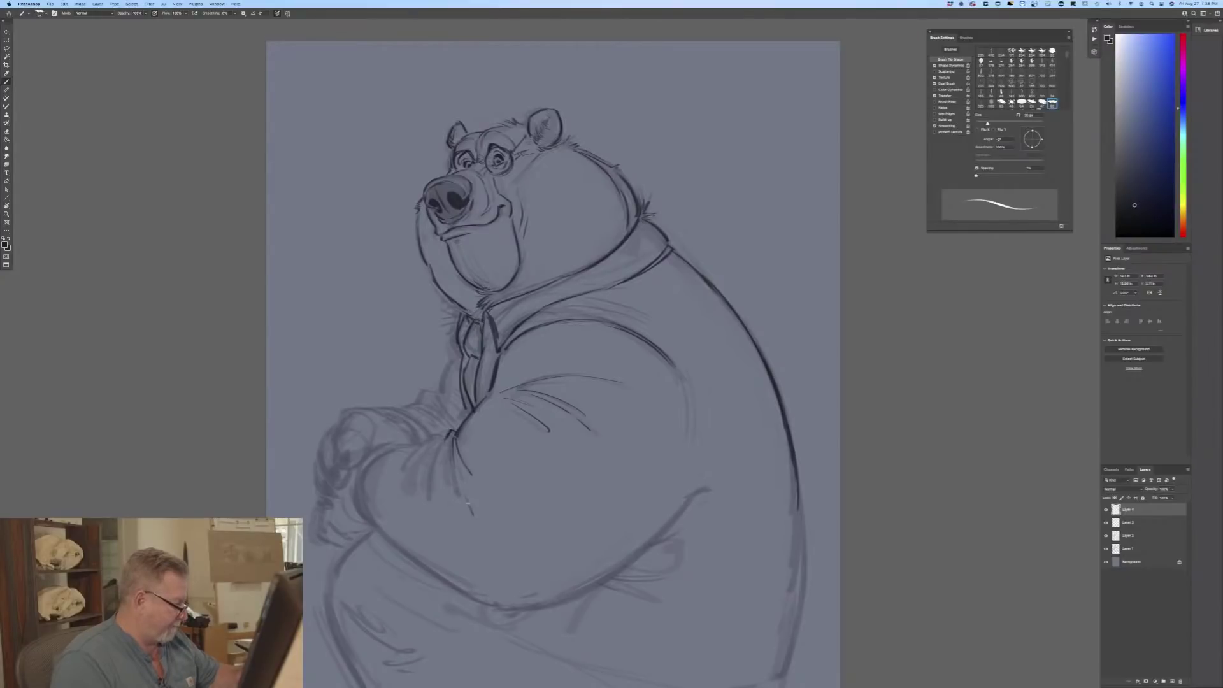
pyautogui.moveTo(434, 470)
pyautogui.mouseDown()
pyautogui.moveTo(443, 444)
pyautogui.moveTo(408, 508)
pyautogui.mouseUp()
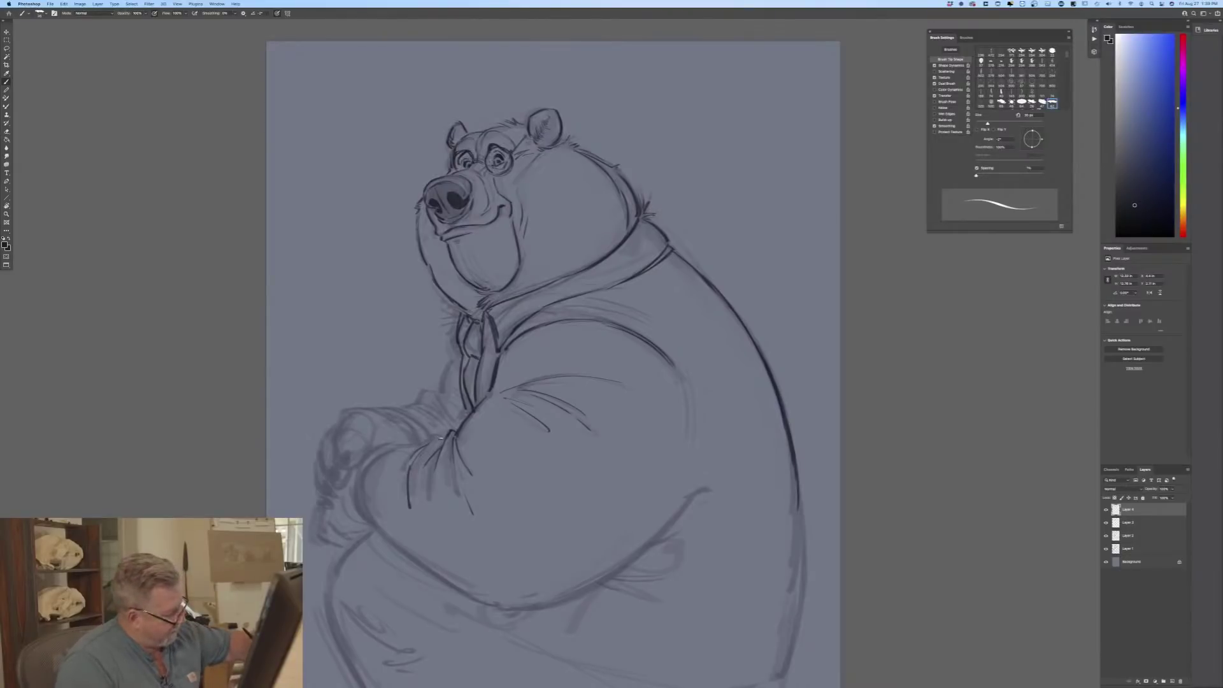
pyautogui.moveTo(438, 438); pyautogui.dragTo(419, 454)
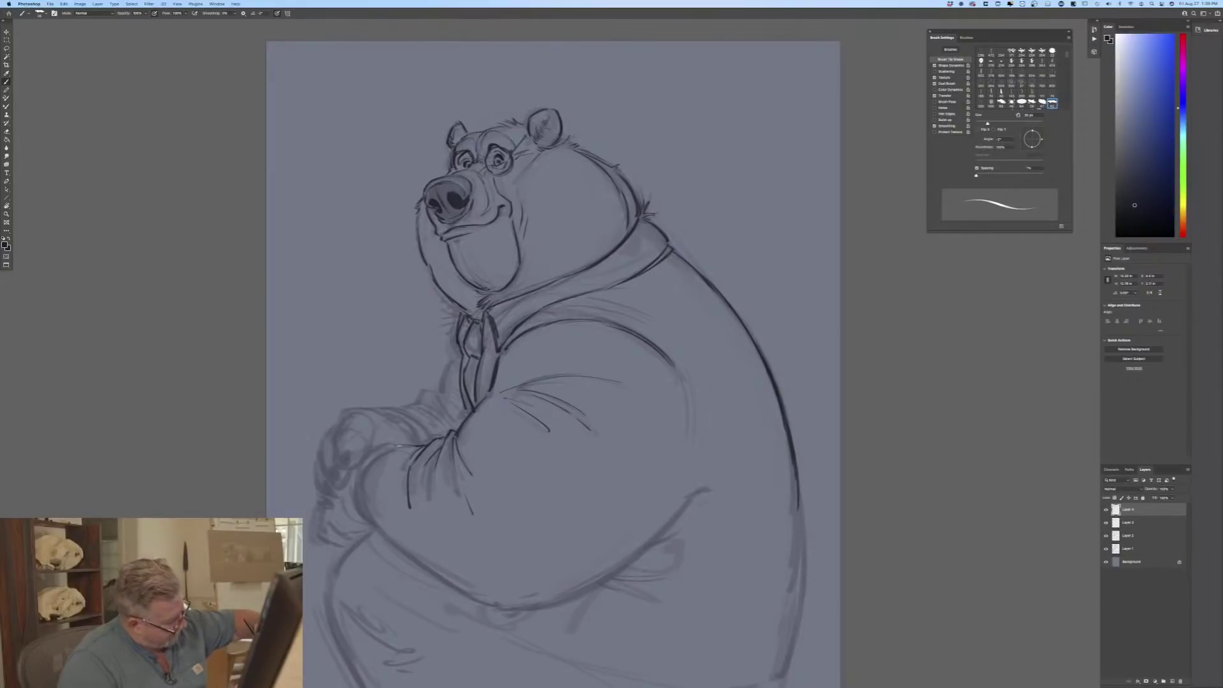
pyautogui.moveTo(397, 447)
pyautogui.mouseDown()
pyautogui.moveTo(374, 459)
pyautogui.moveTo(363, 494)
pyautogui.moveTo(392, 542)
pyautogui.mouseUp()
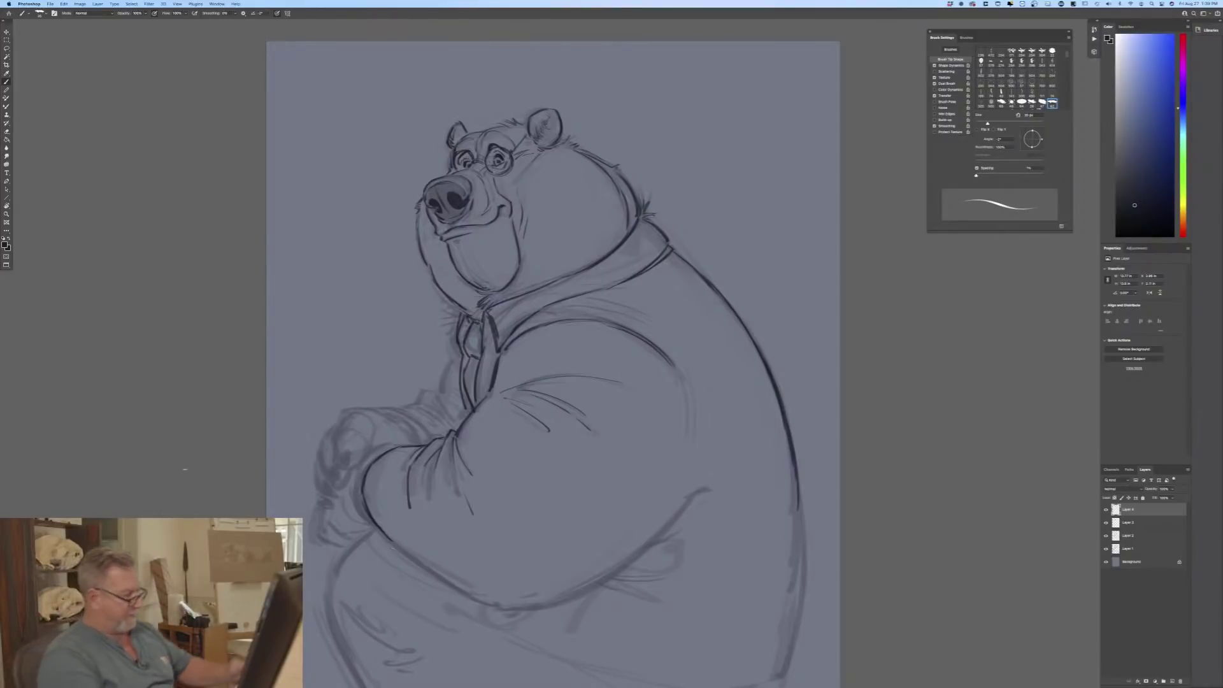
# Step: With a slightly larger brush, outline the back and underside of the near arm and thicken the cuff edge
pyautogui.scroll(-5, 205, 354)
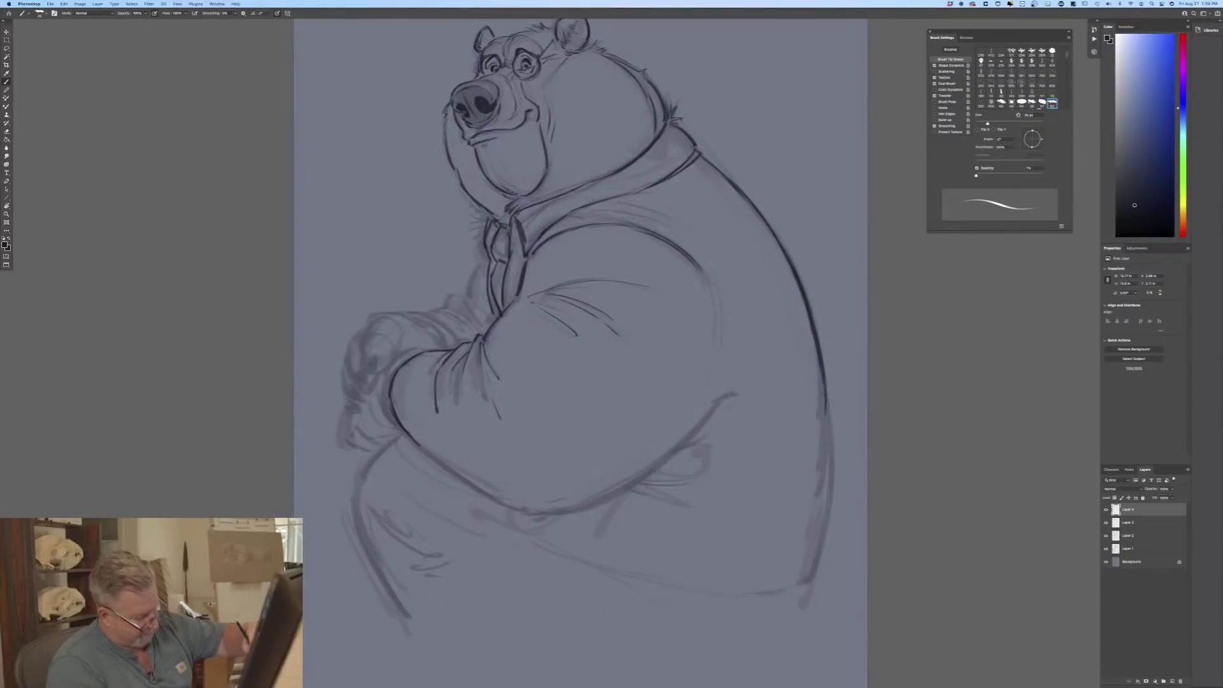
pyautogui.press(']')
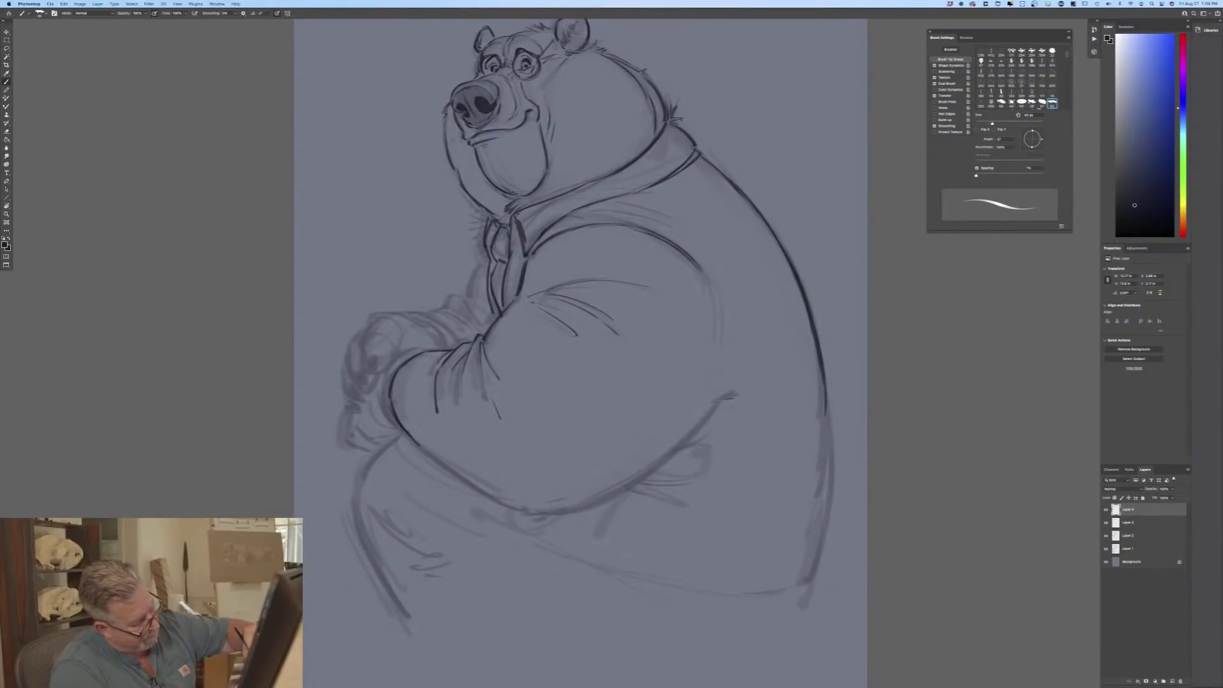
pyautogui.moveTo(723, 308); pyautogui.dragTo(716, 404)
pyautogui.moveTo(721, 356)
pyautogui.mouseDown()
pyautogui.moveTo(656, 468)
pyautogui.moveTo(543, 512)
pyautogui.mouseUp()
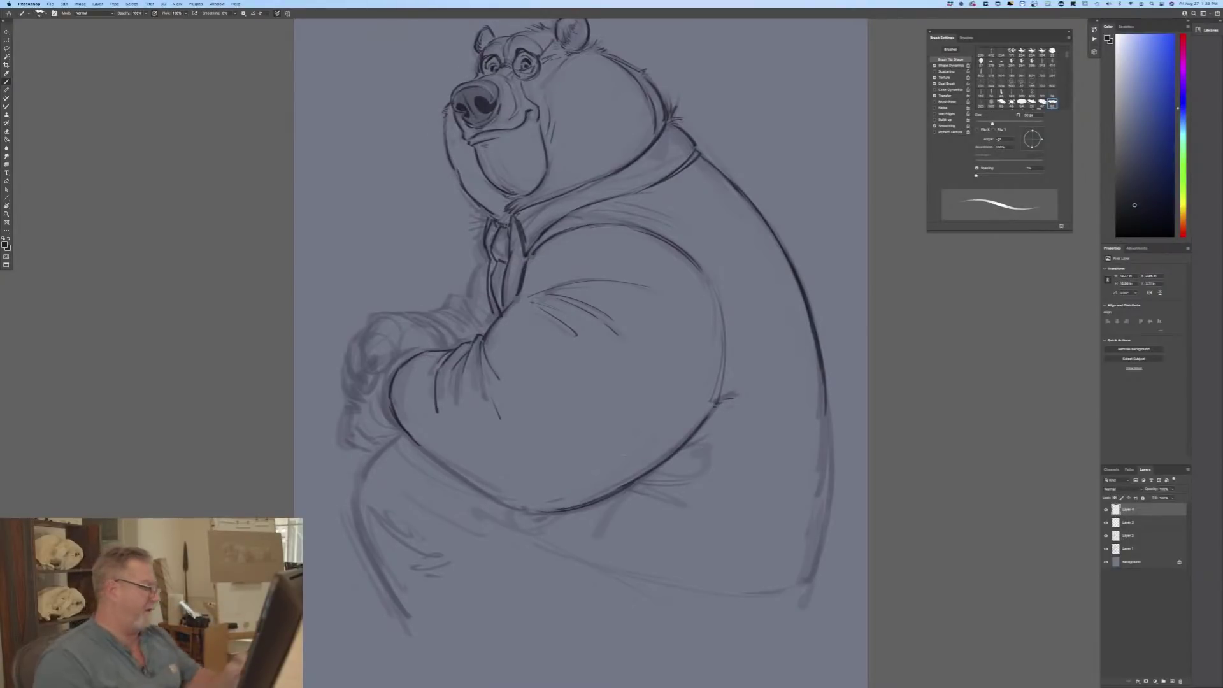
pyautogui.moveTo(438, 460); pyautogui.dragTo(531, 511)
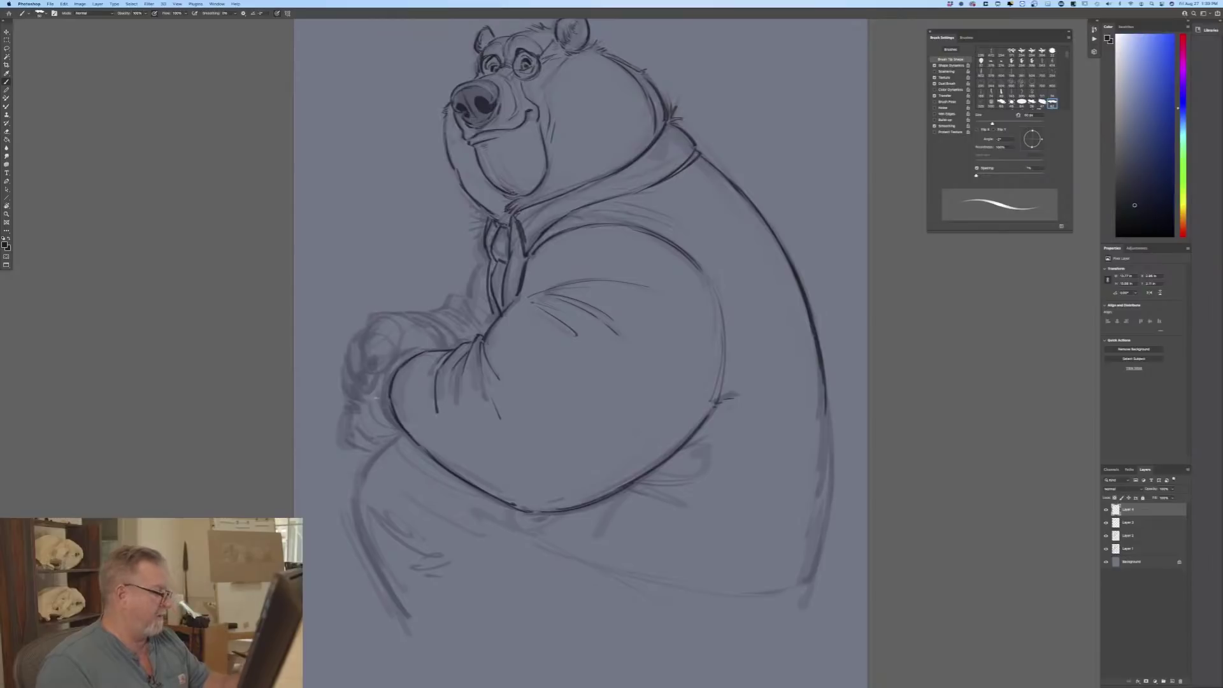
pyautogui.moveTo(415, 347)
pyautogui.mouseDown()
pyautogui.moveTo(386, 374)
pyautogui.moveTo(399, 431)
pyautogui.mouseUp()
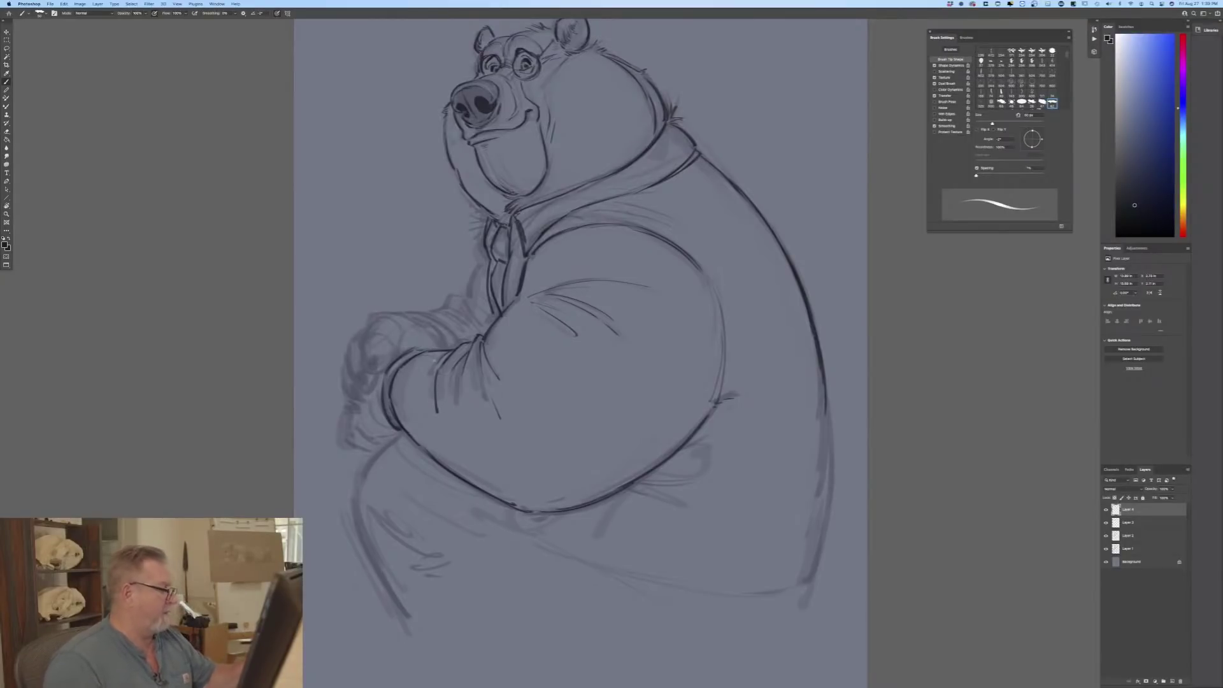
# Step: Draw the far sleeve's folds and cuff, the chest's front edge, and the furry top of the paw
pyautogui.moveTo(422, 314)
pyautogui.mouseDown()
pyautogui.moveTo(446, 348)
pyautogui.moveTo(413, 310)
pyautogui.moveTo(478, 337)
pyautogui.moveTo(485, 330)
pyautogui.moveTo(446, 302)
pyautogui.moveTo(491, 326)
pyautogui.moveTo(488, 315)
pyautogui.mouseUp()
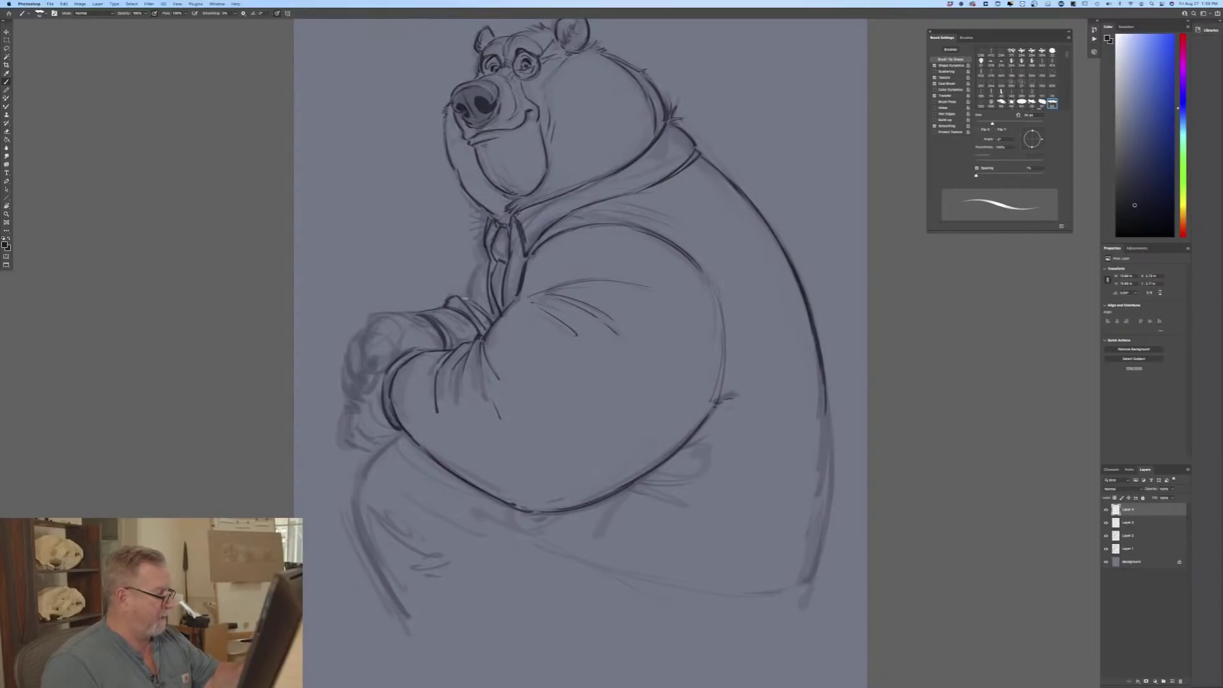
pyautogui.moveTo(479, 266); pyautogui.dragTo(468, 297)
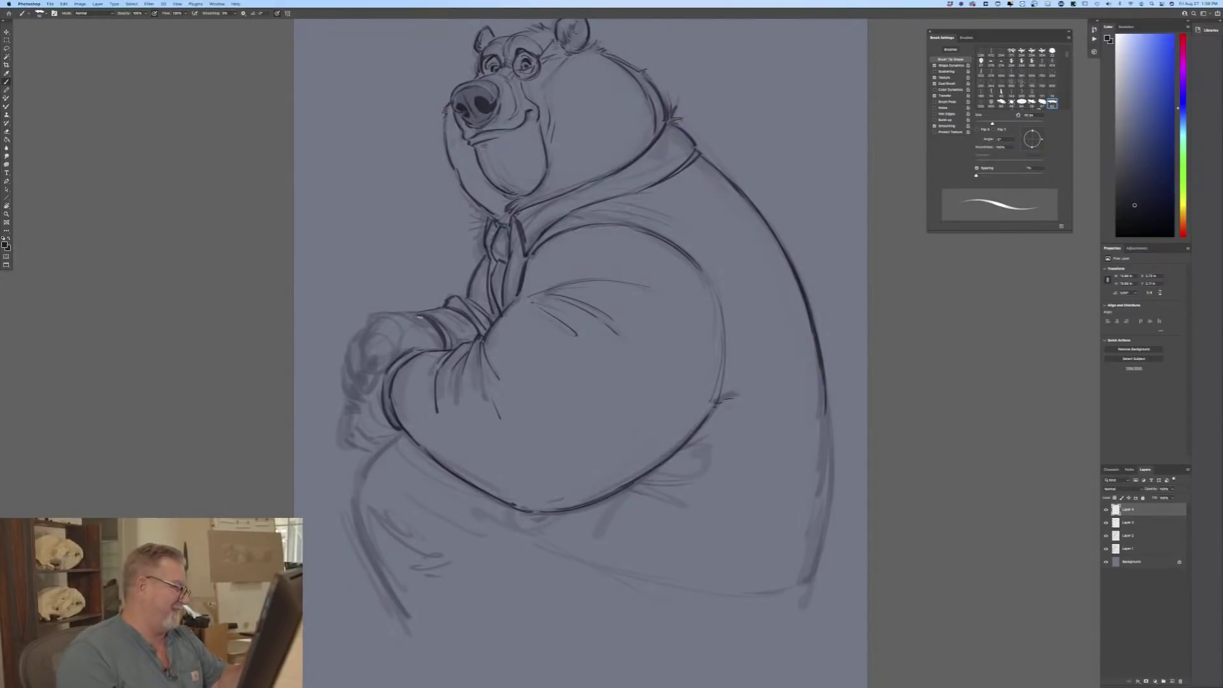
pyautogui.moveTo(417, 313); pyautogui.dragTo(371, 314)
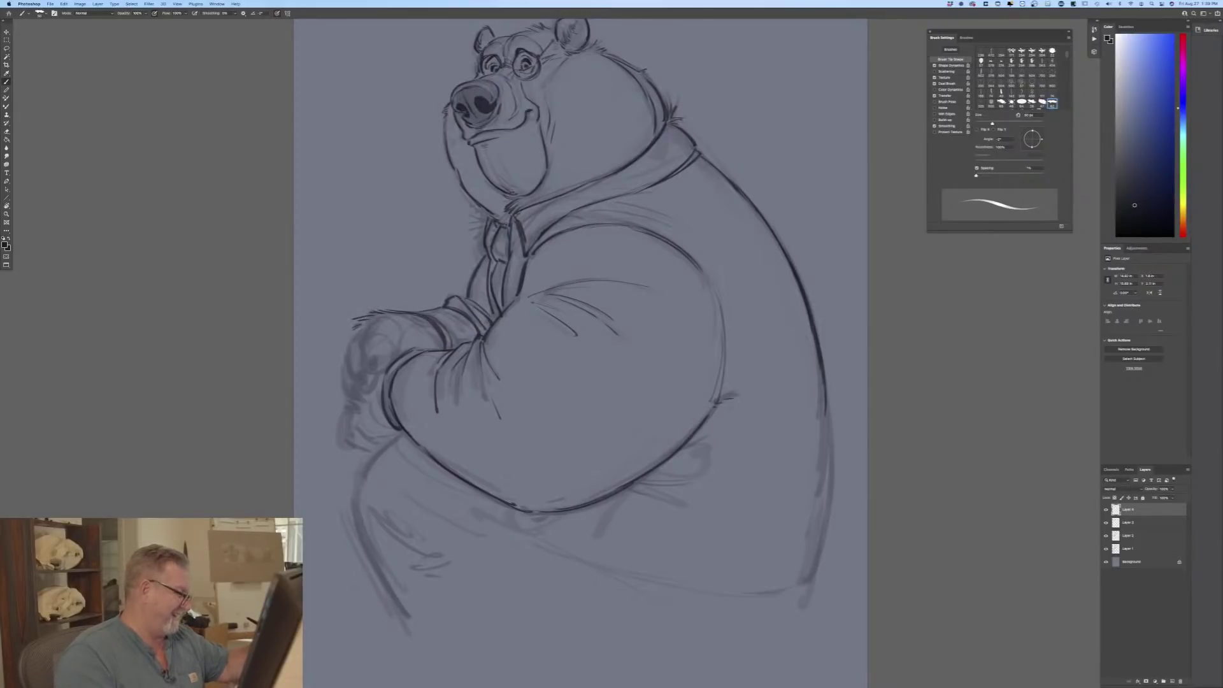
# Step: Outline the paw's front, its fingers and dark claws where it rests beyond the near cuff
pyautogui.moveTo(361, 330); pyautogui.dragTo(336, 390)
pyautogui.moveTo(371, 352)
pyautogui.mouseDown()
pyautogui.moveTo(375, 372)
pyautogui.moveTo(356, 375)
pyautogui.moveTo(363, 389)
pyautogui.mouseUp()
pyautogui.moveTo(362, 366)
pyautogui.mouseDown()
pyautogui.moveTo(365, 400)
pyautogui.moveTo(341, 390)
pyautogui.moveTo(341, 402)
pyautogui.mouseUp()
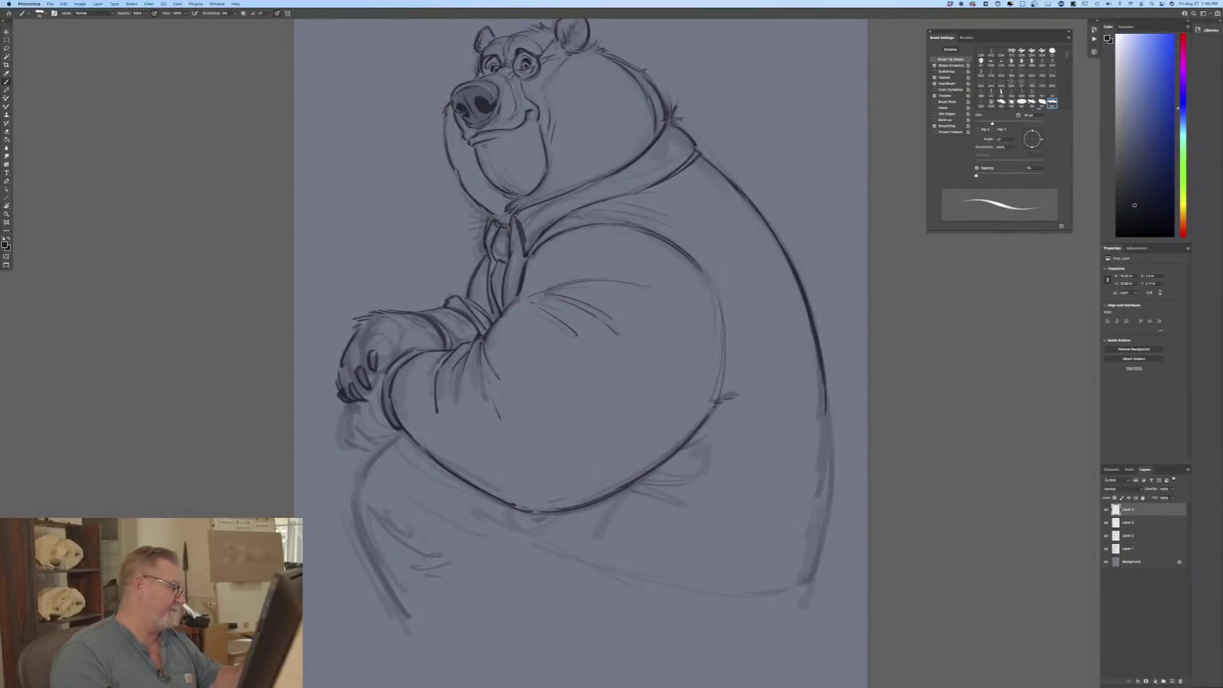
pyautogui.moveTo(361, 344)
pyautogui.mouseDown()
pyautogui.moveTo(373, 376)
pyautogui.moveTo(345, 352)
pyautogui.moveTo(363, 383)
pyautogui.moveTo(338, 375)
pyautogui.moveTo(334, 391)
pyautogui.moveTo(352, 403)
pyautogui.mouseUp()
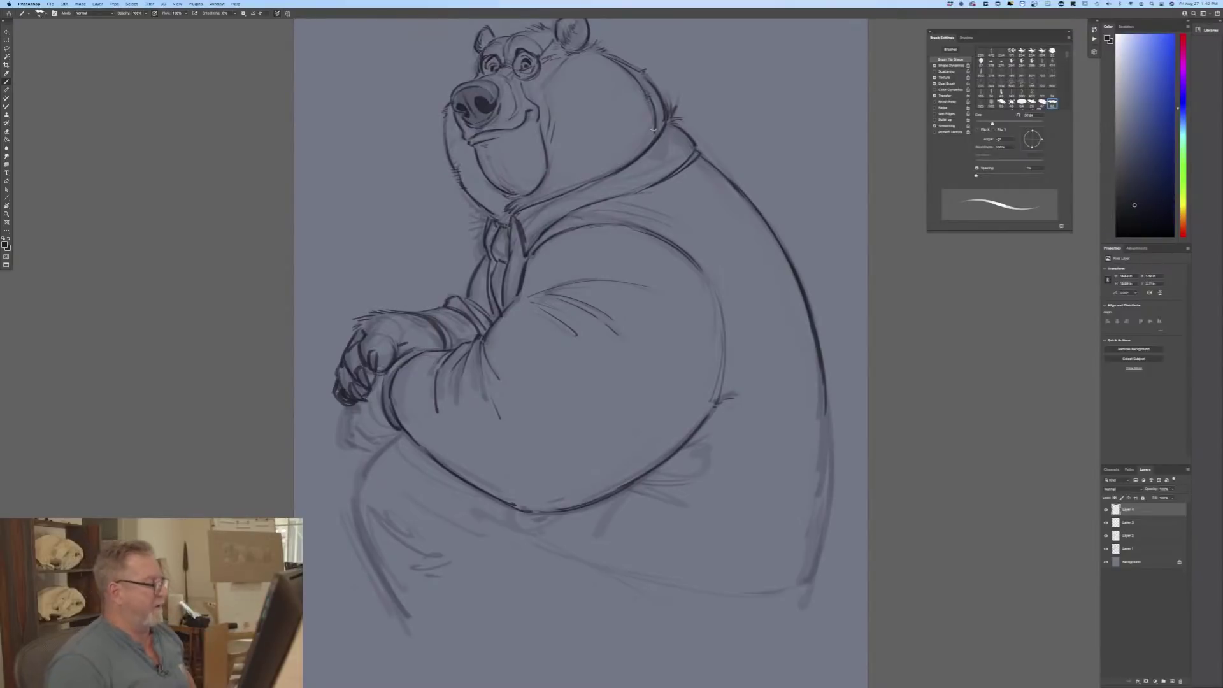
# Step: Enlarge the brush and darken the bear's nose and the mouth area beneath it with soft shading
pyautogui.scroll(5, 191, 471)
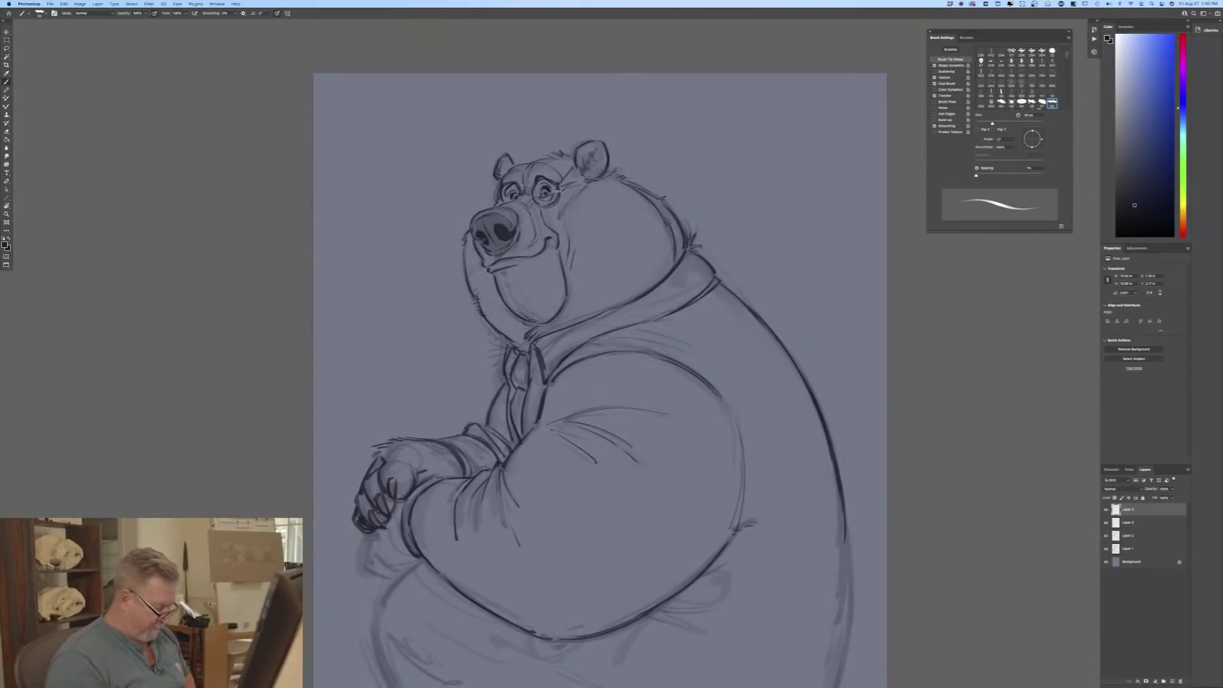
pyautogui.press('super+equal')
pyautogui.scroll(3, 592, 354)
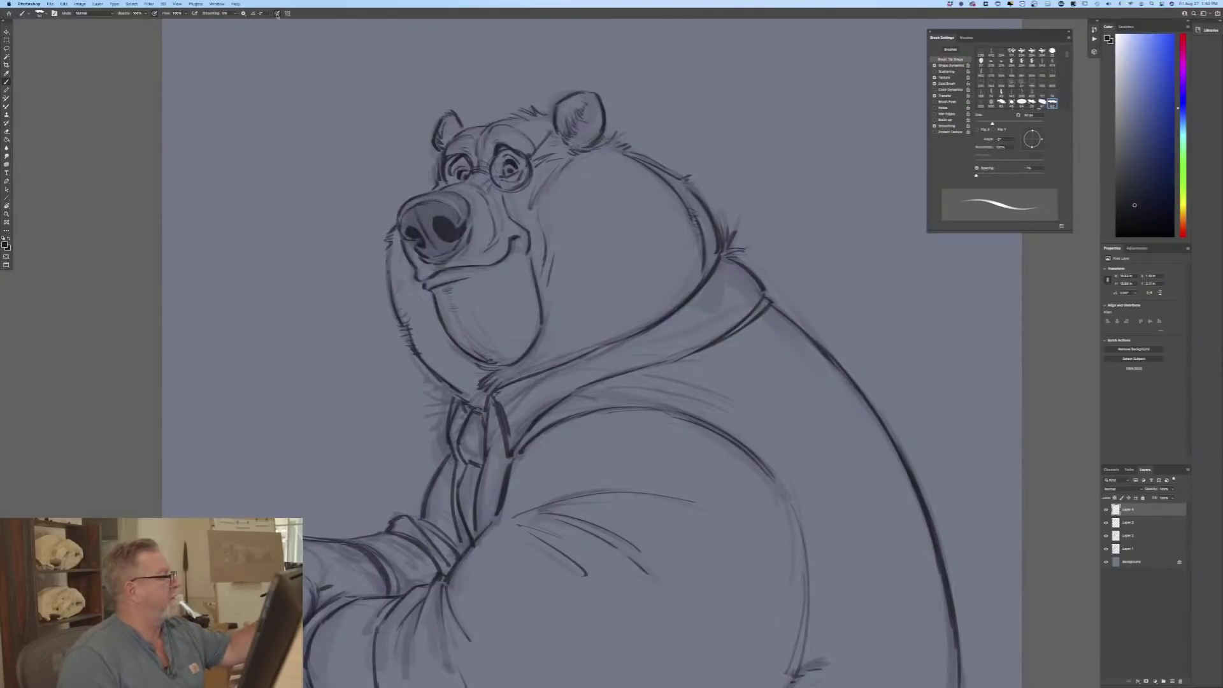
pyautogui.press(']')
pyautogui.press(']')
pyautogui.press(']')
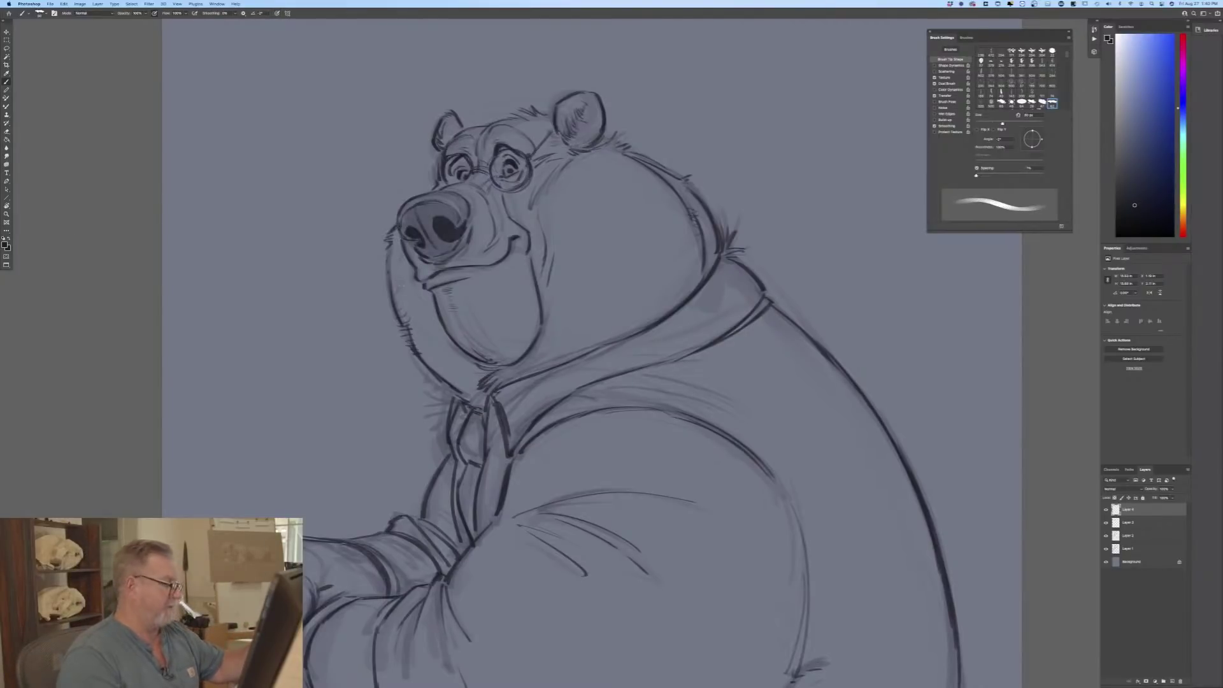
pyautogui.moveTo(444, 228)
pyautogui.mouseDown()
pyautogui.moveTo(425, 246)
pyautogui.moveTo(406, 216)
pyautogui.moveTo(460, 204)
pyautogui.mouseUp()
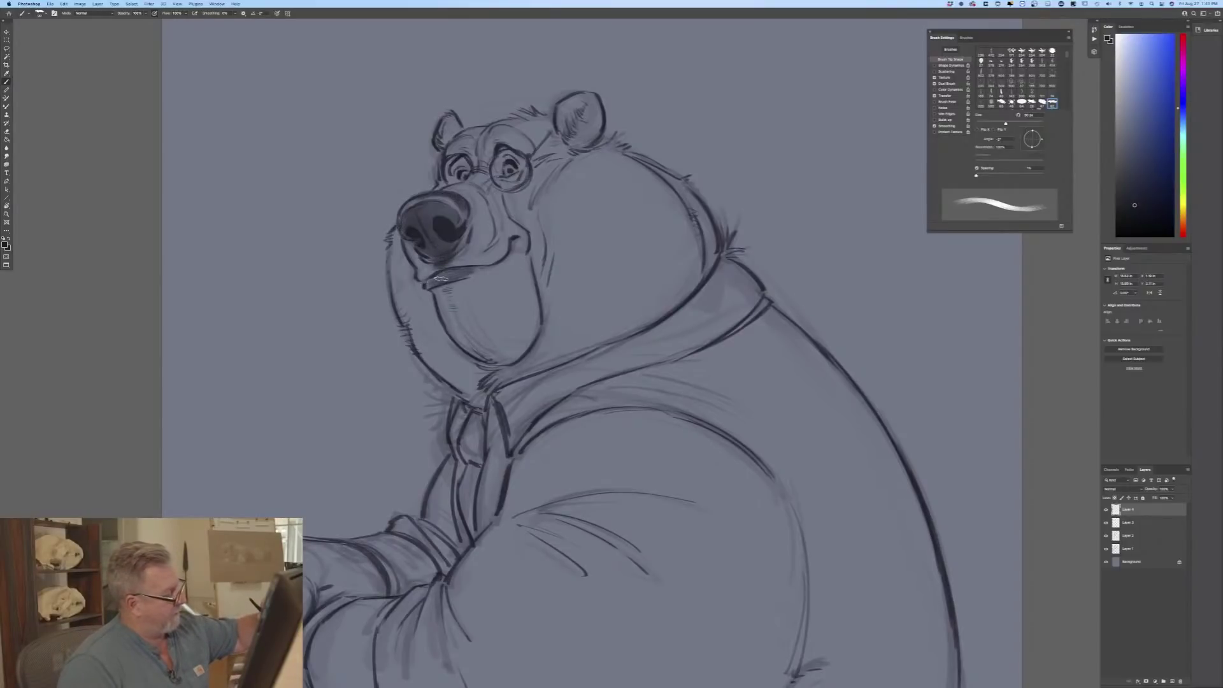
# Step: Toggle the visibility of the rough sketch on Layer 1 to compare, and leave it hidden
pyautogui.press('super+minus')
pyautogui.press('super+minus')
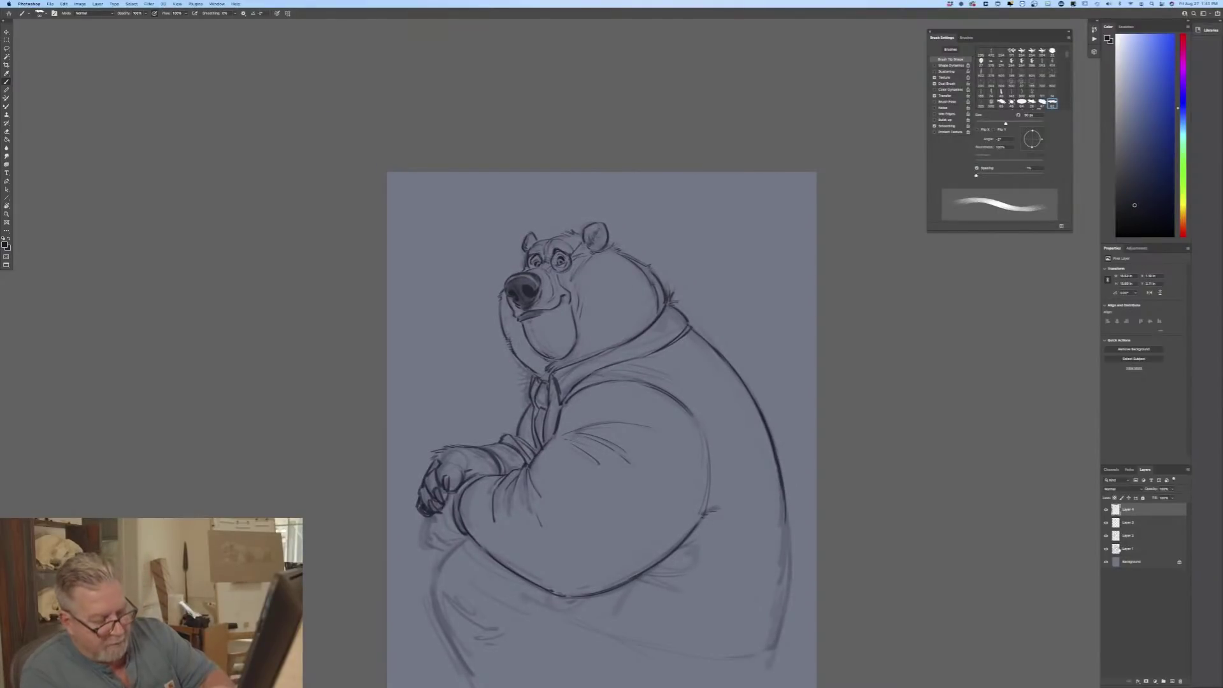
pyautogui.click(1125, 549)
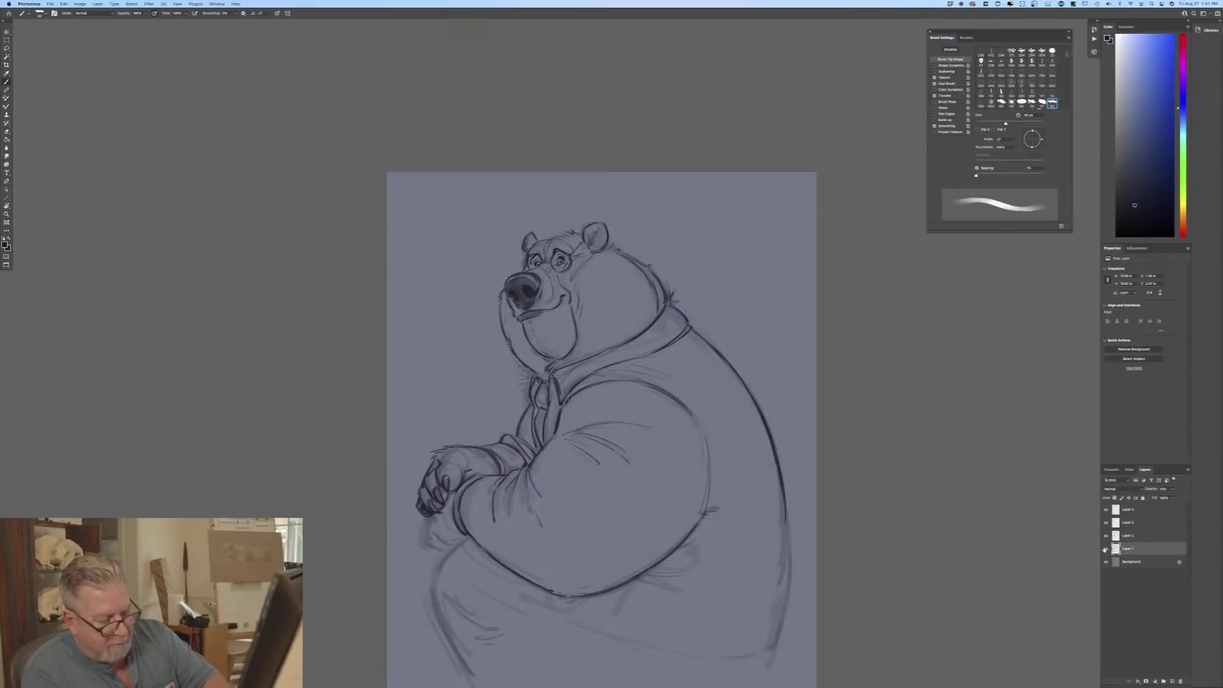
pyautogui.click(1106, 549)
pyautogui.click(1105, 549)
pyautogui.click(1106, 550)
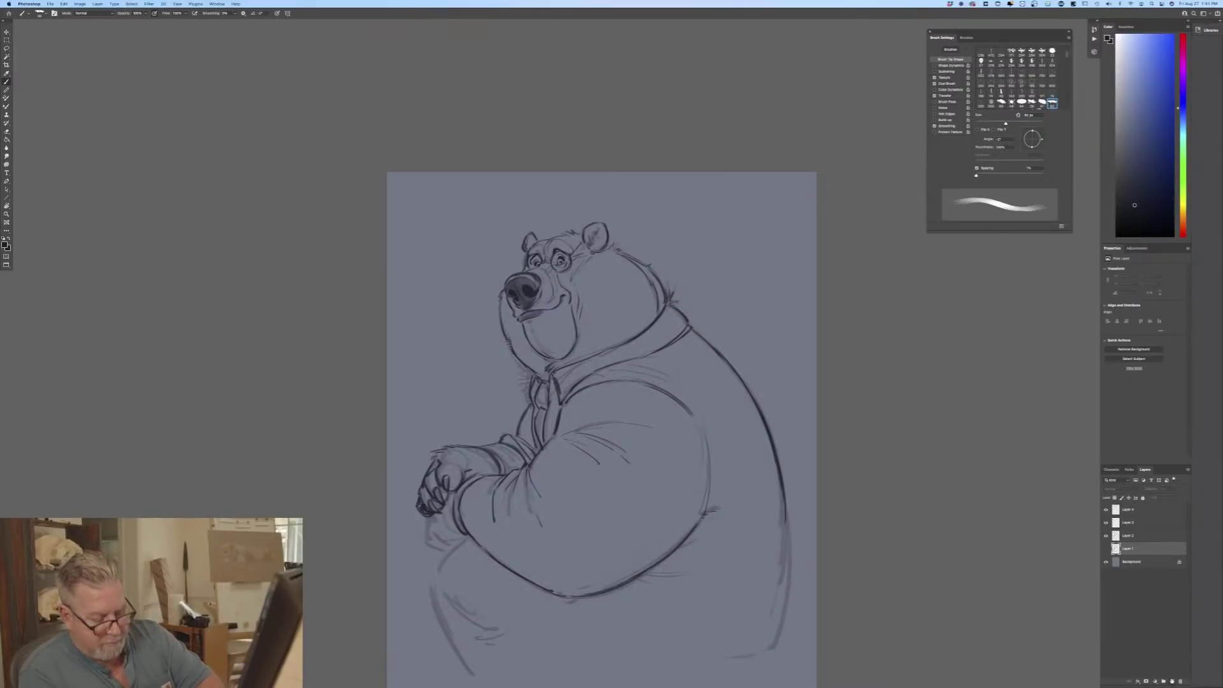
# Step: Add a new layer directly above Layer 1 and set the foreground colour to a muted brown
pyautogui.click(1171, 682)
pyautogui.click(5, 245)
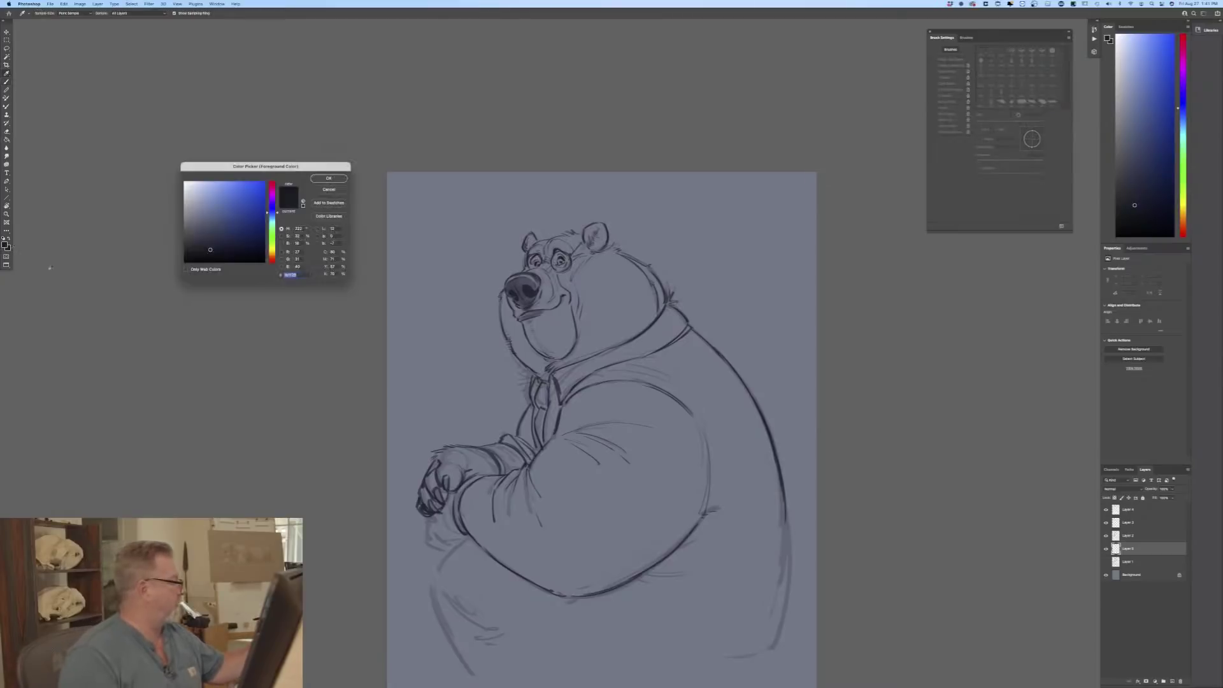
pyautogui.moveTo(273, 252); pyautogui.dragTo(272, 258)
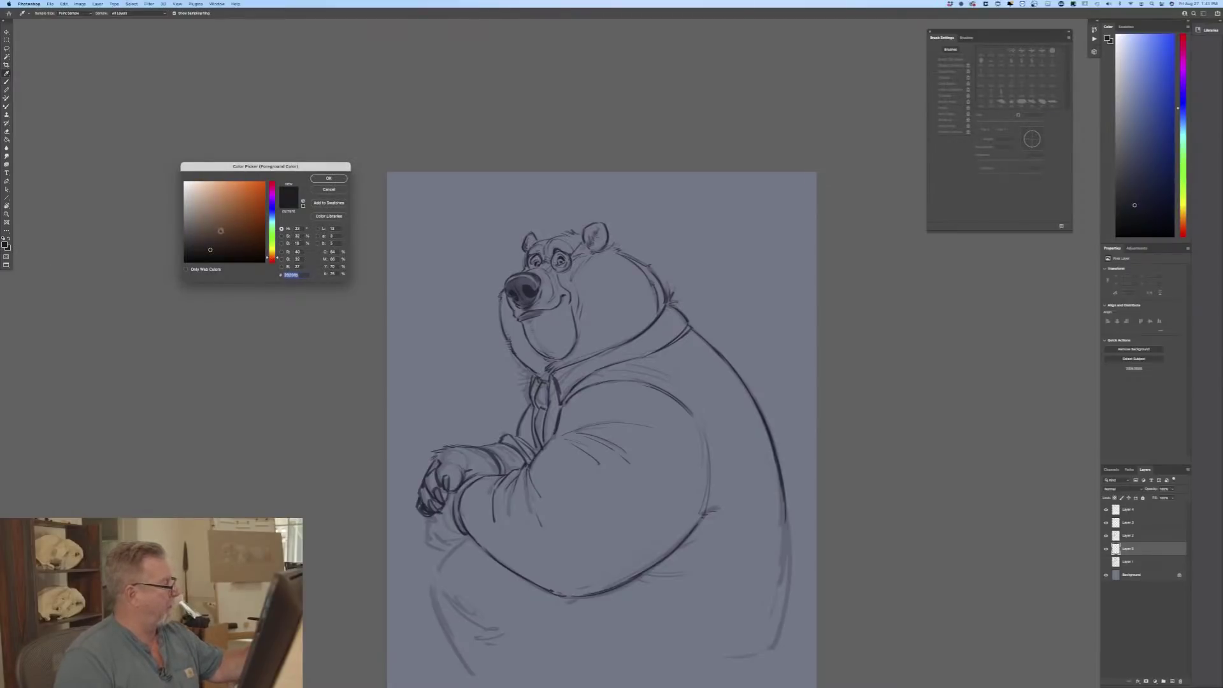
pyautogui.click(217, 226)
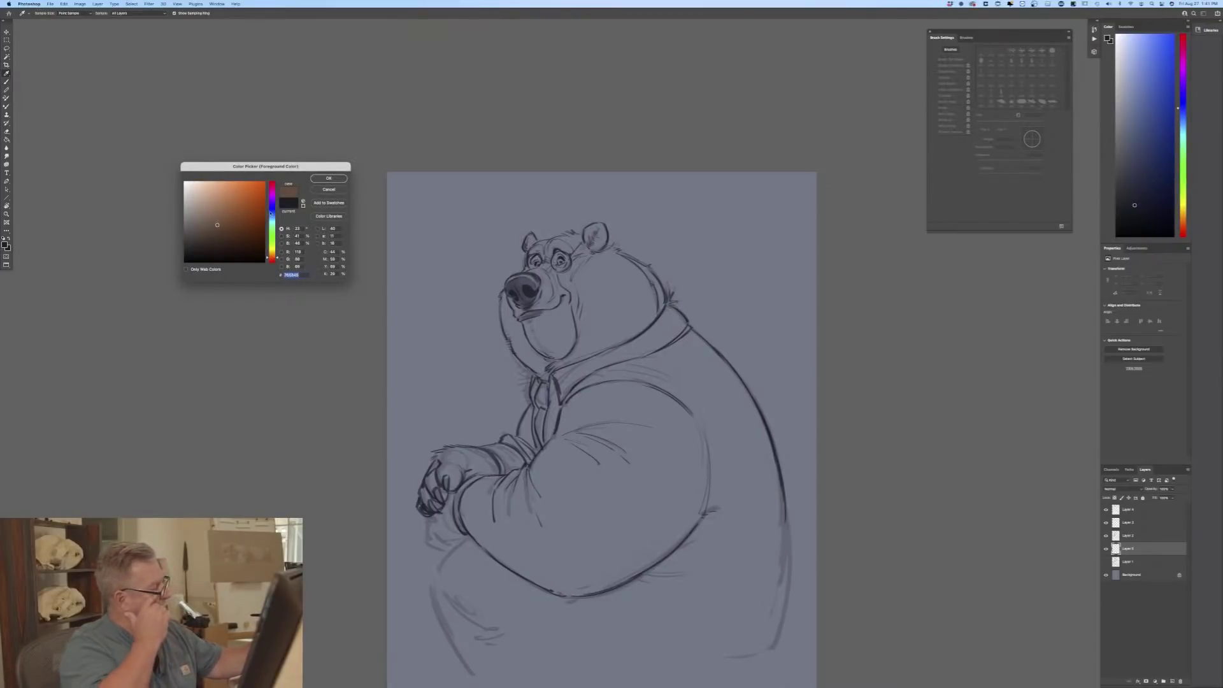
pyautogui.click(326, 178)
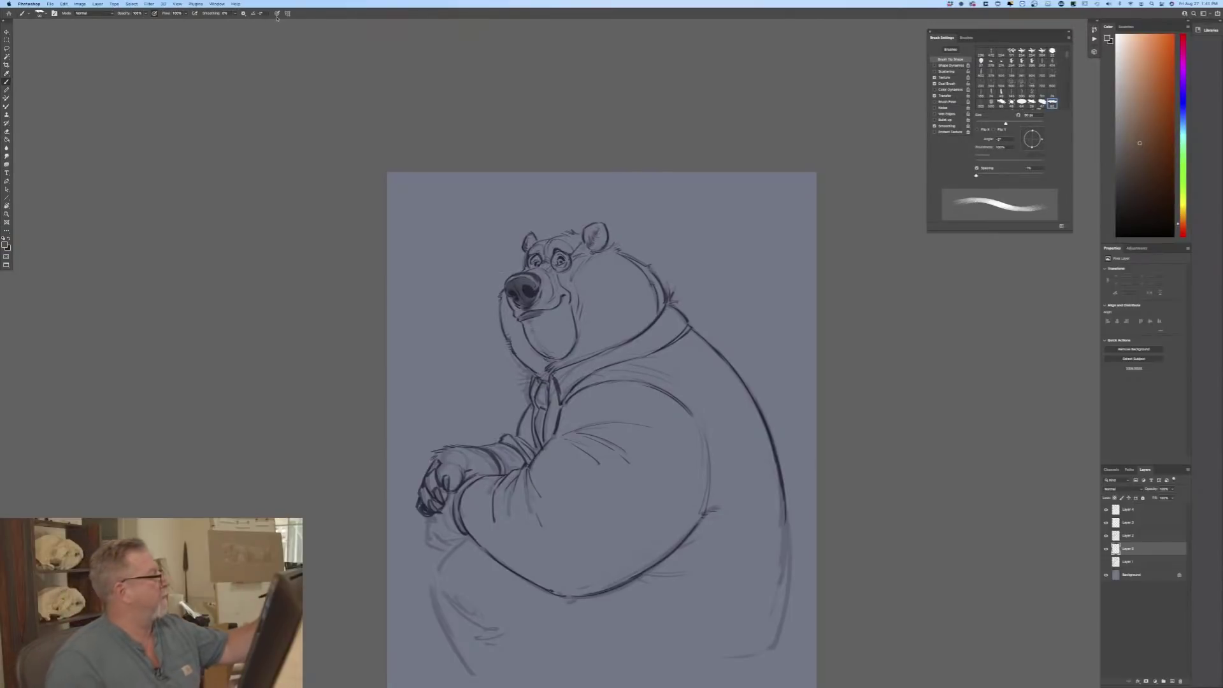
# Step: Paint the back of the head and the near ear brown, with pressure-controlled opacity off and pressure-controlled size on for the ear
pyautogui.click(155, 13)
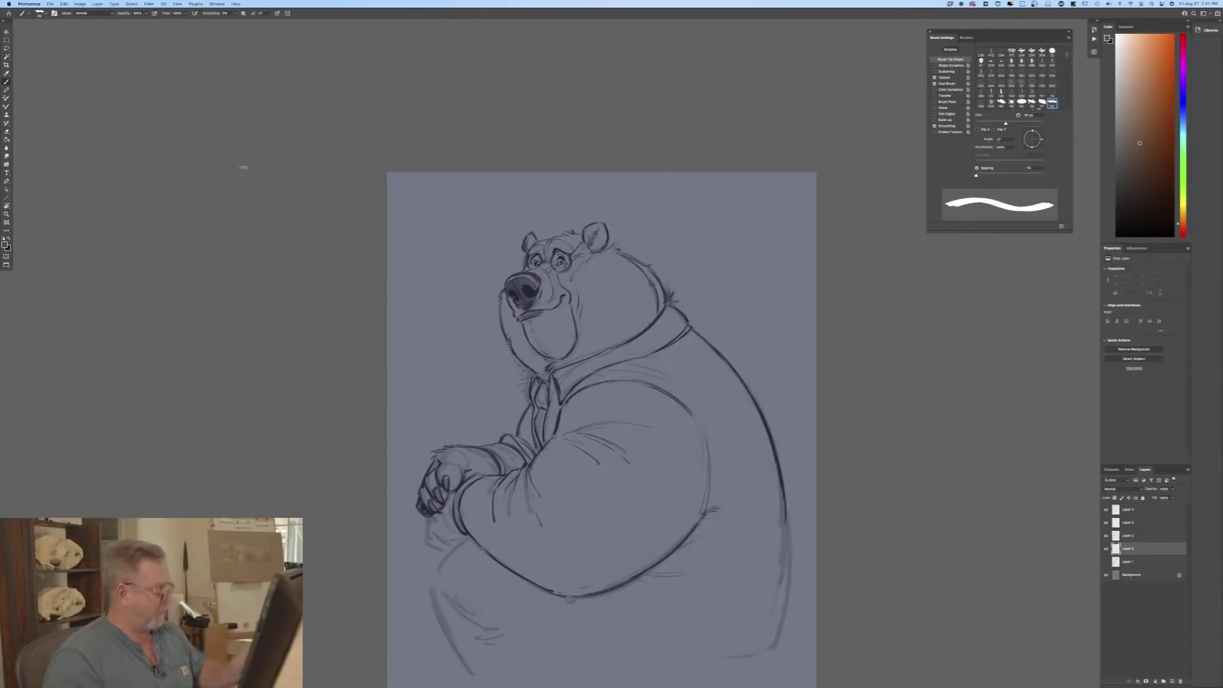
pyautogui.press('super+plus')
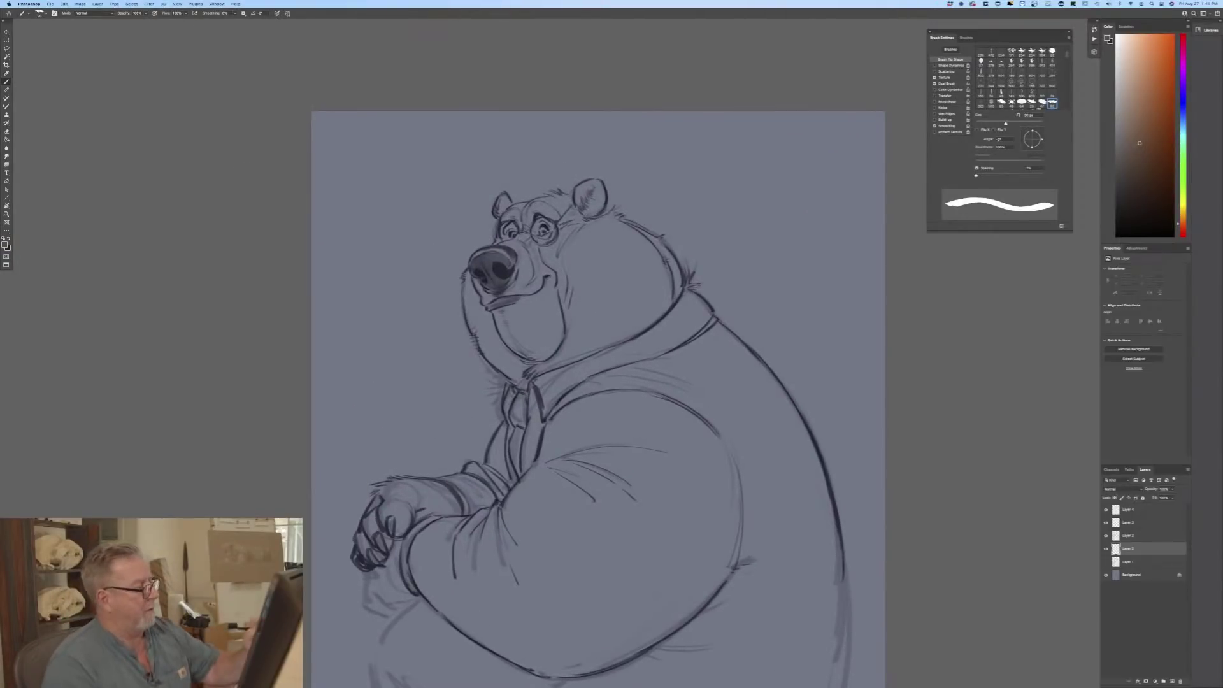
pyautogui.moveTo(604, 223)
pyautogui.mouseDown()
pyautogui.moveTo(594, 277)
pyautogui.moveTo(609, 217)
pyautogui.moveTo(660, 241)
pyautogui.moveTo(668, 297)
pyautogui.moveTo(675, 285)
pyautogui.moveTo(625, 335)
pyautogui.moveTo(661, 261)
pyautogui.moveTo(639, 299)
pyautogui.moveTo(616, 237)
pyautogui.moveTo(648, 249)
pyautogui.mouseUp()
pyautogui.press(']')
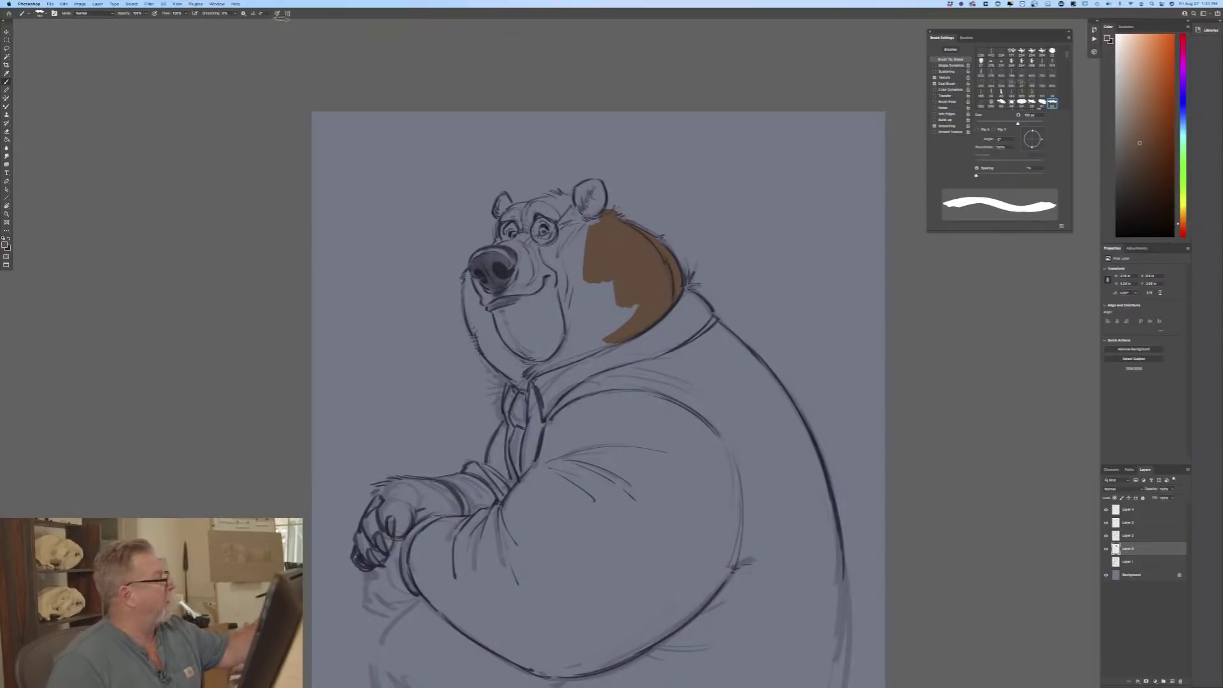
pyautogui.click(277, 13)
pyautogui.moveTo(587, 202); pyautogui.dragTo(595, 190)
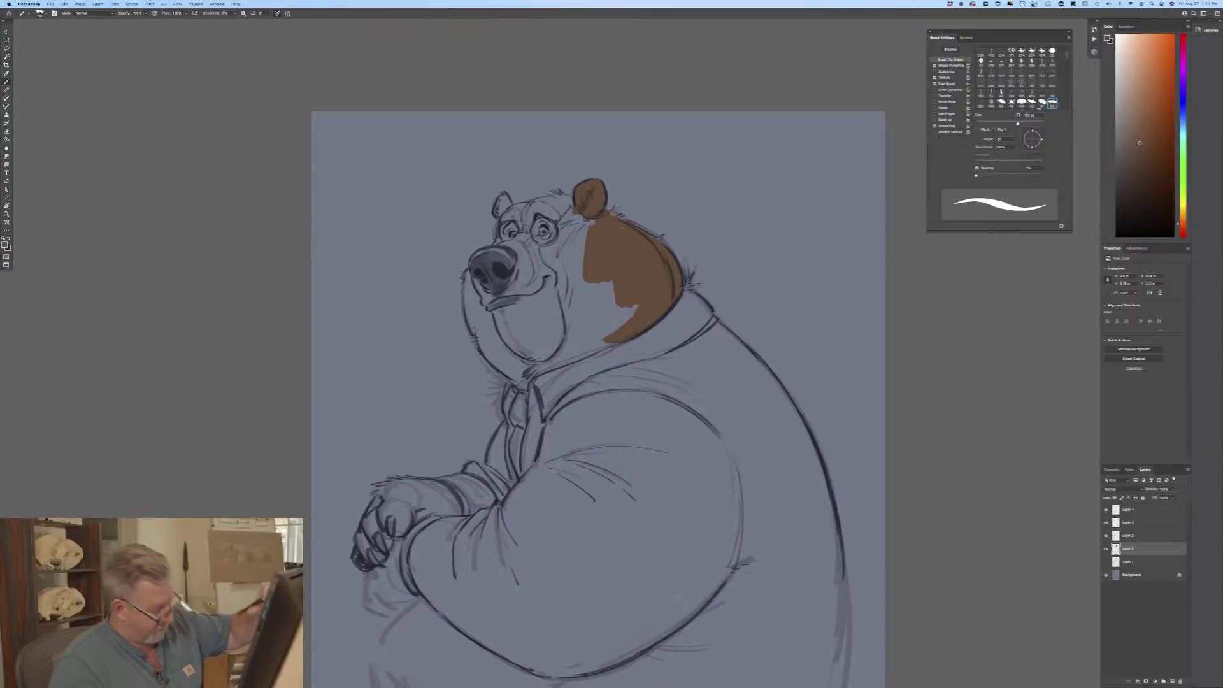
# Step: Adjust the brush size and fill the forehead, far ear, area around the eyes and upper cheek with brown
pyautogui.press('[')
pyautogui.press('[')
pyautogui.press('[')
pyautogui.press('[')
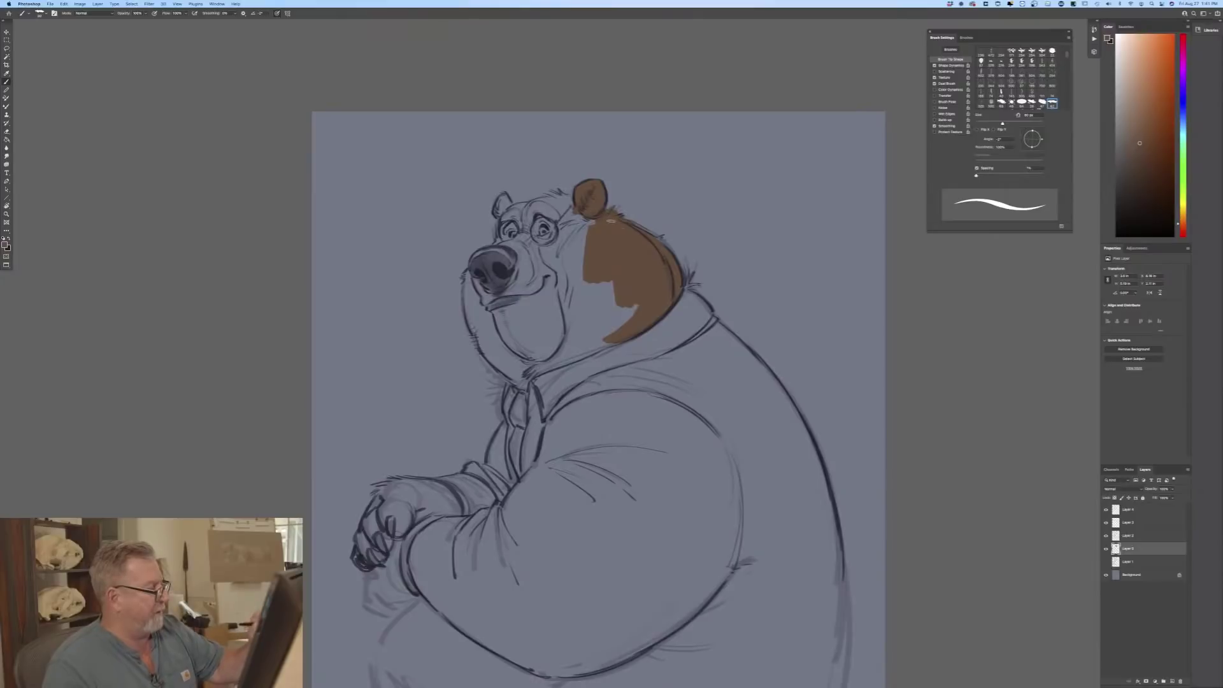
pyautogui.press(']')
pyautogui.press(']')
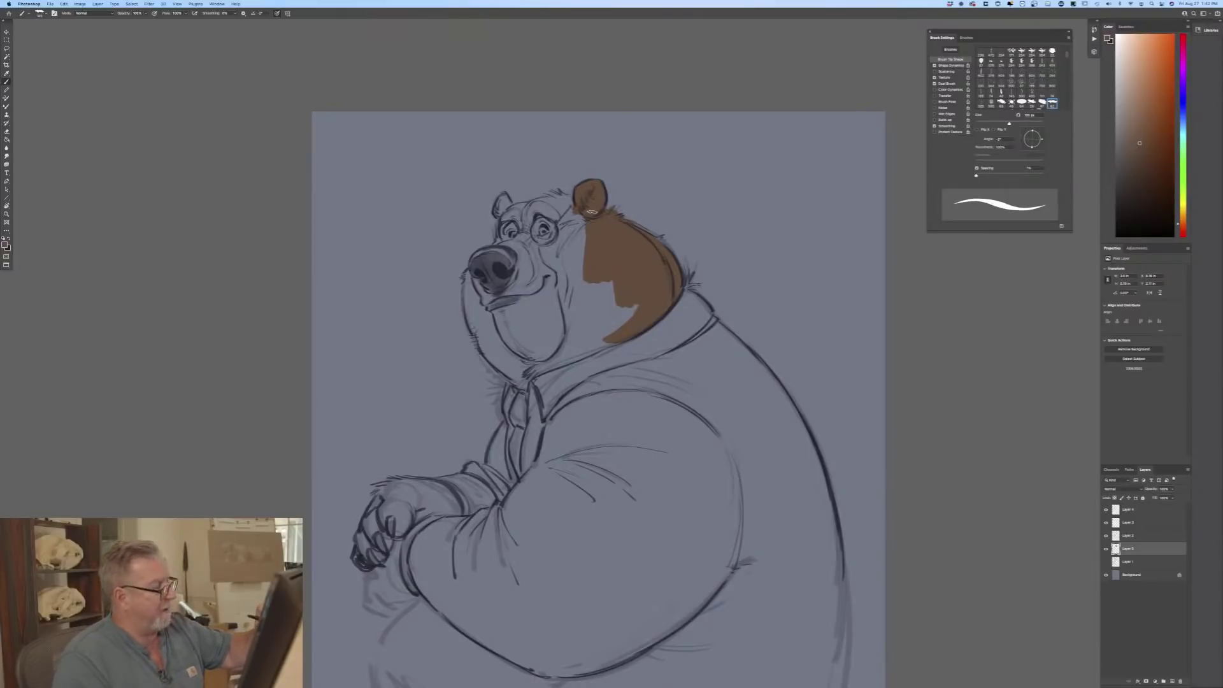
pyautogui.moveTo(591, 211)
pyautogui.mouseDown()
pyautogui.moveTo(564, 240)
pyautogui.moveTo(565, 205)
pyautogui.mouseUp()
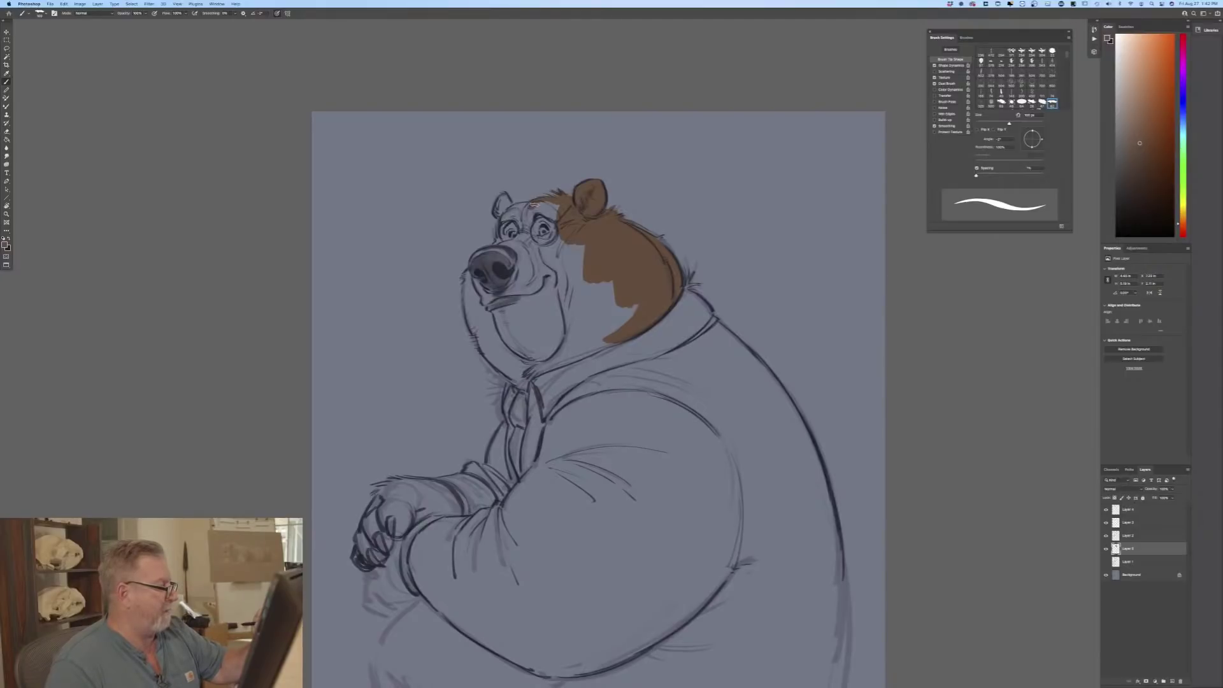
pyautogui.moveTo(534, 207)
pyautogui.mouseDown()
pyautogui.moveTo(552, 210)
pyautogui.moveTo(535, 223)
pyautogui.moveTo(552, 229)
pyautogui.moveTo(540, 239)
pyautogui.moveTo(512, 210)
pyautogui.mouseUp()
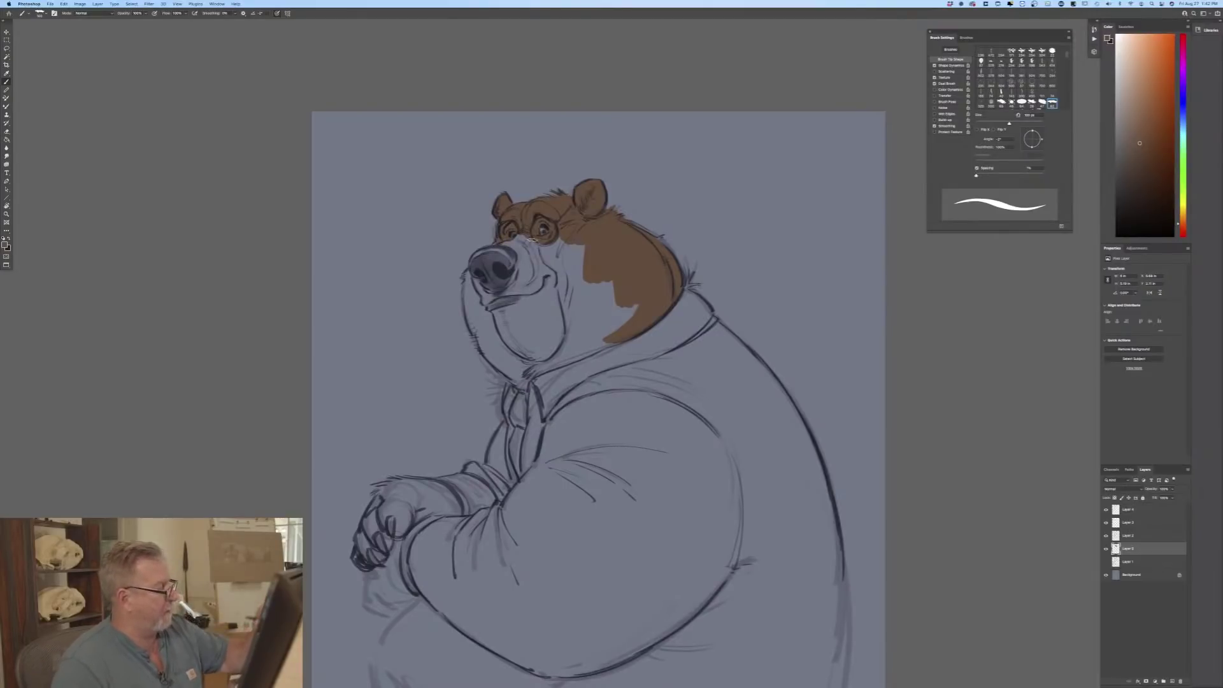
pyautogui.moveTo(538, 270)
pyautogui.mouseDown()
pyautogui.moveTo(578, 282)
pyautogui.moveTo(570, 243)
pyautogui.moveTo(583, 248)
pyautogui.moveTo(599, 275)
pyautogui.moveTo(574, 268)
pyautogui.mouseUp()
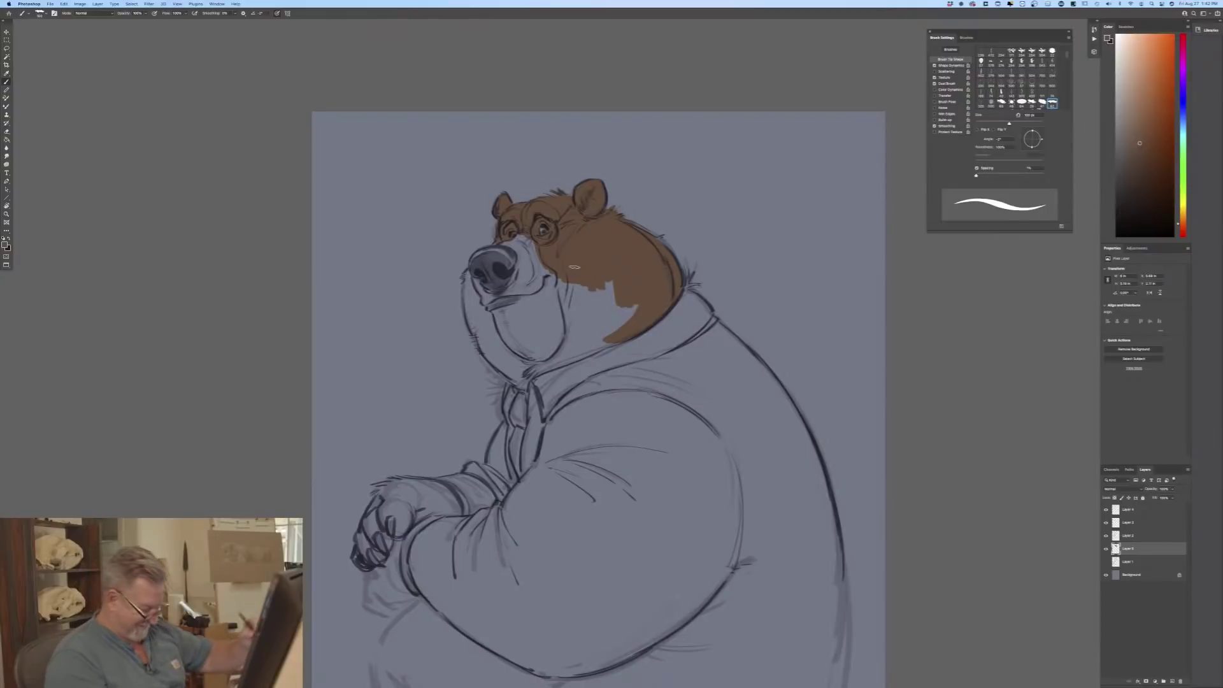
# Step: Enlarge the brush and fill the lower cheek, the jaw around the chin patch and the paws with brown
pyautogui.press(']')
pyautogui.press(']')
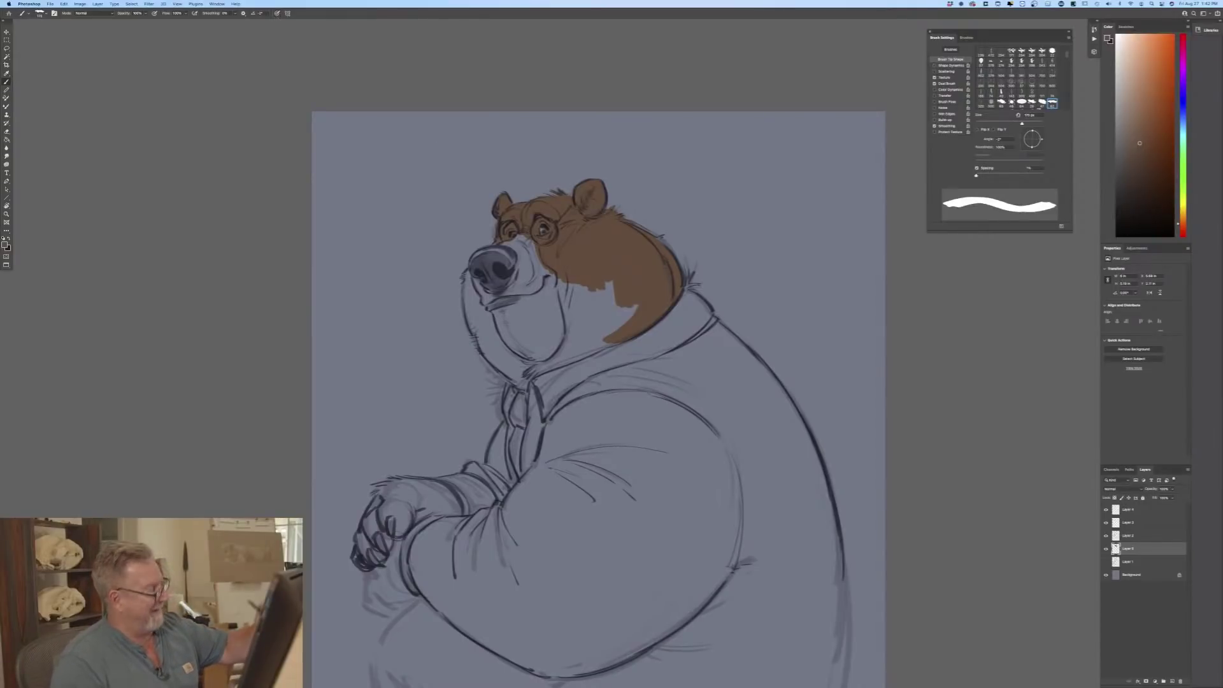
pyautogui.moveTo(613, 297)
pyautogui.mouseDown()
pyautogui.moveTo(541, 371)
pyautogui.moveTo(605, 287)
pyautogui.moveTo(566, 344)
pyautogui.moveTo(554, 272)
pyautogui.moveTo(546, 360)
pyautogui.mouseUp()
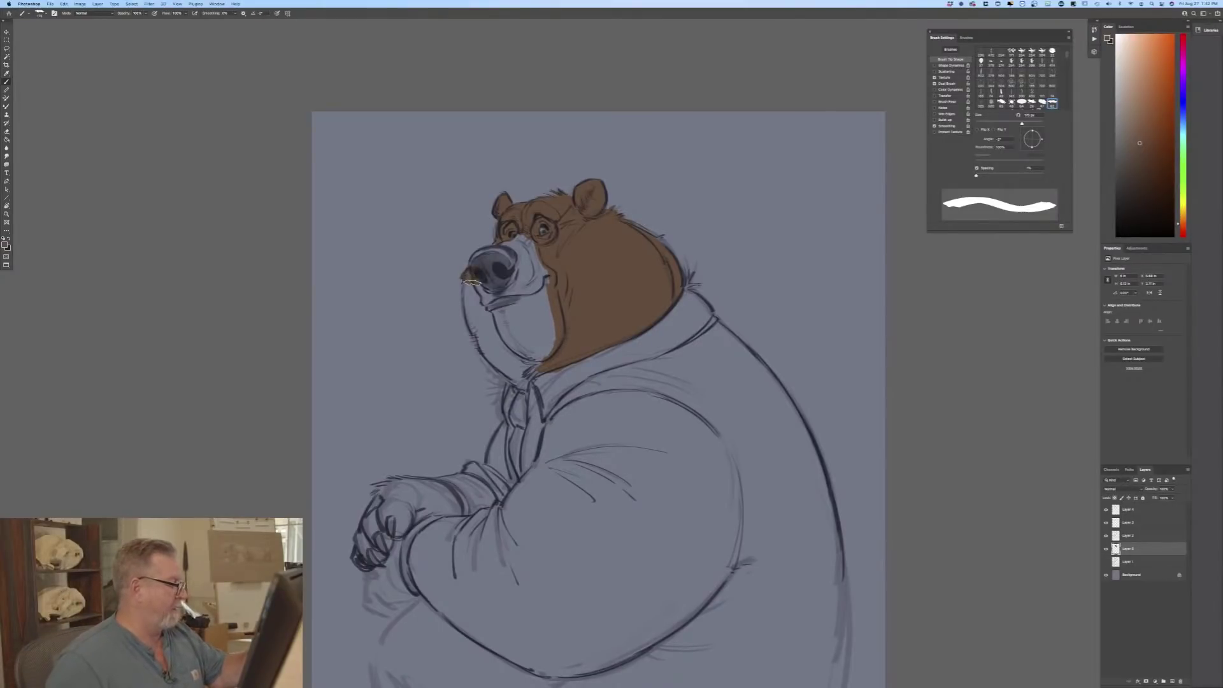
pyautogui.moveTo(471, 281)
pyautogui.mouseDown()
pyautogui.moveTo(482, 338)
pyautogui.moveTo(525, 381)
pyautogui.moveTo(485, 300)
pyautogui.moveTo(532, 377)
pyautogui.moveTo(526, 386)
pyautogui.mouseUp()
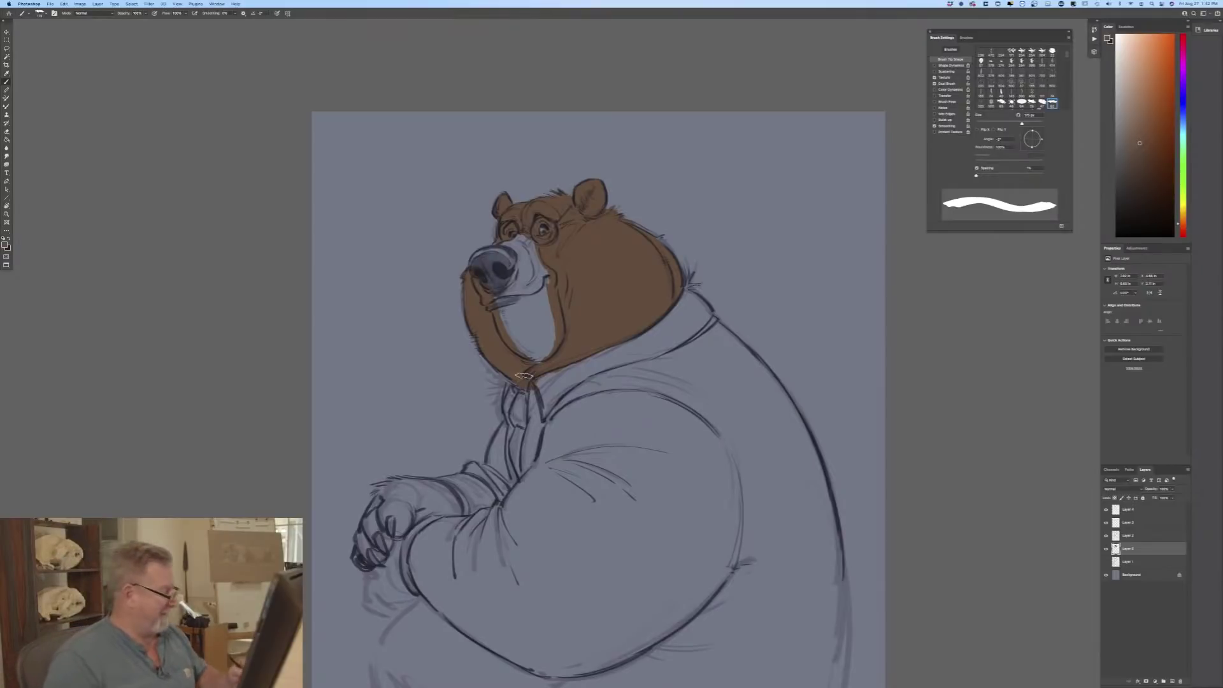
pyautogui.moveTo(428, 485)
pyautogui.mouseDown()
pyautogui.moveTo(453, 512)
pyautogui.moveTo(422, 506)
pyautogui.moveTo(429, 483)
pyautogui.moveTo(433, 507)
pyautogui.moveTo(409, 482)
pyautogui.moveTo(375, 482)
pyautogui.moveTo(377, 518)
pyautogui.moveTo(401, 500)
pyautogui.moveTo(392, 530)
pyautogui.moveTo(407, 498)
pyautogui.moveTo(392, 534)
pyautogui.moveTo(385, 523)
pyautogui.moveTo(377, 540)
pyautogui.moveTo(369, 552)
pyautogui.mouseUp()
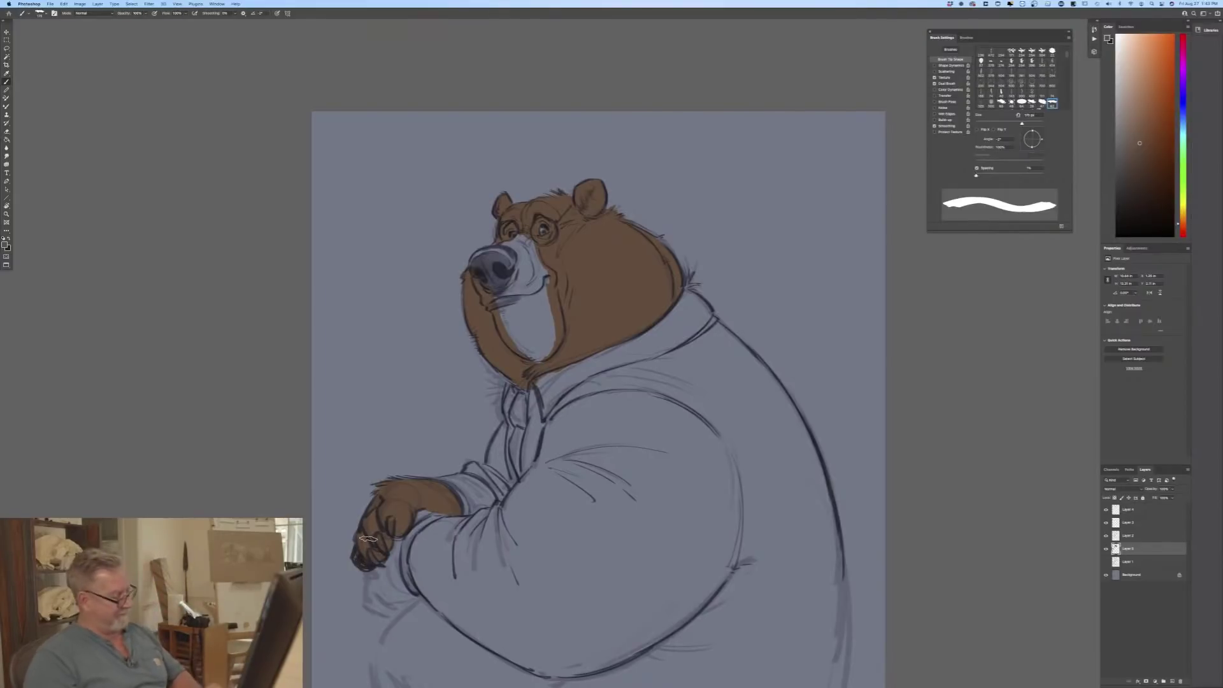
pyautogui.moveTo(404, 526)
pyautogui.mouseDown()
pyautogui.moveTo(392, 577)
pyautogui.moveTo(382, 570)
pyautogui.moveTo(385, 591)
pyautogui.moveTo(372, 595)
pyautogui.moveTo(380, 610)
pyautogui.moveTo(379, 573)
pyautogui.moveTo(394, 602)
pyautogui.moveTo(380, 558)
pyautogui.mouseUp()
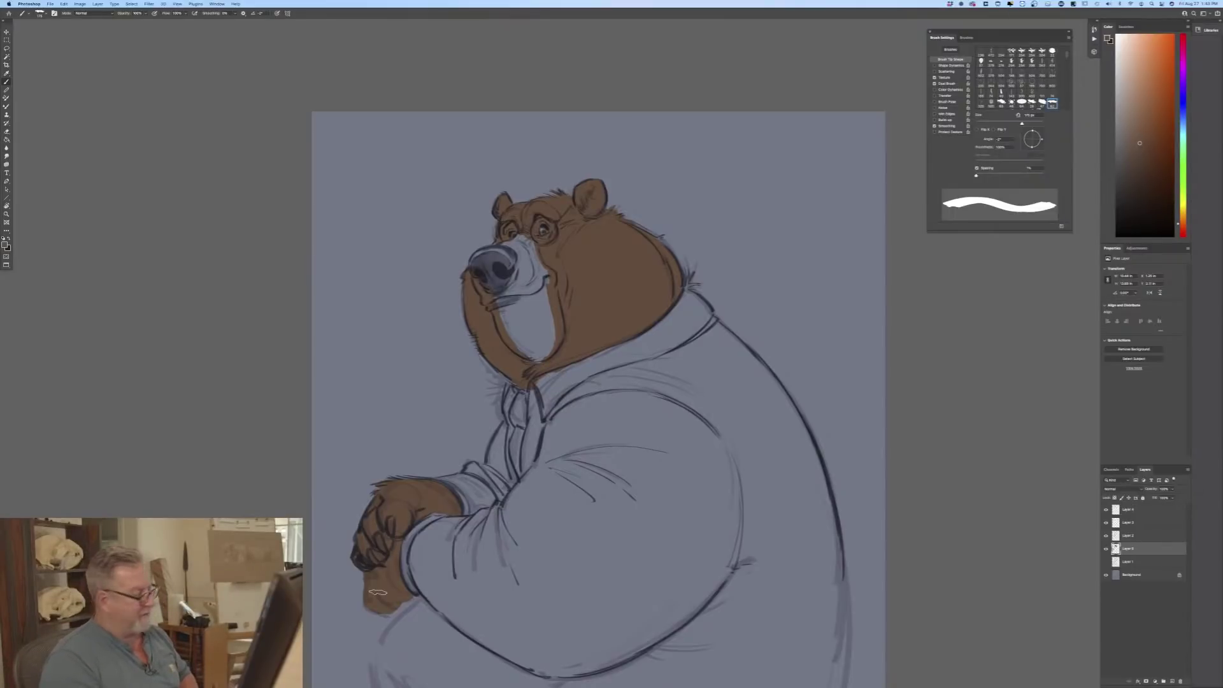
# Step: Set the foreground colour to a lighter tan and fill the chin patch and muzzle, using a smaller brush for the tight areas
pyautogui.click(5, 244)
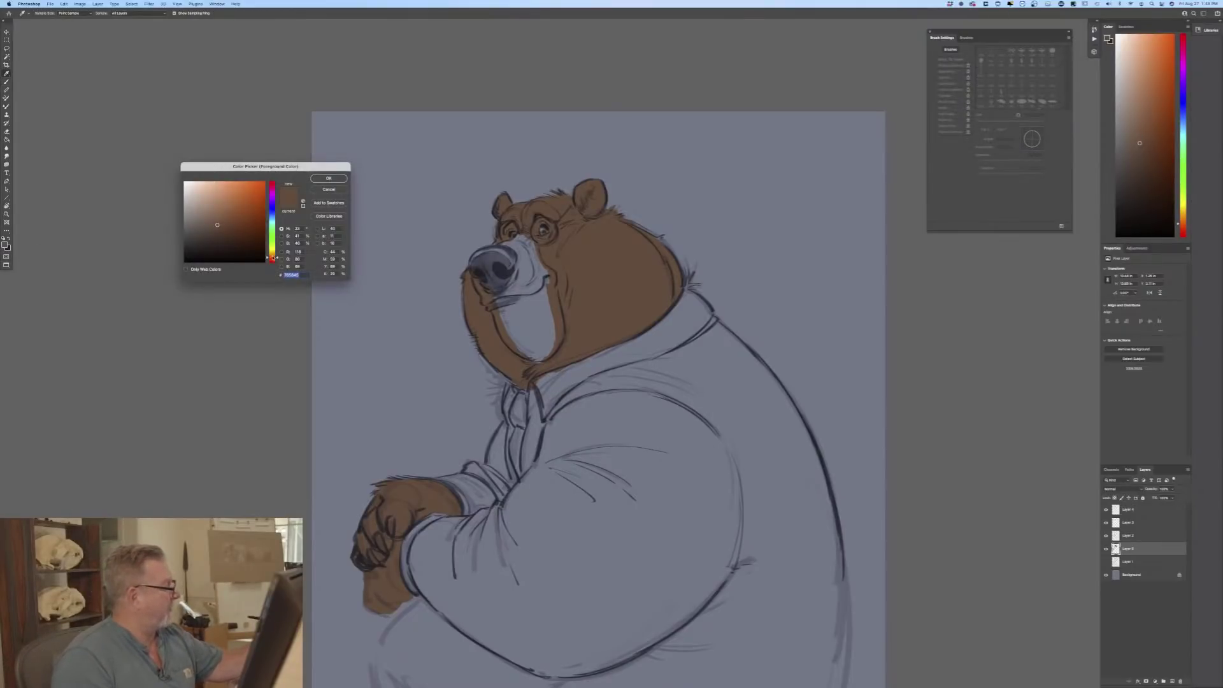
pyautogui.moveTo(272, 259); pyautogui.dragTo(272, 256)
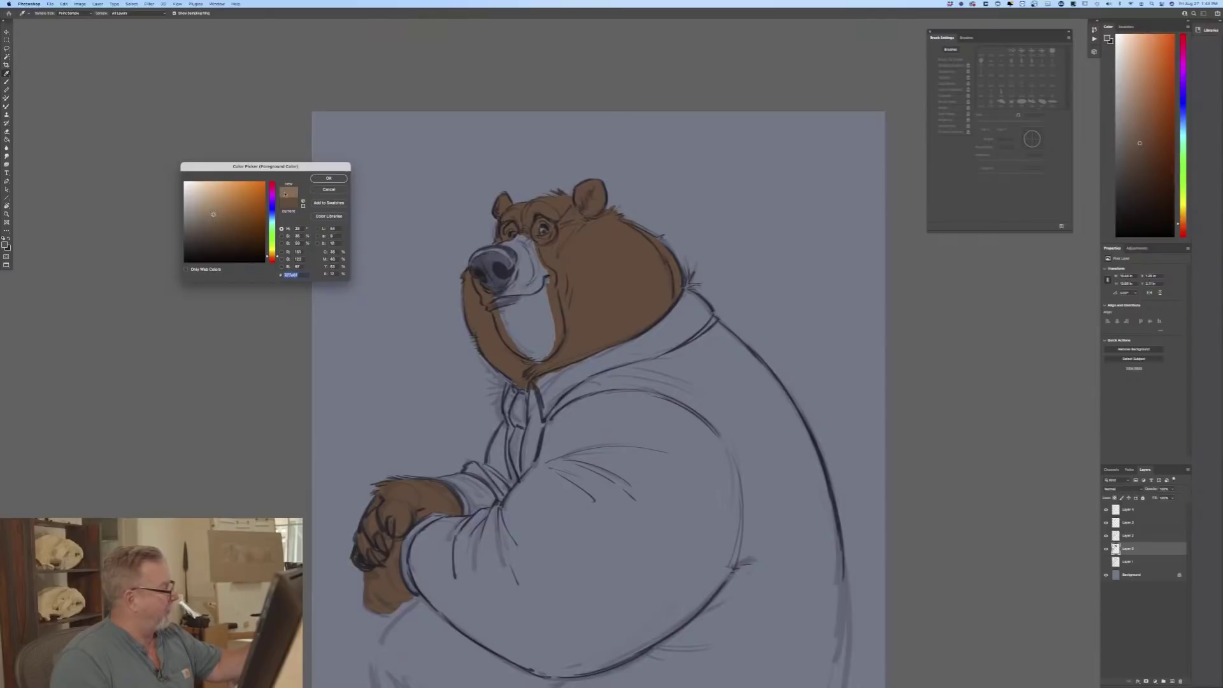
pyautogui.press('Return')
pyautogui.moveTo(551, 325); pyautogui.dragTo(552, 288)
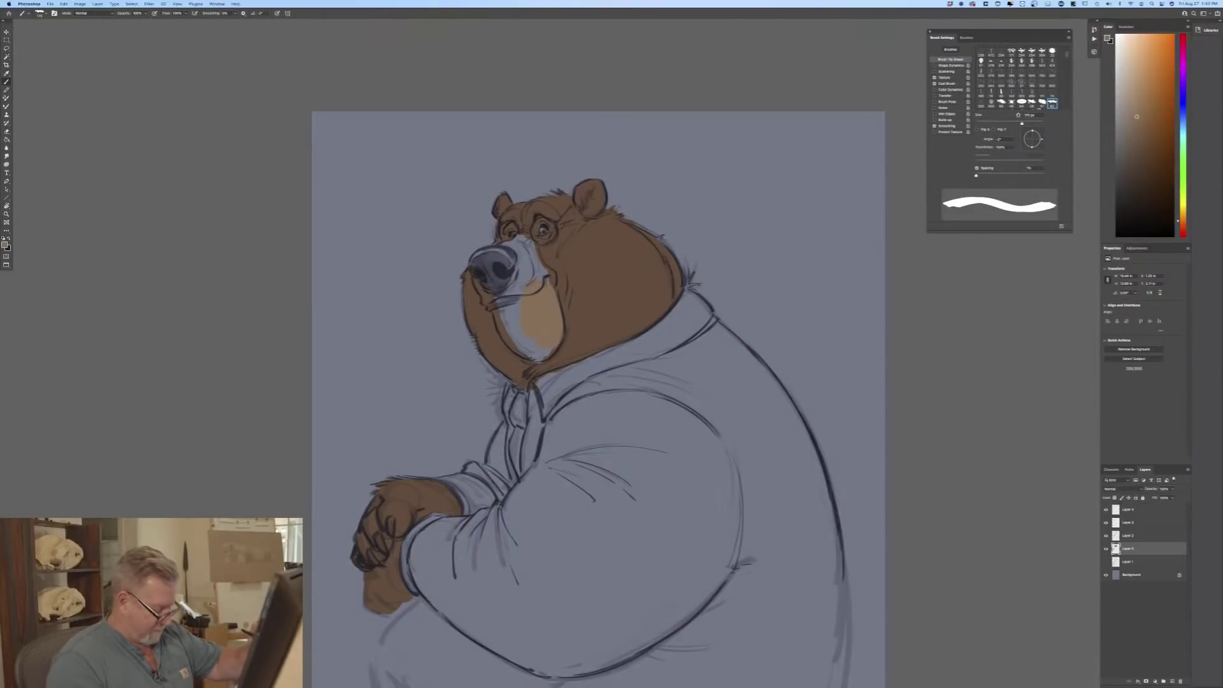
pyautogui.press('[')
pyautogui.press('[')
pyautogui.press('[')
pyautogui.press('[')
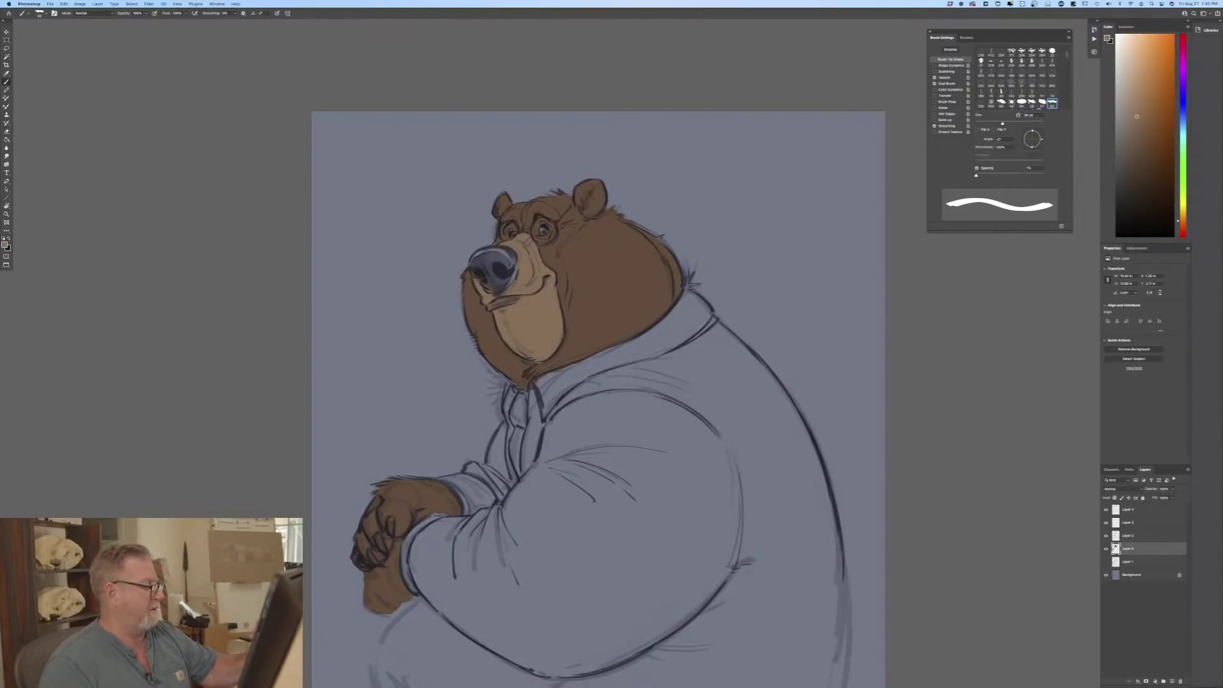
# Step: Sample the fur brown from the bear's cheek as the foreground colour
pyautogui.click(5, 244)
pyautogui.click(579, 311)
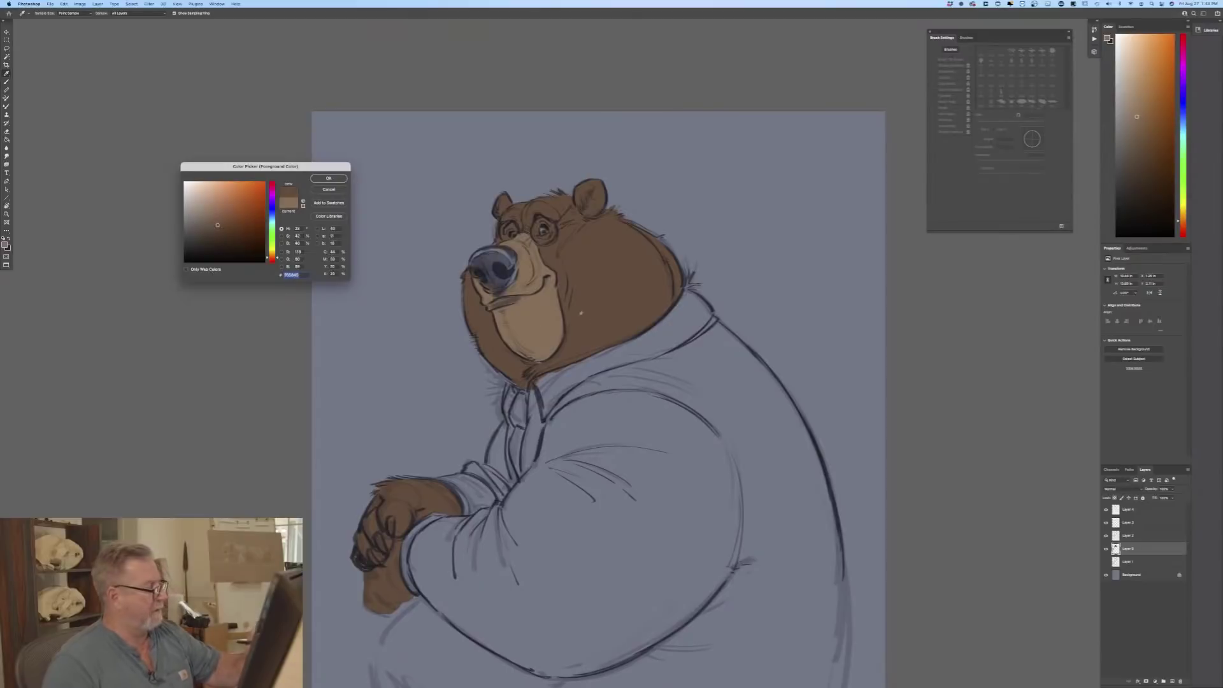
pyautogui.click(329, 179)
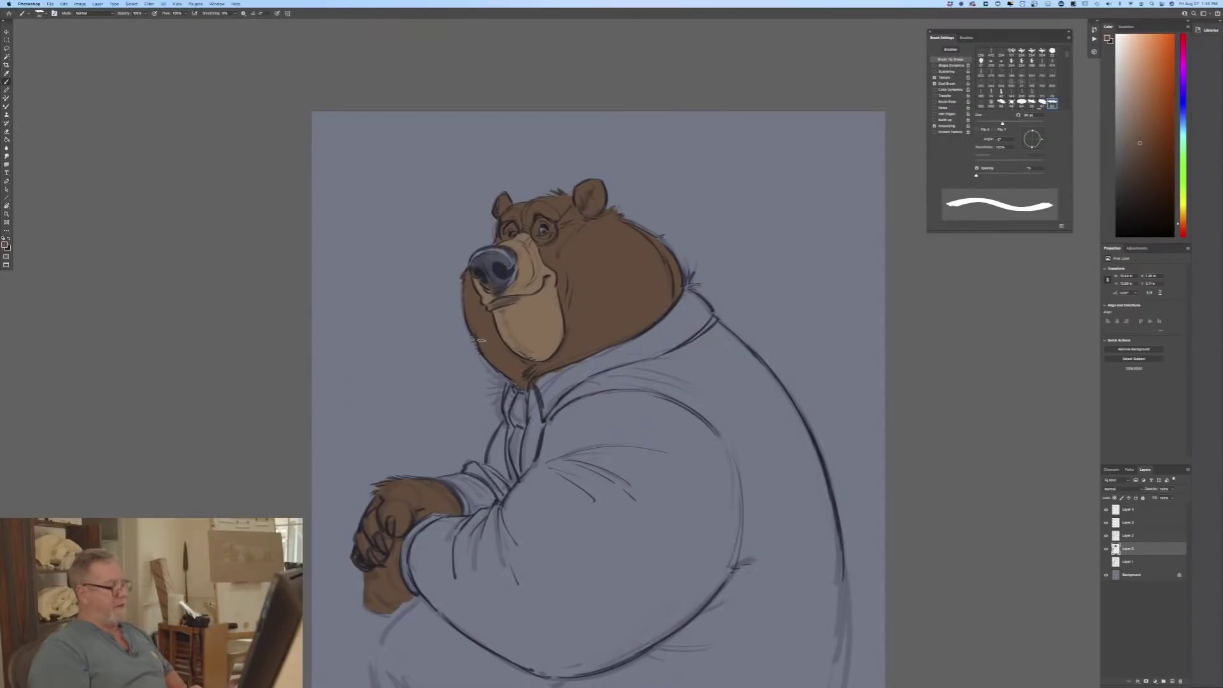
# Step: Set the foreground colour to a dark muted blue and paint over the bear's nose
pyautogui.press('super+equal')
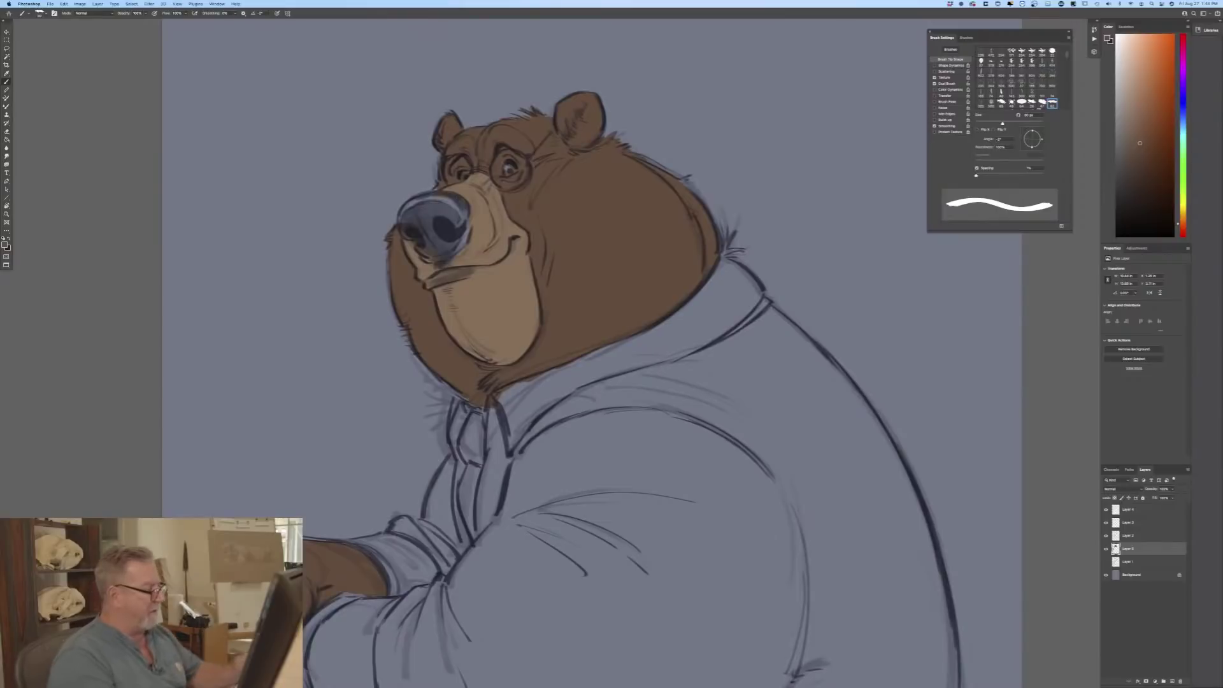
pyautogui.moveTo(127, 414); pyautogui.dragTo(226, 478)
pyautogui.click(6, 244)
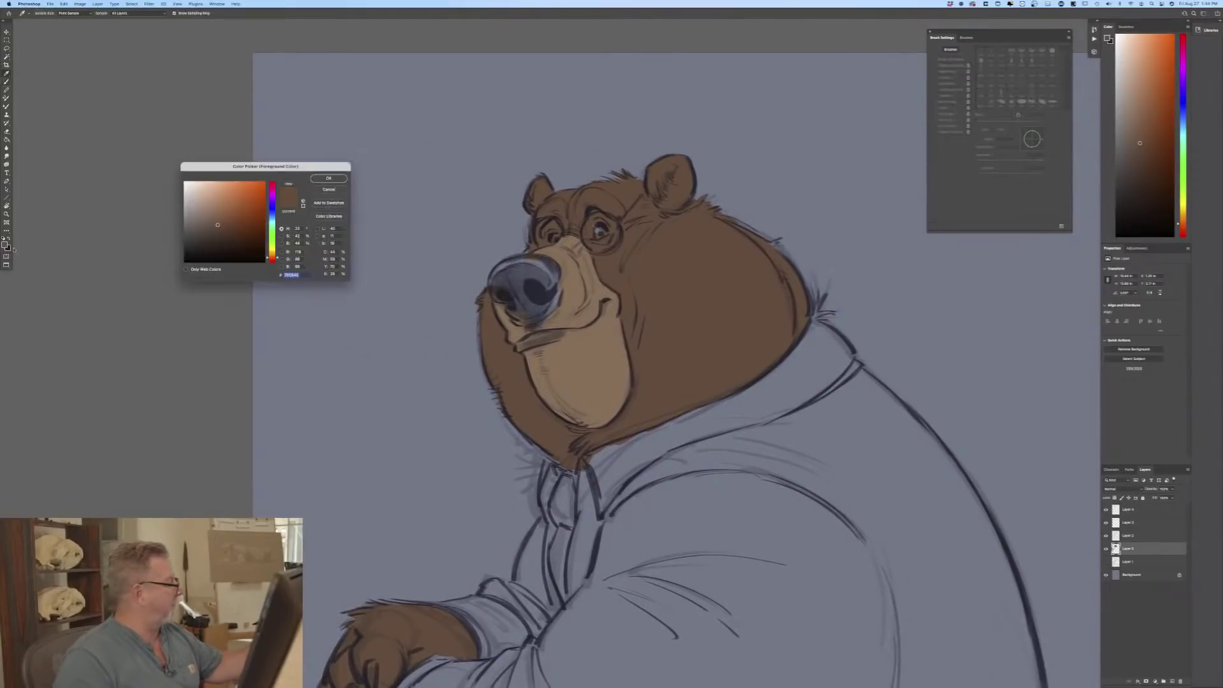
pyautogui.moveTo(272, 217); pyautogui.dragTo(272, 213)
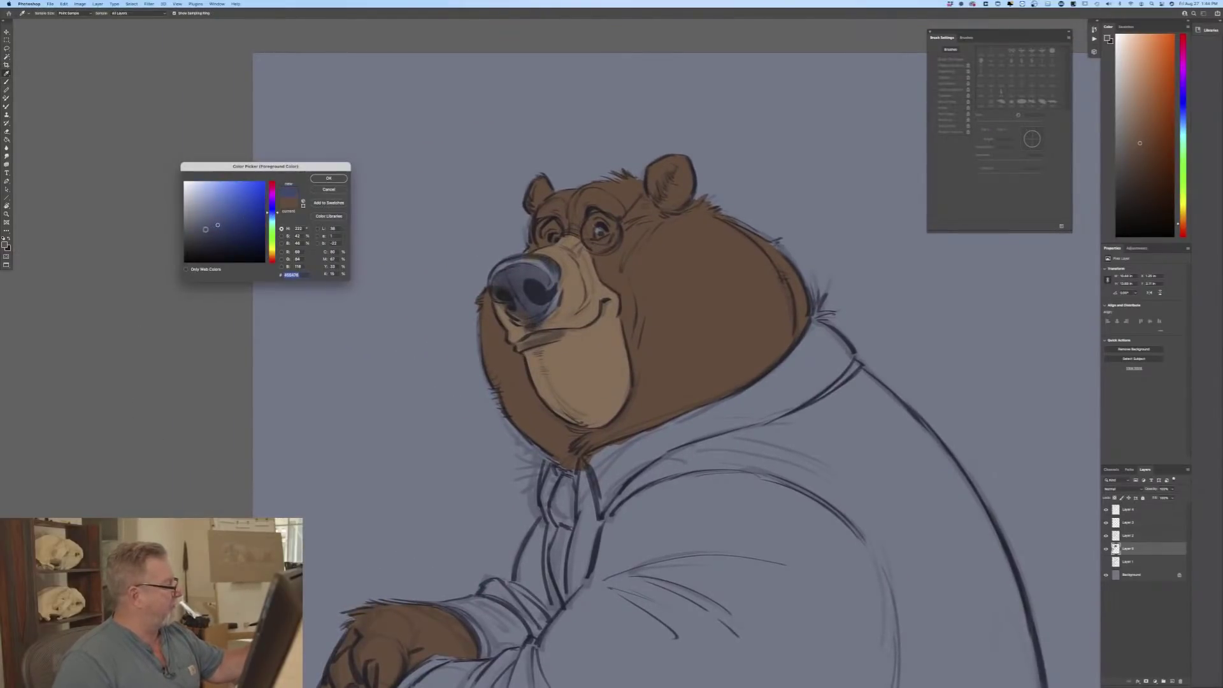
pyautogui.click(328, 178)
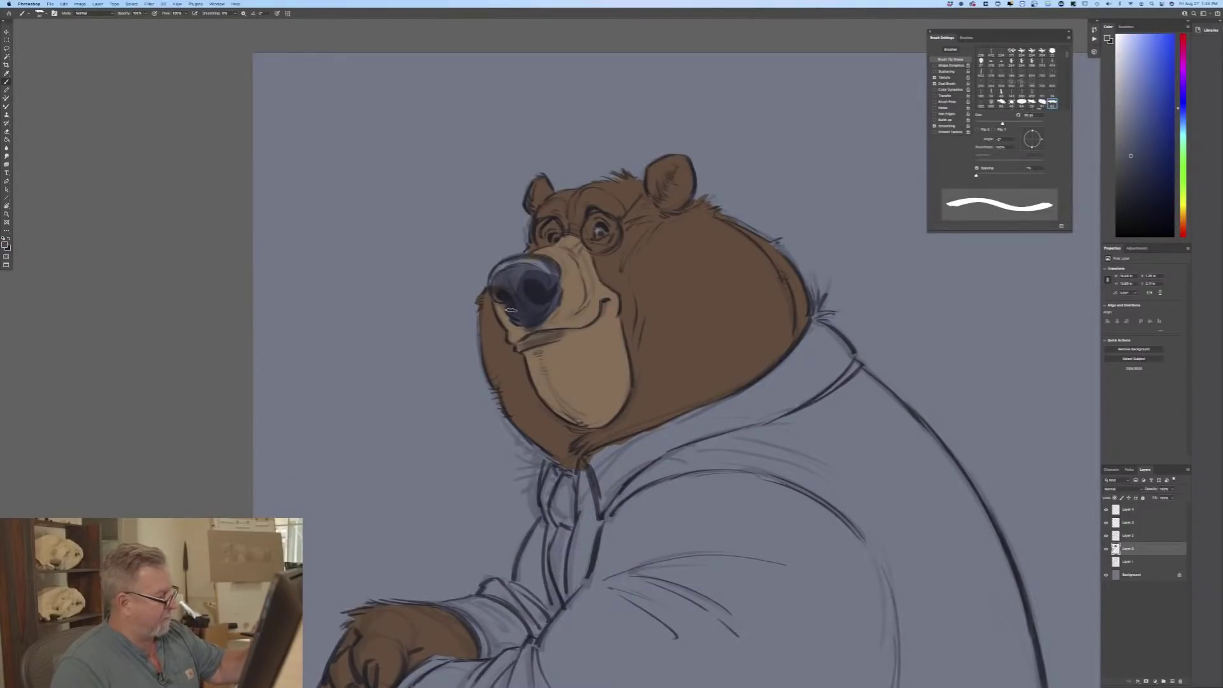
pyautogui.moveTo(503, 300)
pyautogui.mouseDown()
pyautogui.moveTo(497, 280)
pyautogui.moveTo(523, 272)
pyautogui.mouseUp()
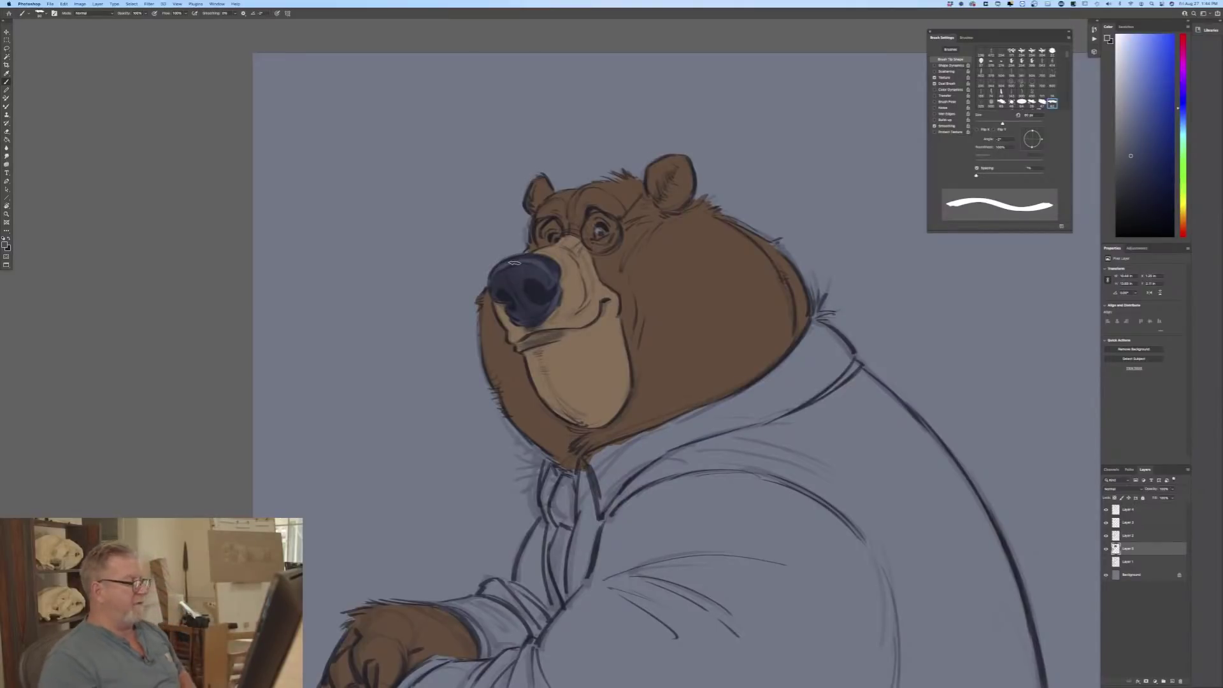
# Step: Sample the chin's tan as the foreground colour and switch it back to the fur brown
pyautogui.click(6, 244)
pyautogui.click(561, 357)
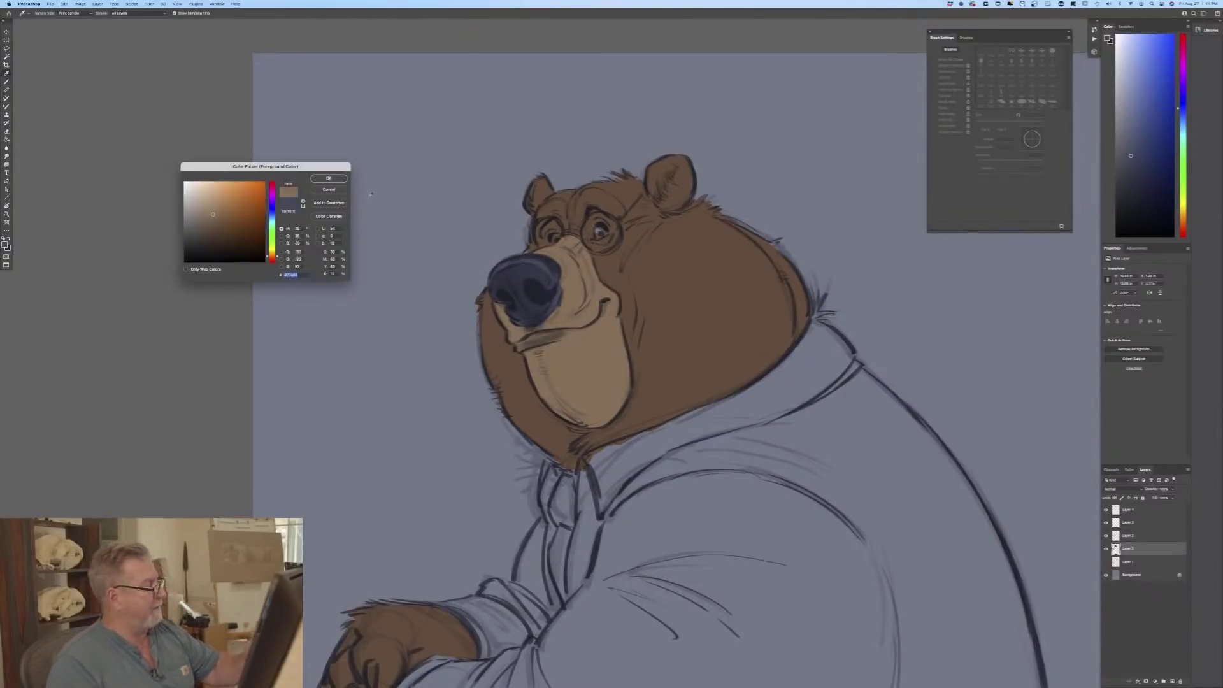
pyautogui.press('Return')
pyautogui.press('b')
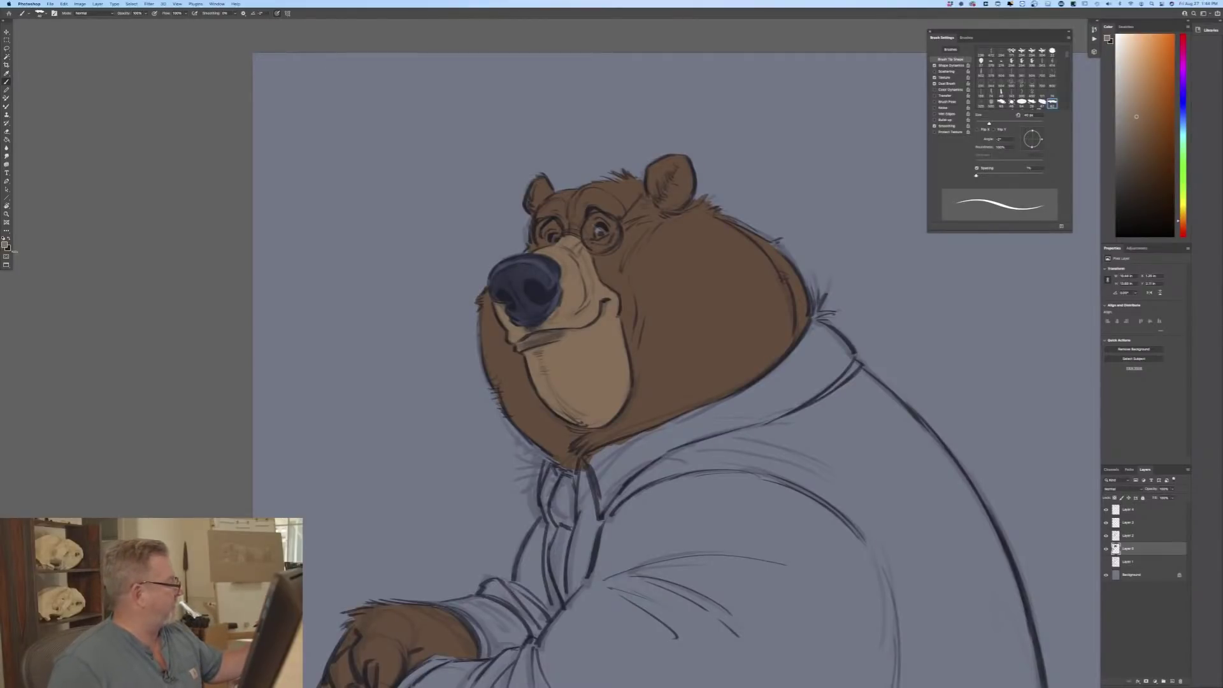
pyautogui.click(6, 245)
pyautogui.click(250, 195)
pyautogui.click(329, 179)
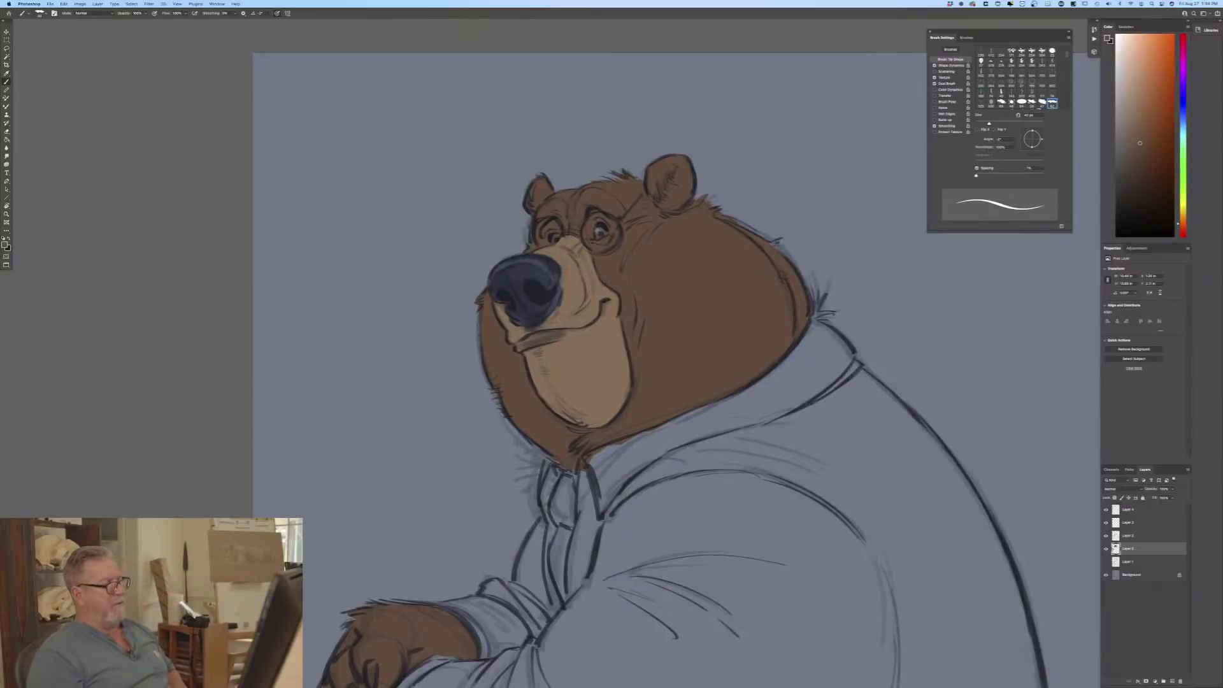
# Step: Set the foreground colour to a pale pinkish white and paint the whites of both eyes
pyautogui.click(5, 244)
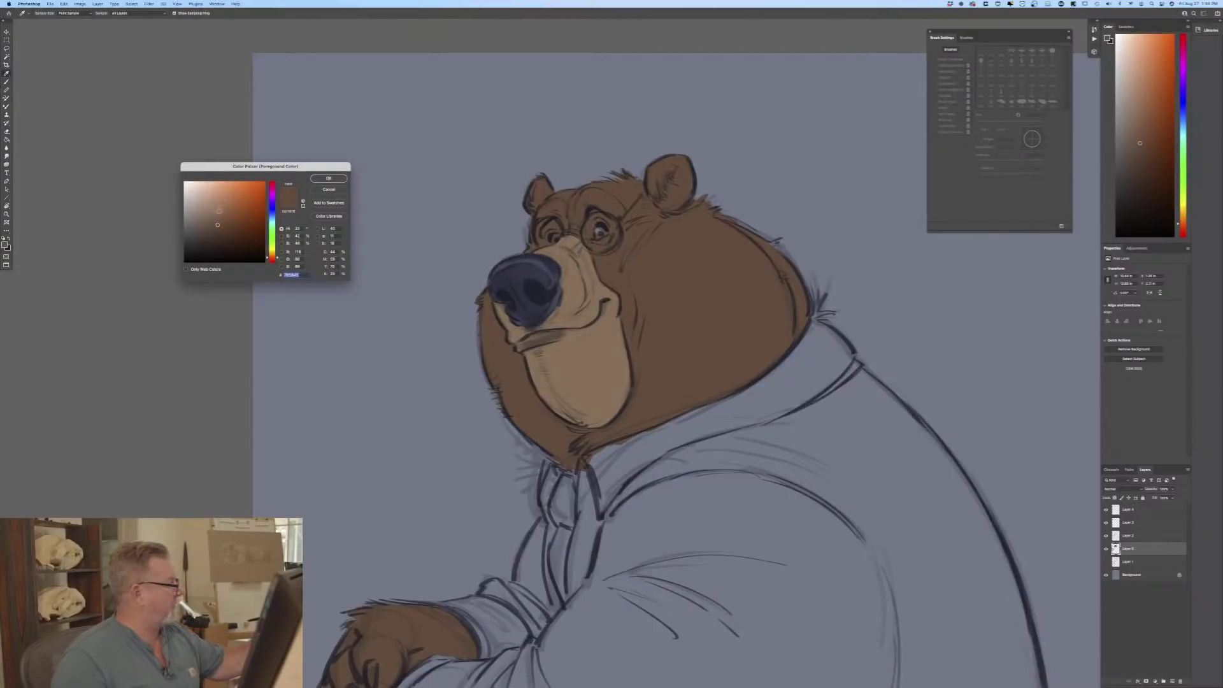
pyautogui.moveTo(273, 260); pyautogui.dragTo(273, 262)
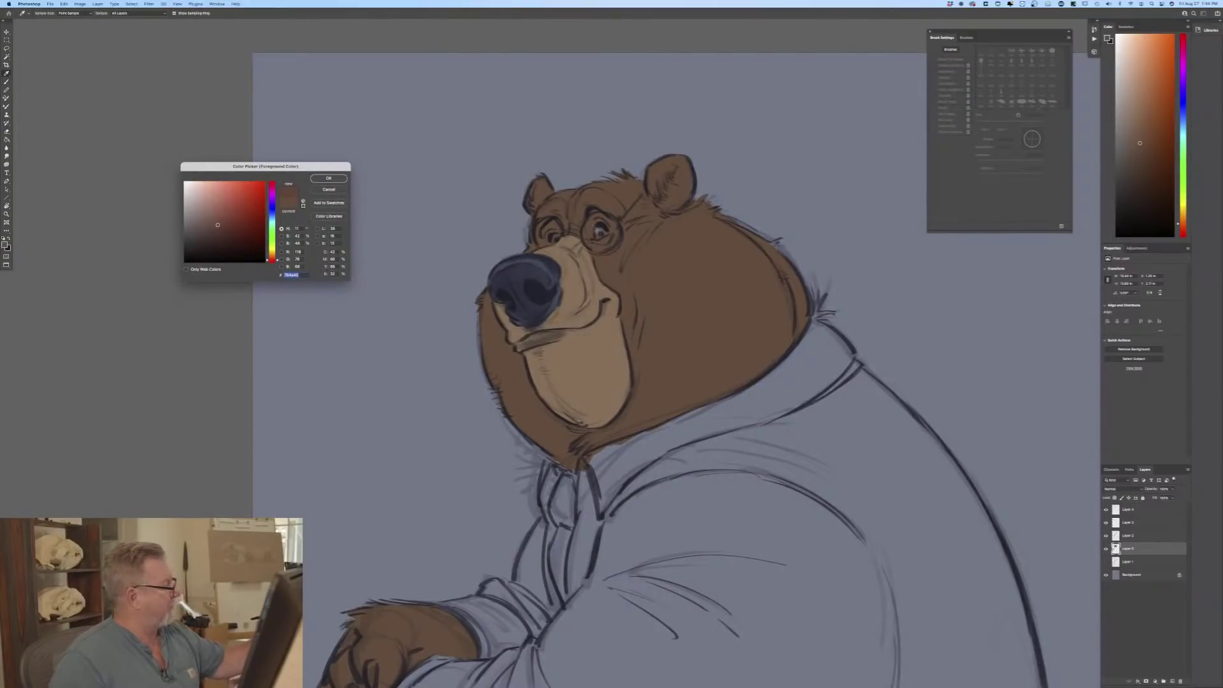
pyautogui.press('Return')
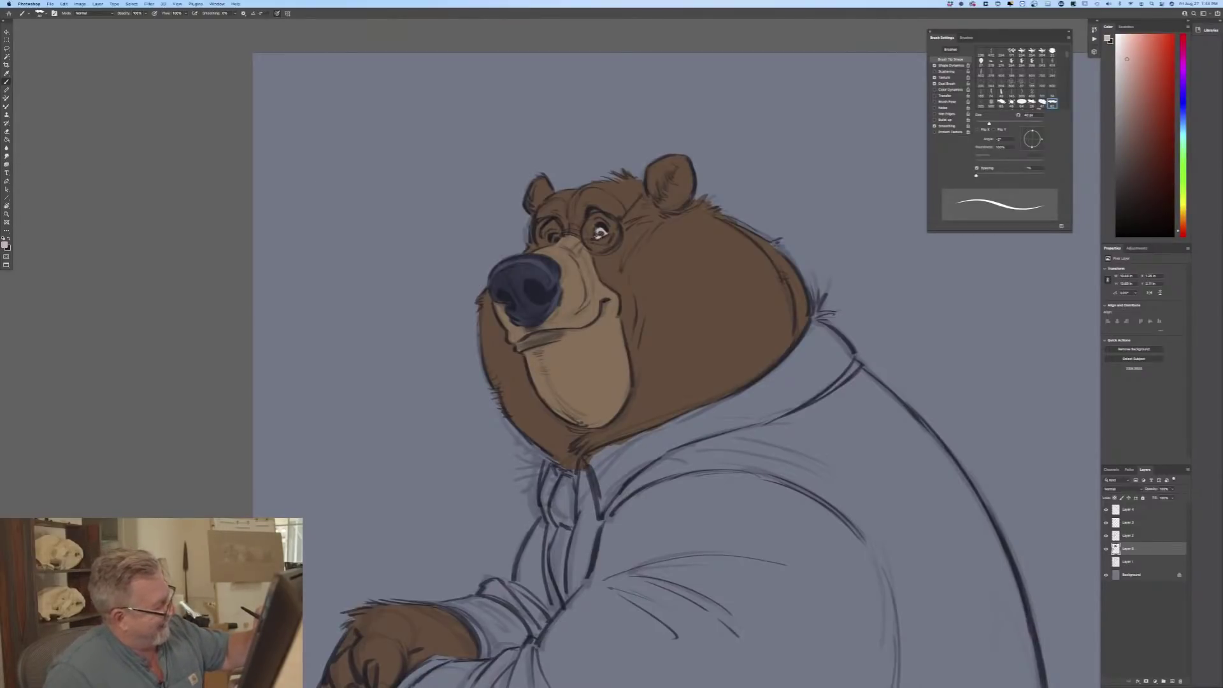
pyautogui.moveTo(550, 236); pyautogui.dragTo(556, 235)
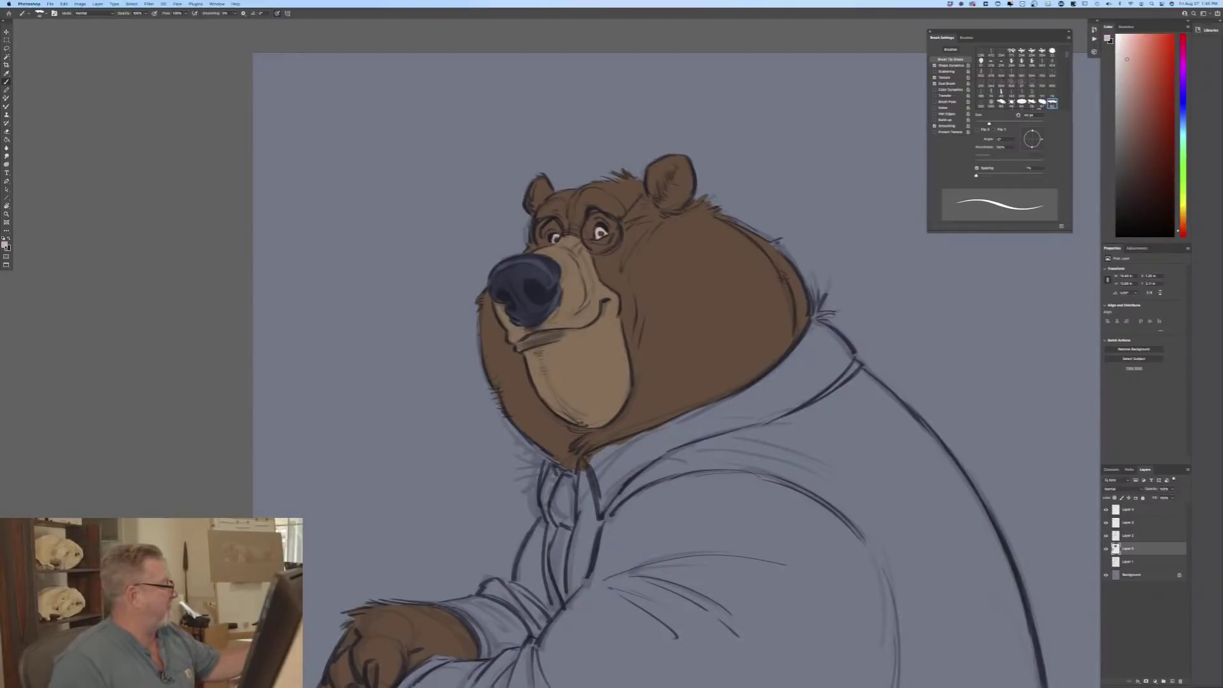
# Step: Return the foreground colour to the fur brown by sampling it from the bear's cheek
pyautogui.click(4, 244)
pyautogui.click(663, 280)
pyautogui.click(336, 180)
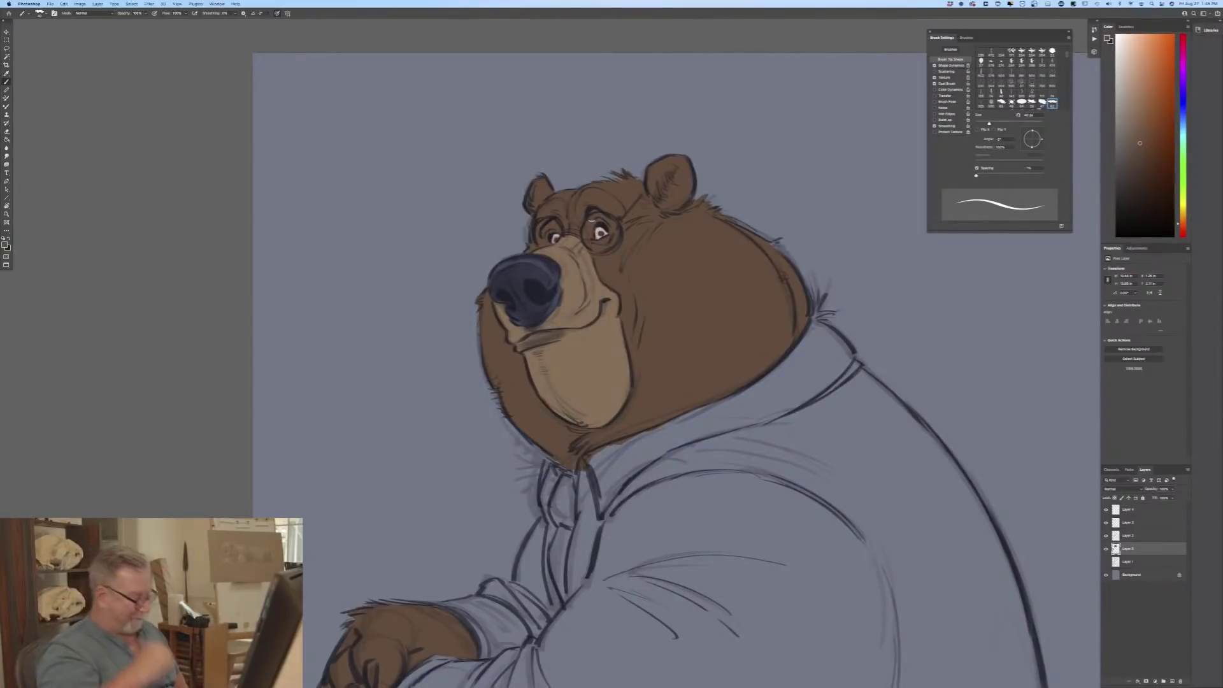
pyautogui.press('super+minus')
pyautogui.press('super+minus')
pyautogui.press('super+equal')
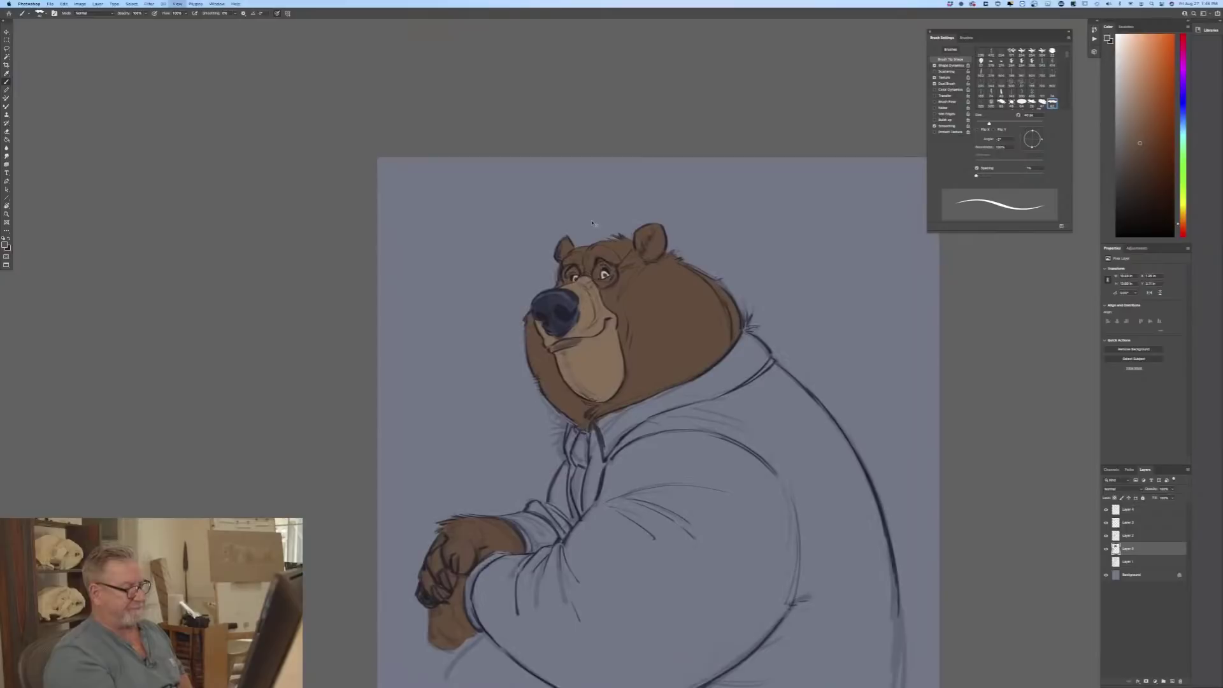
pyautogui.press('super+equal')
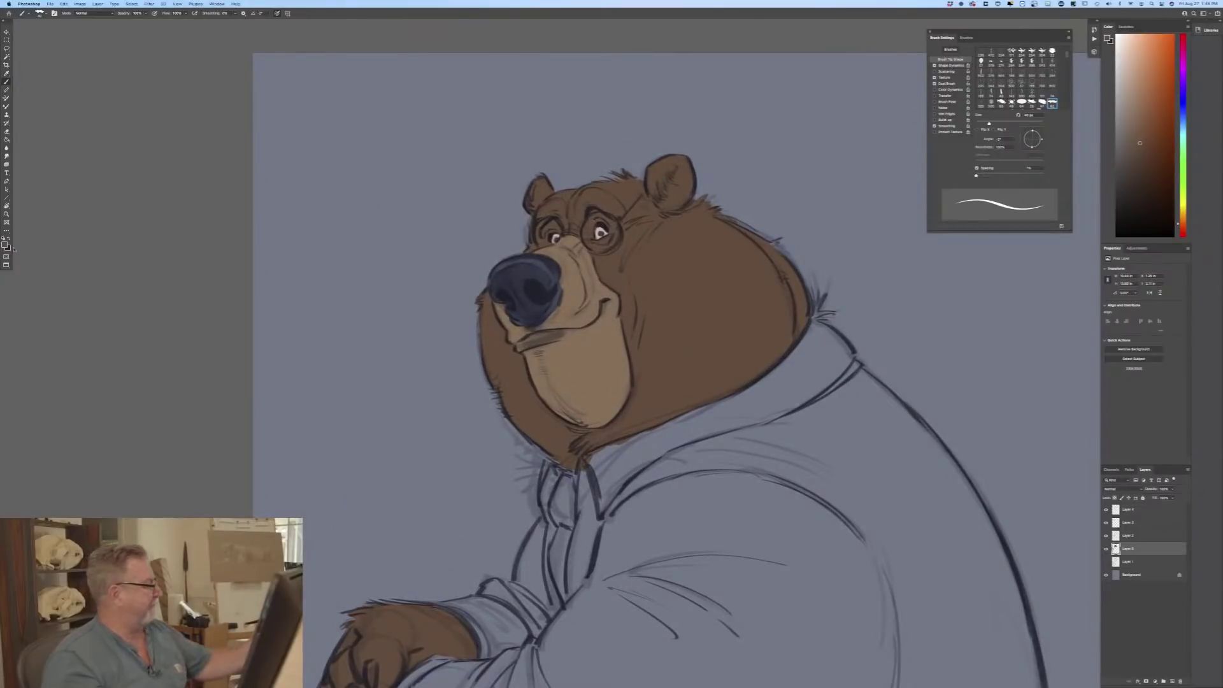
# Step: Add a new layer above the fur colour and set the foreground colour to a pale yellow-green for the jacket
pyautogui.click(6, 245)
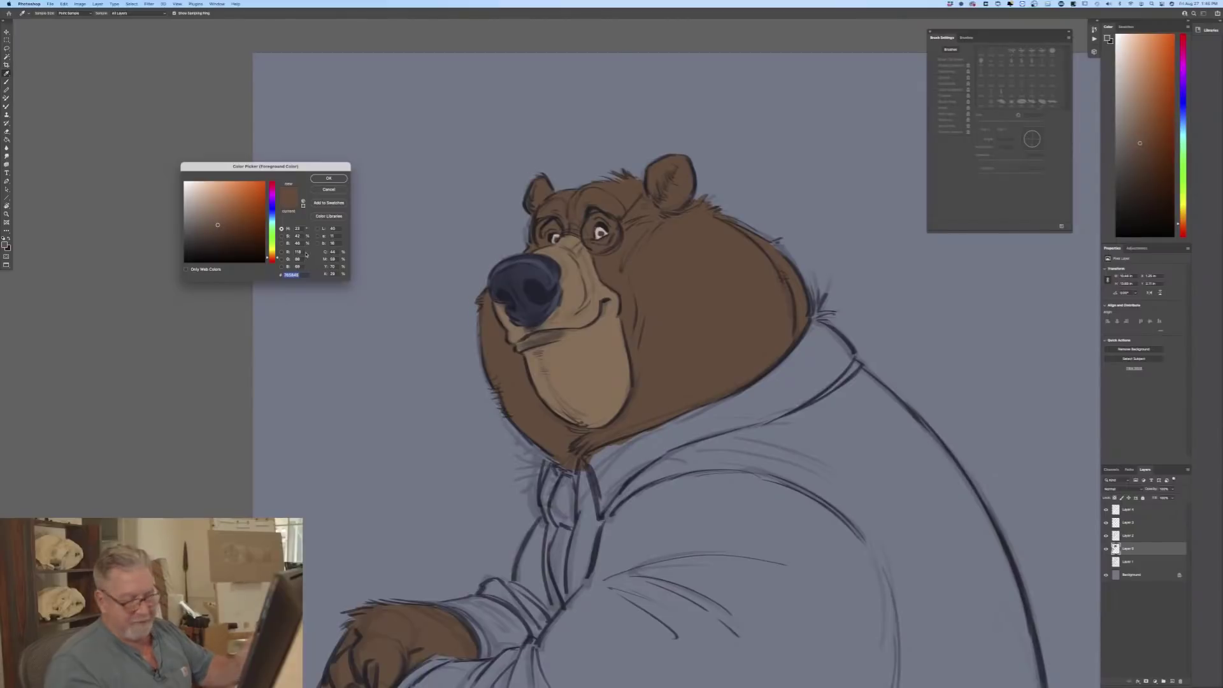
pyautogui.press('Escape')
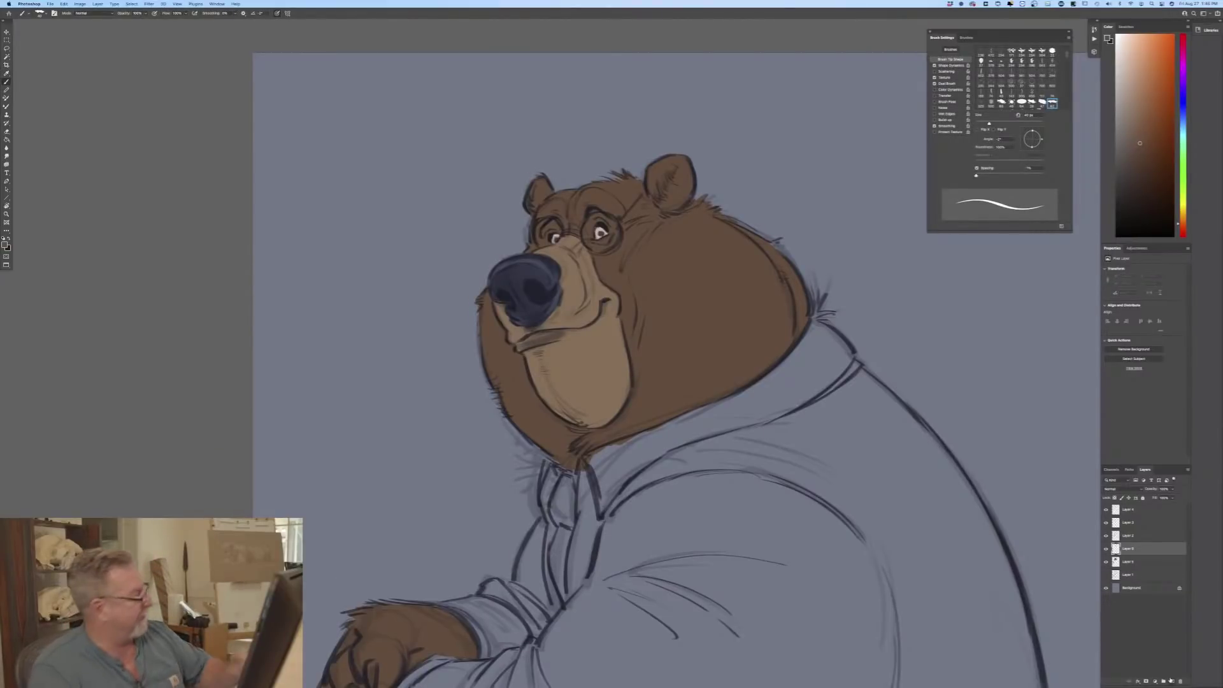
pyautogui.click(5, 245)
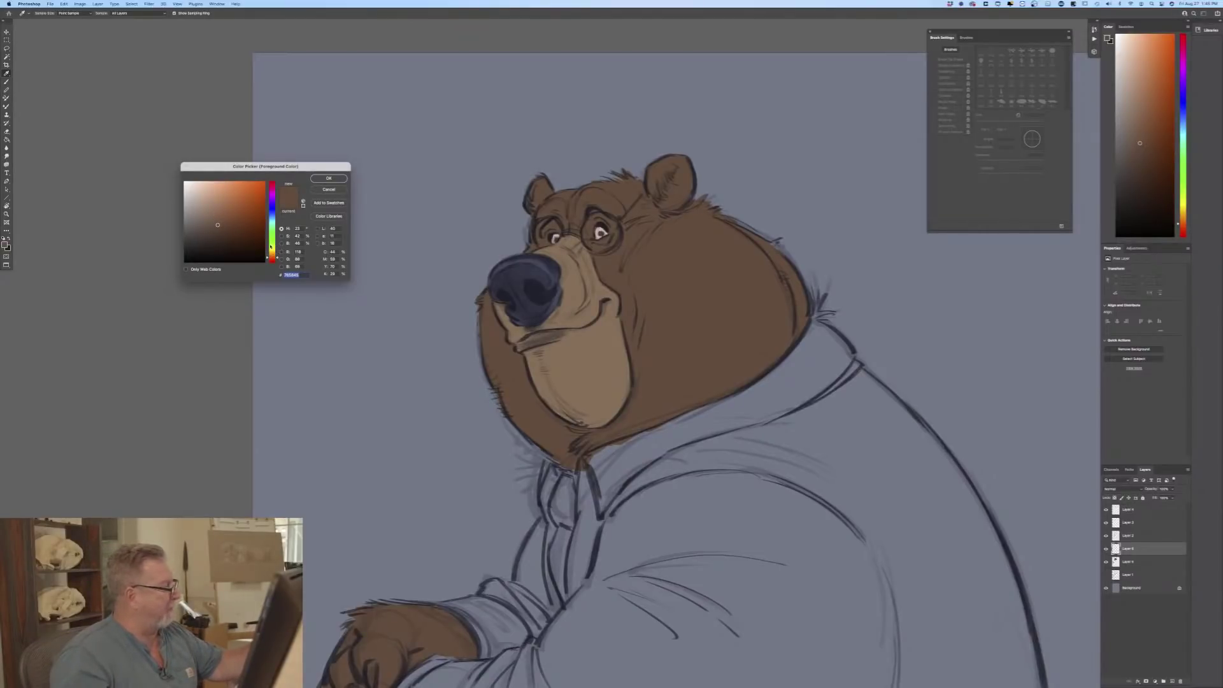
pyautogui.moveTo(271, 248); pyautogui.dragTo(268, 242)
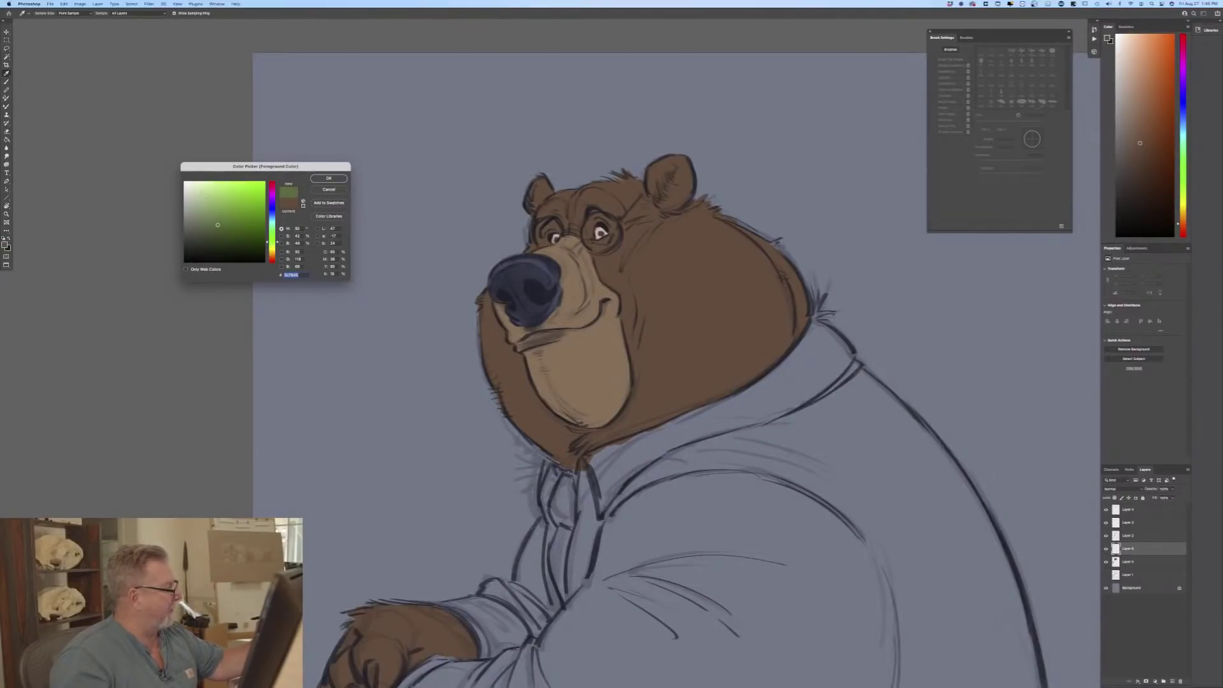
pyautogui.click(202, 191)
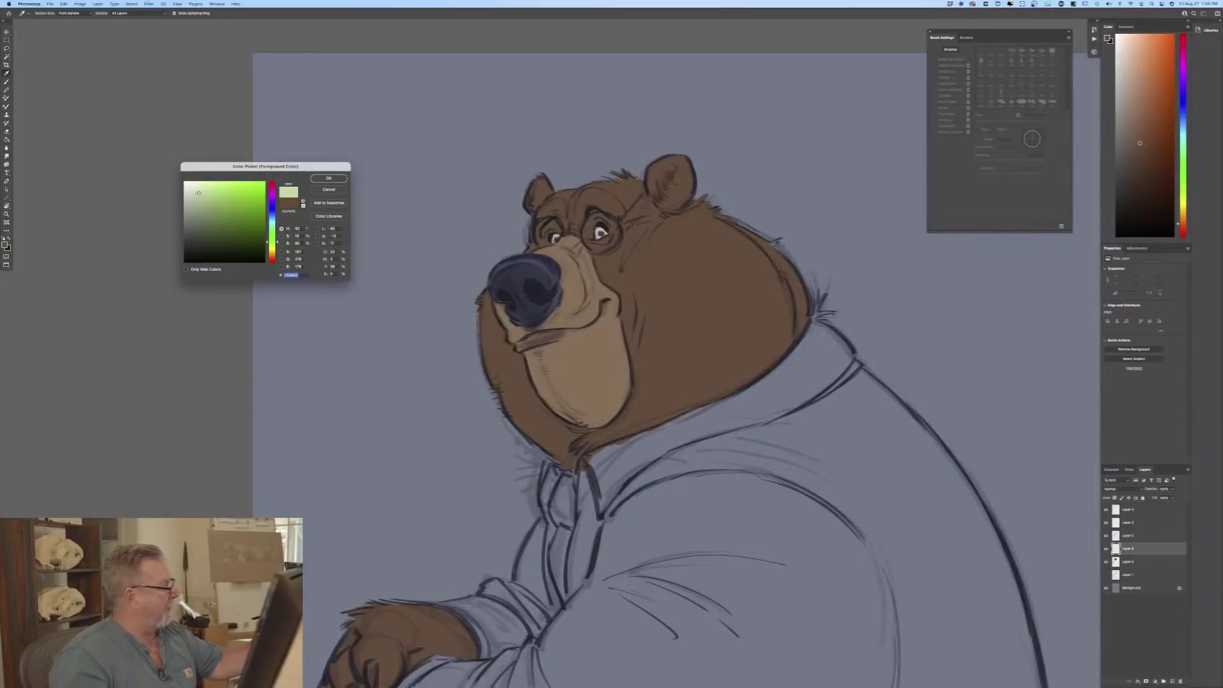
pyautogui.click(328, 178)
pyautogui.press('b')
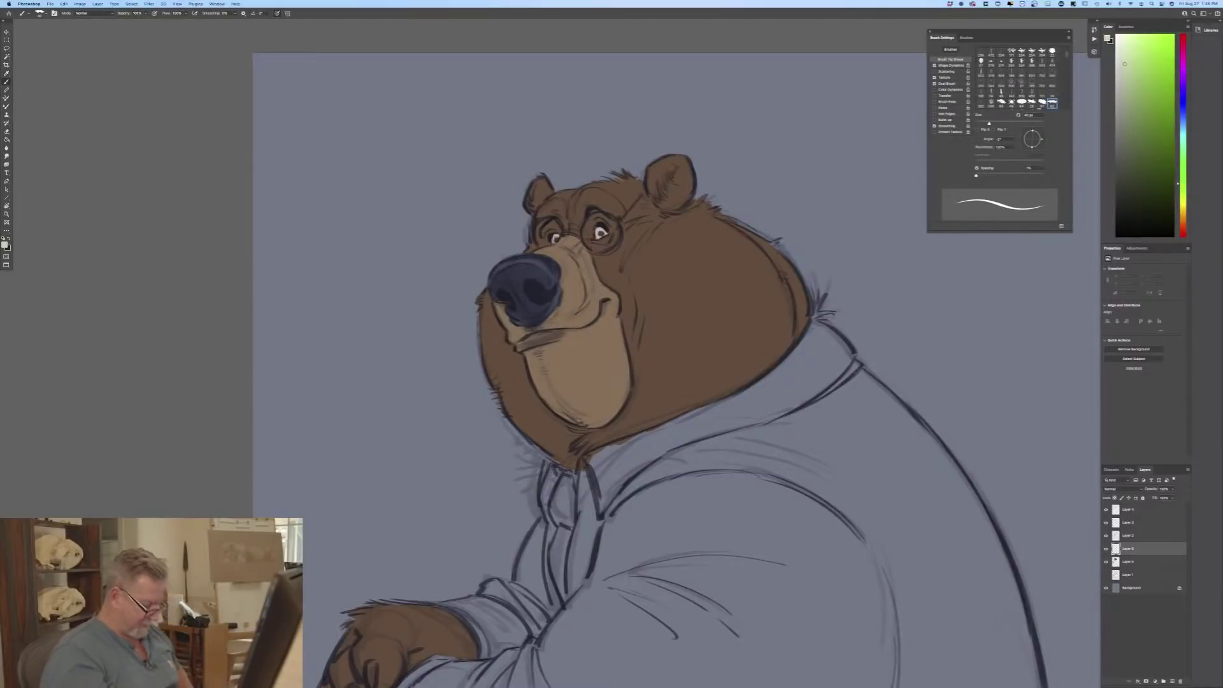
# Step: Turn off pressure-controlled brush size, enlarge the brush and paint the back of the jacket pale green
pyautogui.press('super+minus')
pyautogui.moveTo(273, 474); pyautogui.dragTo(153, 404)
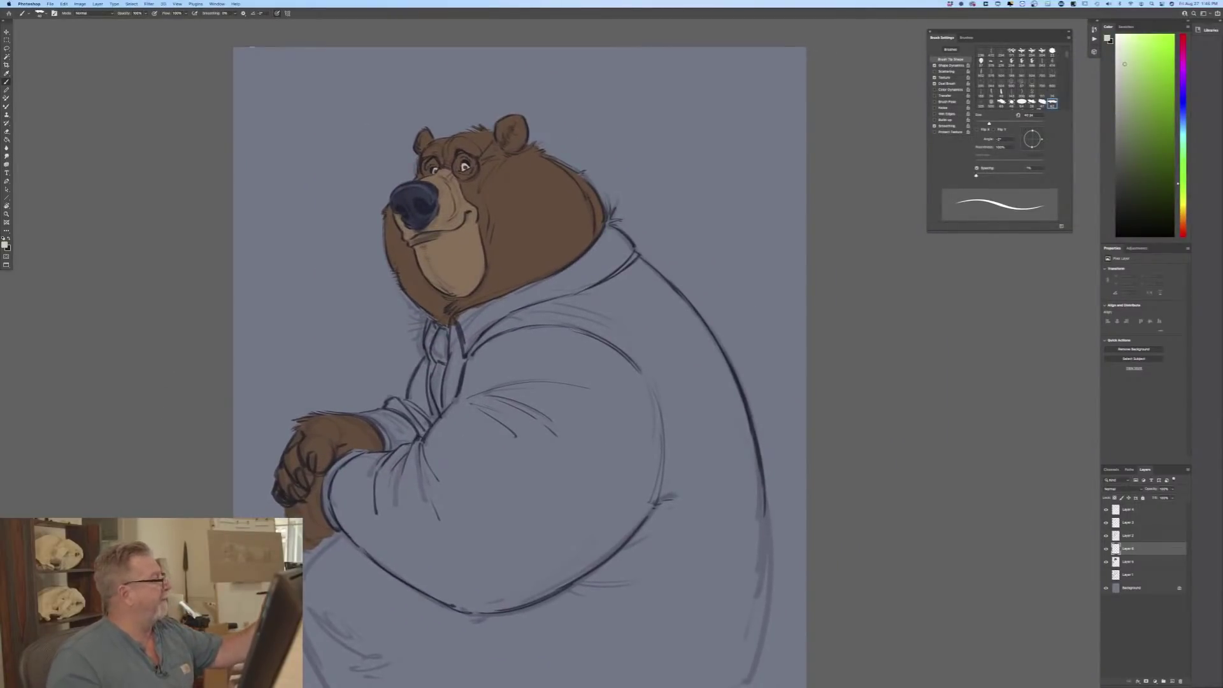
pyautogui.click(277, 13)
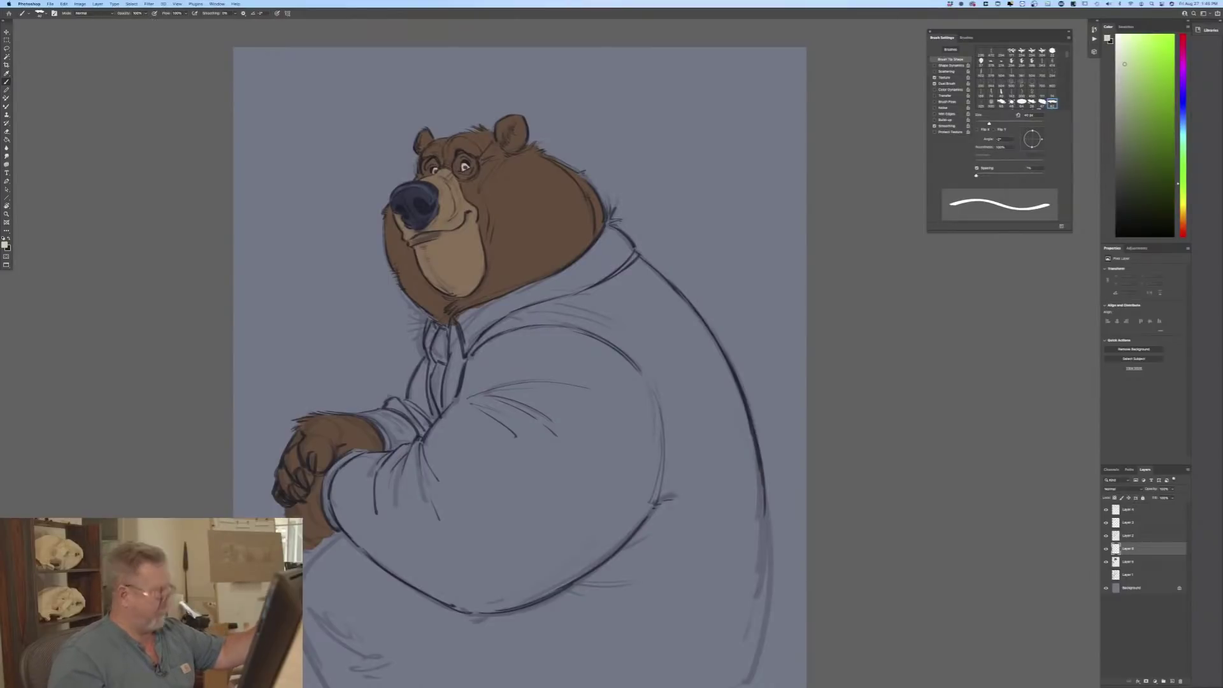
pyautogui.press(']')
pyautogui.press(']')
pyautogui.press(']')
pyautogui.press(']')
pyautogui.press(']')
pyautogui.press(']')
pyautogui.press(']')
pyautogui.press(']')
pyautogui.press(']')
pyautogui.press(']')
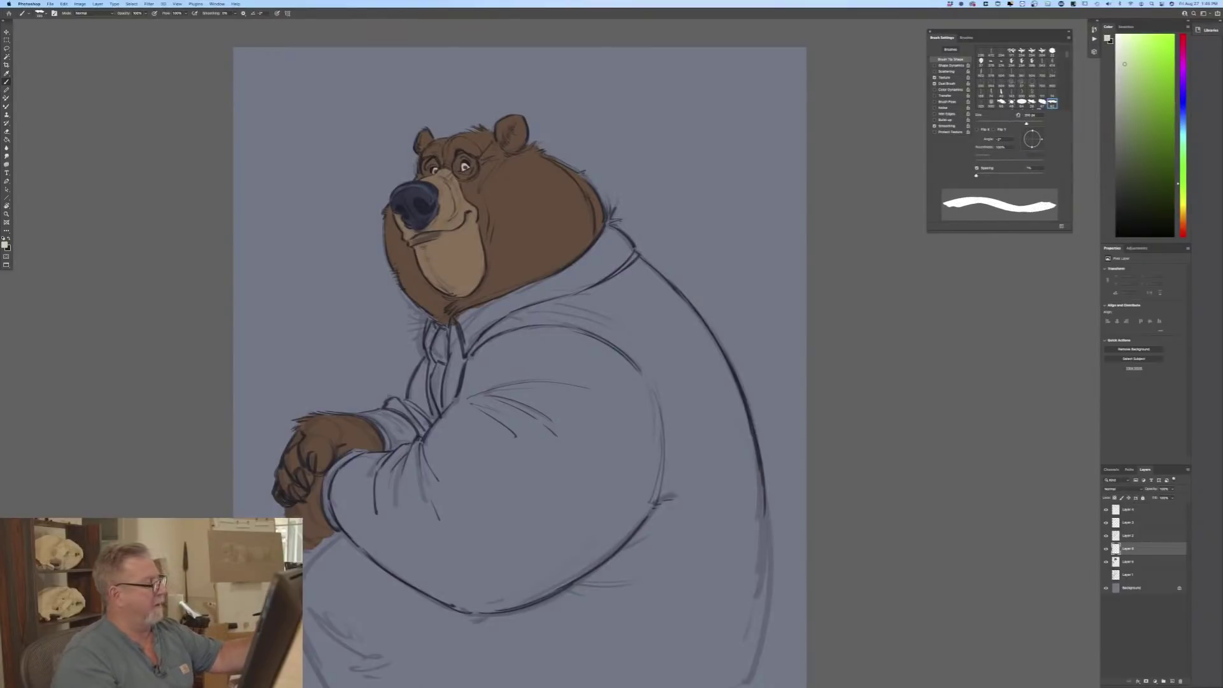
pyautogui.moveTo(624, 309)
pyautogui.mouseDown()
pyautogui.moveTo(652, 408)
pyautogui.moveTo(615, 396)
pyautogui.moveTo(595, 316)
pyautogui.moveTo(663, 318)
pyautogui.moveTo(663, 277)
pyautogui.moveTo(643, 267)
pyautogui.moveTo(710, 337)
pyautogui.moveTo(738, 395)
pyautogui.moveTo(765, 529)
pyautogui.moveTo(754, 616)
pyautogui.mouseUp()
pyautogui.press('[')
pyautogui.press('[')
pyautogui.press('[')
pyautogui.press('[')
pyautogui.moveTo(752, 446)
pyautogui.mouseDown()
pyautogui.moveTo(745, 621)
pyautogui.moveTo(723, 439)
pyautogui.moveTo(713, 646)
pyautogui.moveTo(688, 471)
pyautogui.moveTo(663, 636)
pyautogui.moveTo(640, 446)
pyautogui.moveTo(609, 643)
pyautogui.moveTo(615, 554)
pyautogui.mouseUp()
pyautogui.moveTo(649, 338)
pyautogui.mouseDown()
pyautogui.moveTo(710, 472)
pyautogui.moveTo(722, 477)
pyautogui.moveTo(677, 318)
pyautogui.moveTo(725, 398)
pyautogui.mouseUp()
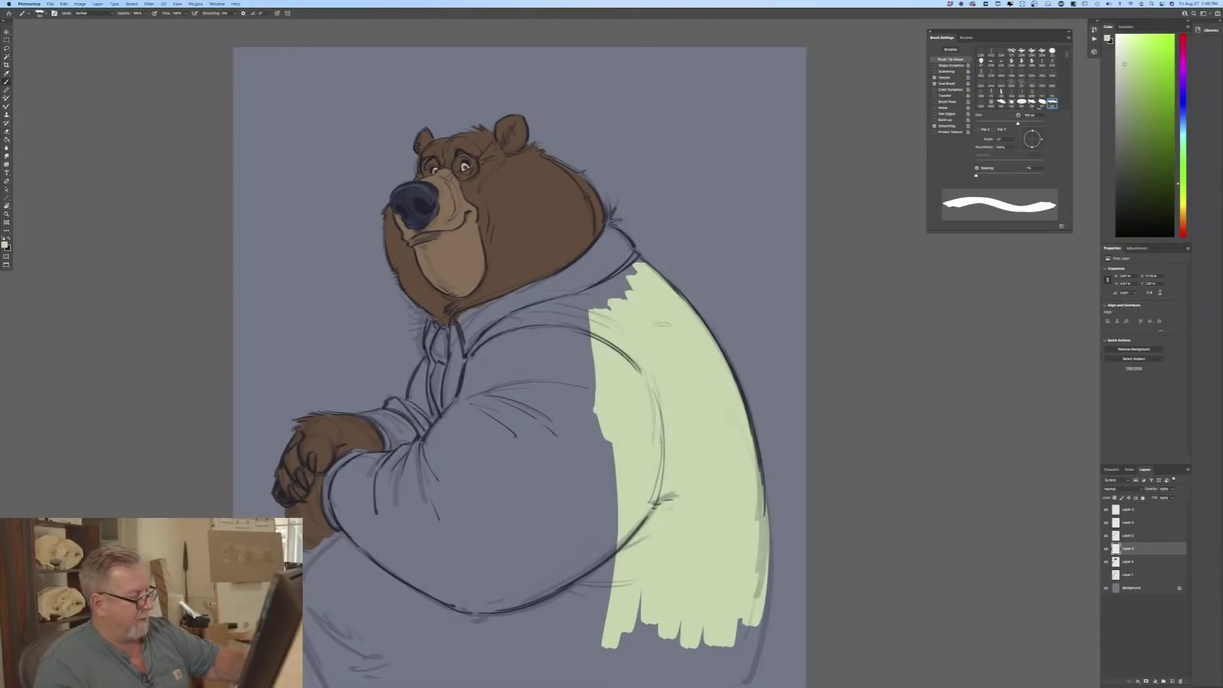
# Step: Fill the jacket's shoulder, front and both sleeves down to the wrists with the pale green
pyautogui.moveTo(632, 260)
pyautogui.mouseDown()
pyautogui.moveTo(612, 287)
pyautogui.moveTo(567, 299)
pyautogui.moveTo(605, 306)
pyautogui.moveTo(508, 315)
pyautogui.moveTo(471, 353)
pyautogui.moveTo(465, 328)
pyautogui.moveTo(456, 393)
pyautogui.moveTo(458, 325)
pyautogui.moveTo(451, 364)
pyautogui.moveTo(450, 414)
pyautogui.moveTo(538, 344)
pyautogui.moveTo(570, 388)
pyautogui.moveTo(591, 357)
pyautogui.moveTo(611, 507)
pyautogui.moveTo(532, 446)
pyautogui.moveTo(449, 459)
pyautogui.moveTo(437, 362)
pyautogui.moveTo(421, 411)
pyautogui.moveTo(414, 363)
pyautogui.moveTo(411, 401)
pyautogui.moveTo(388, 408)
pyautogui.moveTo(407, 439)
pyautogui.moveTo(391, 414)
pyautogui.mouseUp()
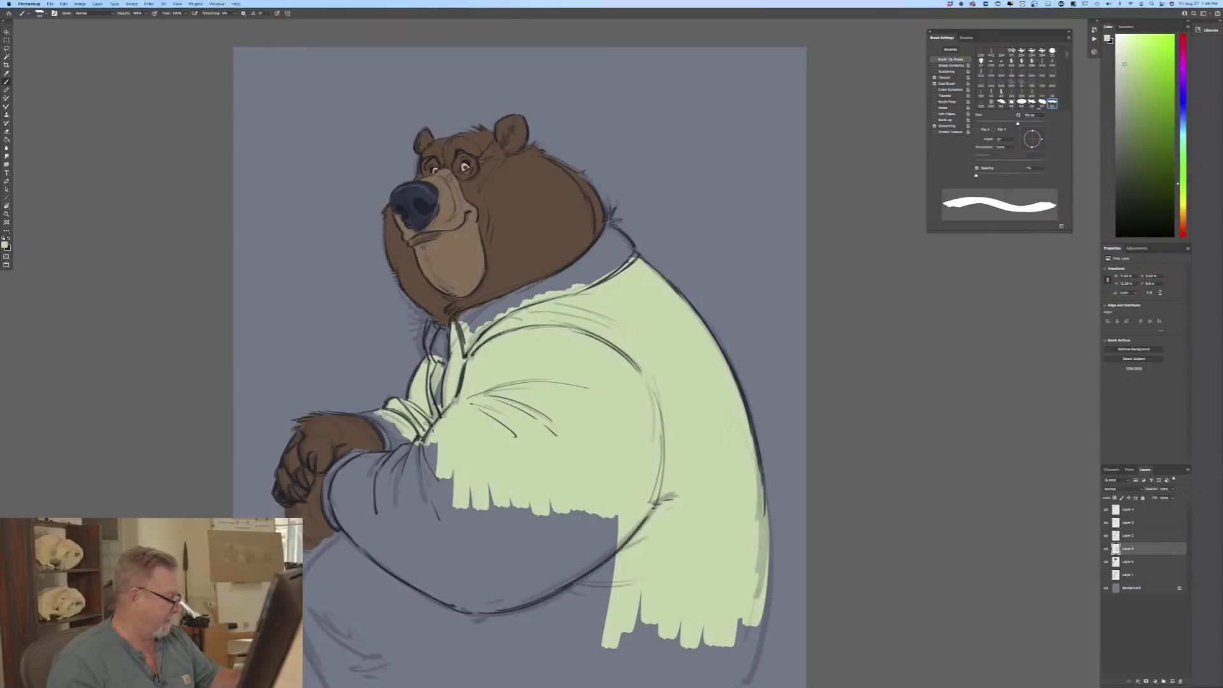
pyautogui.moveTo(373, 422)
pyautogui.mouseDown()
pyautogui.moveTo(395, 456)
pyautogui.moveTo(414, 442)
pyautogui.moveTo(411, 468)
pyautogui.moveTo(428, 476)
pyautogui.moveTo(408, 504)
pyautogui.moveTo(379, 459)
pyautogui.mouseUp()
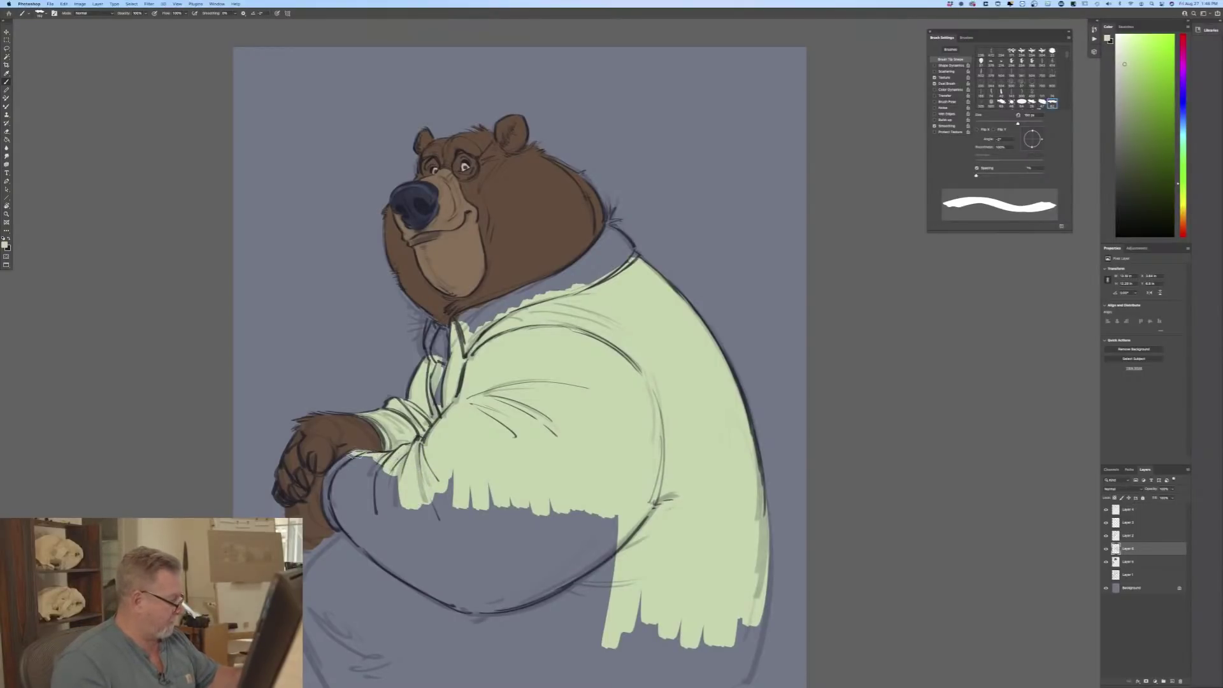
pyautogui.moveTo(349, 457)
pyautogui.mouseDown()
pyautogui.moveTo(328, 494)
pyautogui.moveTo(333, 516)
pyautogui.moveTo(375, 551)
pyautogui.moveTo(347, 478)
pyautogui.moveTo(366, 460)
pyautogui.moveTo(369, 540)
pyautogui.moveTo(391, 553)
pyautogui.mouseUp()
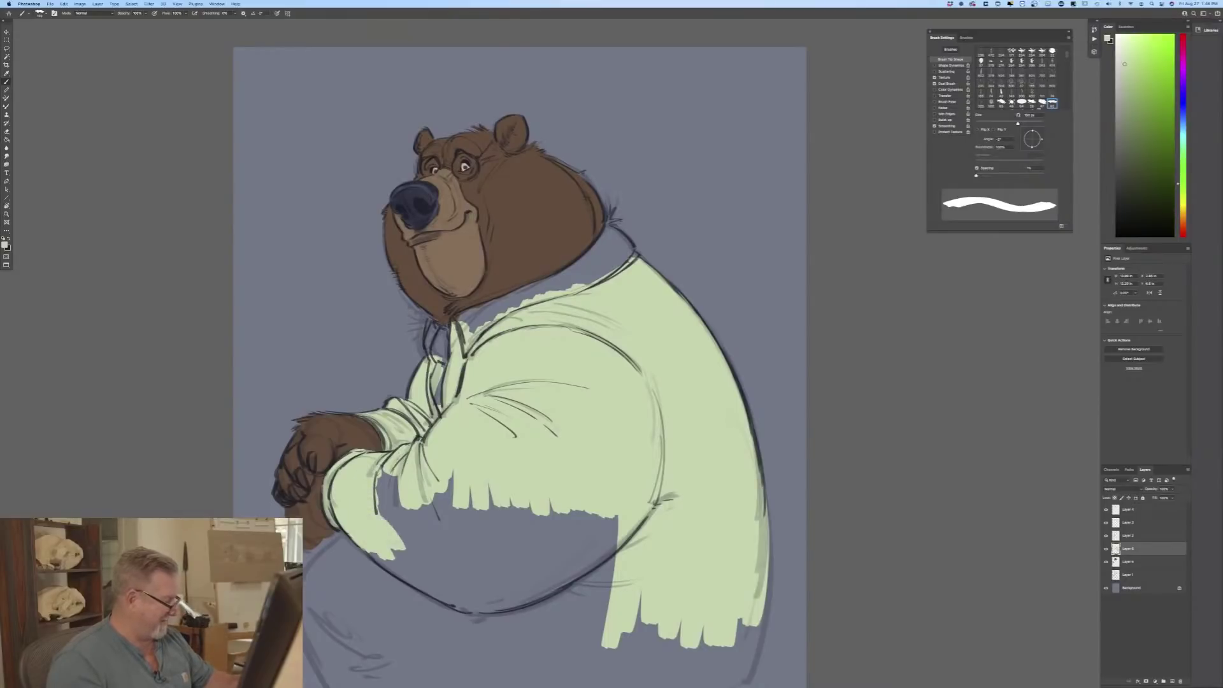
pyautogui.moveTo(379, 487)
pyautogui.mouseDown()
pyautogui.moveTo(411, 538)
pyautogui.moveTo(389, 468)
pyautogui.mouseUp()
pyautogui.moveTo(420, 506)
pyautogui.mouseDown()
pyautogui.moveTo(464, 549)
pyautogui.moveTo(489, 554)
pyautogui.moveTo(508, 484)
pyautogui.moveTo(544, 560)
pyautogui.moveTo(577, 509)
pyautogui.moveTo(606, 554)
pyautogui.moveTo(617, 528)
pyautogui.moveTo(548, 586)
pyautogui.moveTo(500, 605)
pyautogui.moveTo(449, 576)
pyautogui.moveTo(370, 567)
pyautogui.mouseUp()
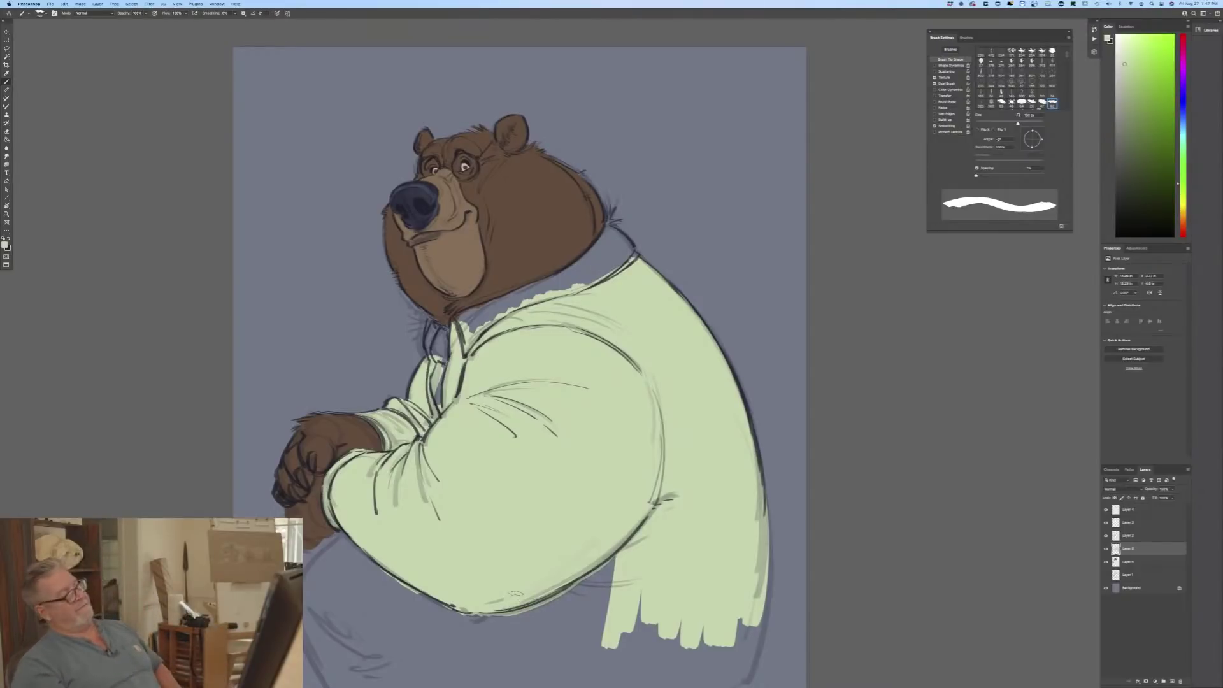
# Step: Enlarge the brush and paint the lower jacket beneath the elbow in pale green, finishing with a smooth curved hem
pyautogui.press(']')
pyautogui.press(']')
pyautogui.press(']')
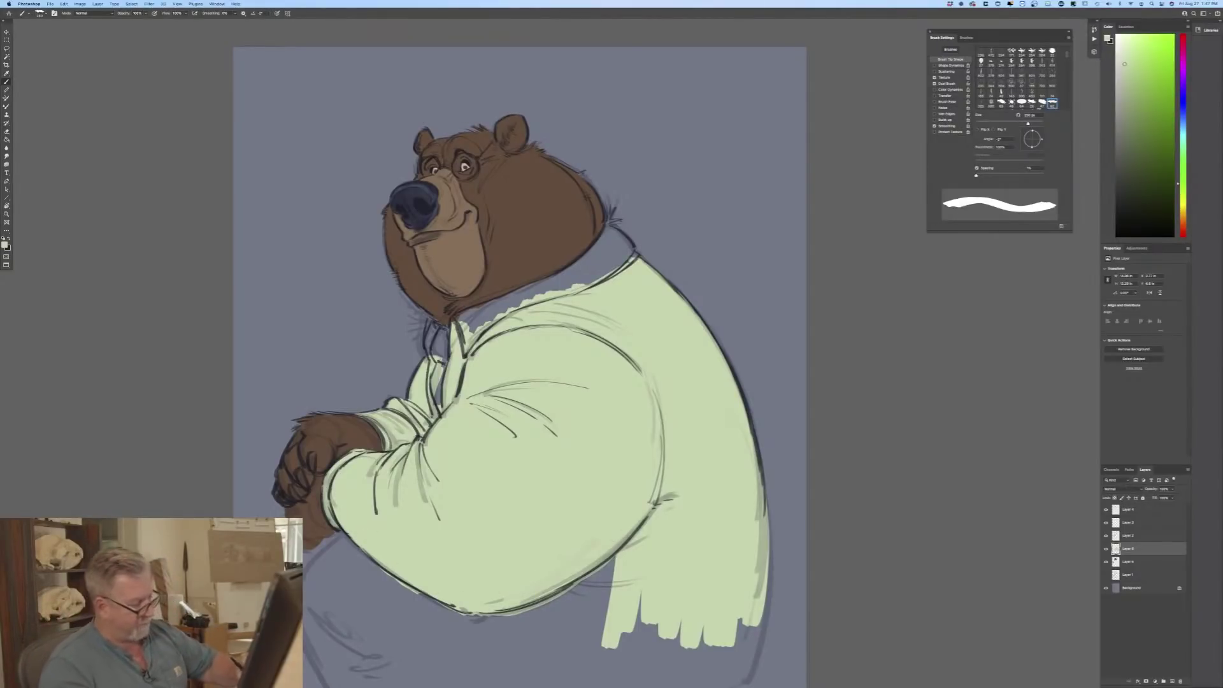
pyautogui.moveTo(609, 564)
pyautogui.mouseDown()
pyautogui.moveTo(573, 634)
pyautogui.moveTo(494, 619)
pyautogui.moveTo(541, 653)
pyautogui.moveTo(612, 637)
pyautogui.moveTo(656, 656)
pyautogui.moveTo(710, 656)
pyautogui.moveTo(751, 637)
pyautogui.moveTo(767, 602)
pyautogui.moveTo(771, 510)
pyautogui.mouseUp()
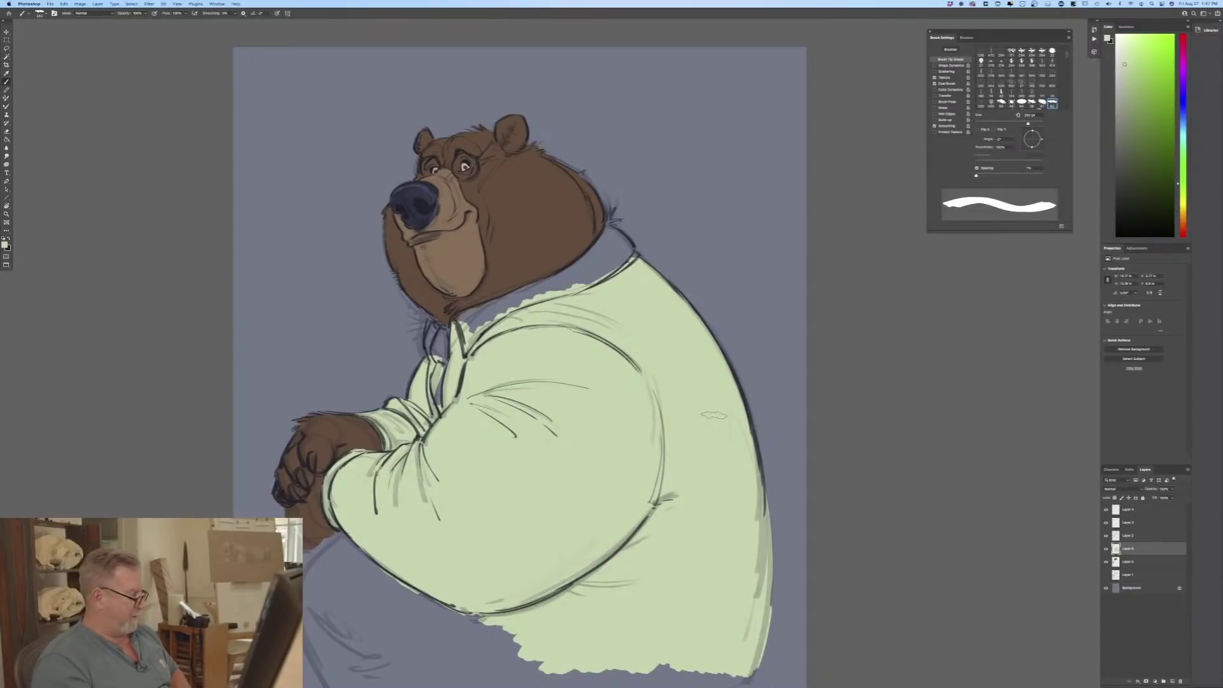
pyautogui.moveTo(714, 414); pyautogui.dragTo(697, 278)
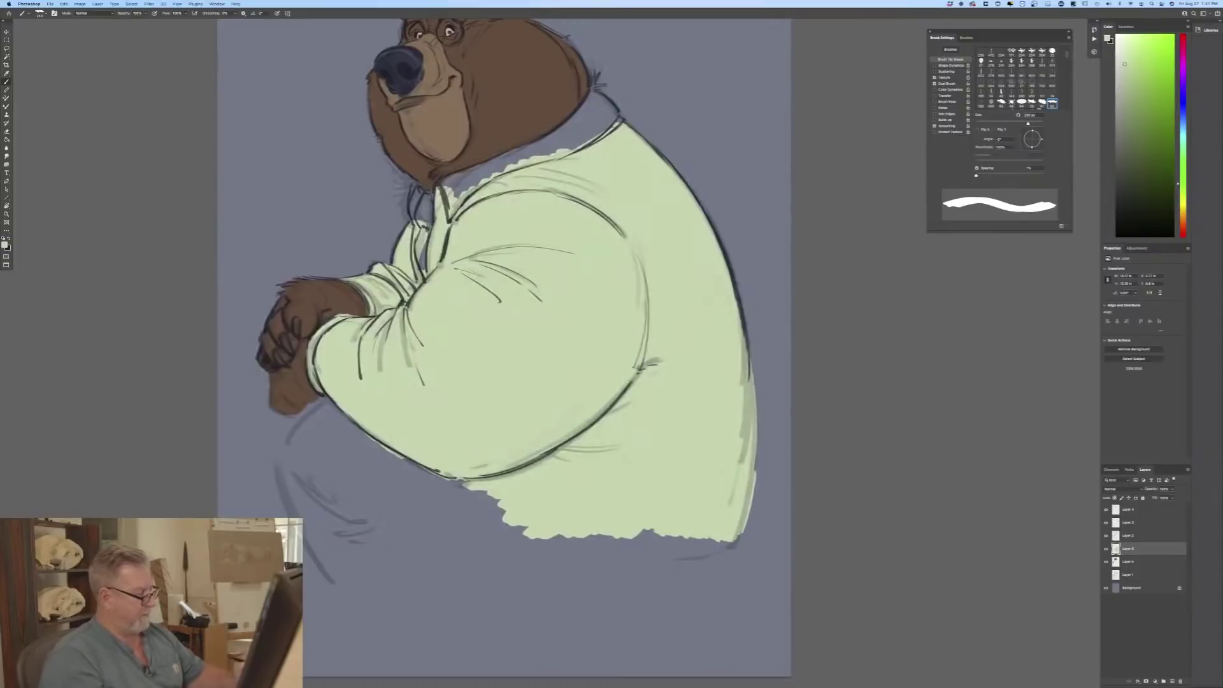
pyautogui.moveTo(448, 478)
pyautogui.mouseDown()
pyautogui.moveTo(574, 538)
pyautogui.moveTo(714, 552)
pyautogui.moveTo(577, 540)
pyautogui.mouseUp()
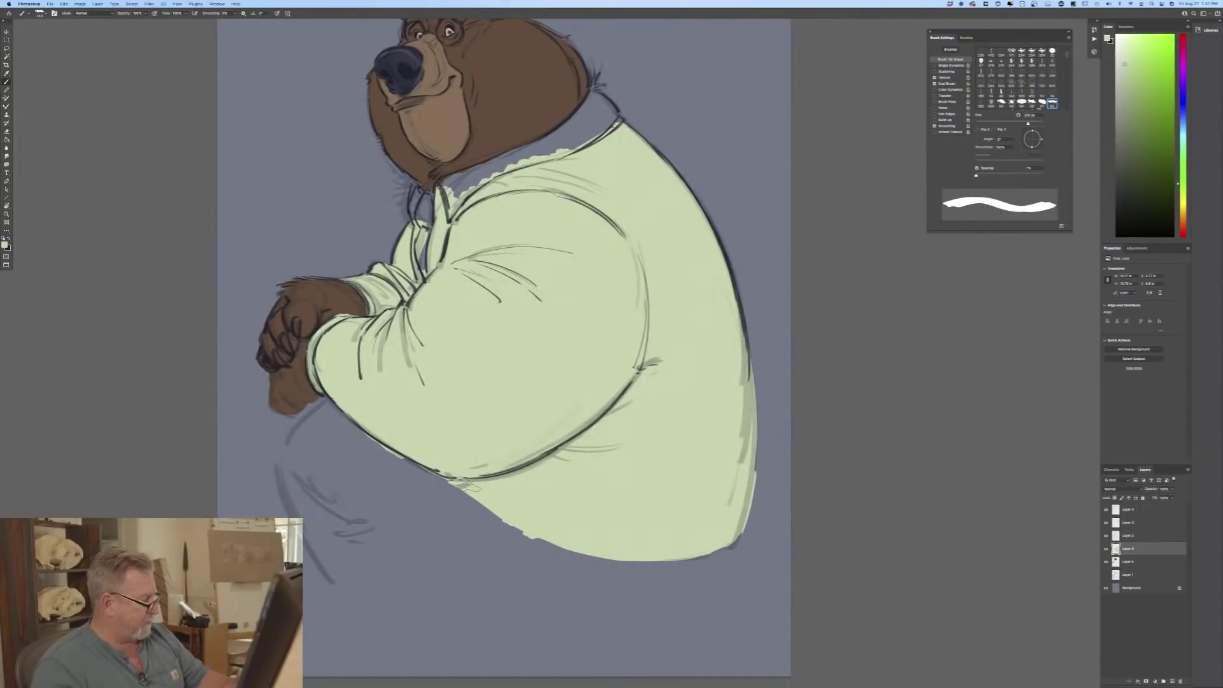
pyautogui.moveTo(455, 487)
pyautogui.mouseDown()
pyautogui.moveTo(582, 555)
pyautogui.moveTo(696, 549)
pyautogui.mouseUp()
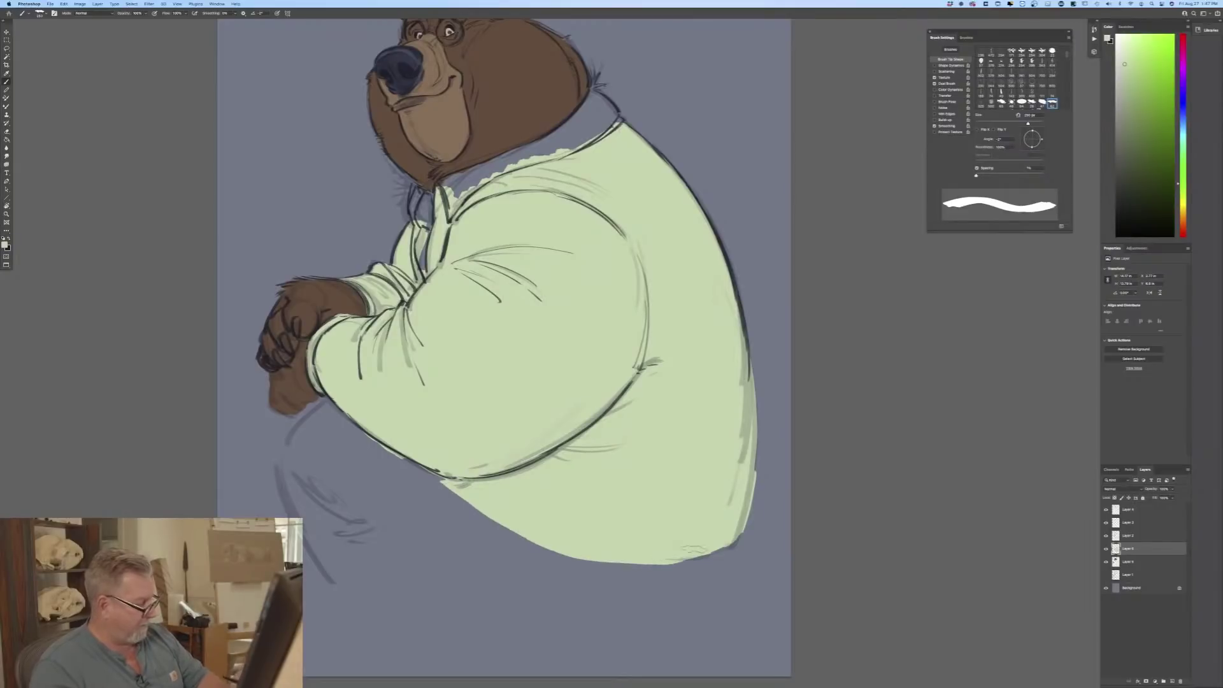
# Step: Try a lighter pale green on the back of the shirt collar with a smaller brush
pyautogui.moveTo(510, 318); pyautogui.dragTo(557, 545)
pyautogui.click(5, 244)
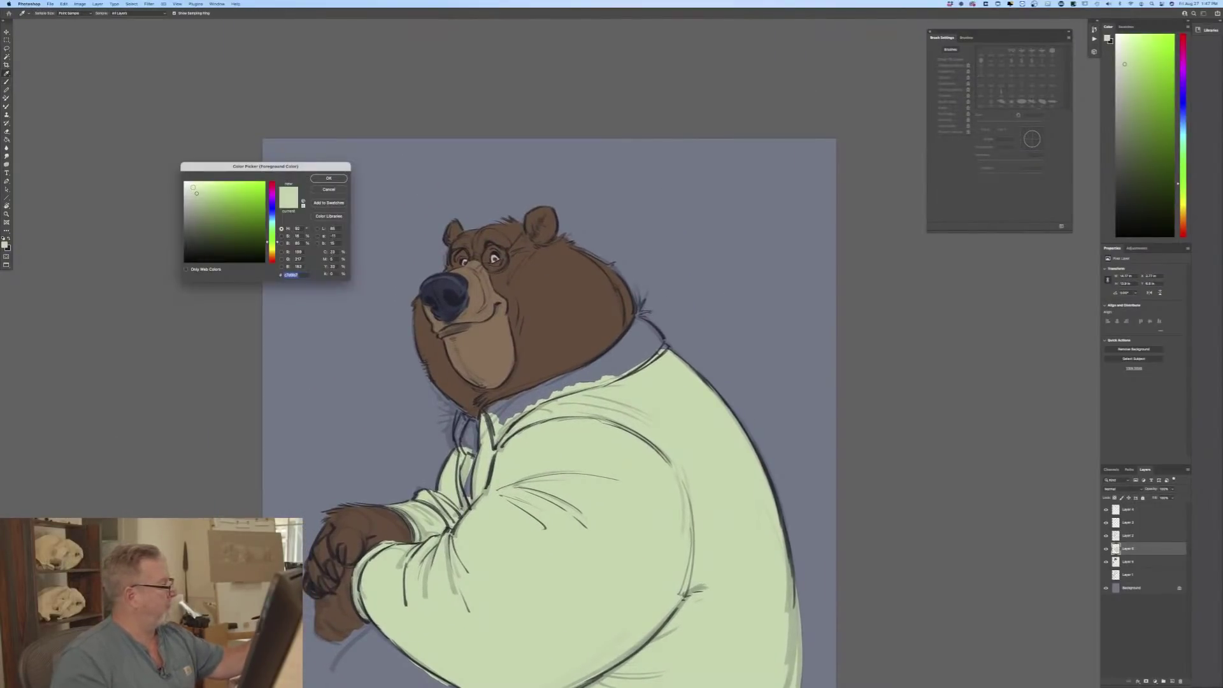
pyautogui.click(197, 192)
pyautogui.click(329, 179)
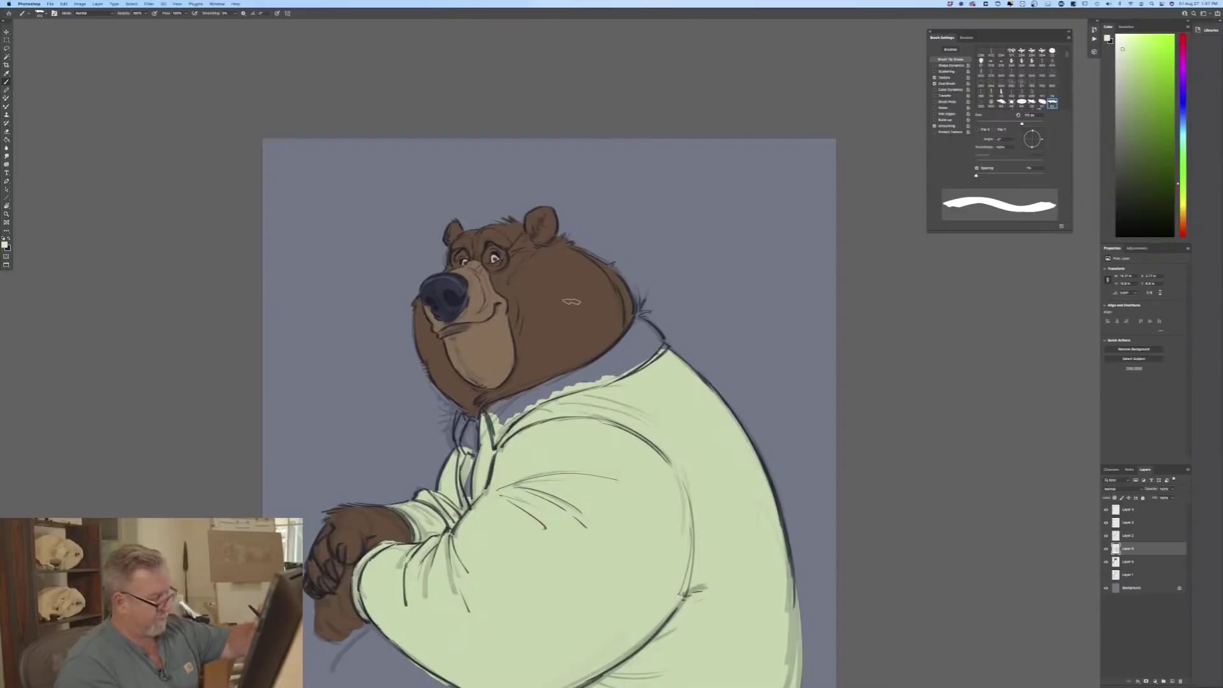
pyautogui.press('[')
pyautogui.press('[')
pyautogui.press('[')
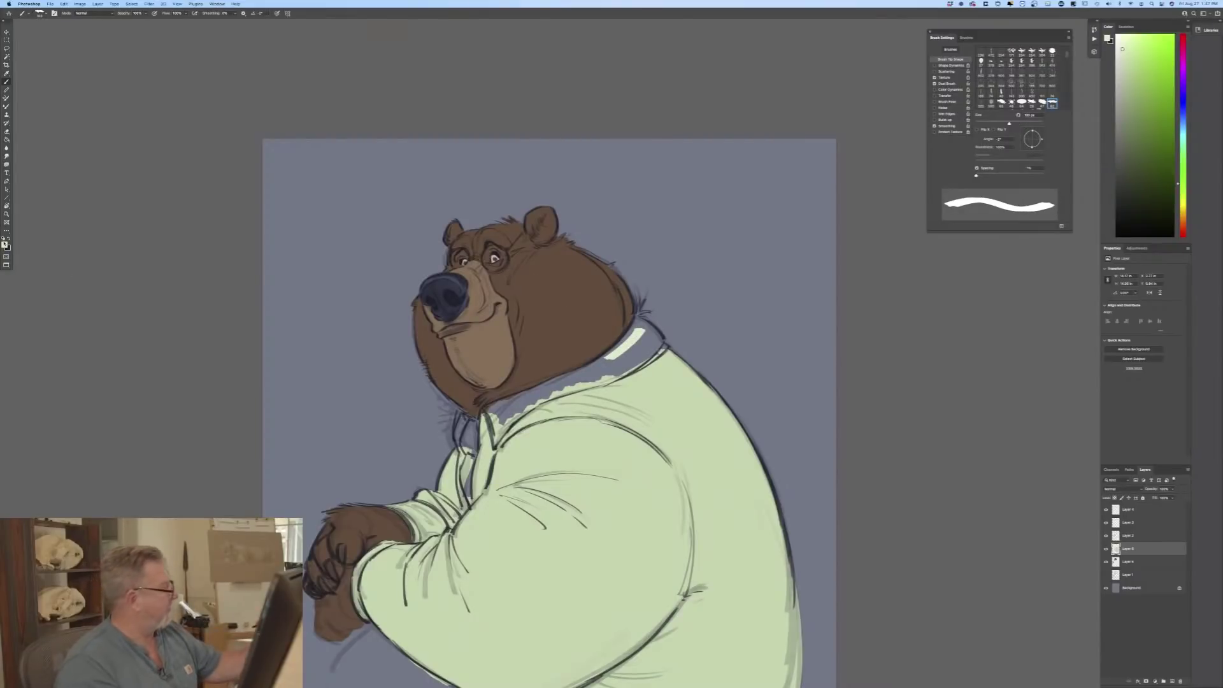
# Step: Change the foreground colour to a bright magenta and paint a test patch on the back of the collar
pyautogui.click(5, 244)
pyautogui.moveTo(270, 219); pyautogui.dragTo(268, 191)
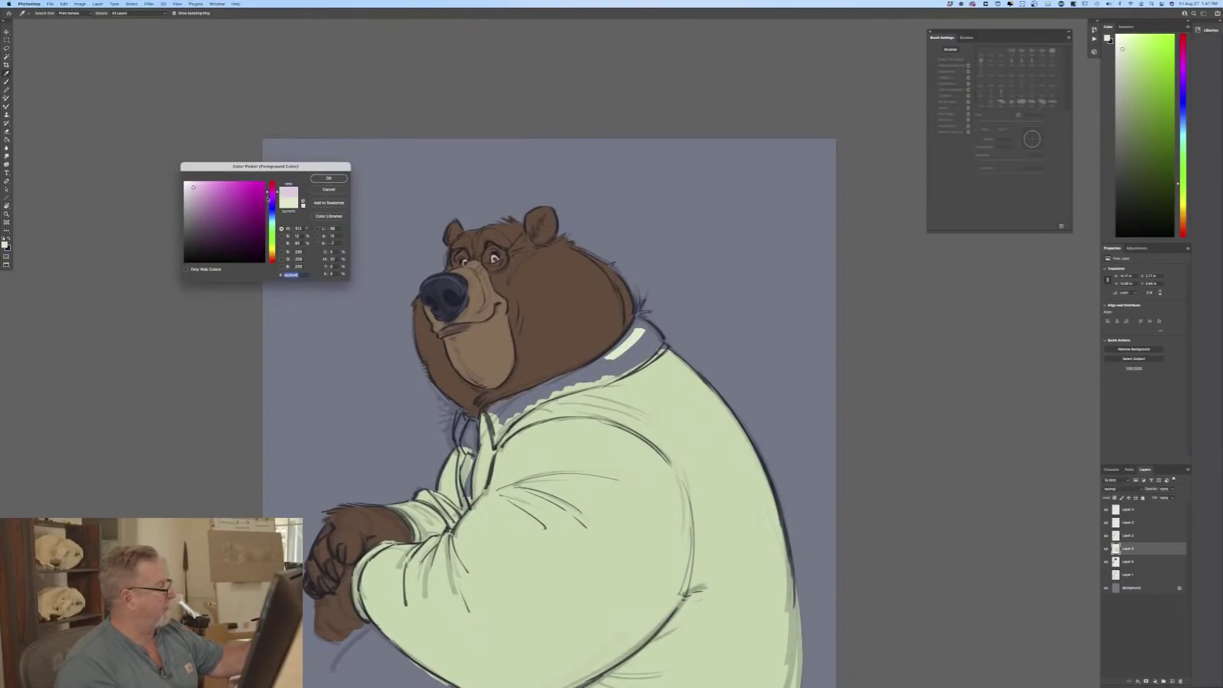
pyautogui.click(225, 188)
pyautogui.click(329, 179)
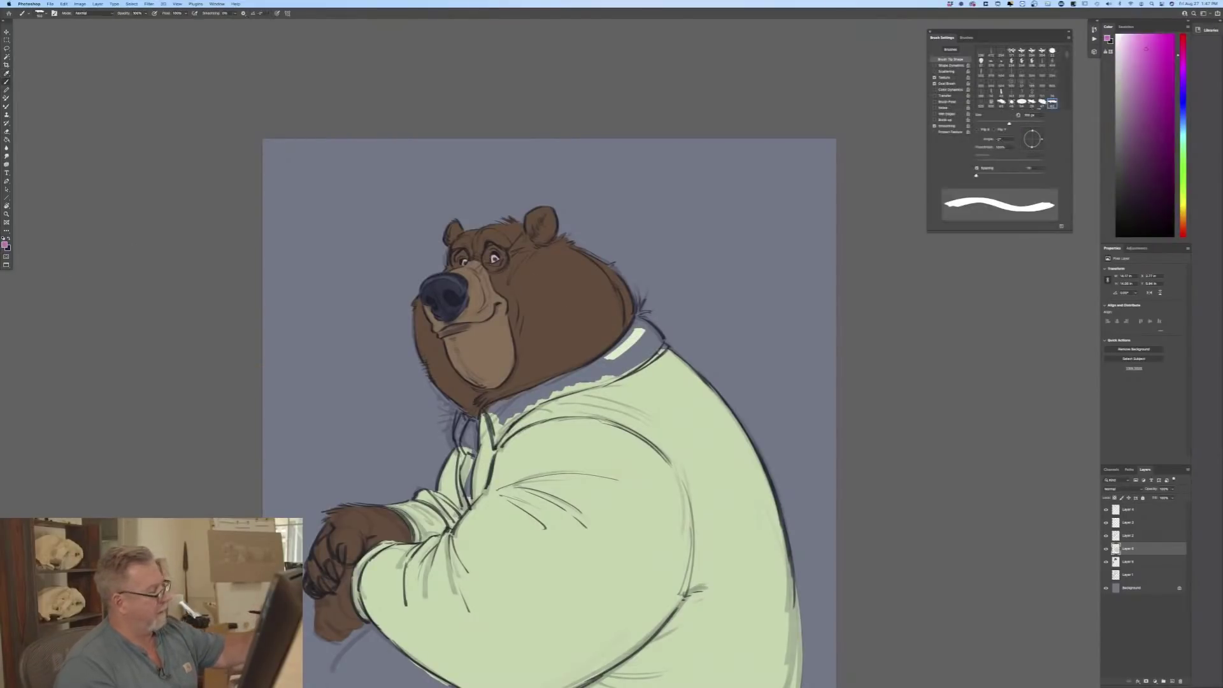
pyautogui.moveTo(639, 333); pyautogui.dragTo(599, 363)
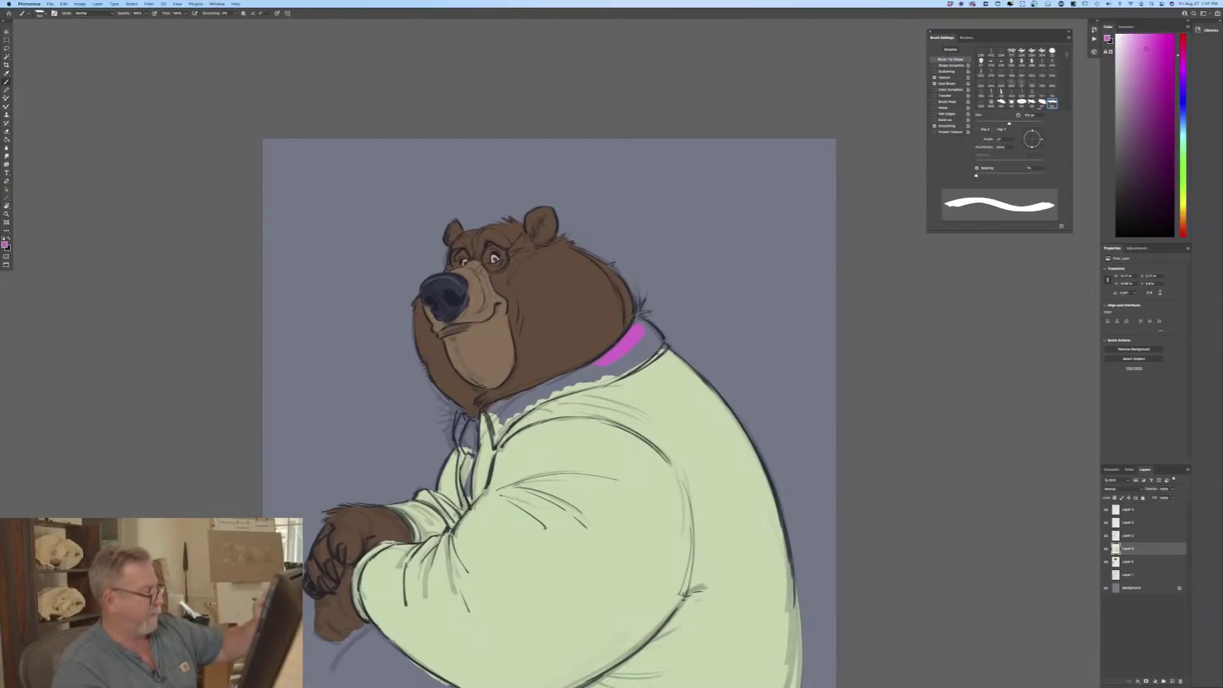
# Step: Mute the magenta to a soft pinkish purple and paint the collar from the nape towards the throat
pyautogui.click(5, 244)
pyautogui.click(202, 197)
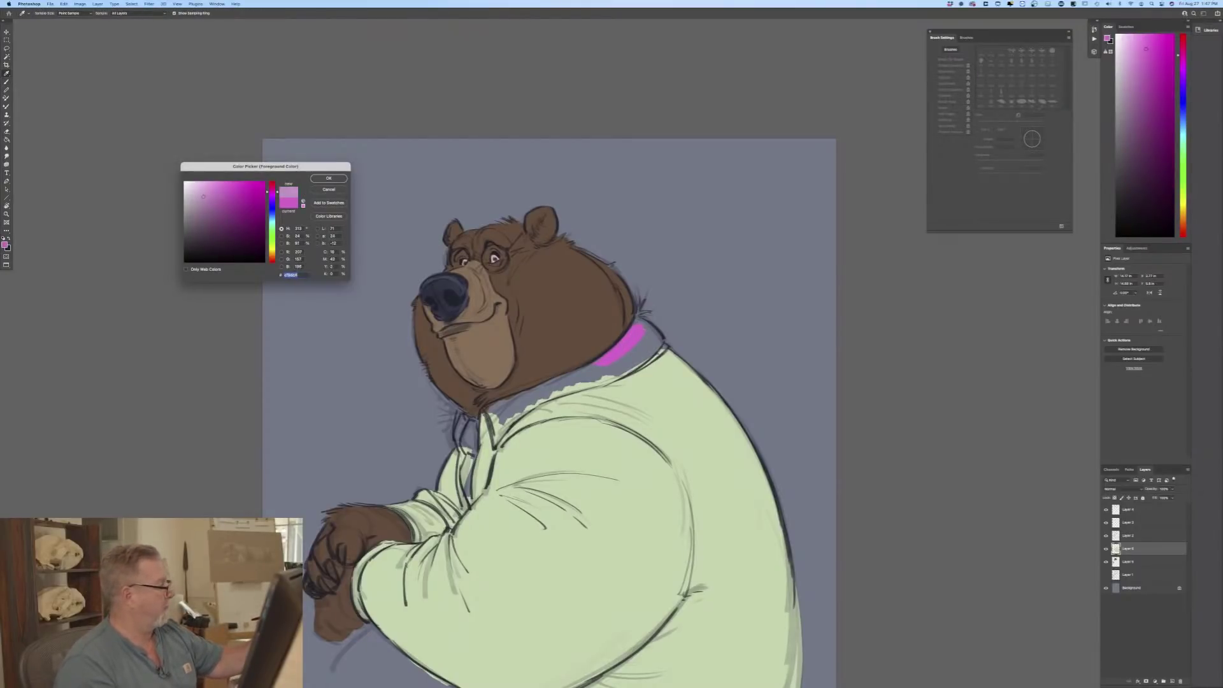
pyautogui.click(328, 179)
pyautogui.moveTo(643, 330)
pyautogui.mouseDown()
pyautogui.moveTo(602, 361)
pyautogui.moveTo(656, 345)
pyautogui.moveTo(637, 363)
pyautogui.moveTo(602, 382)
pyautogui.moveTo(640, 350)
pyautogui.moveTo(557, 388)
pyautogui.mouseUp()
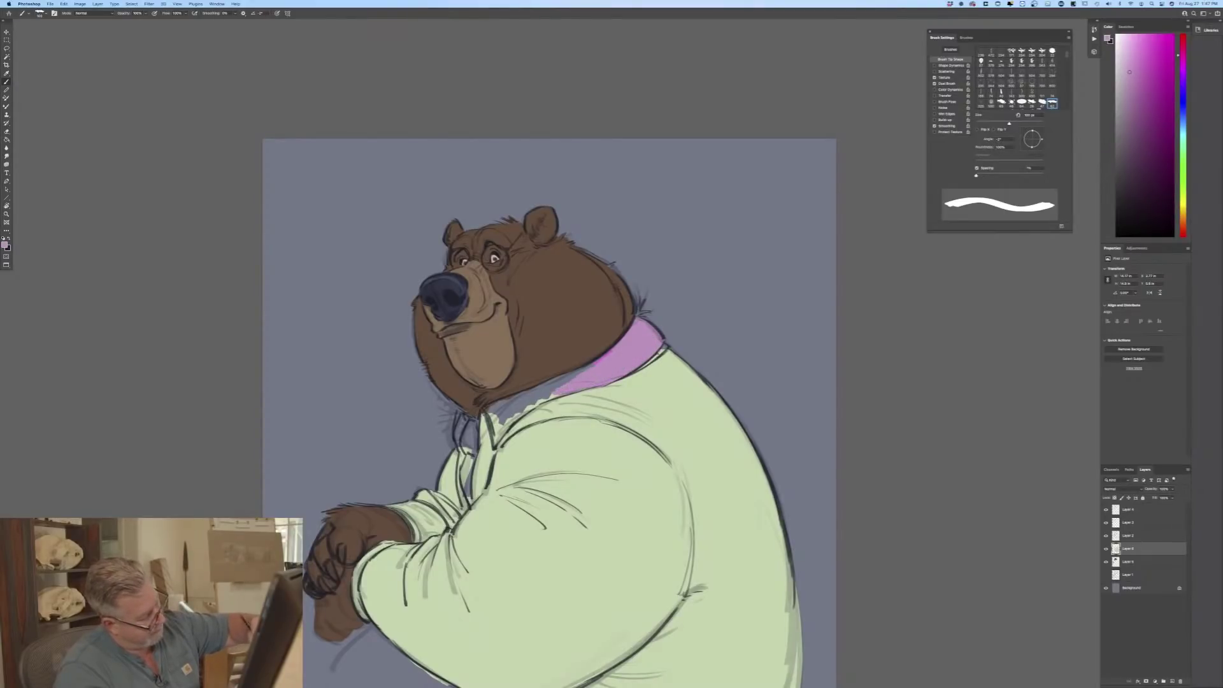
pyautogui.moveTo(608, 354); pyautogui.dragTo(513, 407)
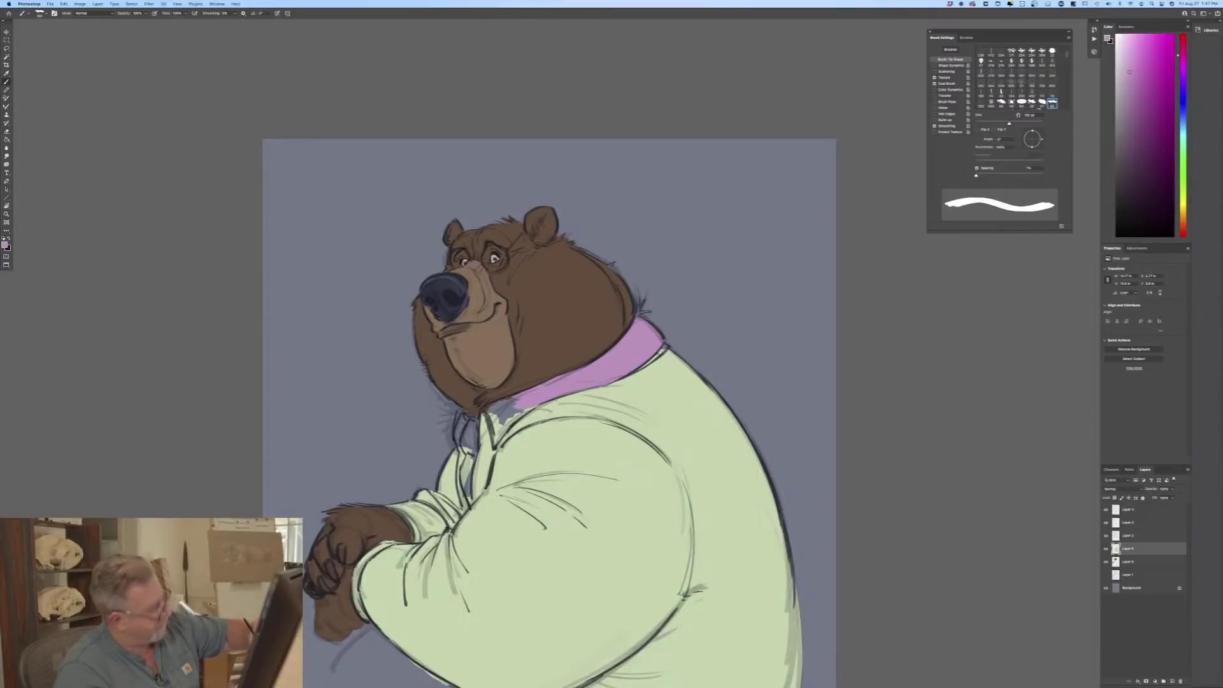
# Step: Turn on pressure-controlled brush size and paint both collar points under the chin pinkish purple
pyautogui.click(277, 14)
pyautogui.moveTo(532, 408)
pyautogui.mouseDown()
pyautogui.moveTo(494, 441)
pyautogui.moveTo(508, 416)
pyautogui.mouseUp()
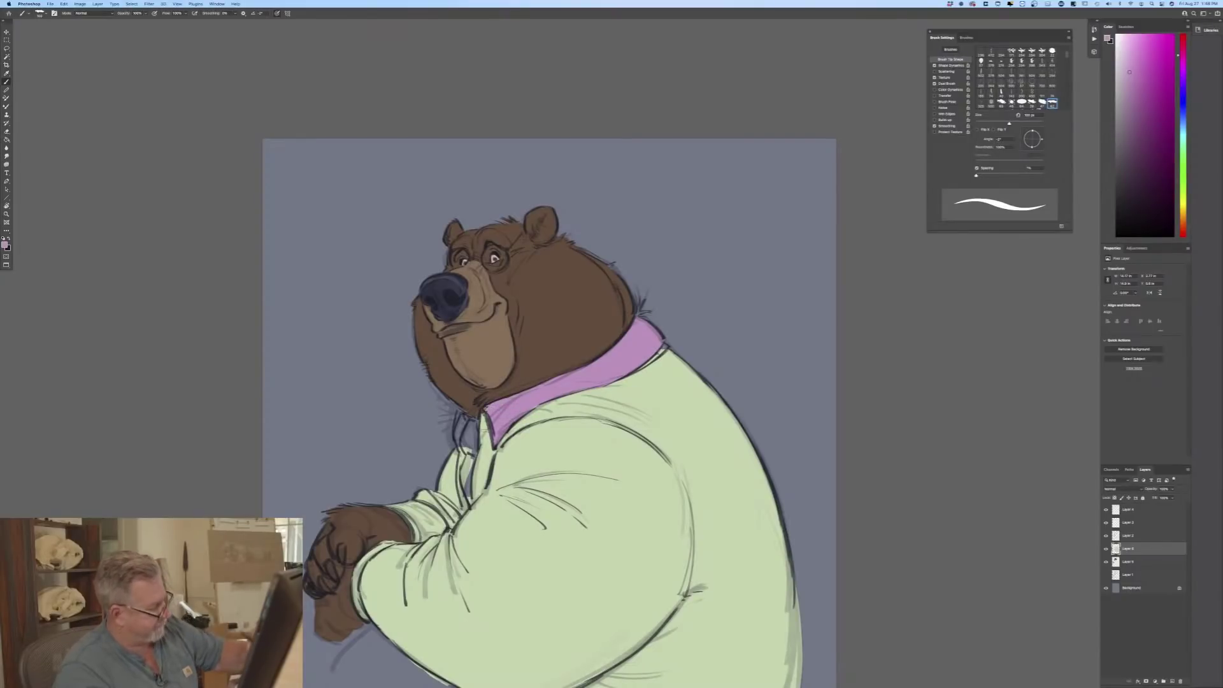
pyautogui.moveTo(484, 413); pyautogui.dragTo(485, 438)
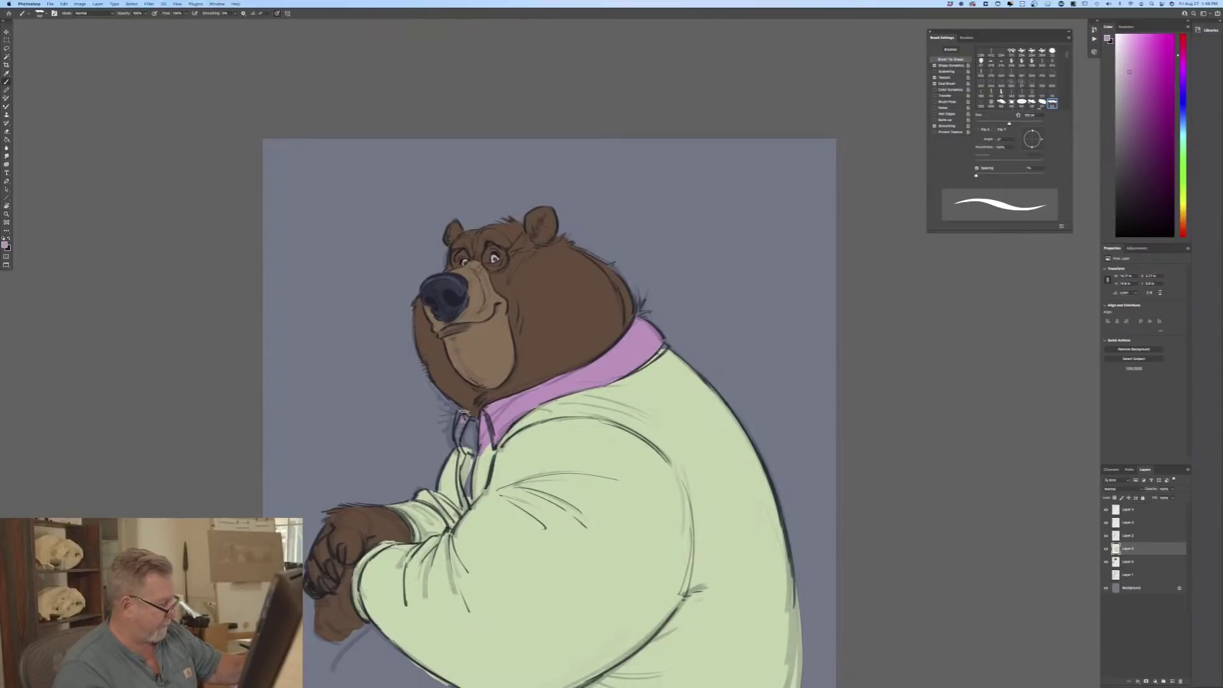
pyautogui.moveTo(464, 414); pyautogui.dragTo(458, 442)
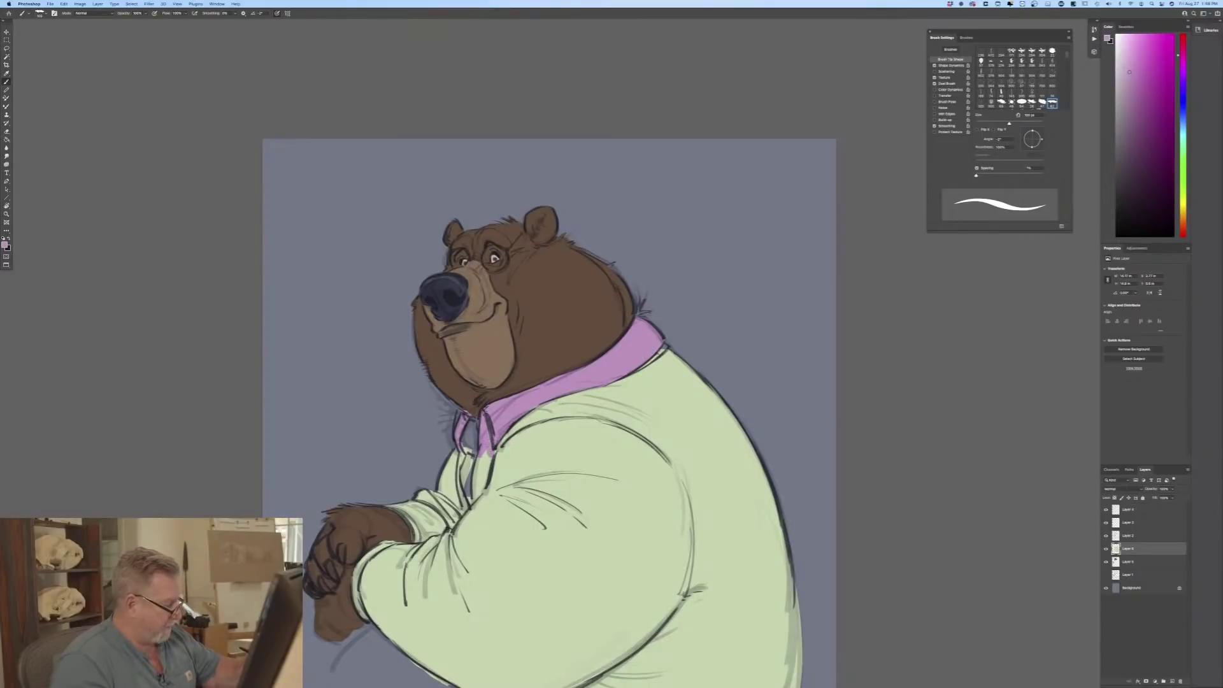
# Step: Paint the strips of shirt down the jacket opening and the shirt cuff at the near wrist pinkish purple
pyautogui.moveTo(489, 455)
pyautogui.mouseDown()
pyautogui.moveTo(478, 490)
pyautogui.moveTo(475, 459)
pyautogui.mouseUp()
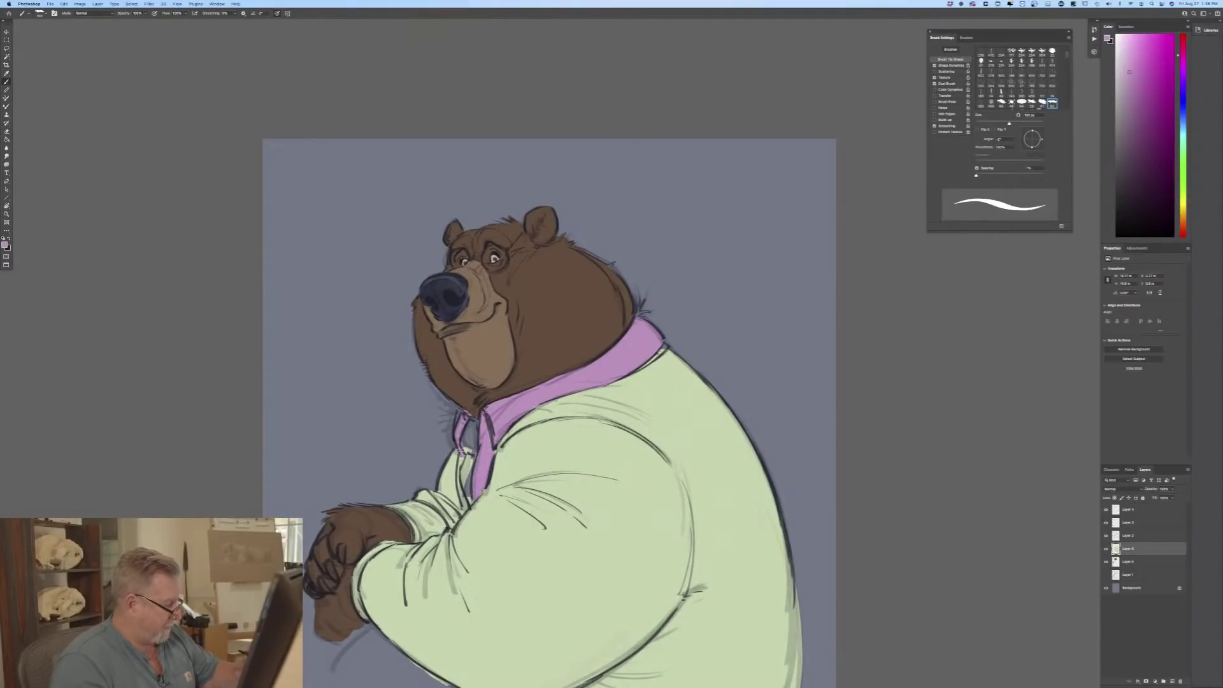
pyautogui.moveTo(460, 469); pyautogui.dragTo(464, 510)
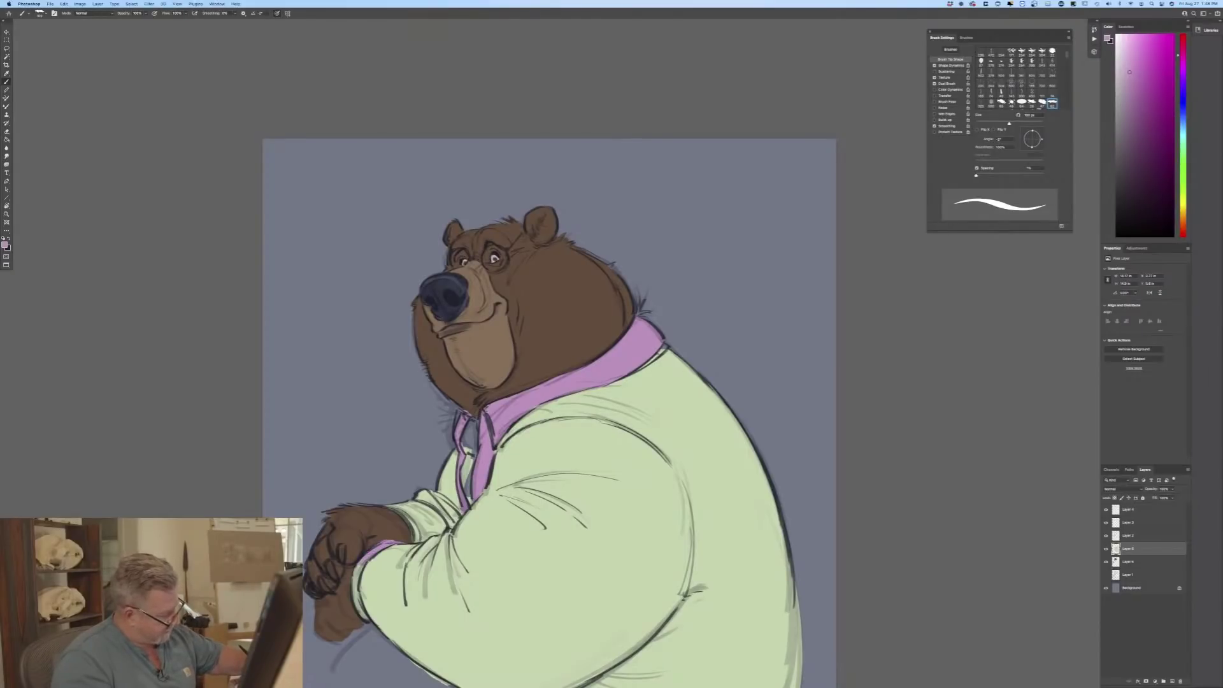
pyautogui.moveTo(359, 567); pyautogui.dragTo(357, 607)
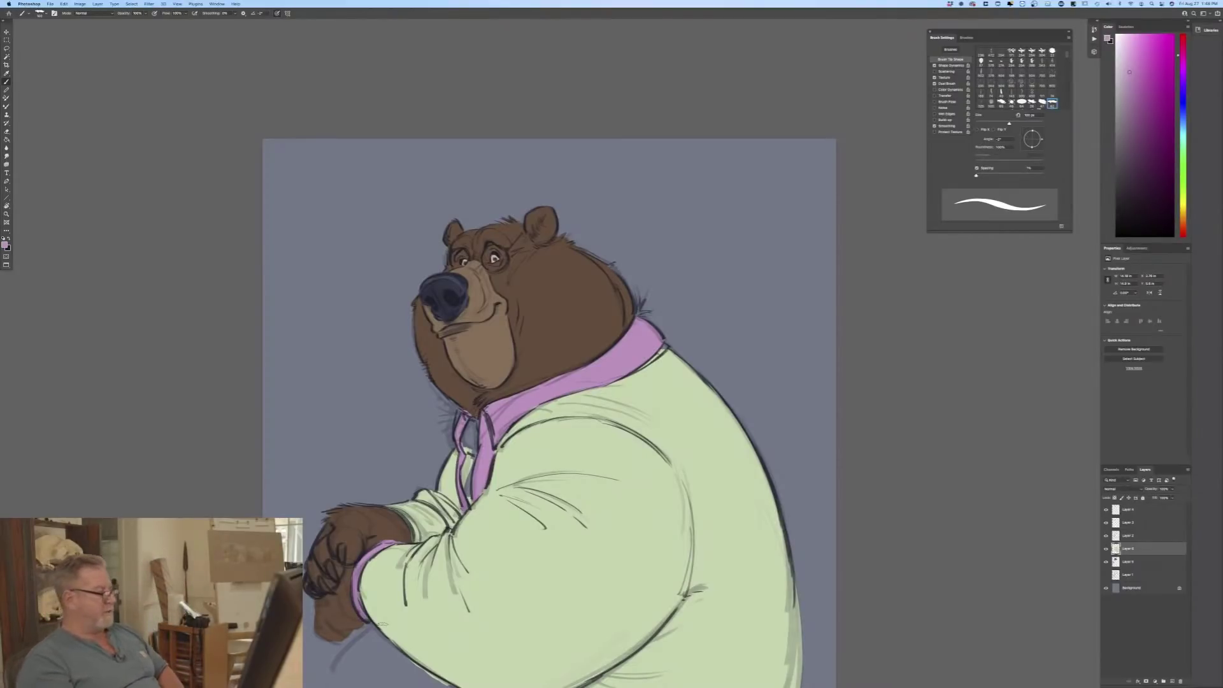
# Step: Change the foreground to a bright yellow-green derived from the jacket colour and paint the tie's knot and the strip below it
pyautogui.click(4, 245)
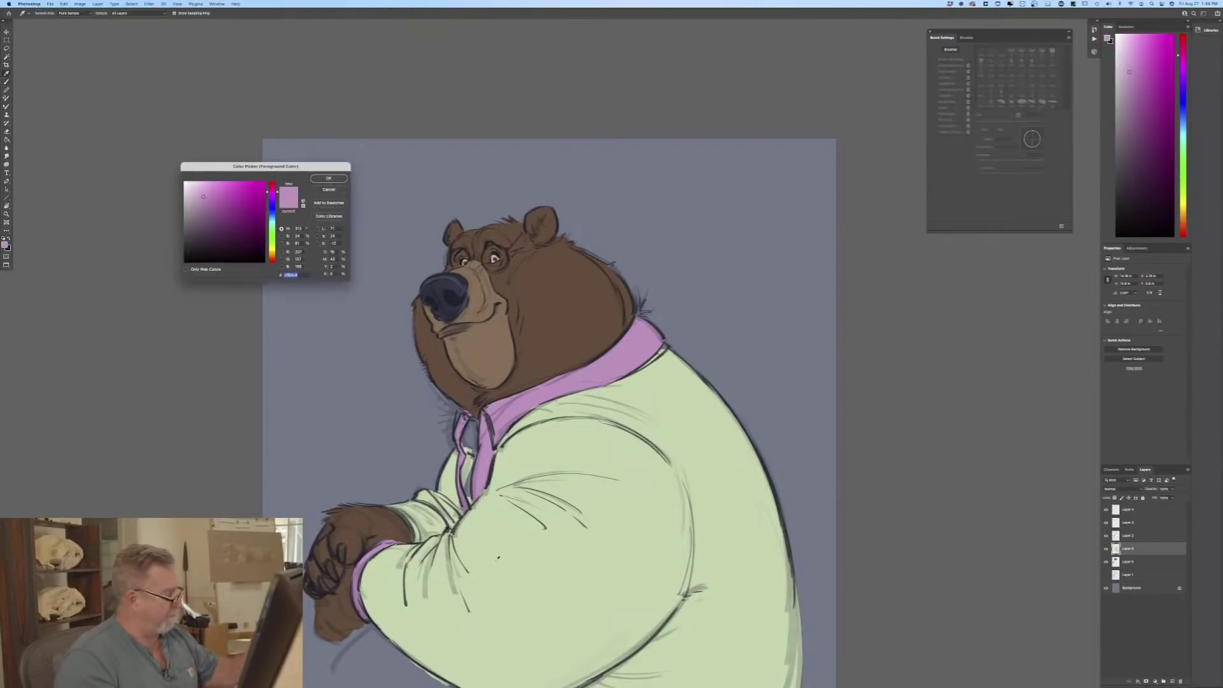
pyautogui.click(499, 557)
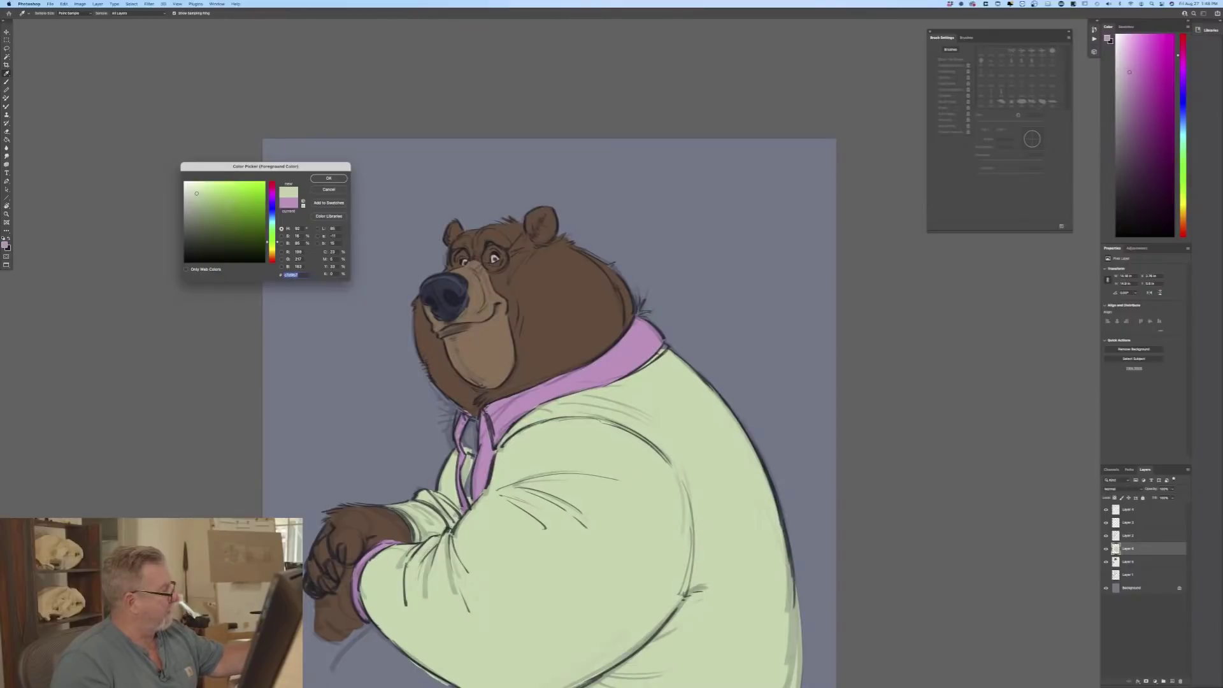
pyautogui.press('Return')
pyautogui.press('b')
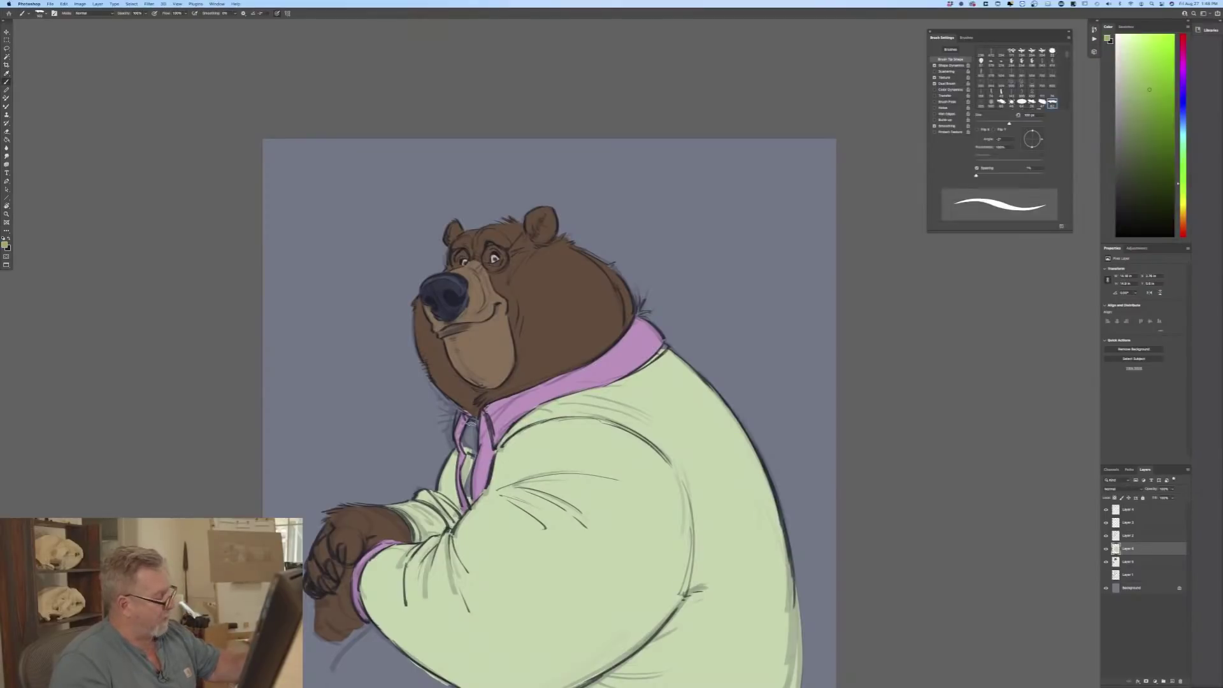
pyautogui.moveTo(470, 422); pyautogui.dragTo(470, 451)
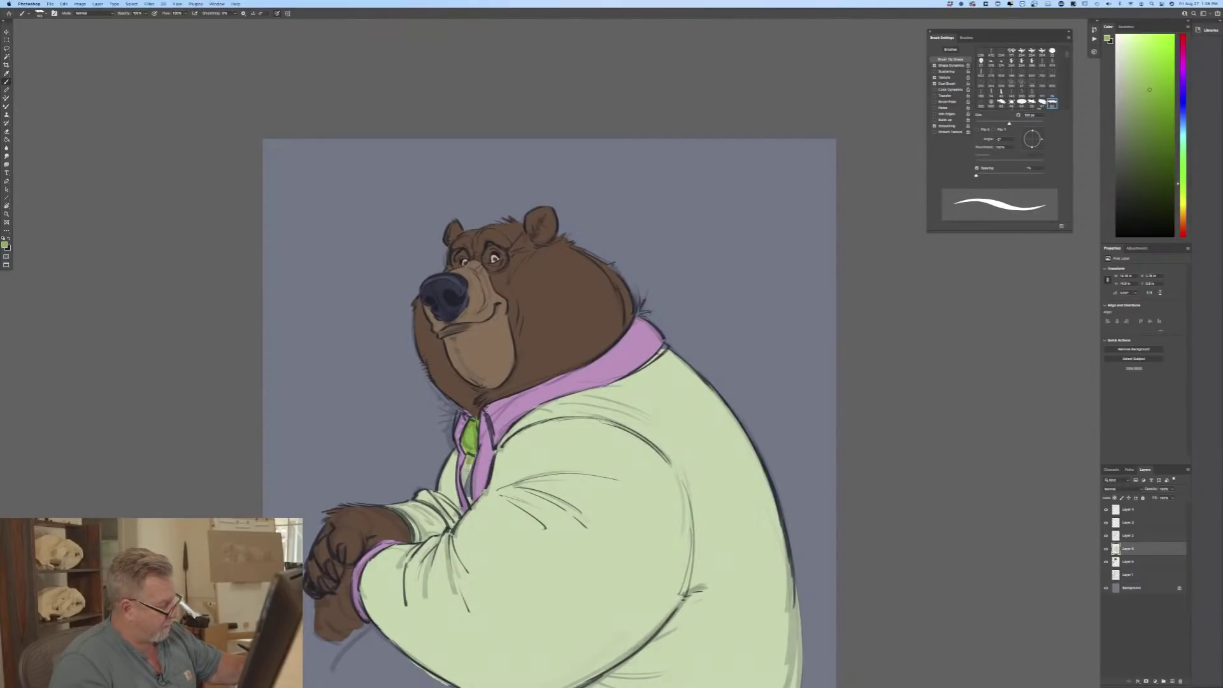
pyautogui.moveTo(467, 481); pyautogui.dragTo(469, 490)
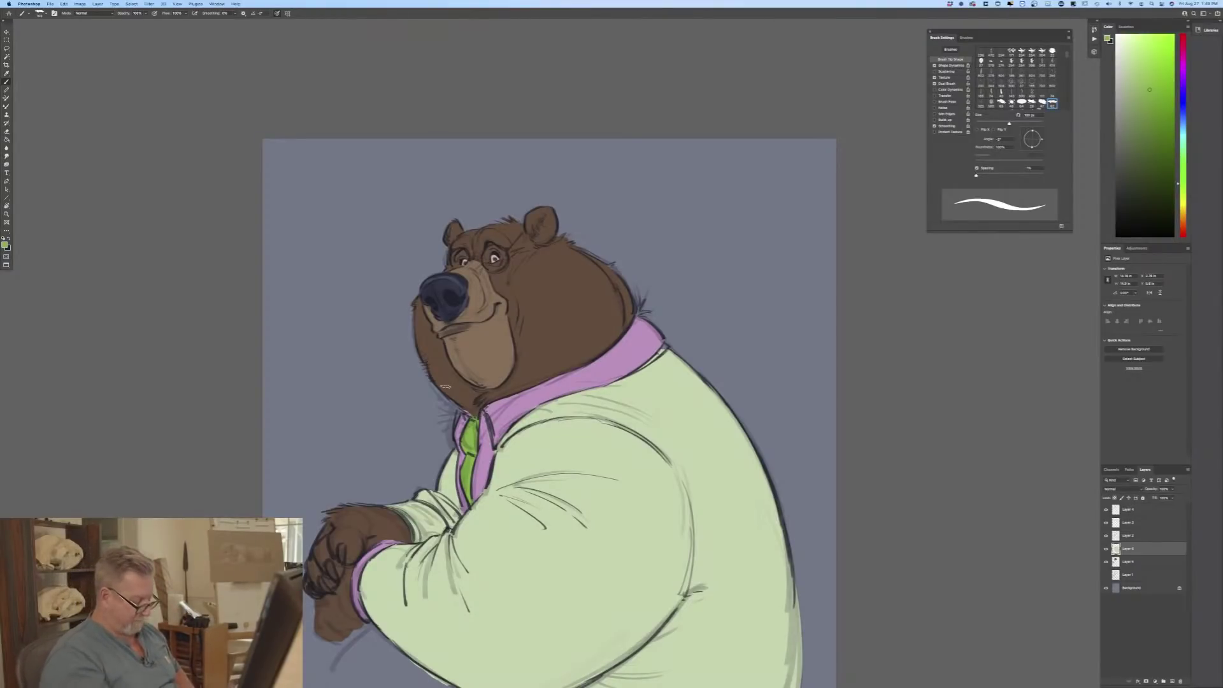
# Step: Set the foreground to a saturated magenta based on the collar colour and add a new layer above the clothing colours
pyautogui.press('super+minus')
pyautogui.press('super+minus')
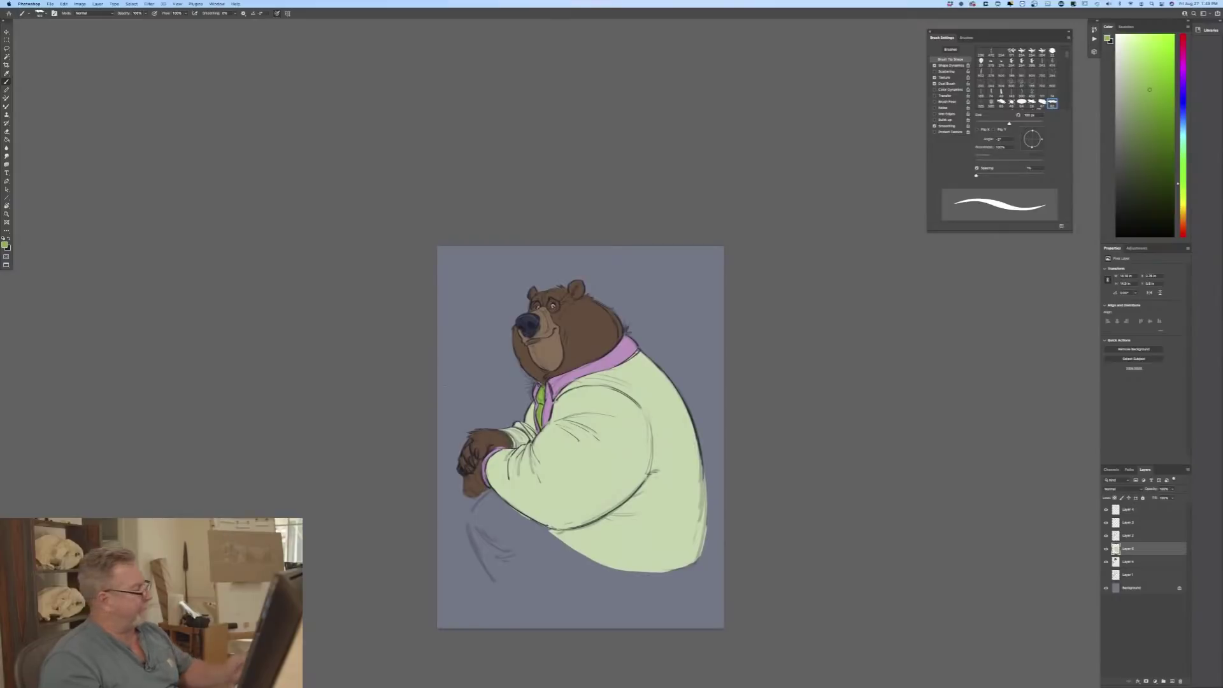
pyautogui.click(5, 246)
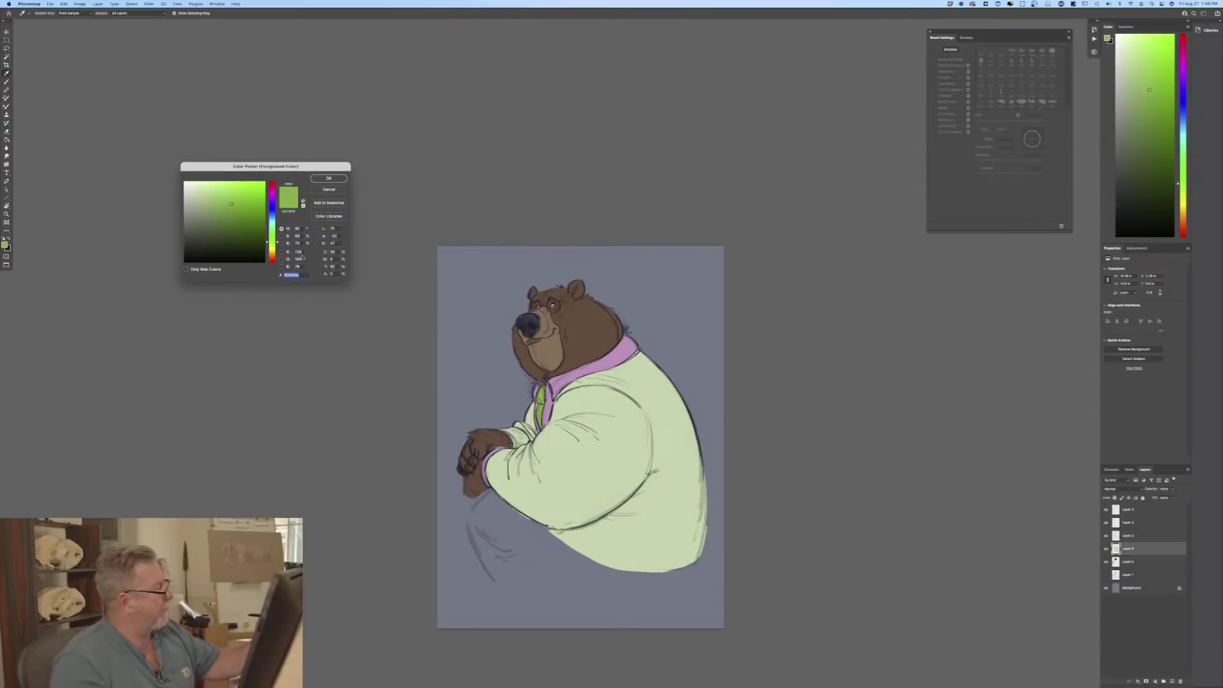
pyautogui.click(627, 348)
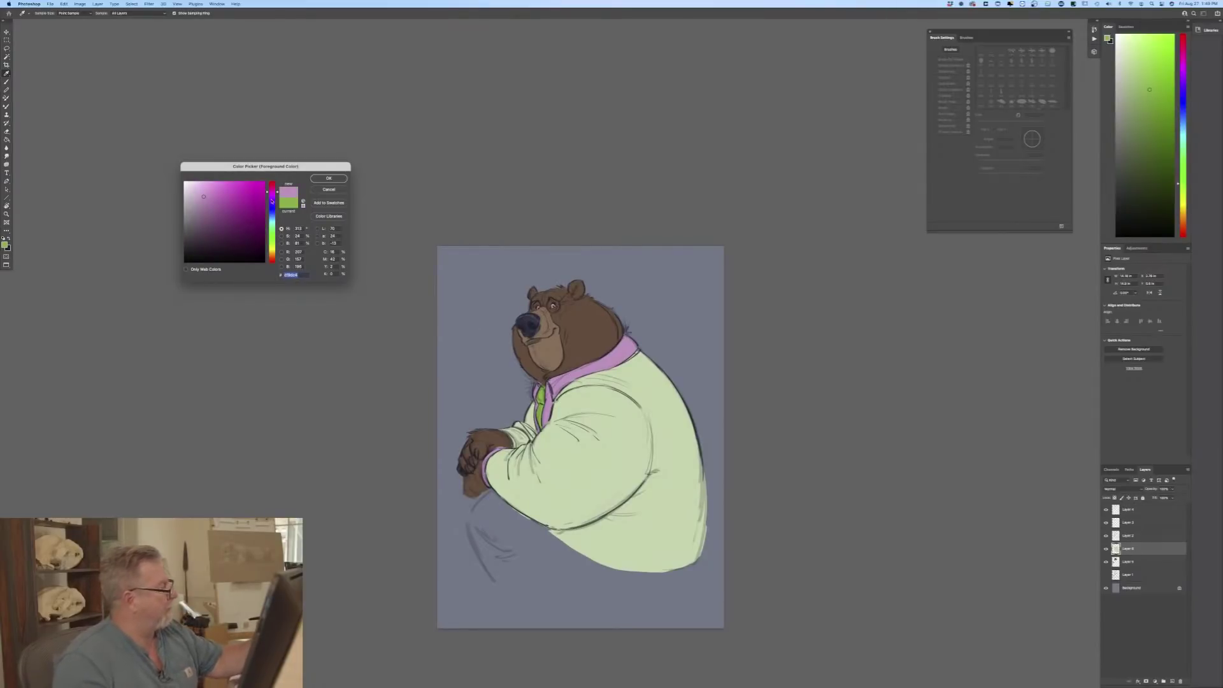
pyautogui.click(235, 188)
pyautogui.click(328, 178)
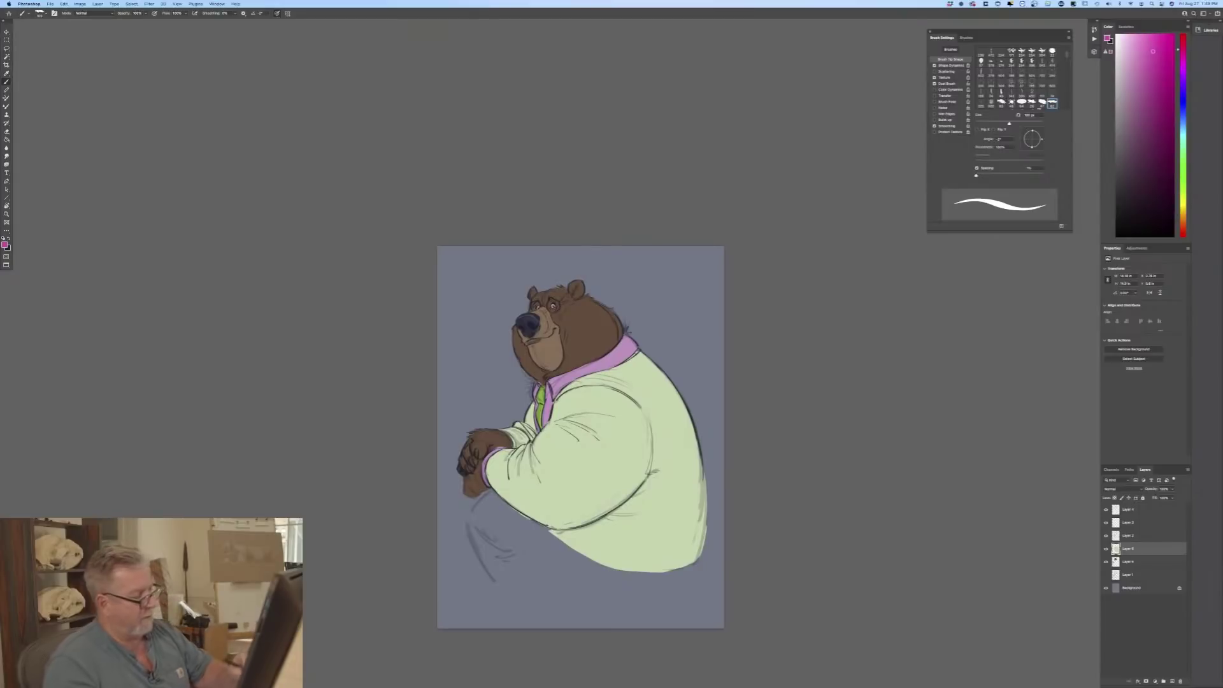
pyautogui.click(1172, 681)
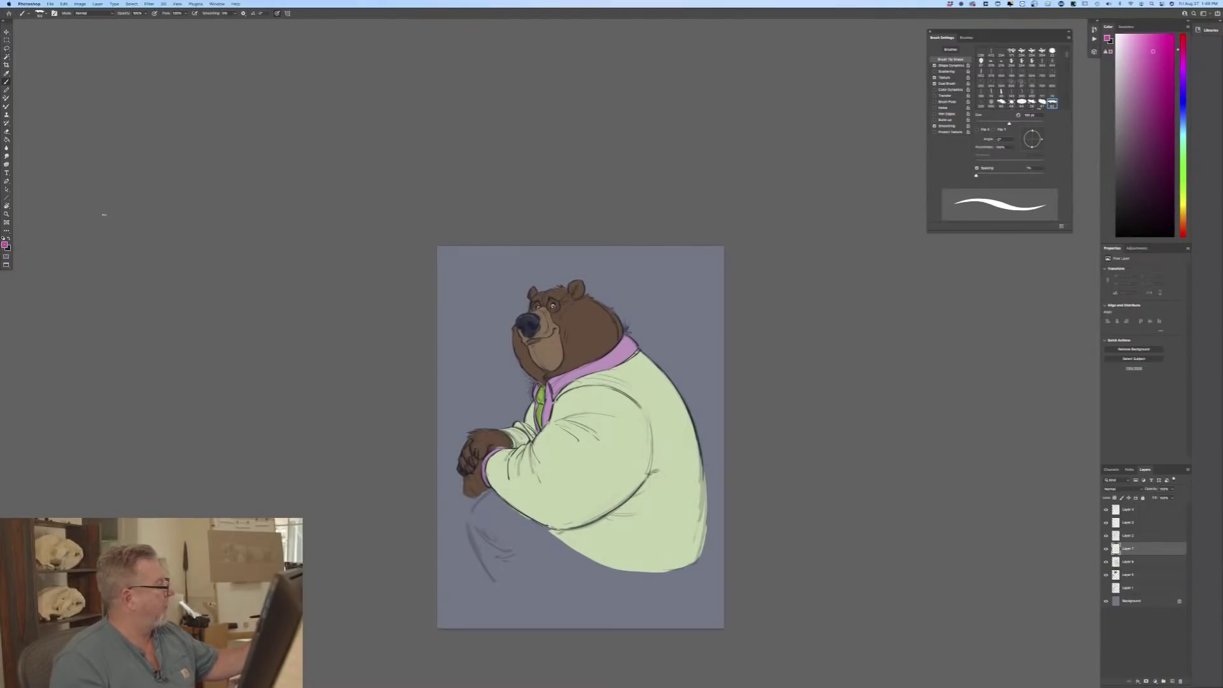
# Step: Shrink the brush and paint two parallel magenta stripes from the collar over the shoulder and down the back to the jacket hem
pyautogui.press('super+equal')
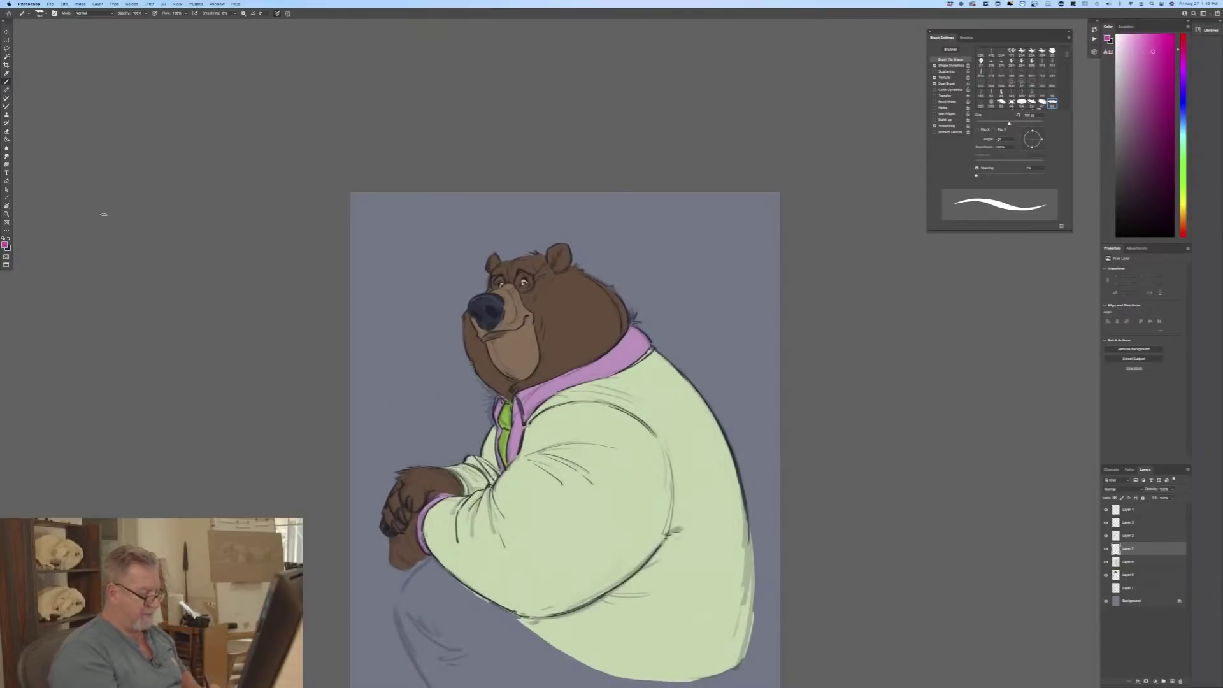
pyautogui.press('super+equal')
pyautogui.moveTo(159, 380); pyautogui.dragTo(134, 323)
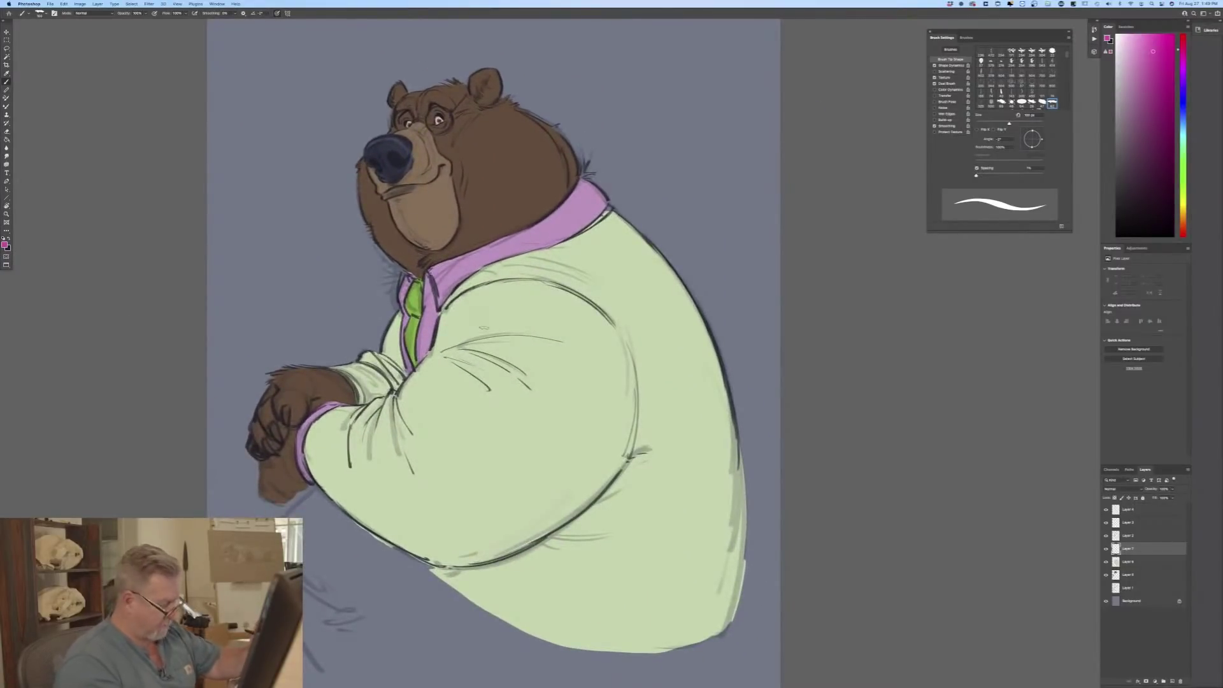
pyautogui.press('[')
pyautogui.press('[')
pyautogui.press('[')
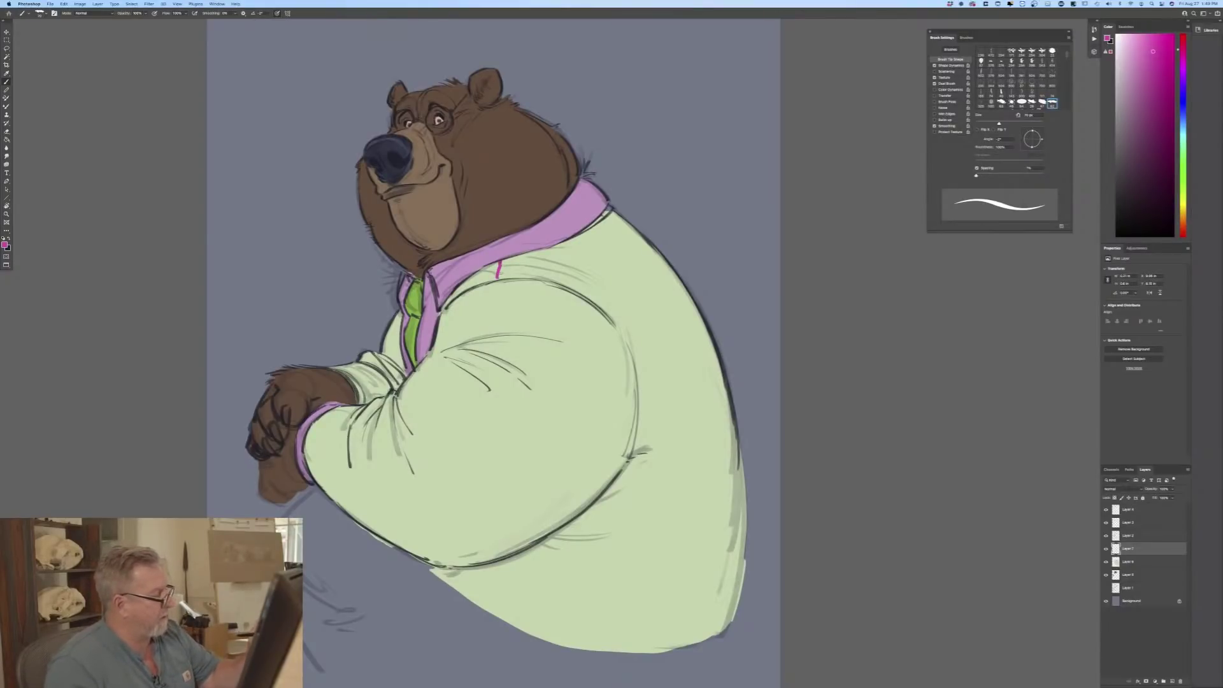
pyautogui.moveTo(535, 273)
pyautogui.mouseDown()
pyautogui.moveTo(618, 314)
pyautogui.moveTo(649, 402)
pyautogui.moveTo(637, 486)
pyautogui.moveTo(569, 641)
pyautogui.mouseUp()
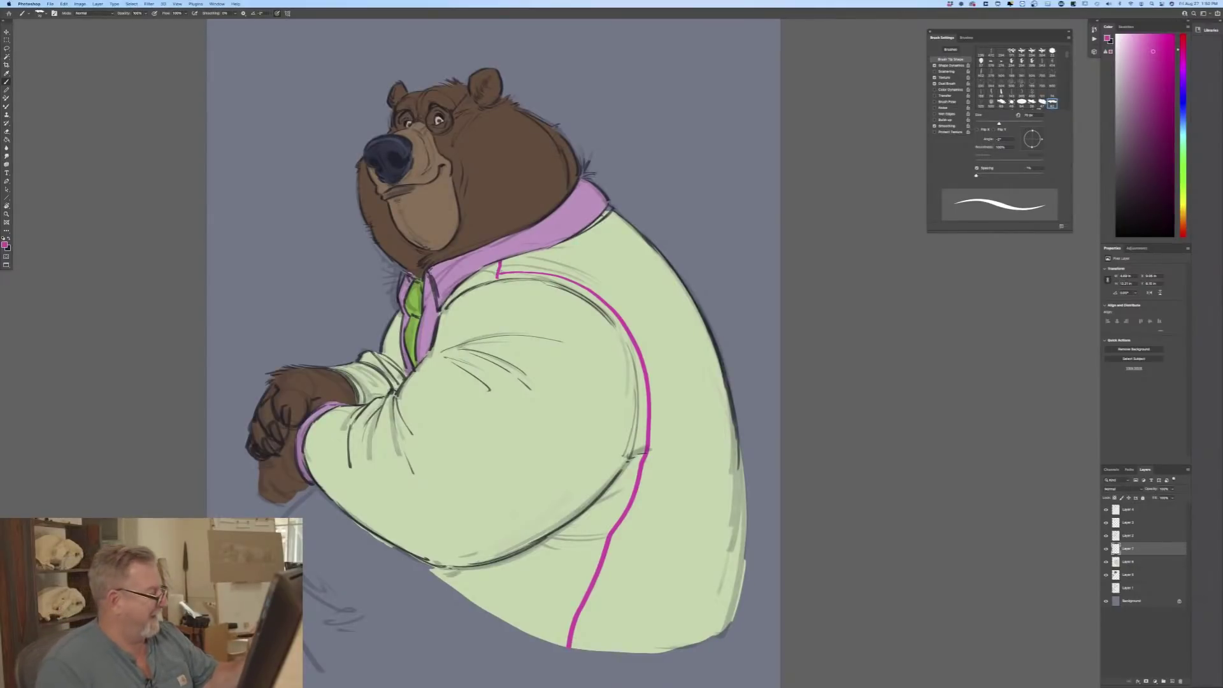
pyautogui.moveTo(520, 270); pyautogui.dragTo(594, 288)
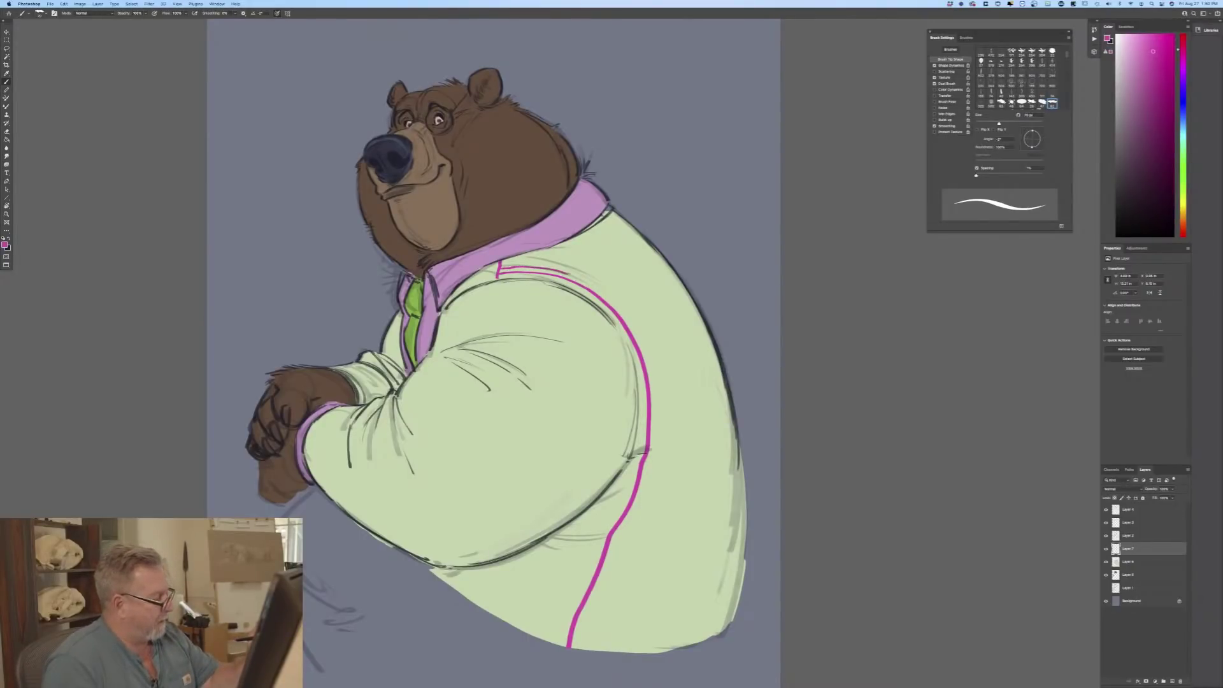
pyautogui.moveTo(592, 284)
pyautogui.mouseDown()
pyautogui.moveTo(642, 334)
pyautogui.moveTo(662, 419)
pyautogui.moveTo(648, 496)
pyautogui.moveTo(585, 640)
pyautogui.mouseUp()
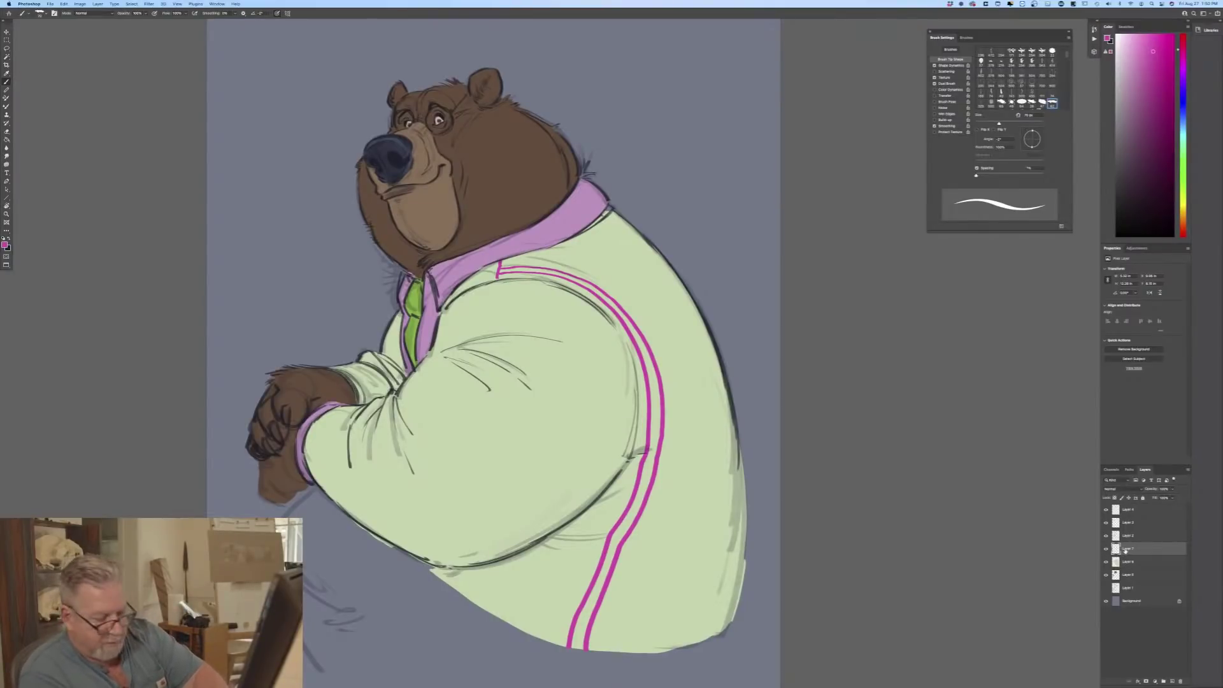
# Step: Clip the stripe layer to the jacket colour layer and paint a third magenta stripe behind the first two down to the hem
pyautogui.rightClick(1125, 550)
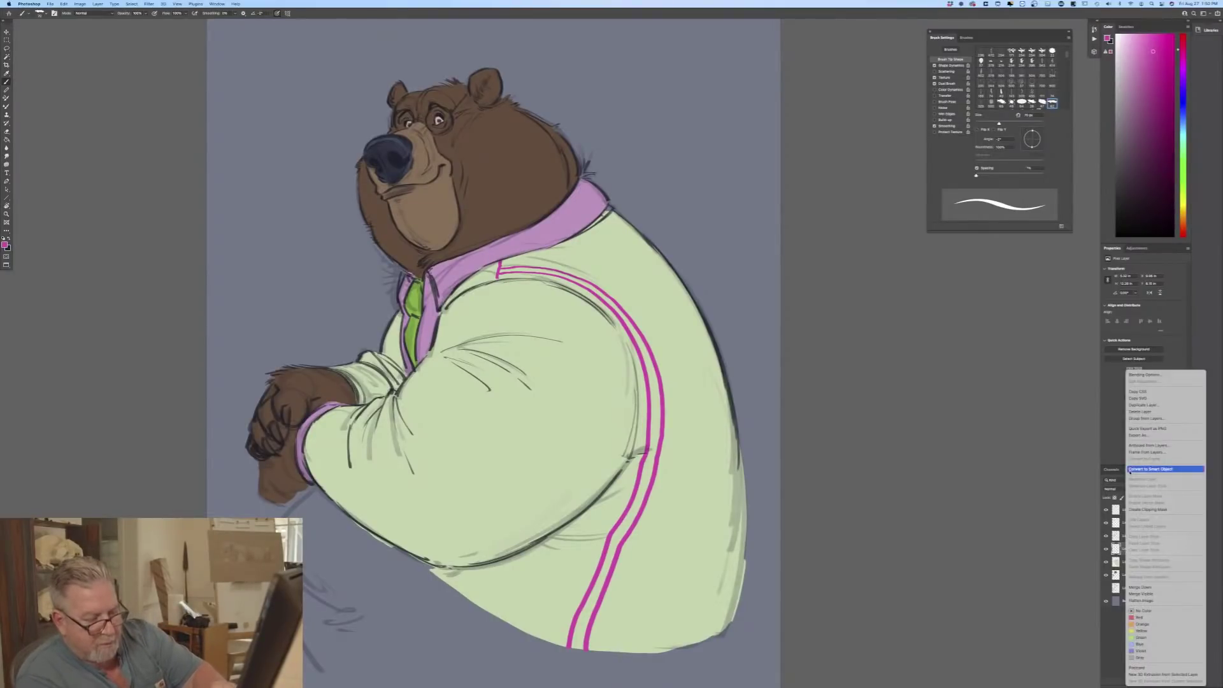
pyautogui.click(1131, 510)
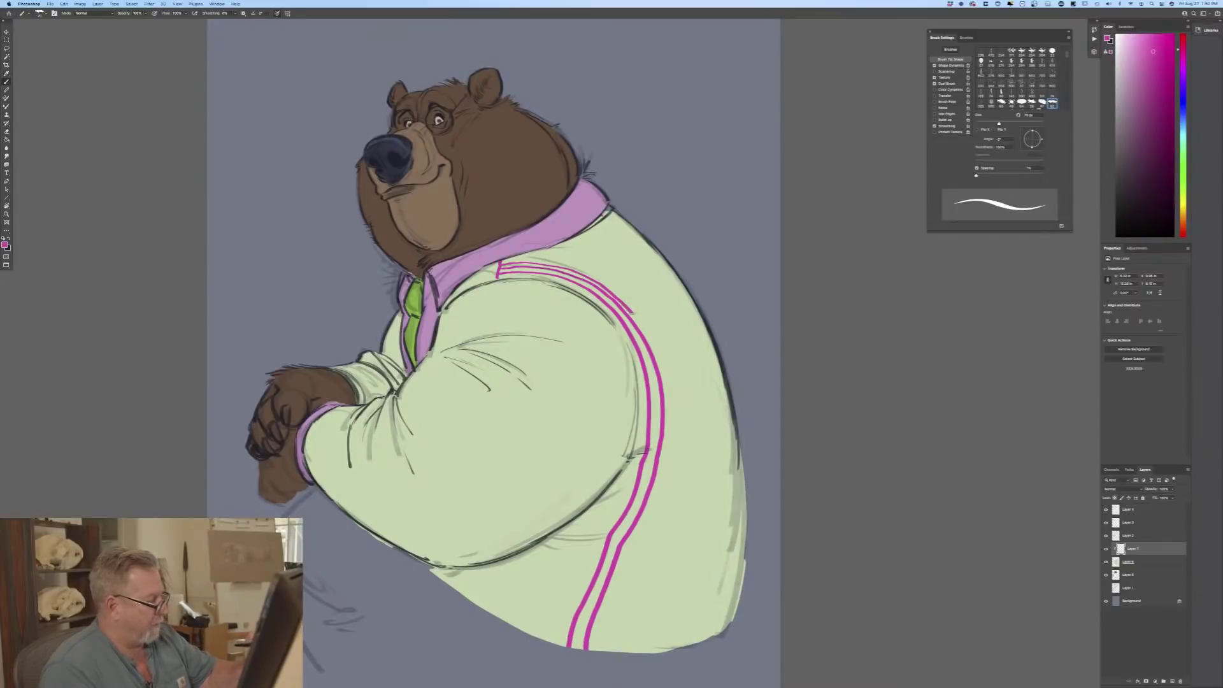
pyautogui.moveTo(634, 316)
pyautogui.mouseDown()
pyautogui.moveTo(671, 389)
pyautogui.moveTo(671, 457)
pyautogui.moveTo(603, 650)
pyautogui.mouseUp()
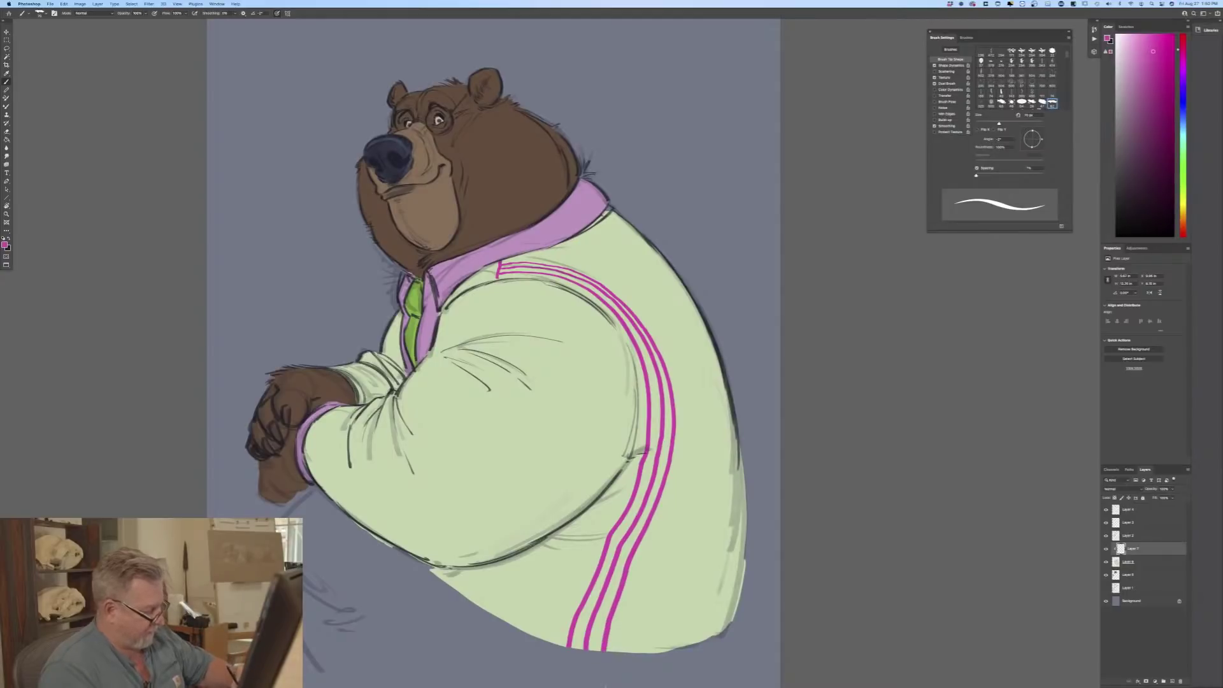
# Step: Paint parallel magenta stripes on the jacket's side from beneath the near sleeve to the hem, working forward to its front corner
pyautogui.moveTo(612, 678)
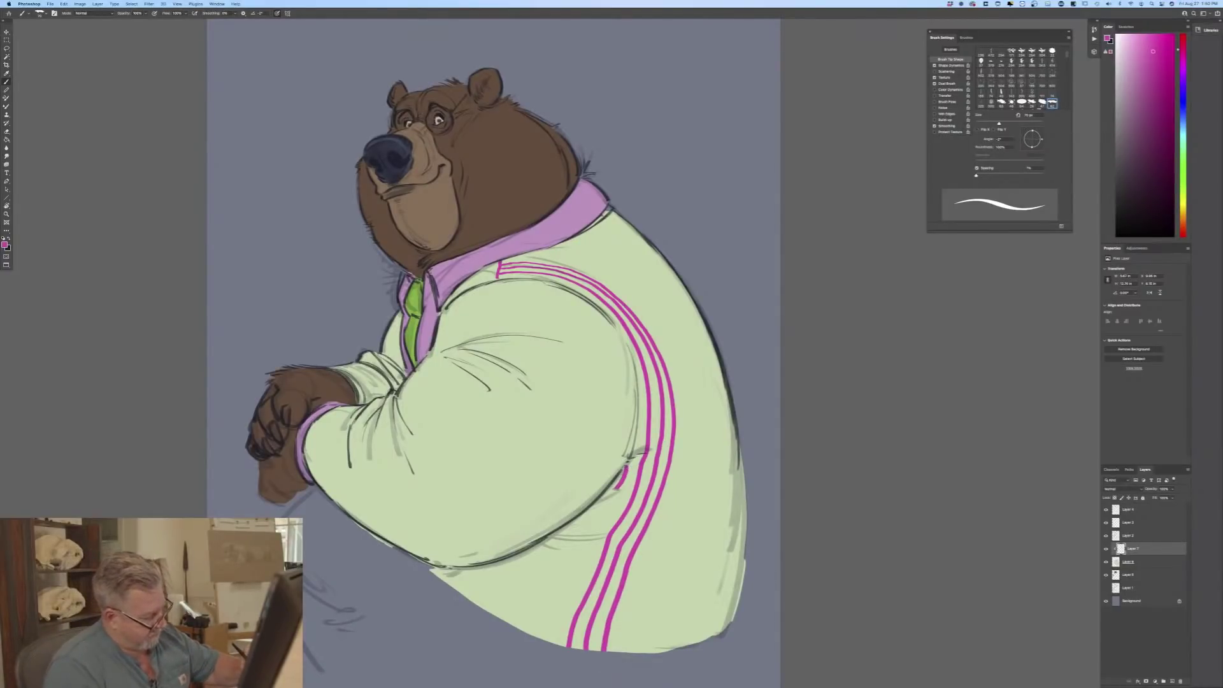
pyautogui.moveTo(617, 490); pyautogui.dragTo(549, 642)
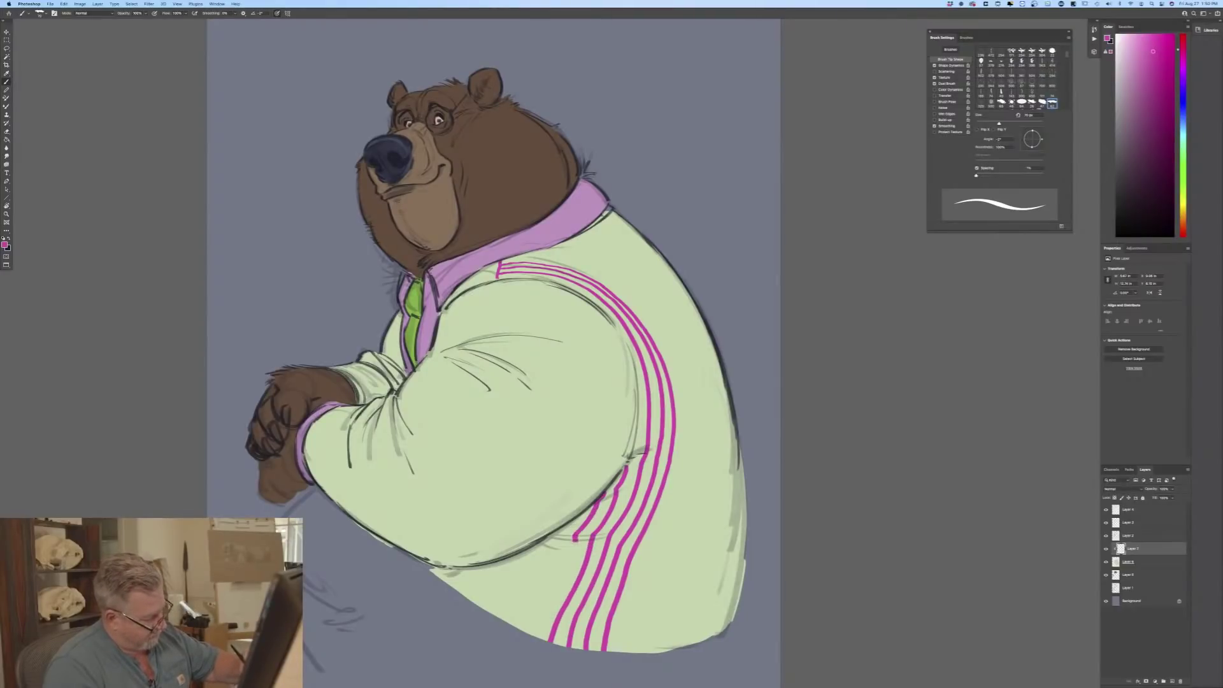
pyautogui.moveTo(574, 543); pyautogui.dragTo(530, 636)
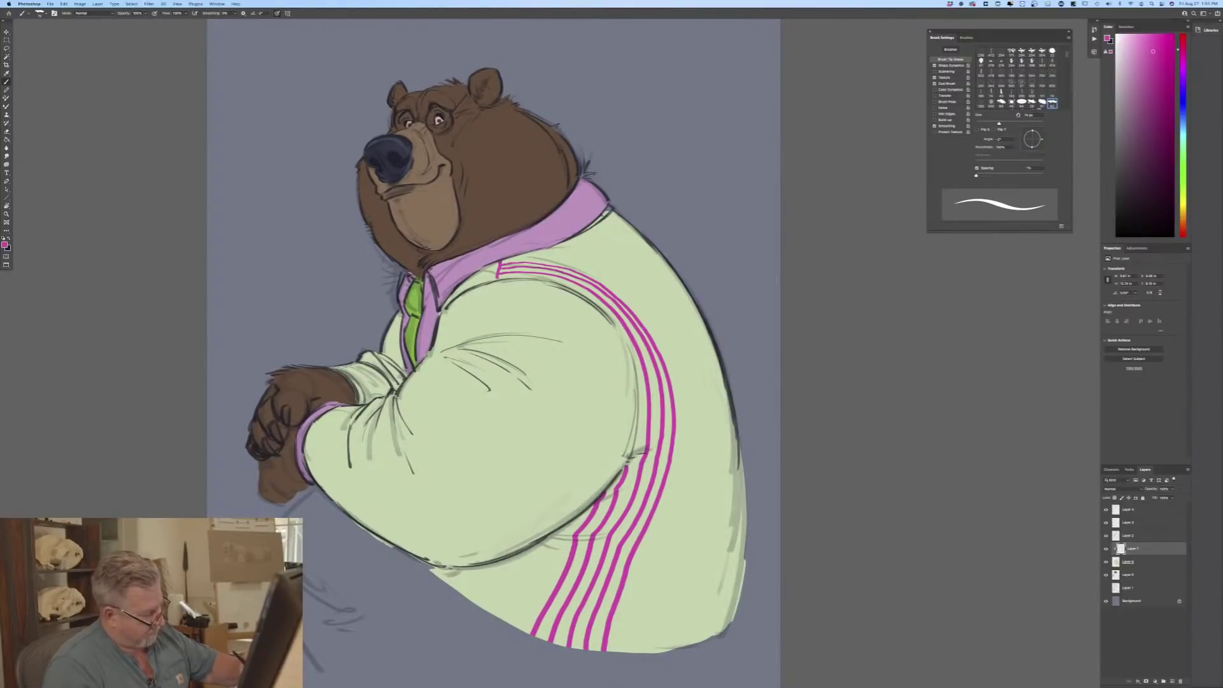
pyautogui.moveTo(570, 522); pyautogui.dragTo(516, 631)
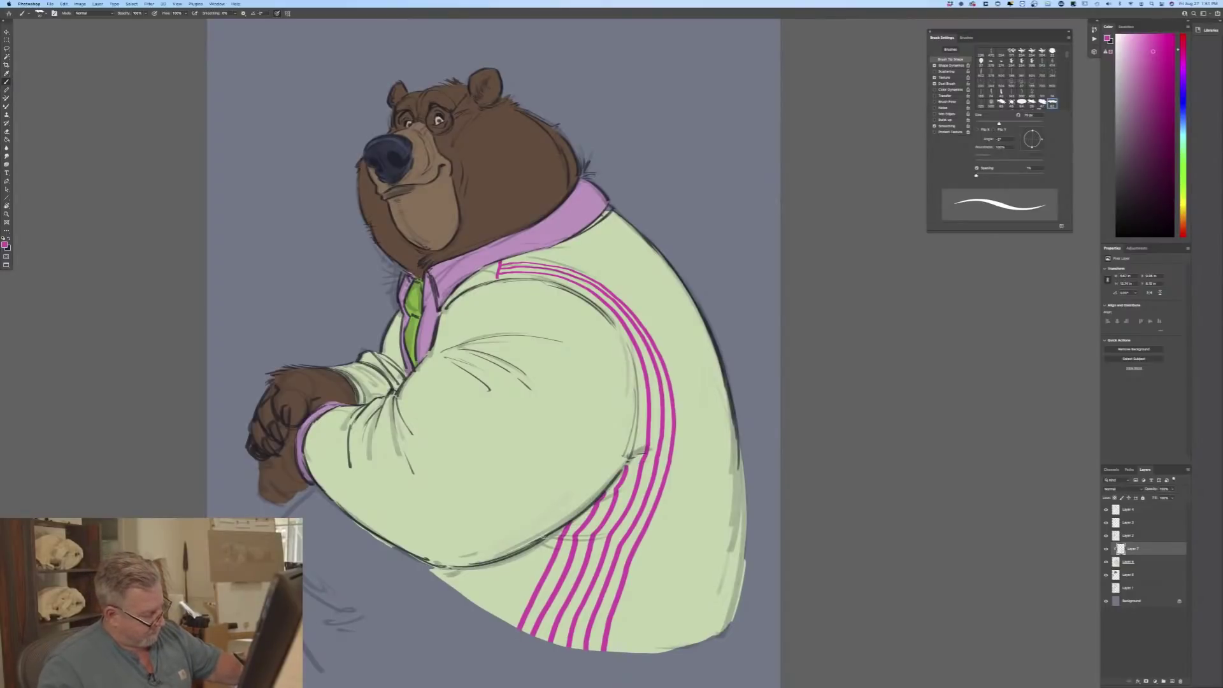
pyautogui.moveTo(540, 542); pyautogui.dragTo(500, 621)
pyautogui.moveTo(518, 556); pyautogui.dragTo(484, 611)
pyautogui.moveTo(498, 561)
pyautogui.mouseDown()
pyautogui.moveTo(468, 601)
pyautogui.moveTo(436, 579)
pyautogui.mouseUp()
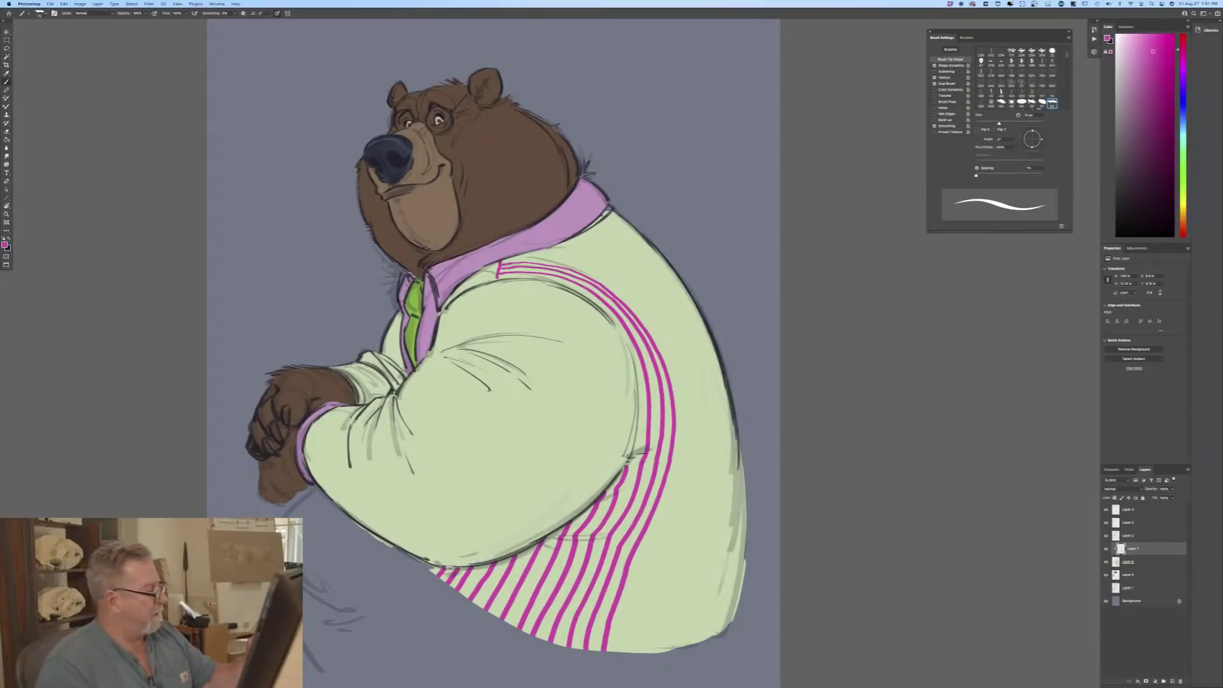
# Step: Paint six more magenta stripes from the collar down to the hem, each following the previous one's curve towards the outer back
pyautogui.moveTo(537, 257)
pyautogui.mouseDown()
pyautogui.moveTo(598, 275)
pyautogui.moveTo(640, 309)
pyautogui.moveTo(681, 407)
pyautogui.moveTo(674, 489)
pyautogui.moveTo(622, 651)
pyautogui.mouseUp()
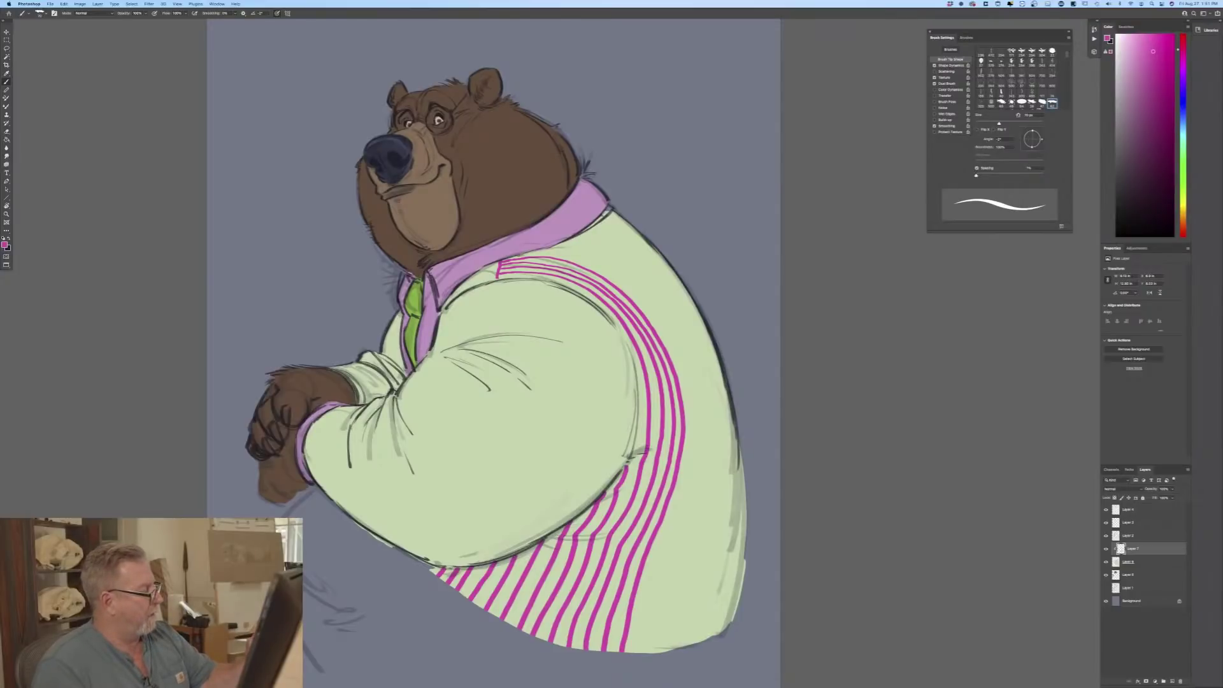
pyautogui.moveTo(561, 256)
pyautogui.mouseDown()
pyautogui.moveTo(643, 303)
pyautogui.moveTo(688, 395)
pyautogui.moveTo(686, 487)
pyautogui.moveTo(640, 651)
pyautogui.mouseUp()
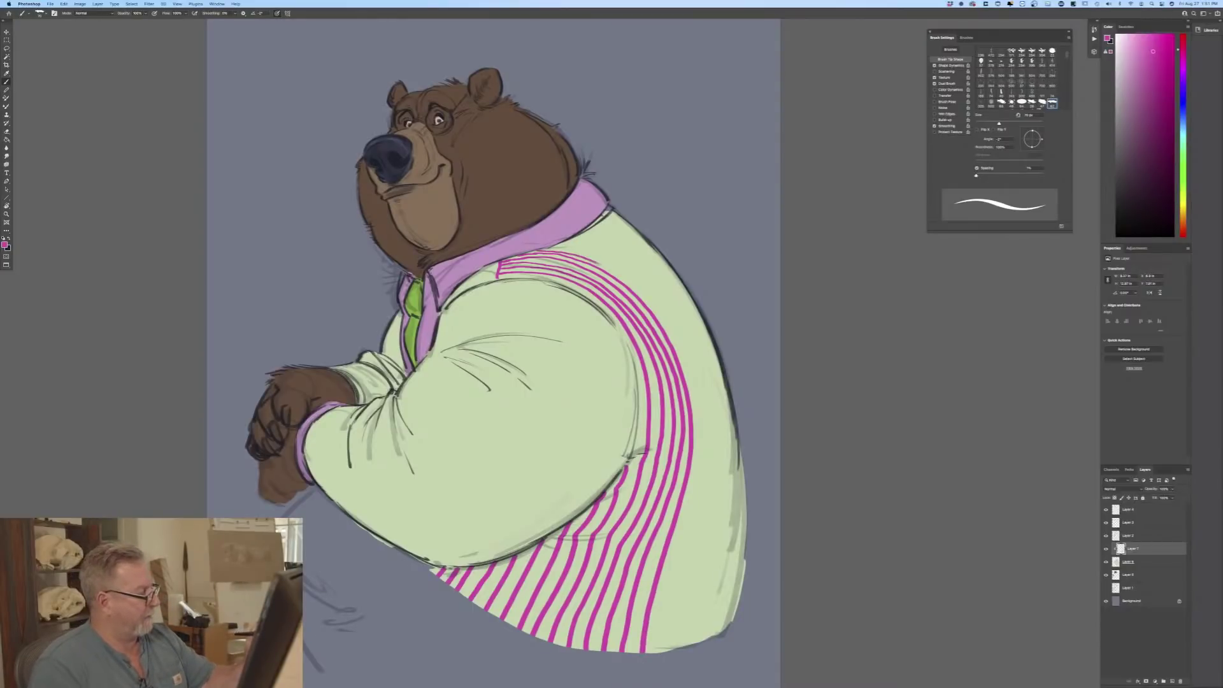
pyautogui.moveTo(594, 261)
pyautogui.mouseDown()
pyautogui.moveTo(653, 304)
pyautogui.moveTo(694, 382)
pyautogui.moveTo(700, 482)
pyautogui.moveTo(657, 652)
pyautogui.mouseUp()
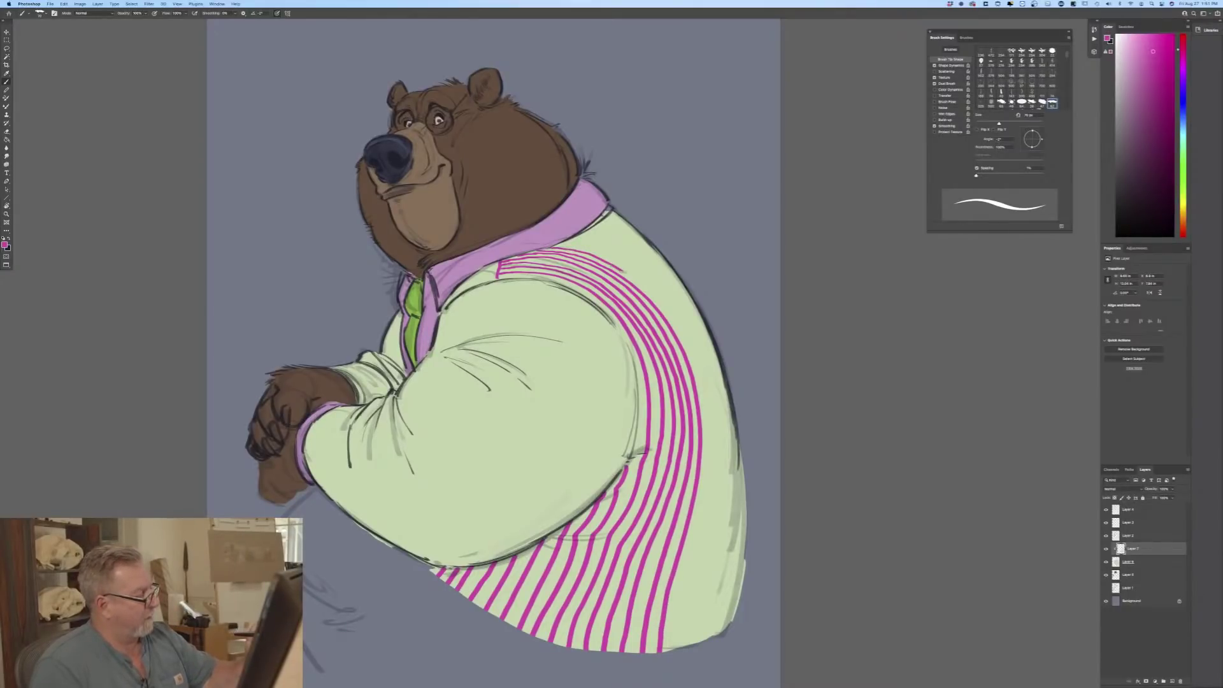
pyautogui.moveTo(619, 271)
pyautogui.mouseDown()
pyautogui.moveTo(688, 343)
pyautogui.moveTo(707, 408)
pyautogui.moveTo(709, 482)
pyautogui.moveTo(674, 647)
pyautogui.mouseUp()
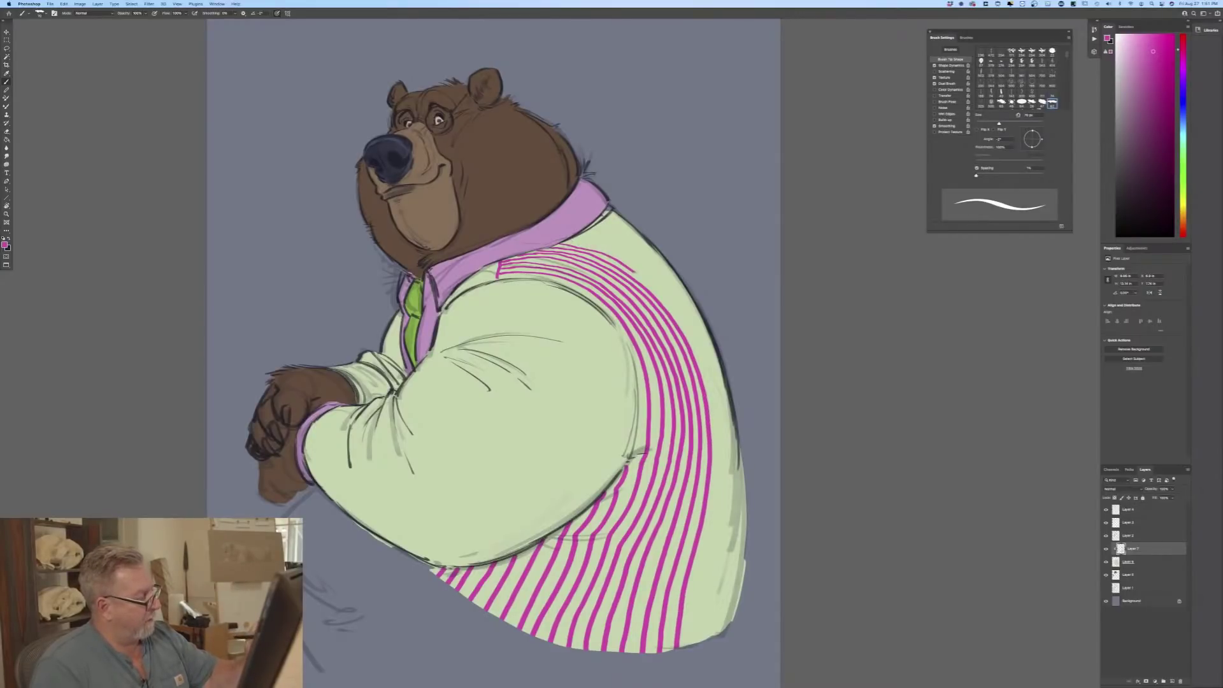
pyautogui.moveTo(657, 292)
pyautogui.mouseDown()
pyautogui.moveTo(708, 375)
pyautogui.moveTo(719, 442)
pyautogui.moveTo(692, 640)
pyautogui.mouseUp()
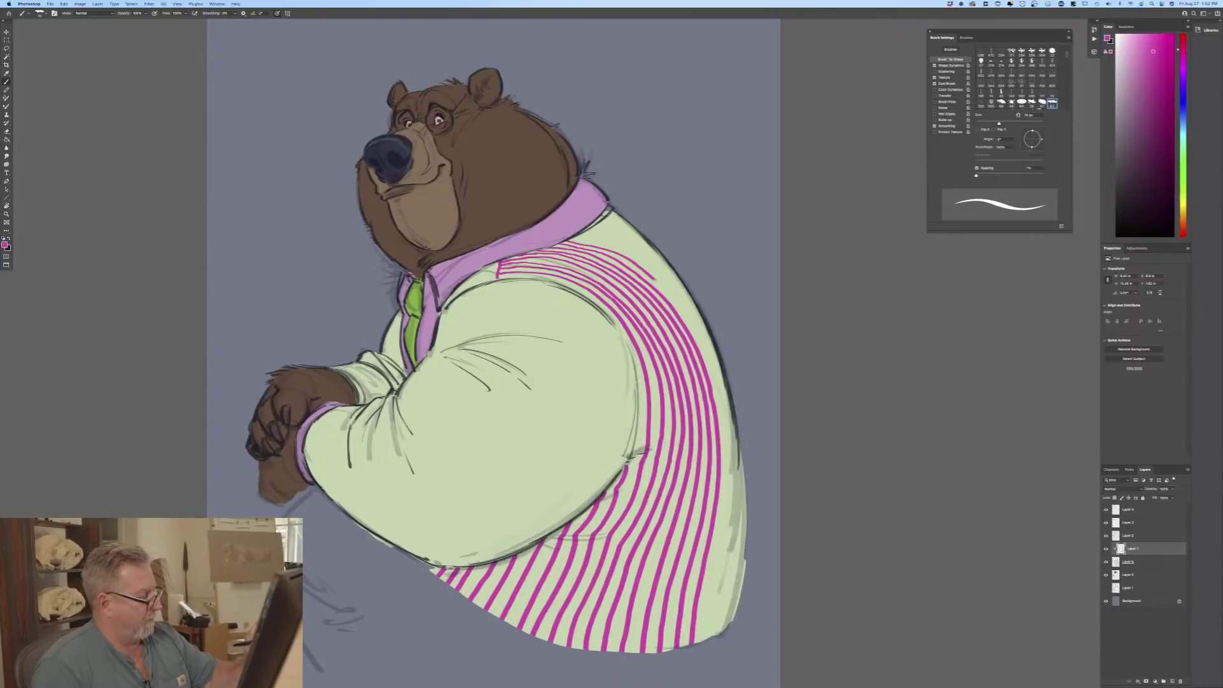
pyautogui.moveTo(655, 280)
pyautogui.mouseDown()
pyautogui.moveTo(706, 346)
pyautogui.moveTo(727, 425)
pyautogui.moveTo(728, 512)
pyautogui.moveTo(701, 641)
pyautogui.mouseUp()
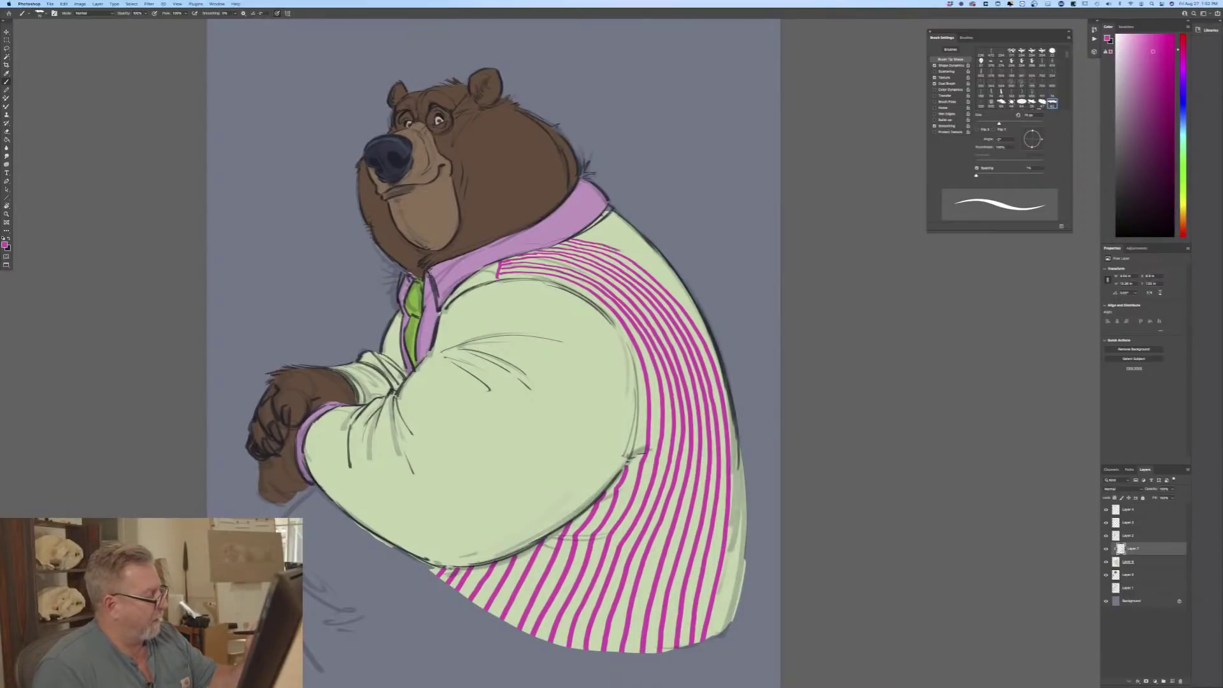
# Step: Fill the remaining outer back edge and upper shoulder below the collar with magenta stripes following the jacket's contour
pyautogui.moveTo(637, 260)
pyautogui.mouseDown()
pyautogui.moveTo(701, 323)
pyautogui.moveTo(731, 411)
pyautogui.moveTo(740, 489)
pyautogui.moveTo(717, 635)
pyautogui.mouseUp()
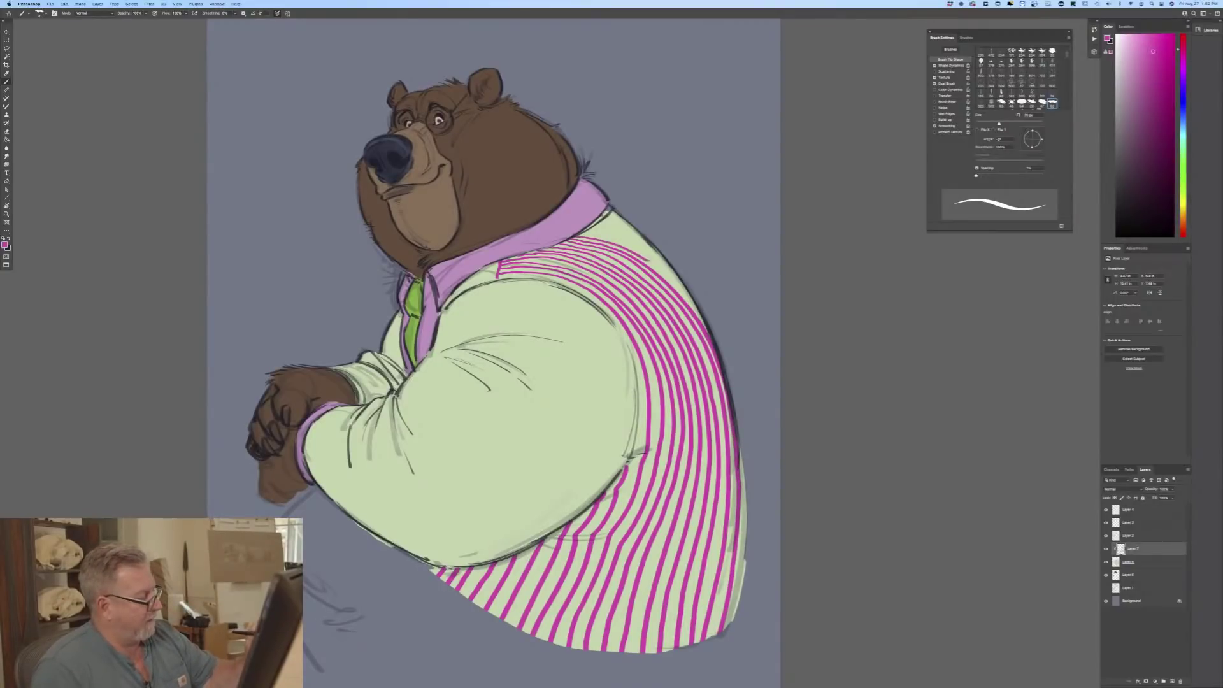
pyautogui.moveTo(647, 261); pyautogui.dragTo(690, 300)
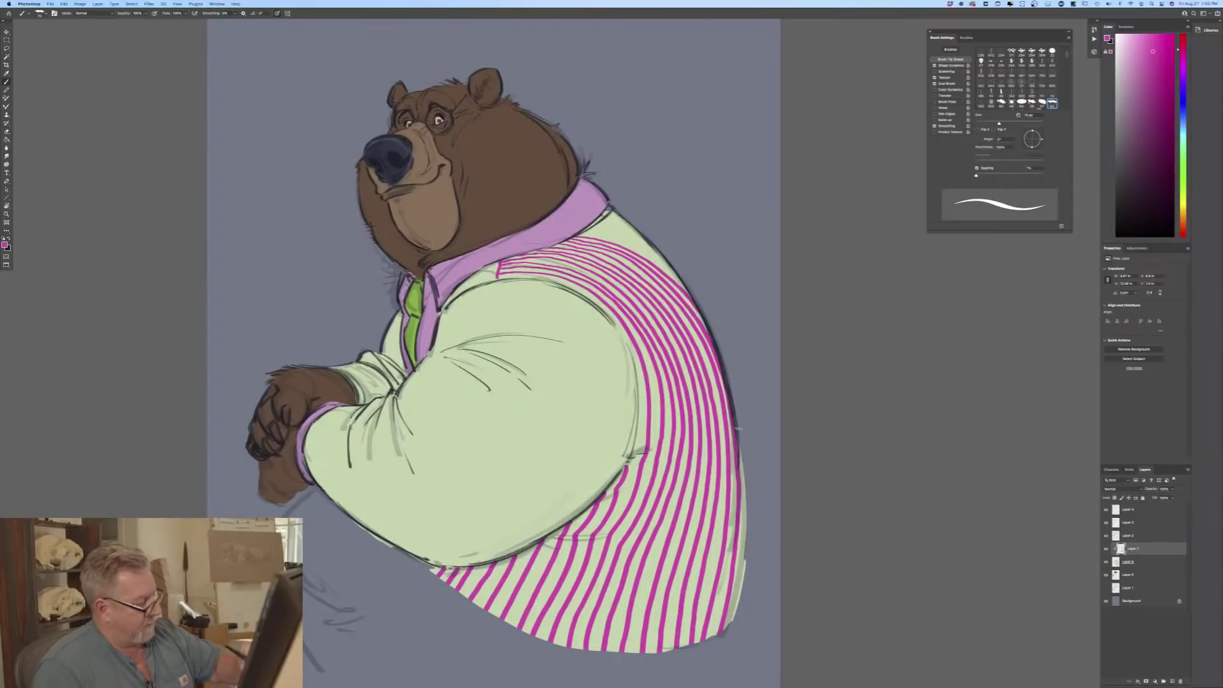
pyautogui.moveTo(744, 476); pyautogui.dragTo(746, 507)
pyautogui.moveTo(746, 559); pyautogui.dragTo(729, 623)
pyautogui.moveTo(705, 678)
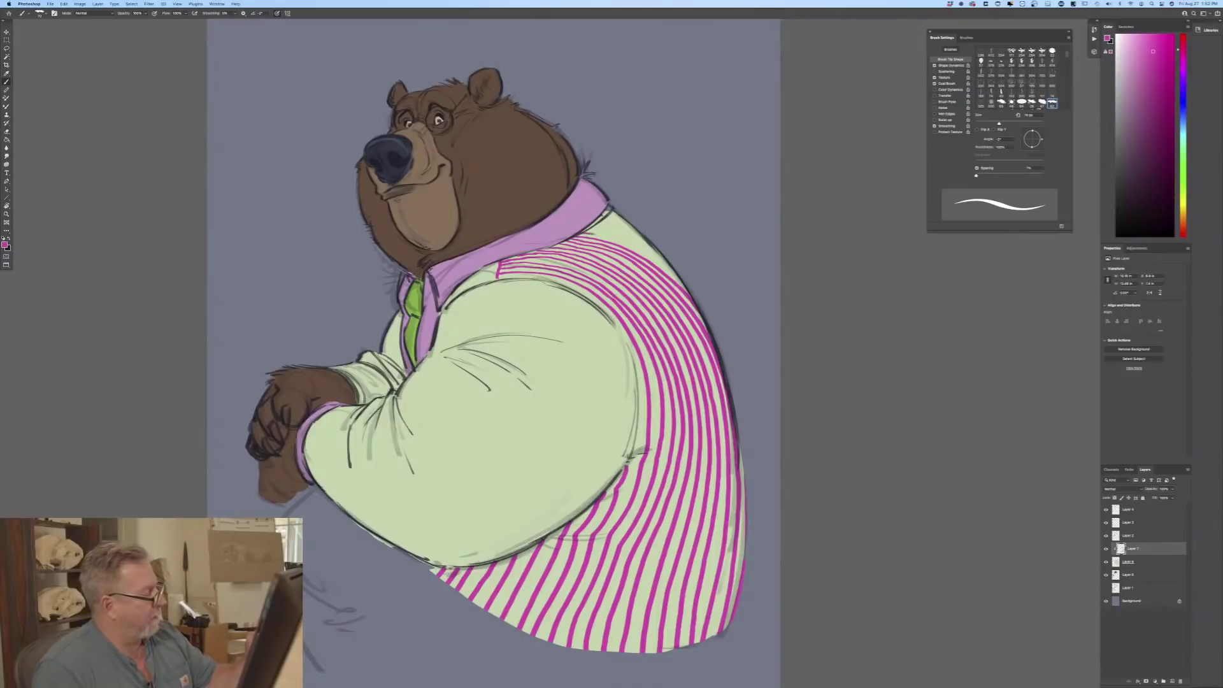
pyautogui.moveTo(652, 261); pyautogui.dragTo(679, 282)
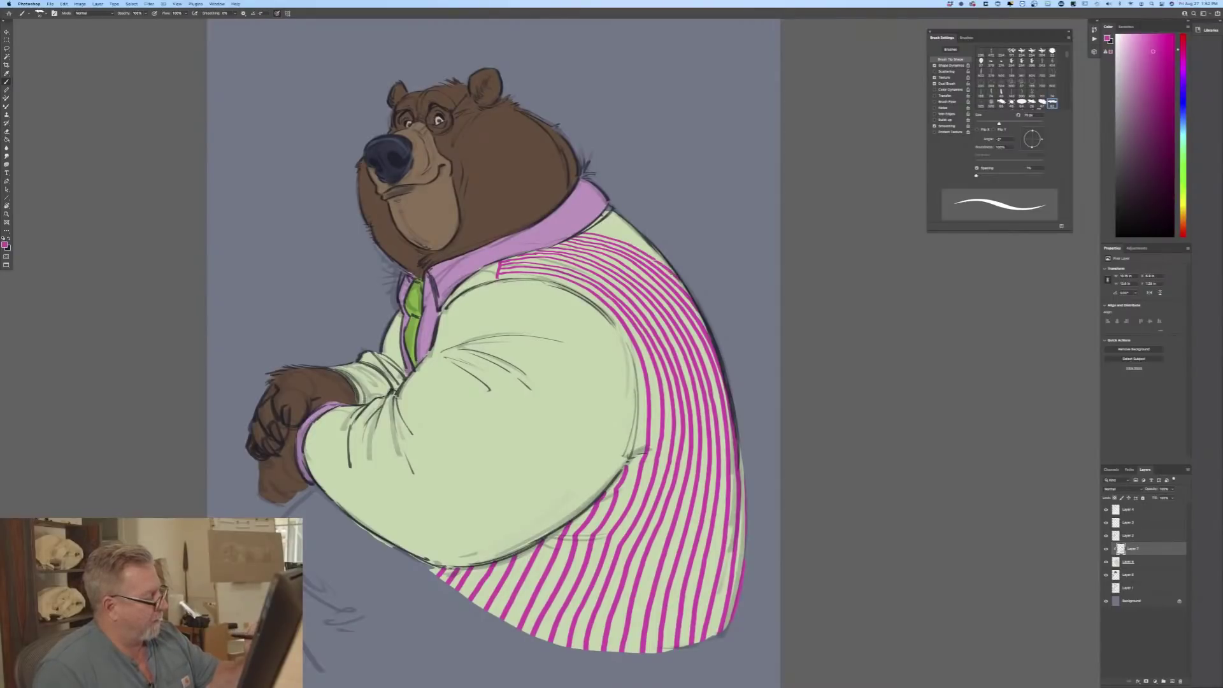
pyautogui.moveTo(595, 231); pyautogui.dragTo(660, 252)
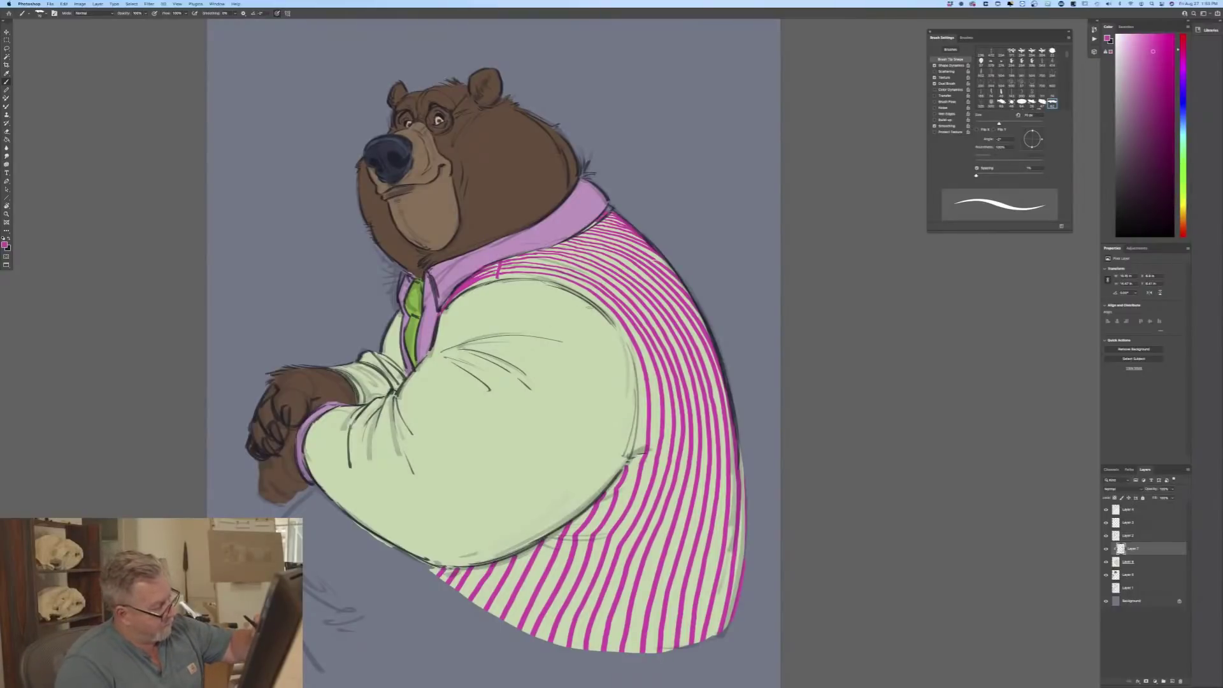
# Step: Paint parallel magenta stripes on the back of the near sleeve, curving from the armhole to the sleeve's underside, and line the armhole seam in magenta
pyautogui.moveTo(590, 309)
pyautogui.mouseDown()
pyautogui.moveTo(510, 460)
pyautogui.moveTo(429, 530)
pyautogui.mouseUp()
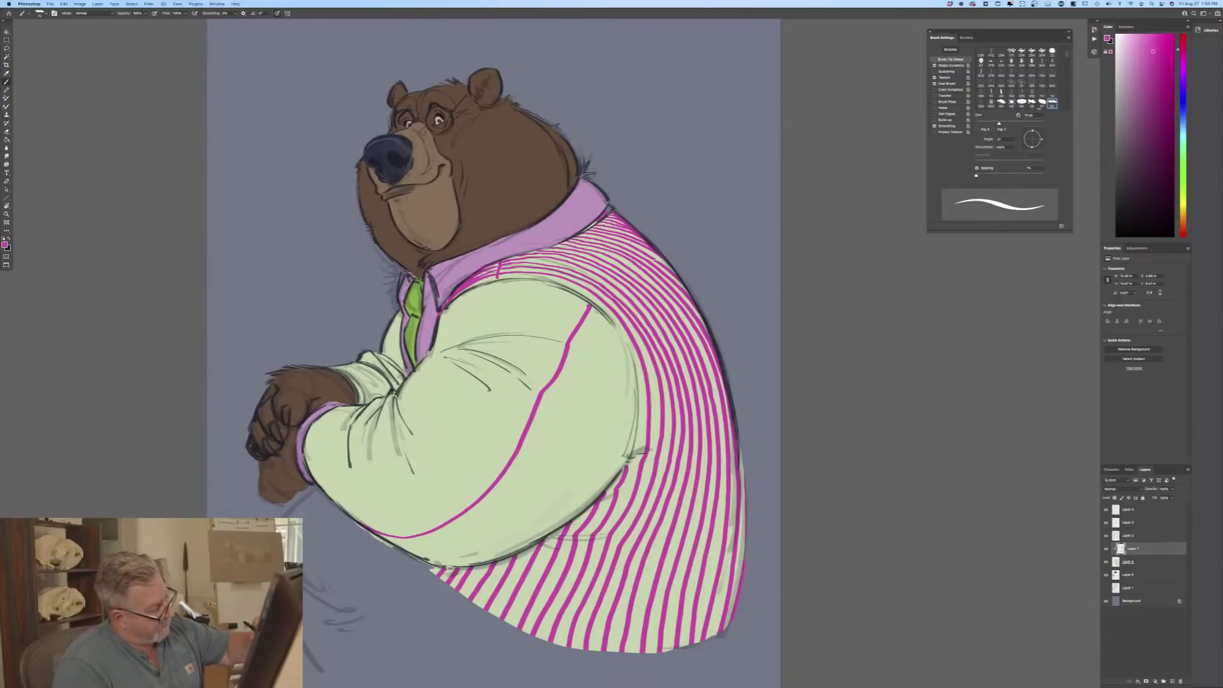
pyautogui.moveTo(583, 342)
pyautogui.mouseDown()
pyautogui.moveTo(528, 460)
pyautogui.moveTo(428, 541)
pyautogui.mouseUp()
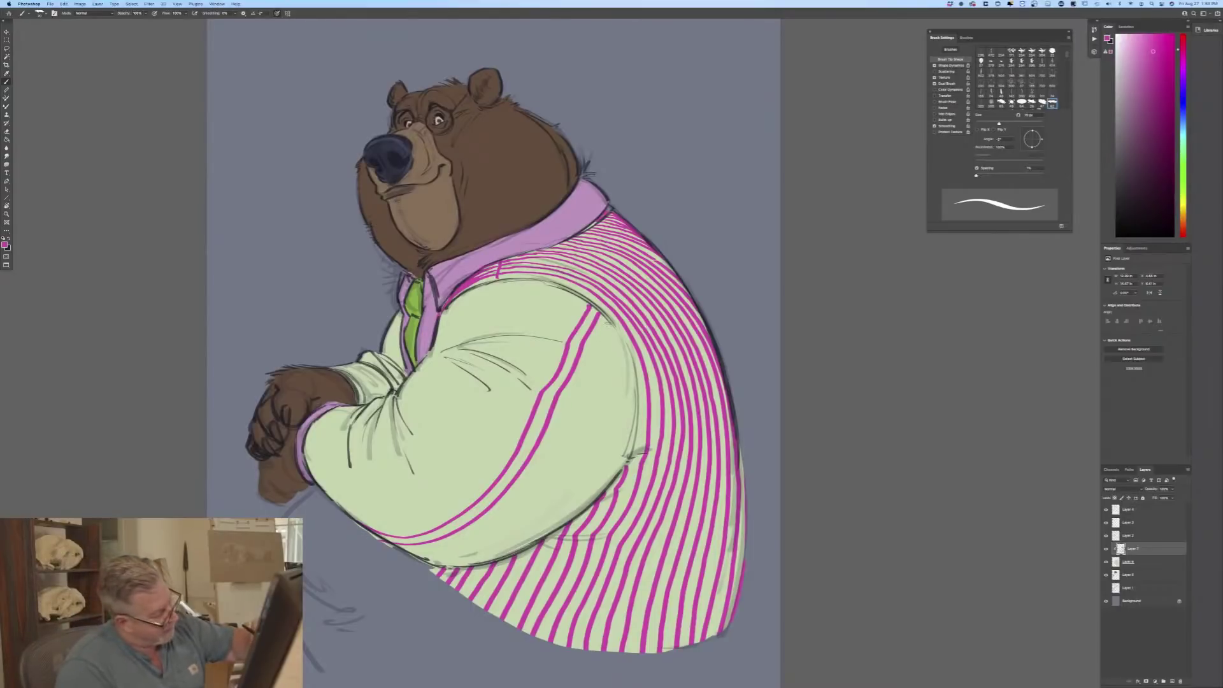
pyautogui.moveTo(591, 354)
pyautogui.mouseDown()
pyautogui.moveTo(505, 513)
pyautogui.moveTo(449, 548)
pyautogui.moveTo(405, 551)
pyautogui.mouseUp()
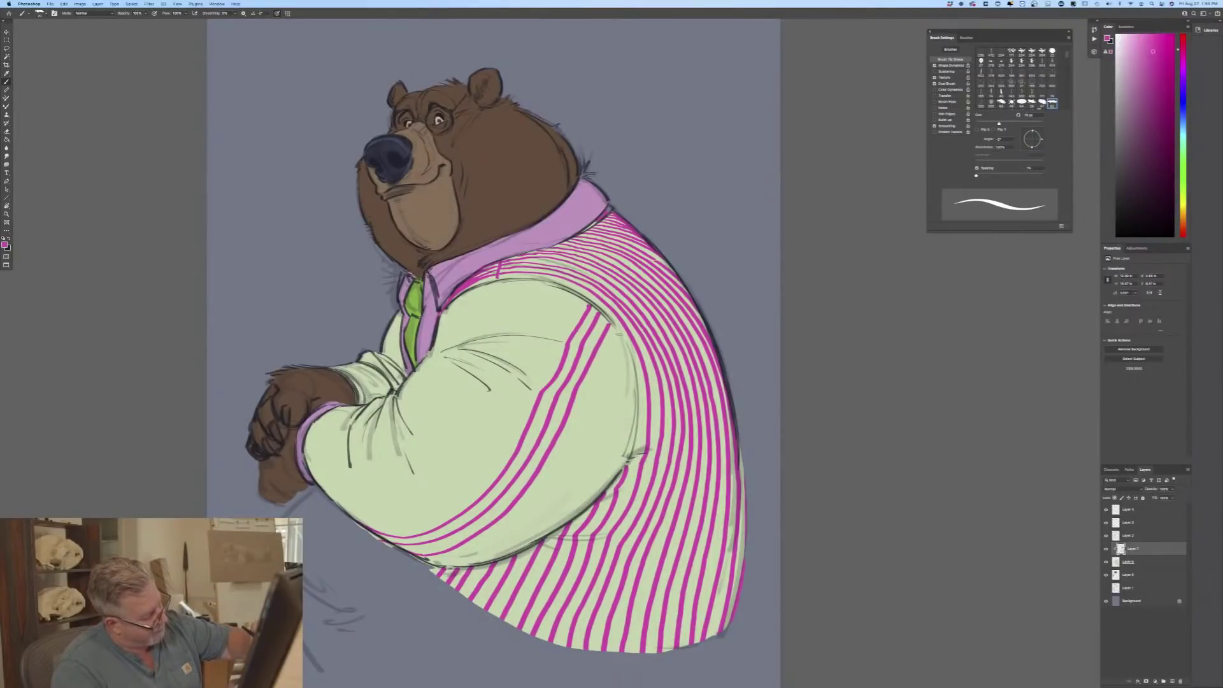
pyautogui.moveTo(620, 334)
pyautogui.mouseDown()
pyautogui.moveTo(529, 504)
pyautogui.moveTo(439, 563)
pyautogui.mouseUp()
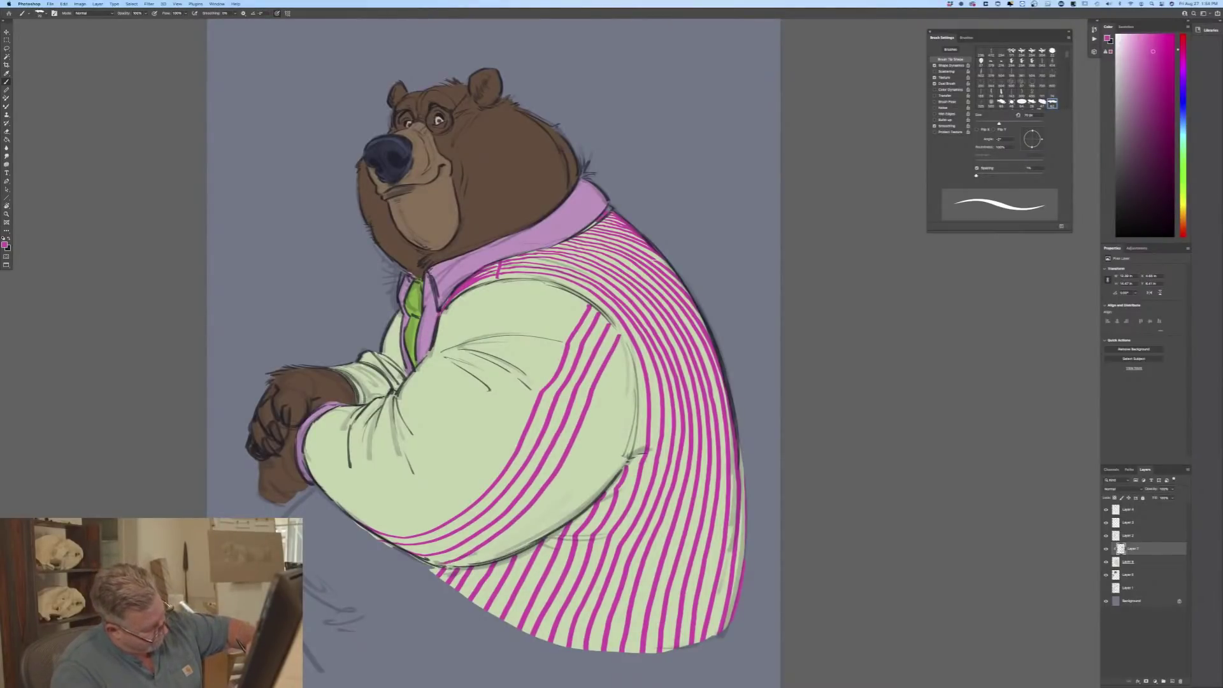
pyautogui.moveTo(629, 354)
pyautogui.mouseDown()
pyautogui.moveTo(532, 522)
pyautogui.moveTo(456, 566)
pyautogui.mouseUp()
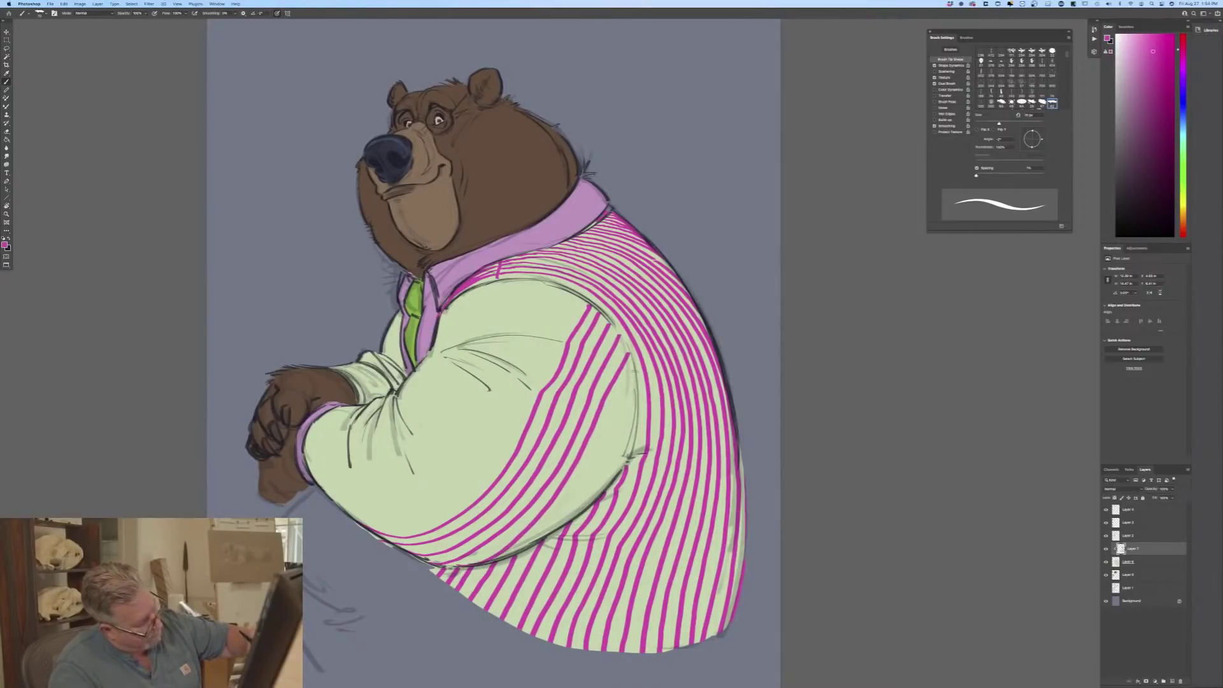
pyautogui.moveTo(633, 377)
pyautogui.mouseDown()
pyautogui.moveTo(567, 505)
pyautogui.moveTo(507, 556)
pyautogui.mouseUp()
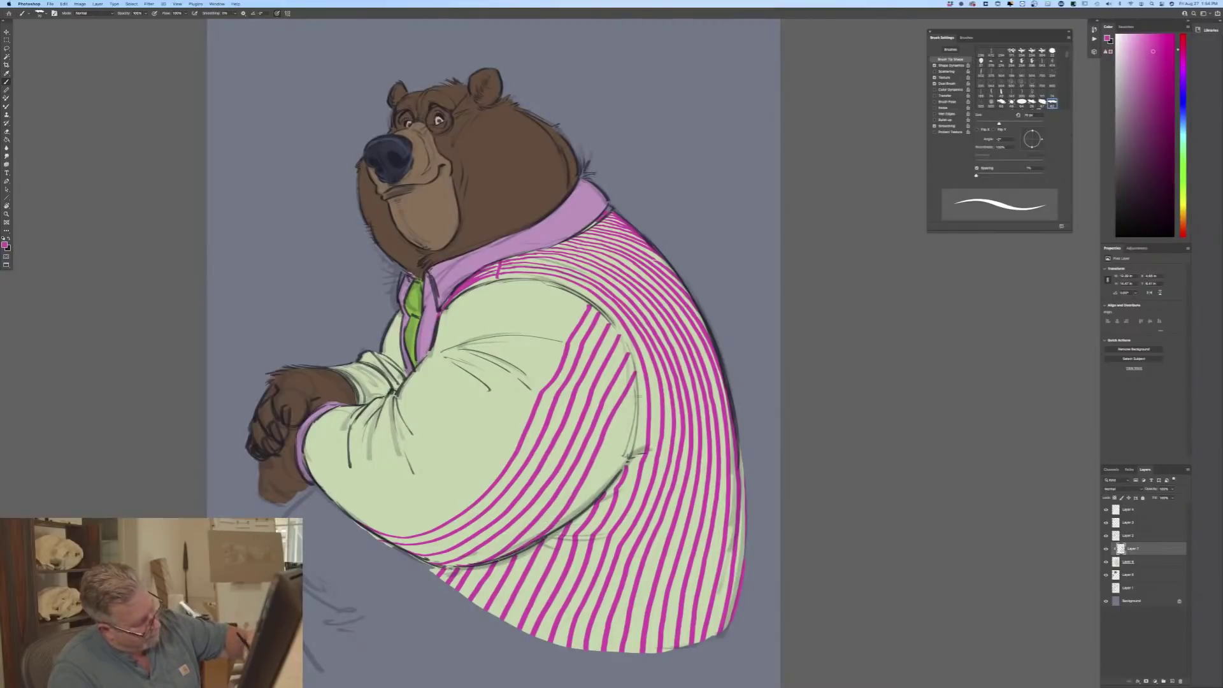
pyautogui.moveTo(636, 398); pyautogui.dragTo(571, 517)
pyautogui.moveTo(635, 431); pyautogui.dragTo(596, 500)
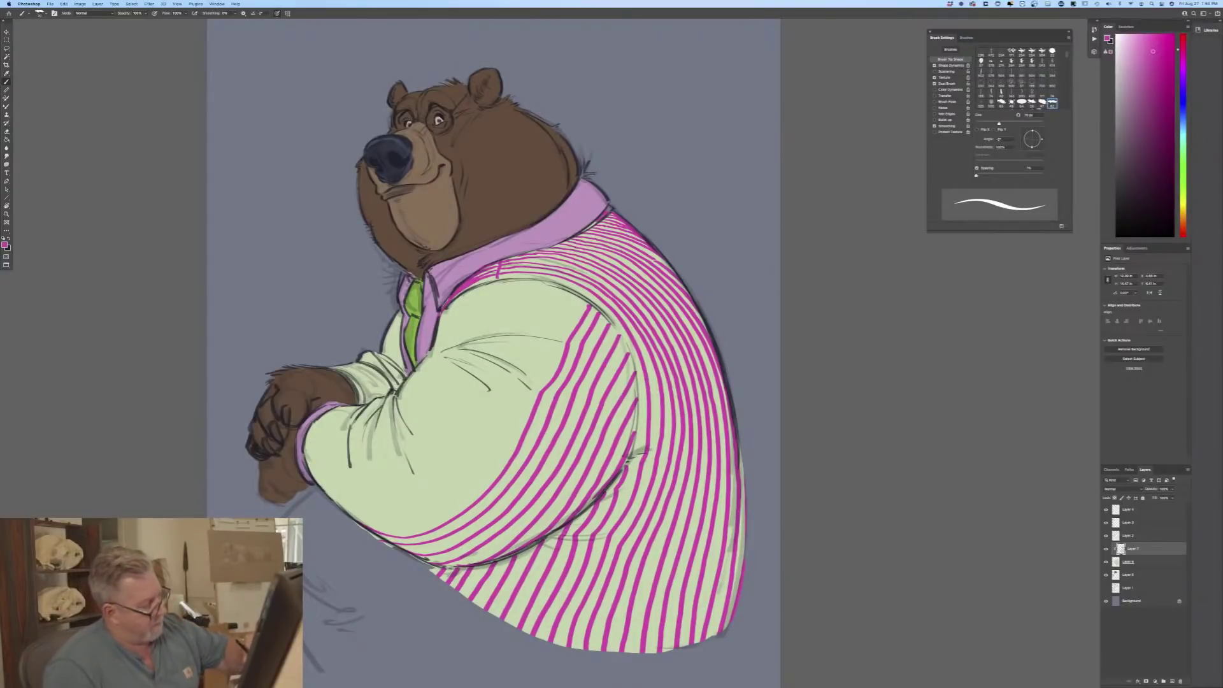
pyautogui.moveTo(636, 428)
pyautogui.mouseDown()
pyautogui.moveTo(631, 354)
pyautogui.moveTo(584, 299)
pyautogui.moveTo(631, 362)
pyautogui.mouseUp()
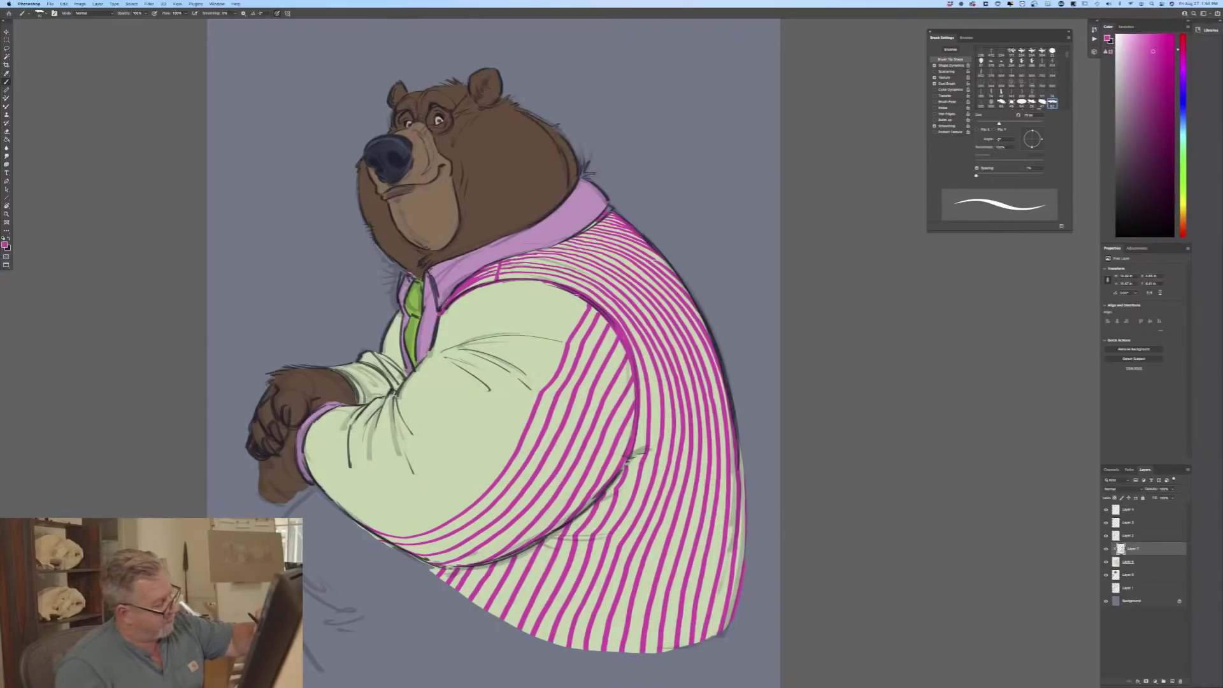
# Step: Continue the magenta stripes forward across the middle of the near sleeve, offsetting them at the upper-arm folds and curving them down towards the cuff
pyautogui.moveTo(577, 295)
pyautogui.mouseDown()
pyautogui.moveTo(491, 450)
pyautogui.moveTo(403, 521)
pyautogui.mouseUp()
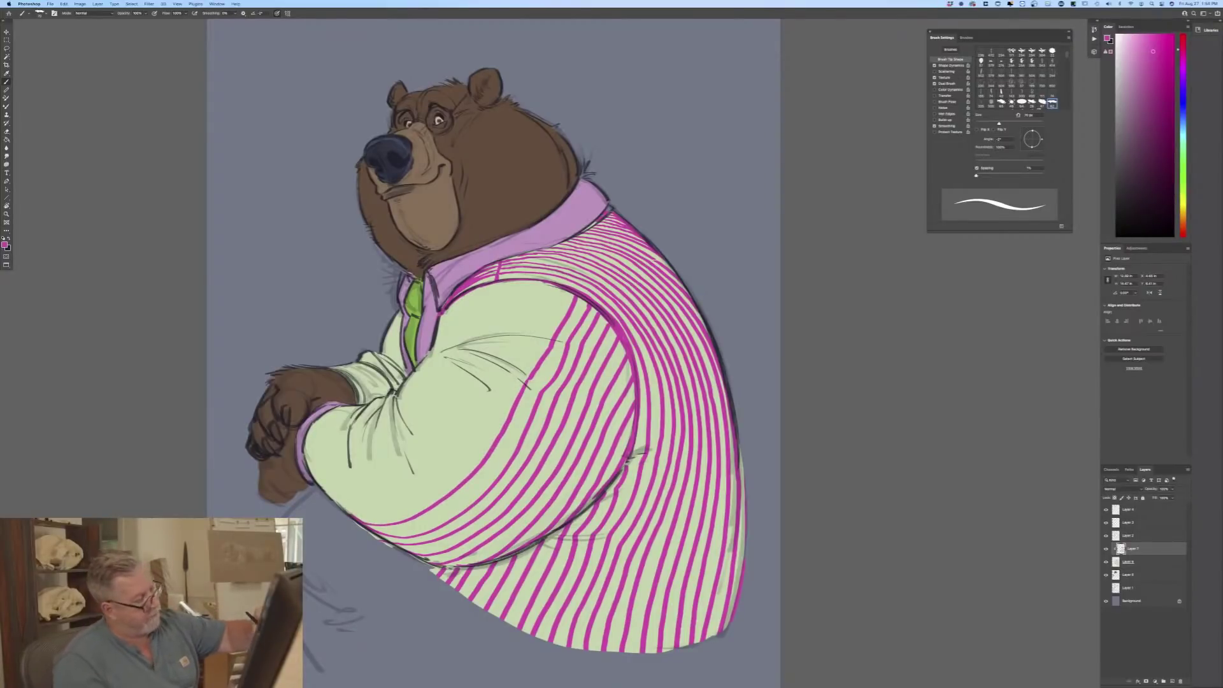
pyautogui.moveTo(564, 291); pyautogui.dragTo(524, 360)
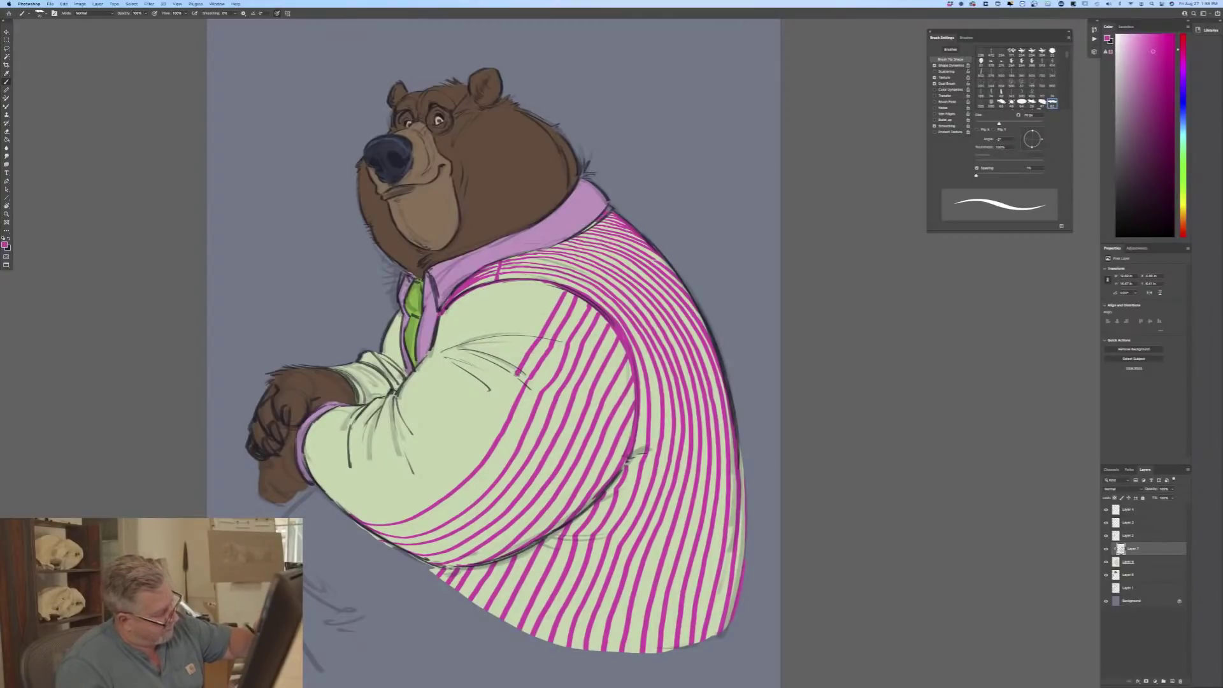
pyautogui.moveTo(518, 378)
pyautogui.mouseDown()
pyautogui.moveTo(462, 455)
pyautogui.moveTo(411, 498)
pyautogui.moveTo(337, 500)
pyautogui.mouseUp()
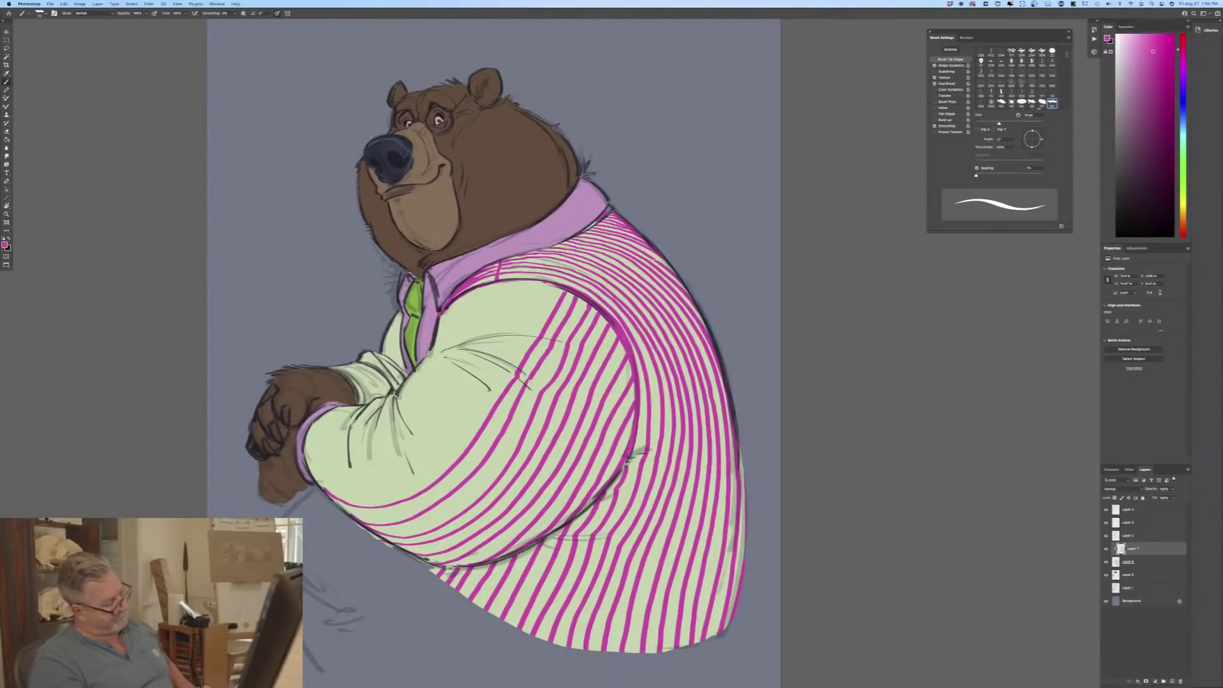
pyautogui.moveTo(552, 285); pyautogui.dragTo(513, 355)
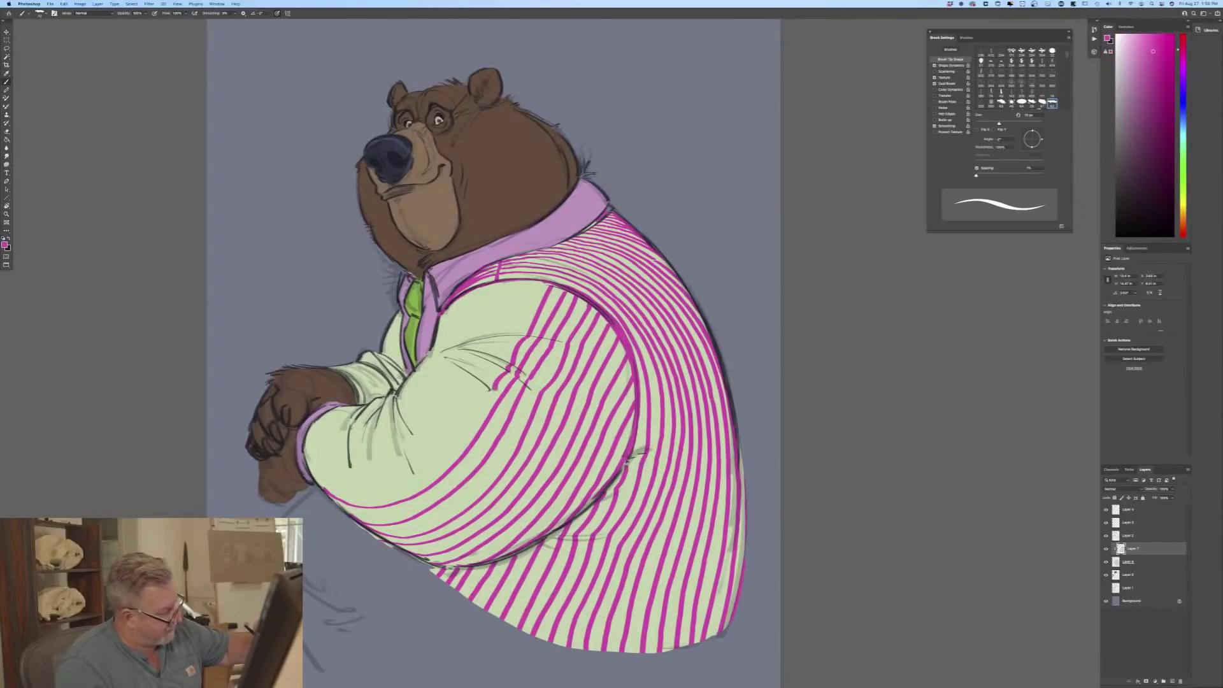
pyautogui.moveTo(496, 387); pyautogui.dragTo(422, 469)
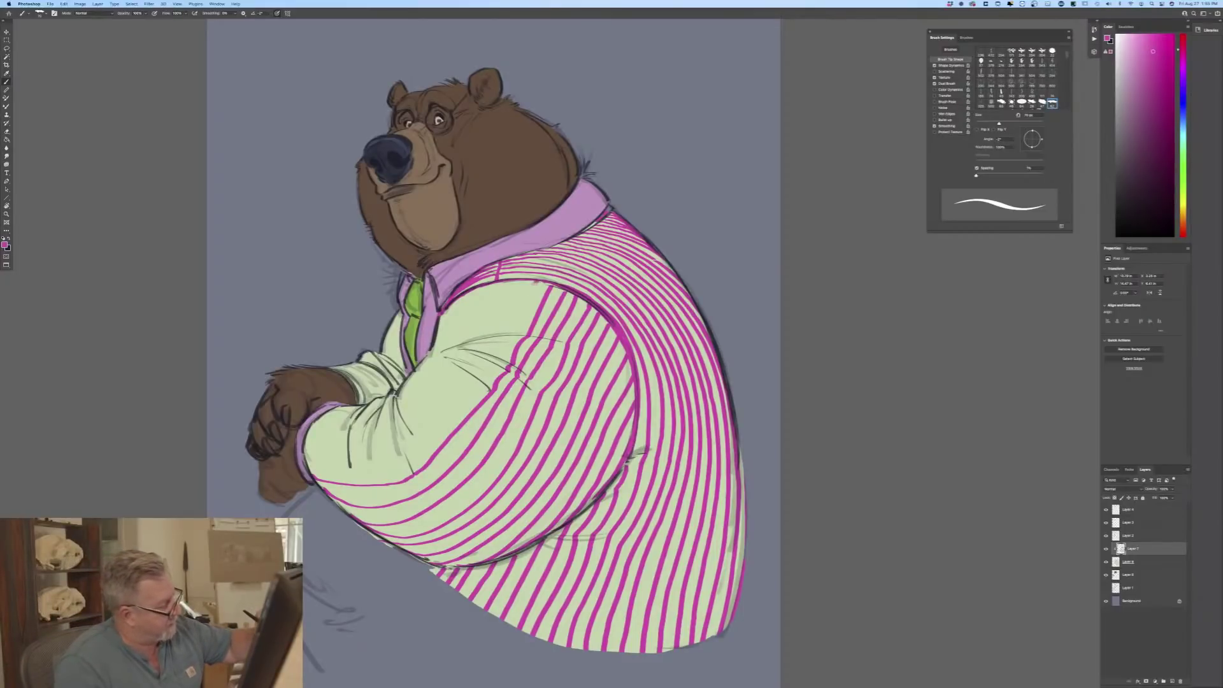
pyautogui.moveTo(539, 282); pyautogui.dragTo(502, 361)
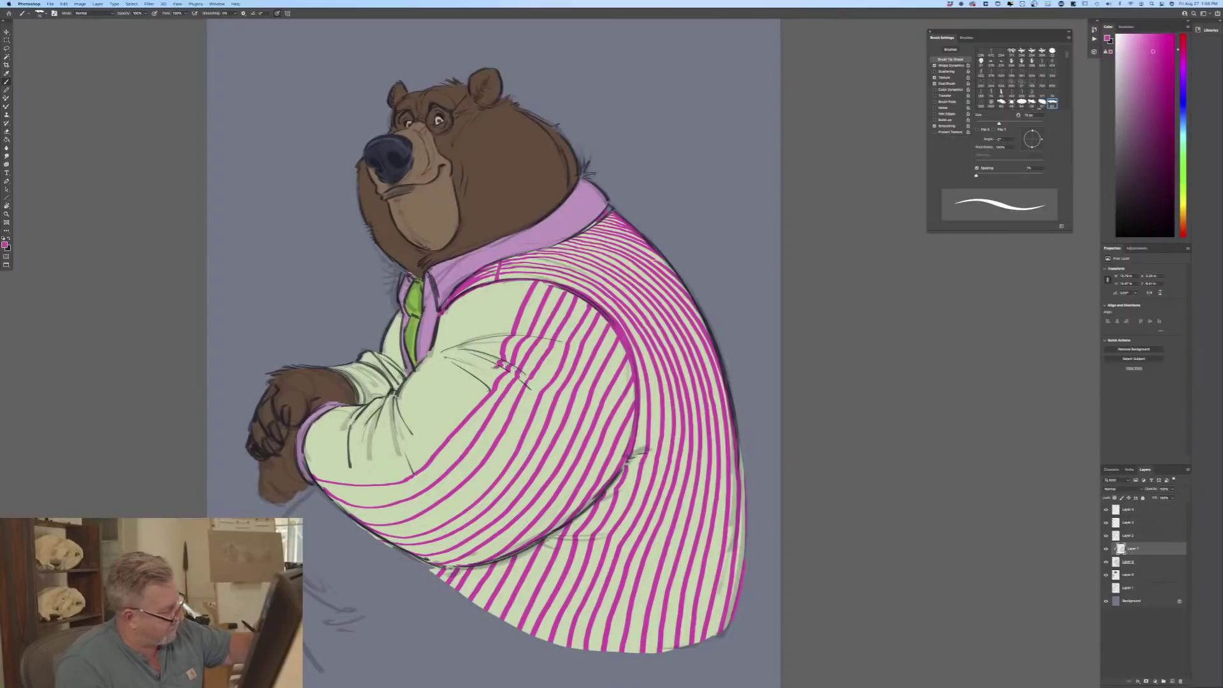
pyautogui.moveTo(472, 393)
pyautogui.mouseDown()
pyautogui.moveTo(410, 467)
pyautogui.moveTo(336, 476)
pyautogui.mouseUp()
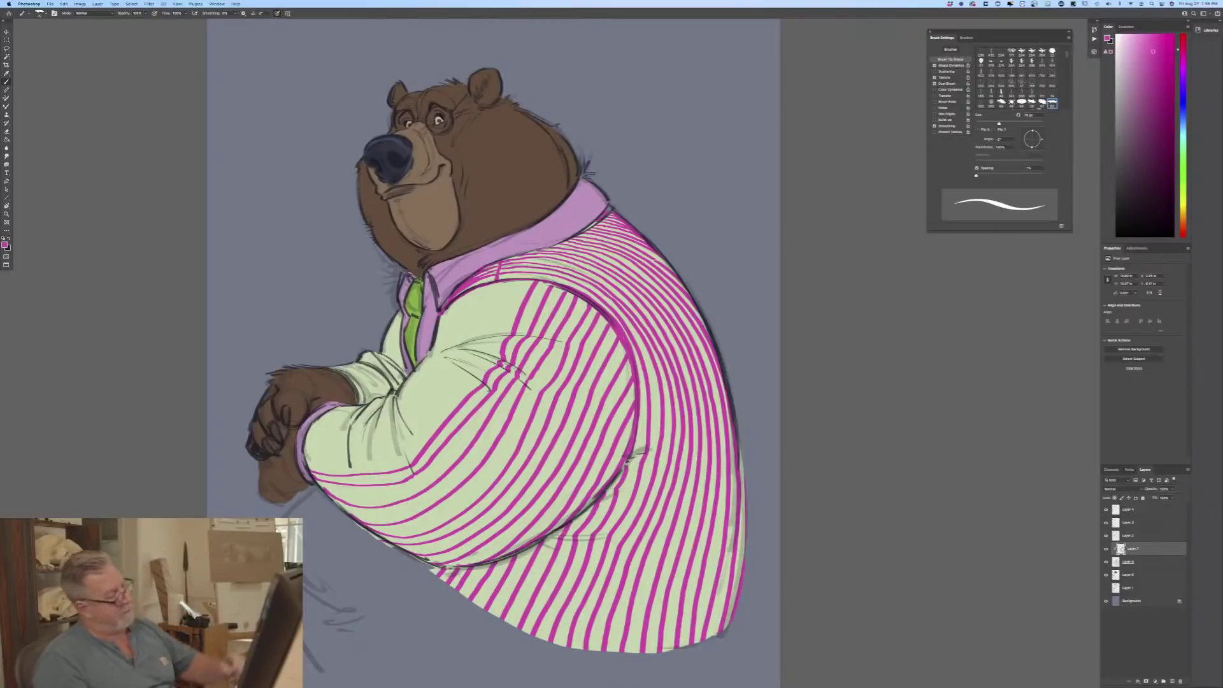
# Step: Paint magenta stripes down the front part of the near sleeve, bending them around the upper-arm and elbow folds as they run towards the cuff
pyautogui.moveTo(517, 281)
pyautogui.mouseDown()
pyautogui.moveTo(478, 370)
pyautogui.moveTo(380, 463)
pyautogui.mouseUp()
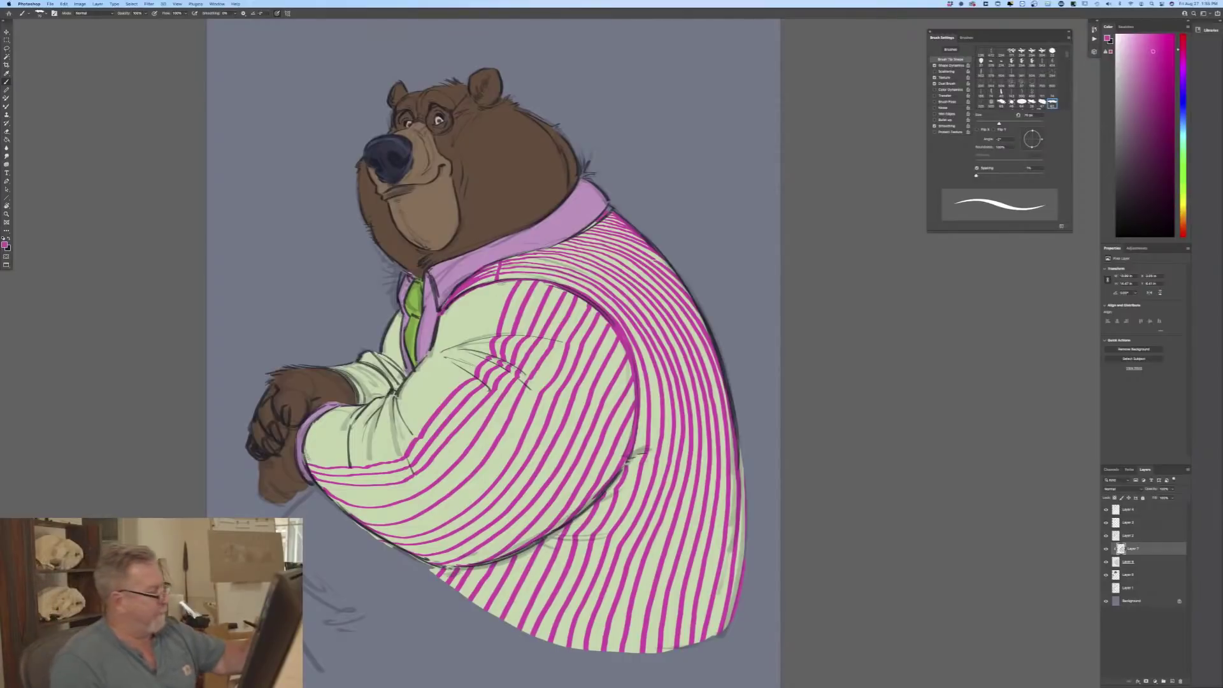
pyautogui.moveTo(501, 281); pyautogui.dragTo(486, 339)
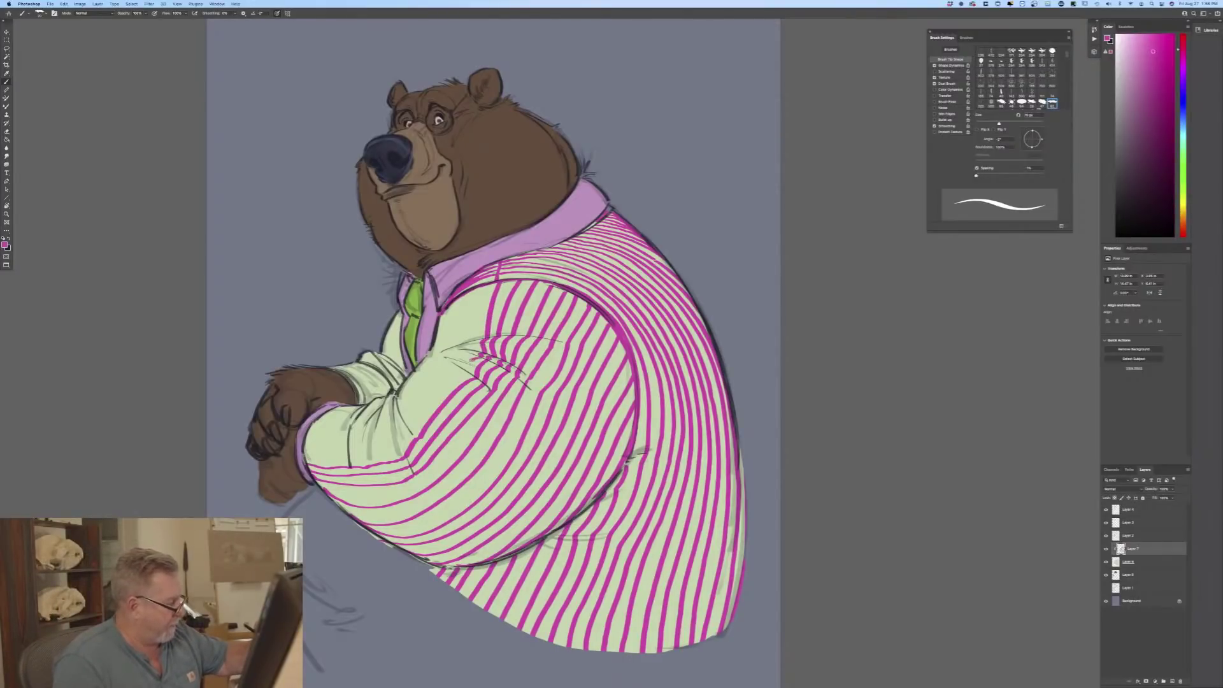
pyautogui.moveTo(474, 360); pyautogui.dragTo(390, 455)
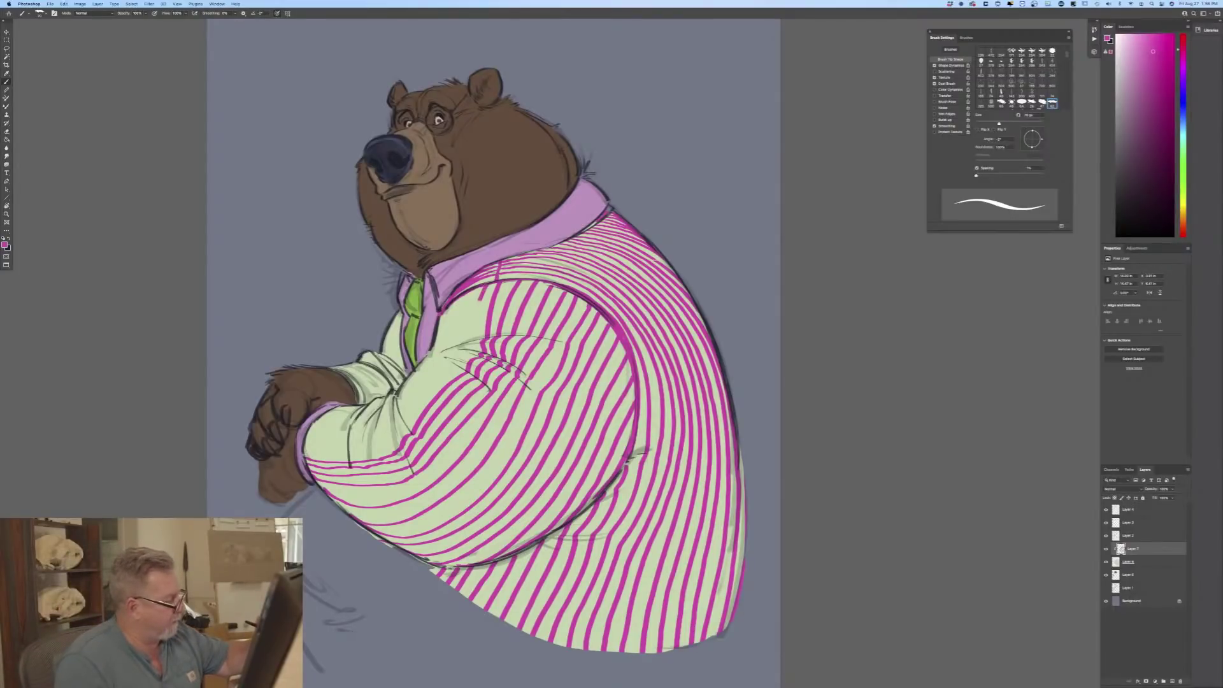
pyautogui.moveTo(482, 296); pyautogui.dragTo(474, 340)
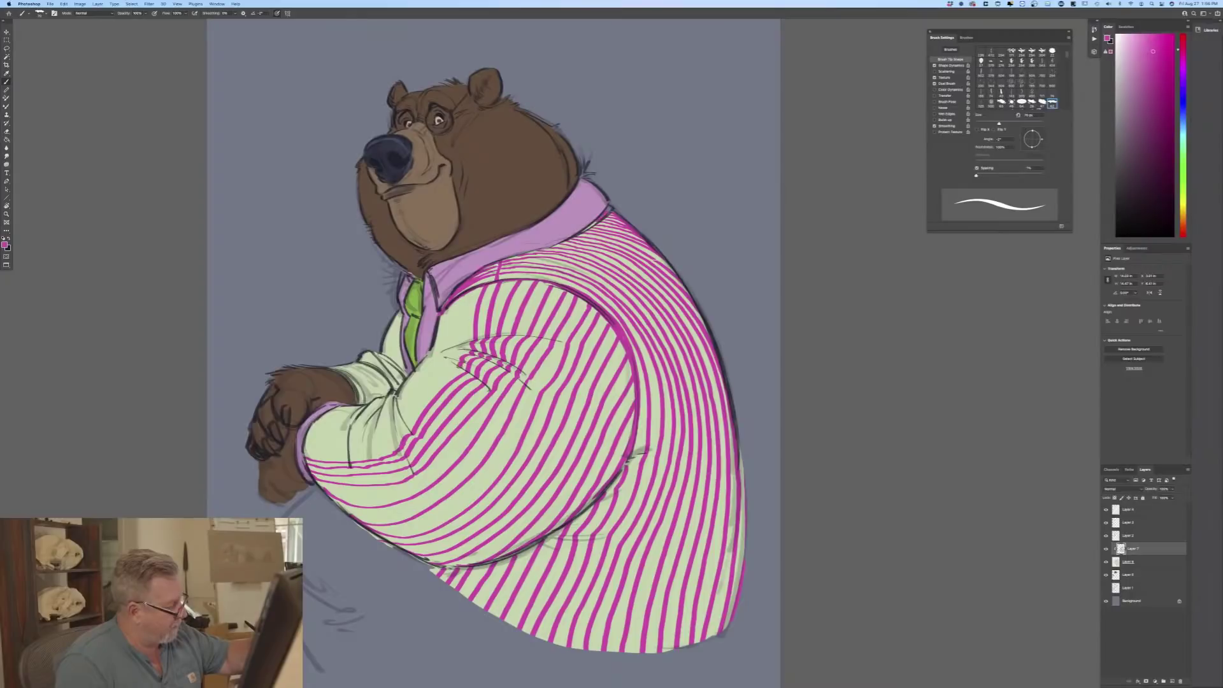
pyautogui.moveTo(459, 368); pyautogui.dragTo(370, 455)
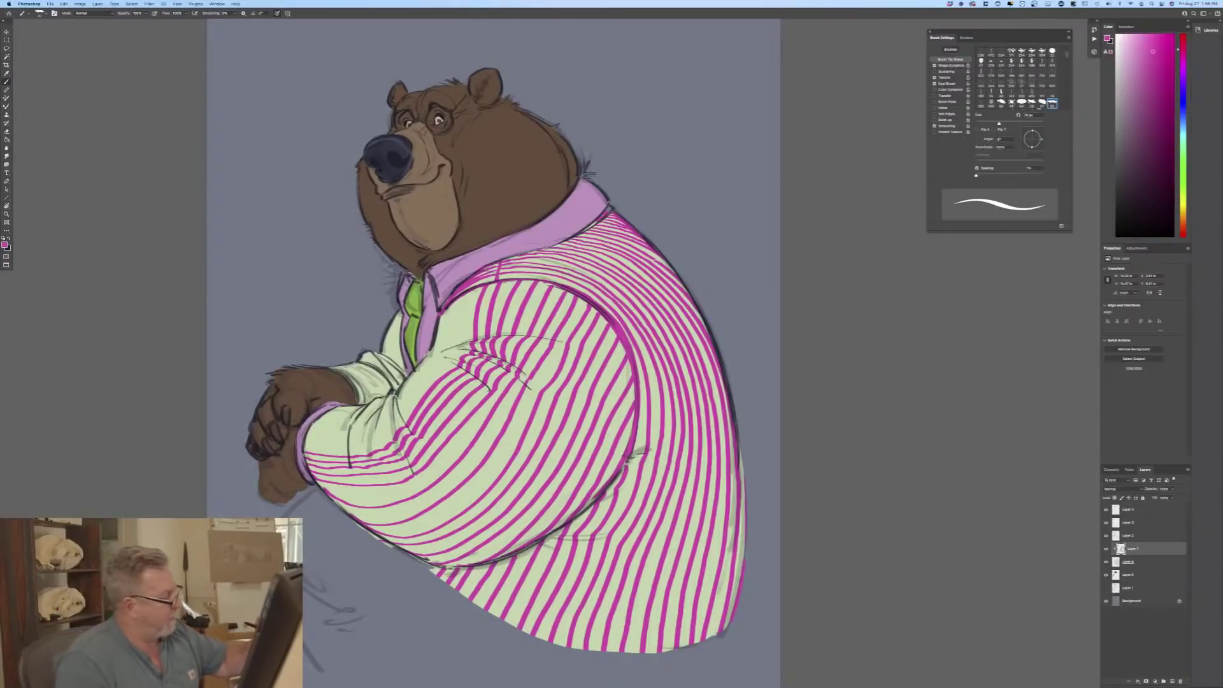
pyautogui.moveTo(474, 287); pyautogui.dragTo(465, 338)
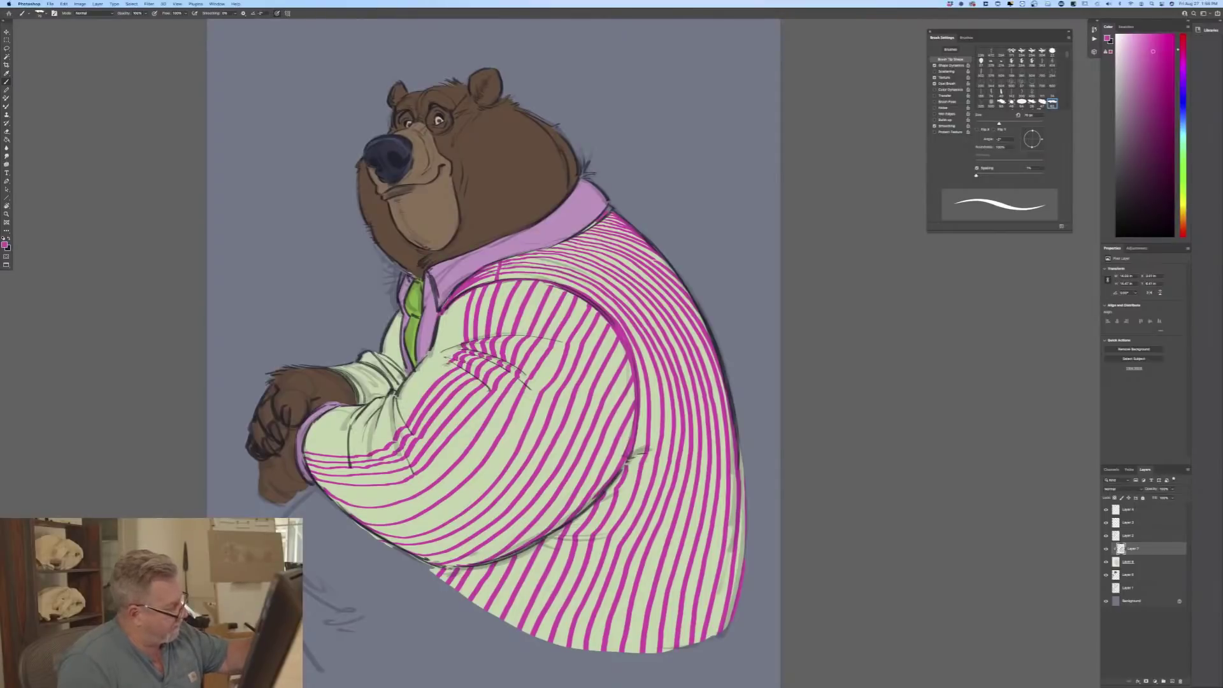
pyautogui.moveTo(448, 365); pyautogui.dragTo(393, 427)
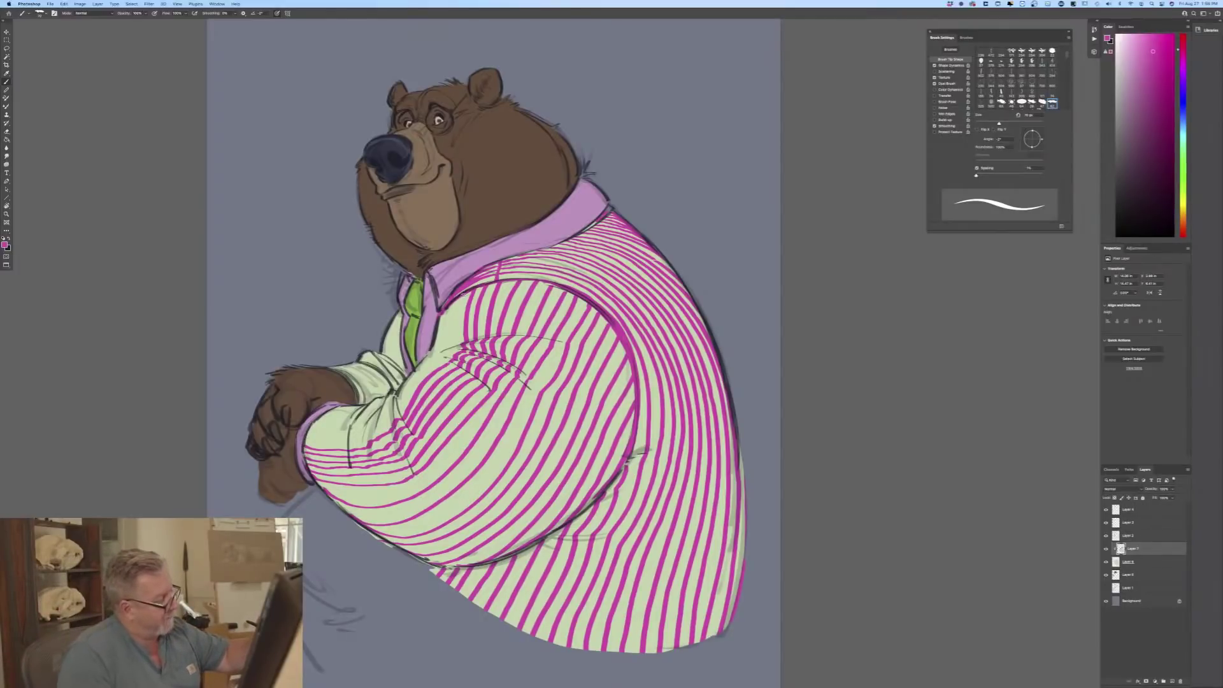
pyautogui.moveTo(465, 293)
pyautogui.mouseDown()
pyautogui.moveTo(454, 342)
pyautogui.moveTo(396, 412)
pyautogui.mouseUp()
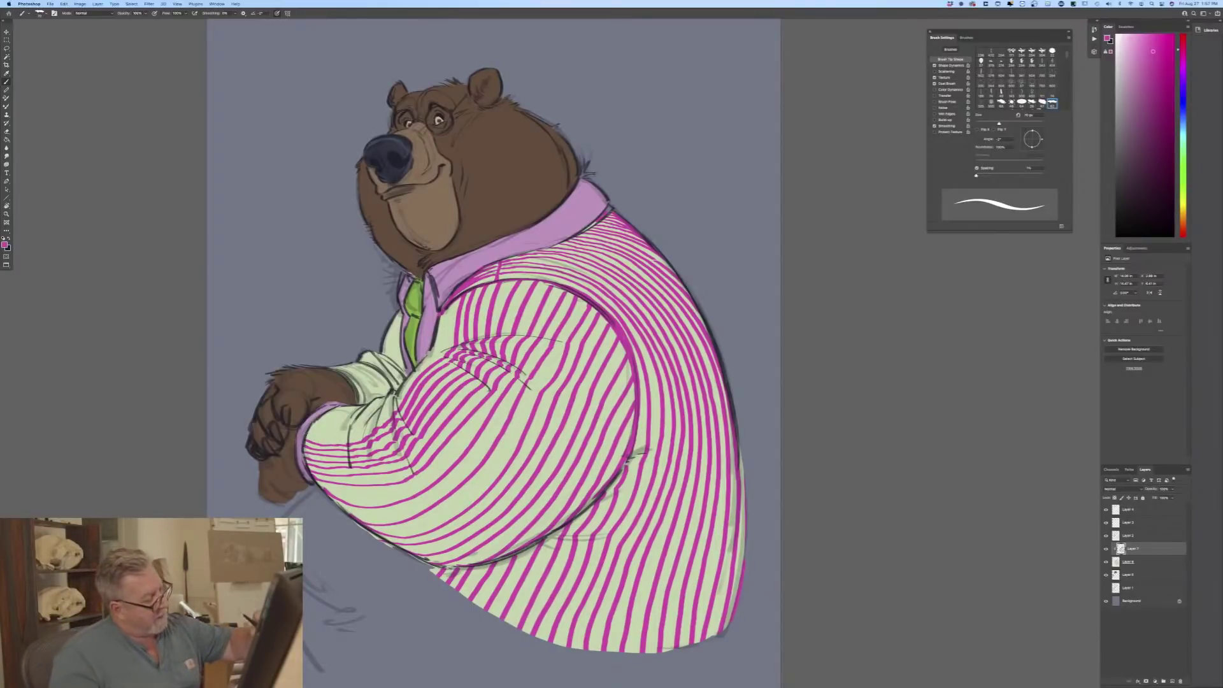
# Step: Add thinner magenta stripes in the wide gaps between the existing ones on the near sleeve, from the shoulder down through the forearm
pyautogui.moveTo(585, 303)
pyautogui.mouseDown()
pyautogui.moveTo(471, 490)
pyautogui.moveTo(393, 530)
pyautogui.moveTo(356, 517)
pyautogui.mouseUp()
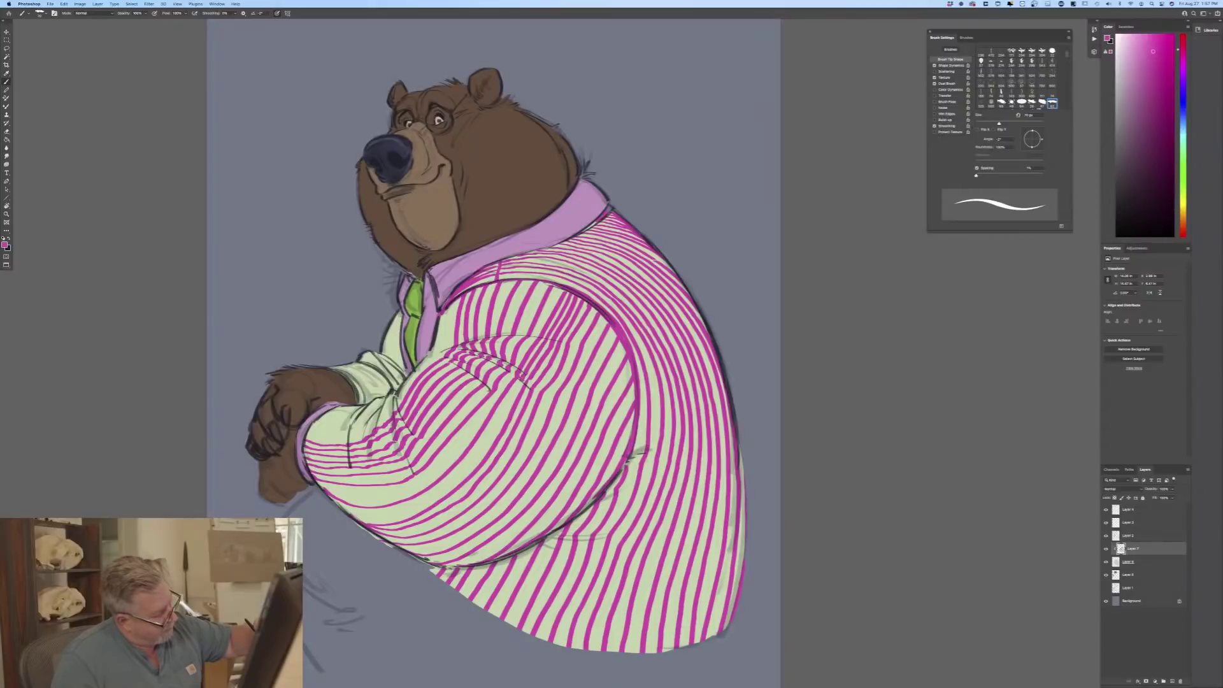
pyautogui.moveTo(517, 386)
pyautogui.mouseDown()
pyautogui.moveTo(466, 465)
pyautogui.moveTo(389, 517)
pyautogui.mouseUp()
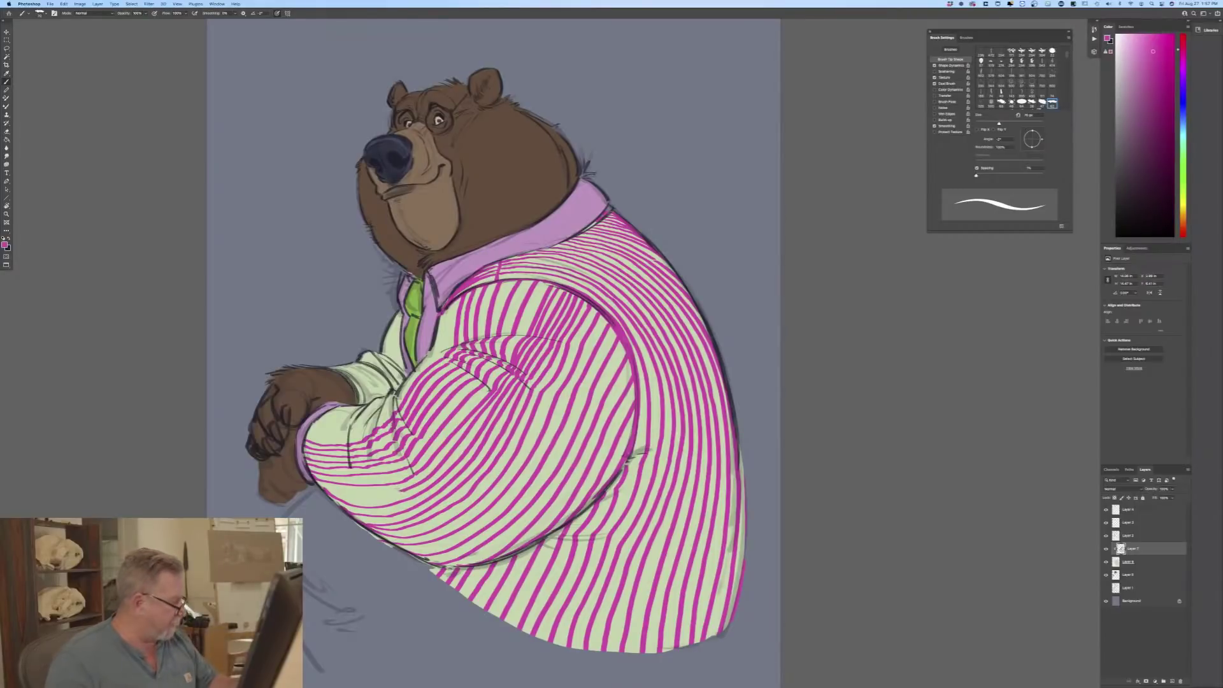
pyautogui.moveTo(399, 497); pyautogui.dragTo(337, 492)
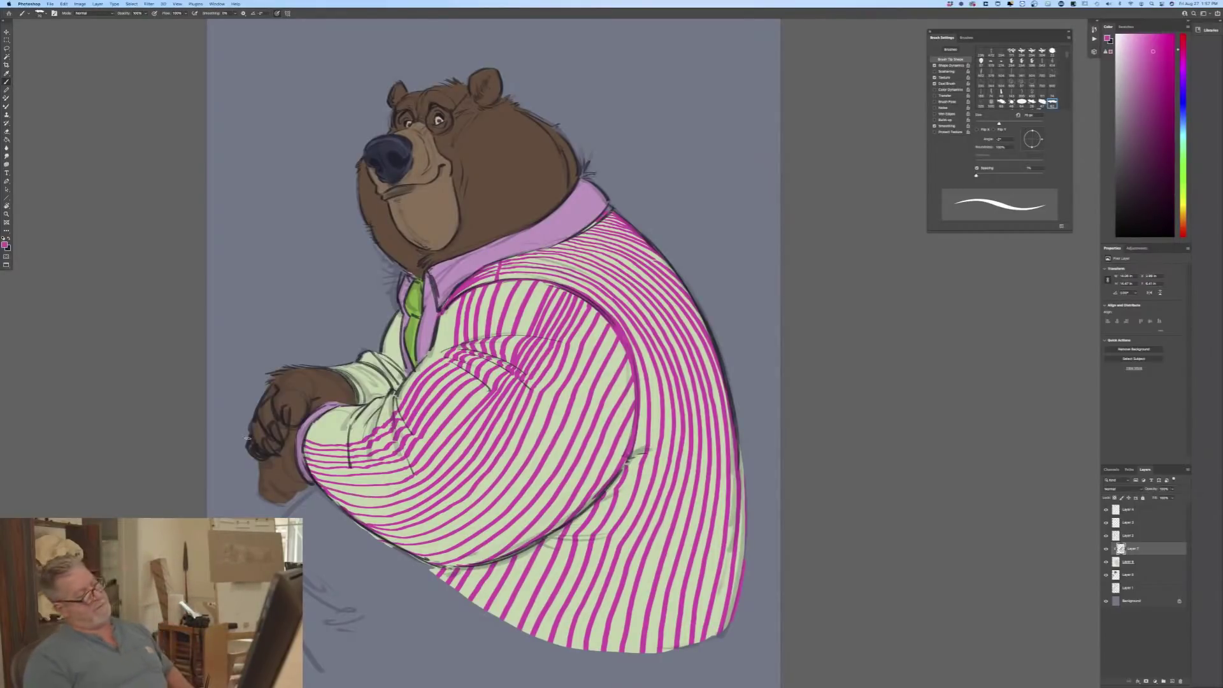
pyautogui.moveTo(542, 282); pyautogui.dragTo(520, 335)
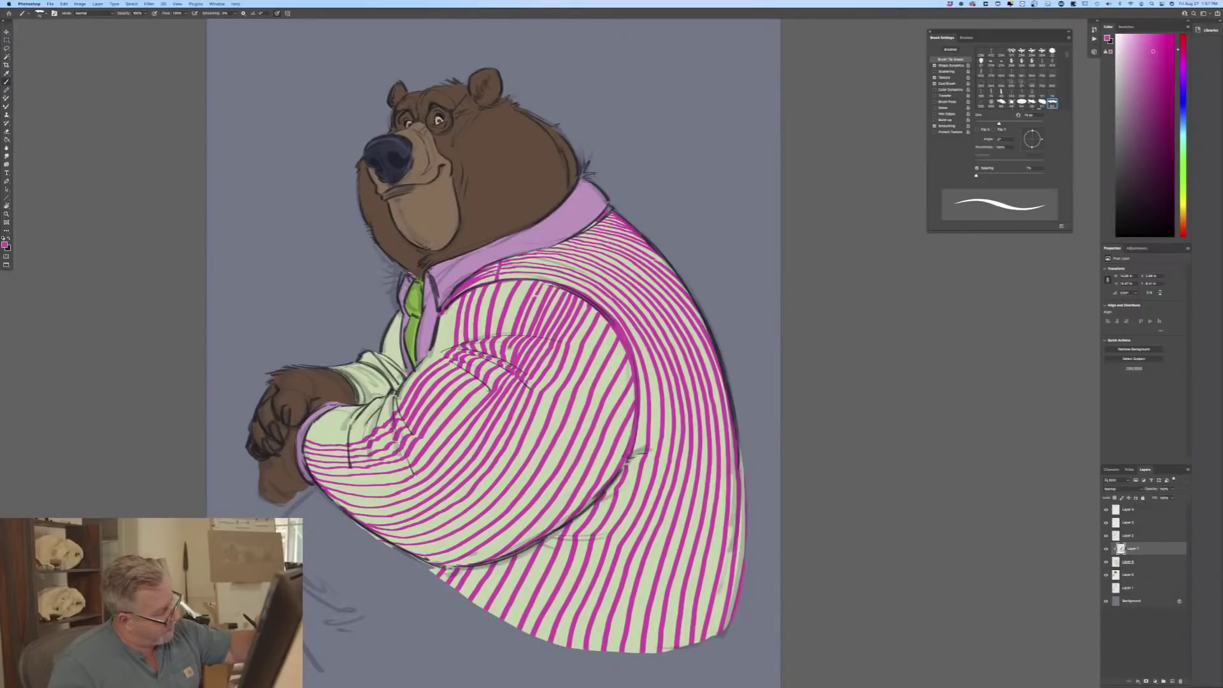
pyautogui.moveTo(507, 365)
pyautogui.mouseDown()
pyautogui.moveTo(424, 457)
pyautogui.moveTo(384, 477)
pyautogui.moveTo(315, 474)
pyautogui.mouseUp()
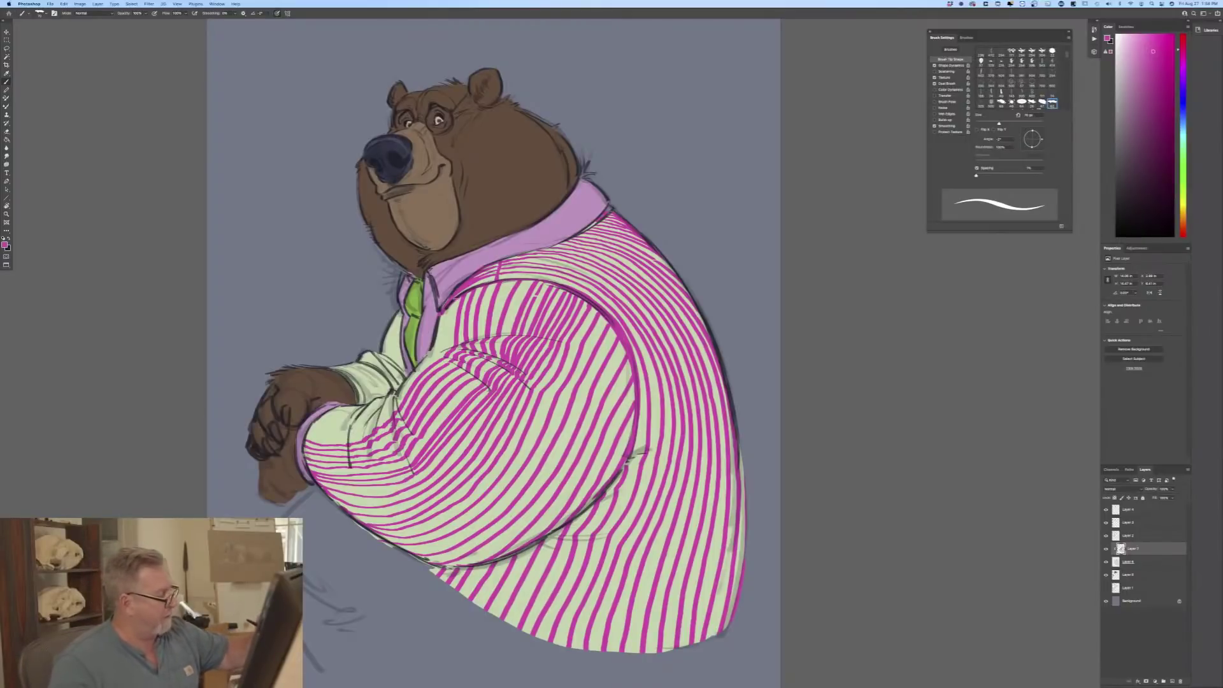
# Step: Fill the near sleeve's remaining front edge beside the collar and the top of the forearm up to the cuff with magenta stripes
pyautogui.moveTo(453, 300); pyautogui.dragTo(446, 342)
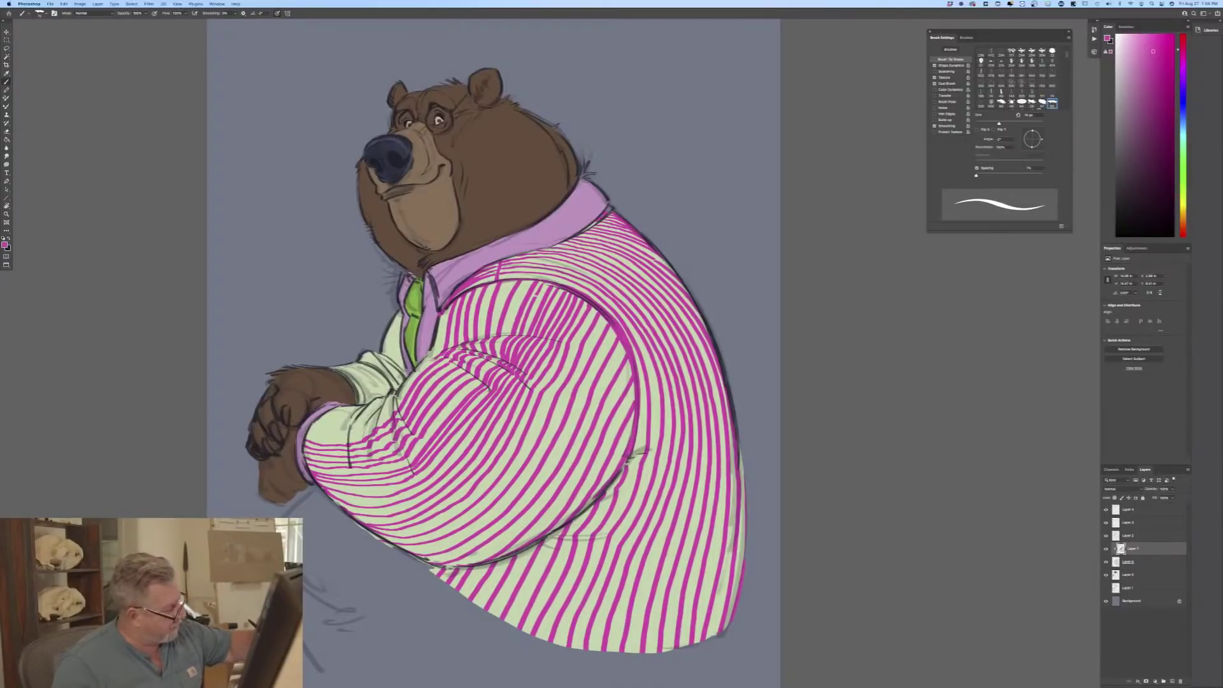
pyautogui.moveTo(436, 358); pyautogui.dragTo(402, 391)
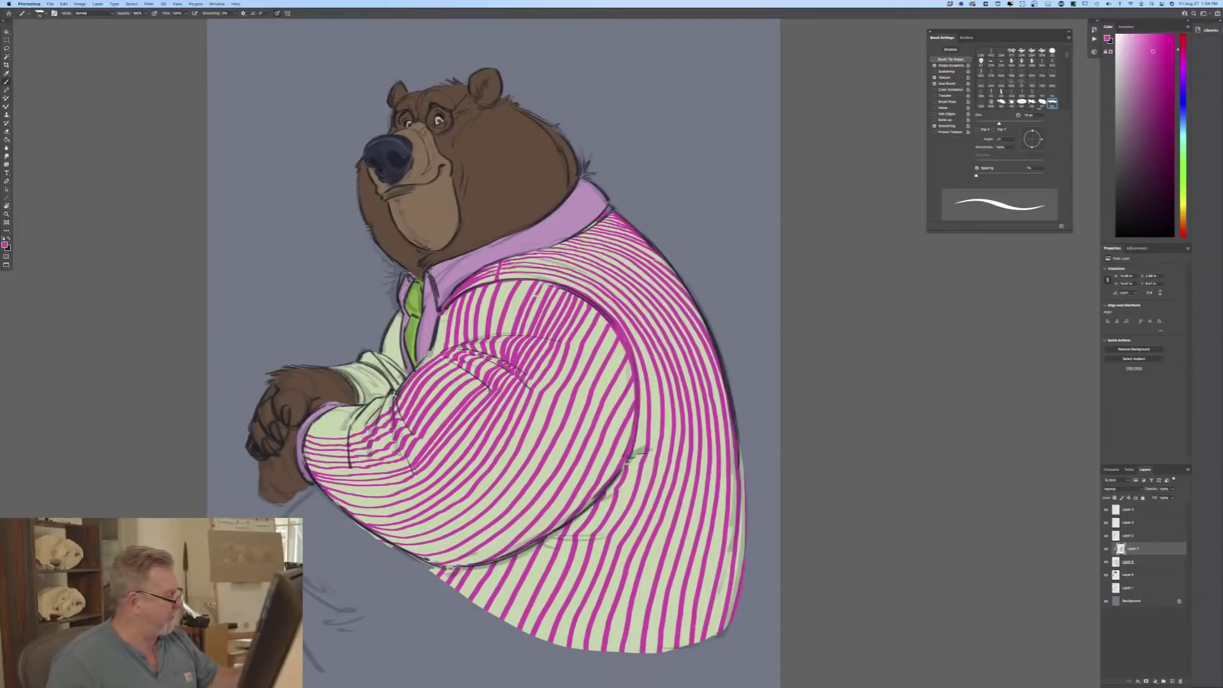
pyautogui.moveTo(447, 306)
pyautogui.mouseDown()
pyautogui.moveTo(437, 356)
pyautogui.moveTo(414, 371)
pyautogui.mouseUp()
pyautogui.moveTo(440, 317); pyautogui.dragTo(432, 350)
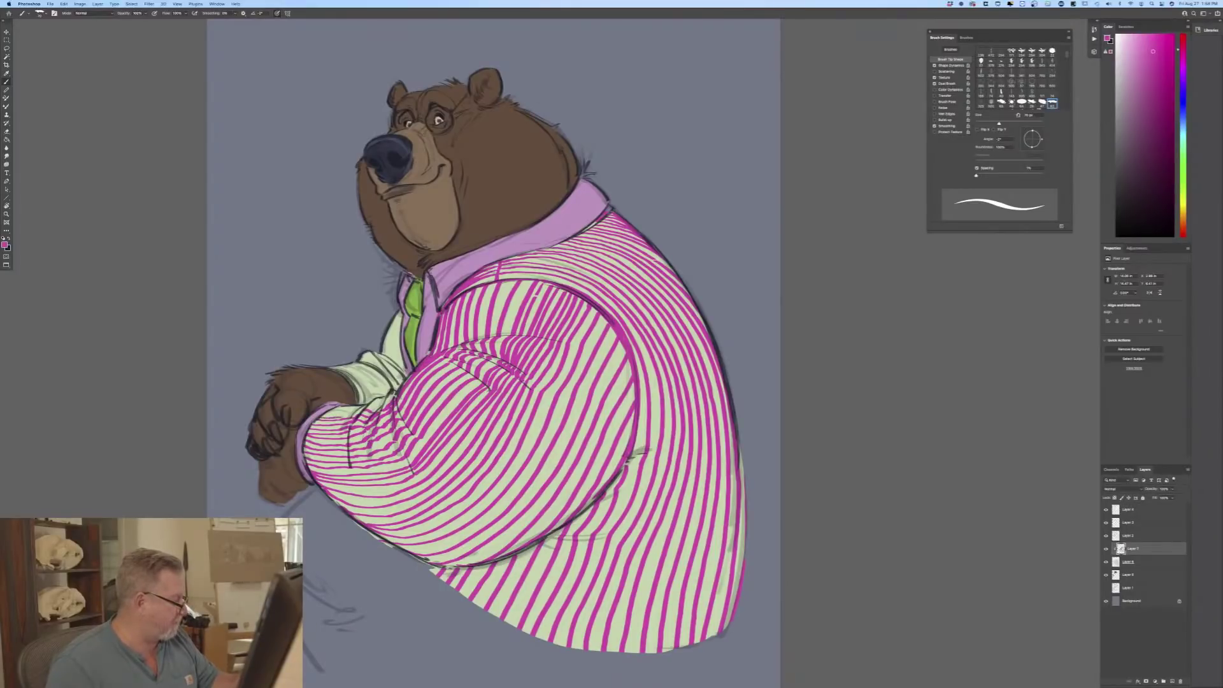
pyautogui.moveTo(329, 416); pyautogui.dragTo(392, 397)
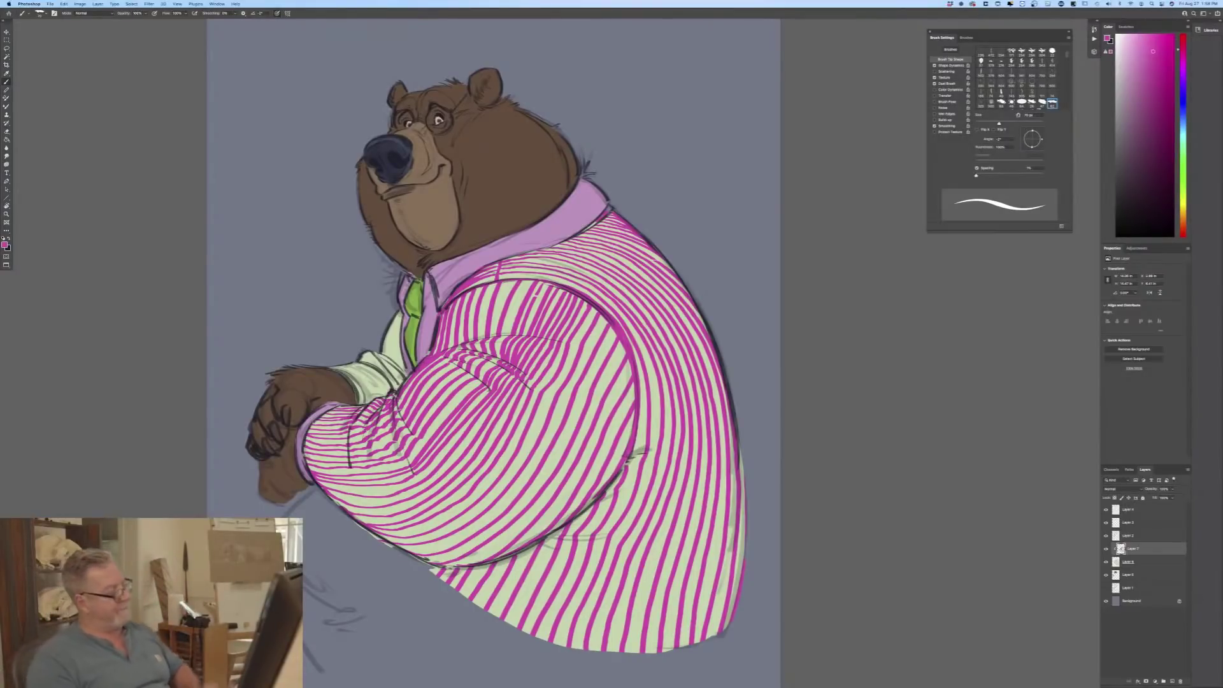
# Step: Add in-between magenta stripes at the front of the near shoulder, and stripe the far sleeve and the jacket front beside the tie
pyautogui.moveTo(521, 282); pyautogui.dragTo(504, 333)
pyautogui.moveTo(507, 282); pyautogui.dragTo(492, 338)
pyautogui.moveTo(491, 285); pyautogui.dragTo(479, 337)
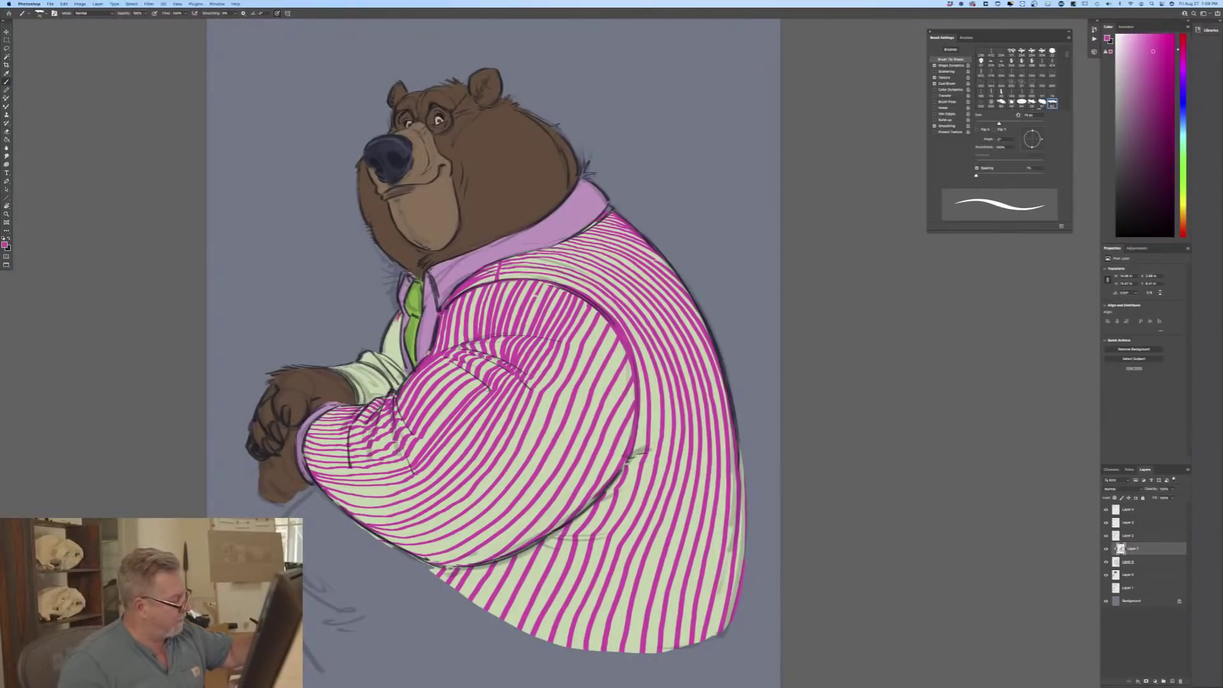
pyautogui.moveTo(393, 319)
pyautogui.mouseDown()
pyautogui.moveTo(386, 350)
pyautogui.moveTo(339, 370)
pyautogui.moveTo(361, 404)
pyautogui.mouseUp()
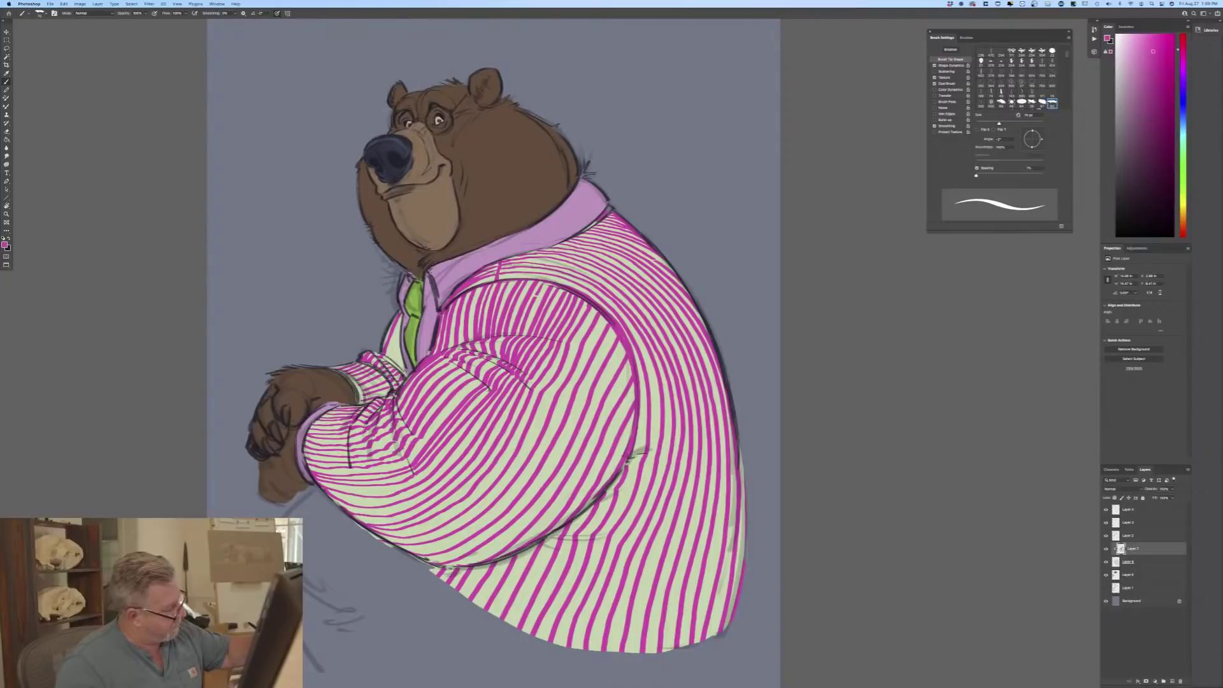
pyautogui.moveTo(401, 319); pyautogui.dragTo(391, 358)
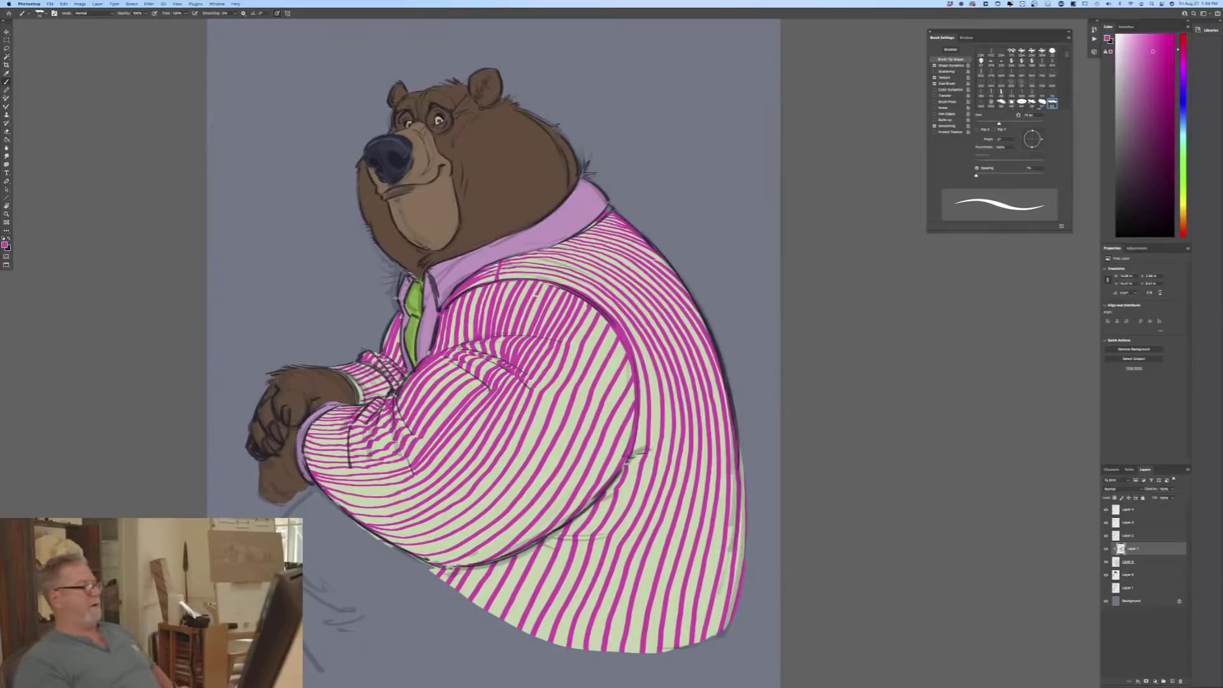
pyautogui.press('super+minus')
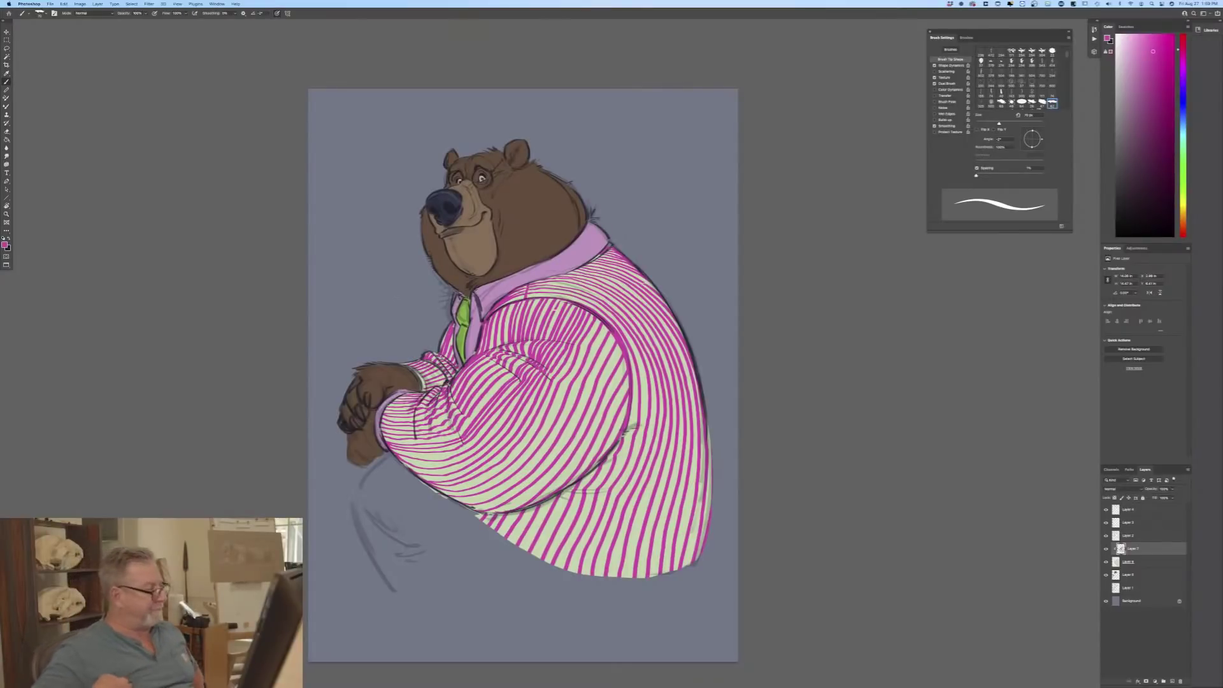
pyautogui.press('super+plus')
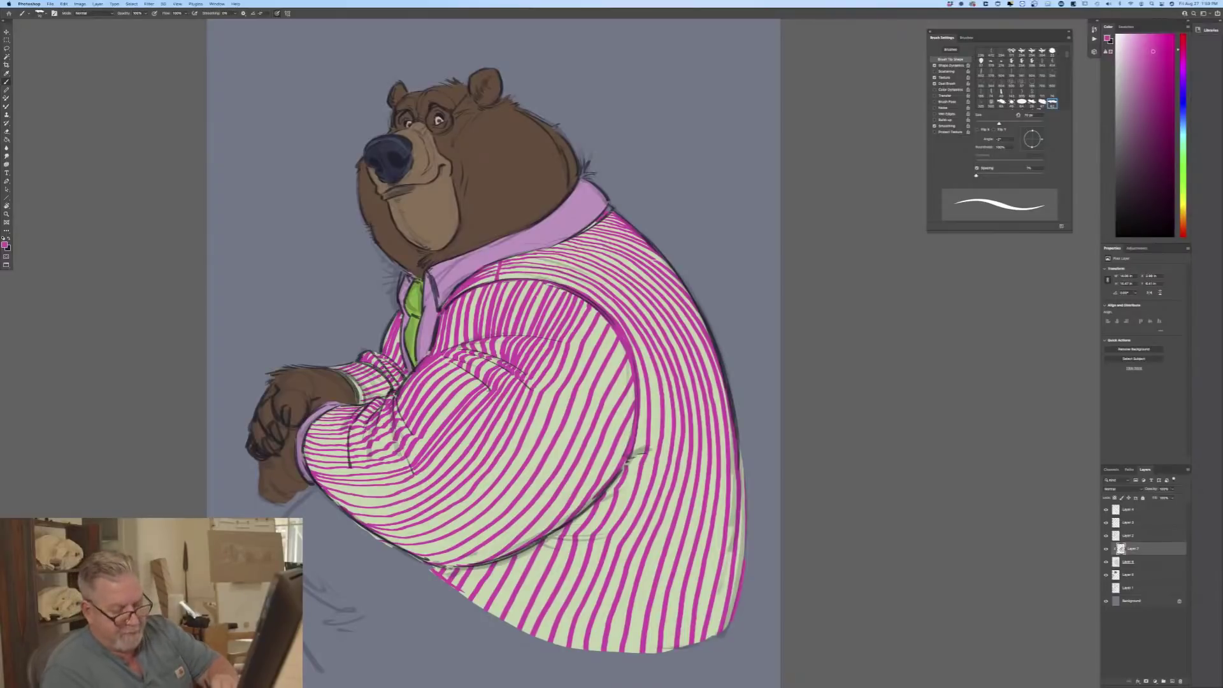
pyautogui.click(1137, 562)
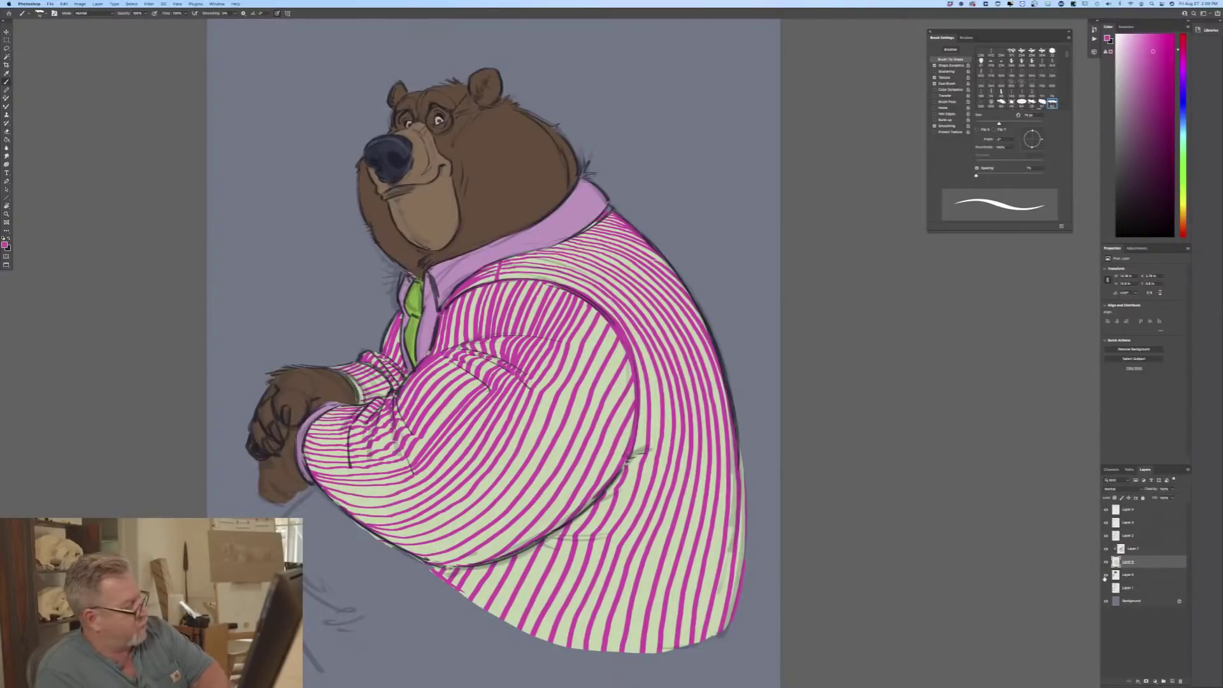
pyautogui.click(1170, 679)
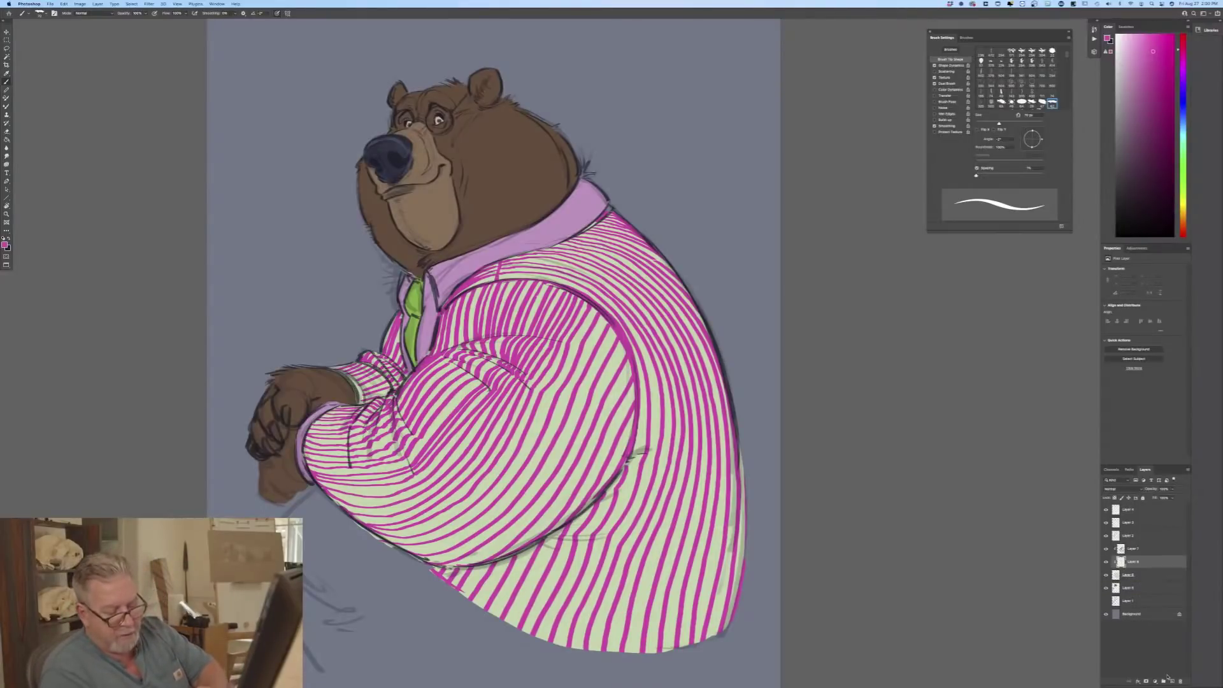
pyautogui.press('super+e')
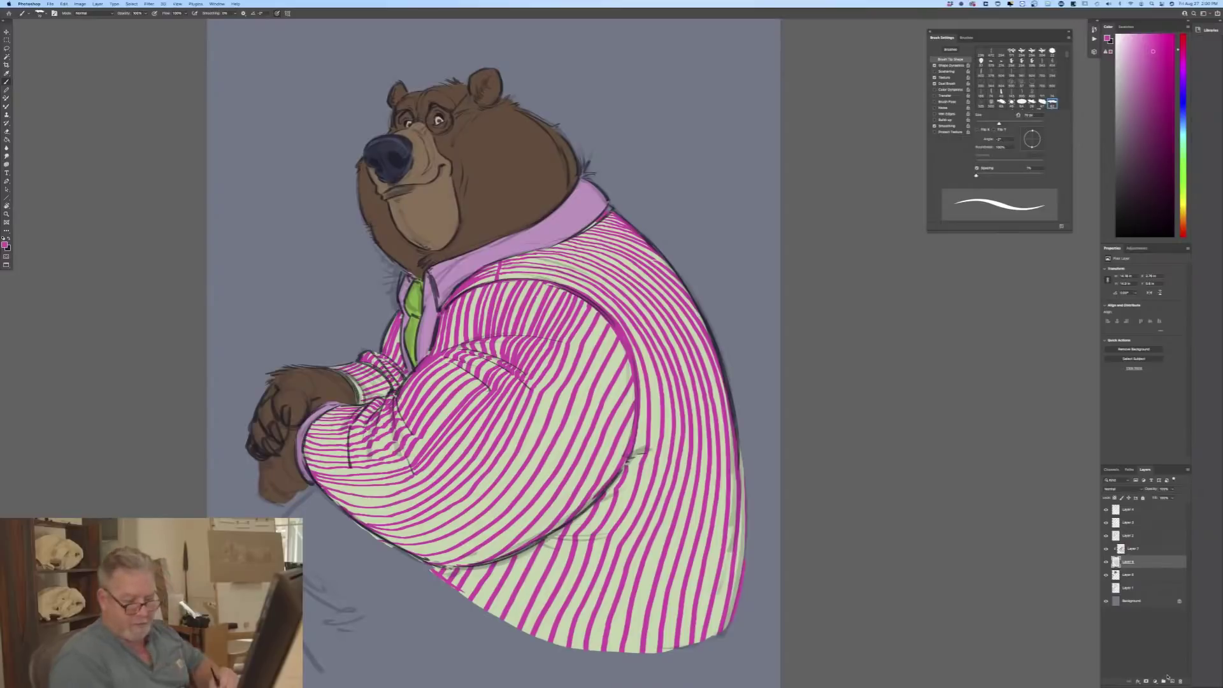
# Step: Merge the magenta stripe layer with the pale green jacket layer beneath it
pyautogui.click(1133, 549)
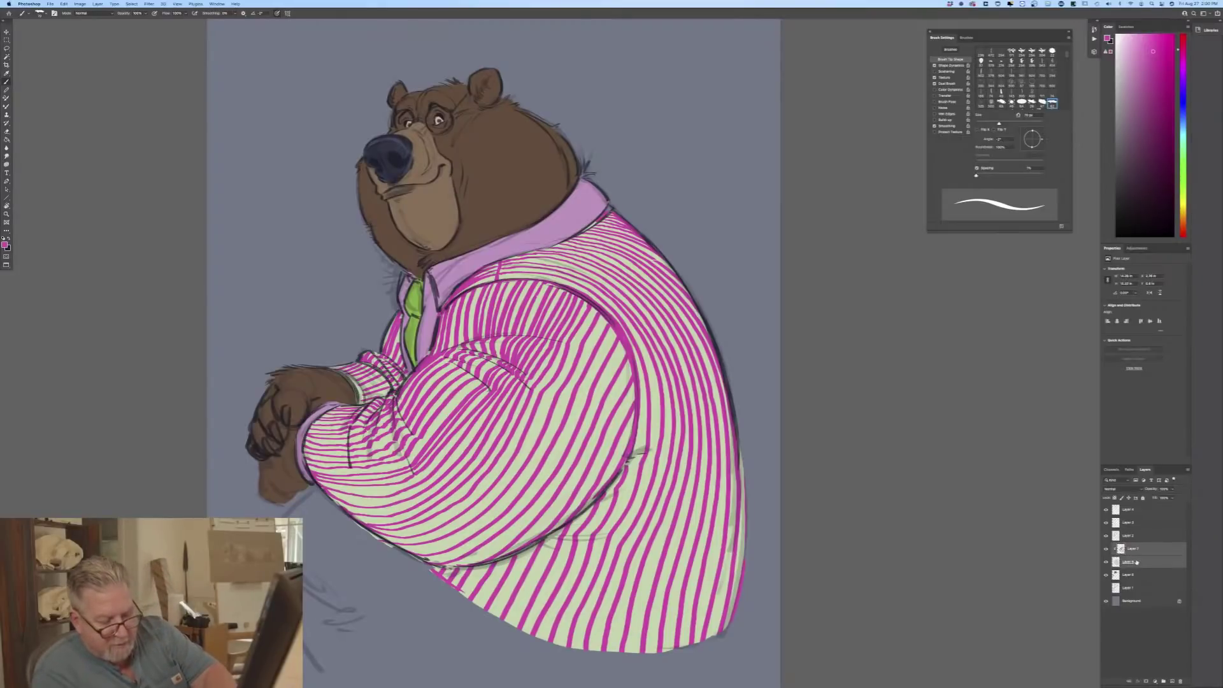
pyautogui.click(98, 4)
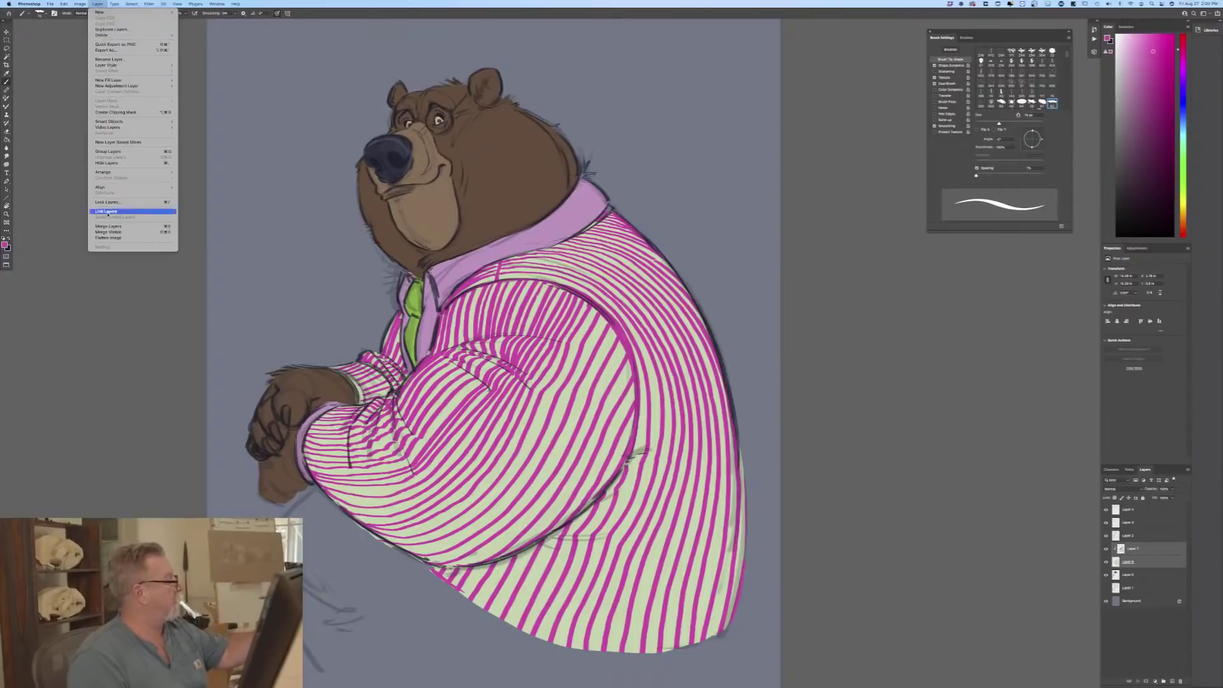
pyautogui.click(107, 226)
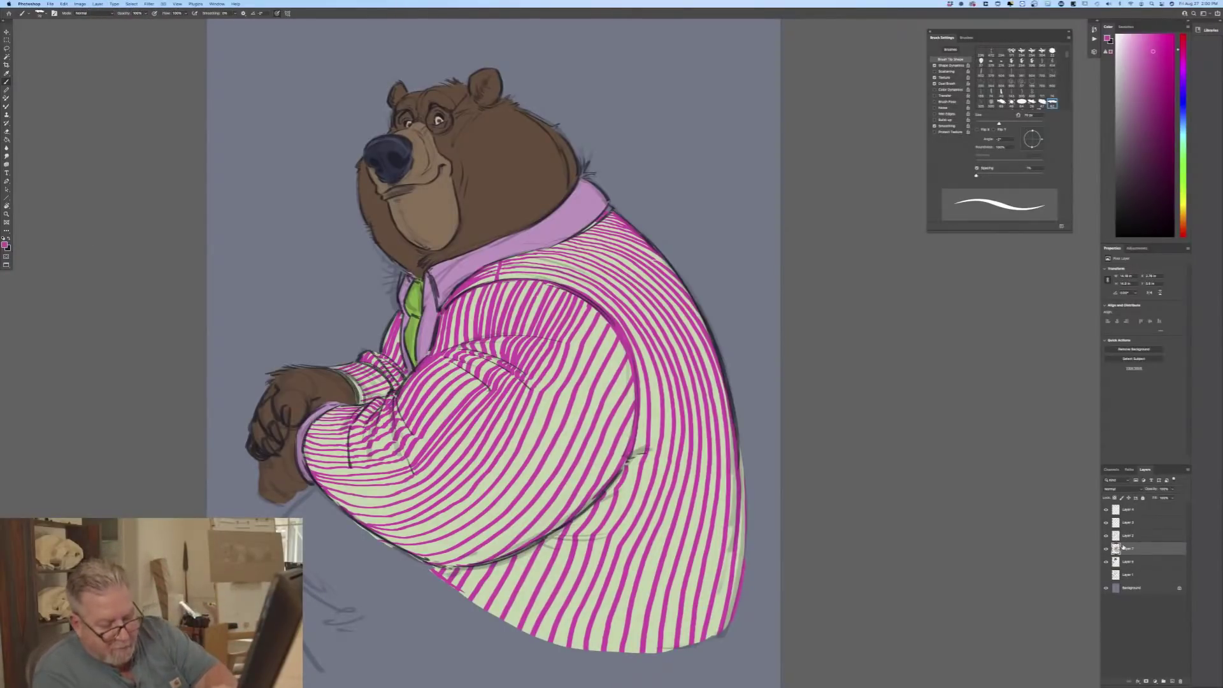
# Step: Create a new layer clipped to the merged striped jacket layer and set its blend mode to Normal
pyautogui.click(1168, 680)
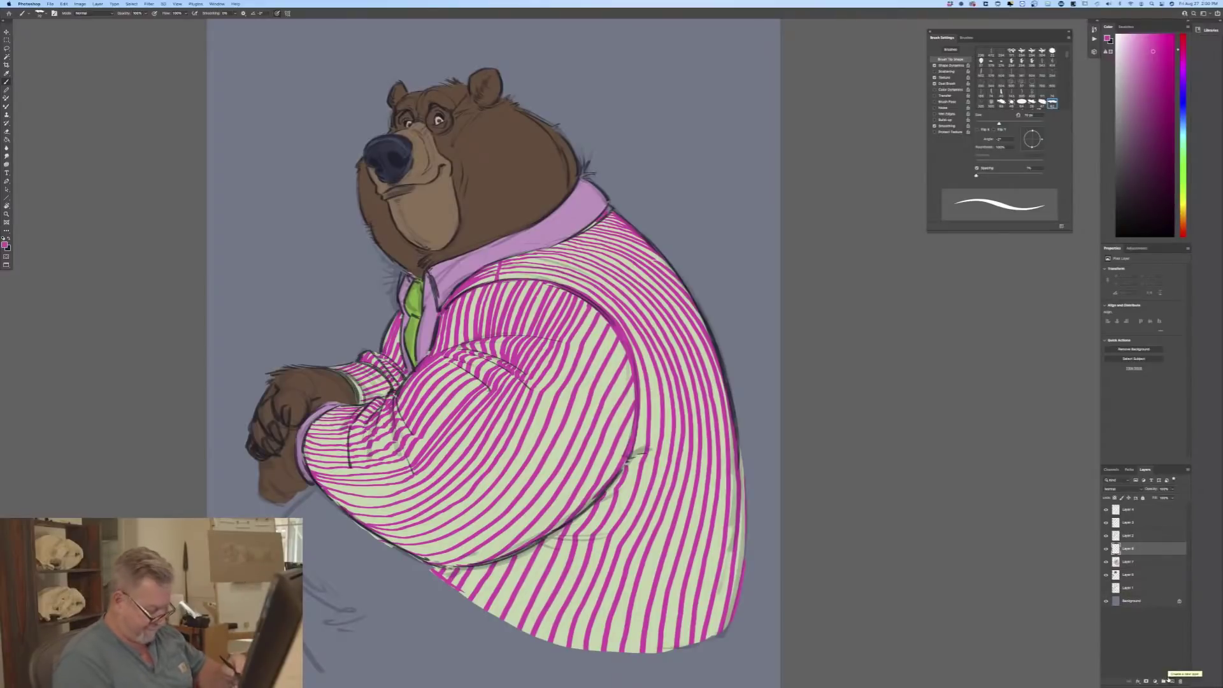
pyautogui.rightClick(1124, 551)
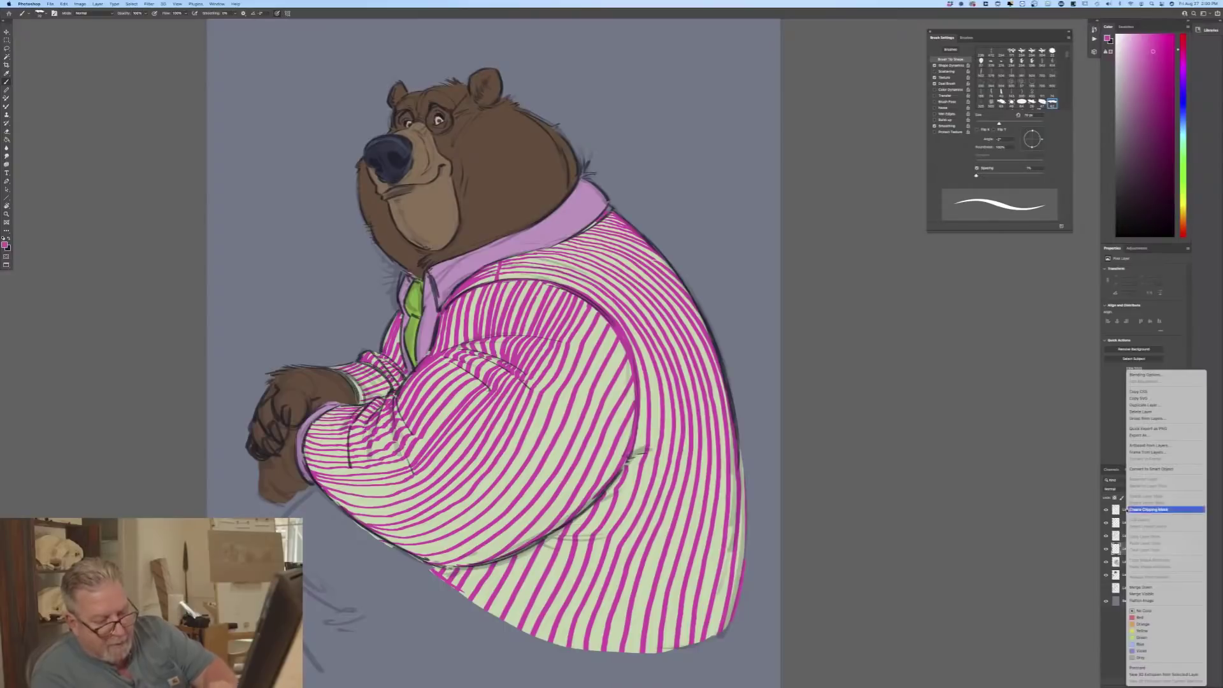
pyautogui.click(1133, 510)
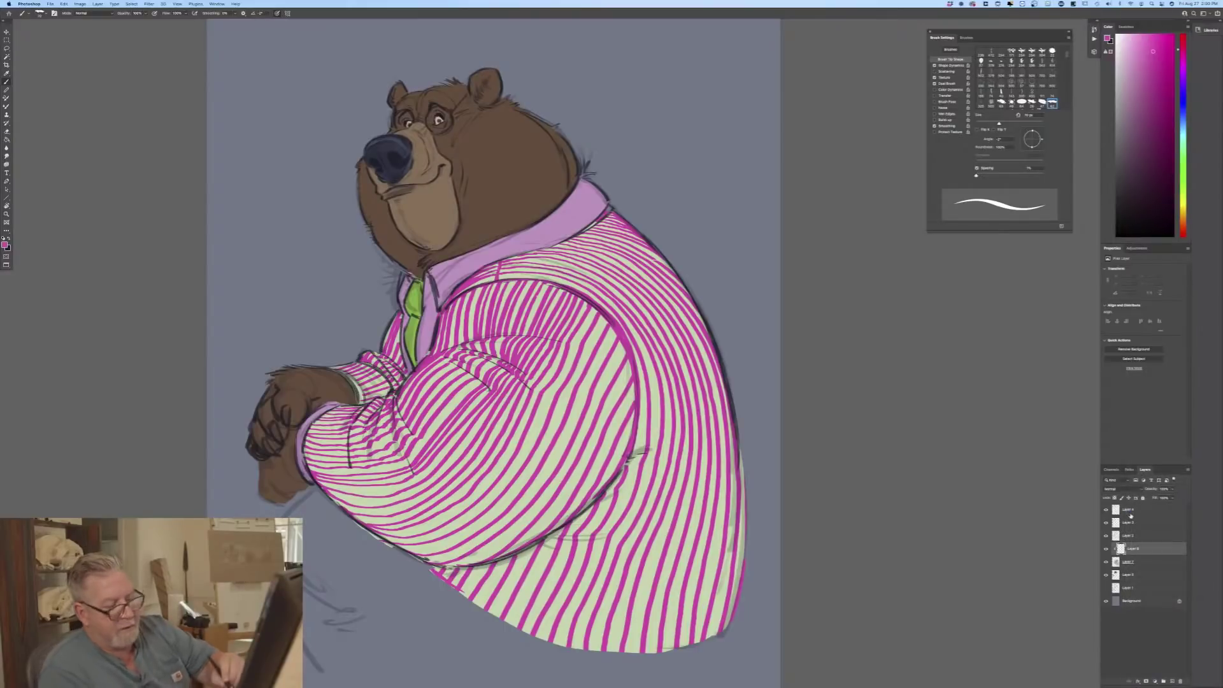
pyautogui.click(1114, 489)
pyautogui.click(1104, 512)
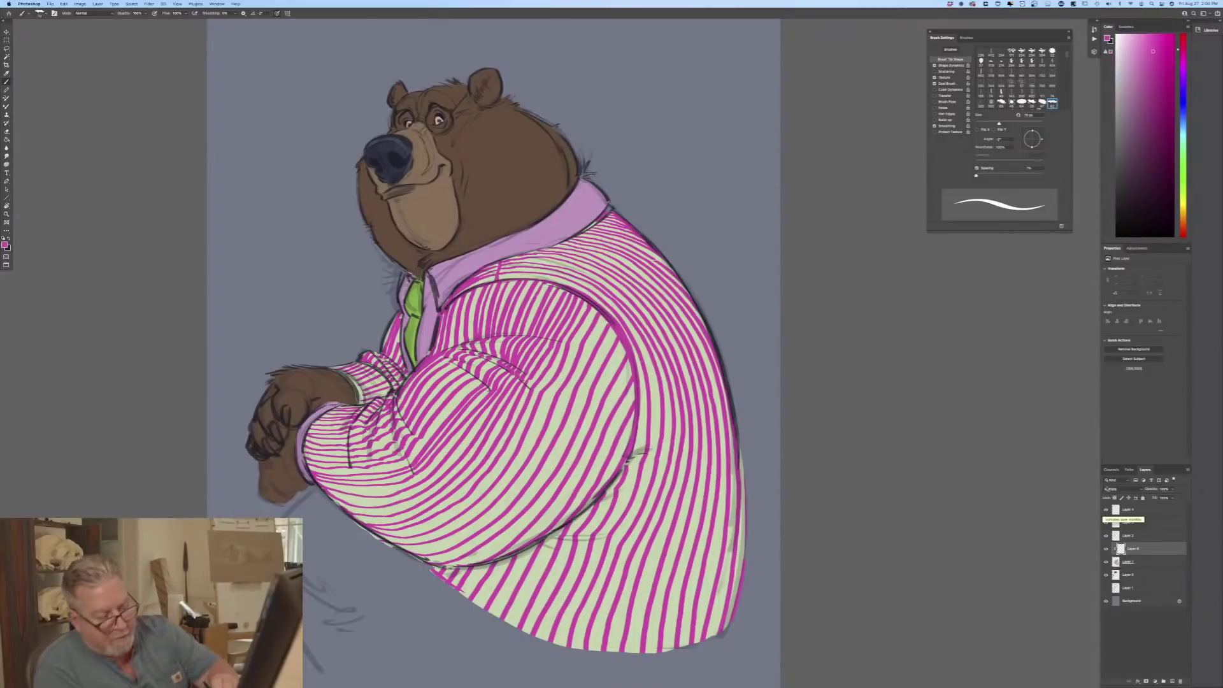
pyautogui.click(1104, 489)
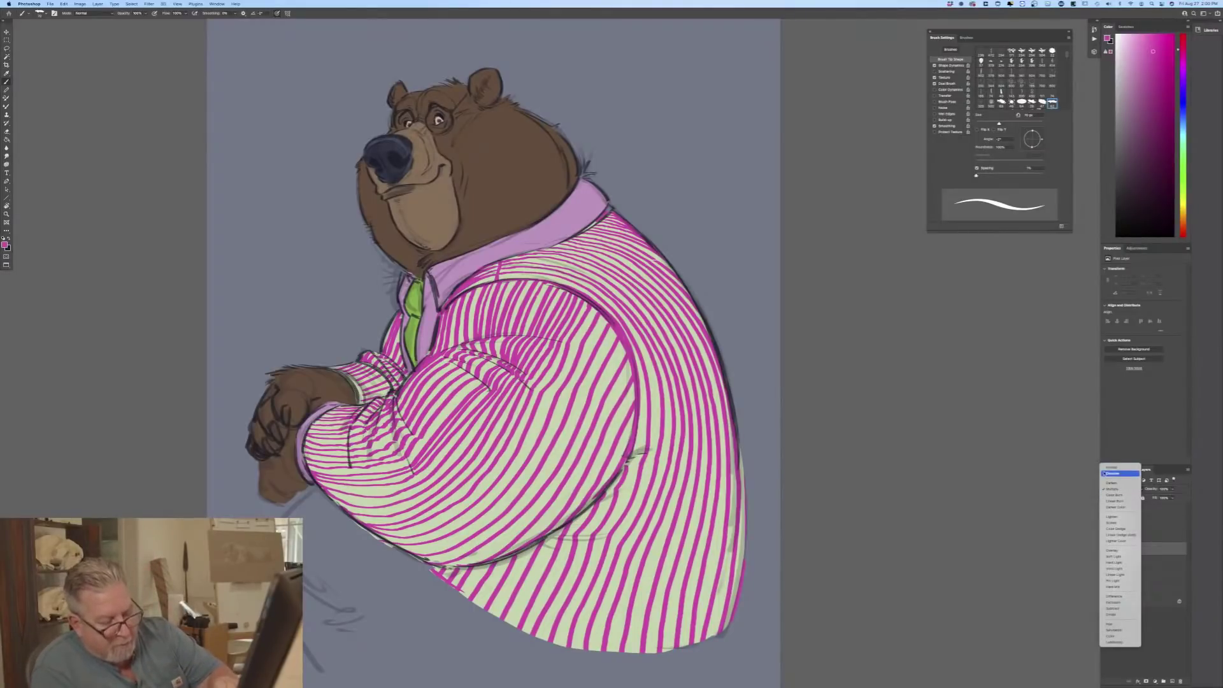
pyautogui.click(1104, 467)
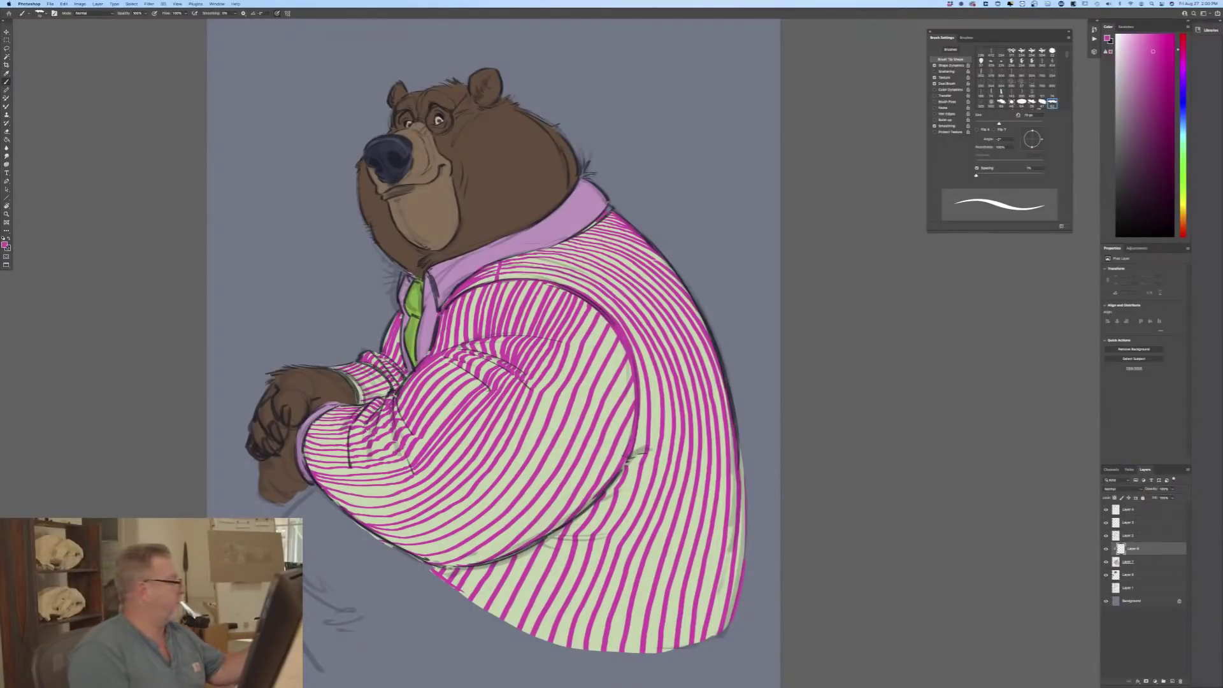
# Step: Set the foreground colour to a lighter, muted brown based on the bear's head fur and return to the Brush tool
pyautogui.click(1107, 37)
pyautogui.click(484, 226)
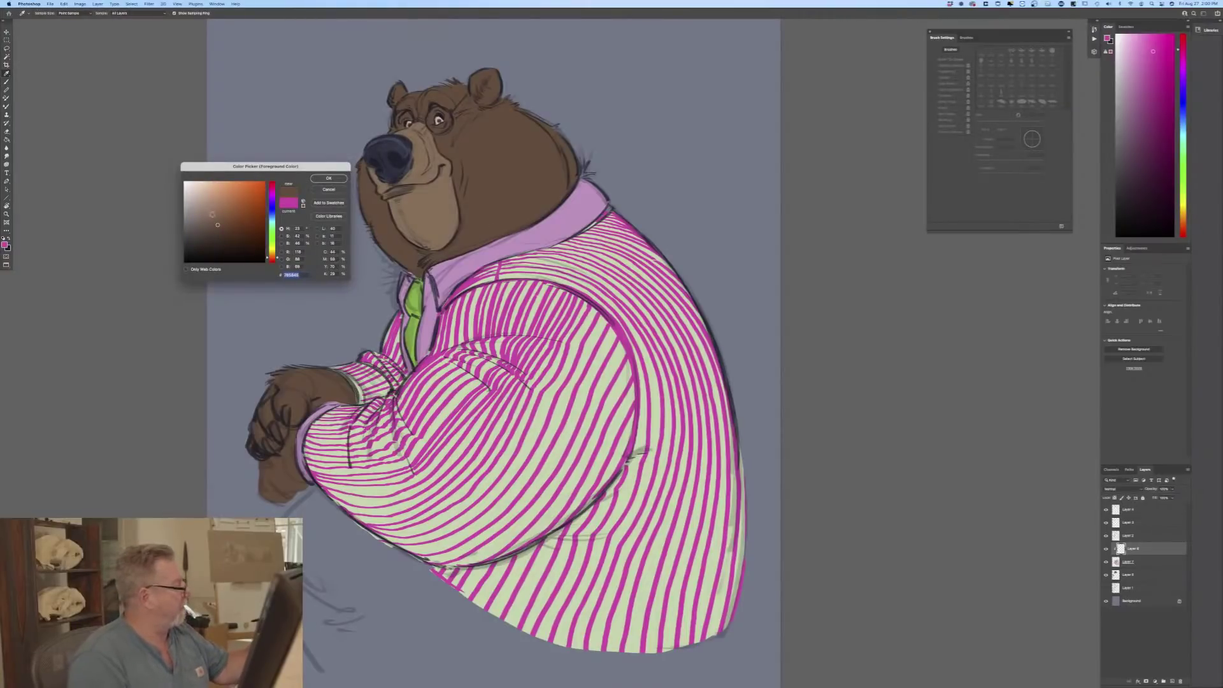
pyautogui.click(329, 178)
pyautogui.press('b')
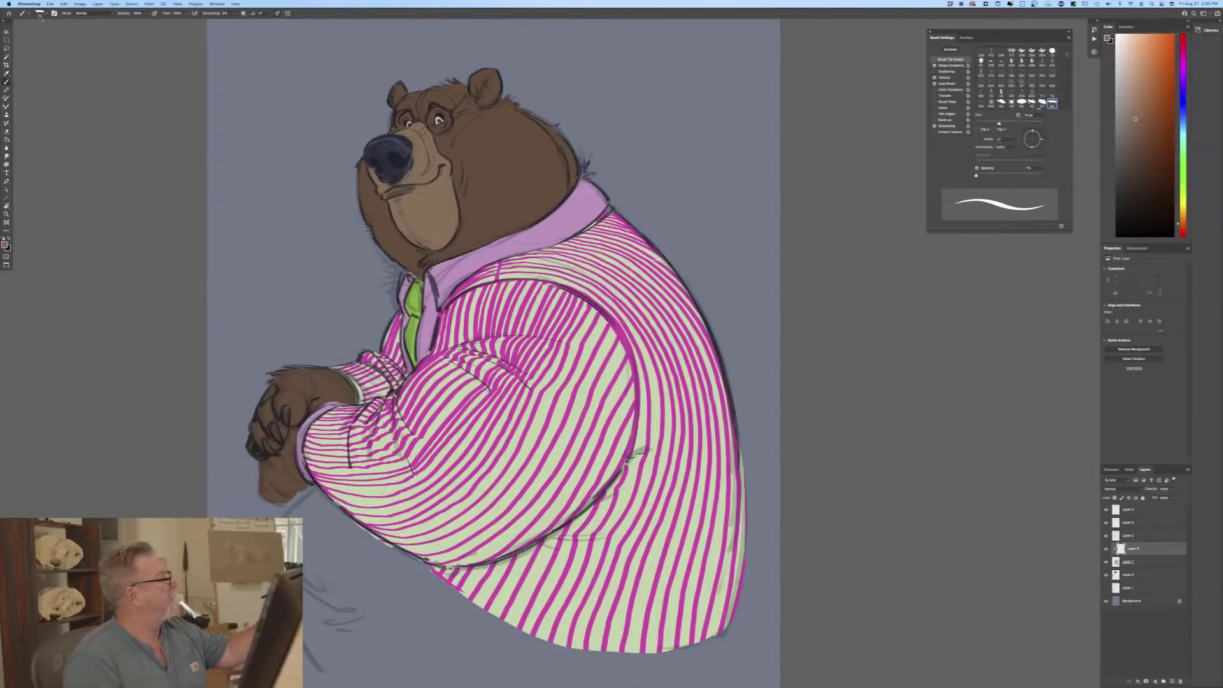
# Step: Switch to a soft textured brush preset and enlarge it considerably for shading the bear's head
pyautogui.click(40, 14)
pyautogui.click(37, 193)
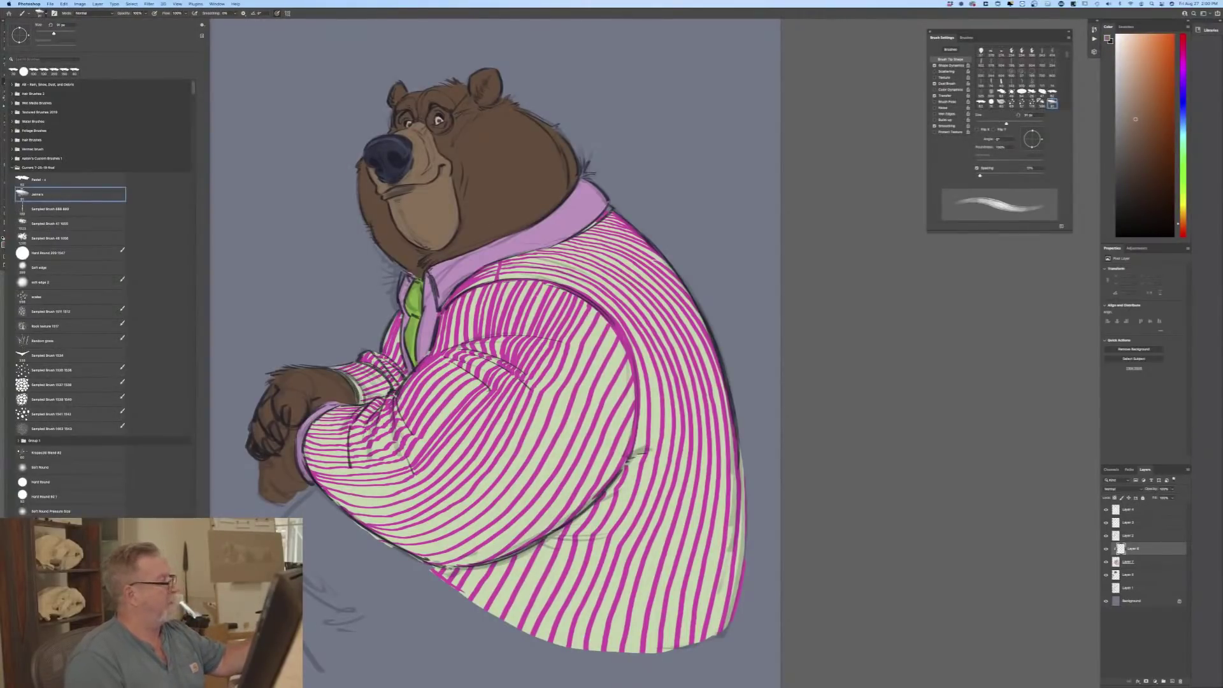
pyautogui.press('Return')
pyautogui.scroll(5, 391, 280)
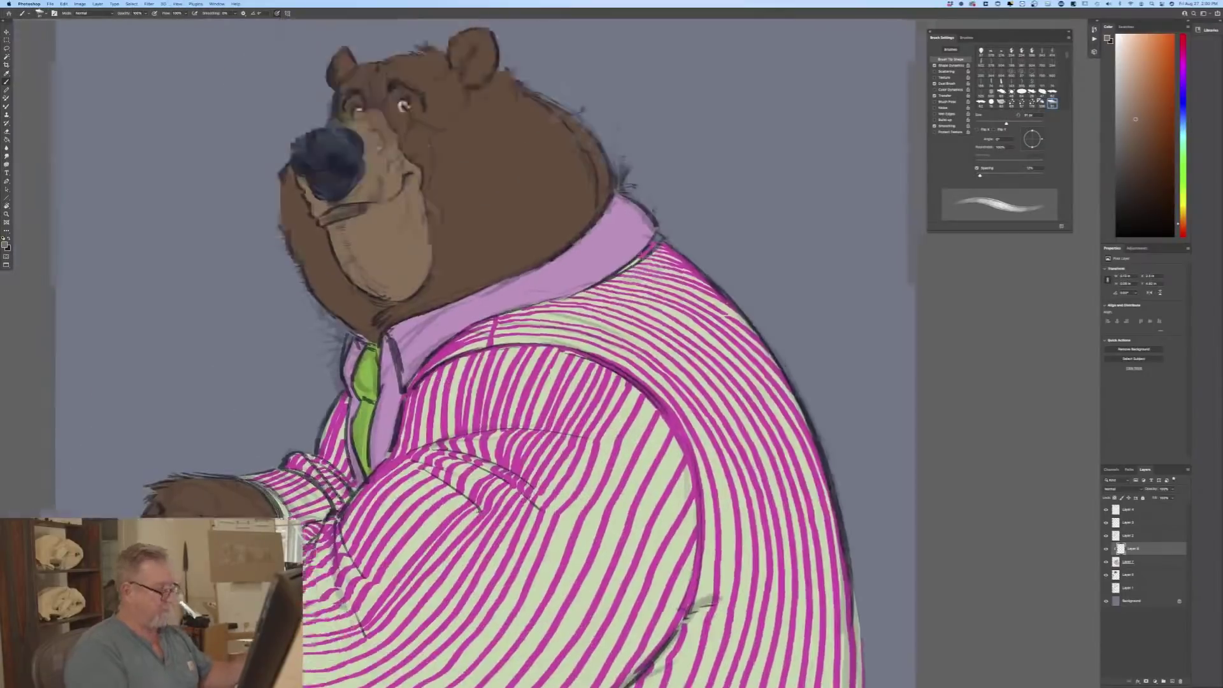
pyautogui.press(']')
pyautogui.press(']')
pyautogui.press(']')
pyautogui.press(']')
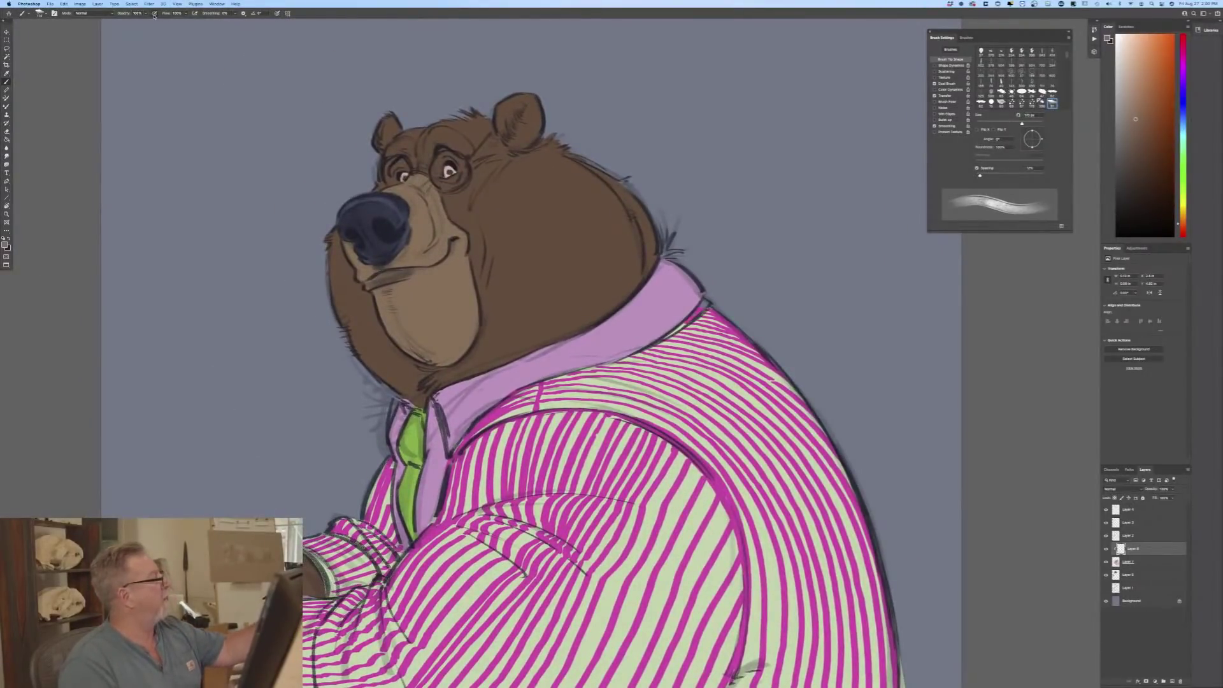
pyautogui.press(']')
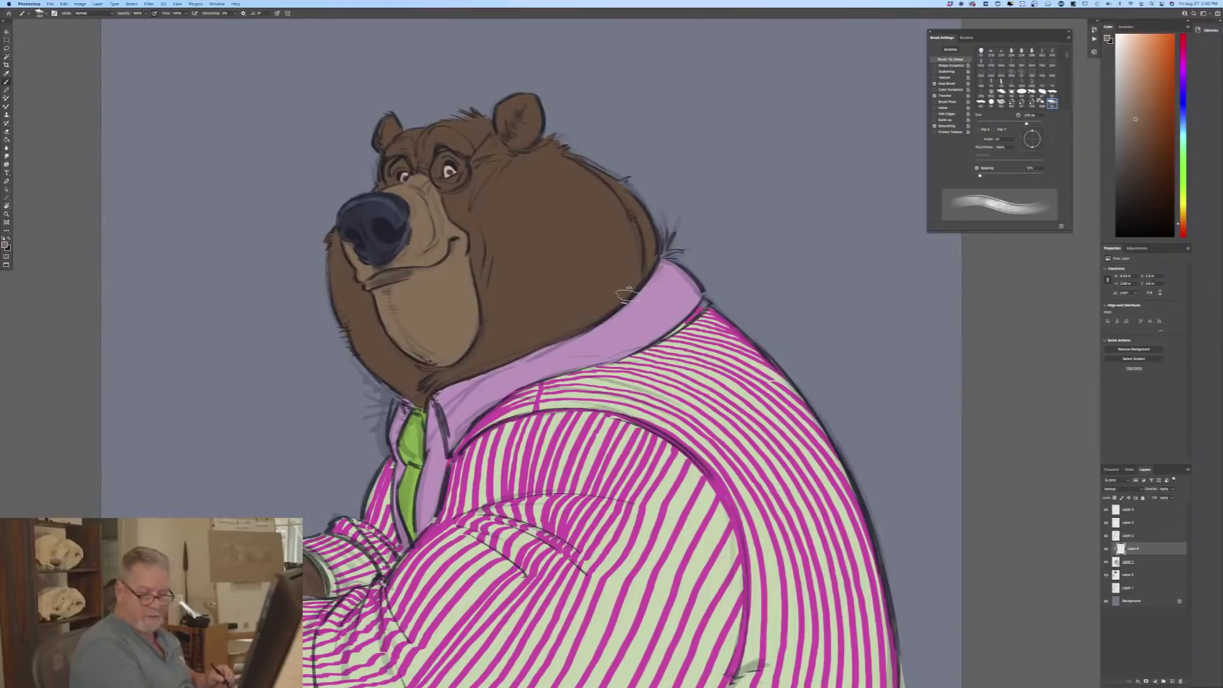
# Step: Delete the empty clipped layer and merge the striped jacket layer with the bear's colour layer below it
pyautogui.click(1129, 561)
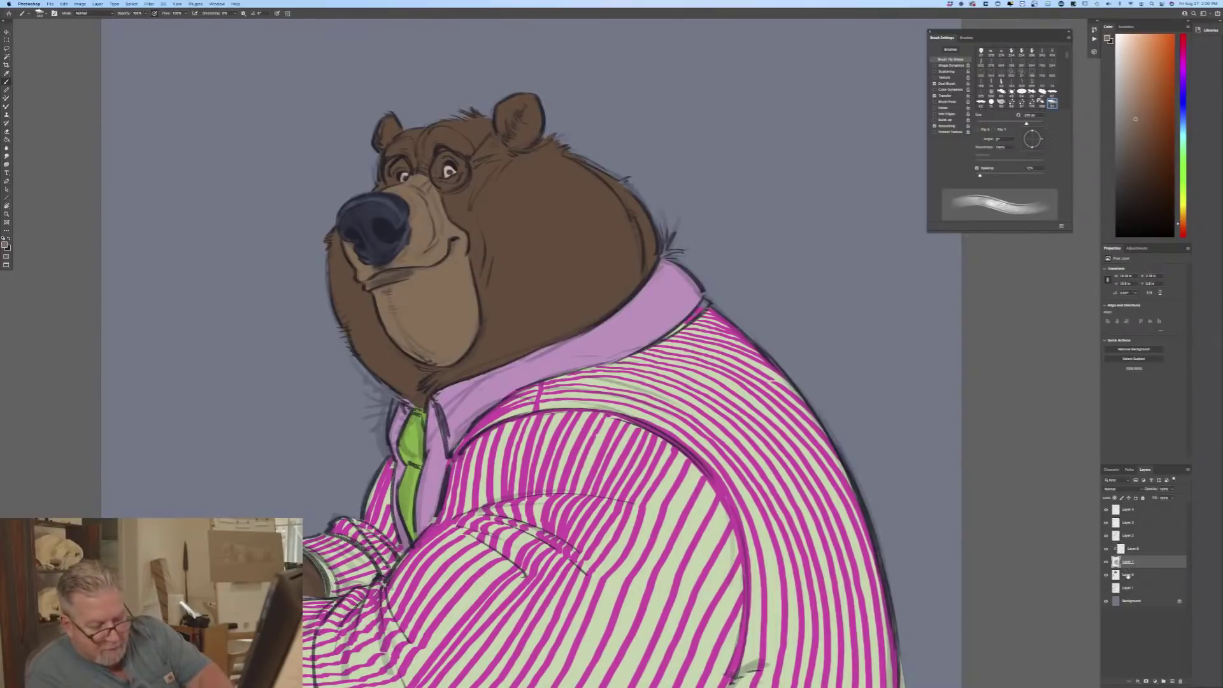
pyautogui.keyDown('shift'); pyautogui.click(1126, 575); pyautogui.keyUp('shift')
pyautogui.click(99, 4)
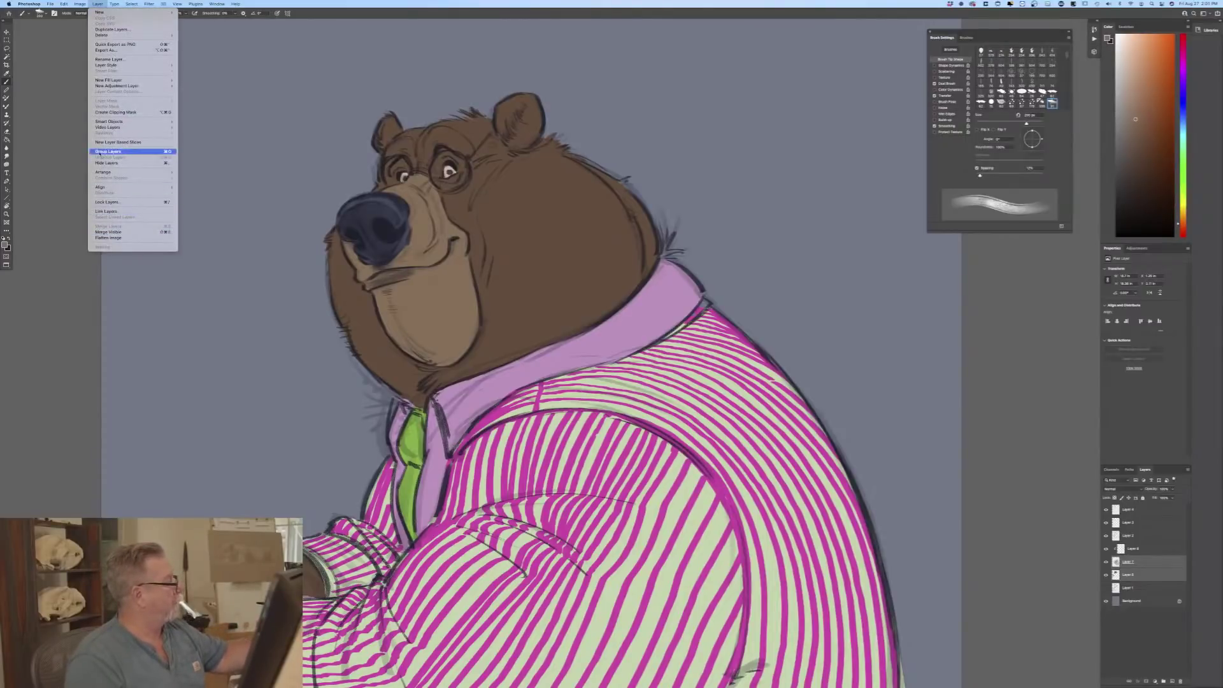
pyautogui.click(74, 197)
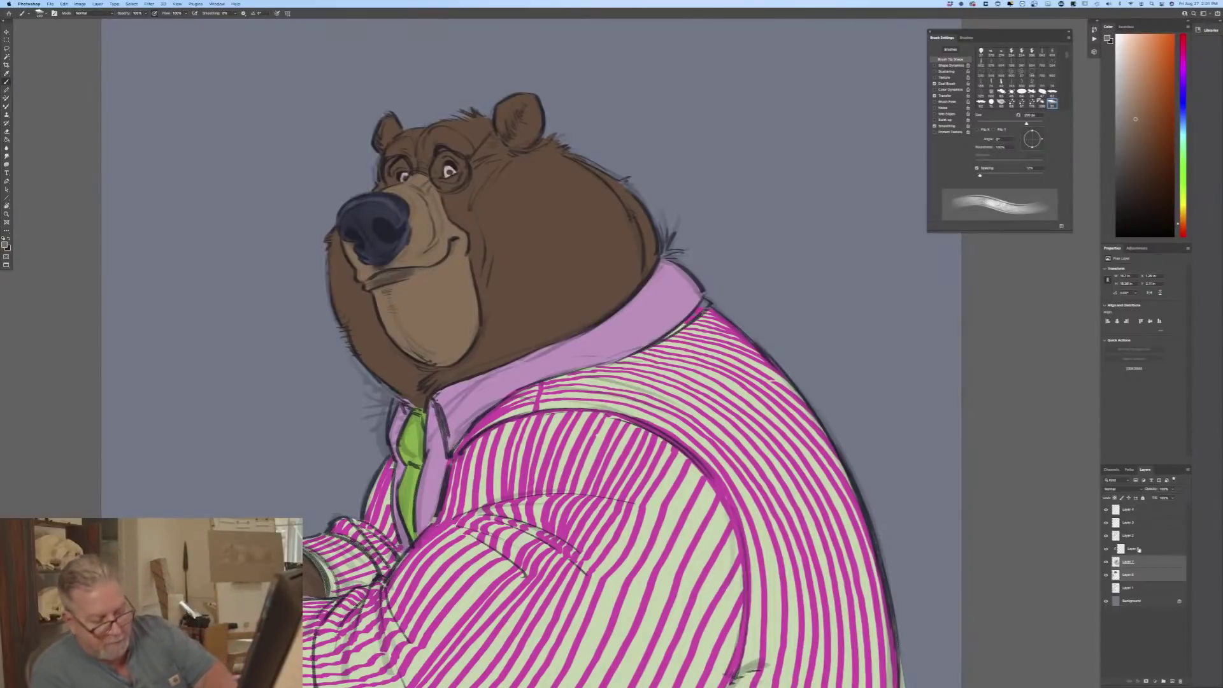
pyautogui.moveTo(1165, 552); pyautogui.dragTo(1179, 679)
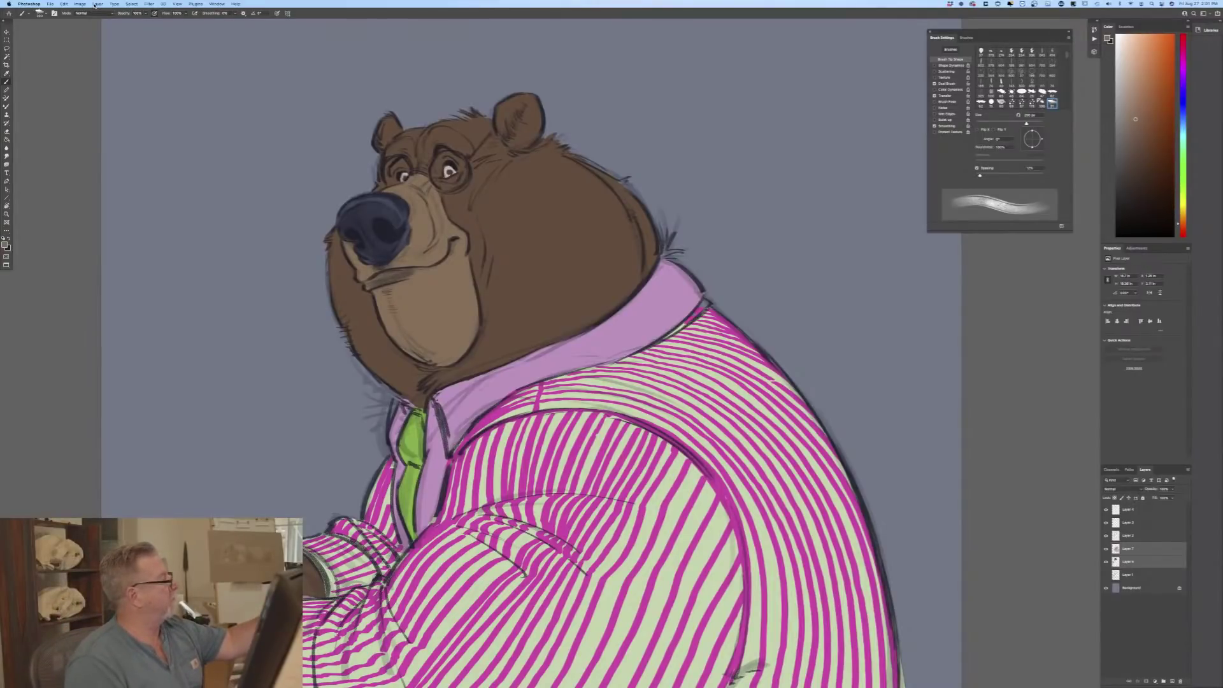
pyautogui.click(96, 4)
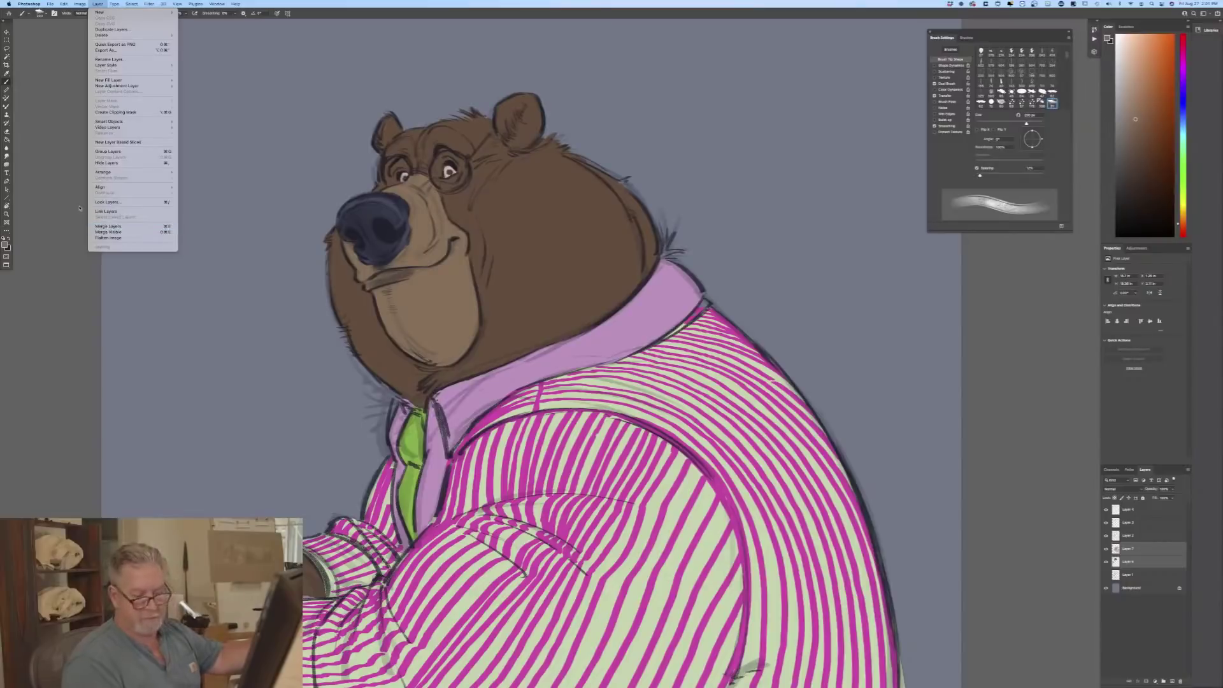
pyautogui.click(104, 226)
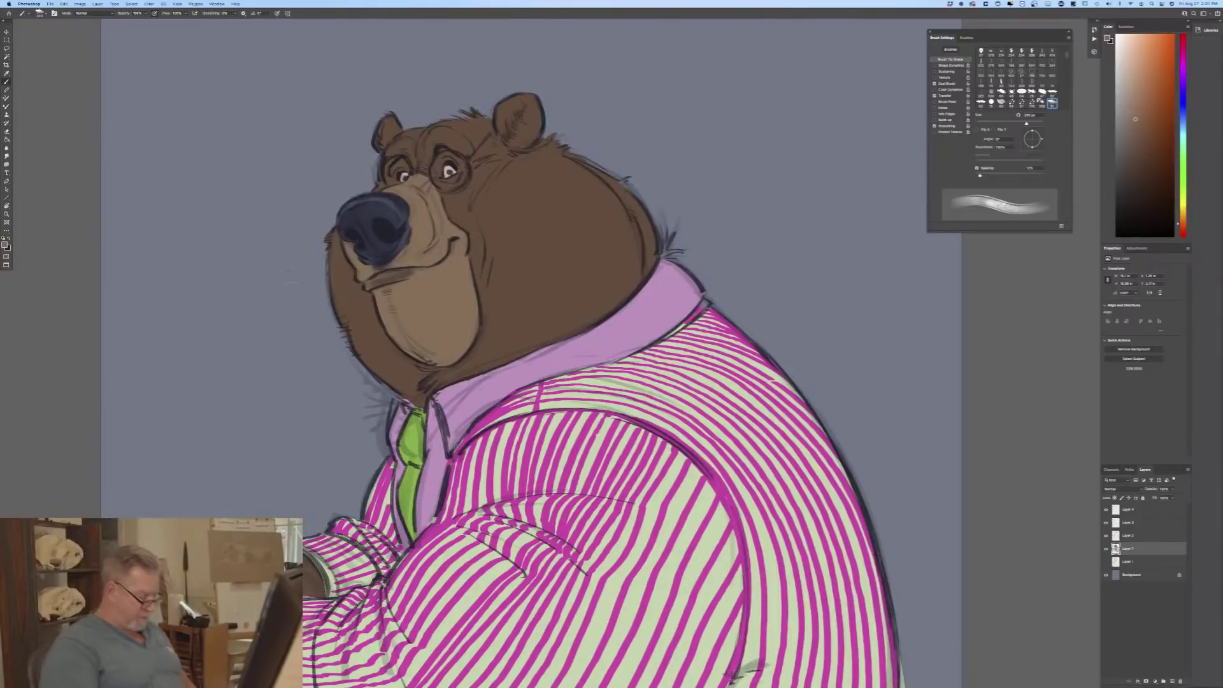
# Step: Add a new layer above the merged bear colours and clip it to them with a clipping mask
pyautogui.press('super+minus')
pyautogui.press('super+plus')
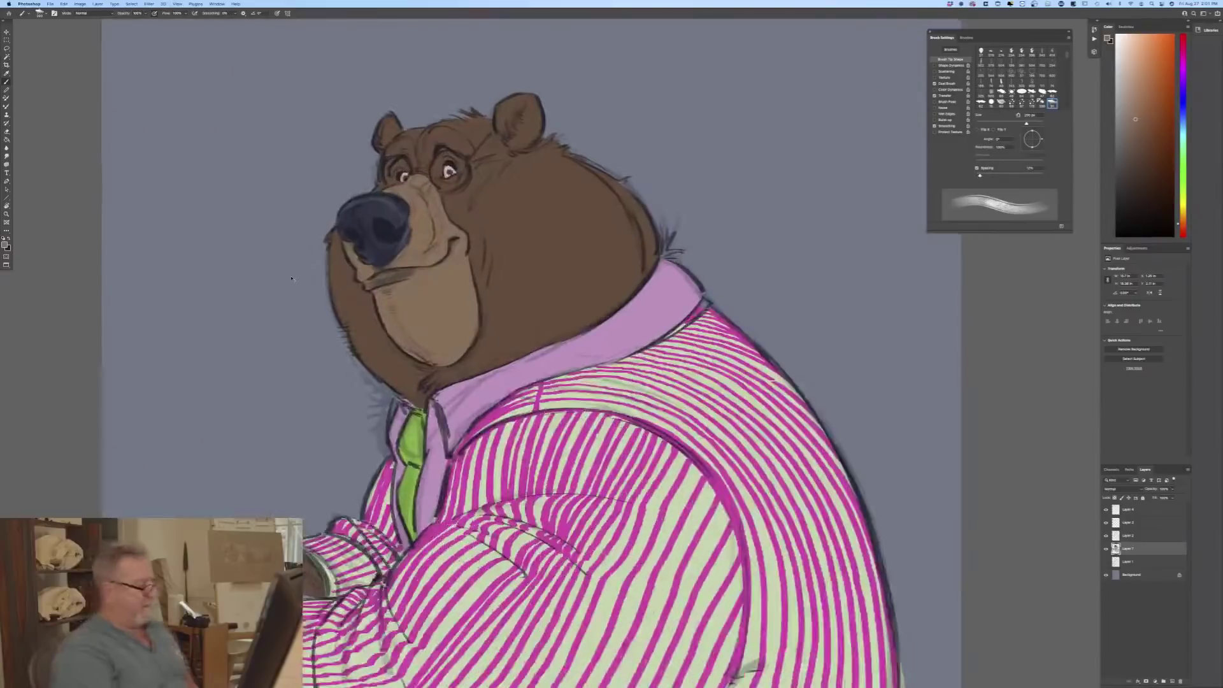
pyautogui.press('super+plus')
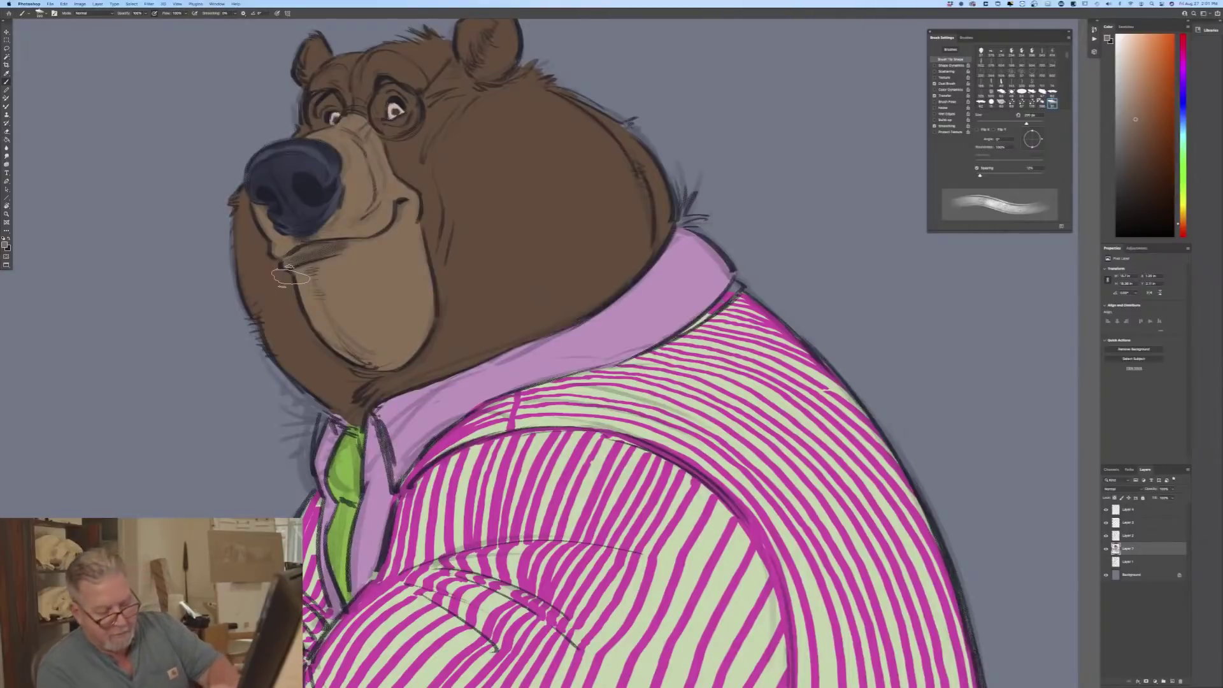
pyautogui.click(1170, 680)
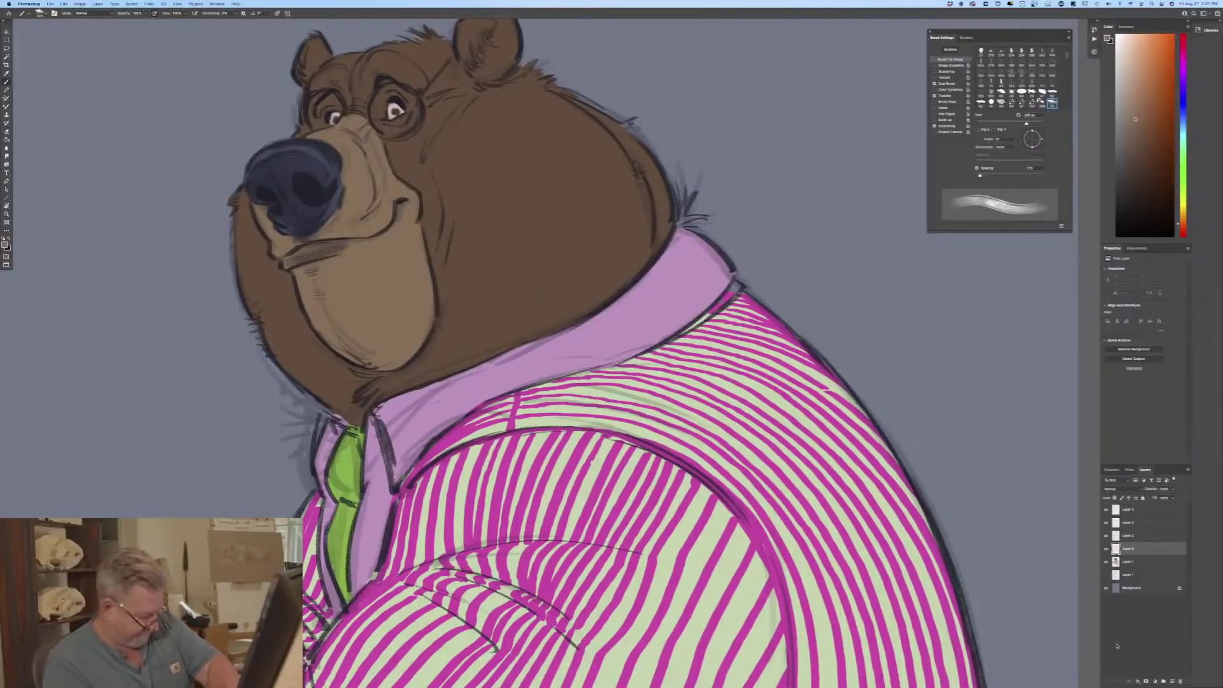
pyautogui.rightClick(1128, 548)
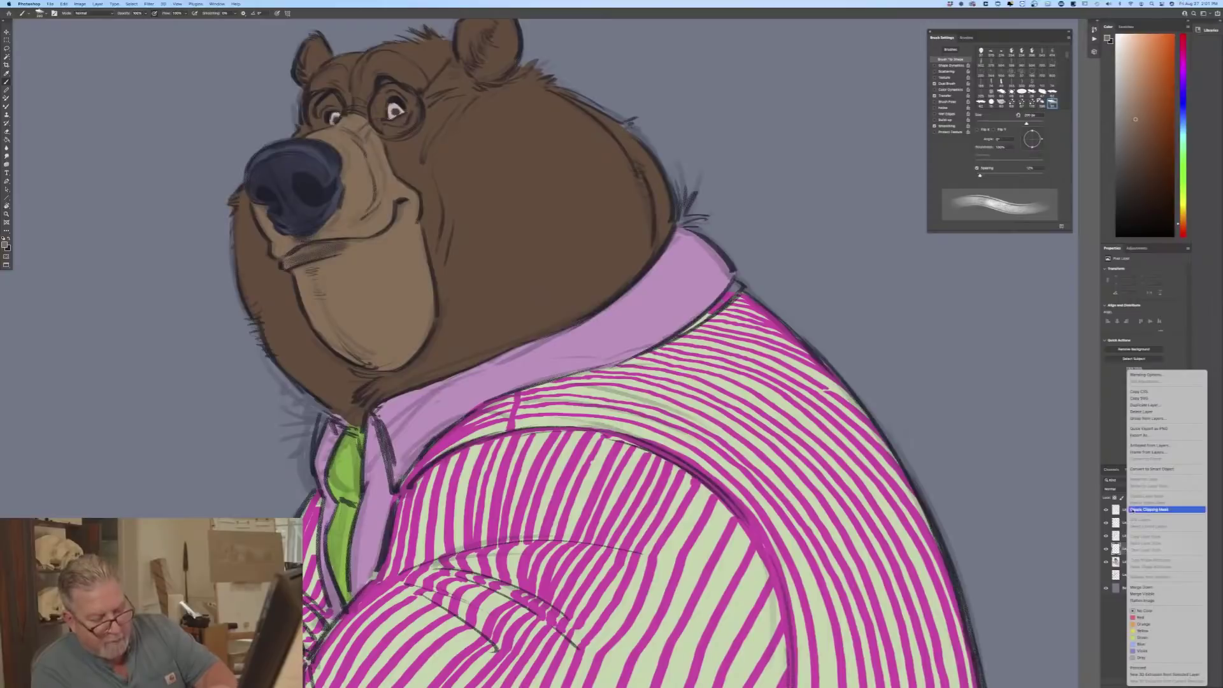
pyautogui.click(1131, 510)
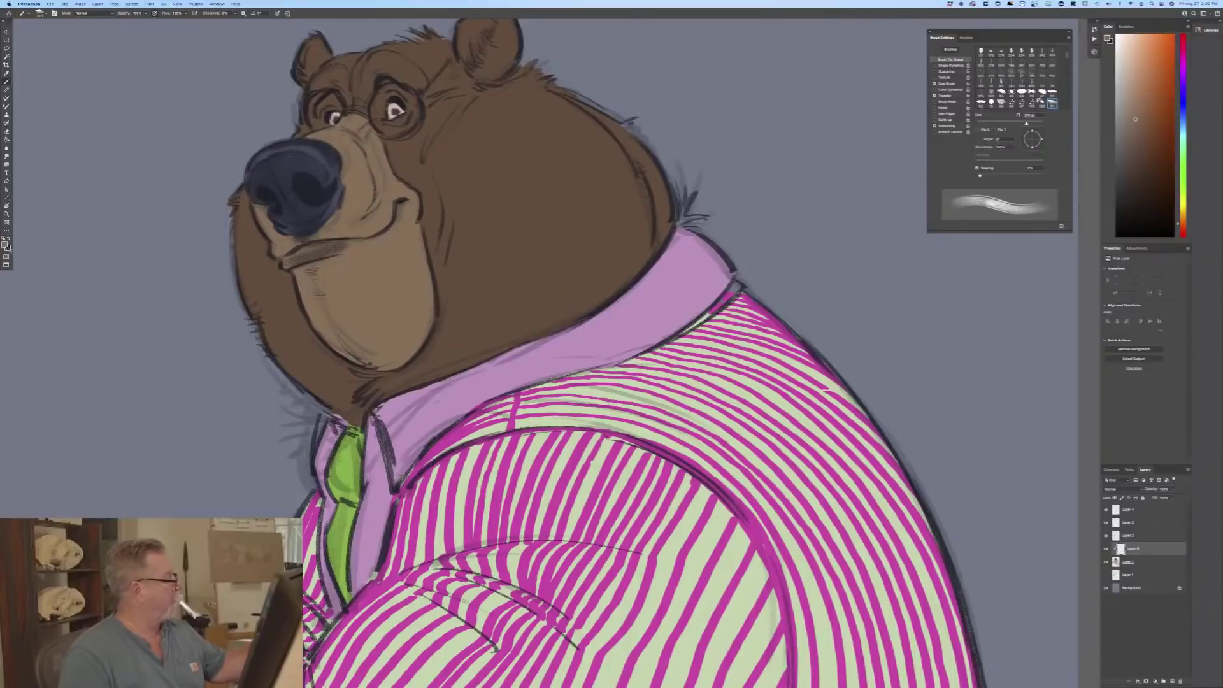
pyautogui.rightClick(1126, 549)
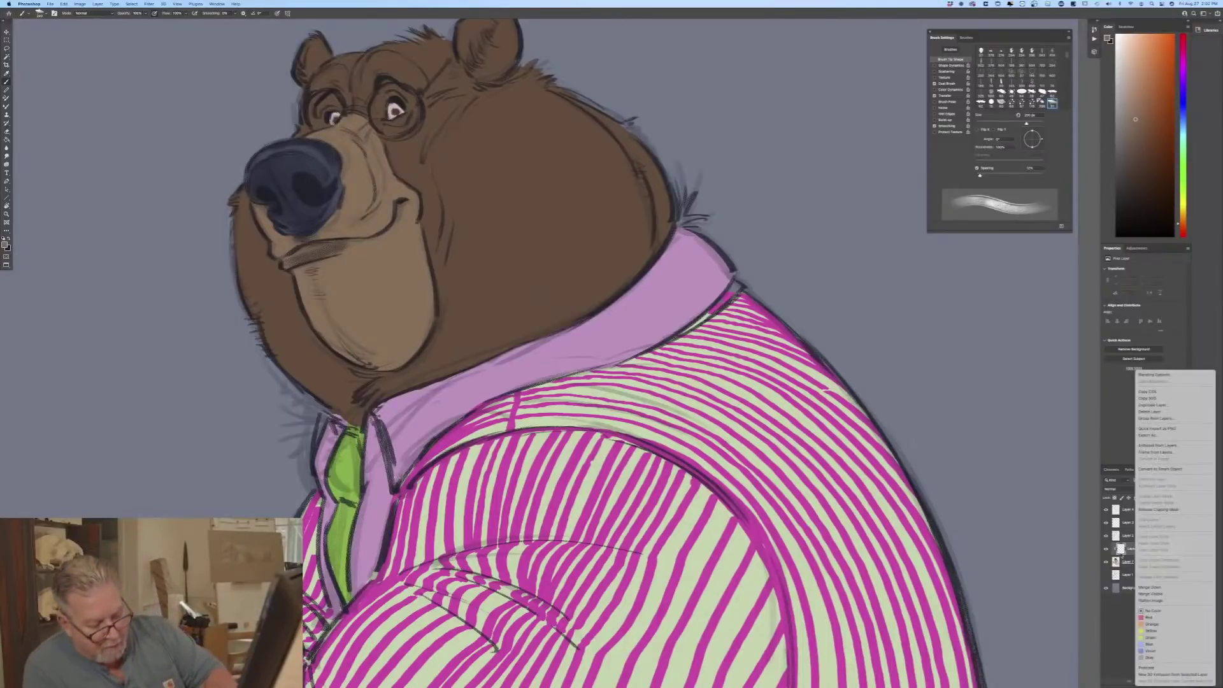
pyautogui.click(1141, 510)
# Step: Enlarge the soft textured brush and build up lighter brown fur shading across the bear's cheek and side of the head
pyautogui.rightClick(994, 515)
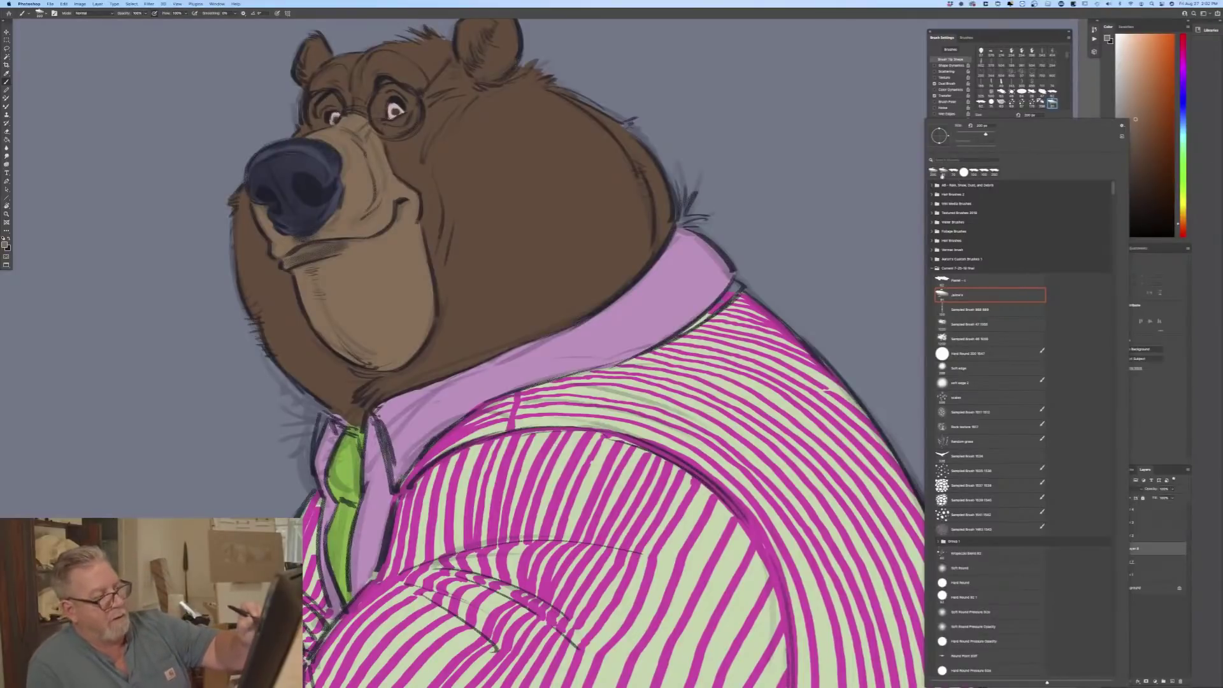
pyautogui.press('Escape')
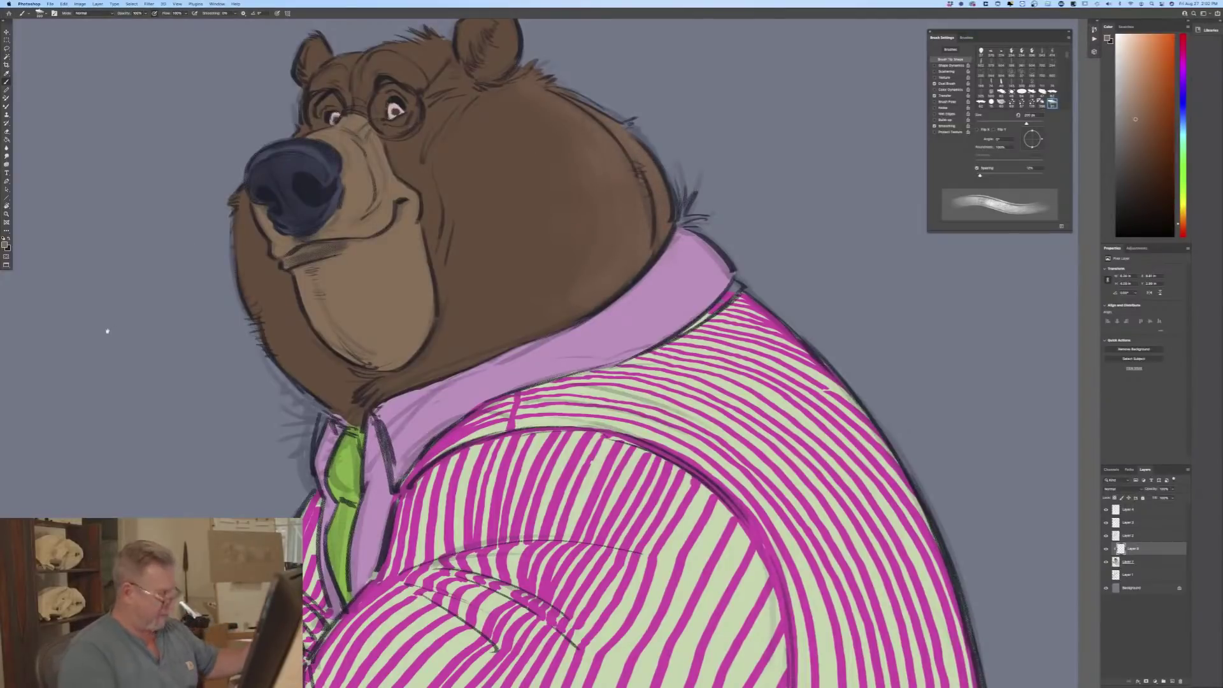
pyautogui.moveTo(107, 330); pyautogui.dragTo(145, 458)
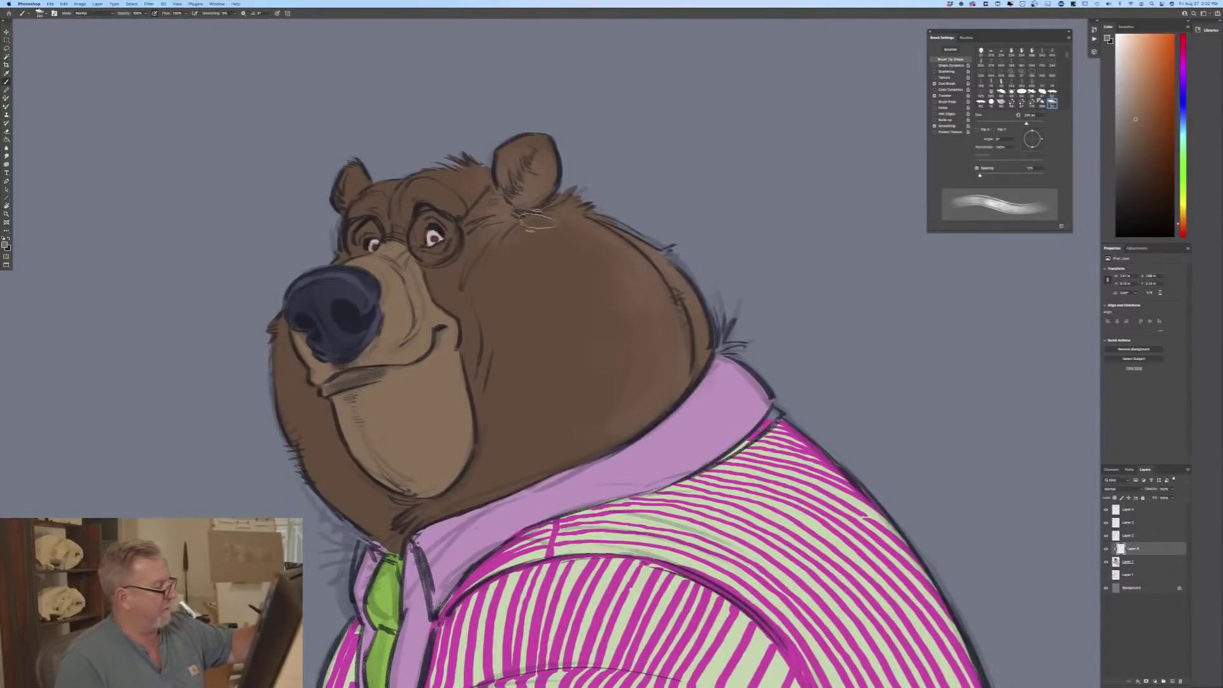
pyautogui.press(']')
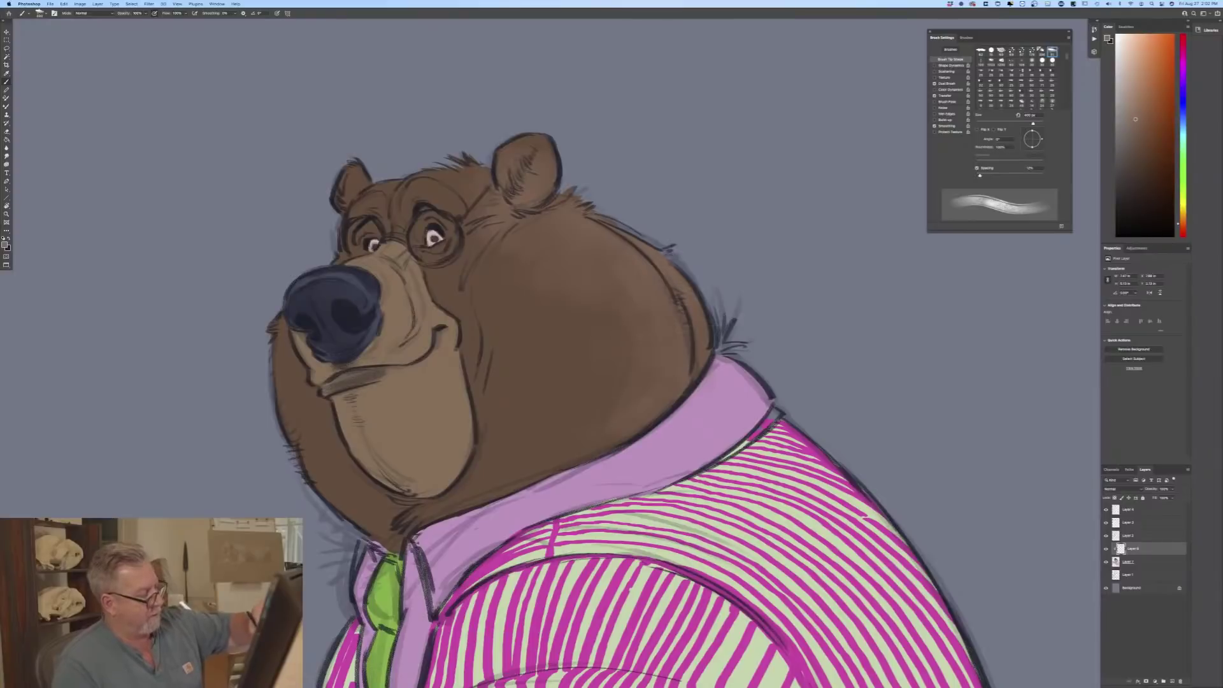
pyautogui.moveTo(541, 392)
pyautogui.mouseDown()
pyautogui.moveTo(491, 316)
pyautogui.moveTo(450, 466)
pyautogui.mouseUp()
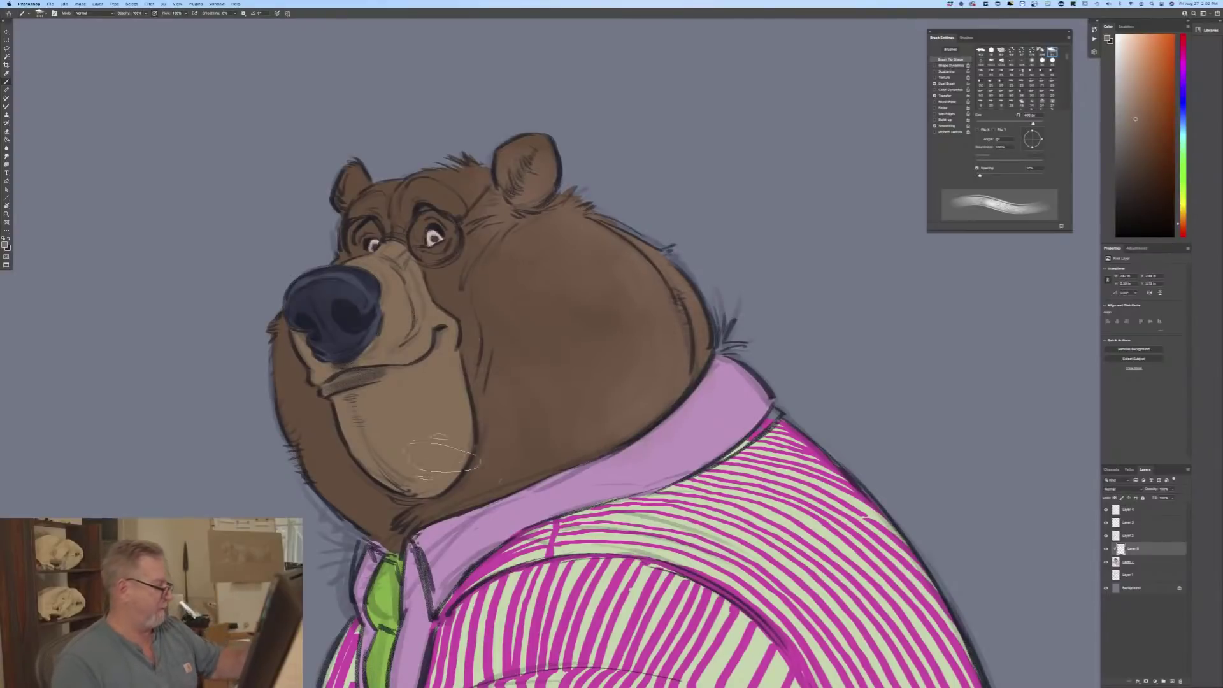
# Step: Set the foreground colour to a darker muted brown and shade the muzzle beneath the nose and mouth with a smaller brush
pyautogui.press('n')
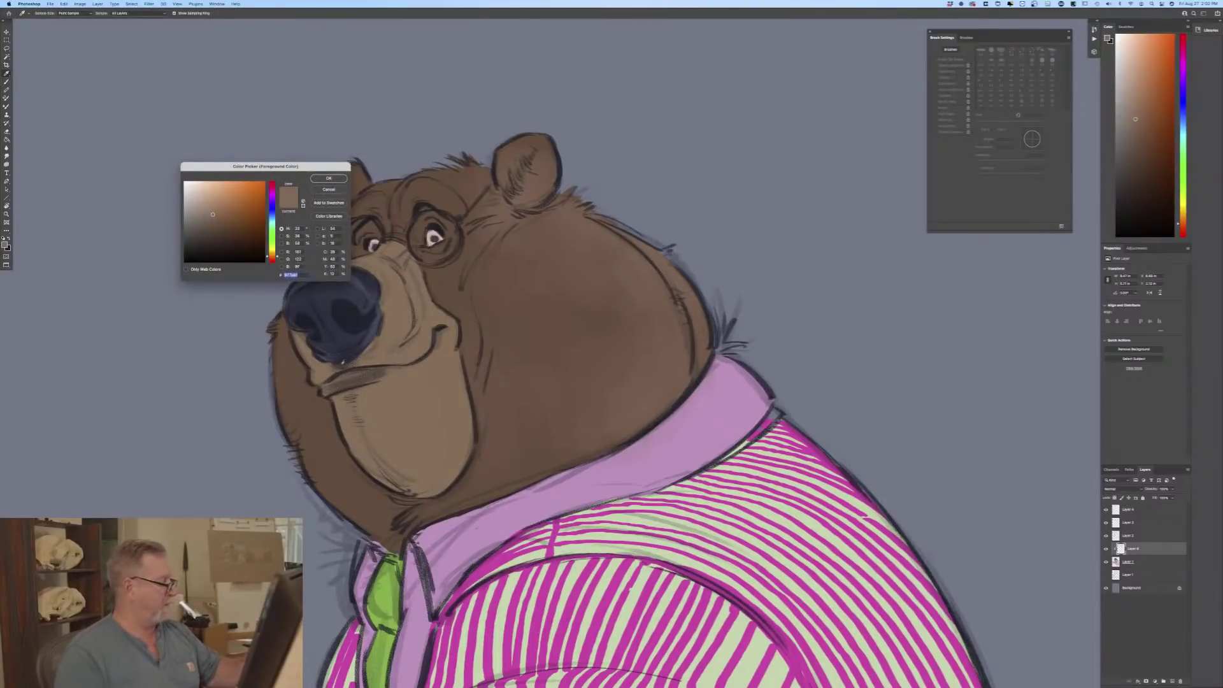
pyautogui.click(202, 229)
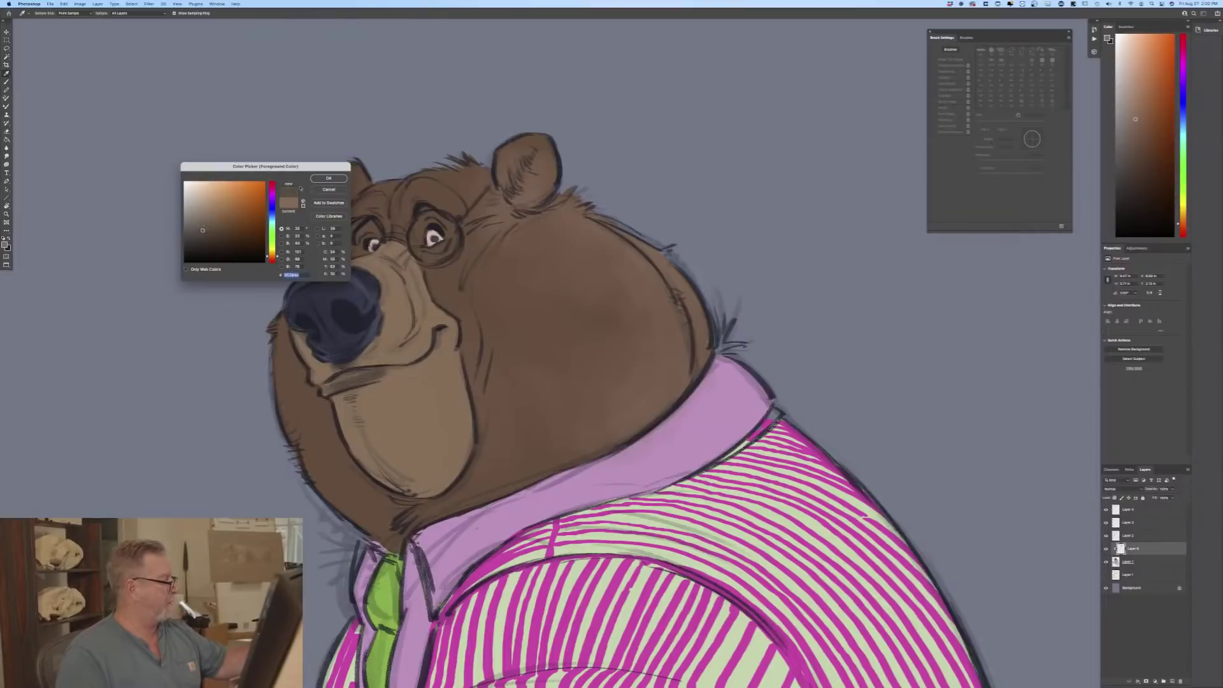
pyautogui.press('Return')
pyautogui.press('[')
pyautogui.moveTo(336, 339)
pyautogui.mouseDown()
pyautogui.moveTo(352, 398)
pyautogui.moveTo(347, 366)
pyautogui.moveTo(378, 352)
pyautogui.moveTo(367, 345)
pyautogui.moveTo(341, 371)
pyautogui.moveTo(345, 394)
pyautogui.moveTo(358, 381)
pyautogui.moveTo(365, 389)
pyautogui.moveTo(373, 453)
pyautogui.moveTo(389, 470)
pyautogui.moveTo(356, 380)
pyautogui.moveTo(324, 356)
pyautogui.moveTo(360, 361)
pyautogui.moveTo(380, 340)
pyautogui.moveTo(359, 370)
pyautogui.moveTo(362, 354)
pyautogui.moveTo(395, 459)
pyautogui.mouseUp()
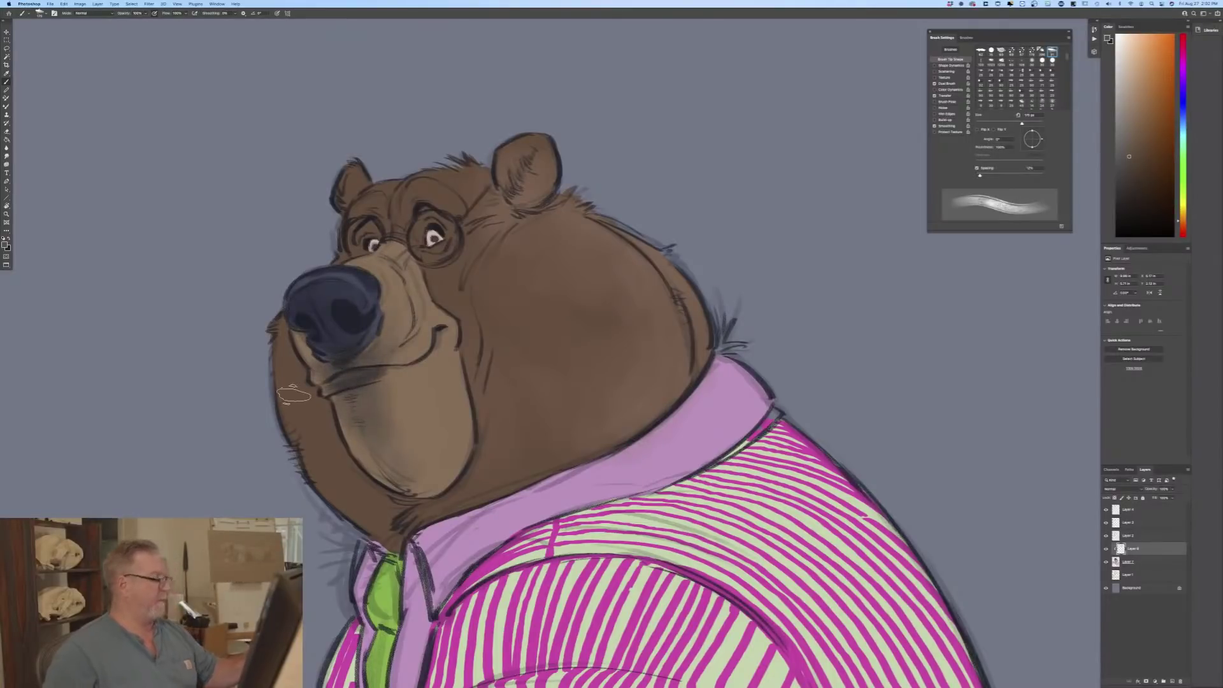
# Step: Pick a deeper dark brown, reduce the brush size considerably and darken the fur around both of the bear's eyes
pyautogui.click(5, 244)
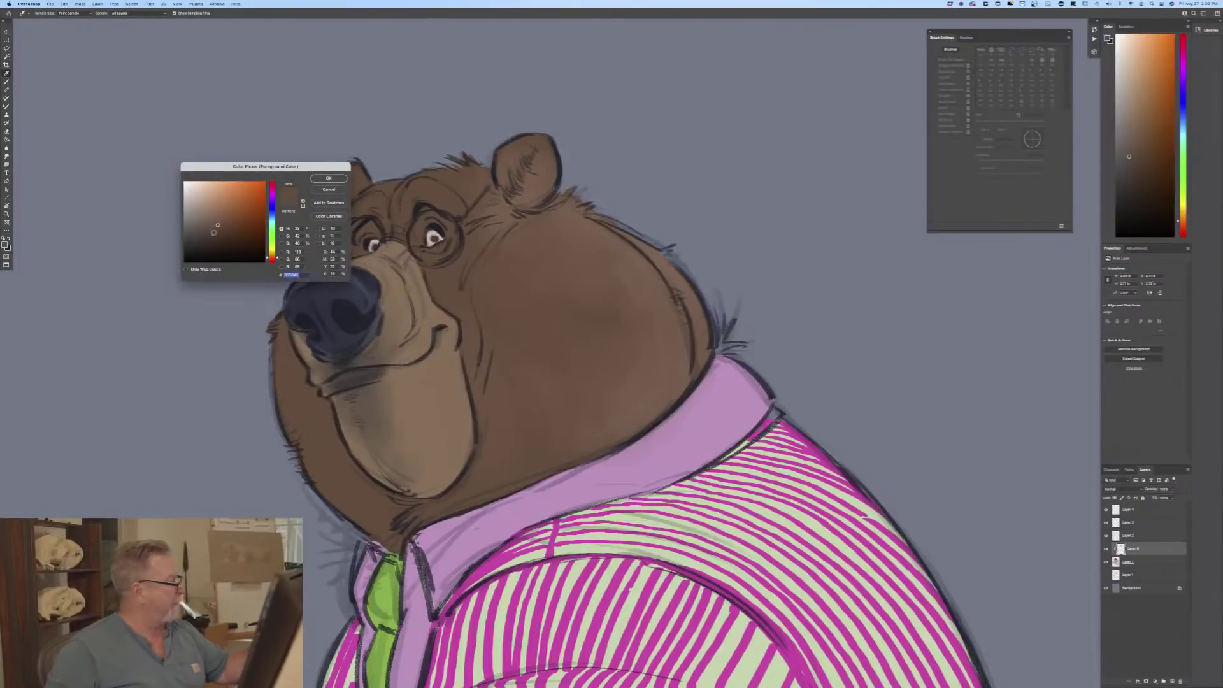
pyautogui.click(218, 237)
pyautogui.click(329, 178)
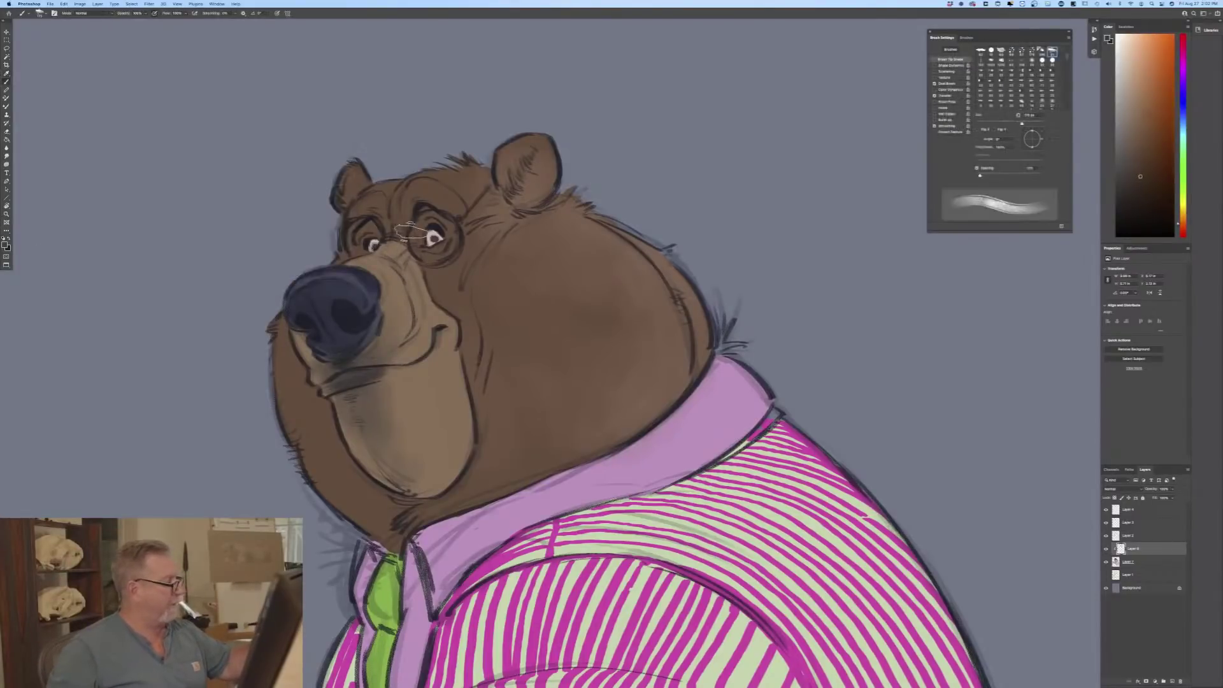
pyautogui.press('[')
pyautogui.press('[')
pyautogui.press('[')
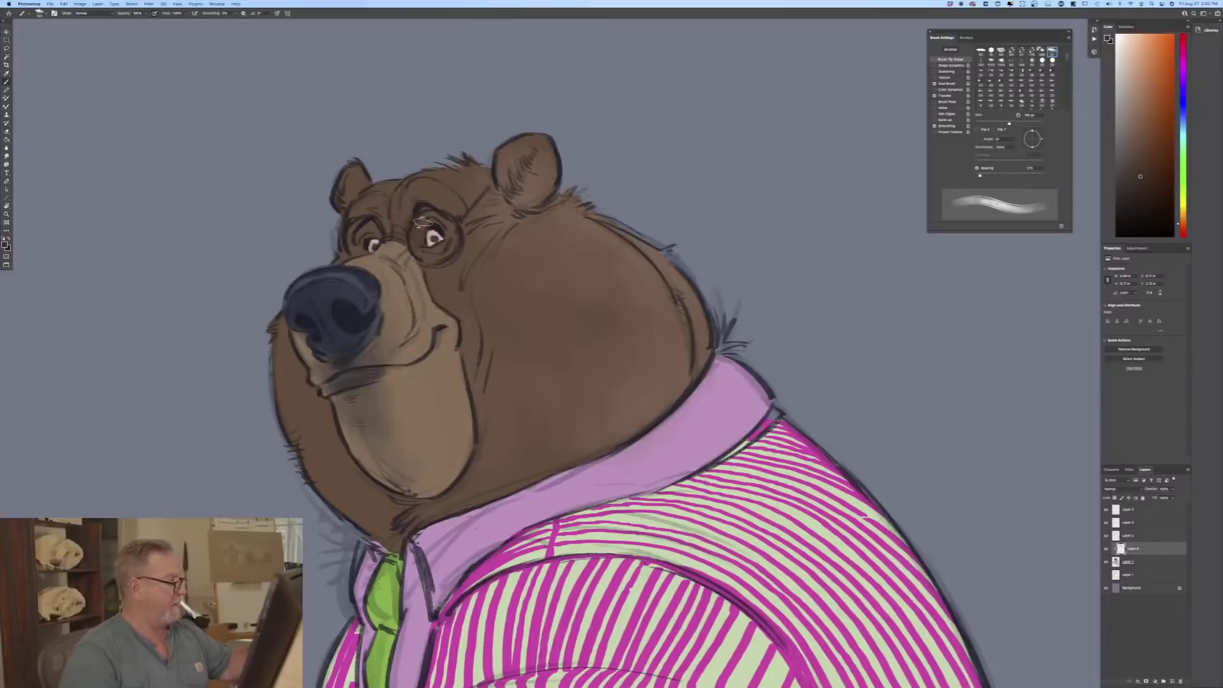
pyautogui.moveTo(427, 199)
pyautogui.mouseDown()
pyautogui.moveTo(410, 237)
pyautogui.moveTo(445, 260)
pyautogui.moveTo(414, 239)
pyautogui.moveTo(455, 226)
pyautogui.moveTo(446, 249)
pyautogui.moveTo(415, 245)
pyautogui.moveTo(463, 244)
pyautogui.moveTo(439, 274)
pyautogui.mouseUp()
pyautogui.moveTo(379, 220)
pyautogui.mouseDown()
pyautogui.moveTo(357, 231)
pyautogui.moveTo(352, 242)
pyautogui.moveTo(373, 231)
pyautogui.moveTo(354, 251)
pyautogui.mouseUp()
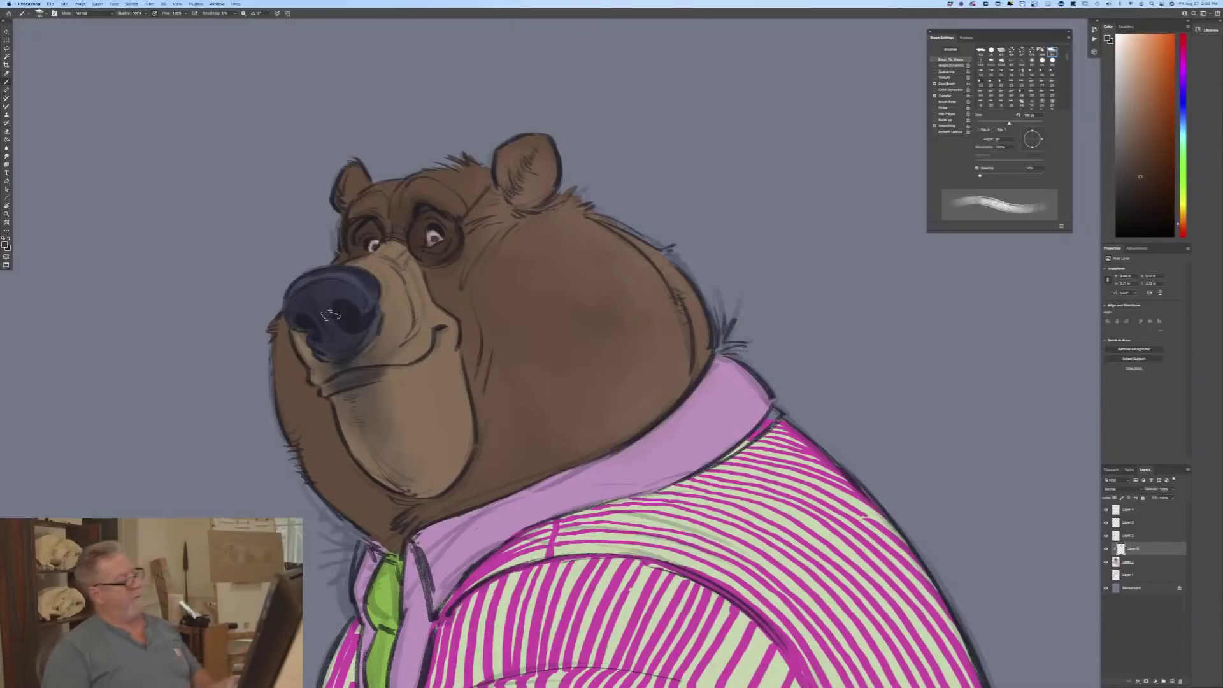
# Step: Pick a lighter muted brown based on the head fur and paint highlights along the back of the head and the far cheek
pyautogui.click(5, 244)
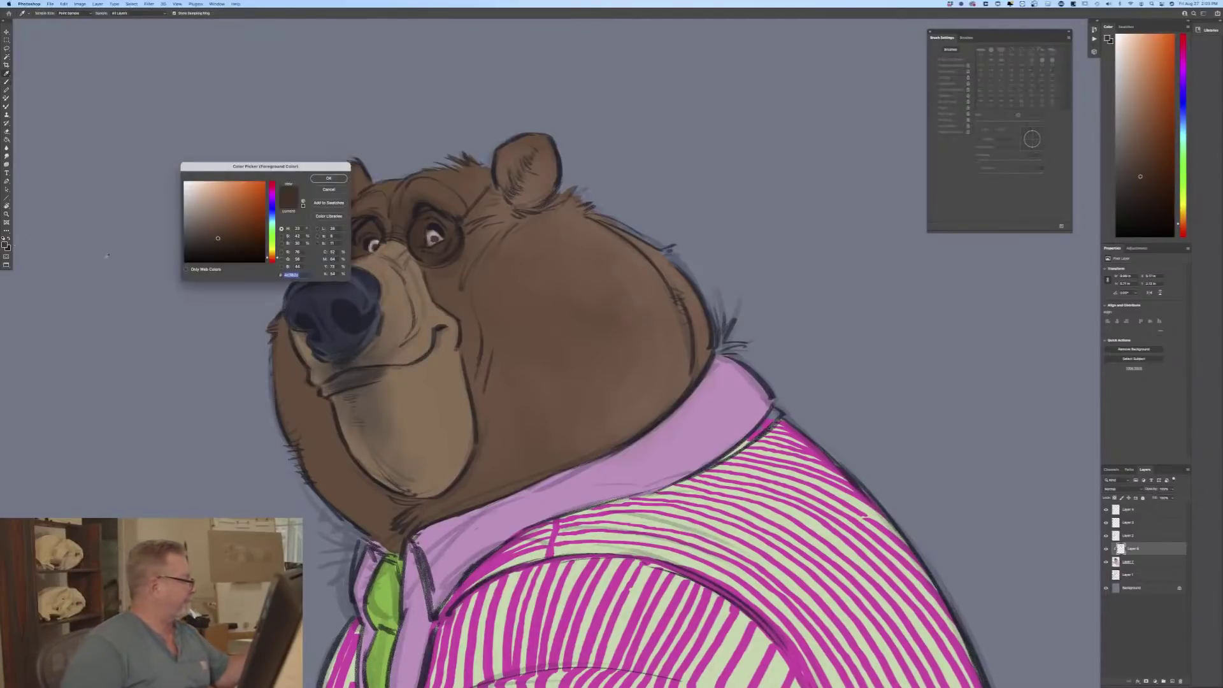
pyautogui.click(503, 208)
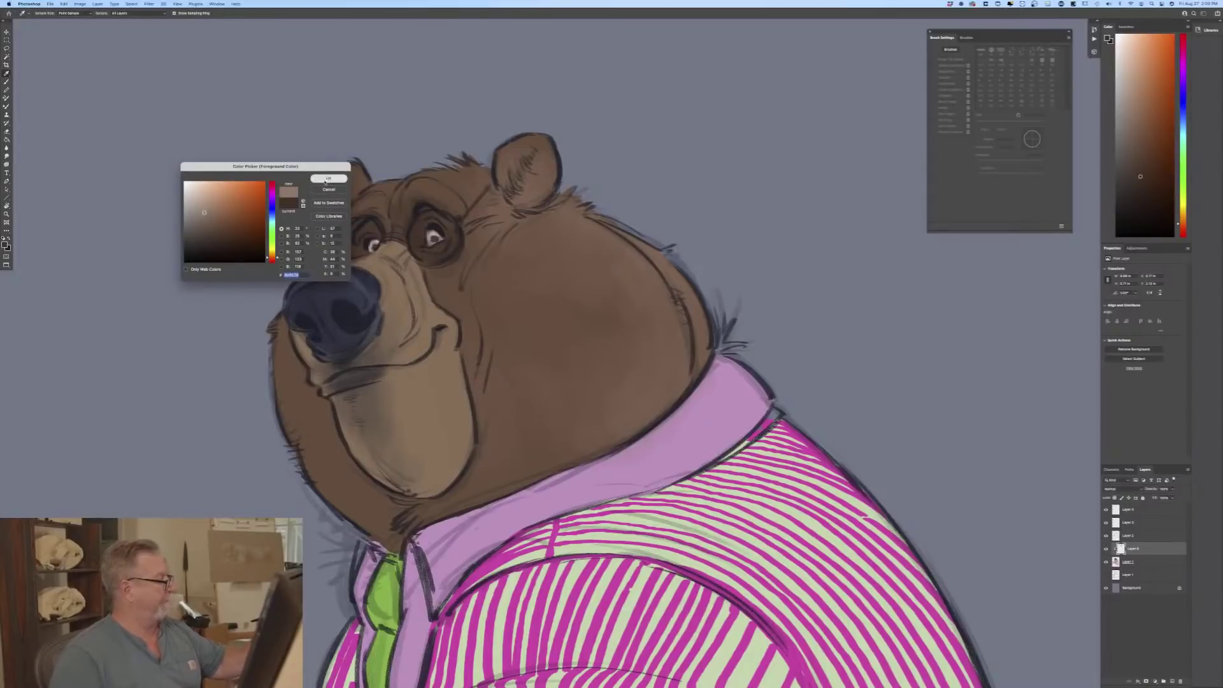
pyautogui.click(329, 177)
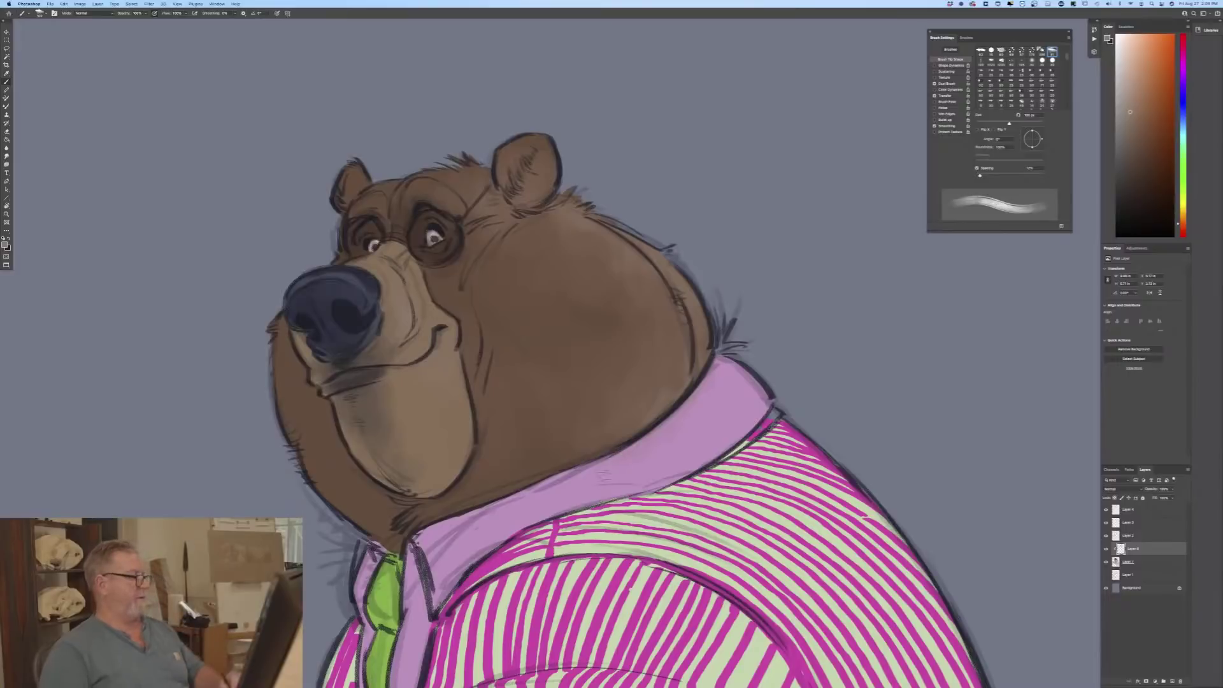
pyautogui.moveTo(275, 369)
pyautogui.mouseDown()
pyautogui.moveTo(313, 417)
pyautogui.moveTo(332, 504)
pyautogui.moveTo(417, 532)
pyautogui.moveTo(385, 543)
pyautogui.mouseUp()
# Step: Set the foreground colour to a very dark brown and shade the fur under the chin and along the jaw above the collar
pyautogui.click(6, 245)
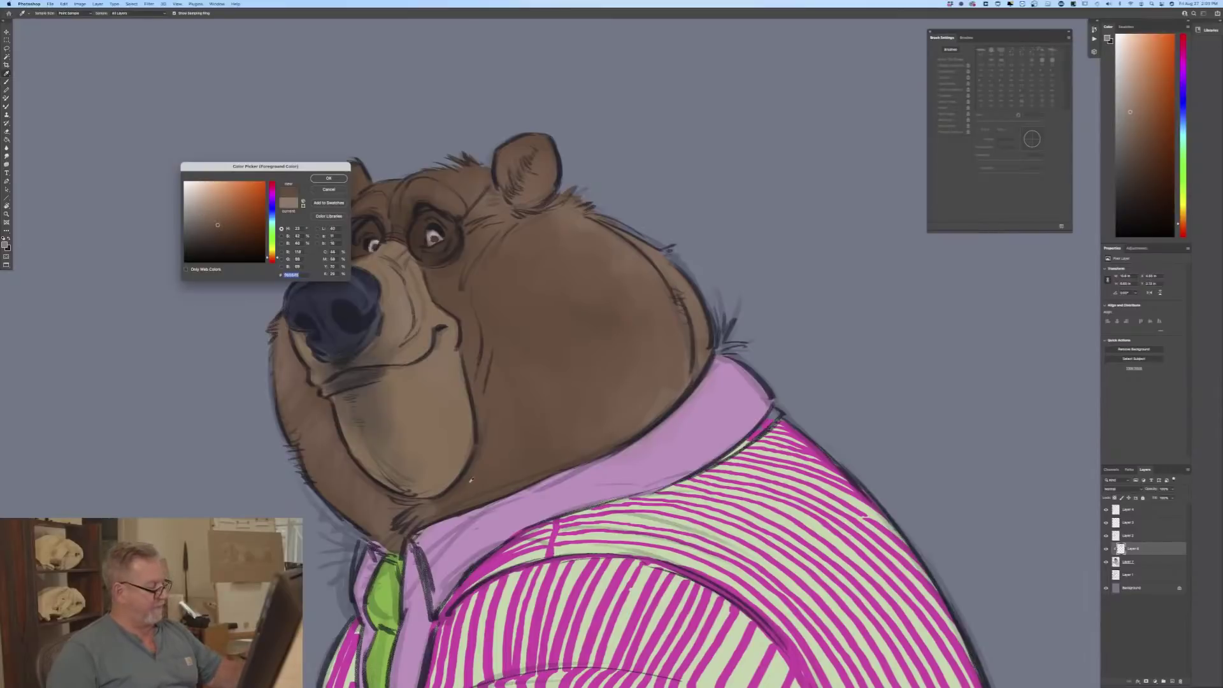
pyautogui.click(219, 239)
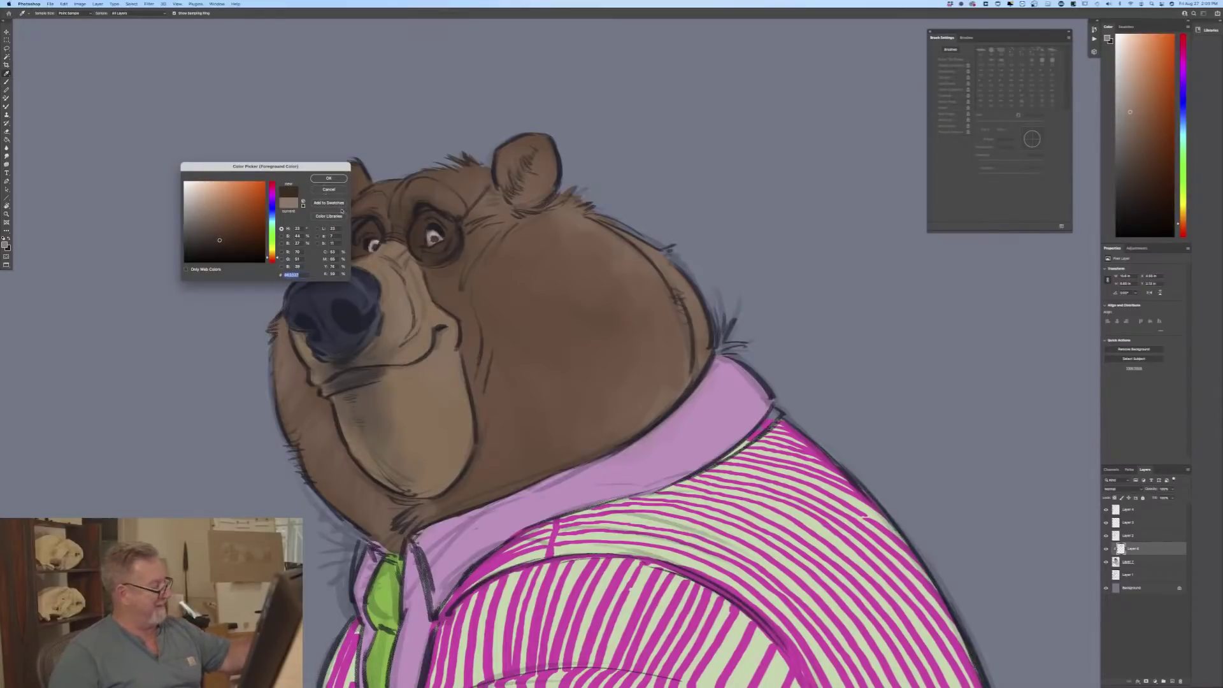
pyautogui.press('Return')
pyautogui.moveTo(436, 508)
pyautogui.mouseDown()
pyautogui.moveTo(412, 516)
pyautogui.moveTo(424, 519)
pyautogui.mouseUp()
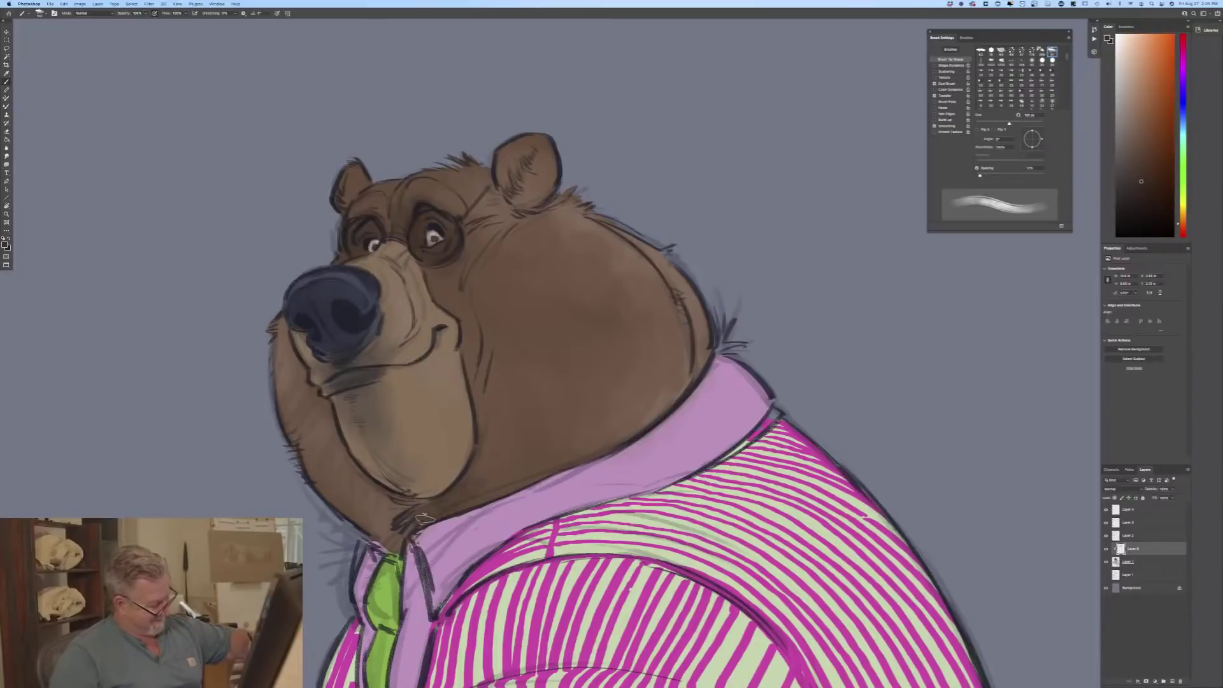
pyautogui.moveTo(475, 451)
pyautogui.mouseDown()
pyautogui.moveTo(461, 488)
pyautogui.moveTo(474, 455)
pyautogui.moveTo(485, 509)
pyautogui.mouseUp()
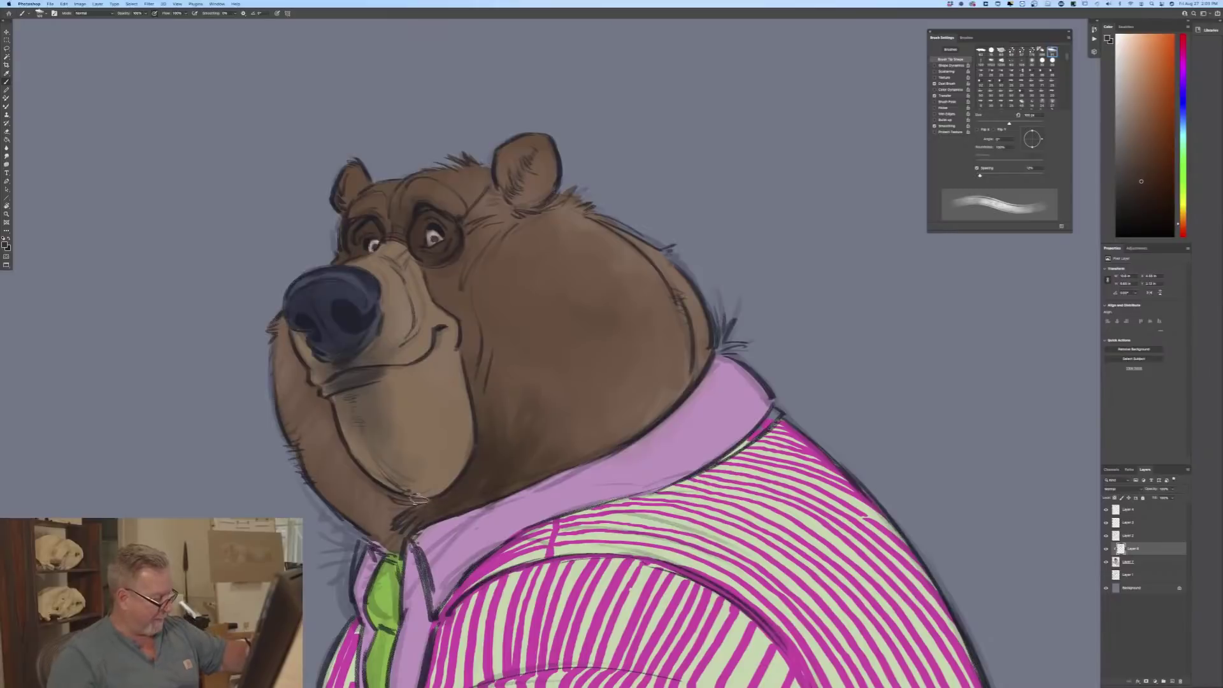
pyautogui.moveTo(417, 499)
pyautogui.mouseDown()
pyautogui.moveTo(406, 528)
pyautogui.moveTo(379, 500)
pyautogui.moveTo(413, 505)
pyautogui.moveTo(388, 510)
pyautogui.moveTo(385, 491)
pyautogui.moveTo(374, 528)
pyautogui.moveTo(353, 515)
pyautogui.moveTo(342, 453)
pyautogui.moveTo(408, 547)
pyautogui.mouseUp()
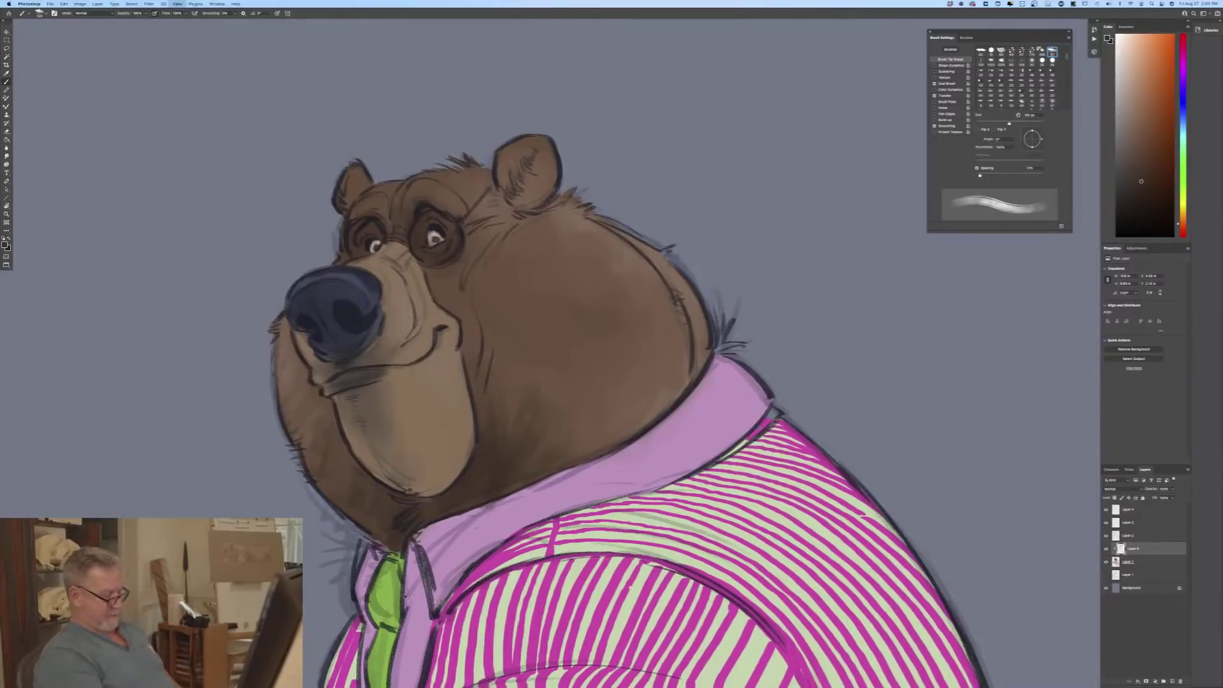
# Step: Switch to a larger textured brush preset and deepen the dark brown shading on the bear's lower cheek and paws
pyautogui.press('super+0')
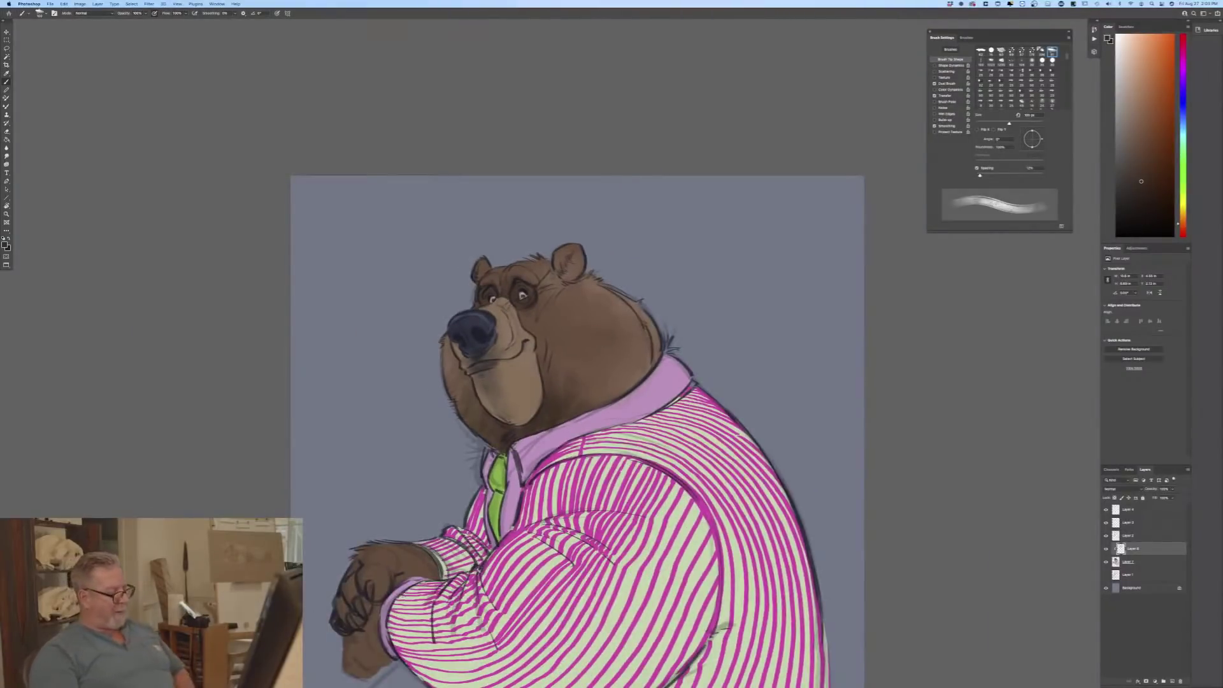
pyautogui.scroll(-2, 246, 421)
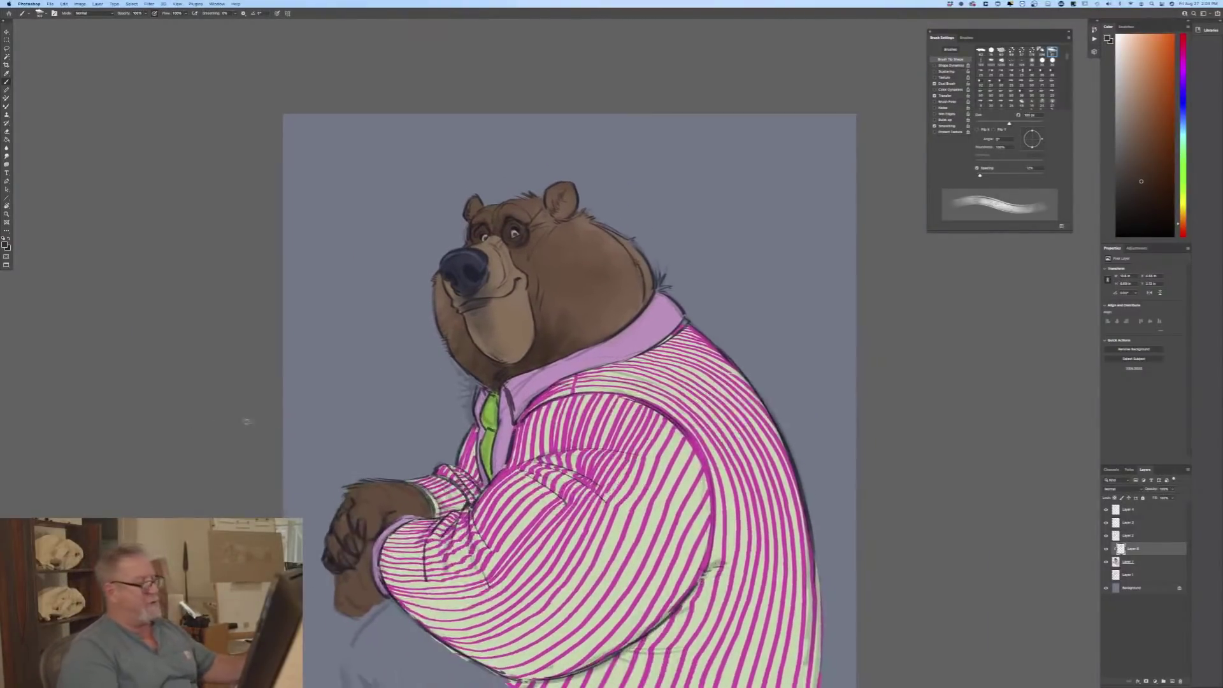
pyautogui.press('.')
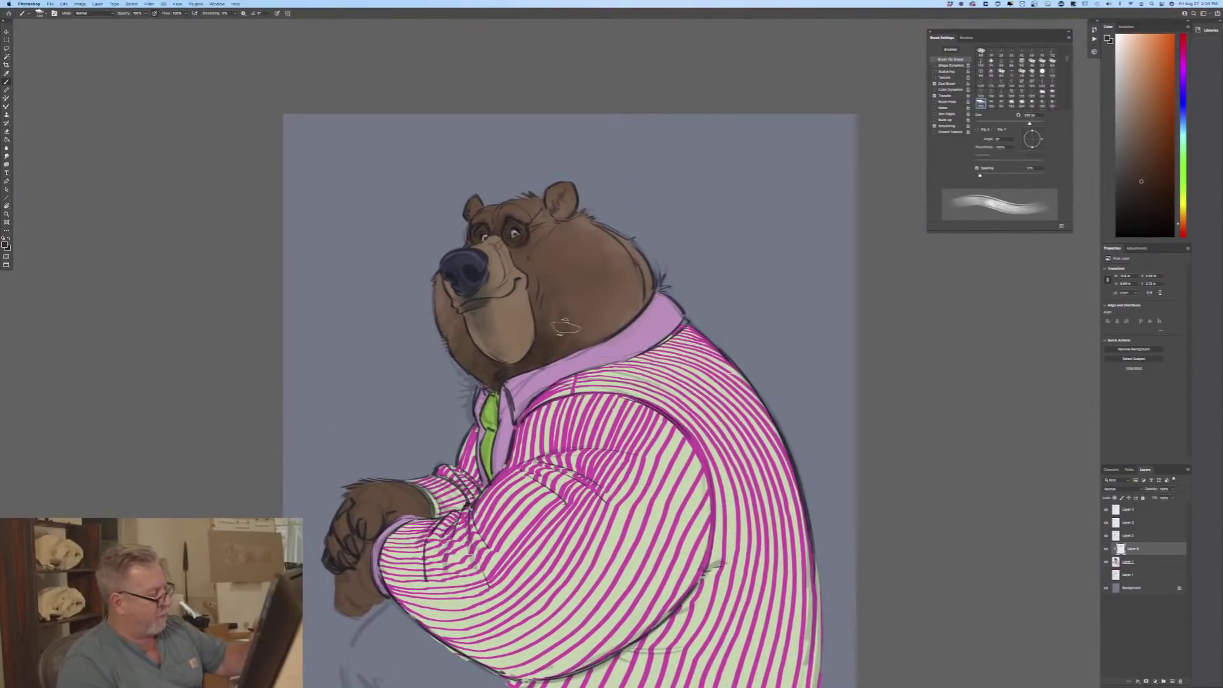
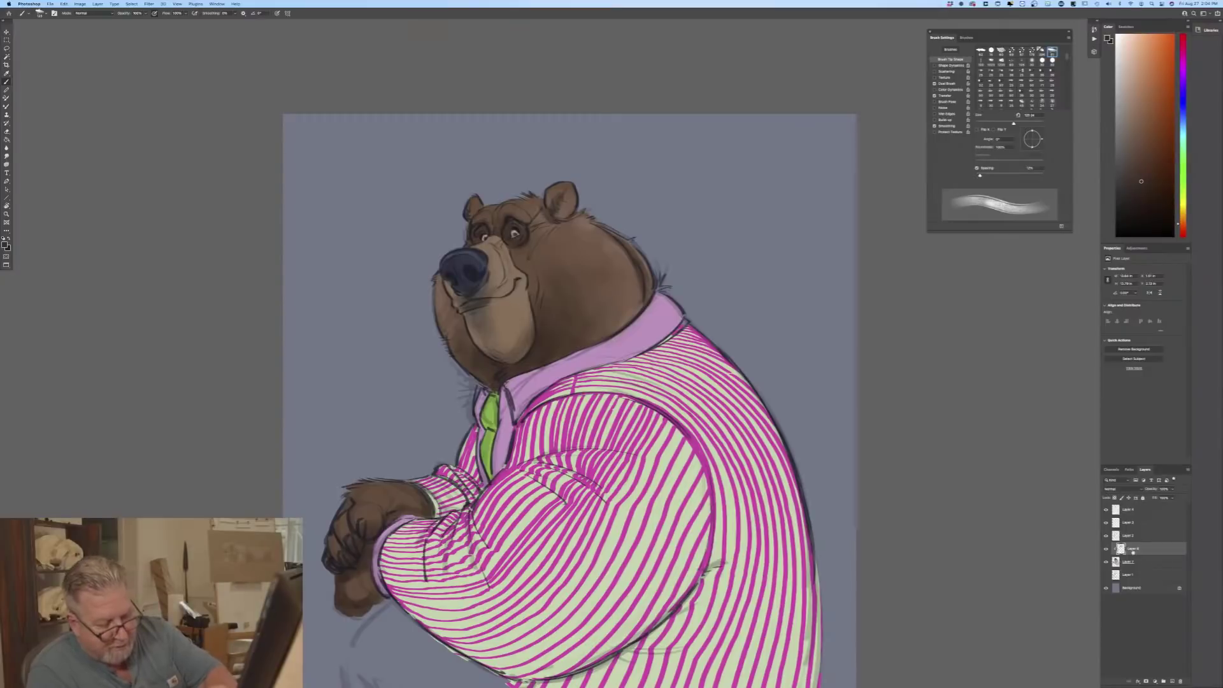
# Step: Add a layer above the clipped fur shading, merge it back down and select the bear's base colour layer
pyautogui.click(1169, 677)
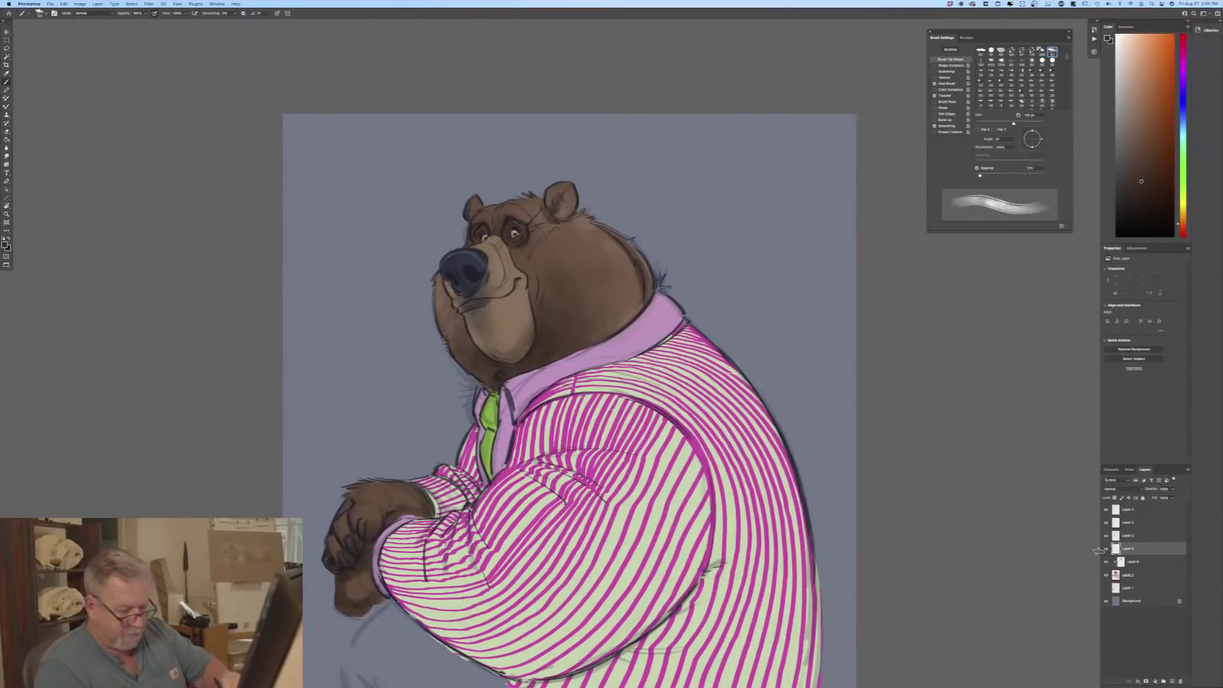
pyautogui.press('super+e')
pyautogui.click(1135, 564)
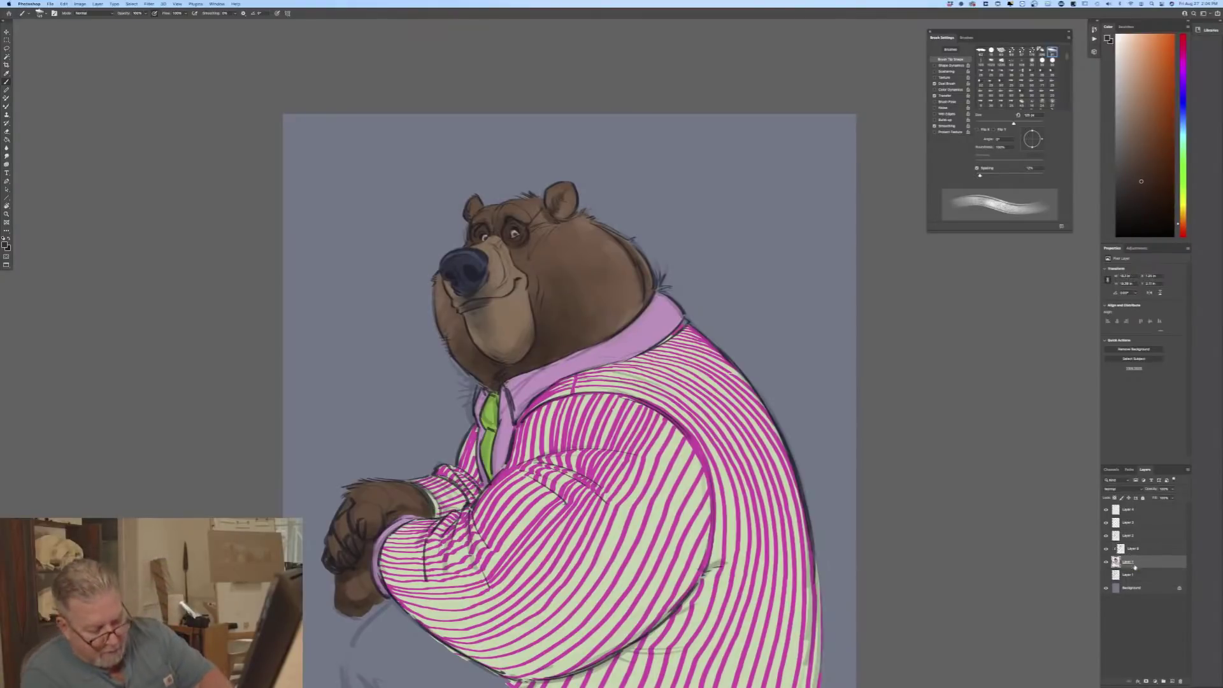
# Step: Add a new clipped layer above the existing clipped layer over the bear's colours and set its blend mode to Multiply
pyautogui.click(1172, 679)
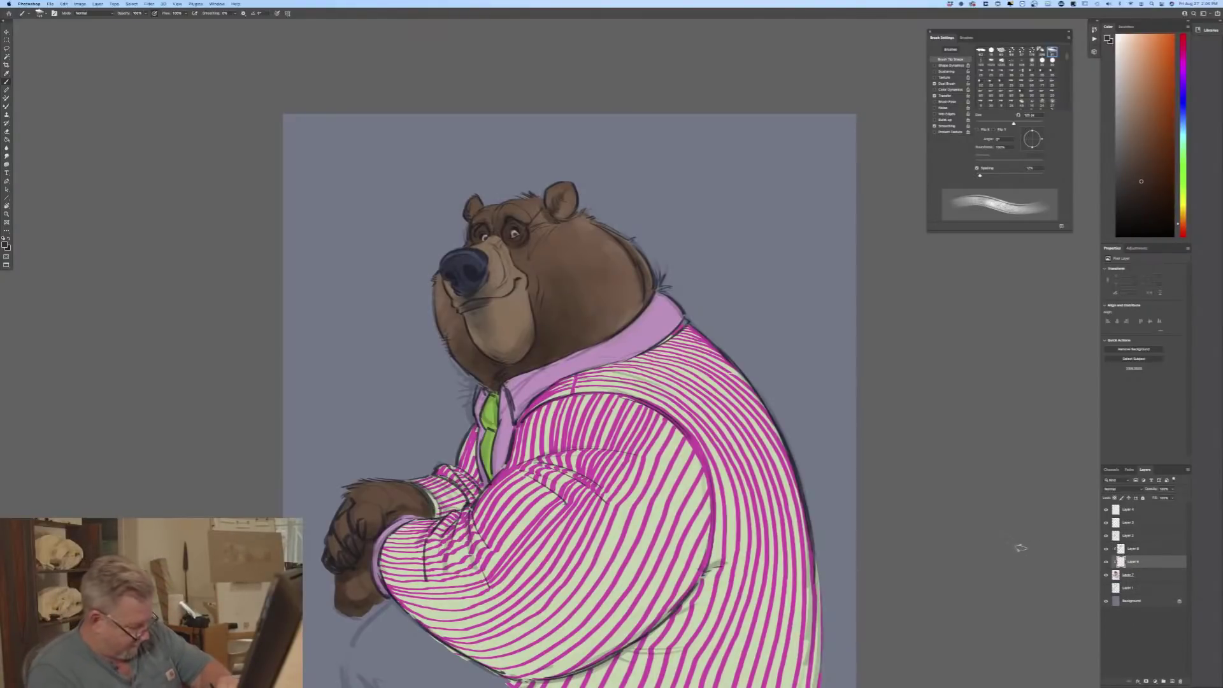
pyautogui.moveTo(1141, 564); pyautogui.dragTo(1139, 545)
pyautogui.click(1109, 488)
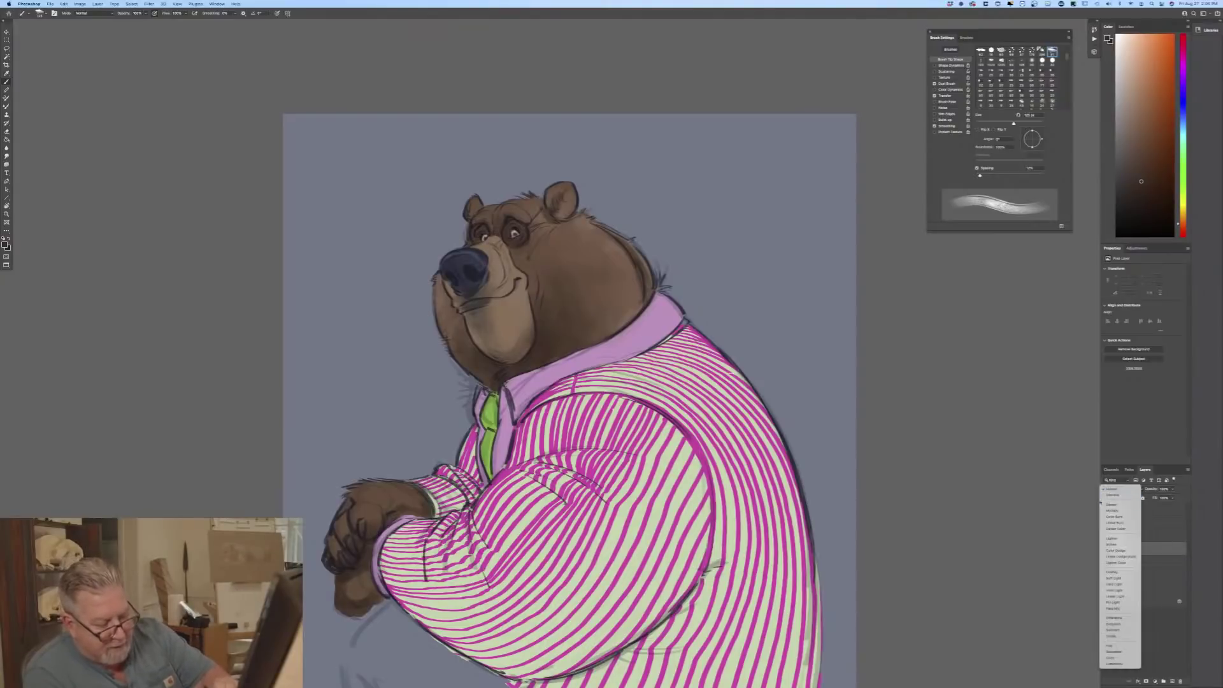
pyautogui.click(1103, 515)
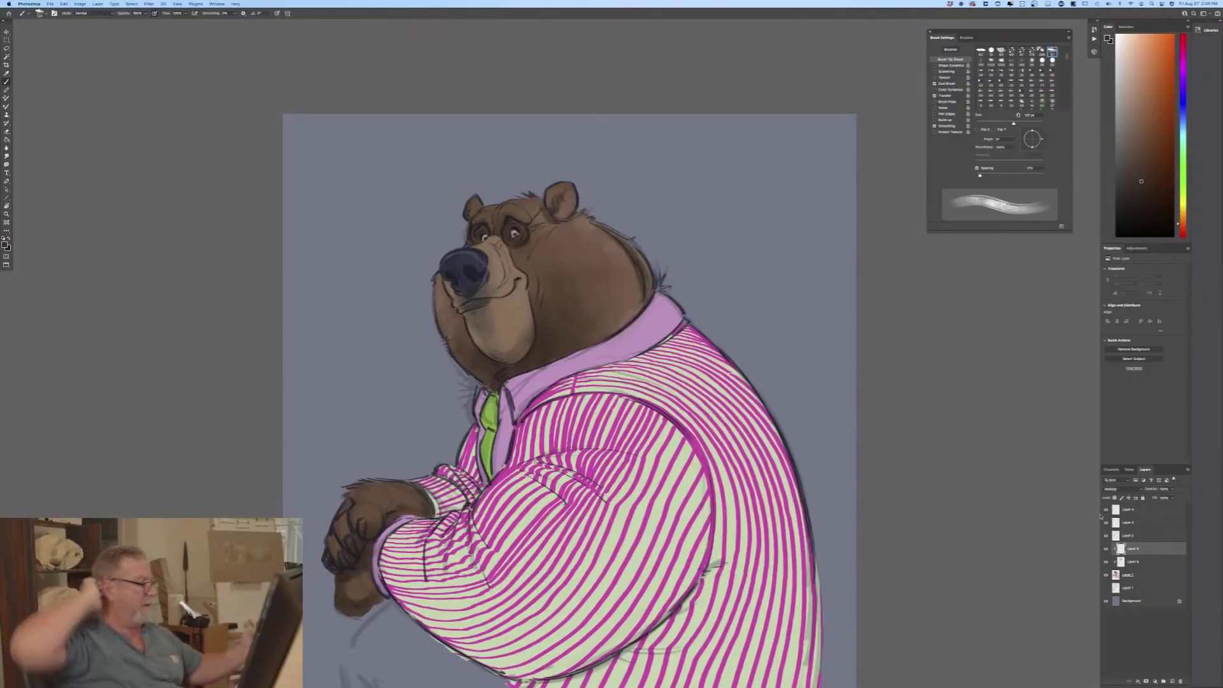
# Step: Choose a light, muted grey-brown as the foreground colour for shading the fur
pyautogui.click(4, 245)
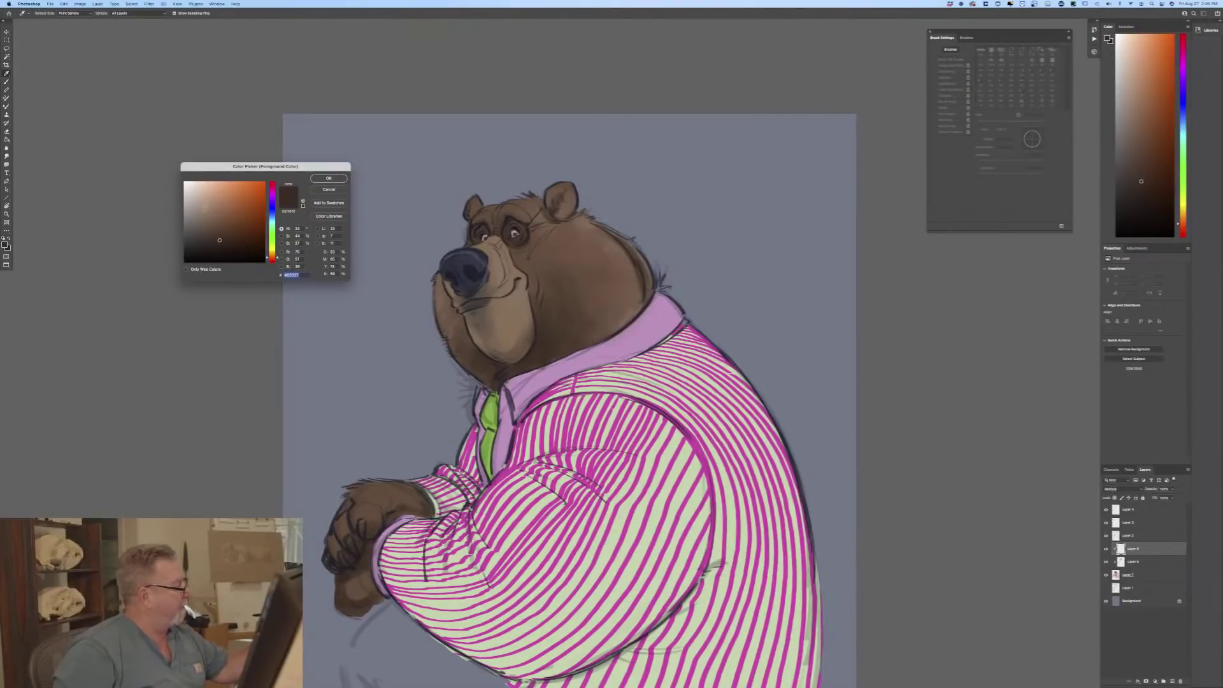
pyautogui.click(205, 209)
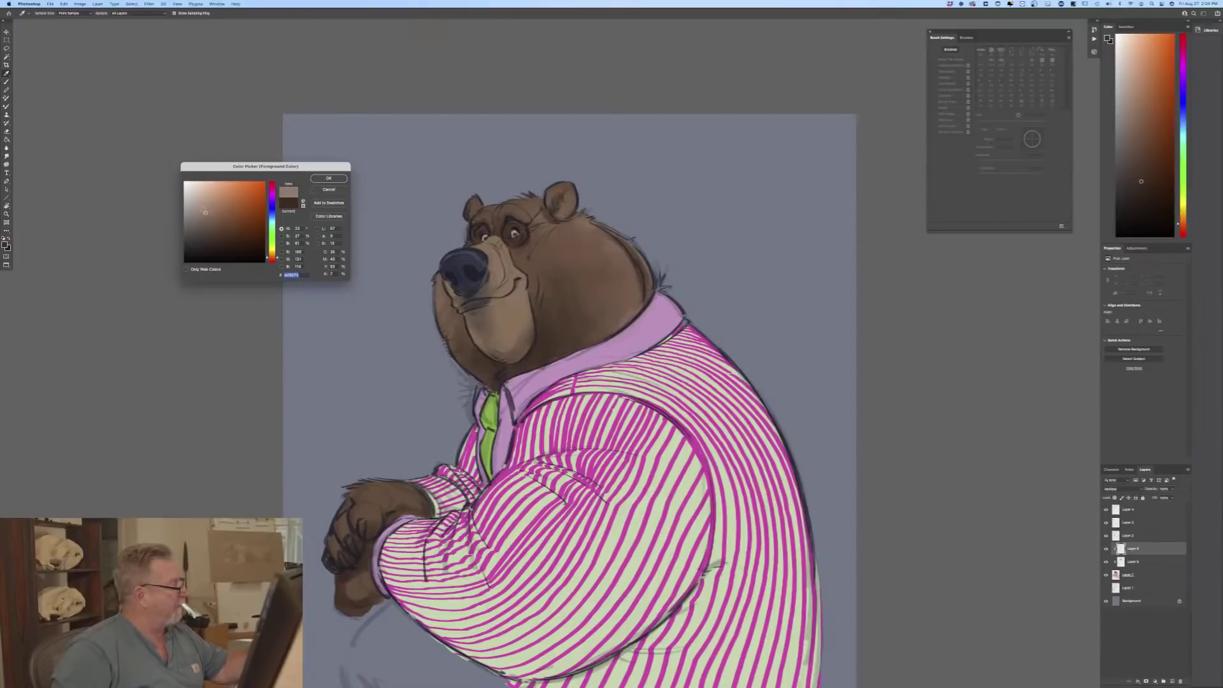
pyautogui.click(271, 257)
pyautogui.click(319, 179)
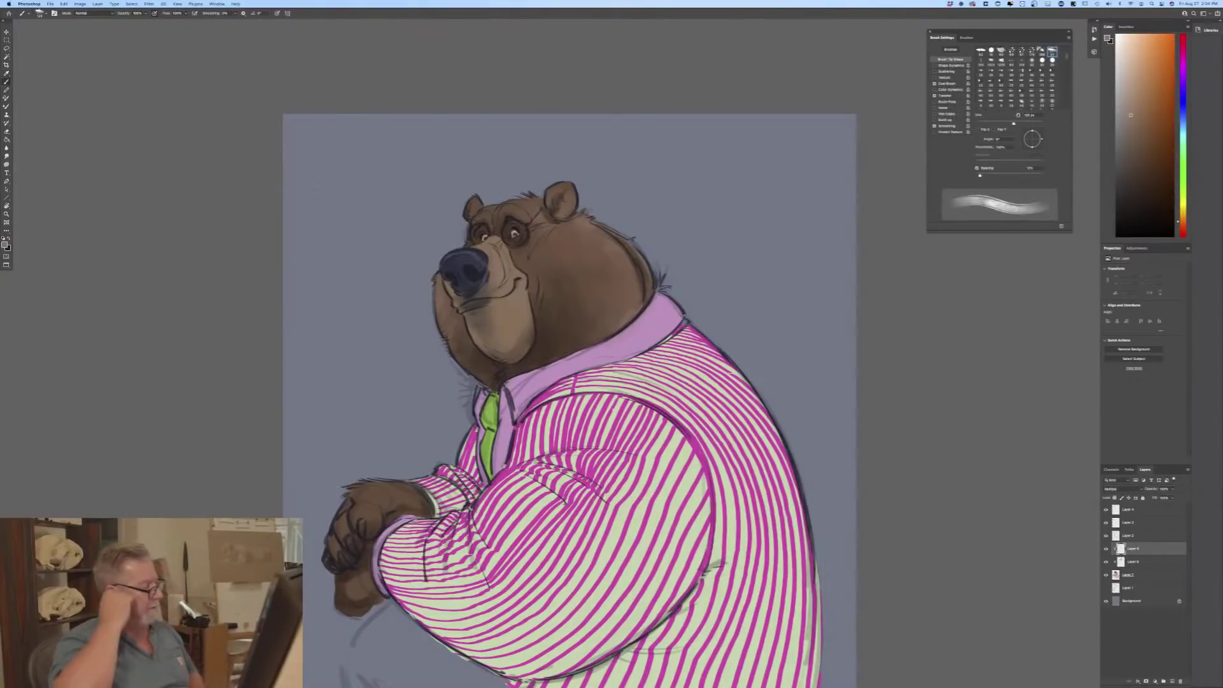
# Step: Brush soft shadows over the side of the bear's muzzle, cheek, chin and jaw
pyautogui.press('super+equal')
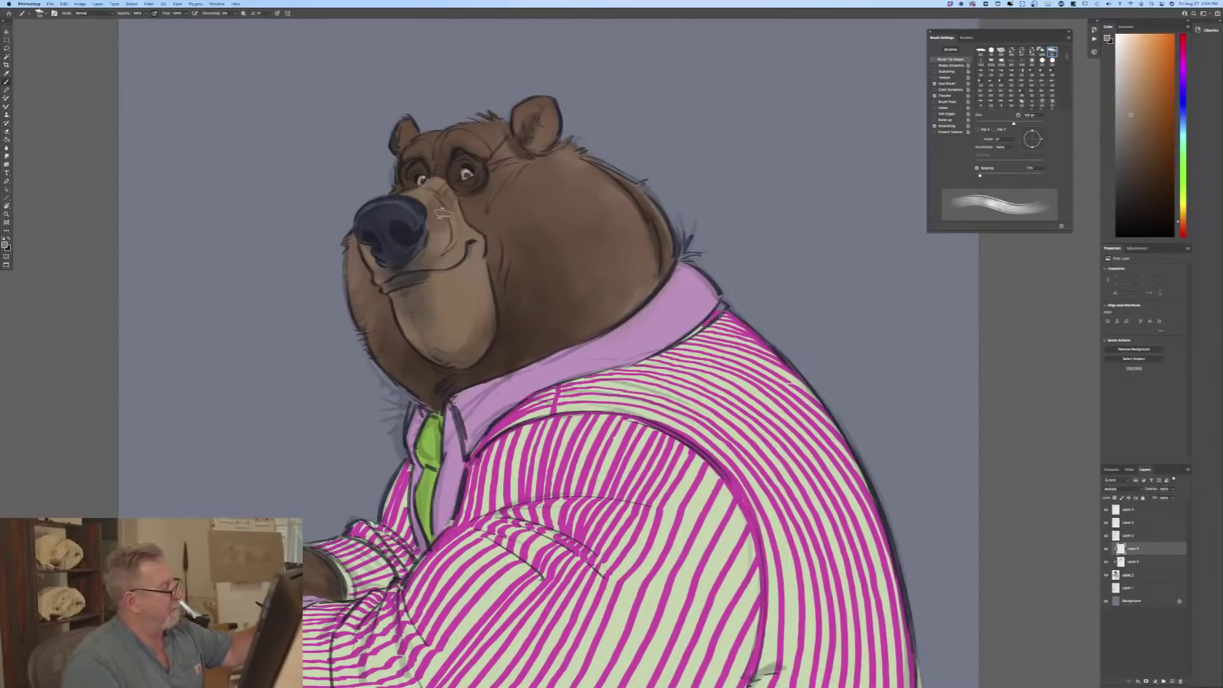
pyautogui.moveTo(456, 200); pyautogui.dragTo(545, 263)
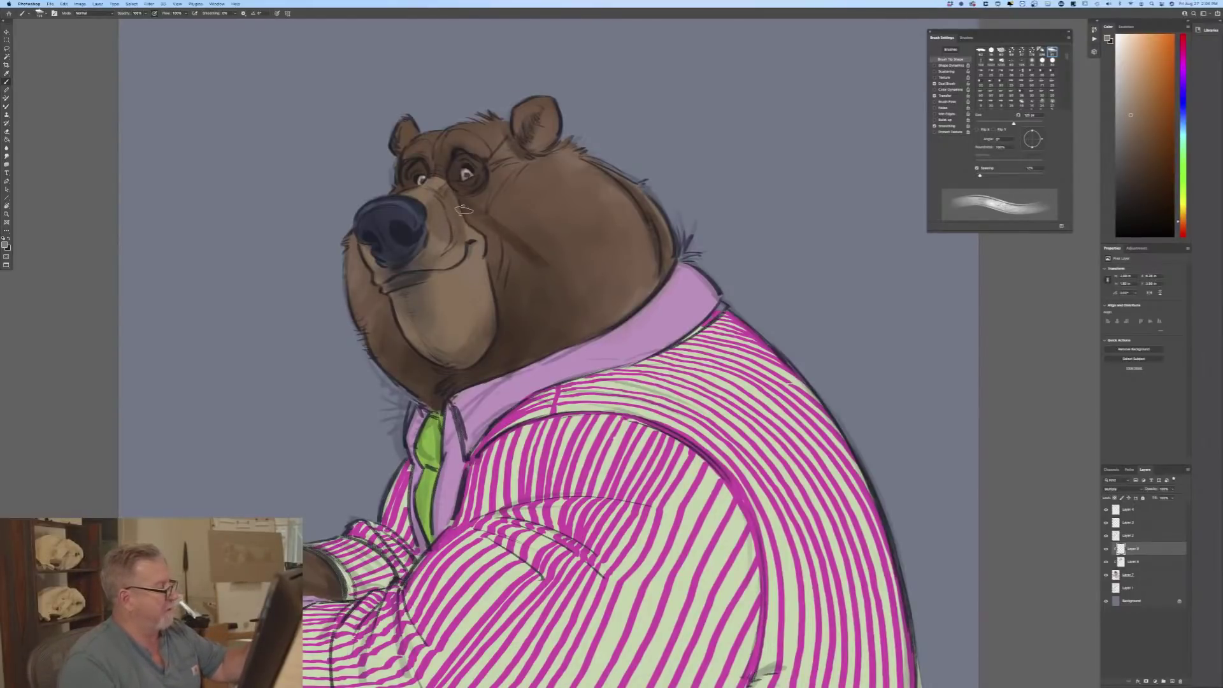
pyautogui.press(']')
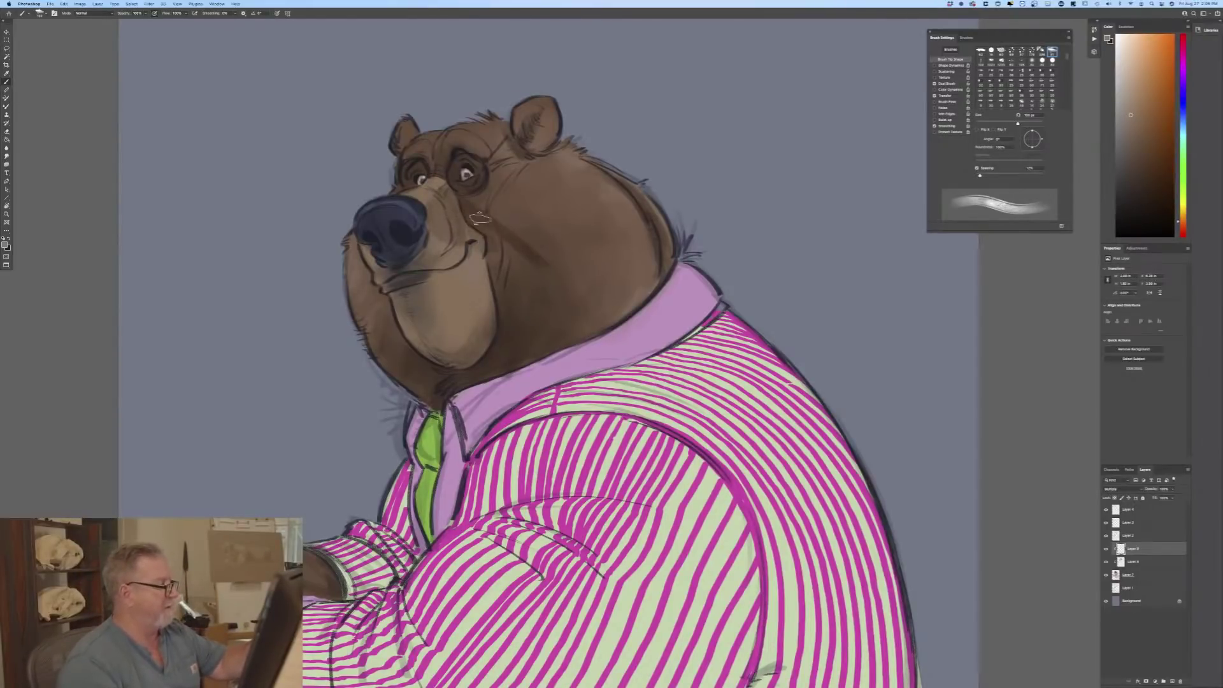
pyautogui.moveTo(480, 218)
pyautogui.mouseDown()
pyautogui.moveTo(539, 271)
pyautogui.moveTo(469, 210)
pyautogui.moveTo(513, 298)
pyautogui.moveTo(548, 263)
pyautogui.moveTo(547, 348)
pyautogui.moveTo(504, 245)
pyautogui.moveTo(494, 295)
pyautogui.moveTo(432, 205)
pyautogui.mouseUp()
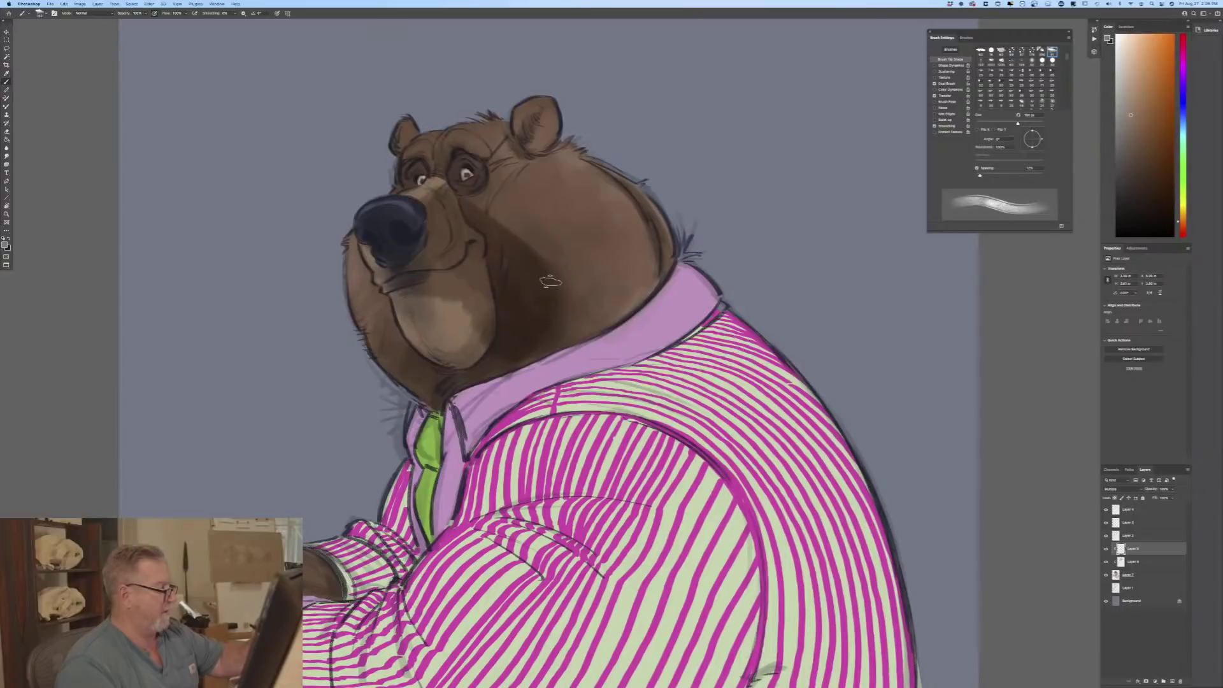
pyautogui.moveTo(494, 352)
pyautogui.mouseDown()
pyautogui.moveTo(426, 284)
pyautogui.moveTo(433, 331)
pyautogui.moveTo(471, 347)
pyautogui.mouseUp()
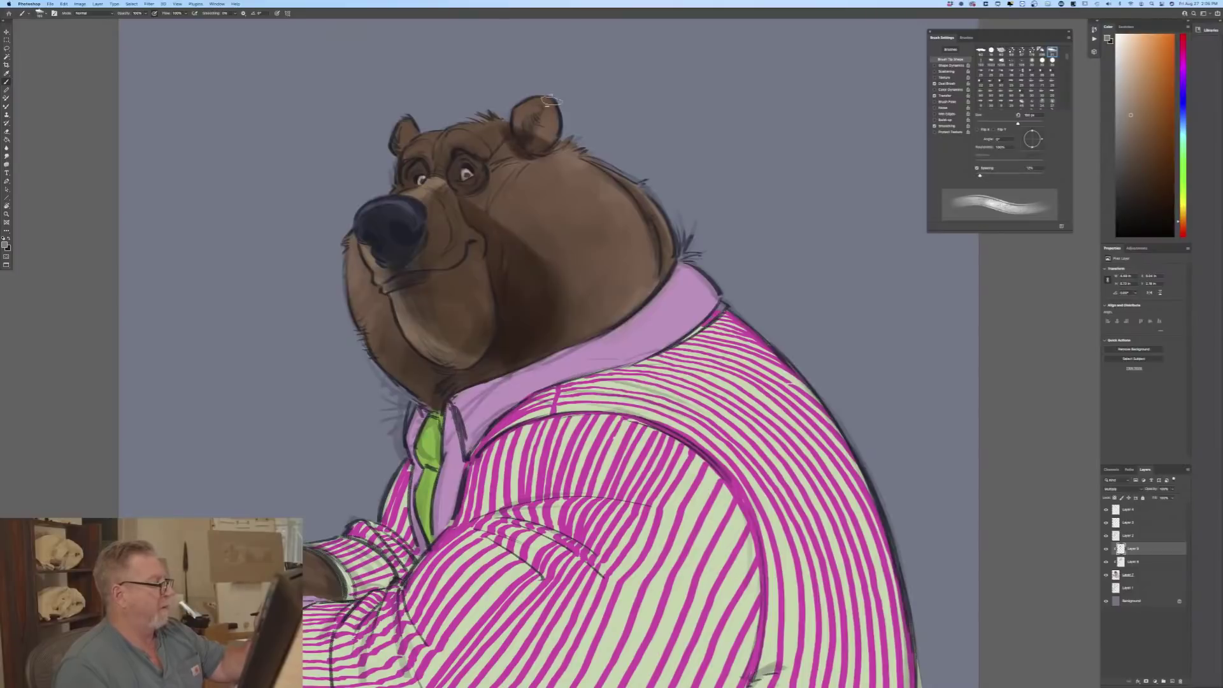
# Step: Enlarge the brush and shade the back of the bear's head and neck
pyautogui.press(']')
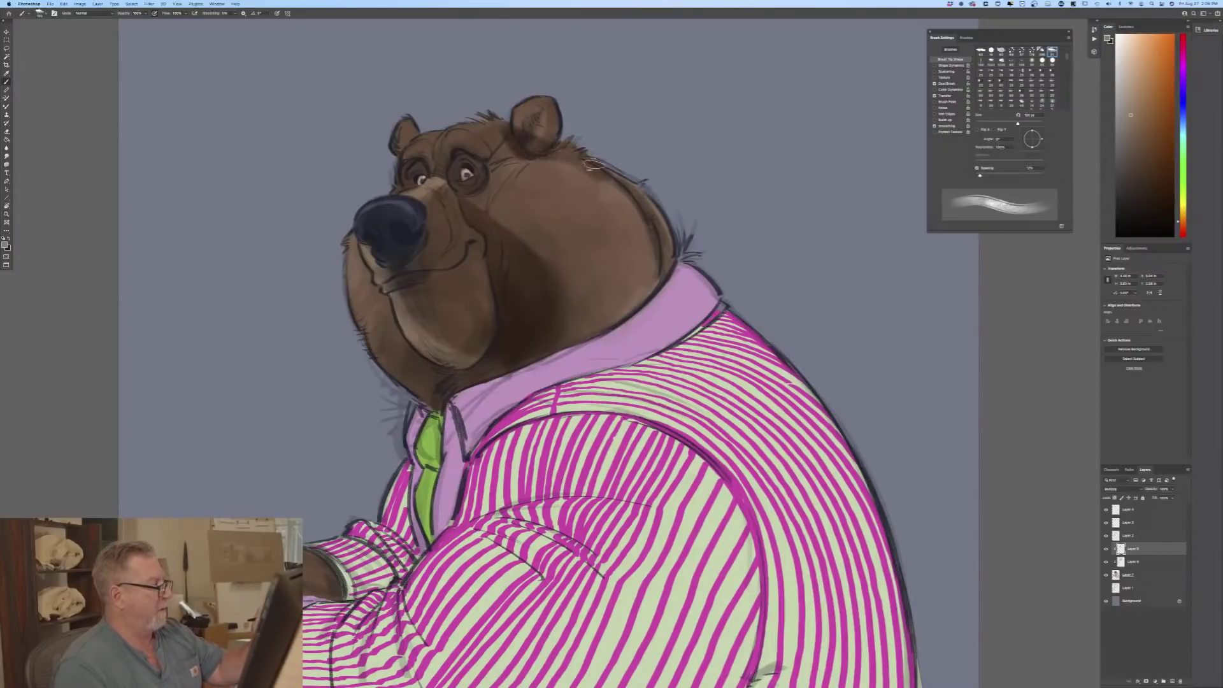
pyautogui.press(']')
pyautogui.press(']')
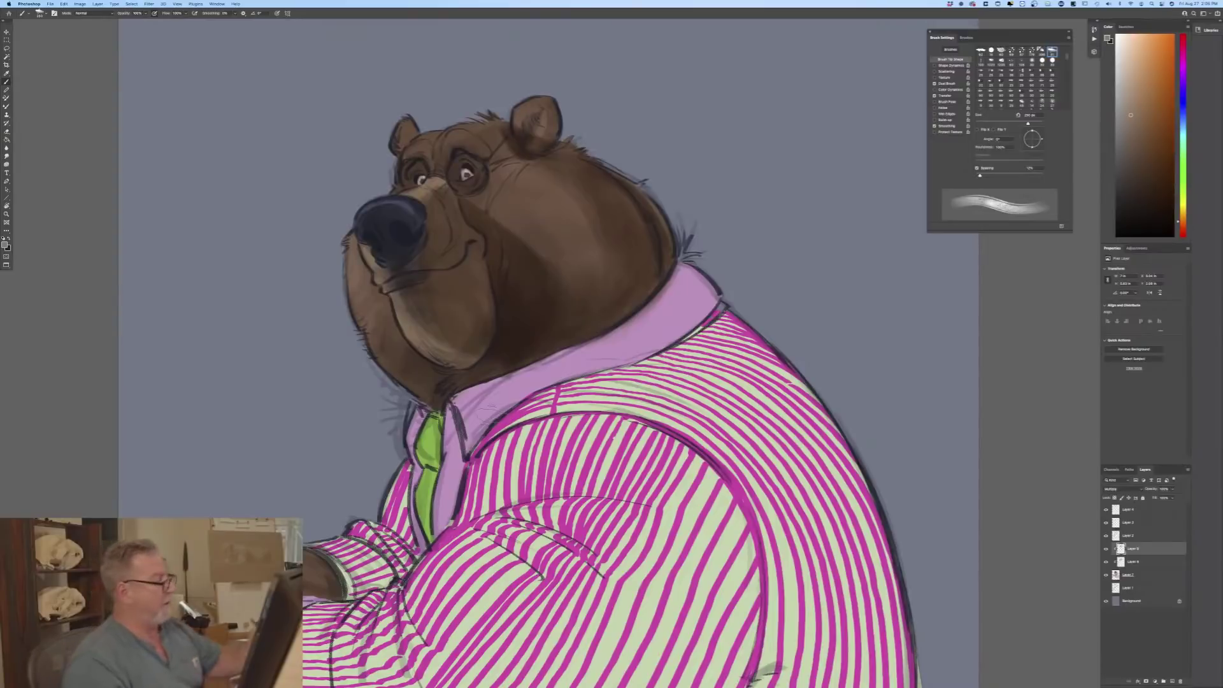
# Step: Shrink the brush and deepen the shadows around the bear's eyes, brow, ears and muzzle
pyautogui.press('[')
pyautogui.press('[')
pyautogui.press('[')
pyautogui.press('[')
pyautogui.press('[')
pyautogui.press('[')
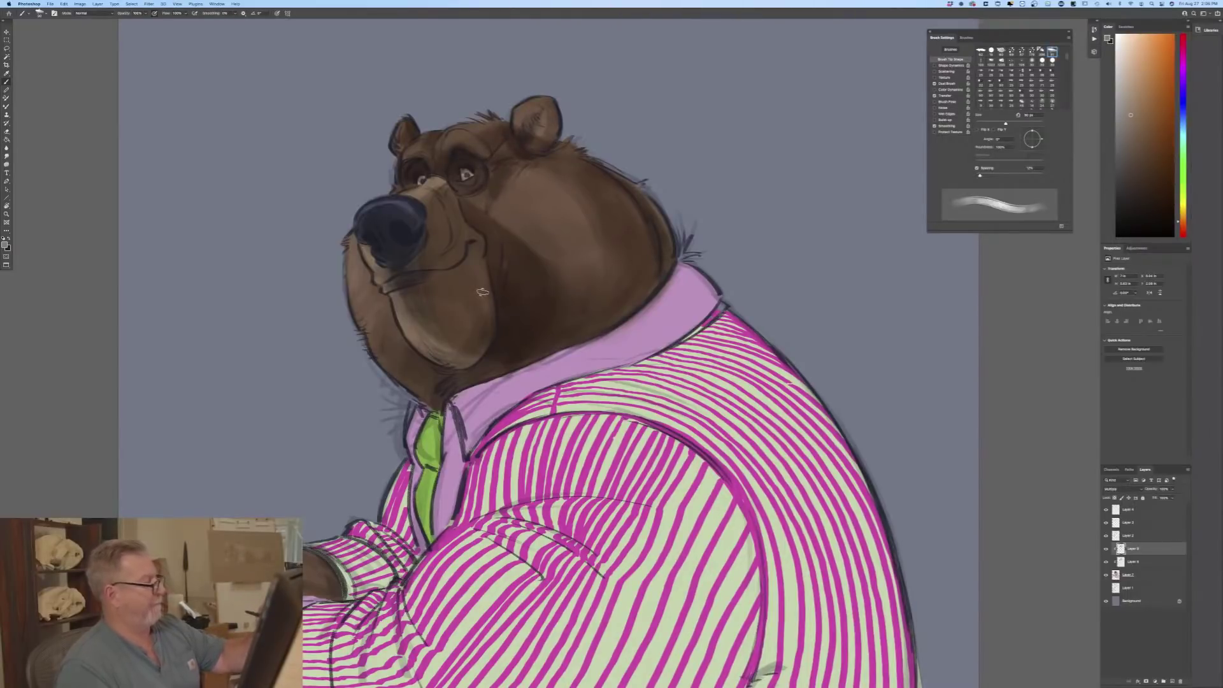
# Step: Make the shading colour slightly greyer and brush a test patch on the back of the shirt collar
pyautogui.press('super+minus')
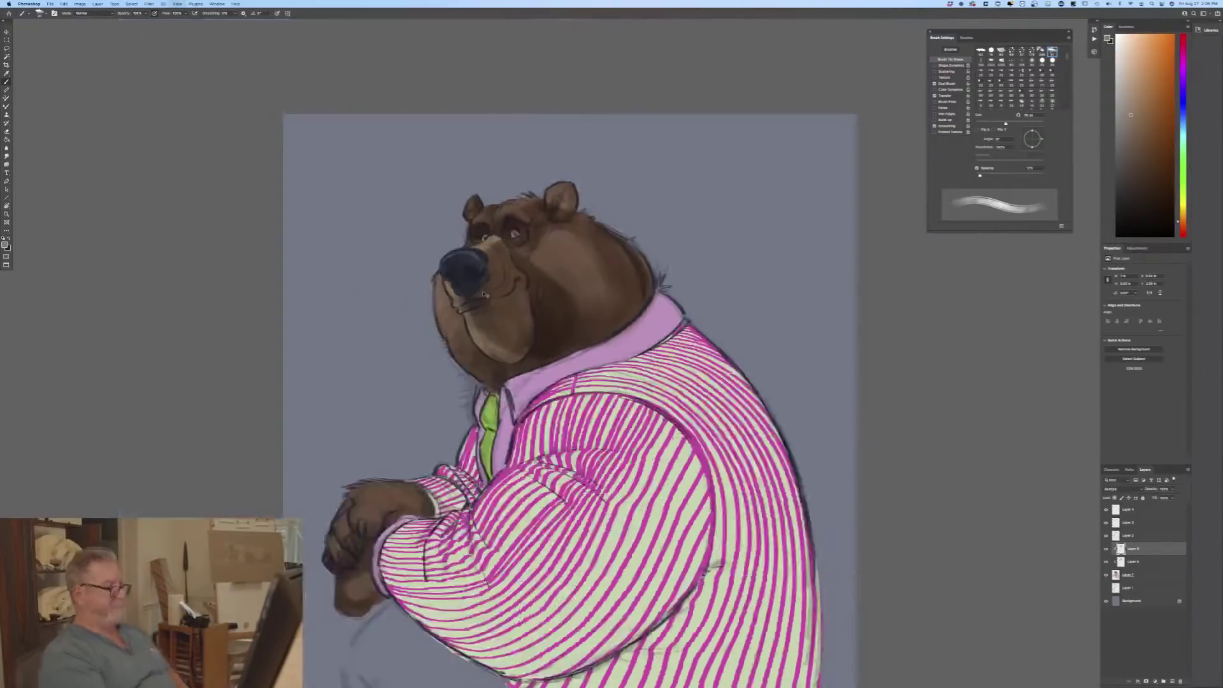
pyautogui.press('super+minus')
pyautogui.press('super+plus')
pyautogui.press('super+plus')
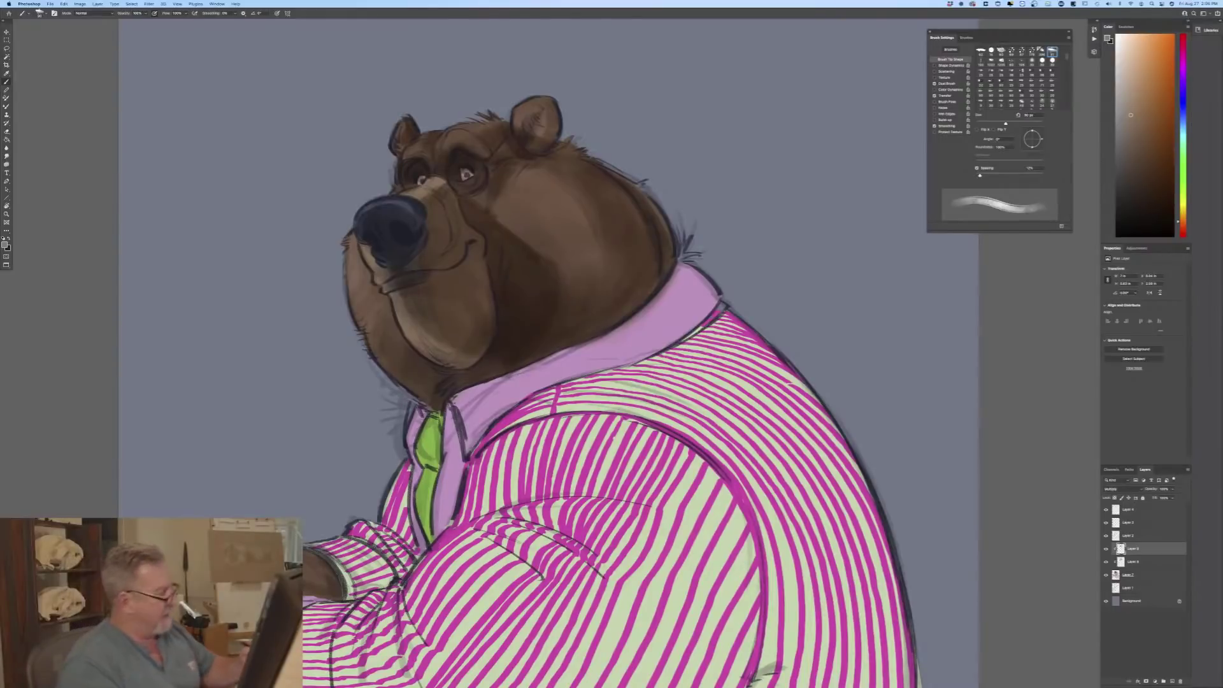
pyautogui.click(6, 243)
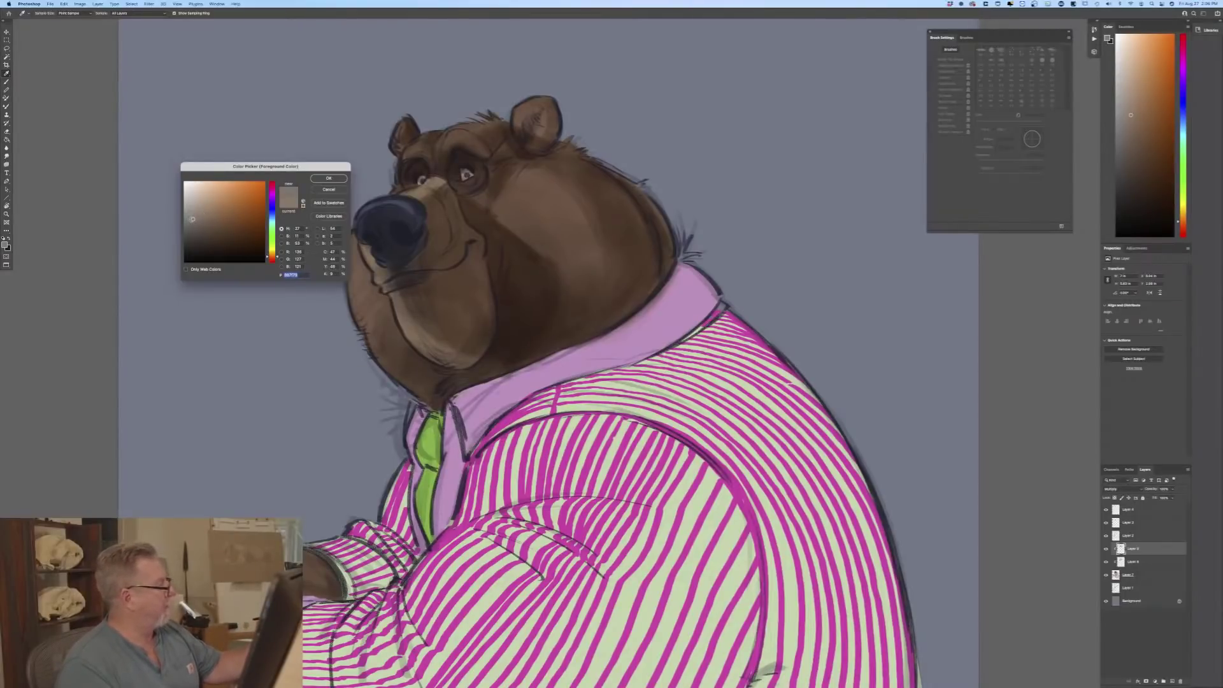
pyautogui.press('Return')
pyautogui.moveTo(677, 281); pyautogui.dragTo(668, 328)
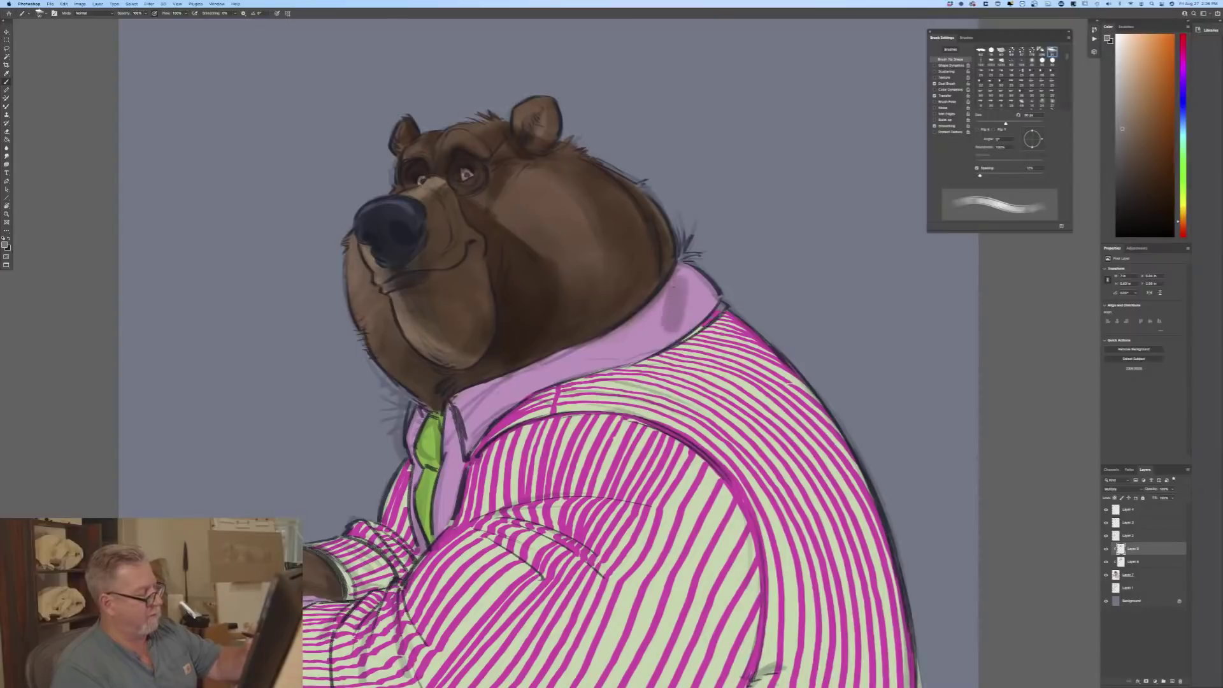
# Step: Sample the collar's lilac, darken it to a muted purple and brush it over the back of the collar
pyautogui.click(6, 245)
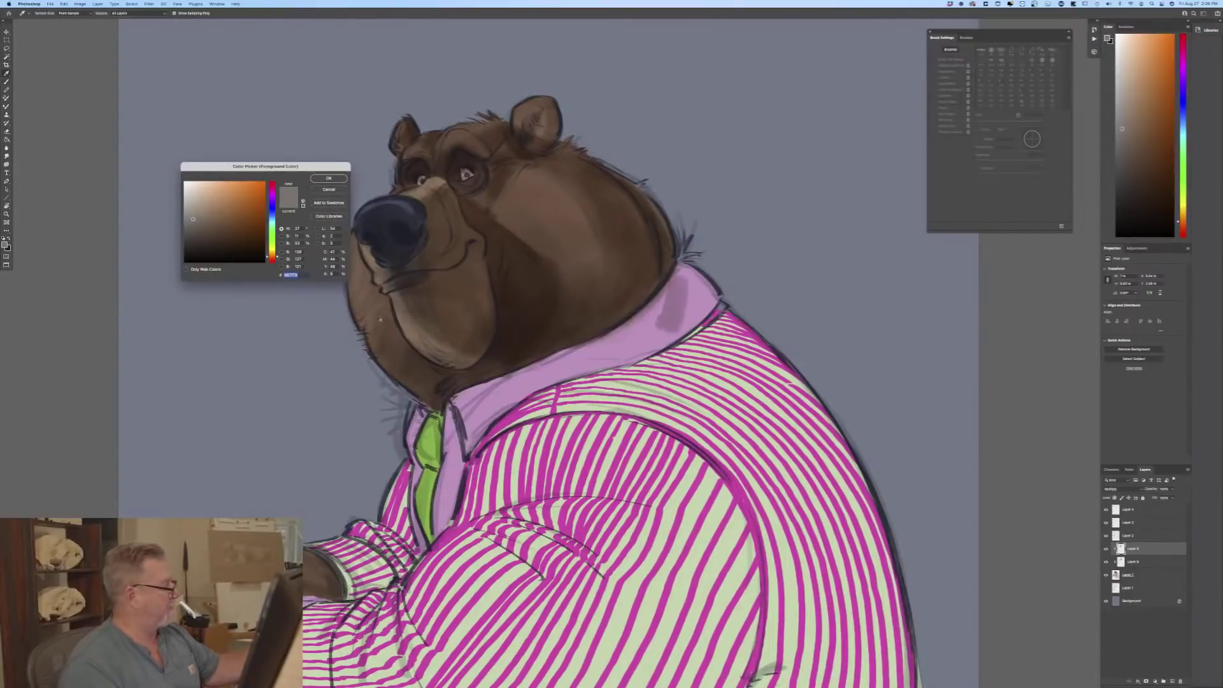
pyautogui.click(561, 366)
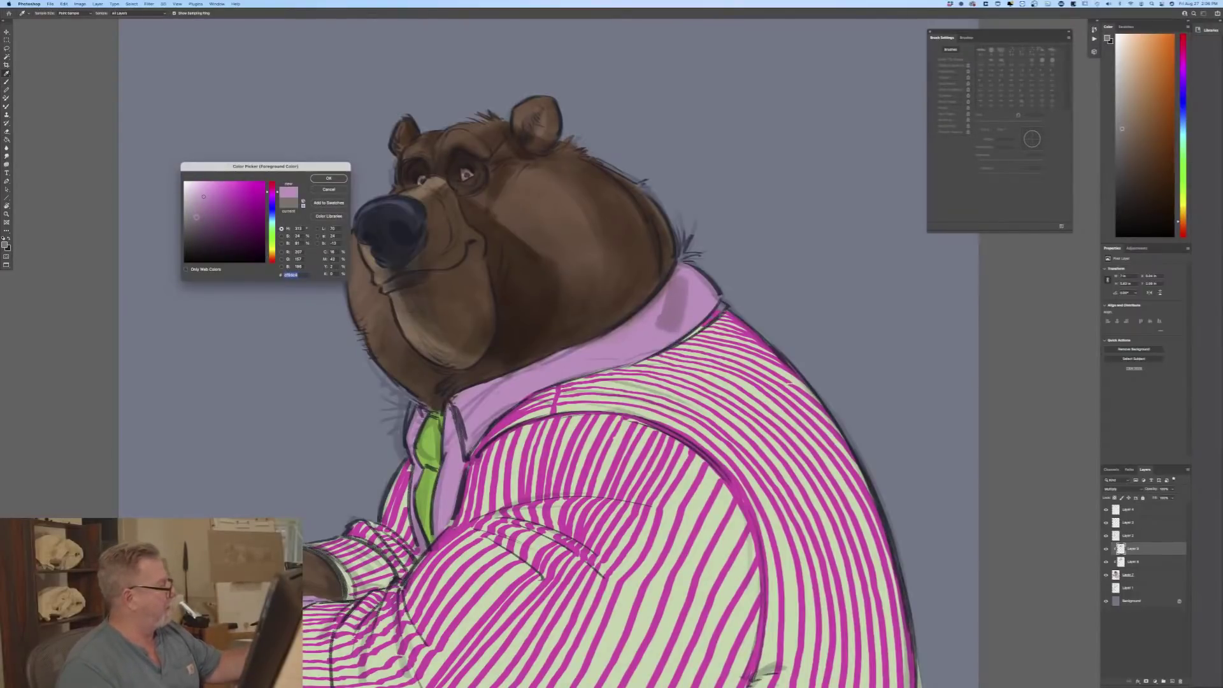
pyautogui.click(196, 218)
pyautogui.click(329, 178)
pyautogui.moveTo(681, 290)
pyautogui.mouseDown()
pyautogui.moveTo(675, 328)
pyautogui.moveTo(656, 332)
pyautogui.mouseUp()
# Step: Lighten the muted purple and shade along the whole collar and the jacket's edge below it with a larger brush
pyautogui.click(5, 243)
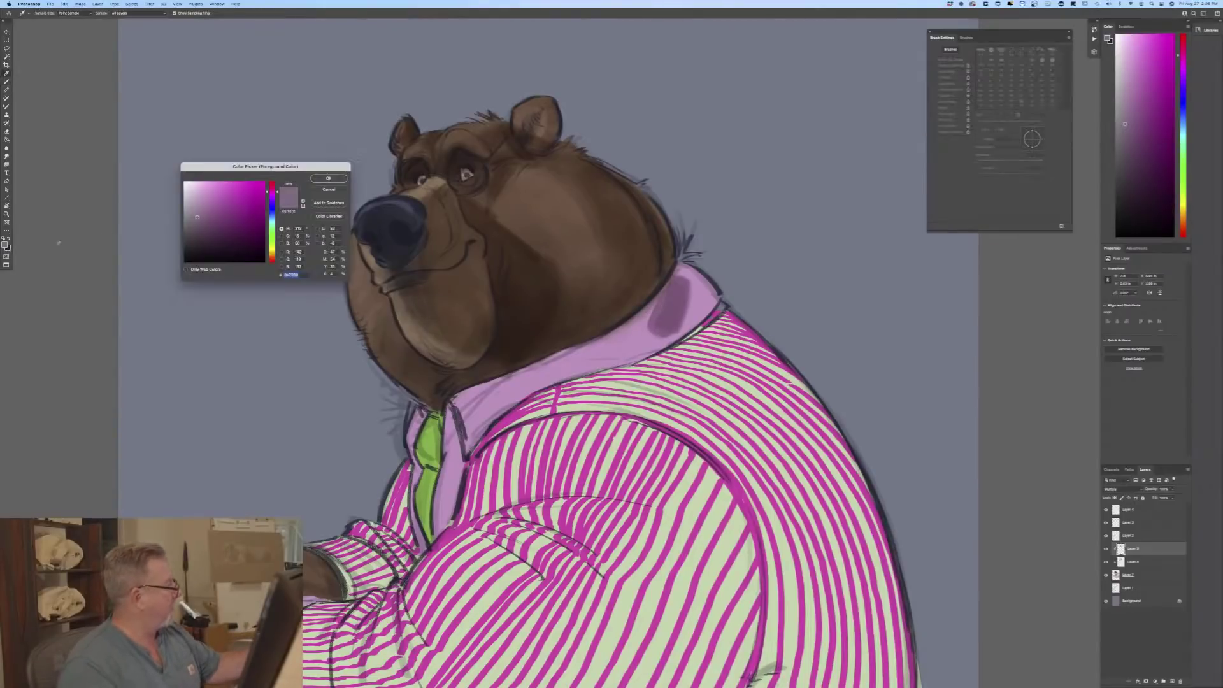
pyautogui.click(328, 177)
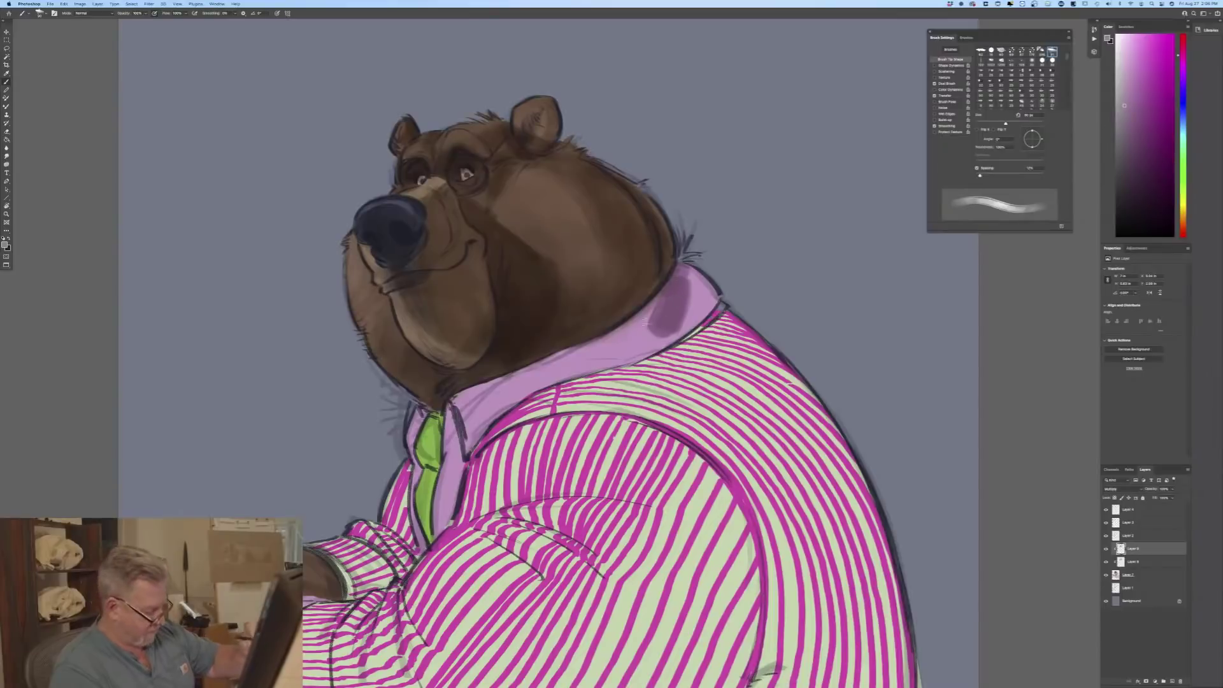
pyautogui.press(']')
pyautogui.press(']')
pyautogui.press(']')
pyautogui.press(']')
pyautogui.moveTo(684, 278)
pyautogui.mouseDown()
pyautogui.moveTo(689, 295)
pyautogui.moveTo(631, 330)
pyautogui.moveTo(688, 299)
pyautogui.moveTo(700, 312)
pyautogui.moveTo(690, 270)
pyautogui.moveTo(672, 338)
pyautogui.moveTo(586, 202)
pyautogui.mouseUp()
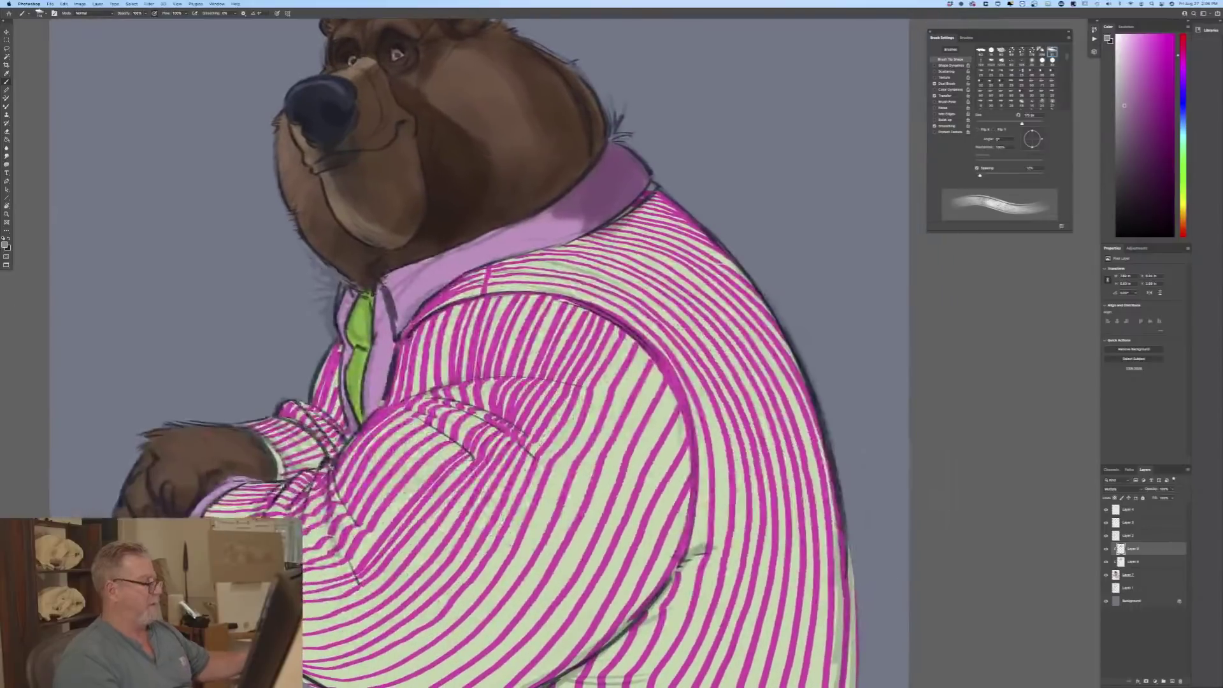
pyautogui.moveTo(411, 255); pyautogui.dragTo(484, 266)
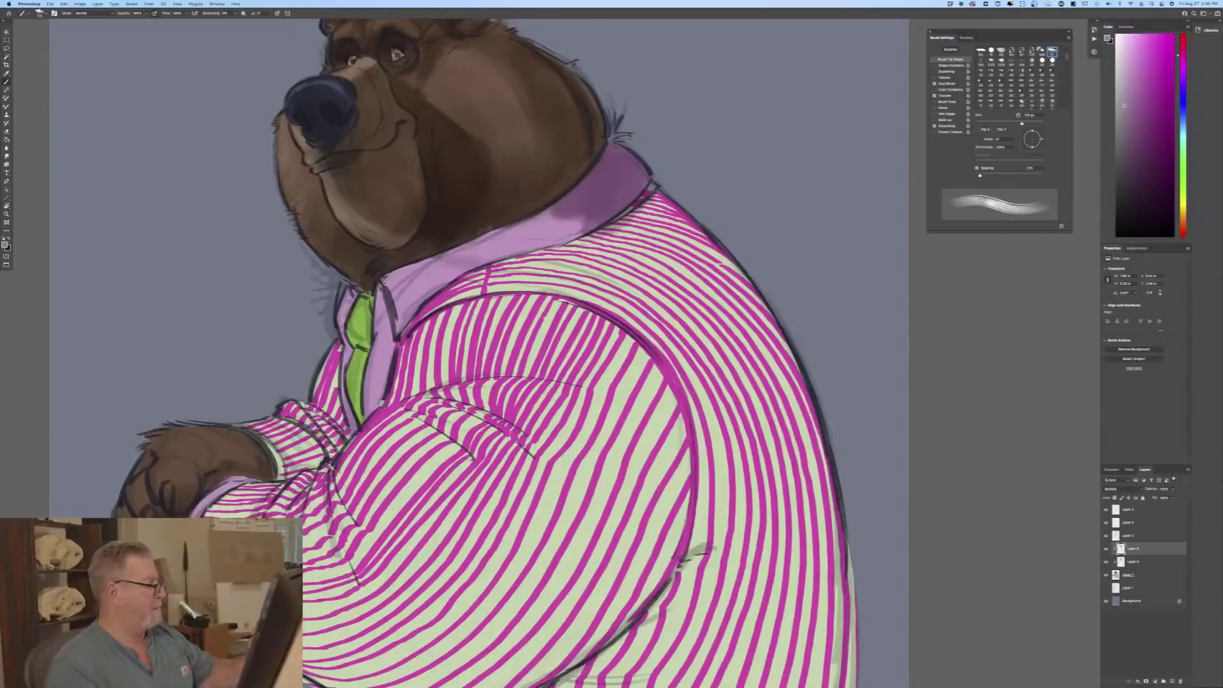
pyautogui.moveTo(583, 220)
pyautogui.mouseDown()
pyautogui.moveTo(503, 245)
pyautogui.moveTo(541, 263)
pyautogui.moveTo(669, 210)
pyautogui.mouseUp()
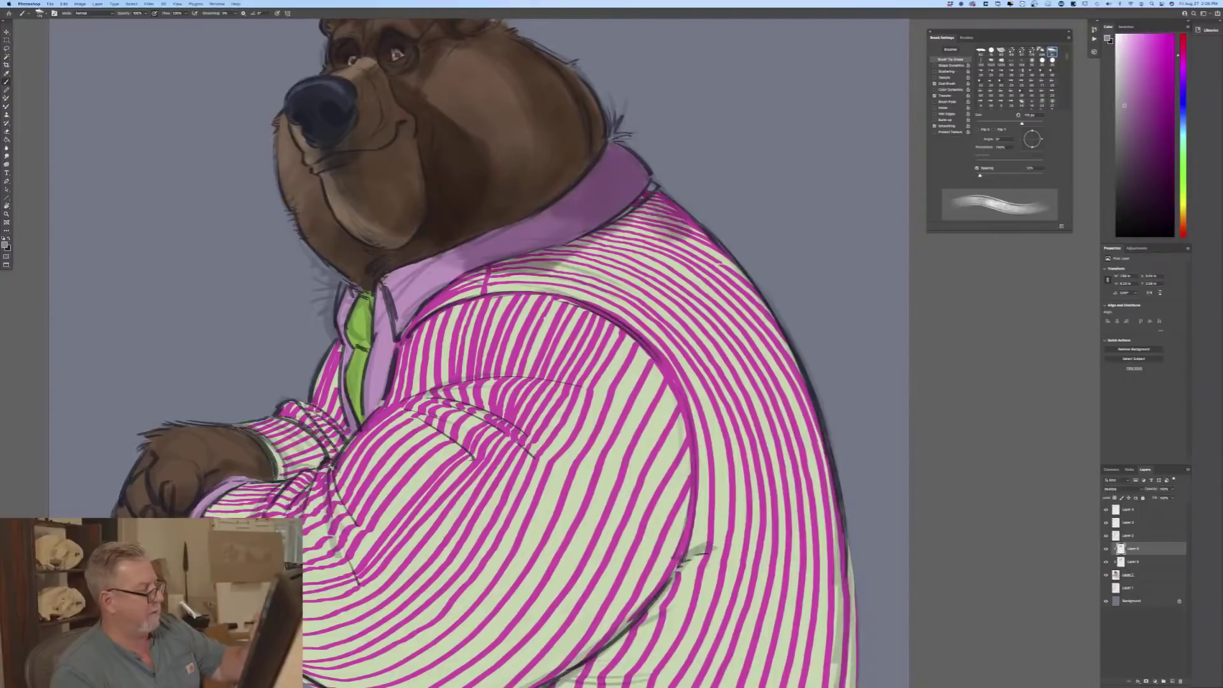
# Step: Shade the back of the striped jacket with broad strokes from the collar down along its outer edge
pyautogui.moveTo(627, 250); pyautogui.dragTo(724, 263)
pyautogui.moveTo(637, 236)
pyautogui.mouseDown()
pyautogui.moveTo(700, 306)
pyautogui.moveTo(764, 433)
pyautogui.mouseUp()
pyautogui.moveTo(720, 261)
pyautogui.mouseDown()
pyautogui.moveTo(803, 484)
pyautogui.moveTo(821, 503)
pyautogui.mouseUp()
pyautogui.moveTo(809, 446); pyautogui.dragTo(828, 611)
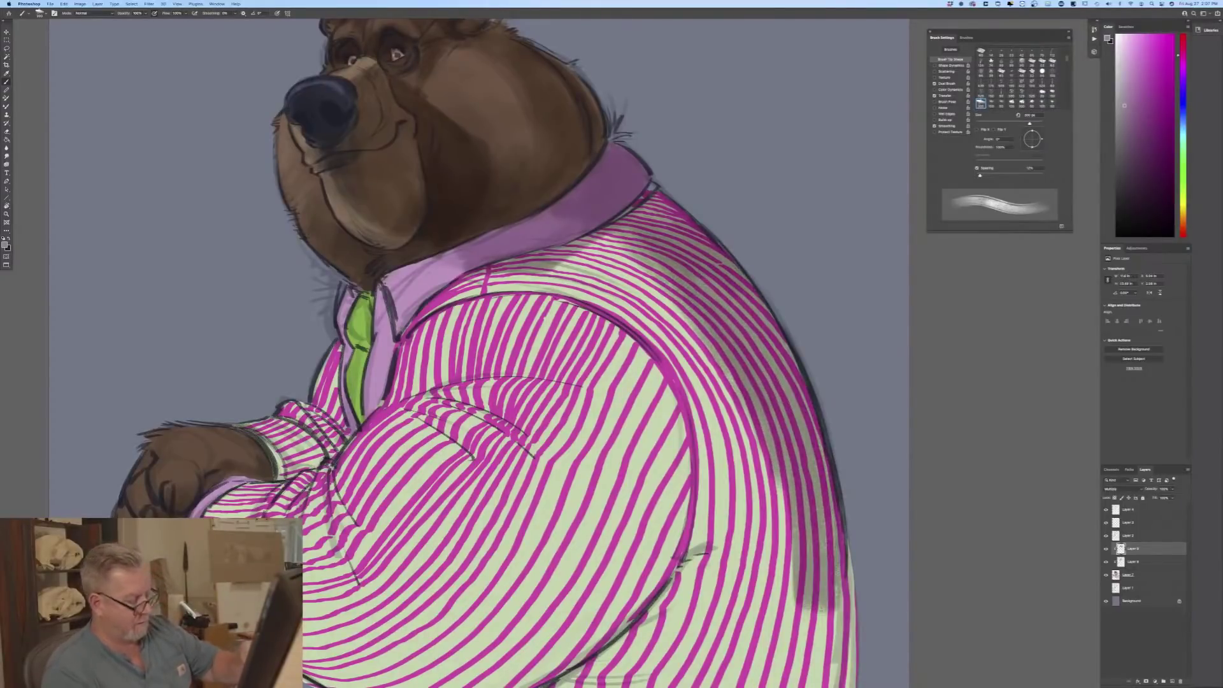
pyautogui.hotkey('ctrl', '-')
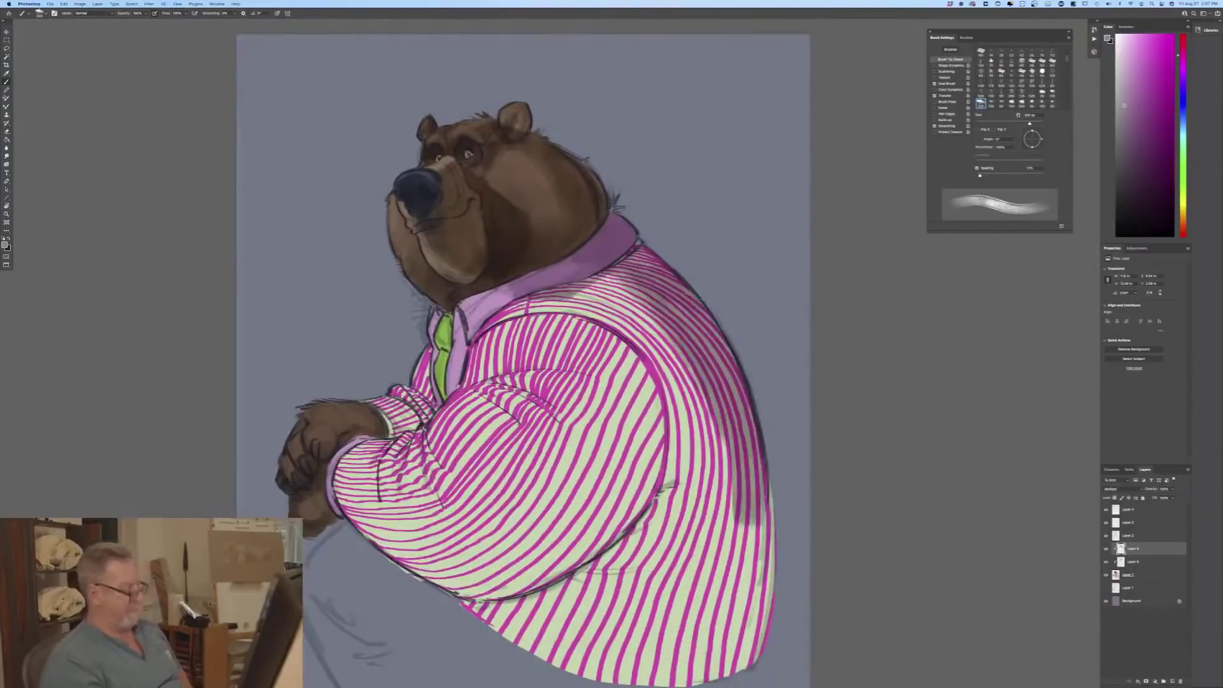
pyautogui.press('super+minus')
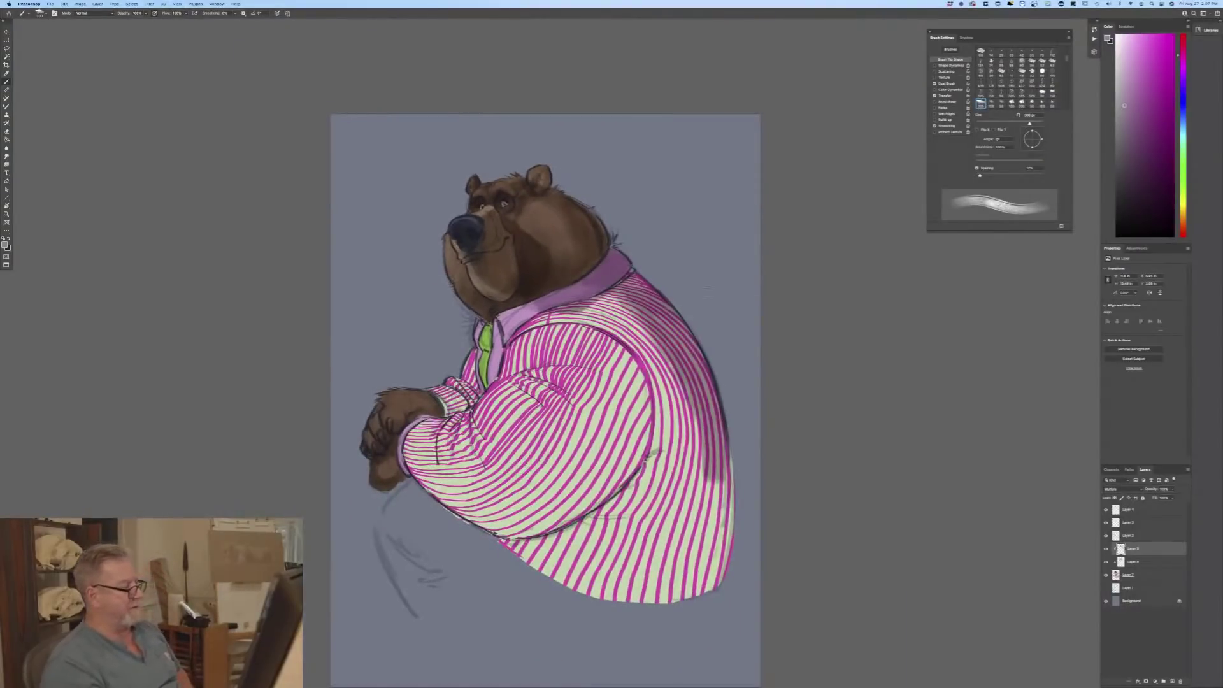
pyautogui.moveTo(608, 293)
pyautogui.mouseDown()
pyautogui.moveTo(643, 363)
pyautogui.moveTo(669, 360)
pyautogui.moveTo(687, 411)
pyautogui.mouseUp()
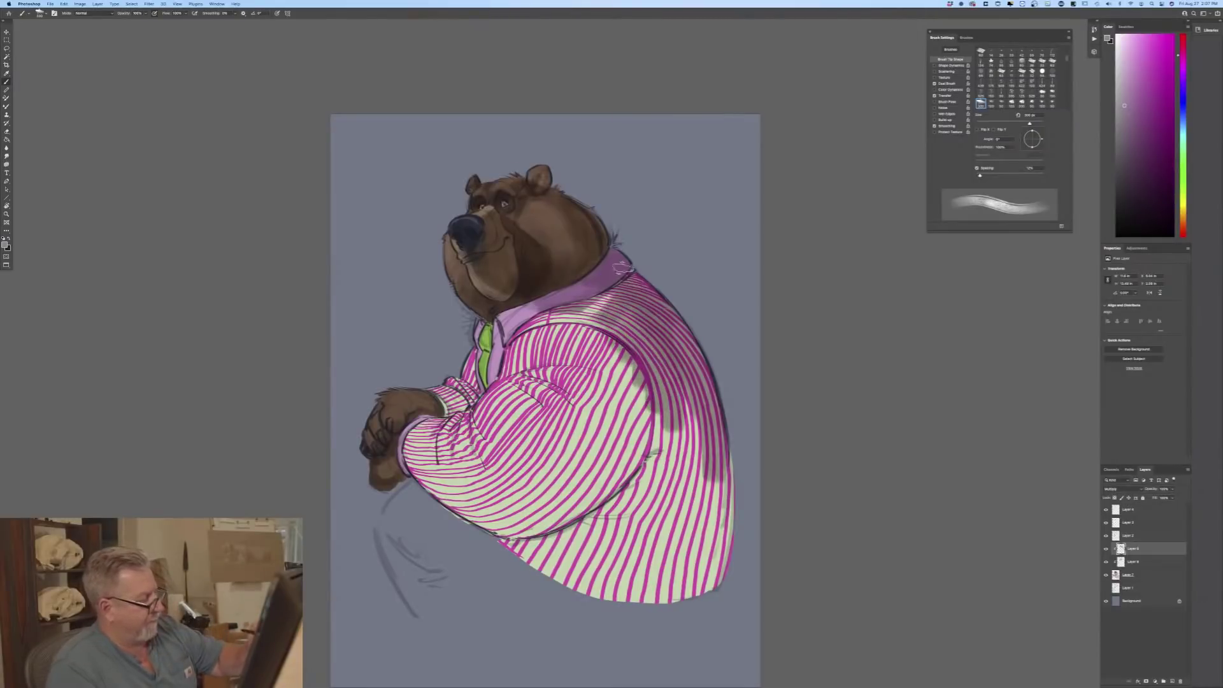
pyautogui.moveTo(669, 368); pyautogui.dragTo(731, 478)
pyautogui.moveTo(691, 423); pyautogui.dragTo(732, 513)
# Step: Shade the rear and underside of the jacket's upper sleeve down toward the elbow
pyautogui.moveTo(666, 376)
pyautogui.mouseDown()
pyautogui.moveTo(667, 435)
pyautogui.moveTo(650, 484)
pyautogui.mouseUp()
pyautogui.moveTo(621, 349)
pyautogui.mouseDown()
pyautogui.moveTo(634, 474)
pyautogui.moveTo(568, 497)
pyautogui.mouseUp()
pyautogui.moveTo(624, 452); pyautogui.dragTo(551, 528)
pyautogui.moveTo(621, 404); pyautogui.dragTo(557, 487)
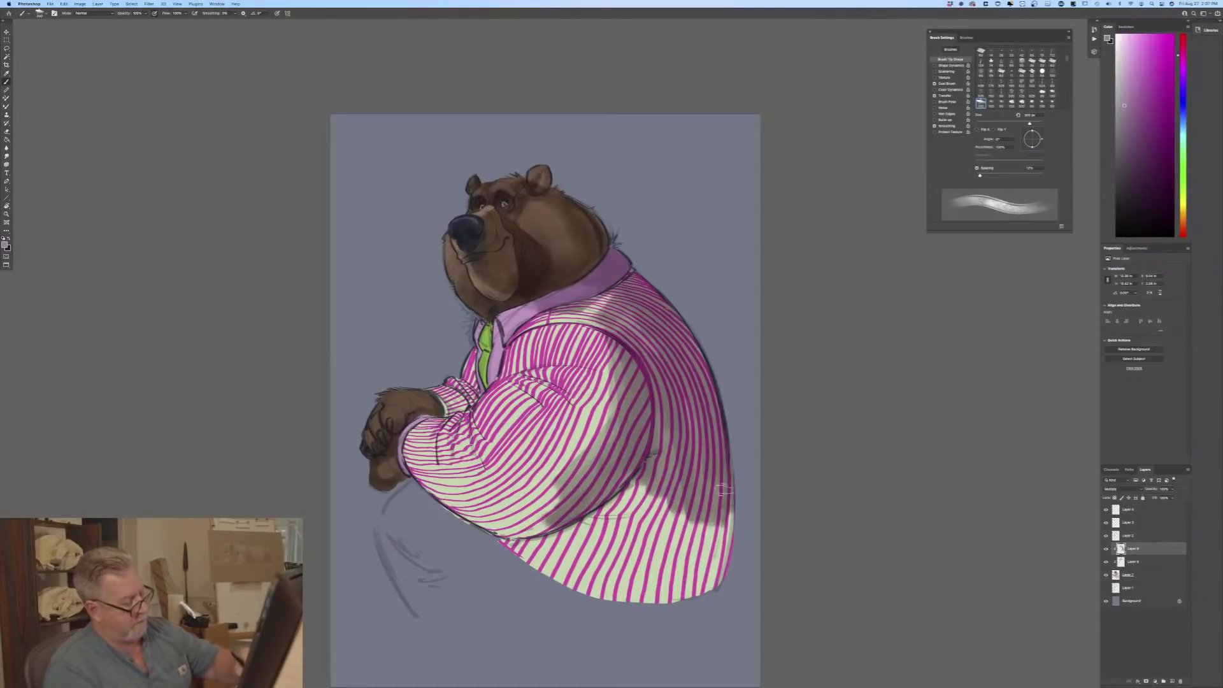
# Step: Shade the lower part of the striped jacket from beneath the sleeve down to the hem
pyautogui.moveTo(724, 489); pyautogui.dragTo(704, 589)
pyautogui.moveTo(726, 512); pyautogui.dragTo(682, 595)
pyautogui.moveTo(701, 474); pyautogui.dragTo(659, 599)
pyautogui.moveTo(672, 446)
pyautogui.mouseDown()
pyautogui.moveTo(611, 573)
pyautogui.moveTo(582, 567)
pyautogui.mouseUp()
pyautogui.moveTo(605, 506); pyautogui.dragTo(576, 566)
pyautogui.moveTo(694, 519)
pyautogui.mouseDown()
pyautogui.moveTo(678, 548)
pyautogui.moveTo(691, 595)
pyautogui.mouseUp()
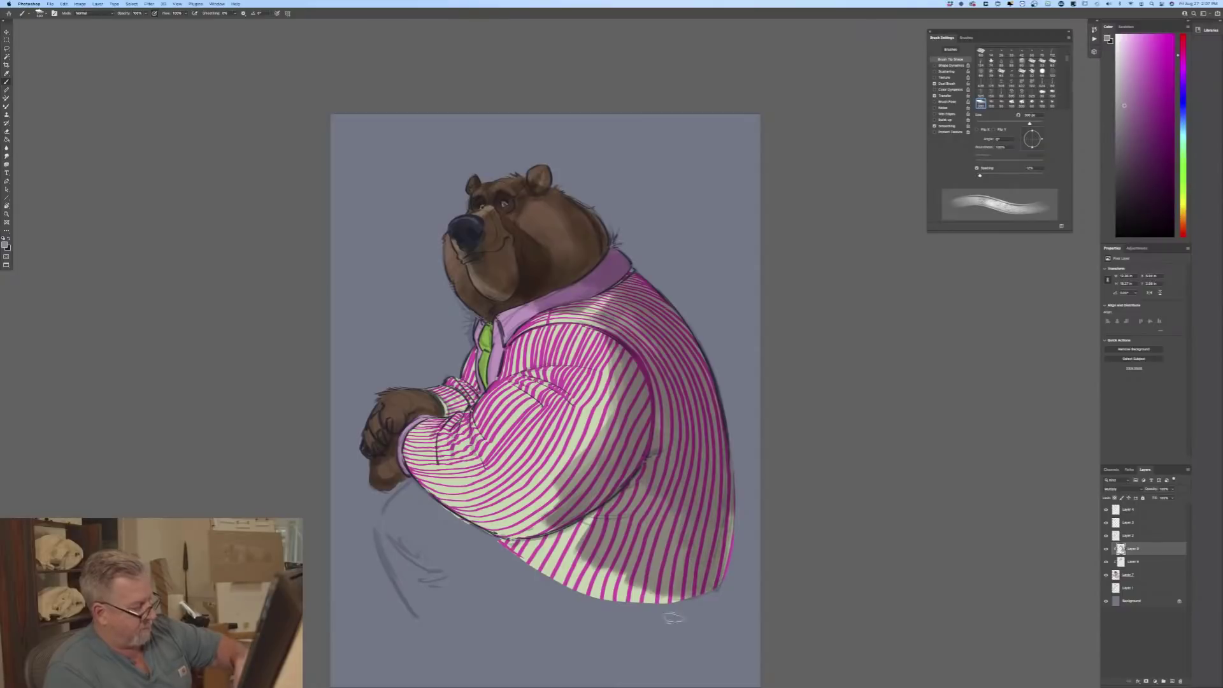
pyautogui.moveTo(669, 503); pyautogui.dragTo(634, 596)
# Step: Switch to a smaller brush and shade the jacket's shoulder and the folds at the top of the sleeve
pyautogui.press('.')
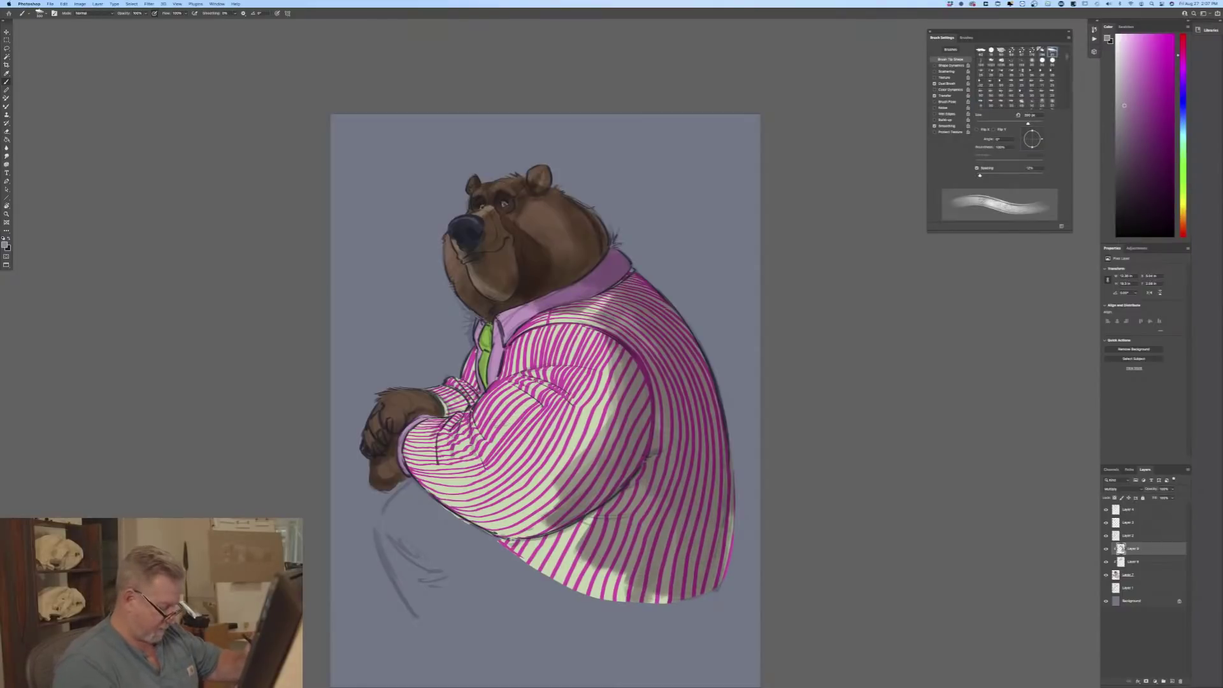
pyautogui.moveTo(509, 366)
pyautogui.mouseDown()
pyautogui.moveTo(535, 347)
pyautogui.moveTo(608, 354)
pyautogui.moveTo(602, 379)
pyautogui.moveTo(559, 349)
pyautogui.moveTo(519, 362)
pyautogui.moveTo(526, 401)
pyautogui.mouseUp()
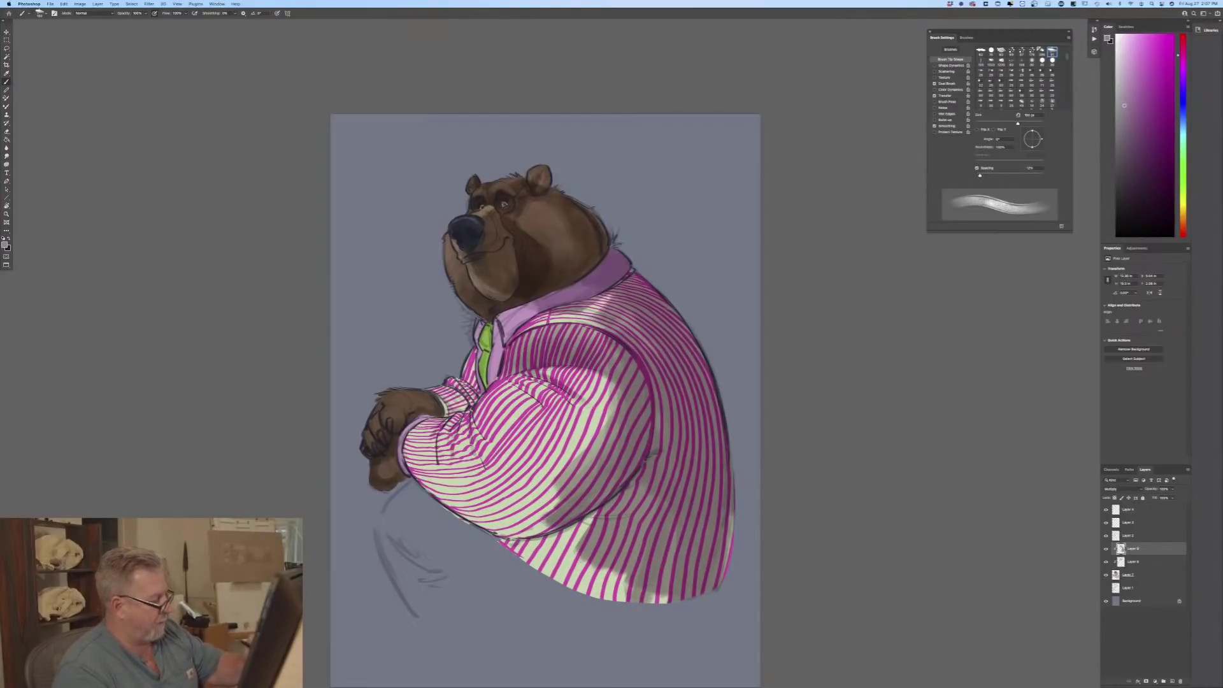
pyautogui.moveTo(610, 408); pyautogui.dragTo(573, 382)
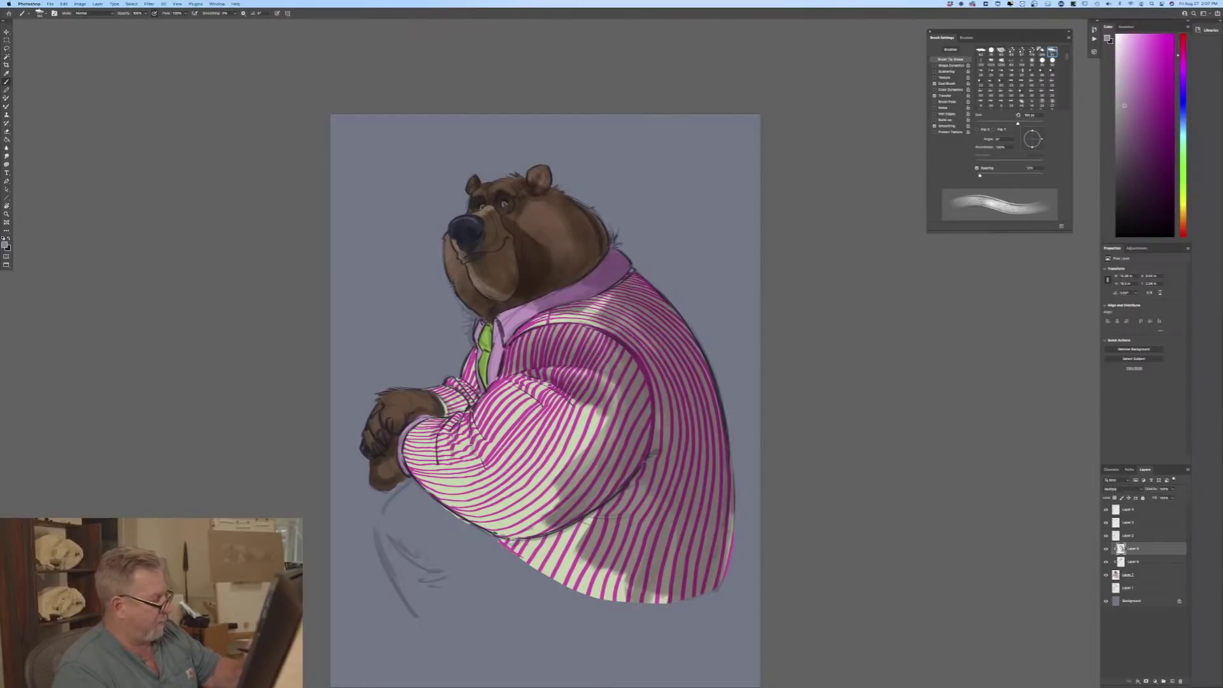
pyautogui.moveTo(544, 404)
pyautogui.mouseDown()
pyautogui.moveTo(522, 392)
pyautogui.moveTo(578, 443)
pyautogui.moveTo(598, 423)
pyautogui.moveTo(592, 459)
pyautogui.moveTo(552, 501)
pyautogui.moveTo(539, 471)
pyautogui.moveTo(554, 510)
pyautogui.moveTo(530, 530)
pyautogui.moveTo(525, 497)
pyautogui.moveTo(558, 436)
pyautogui.moveTo(523, 466)
pyautogui.moveTo(479, 421)
pyautogui.moveTo(514, 453)
pyautogui.moveTo(519, 430)
pyautogui.mouseUp()
# Step: Enlarge the brush and spread the shadow across the middle of the sleeve toward the elbow
pyautogui.press(']')
pyautogui.press(']')
pyautogui.press(']')
pyautogui.moveTo(591, 409); pyautogui.dragTo(608, 427)
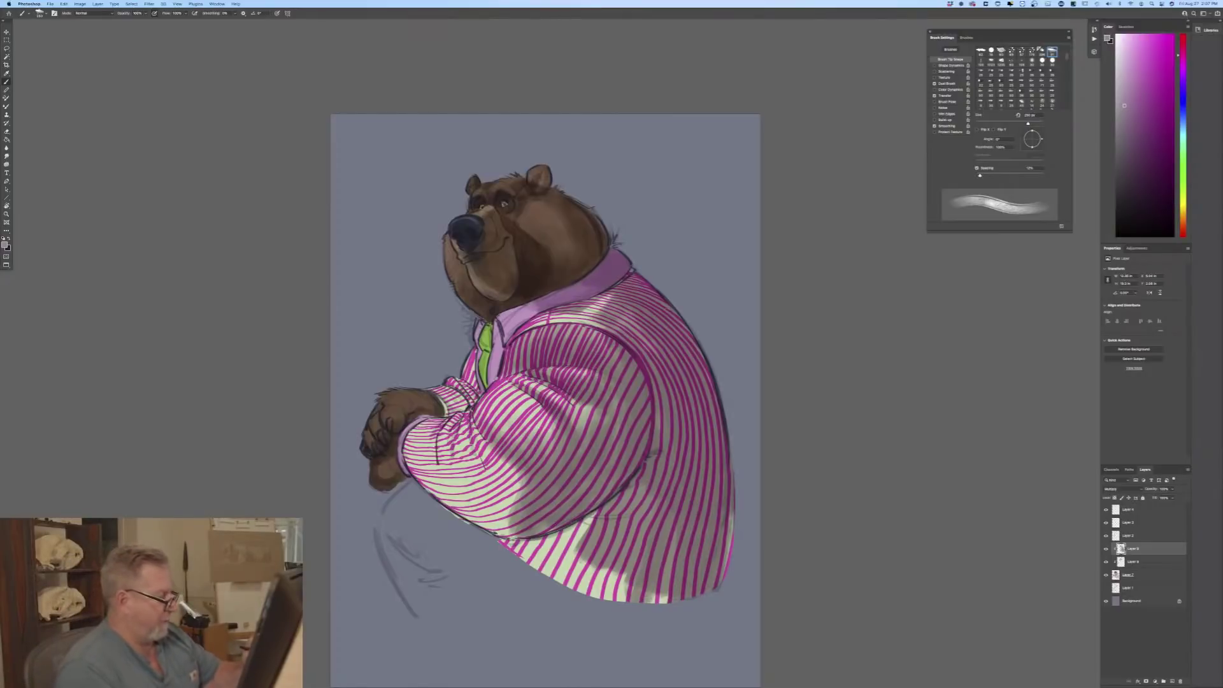
# Step: Extend the soft shadow over the sleeve, the jacket's lower front, the underside of the forearm and the back of the shoulder
pyautogui.moveTo(597, 410); pyautogui.dragTo(577, 415)
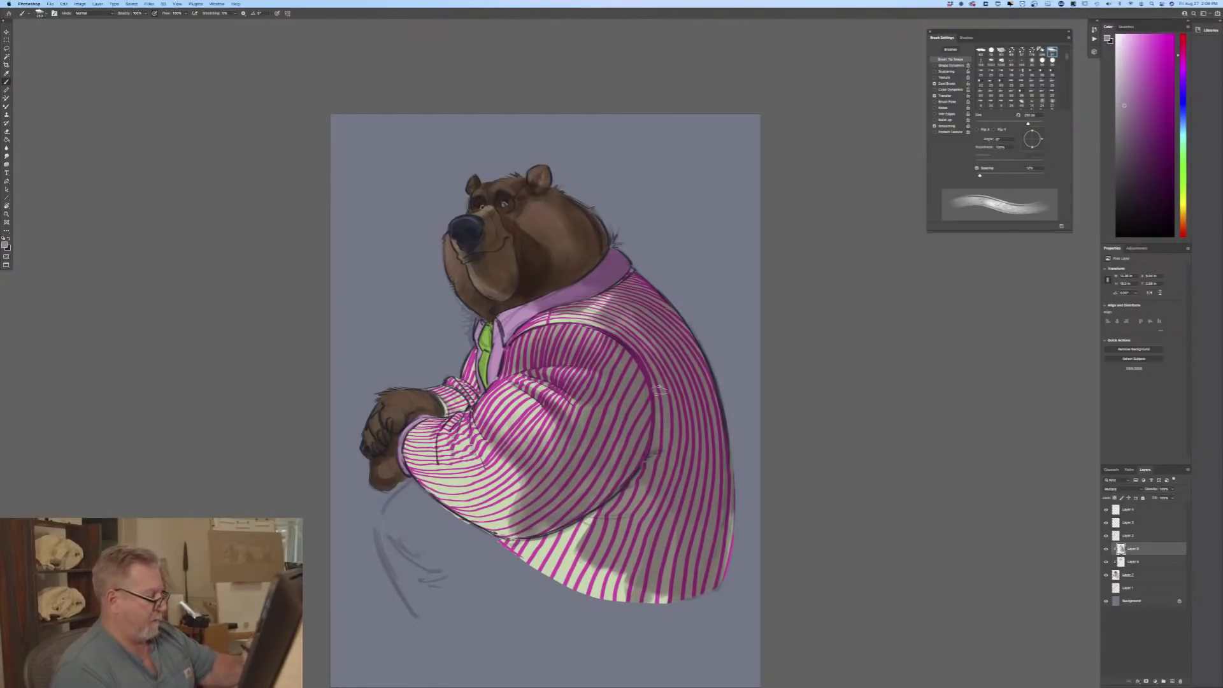
pyautogui.moveTo(639, 504)
pyautogui.mouseDown()
pyautogui.moveTo(622, 527)
pyautogui.moveTo(679, 524)
pyautogui.moveTo(726, 551)
pyautogui.moveTo(730, 503)
pyautogui.moveTo(650, 589)
pyautogui.moveTo(599, 598)
pyautogui.moveTo(576, 561)
pyautogui.moveTo(503, 542)
pyautogui.moveTo(573, 575)
pyautogui.mouseUp()
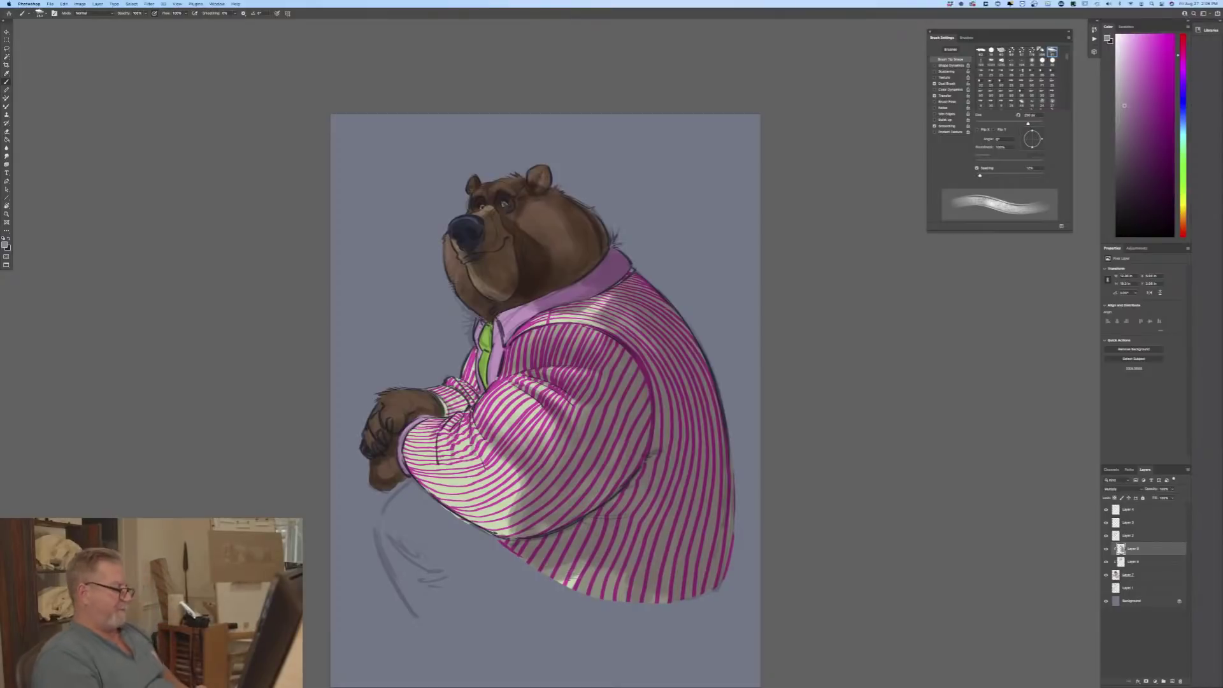
pyautogui.moveTo(520, 464)
pyautogui.mouseDown()
pyautogui.moveTo(513, 474)
pyautogui.moveTo(482, 457)
pyautogui.moveTo(516, 492)
pyautogui.moveTo(515, 519)
pyautogui.moveTo(455, 506)
pyautogui.moveTo(414, 462)
pyautogui.moveTo(422, 468)
pyautogui.mouseUp()
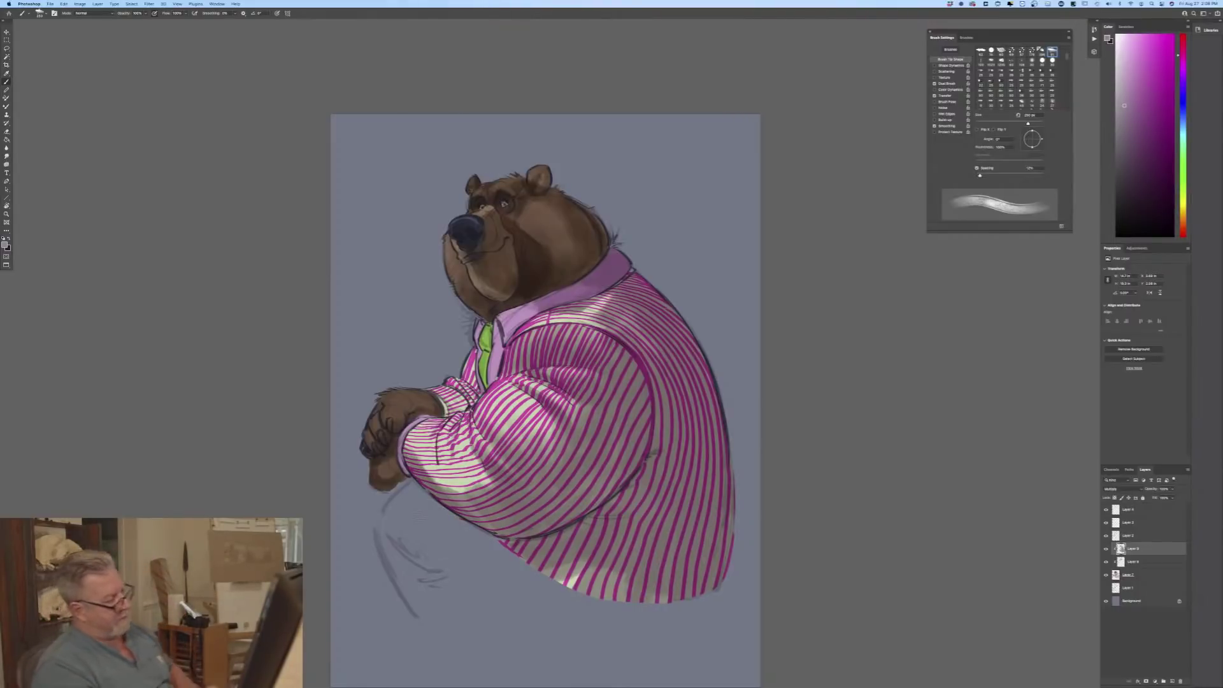
pyautogui.moveTo(616, 337); pyautogui.dragTo(599, 314)
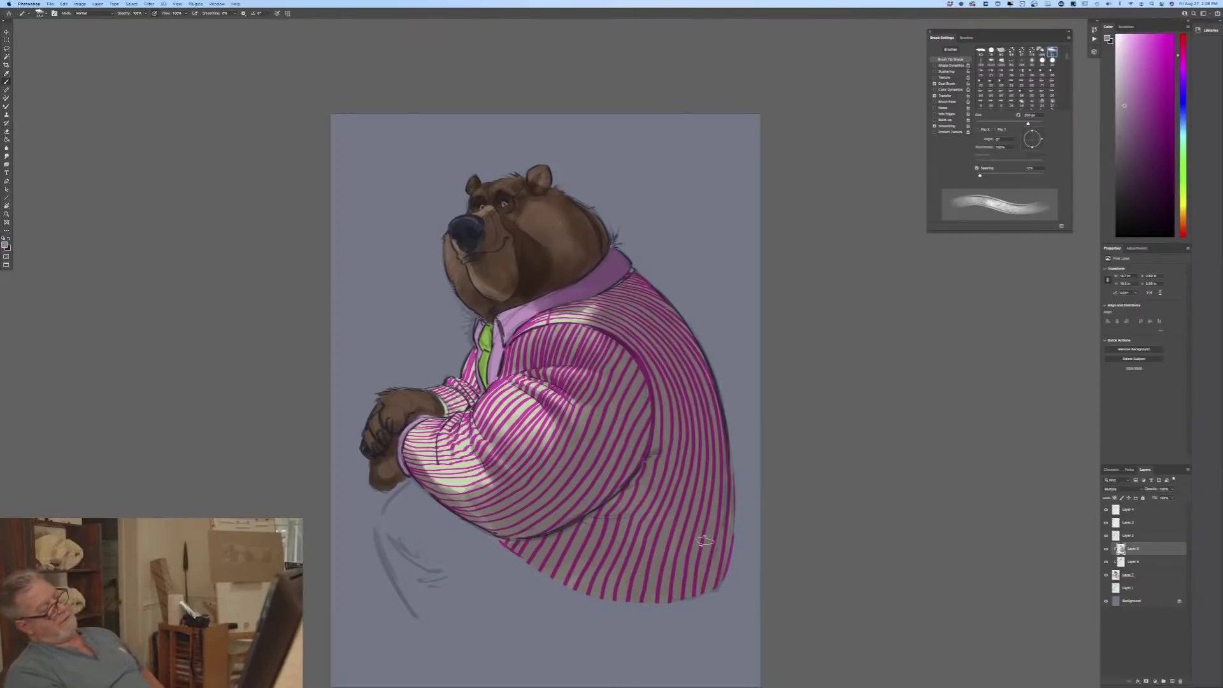
# Step: Reduce the brush size and shade the jacket front, the far sleeve and the shirt beside the tie
pyautogui.press('super+equal')
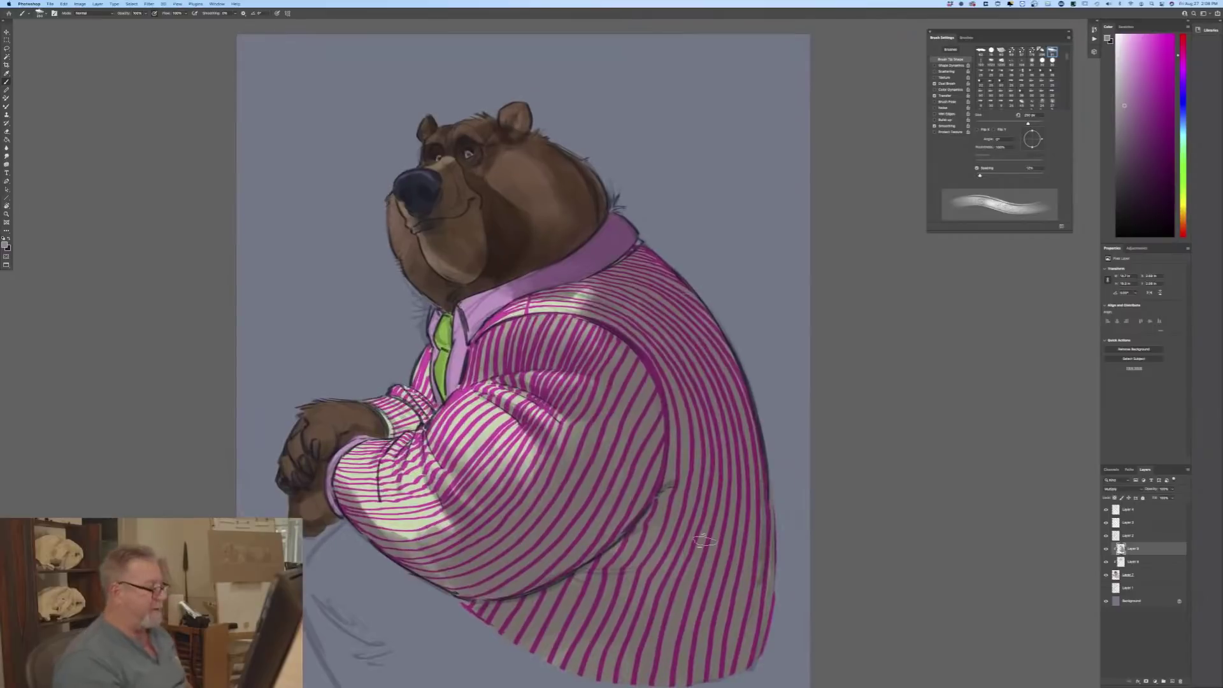
pyautogui.press('[')
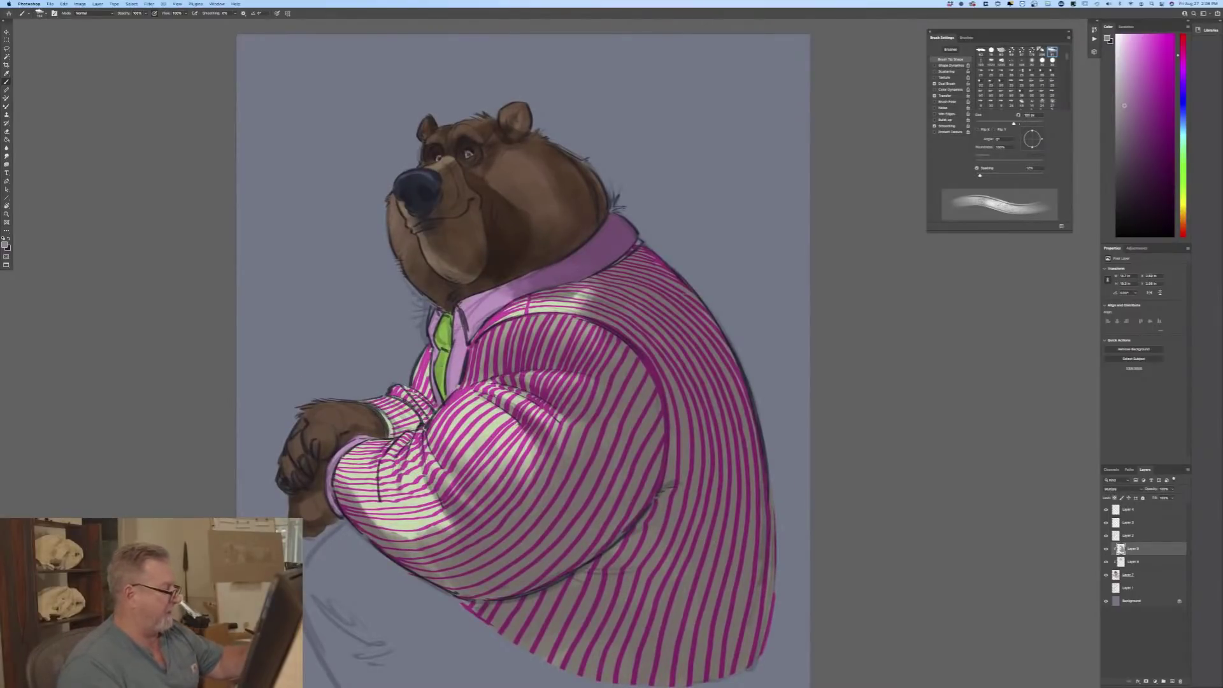
pyautogui.press('[')
pyautogui.moveTo(451, 317)
pyautogui.mouseDown()
pyautogui.moveTo(443, 388)
pyautogui.moveTo(421, 424)
pyautogui.mouseUp()
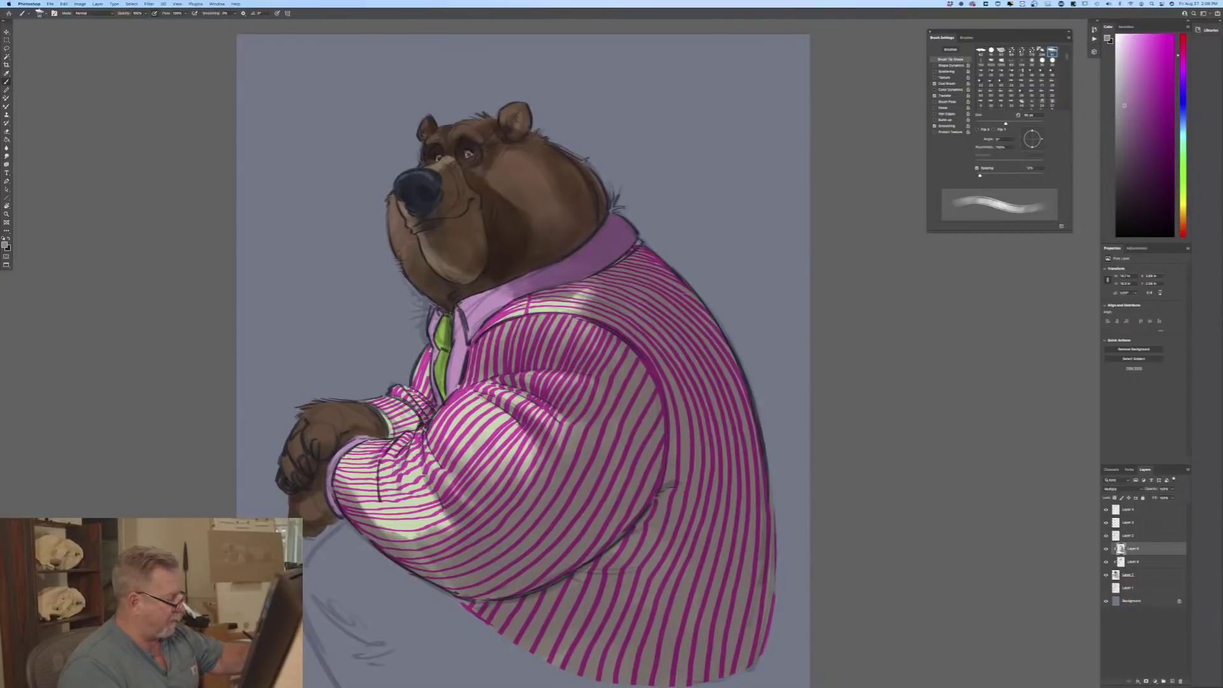
pyautogui.moveTo(436, 376); pyautogui.dragTo(430, 391)
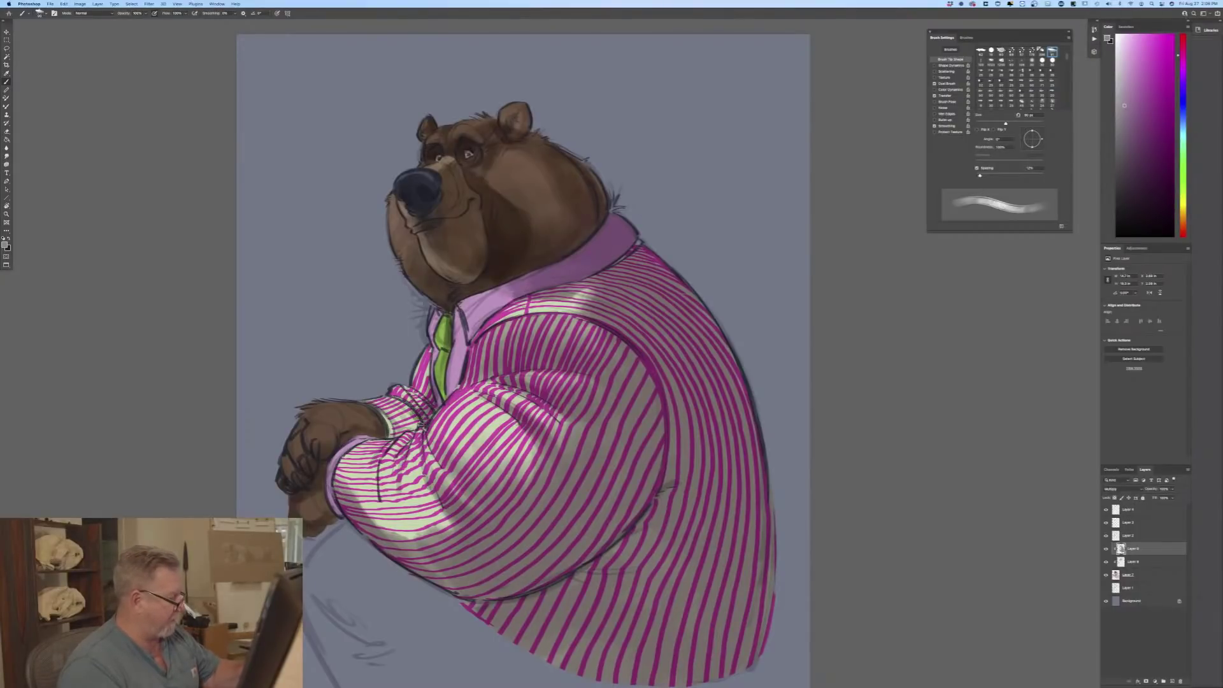
pyautogui.moveTo(401, 413)
pyautogui.mouseDown()
pyautogui.moveTo(396, 436)
pyautogui.moveTo(384, 417)
pyautogui.mouseUp()
pyautogui.moveTo(400, 422)
pyautogui.mouseDown()
pyautogui.moveTo(391, 430)
pyautogui.moveTo(427, 416)
pyautogui.mouseUp()
pyautogui.moveTo(425, 374)
pyautogui.mouseDown()
pyautogui.moveTo(426, 391)
pyautogui.moveTo(447, 398)
pyautogui.mouseUp()
pyautogui.moveTo(465, 319); pyautogui.dragTo(449, 392)
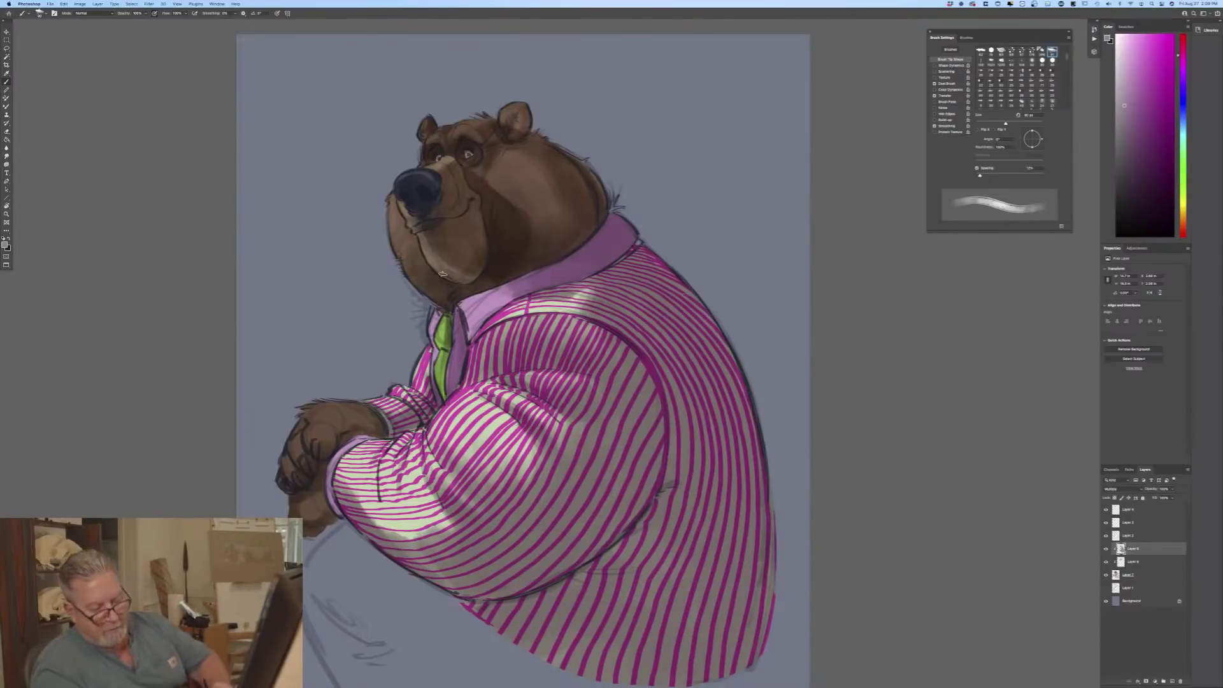
# Step: Hide the layer with the loose rough sketch lines and reselect the clipped shading layer
pyautogui.click(1124, 536)
pyautogui.click(1106, 537)
pyautogui.click(1106, 536)
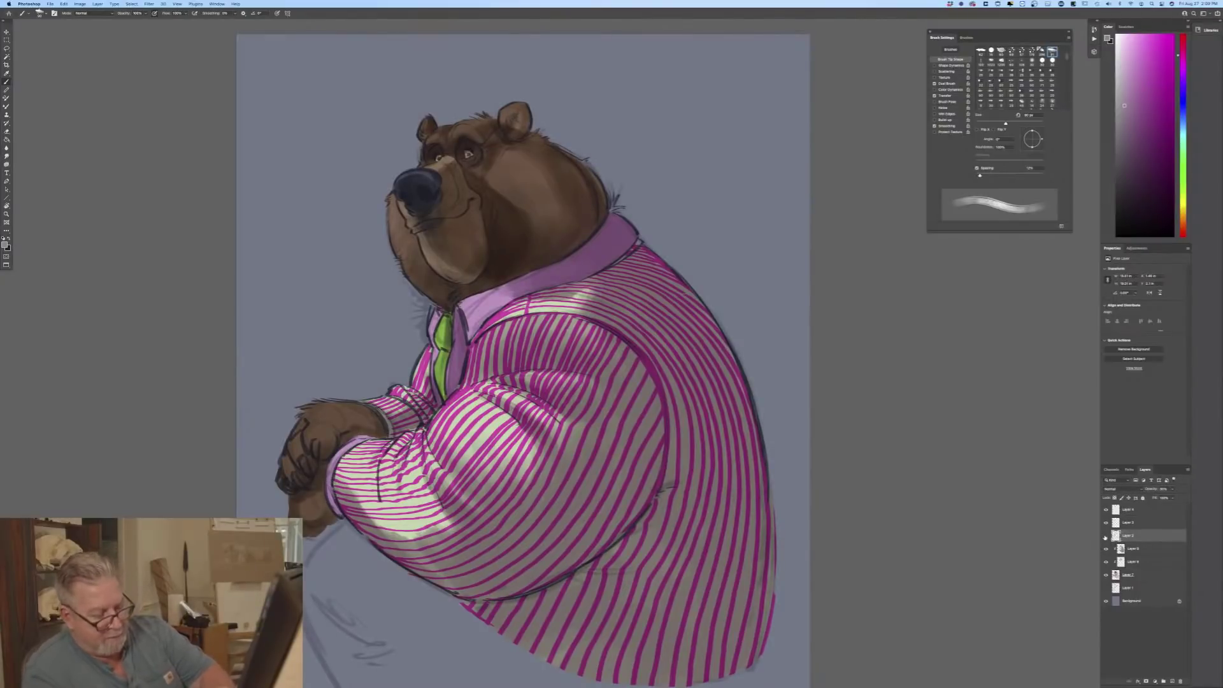
pyautogui.click(1106, 537)
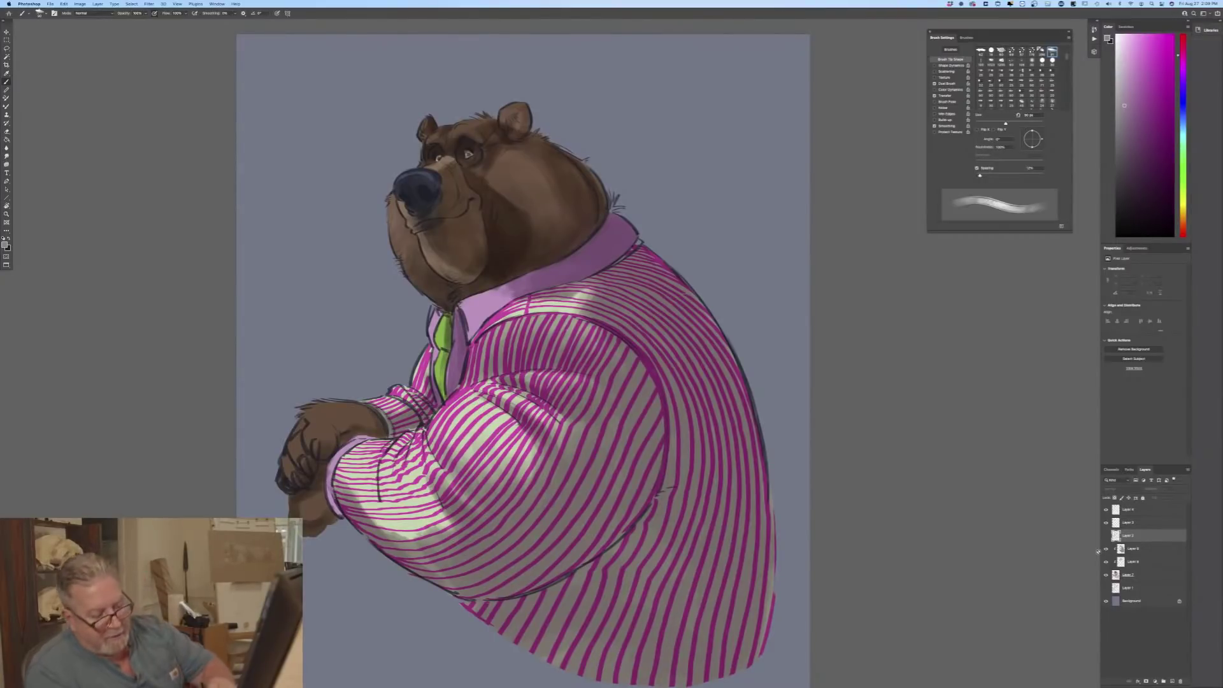
pyautogui.click(1133, 550)
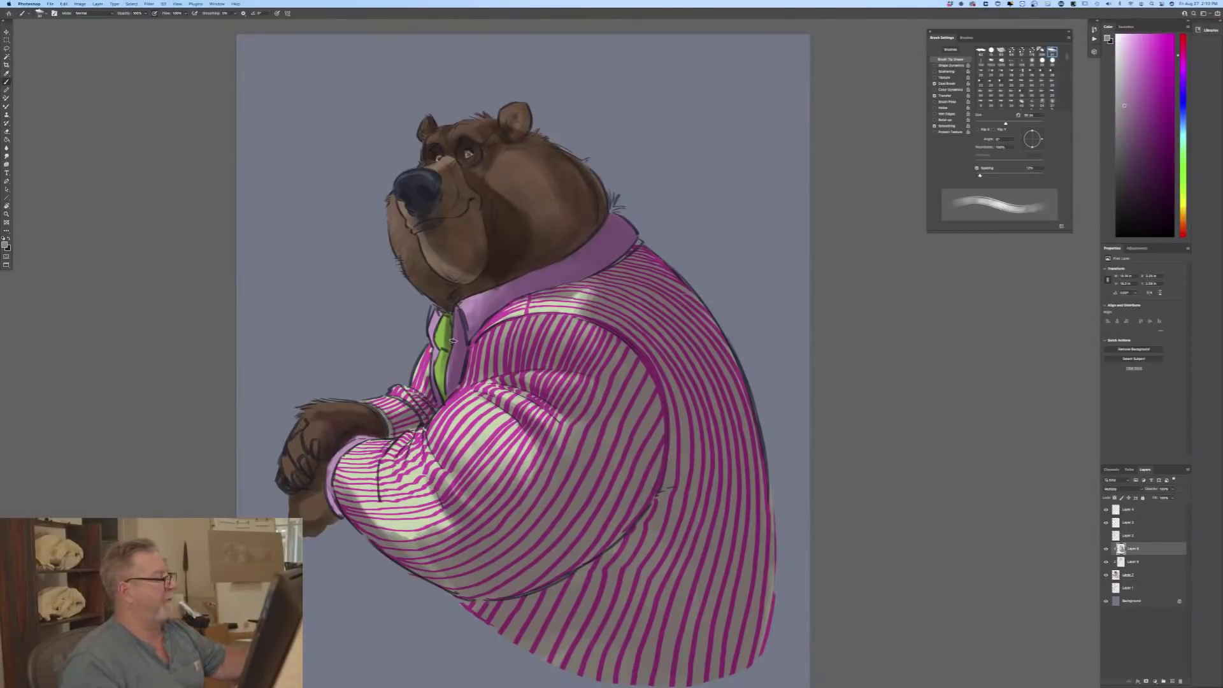
# Step: Flip the canvas horizontally to check the bear's shading in mirror view, and flip it back
pyautogui.click(80, 3)
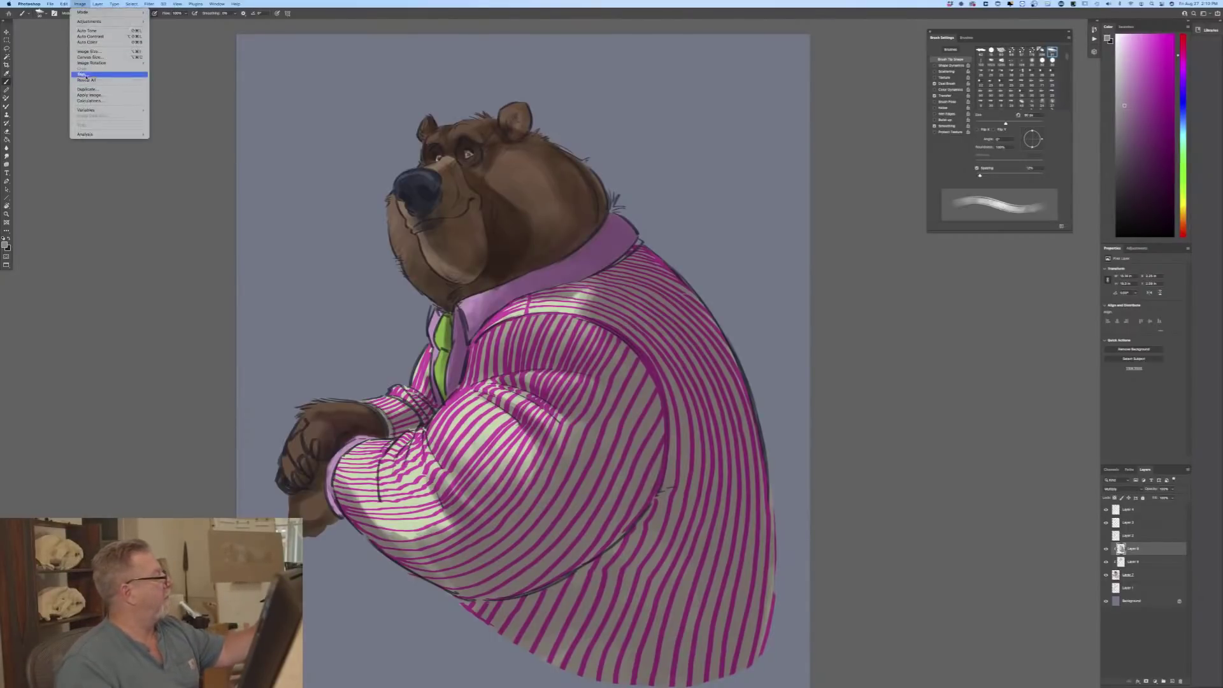
pyautogui.moveTo(115, 71)
pyautogui.click(170, 87)
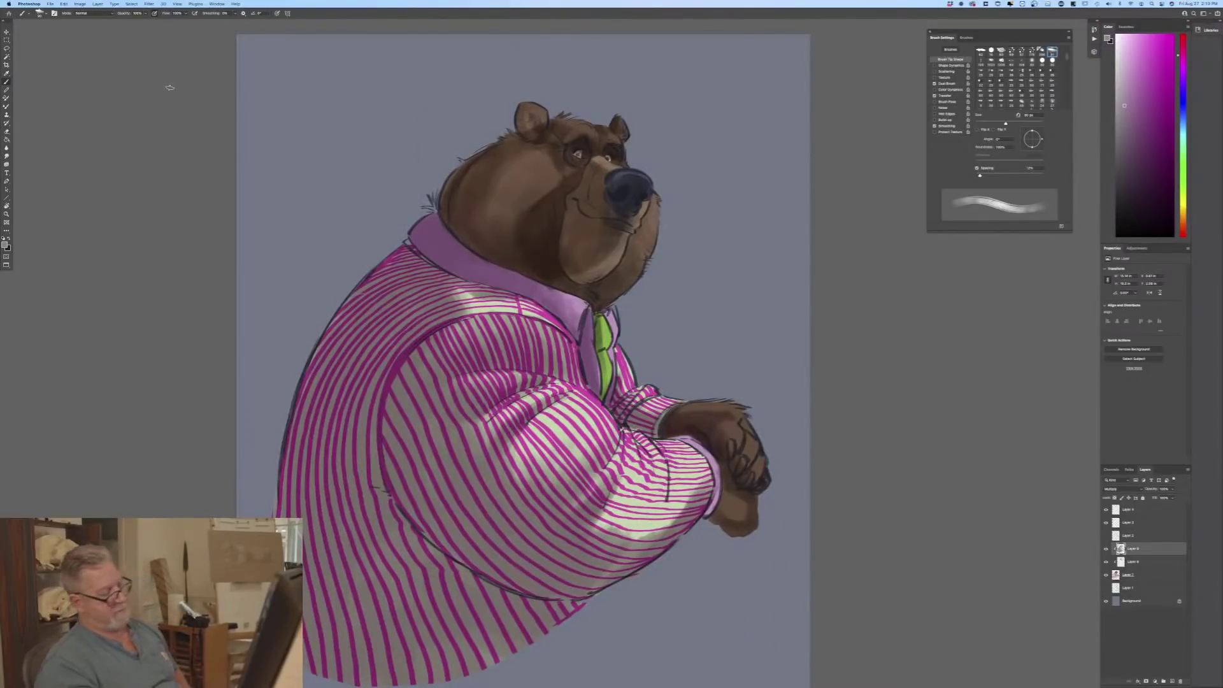
pyautogui.press('super+minus')
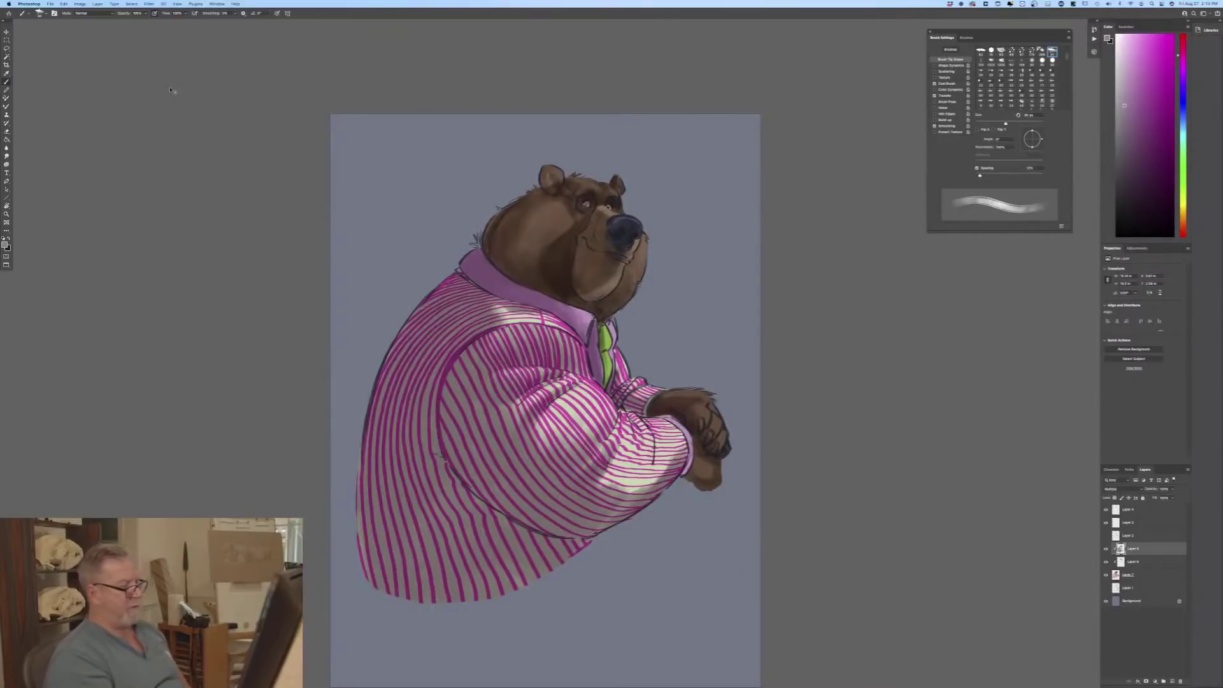
pyautogui.press('super+plus')
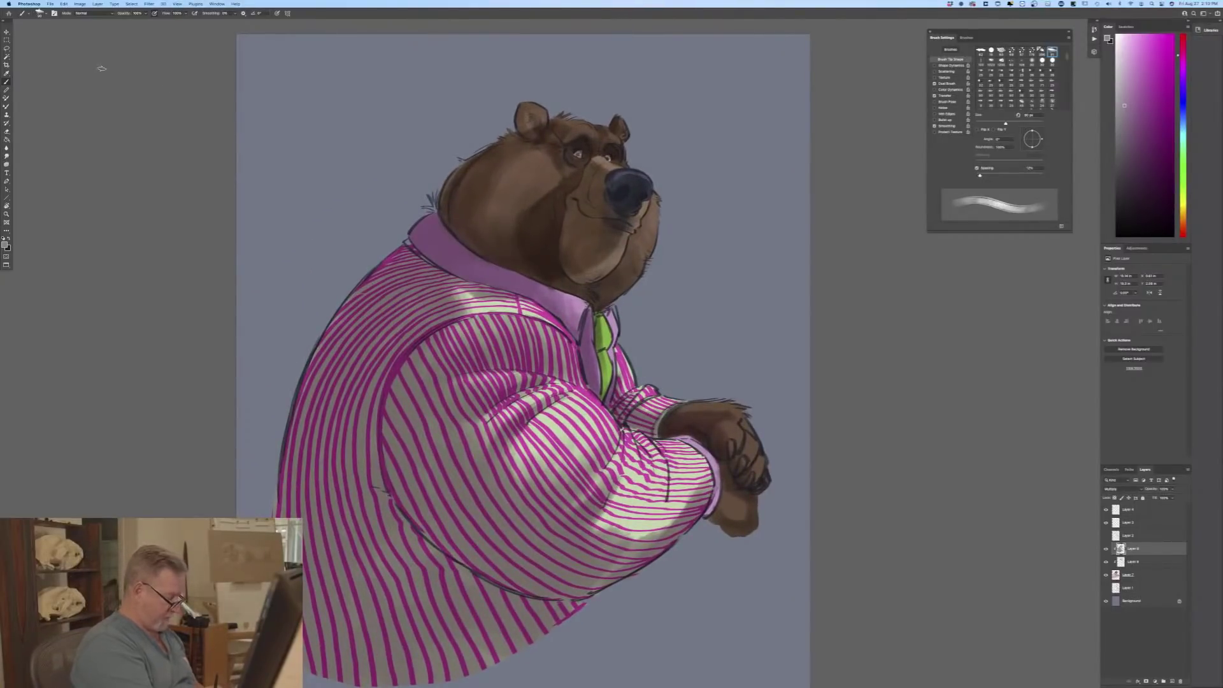
pyautogui.hotkey('ctrl', 'shift', 'h')
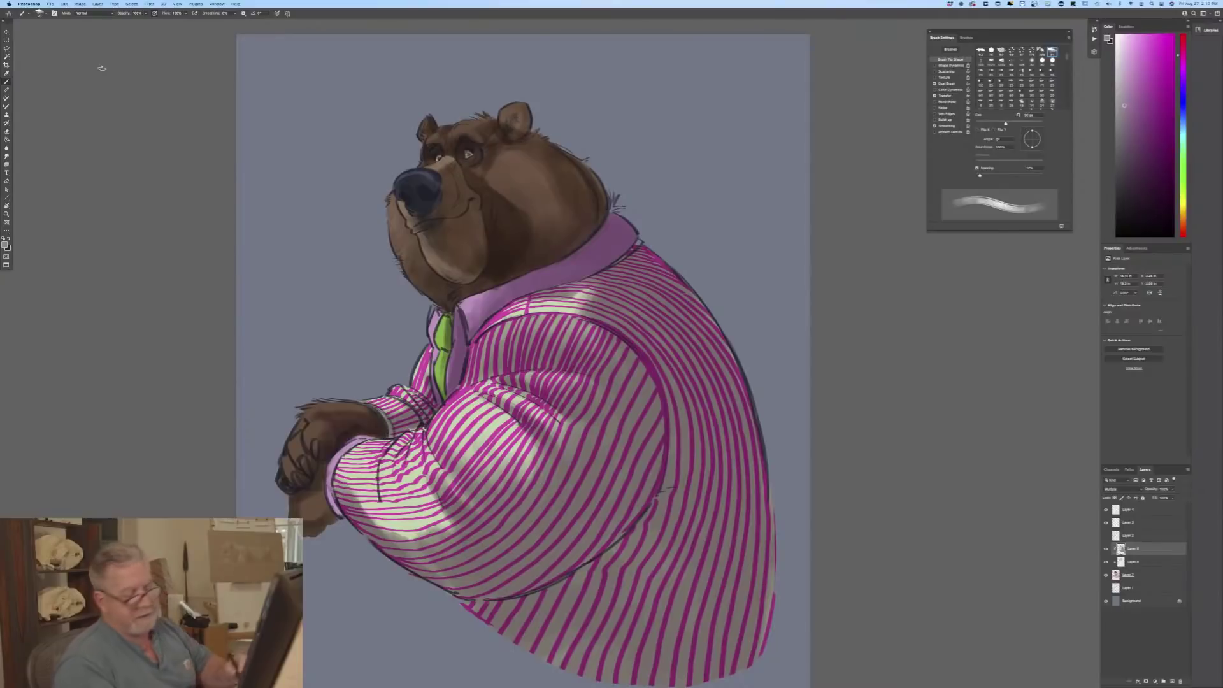
# Step: Sample a brown from the bear's fur, enlarge the brush and deepen the shadow along the cheek and neck
pyautogui.click(5, 245)
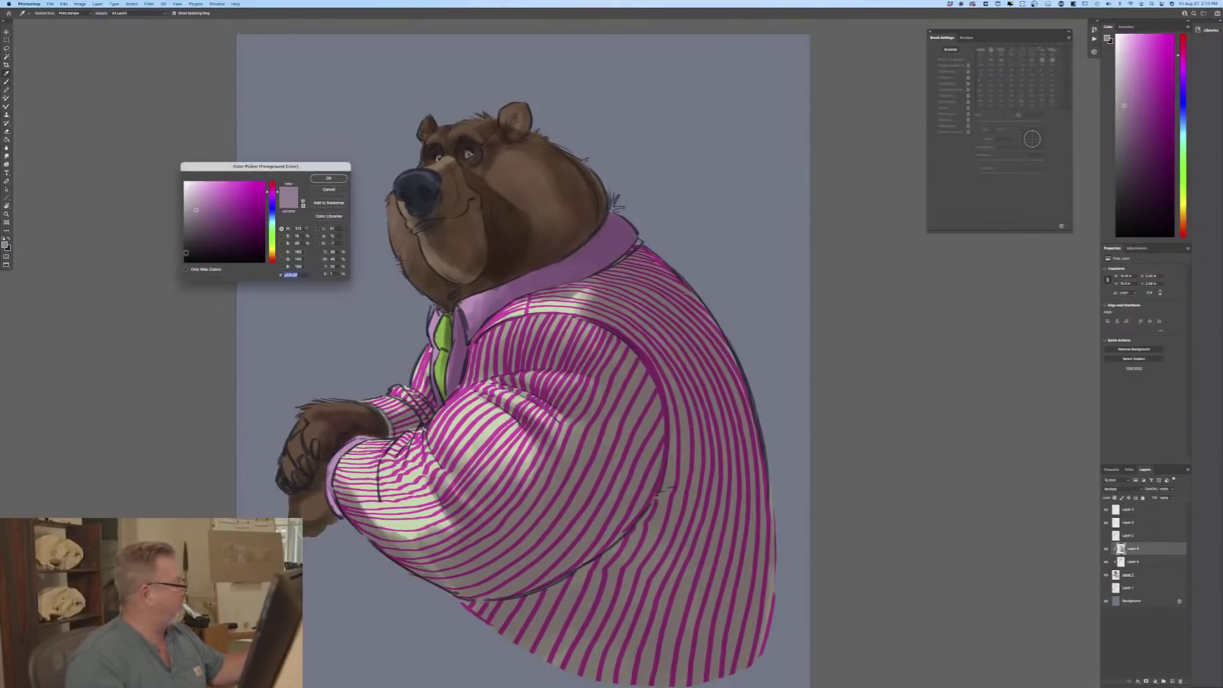
pyautogui.click(478, 233)
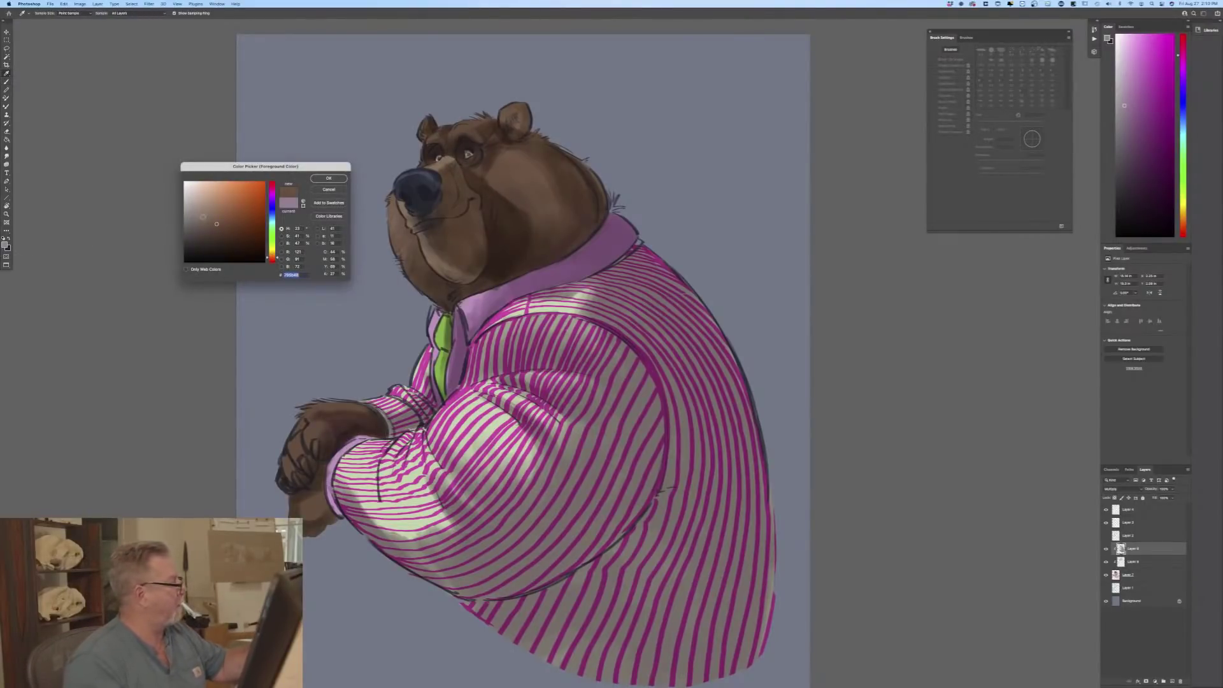
pyautogui.press('Return')
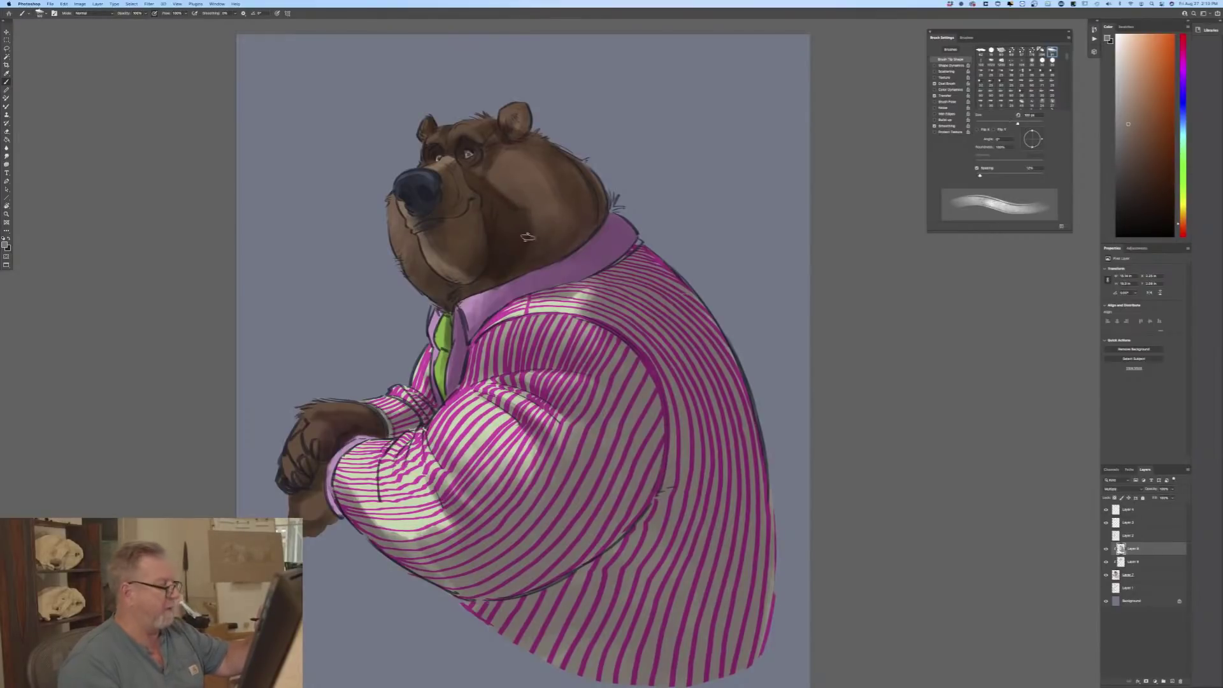
pyautogui.press(']')
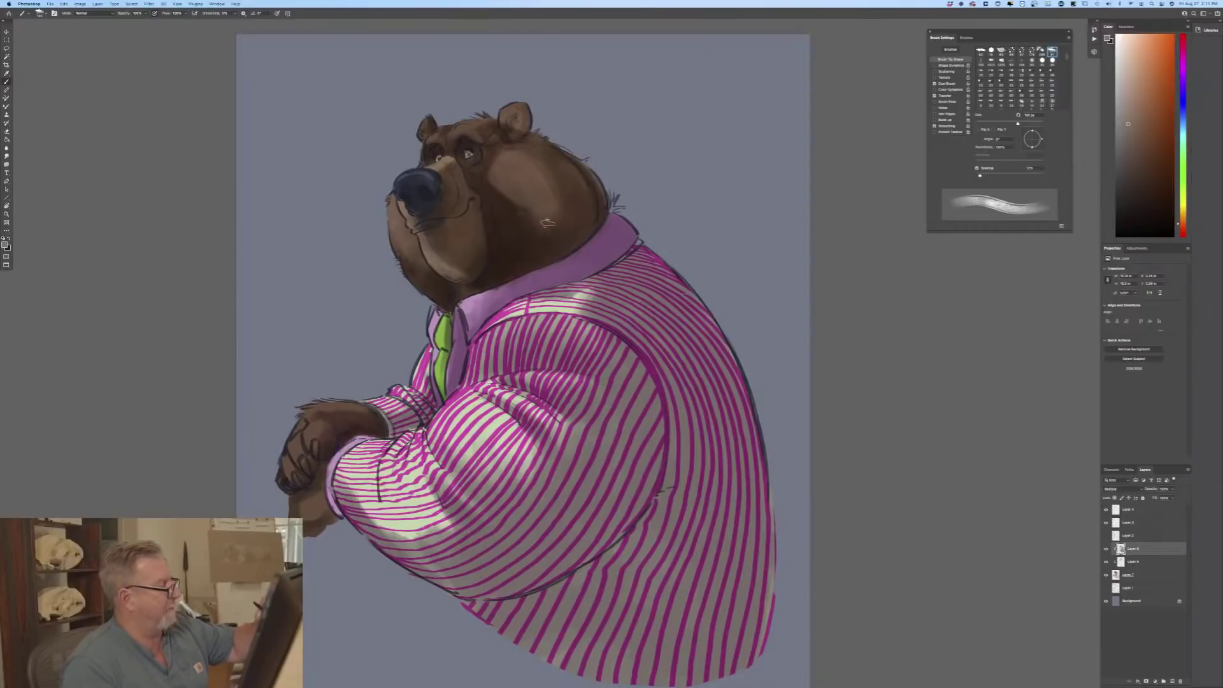
pyautogui.press(']')
pyautogui.press(']')
pyautogui.press(']')
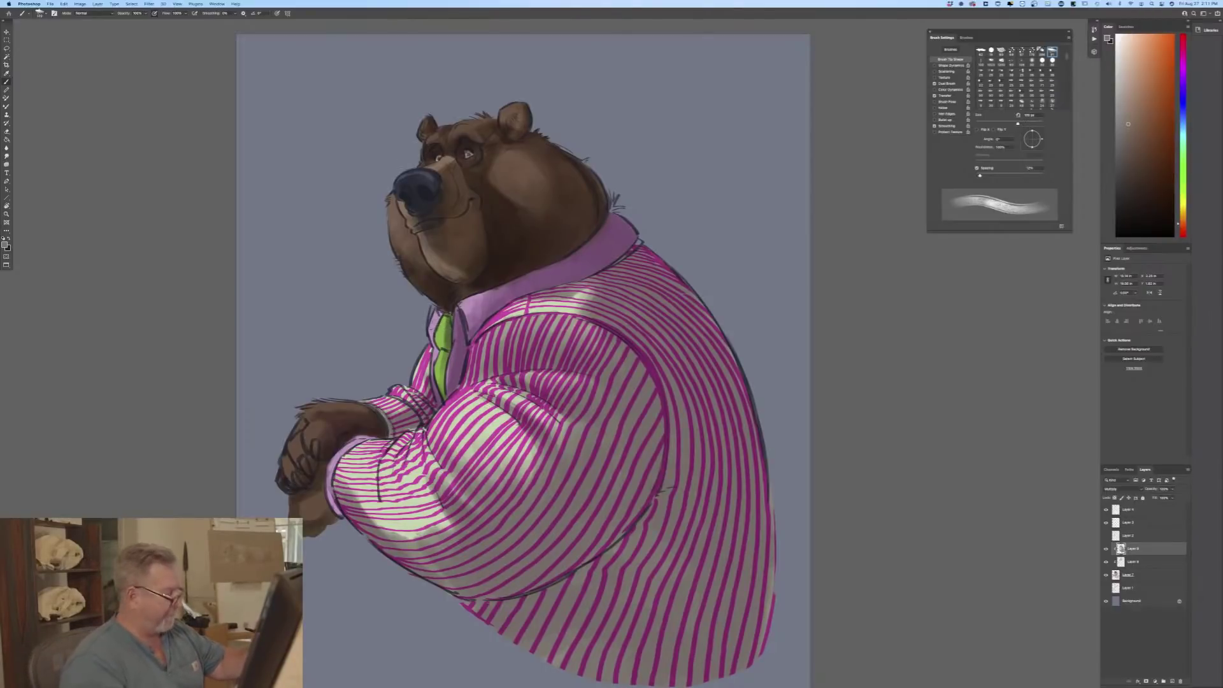
# Step: Reduce the brush size several times and shade the edge of the green tie
pyautogui.press('[')
pyautogui.press('[')
pyautogui.press('[')
pyautogui.press('[')
pyautogui.press('[')
pyautogui.press('[')
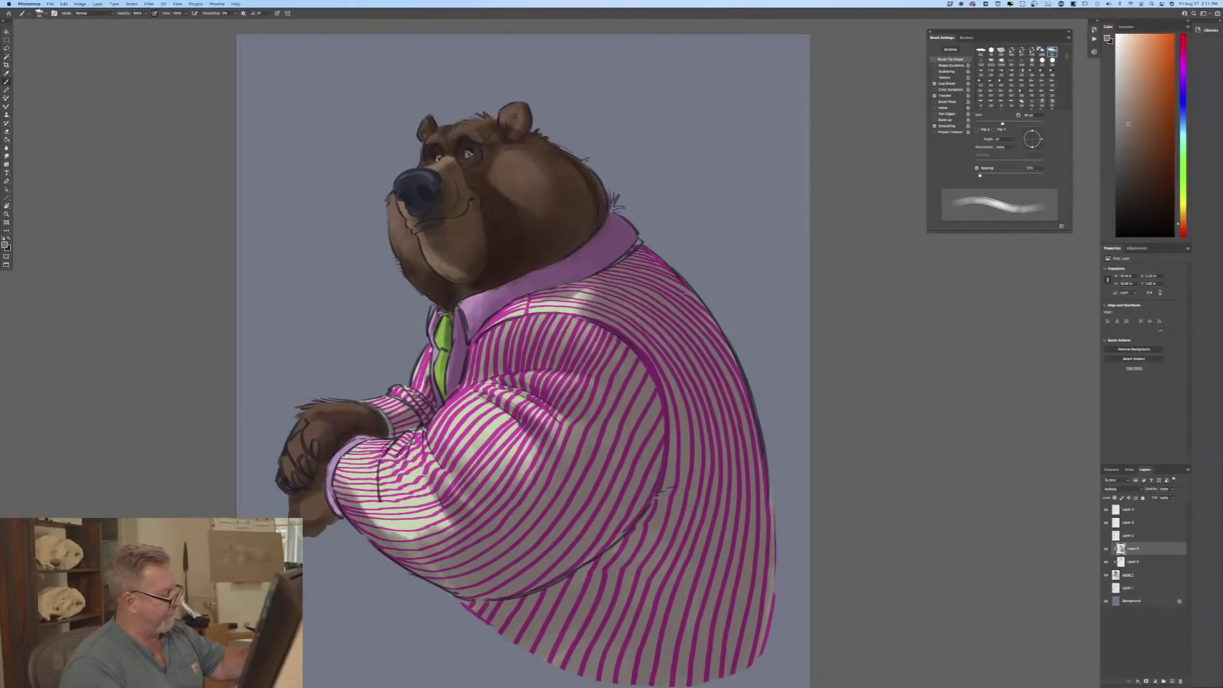
pyautogui.press('[')
pyautogui.moveTo(440, 348); pyautogui.dragTo(436, 377)
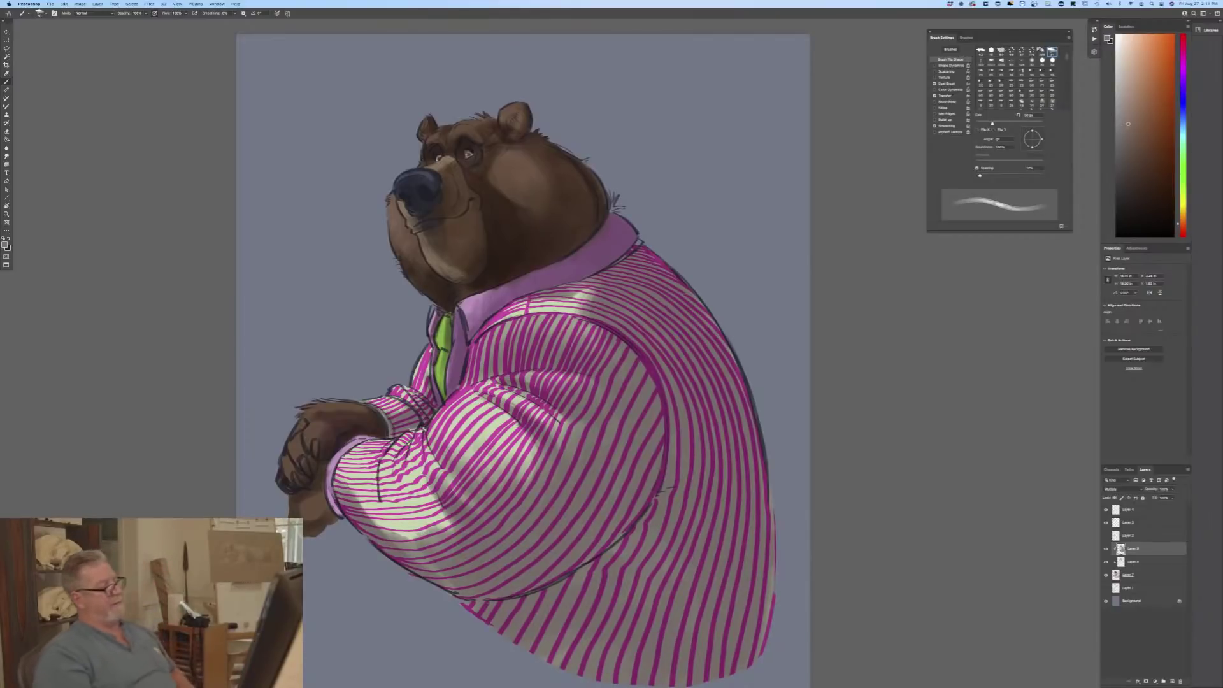
# Step: Add a new clipped layer, place it above the shading layer and set its blend mode to Overlay
pyautogui.click(1139, 576)
pyautogui.click(1172, 680)
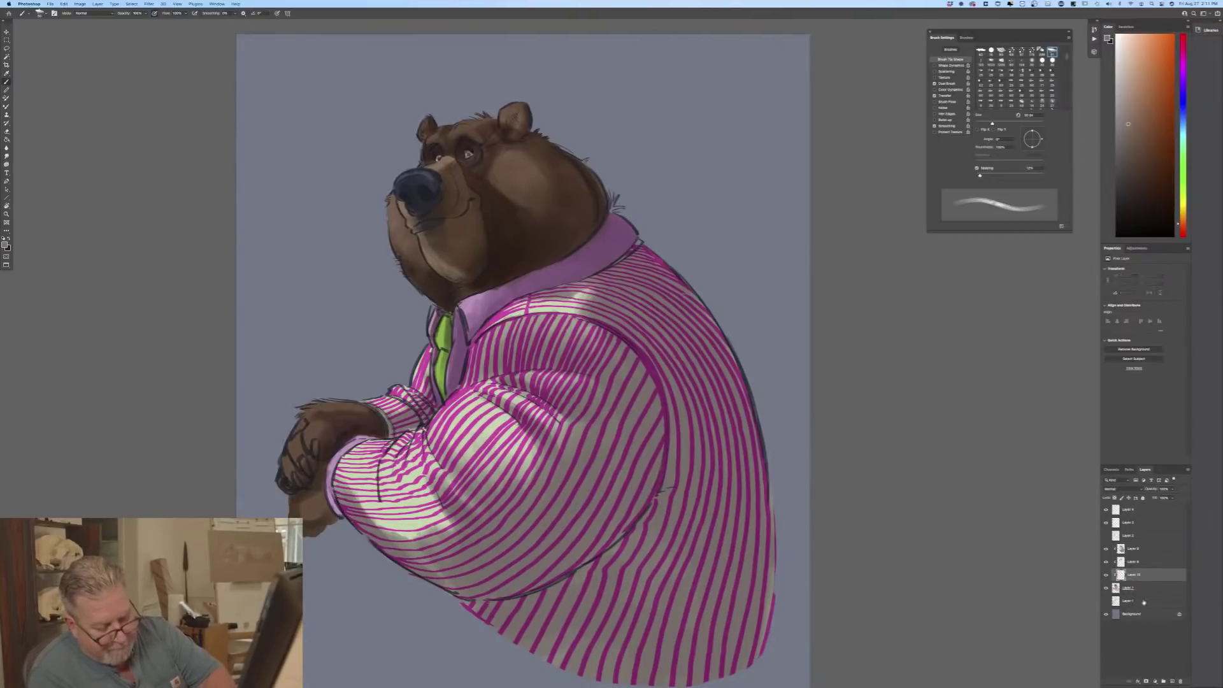
pyautogui.moveTo(1142, 575); pyautogui.dragTo(1141, 547)
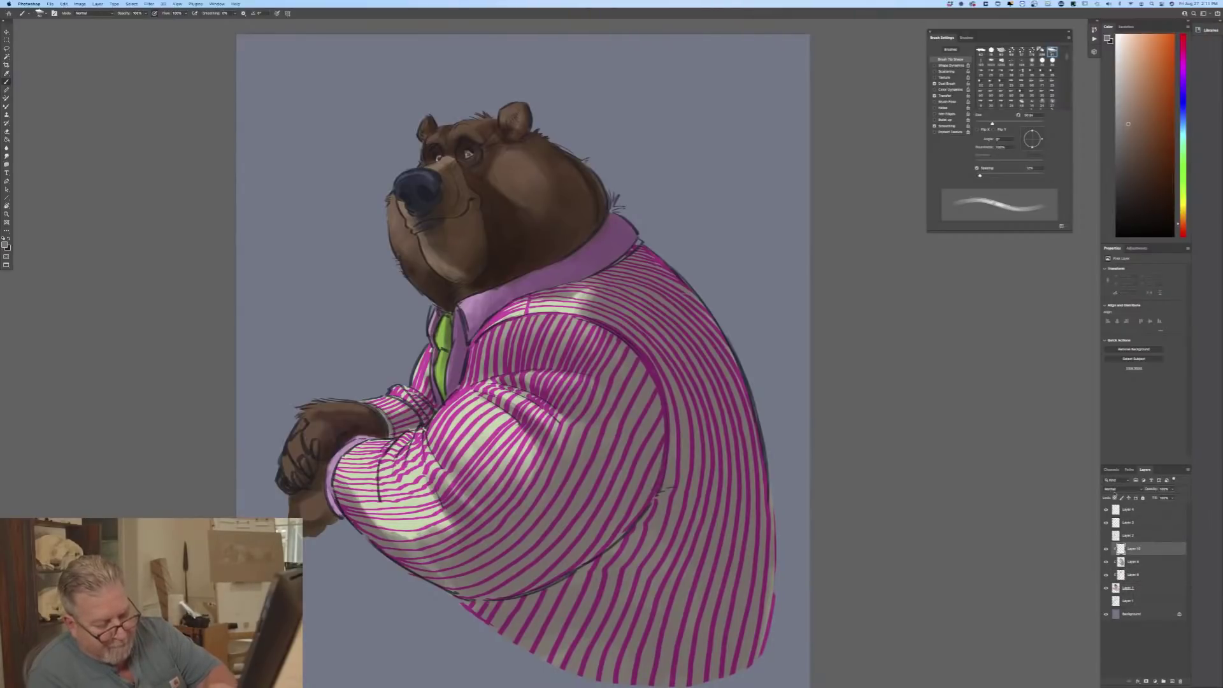
pyautogui.click(1116, 488)
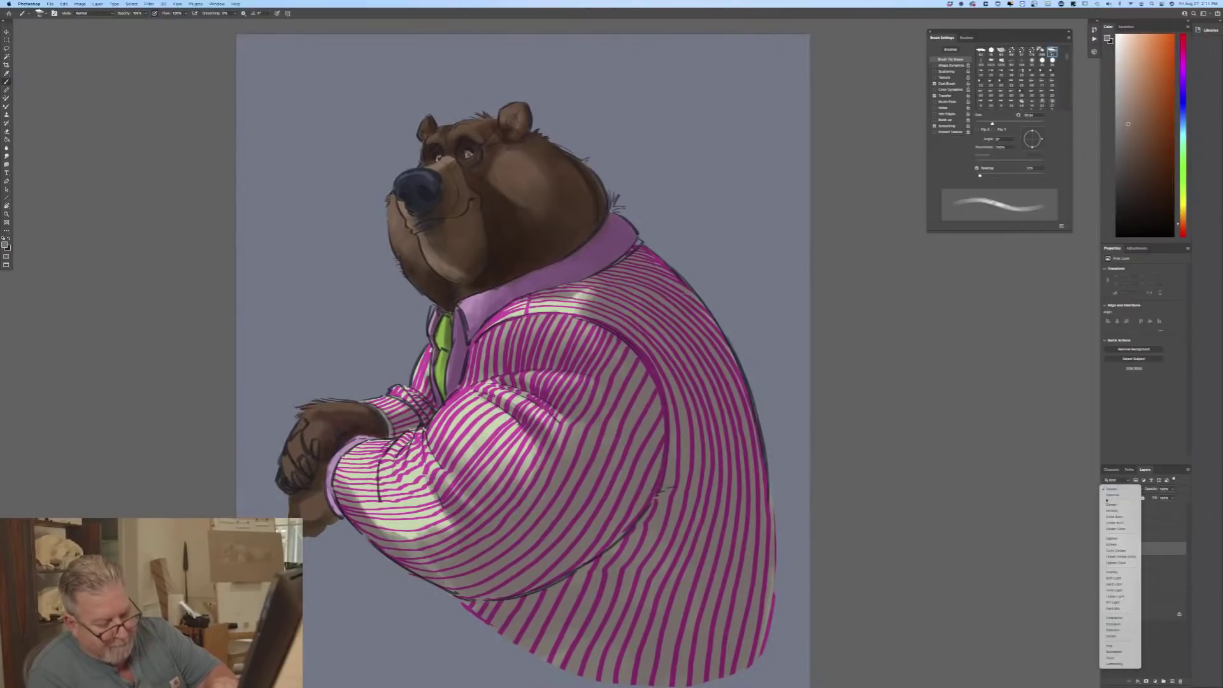
pyautogui.click(1108, 572)
# Step: Set the foreground colour to a light warm tan and return to the Brush tool
pyautogui.click(4, 245)
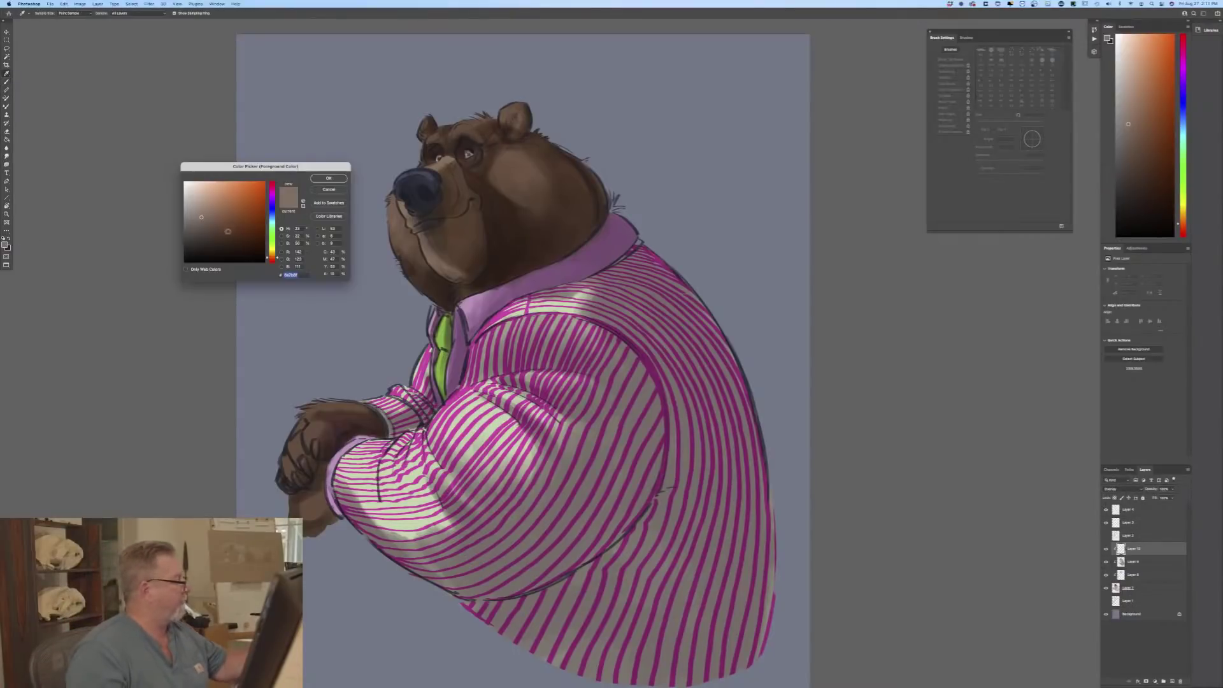
pyautogui.moveTo(271, 258); pyautogui.dragTo(272, 257)
pyautogui.click(205, 196)
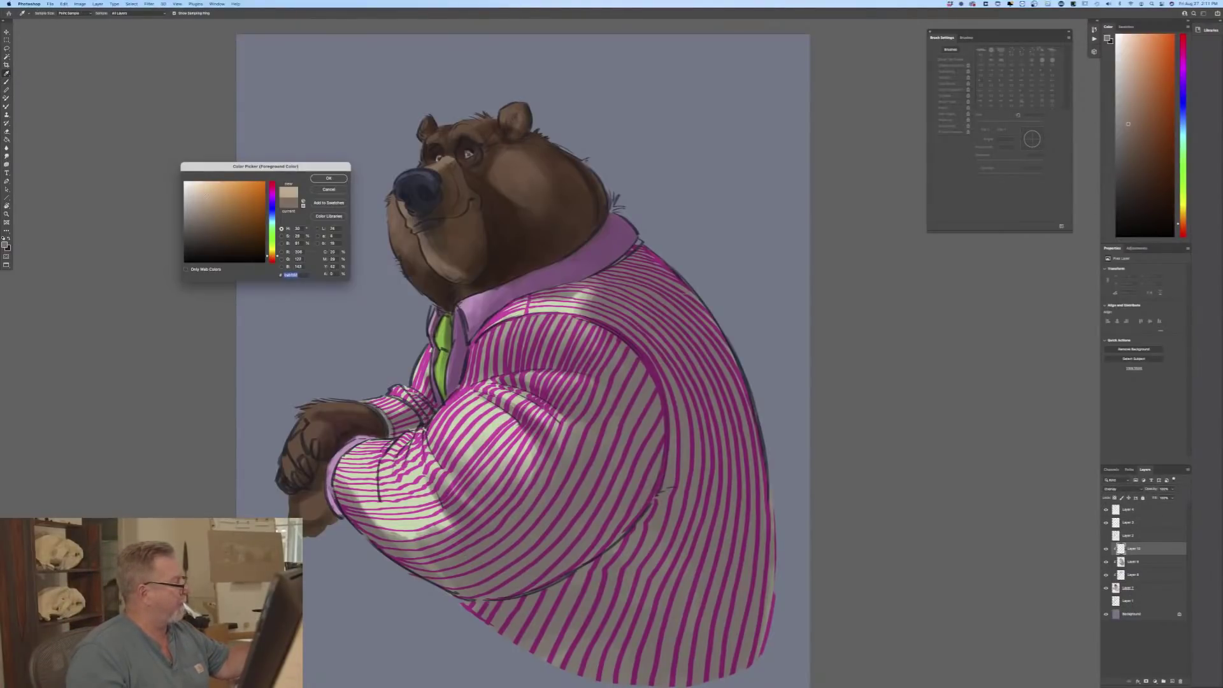
pyautogui.press('Return')
pyautogui.press('b')
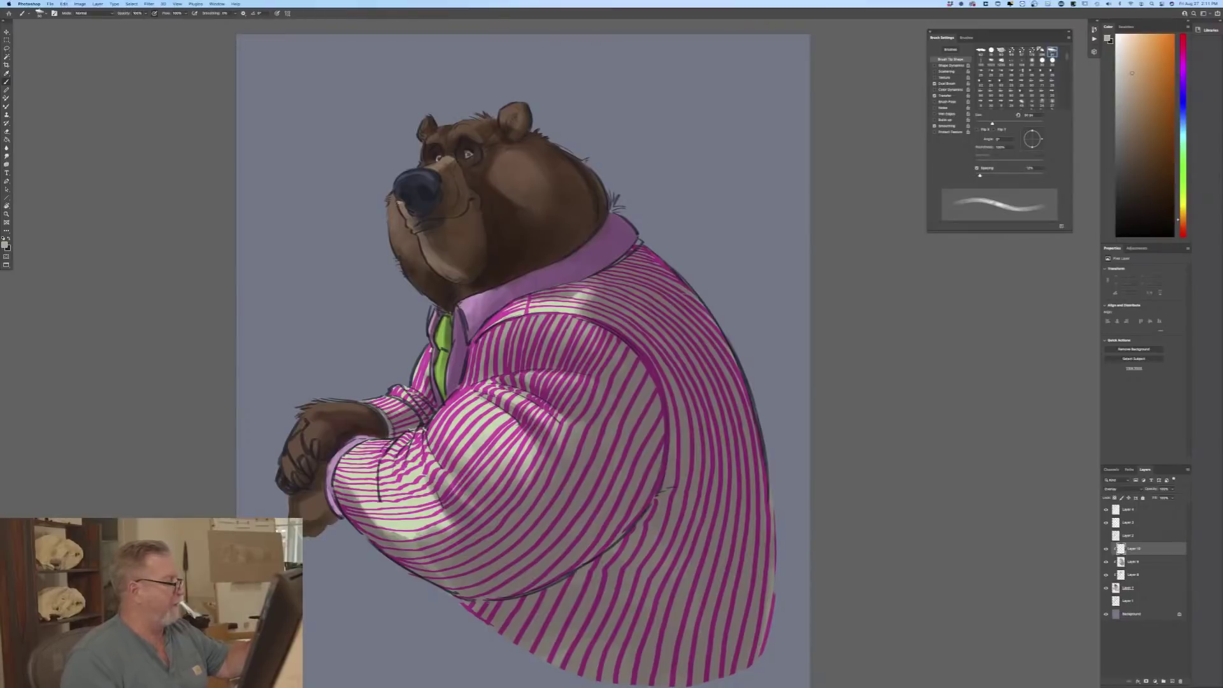
# Step: Switch to the first brush preset in the current set and paint a warm highlight along the bear's upper lip beneath the nose
pyautogui.click(40, 13)
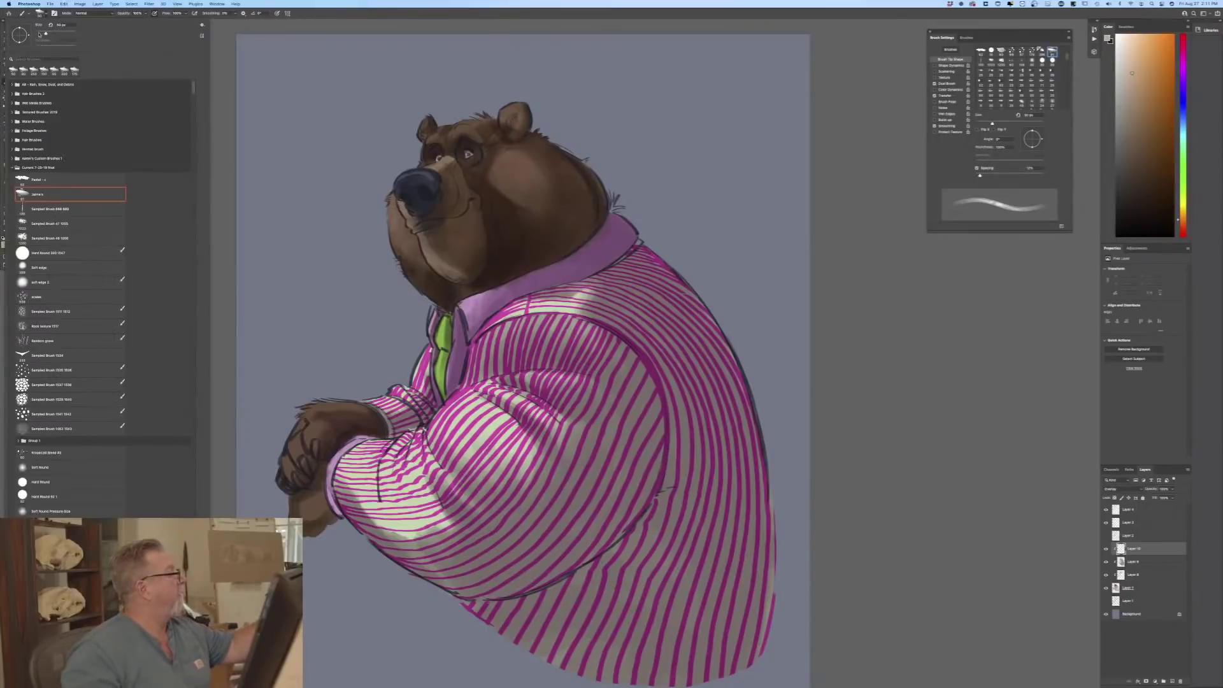
pyautogui.click(38, 180)
pyautogui.click(234, 248)
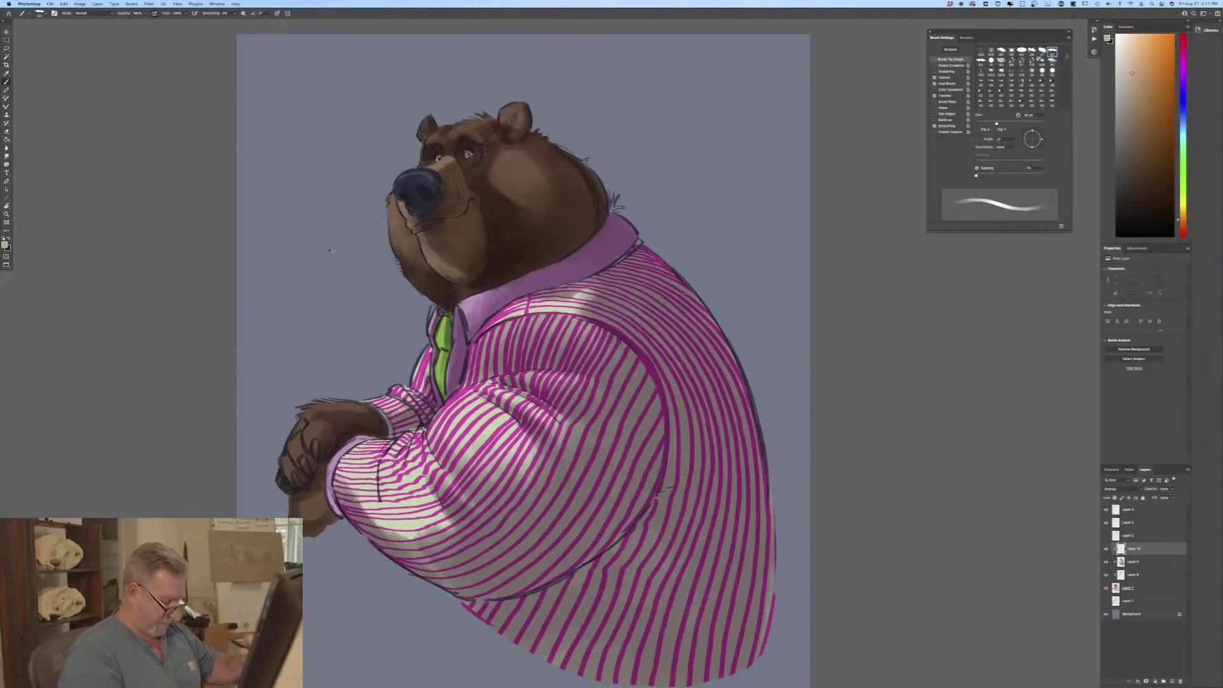
pyautogui.press('super+plus')
pyautogui.moveTo(126, 366); pyautogui.dragTo(201, 459)
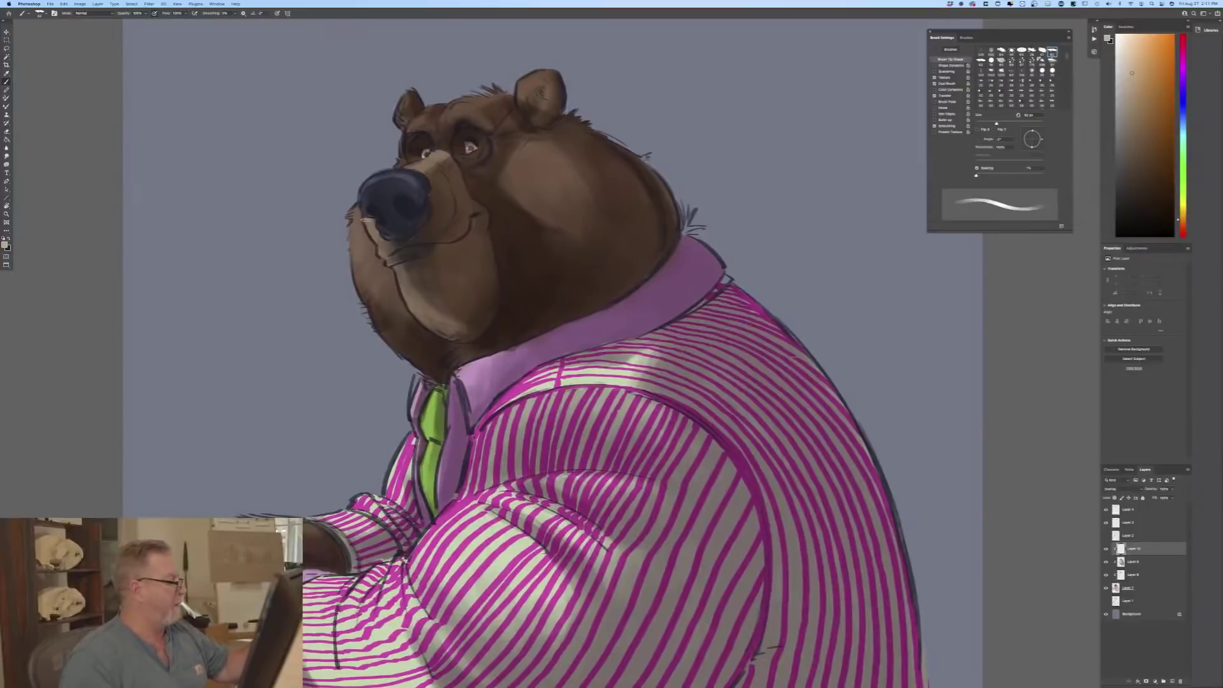
pyautogui.moveTo(365, 219); pyautogui.dragTo(380, 241)
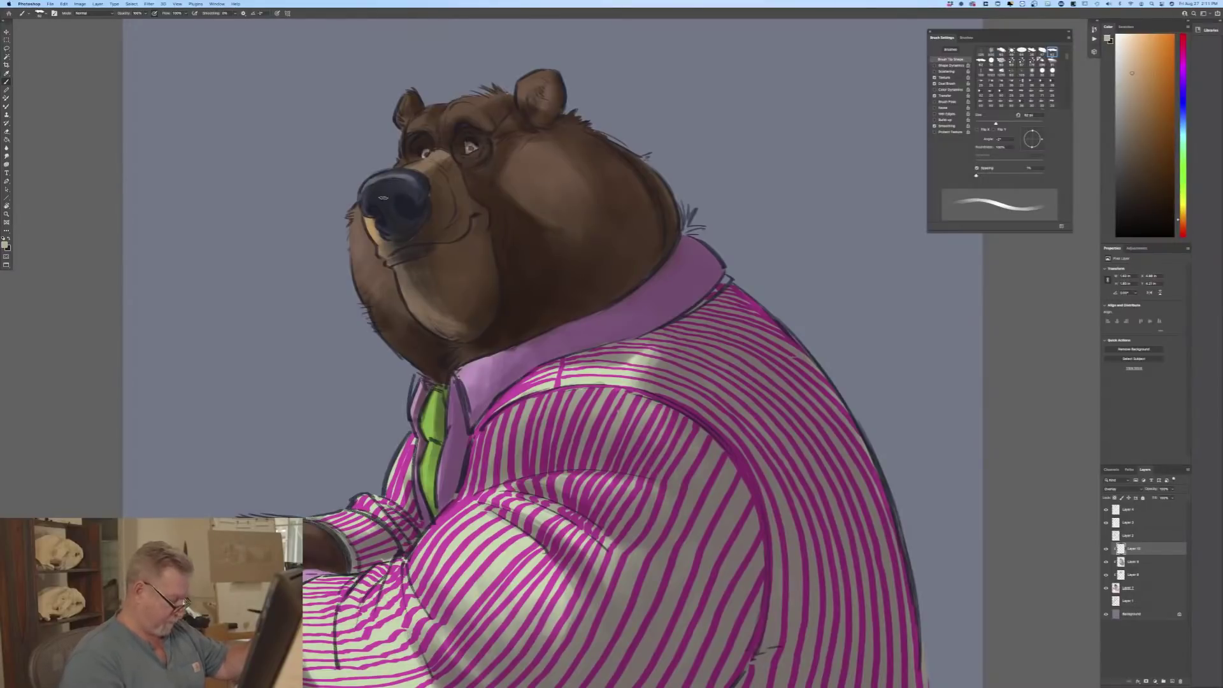
# Step: Adjust the brush size and brighten the light fur on the bear's muzzle and chin below the mouth
pyautogui.press('[')
pyautogui.press('[')
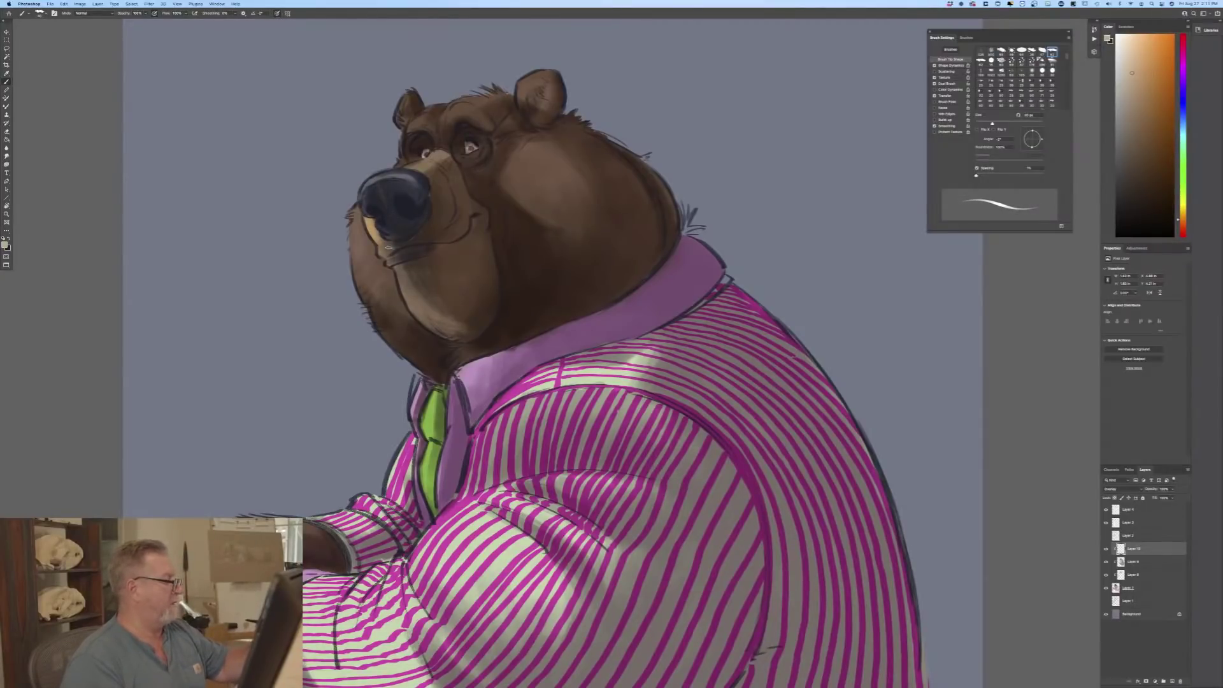
pyautogui.press(']')
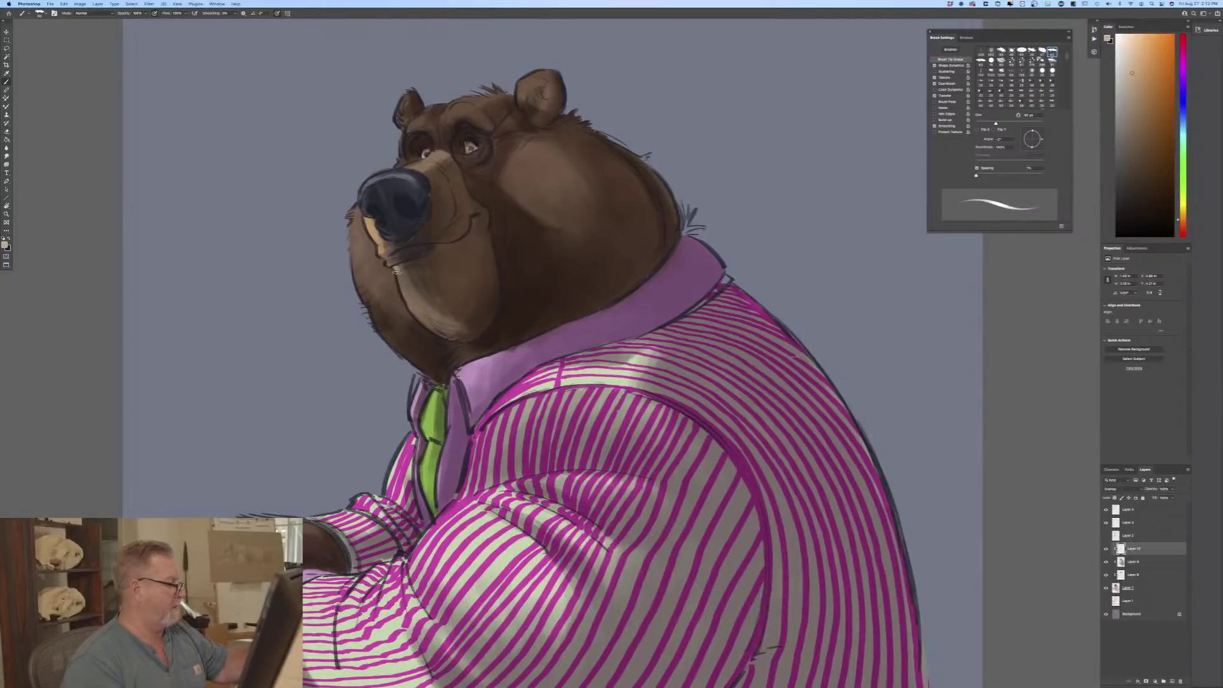
pyautogui.press(']')
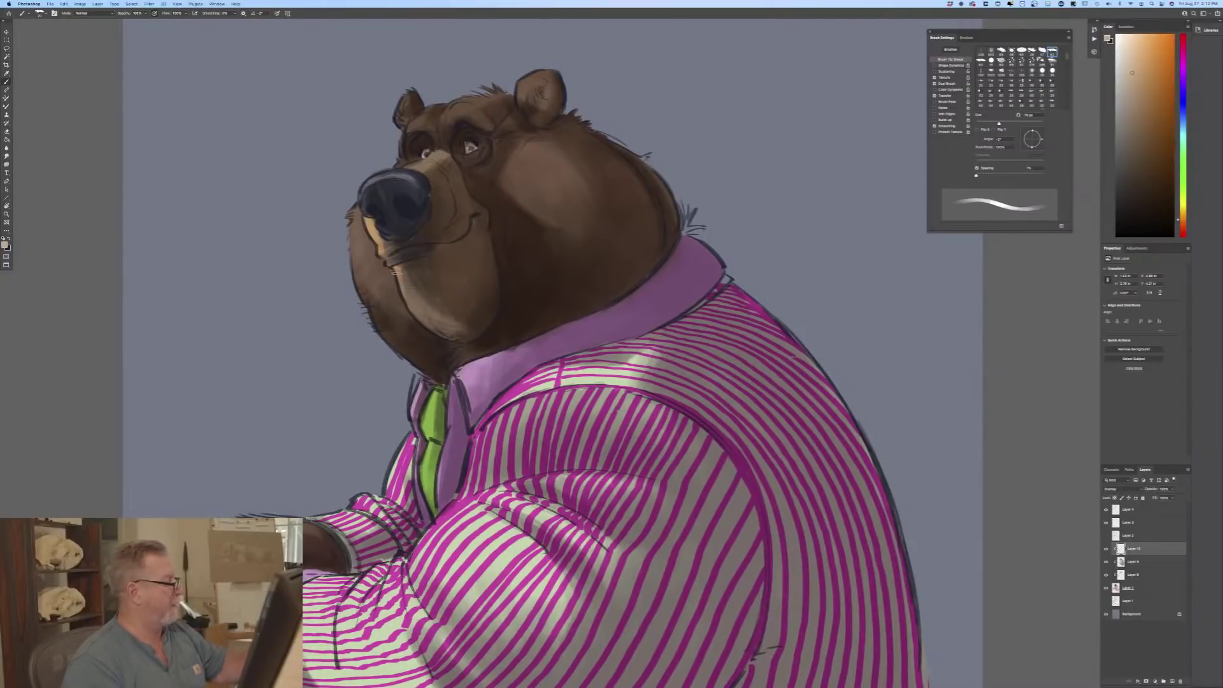
pyautogui.moveTo(416, 287)
pyautogui.mouseDown()
pyautogui.moveTo(406, 309)
pyautogui.moveTo(445, 329)
pyautogui.mouseUp()
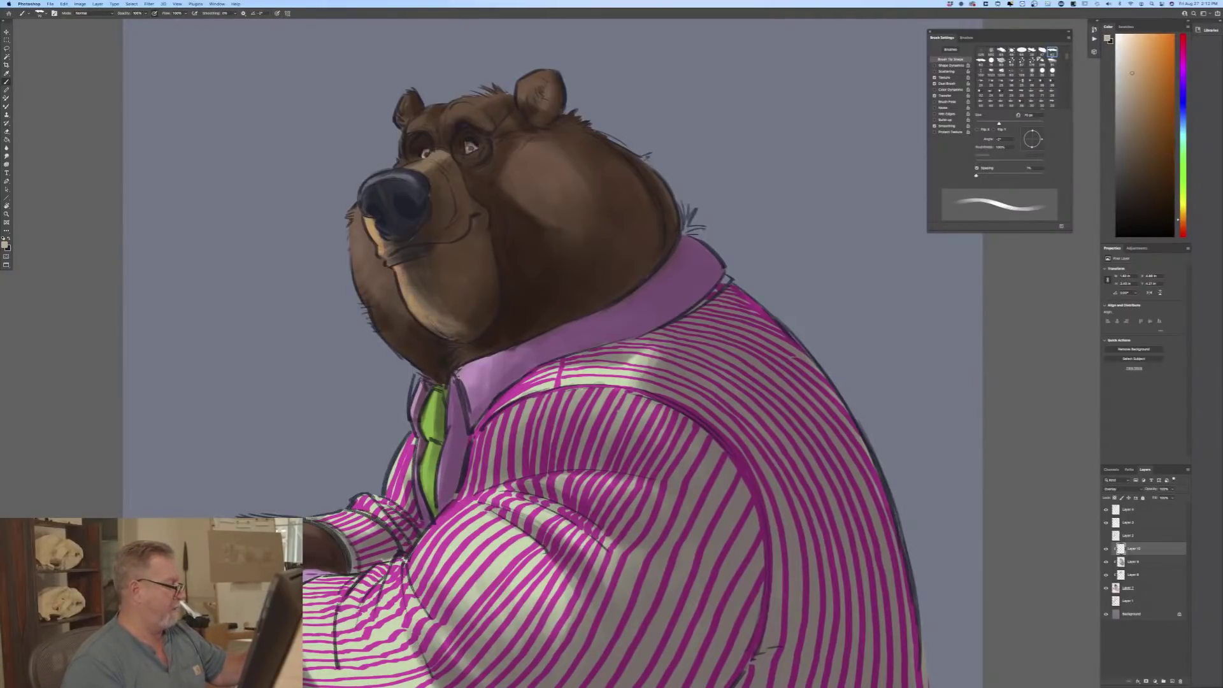
# Step: Reduce the brush size and paint fine fur highlights on the far jowl and upper cheek
pyautogui.press('[')
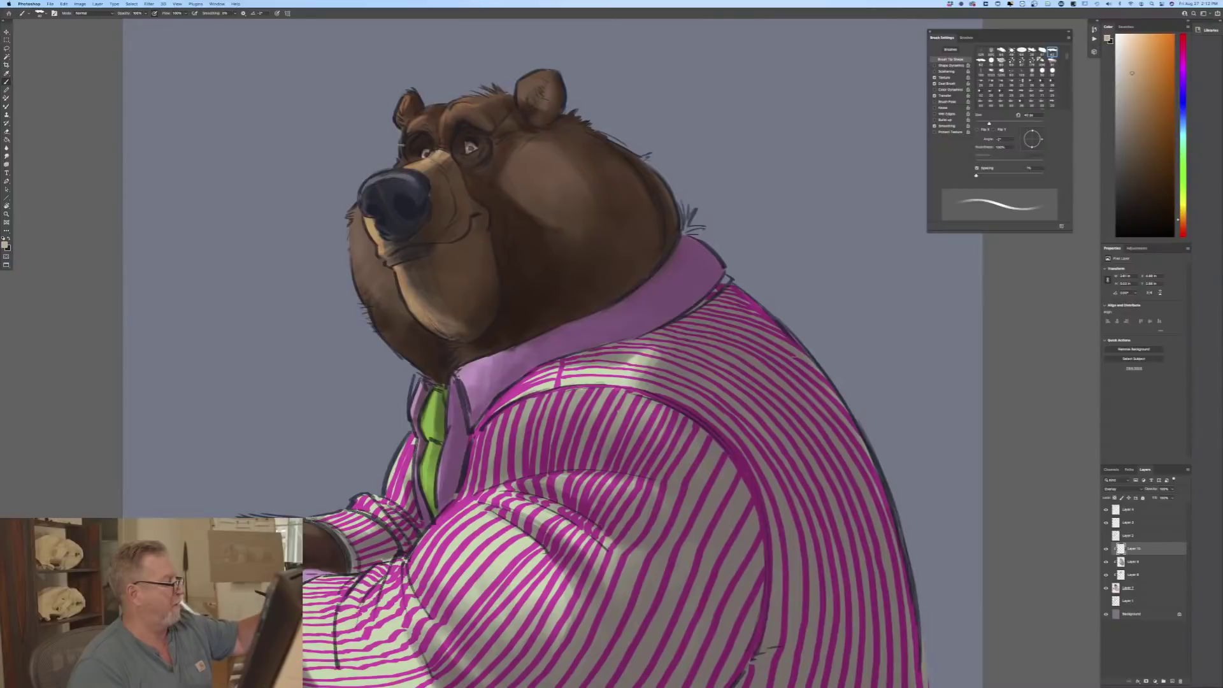
pyautogui.moveTo(358, 208); pyautogui.dragTo(349, 214)
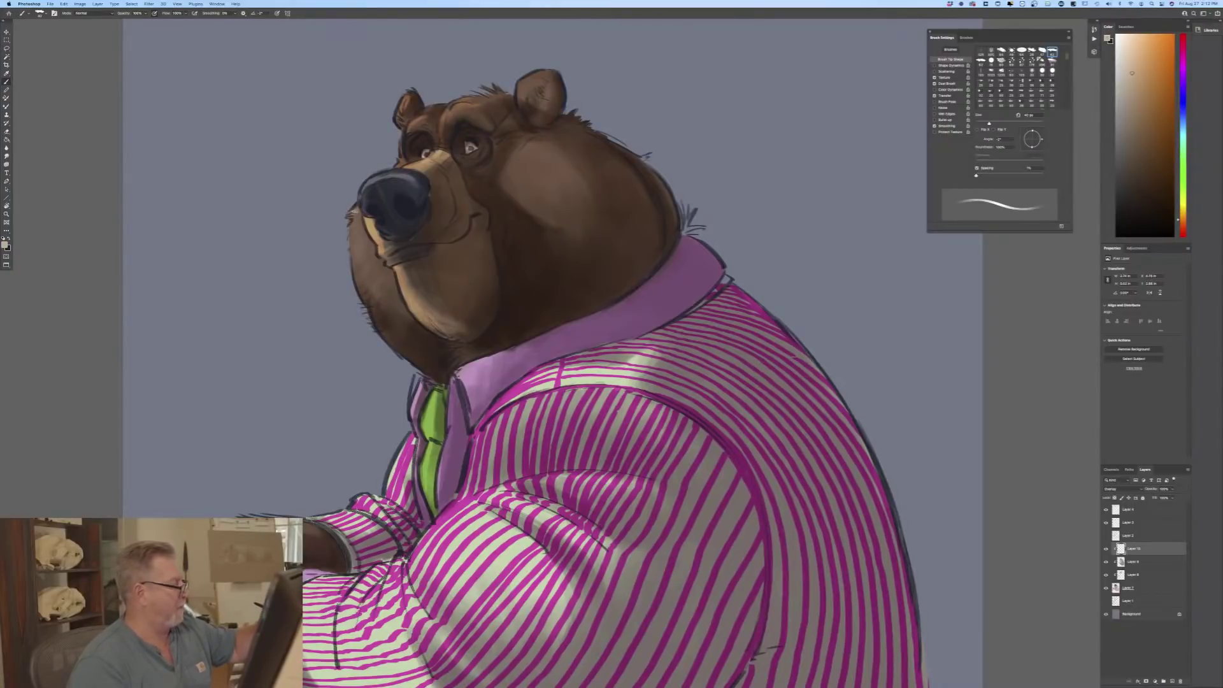
pyautogui.click(277, 13)
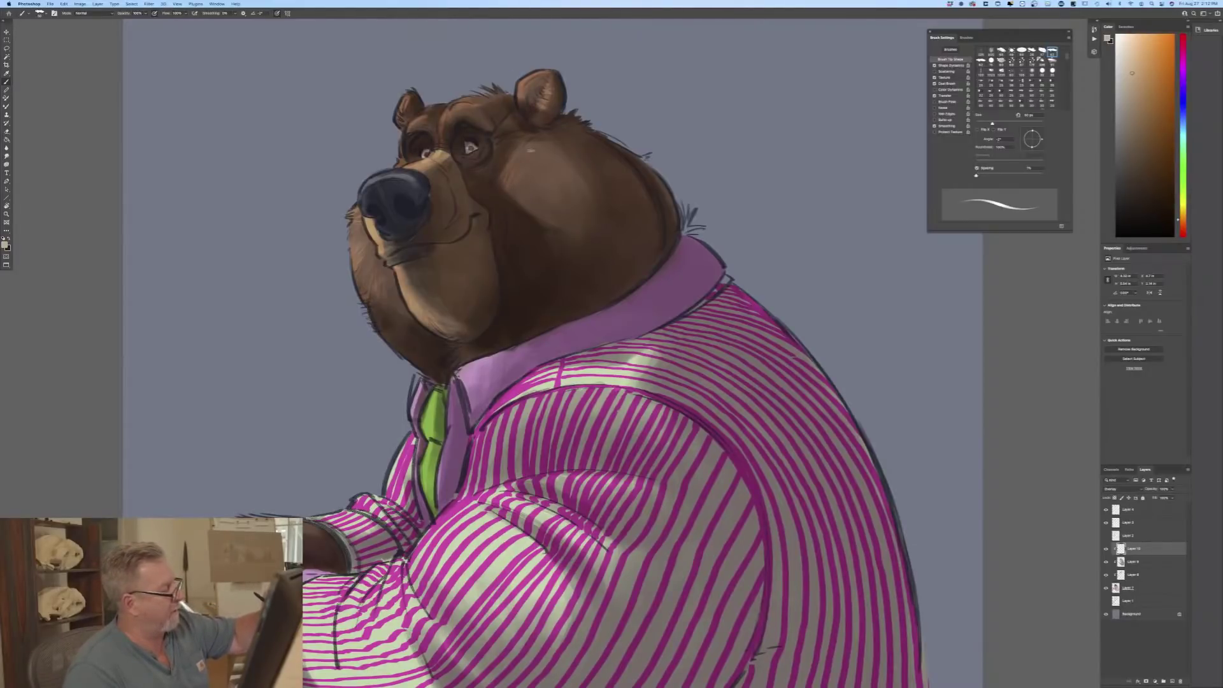
pyautogui.click(935, 65)
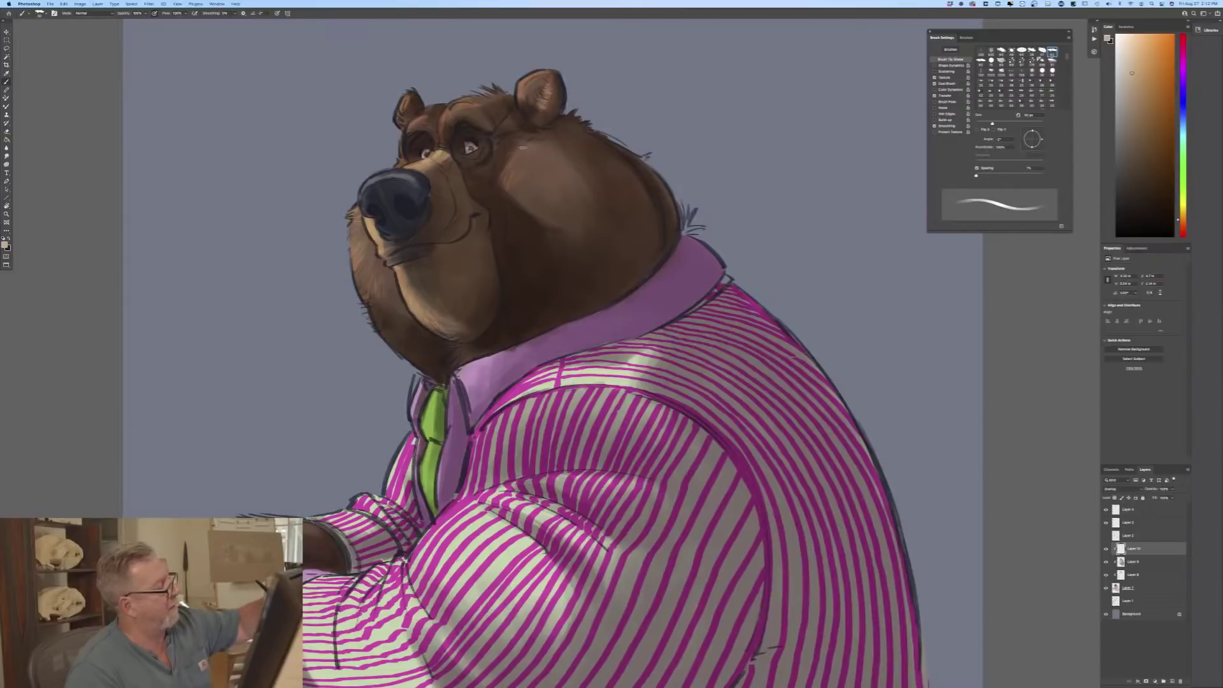
pyautogui.moveTo(519, 150)
pyautogui.mouseDown()
pyautogui.moveTo(544, 146)
pyautogui.moveTo(516, 170)
pyautogui.moveTo(538, 160)
pyautogui.moveTo(514, 183)
pyautogui.moveTo(538, 179)
pyautogui.mouseUp()
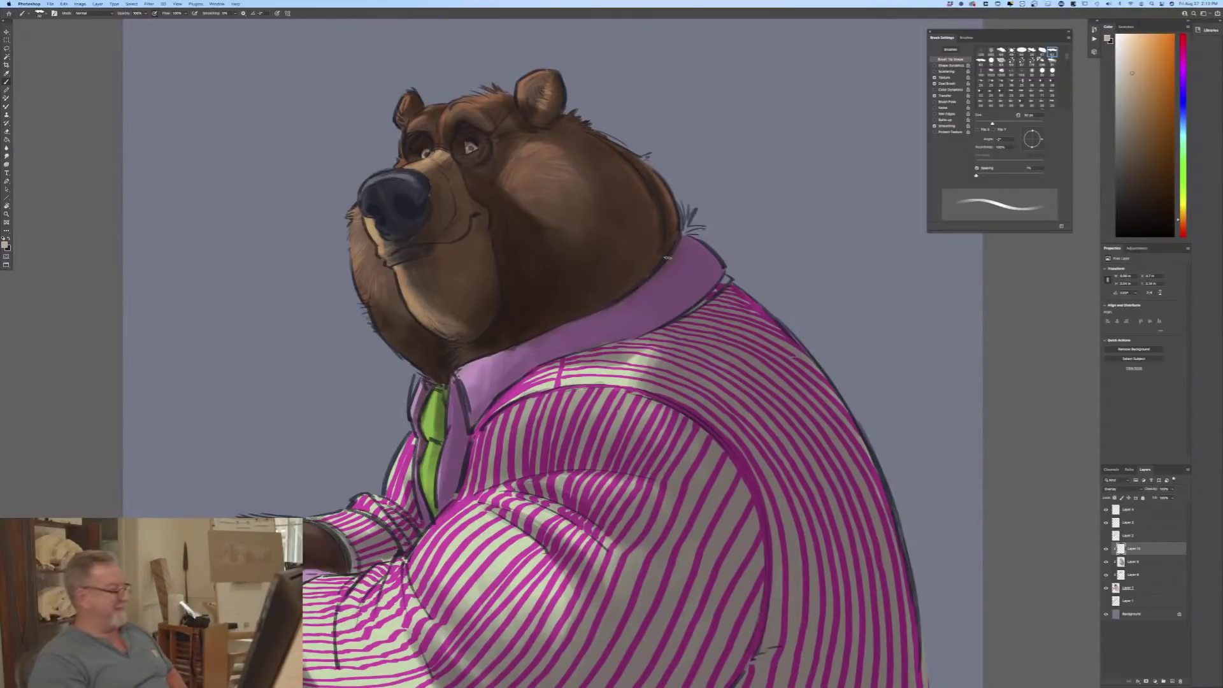
# Step: Paint warm highlights along the outer edge of the bear's paw
pyautogui.press('super+minus')
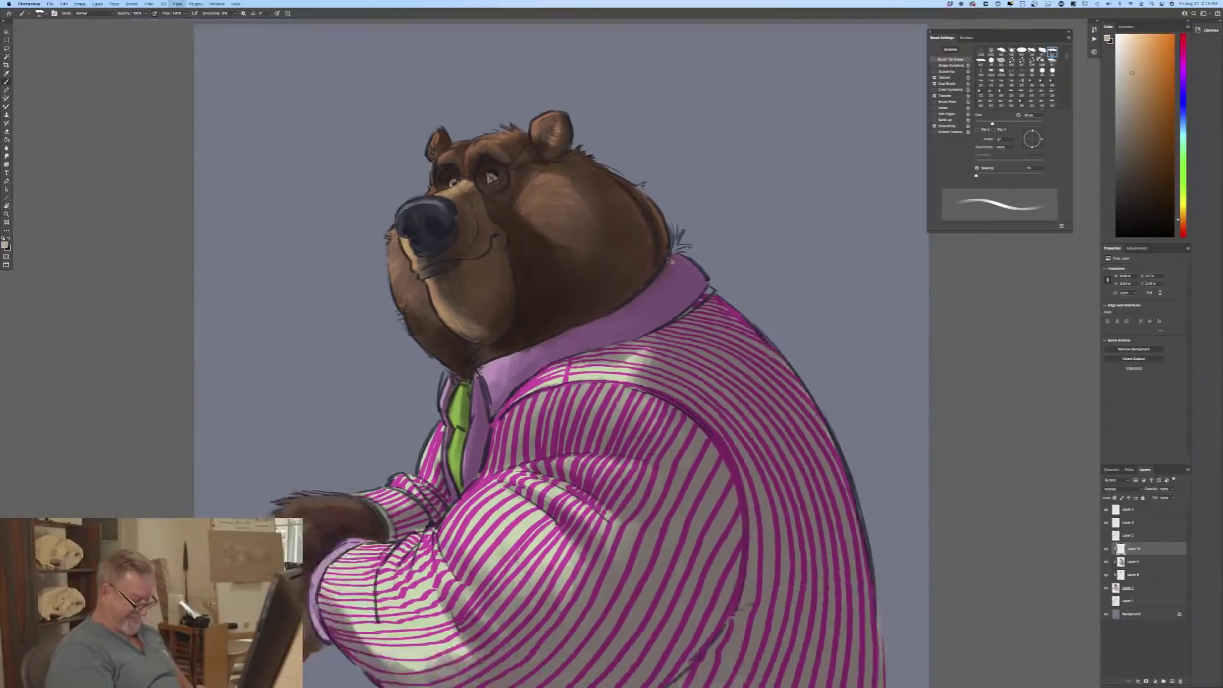
pyautogui.press('super+minus')
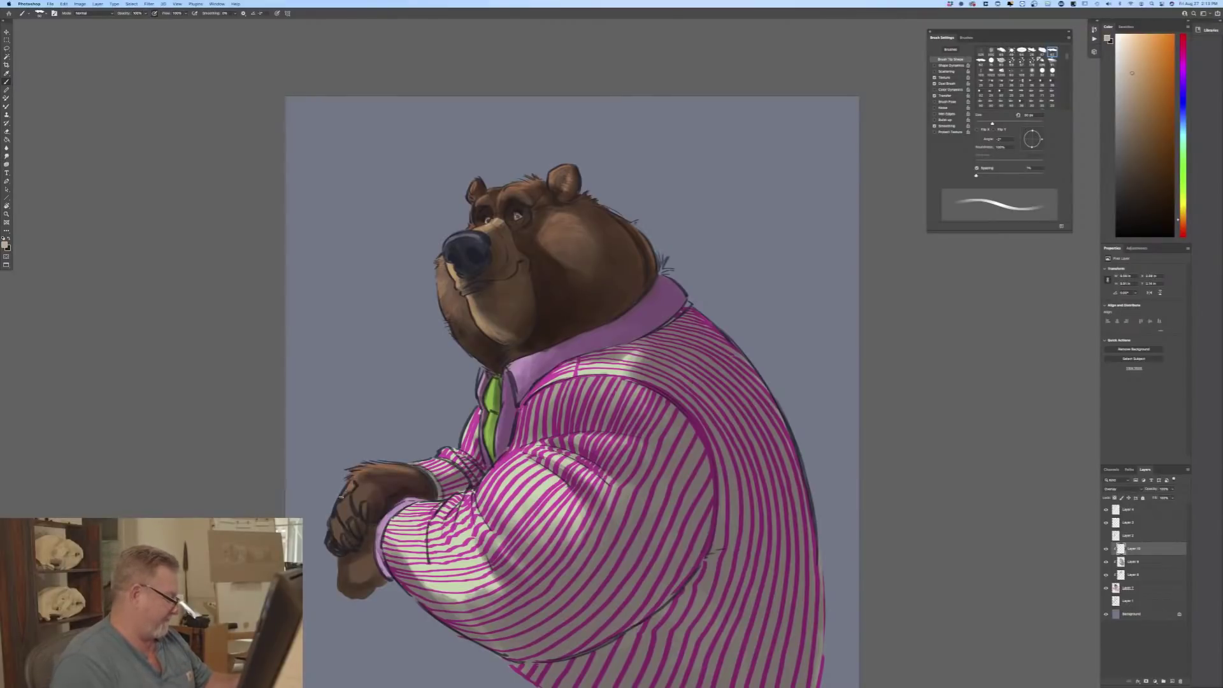
pyautogui.moveTo(341, 497)
pyautogui.mouseDown()
pyautogui.moveTo(357, 498)
pyautogui.moveTo(340, 512)
pyautogui.mouseUp()
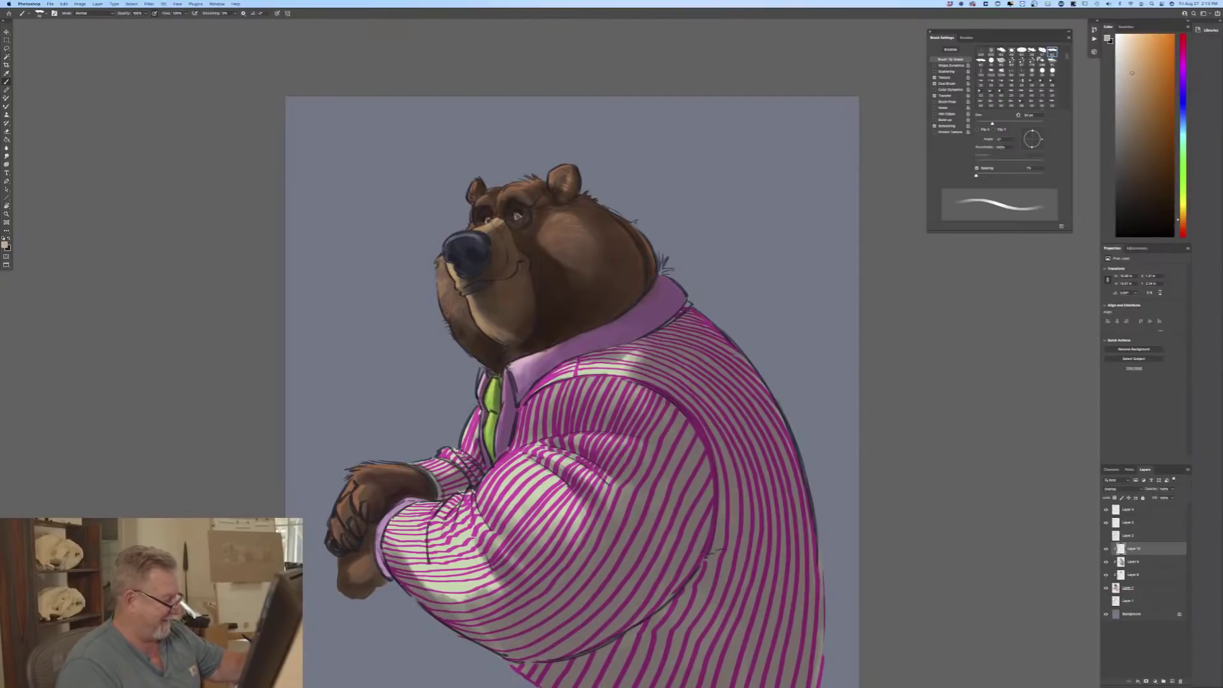
# Step: Enlarge the brush considerably and paint a soft highlight across the jacket's shoulder below the collar
pyautogui.press(']')
pyautogui.press(']')
pyautogui.press(']')
pyautogui.press(']')
pyautogui.press(']')
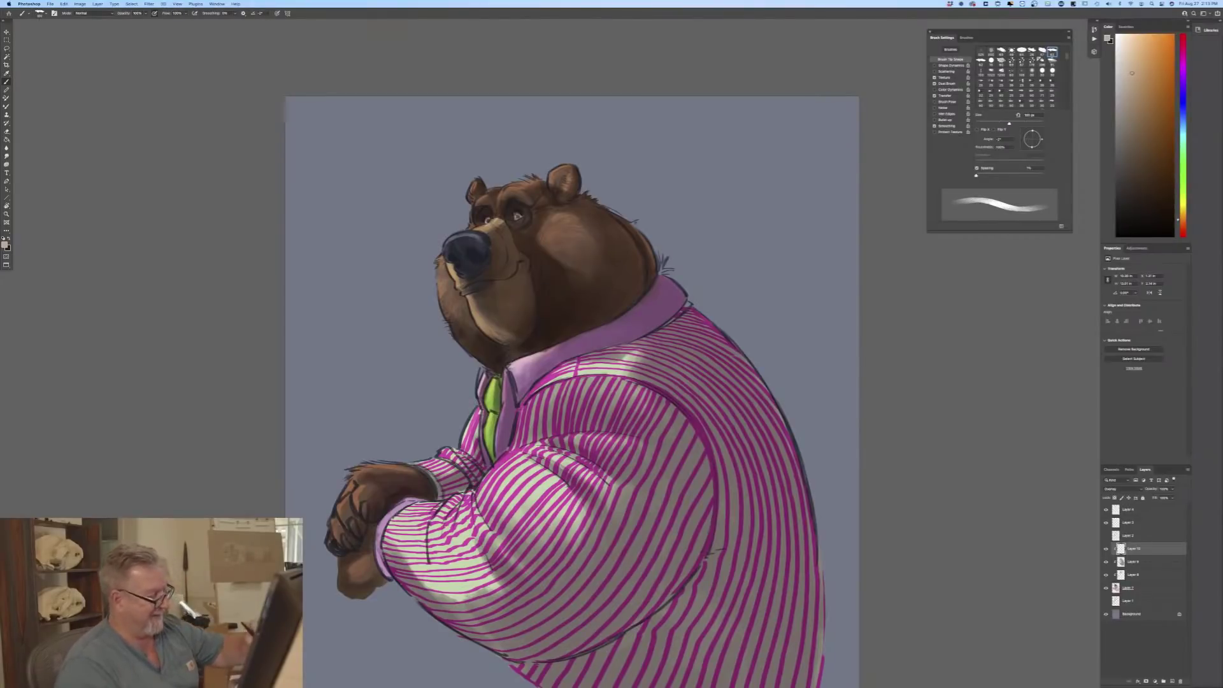
pyautogui.press(']')
pyautogui.press(']')
pyautogui.press(']')
pyautogui.moveTo(631, 357)
pyautogui.mouseDown()
pyautogui.moveTo(554, 370)
pyautogui.moveTo(573, 385)
pyautogui.mouseUp()
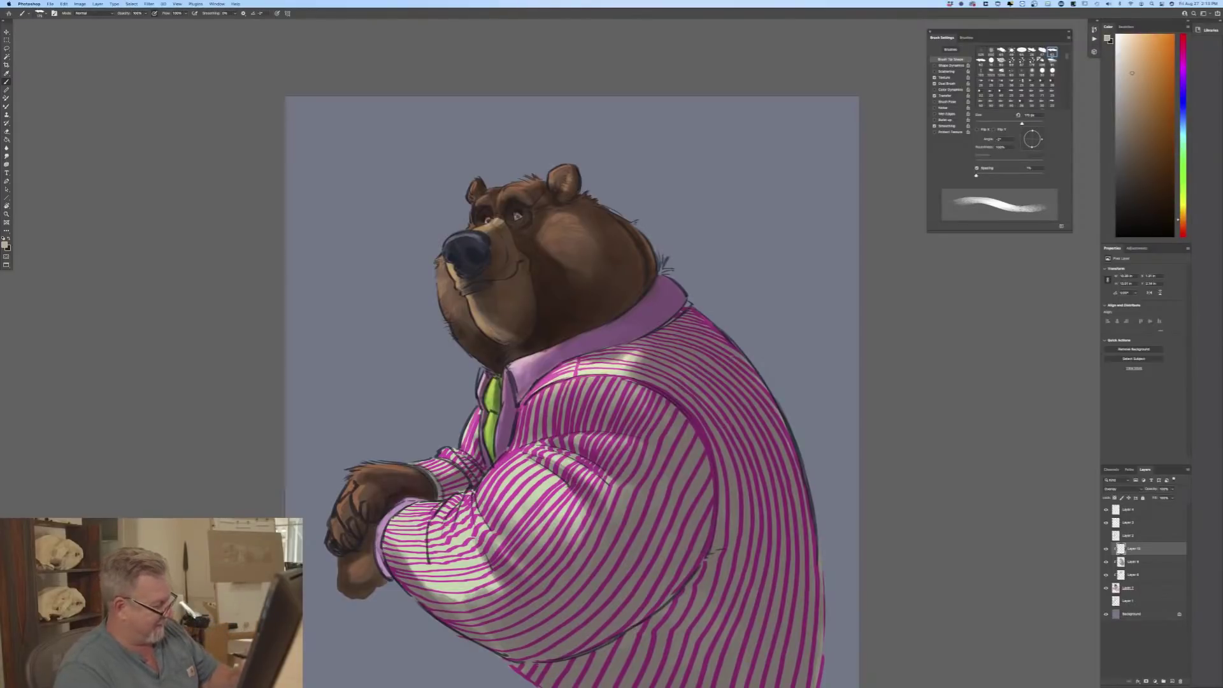
# Step: Brighten the folds on the upper part of the near sleeve and the front of the shoulder with broad strokes
pyautogui.moveTo(531, 446)
pyautogui.mouseDown()
pyautogui.moveTo(596, 438)
pyautogui.moveTo(556, 444)
pyautogui.moveTo(578, 451)
pyautogui.moveTo(511, 442)
pyautogui.moveTo(515, 410)
pyautogui.mouseUp()
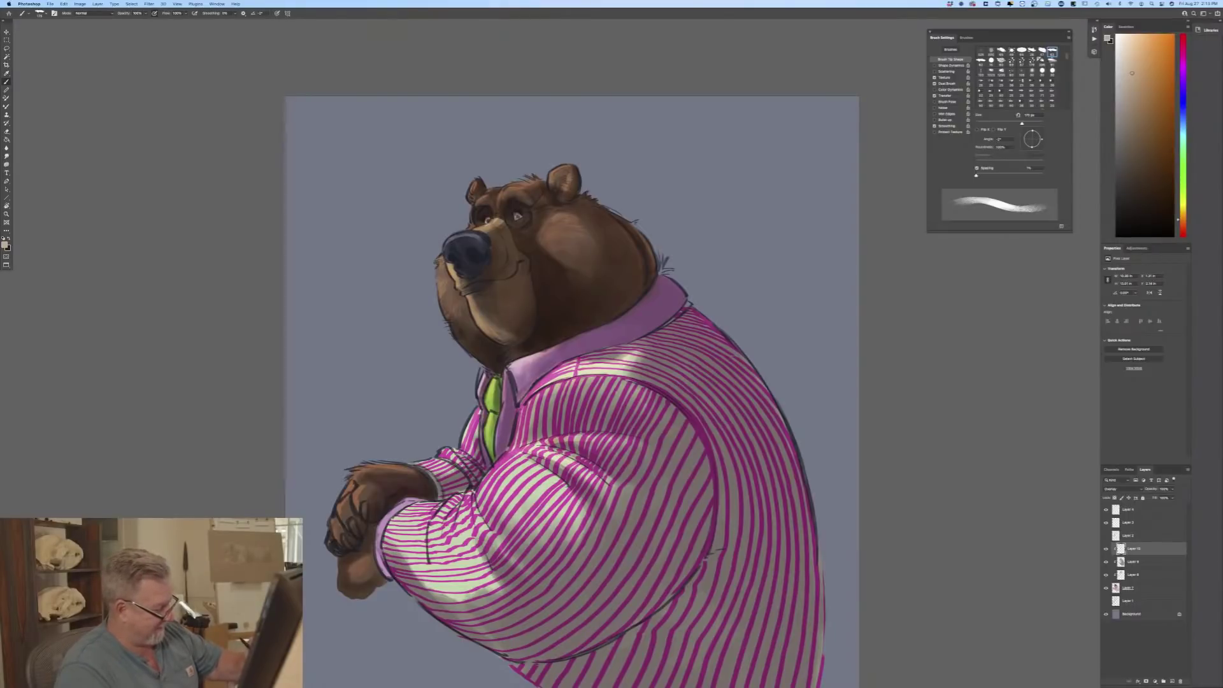
pyautogui.moveTo(514, 457)
pyautogui.mouseDown()
pyautogui.moveTo(483, 486)
pyautogui.moveTo(514, 501)
pyautogui.mouseUp()
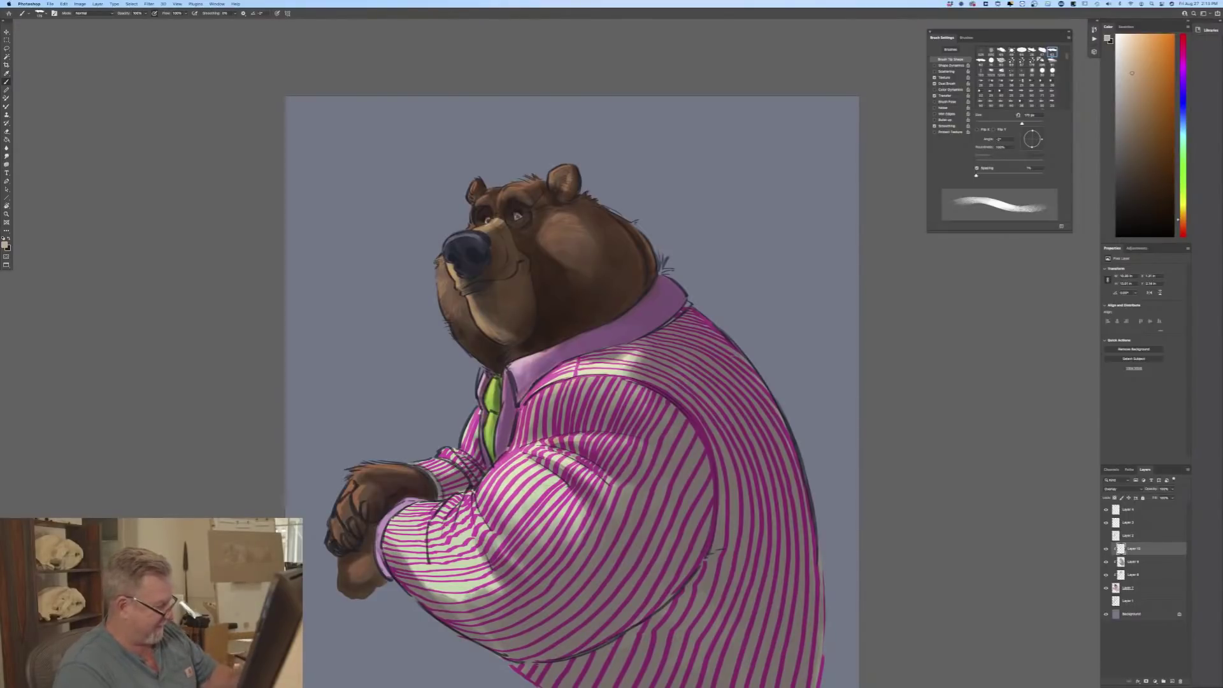
pyautogui.moveTo(554, 459); pyautogui.dragTo(530, 477)
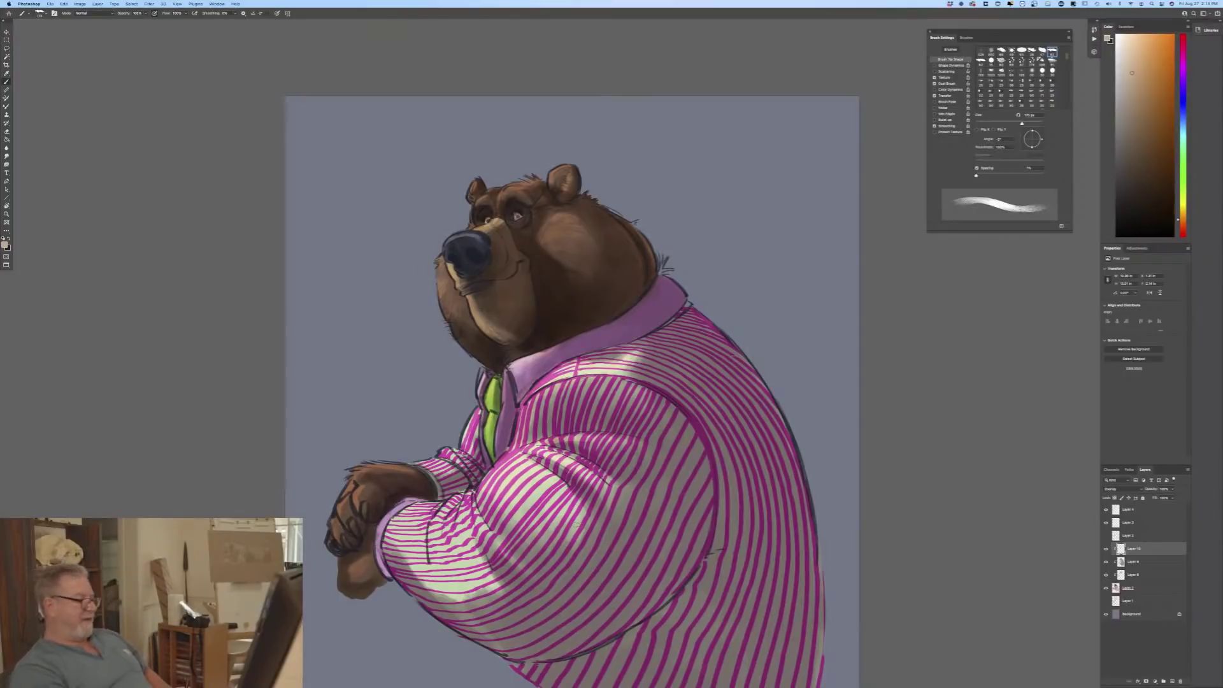
pyautogui.moveTo(539, 405); pyautogui.dragTo(531, 436)
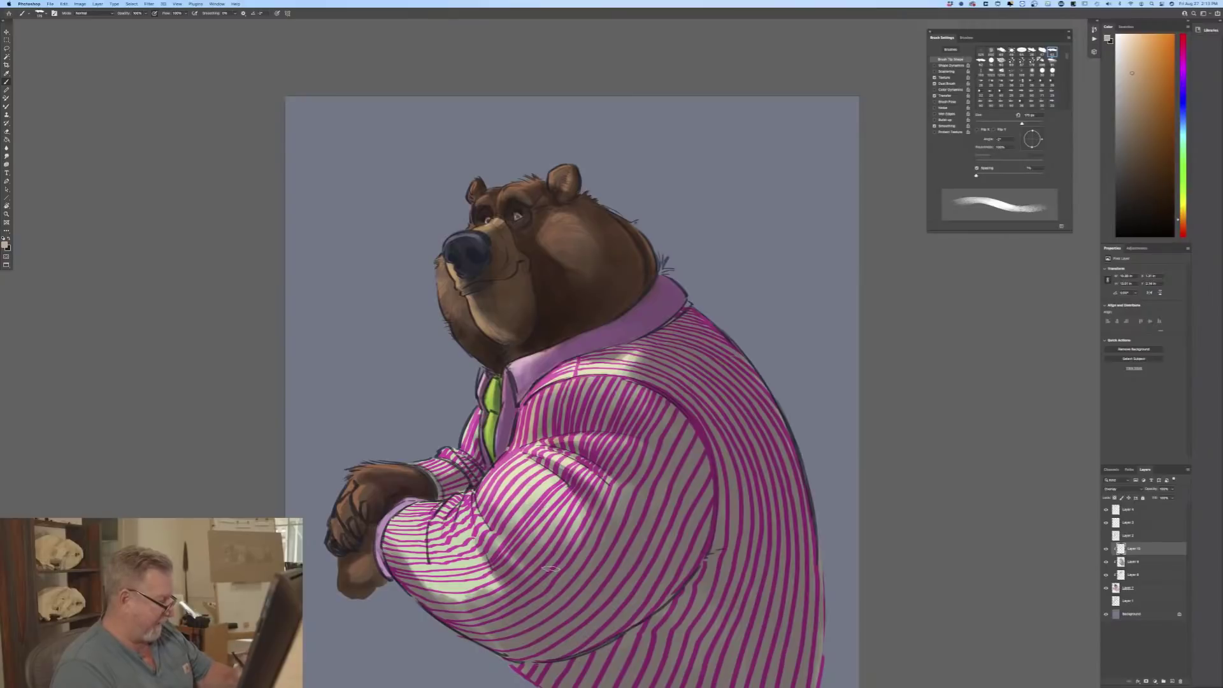
# Step: Reduce the brush size and highlight the lower near sleeve from the elbow folds towards the cuff
pyautogui.press('[')
pyautogui.press('[')
pyautogui.press('[')
pyautogui.press('[')
pyautogui.press('[')
pyautogui.press('[')
pyautogui.press('[')
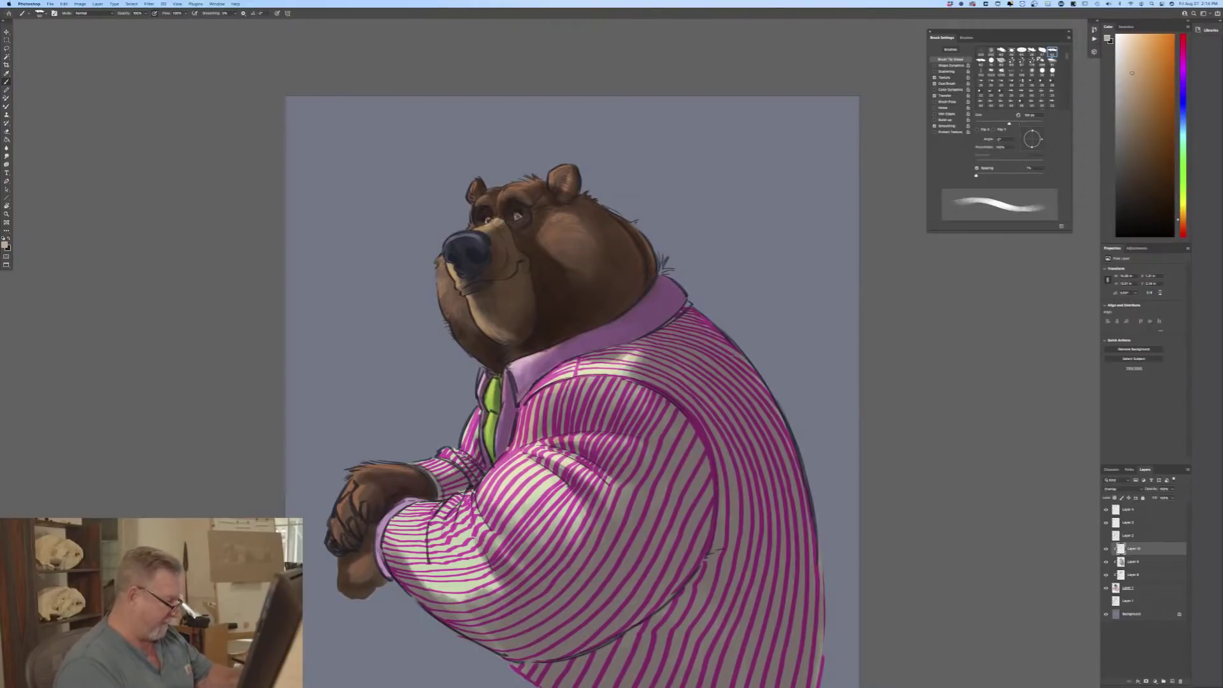
pyautogui.moveTo(475, 502); pyautogui.dragTo(487, 537)
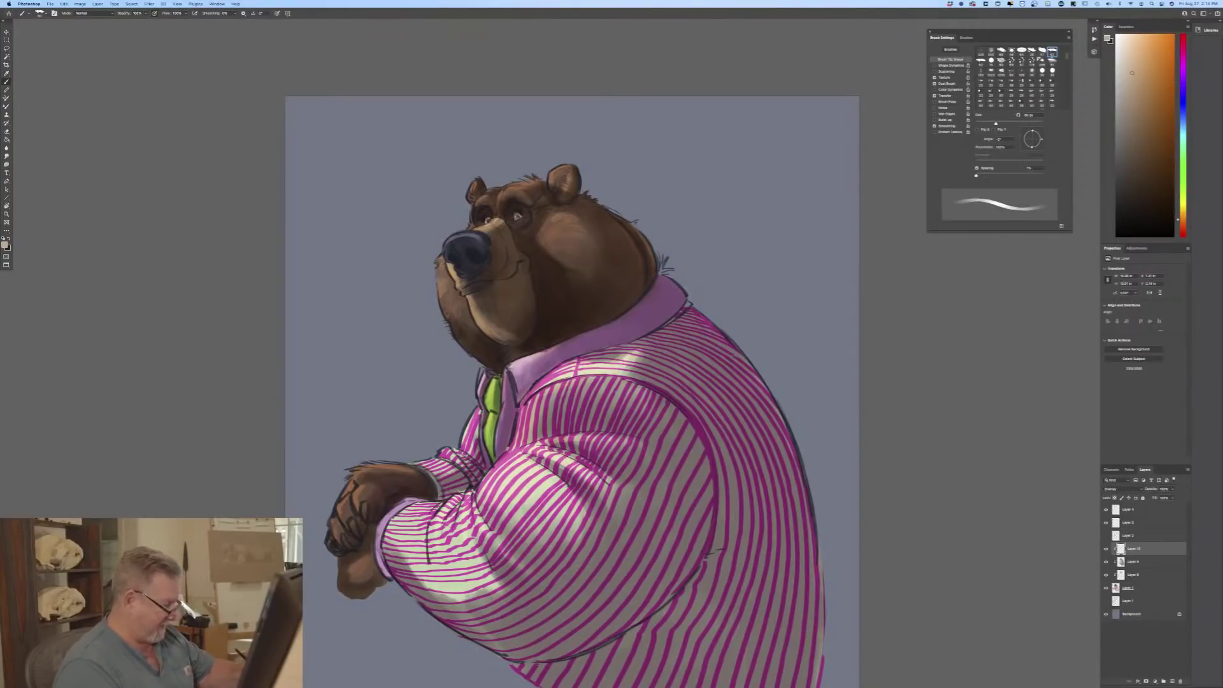
pyautogui.press(']')
pyautogui.moveTo(420, 512)
pyautogui.mouseDown()
pyautogui.moveTo(418, 535)
pyautogui.moveTo(386, 522)
pyautogui.moveTo(425, 554)
pyautogui.moveTo(422, 568)
pyautogui.moveTo(465, 558)
pyautogui.moveTo(476, 578)
pyautogui.mouseUp()
# Step: Enlarge the brush and brighten the far sleeve and the top of the bear's forearm
pyautogui.press(']')
pyautogui.press(']')
pyautogui.press(']')
pyautogui.press(']')
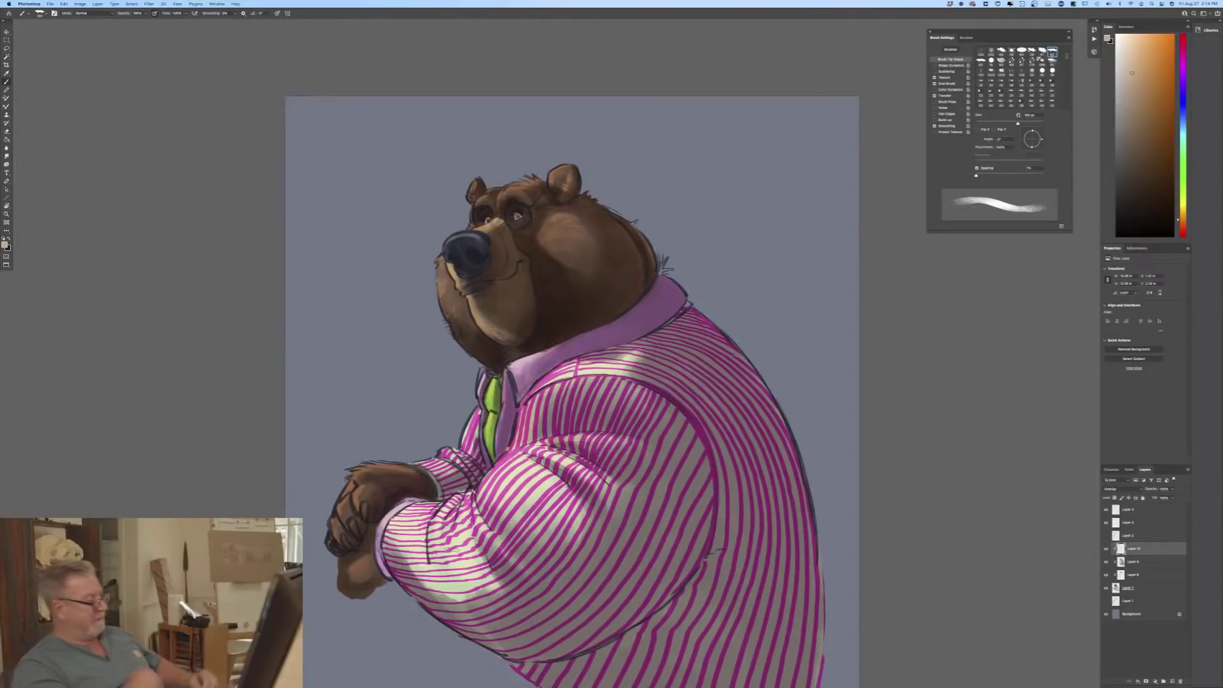
pyautogui.moveTo(476, 426)
pyautogui.mouseDown()
pyautogui.moveTo(464, 448)
pyautogui.moveTo(416, 468)
pyautogui.mouseUp()
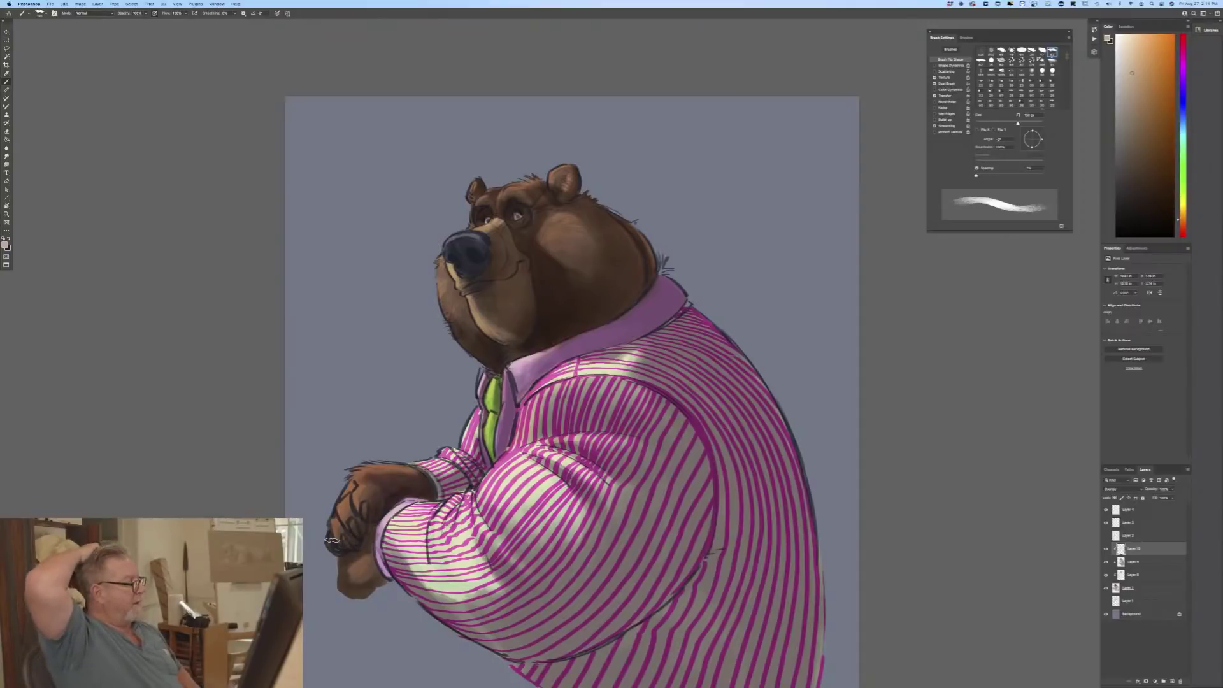
# Step: Select the base colour layer, set the foreground colour to a dark brown and reduce the brush size
pyautogui.press('super+equal')
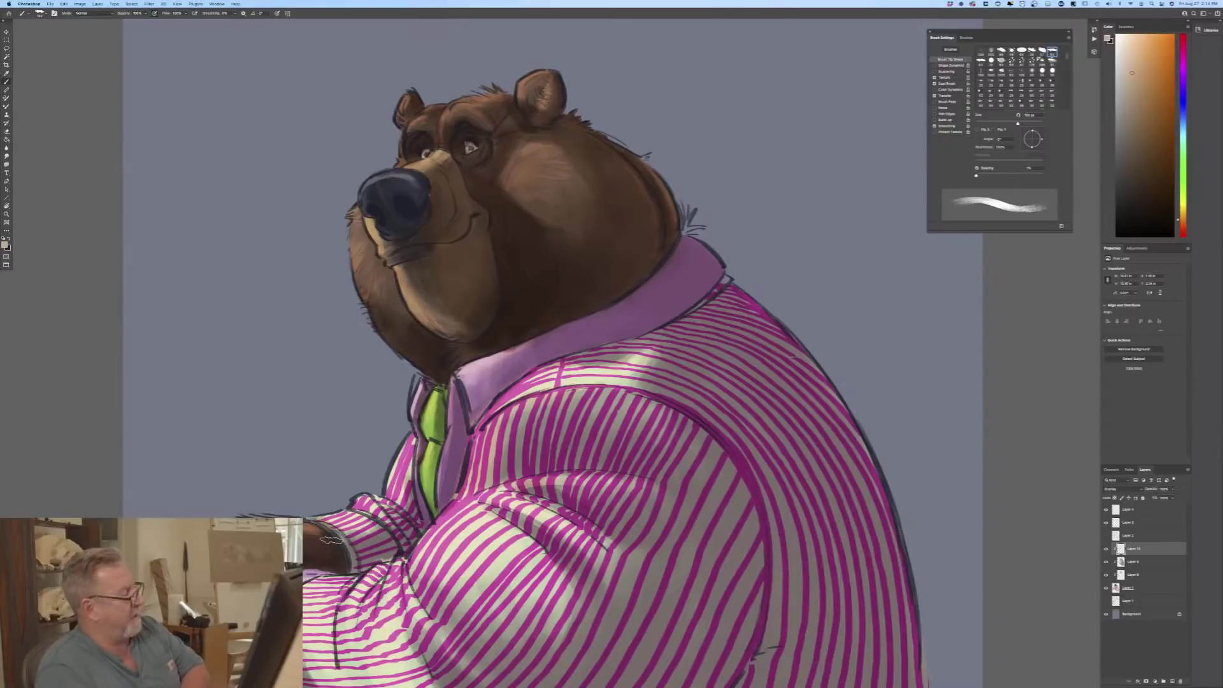
pyautogui.click(1128, 588)
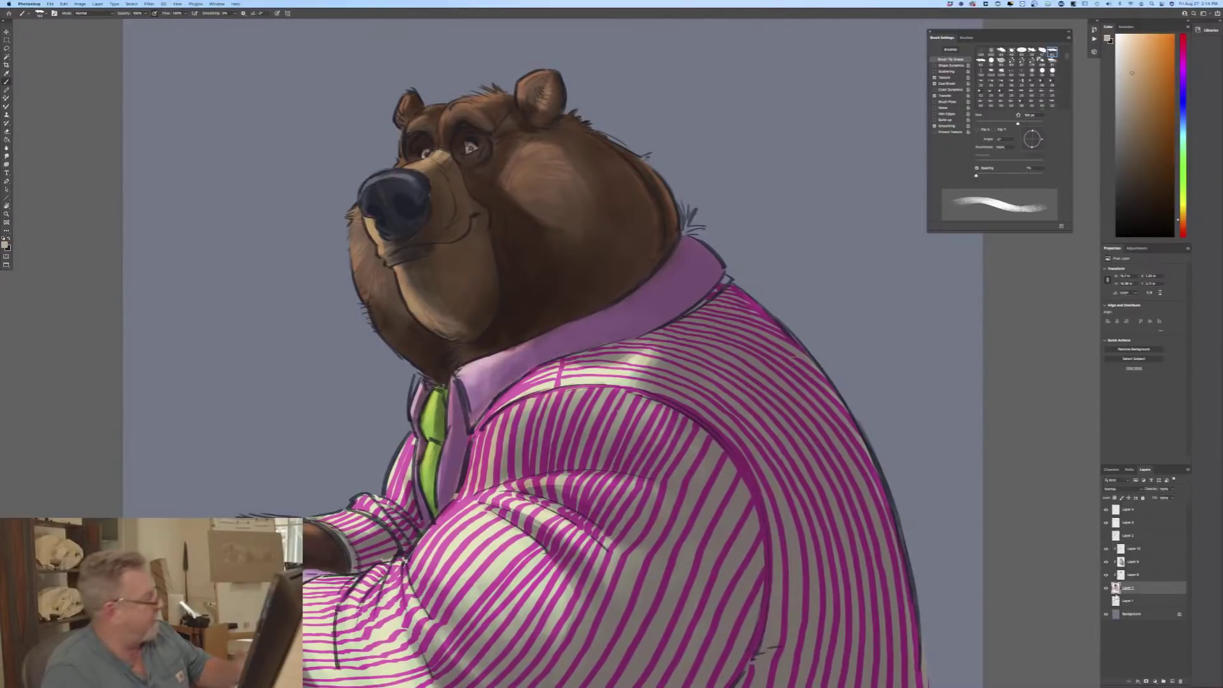
pyautogui.click(5, 244)
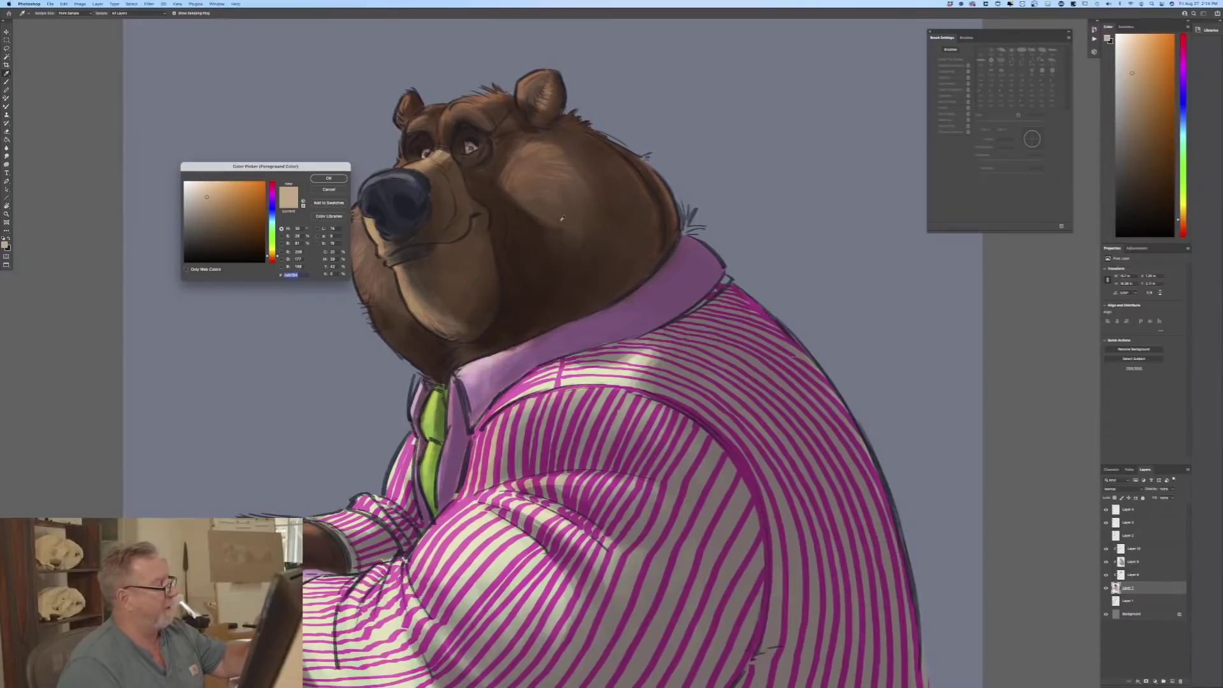
pyautogui.click(322, 180)
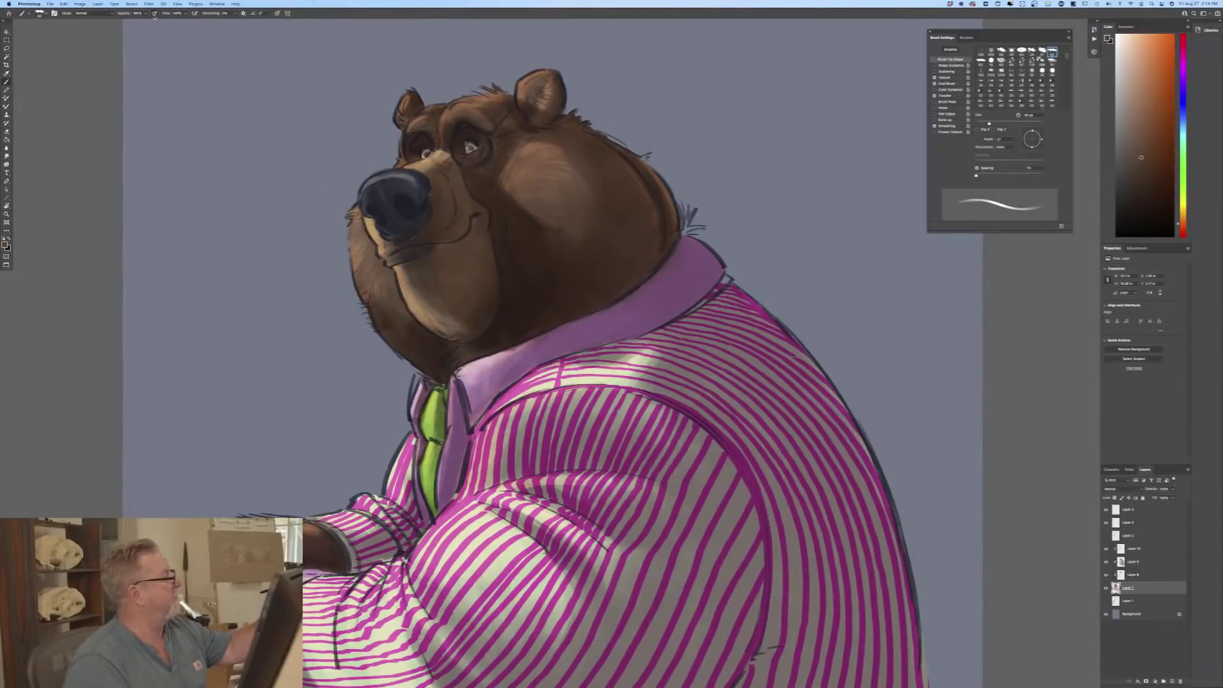
pyautogui.press('[')
pyautogui.press('[')
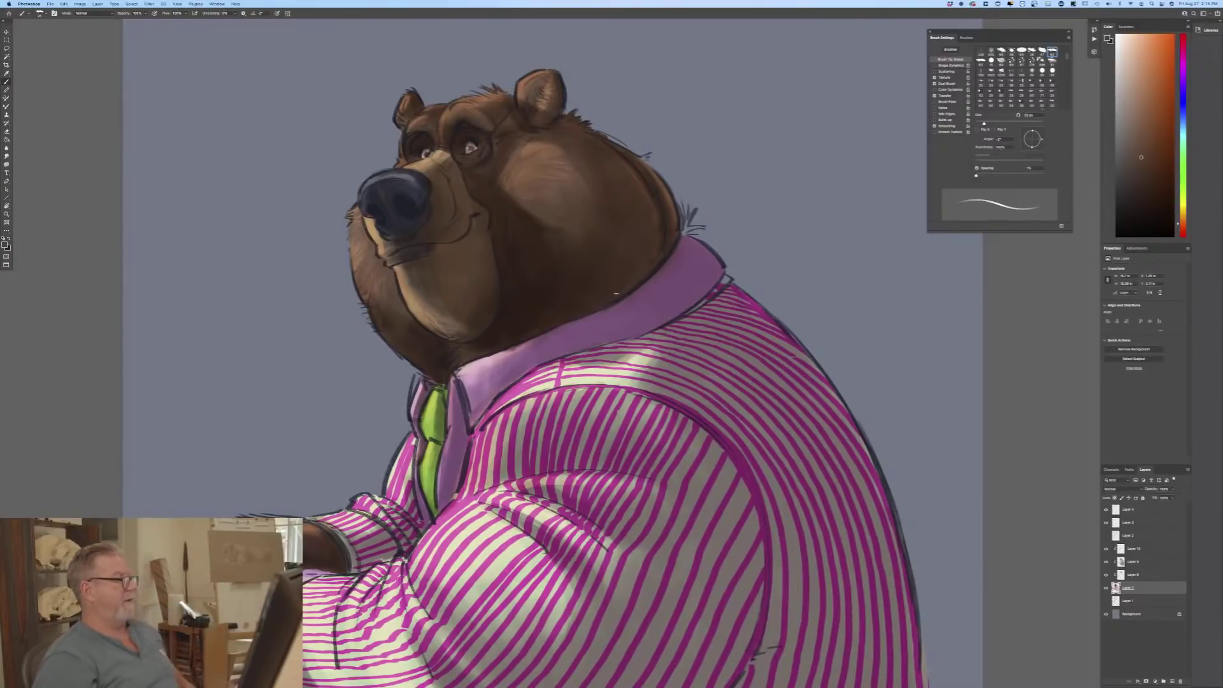
# Step: Add a new empty layer at the top of the layer stack
pyautogui.press('super+minus')
pyautogui.press('super+minus')
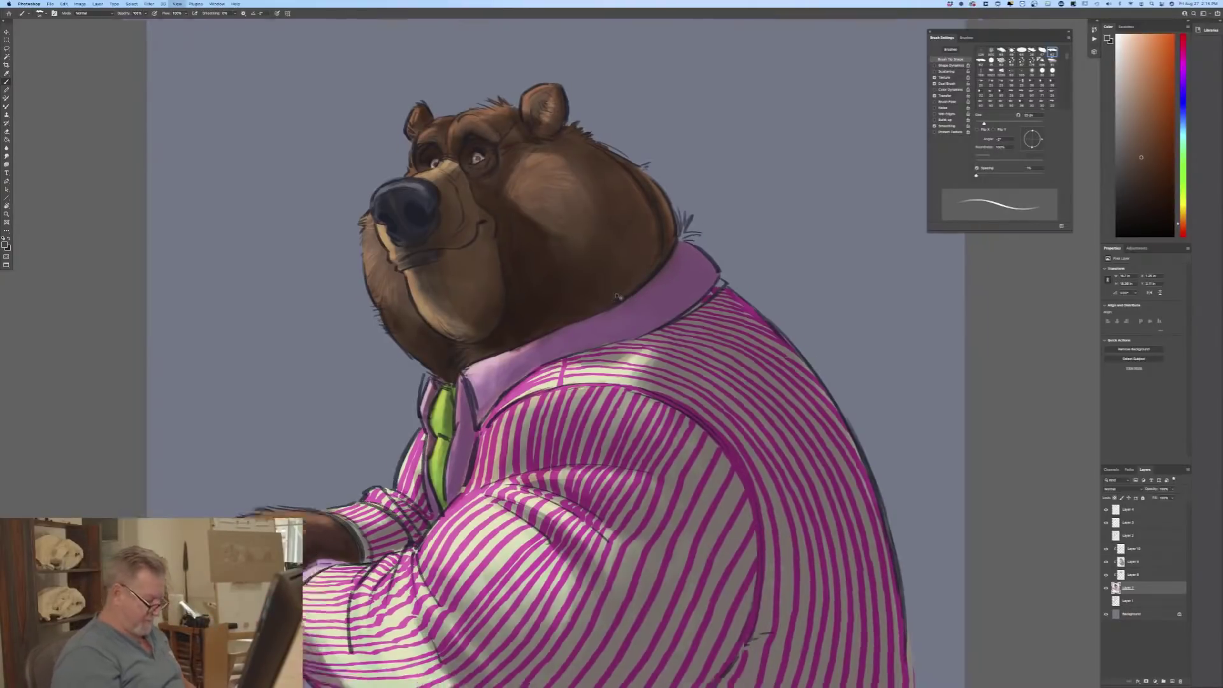
pyautogui.press('super+plus')
pyautogui.press('super+plus')
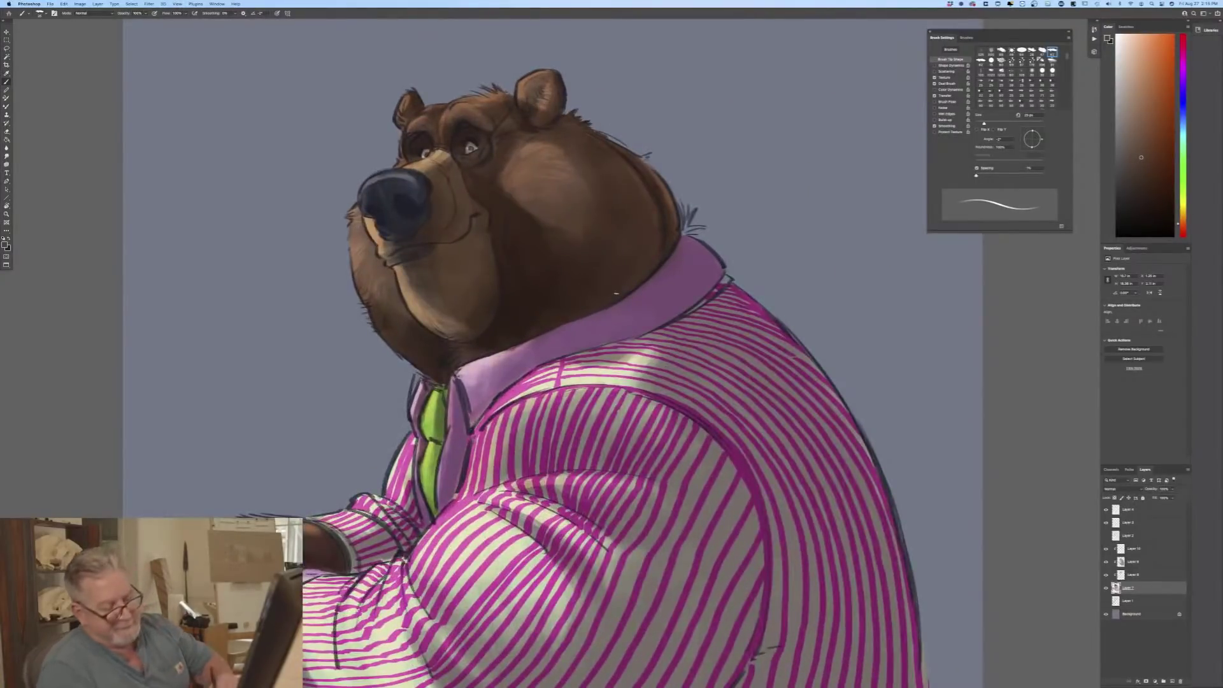
pyautogui.click(1129, 510)
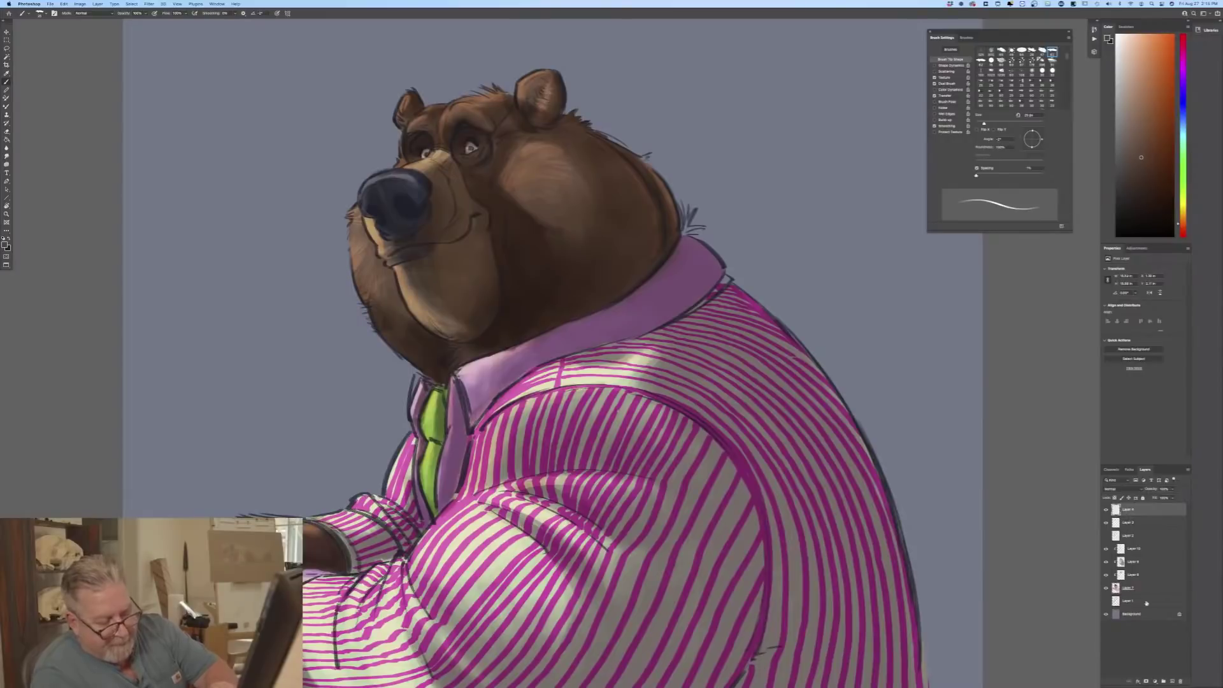
pyautogui.click(1172, 680)
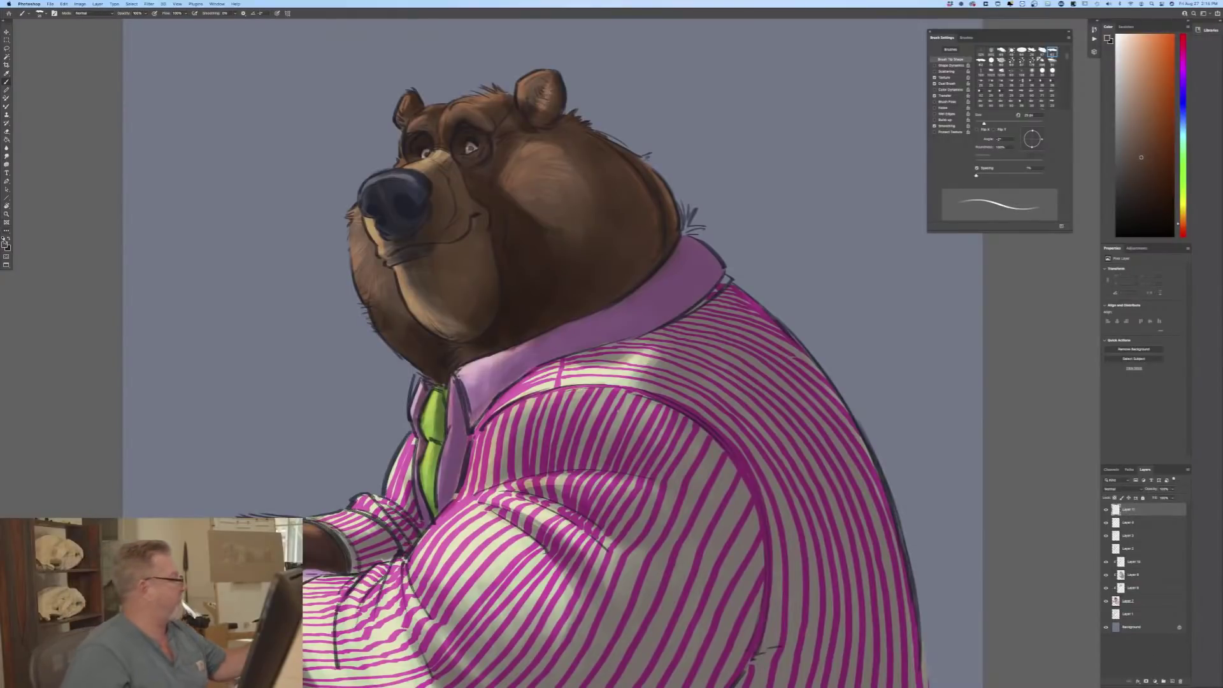
# Step: Set the foreground colour to light tan and paint highlights along the muzzle's front edge, the chin contour and the bridge of the snout
pyautogui.click(210, 187)
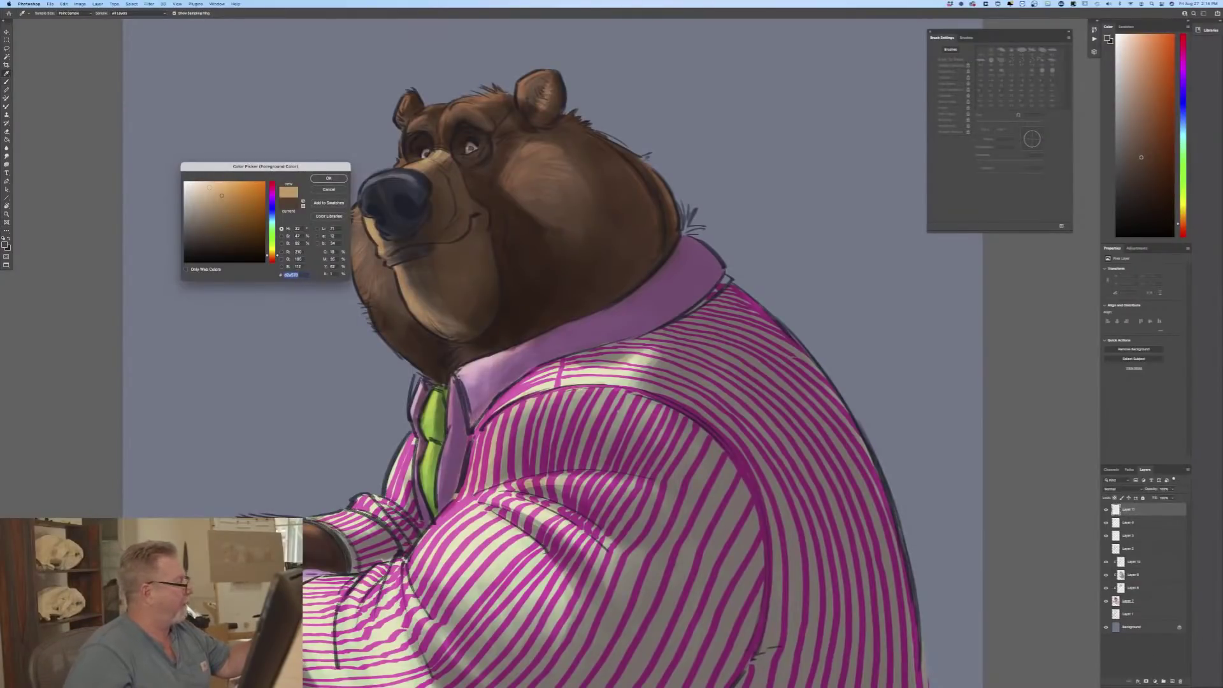
pyautogui.press('Return')
pyautogui.press('b')
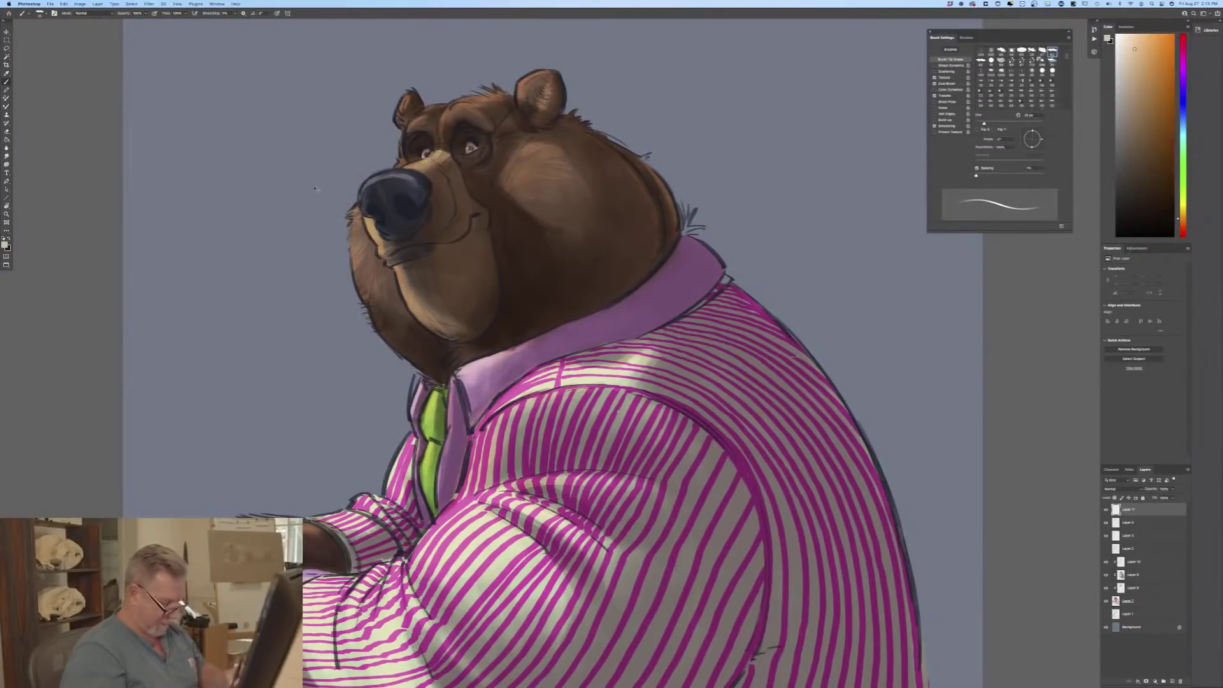
pyautogui.press('super+equal')
pyautogui.moveTo(282, 185); pyautogui.dragTo(280, 172)
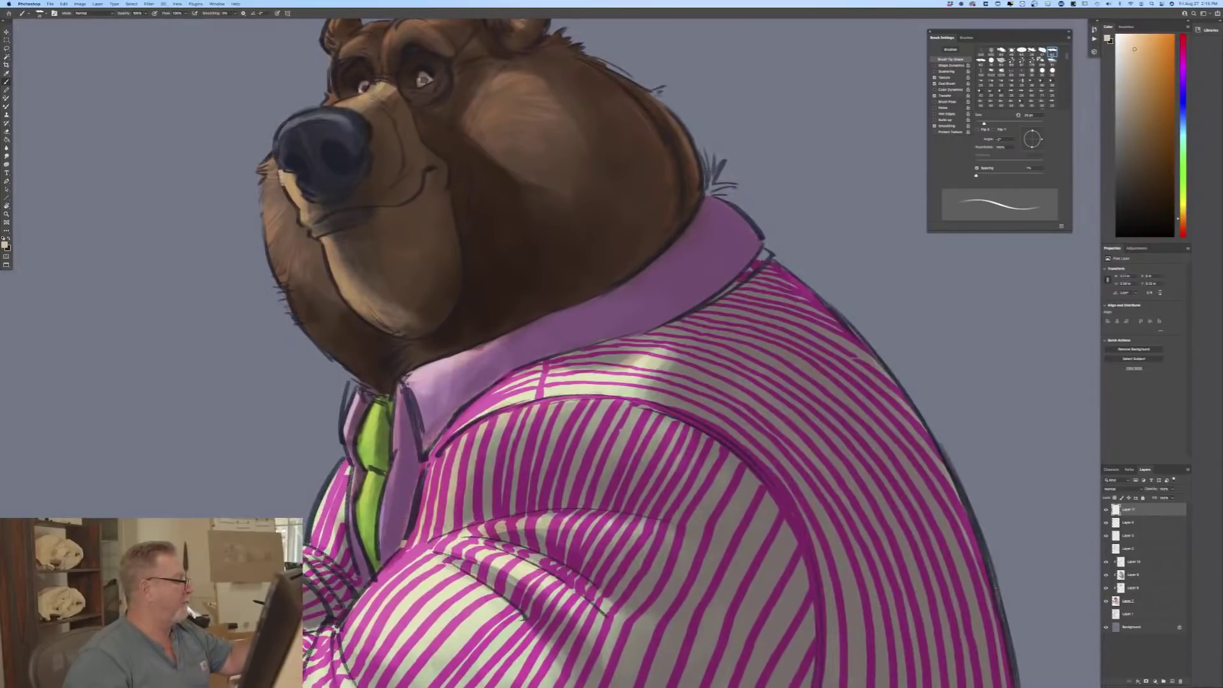
pyautogui.press(']')
pyautogui.press(']')
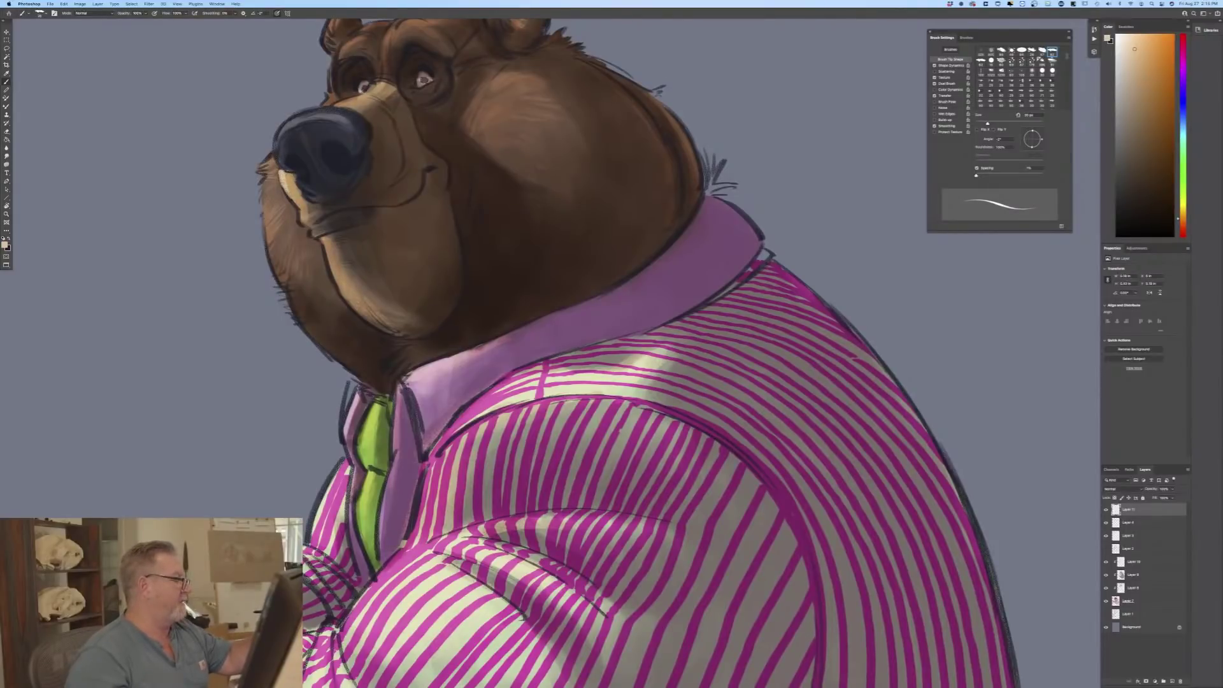
pyautogui.moveTo(285, 189); pyautogui.dragTo(297, 211)
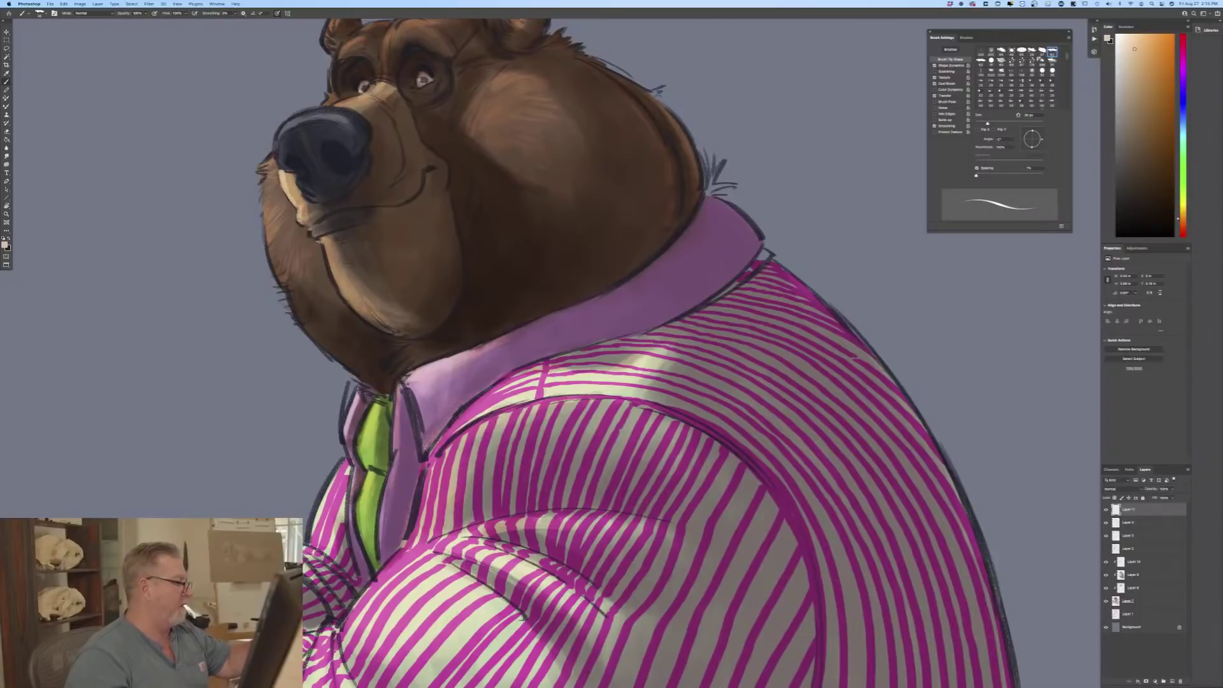
pyautogui.moveTo(319, 243)
pyautogui.mouseDown()
pyautogui.moveTo(348, 299)
pyautogui.moveTo(337, 281)
pyautogui.mouseUp()
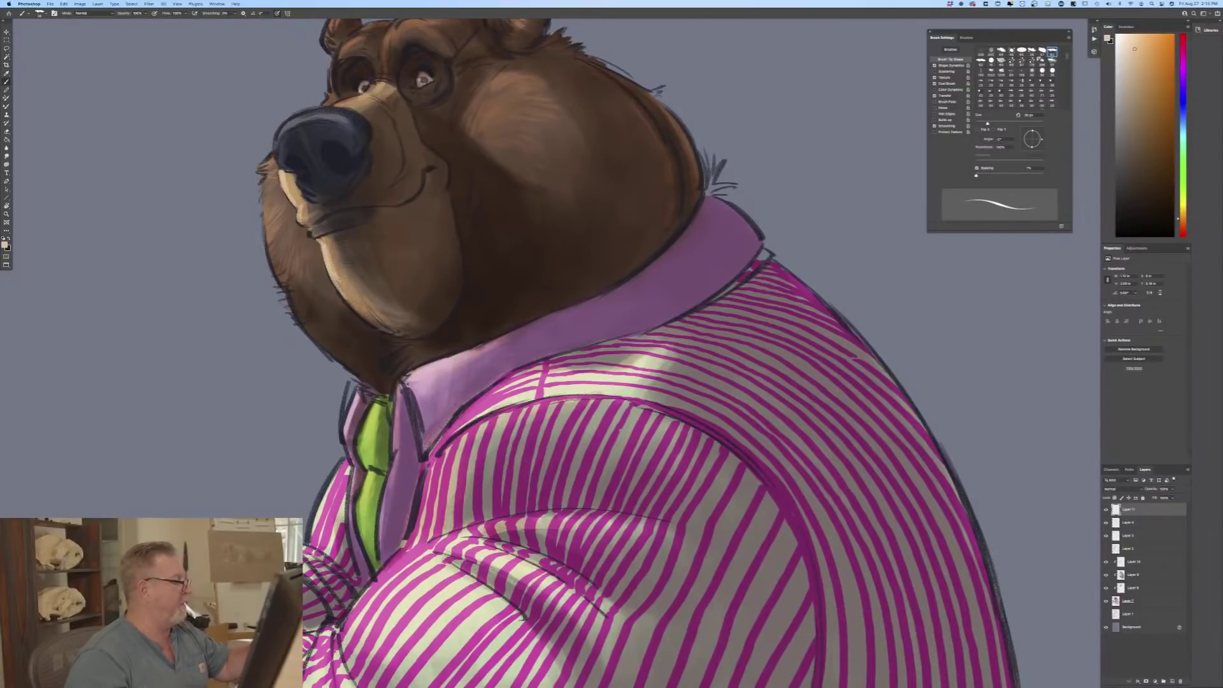
pyautogui.moveTo(187, 437); pyautogui.dragTo(283, 546)
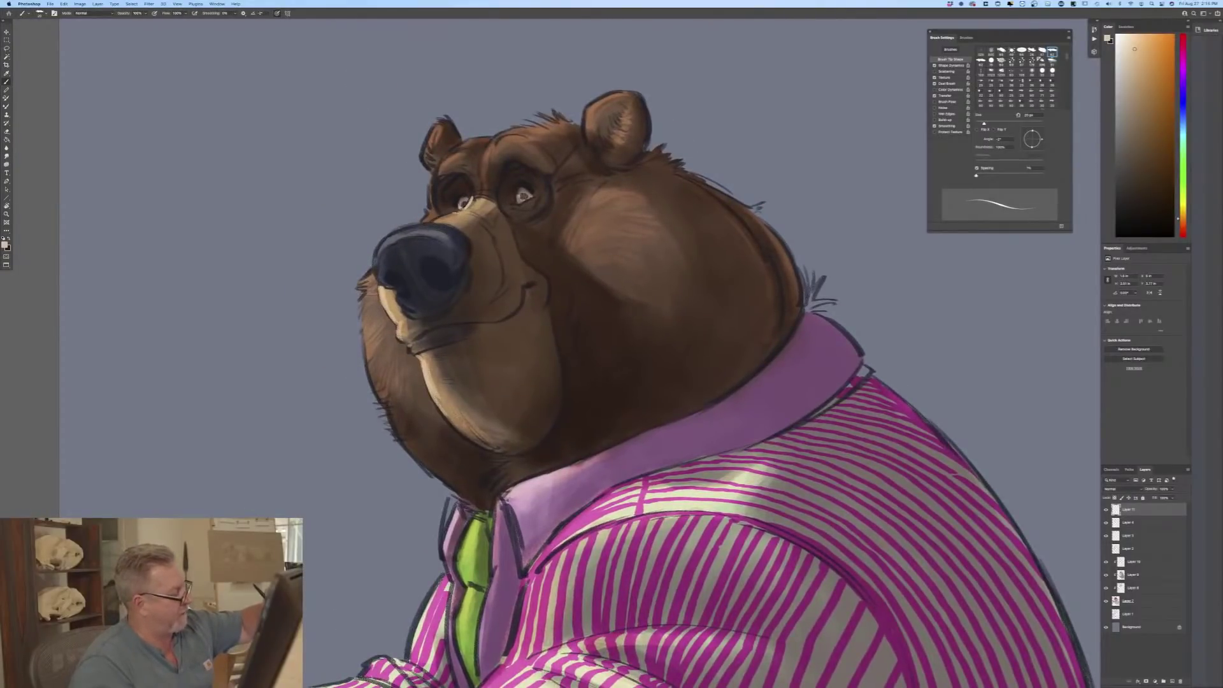
pyautogui.moveTo(457, 212); pyautogui.dragTo(427, 224)
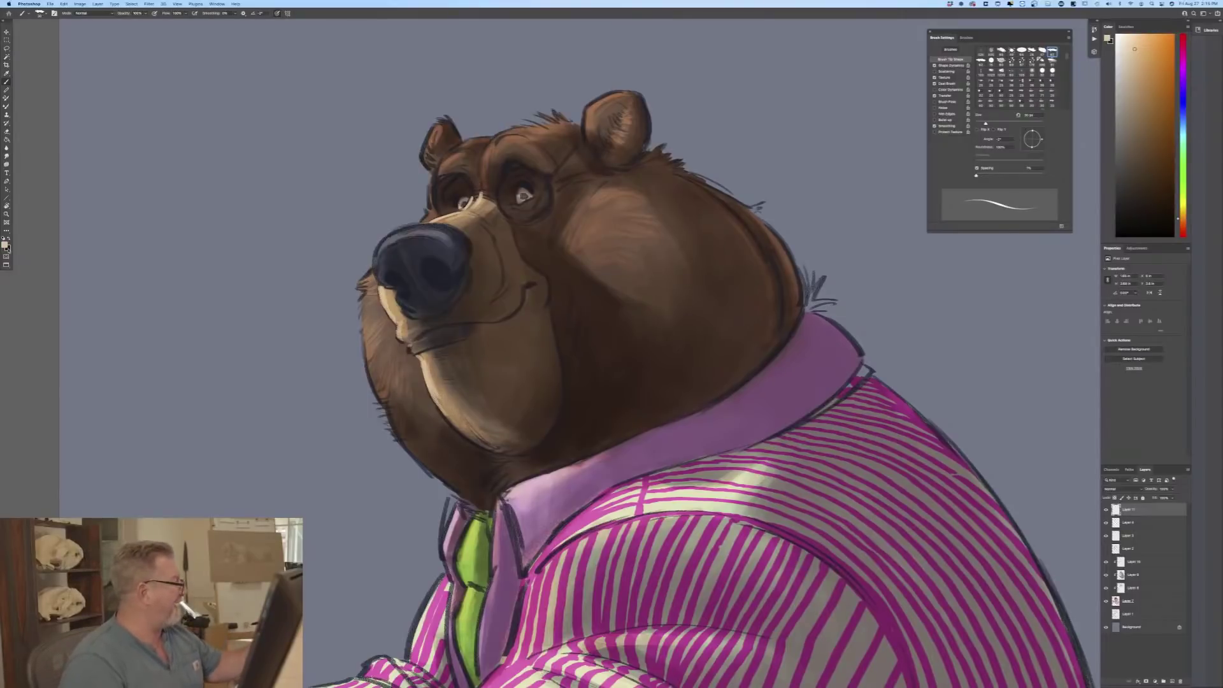
# Step: Set the foreground colour to a light greyish blue and draw a round glasses frame around the bear's near eye
pyautogui.click(5, 244)
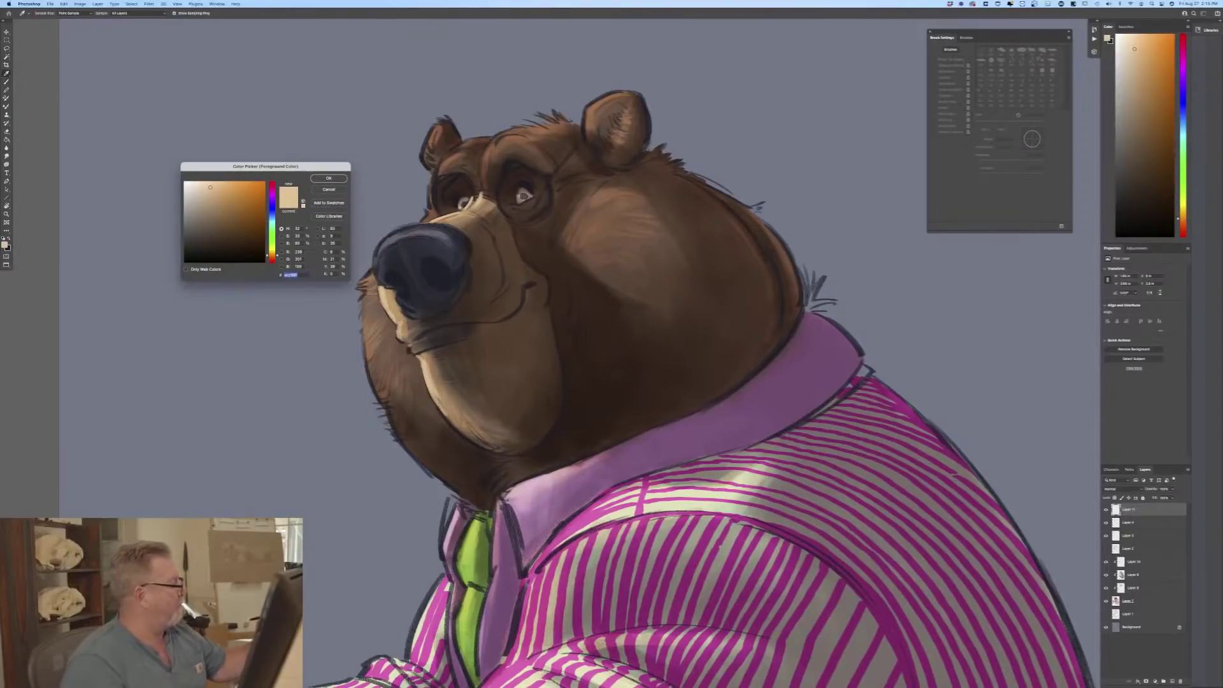
pyautogui.click(272, 219)
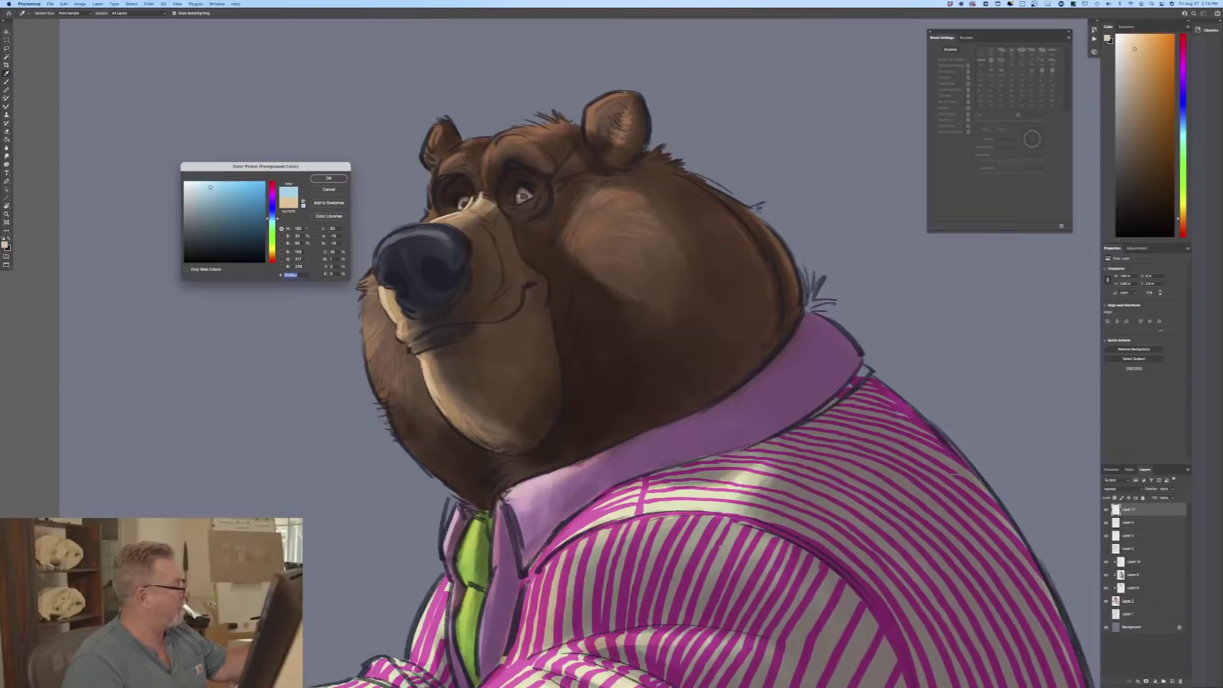
pyautogui.click(328, 178)
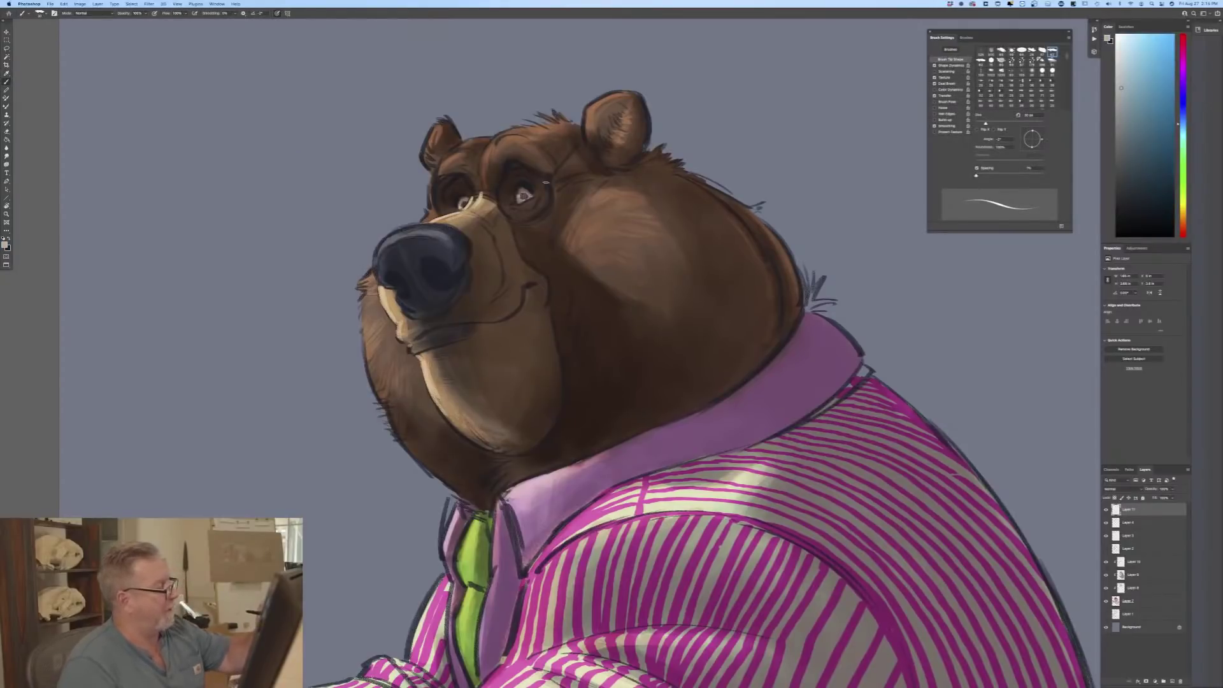
pyautogui.moveTo(546, 177); pyautogui.dragTo(544, 211)
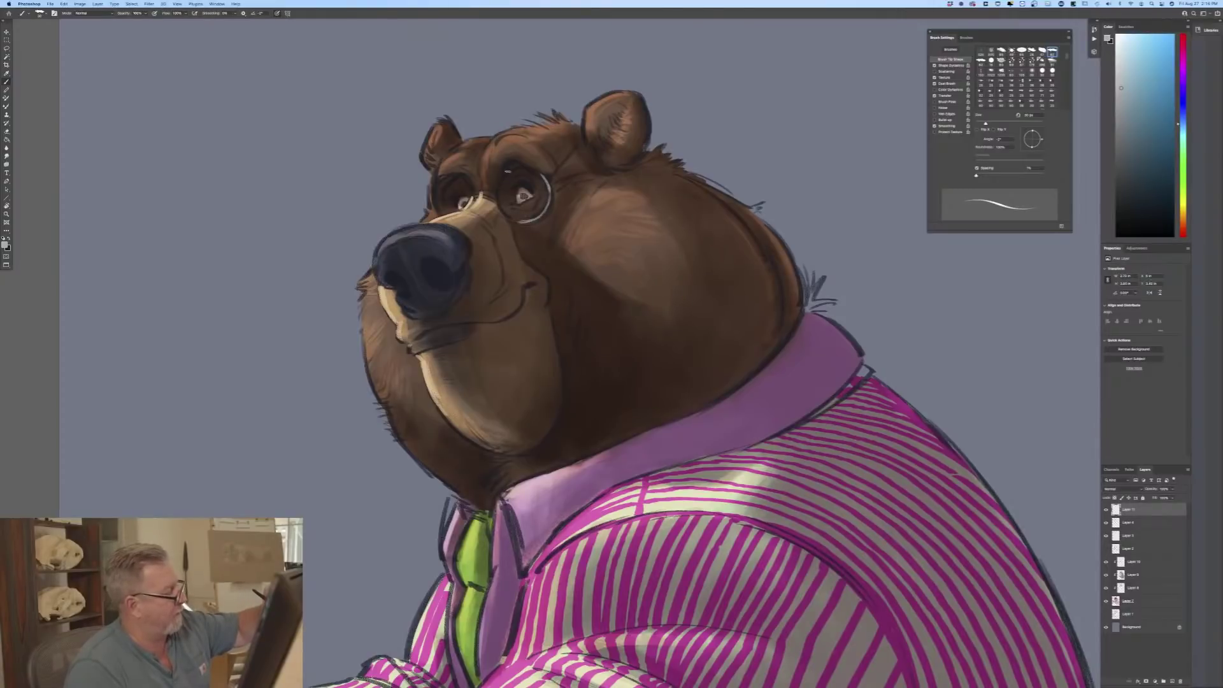
pyautogui.moveTo(508, 170)
pyautogui.mouseDown()
pyautogui.moveTo(497, 185)
pyautogui.moveTo(538, 171)
pyautogui.mouseUp()
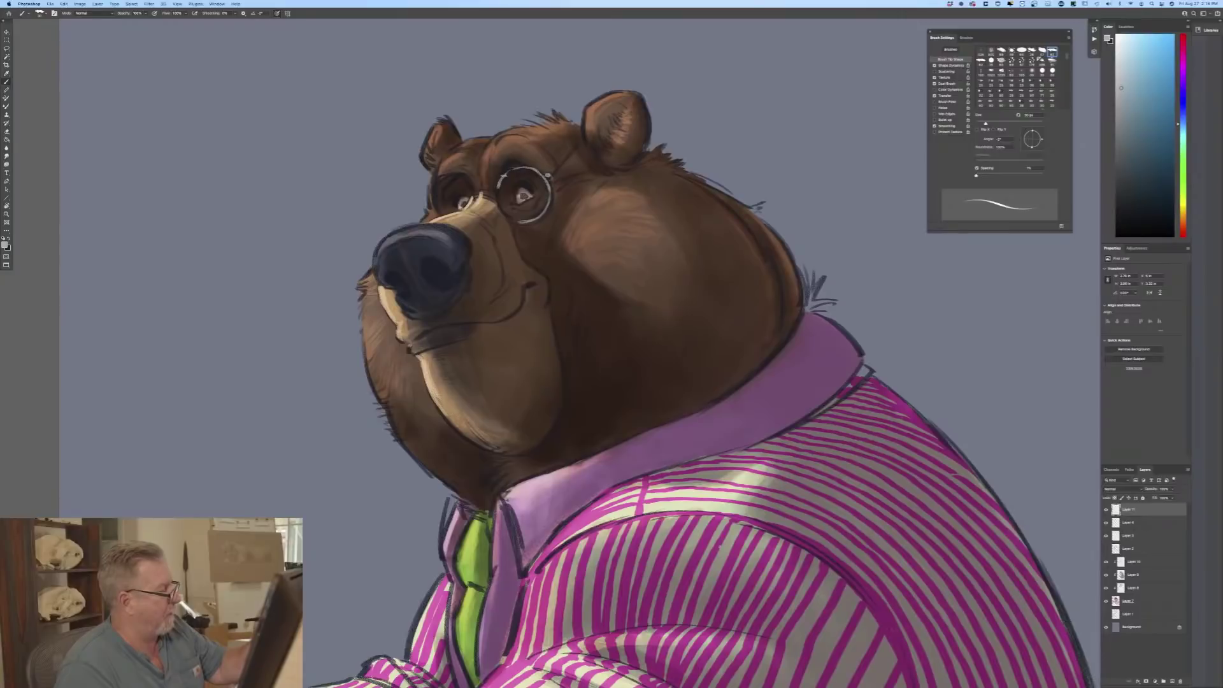
pyautogui.moveTo(513, 219); pyautogui.dragTo(498, 188)
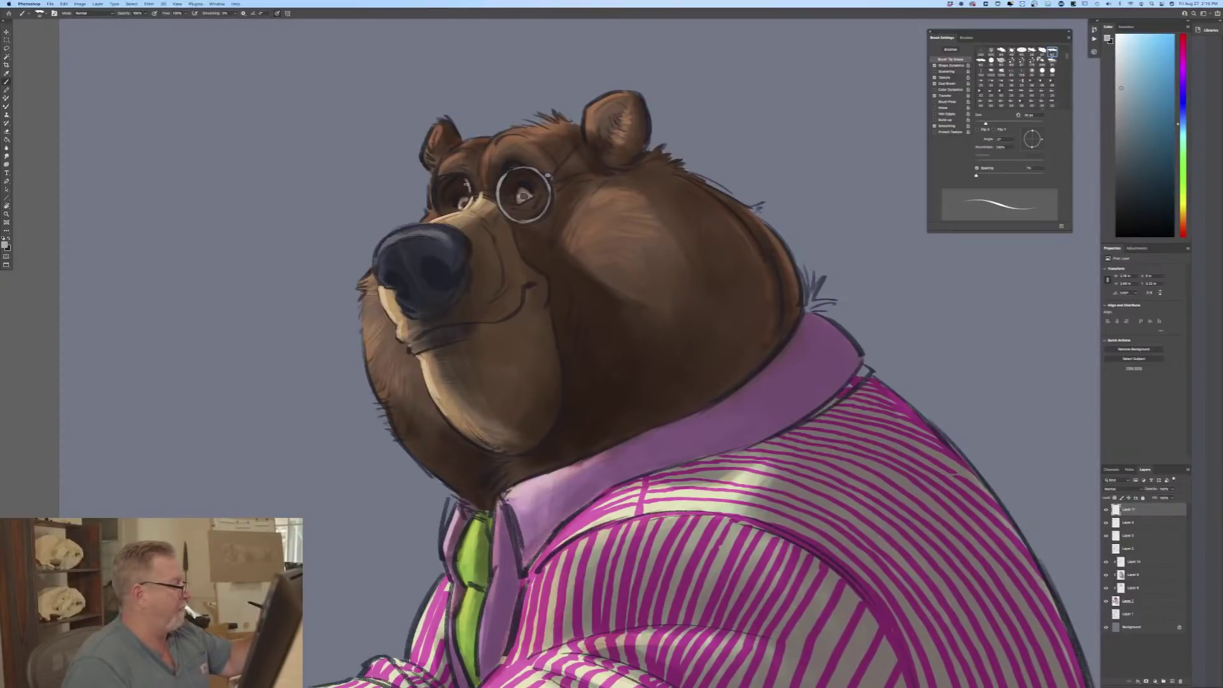
# Step: Draw the far lens frame, then use a smaller brush for the nose bridge and both temple arms of the glasses
pyautogui.moveTo(467, 185); pyautogui.dragTo(438, 181)
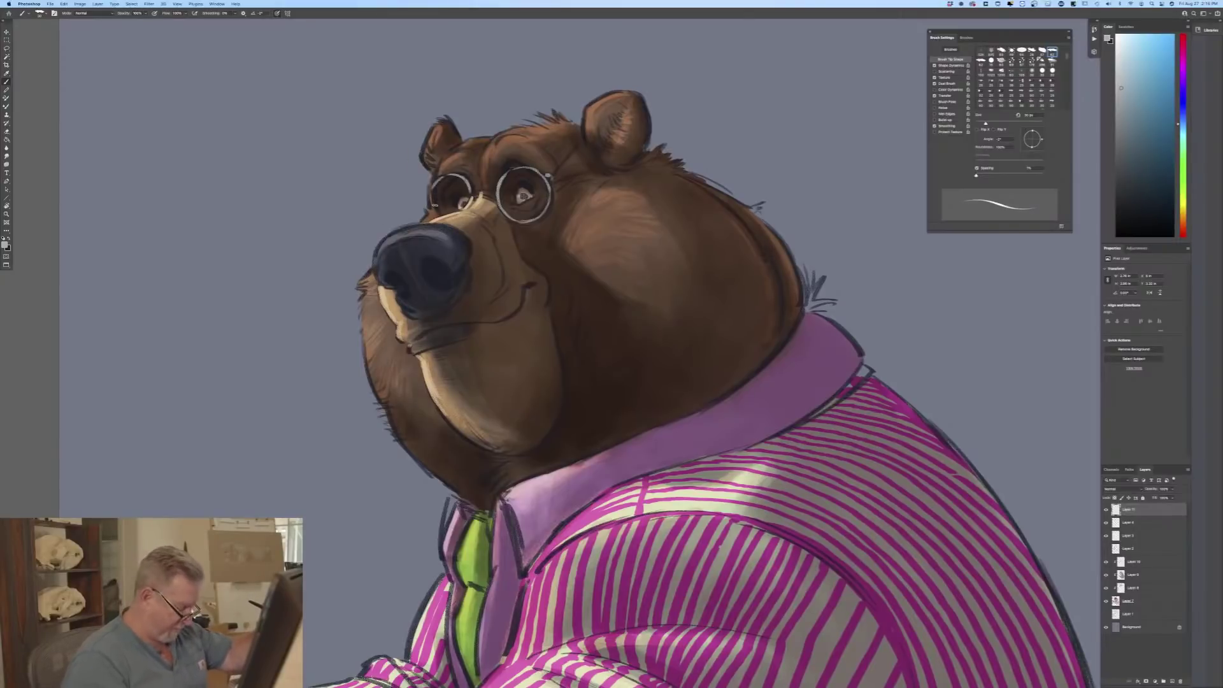
pyautogui.press('[')
pyautogui.moveTo(432, 190); pyautogui.dragTo(433, 205)
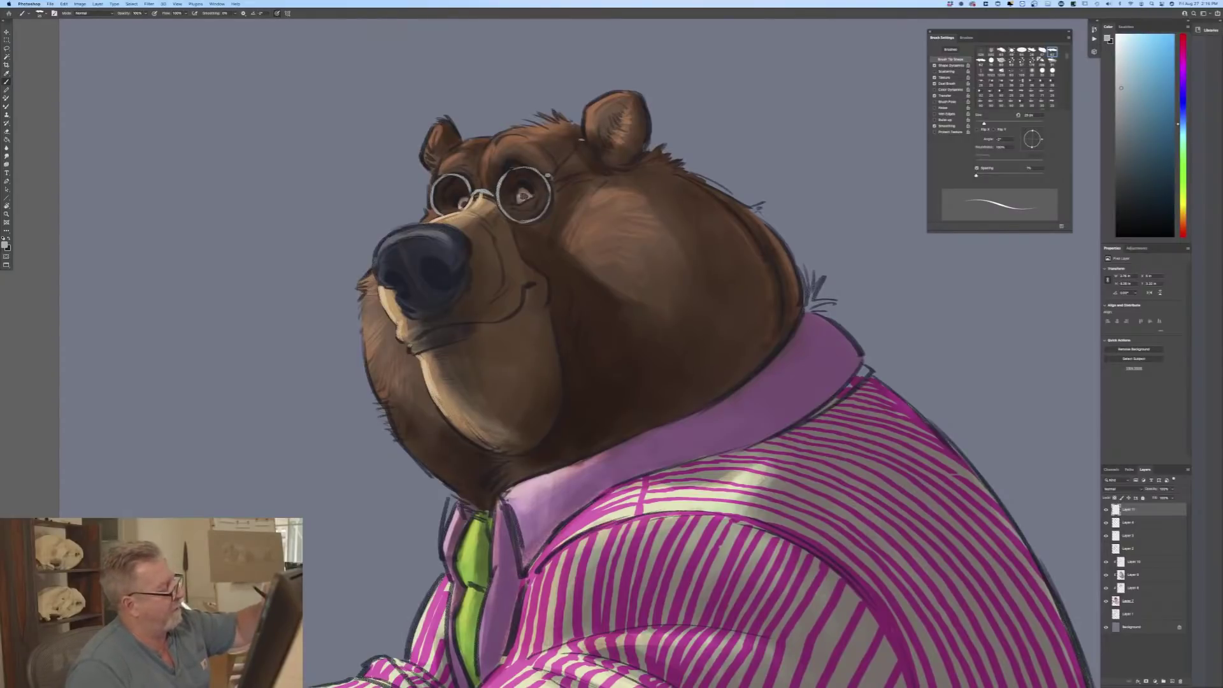
pyautogui.moveTo(551, 175); pyautogui.dragTo(581, 141)
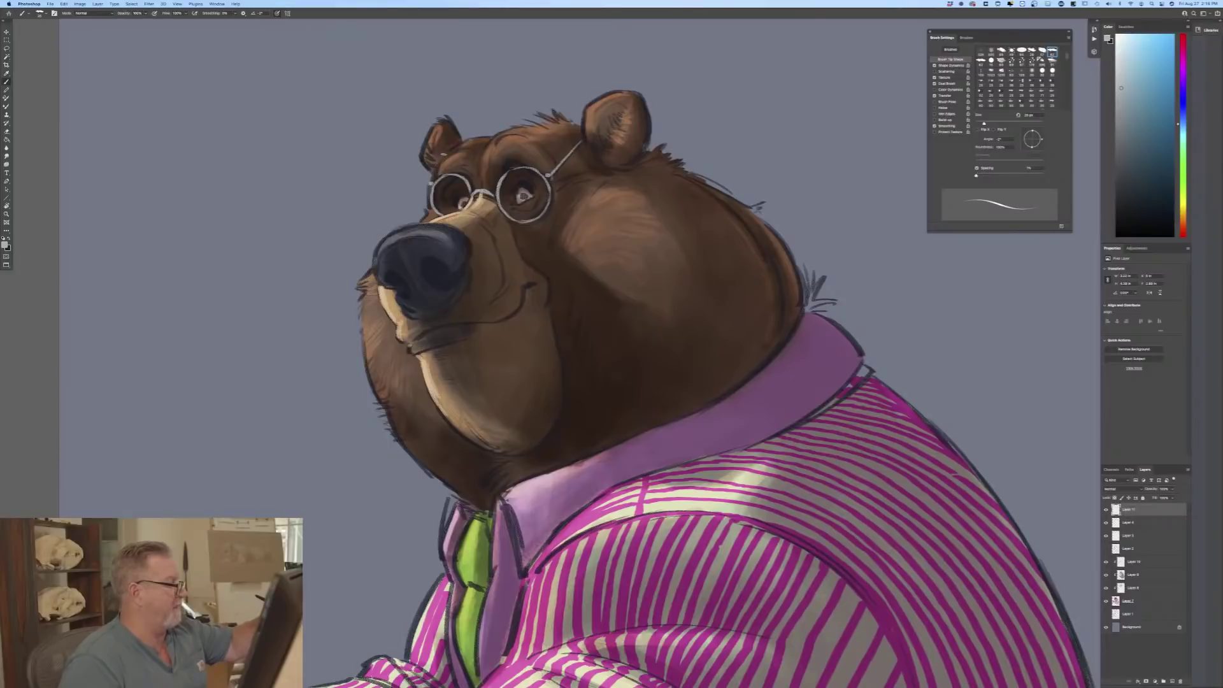
pyautogui.moveTo(441, 155); pyautogui.dragTo(433, 178)
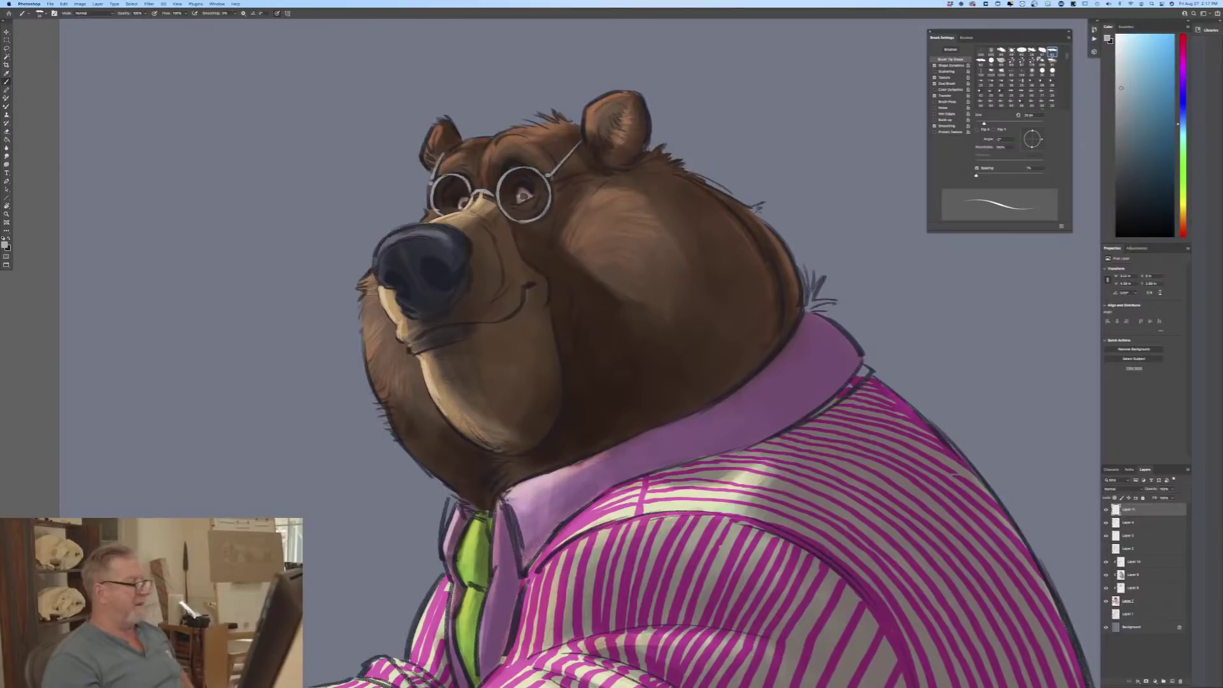
# Step: Set the foreground colour to a very pale yellow and highlight the glasses frames, hinges and temple arms, varying the brush size
pyautogui.press('i')
pyautogui.click(5, 245)
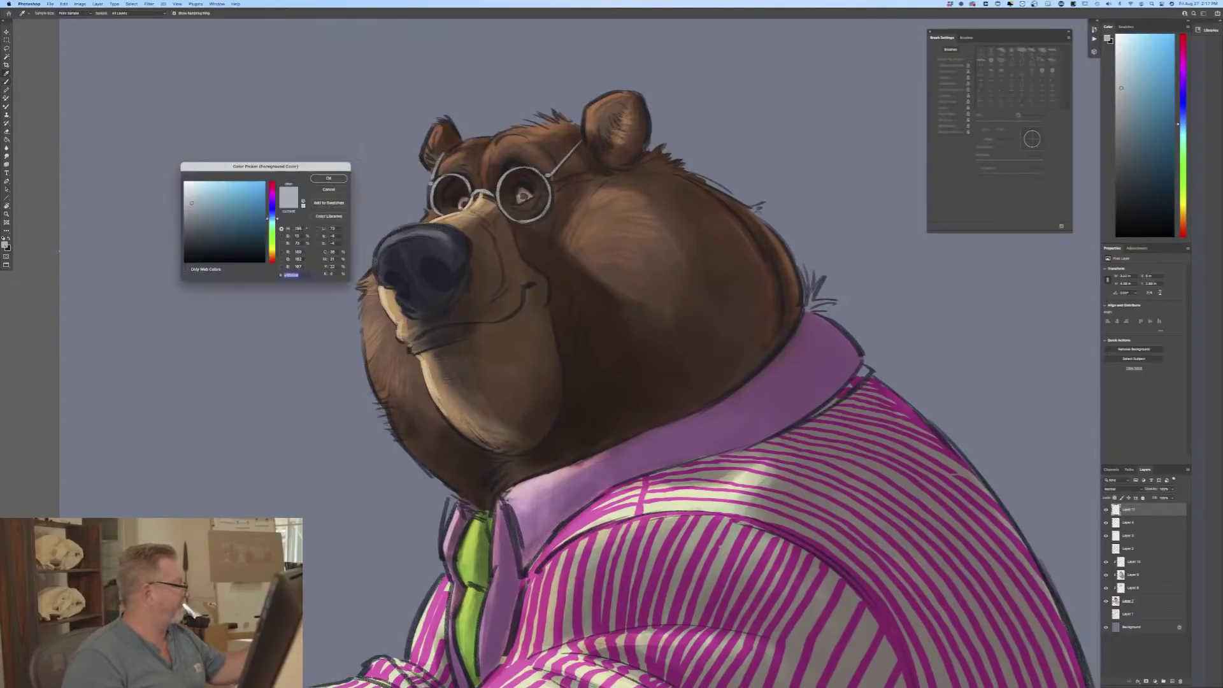
pyautogui.moveTo(270, 222); pyautogui.dragTo(271, 224)
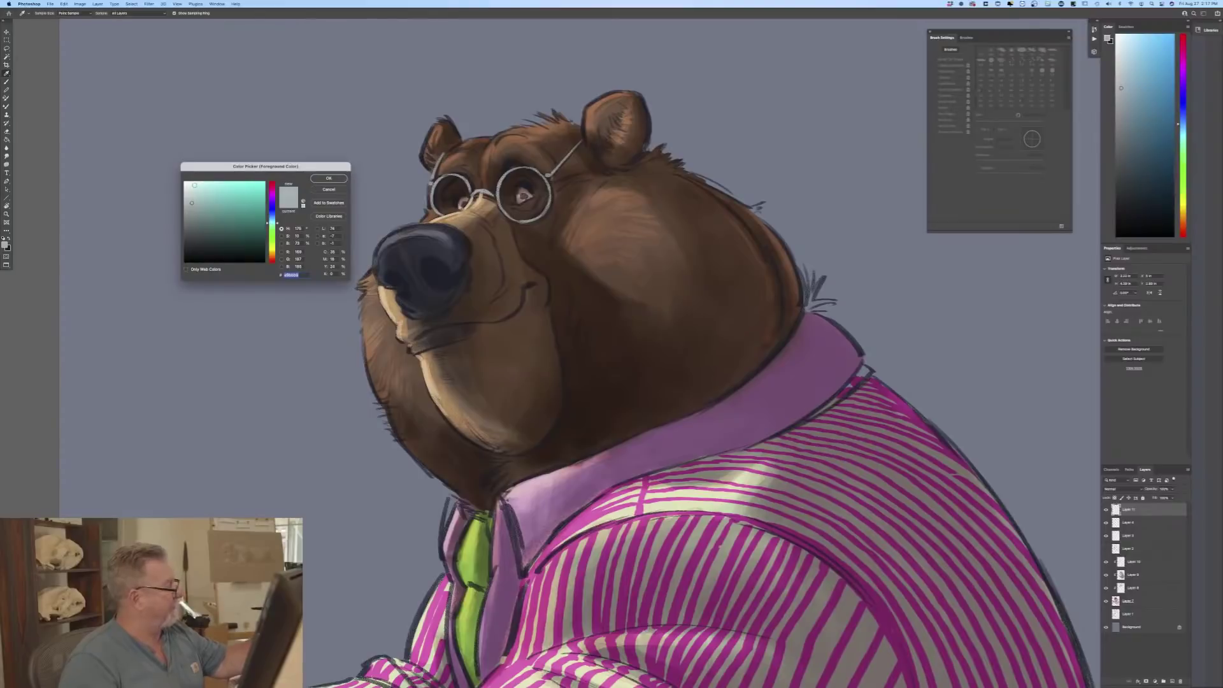
pyautogui.click(270, 250)
pyautogui.click(194, 183)
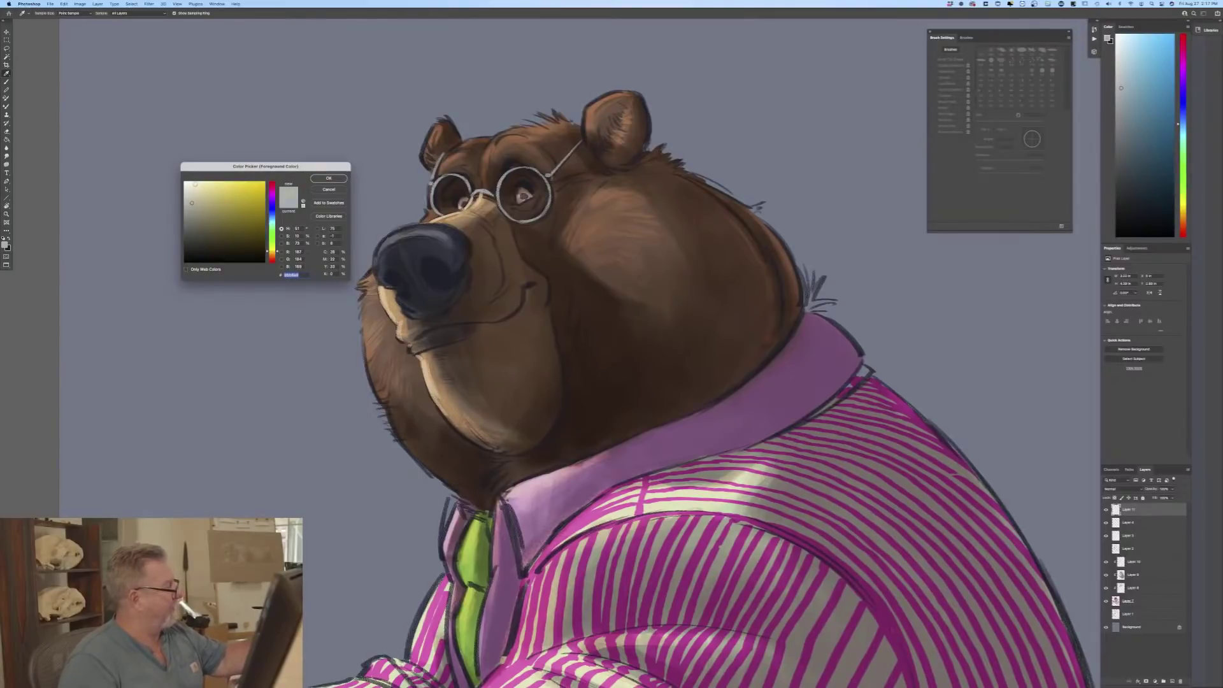
pyautogui.click(329, 179)
pyautogui.press('b')
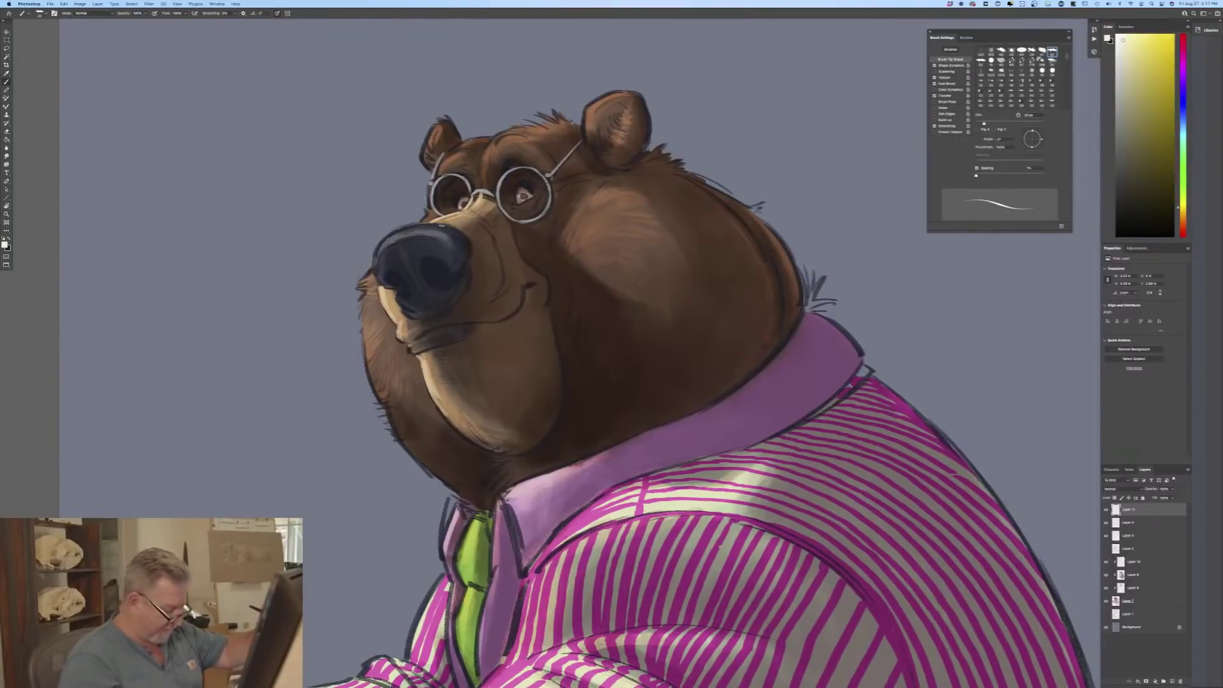
pyautogui.press(']')
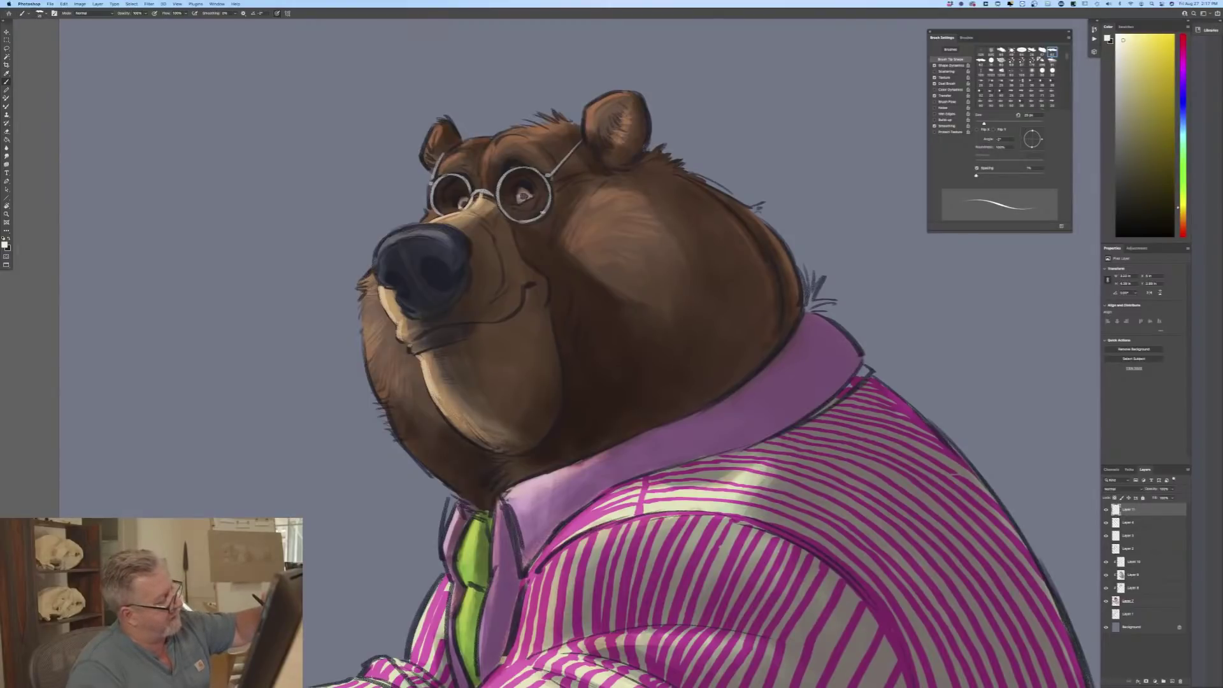
pyautogui.press('[')
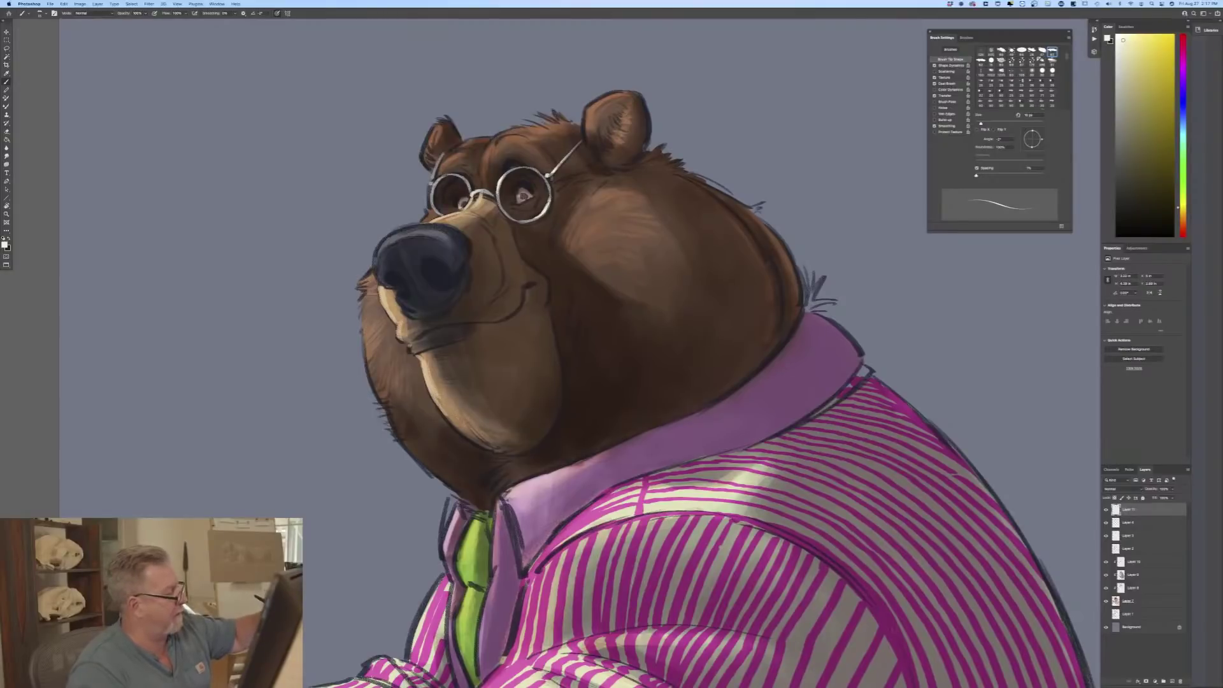
pyautogui.press(']')
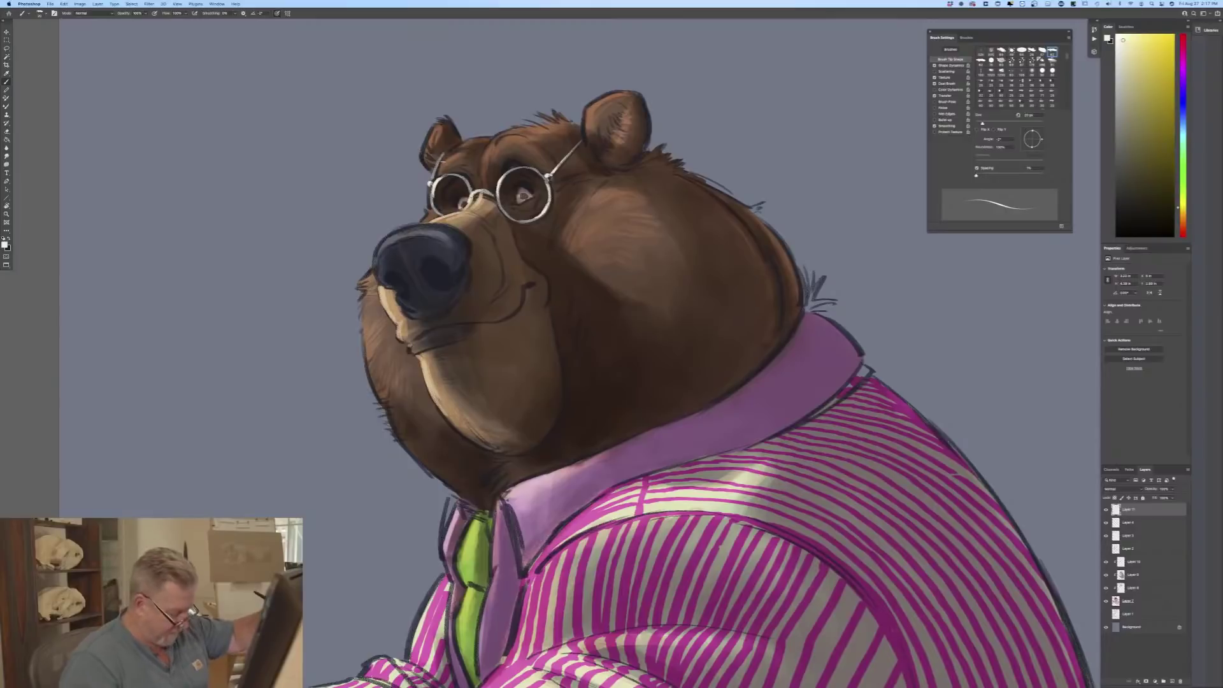
pyautogui.moveTo(437, 154); pyautogui.dragTo(438, 176)
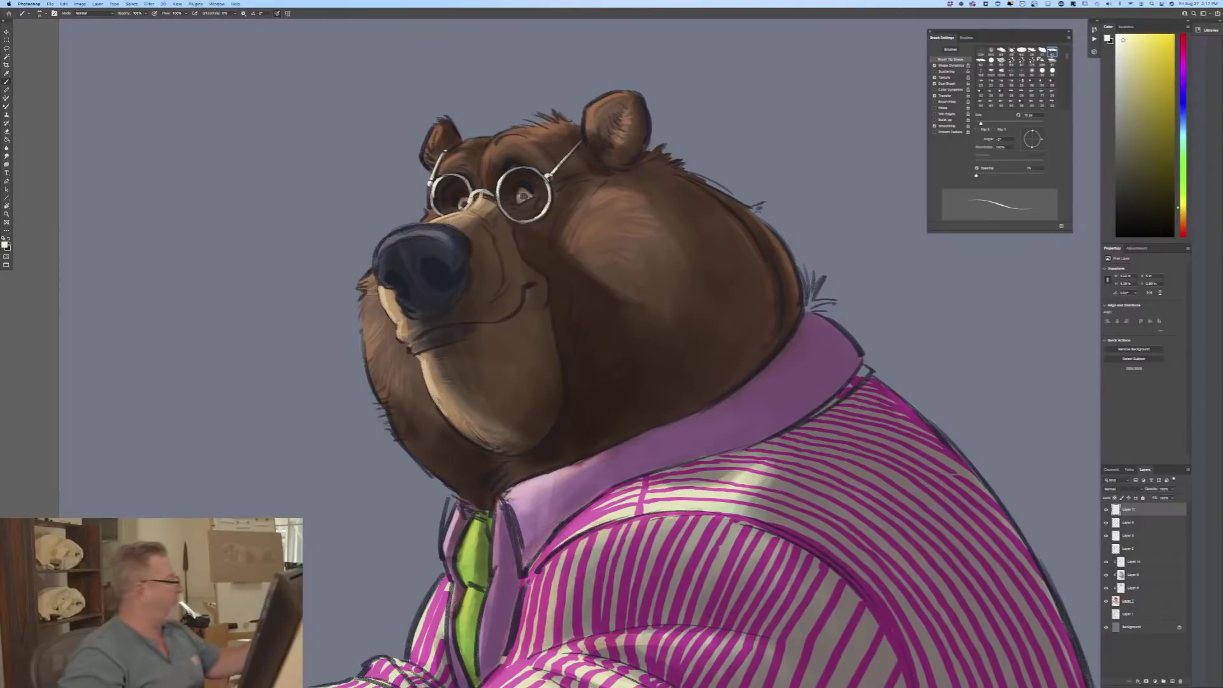
# Step: Set the foreground colour to pure white
pyautogui.click(4, 245)
pyautogui.click(186, 183)
pyautogui.press('Return')
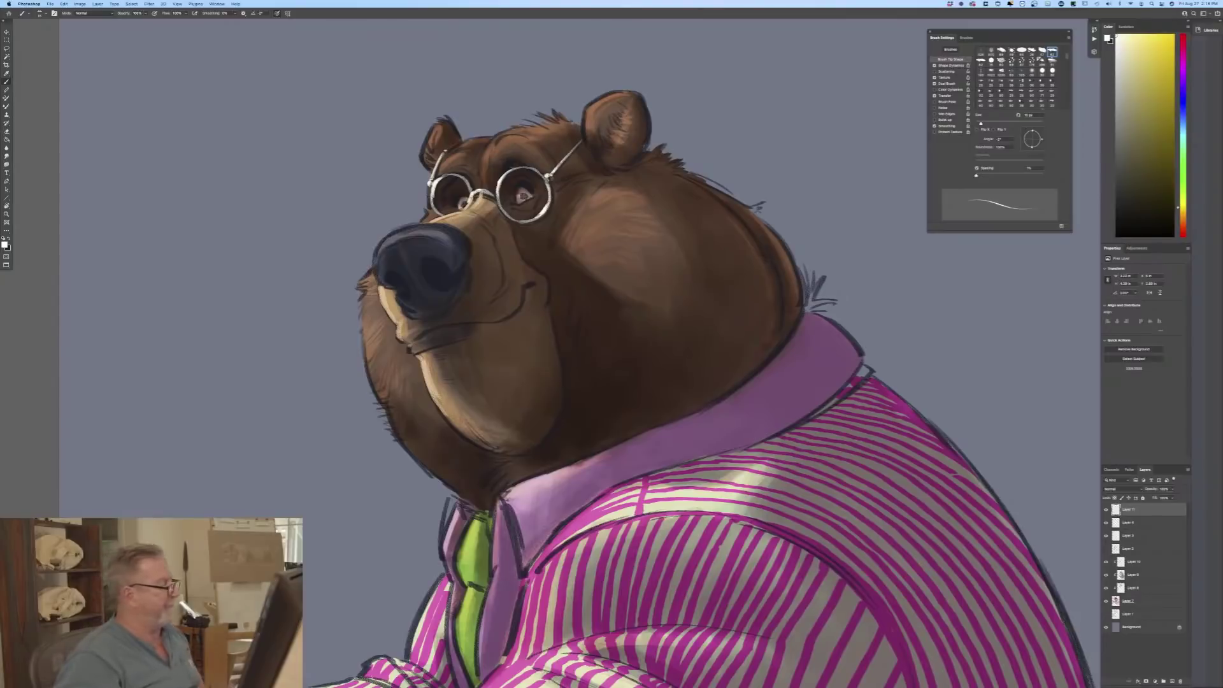
# Step: Set the foreground colour to near-black and darken the pupils of the bear's eyes behind the glasses
pyautogui.click(5, 244)
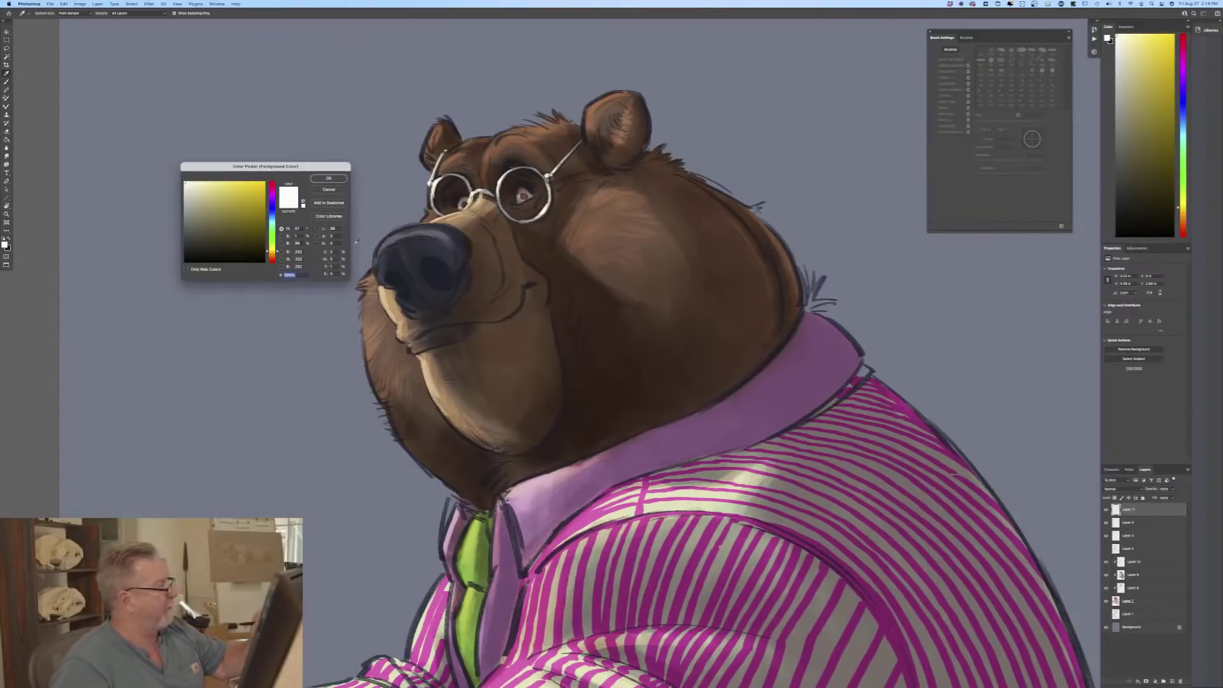
pyautogui.click(209, 252)
pyautogui.click(328, 179)
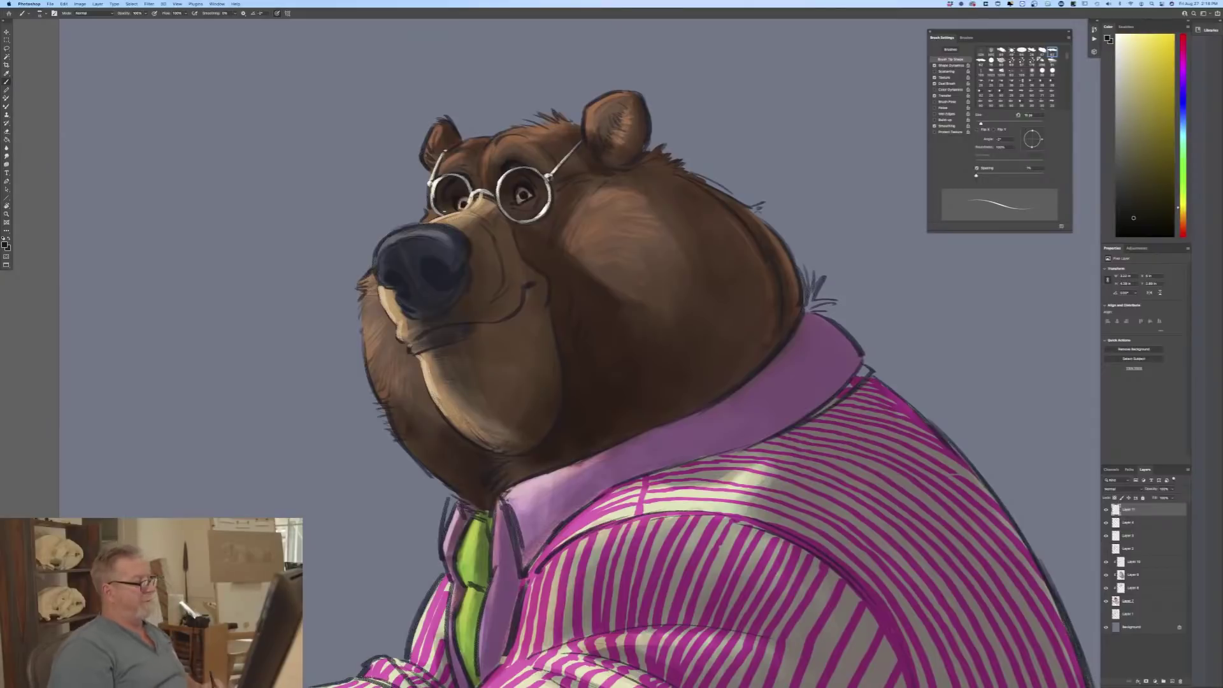
# Step: Sample a muted reddish brown from the skin beside the near eye and refine the eye's details with it
pyautogui.click(5, 244)
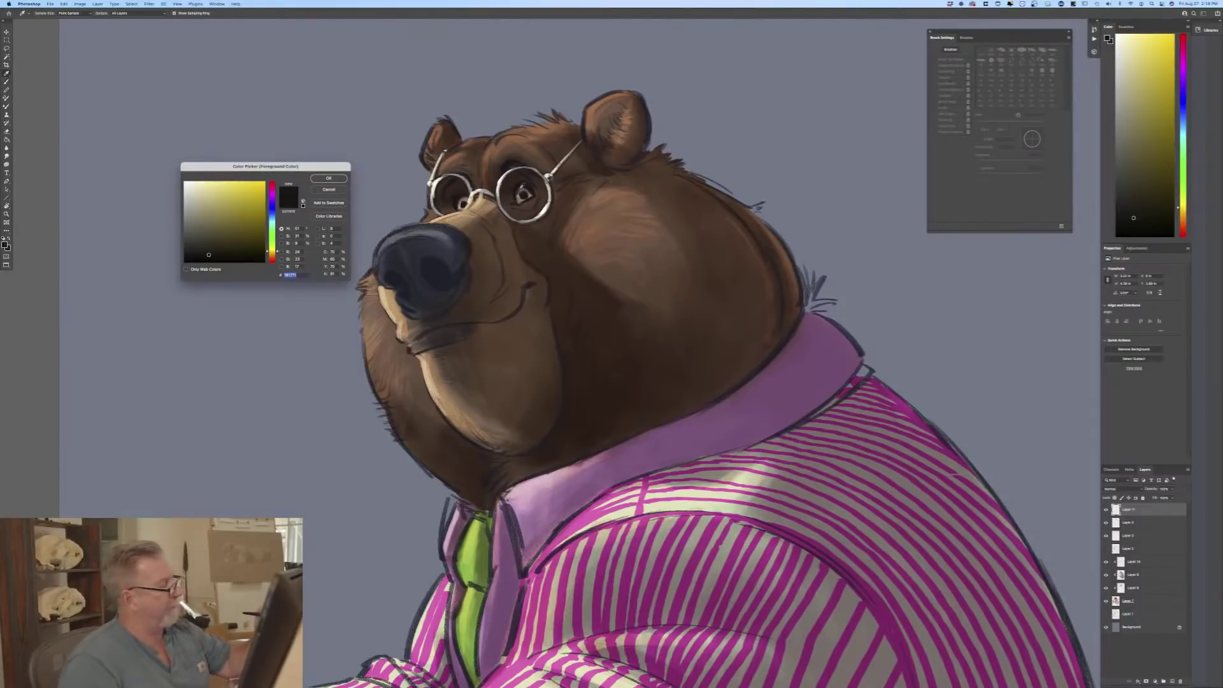
pyautogui.click(514, 207)
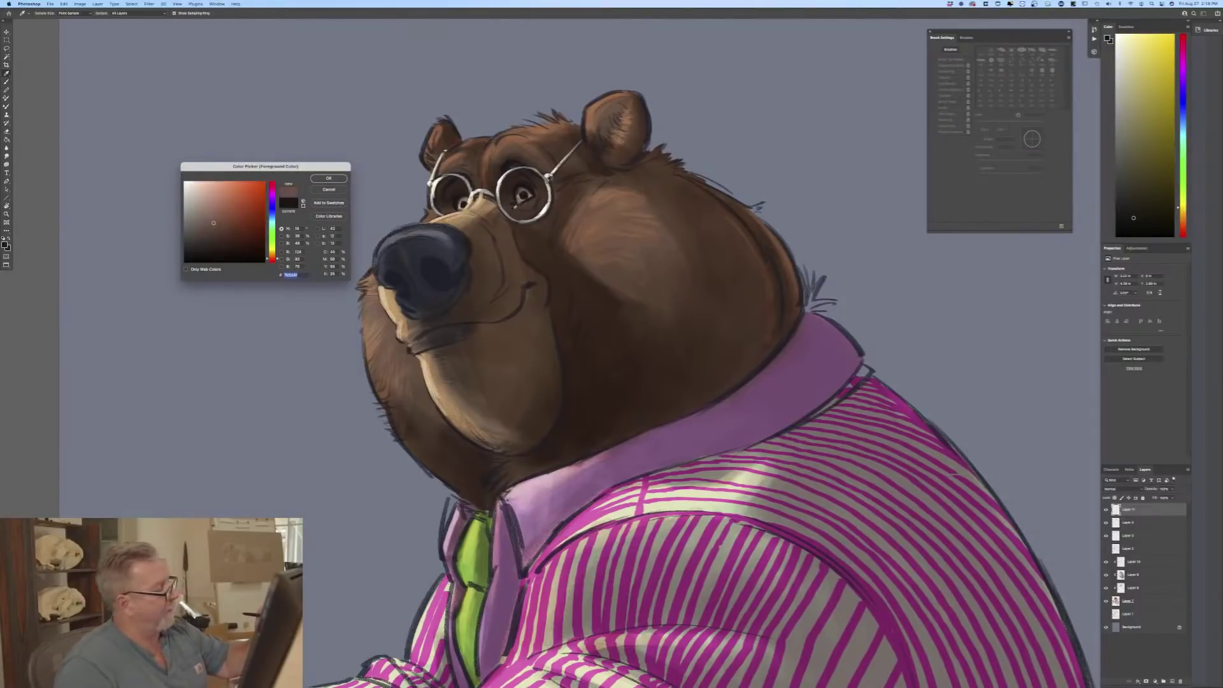
pyautogui.click(328, 178)
pyautogui.press('b')
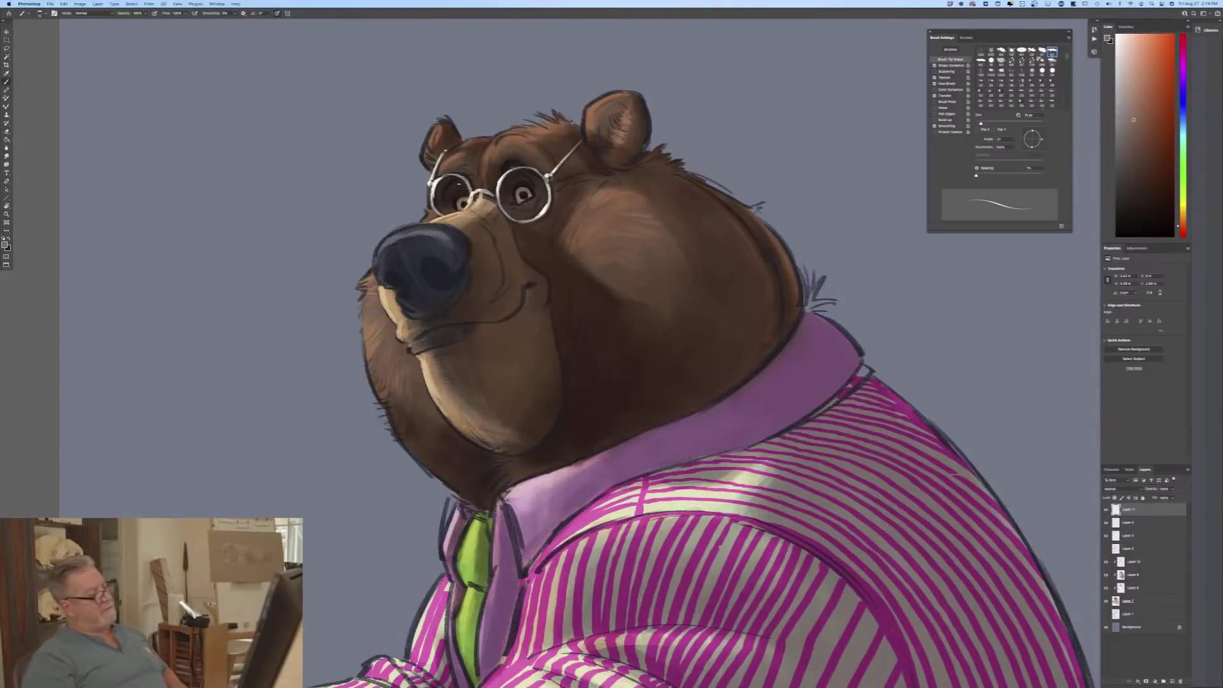
# Step: Lighten the foreground colour to a pale pinkish grey and brighten the whites of the eyes
pyautogui.click(5, 244)
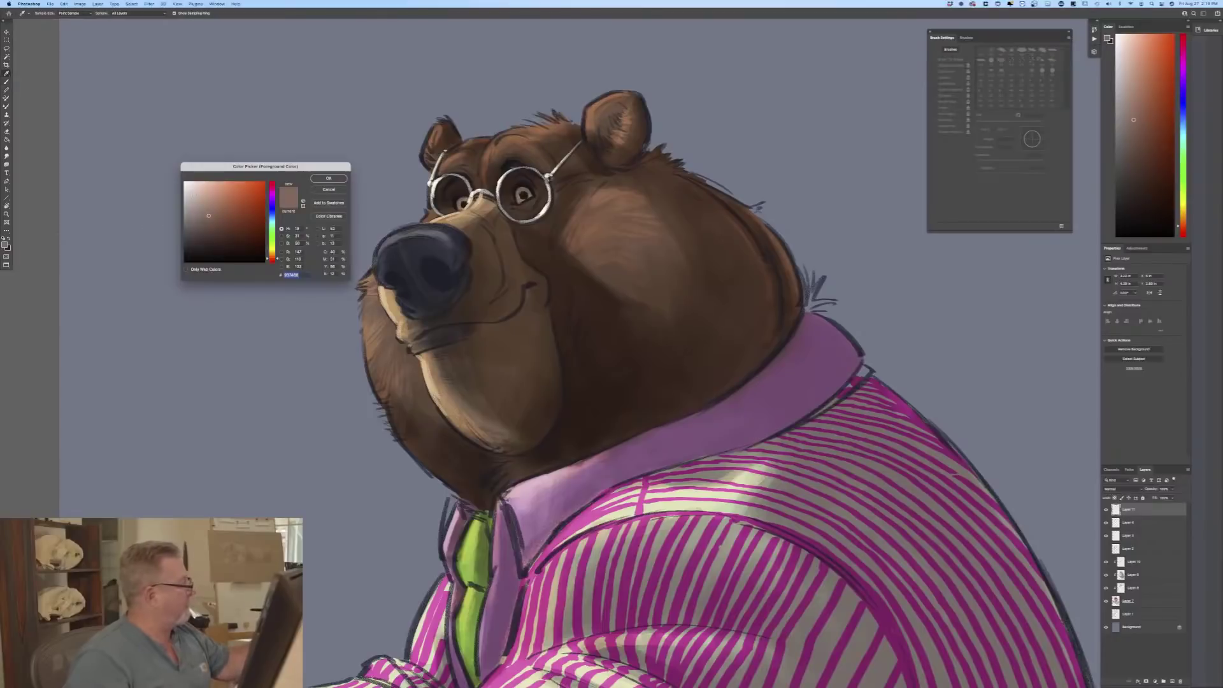
pyautogui.click(192, 192)
pyautogui.click(319, 181)
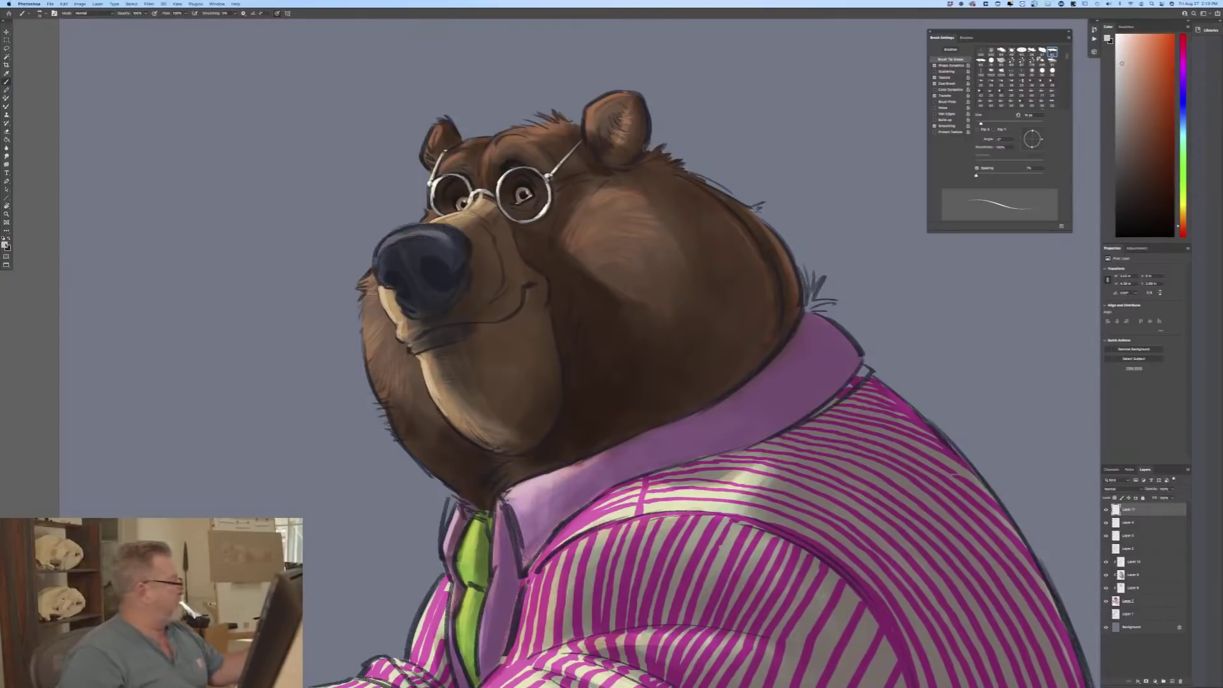
# Step: Sample a mid brown from the side of the bear's snout and blend the muzzle fur with it using a larger brush
pyautogui.click(5, 244)
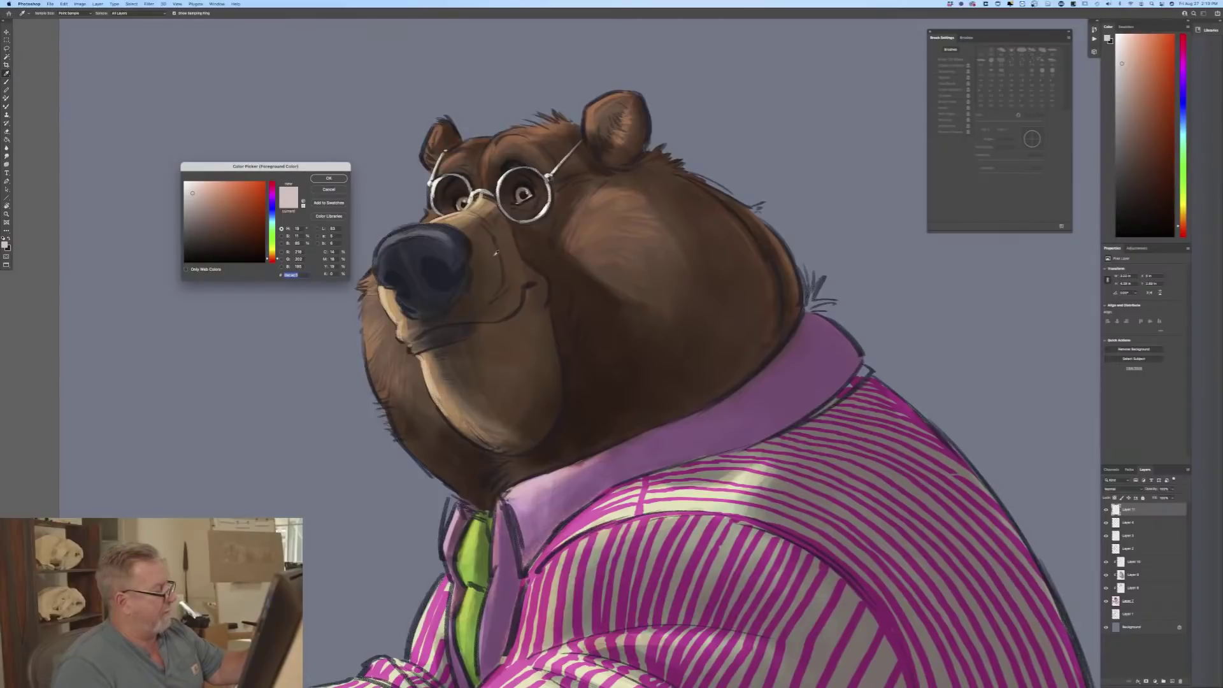
pyautogui.click(496, 253)
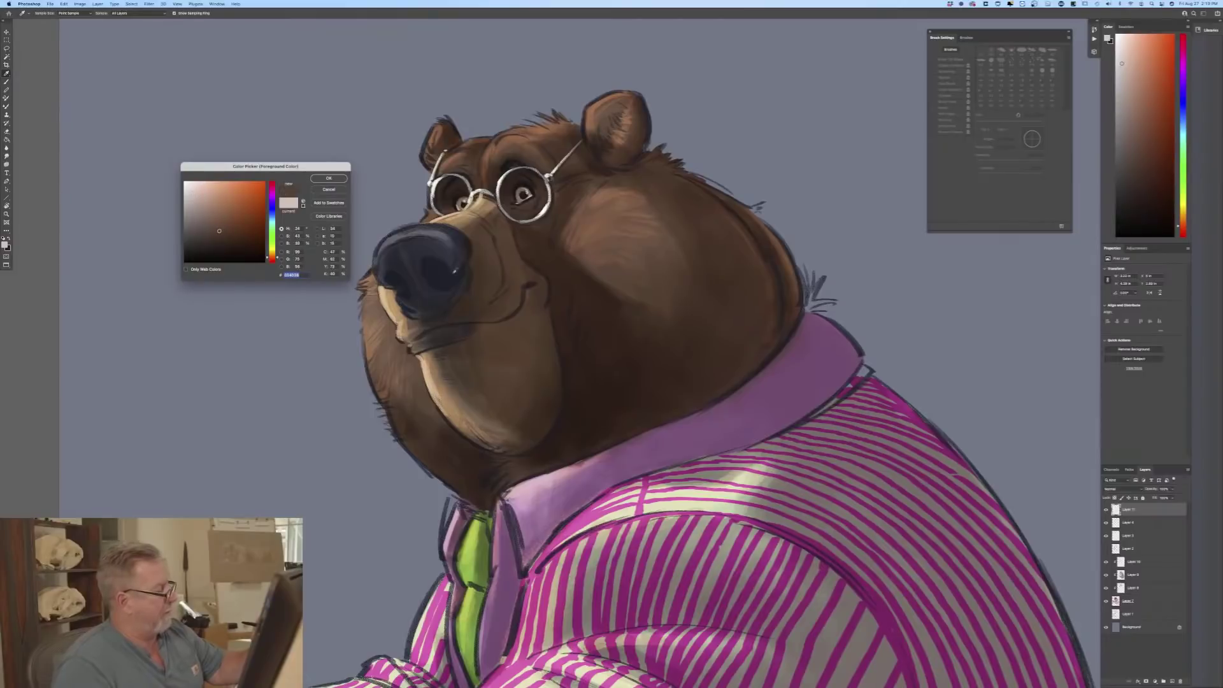
pyautogui.click(325, 178)
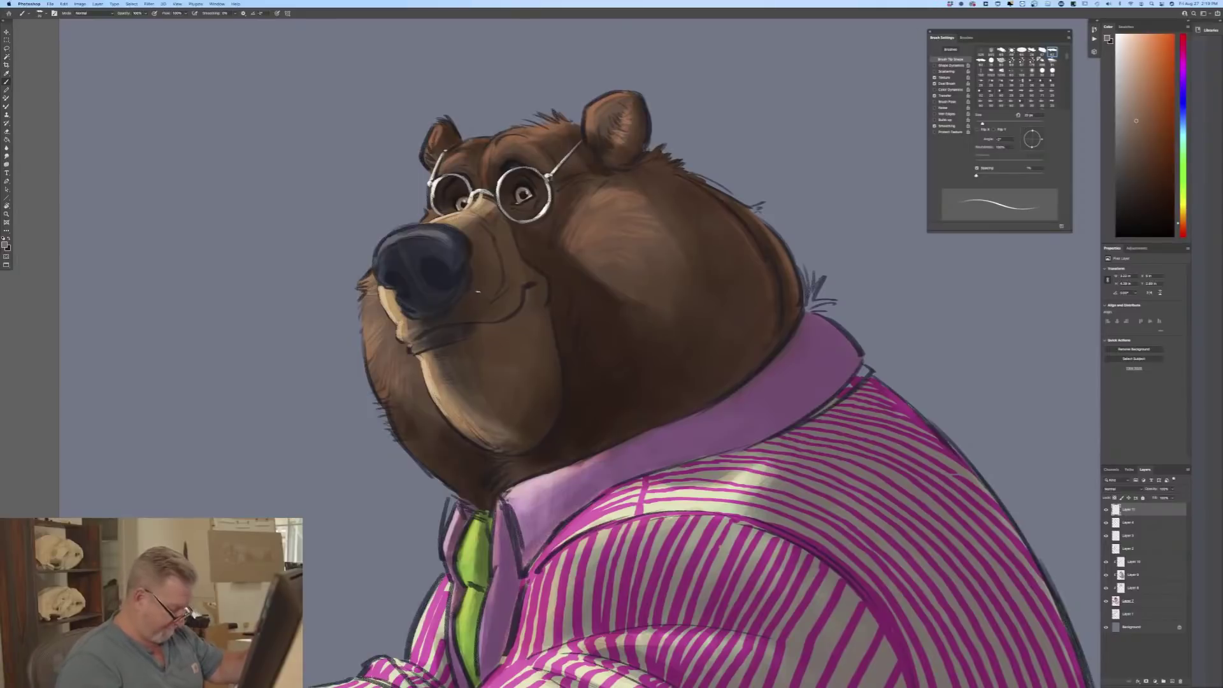
pyautogui.press(']')
pyautogui.press(']')
pyautogui.press(']')
pyautogui.press(']')
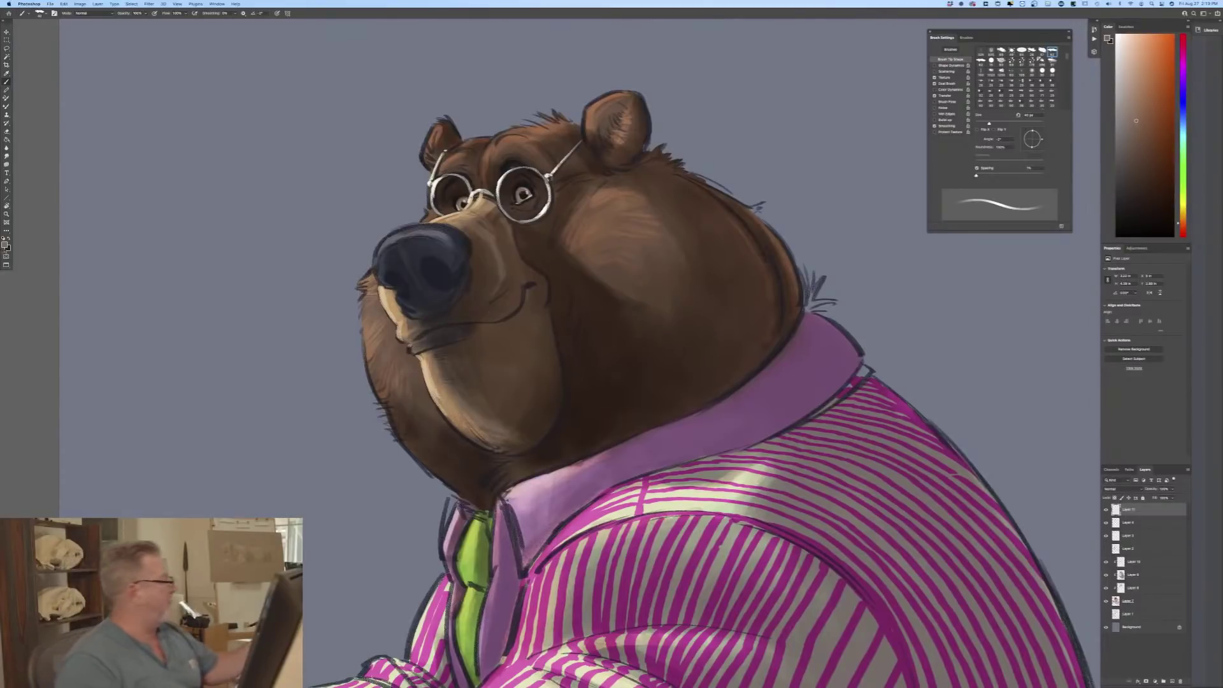
# Step: Adjust the foreground colour to slightly different muted browns and model the snout and the smile crease with them
pyautogui.press('n')
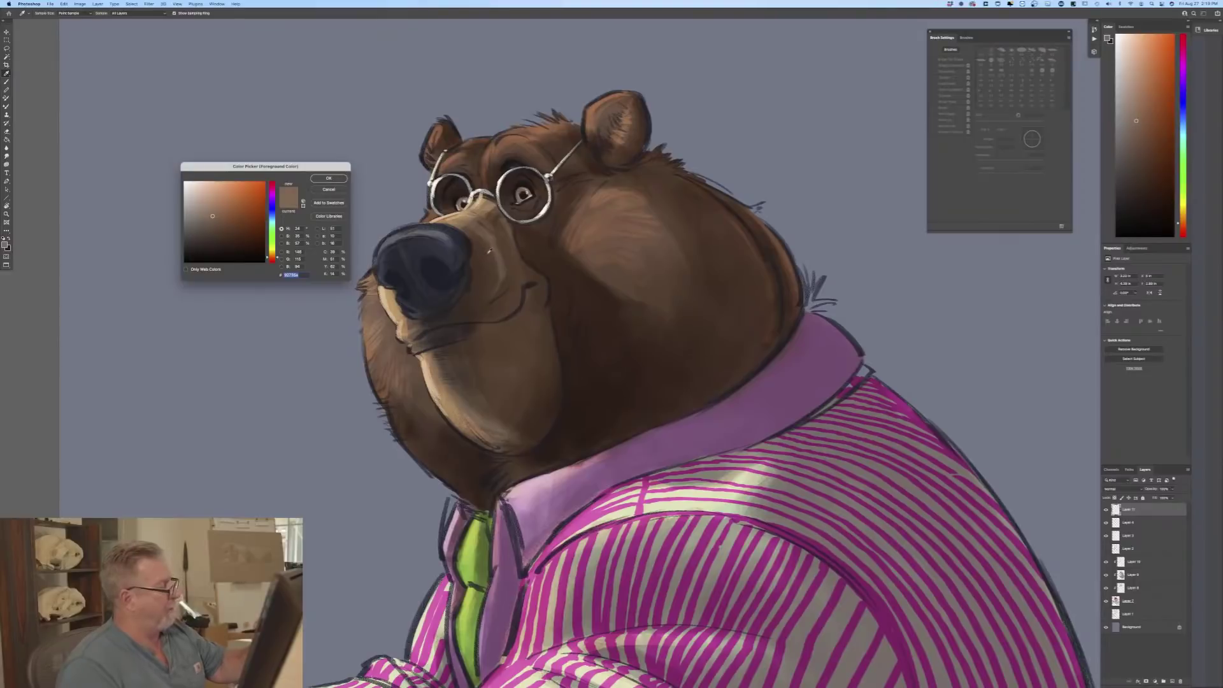
pyautogui.click(213, 223)
pyautogui.press('Return')
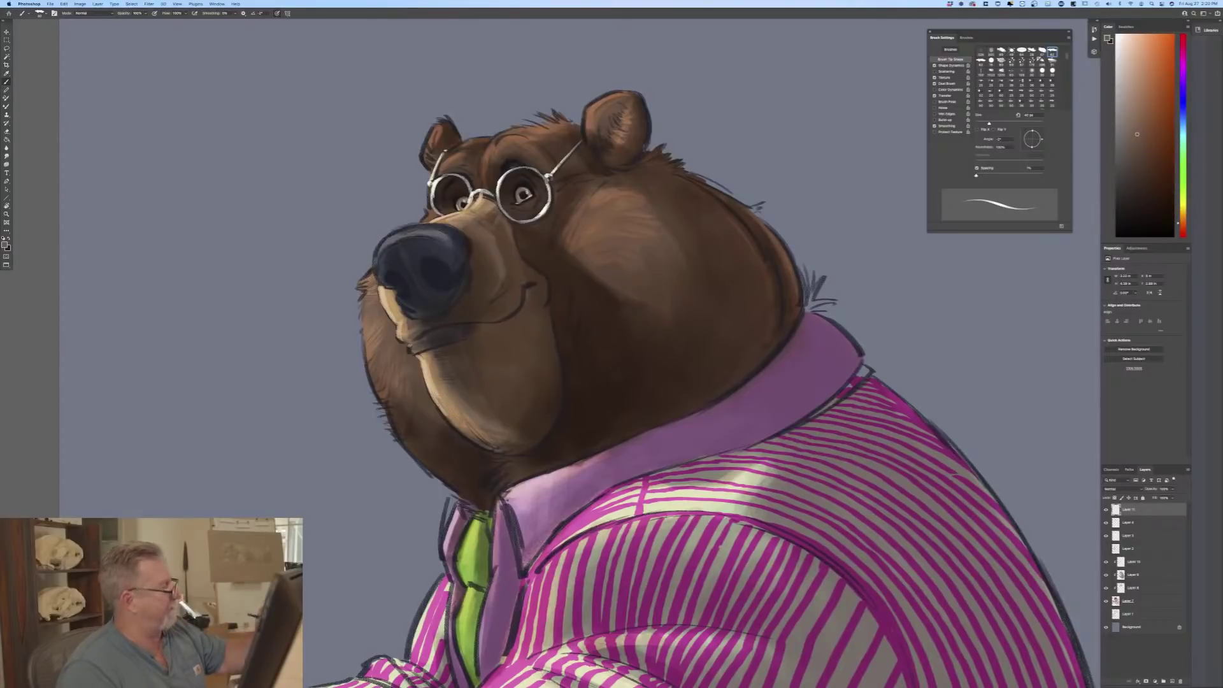
pyautogui.click(6, 245)
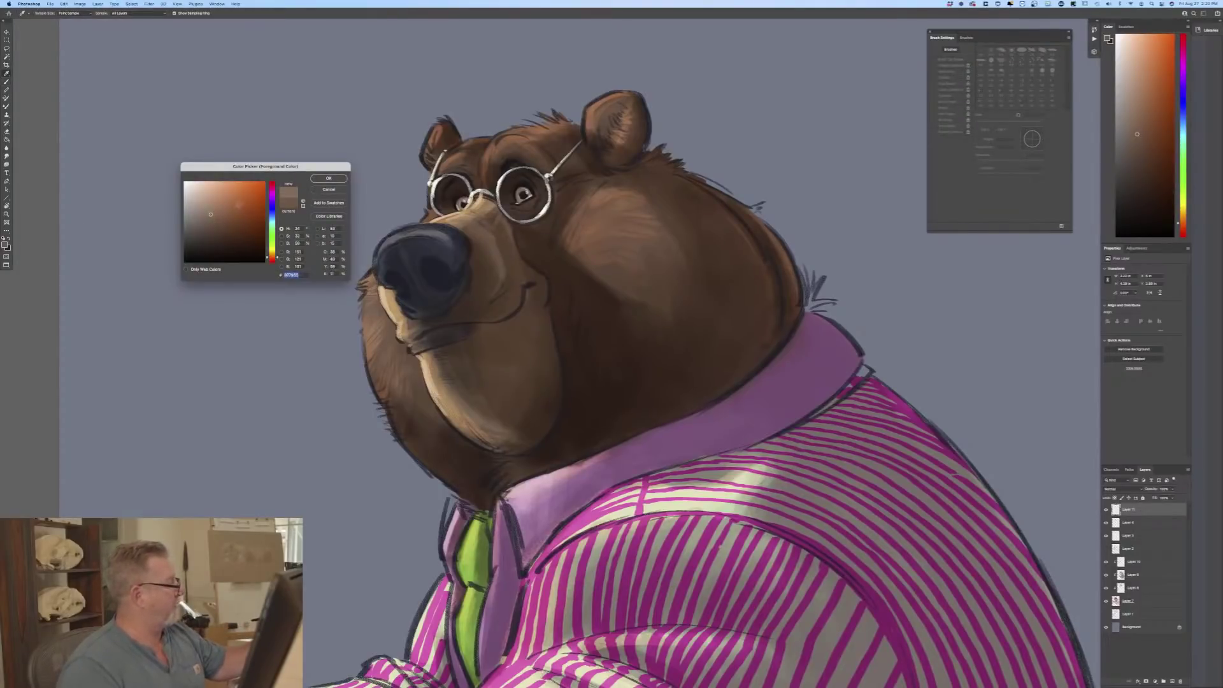
pyautogui.click(333, 180)
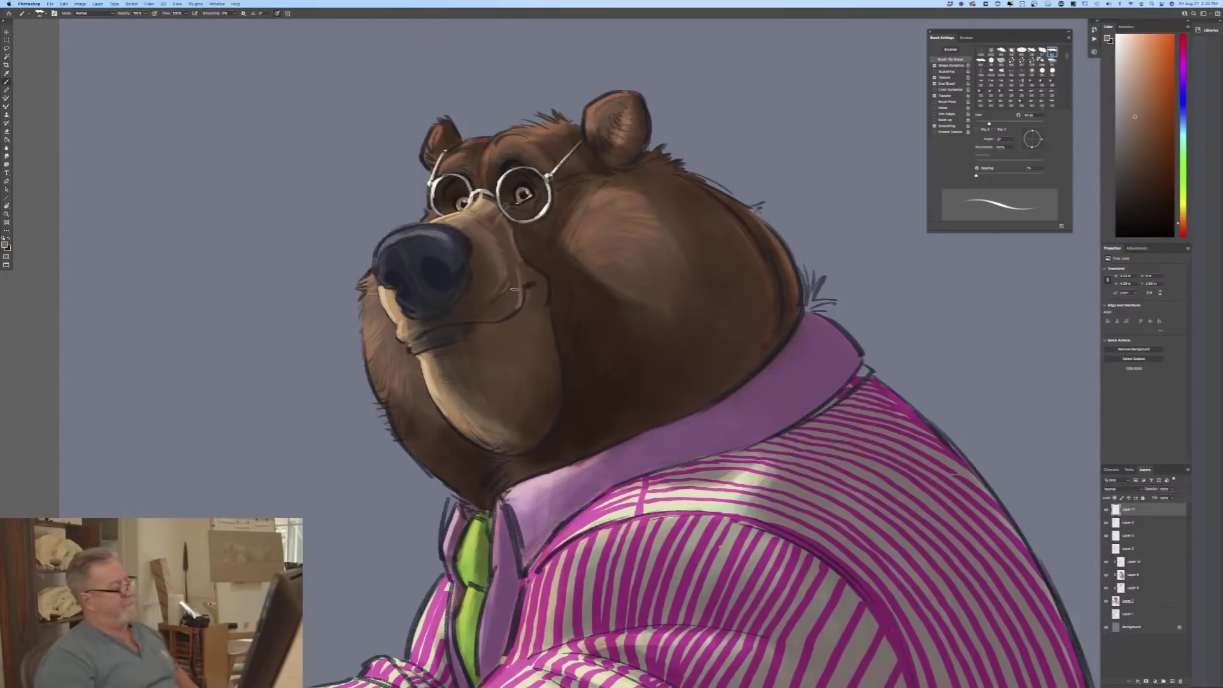
# Step: Set the foreground colour to a darker warm brown and refine the cheek fold at the corner of the mouth
pyautogui.click(4, 245)
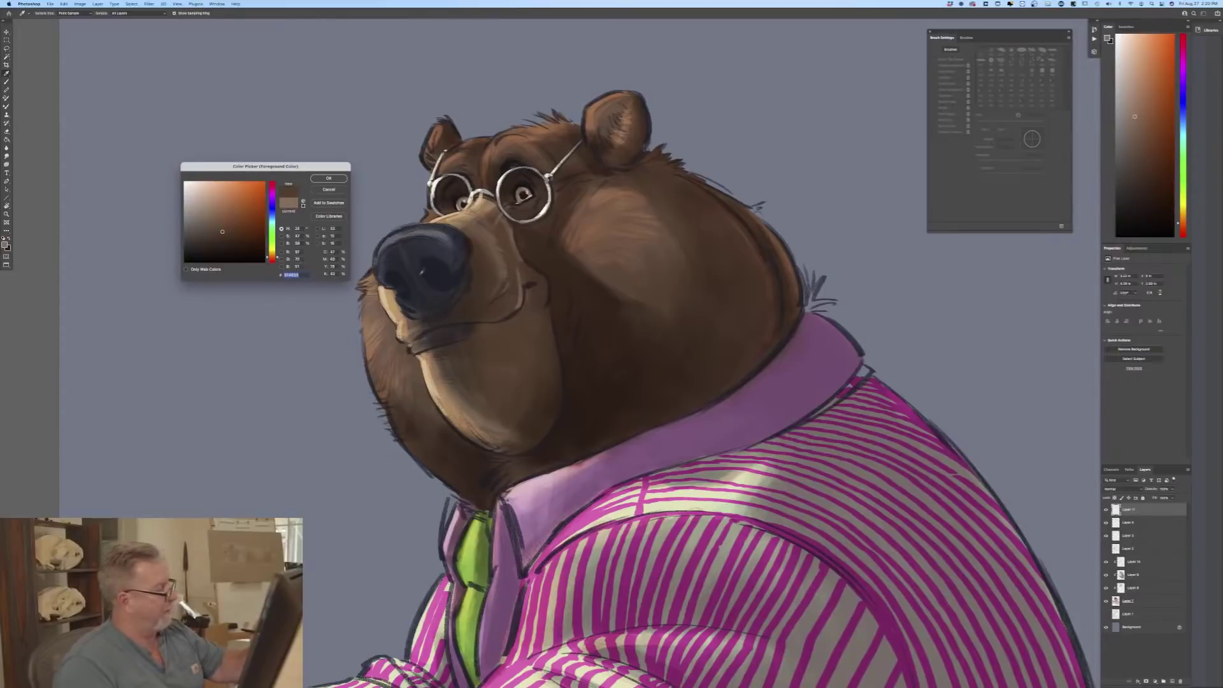
pyautogui.click(219, 226)
pyautogui.press('Return')
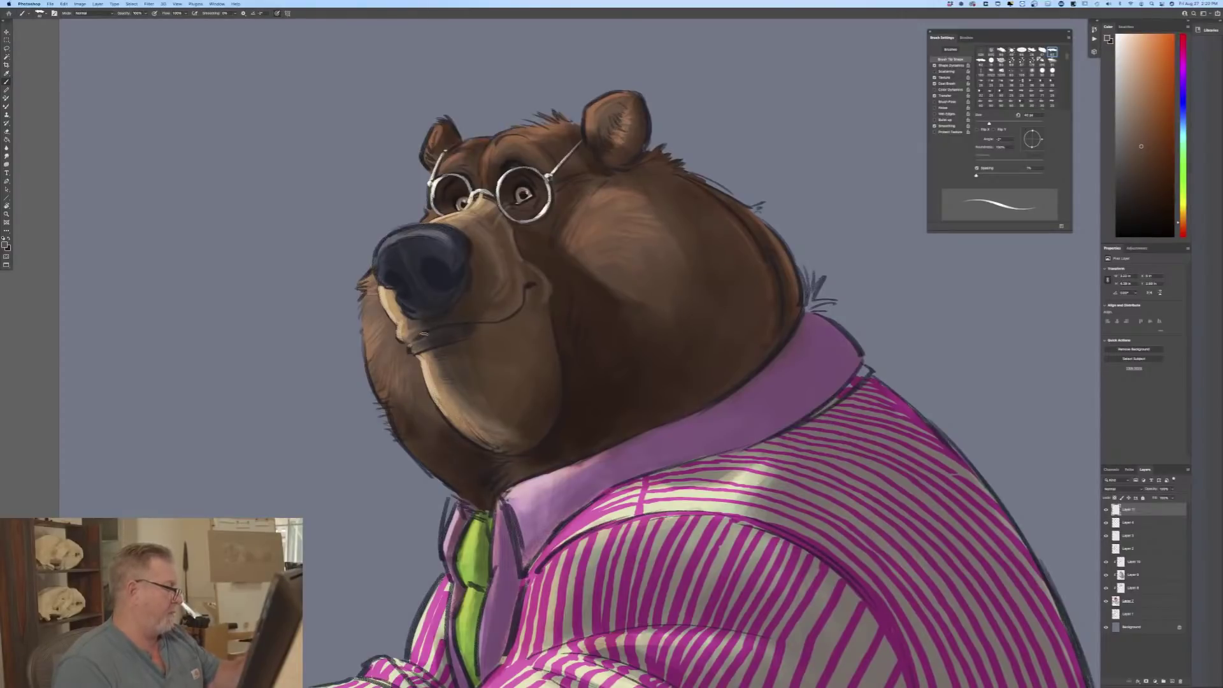
# Step: Set the foreground colour to a pale blue-grey based on the nose and paint a rim highlight along its upper front edge
pyautogui.click(5, 245)
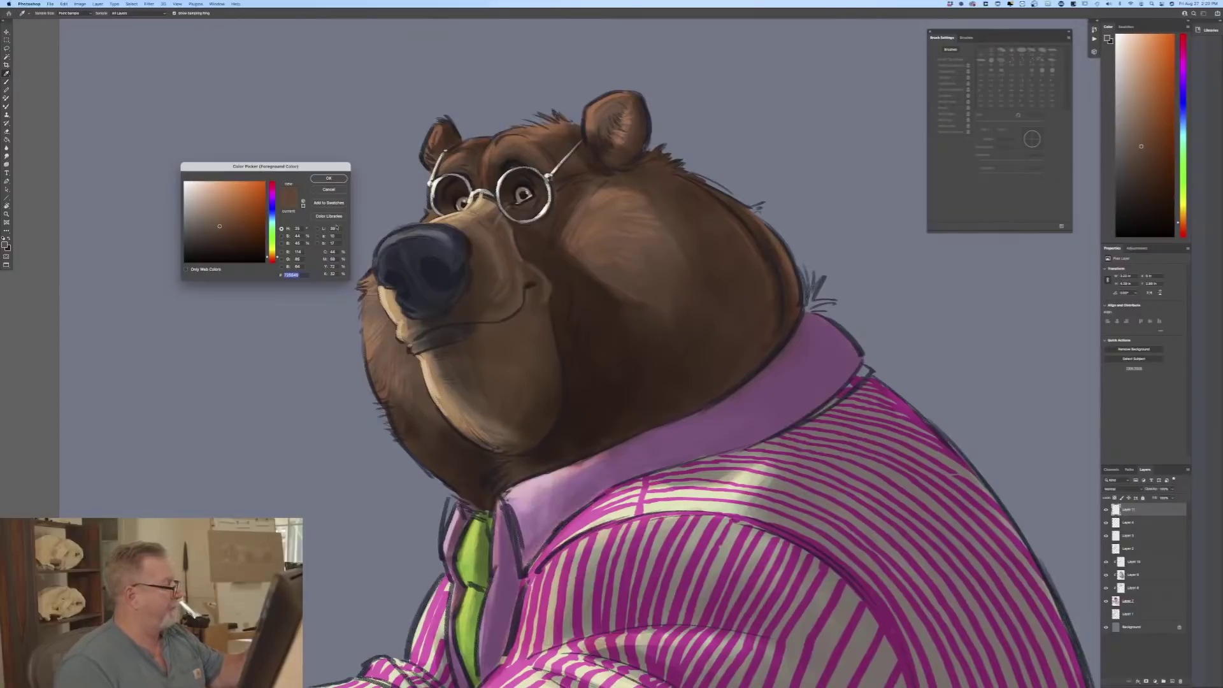
pyautogui.click(390, 241)
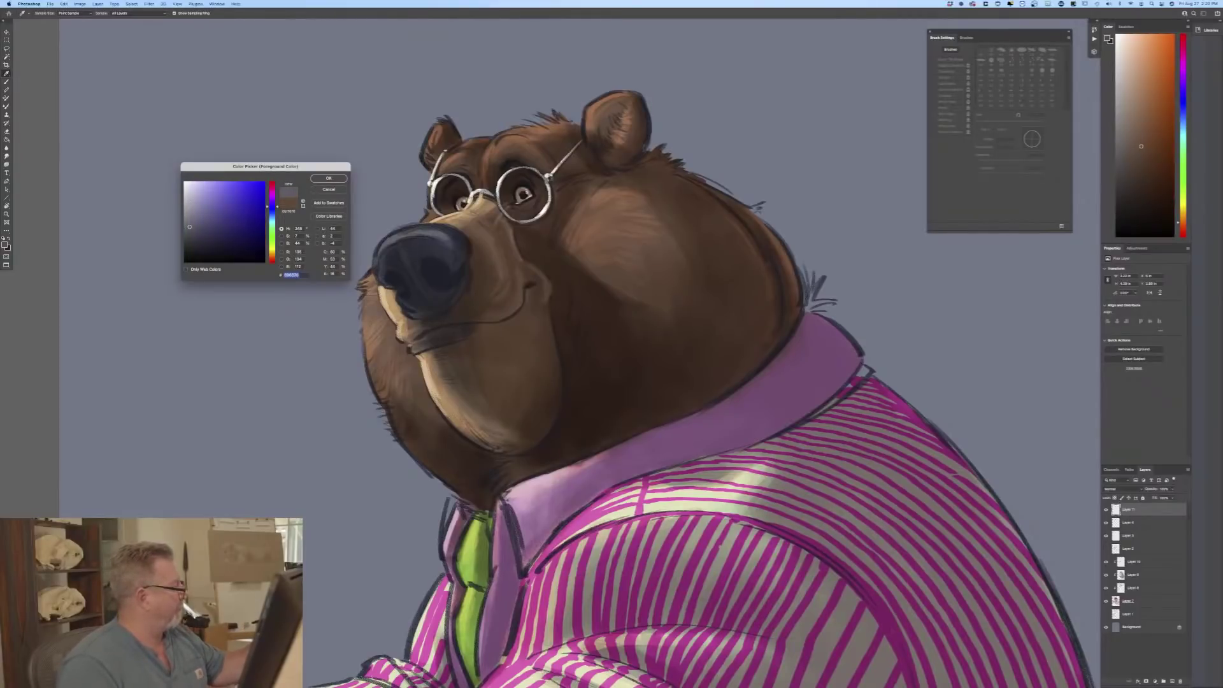
pyautogui.click(329, 178)
pyautogui.press('b')
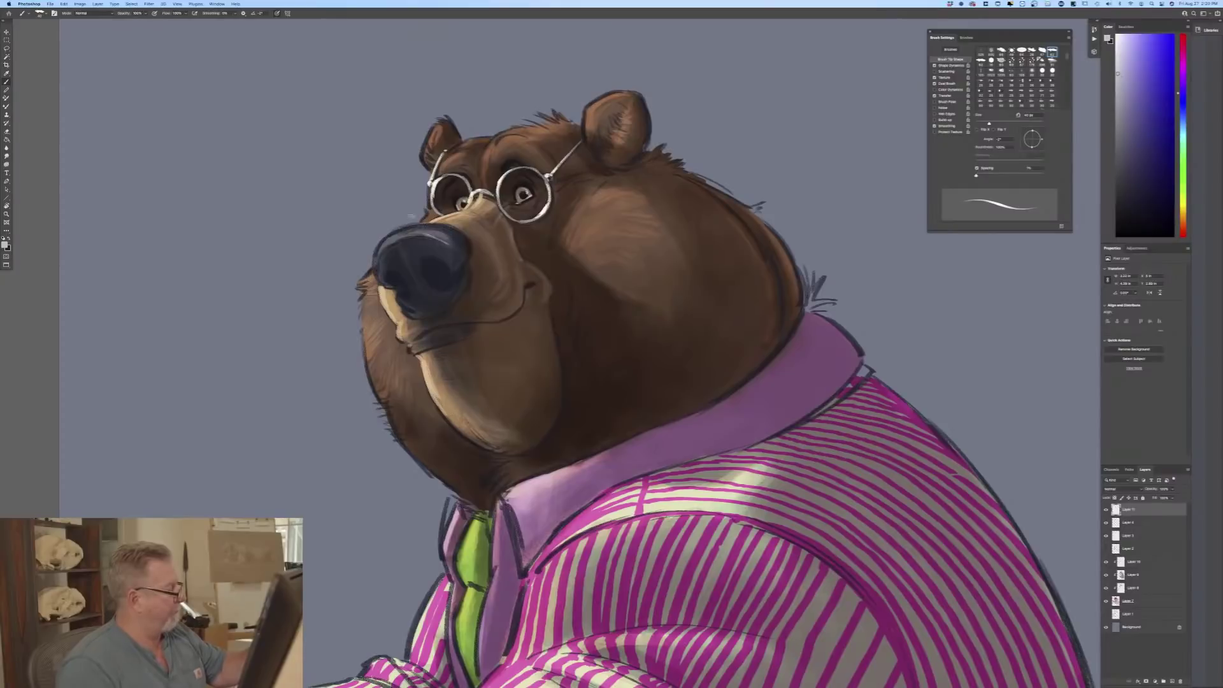
pyautogui.moveTo(423, 233)
pyautogui.mouseDown()
pyautogui.moveTo(378, 251)
pyautogui.moveTo(384, 241)
pyautogui.moveTo(377, 277)
pyautogui.mouseUp()
# Step: Brighten the top of the nose and add small highlights around the nostril with a finer brush
pyautogui.press('[')
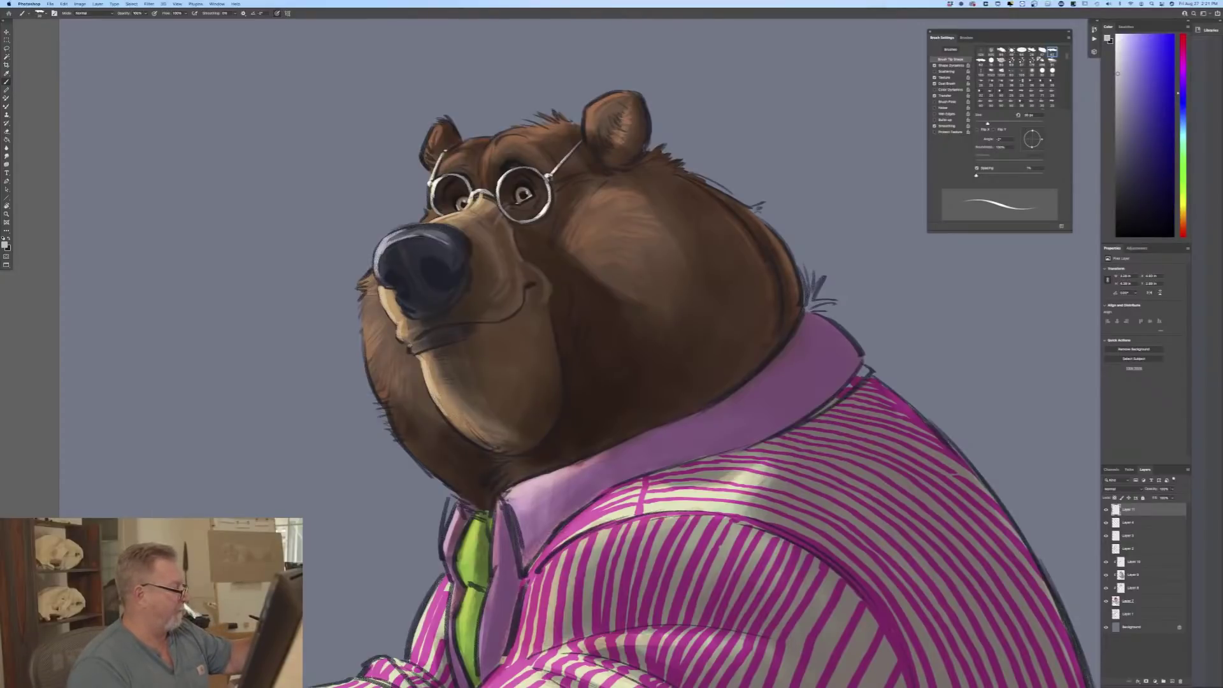
pyautogui.press('[')
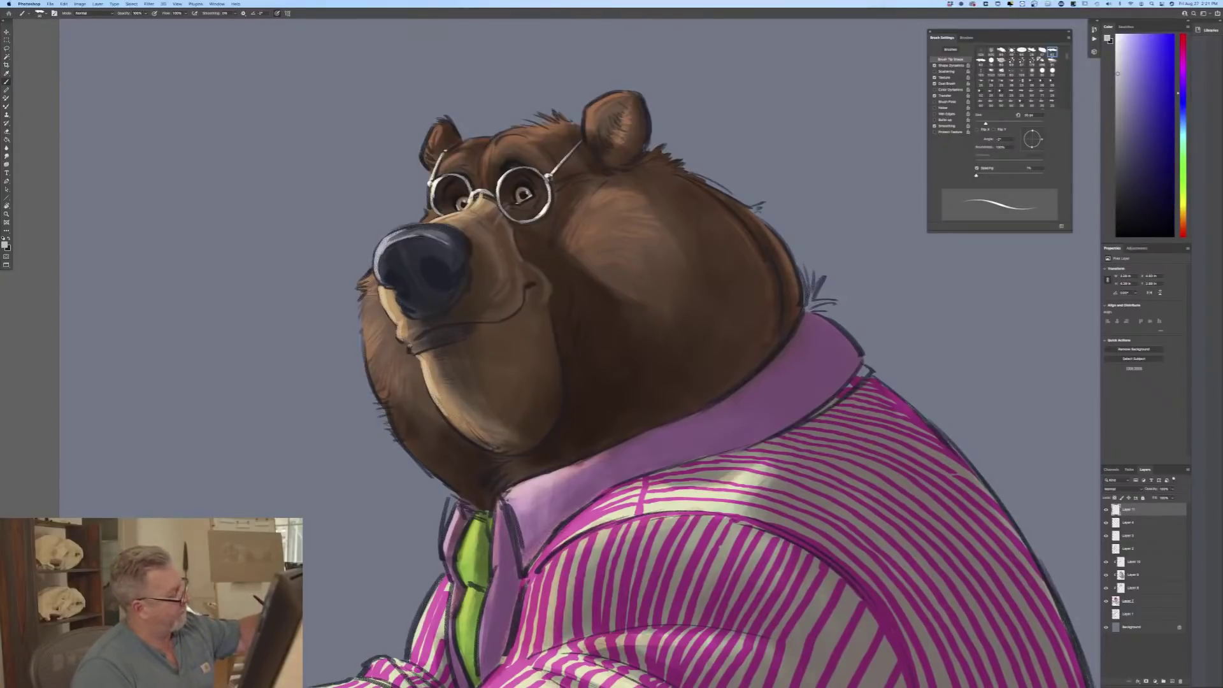
pyautogui.moveTo(396, 236); pyautogui.dragTo(420, 231)
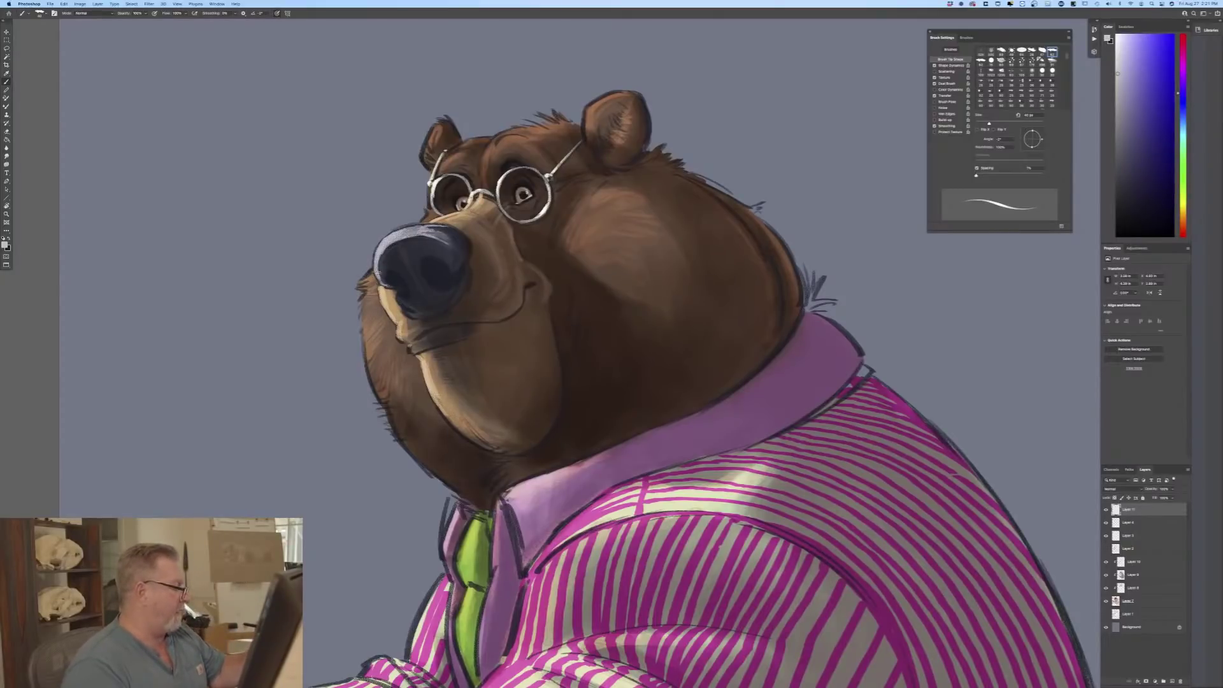
pyautogui.moveTo(407, 288); pyautogui.dragTo(412, 299)
# Step: Set the foreground colour to a medium blue-violet and paint reflected light on the lower nose and around the nostrils
pyautogui.click(4, 245)
pyautogui.click(210, 213)
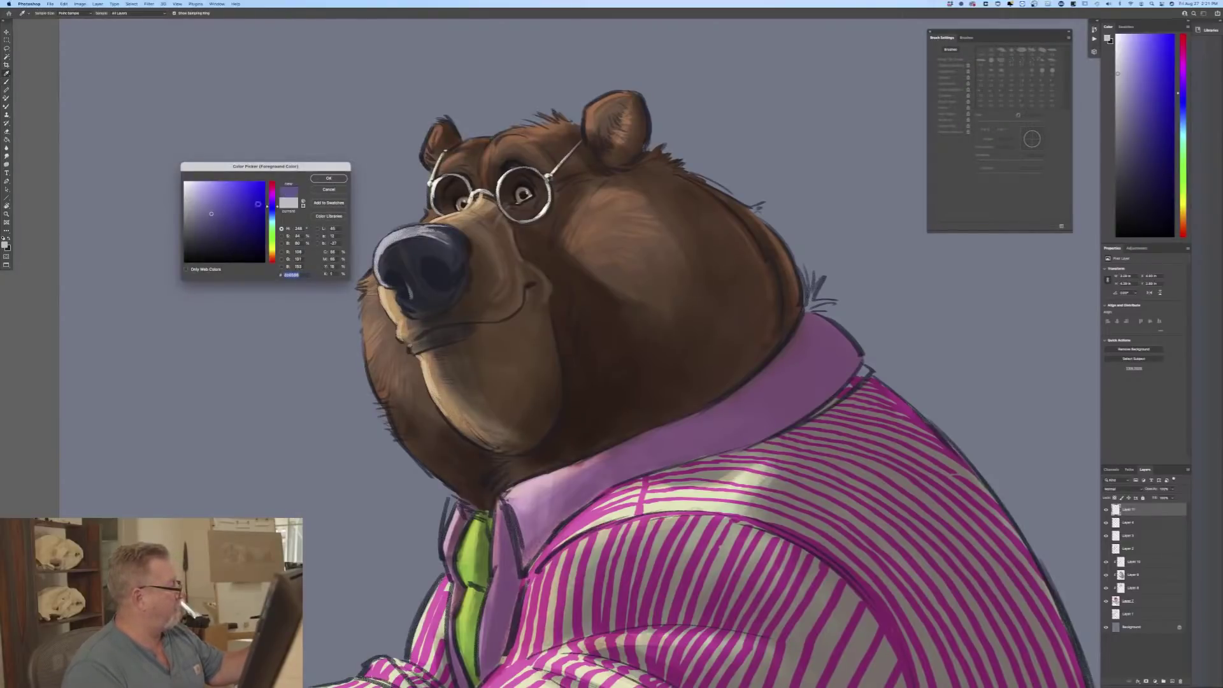
pyautogui.press('Return')
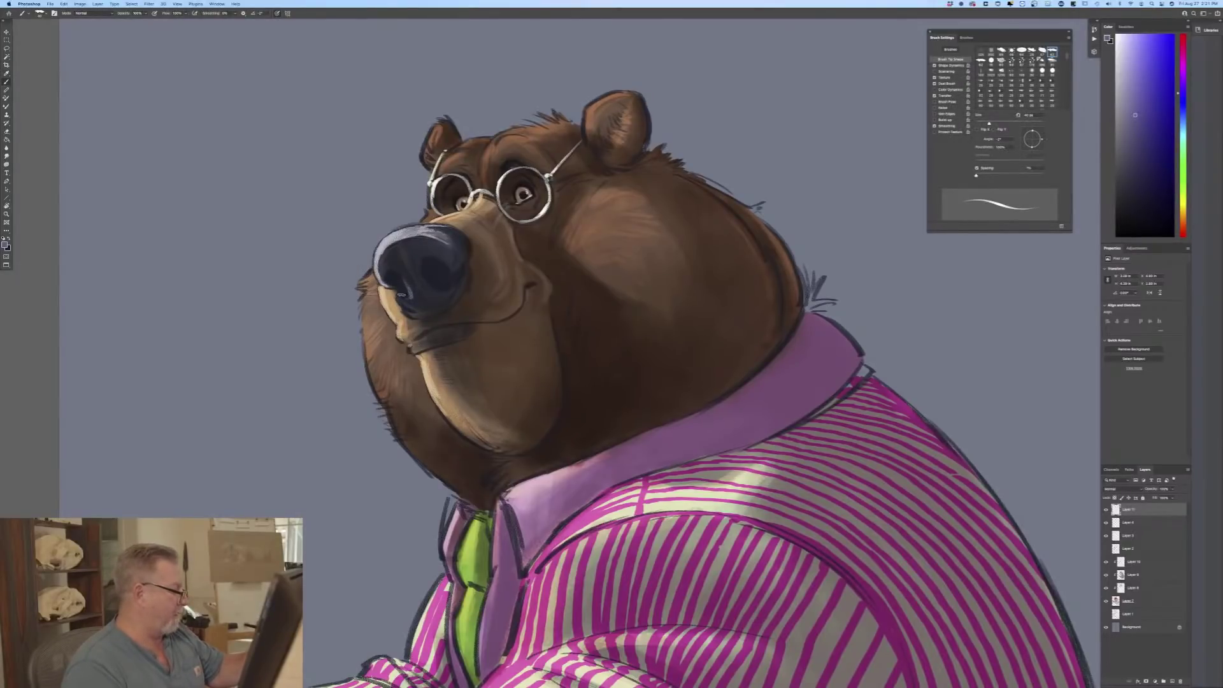
pyautogui.moveTo(438, 259); pyautogui.dragTo(453, 269)
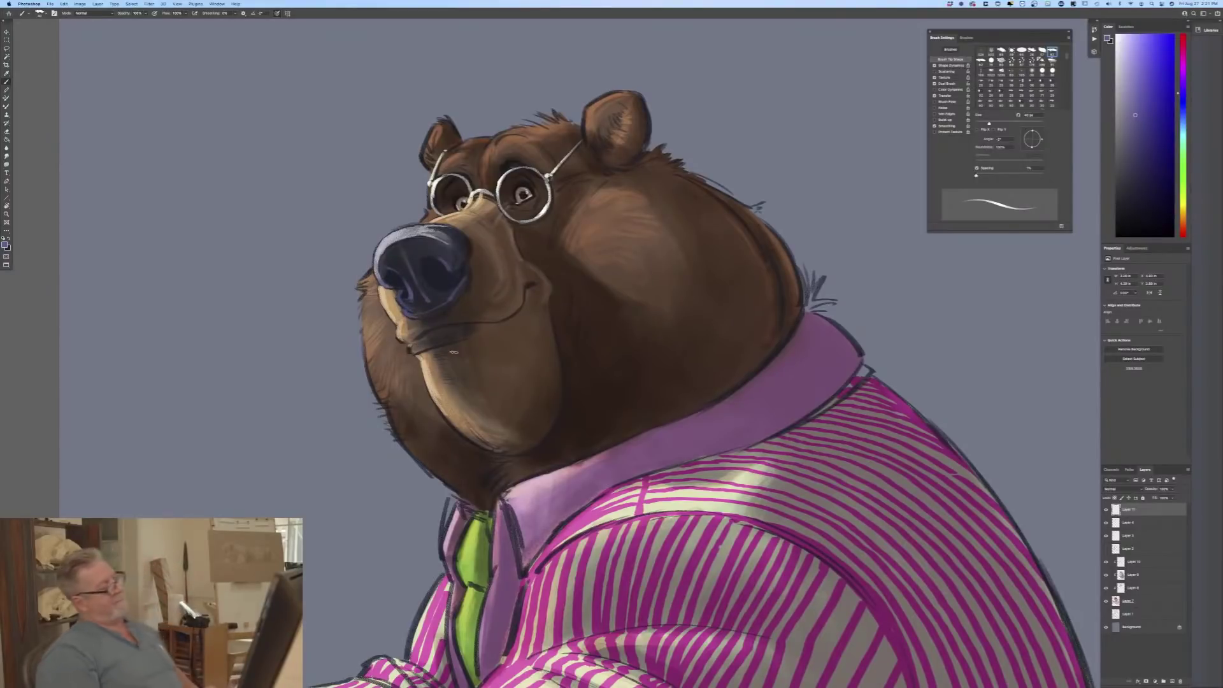
# Step: Lighten the foreground colour to lavender and paint lighter accents on the front and side of the nose
pyautogui.click(6, 244)
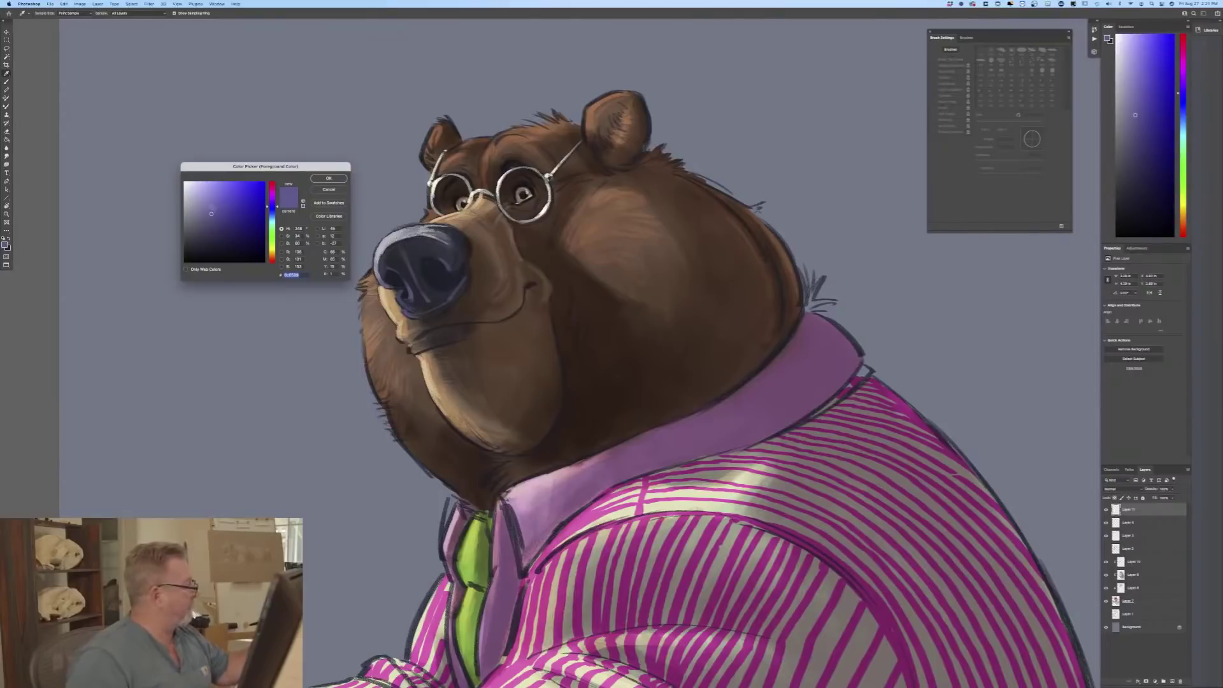
pyautogui.press('Return')
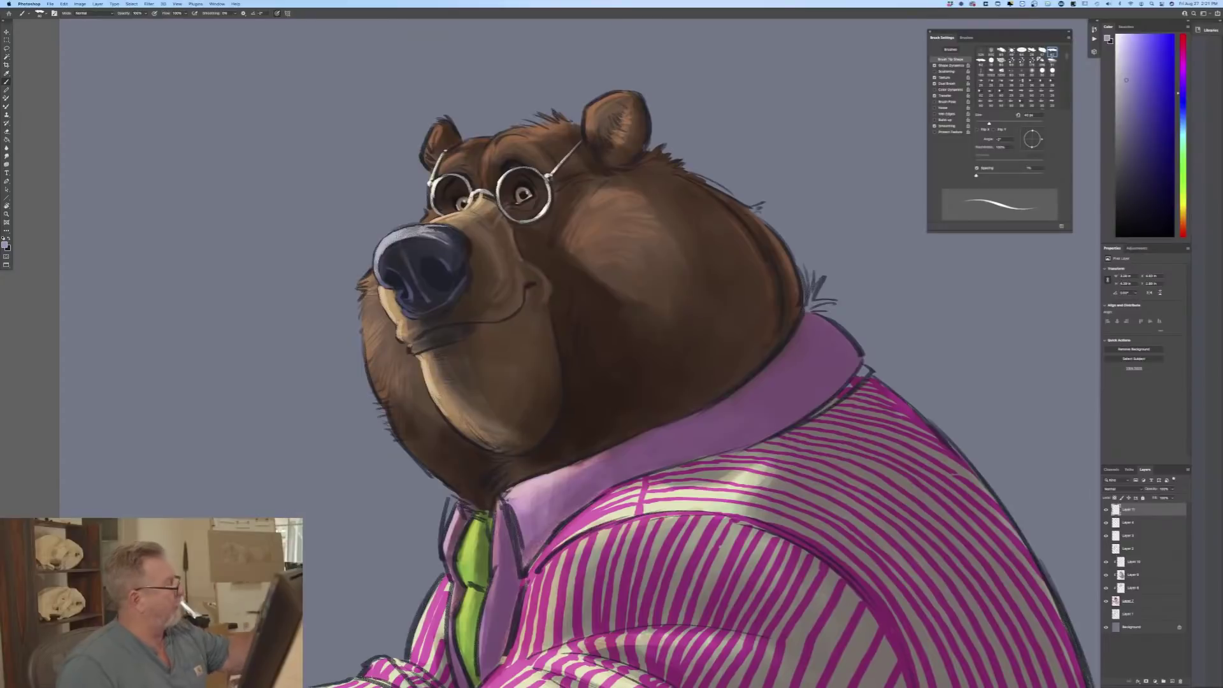
pyautogui.moveTo(415, 239); pyautogui.dragTo(380, 254)
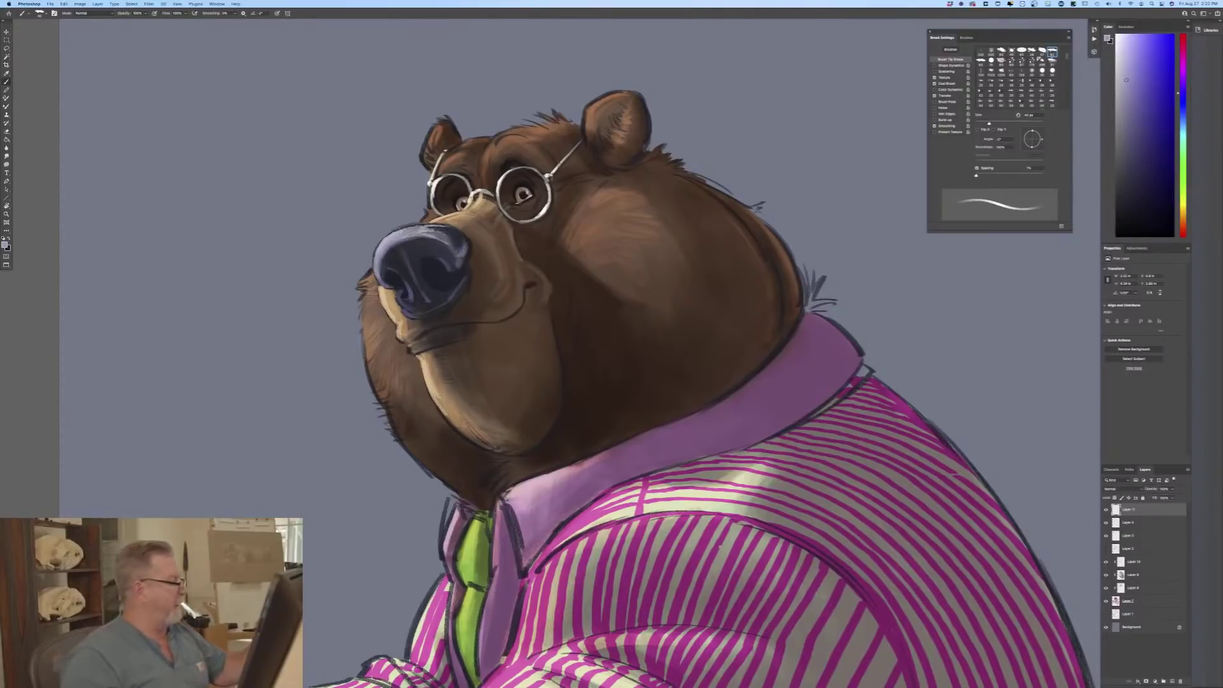
# Step: Lighten the foreground colour to a near-white lavender and paint the brightest highlights on the nose's upper front edge
pyautogui.click(6, 245)
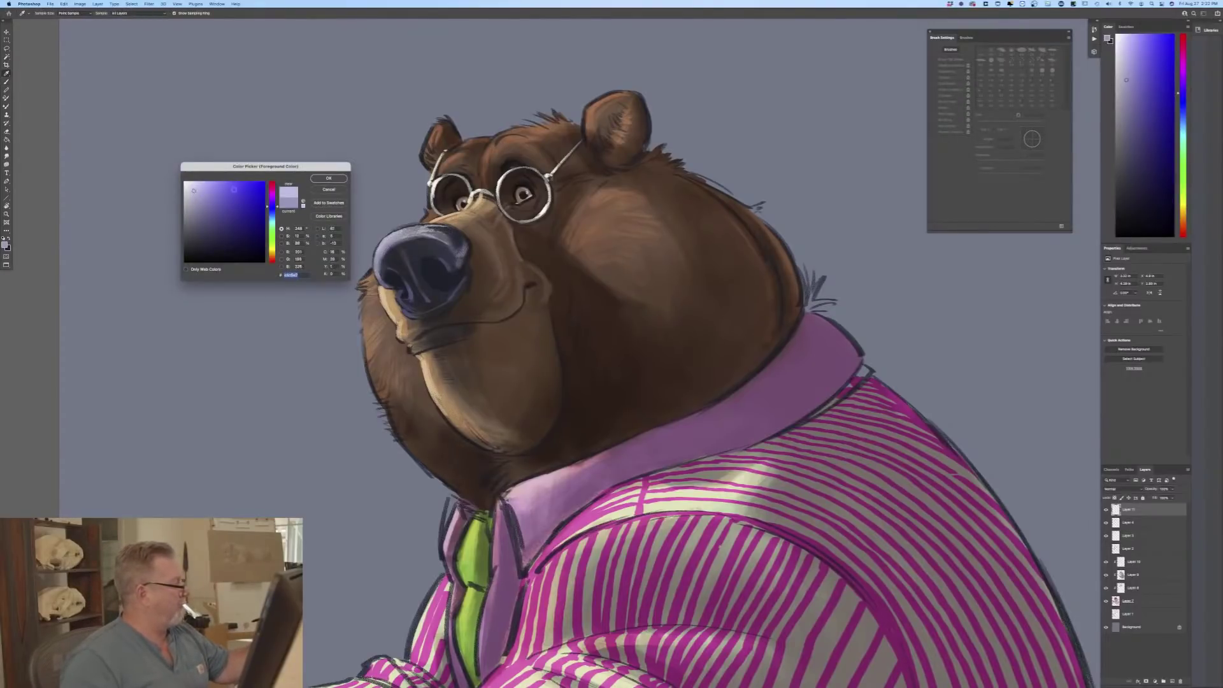
pyautogui.press('Return')
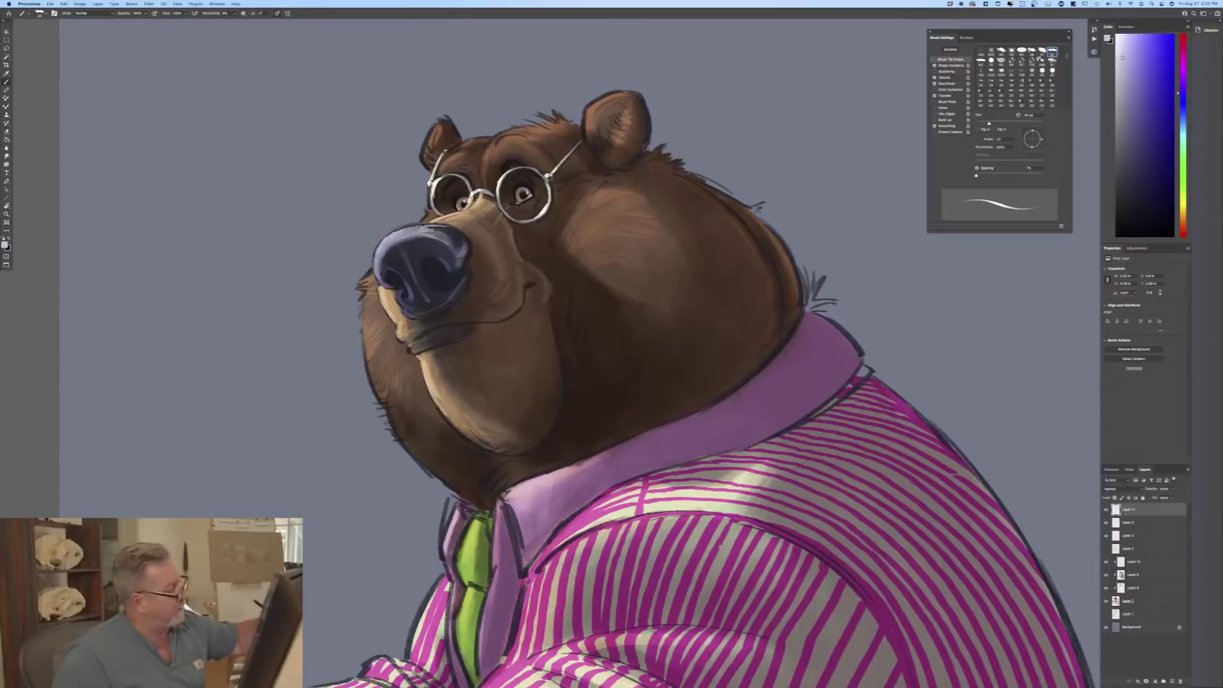
pyautogui.click(5, 244)
pyautogui.click(189, 185)
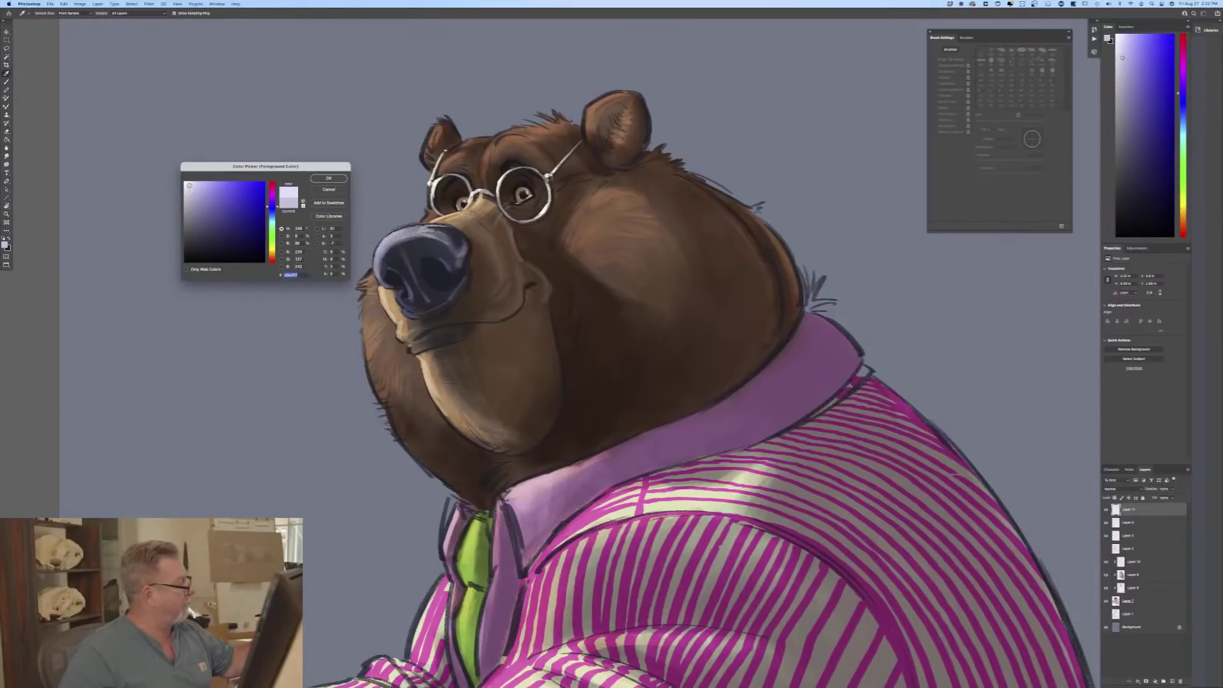
pyautogui.click(319, 179)
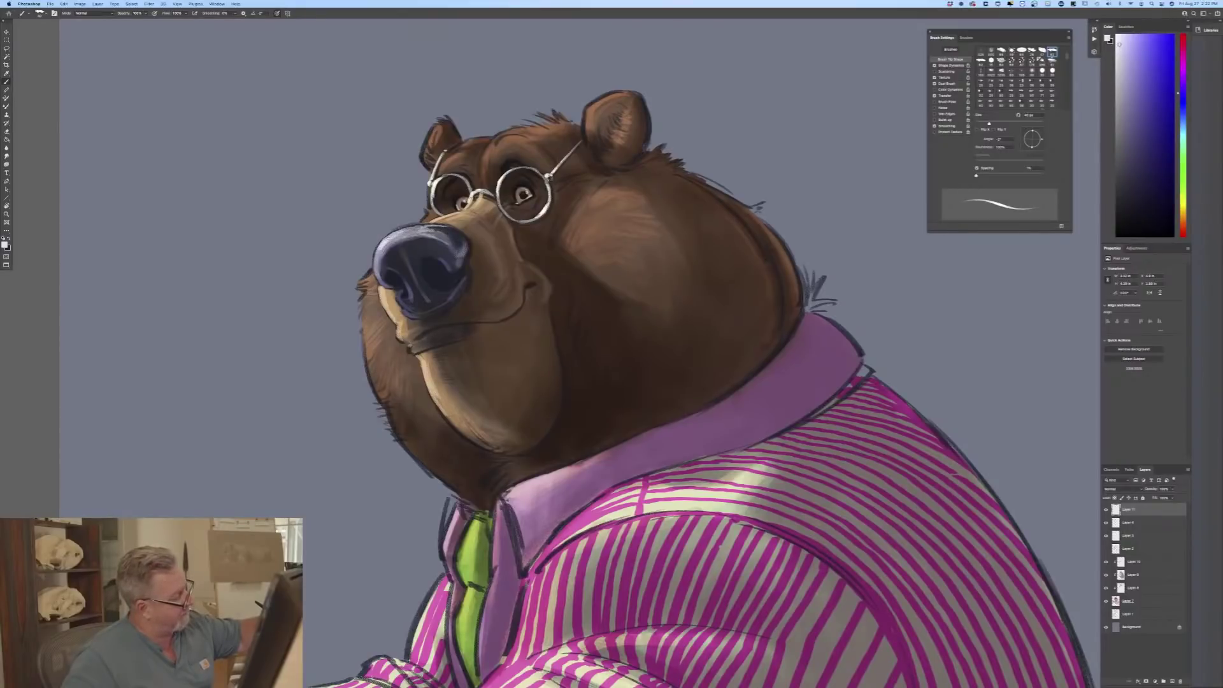
pyautogui.moveTo(375, 246); pyautogui.dragTo(381, 257)
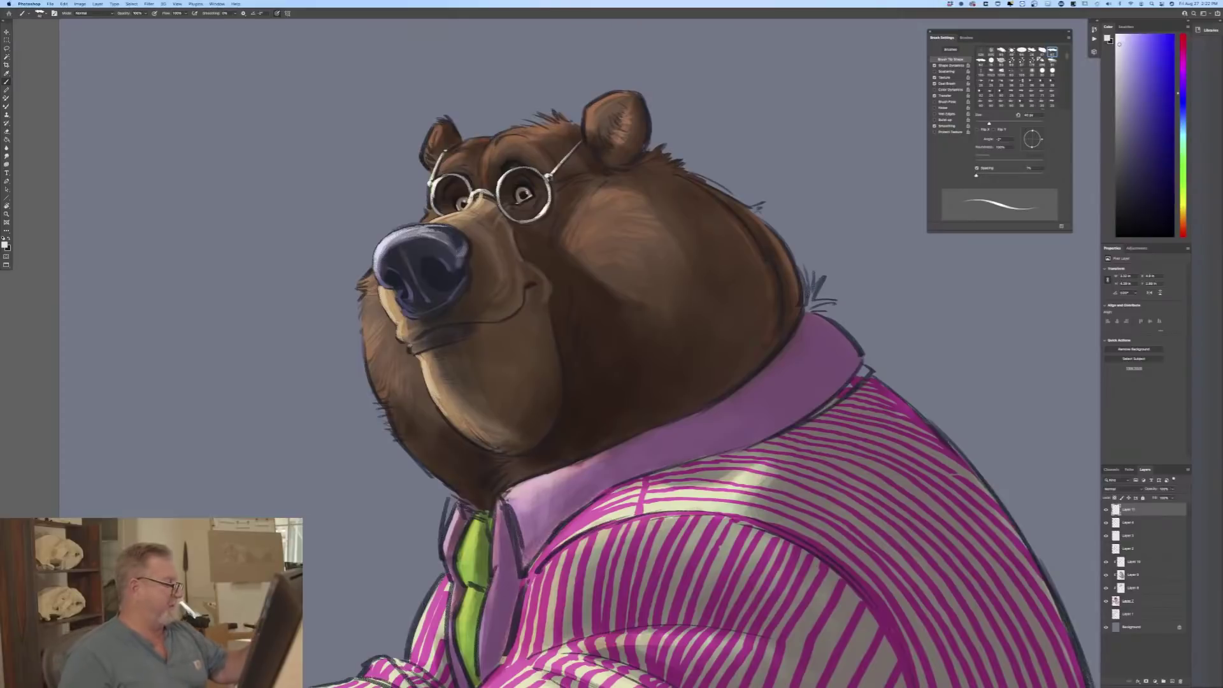
# Step: Sample the fur colour on the far cheek, lighten it to peach and paint fine fur strokes along the cheek's outer edge
pyautogui.click(5, 245)
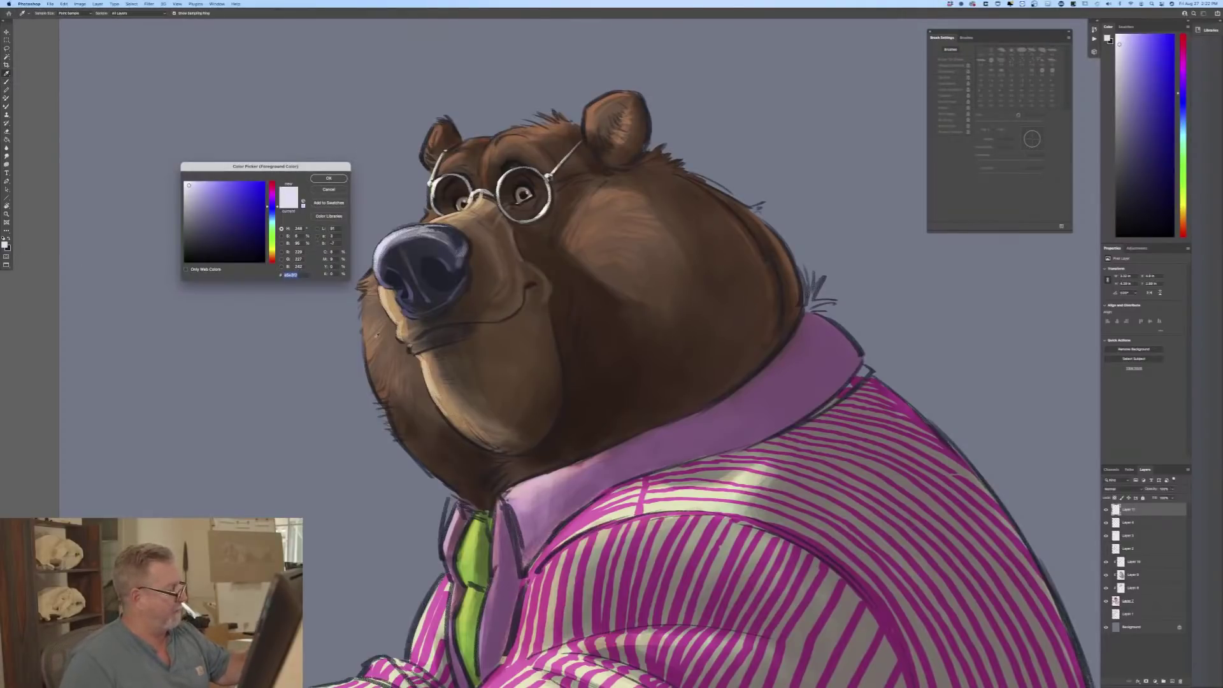
pyautogui.click(374, 345)
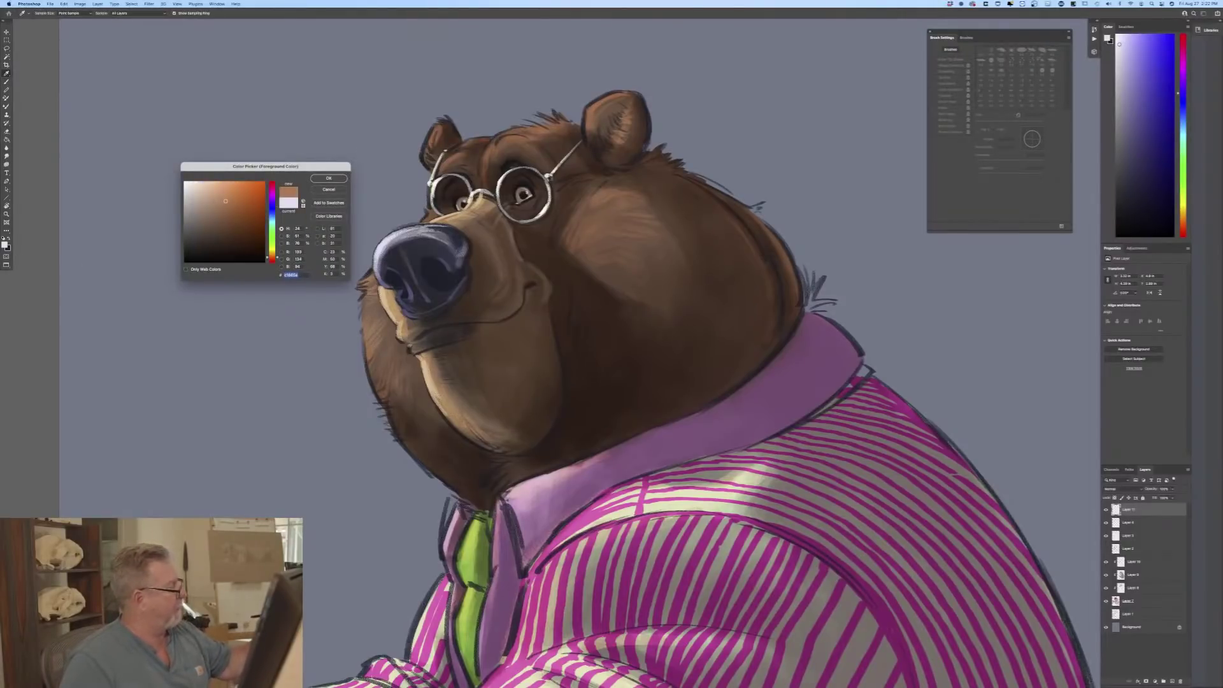
pyautogui.click(219, 189)
pyautogui.click(328, 178)
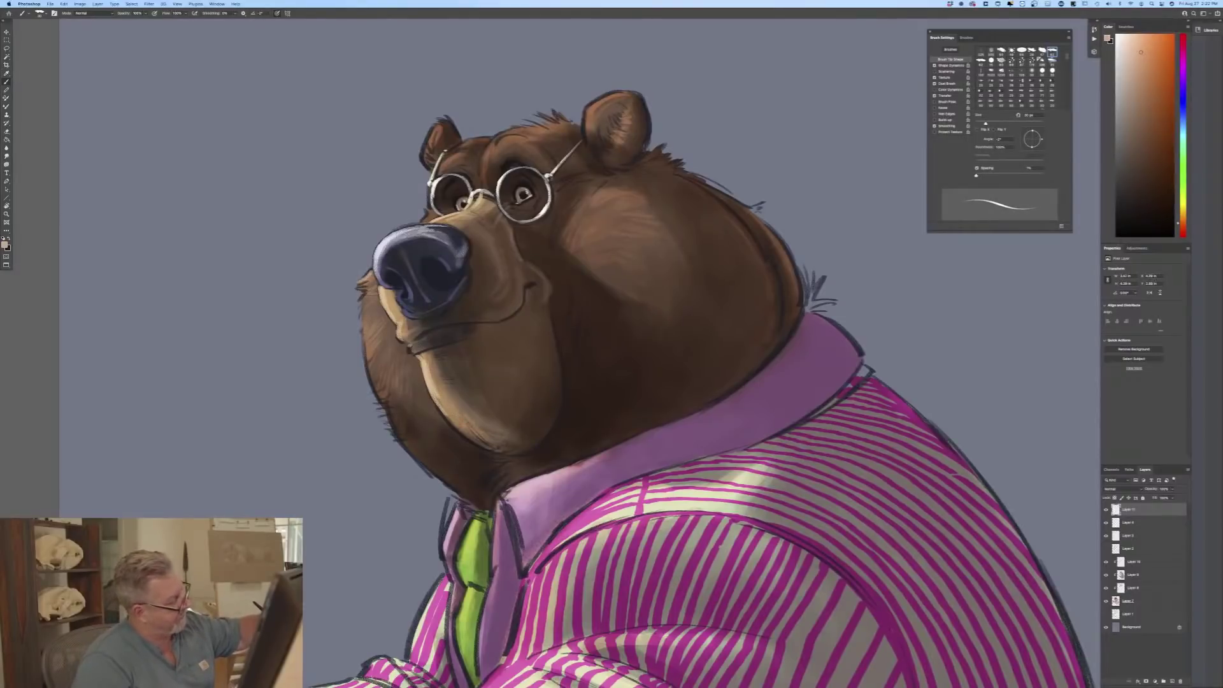
pyautogui.moveTo(368, 284)
pyautogui.mouseDown()
pyautogui.moveTo(361, 344)
pyautogui.moveTo(379, 386)
pyautogui.mouseUp()
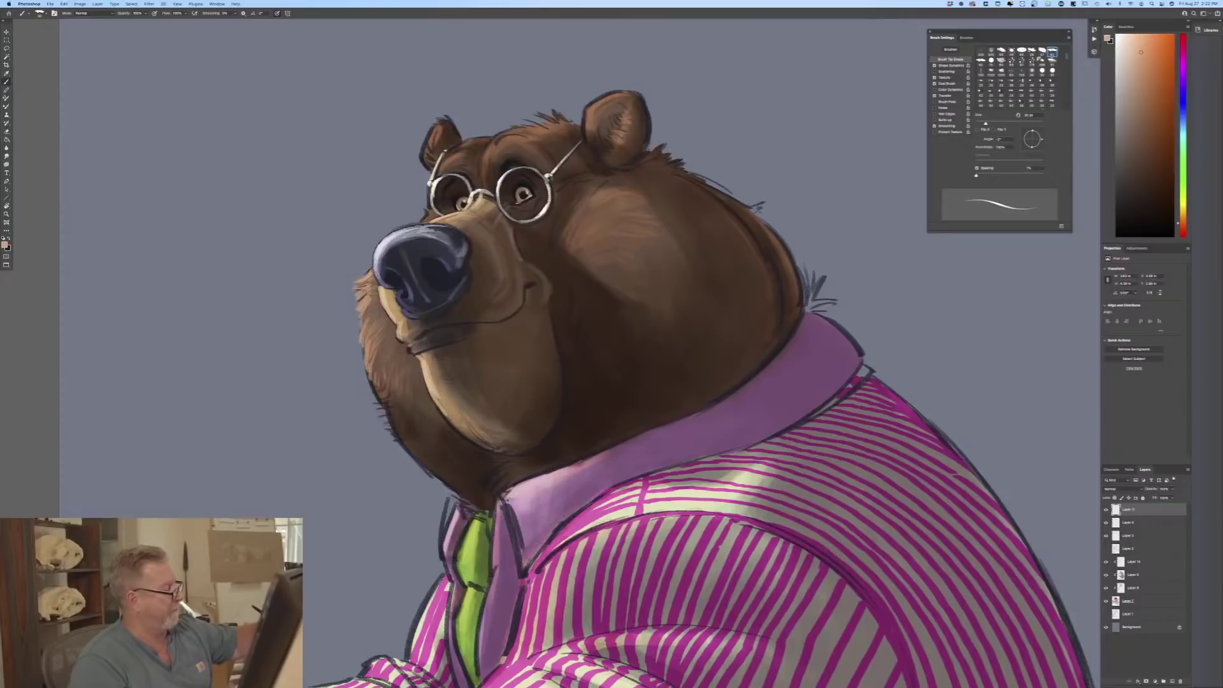
# Step: Sample the blue on the lower nose, lighten it to a muted lavender-blue and paint soft reflected light on the nose
pyautogui.press('n')
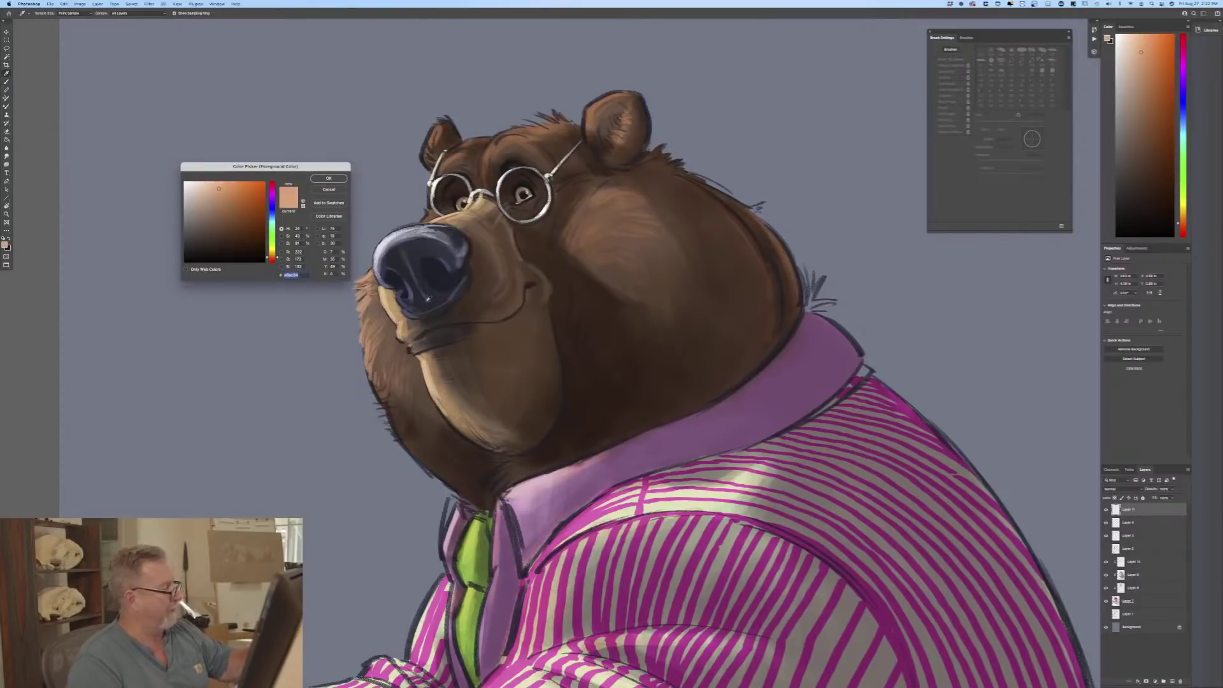
pyautogui.click(428, 299)
pyautogui.click(203, 215)
pyautogui.click(328, 178)
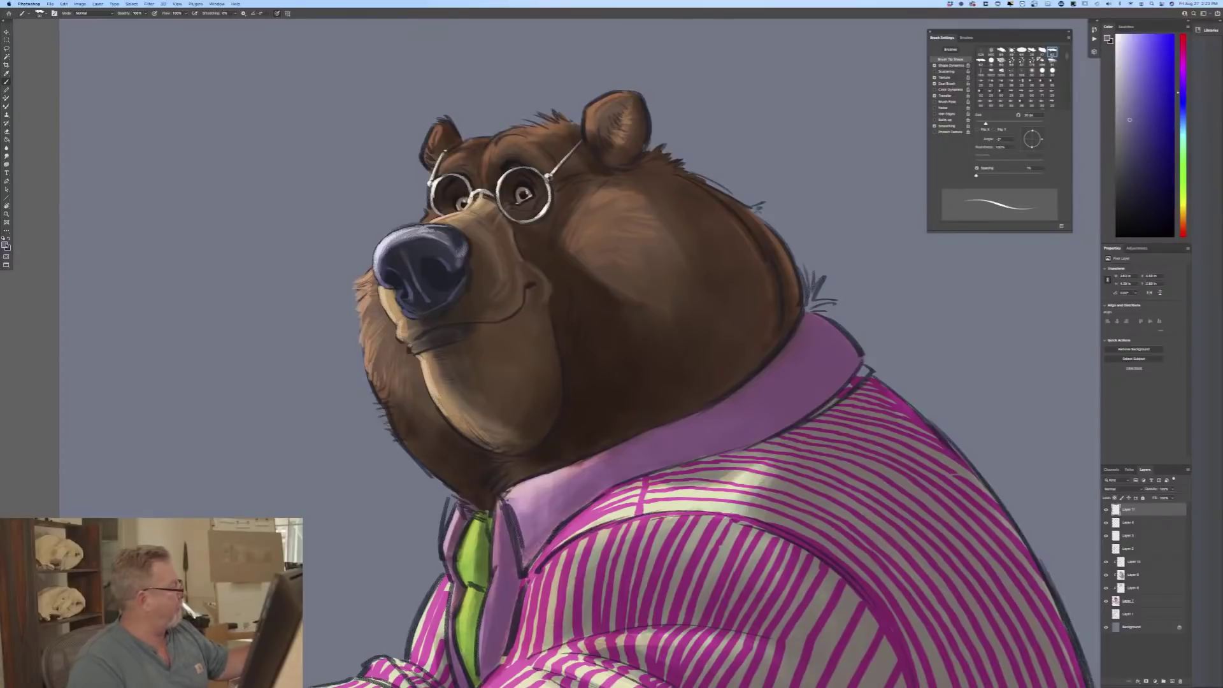
pyautogui.press('n')
pyautogui.click(323, 179)
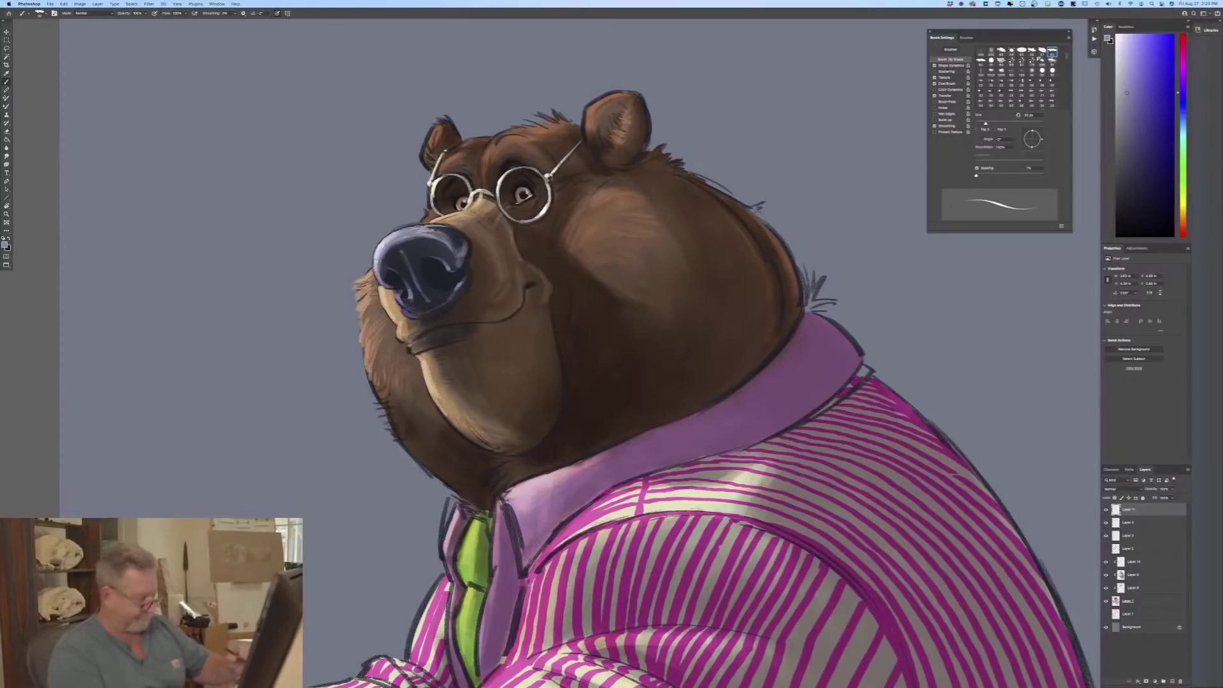
# Step: Sample the blue on the nose's front, set a muted slate blue and paint over the nose's upper surface to soften it
pyautogui.click(5, 244)
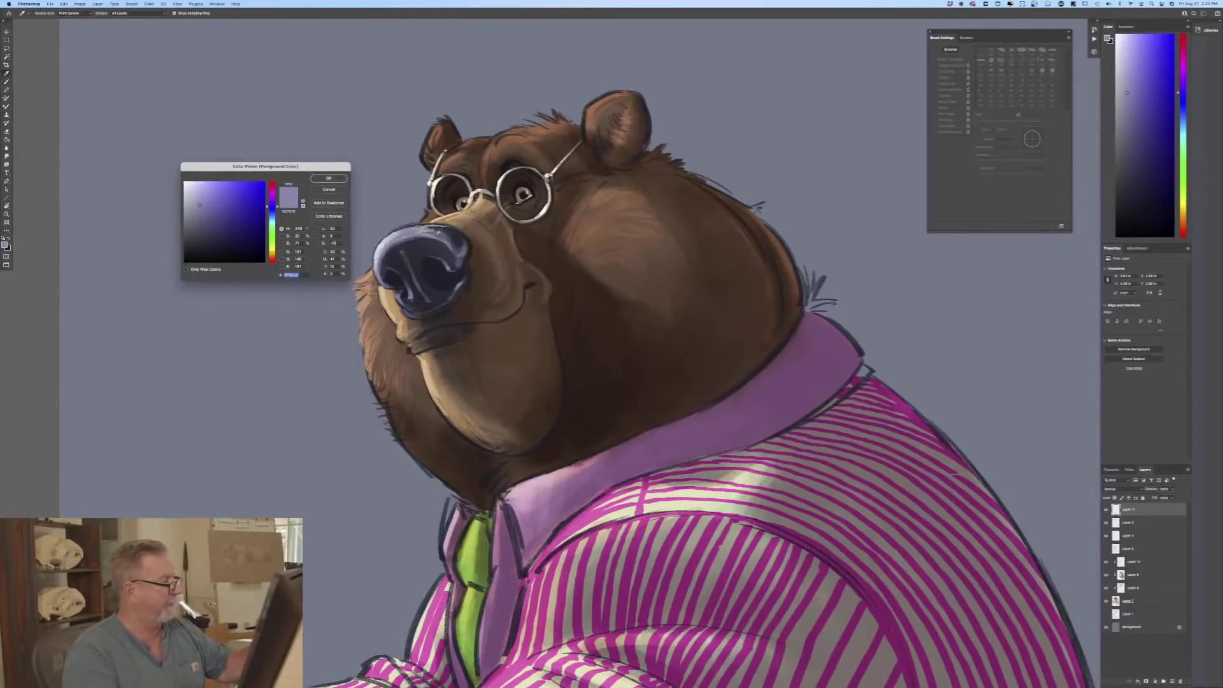
pyautogui.click(390, 250)
pyautogui.click(328, 179)
pyautogui.press('b')
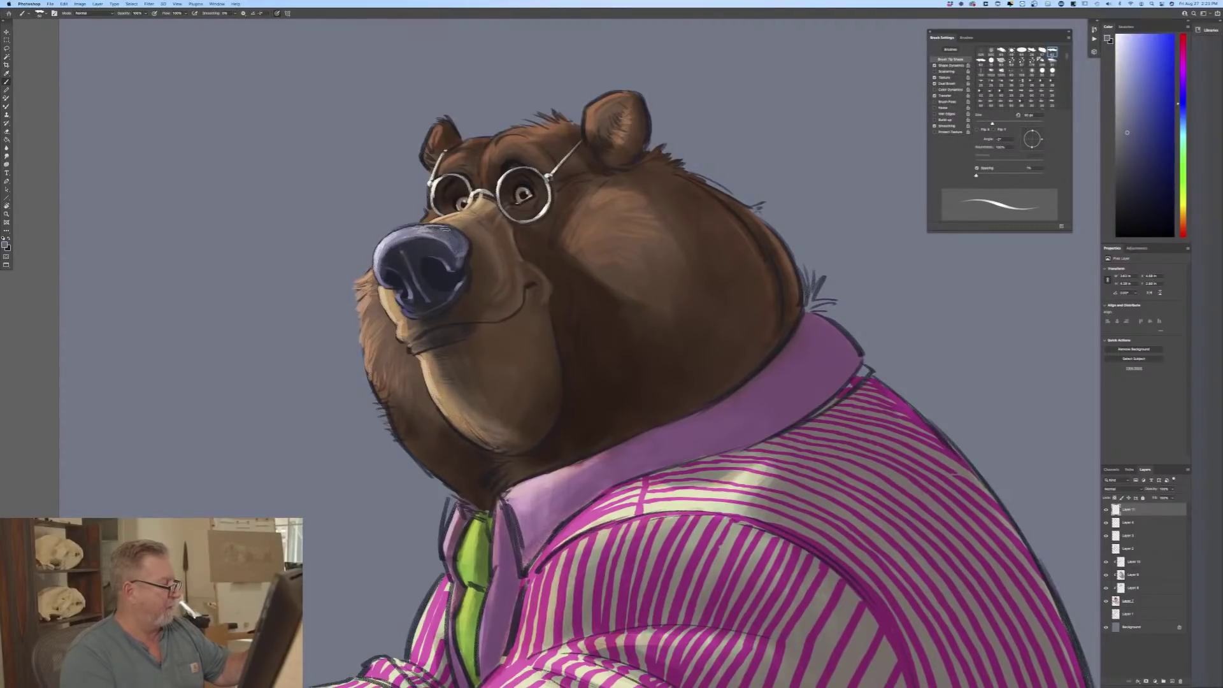
pyautogui.moveTo(436, 228)
pyautogui.mouseDown()
pyautogui.moveTo(448, 230)
pyautogui.moveTo(415, 231)
pyautogui.mouseUp()
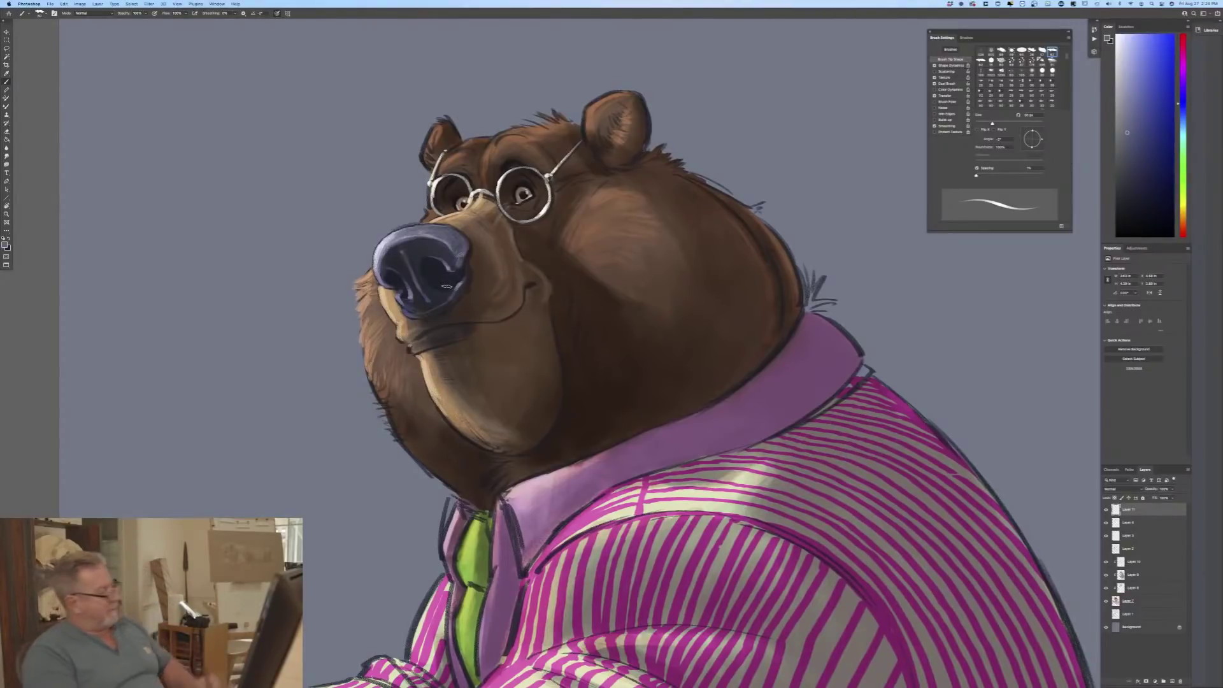
# Step: Lighten the foreground colour to pale lavender and paint broad highlights across the nose's top and near side
pyautogui.click(8, 244)
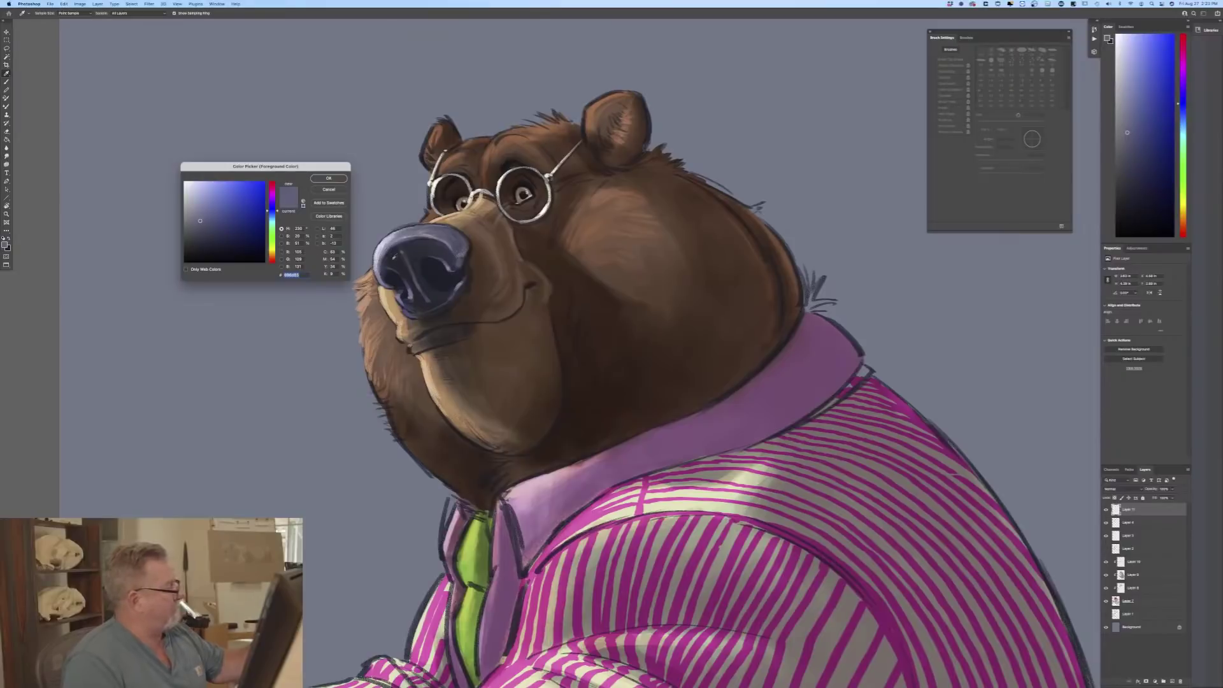
pyautogui.click(196, 199)
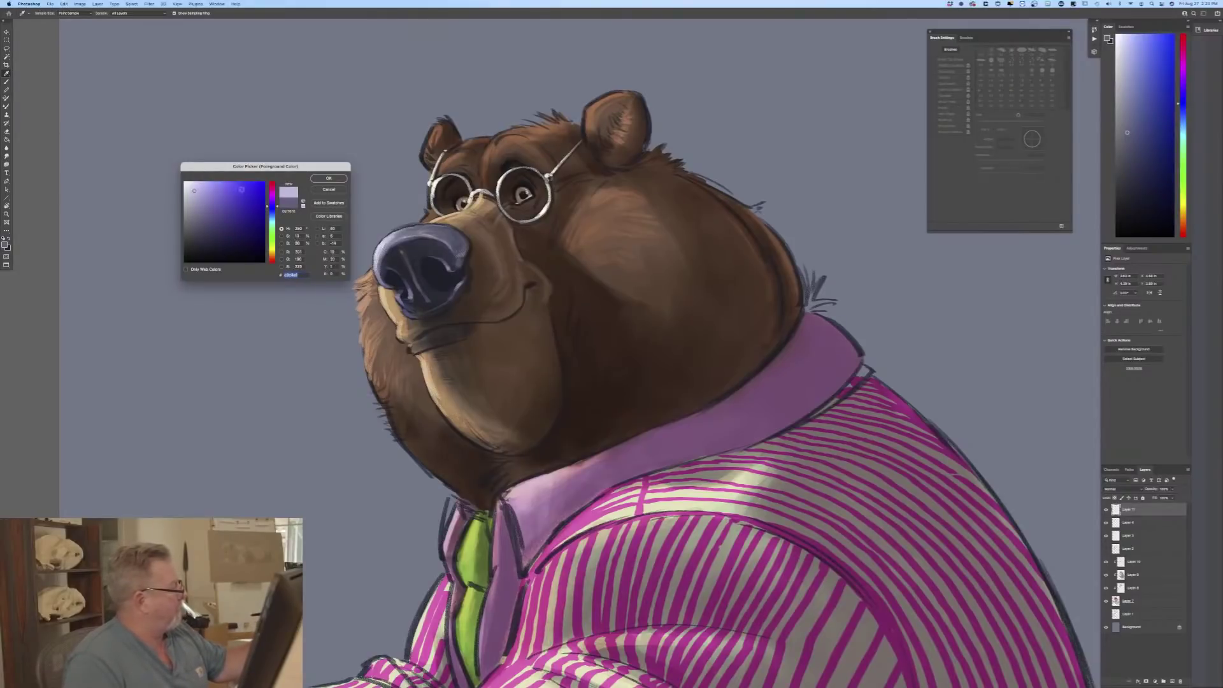
pyautogui.press('Return')
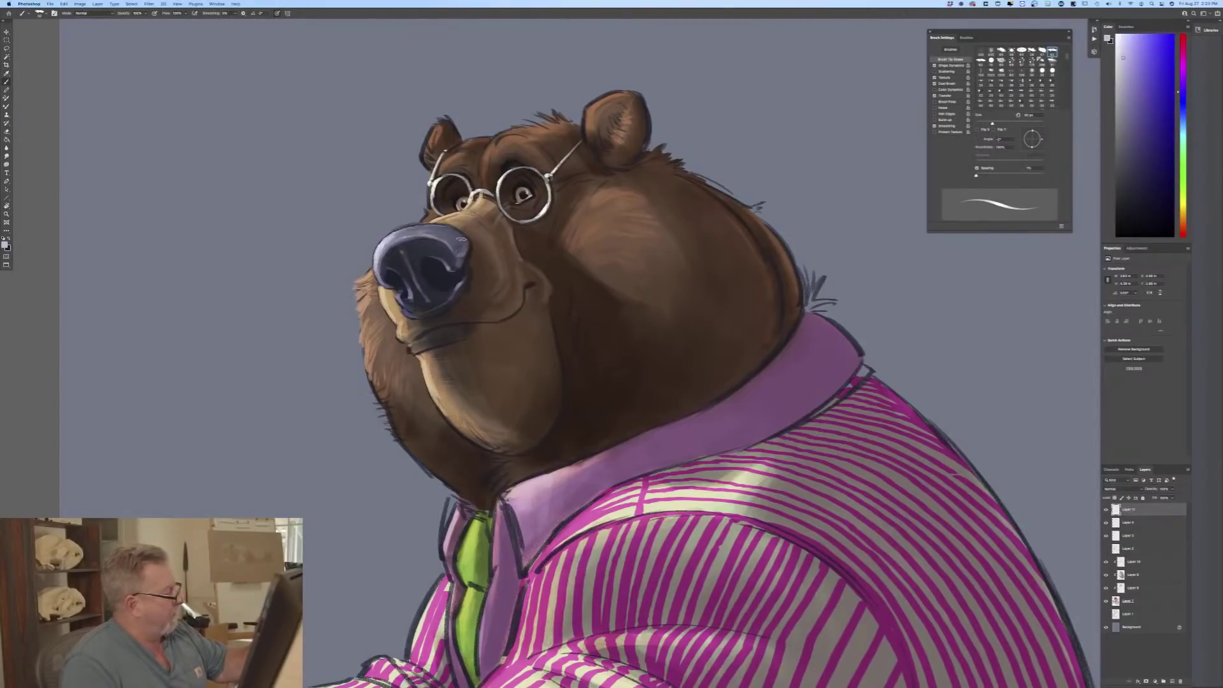
pyautogui.moveTo(461, 238)
pyautogui.mouseDown()
pyautogui.moveTo(447, 244)
pyautogui.moveTo(462, 237)
pyautogui.mouseUp()
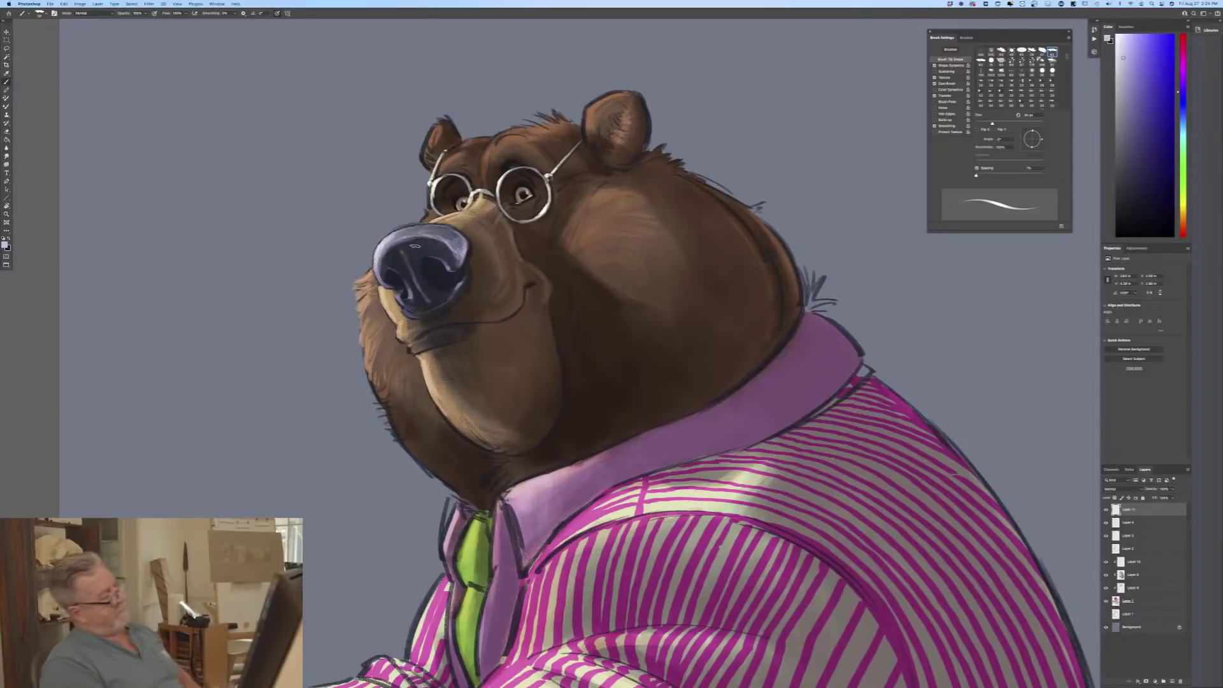
pyautogui.click(277, 14)
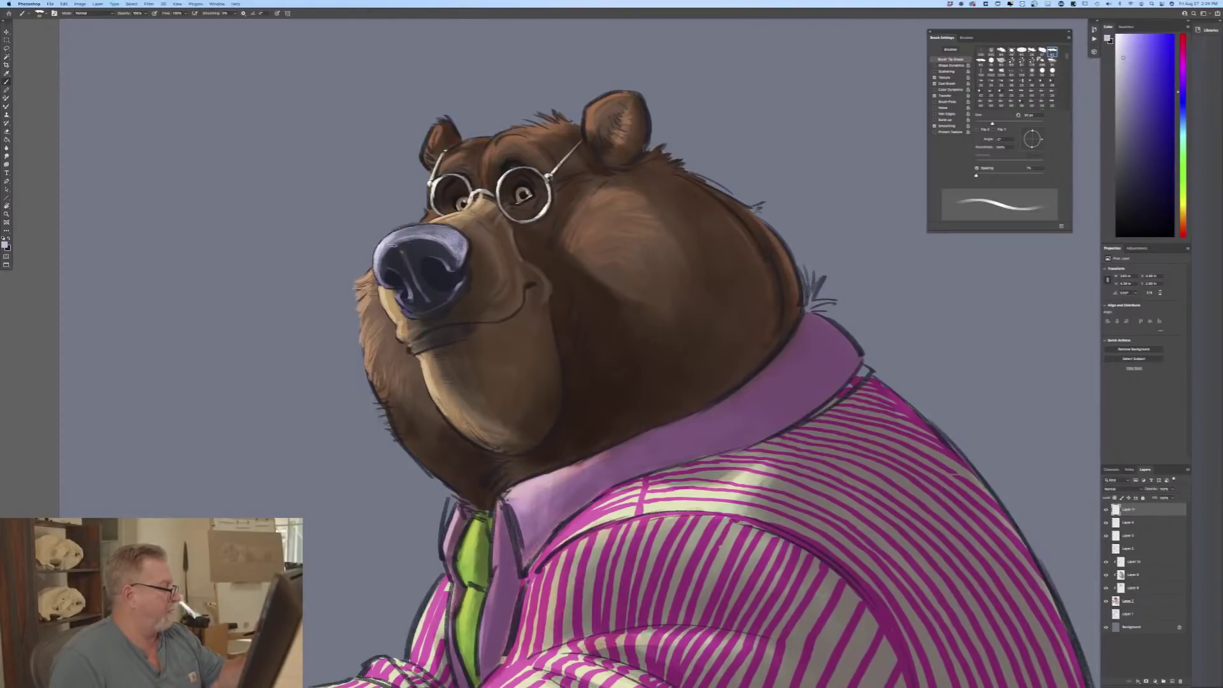
pyautogui.moveTo(391, 244); pyautogui.dragTo(435, 240)
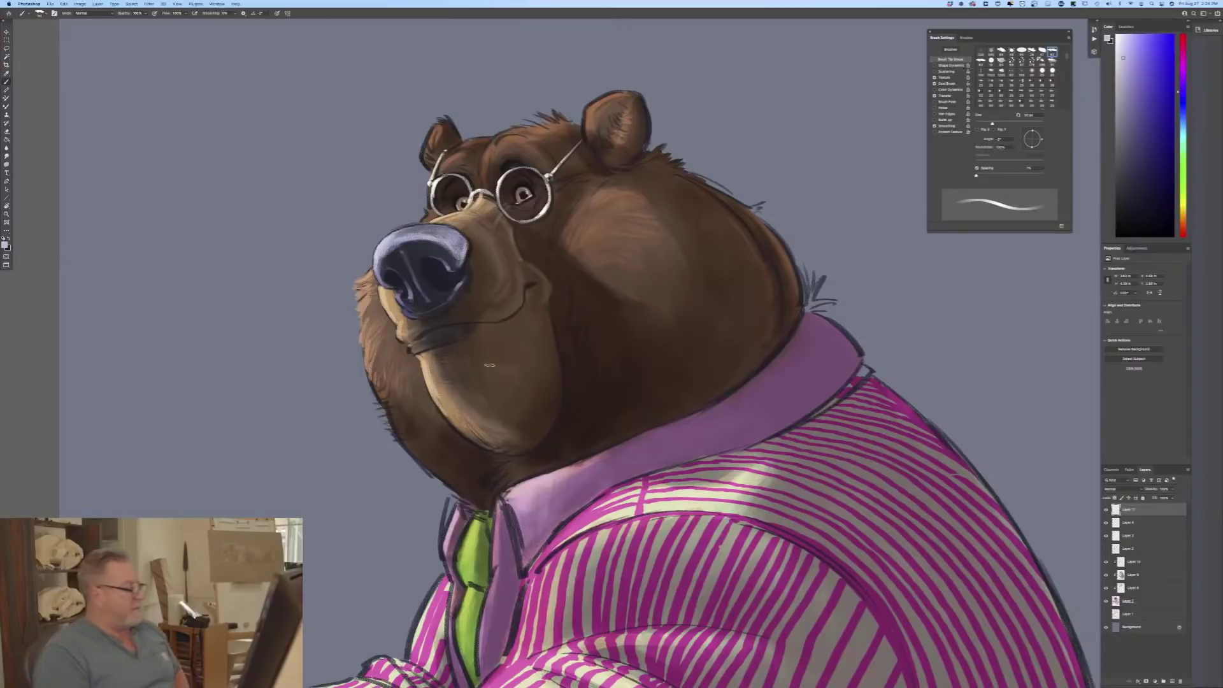
# Step: Darken the foreground colour to a deep blue-grey and paint over the lavender highlights across the top and front of the nose
pyautogui.click(5, 245)
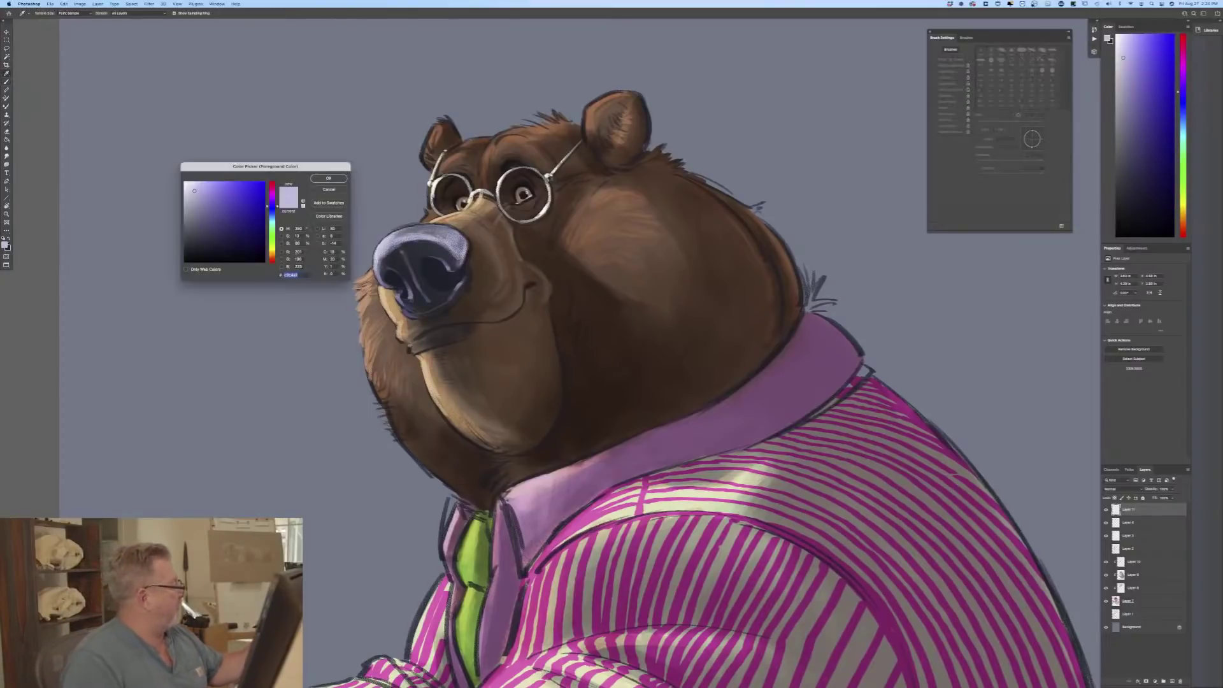
pyautogui.click(196, 243)
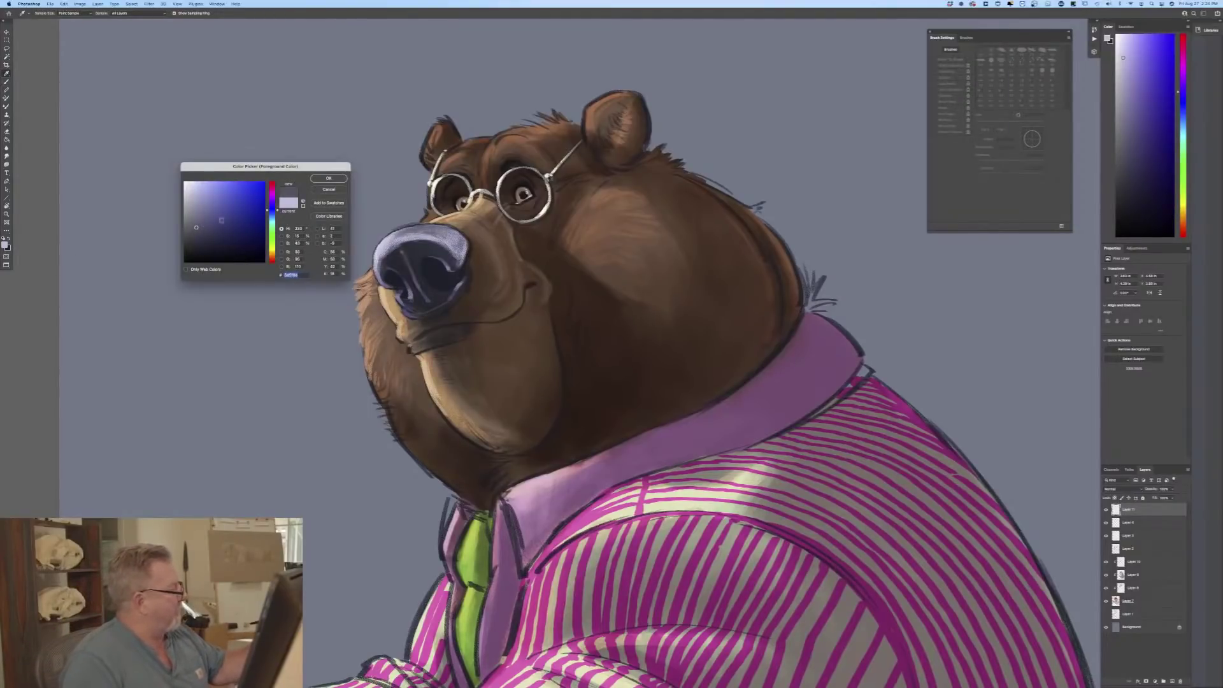
pyautogui.press('Return')
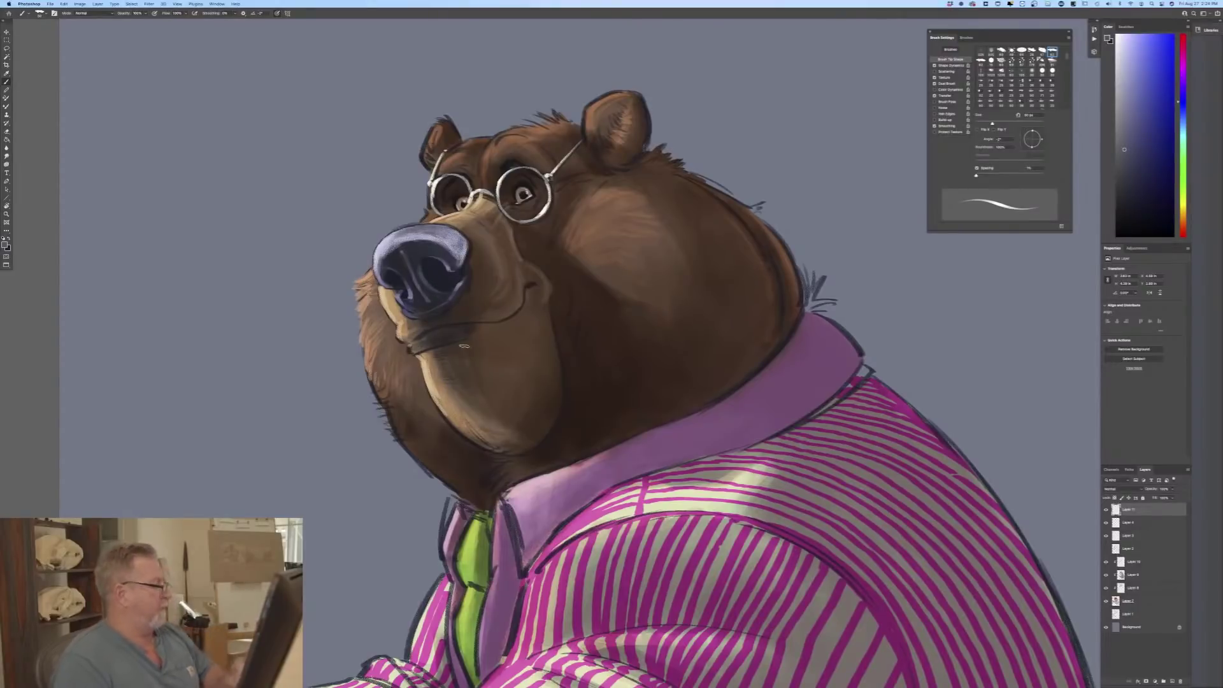
pyautogui.press('super+minus')
pyautogui.press('super+minus')
pyautogui.press('super+minus')
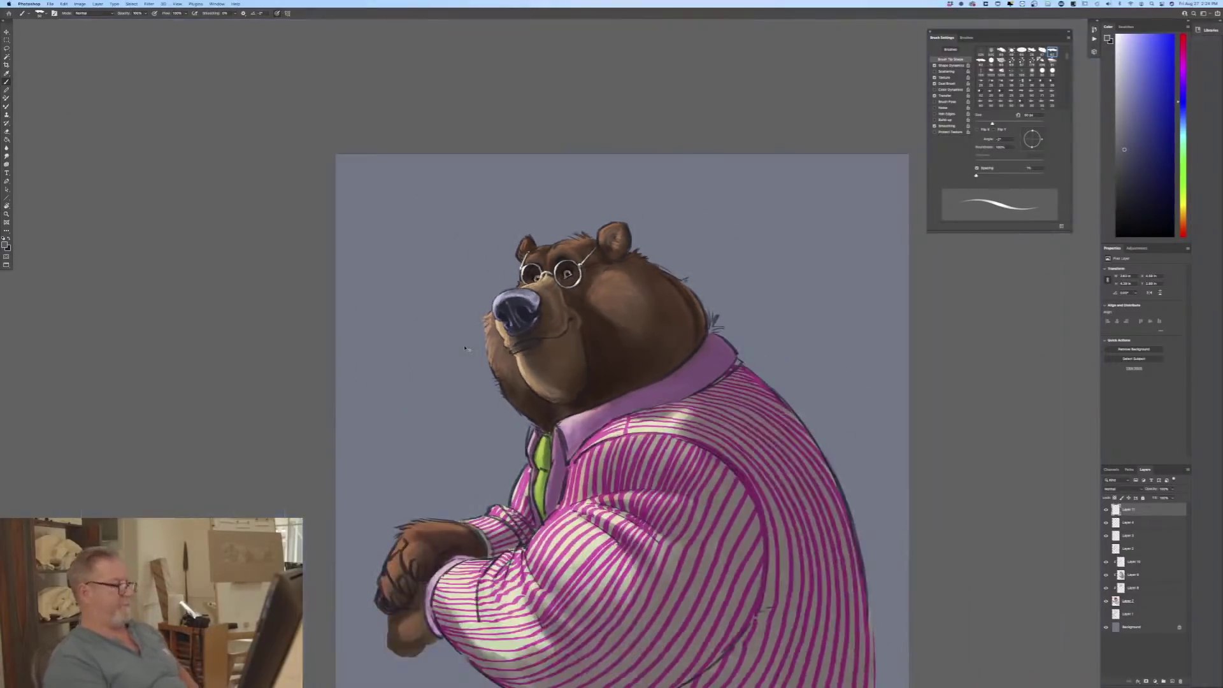
pyautogui.press('super+plus')
pyautogui.press('super+plus')
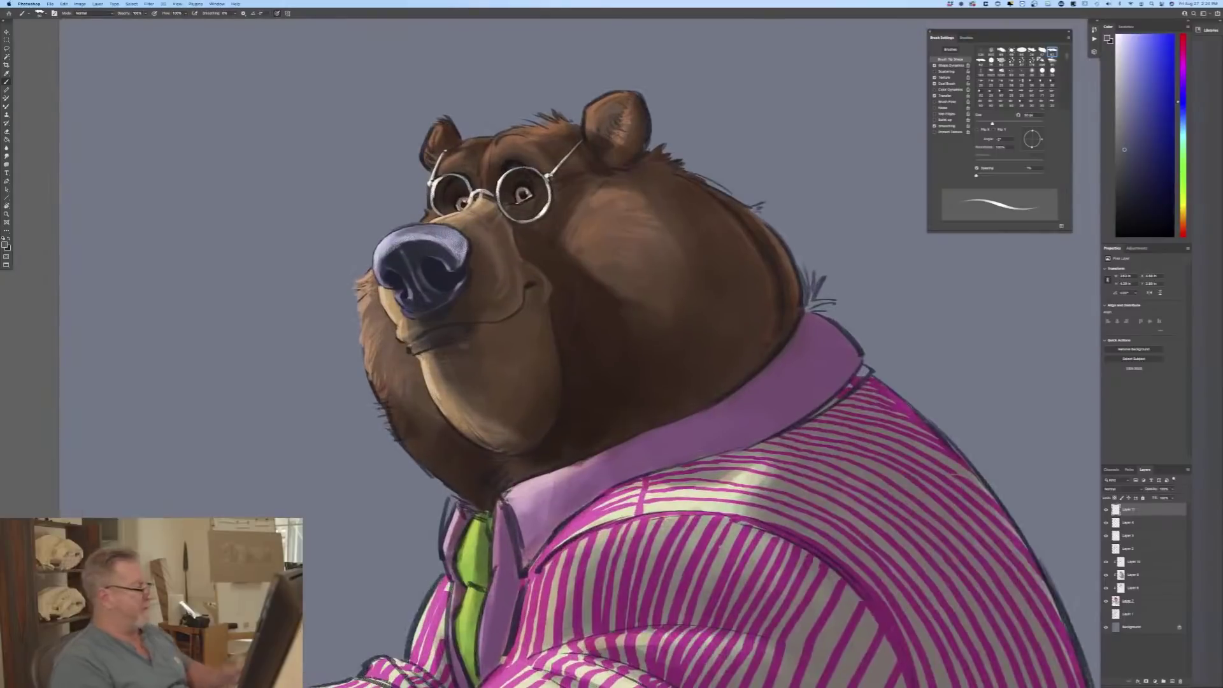
pyautogui.click(5, 245)
pyautogui.click(198, 244)
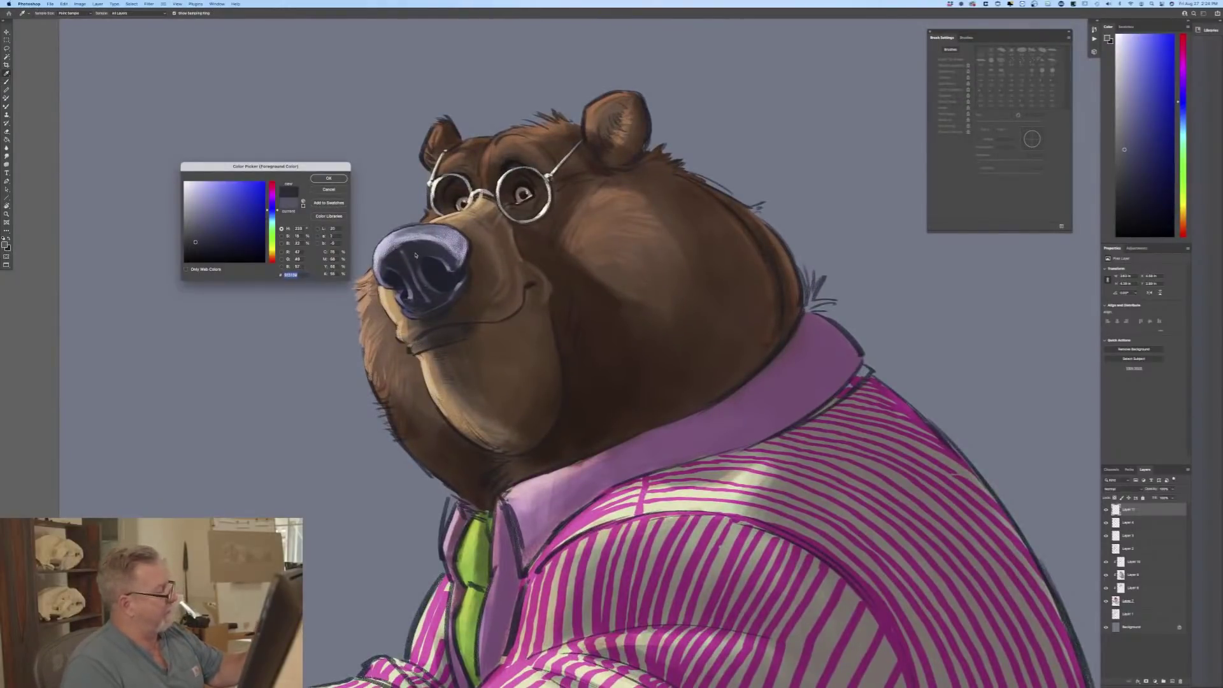
pyautogui.click(326, 179)
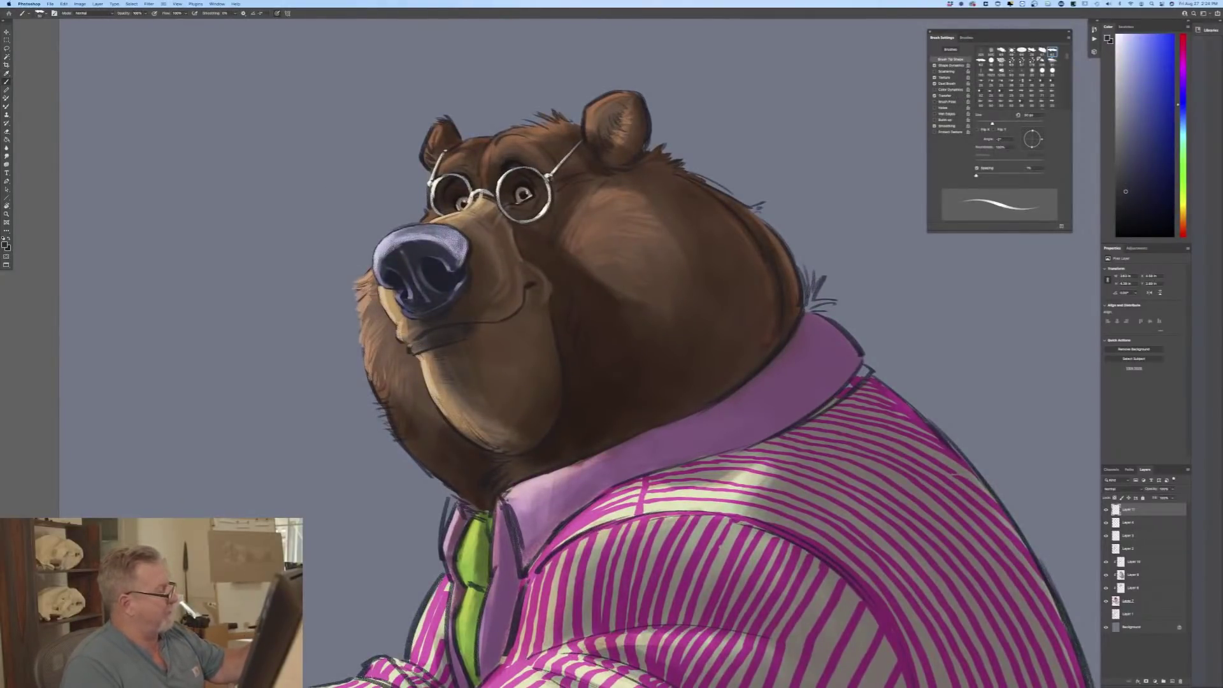
pyautogui.moveTo(458, 238); pyautogui.dragTo(463, 254)
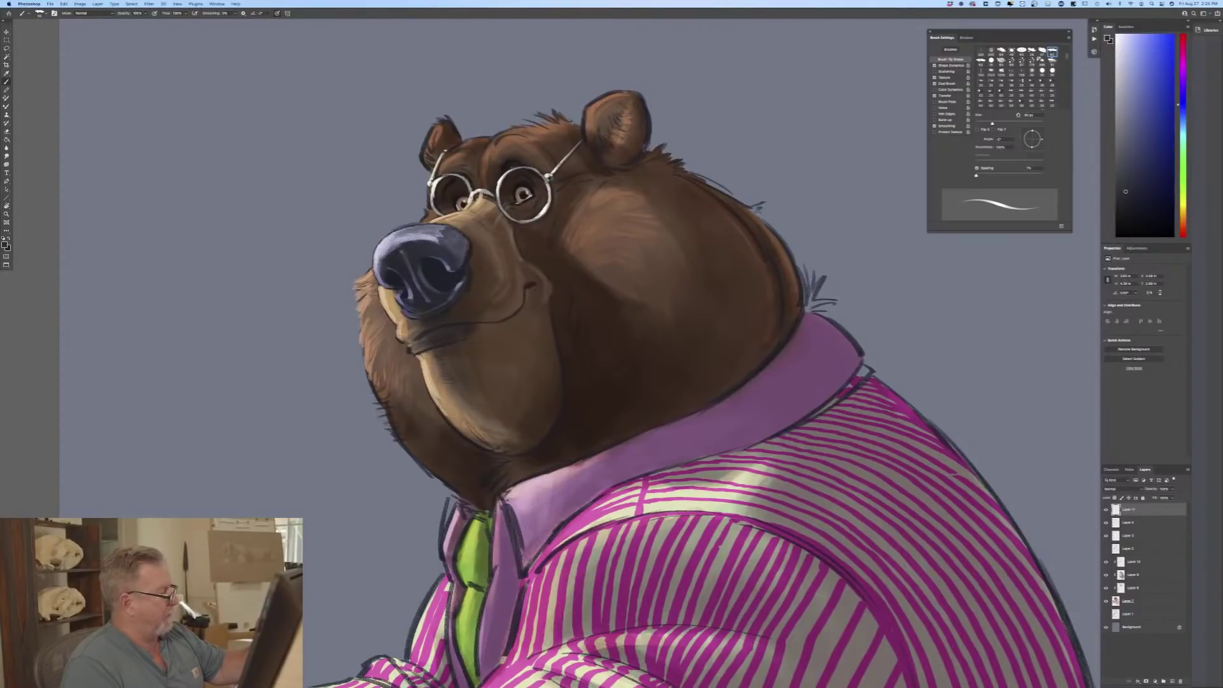
pyautogui.moveTo(424, 230)
pyautogui.mouseDown()
pyautogui.moveTo(383, 242)
pyautogui.moveTo(376, 270)
pyautogui.mouseUp()
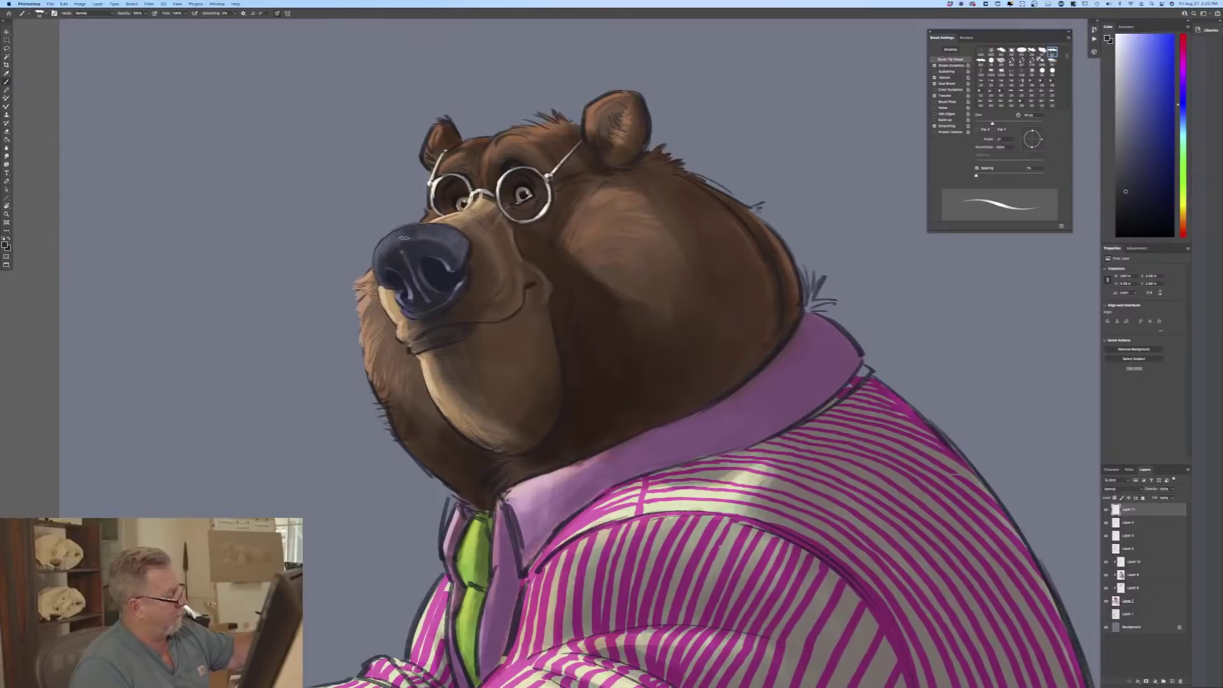
pyautogui.moveTo(394, 243)
pyautogui.mouseDown()
pyautogui.moveTo(383, 242)
pyautogui.moveTo(450, 244)
pyautogui.mouseUp()
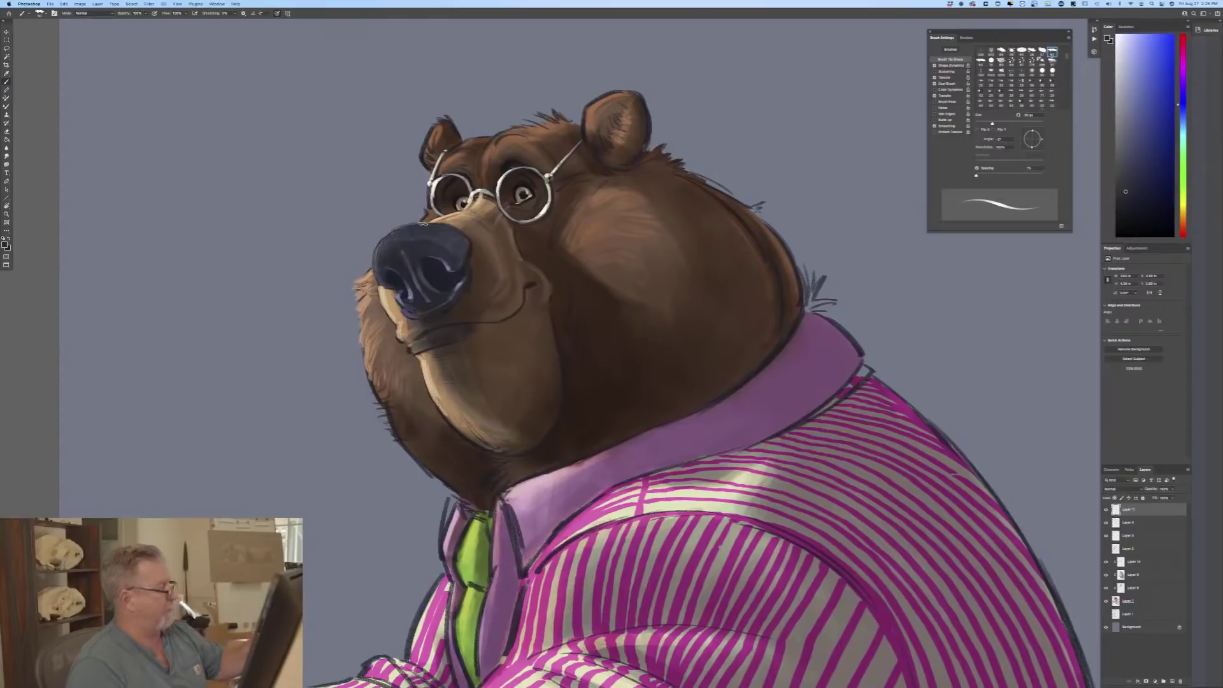
# Step: Shift the foreground colour to a light, slightly yellowish grey and paint a highlight along the nose's upper front edge
pyautogui.click(5, 246)
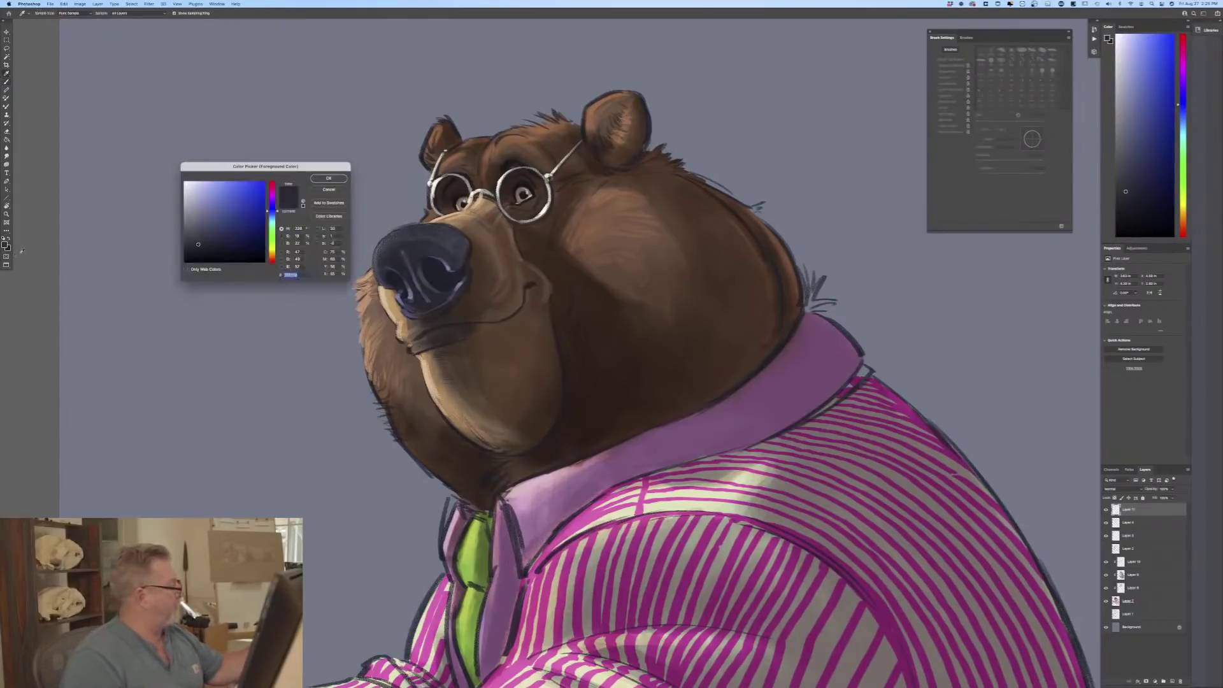
pyautogui.click(270, 252)
pyautogui.moveTo(270, 252); pyautogui.dragTo(270, 250)
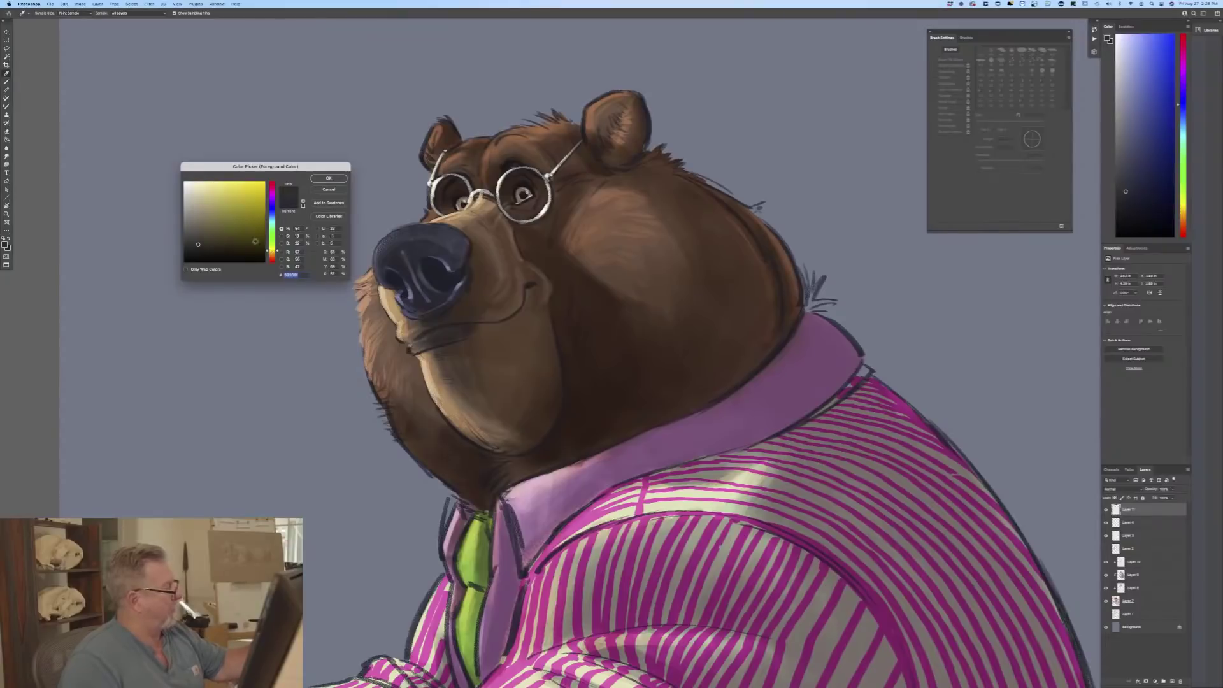
pyautogui.moveTo(192, 220); pyautogui.dragTo(188, 209)
pyautogui.click(329, 178)
pyautogui.press('b')
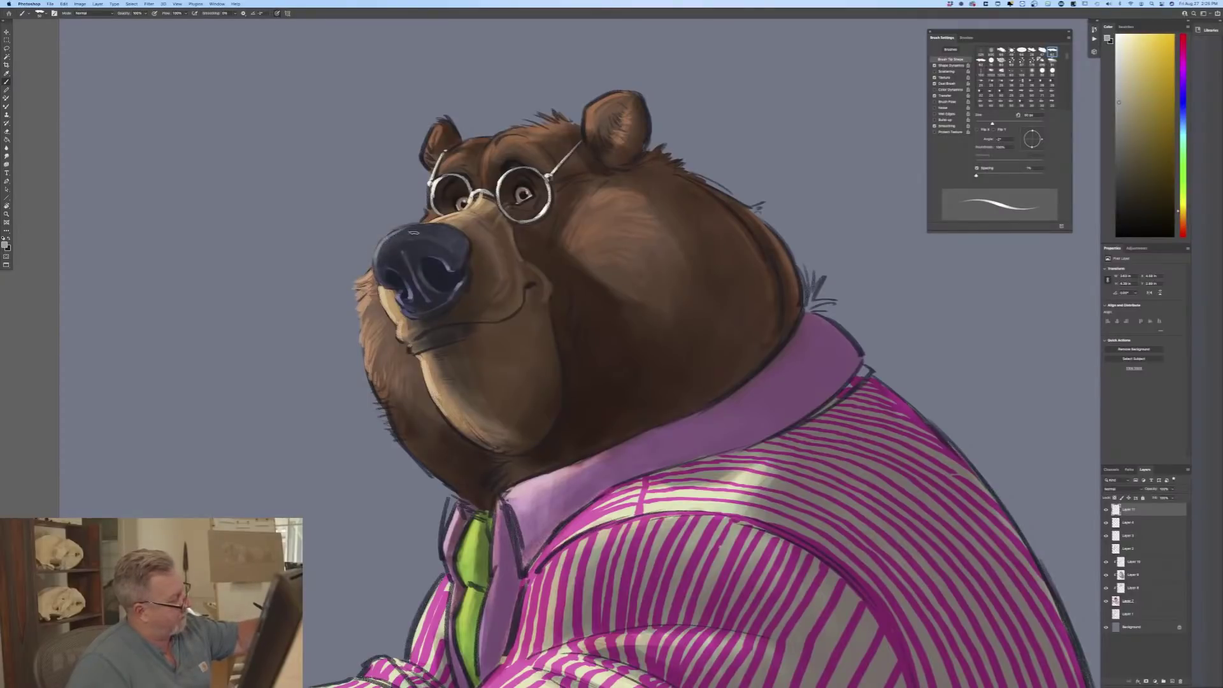
pyautogui.moveTo(414, 234); pyautogui.dragTo(385, 246)
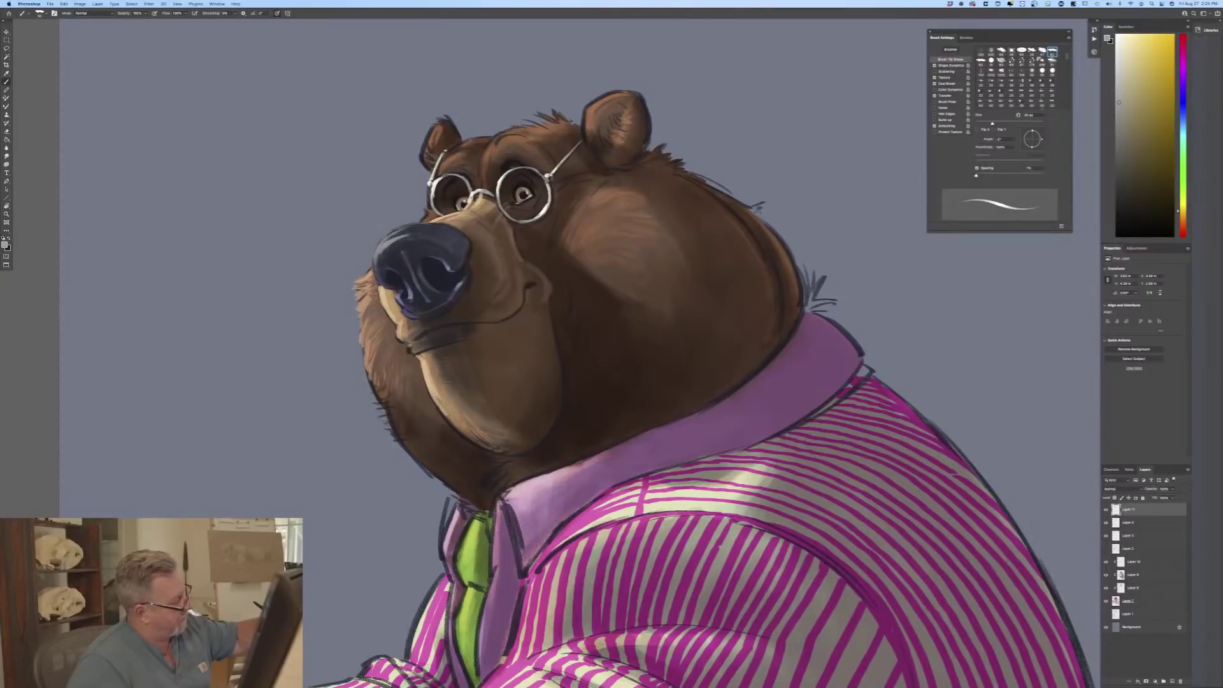
# Step: Reduce the brush size, paint fine grey highlights over the nose's top and near rim, and lighten the foreground colour to near-white
pyautogui.press('[')
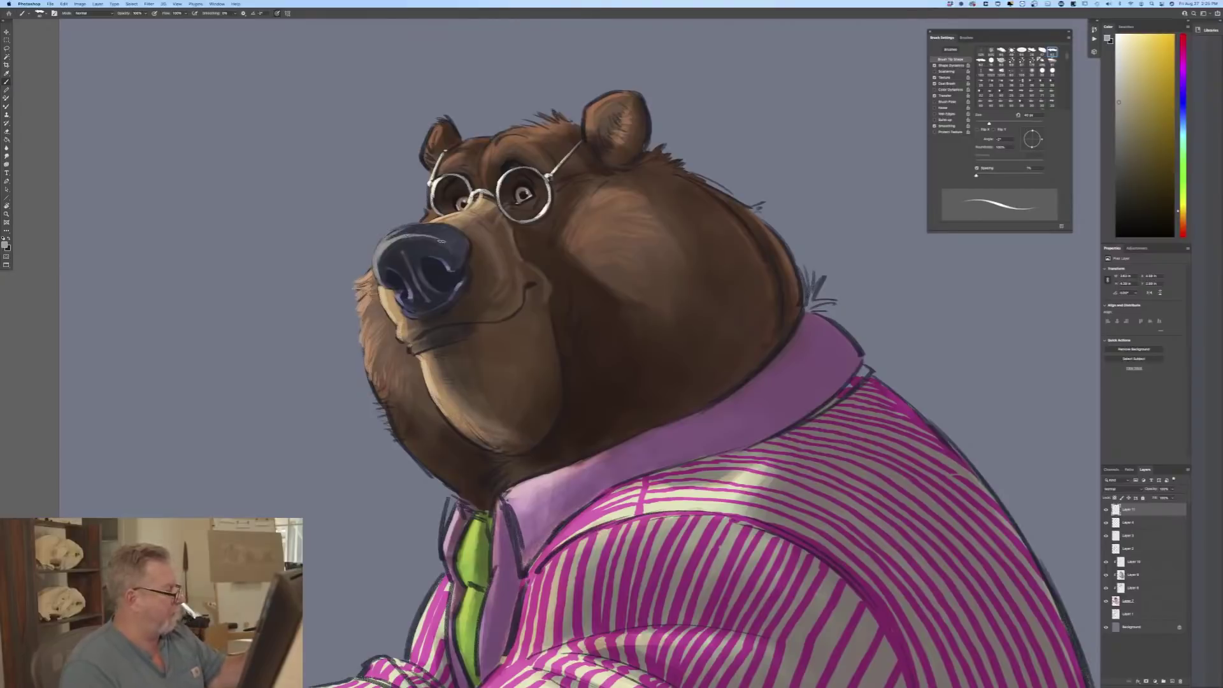
pyautogui.moveTo(435, 237); pyautogui.dragTo(450, 247)
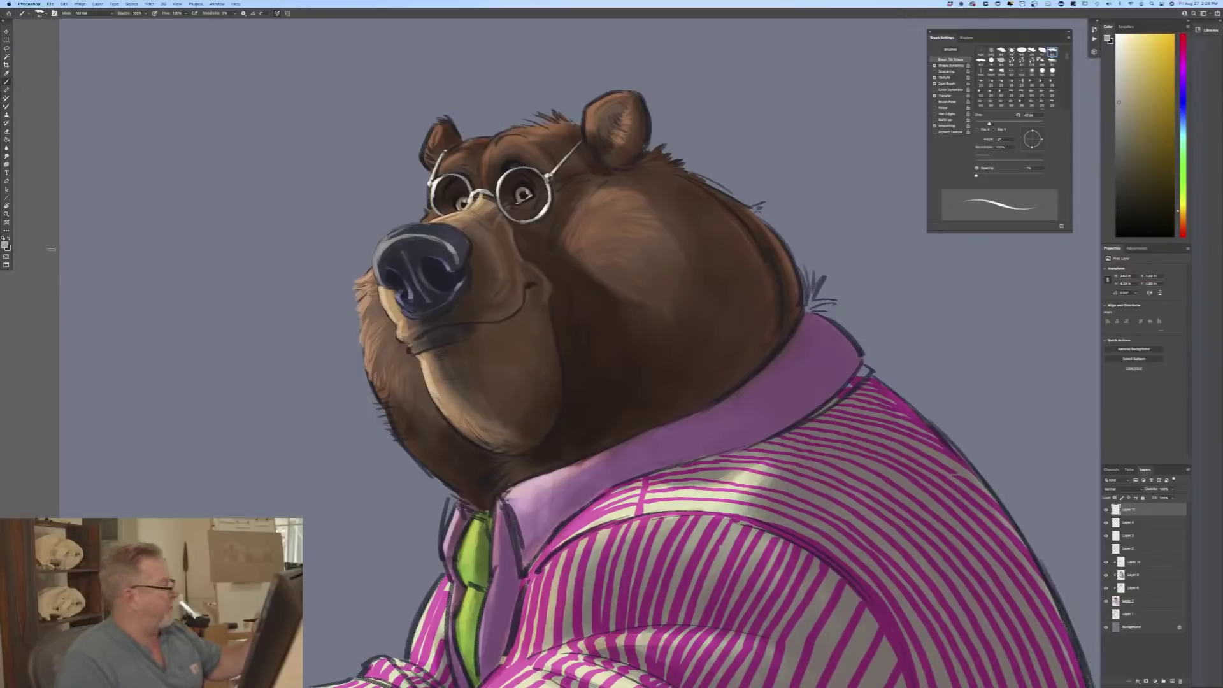
pyautogui.click(934, 65)
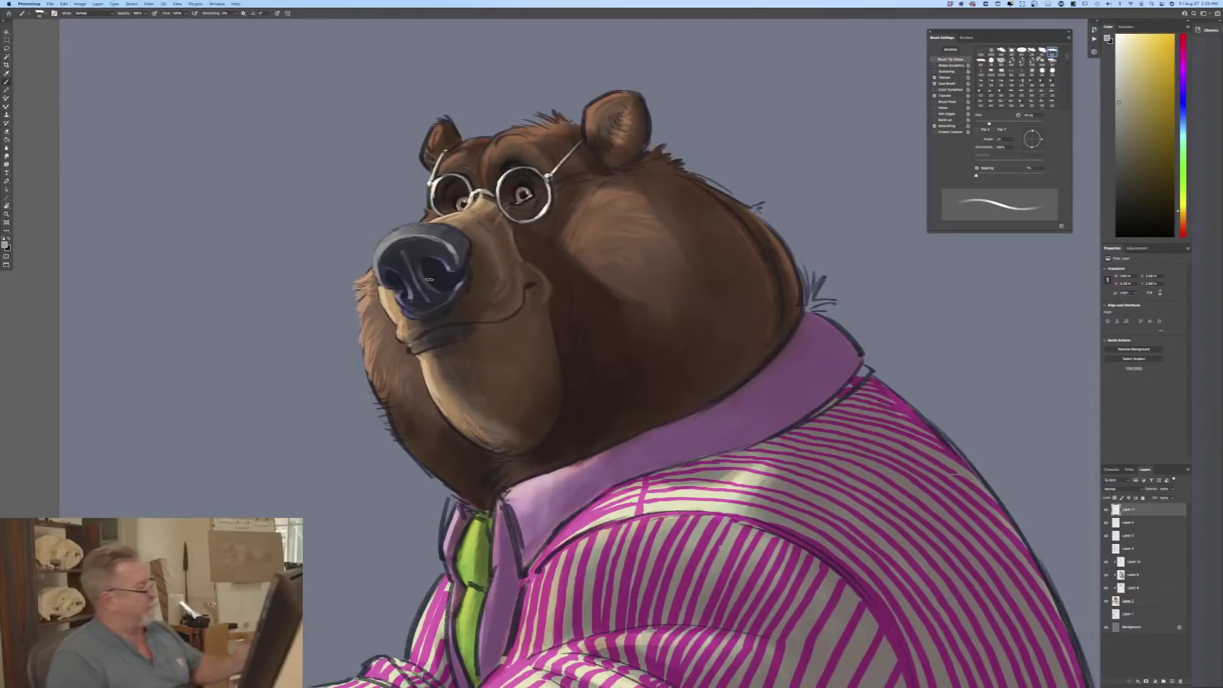
pyautogui.click(5, 245)
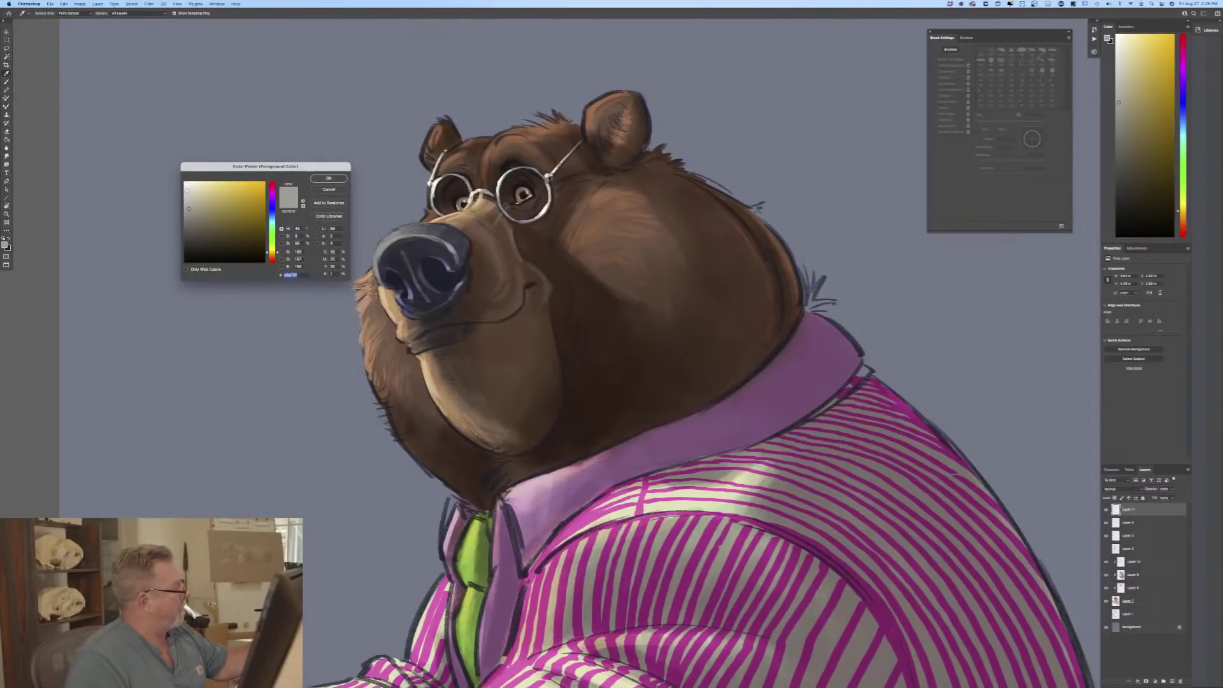
pyautogui.click(329, 178)
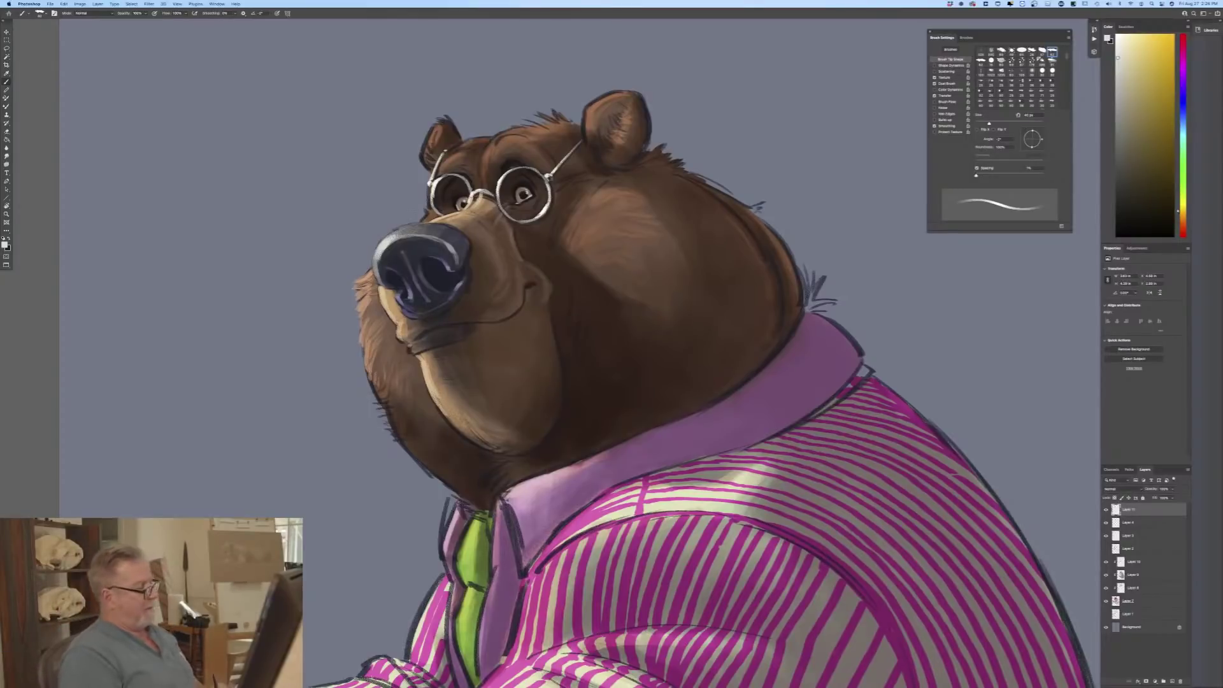
# Step: Sample the dark brown below the nose, set a mid grey-brown and paint light along the bear's lower lip
pyautogui.click(5, 245)
pyautogui.click(449, 335)
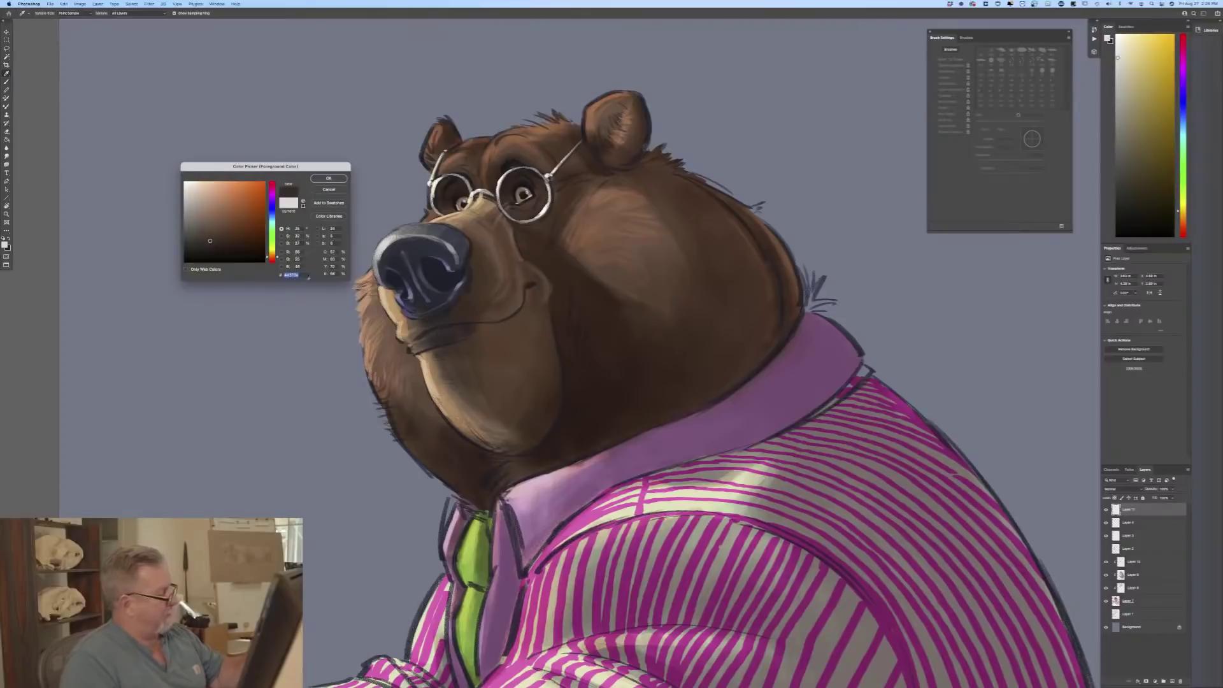
pyautogui.press('Return')
pyautogui.press('b')
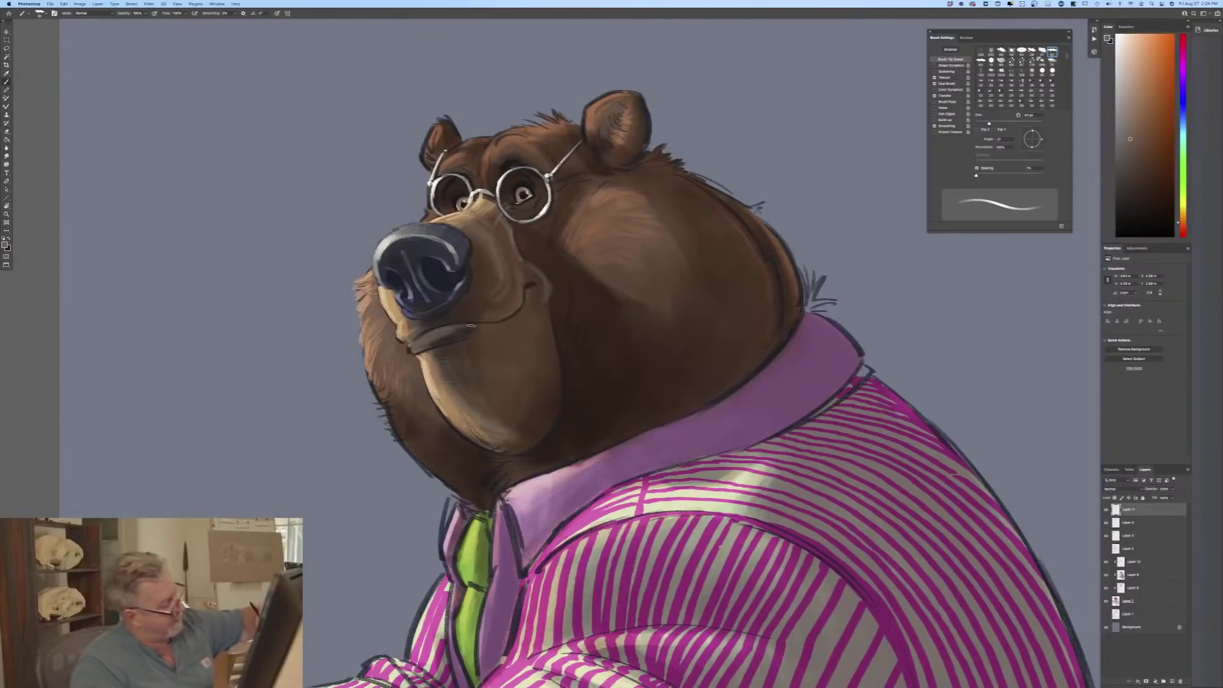
# Step: Sample the brown beside the bear's mouth, set a darker brown, enlarge the brush and darken the cheek fold behind the mouth corner
pyautogui.click(6, 244)
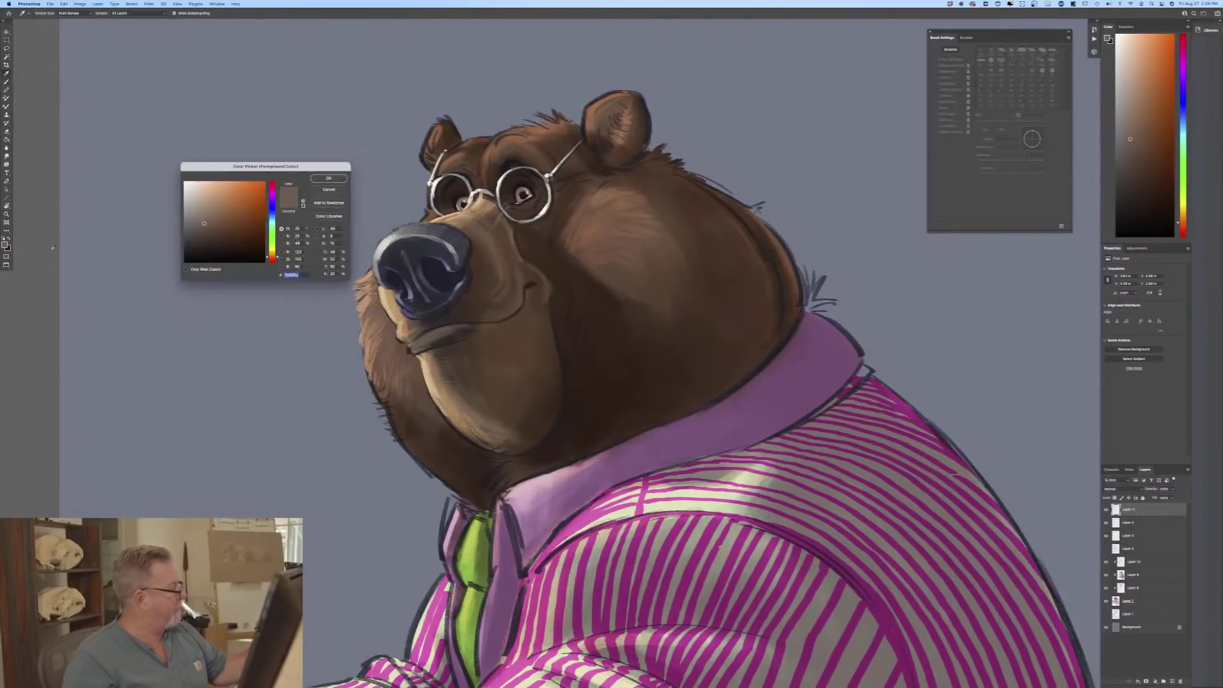
pyautogui.click(494, 326)
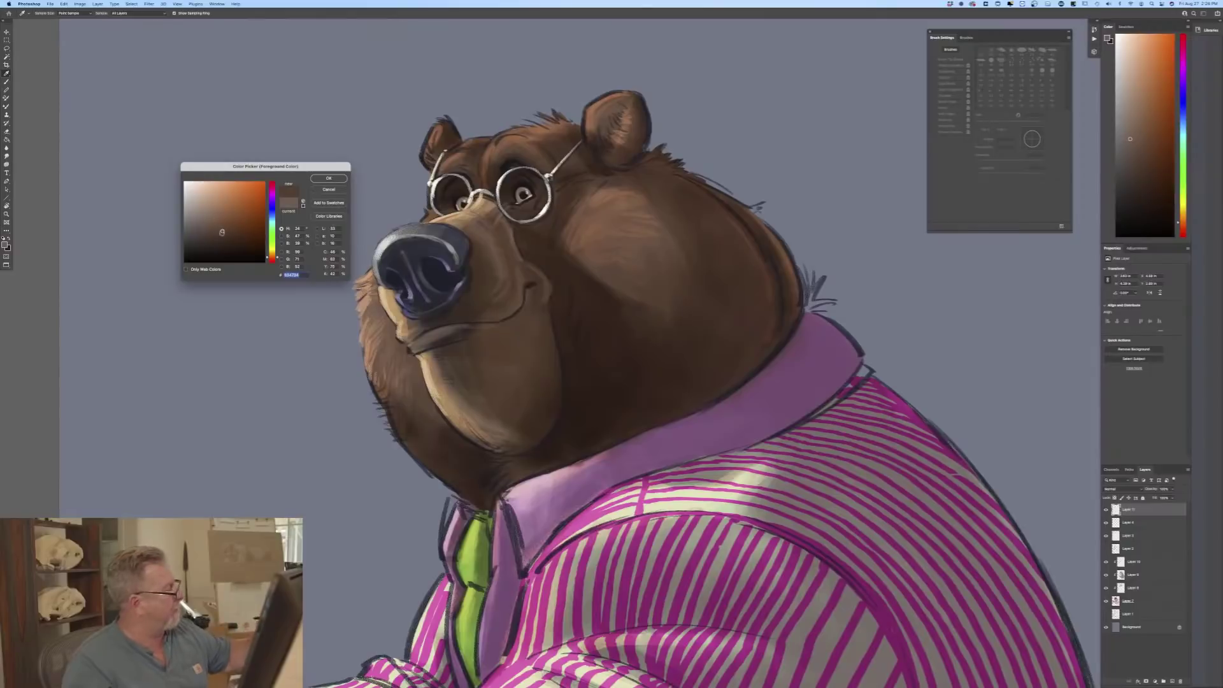
pyautogui.click(222, 230)
pyautogui.click(328, 178)
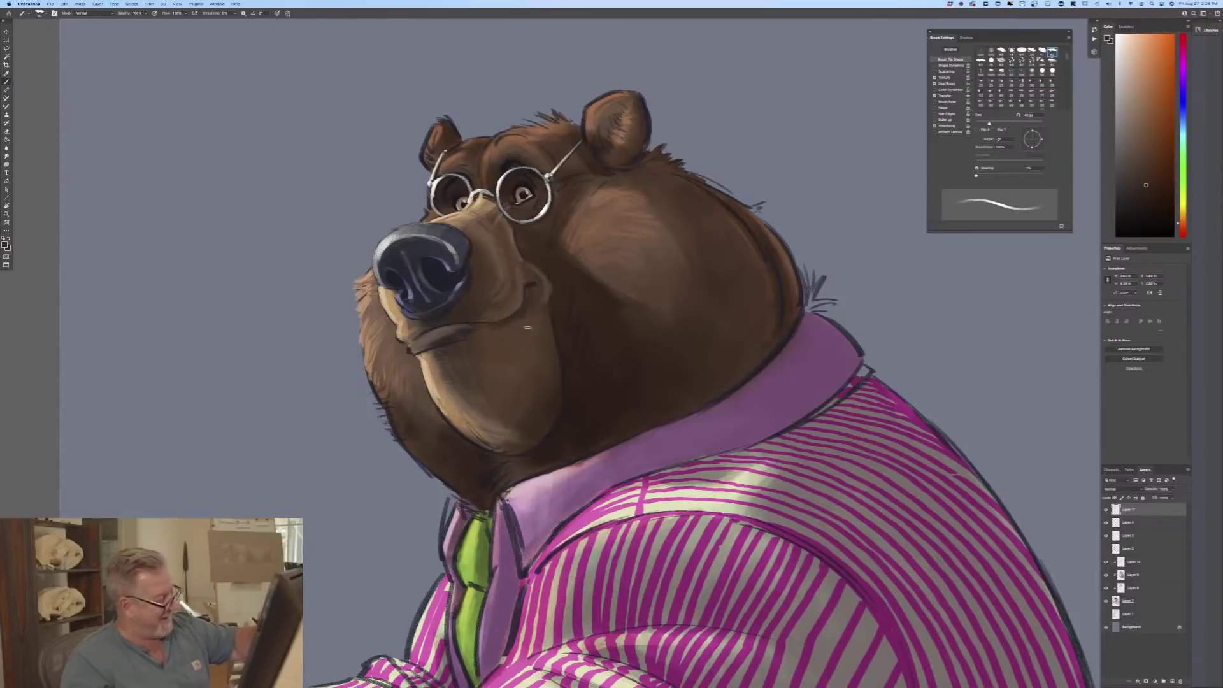
pyautogui.press(']')
pyautogui.press(']')
pyautogui.press(']')
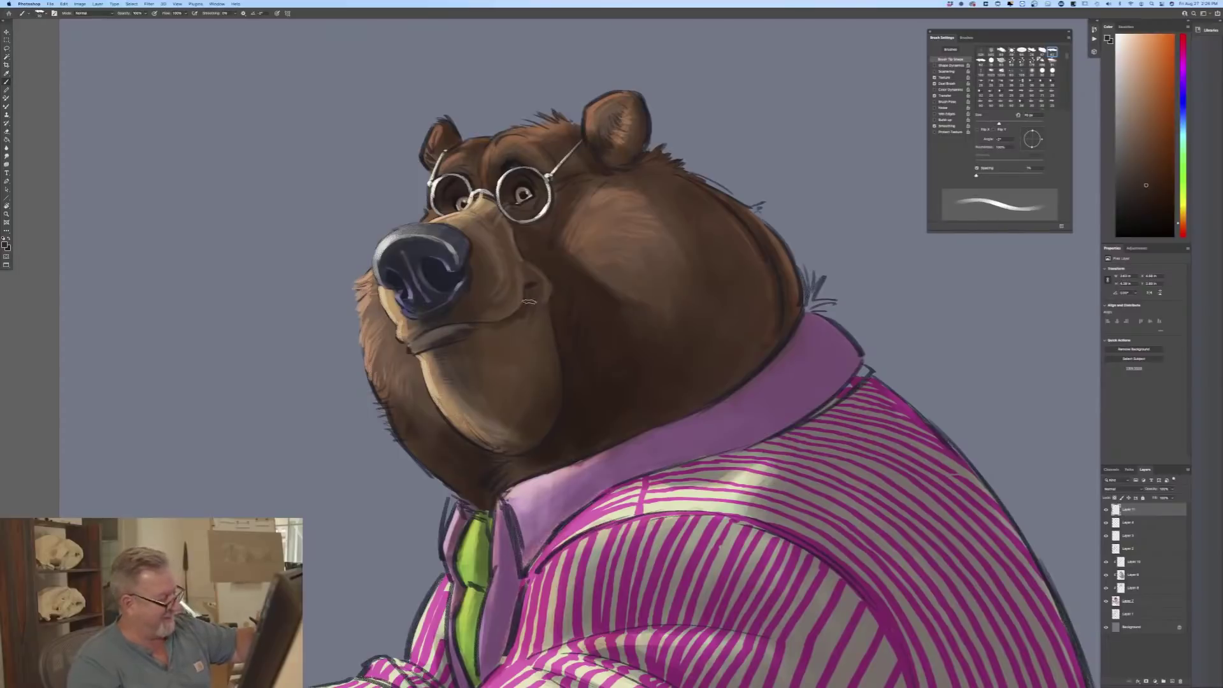
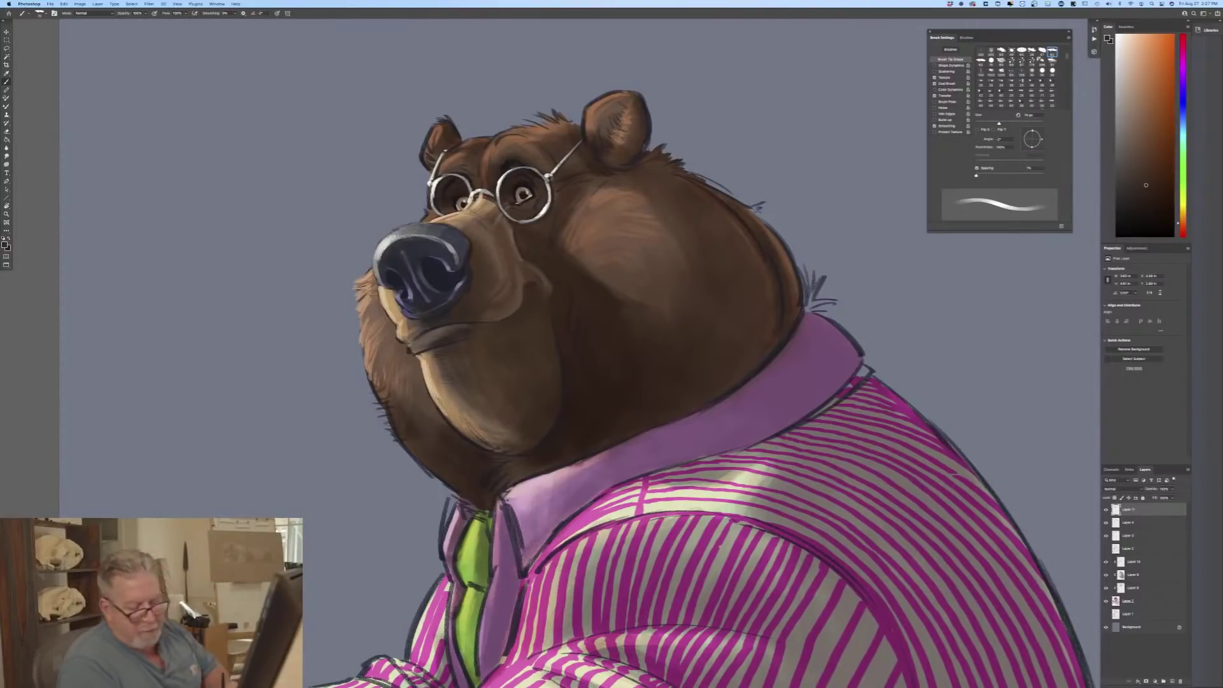
# Step: Add a new layer at reduced opacity and paint translucent light grey over both lenses of the bear's glasses
pyautogui.click(1170, 680)
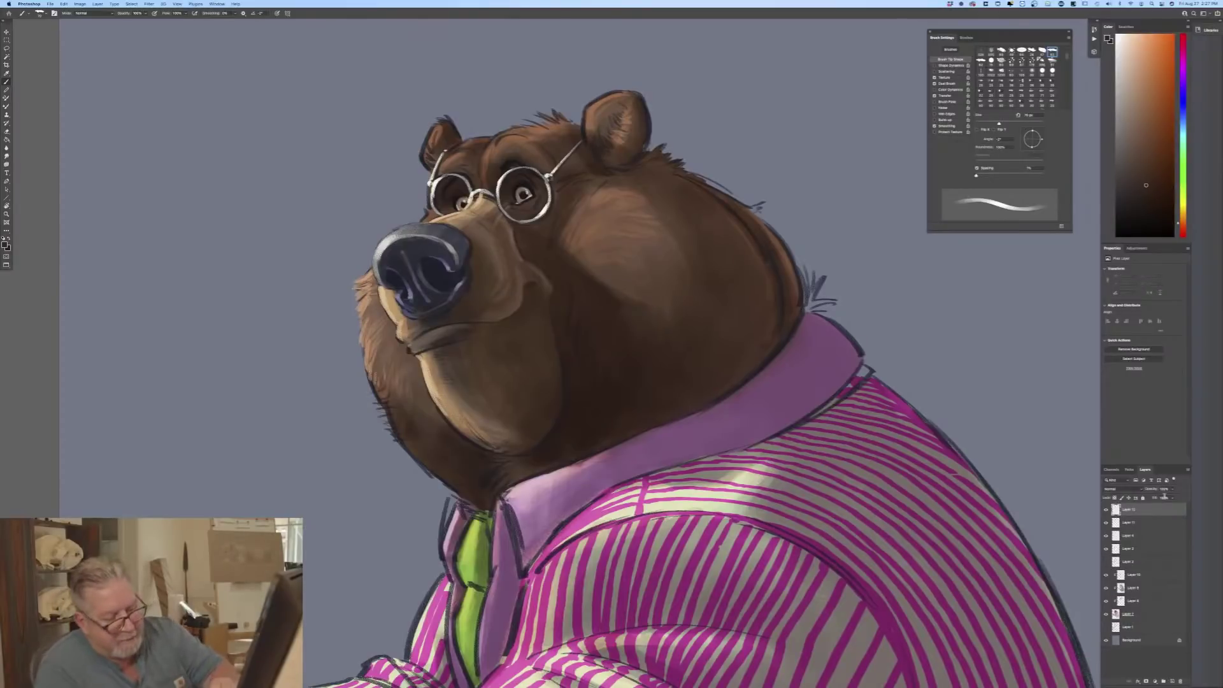
pyautogui.click(1171, 490)
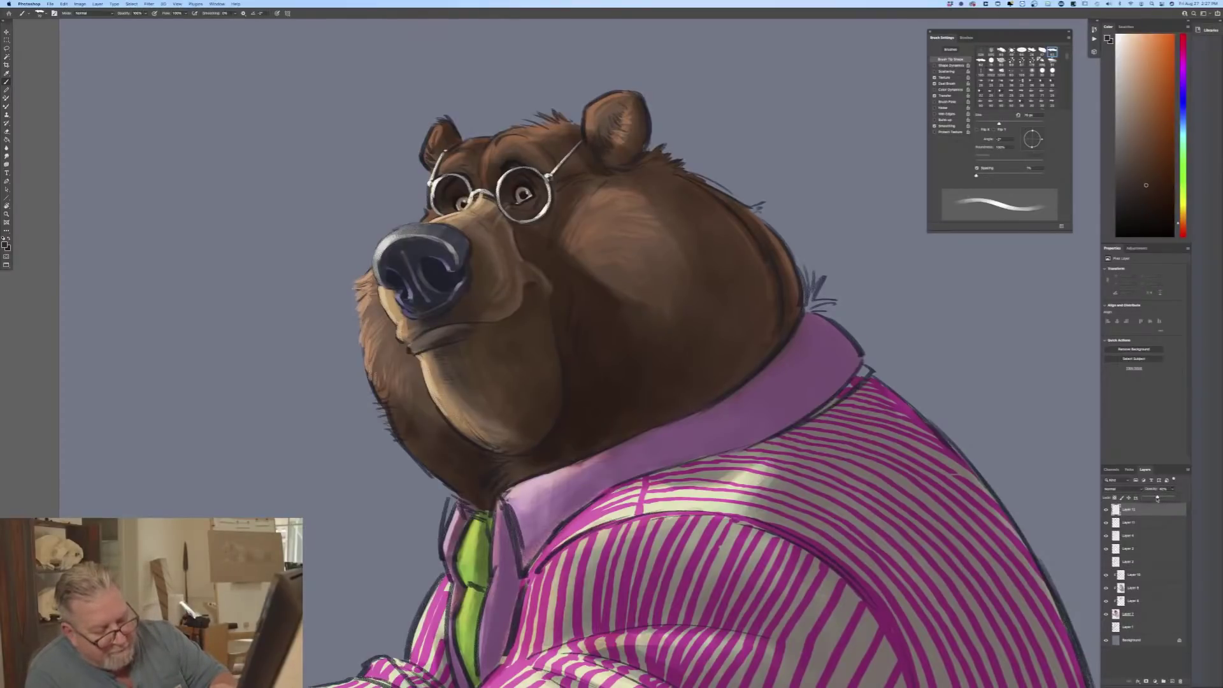
pyautogui.click(6, 244)
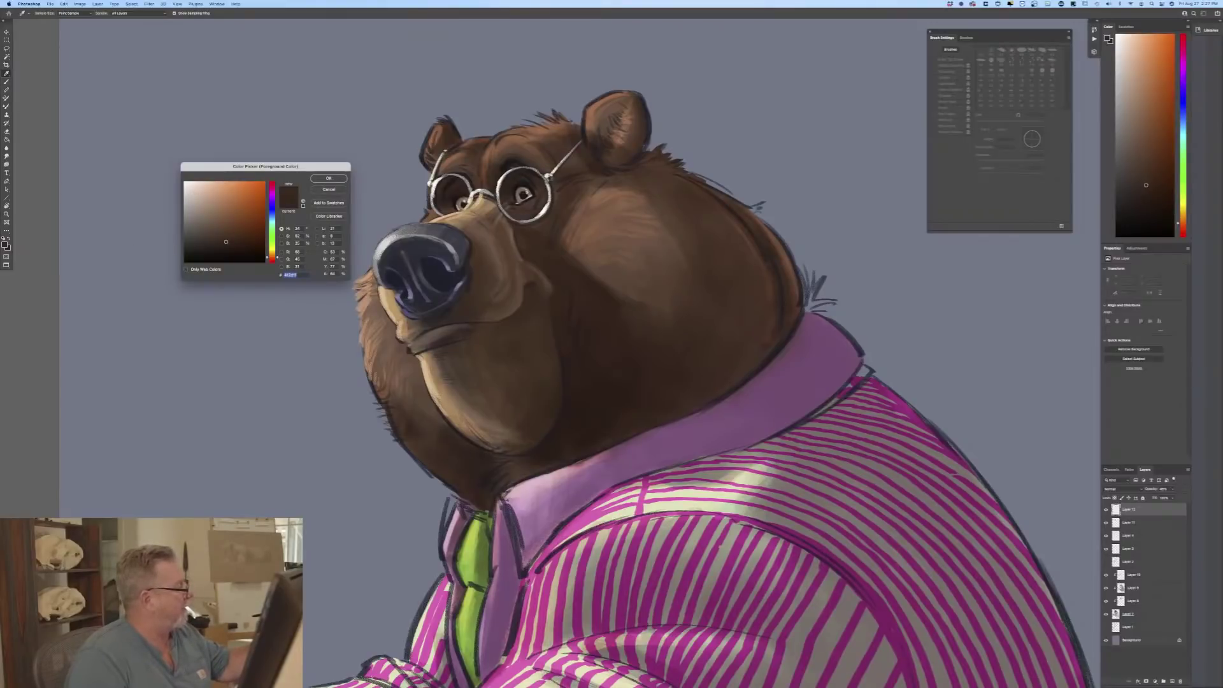
pyautogui.press('Return')
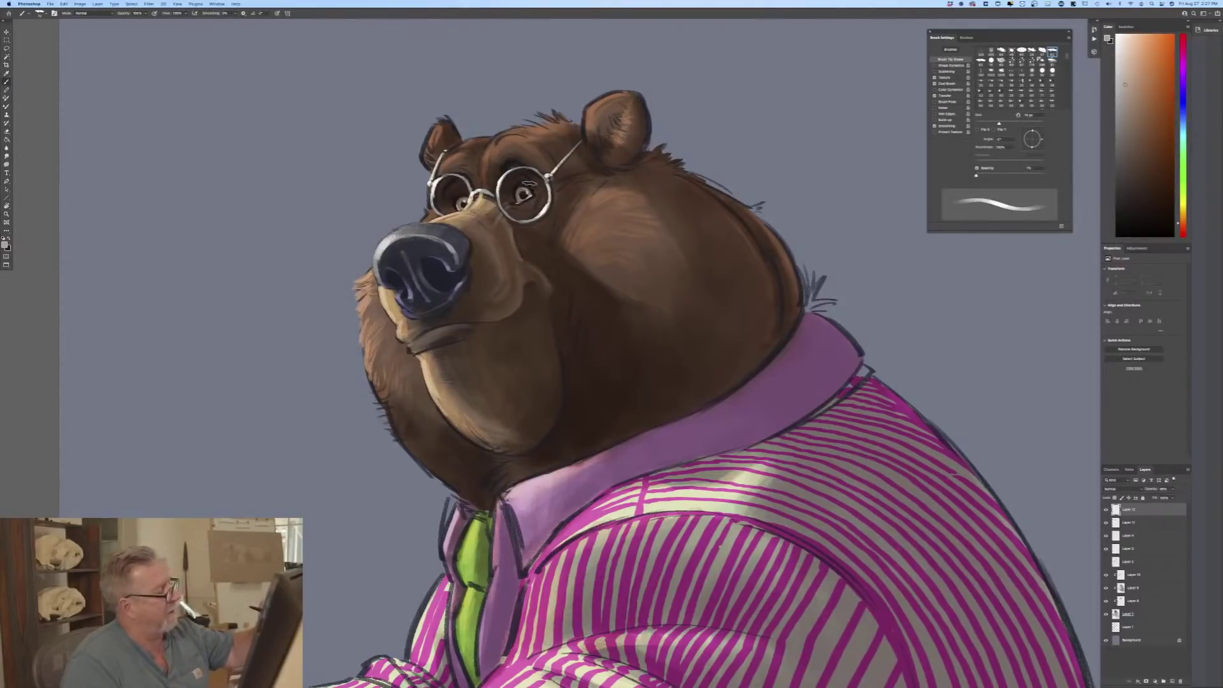
pyautogui.moveTo(528, 184)
pyautogui.mouseDown()
pyautogui.moveTo(542, 207)
pyautogui.moveTo(525, 214)
pyautogui.mouseUp()
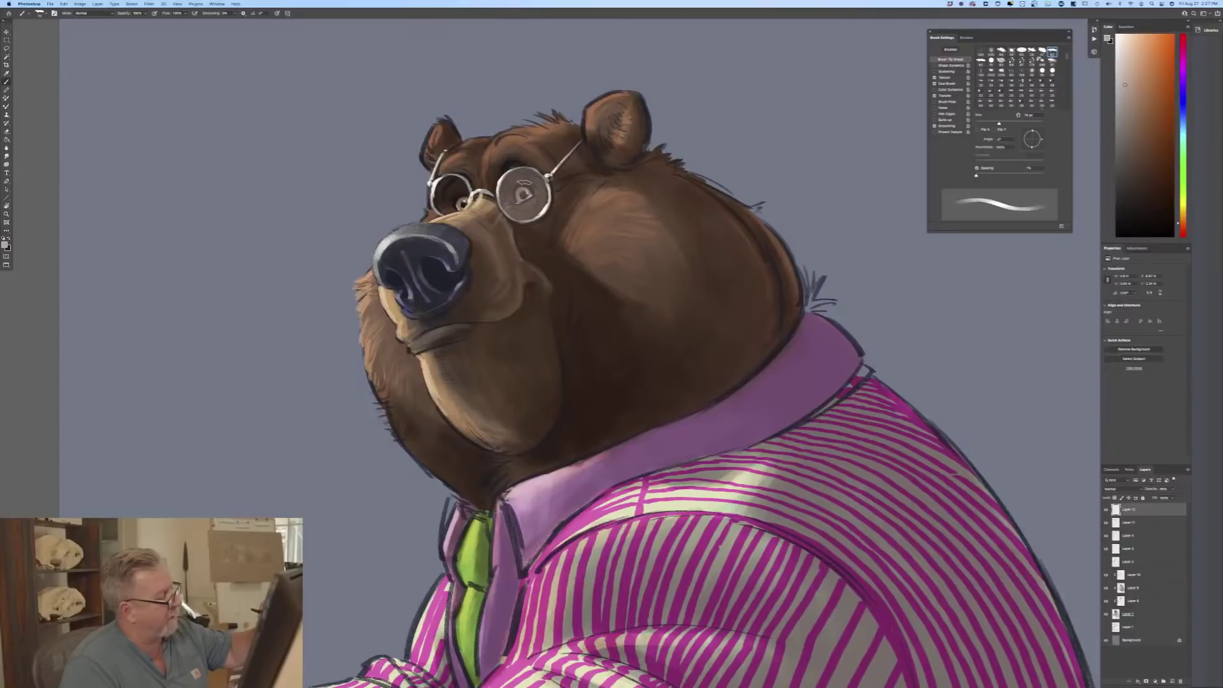
pyautogui.moveTo(445, 182); pyautogui.dragTo(450, 203)
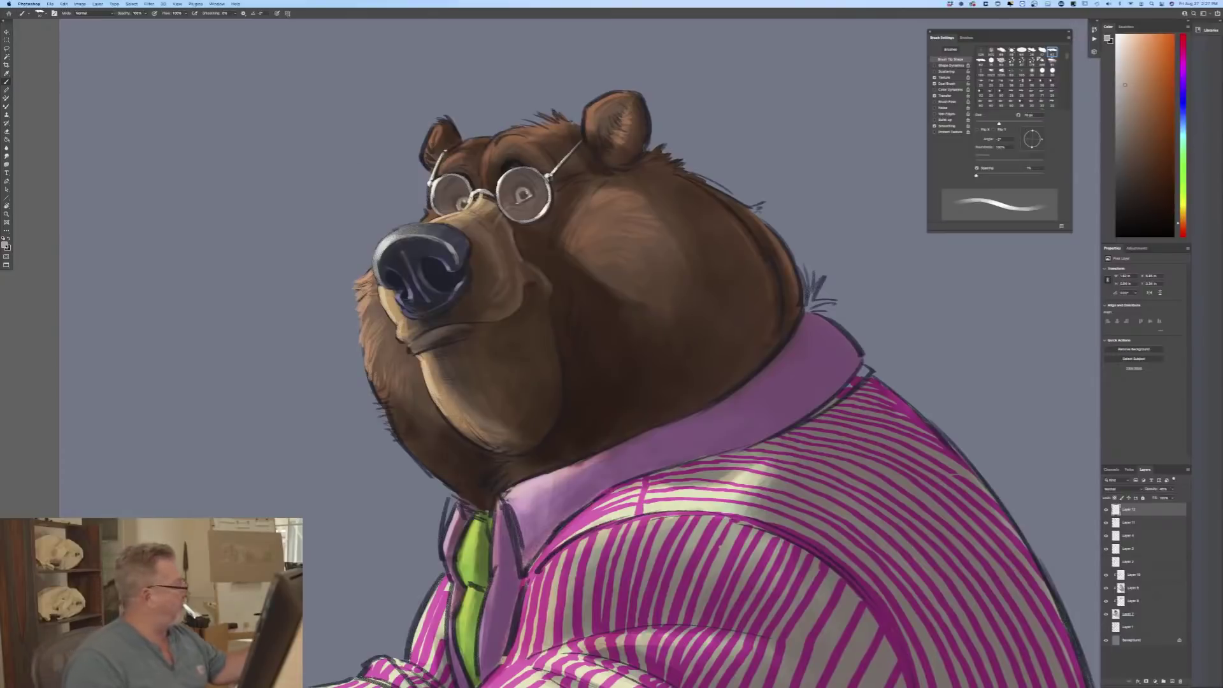
# Step: Lighten the foreground grey, add another new layer and, with a much smaller brush, paint fine reflections on the glasses' lenses
pyautogui.click(7, 244)
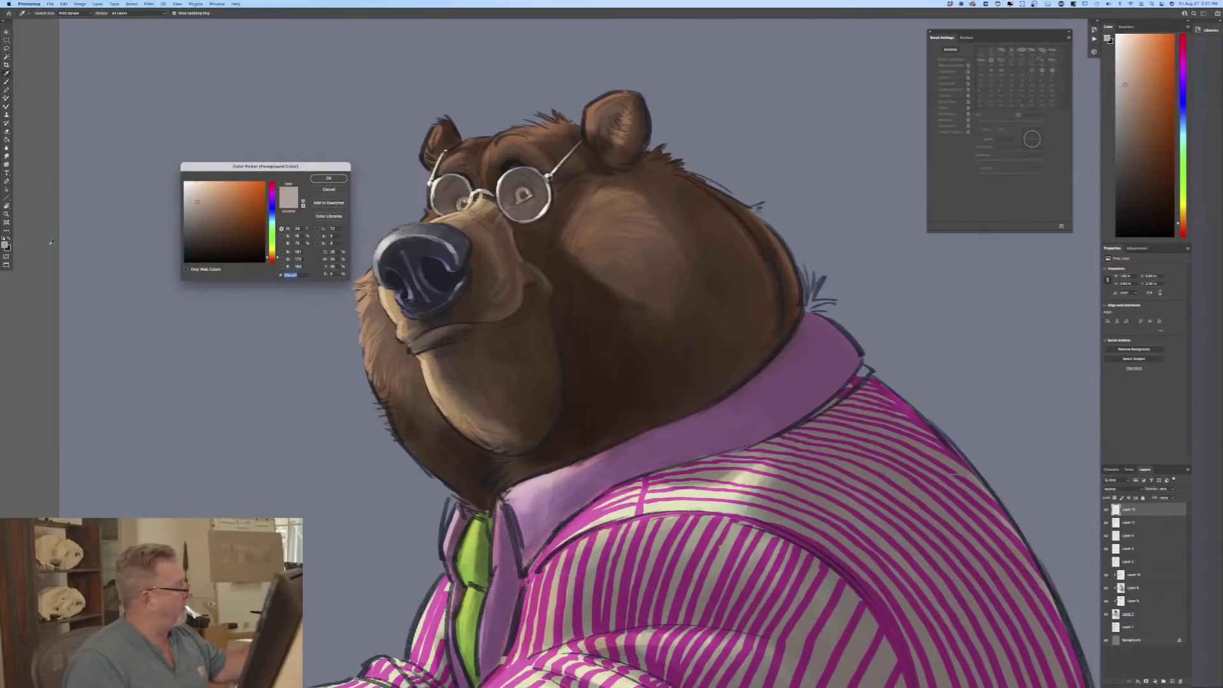
pyautogui.click(329, 178)
pyautogui.click(1172, 681)
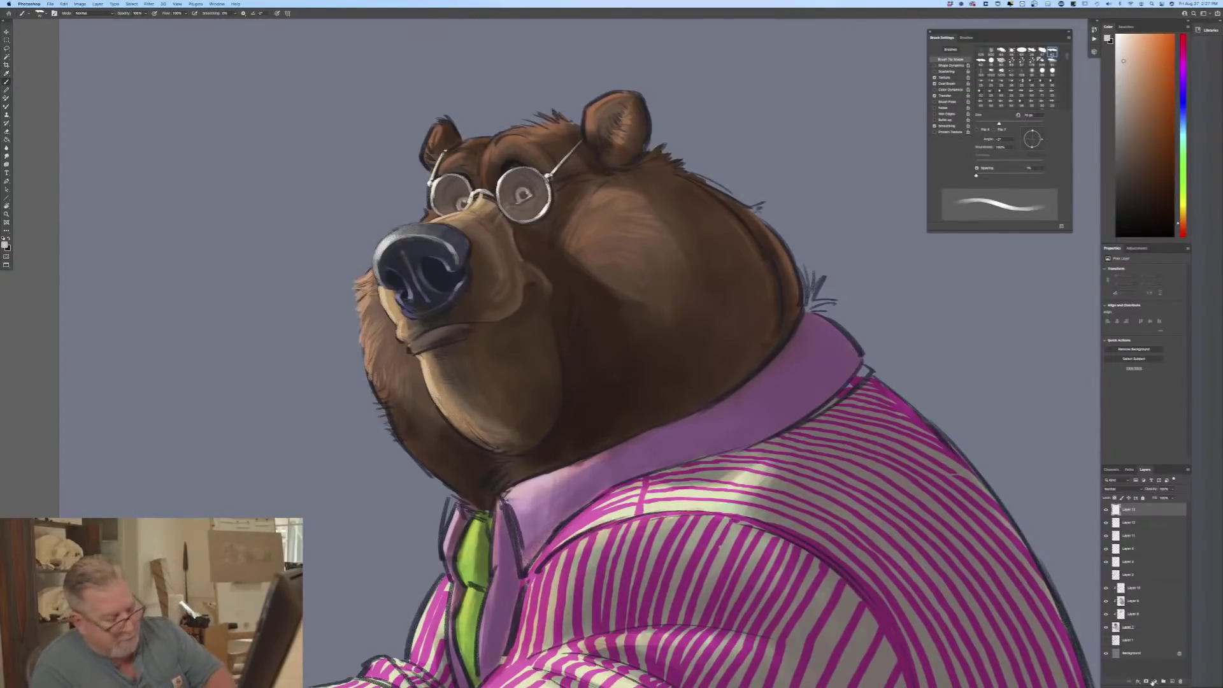
pyautogui.press('[')
pyautogui.press('[')
pyautogui.press('[')
pyautogui.press('[')
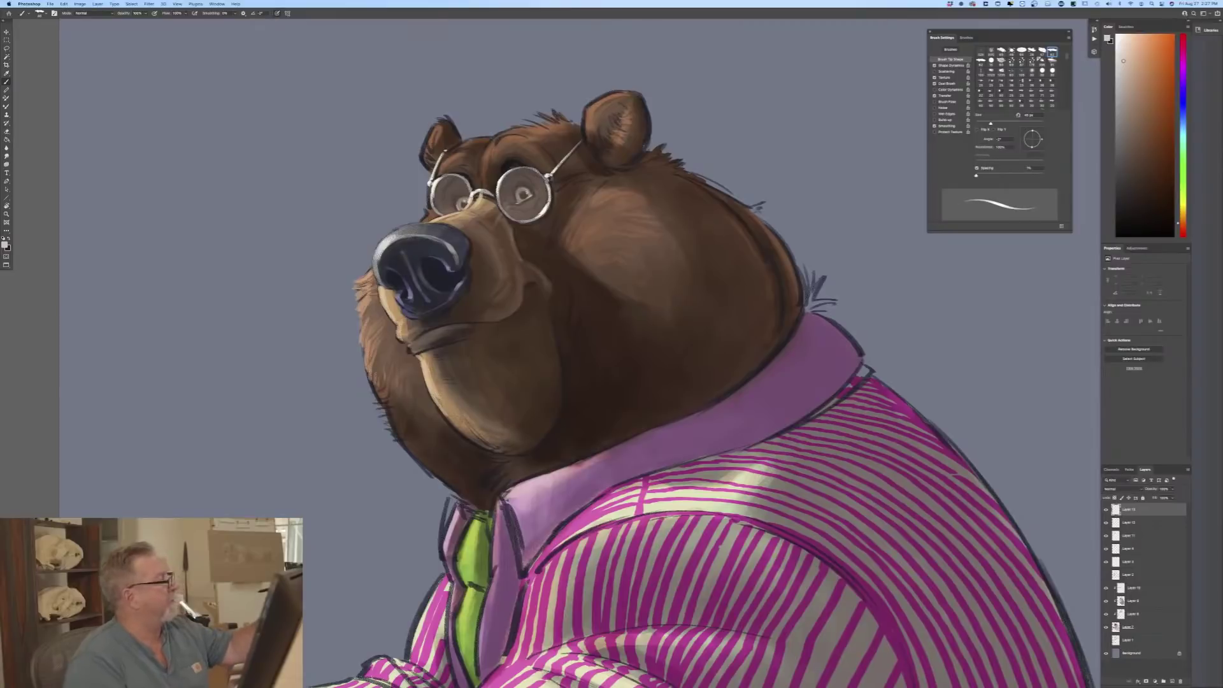
pyautogui.press('[')
pyautogui.press('[')
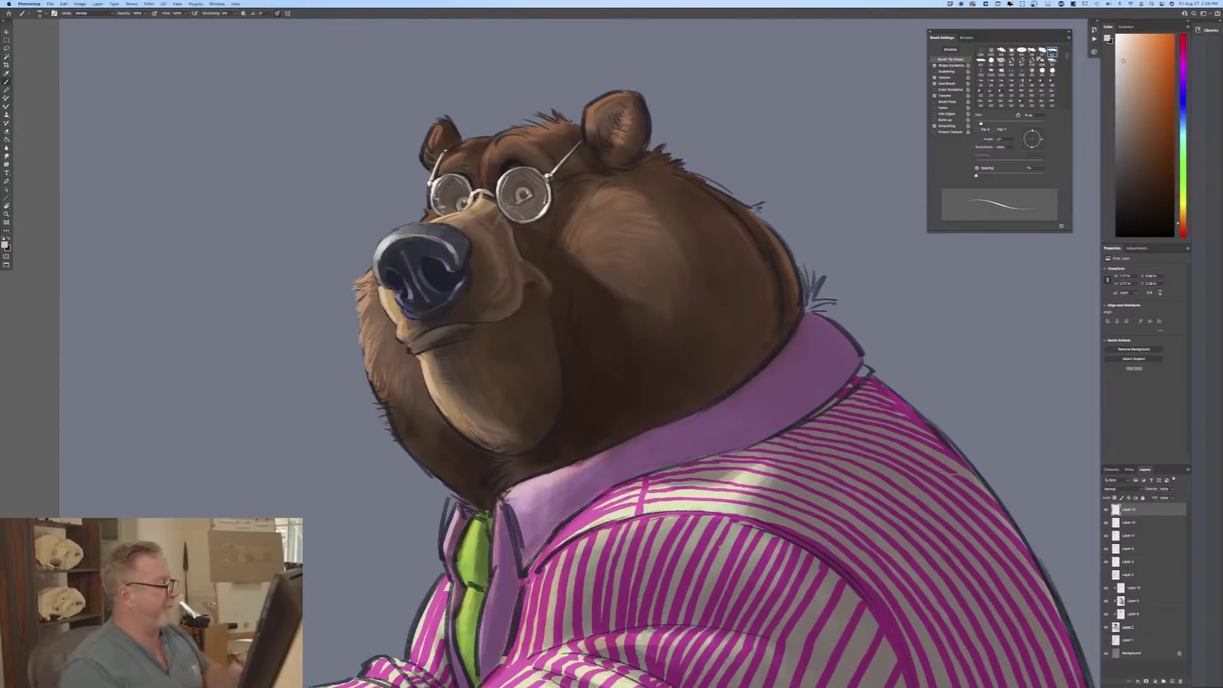
# Step: Sample the muzzle's brown, lighten it to a mid brown and paint fine highlights along the cheek fold behind the mouth
pyautogui.click(5, 244)
pyautogui.click(484, 232)
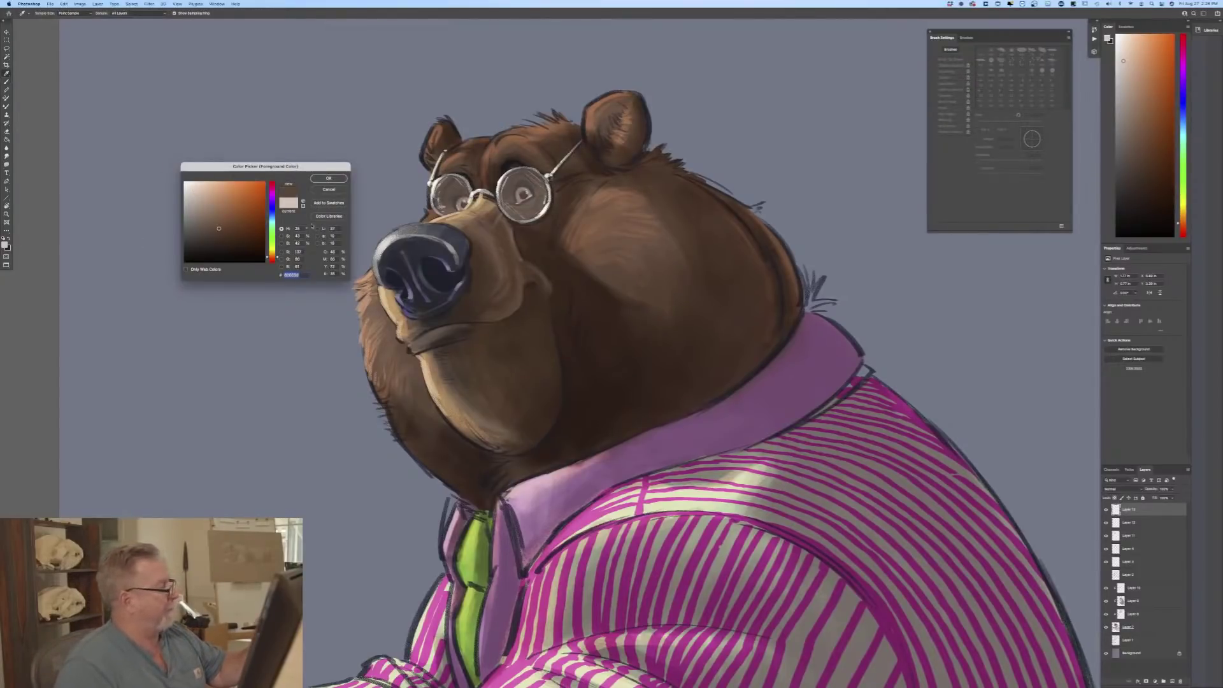
pyautogui.click(329, 177)
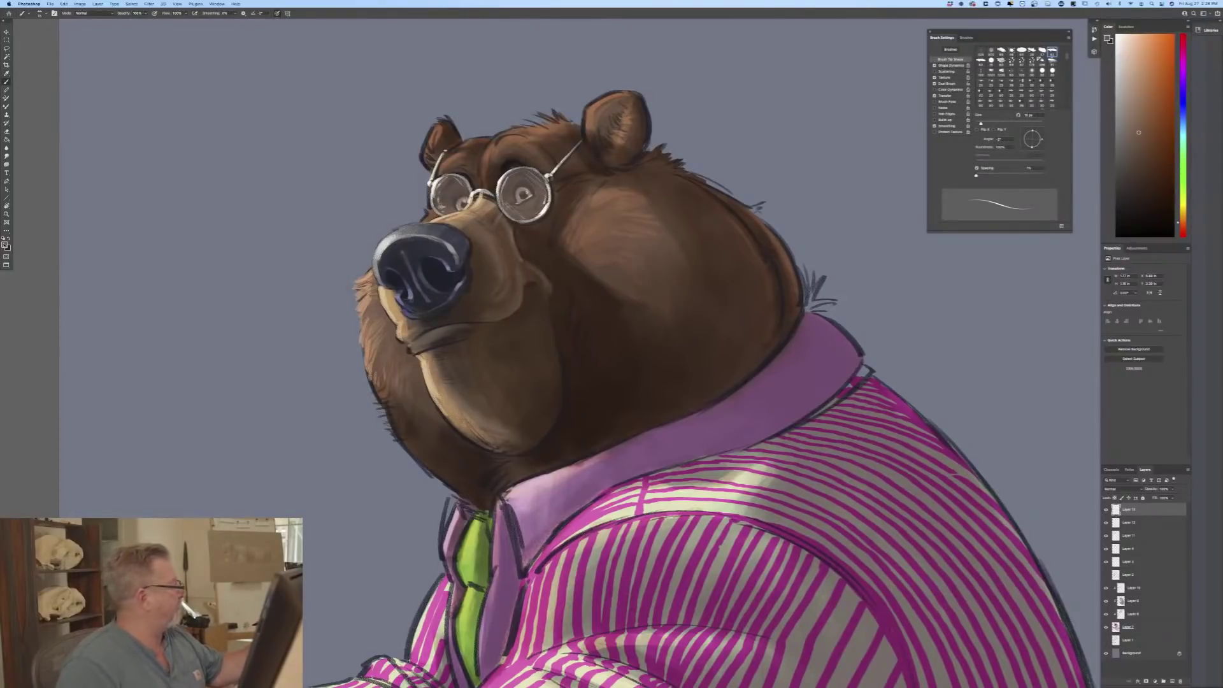
pyautogui.click(5, 244)
pyautogui.click(212, 213)
pyautogui.press('Return')
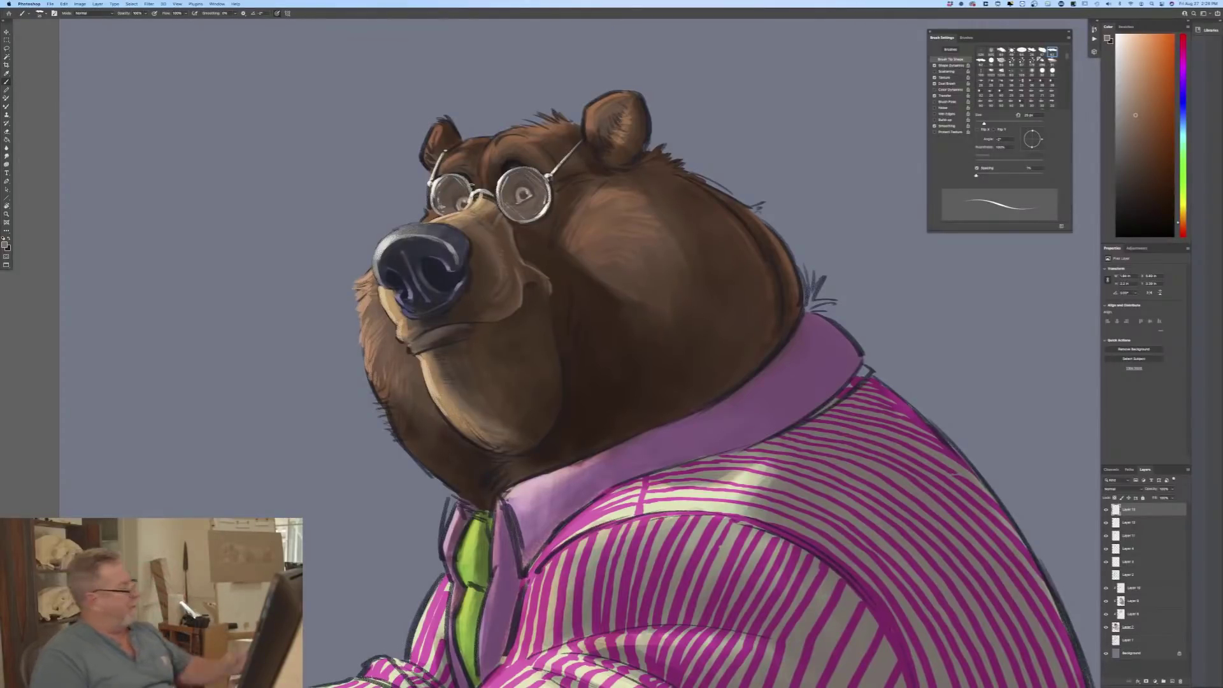
# Step: Set a light warm tan and paint fine fur highlights along the brow, forehead and edges of both ears
pyautogui.click(4, 245)
pyautogui.click(227, 210)
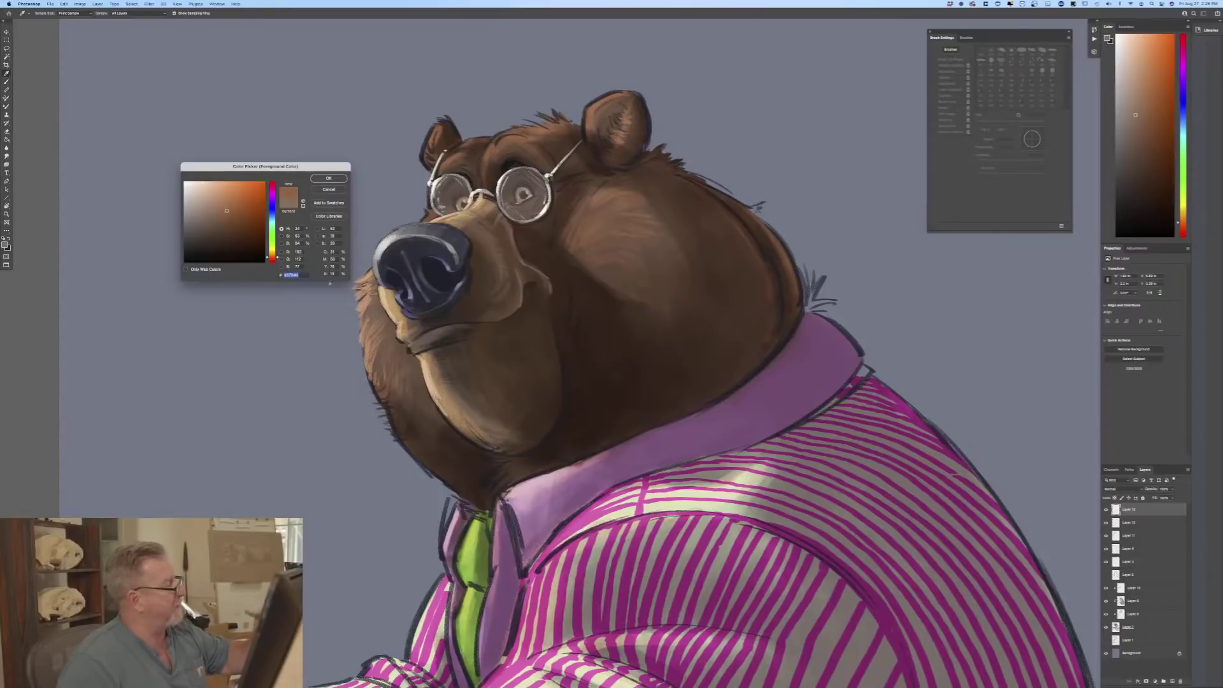
pyautogui.click(328, 178)
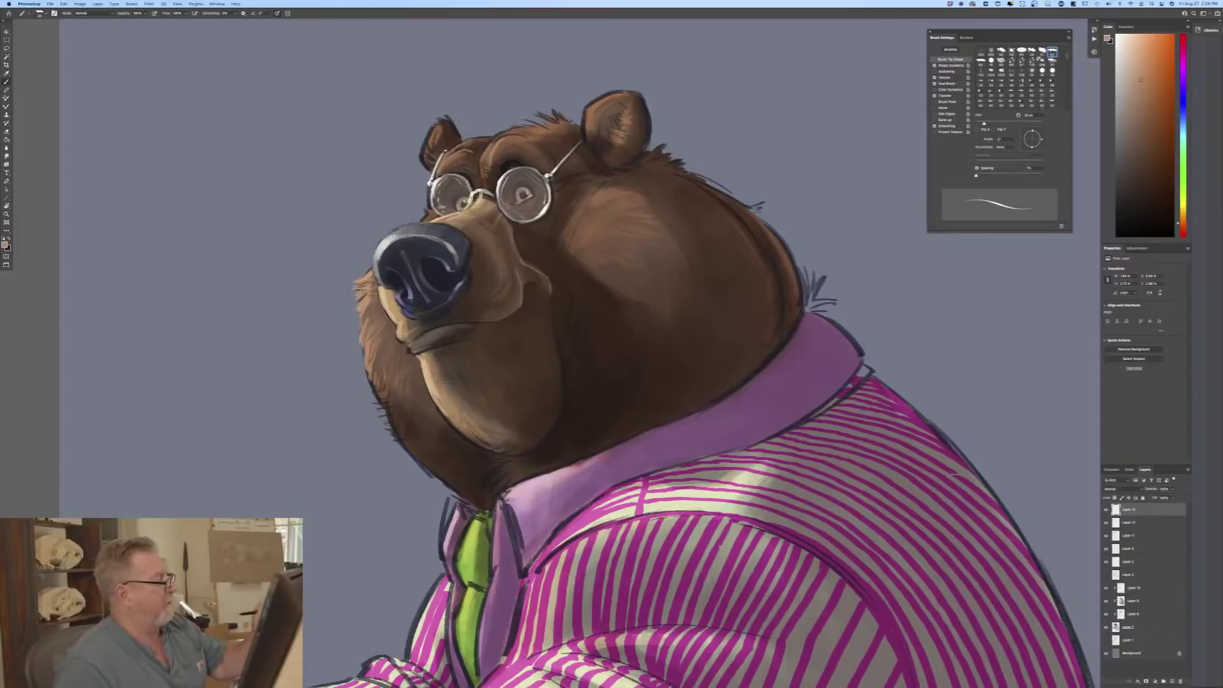
pyautogui.moveTo(501, 139); pyautogui.dragTo(516, 133)
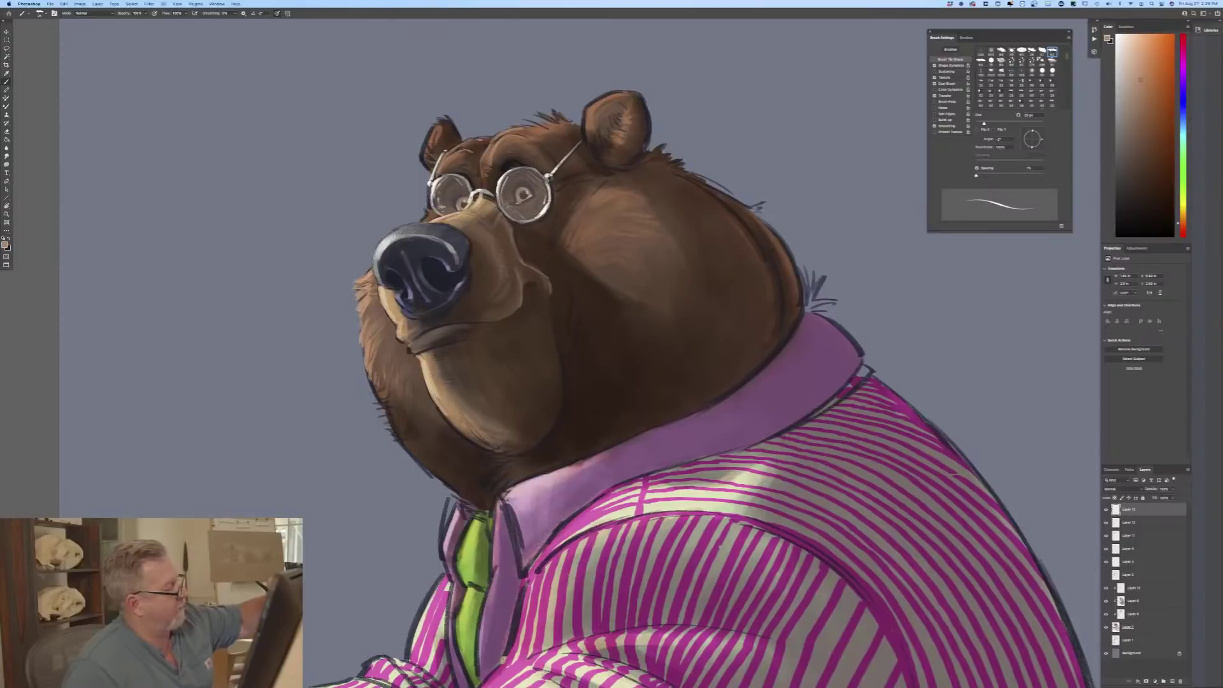
pyautogui.moveTo(491, 139)
pyautogui.mouseDown()
pyautogui.moveTo(431, 151)
pyautogui.moveTo(434, 130)
pyautogui.mouseUp()
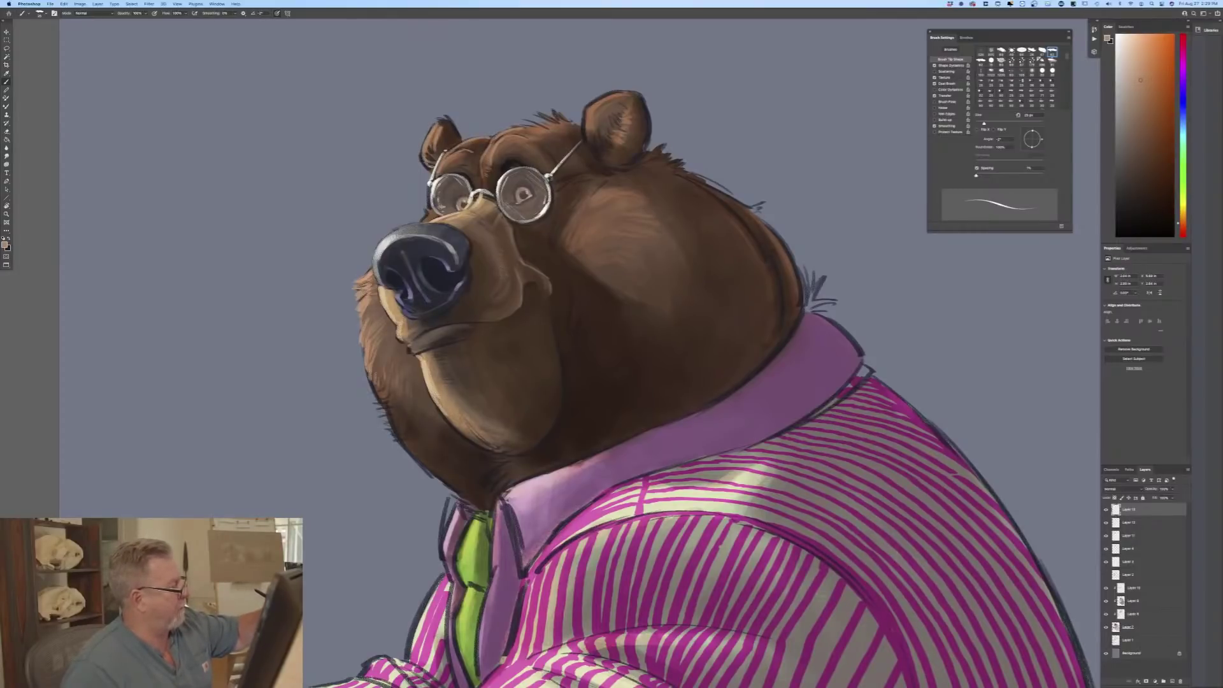
pyautogui.moveTo(595, 100)
pyautogui.mouseDown()
pyautogui.moveTo(615, 92)
pyautogui.moveTo(585, 132)
pyautogui.moveTo(625, 115)
pyautogui.moveTo(613, 141)
pyautogui.mouseUp()
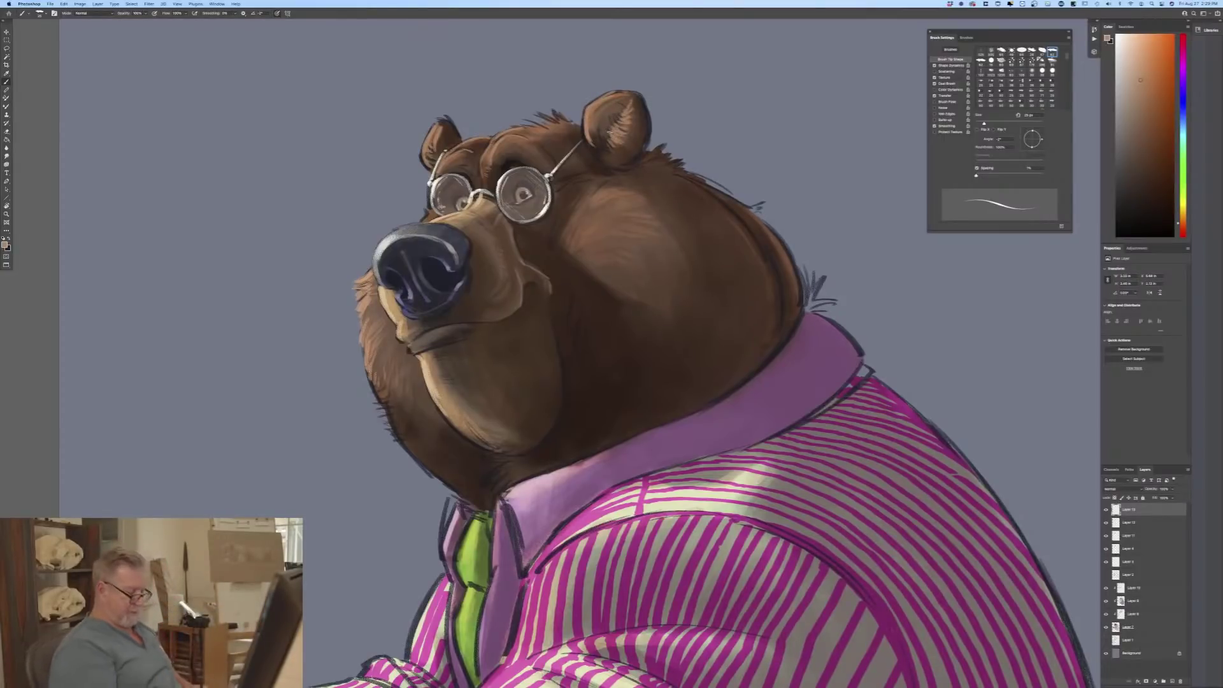
# Step: Examine the whole bear figure and its placement on the full canvas
pyautogui.press('super+minus')
pyautogui.press('super+minus')
pyautogui.press('super+minus')
pyautogui.press('super+equal')
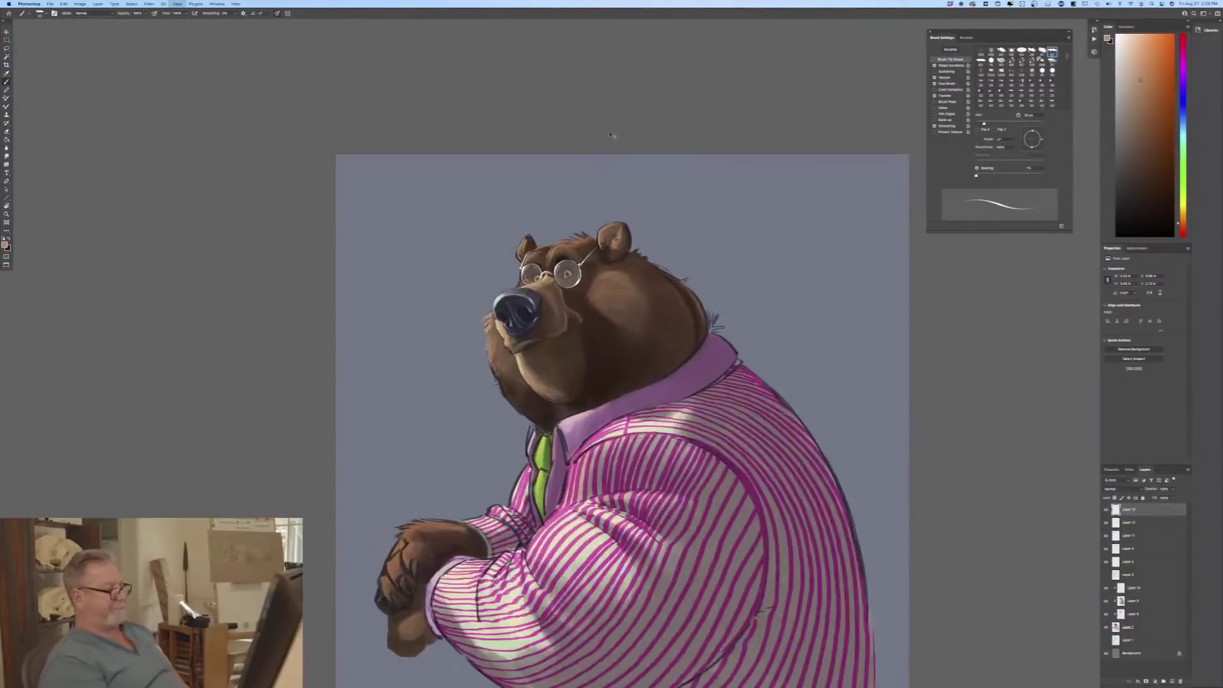
pyautogui.press('super+equal')
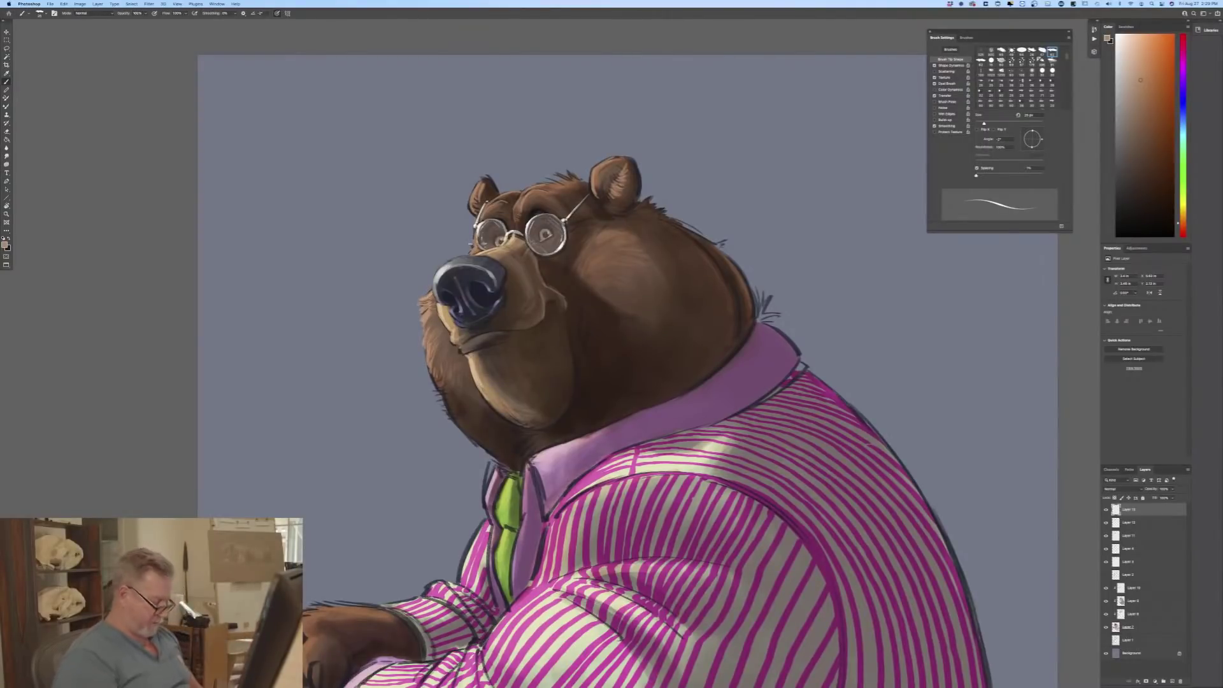
pyautogui.press('super+minus')
pyautogui.press('super+minus')
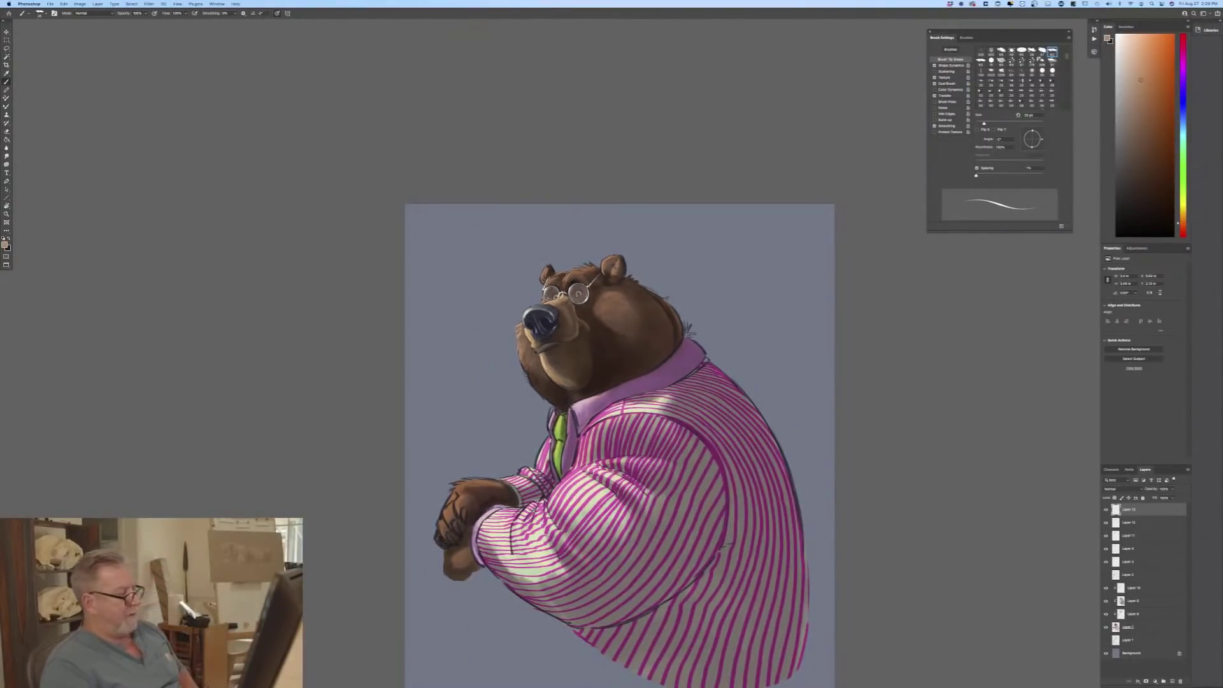
pyautogui.moveTo(284, 426); pyautogui.dragTo(223, 366)
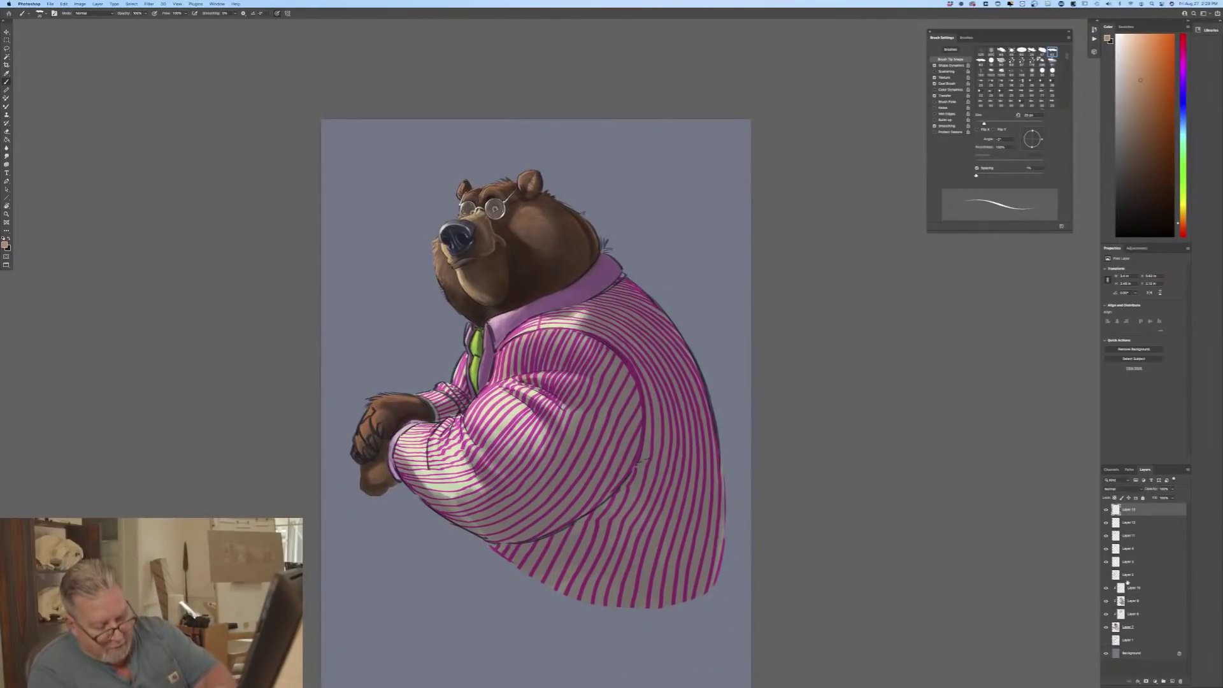
# Step: Add a new layer directly above the Background layer and set the foreground colour to a dark muted green
pyautogui.click(1133, 656)
pyautogui.click(1173, 681)
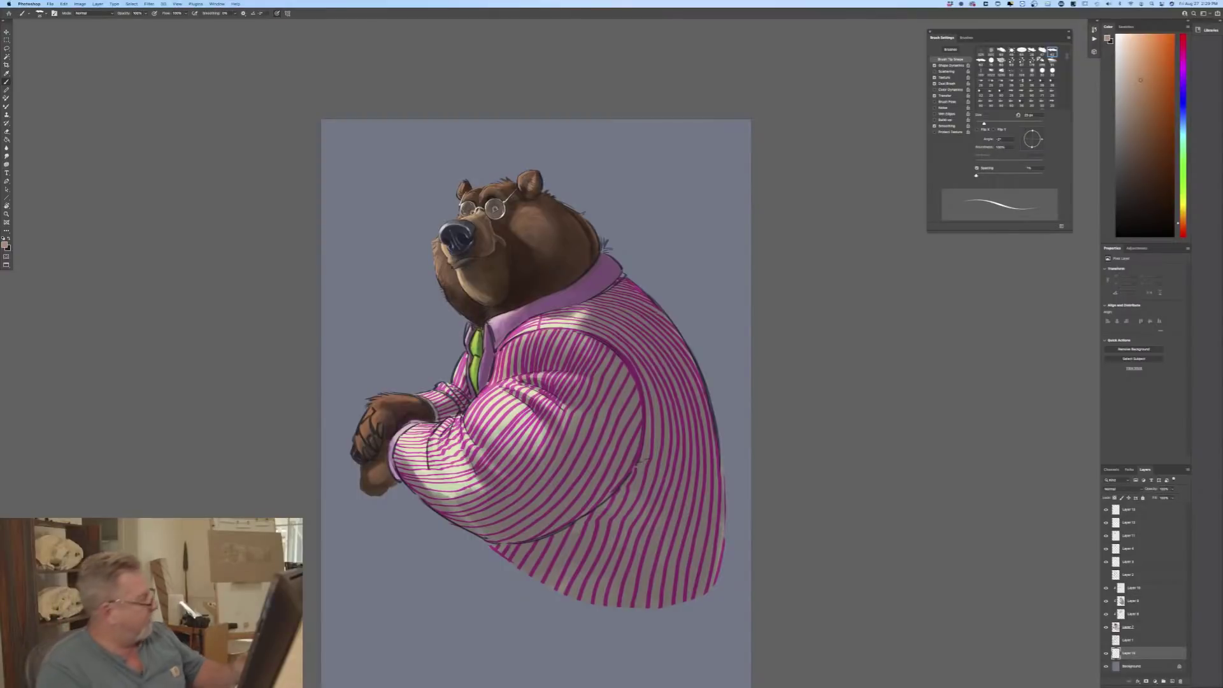
pyautogui.click(6, 244)
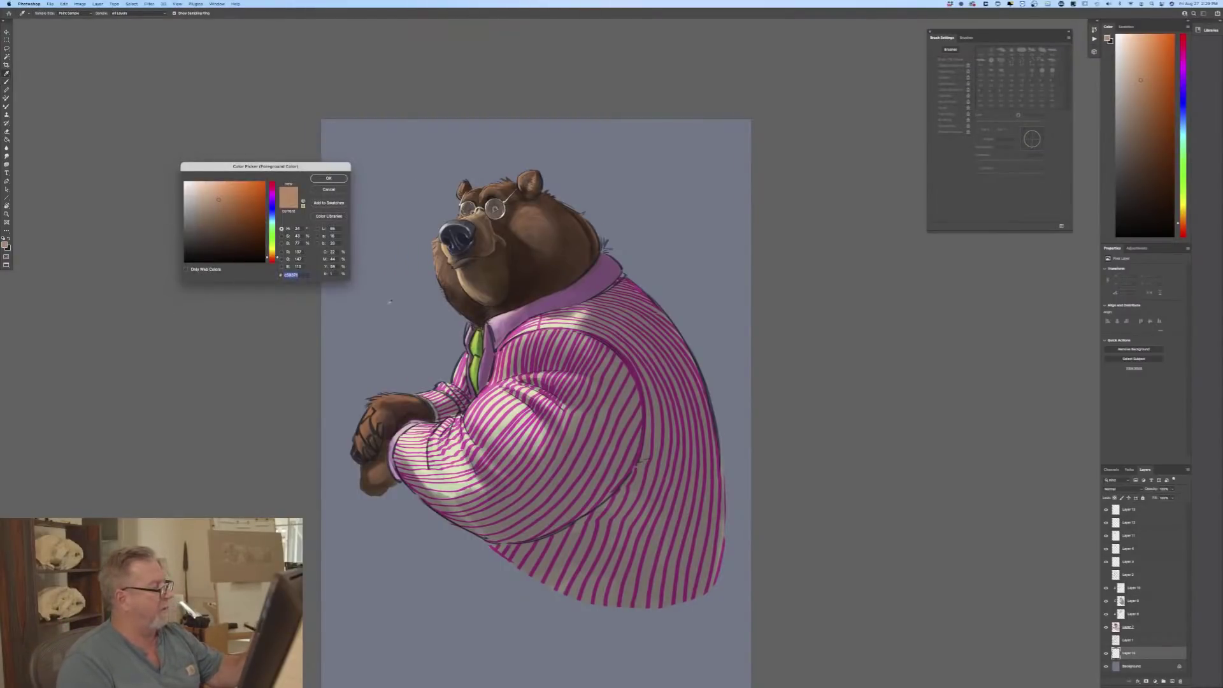
pyautogui.click(271, 243)
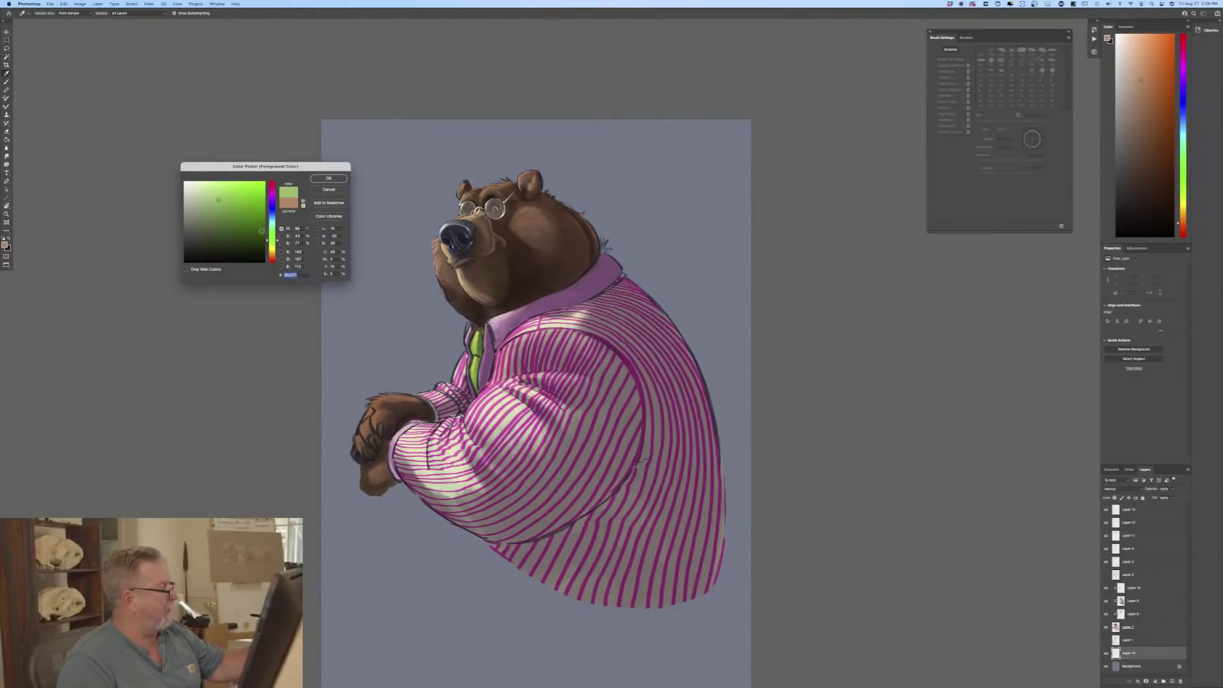
pyautogui.click(221, 229)
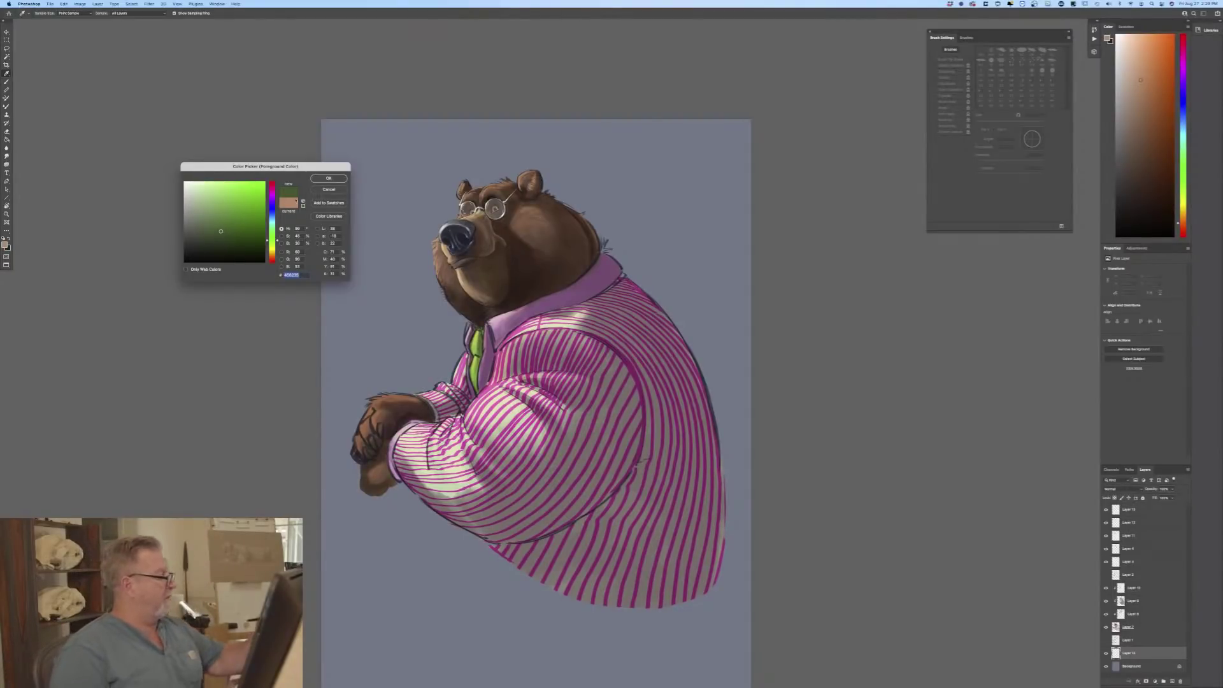
pyautogui.click(329, 178)
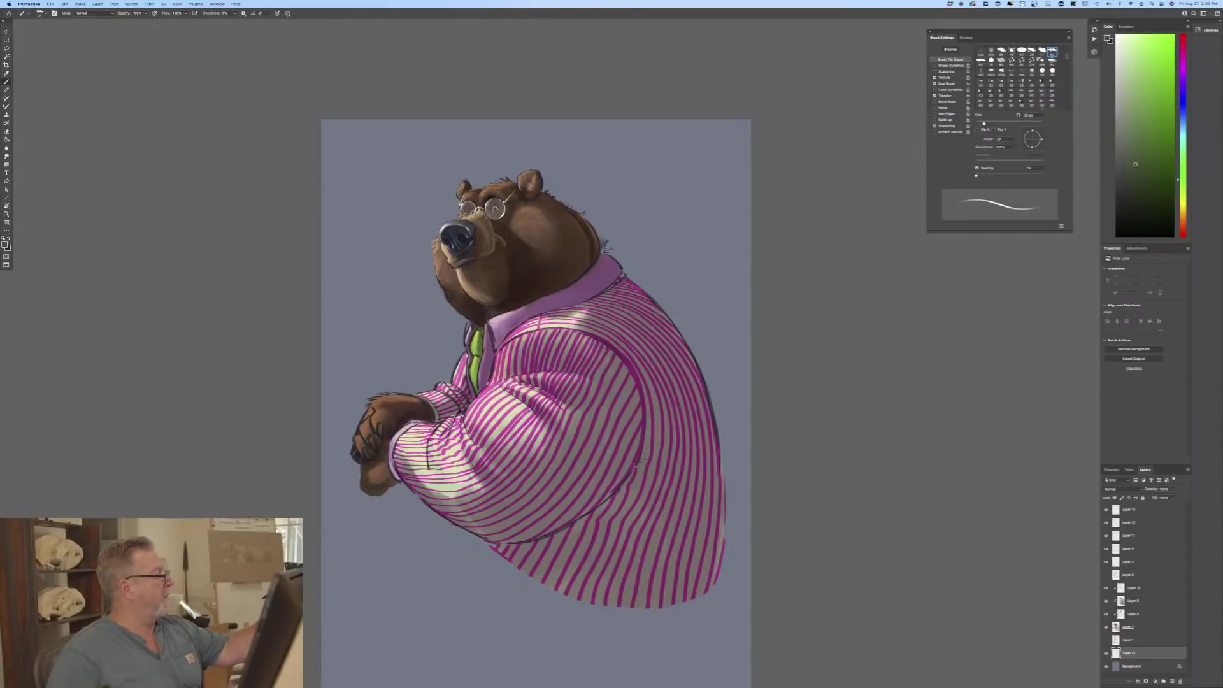
# Step: Switch to a large textured brush, try one green stroke behind the bear's back, and turn off Shape Dynamics
pyautogui.click(39, 12)
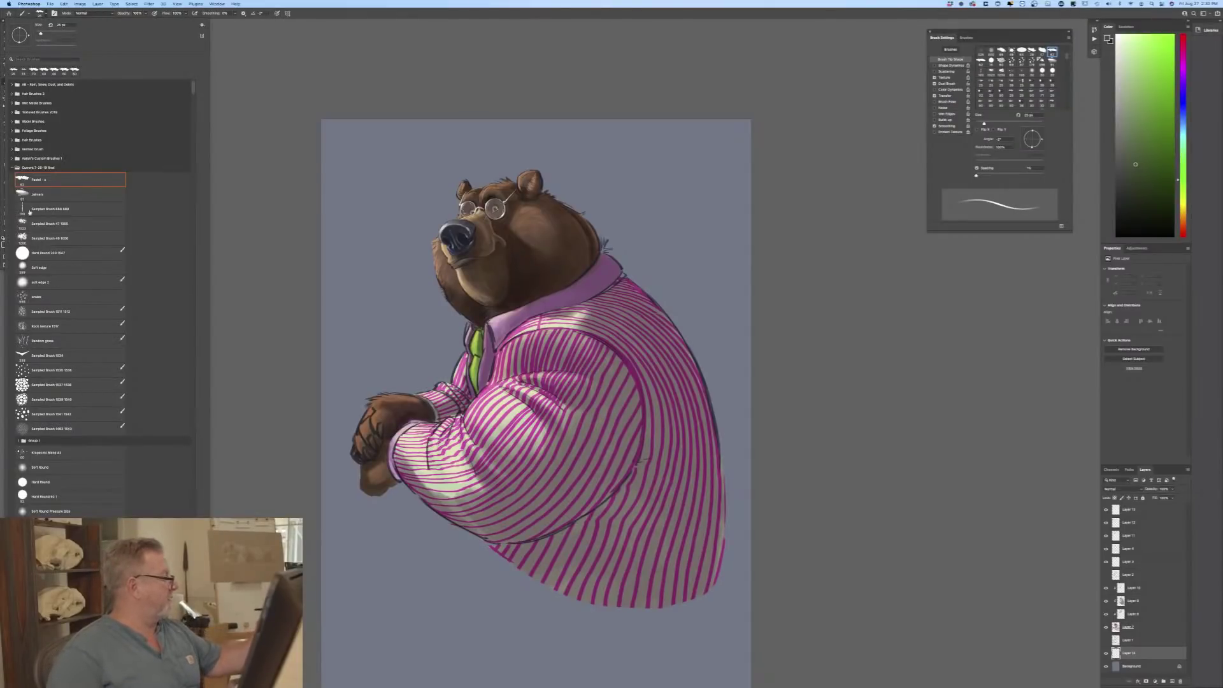
pyautogui.click(32, 194)
pyautogui.press('Return')
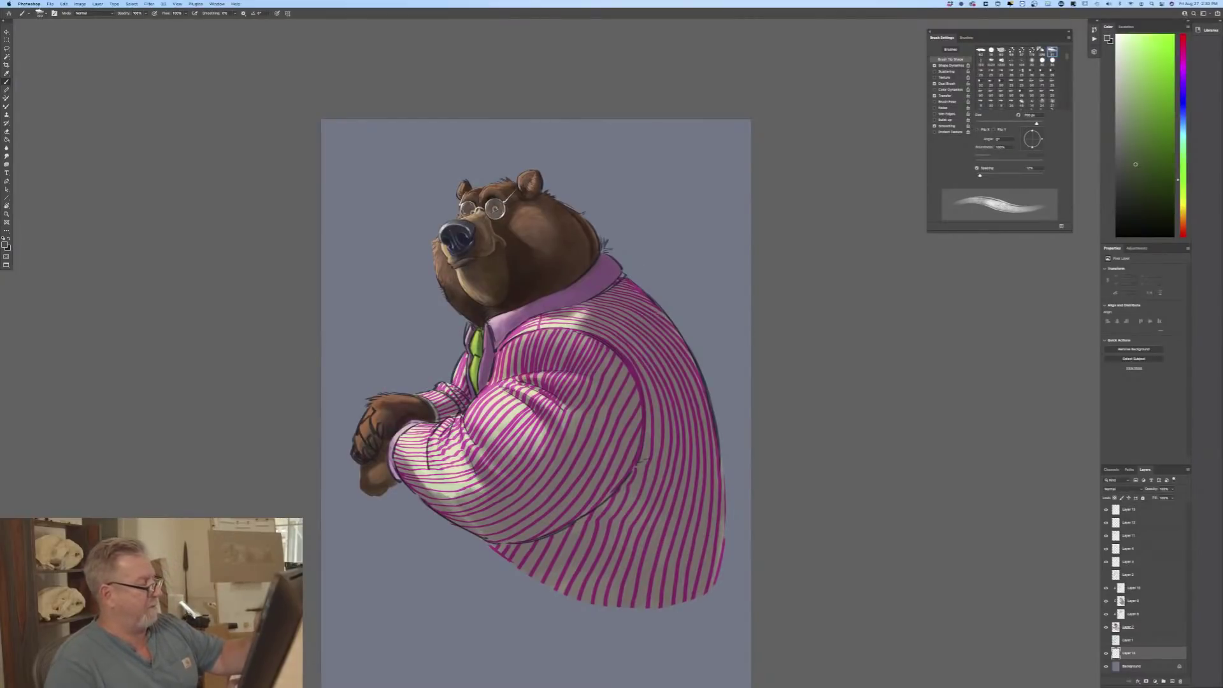
pyautogui.press(']')
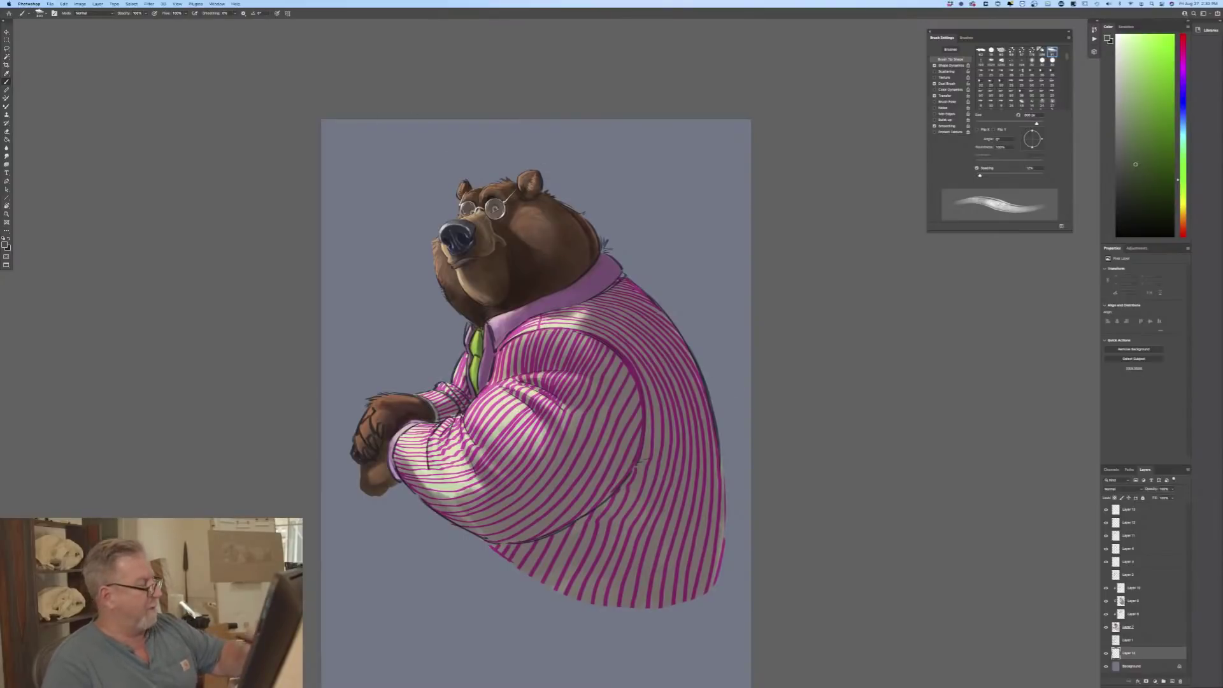
pyautogui.moveTo(662, 306)
pyautogui.mouseDown()
pyautogui.moveTo(573, 153)
pyautogui.moveTo(669, 274)
pyautogui.moveTo(739, 414)
pyautogui.mouseUp()
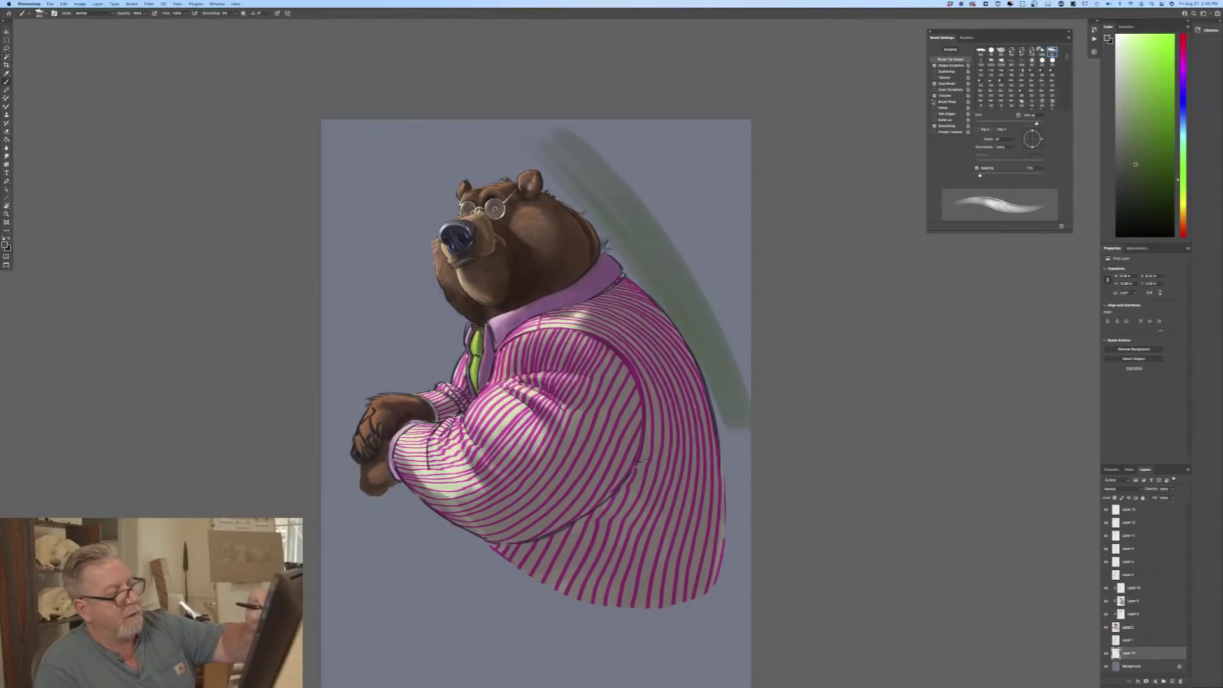
pyautogui.click(934, 65)
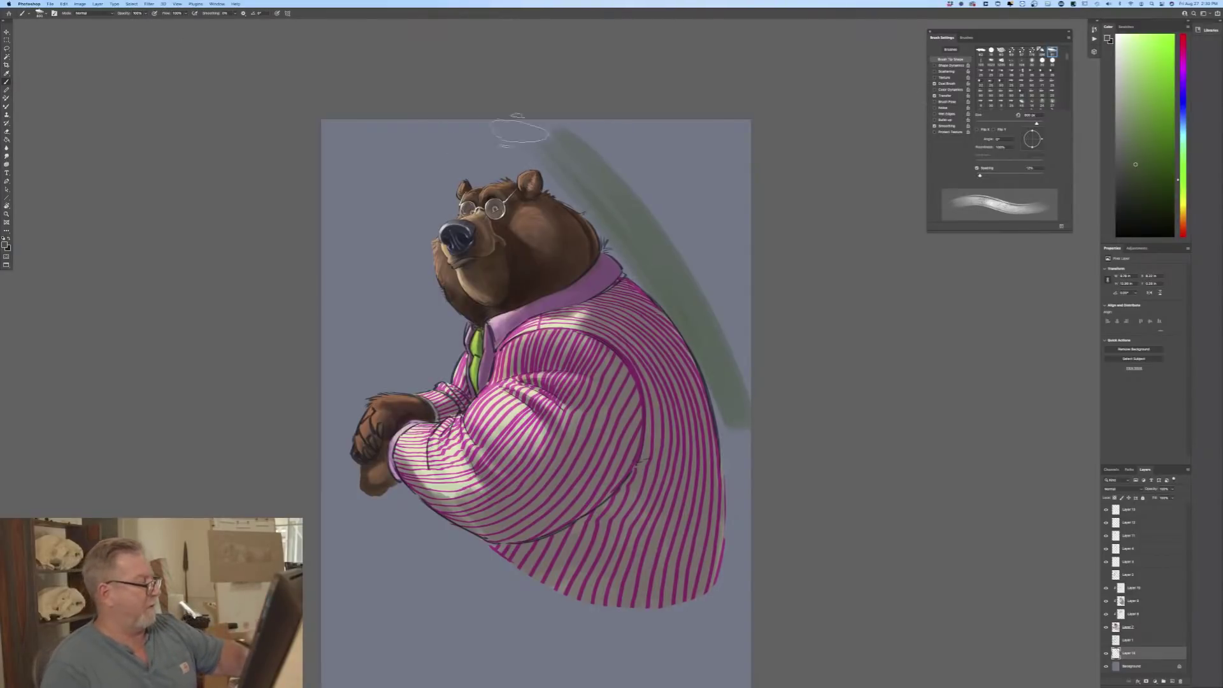
# Step: Paint broad dark green strokes behind the bear's head and down along its back to the jacket's lower edge
pyautogui.moveTo(505, 123)
pyautogui.mouseDown()
pyautogui.moveTo(663, 306)
pyautogui.moveTo(682, 363)
pyautogui.mouseUp()
pyautogui.moveTo(459, 115); pyautogui.dragTo(665, 385)
pyautogui.moveTo(522, 134); pyautogui.dragTo(694, 360)
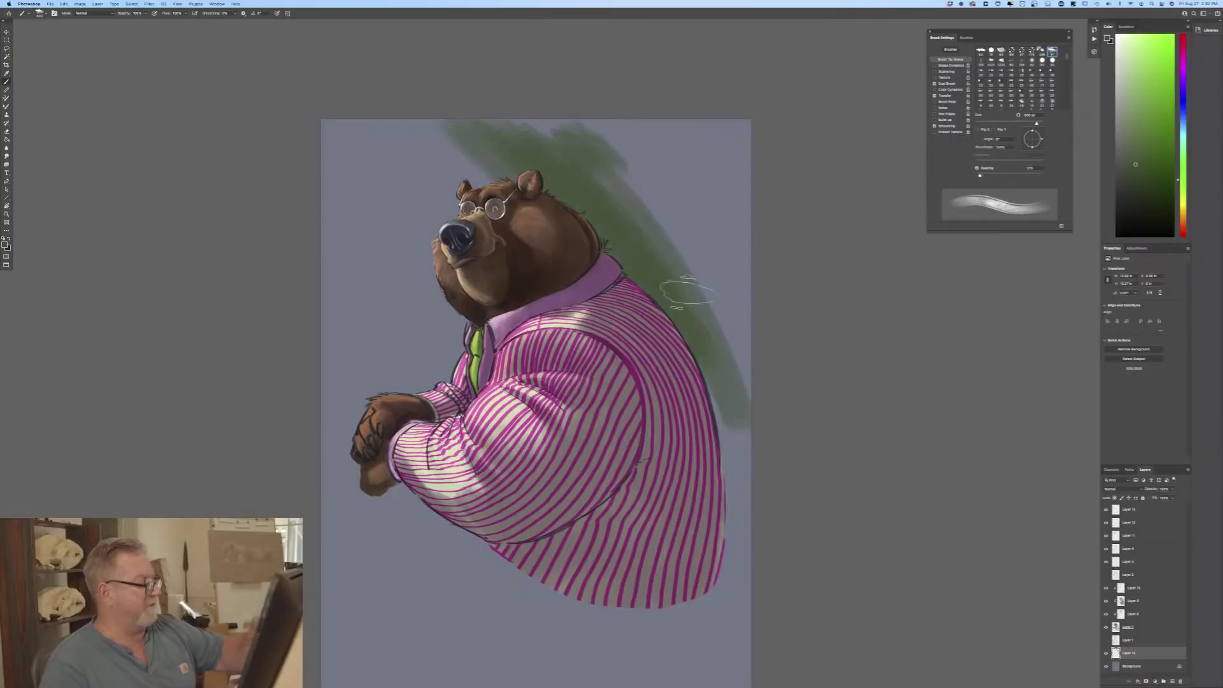
pyautogui.moveTo(573, 147)
pyautogui.mouseDown()
pyautogui.moveTo(745, 396)
pyautogui.moveTo(758, 491)
pyautogui.mouseUp()
pyautogui.moveTo(707, 382); pyautogui.dragTo(732, 560)
pyautogui.moveTo(698, 497); pyautogui.dragTo(726, 576)
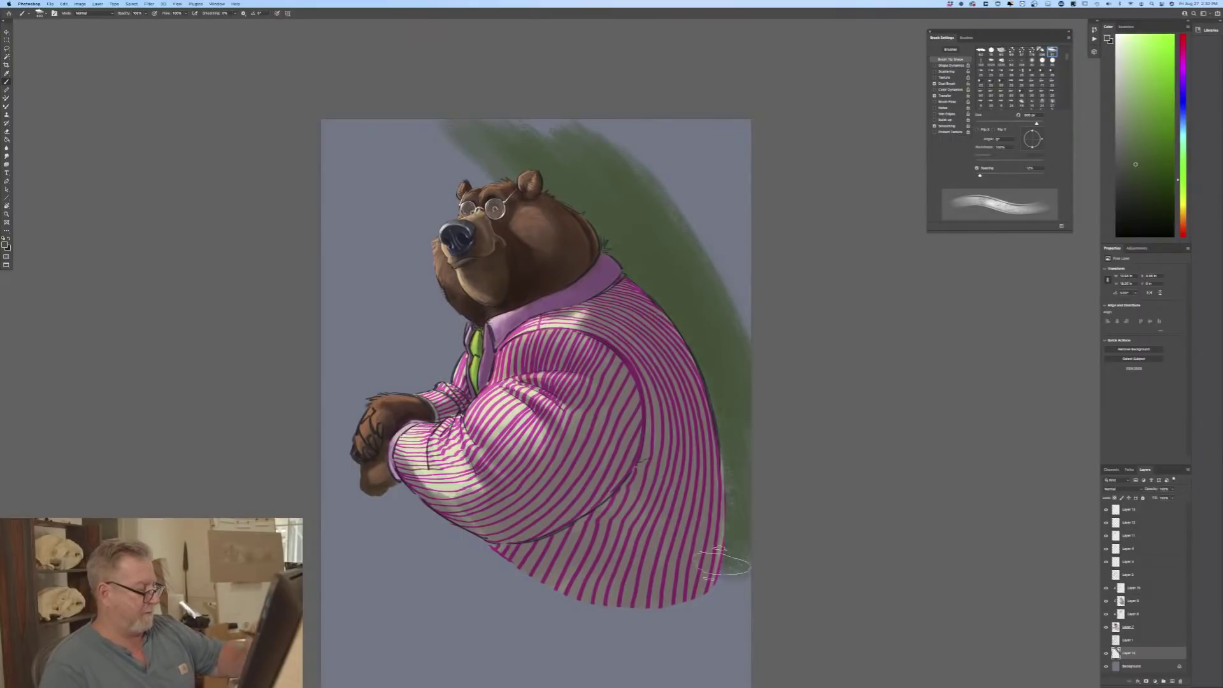
pyautogui.moveTo(646, 185); pyautogui.dragTo(751, 312)
pyautogui.moveTo(643, 140)
pyautogui.mouseDown()
pyautogui.moveTo(737, 290)
pyautogui.moveTo(767, 302)
pyautogui.mouseUp()
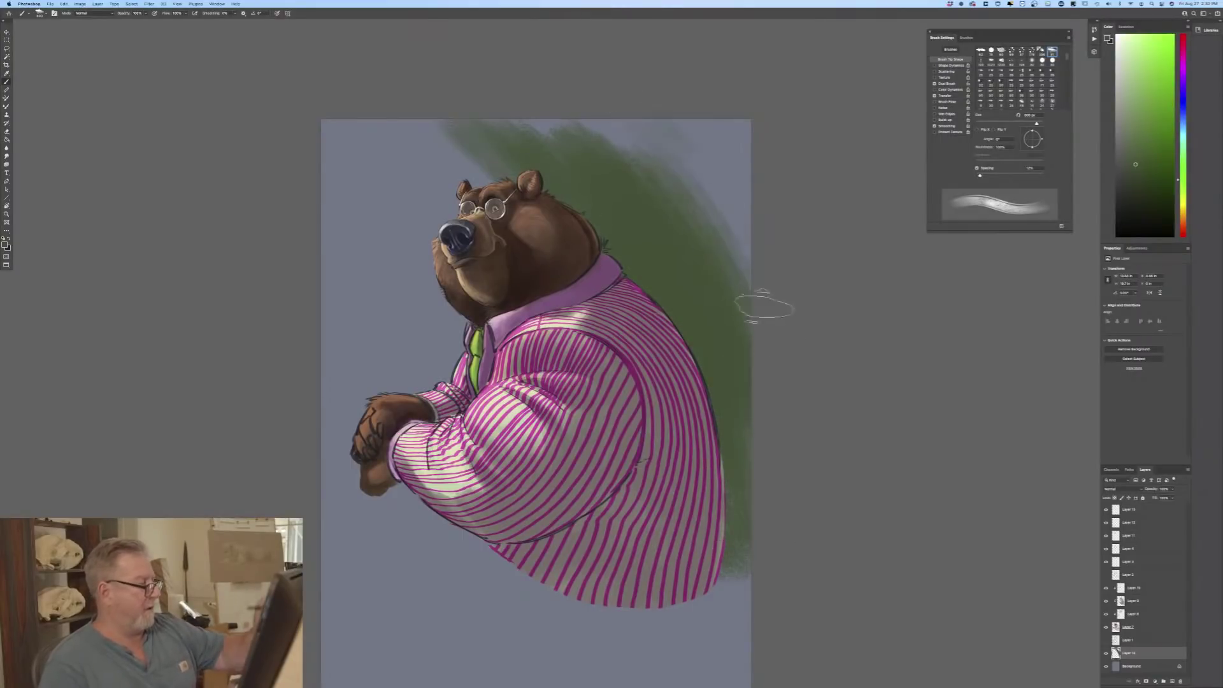
# Step: Brush diagonal green strokes in front of the bear's face, from above the muzzle down to the forearm
pyautogui.moveTo(414, 121); pyautogui.dragTo(510, 210)
pyautogui.moveTo(376, 128)
pyautogui.mouseDown()
pyautogui.moveTo(472, 217)
pyautogui.moveTo(456, 242)
pyautogui.mouseUp()
pyautogui.moveTo(356, 178); pyautogui.dragTo(458, 318)
pyautogui.moveTo(343, 210); pyautogui.dragTo(455, 344)
pyautogui.moveTo(325, 235); pyautogui.dragTo(452, 376)
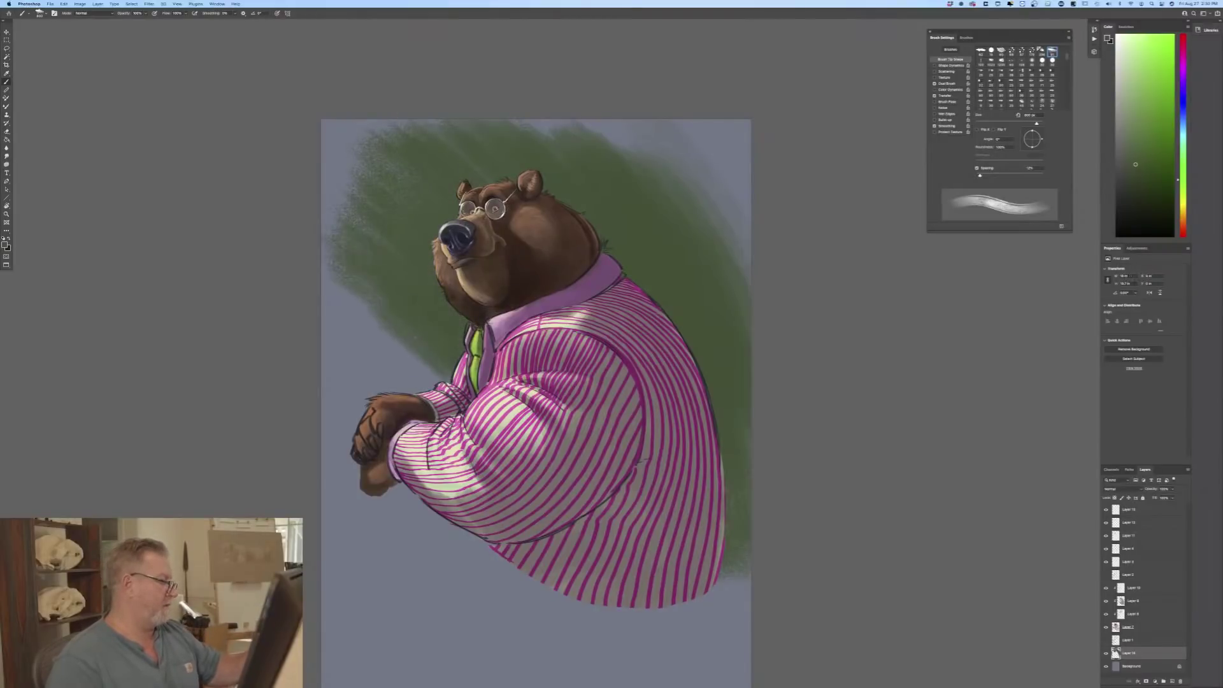
pyautogui.moveTo(321, 280); pyautogui.dragTo(439, 407)
pyautogui.moveTo(287, 327); pyautogui.dragTo(410, 342)
pyautogui.moveTo(323, 245); pyautogui.dragTo(414, 265)
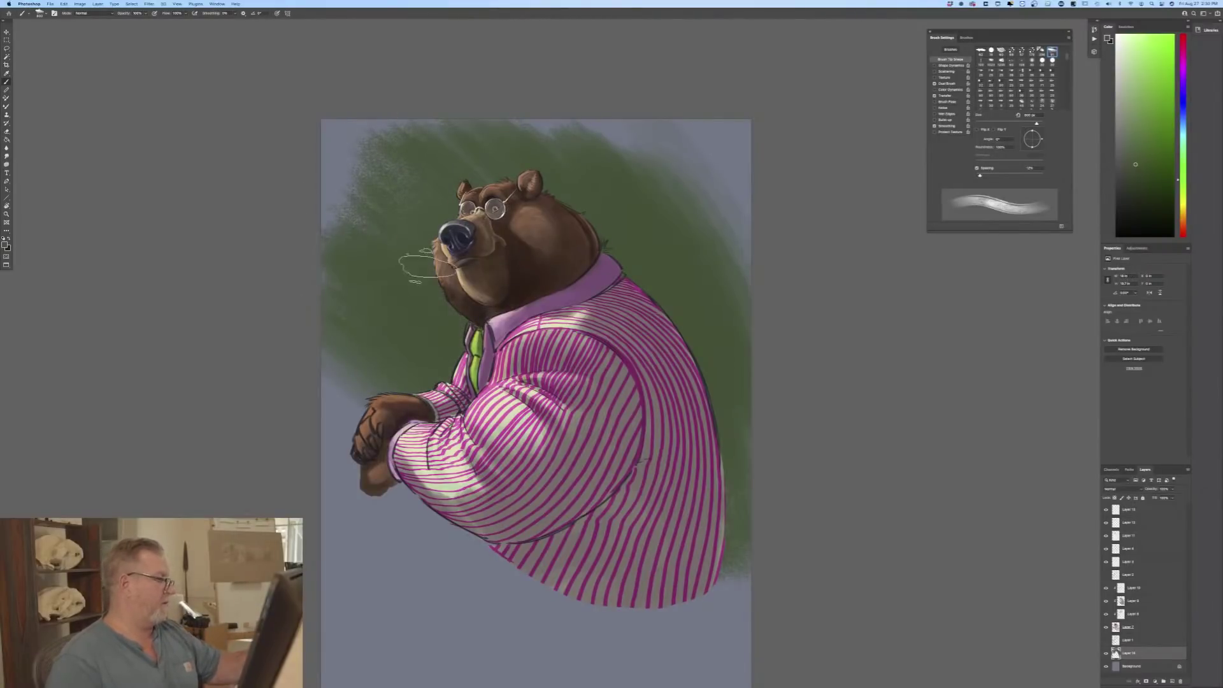
# Step: Fill the backdrop's upper corner before the face, the gap above the paws, and the area behind the head with green
pyautogui.moveTo(324, 192); pyautogui.dragTo(373, 223)
pyautogui.moveTo(344, 164)
pyautogui.mouseDown()
pyautogui.moveTo(423, 114)
pyautogui.moveTo(548, 134)
pyautogui.mouseUp()
pyautogui.moveTo(347, 143); pyautogui.dragTo(334, 184)
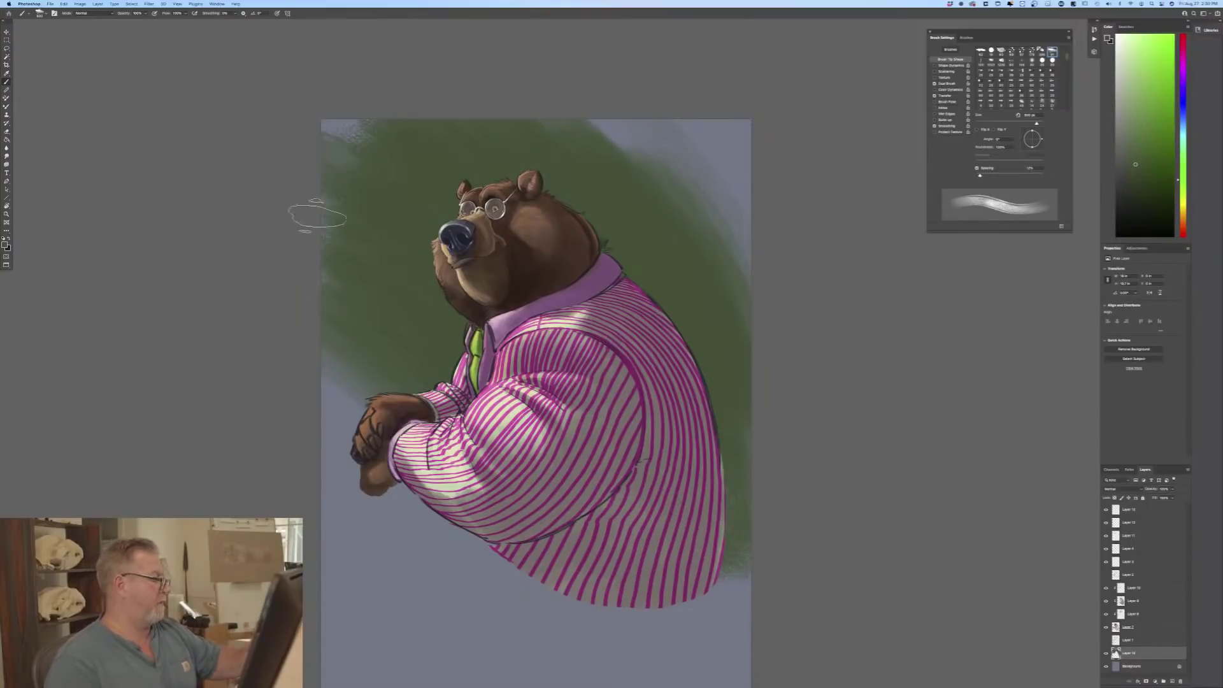
pyautogui.moveTo(309, 235); pyautogui.dragTo(360, 133)
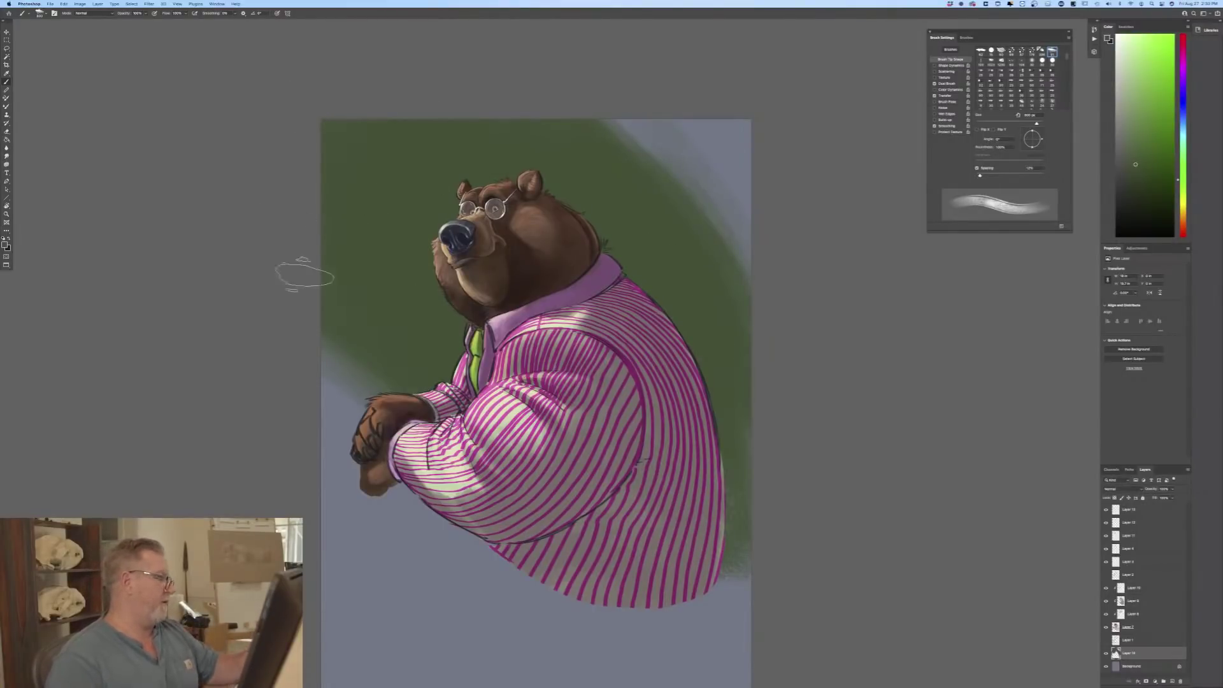
pyautogui.moveTo(349, 349); pyautogui.dragTo(348, 424)
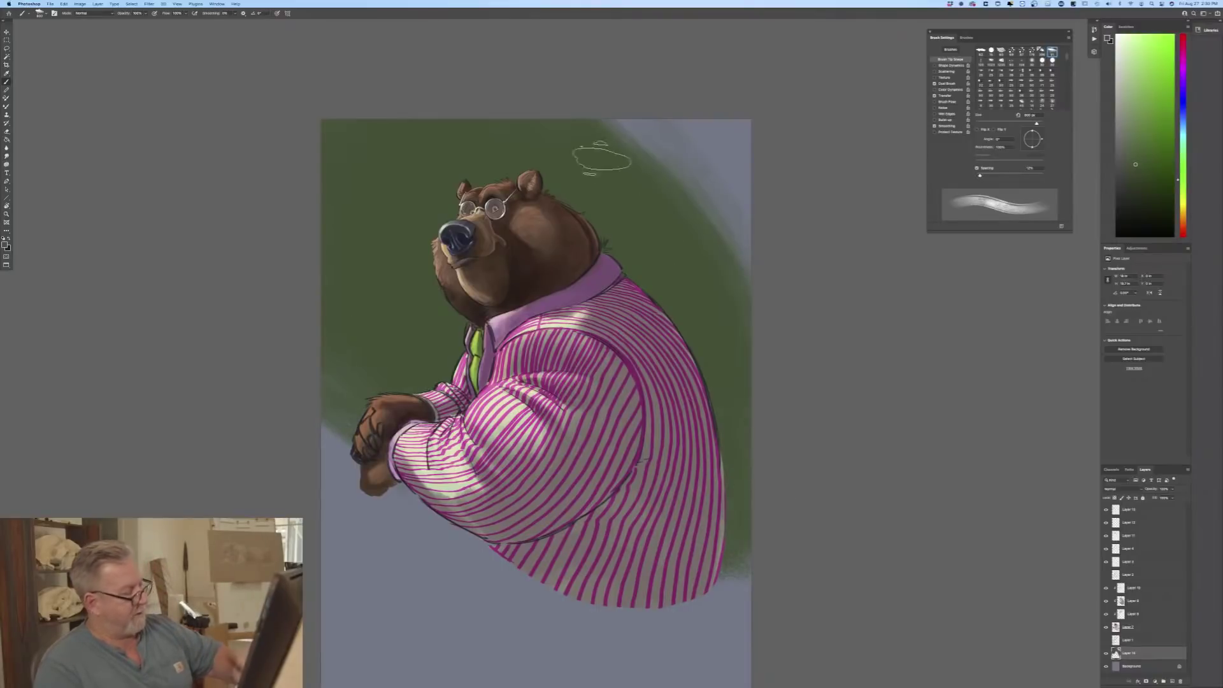
pyautogui.moveTo(672, 188); pyautogui.dragTo(756, 272)
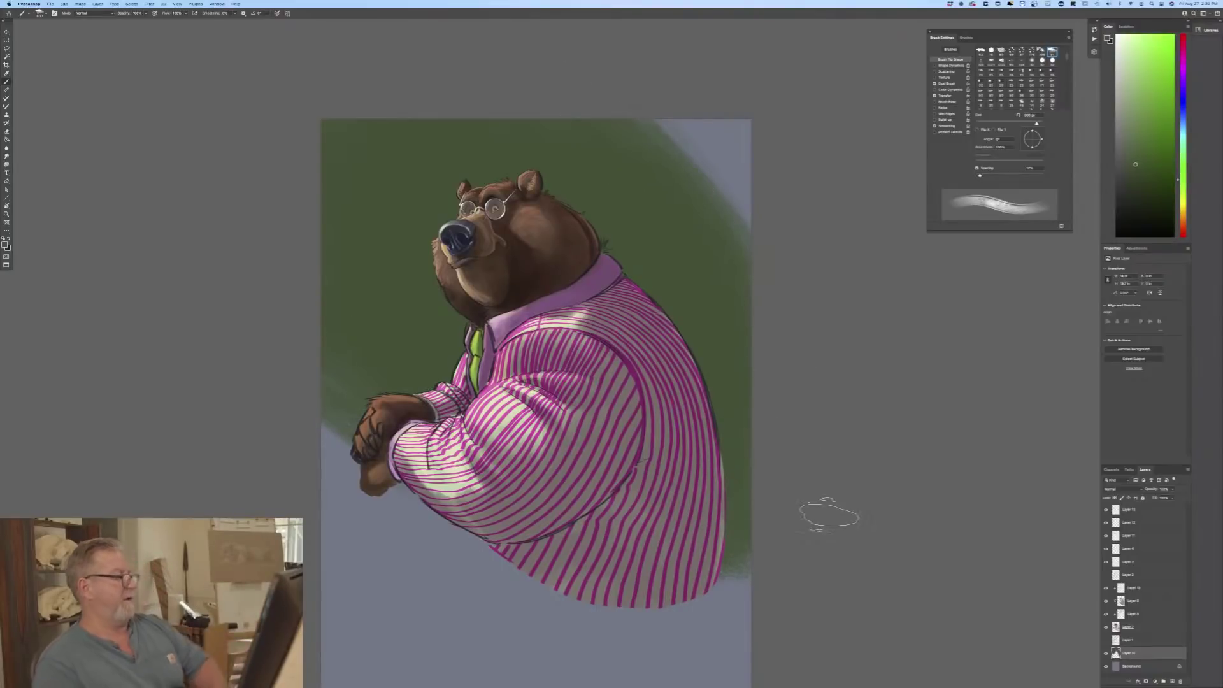
# Step: Set a darker green and brush soft diagonal shadow bands across the backdrop around the bear's head
pyautogui.click(6, 244)
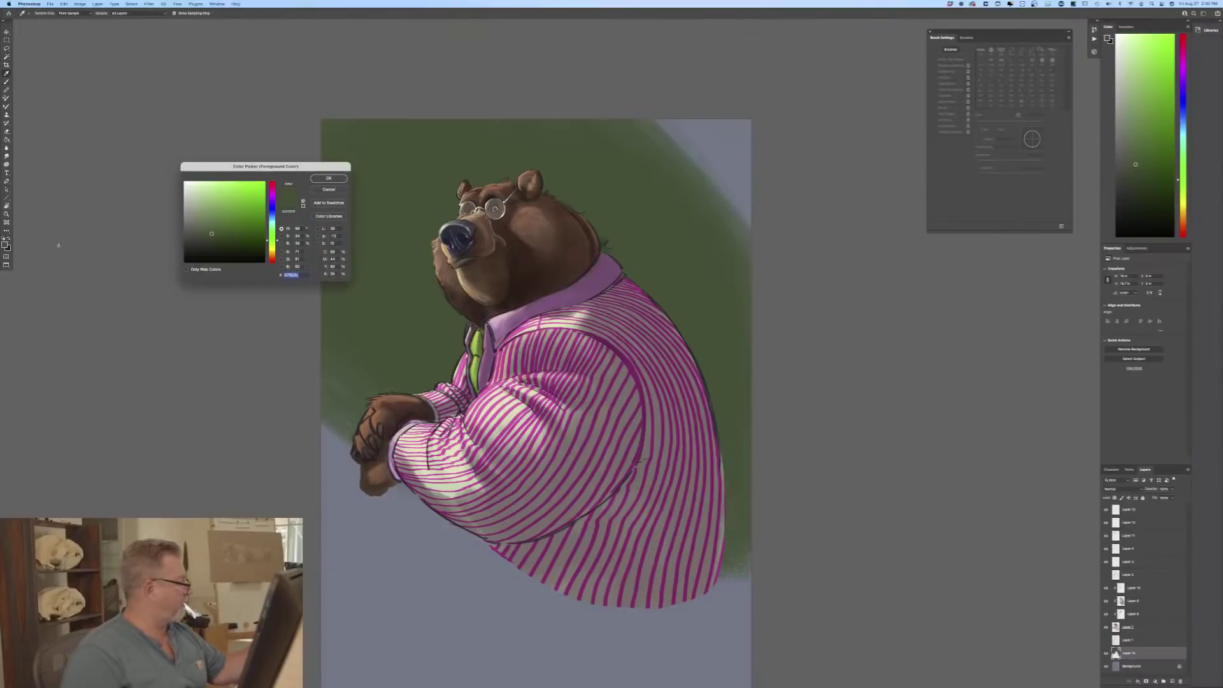
pyautogui.press('Return')
pyautogui.press('b')
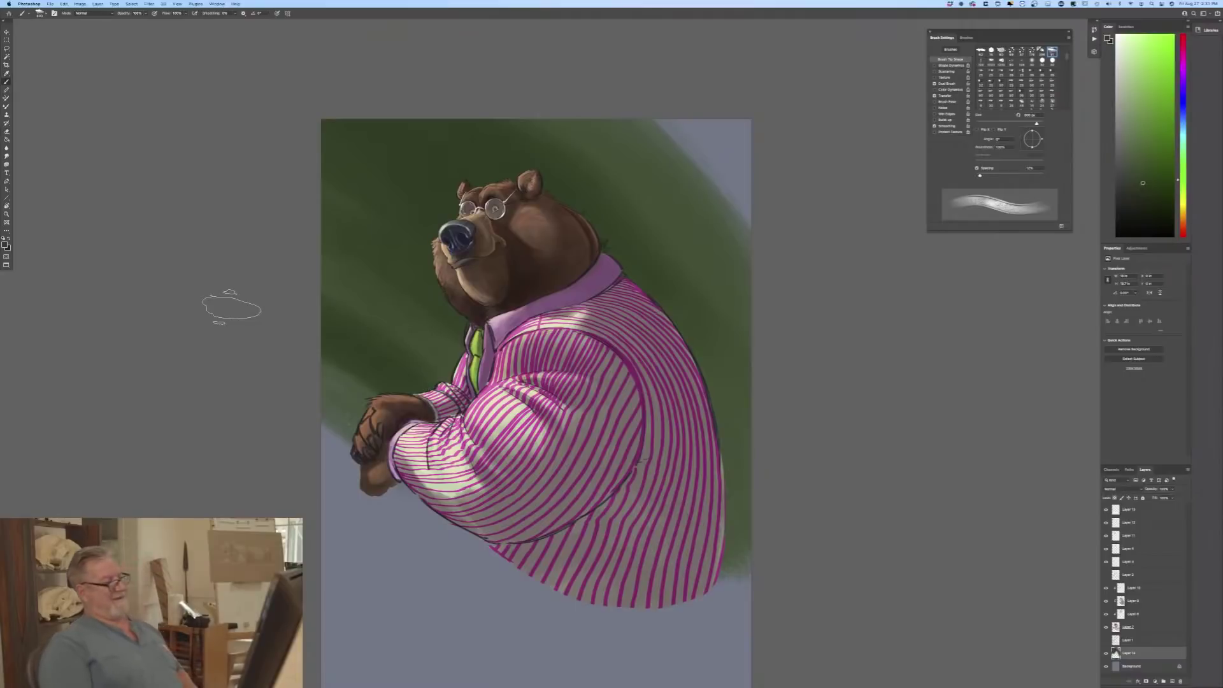
# Step: Sample the fur colour at the front of the bear's jaw and set it as a lighter greyish tan
pyautogui.press('super+equal')
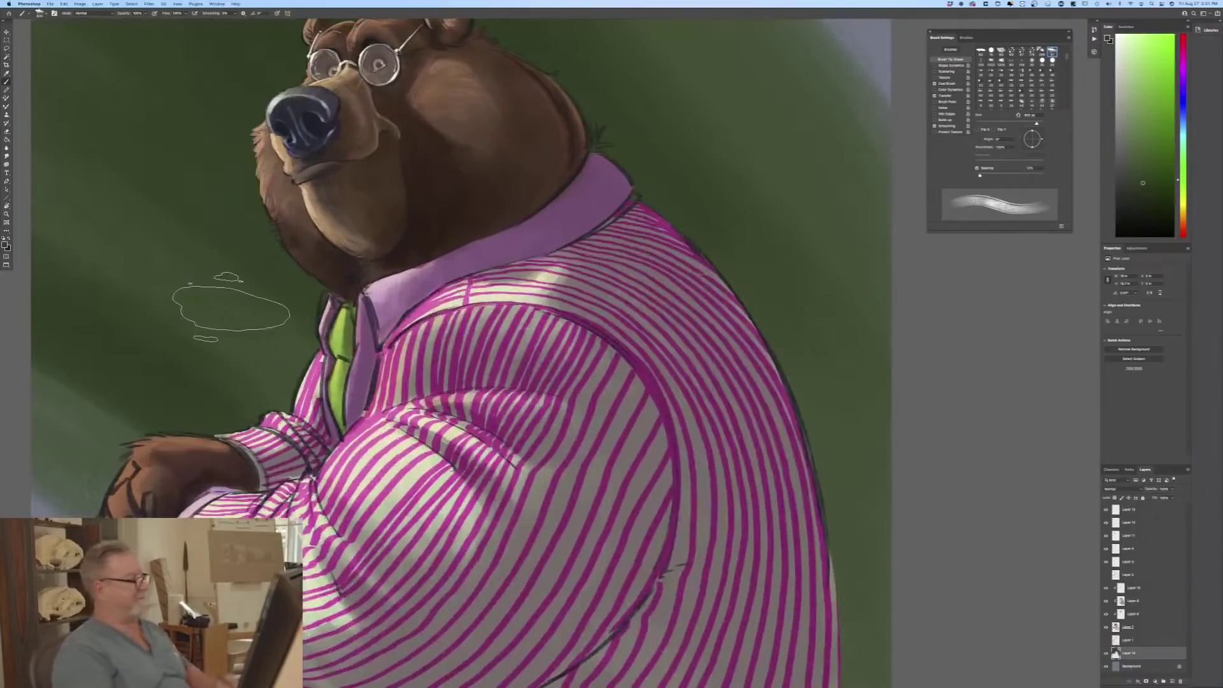
pyautogui.moveTo(184, 484); pyautogui.dragTo(401, 590)
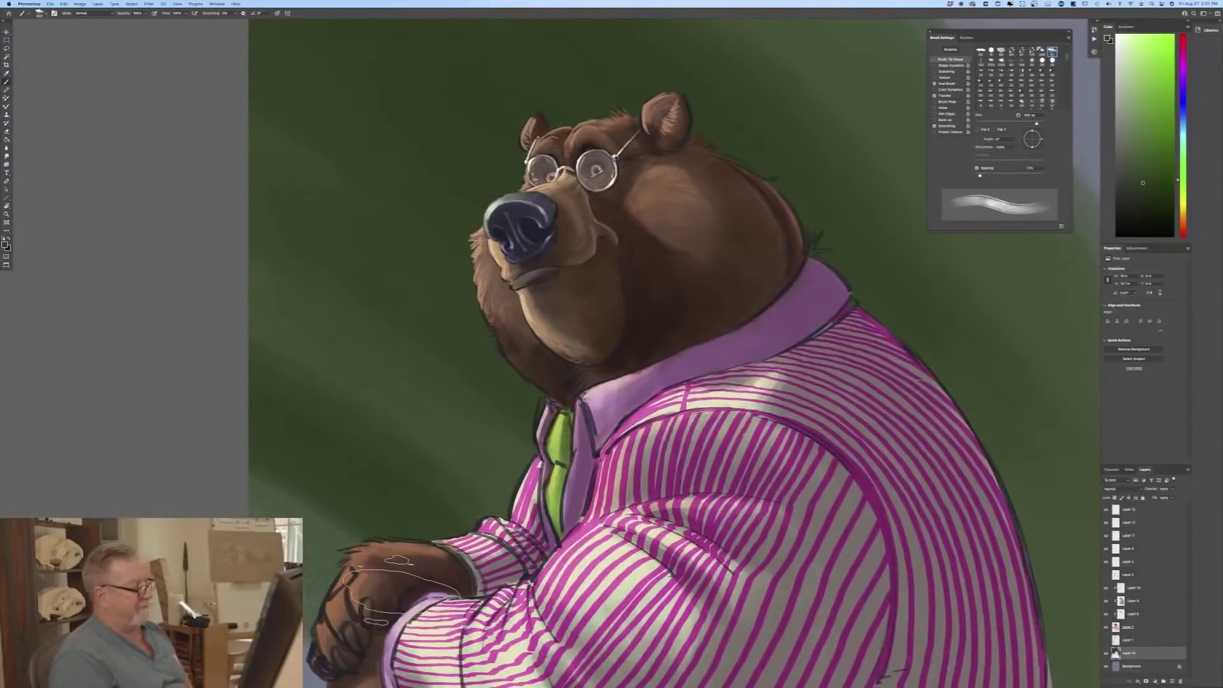
pyautogui.click(6, 244)
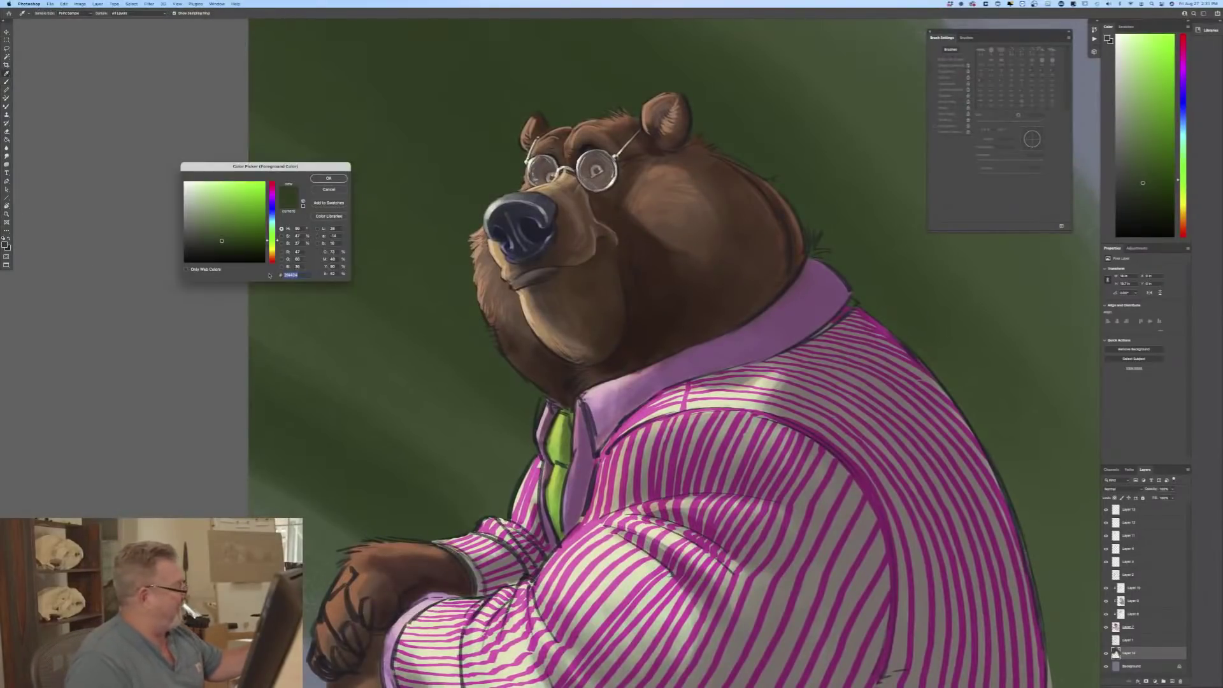
pyautogui.click(499, 299)
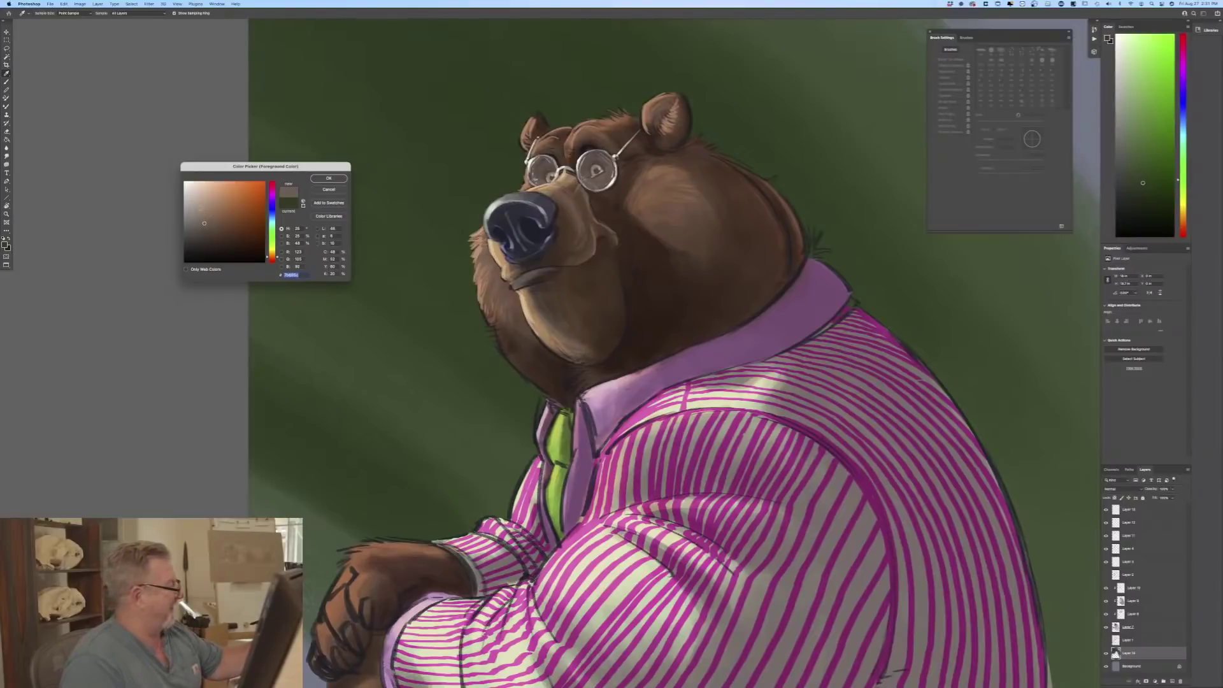
pyautogui.press('Return')
# Step: Switch to the fine tapered brush, reduce its size, and make the topmost layer active
pyautogui.click(39, 13)
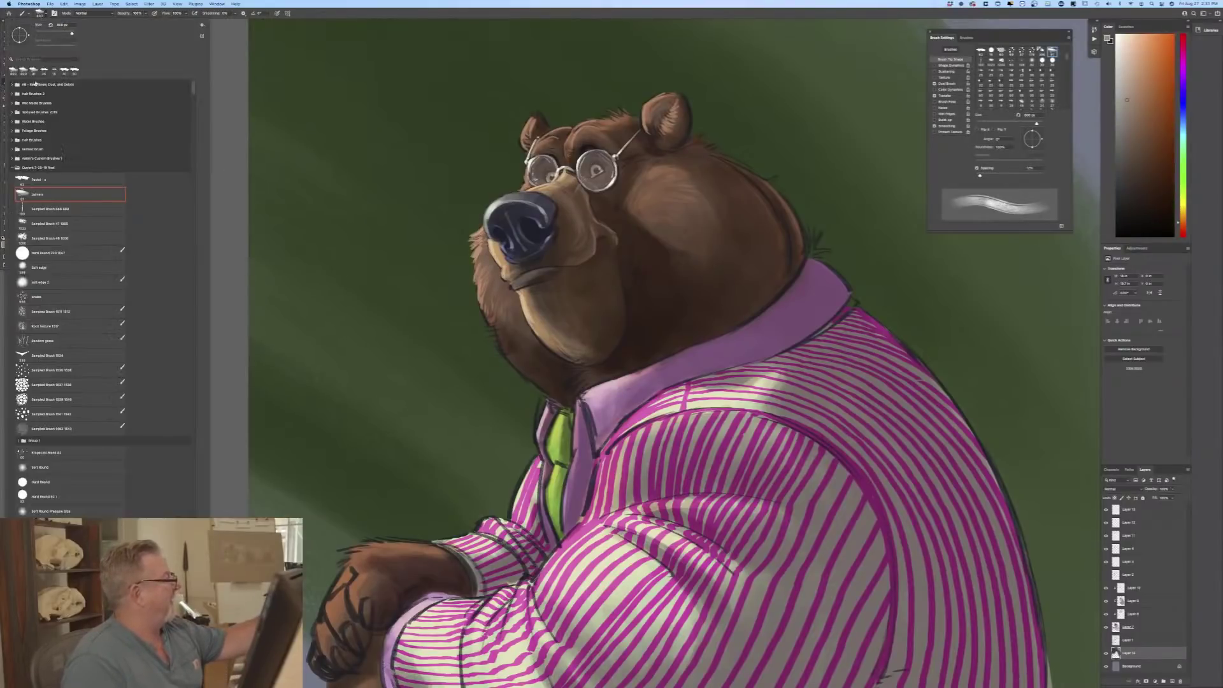
pyautogui.click(35, 180)
pyautogui.press('Return')
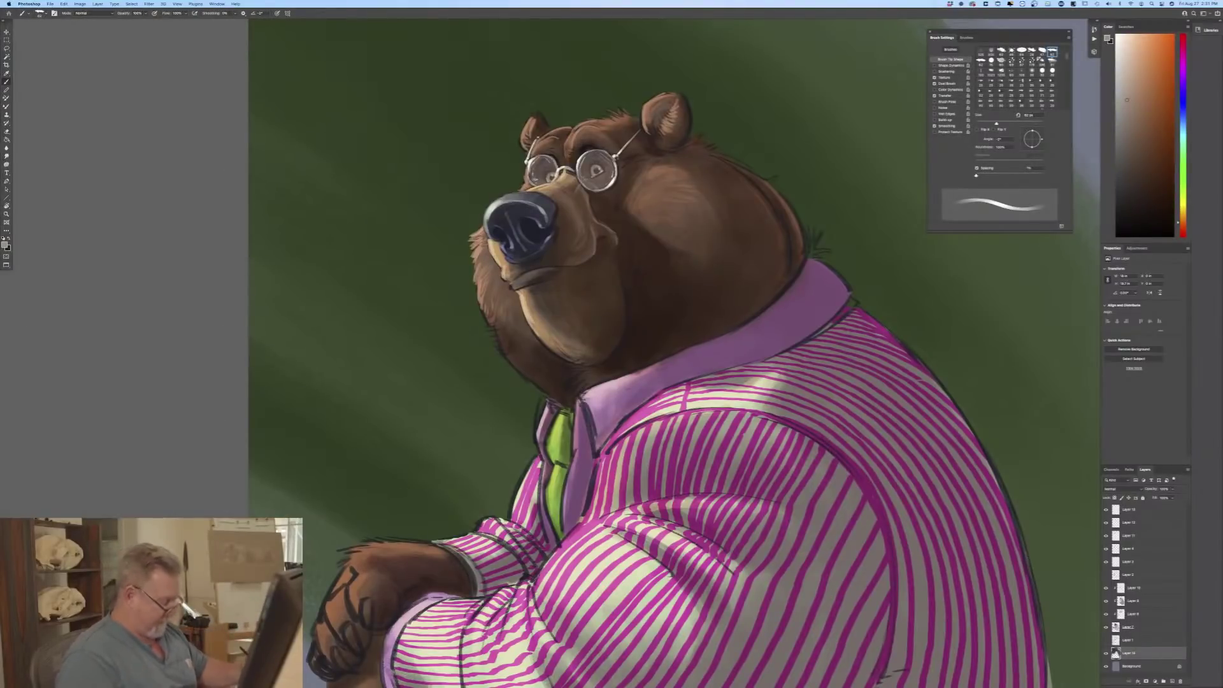
pyautogui.press('[')
pyautogui.press('[')
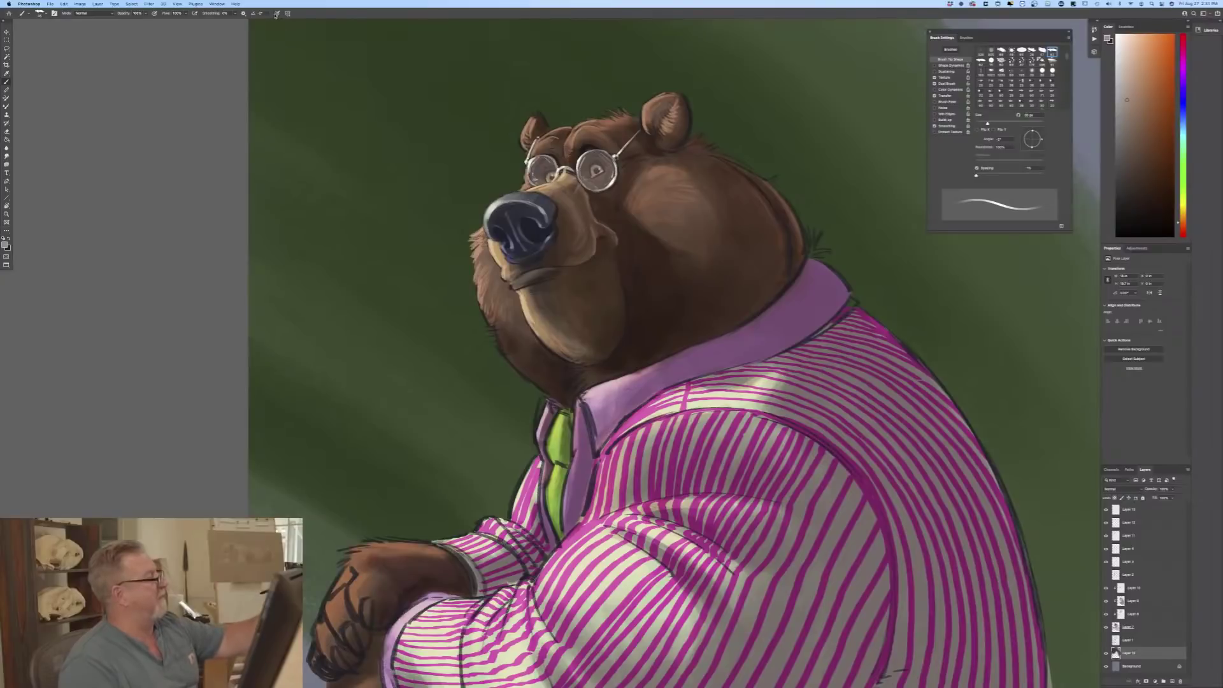
pyautogui.press('[')
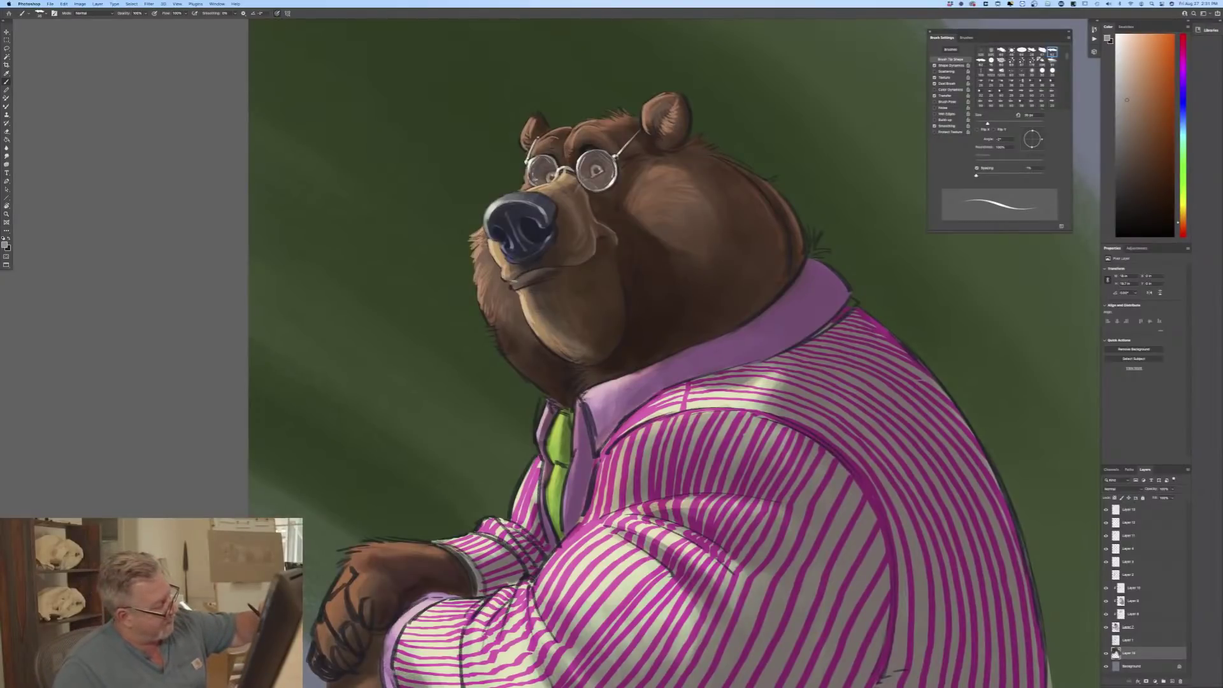
pyautogui.hotkey('alt', 'shift', ']')
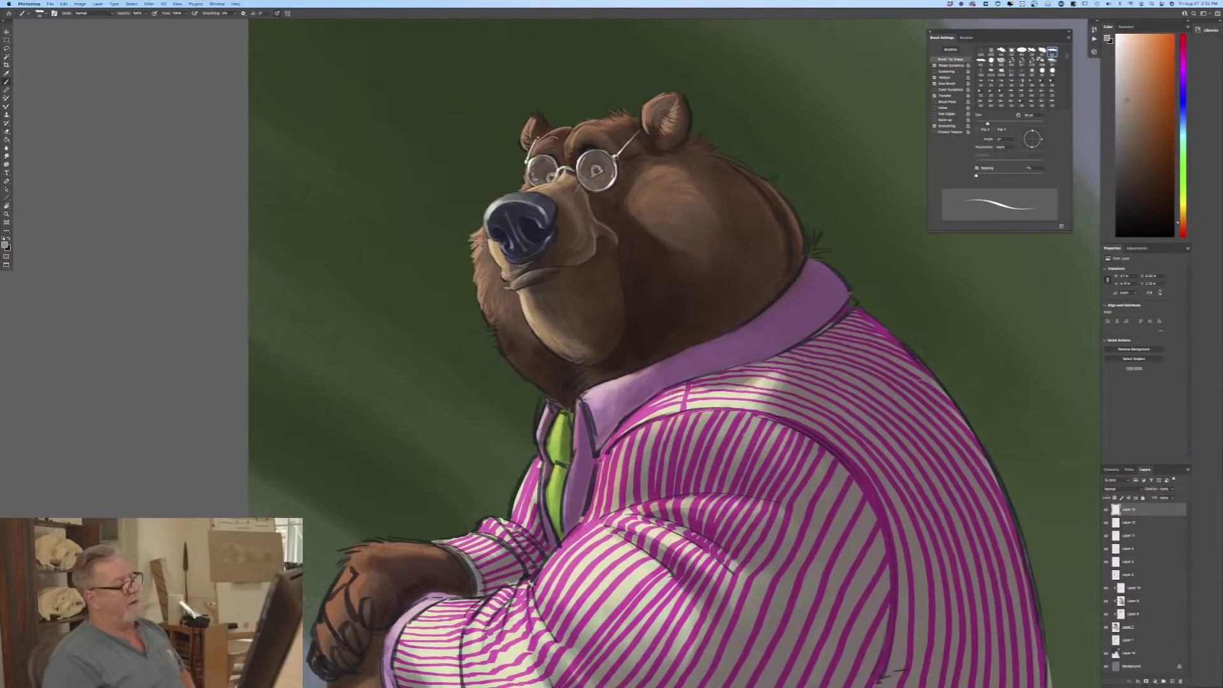
# Step: Sample the muzzle's brown just behind the nose as the foreground colour and enlarge the brush
pyautogui.click(4, 244)
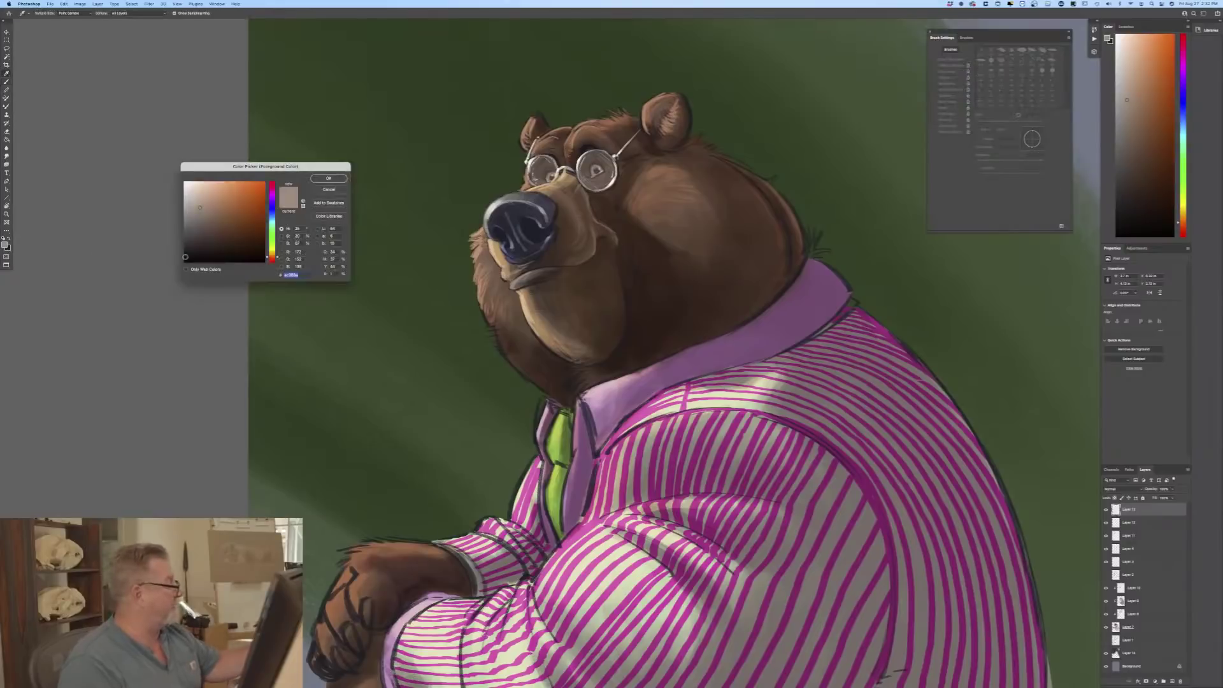
pyautogui.click(562, 238)
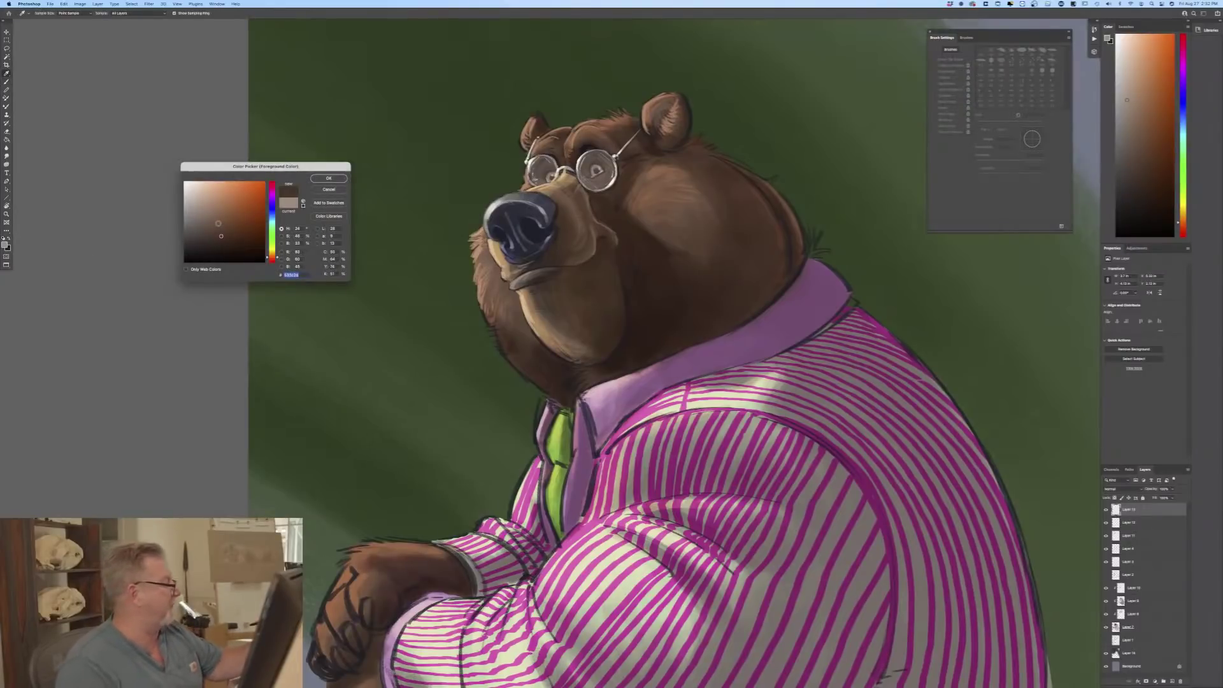
pyautogui.click(328, 178)
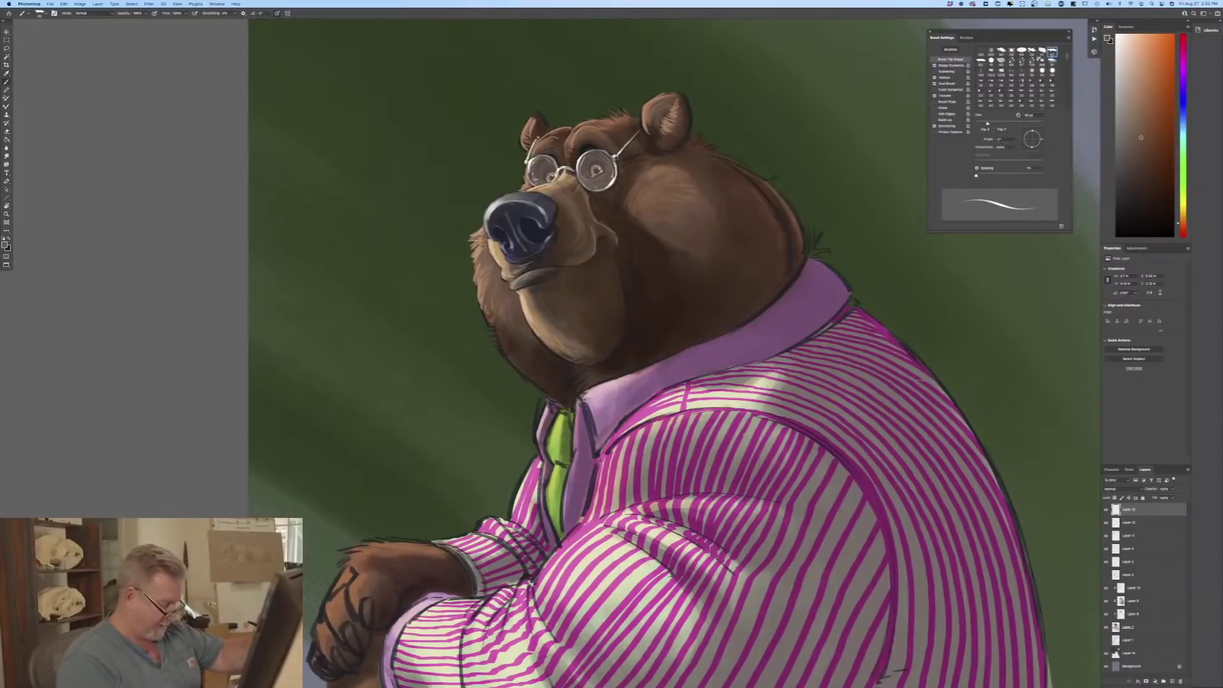
pyautogui.press(']')
pyautogui.press(']')
pyautogui.press(']')
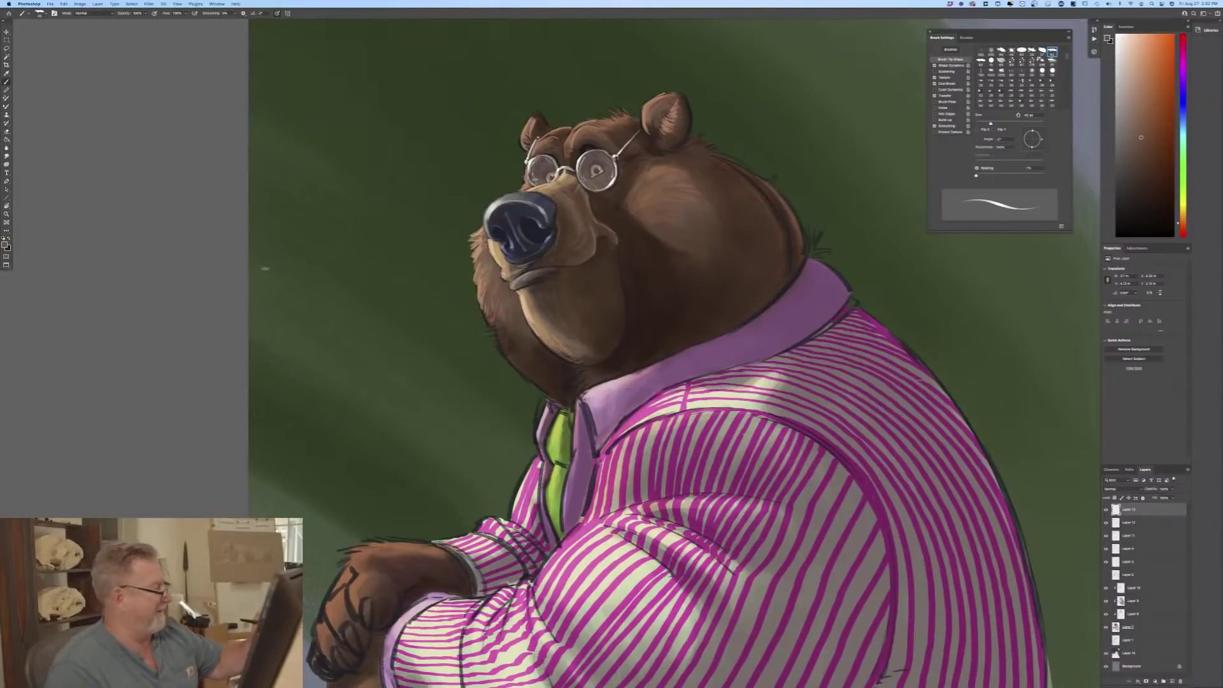
# Step: Set the foreground colour to a pale warm cream and reduce the brush size for fine highlights
pyautogui.click(4, 245)
pyautogui.click(209, 187)
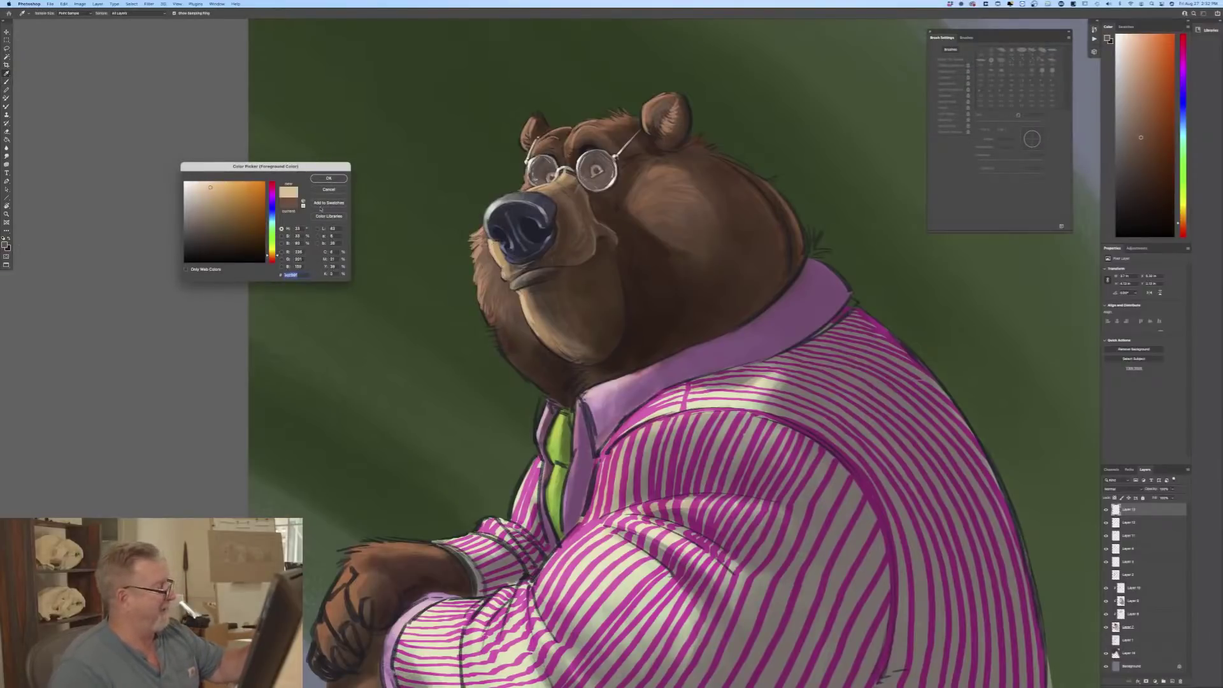
pyautogui.click(329, 178)
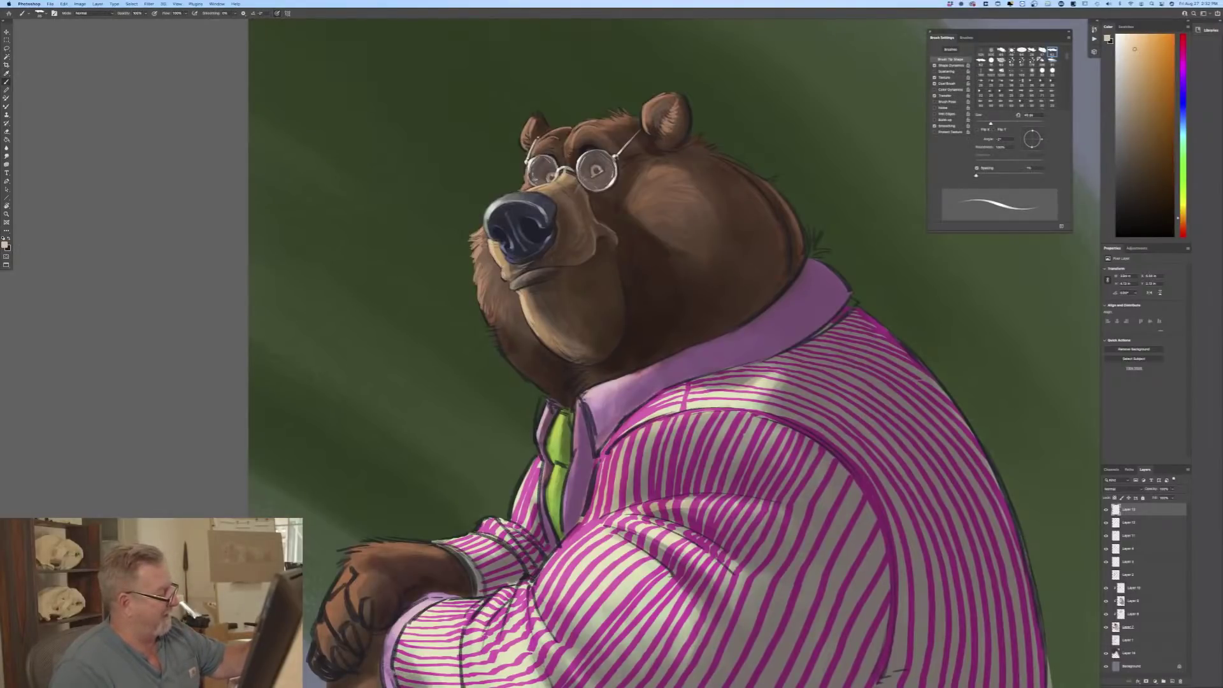
pyautogui.press('[')
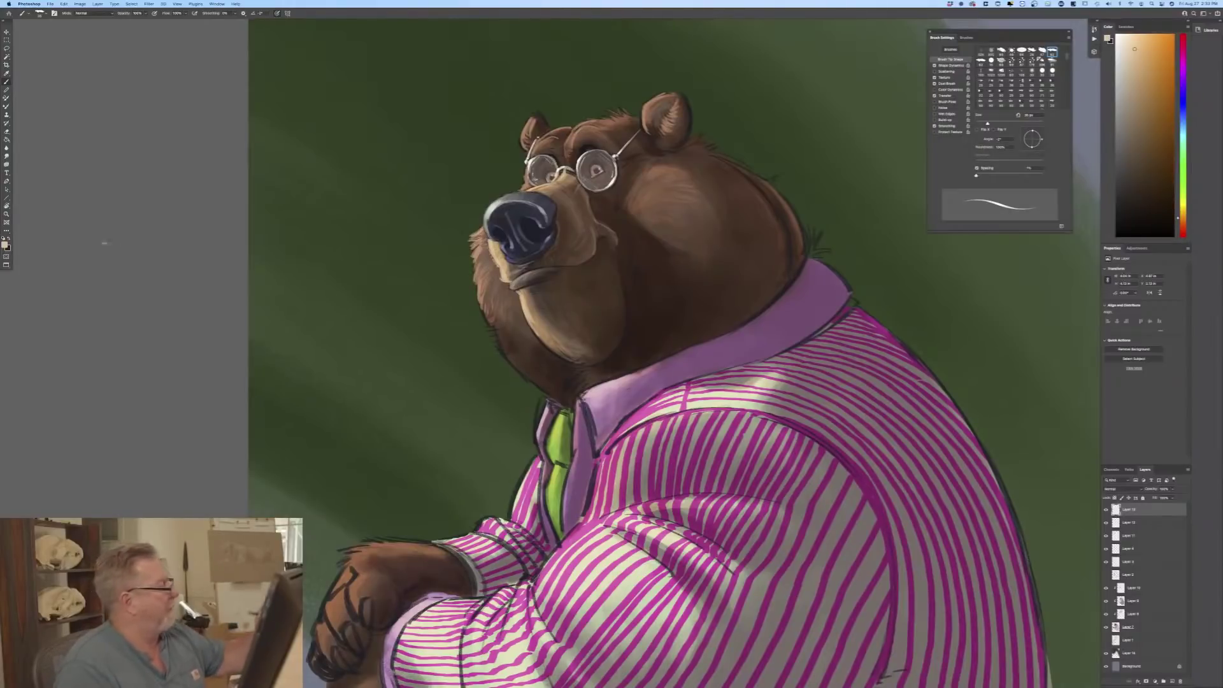
# Step: Set the foreground to a light peach sampled from the cheek fur and paint fine hairs along the jaw's front edge and inside the near ear
pyautogui.click(6, 245)
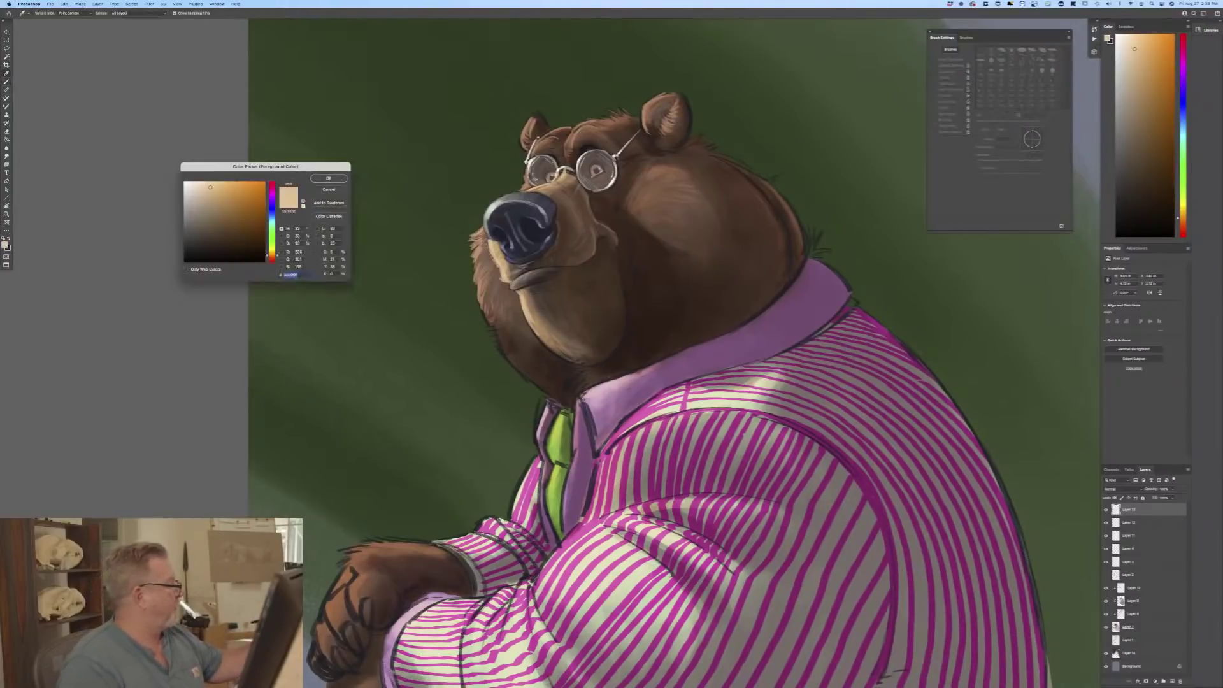
pyautogui.click(318, 179)
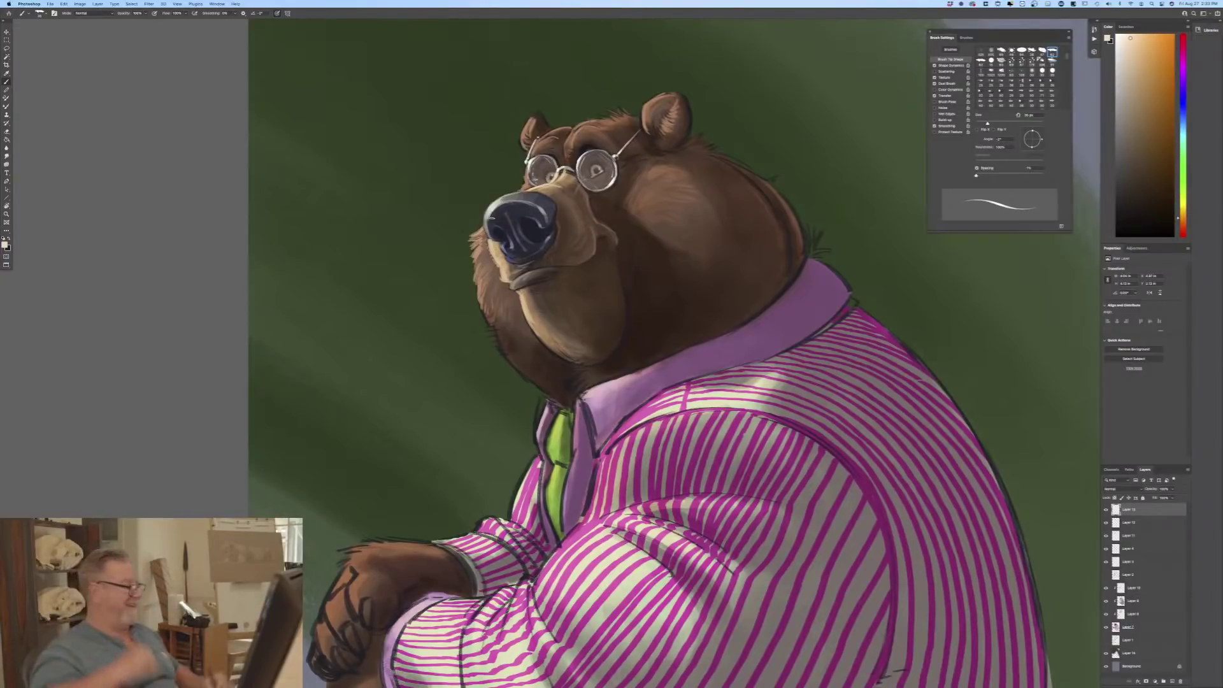
pyautogui.click(5, 244)
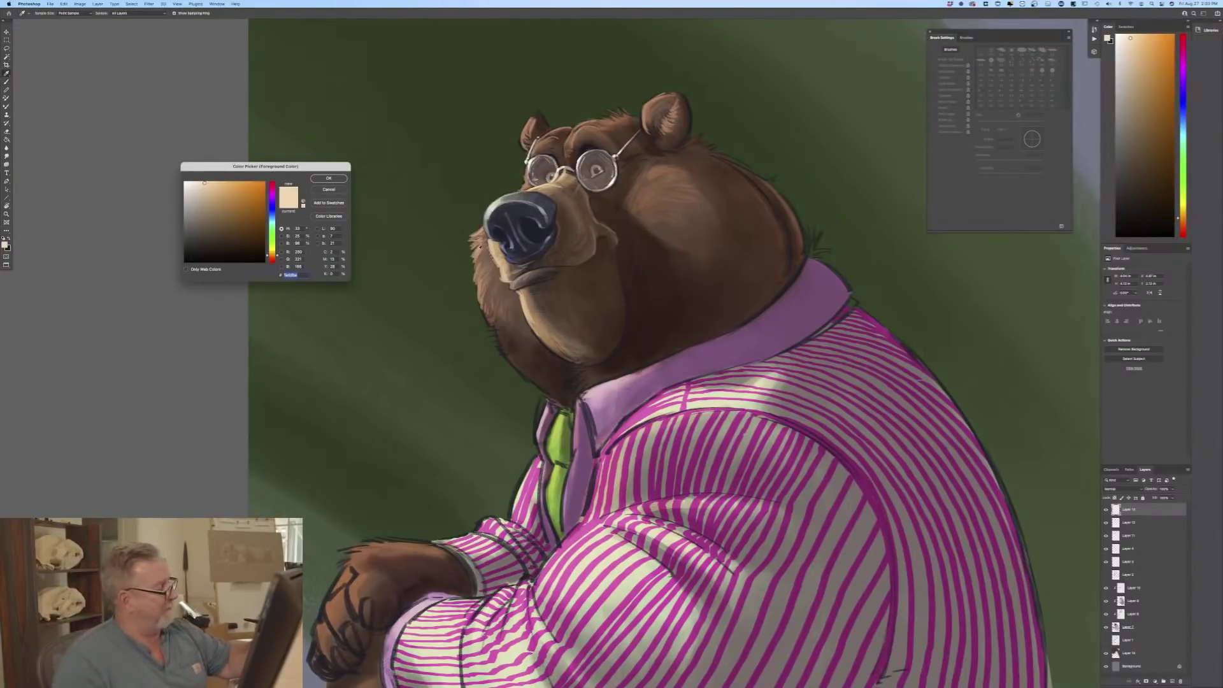
pyautogui.click(482, 267)
pyautogui.press('Return')
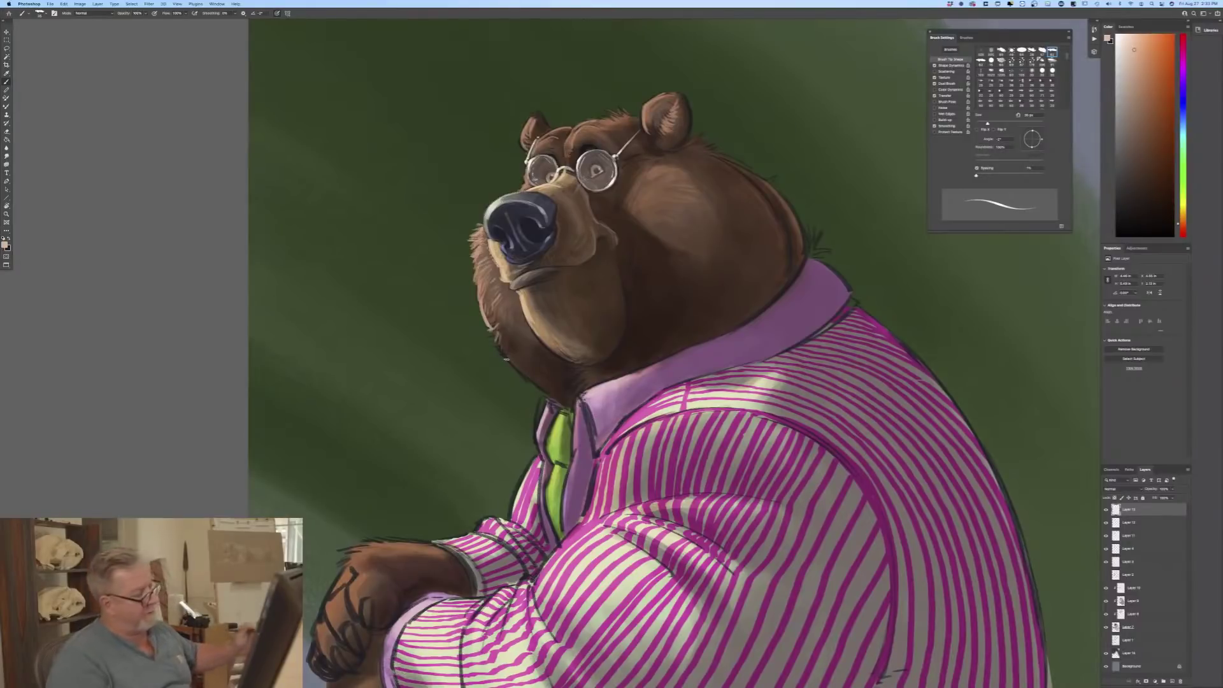
pyautogui.moveTo(499, 344); pyautogui.dragTo(522, 376)
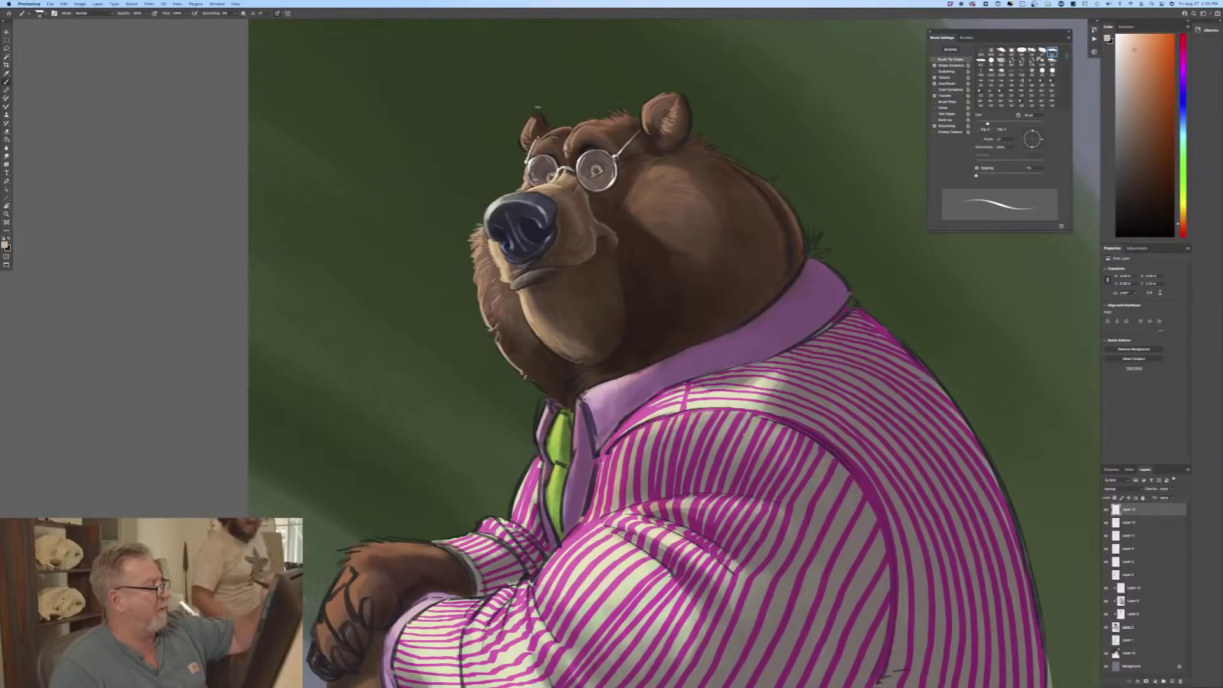
pyautogui.press('[')
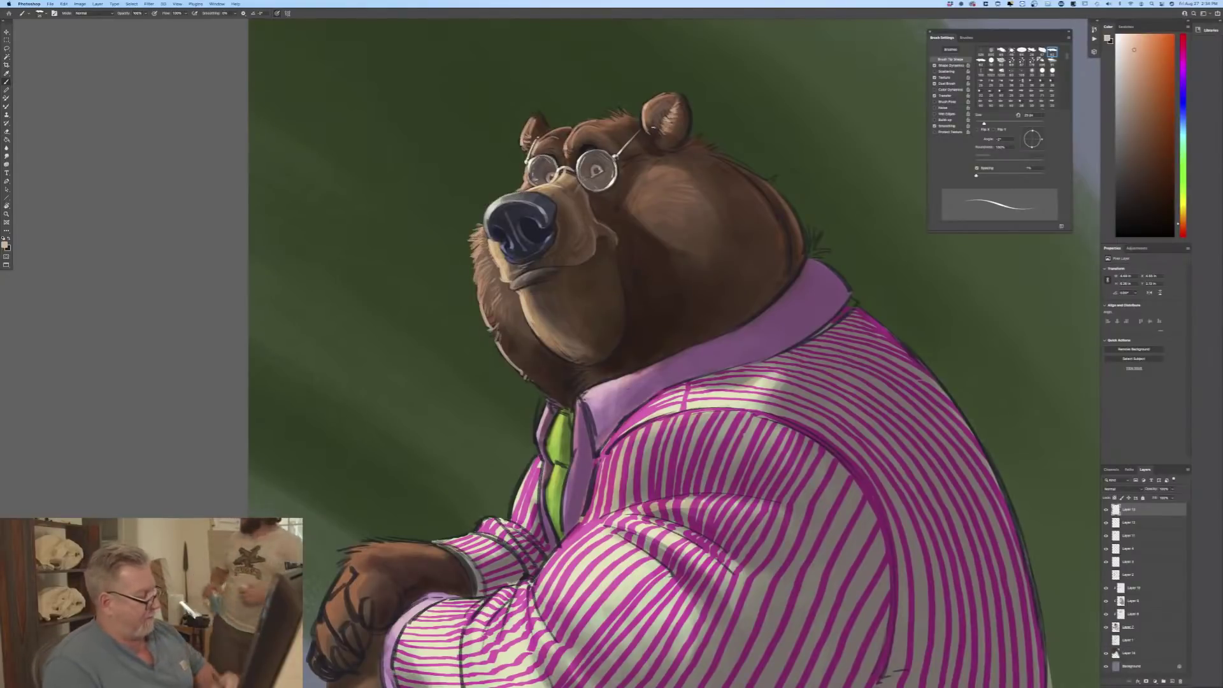
# Step: Set the foreground colour to a muted mid brown, enlarge the brush, and paint fine hairs under the chin above the collar
pyautogui.click(5, 244)
pyautogui.click(217, 237)
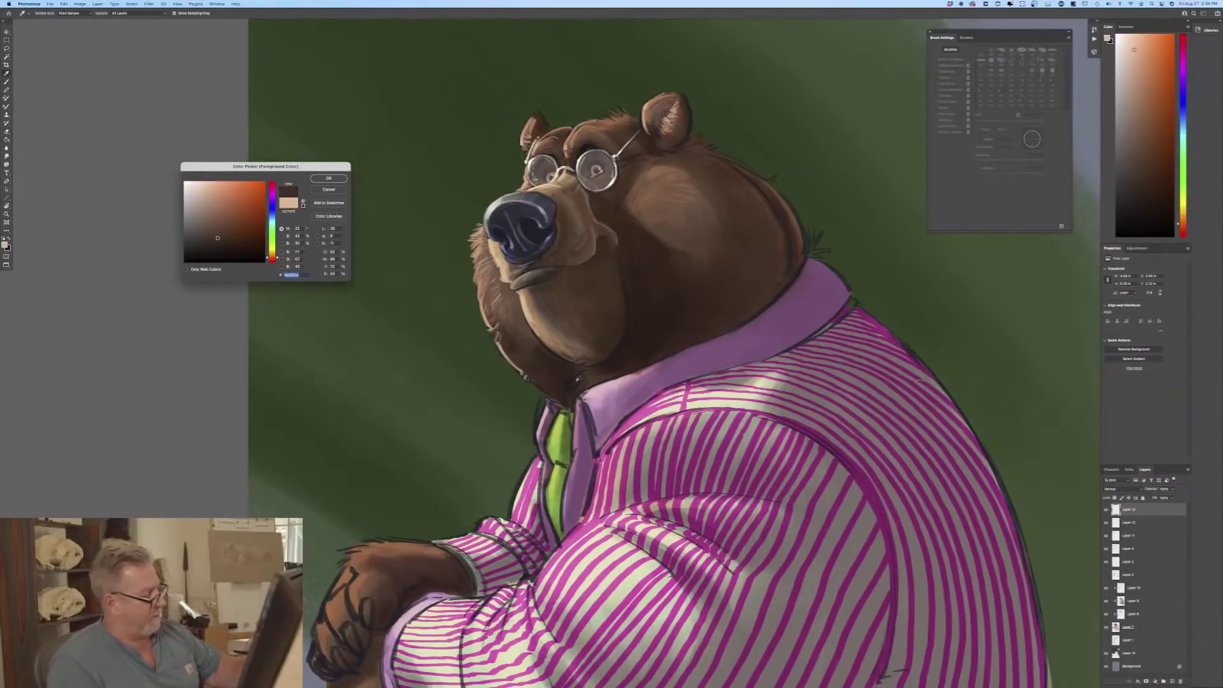
pyautogui.click(329, 178)
pyautogui.press('b')
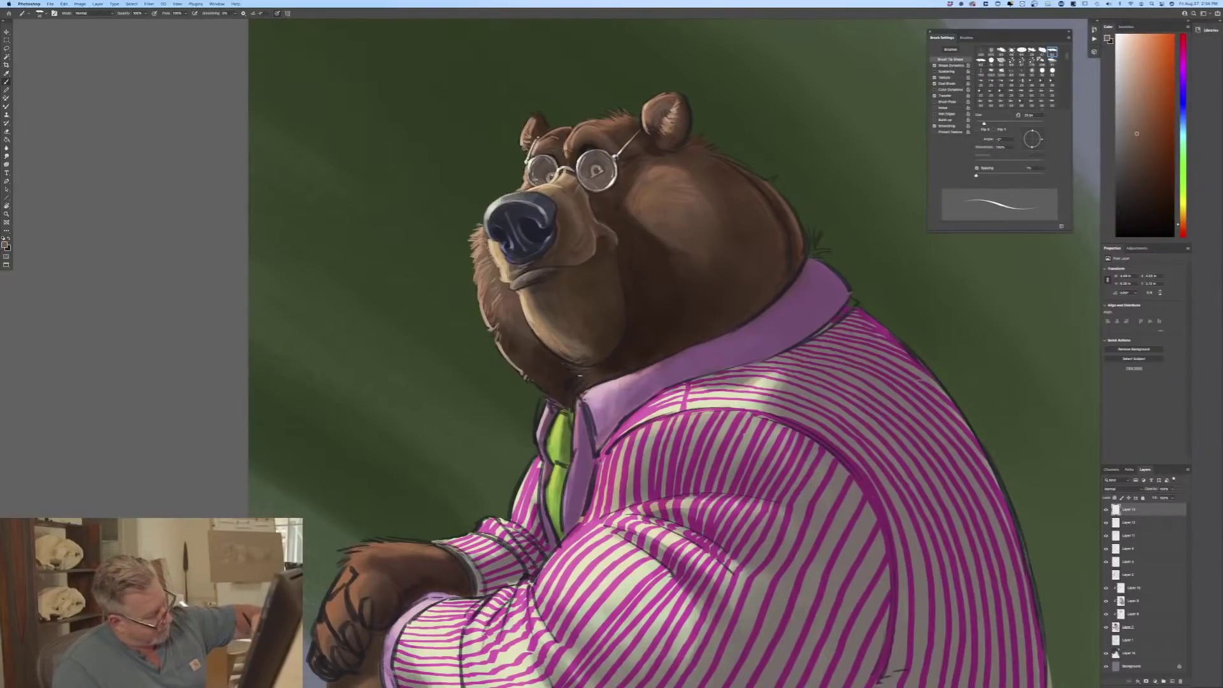
pyautogui.press(']')
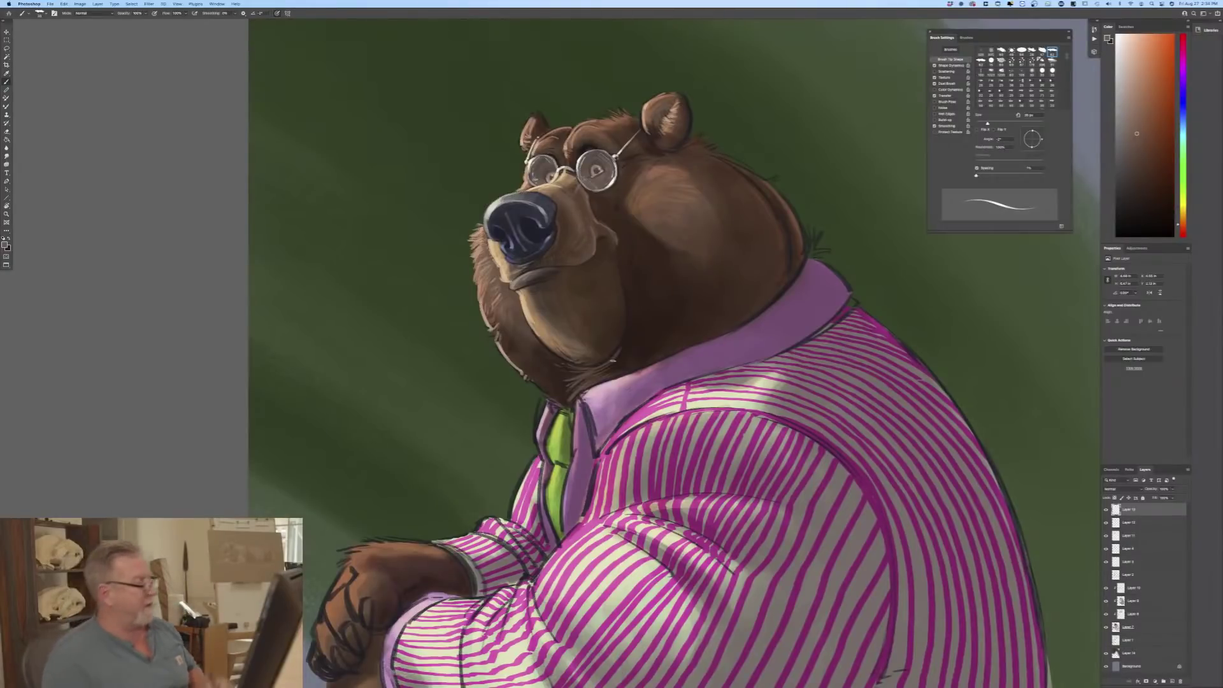
# Step: Set the foreground colour to a bright yellow-green and add a new layer on top for a rim light
pyautogui.click(5, 244)
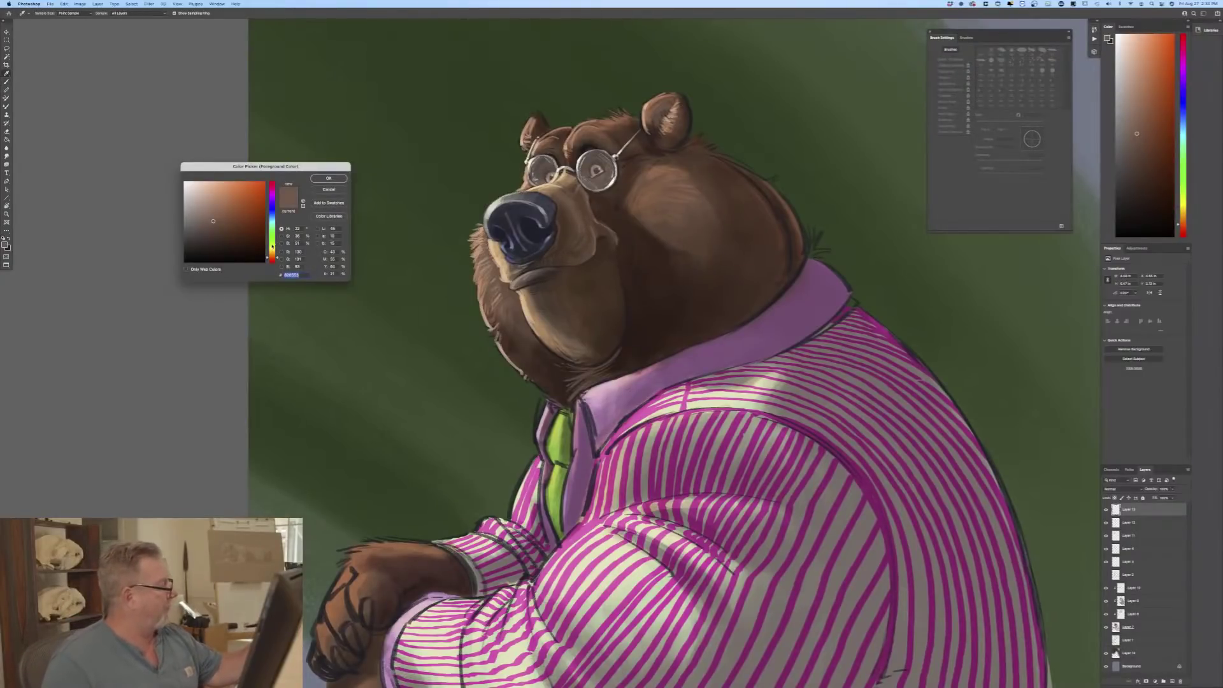
pyautogui.click(272, 245)
pyautogui.click(235, 200)
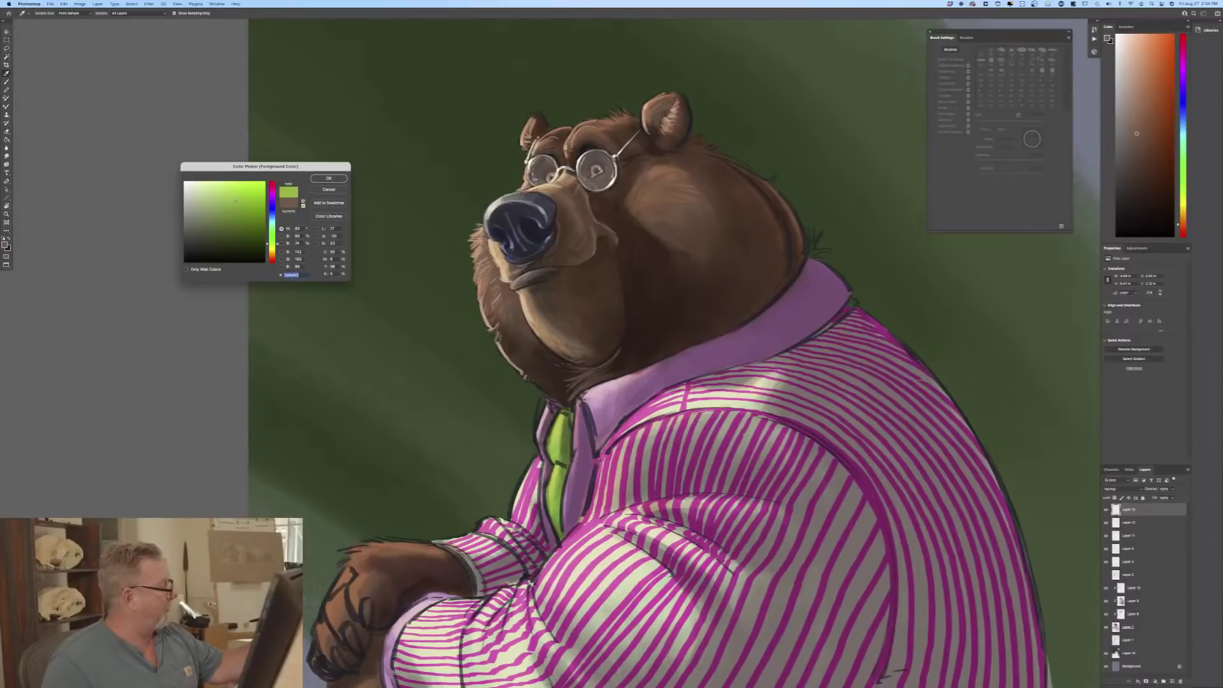
pyautogui.click(328, 178)
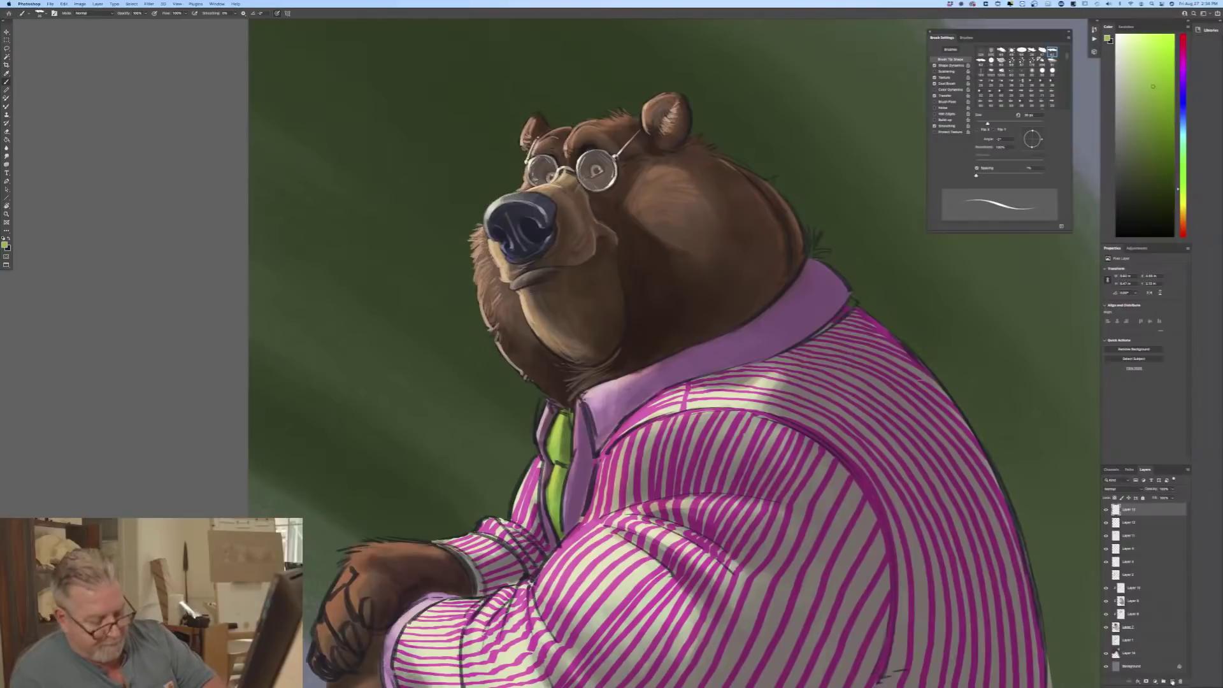
pyautogui.press('super+shift+alt+n')
# Step: Try a yellow-green rim light along the back of the bear's head, the neck fur, and the rear edge of the near ear
pyautogui.moveTo(740, 174)
pyautogui.mouseDown()
pyautogui.moveTo(710, 156)
pyautogui.moveTo(764, 196)
pyautogui.moveTo(752, 180)
pyautogui.moveTo(789, 234)
pyautogui.moveTo(787, 282)
pyautogui.mouseUp()
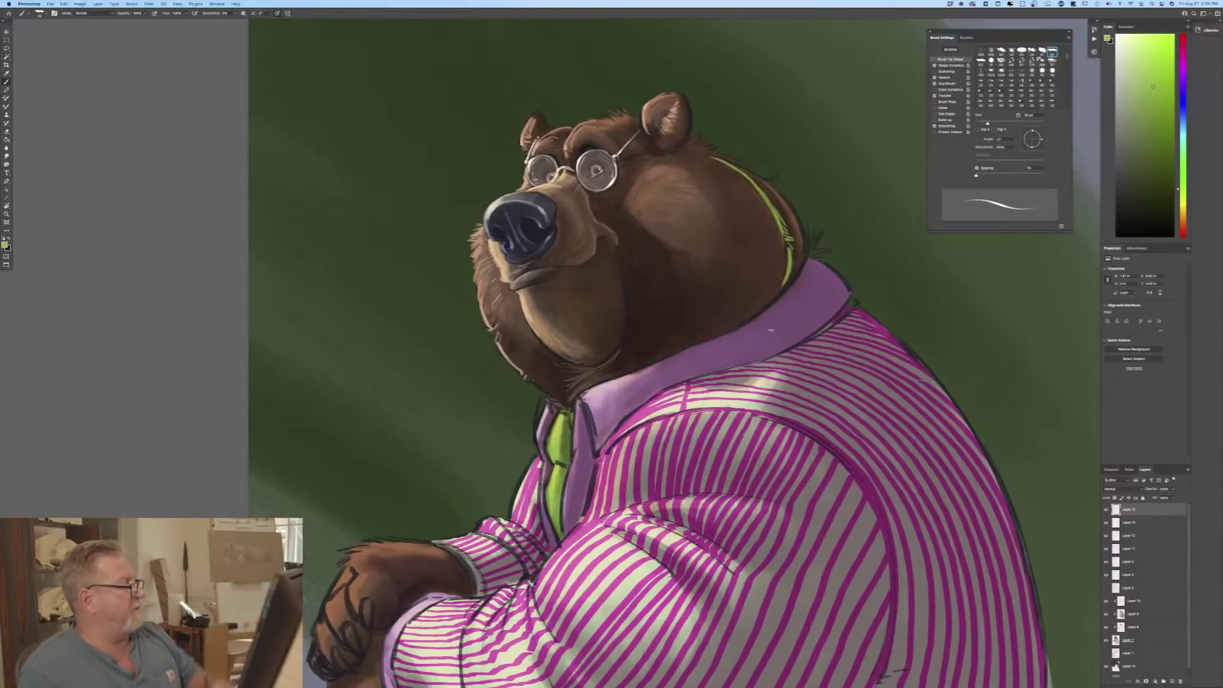
pyautogui.moveTo(172, 367); pyautogui.dragTo(97, 435)
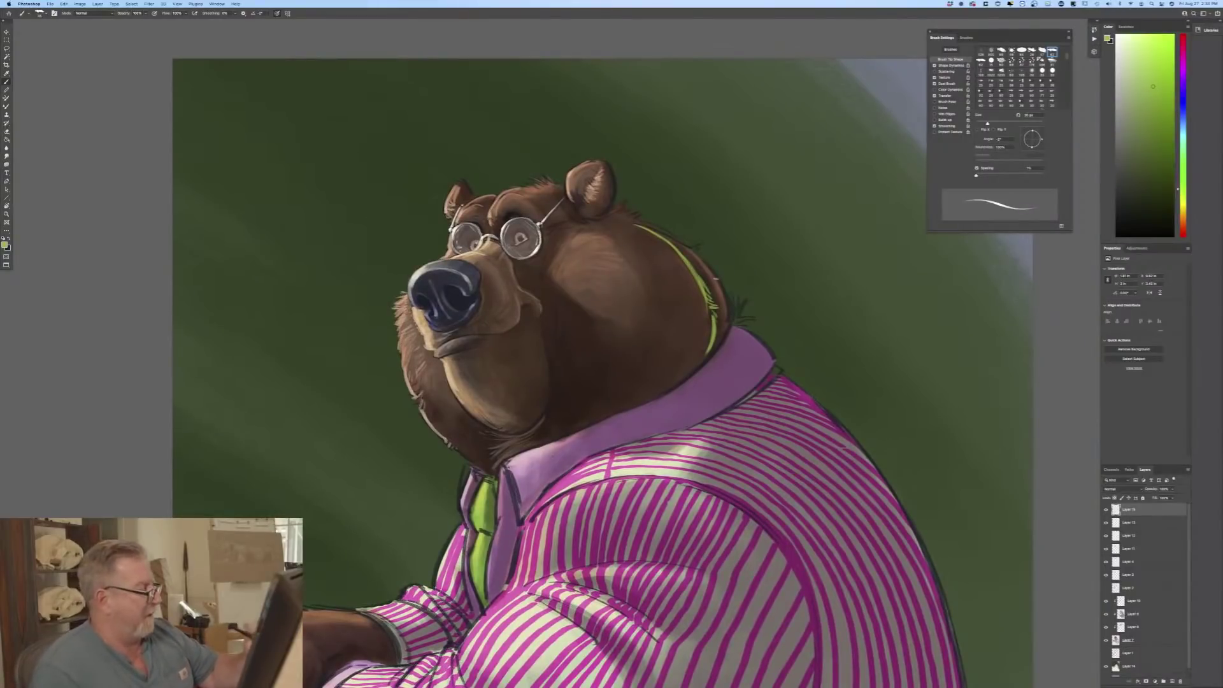
pyautogui.moveTo(712, 272)
pyautogui.mouseDown()
pyautogui.moveTo(715, 277)
pyautogui.moveTo(630, 214)
pyautogui.mouseUp()
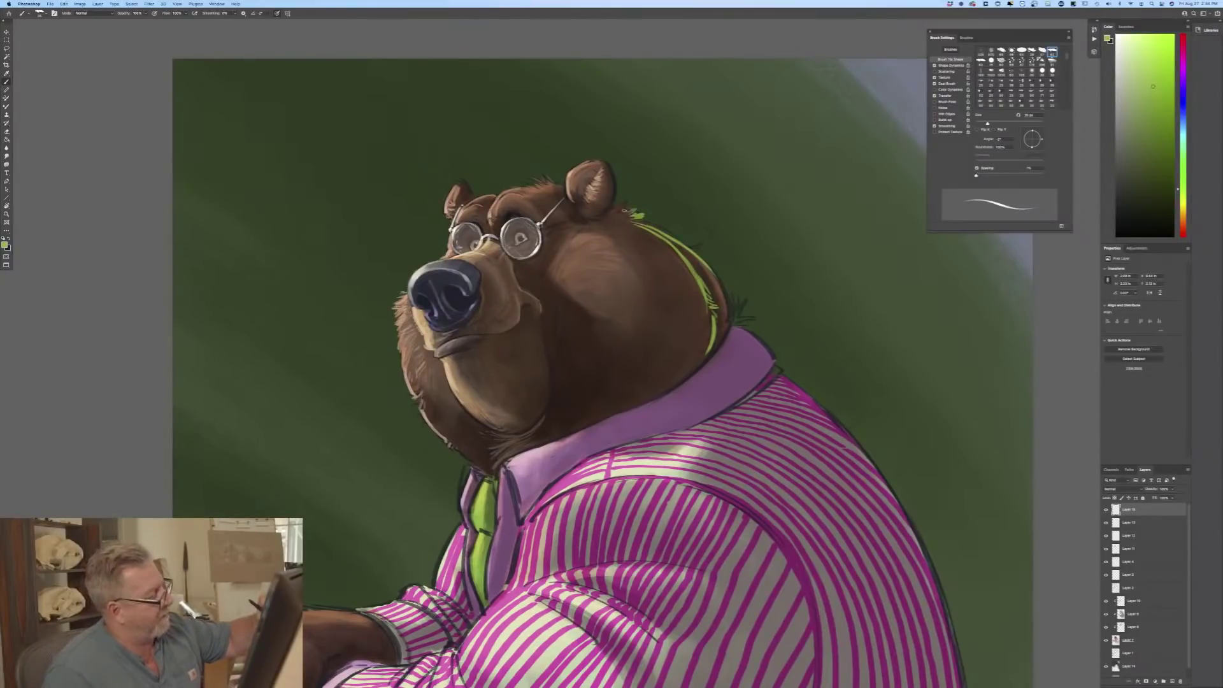
pyautogui.moveTo(627, 209); pyautogui.dragTo(615, 208)
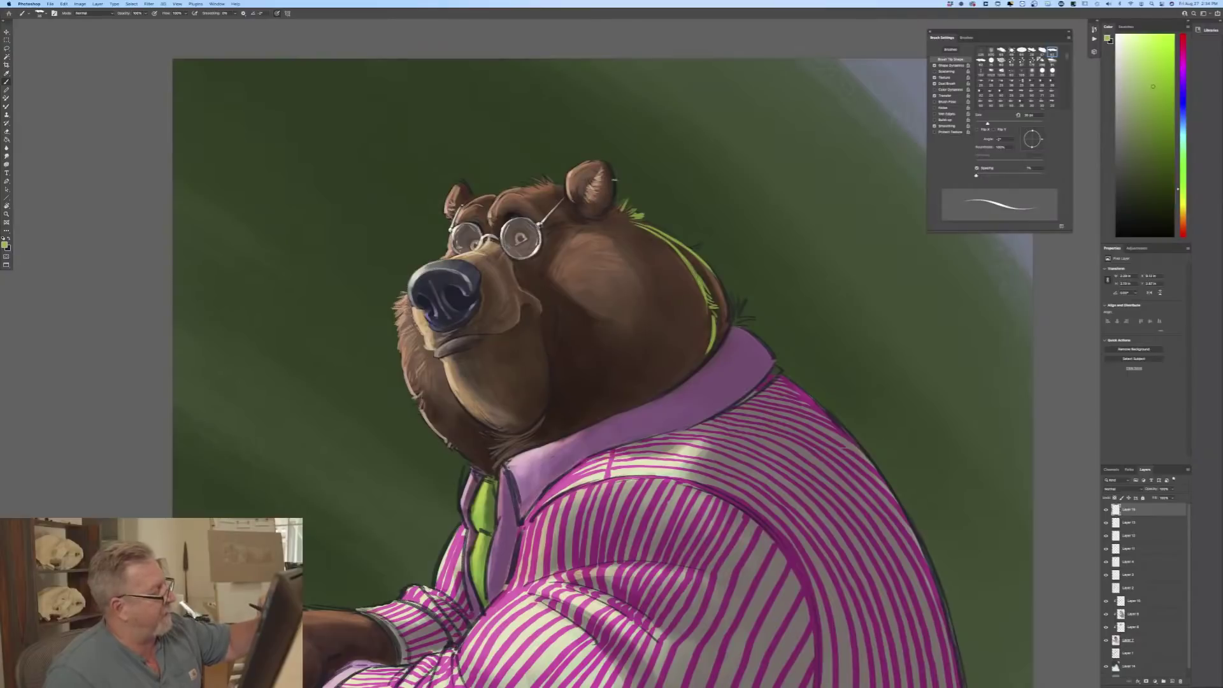
pyautogui.moveTo(608, 164)
pyautogui.mouseDown()
pyautogui.moveTo(616, 186)
pyautogui.moveTo(603, 209)
pyautogui.mouseUp()
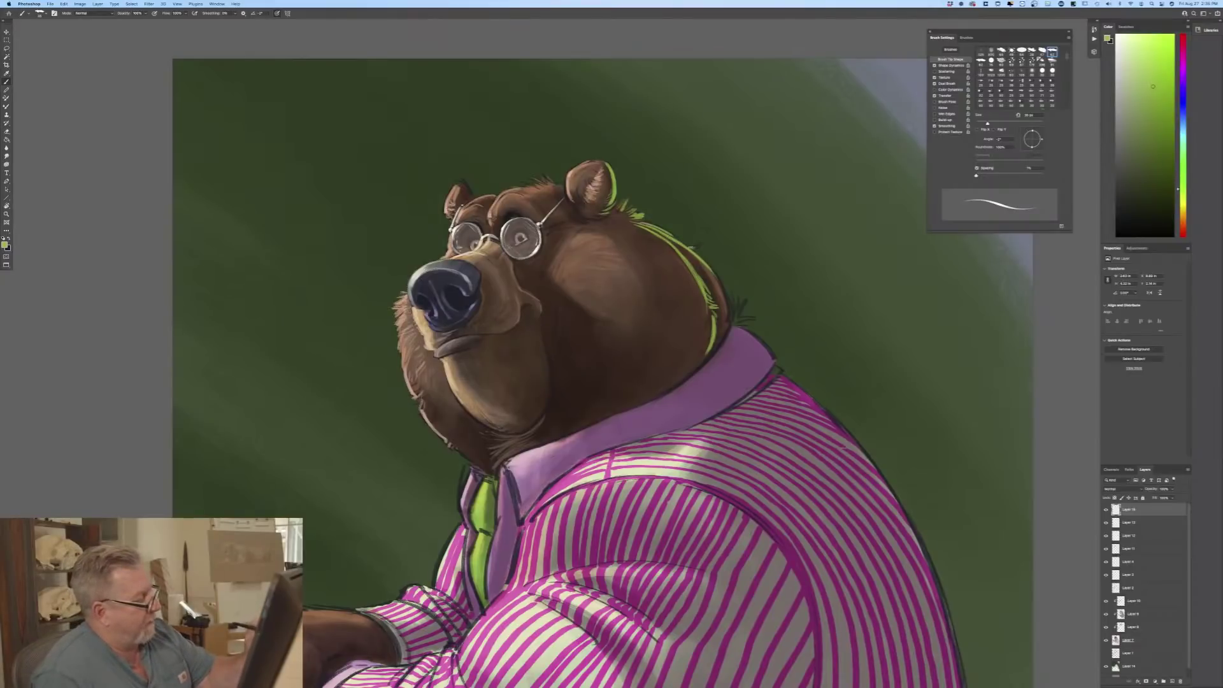
# Step: Extend the yellow-green rim light over the fur tuft behind the neck and along the back edge of the collar
pyautogui.moveTo(719, 311)
pyautogui.mouseDown()
pyautogui.moveTo(731, 284)
pyautogui.moveTo(776, 363)
pyautogui.mouseUp()
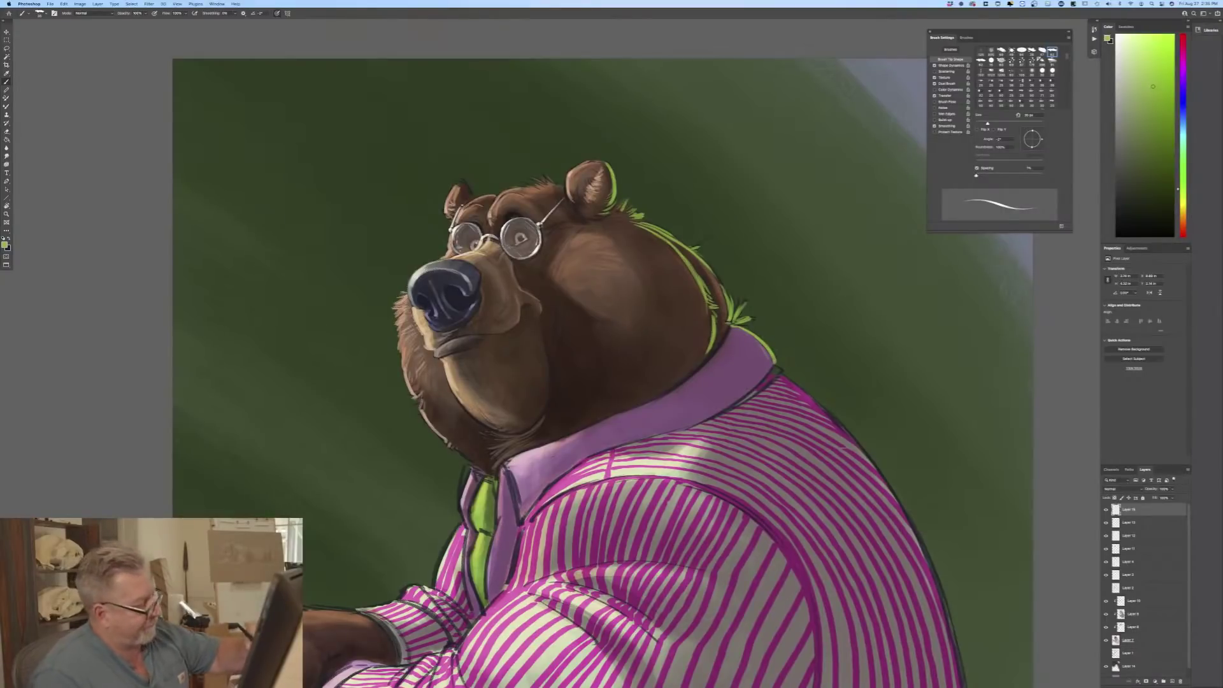
pyautogui.moveTo(730, 347); pyautogui.dragTo(709, 275)
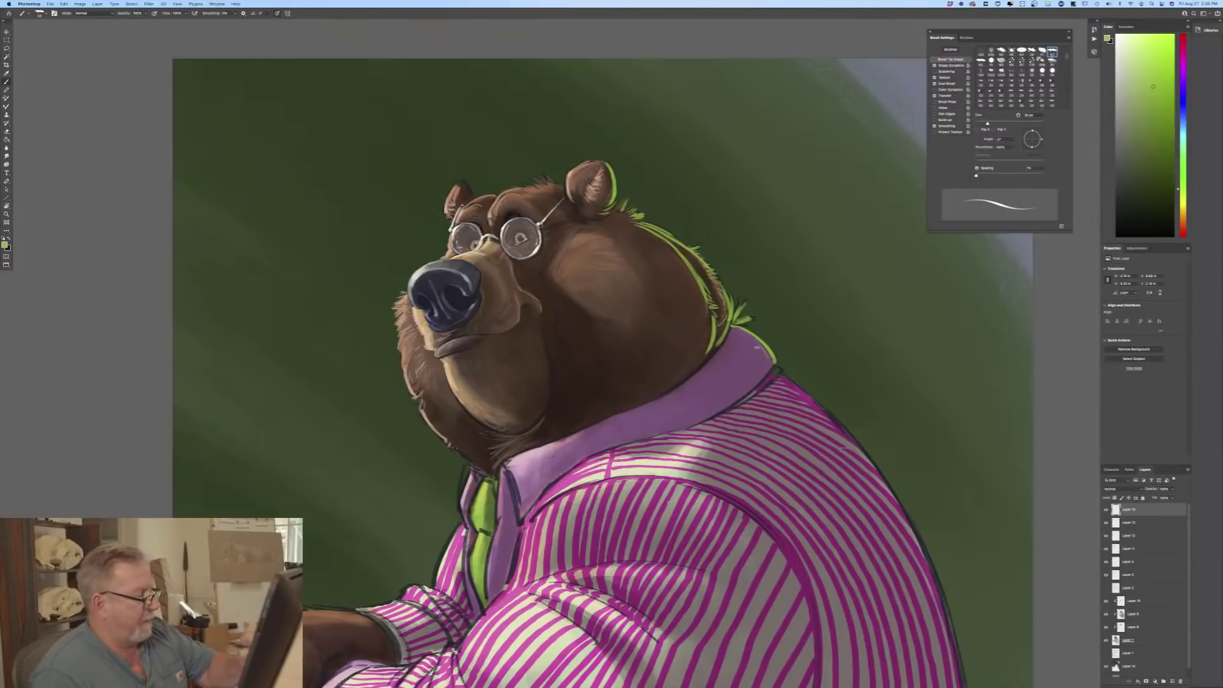
pyautogui.moveTo(772, 360)
pyautogui.mouseDown()
pyautogui.moveTo(748, 337)
pyautogui.moveTo(765, 360)
pyautogui.mouseUp()
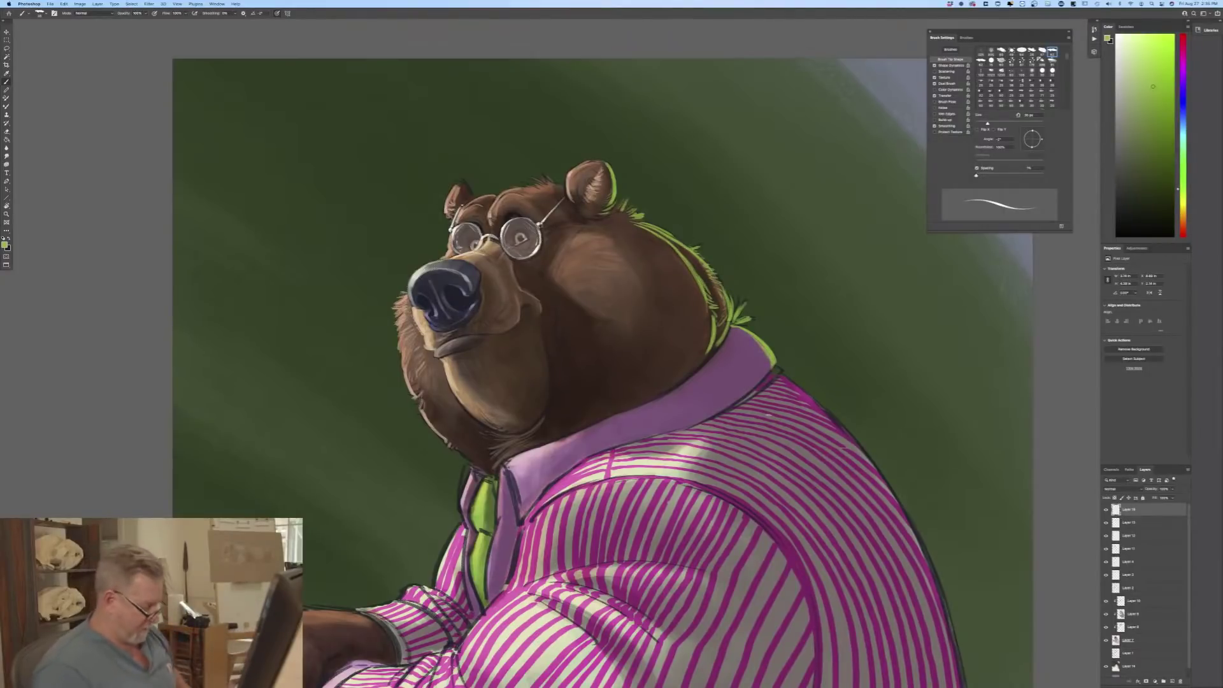
# Step: Check the green rim light on the whole figure and delete the layer that holds it
pyautogui.press('super+minus')
pyautogui.press('super+minus')
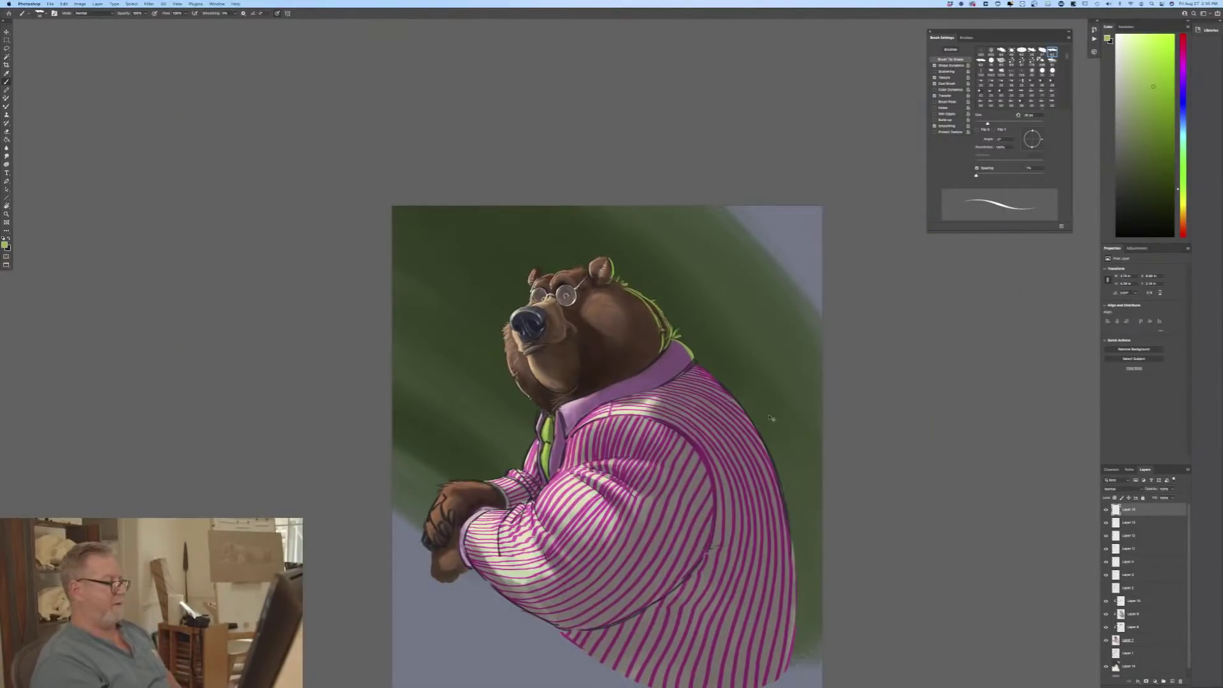
pyautogui.press('super+plus')
pyautogui.press('super+plus')
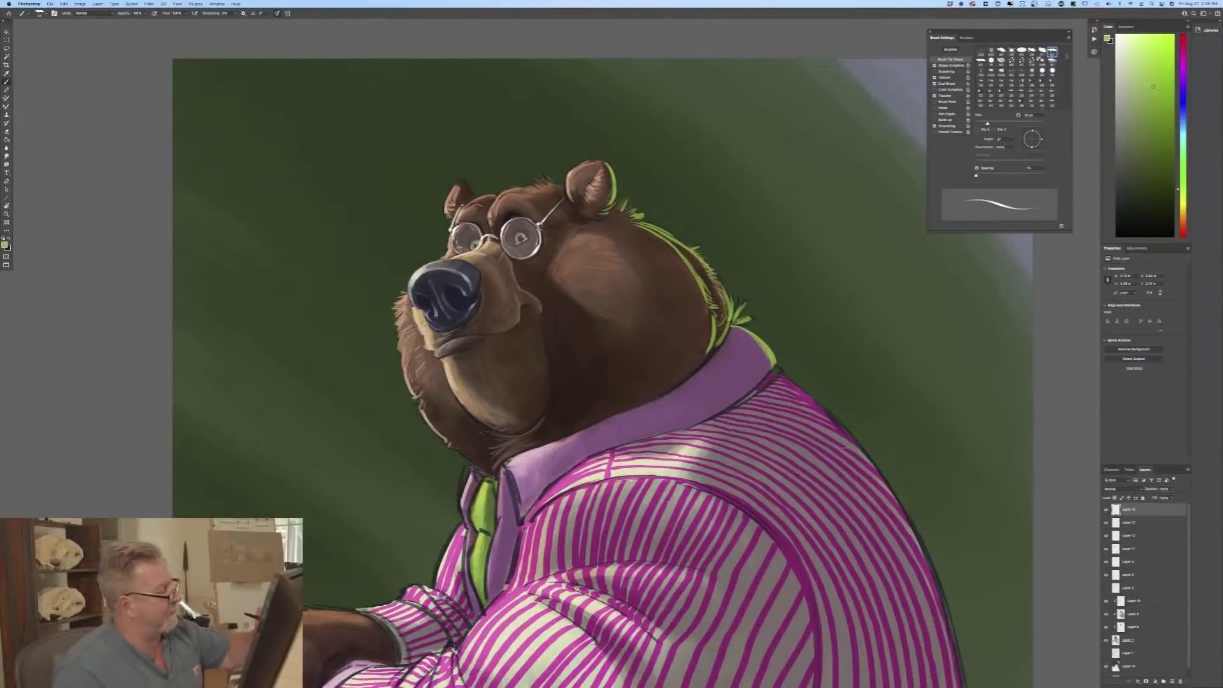
pyautogui.press('[')
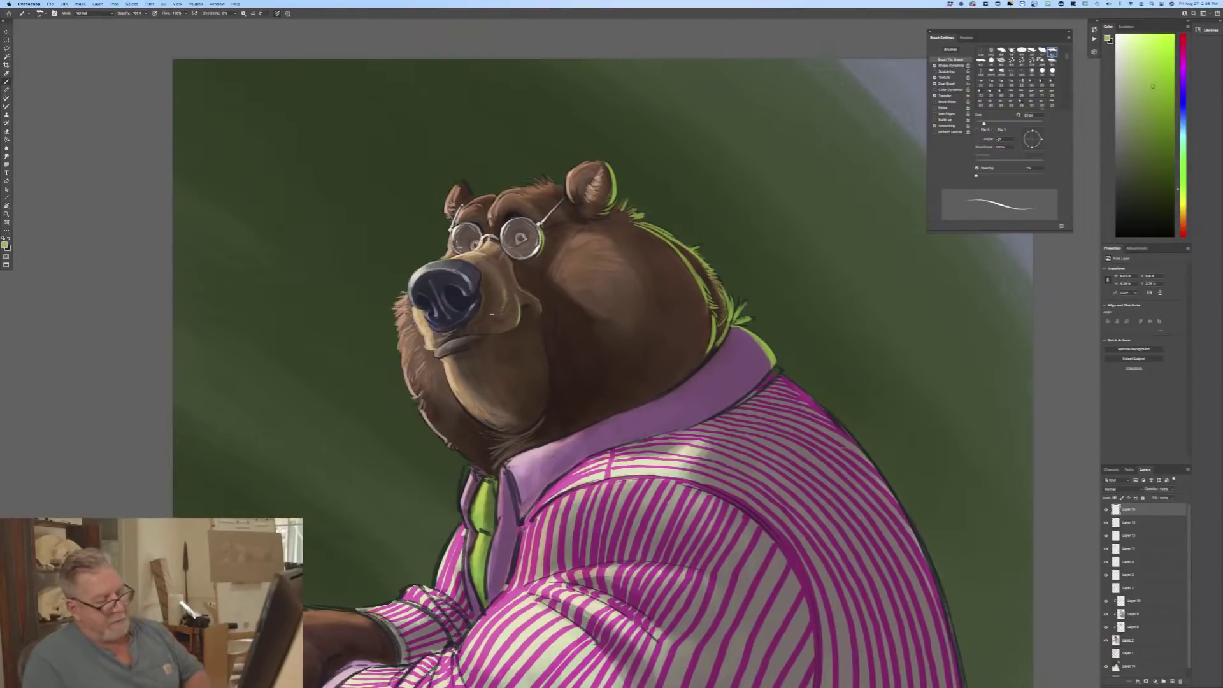
pyautogui.moveTo(1145, 511); pyautogui.dragTo(1178, 679)
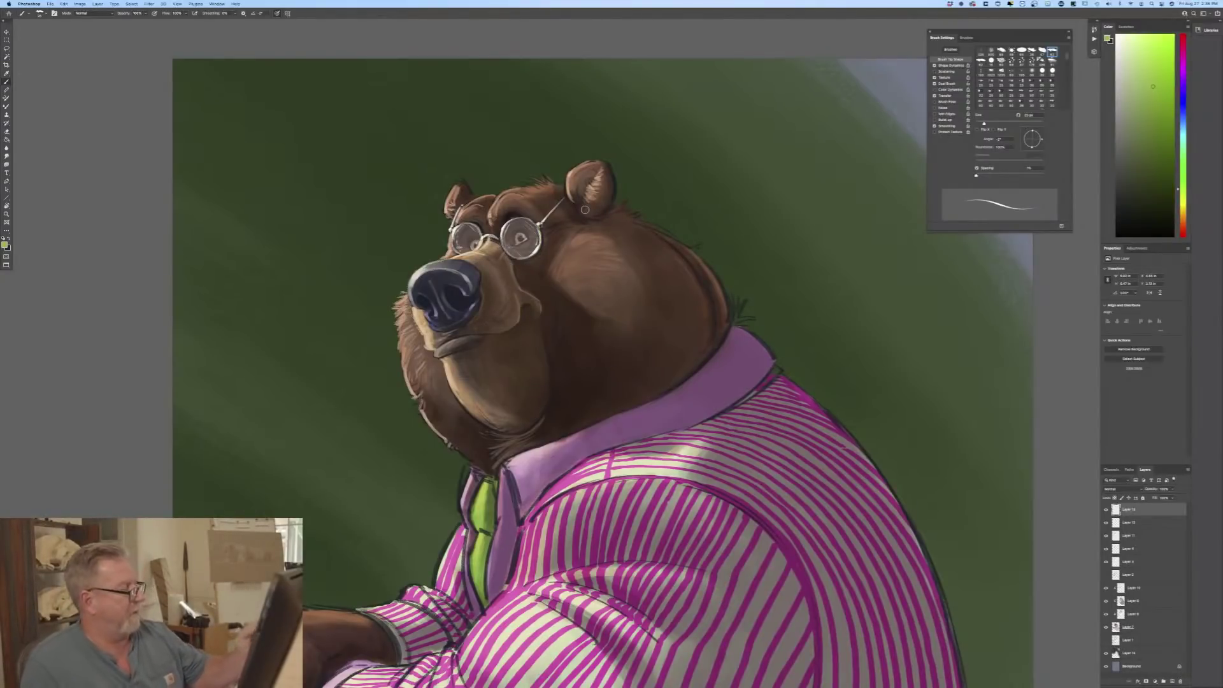
# Step: Sample the fur at the back of the head and set the foreground to a reddish mid brown
pyautogui.click(5, 245)
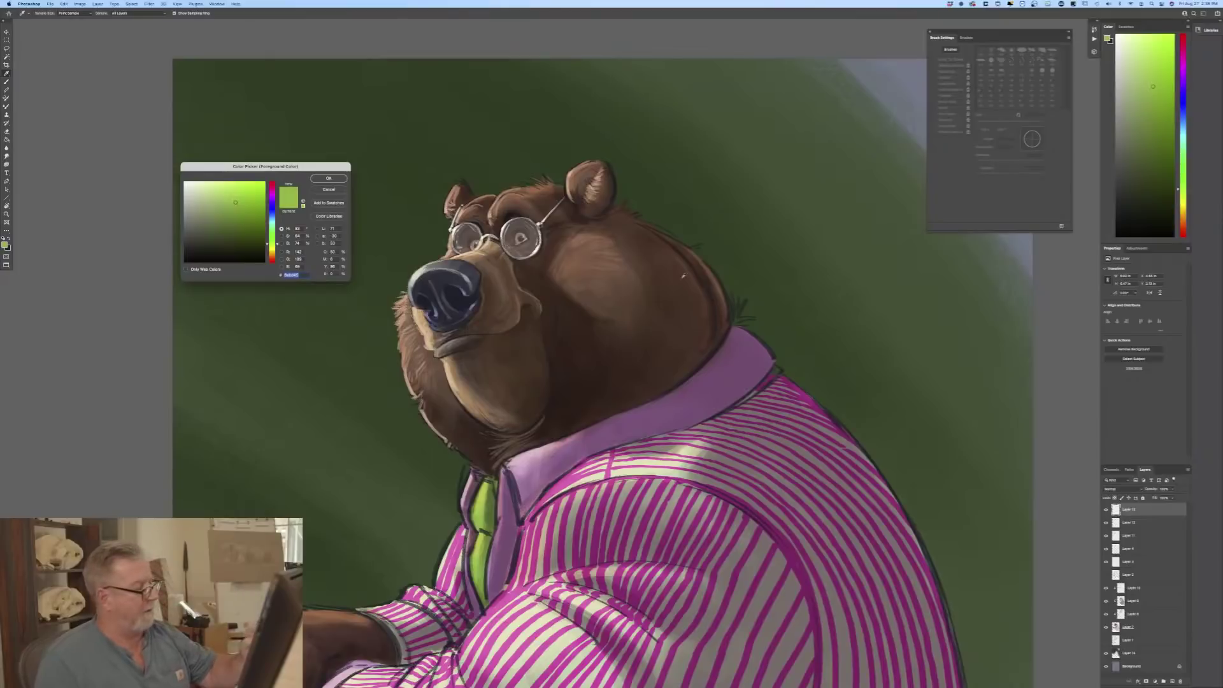
pyautogui.click(671, 271)
pyautogui.click(217, 218)
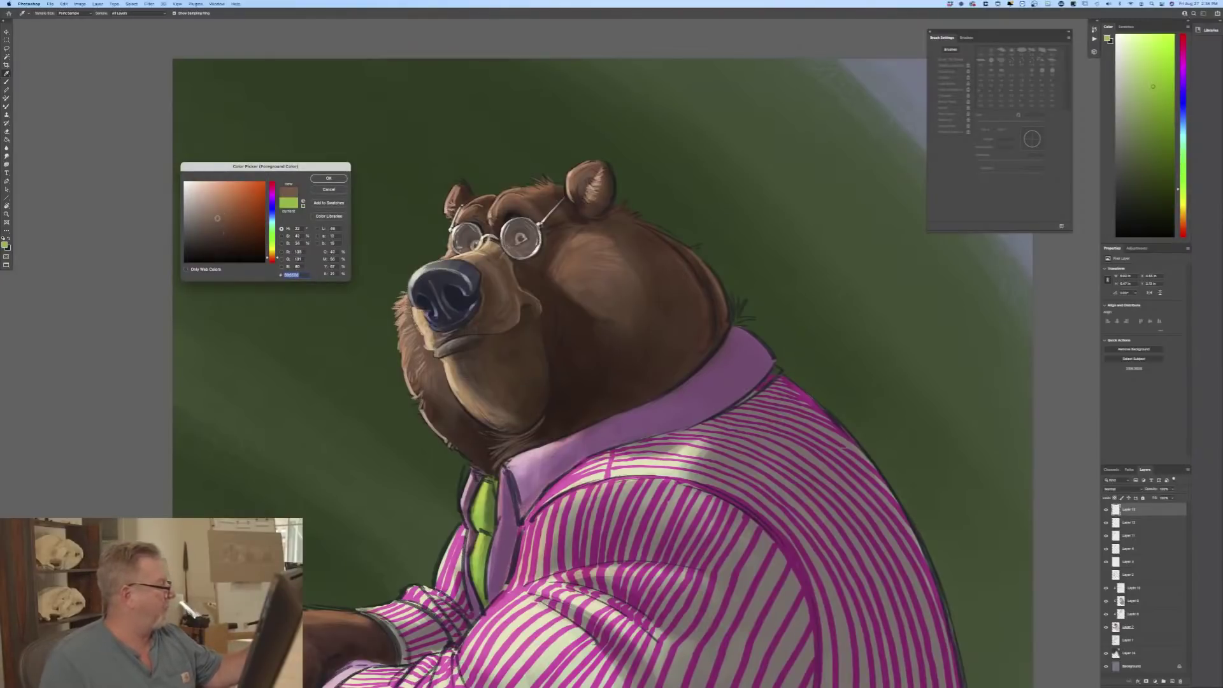
pyautogui.click(328, 178)
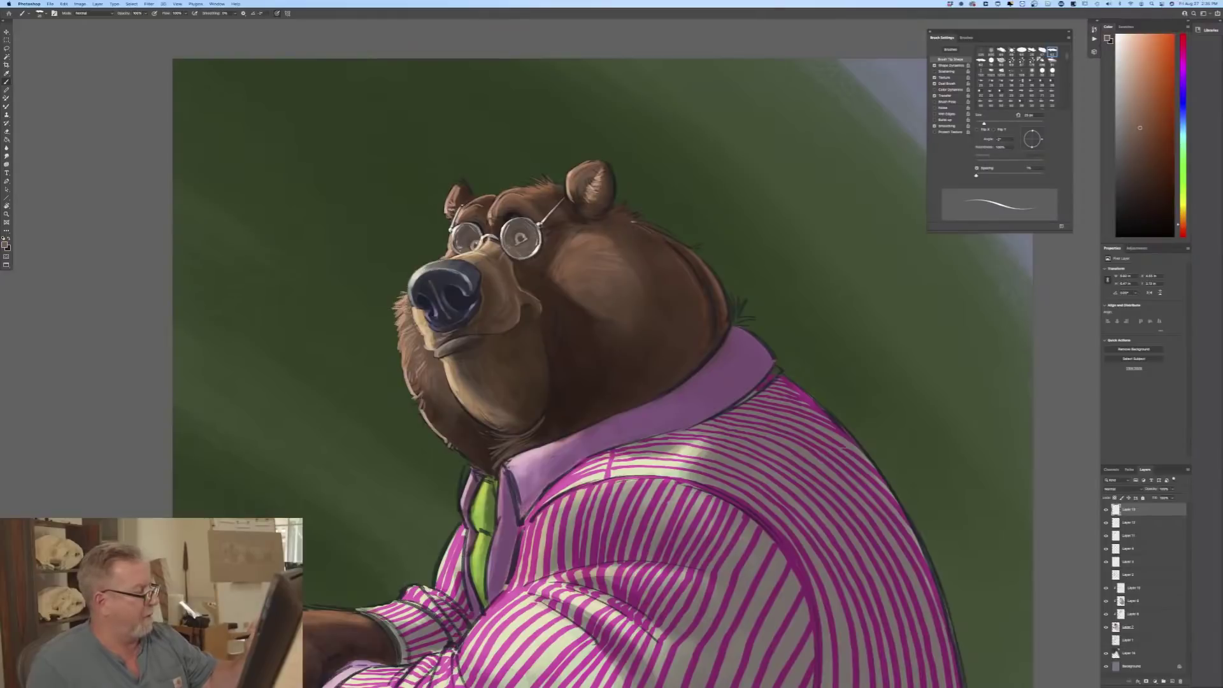
# Step: Enlarge the fine brush and paint short fur strokes along the back of the head and neck down to the collar
pyautogui.press(']')
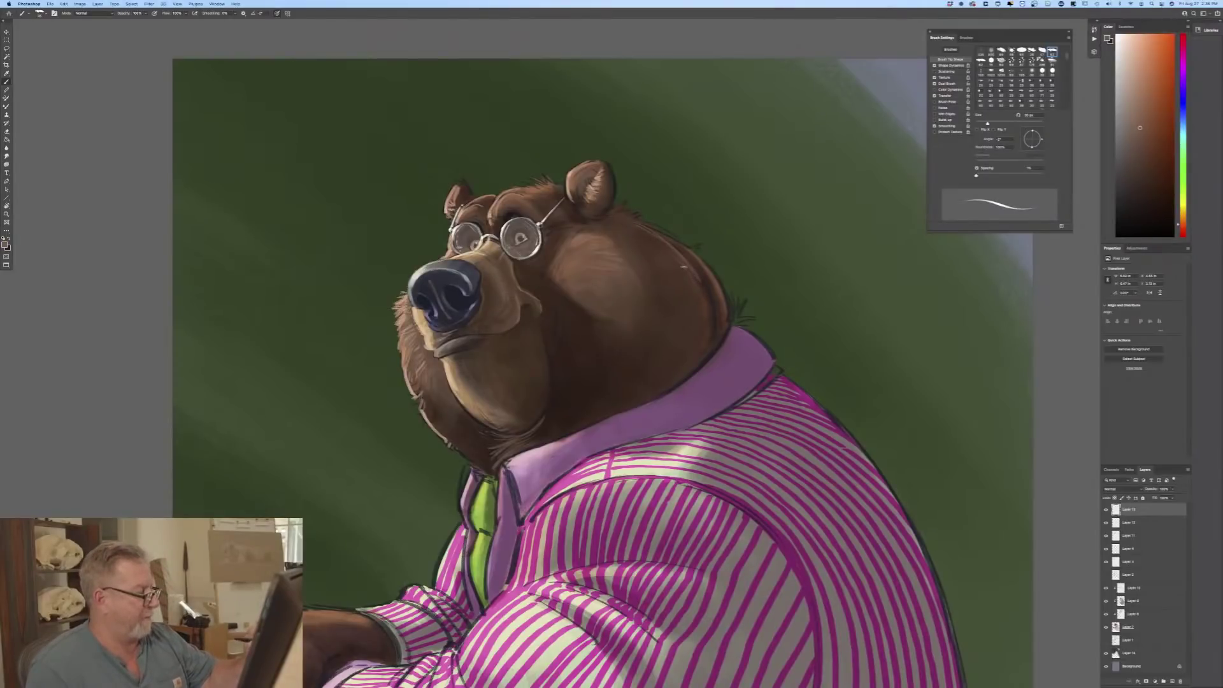
pyautogui.moveTo(683, 267); pyautogui.dragTo(701, 292)
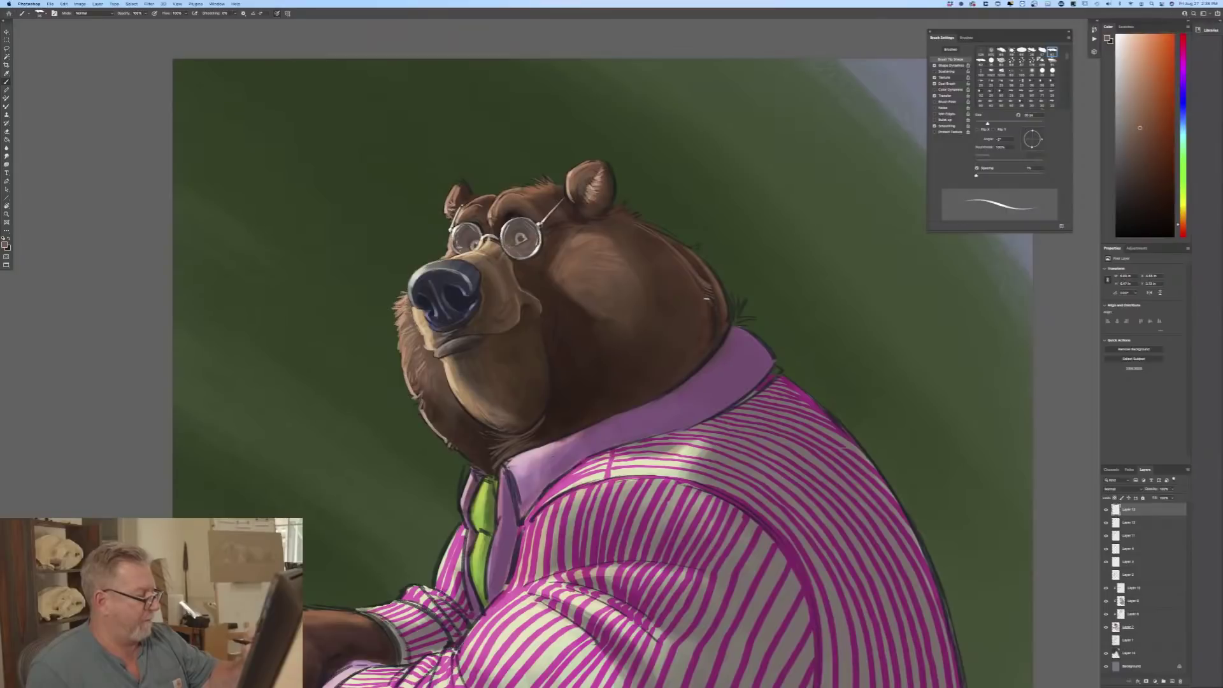
pyautogui.moveTo(714, 332); pyautogui.dragTo(711, 307)
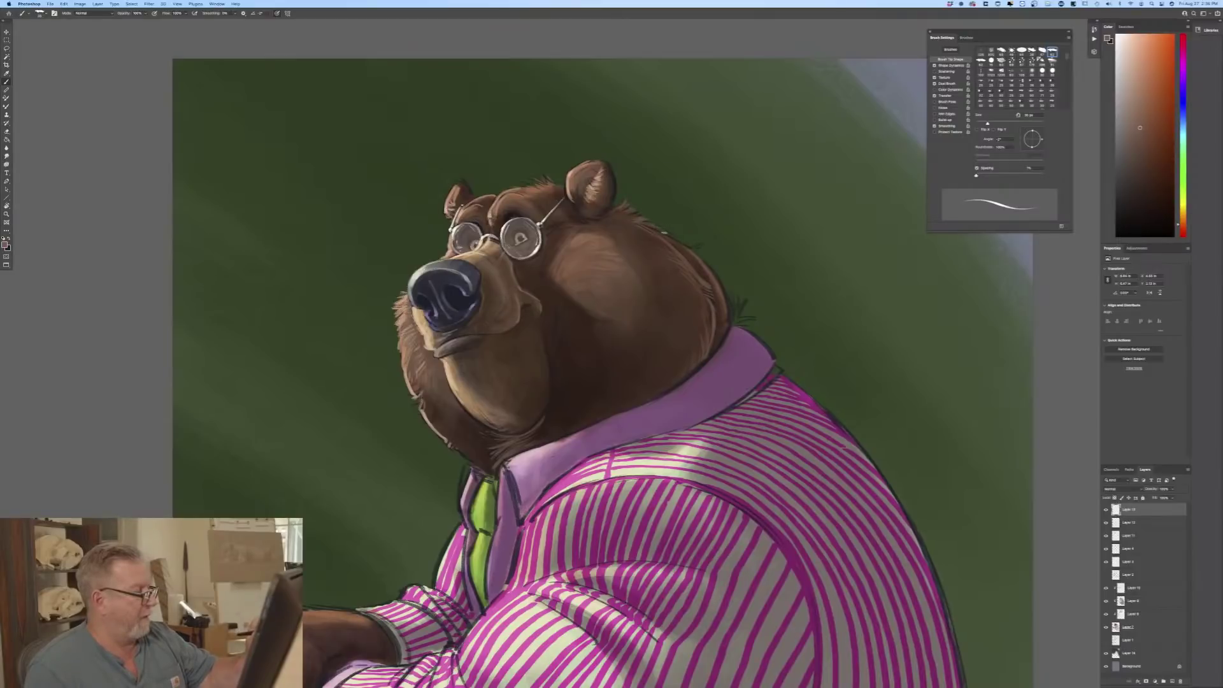
pyautogui.moveTo(665, 233)
pyautogui.mouseDown()
pyautogui.moveTo(727, 306)
pyautogui.moveTo(724, 296)
pyautogui.moveTo(723, 320)
pyautogui.moveTo(741, 301)
pyautogui.moveTo(716, 332)
pyautogui.mouseUp()
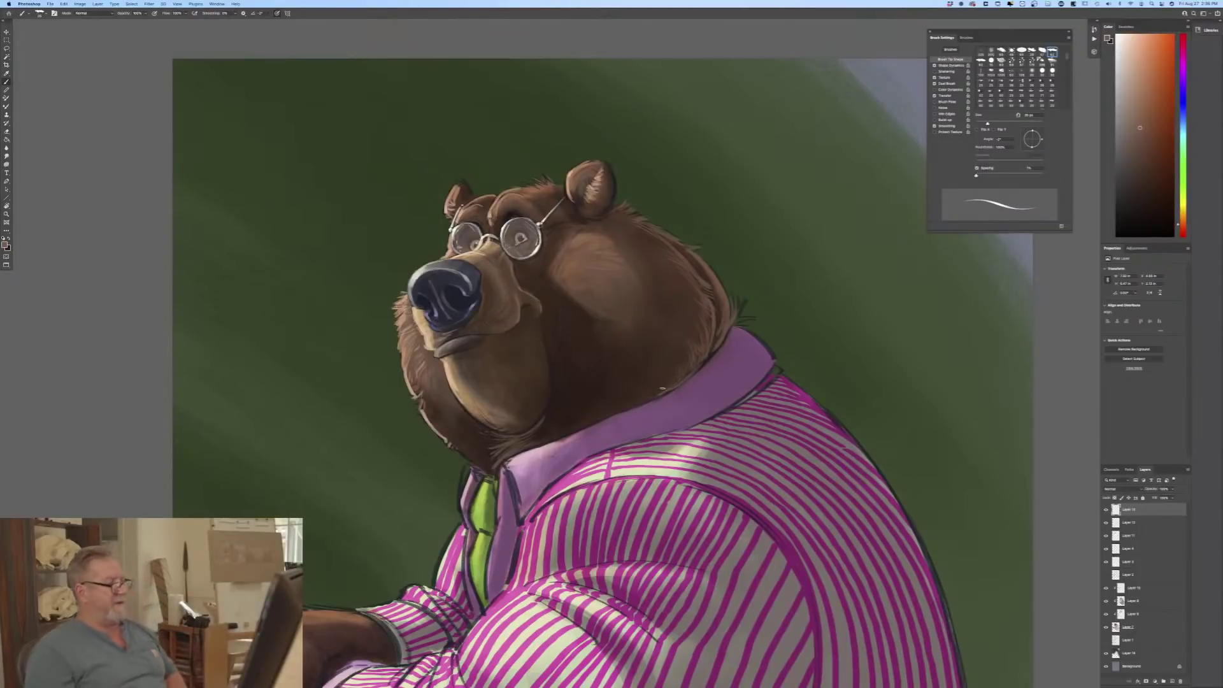
# Step: Sample the collar's purple, set the foreground to a lighter muted purple, and enlarge the brush considerably
pyautogui.hotkey('alt', 'shift', 'F2')
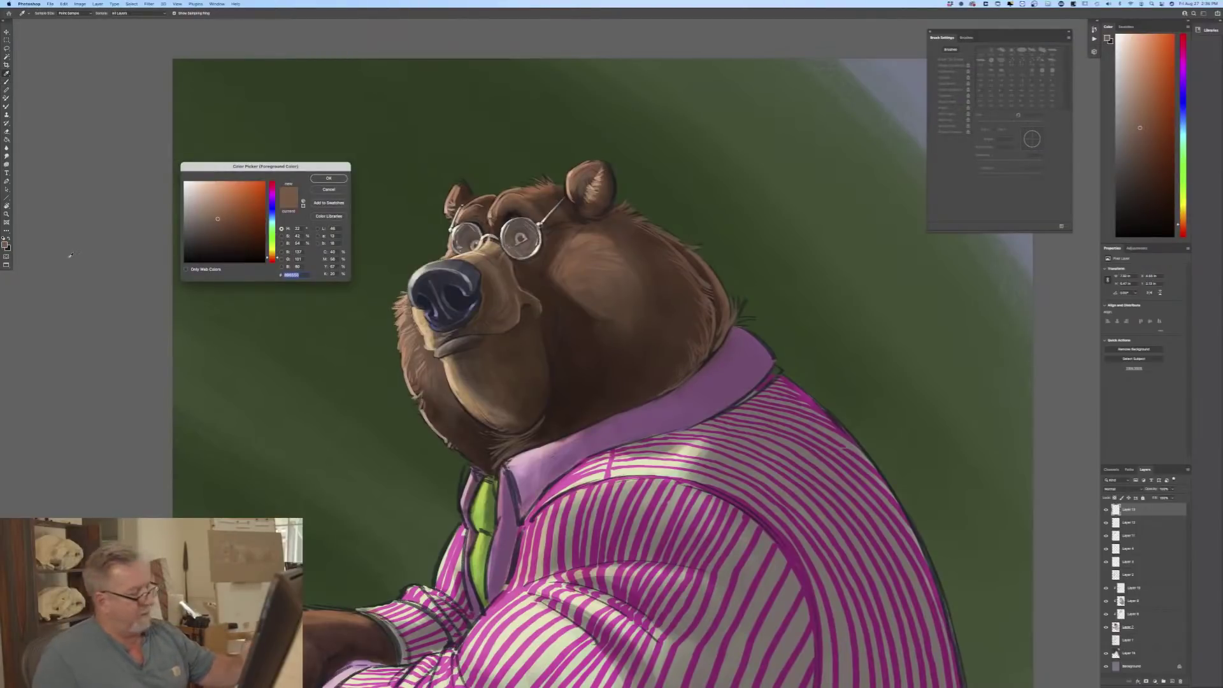
pyautogui.click(738, 360)
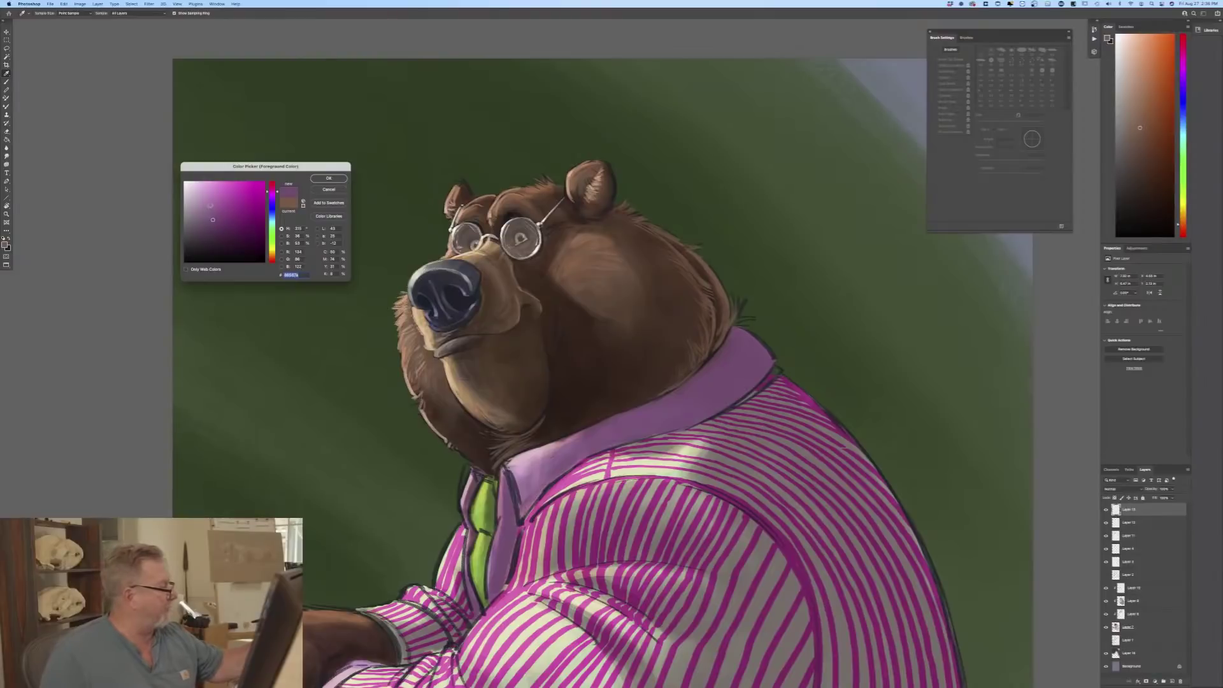
pyautogui.press('Return')
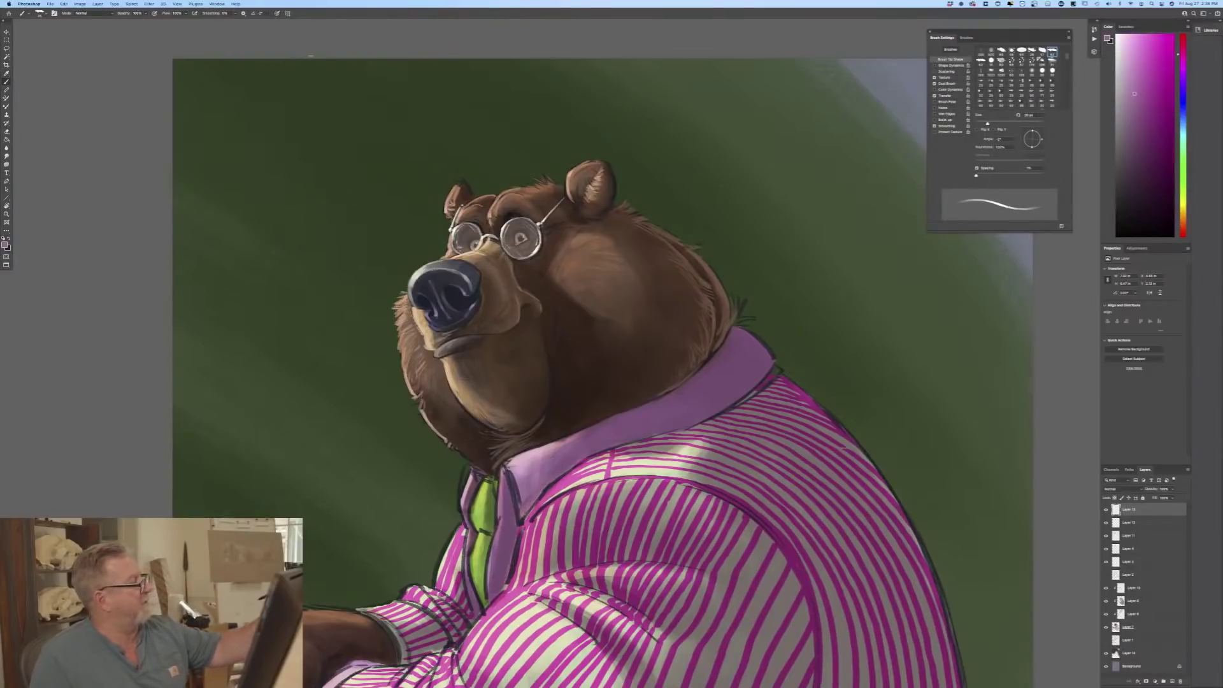
pyautogui.press(']')
pyautogui.press(']')
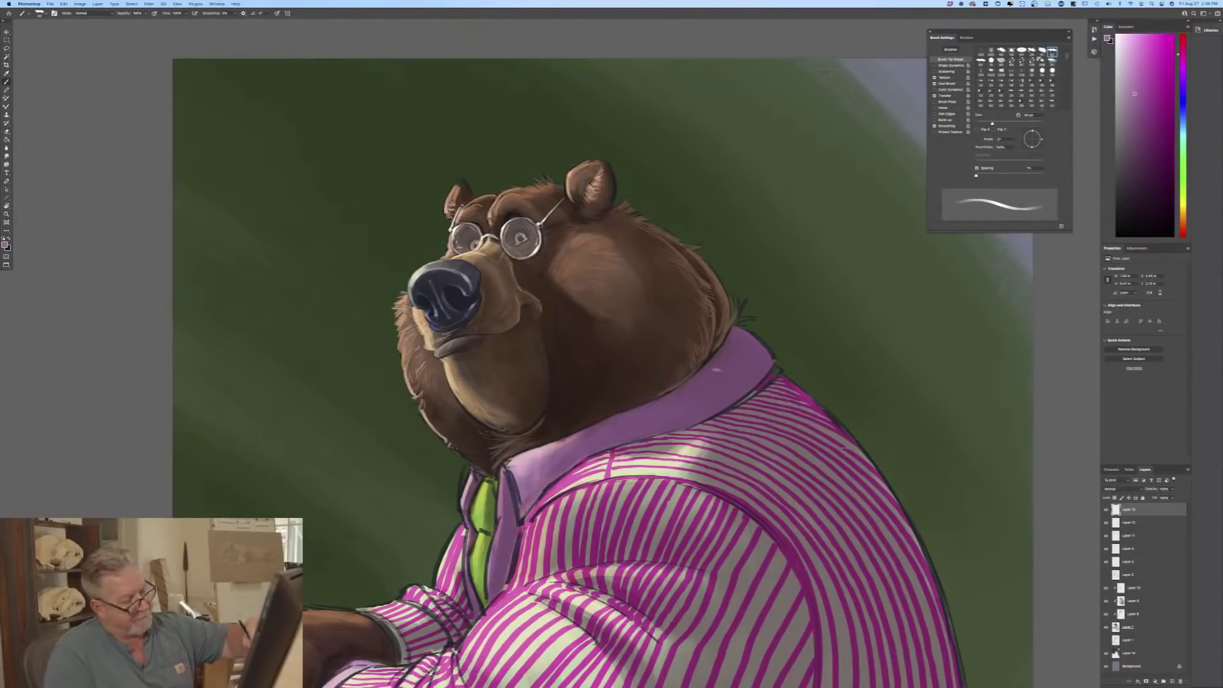
pyautogui.press(']')
pyautogui.press(']')
pyautogui.press(']')
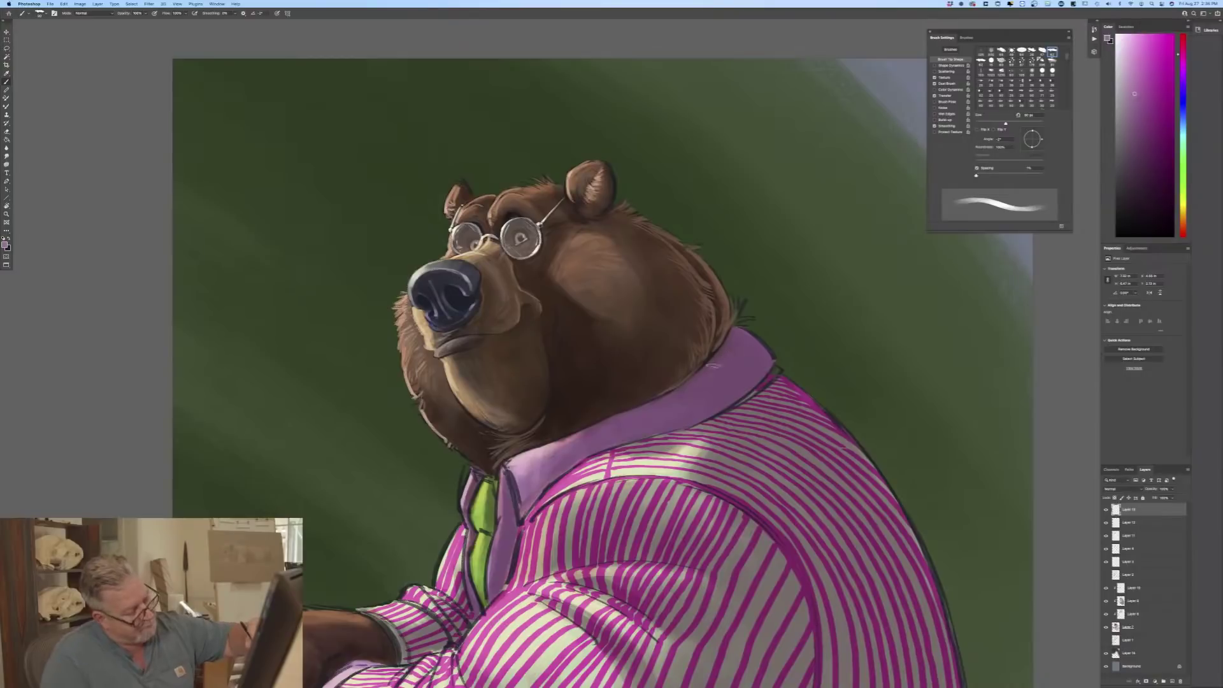
# Step: Paint soft light-purple highlights along the back and side of the shirt collar, using a smaller brush towards its front
pyautogui.moveTo(677, 395)
pyautogui.mouseDown()
pyautogui.moveTo(714, 373)
pyautogui.moveTo(704, 392)
pyautogui.moveTo(739, 380)
pyautogui.moveTo(717, 407)
pyautogui.moveTo(672, 425)
pyautogui.moveTo(704, 389)
pyautogui.moveTo(649, 436)
pyautogui.mouseUp()
pyautogui.moveTo(694, 398); pyautogui.dragTo(720, 381)
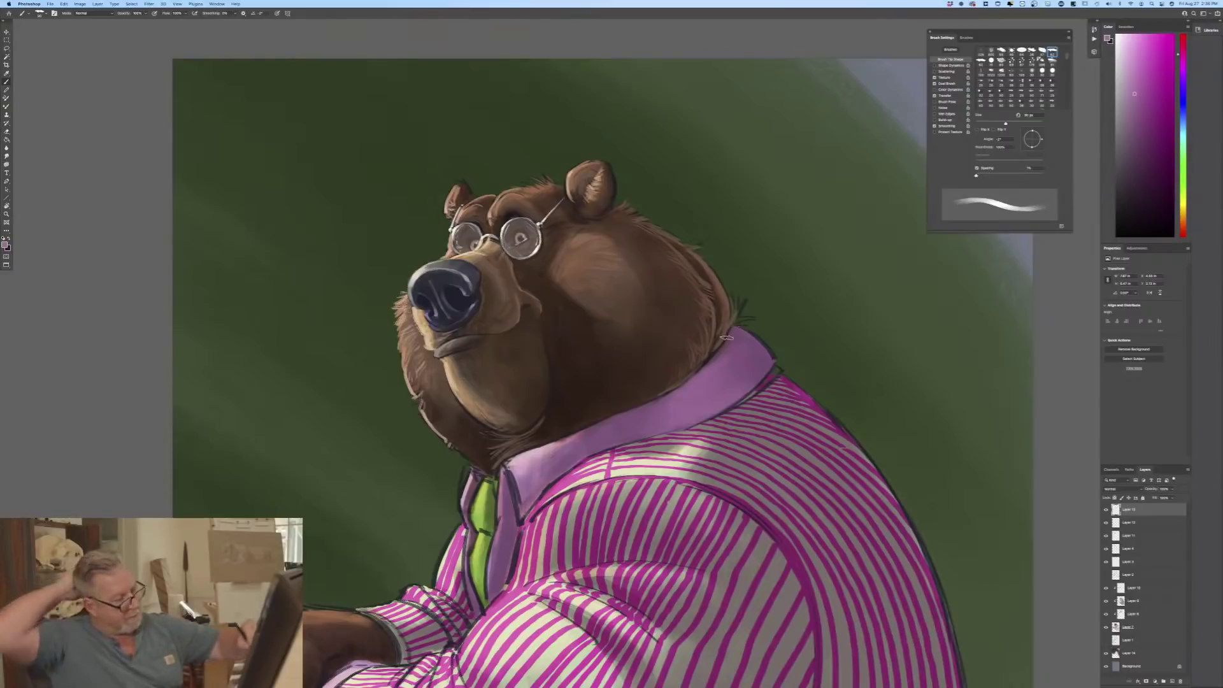
pyautogui.press('[')
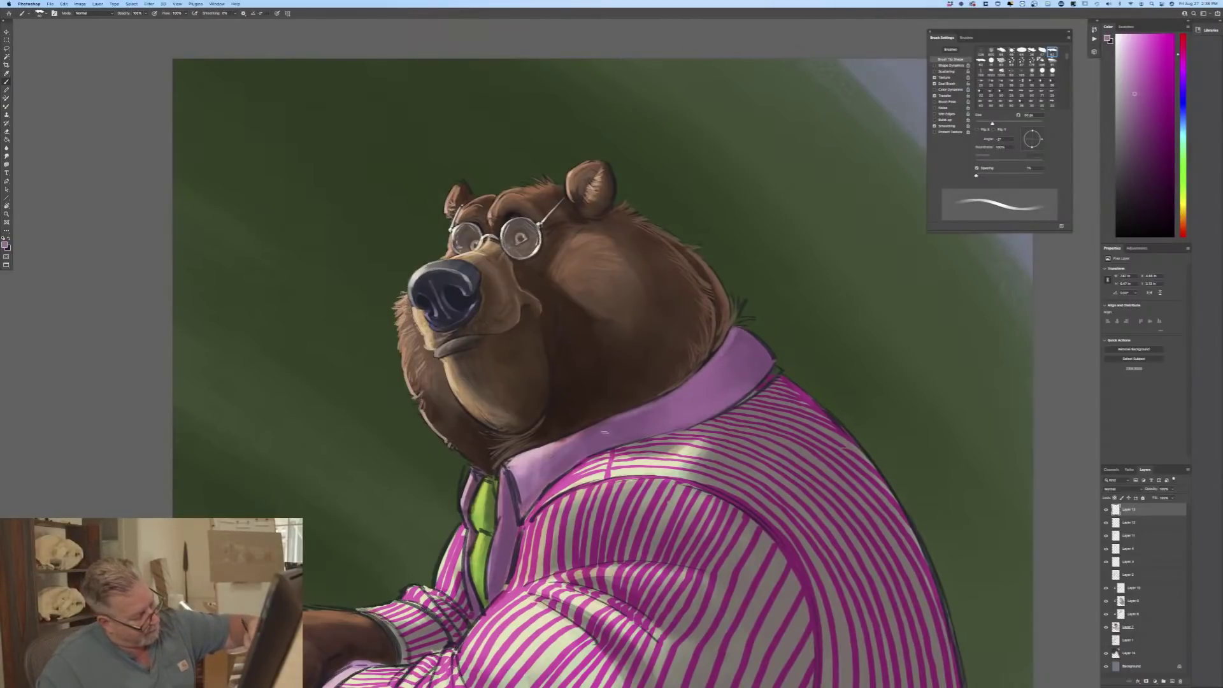
pyautogui.moveTo(580, 430); pyautogui.dragTo(605, 422)
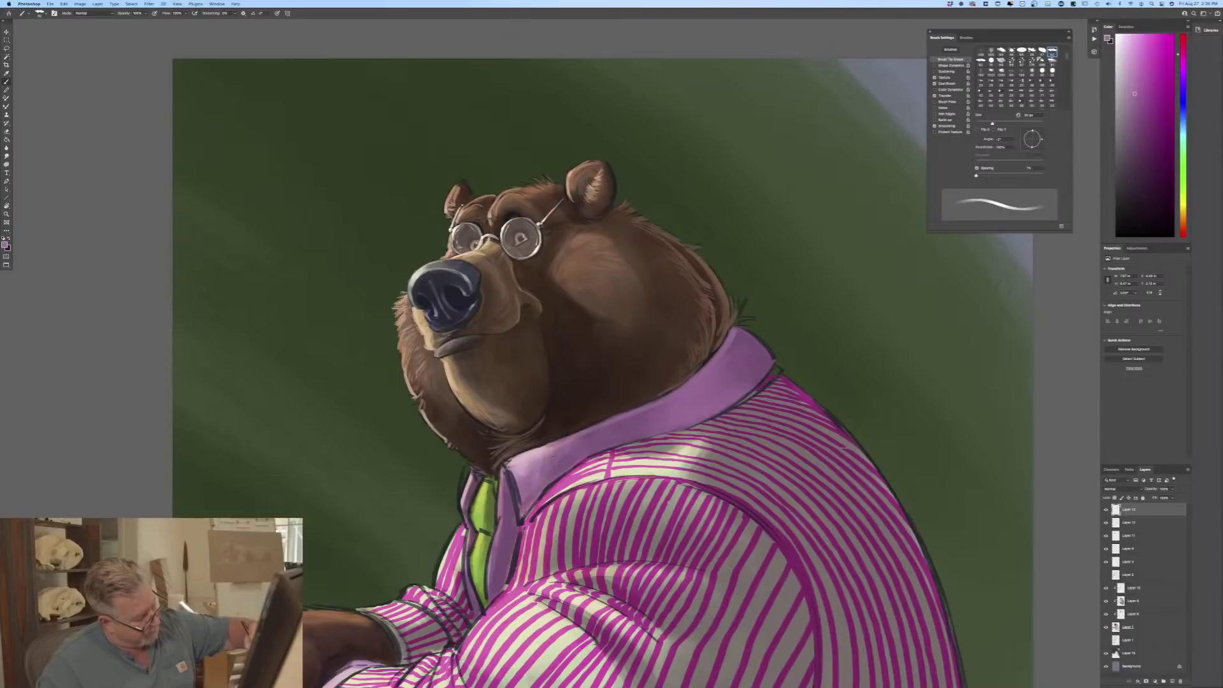
# Step: Choose a light orange-brown paint colour and brush fur strokes over the lit area of the bear's cheek
pyautogui.click(5, 245)
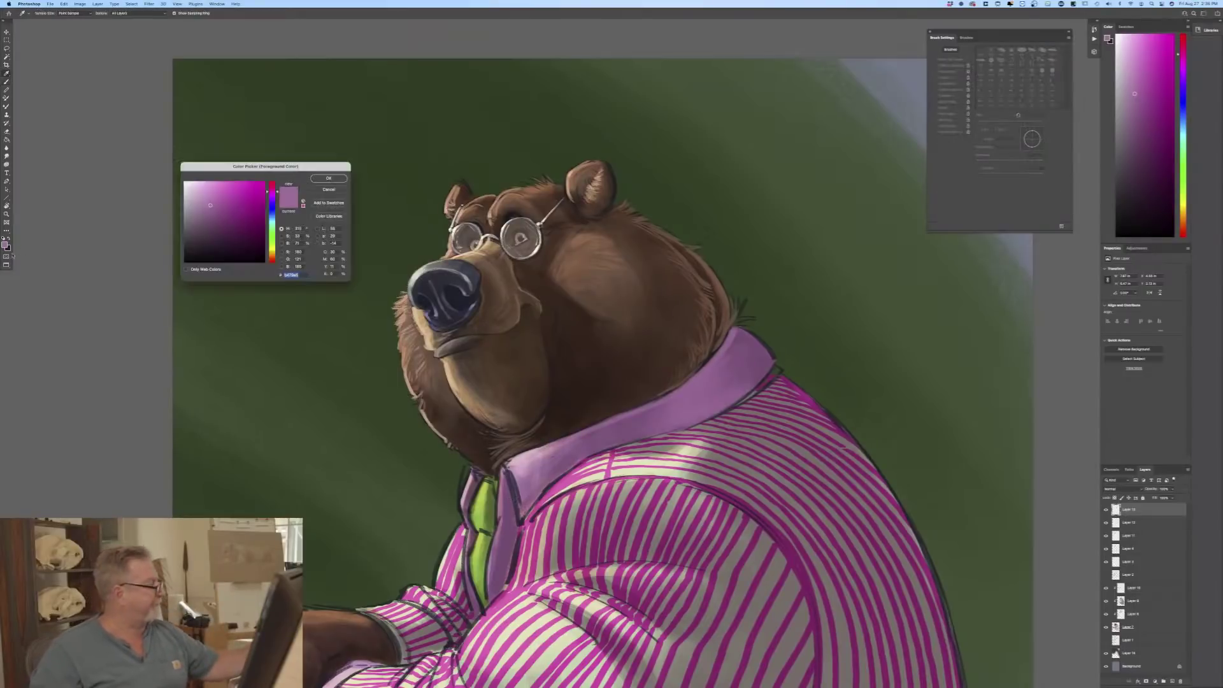
pyautogui.click(509, 445)
pyautogui.click(321, 180)
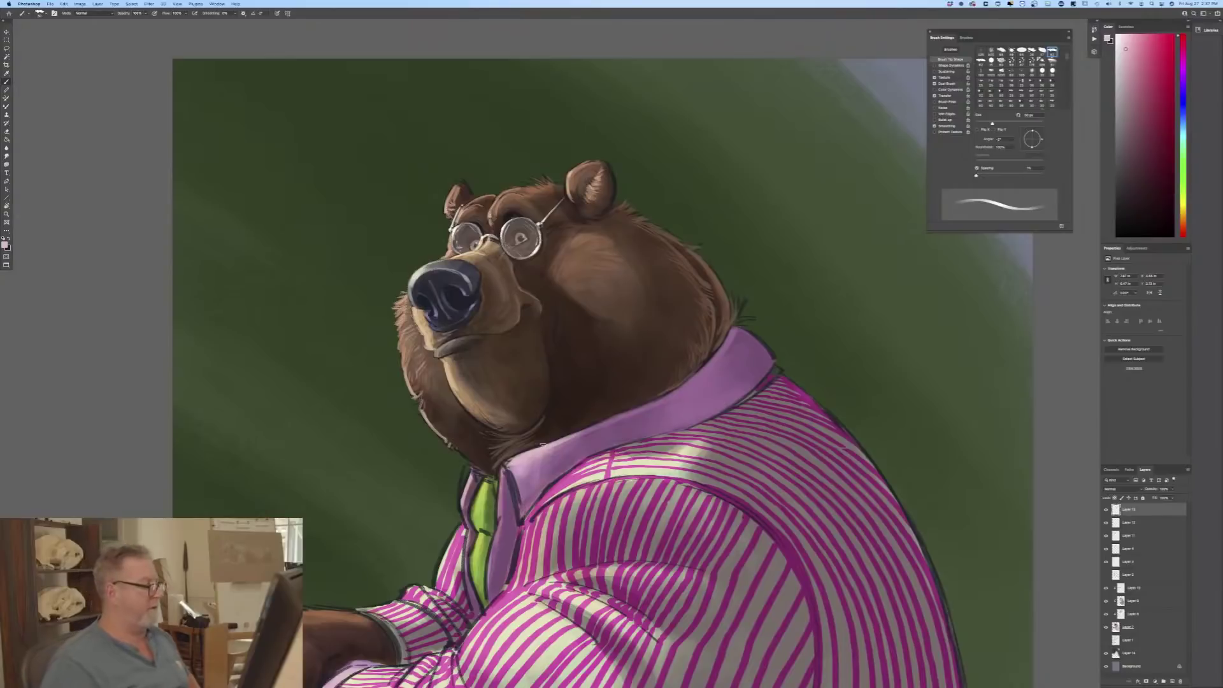
pyautogui.hotkey('alt', 'shift', 'c')
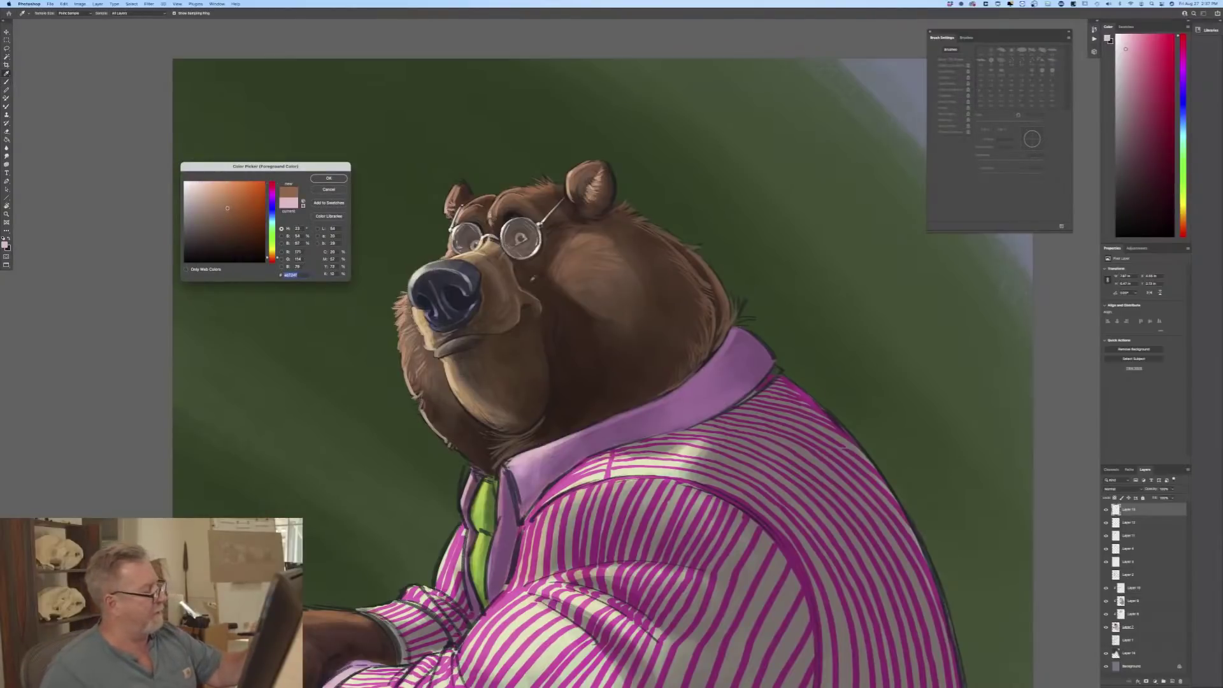
pyautogui.click(328, 178)
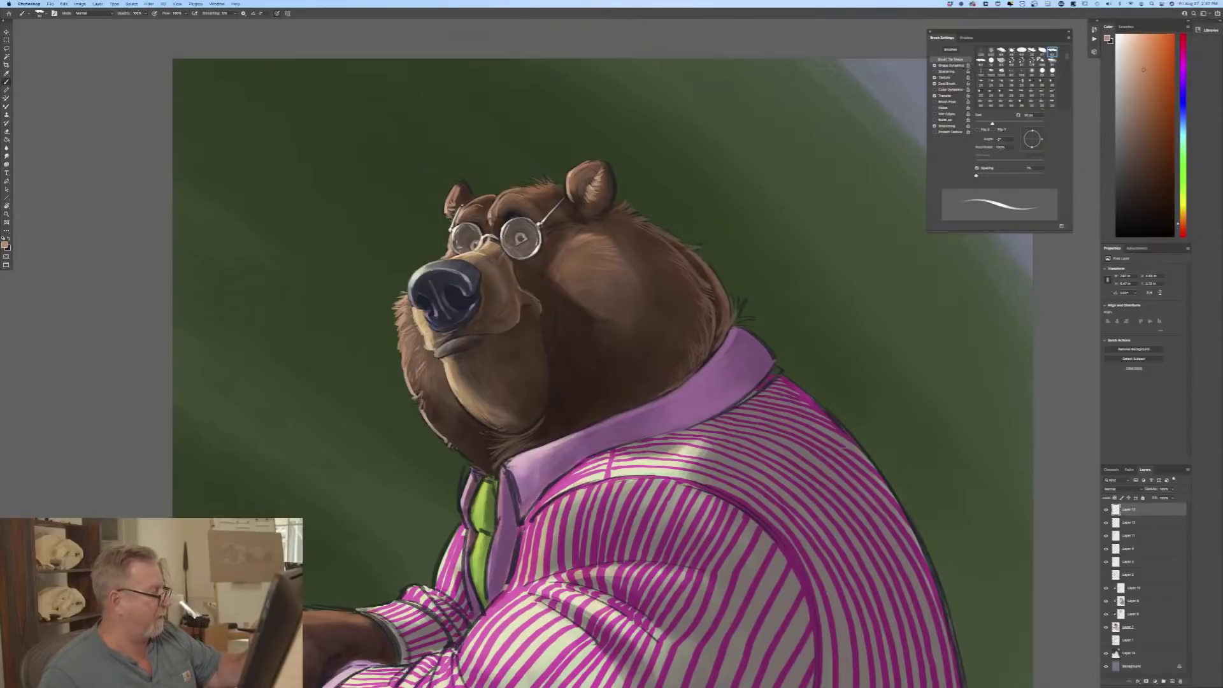
pyautogui.moveTo(569, 249); pyautogui.dragTo(583, 255)
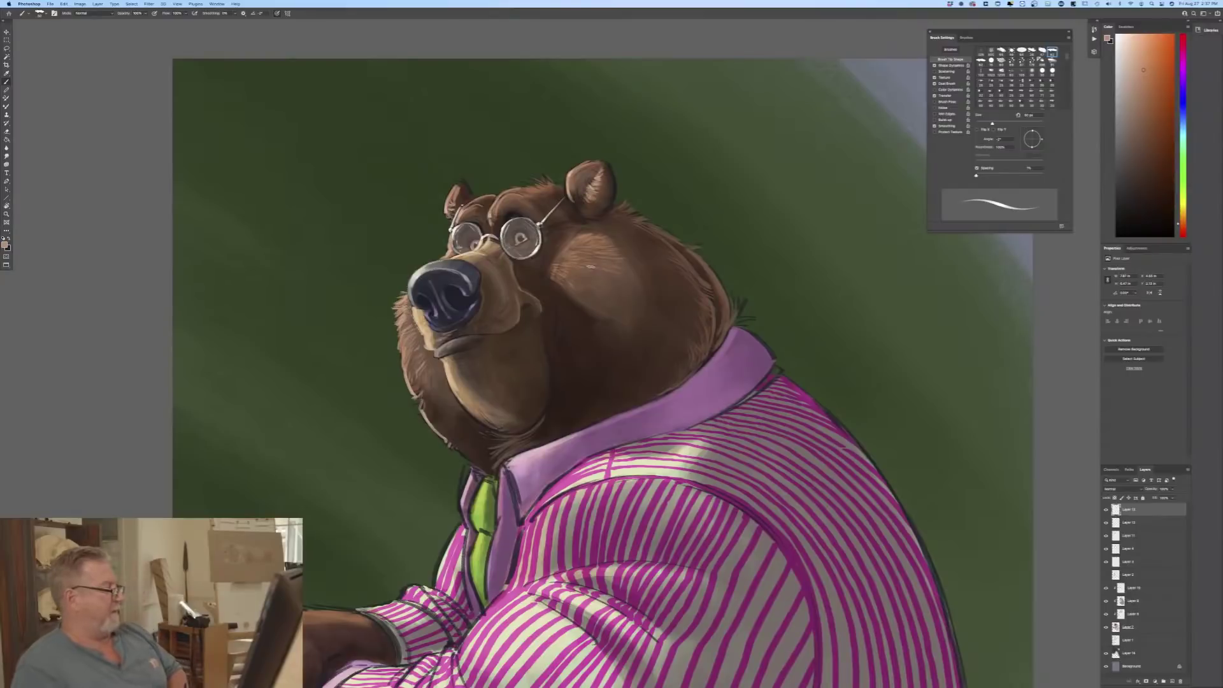
# Step: Darken the paint colour to a medium brown and paint fine fur strokes along the back edge of the bear's muzzle
pyautogui.click(4, 244)
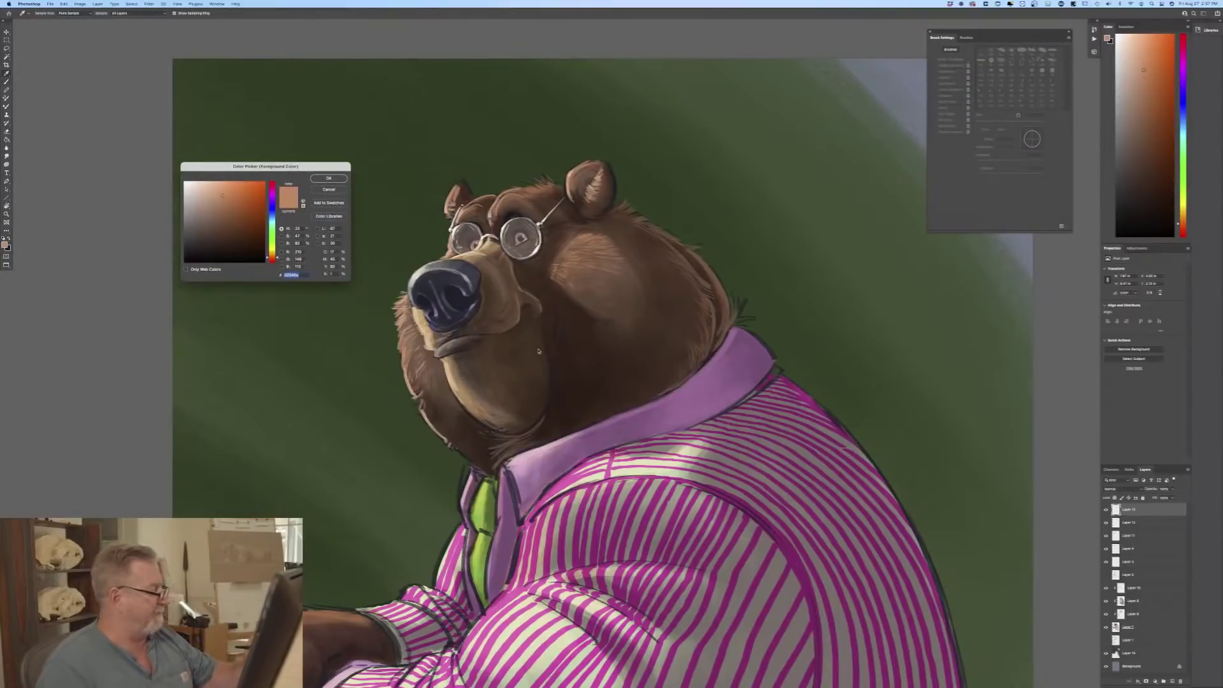
pyautogui.moveTo(223, 235); pyautogui.dragTo(218, 226)
pyautogui.click(328, 179)
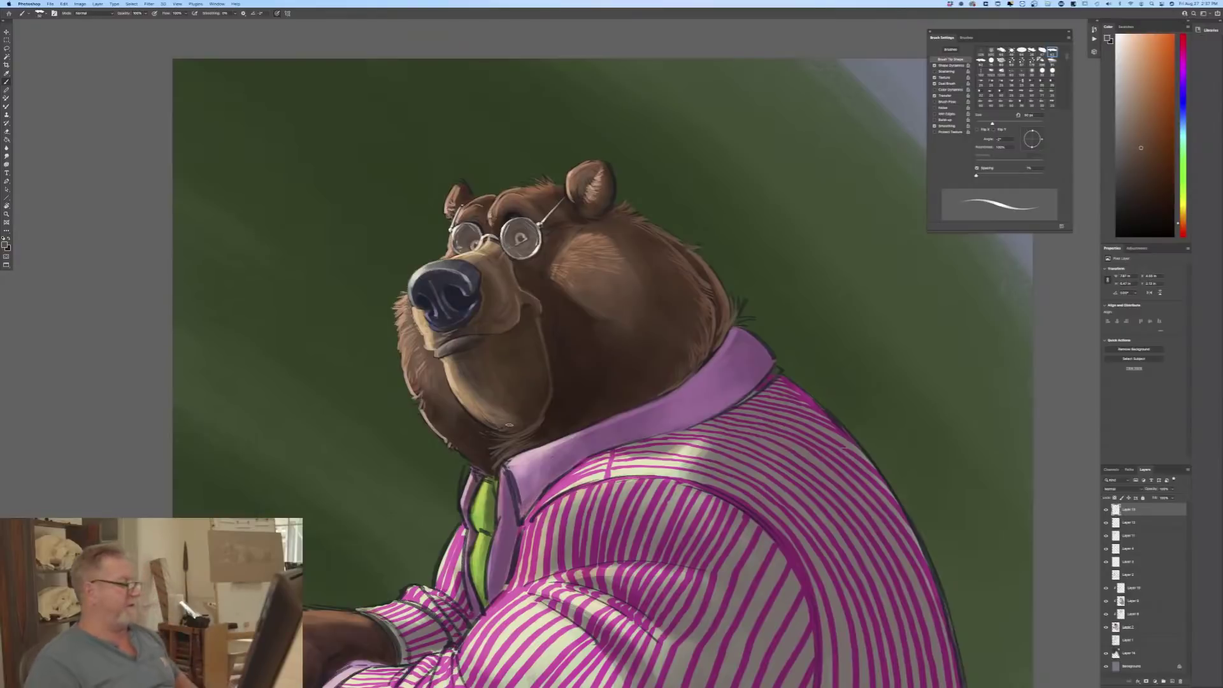
# Step: Adjust the brown from the bear's shaded cheek, paint fur strokes there, and add finer ones above the collar with a smaller brush
pyautogui.click(5, 244)
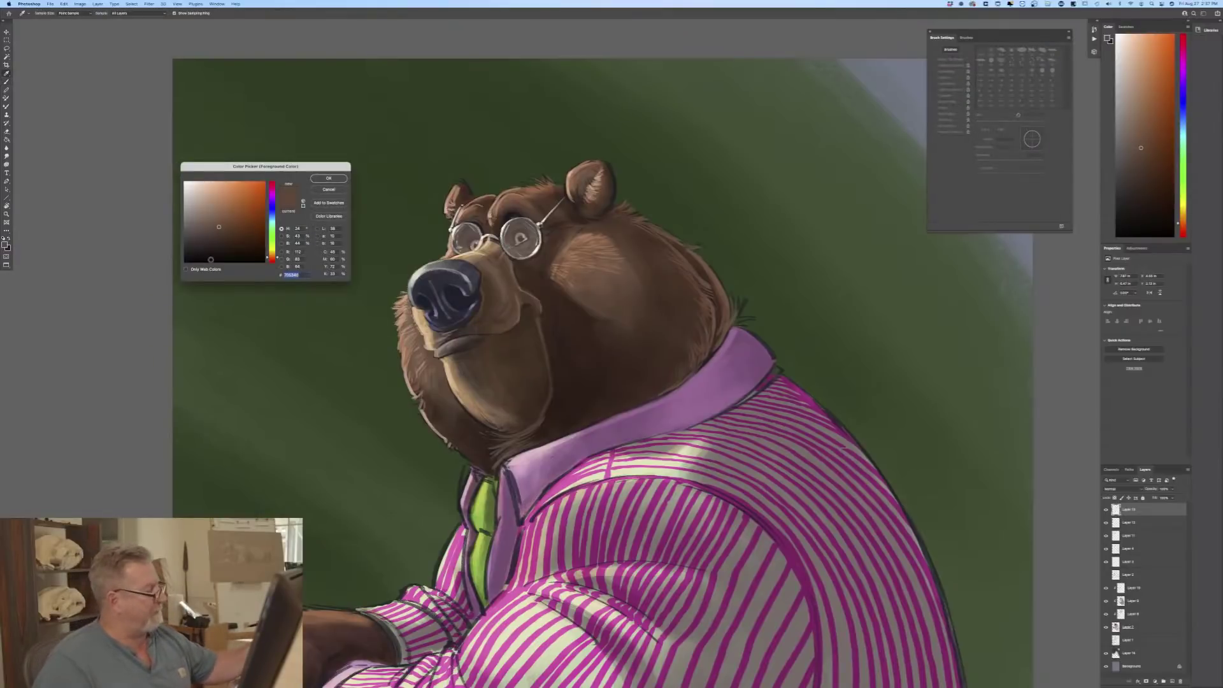
pyautogui.click(552, 318)
pyautogui.click(343, 179)
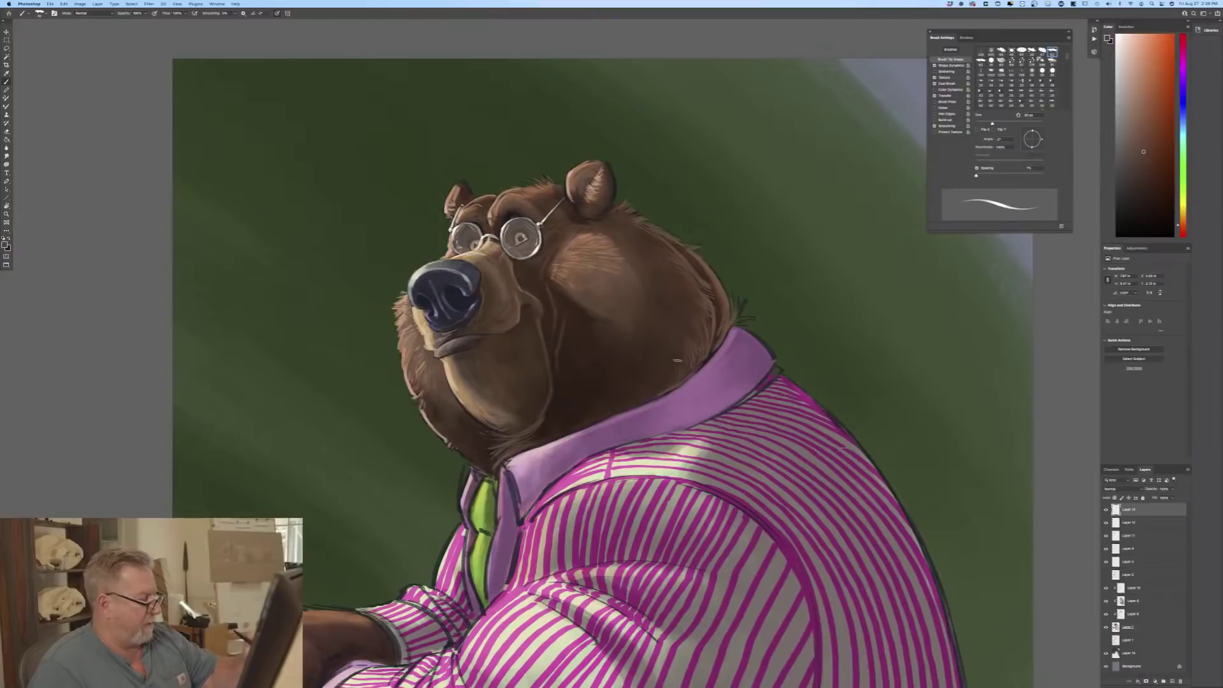
pyautogui.press('[')
pyautogui.press('[')
pyautogui.press('[')
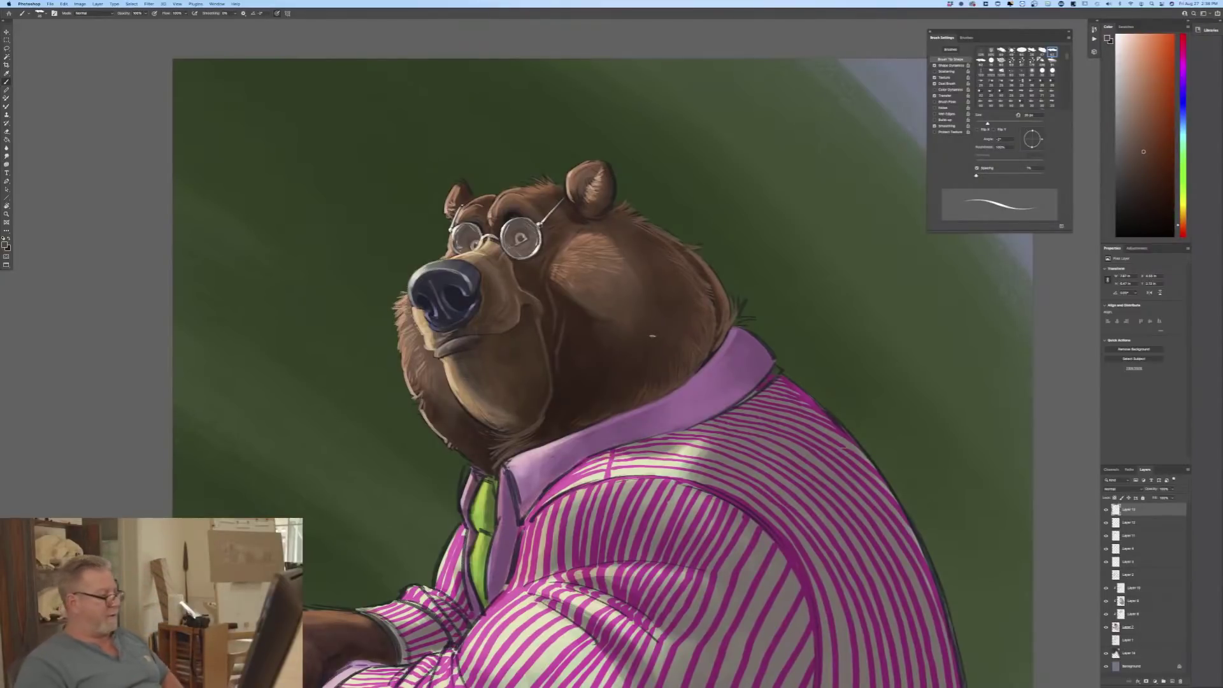
pyautogui.press('super+minus')
pyautogui.press('super+minus')
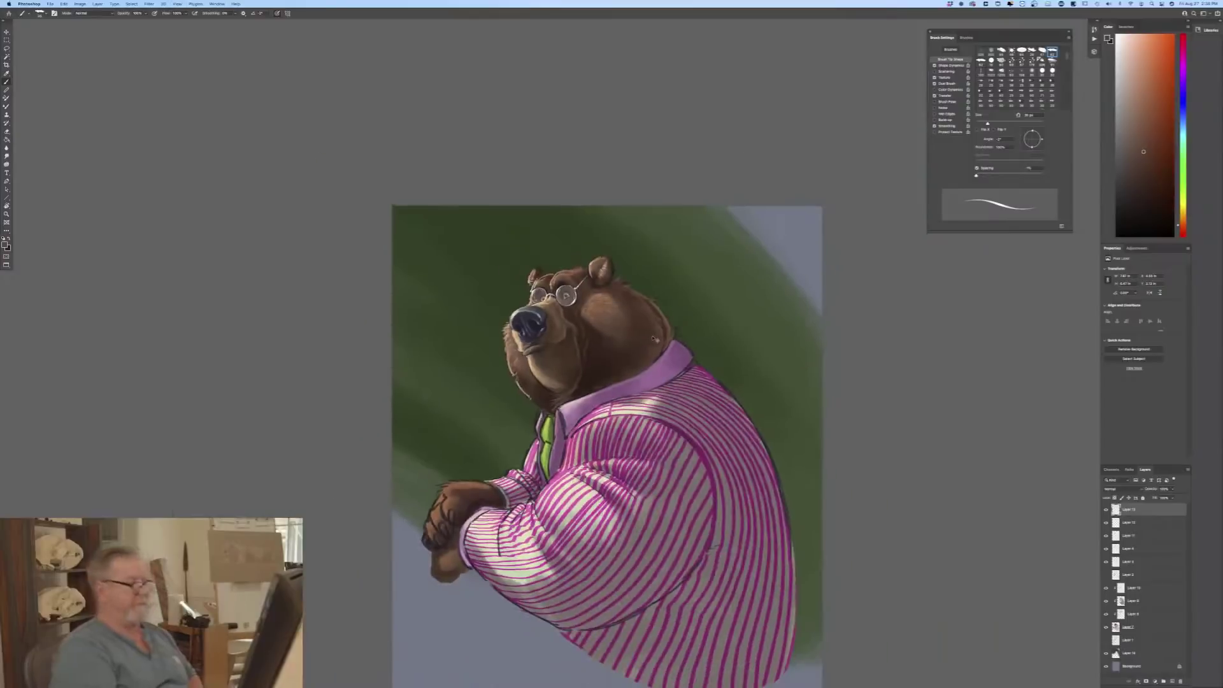
pyautogui.press('super+equal')
pyautogui.press('super+equal')
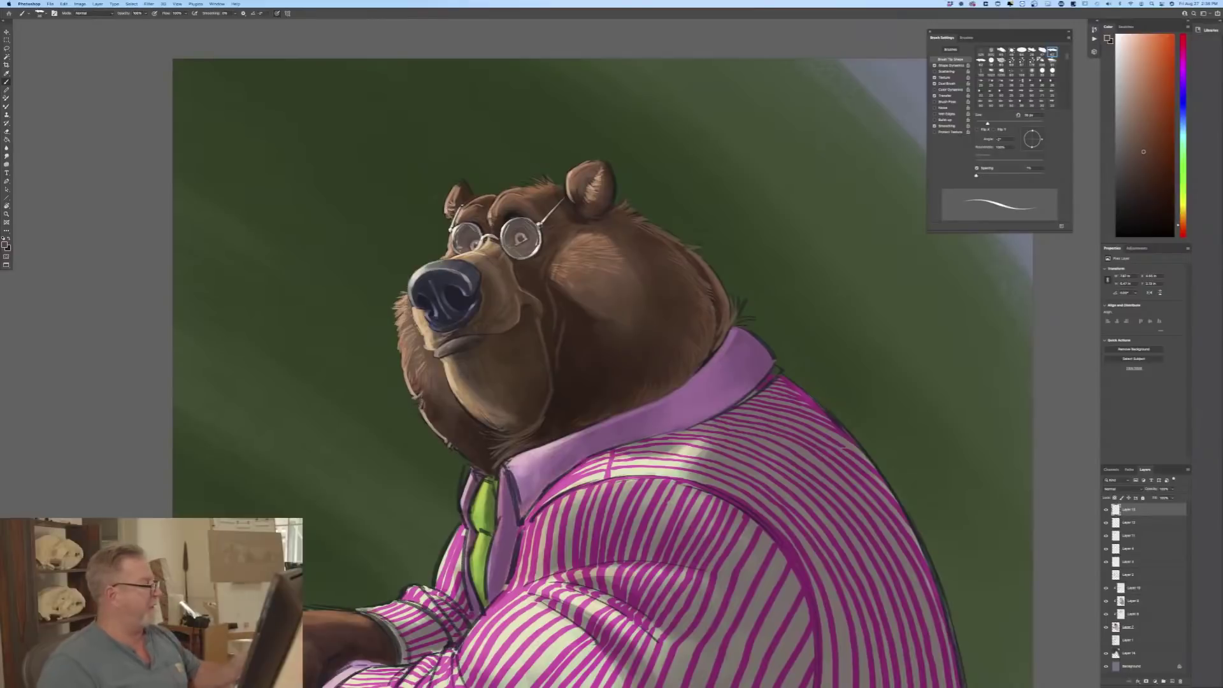
# Step: Choose a lighter brown and paint fur highlights along the rims of both of the bear's ears
pyautogui.click(4, 245)
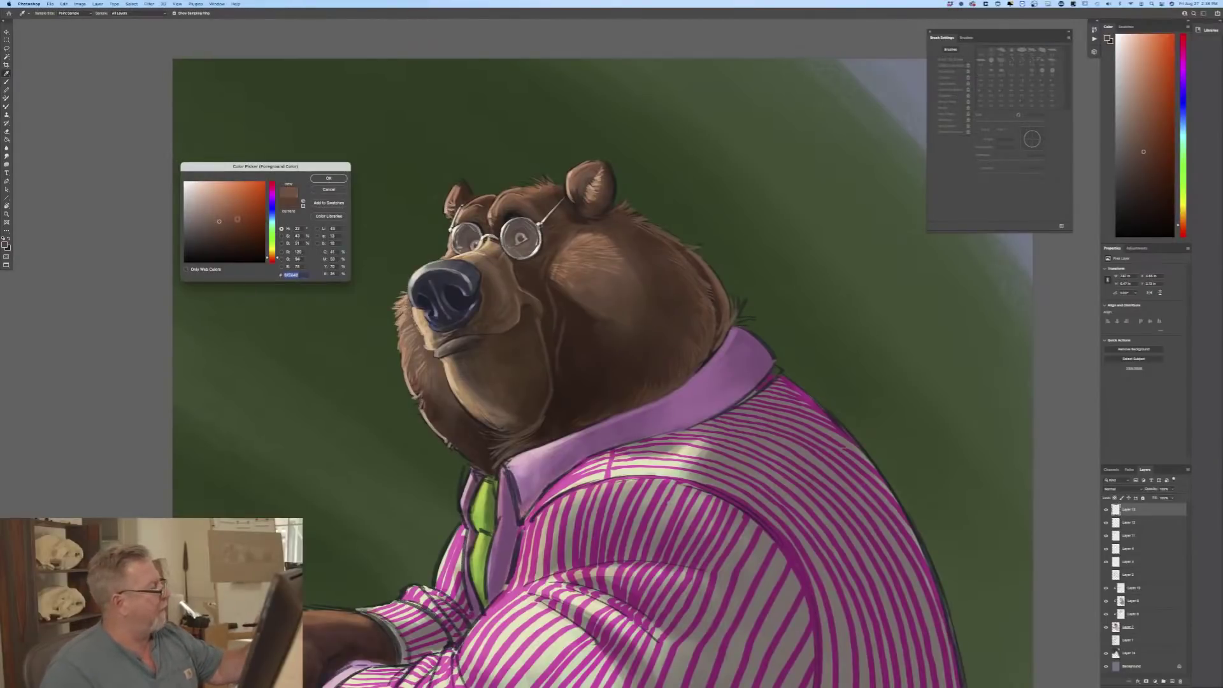
pyautogui.click(328, 178)
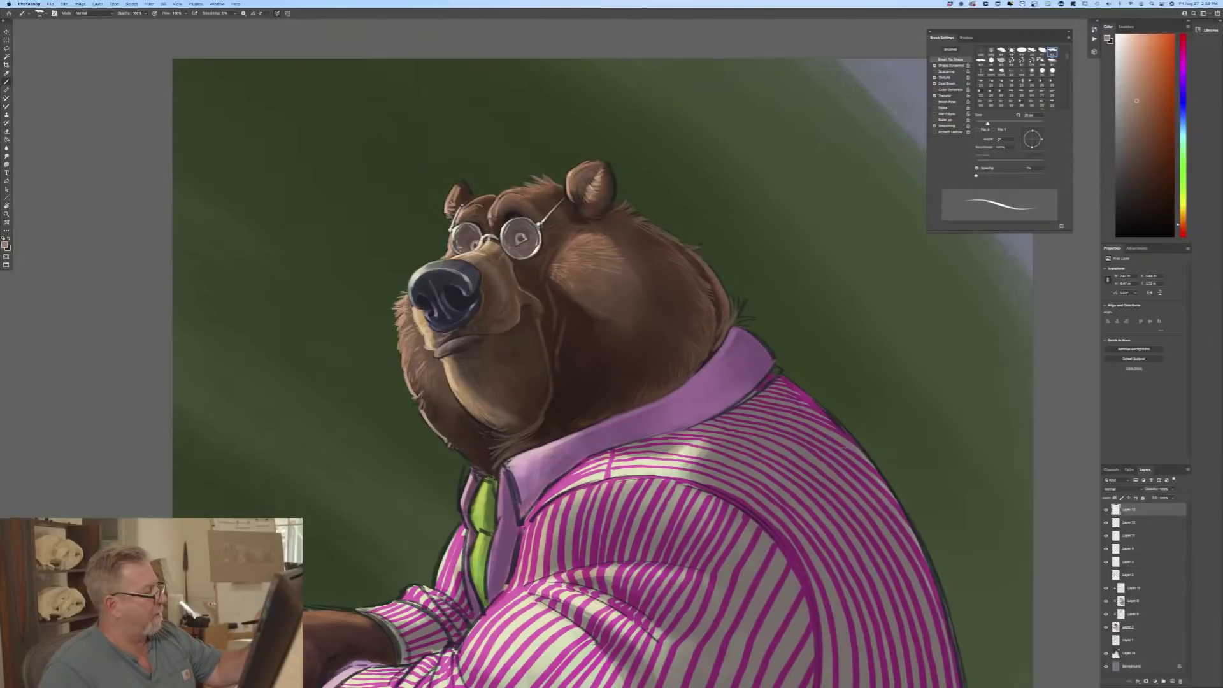
pyautogui.moveTo(461, 191); pyautogui.dragTo(467, 183)
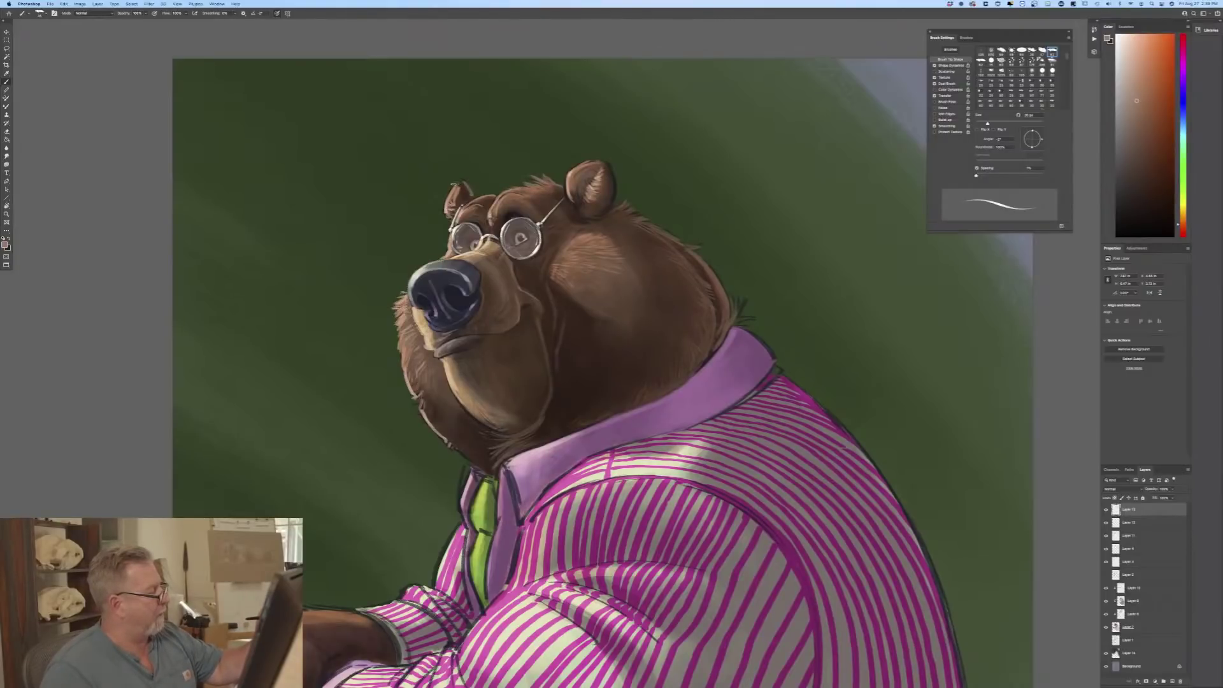
pyautogui.moveTo(610, 167); pyautogui.dragTo(604, 209)
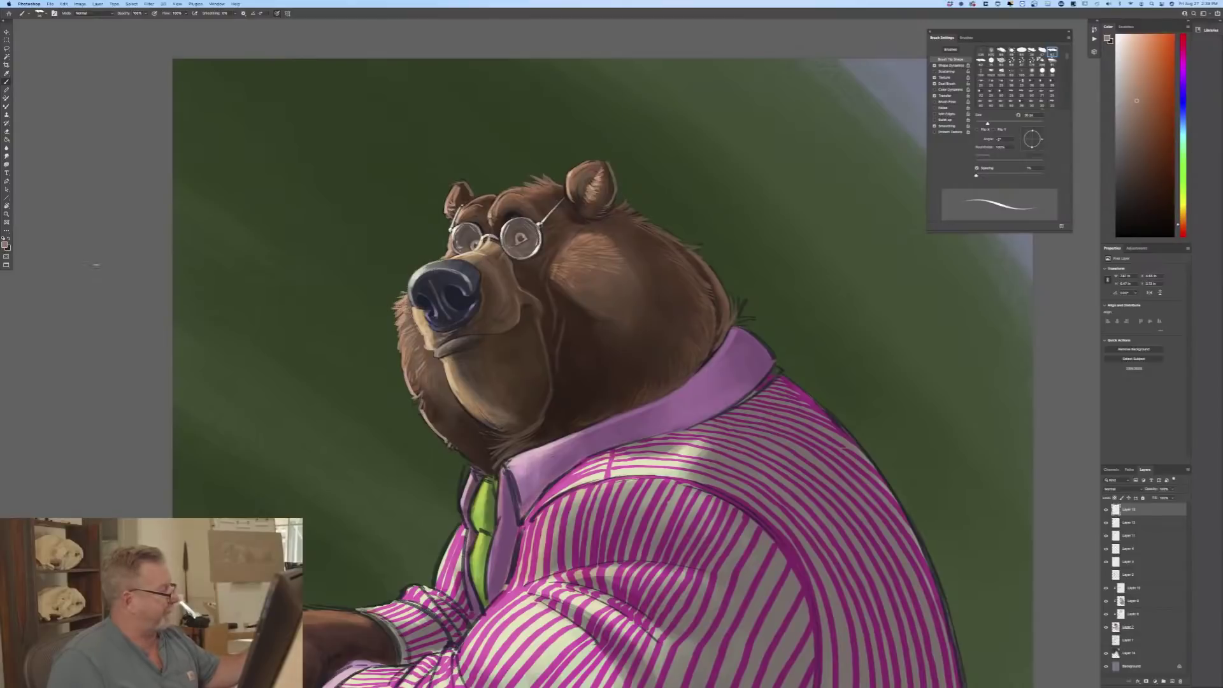
# Step: Set the paint colour to a pale cream and add bright highlights to the bear's lip and glasses
pyautogui.click(6, 245)
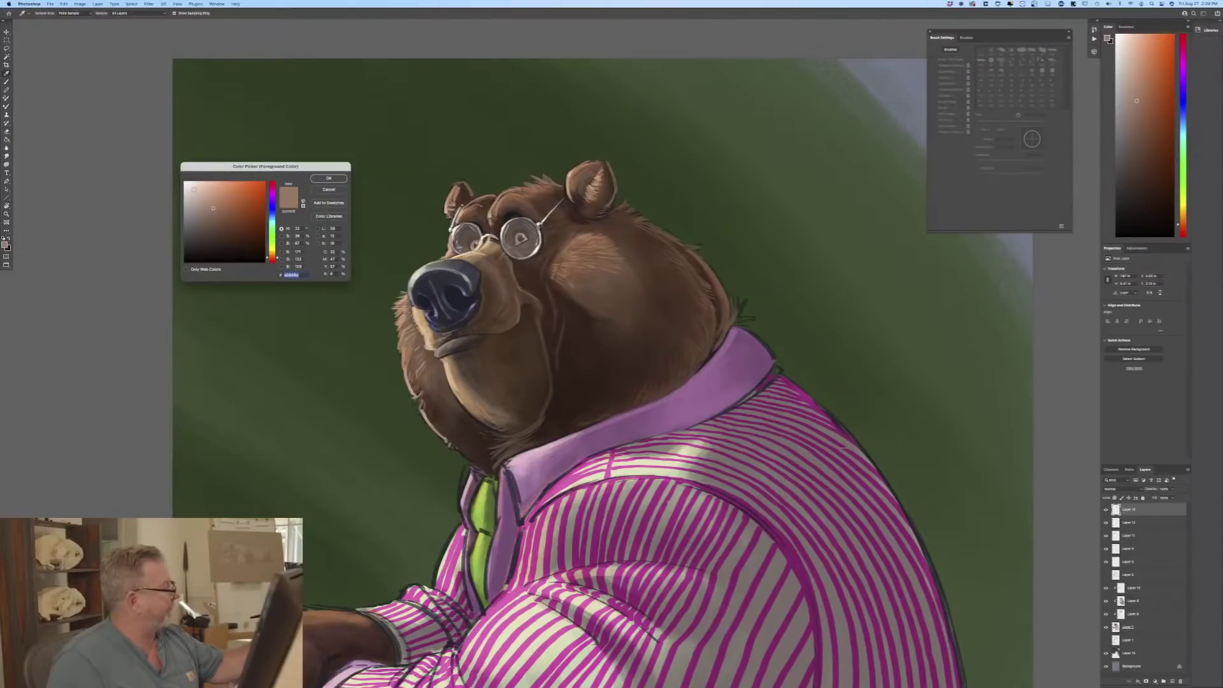
pyautogui.click(193, 191)
pyautogui.click(329, 178)
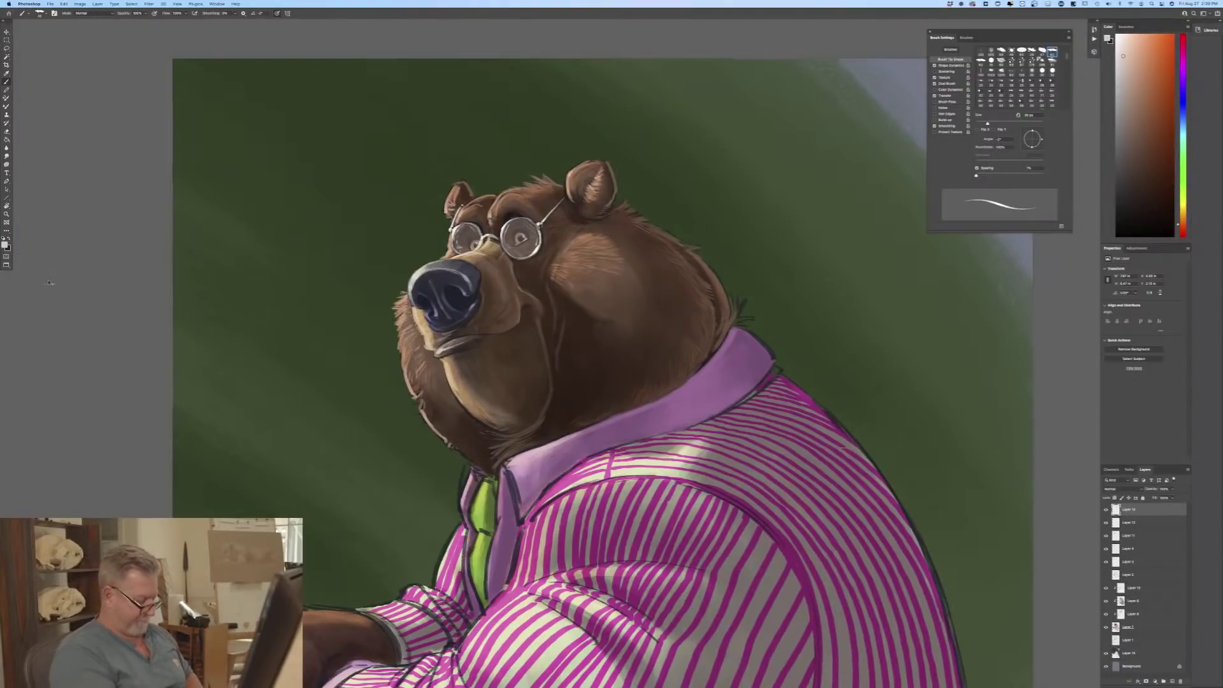
# Step: Sample the tie's green, lighten it, enlarge the brush slightly and paint highlights down the bear's tie
pyautogui.press('super+minus')
pyautogui.press('super+plus')
pyautogui.press('super+plus')
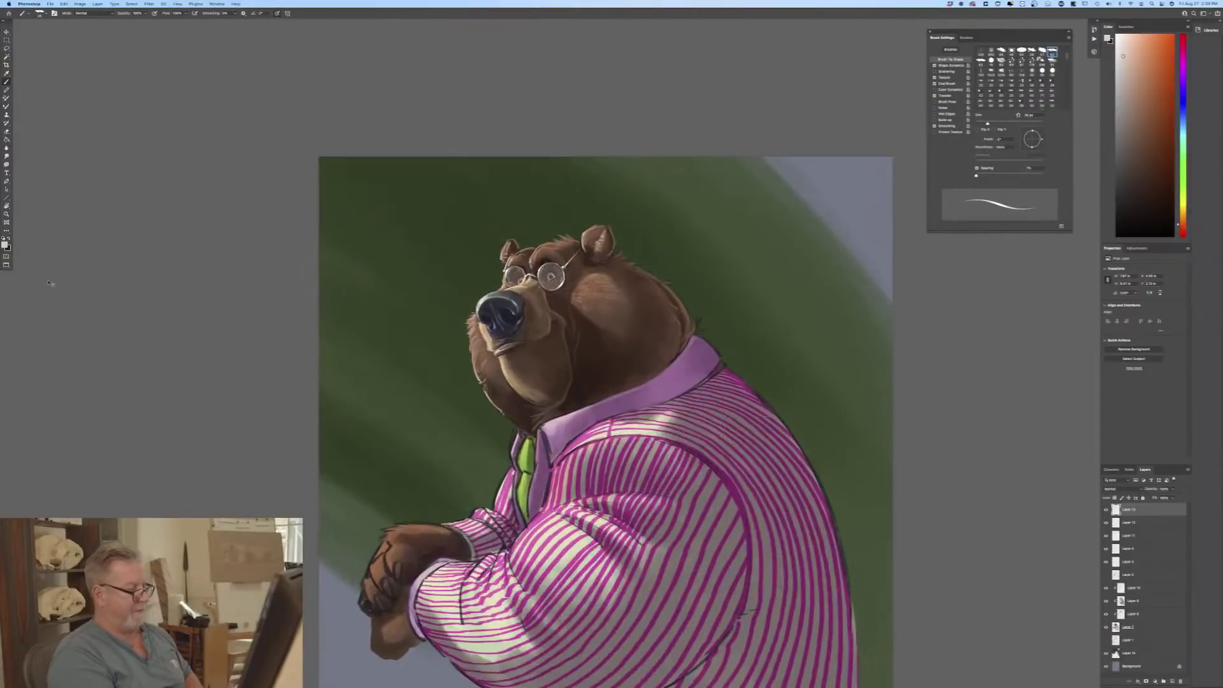
pyautogui.scroll(-5, 121, 481)
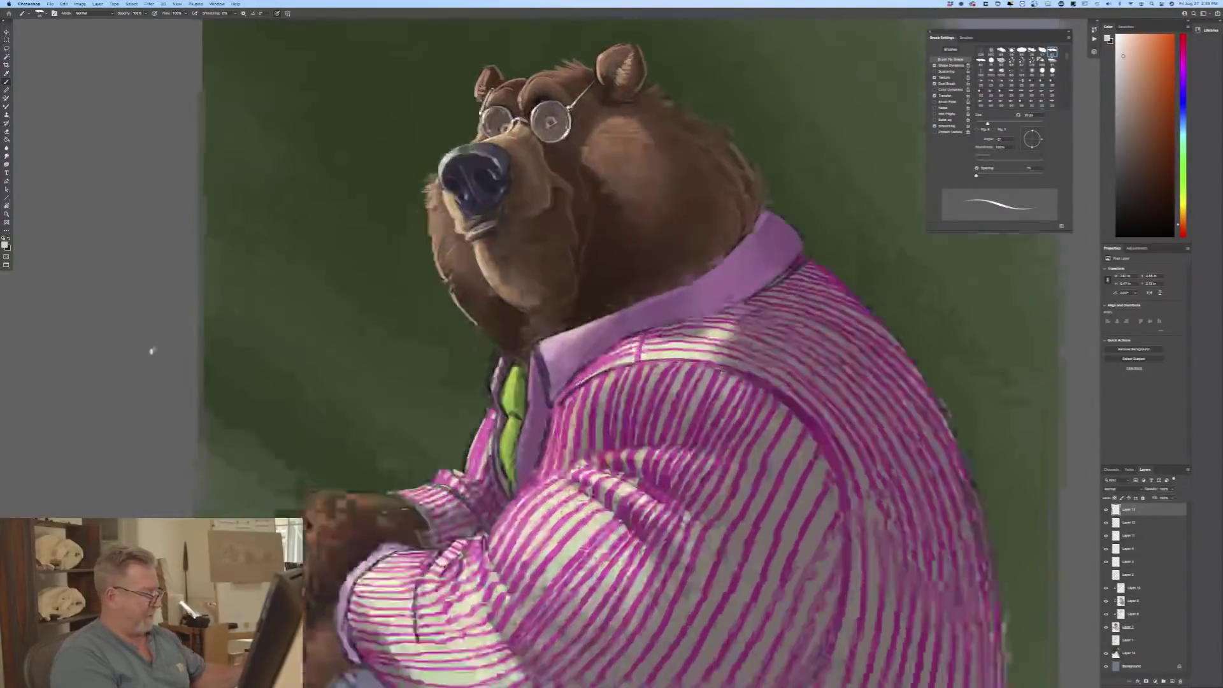
pyautogui.click(5, 245)
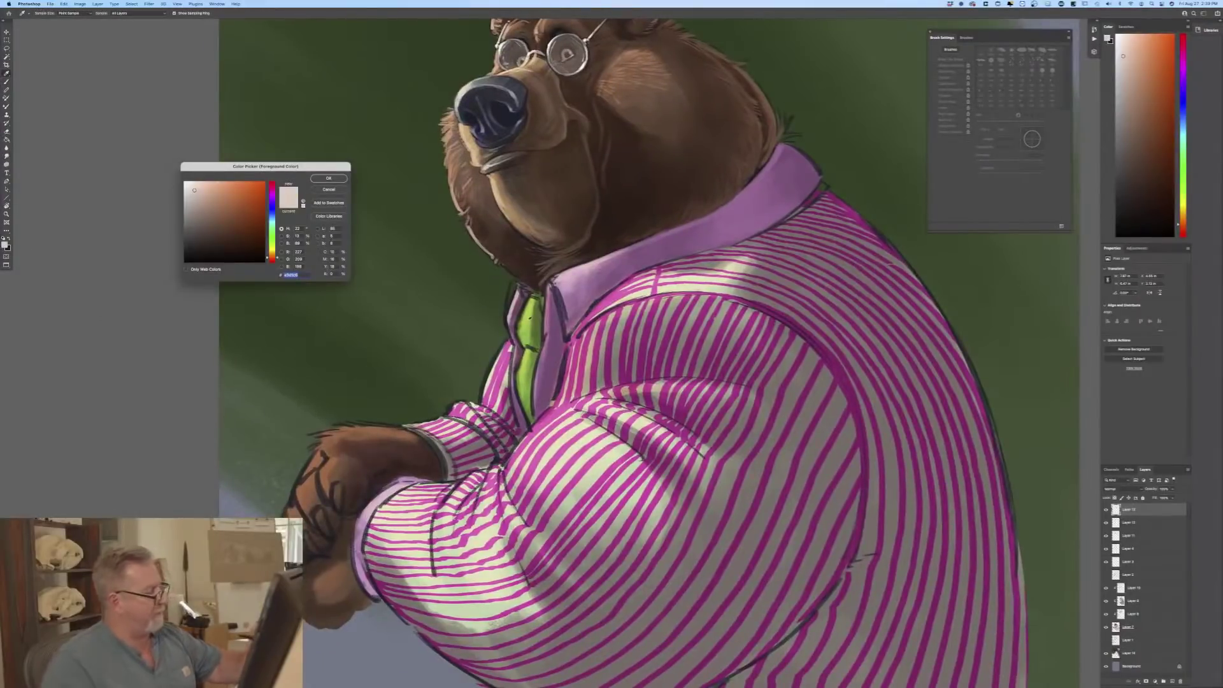
pyautogui.click(528, 319)
pyautogui.click(223, 189)
pyautogui.click(328, 178)
pyautogui.press('b')
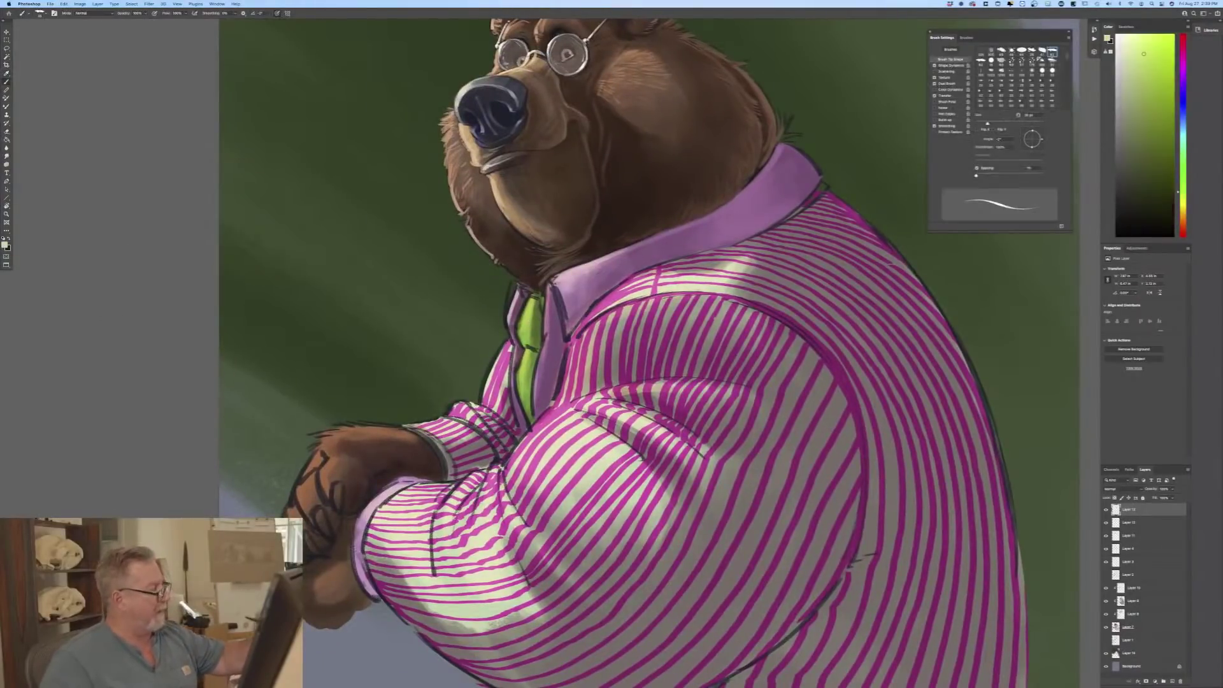
pyautogui.press(']')
pyautogui.moveTo(526, 299)
pyautogui.mouseDown()
pyautogui.moveTo(518, 395)
pyautogui.moveTo(530, 419)
pyautogui.mouseUp()
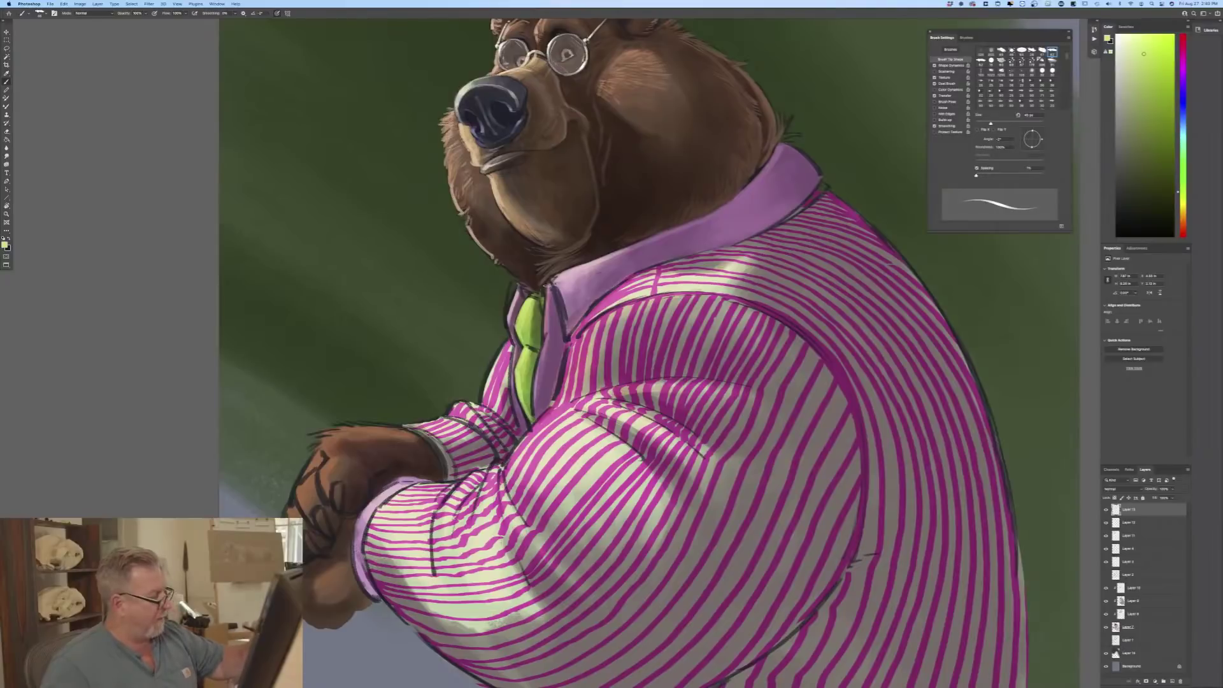
# Step: Choose a pale pink, reduce the brush size and paint a rim highlight along the front edges of the shirt collar's point
pyautogui.click(6, 245)
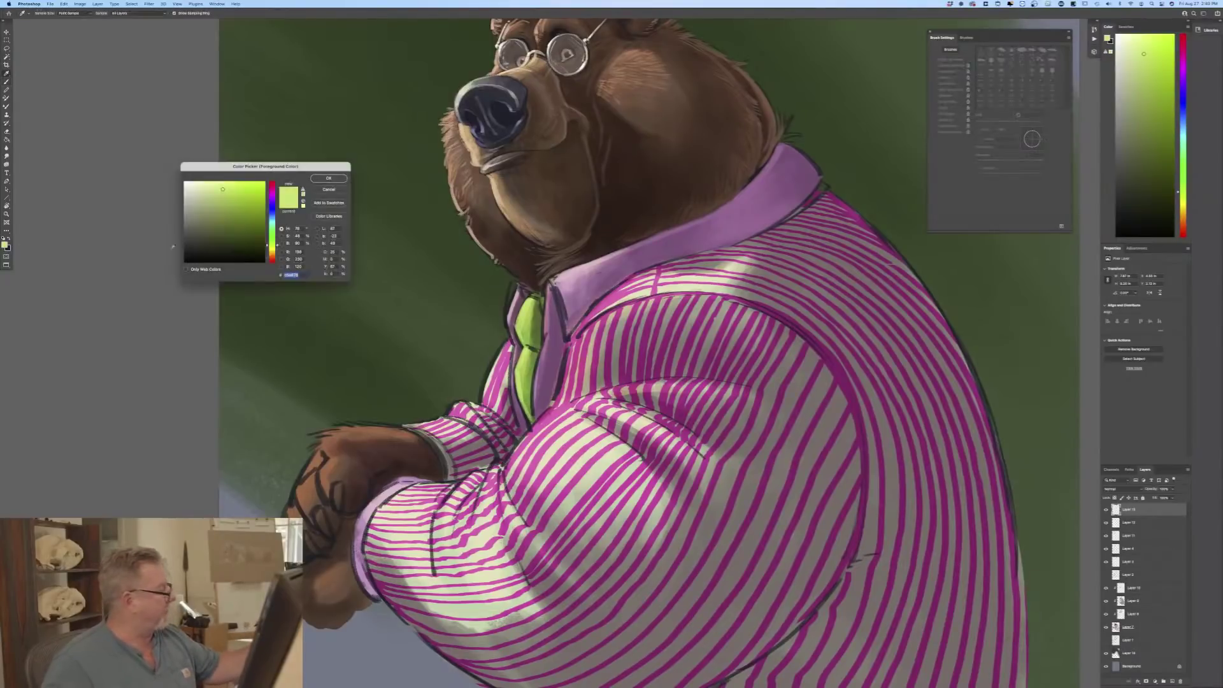
pyautogui.click(272, 183)
pyautogui.click(197, 186)
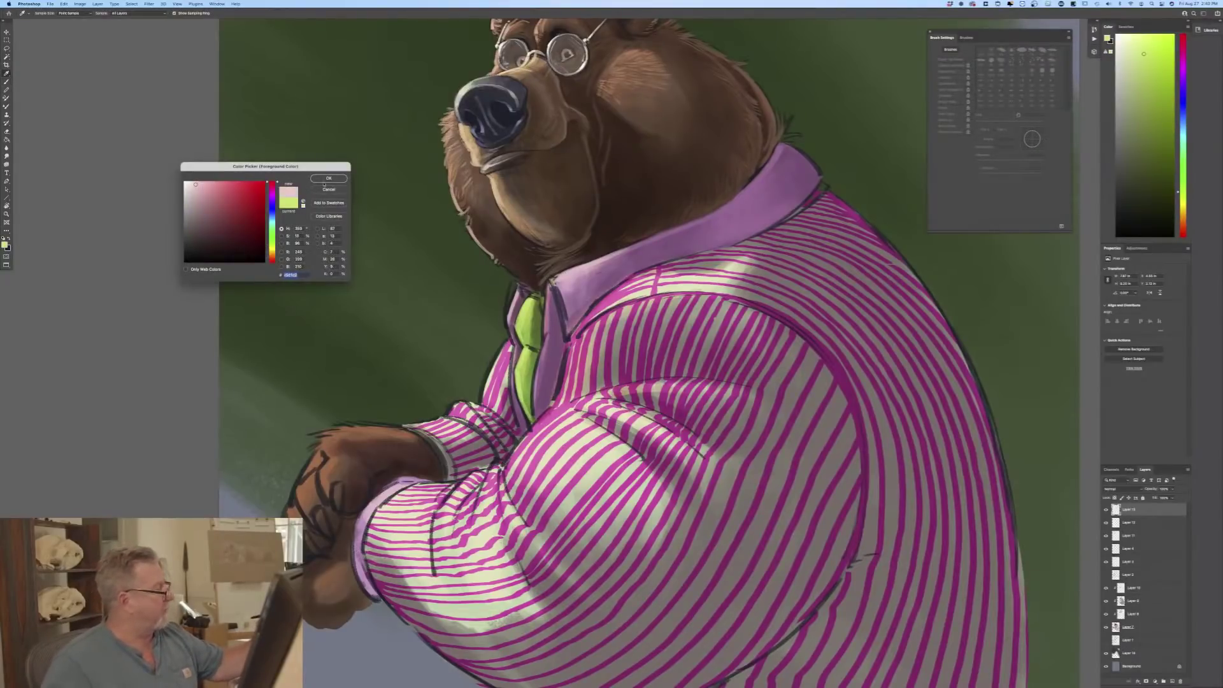
pyautogui.press('Return')
pyautogui.moveTo(549, 279); pyautogui.dragTo(565, 337)
pyautogui.press('[')
pyautogui.press('[')
pyautogui.moveTo(548, 280); pyautogui.dragTo(533, 418)
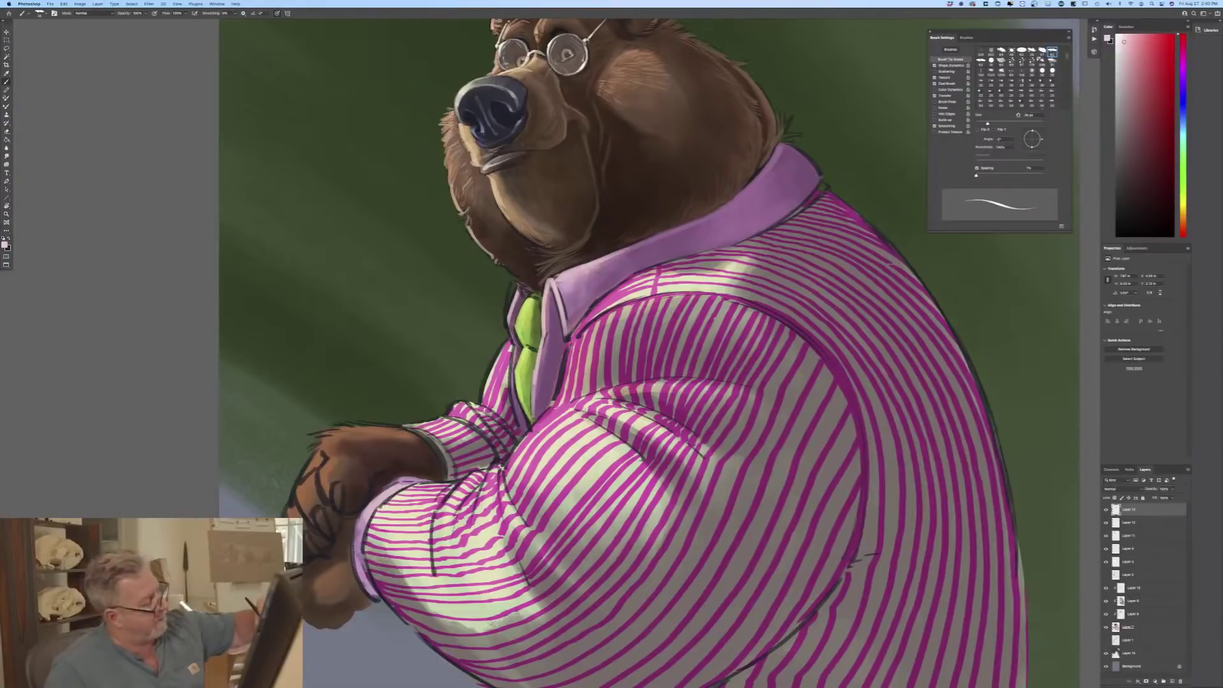
# Step: Continue the pale pink rim highlight along the collar's upper edge and down the far side of the shirt opening
pyautogui.moveTo(551, 277); pyautogui.dragTo(592, 261)
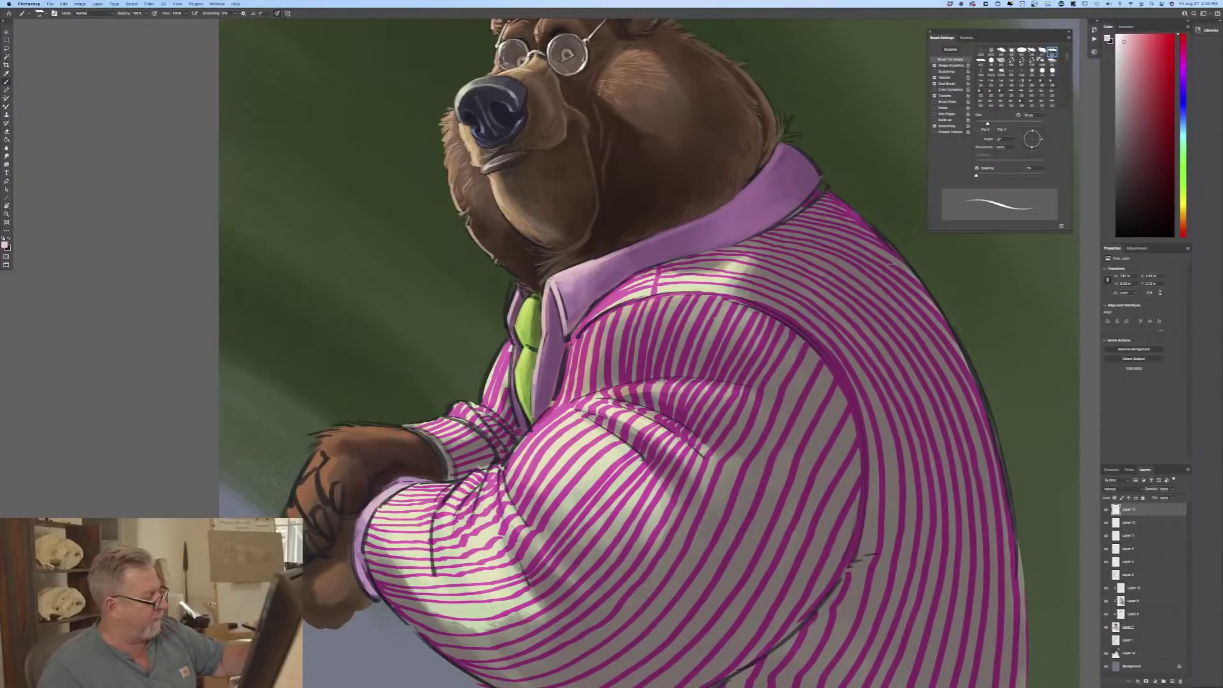
pyautogui.moveTo(549, 278)
pyautogui.mouseDown()
pyautogui.moveTo(548, 306)
pyautogui.moveTo(509, 310)
pyautogui.moveTo(516, 297)
pyautogui.moveTo(510, 421)
pyautogui.mouseUp()
pyautogui.moveTo(517, 380); pyautogui.dragTo(513, 436)
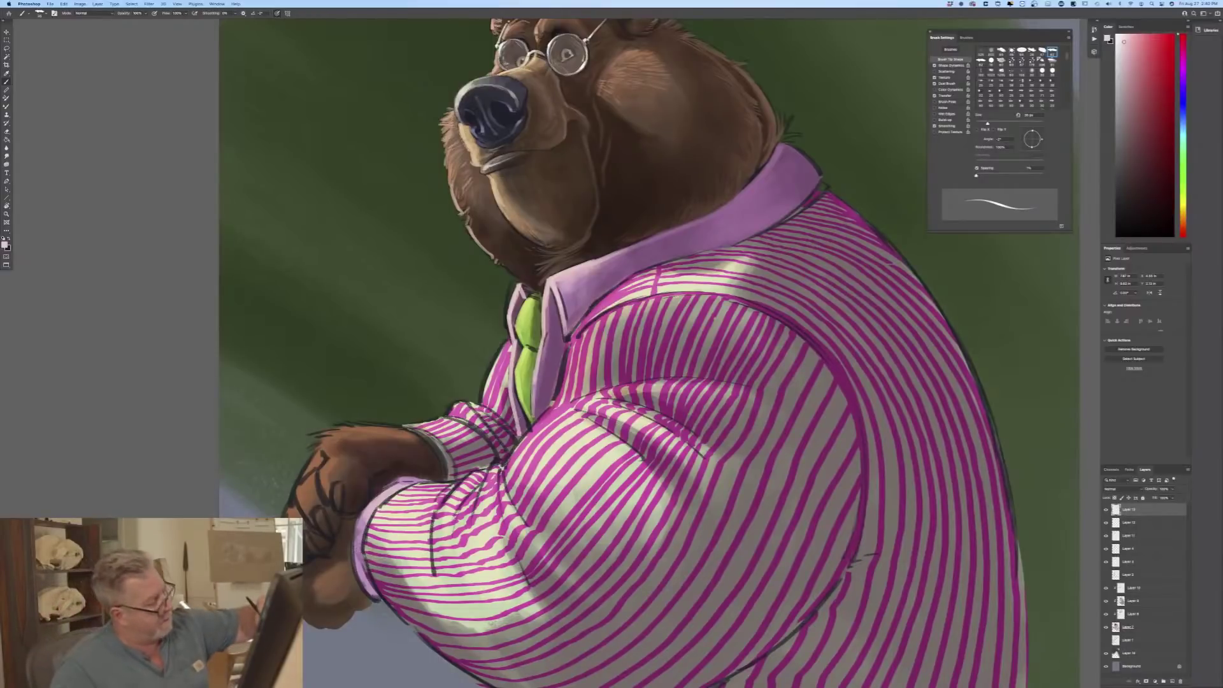
pyautogui.moveTo(592, 260); pyautogui.dragTo(621, 249)
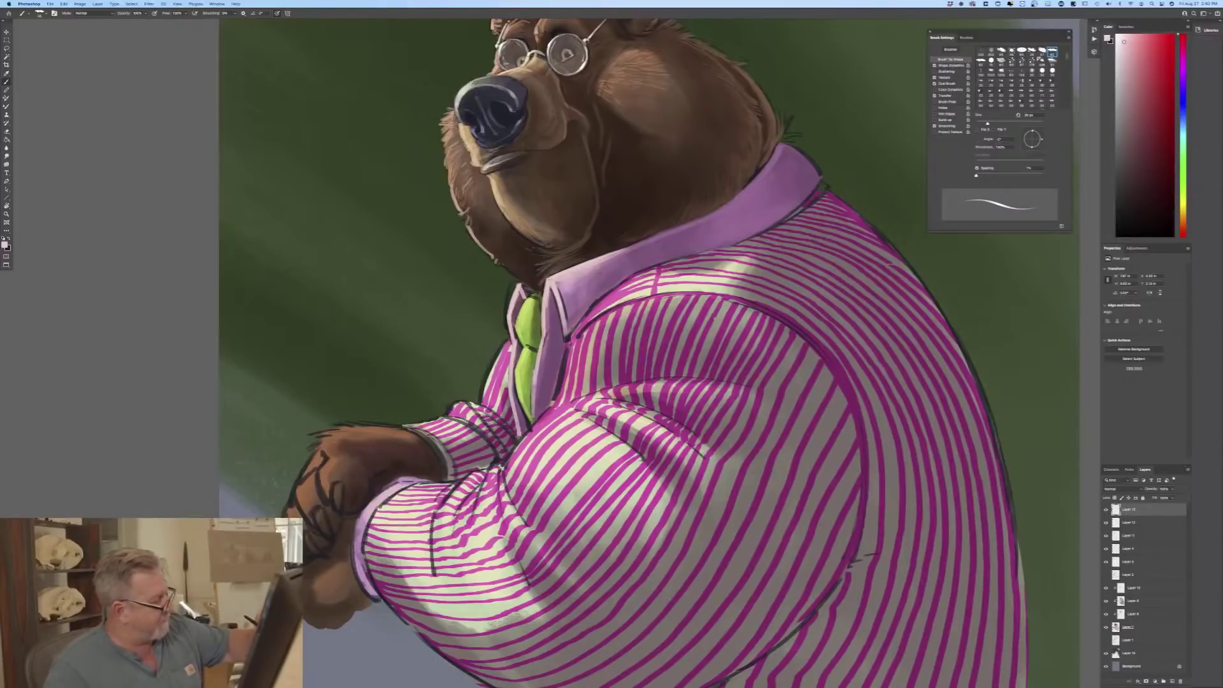
# Step: Lighten the paint colour to near white and brighten the front collar edge and the far collar tip
pyautogui.click(5, 244)
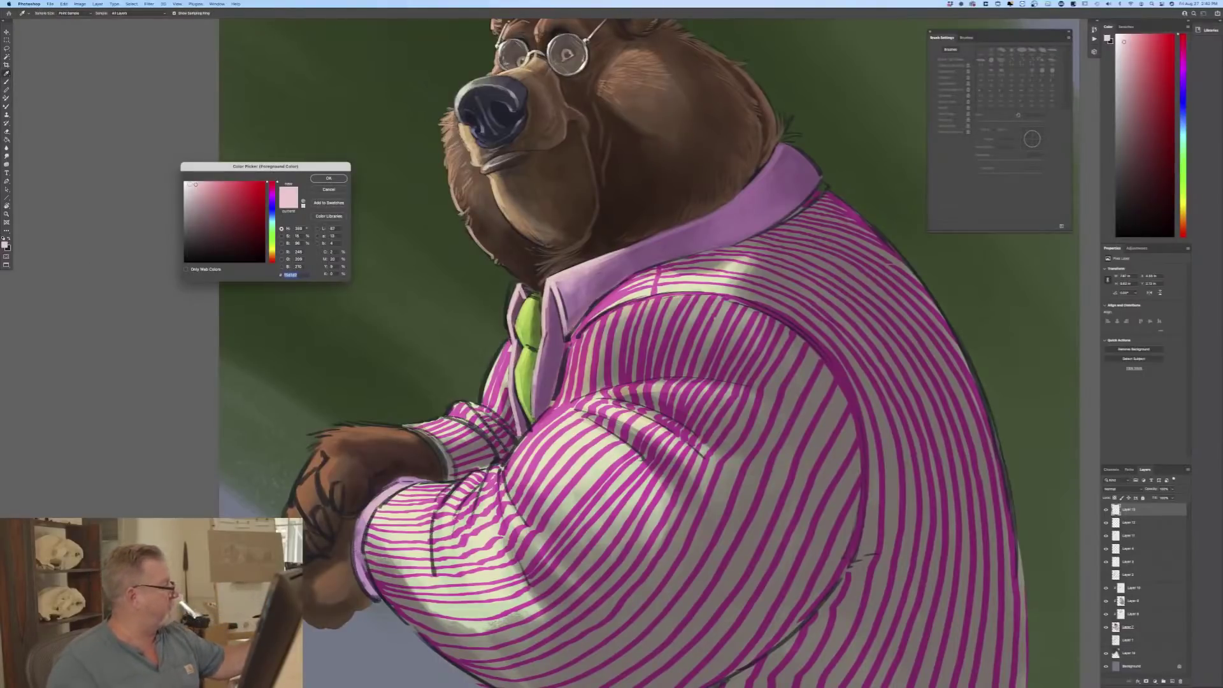
pyautogui.click(188, 182)
pyautogui.click(329, 177)
pyautogui.moveTo(547, 281)
pyautogui.mouseDown()
pyautogui.moveTo(561, 311)
pyautogui.moveTo(543, 324)
pyautogui.mouseUp()
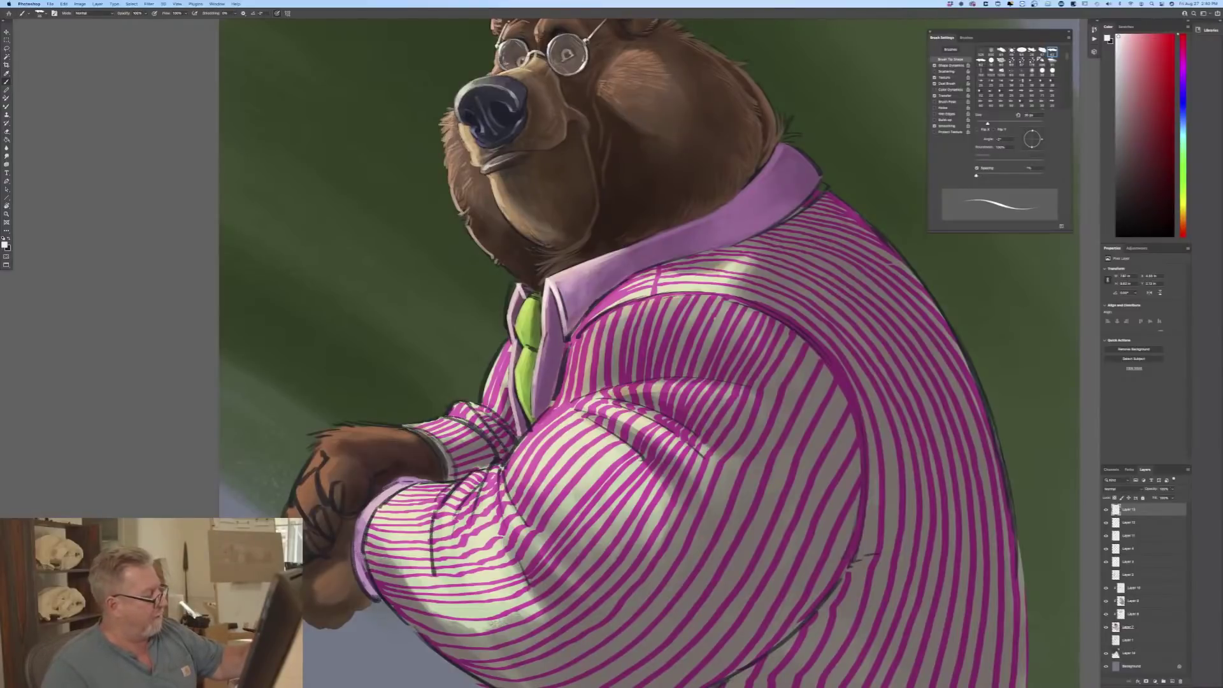
pyautogui.moveTo(518, 284); pyautogui.dragTo(510, 299)
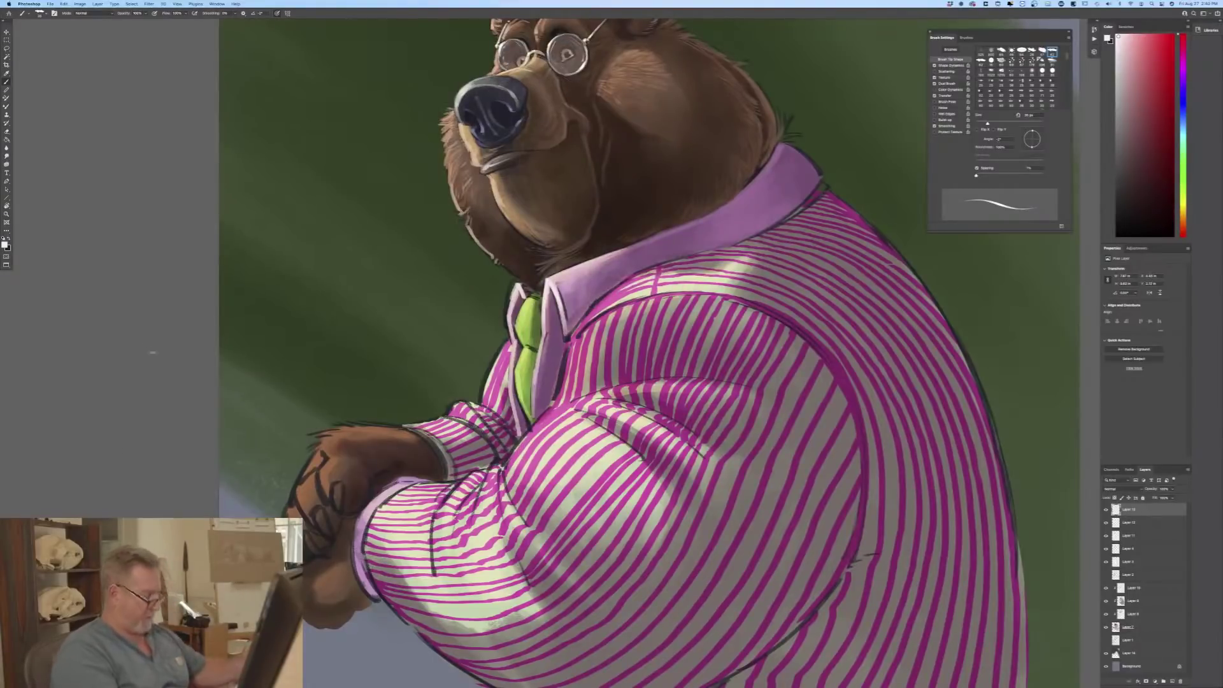
# Step: Keep the near-white paint colour and create a new layer at the top of the layer stack
pyautogui.scroll(5, 134, 382)
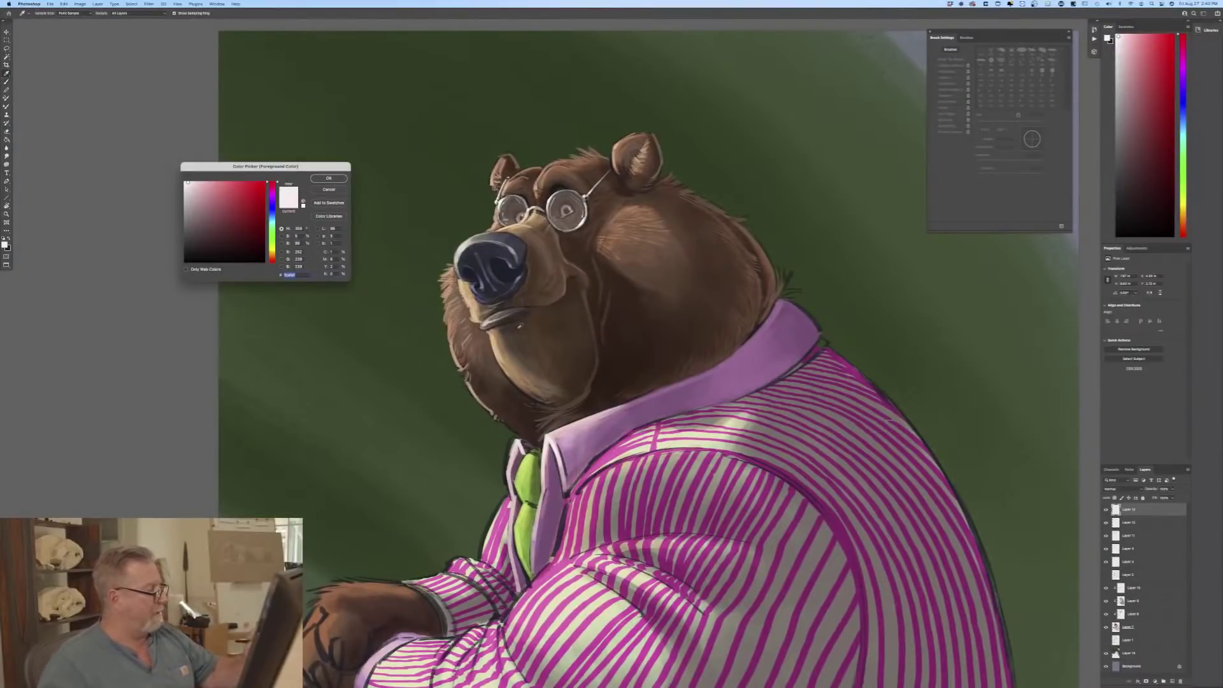
pyautogui.click(519, 327)
pyautogui.click(317, 191)
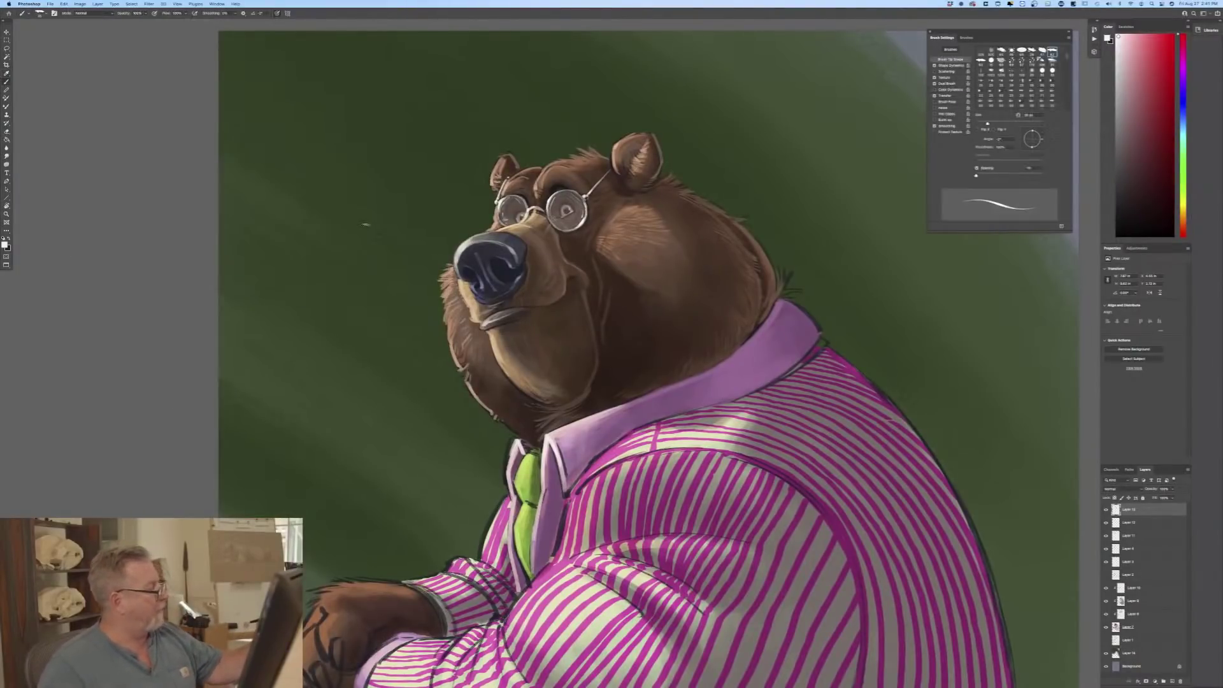
pyautogui.click(1164, 680)
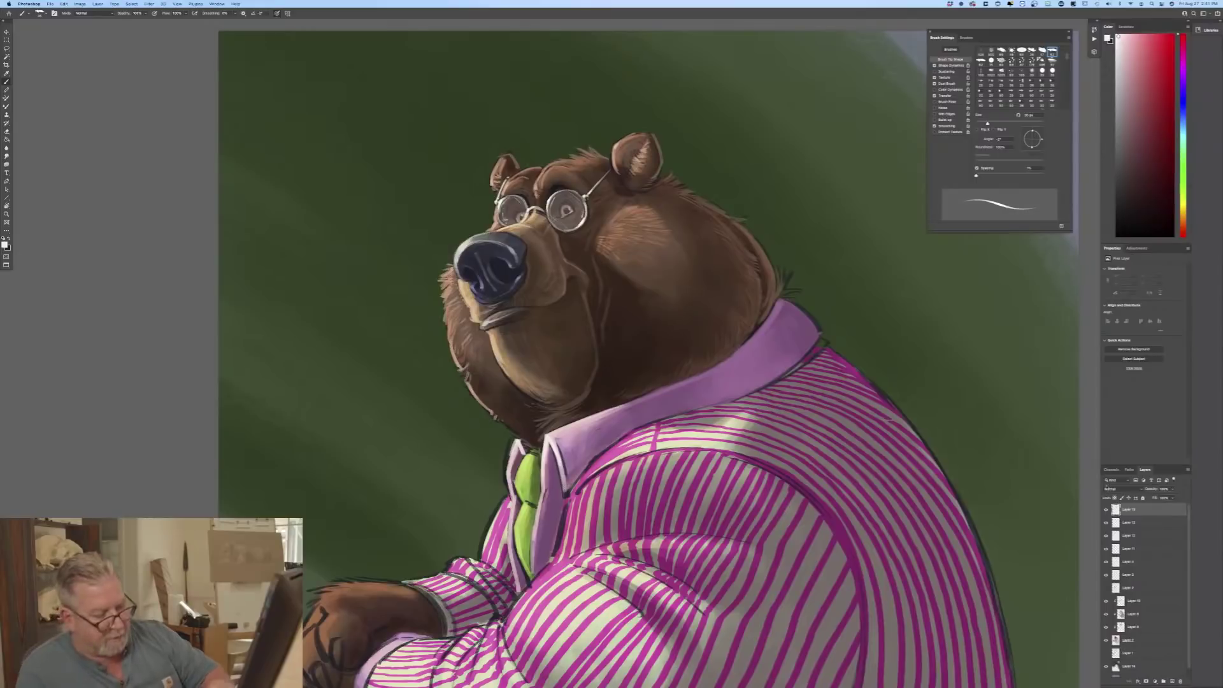
# Step: Set the new top layer's blend mode to Multiply and choose a muted greyish brown as the paint colour
pyautogui.click(1120, 489)
pyautogui.click(1105, 510)
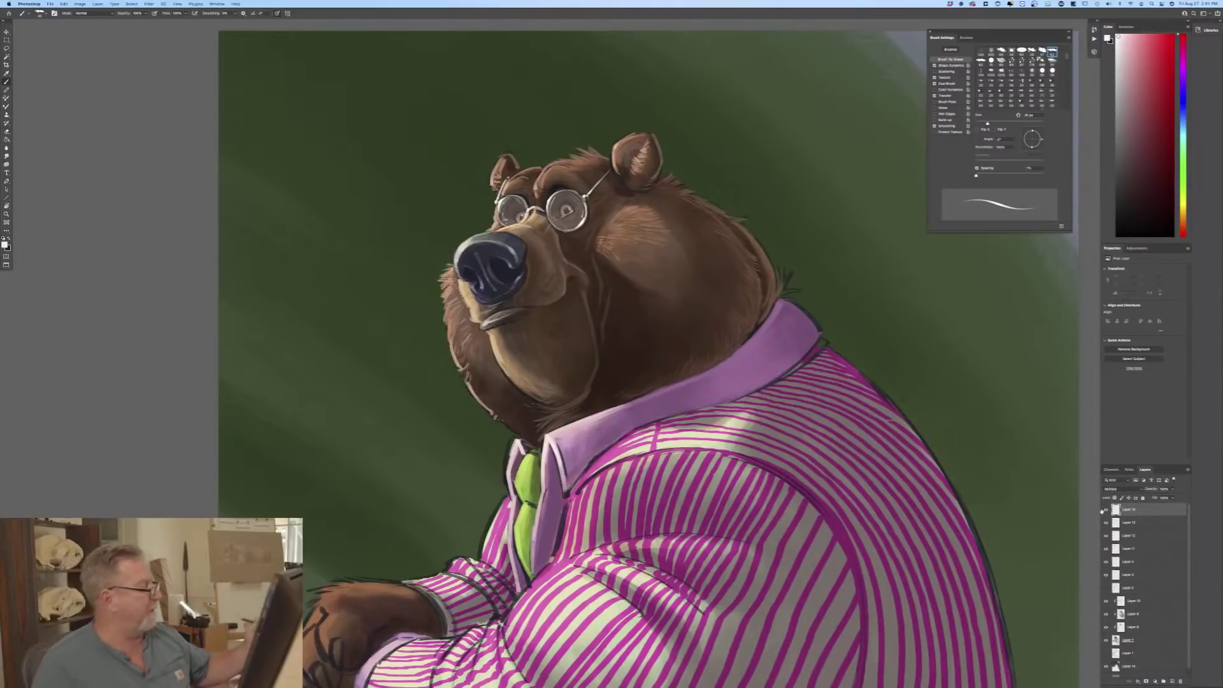
pyautogui.click(5, 244)
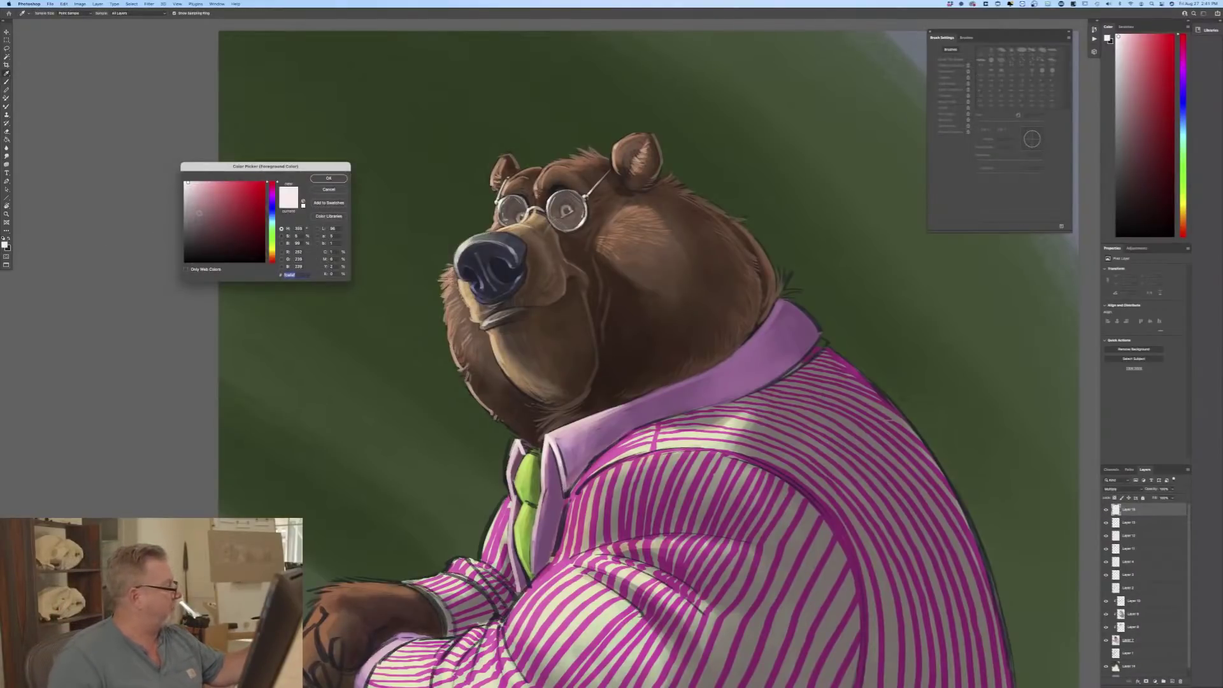
pyautogui.moveTo(272, 259); pyautogui.dragTo(271, 256)
pyautogui.click(204, 215)
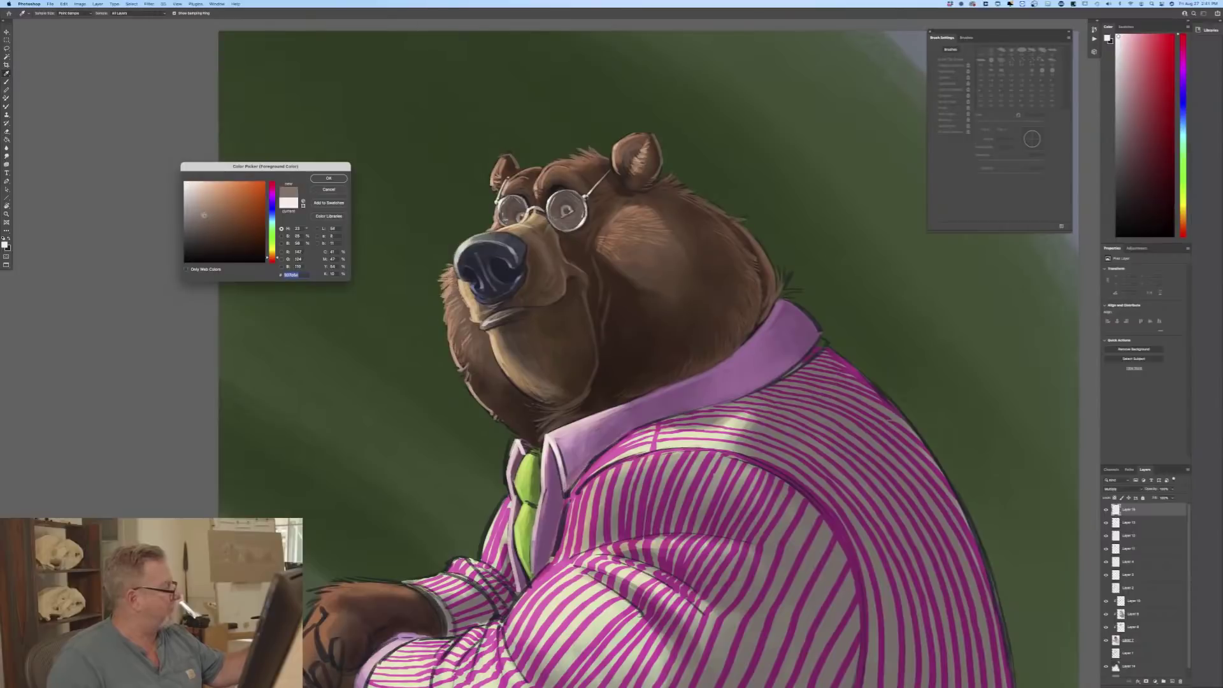
pyautogui.click(329, 178)
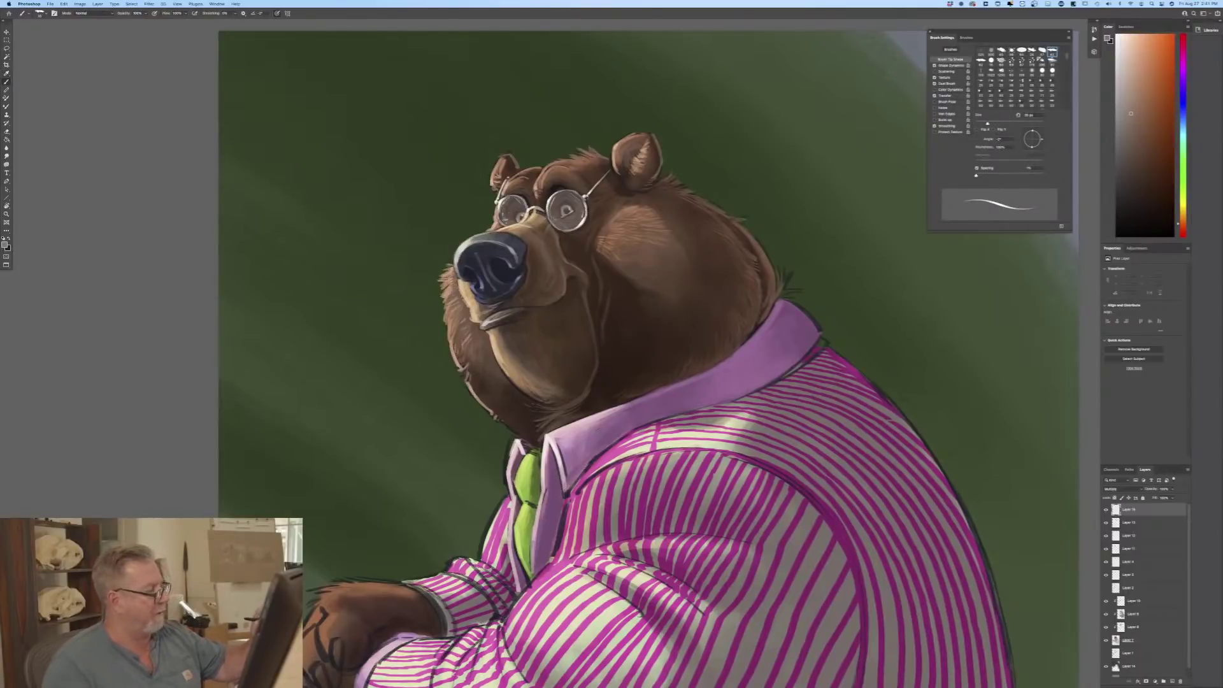
# Step: Enlarge the brush and paint soft shadows beneath the near glasses lens and along the muzzle and cheek below the mouth corner
pyautogui.press(']')
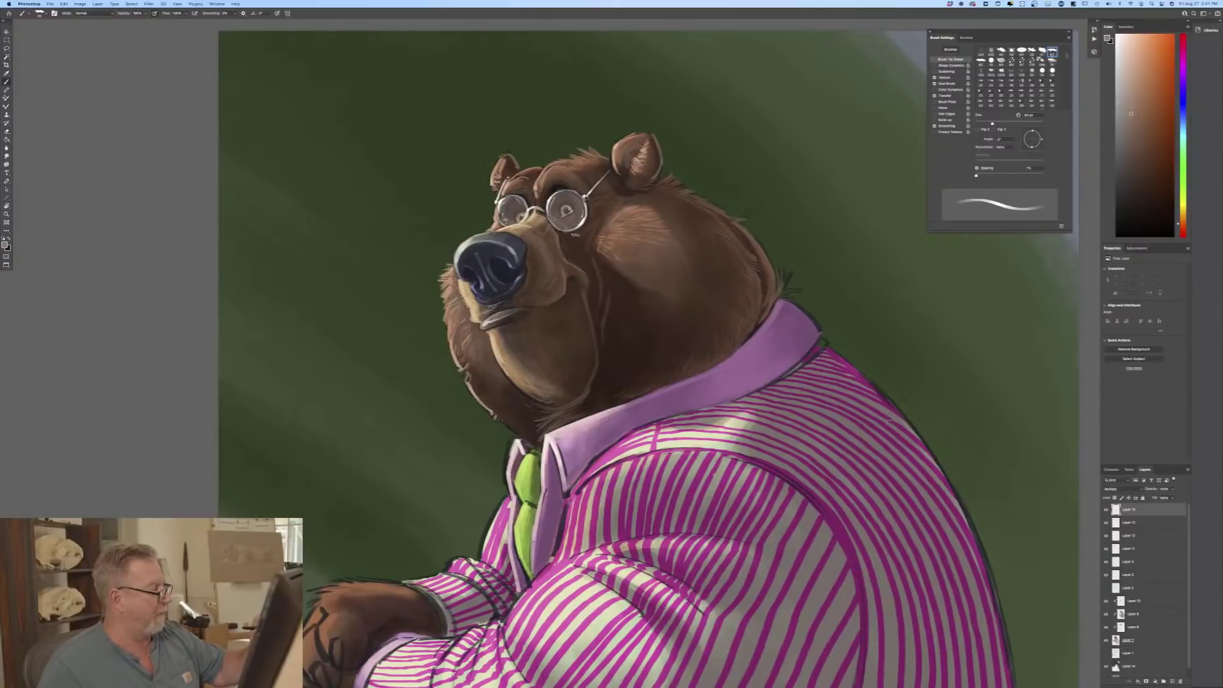
pyautogui.moveTo(551, 220); pyautogui.dragTo(565, 233)
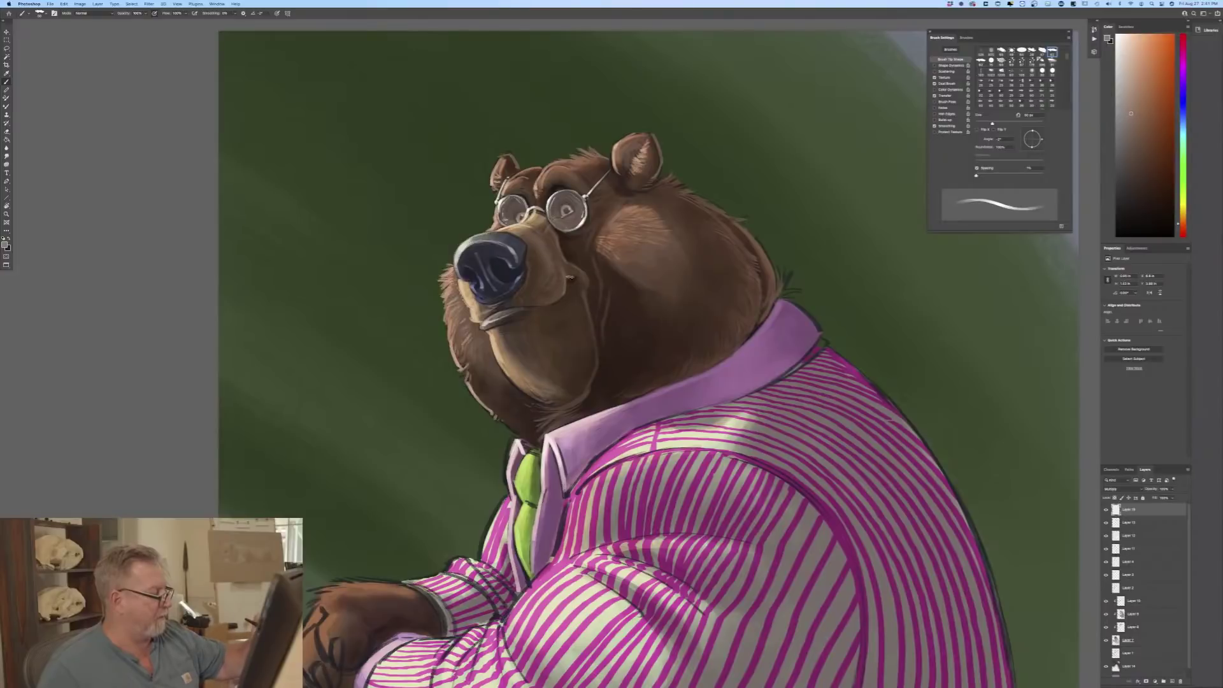
pyautogui.press(']')
pyautogui.press(']')
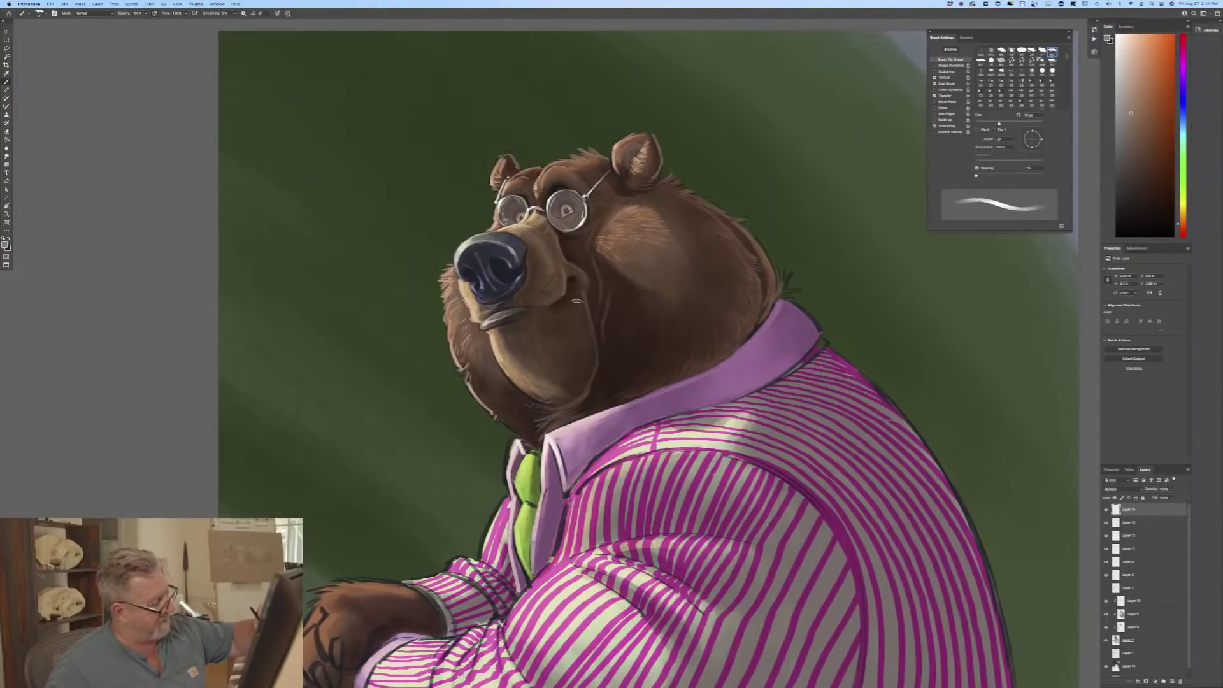
pyautogui.moveTo(576, 301)
pyautogui.mouseDown()
pyautogui.moveTo(507, 339)
pyautogui.moveTo(541, 334)
pyautogui.mouseUp()
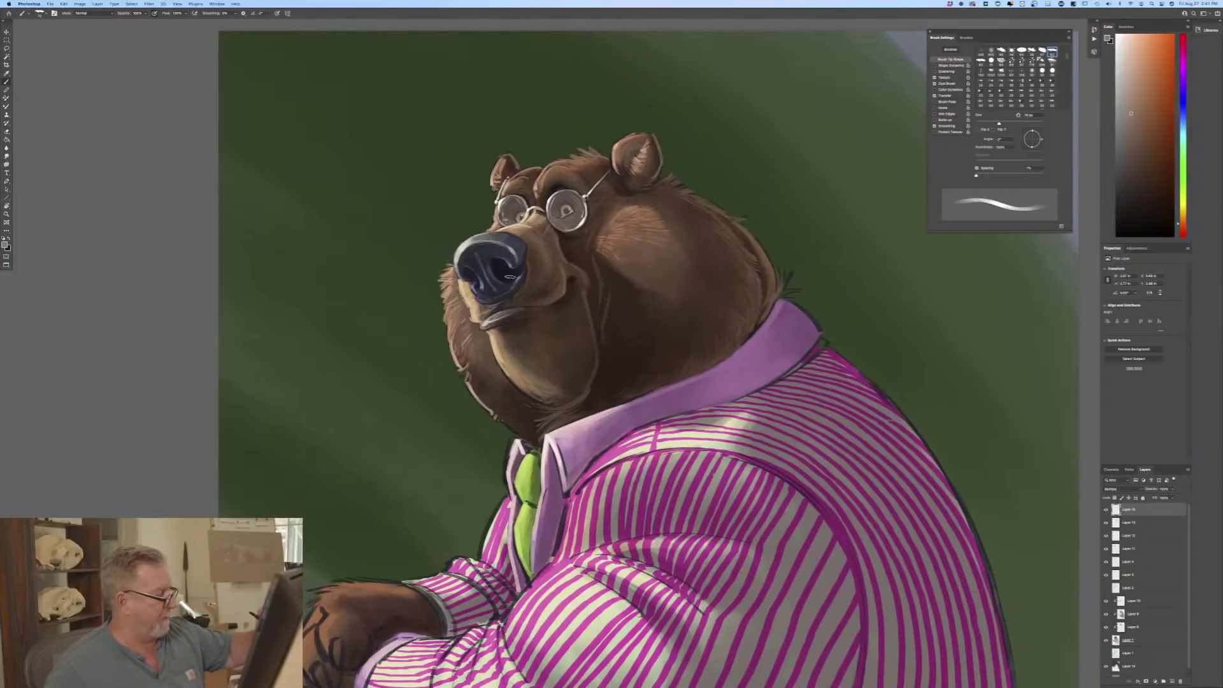
# Step: Deepen the brown shadows on the jaw, the neck above the collar and the head, adjusting brush size and pen-pressure sizing
pyautogui.press('[')
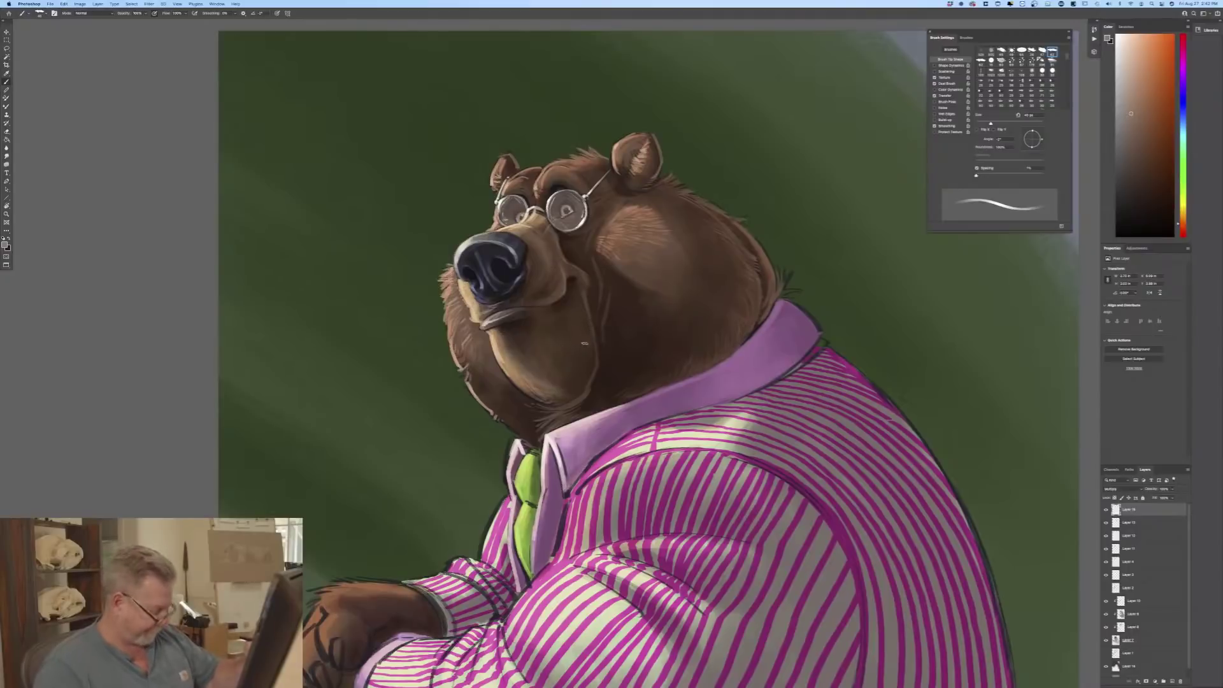
pyautogui.press(']')
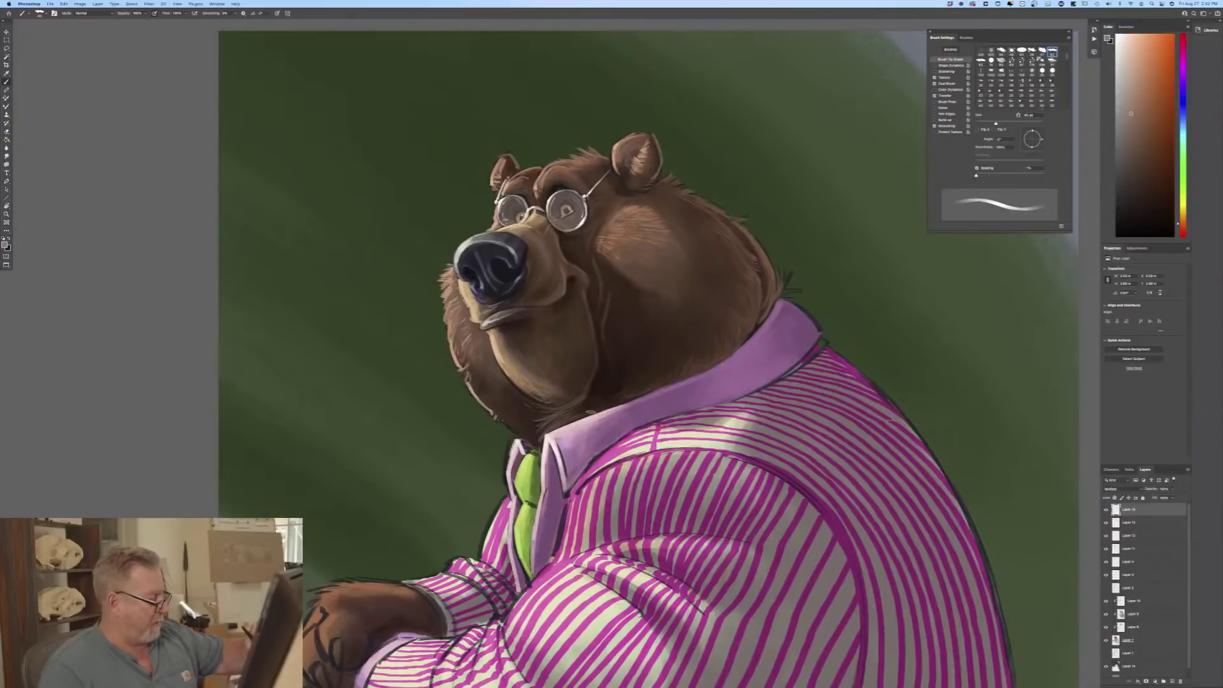
pyautogui.moveTo(593, 400); pyautogui.dragTo(583, 397)
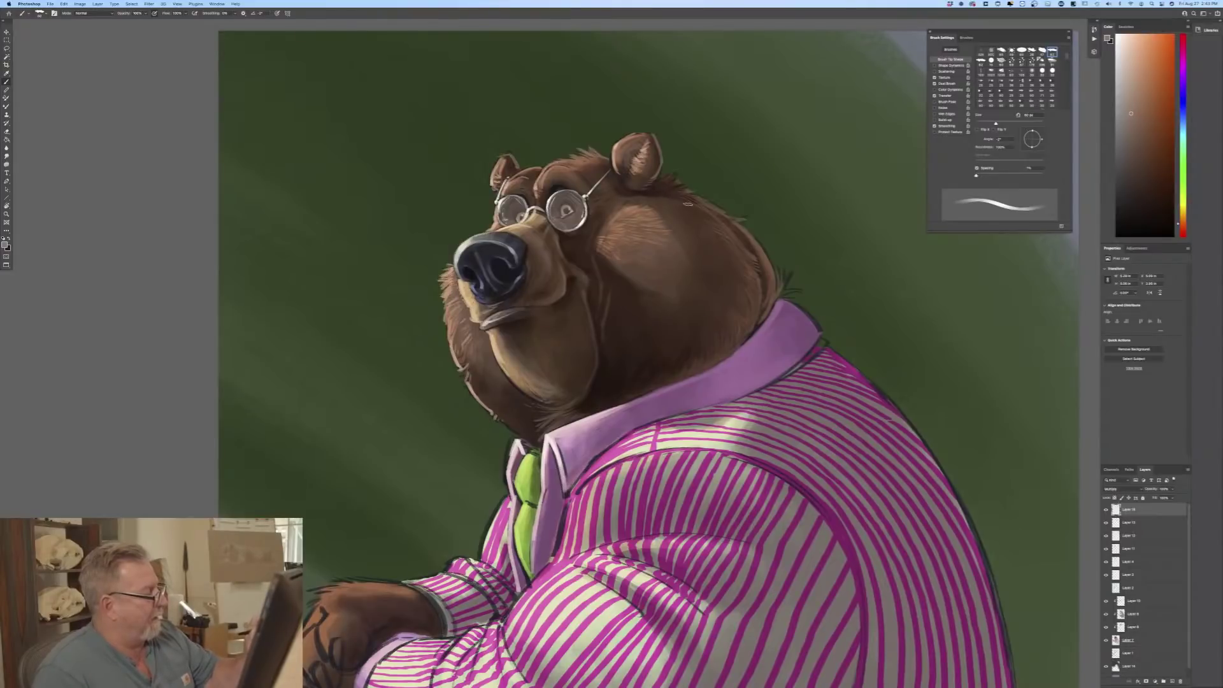
pyautogui.click(277, 14)
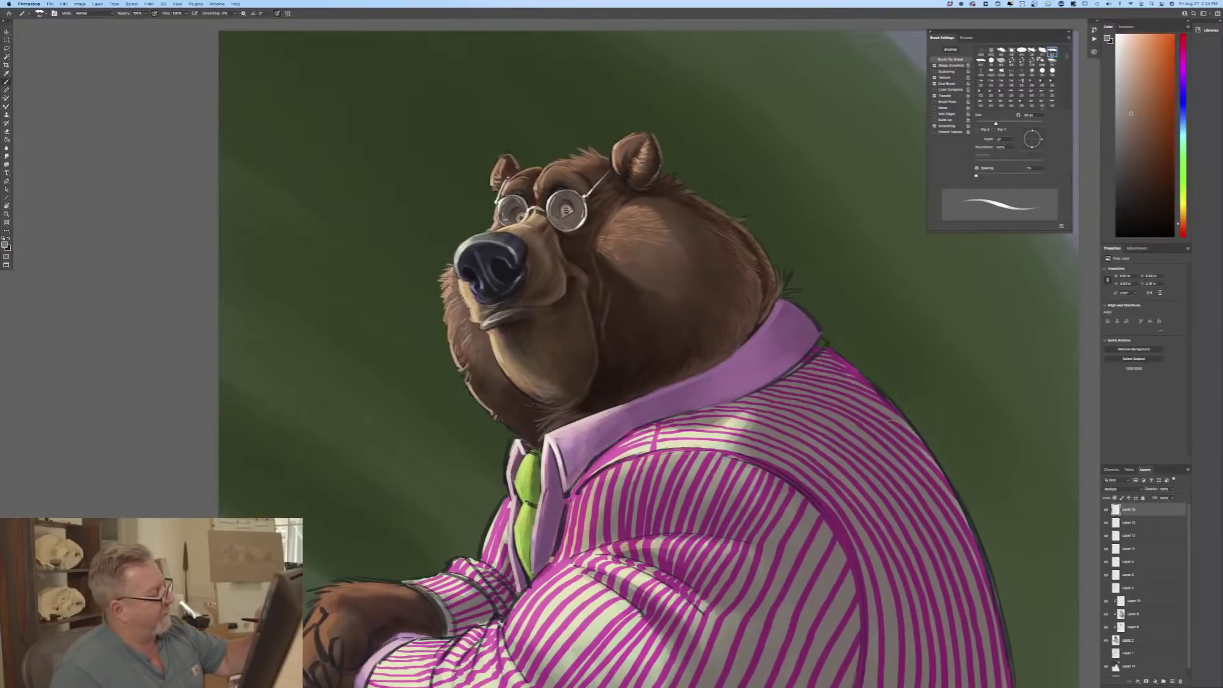
pyautogui.press('[')
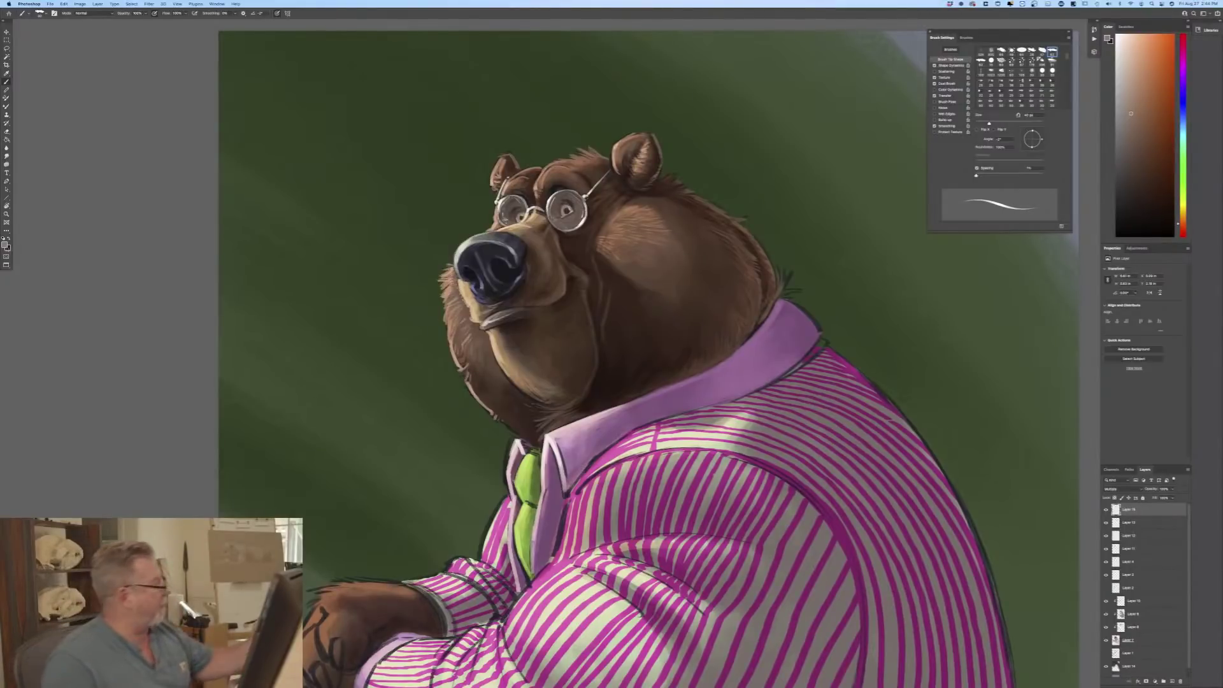
# Step: Choose a pale peach and, on the second layer from the top, paint fine light hairs along the chin and far cheek
pyautogui.click(4, 244)
pyautogui.click(210, 185)
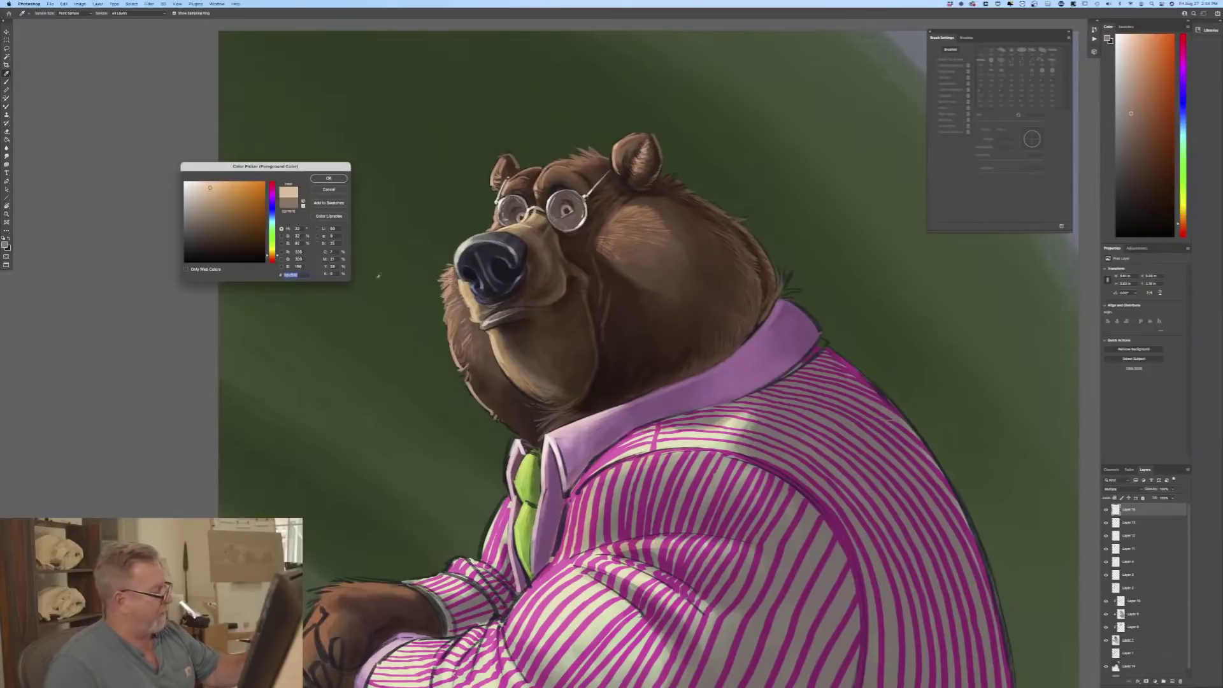
pyautogui.press('Return')
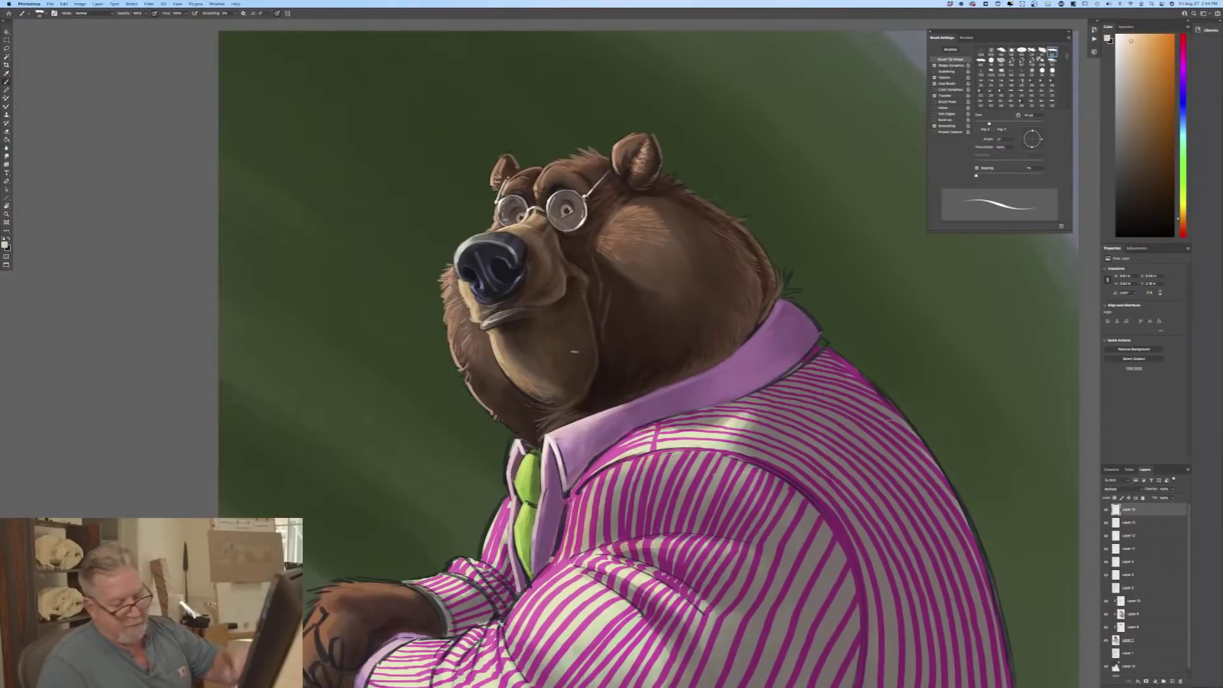
pyautogui.click(1121, 522)
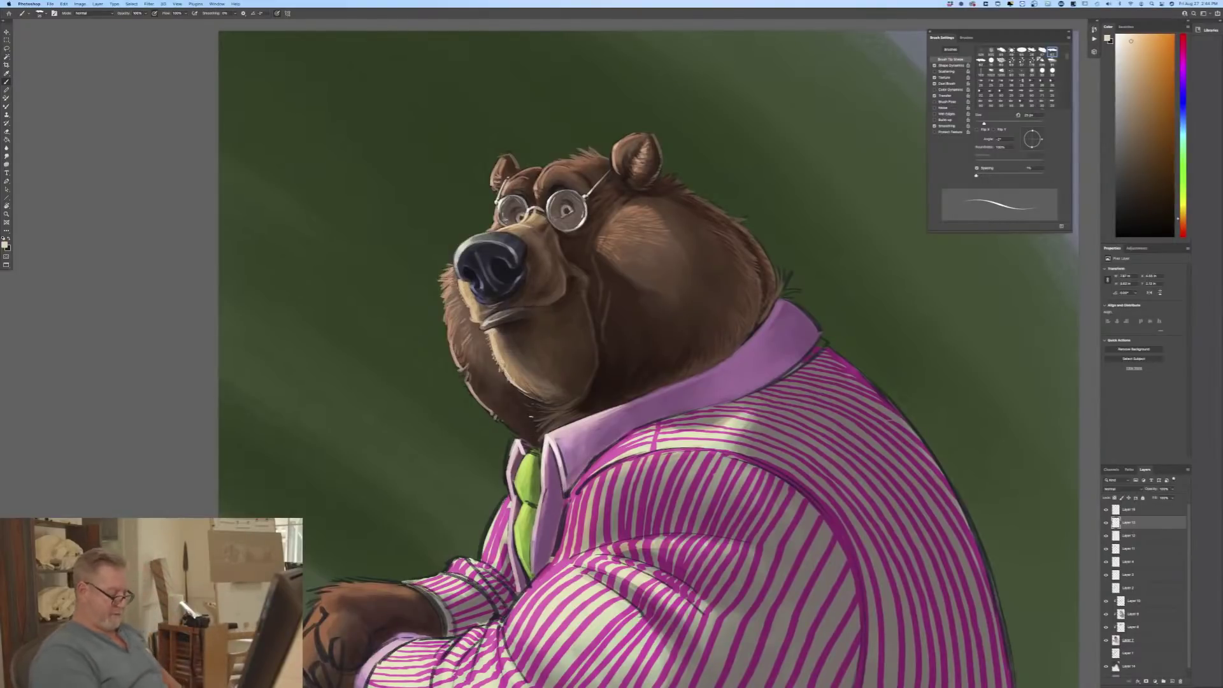
pyautogui.hotkey('ctrl', '-')
pyautogui.hotkey('ctrl', '+')
pyautogui.hotkey('ctrl', '+')
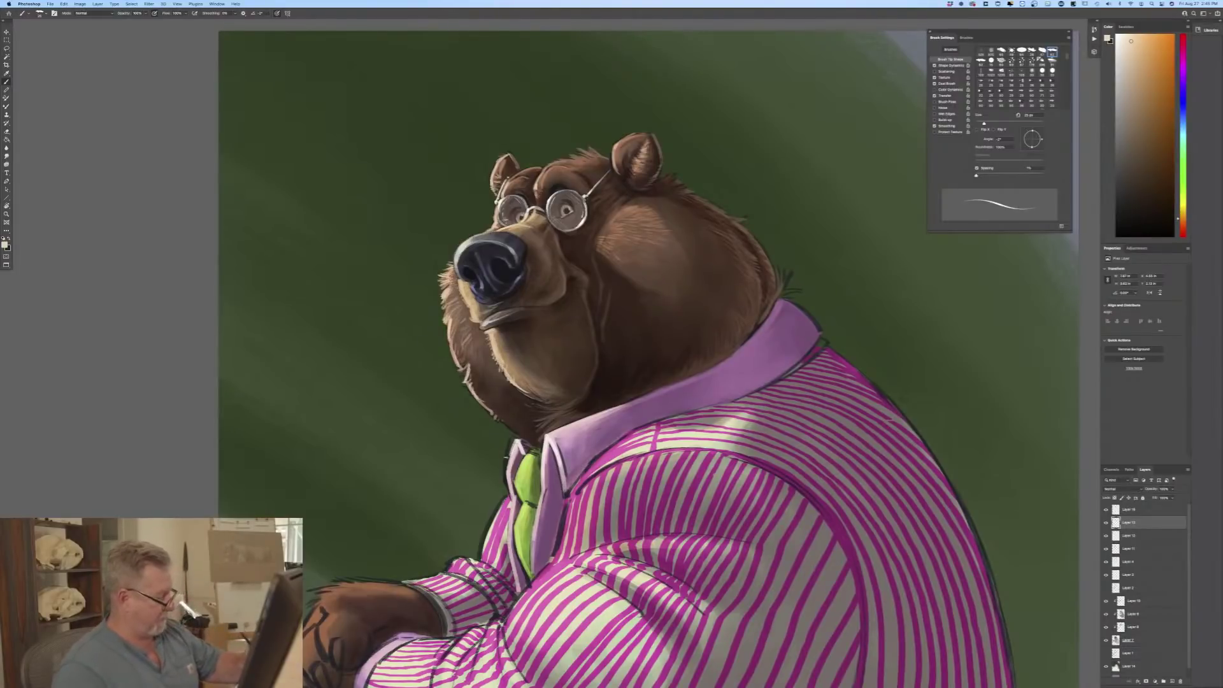
# Step: Select the clipped Multiply shading layer beneath the clipped Overlay layer and choose a muted mid-brown paint colour
pyautogui.press('super+minus')
pyautogui.press('super+minus')
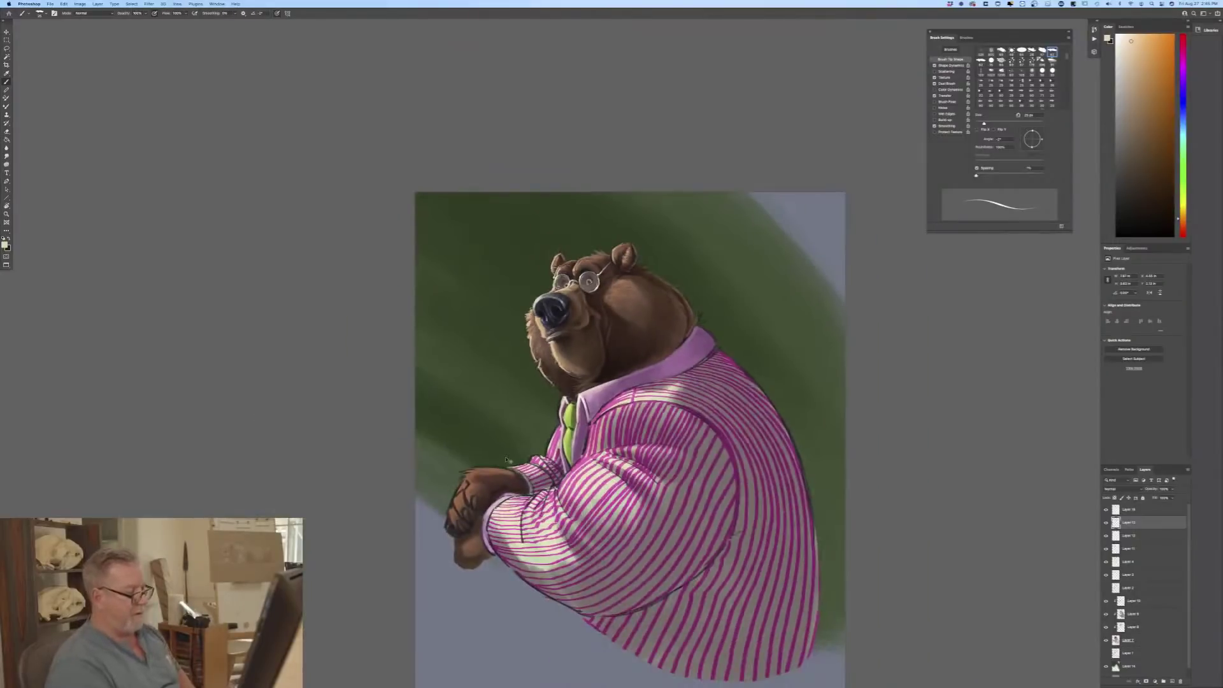
pyautogui.press('super+plus')
pyautogui.press('super+minus')
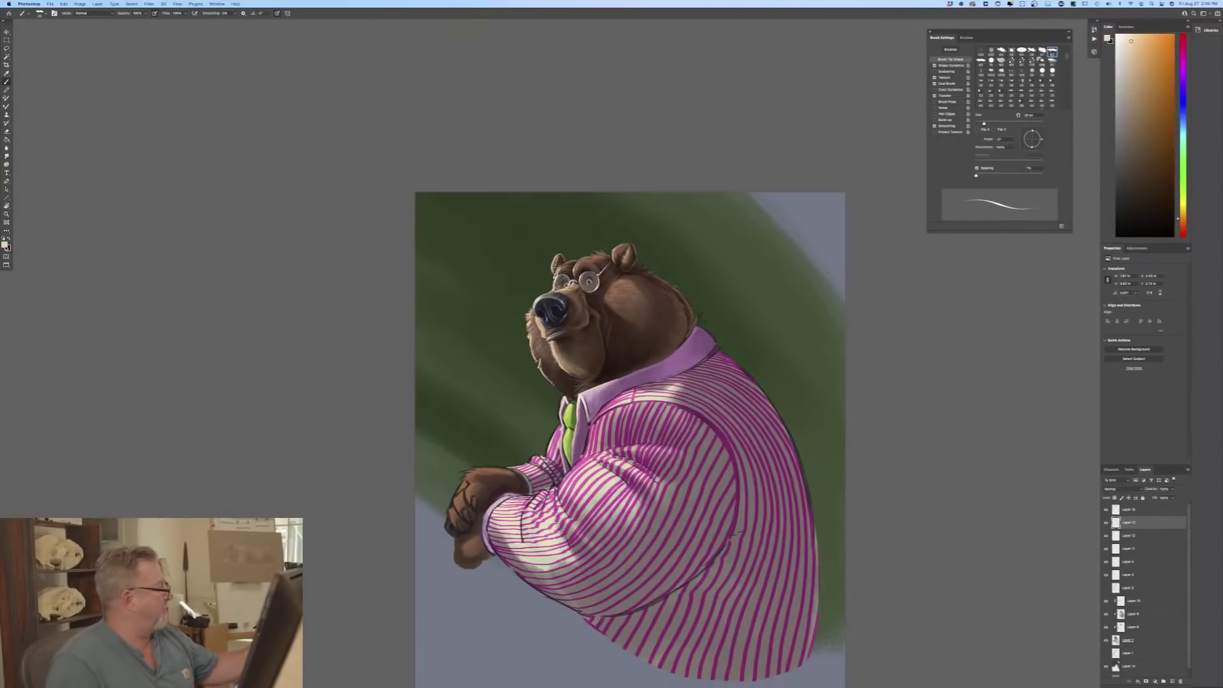
pyautogui.click(1133, 613)
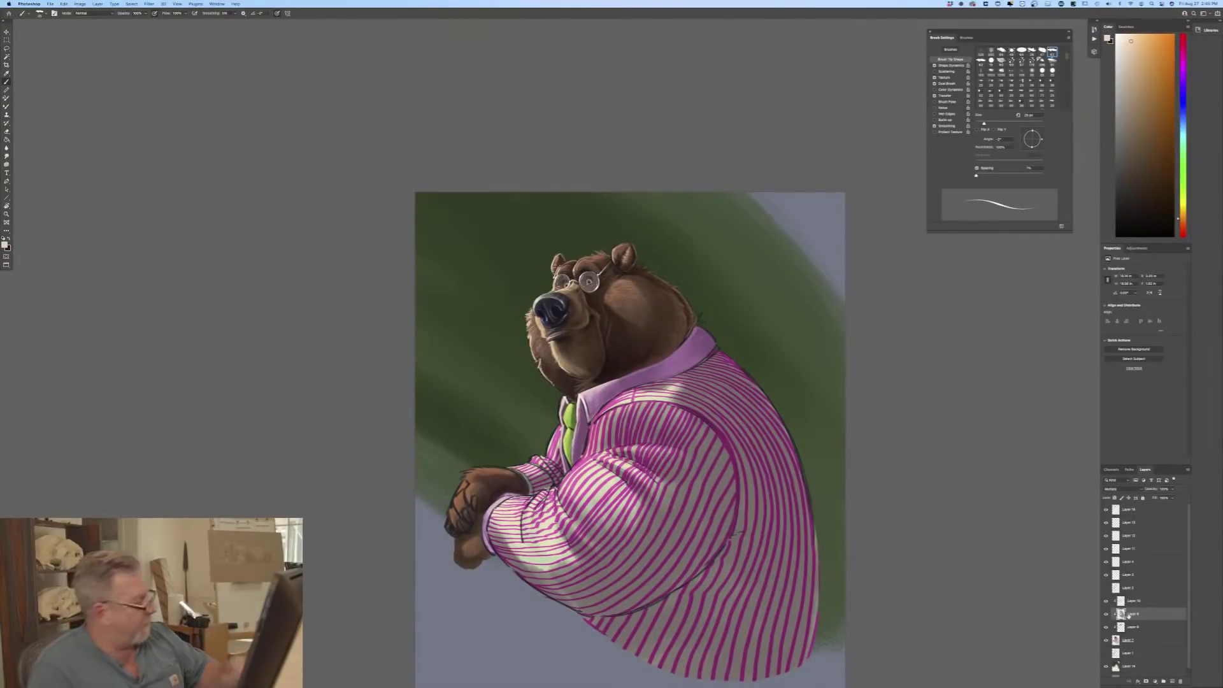
pyautogui.click(6, 245)
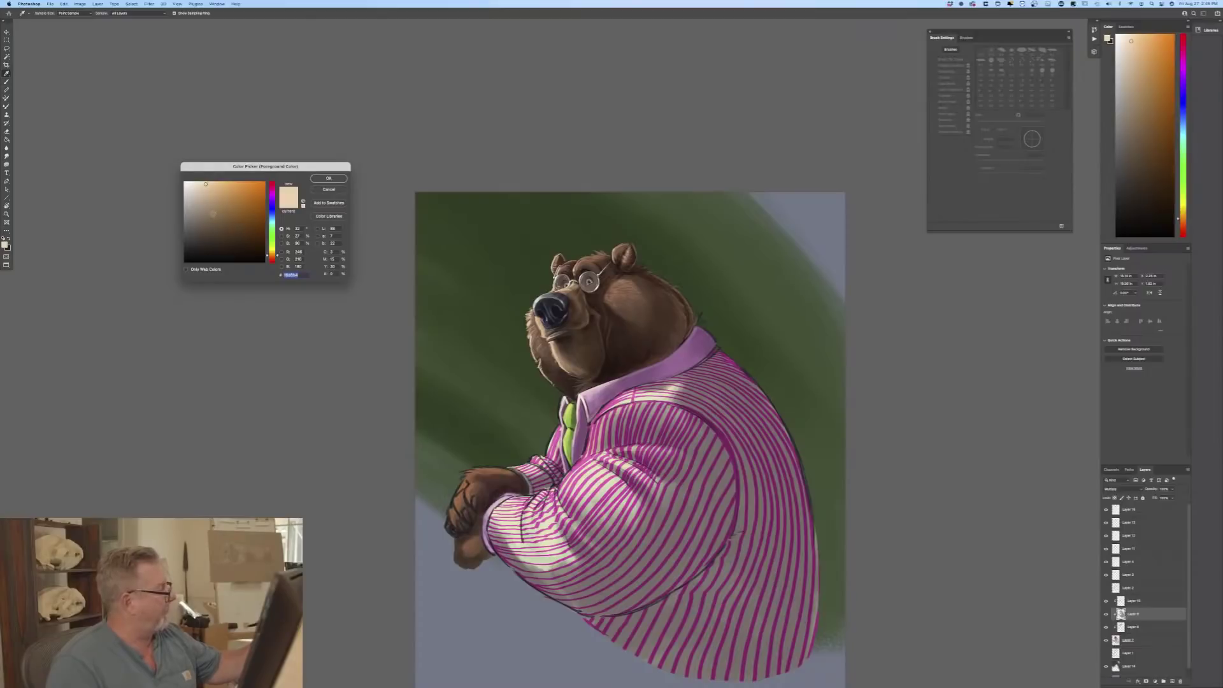
pyautogui.press('Return')
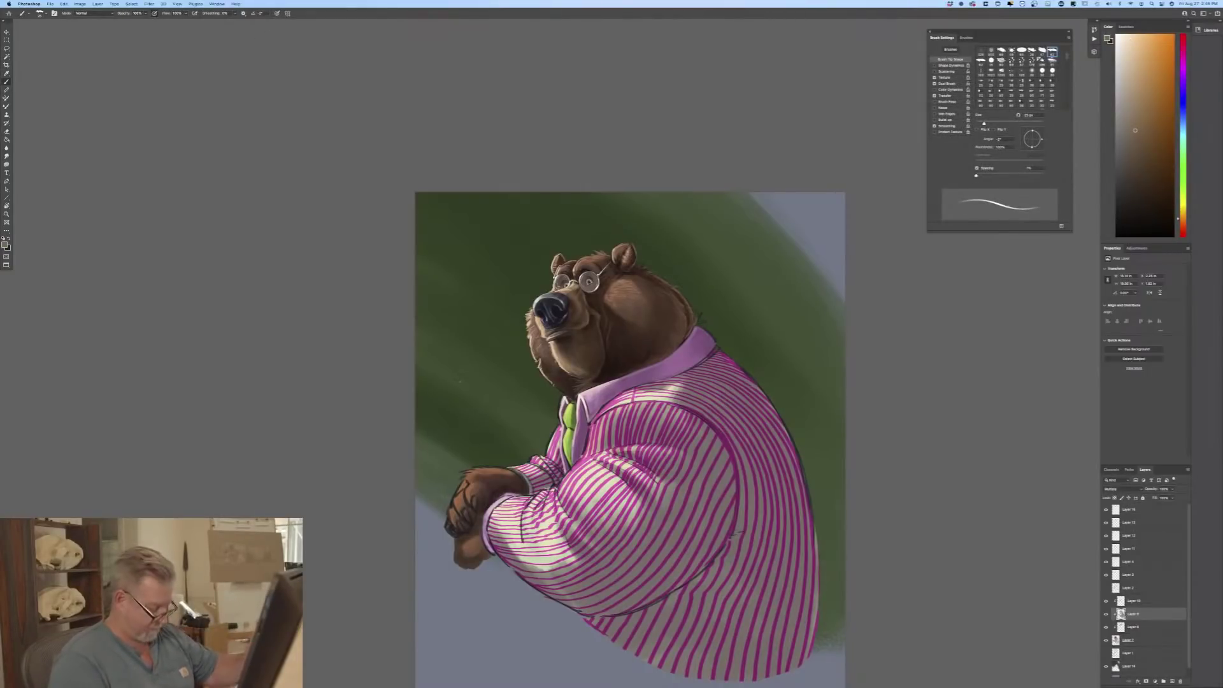
# Step: Switch to a large textured brush and brush muted brown shading across the near upper sleeve
pyautogui.press(']')
pyautogui.press(']')
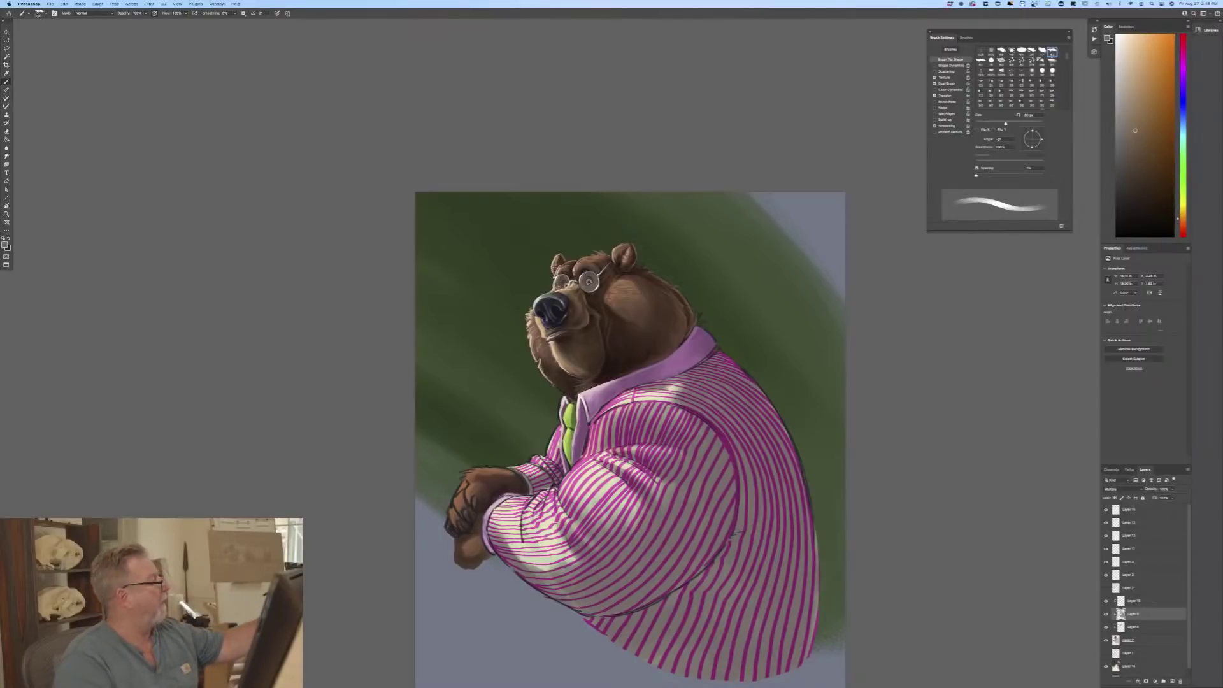
pyautogui.click(41, 13)
pyautogui.click(32, 192)
pyautogui.press('Return')
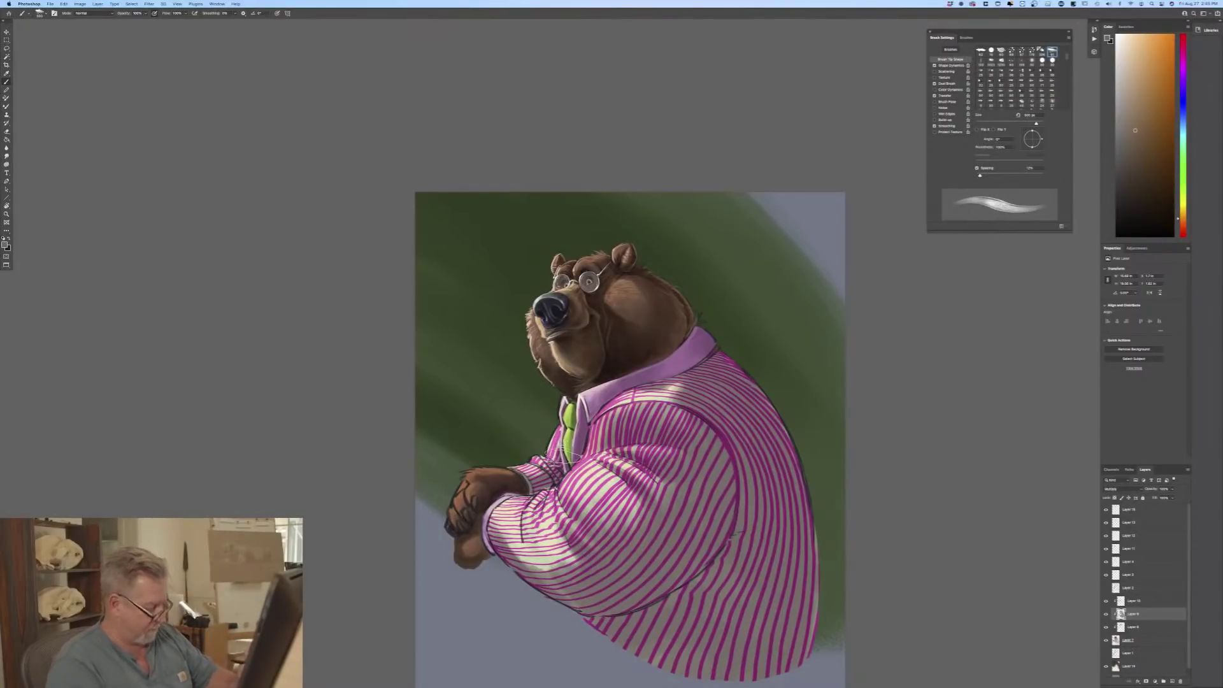
pyautogui.moveTo(555, 438); pyautogui.dragTo(604, 506)
# Step: Change the paint colour to a muted purple and shade the near sleeve below the elbow folds with broad strokes
pyautogui.click(5, 244)
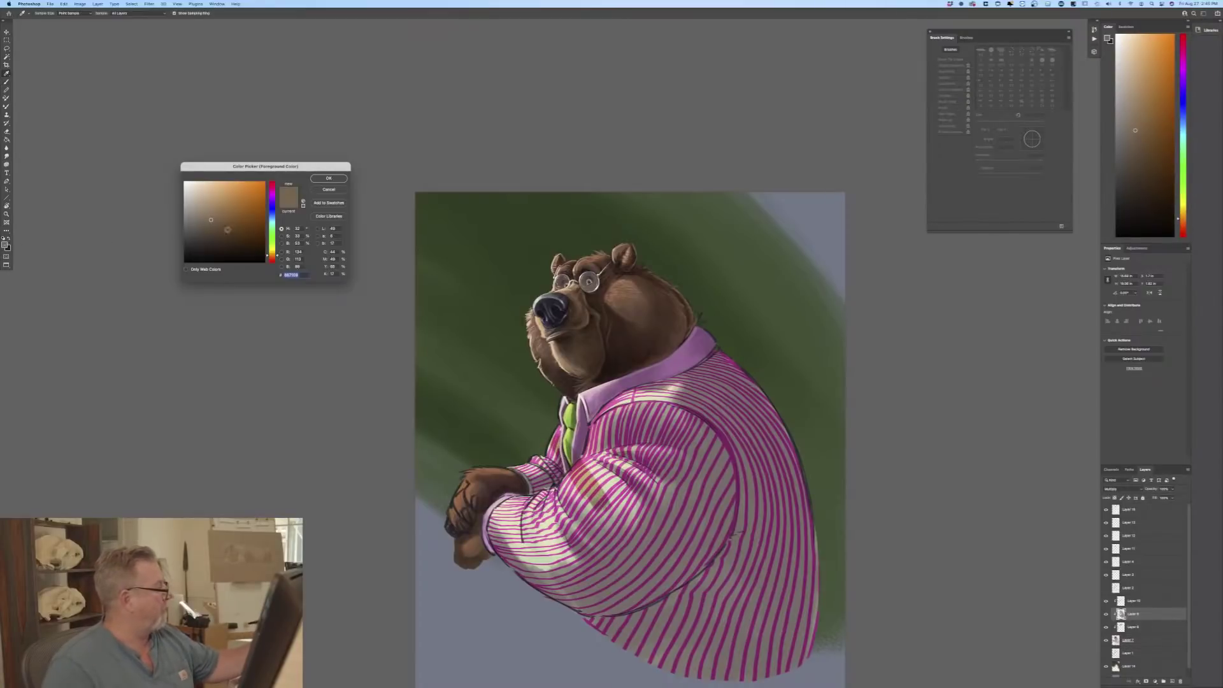
pyautogui.click(271, 200)
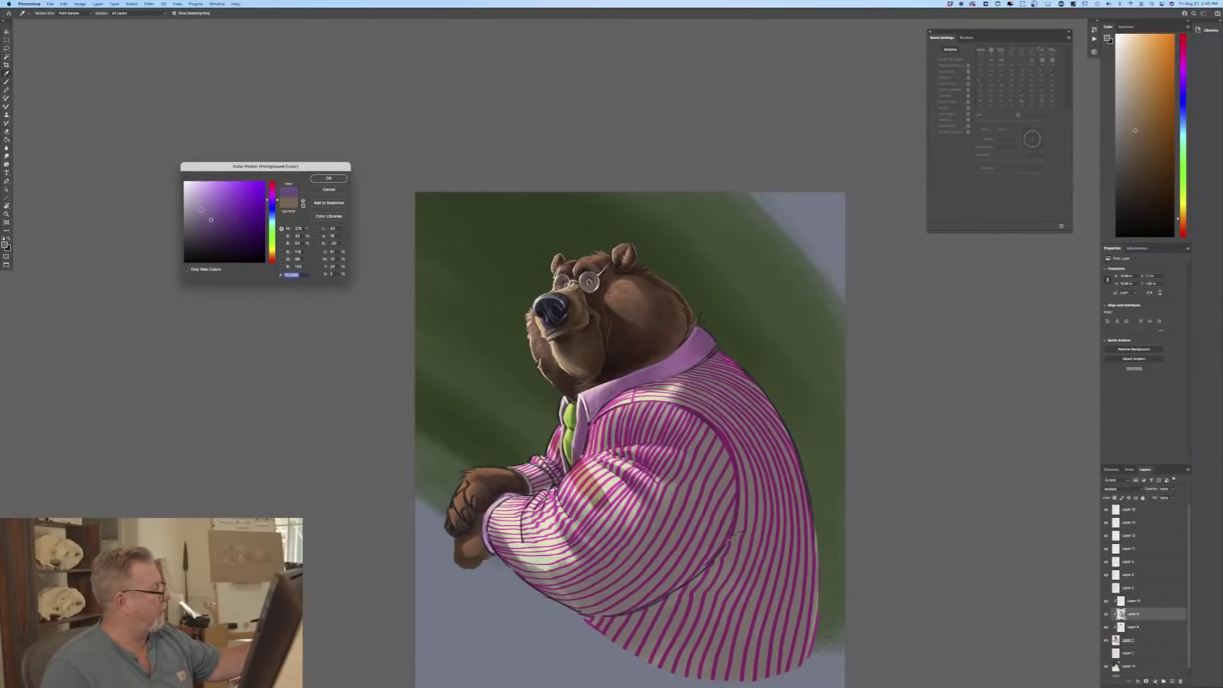
pyautogui.click(201, 211)
pyautogui.press('Return')
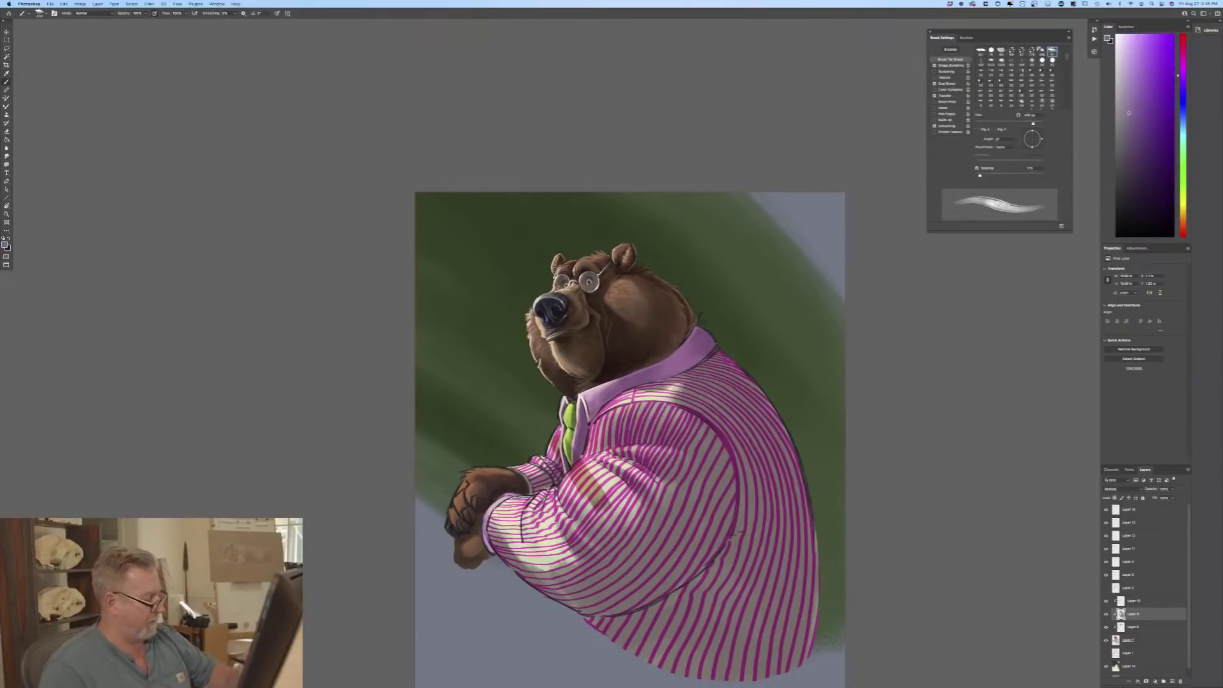
pyautogui.moveTo(583, 482); pyautogui.dragTo(613, 523)
pyautogui.moveTo(586, 462); pyautogui.dragTo(617, 523)
pyautogui.moveTo(567, 476); pyautogui.dragTo(621, 547)
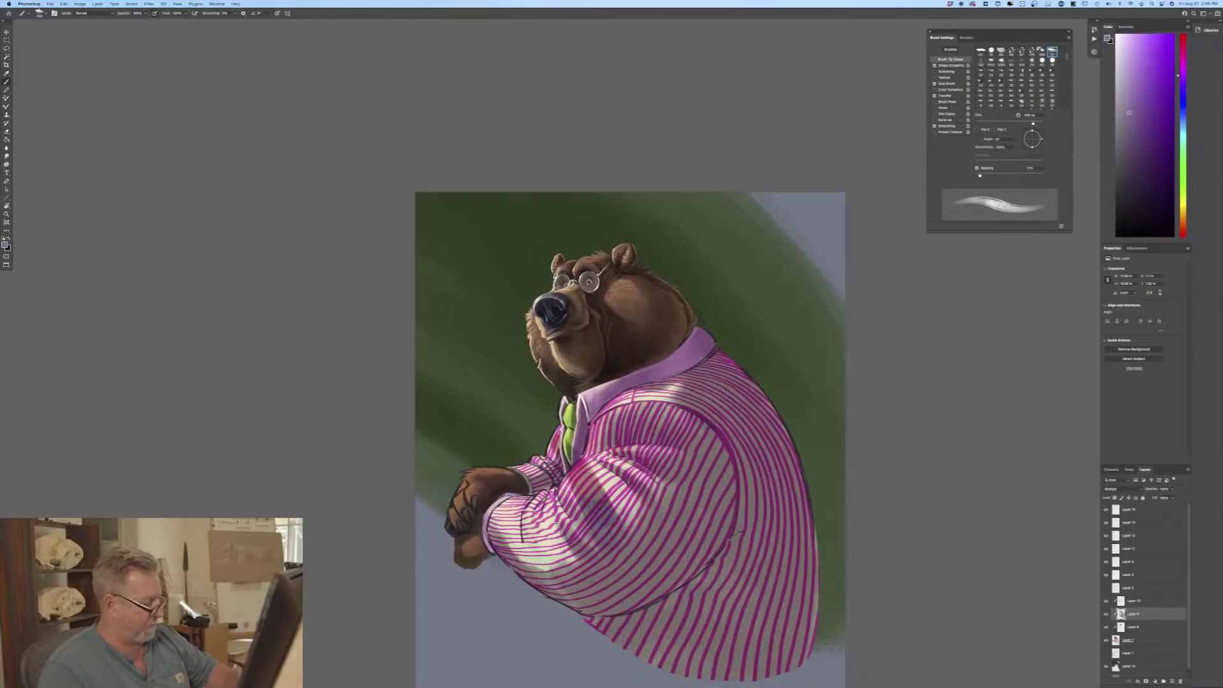
# Step: Hide the clipped Overlay layer to compare its effect on the arm, show it again and make it active
pyautogui.click(1121, 602)
pyautogui.click(1105, 601)
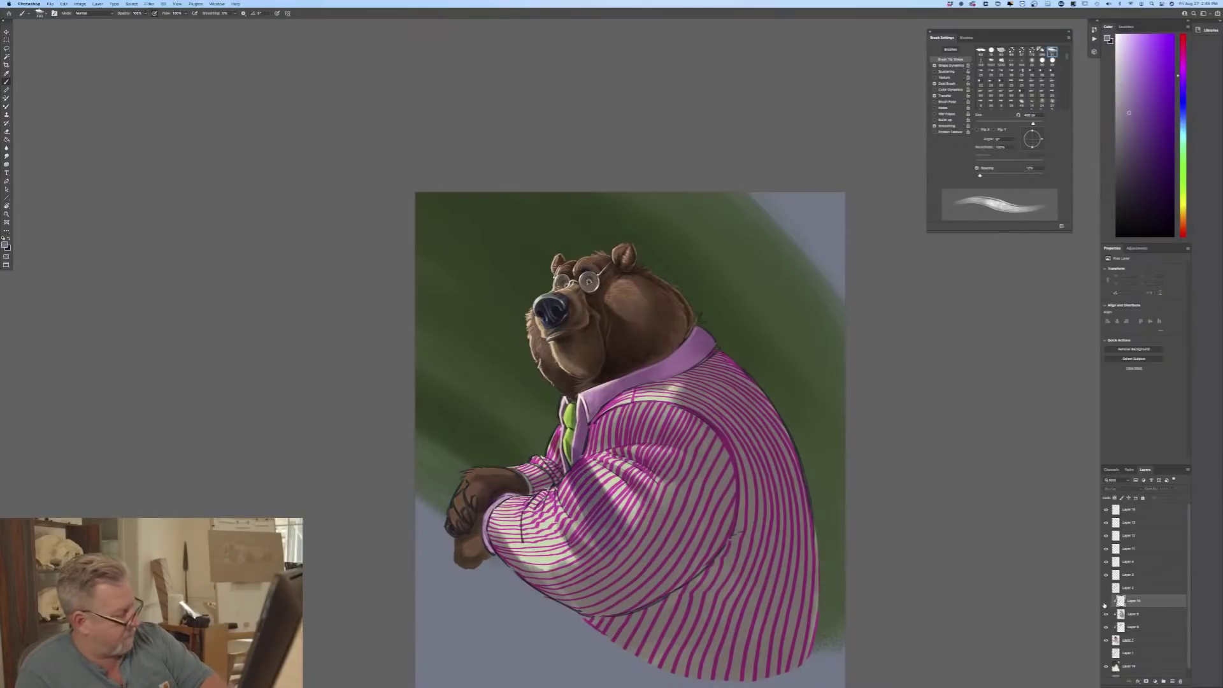
pyautogui.click(1123, 614)
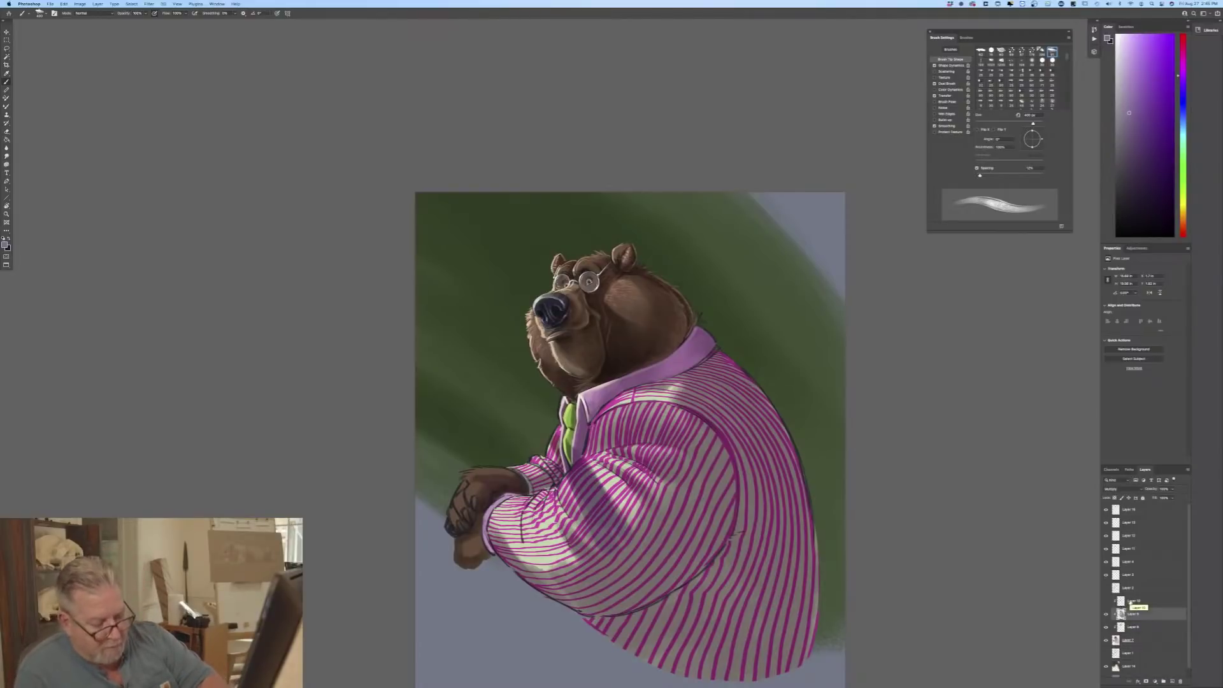
pyautogui.click(1106, 601)
pyautogui.click(1129, 602)
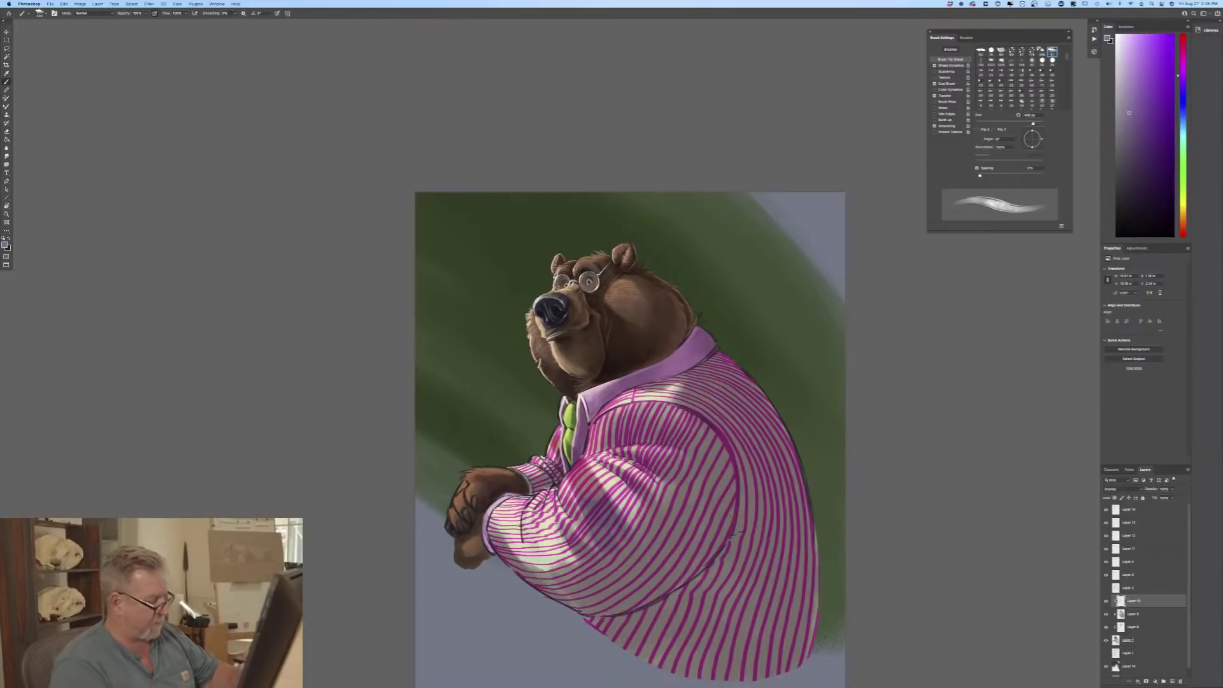
# Step: Tone down the near sleeve, forearm and paw with muted purple on the Overlay layer, and reselect the Multiply layer below
pyautogui.moveTo(576, 481); pyautogui.dragTo(592, 483)
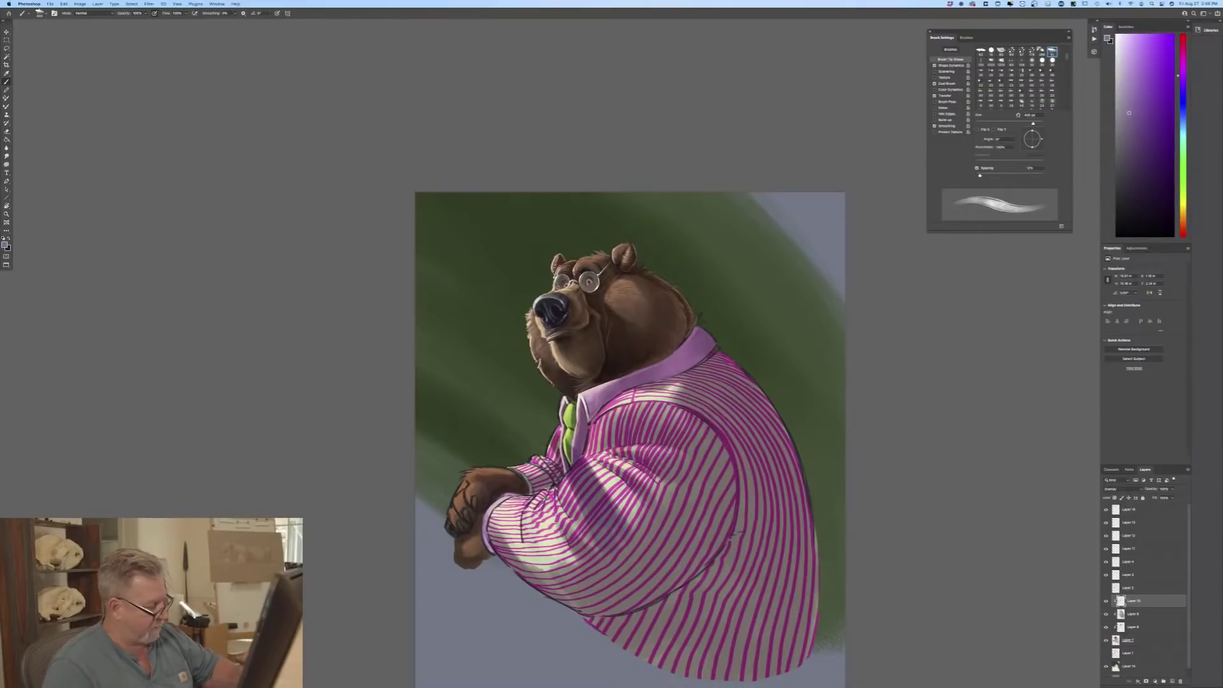
pyautogui.moveTo(553, 532); pyautogui.dragTo(497, 512)
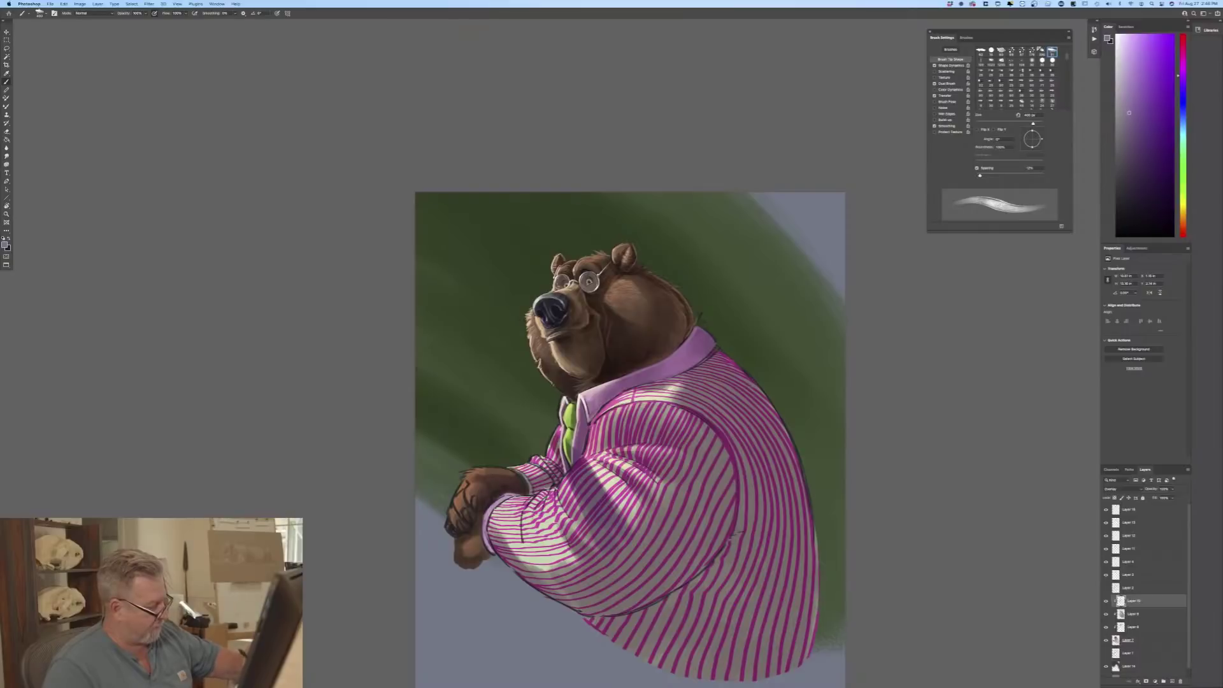
pyautogui.moveTo(466, 473); pyautogui.dragTo(452, 518)
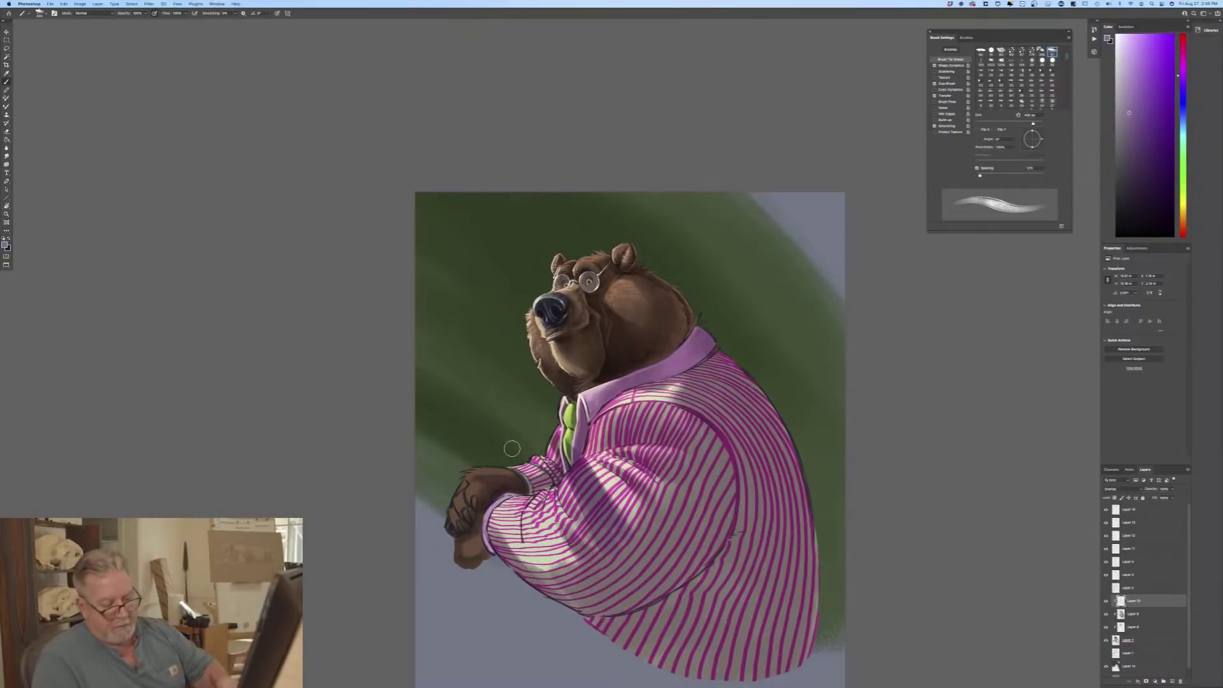
pyautogui.click(1137, 614)
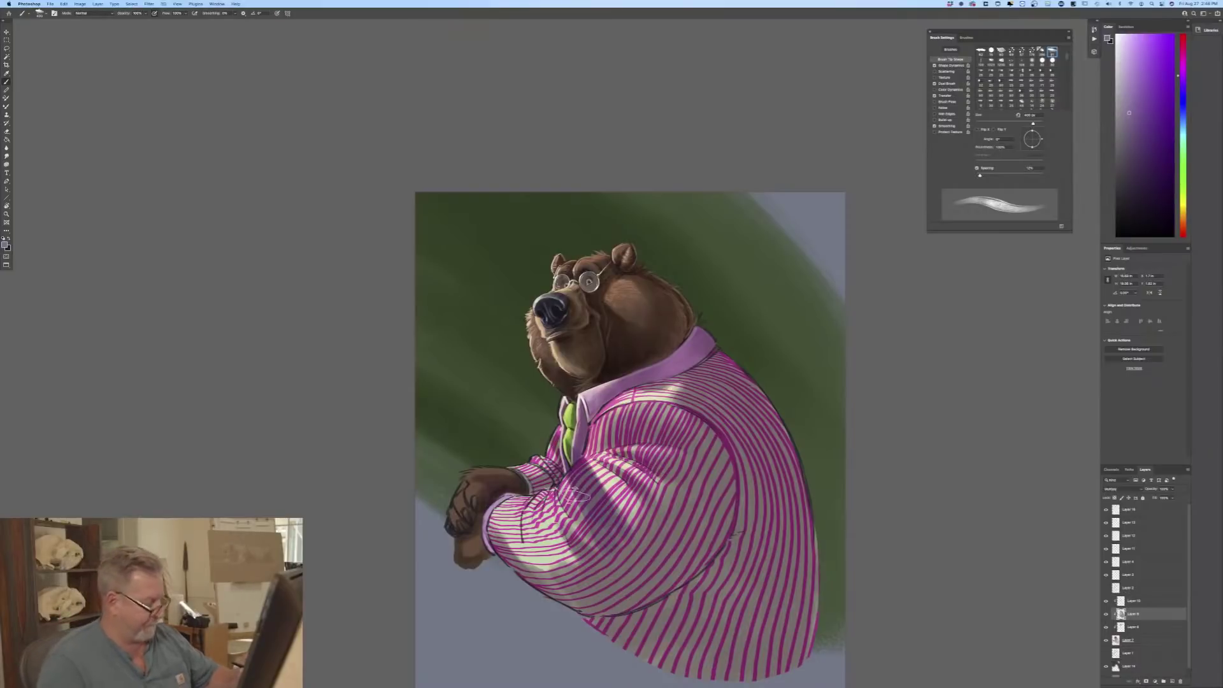
# Step: Darken the forearm, paw, near sleeve and the shirt below the arm with muted purple, using a large textured brush
pyautogui.press(']')
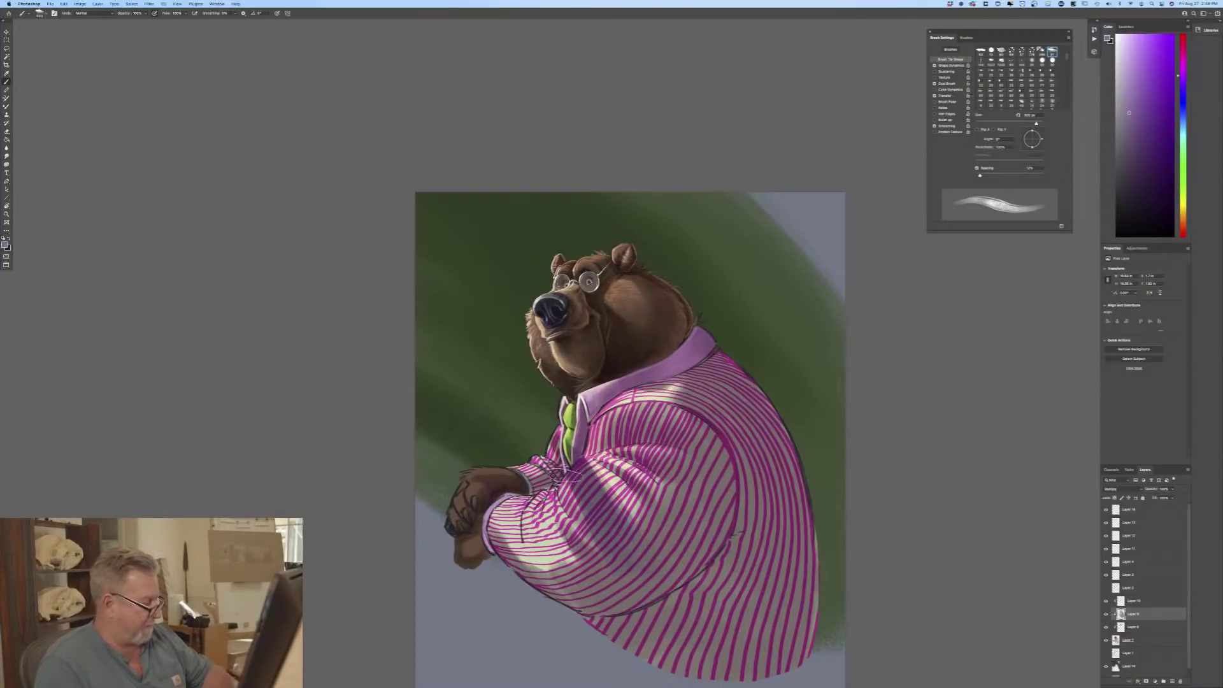
pyautogui.moveTo(558, 472)
pyautogui.mouseDown()
pyautogui.moveTo(570, 504)
pyautogui.moveTo(544, 549)
pyautogui.moveTo(487, 514)
pyautogui.moveTo(481, 528)
pyautogui.moveTo(586, 601)
pyautogui.moveTo(529, 560)
pyautogui.moveTo(542, 582)
pyautogui.moveTo(581, 575)
pyautogui.moveTo(560, 584)
pyautogui.moveTo(527, 561)
pyautogui.moveTo(567, 603)
pyautogui.moveTo(622, 602)
pyautogui.moveTo(541, 450)
pyautogui.moveTo(521, 471)
pyautogui.moveTo(529, 458)
pyautogui.moveTo(516, 473)
pyautogui.moveTo(503, 461)
pyautogui.moveTo(466, 519)
pyautogui.moveTo(465, 491)
pyautogui.moveTo(472, 556)
pyautogui.moveTo(466, 522)
pyautogui.moveTo(496, 475)
pyautogui.moveTo(477, 473)
pyautogui.moveTo(464, 529)
pyautogui.moveTo(512, 480)
pyautogui.moveTo(535, 498)
pyautogui.moveTo(531, 448)
pyautogui.mouseUp()
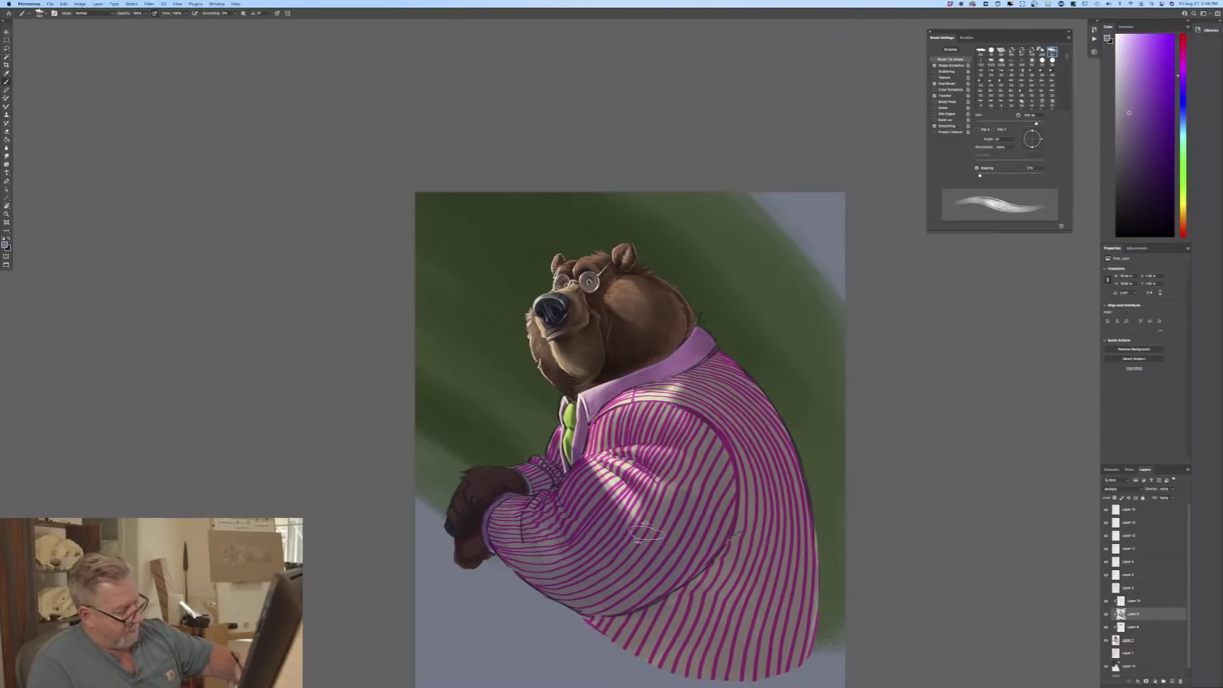
pyautogui.press('.')
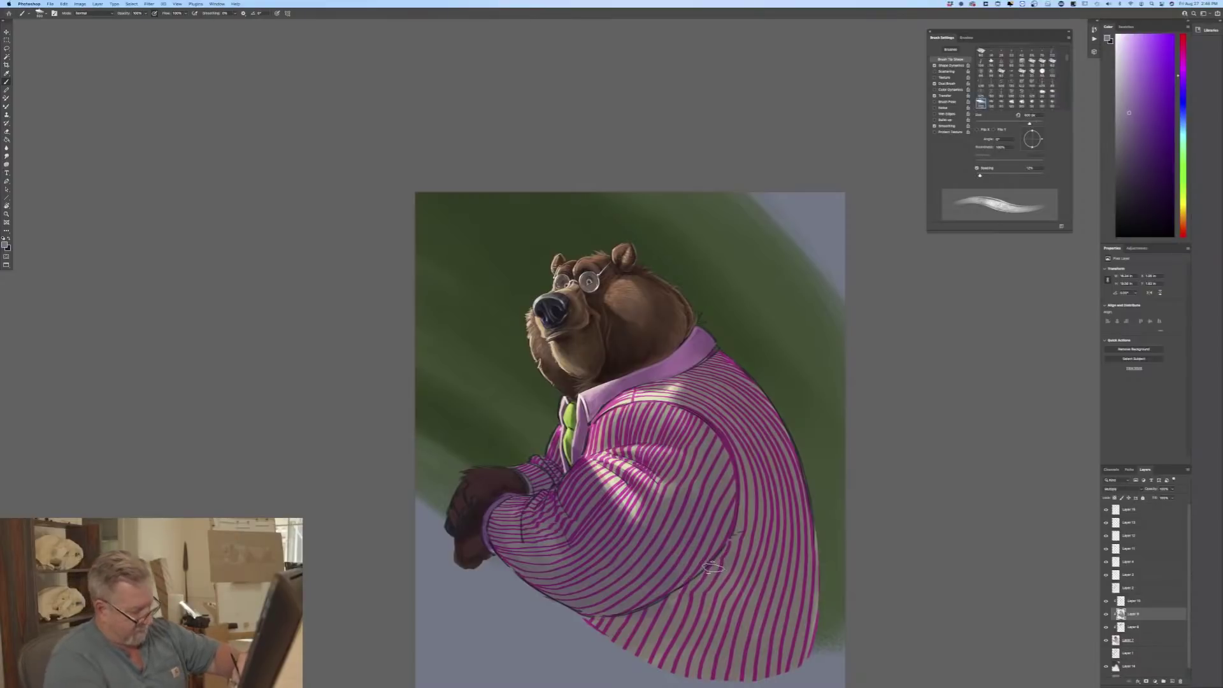
pyautogui.press('.')
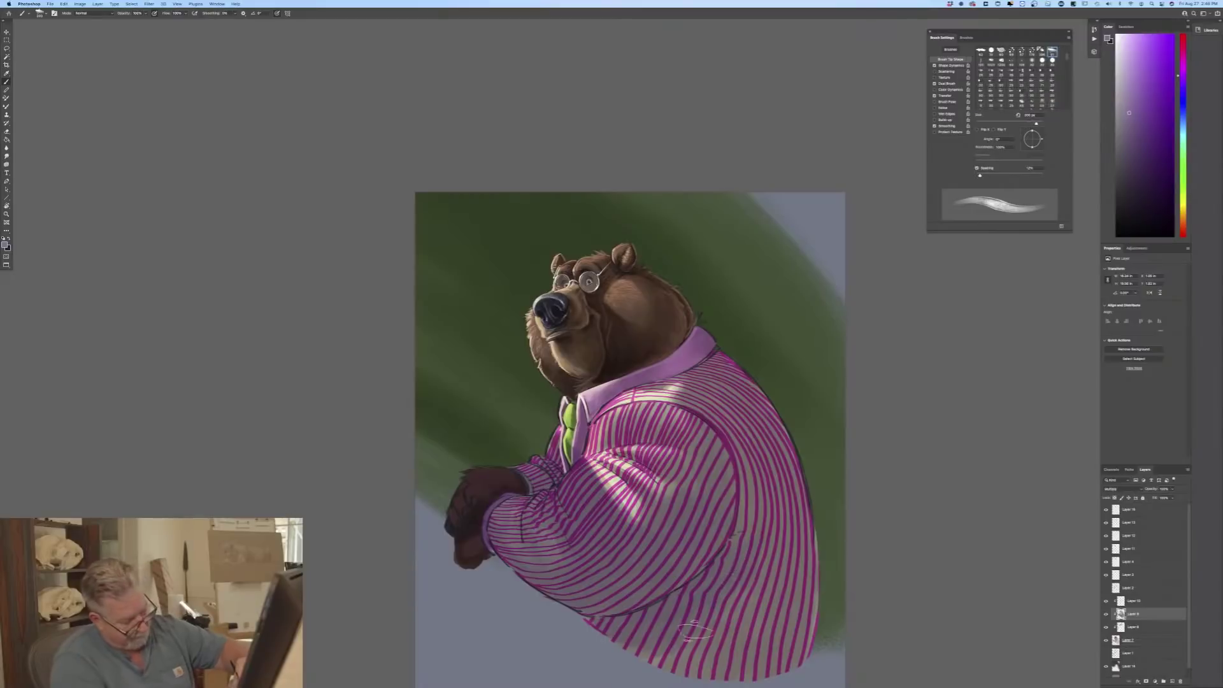
pyautogui.press(']')
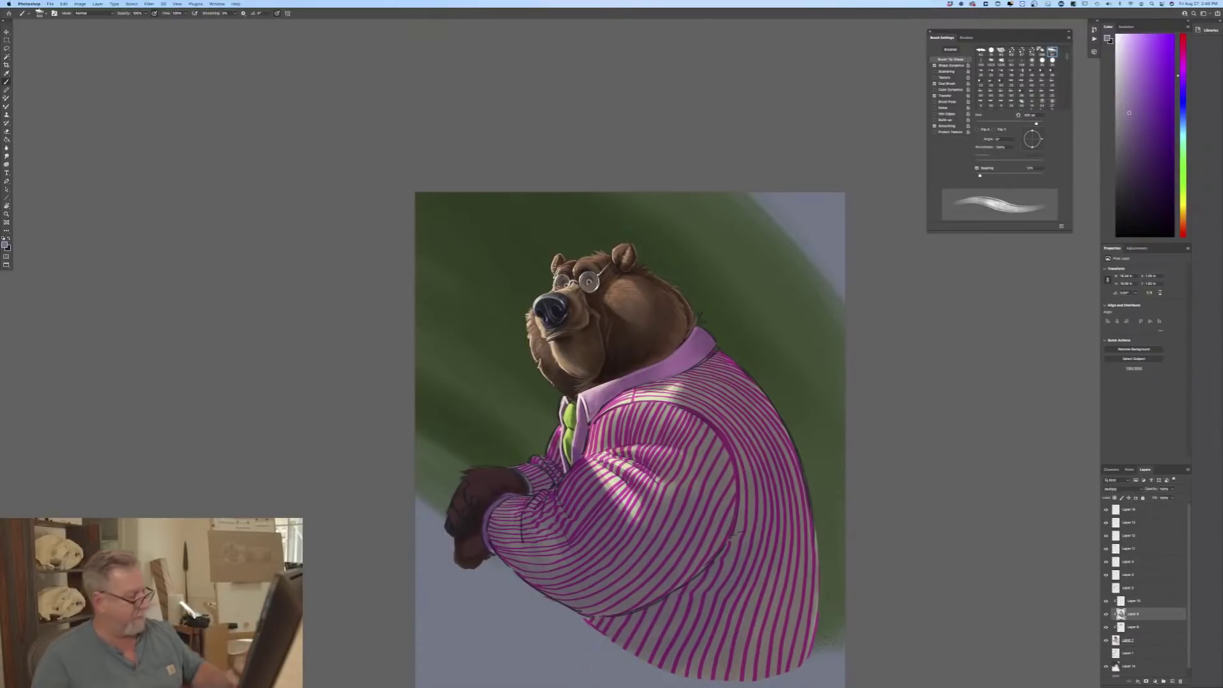
# Step: Change the paint colour to a darker muted purple and deepen the shadow on the shirt beneath the near arm
pyautogui.click(5, 244)
pyautogui.click(204, 227)
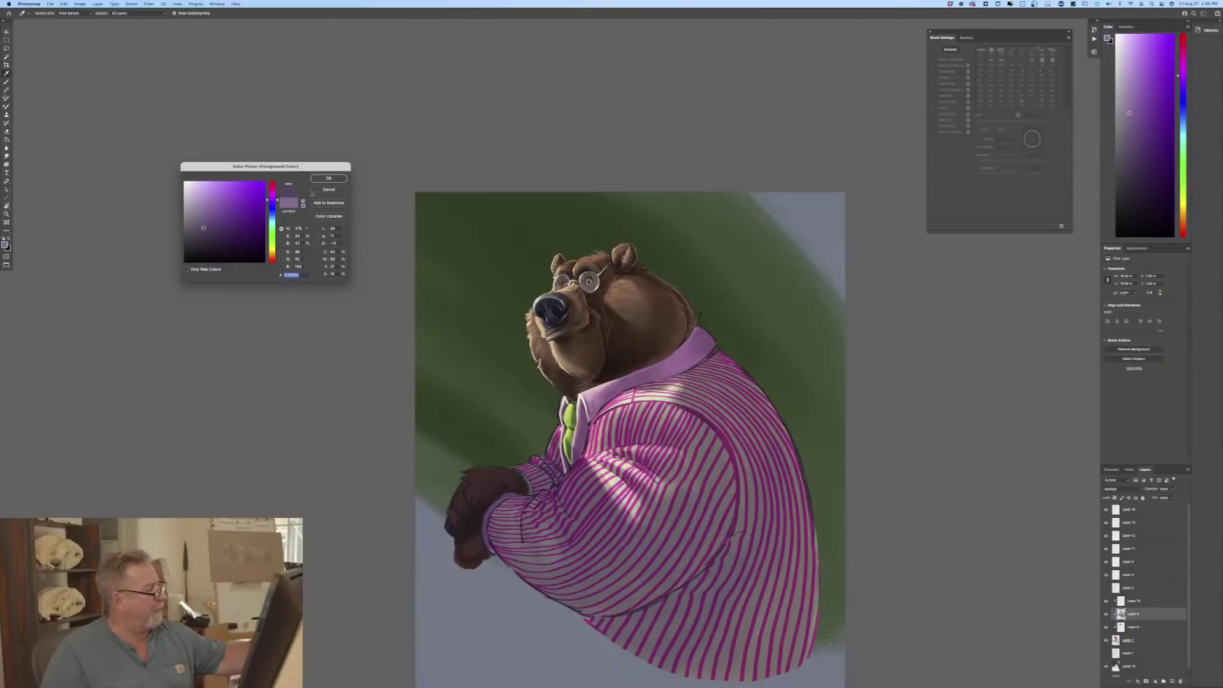
pyautogui.click(329, 178)
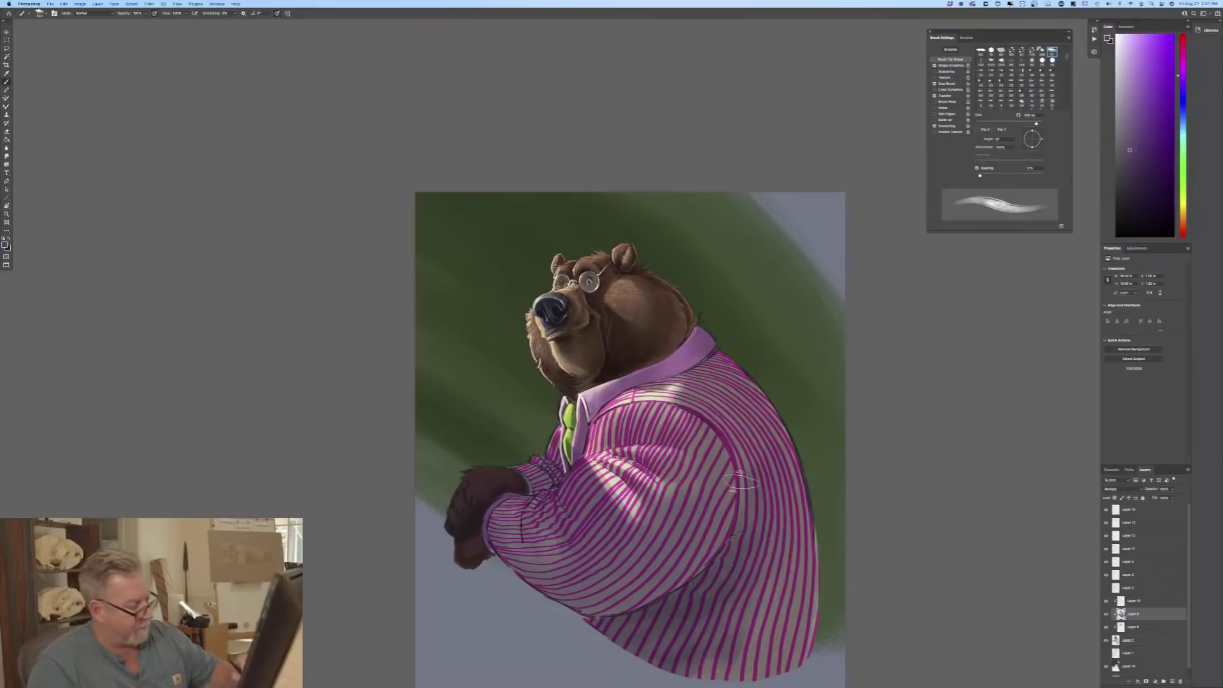
# Step: Change the paint colour to light lavender and softly tone the near sleeve down to the cuff with a smaller brush
pyautogui.click(7, 244)
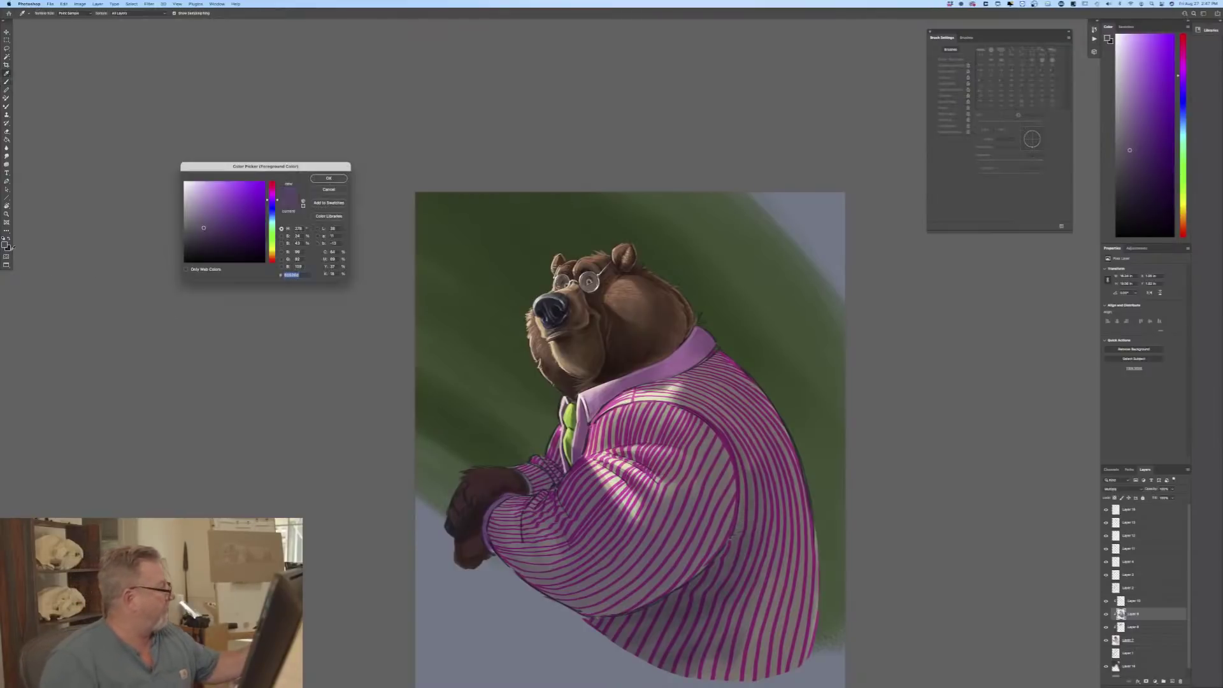
pyautogui.click(321, 180)
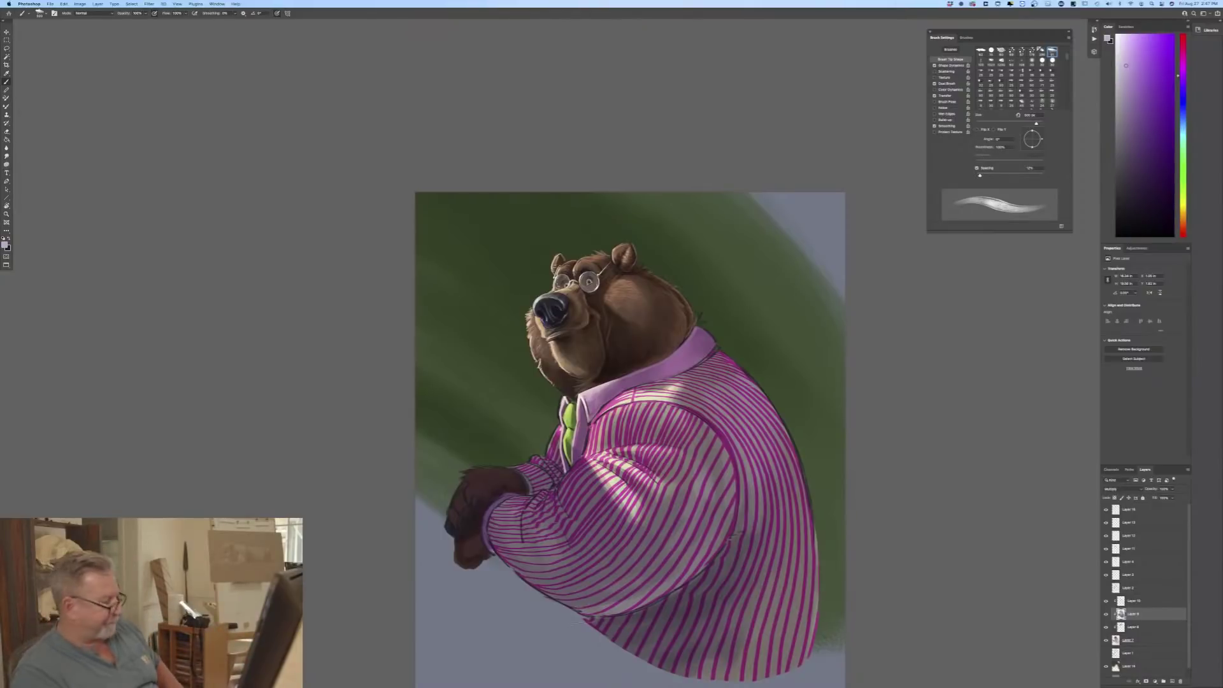
pyautogui.press('[')
pyautogui.press('[')
pyautogui.press('[')
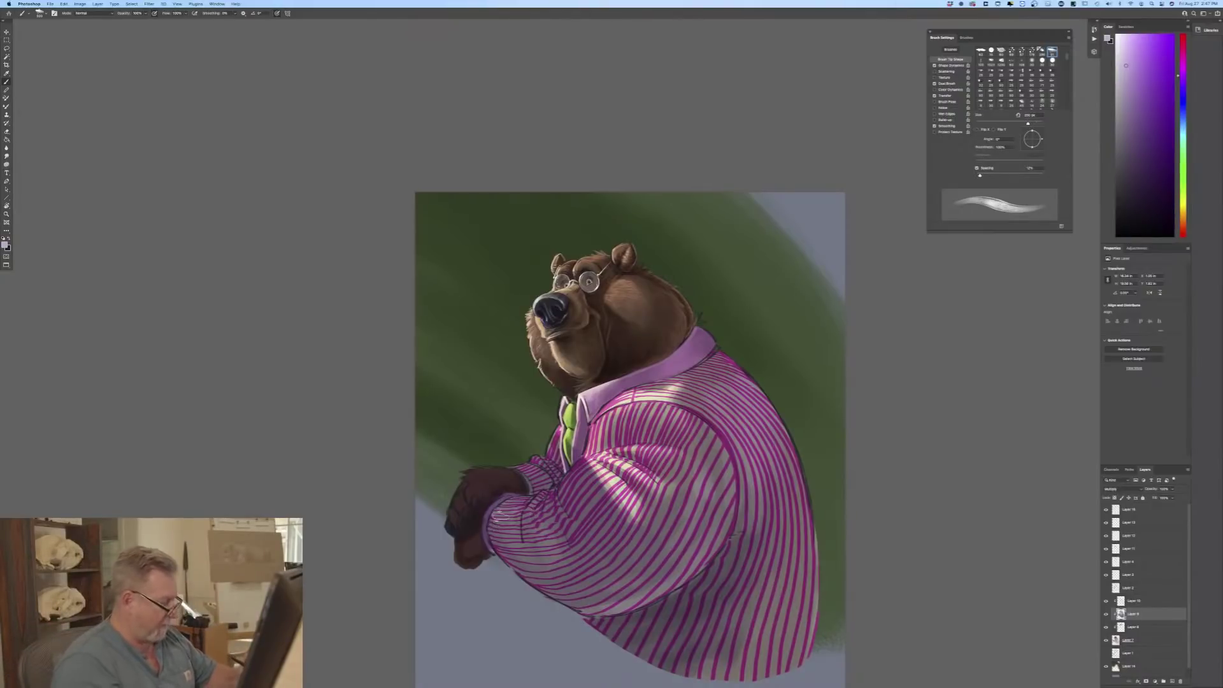
pyautogui.moveTo(490, 522); pyautogui.dragTo(506, 534)
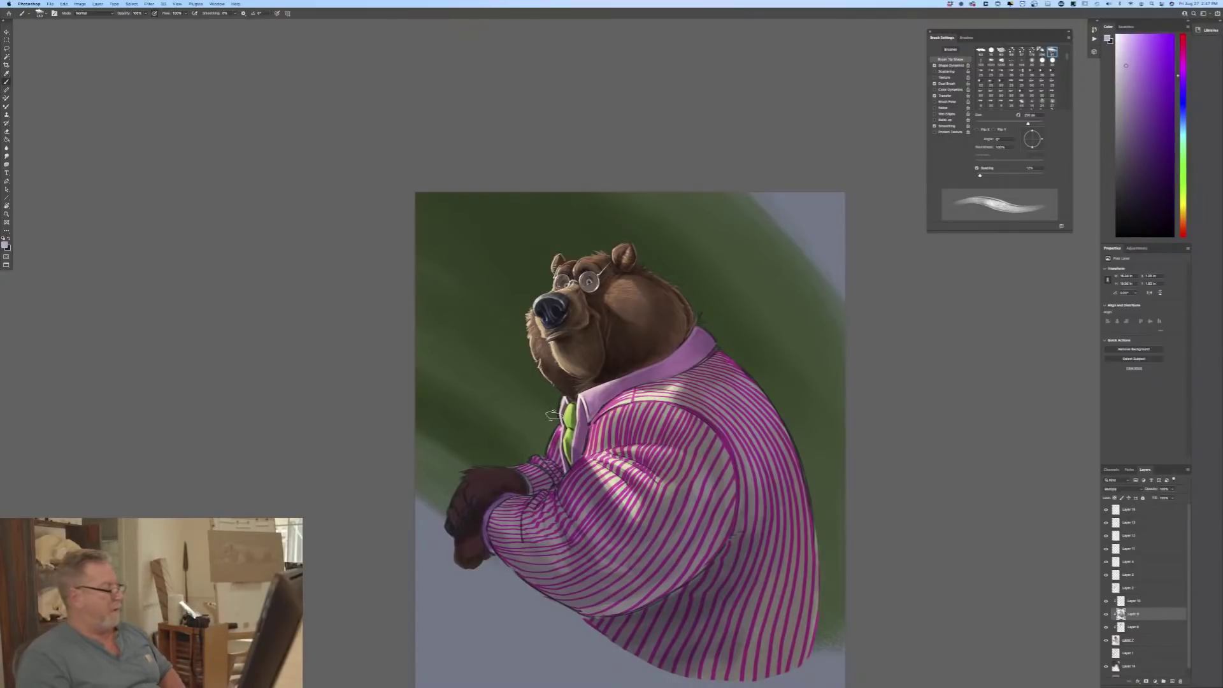
# Step: Change the paint colour to a mid muted purple and shade the upper part of the near sleeve below the shoulder
pyautogui.click(7, 245)
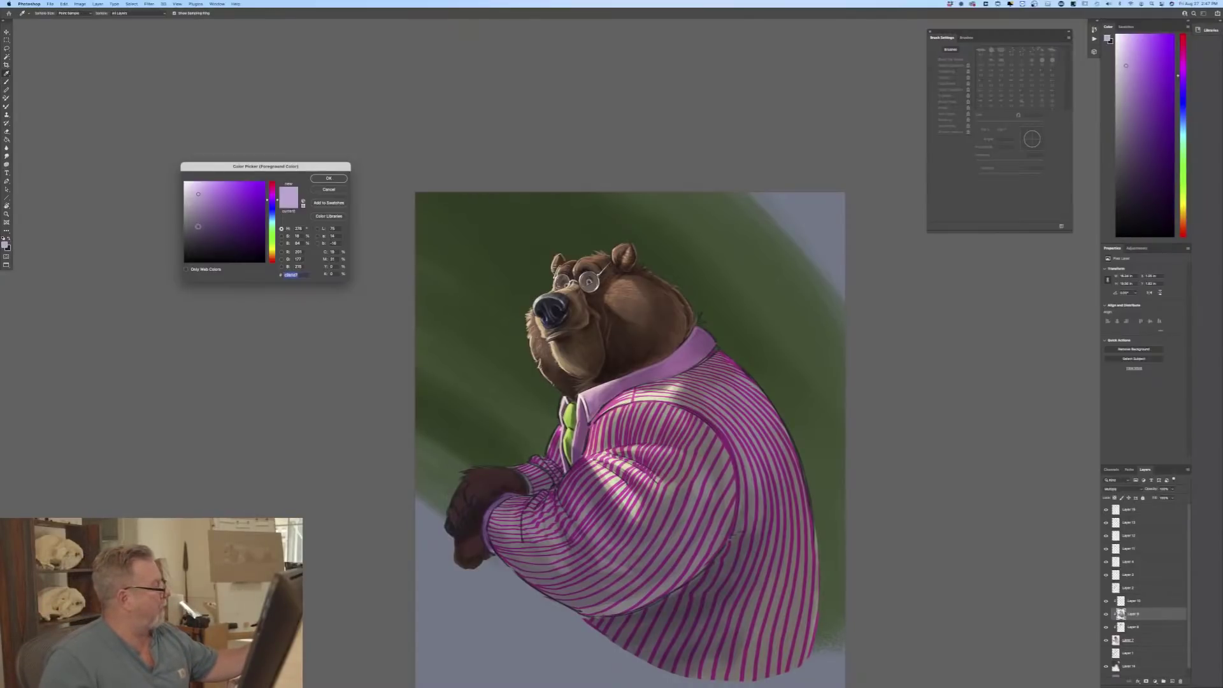
pyautogui.click(204, 226)
pyautogui.click(328, 179)
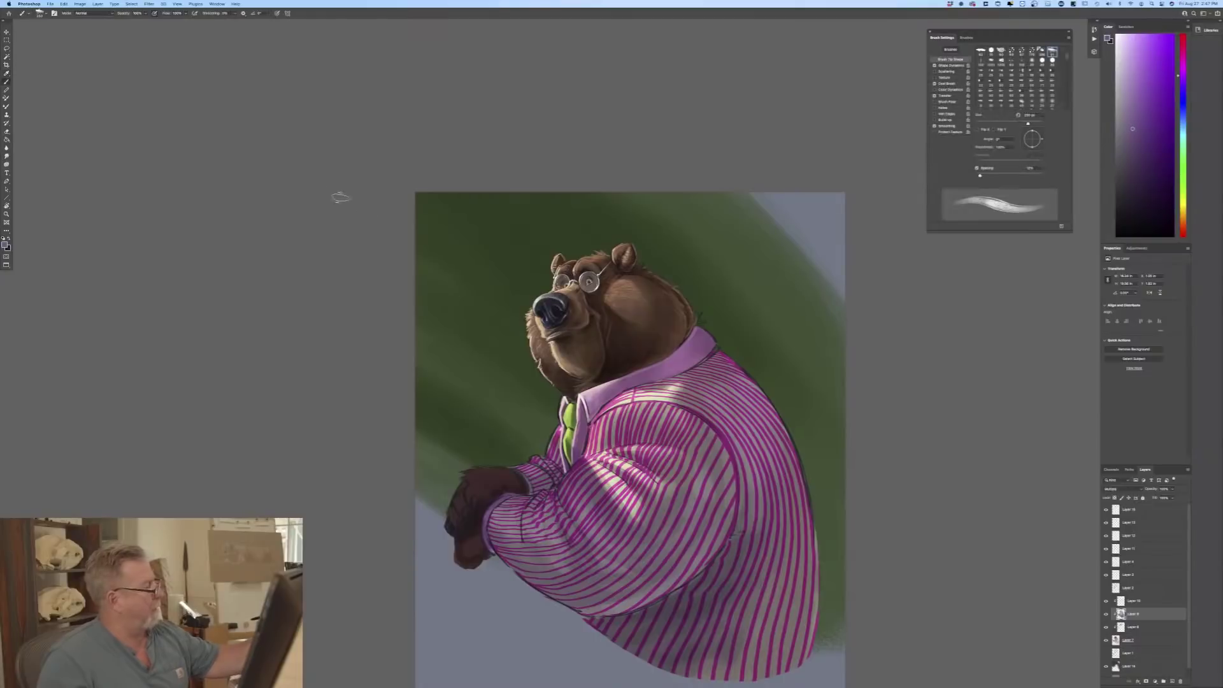
pyautogui.moveTo(657, 435)
pyautogui.mouseDown()
pyautogui.moveTo(637, 409)
pyautogui.moveTo(623, 438)
pyautogui.moveTo(609, 424)
pyautogui.moveTo(635, 435)
pyautogui.moveTo(662, 416)
pyautogui.moveTo(696, 453)
pyautogui.mouseUp()
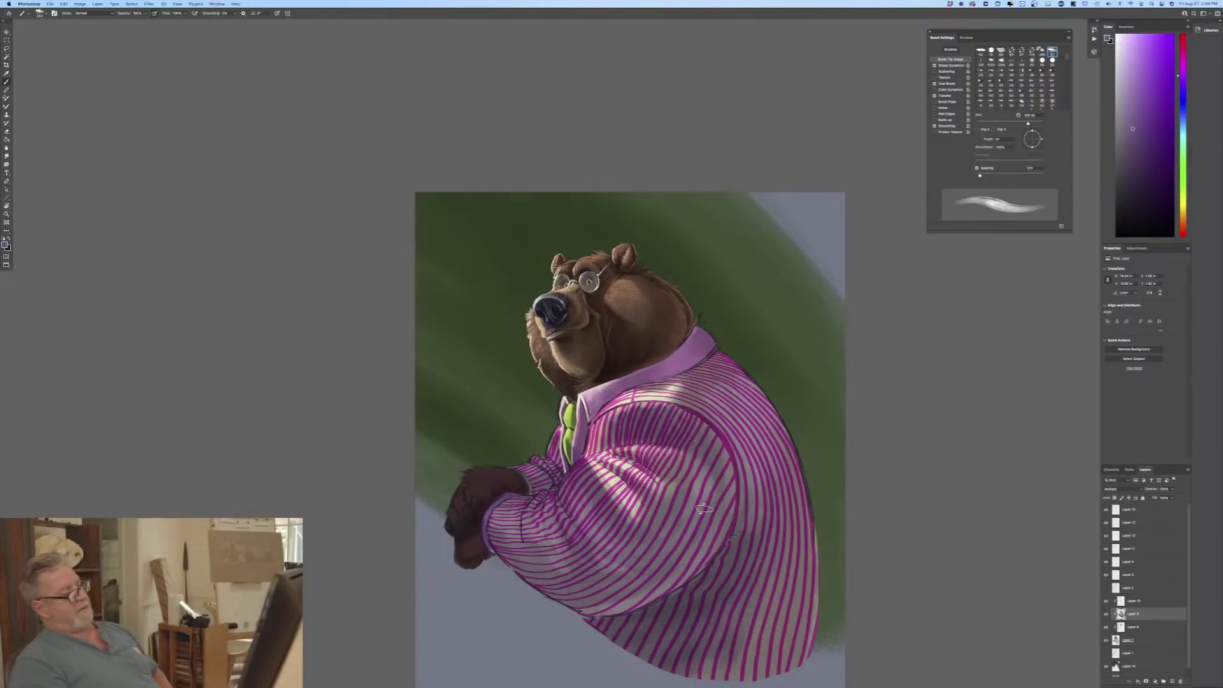
# Step: Add a new layer at the top of the layer stack and set its blend mode to Overlay
pyautogui.press('super+plus')
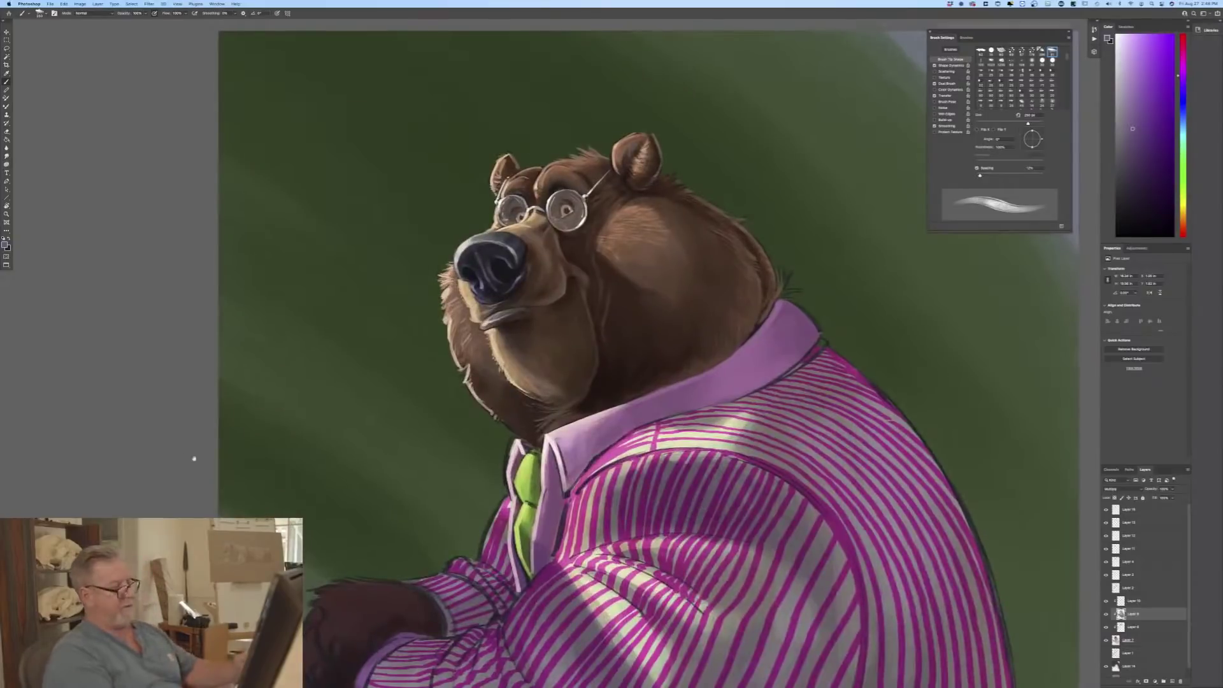
pyautogui.moveTo(234, 522); pyautogui.dragTo(113, 415)
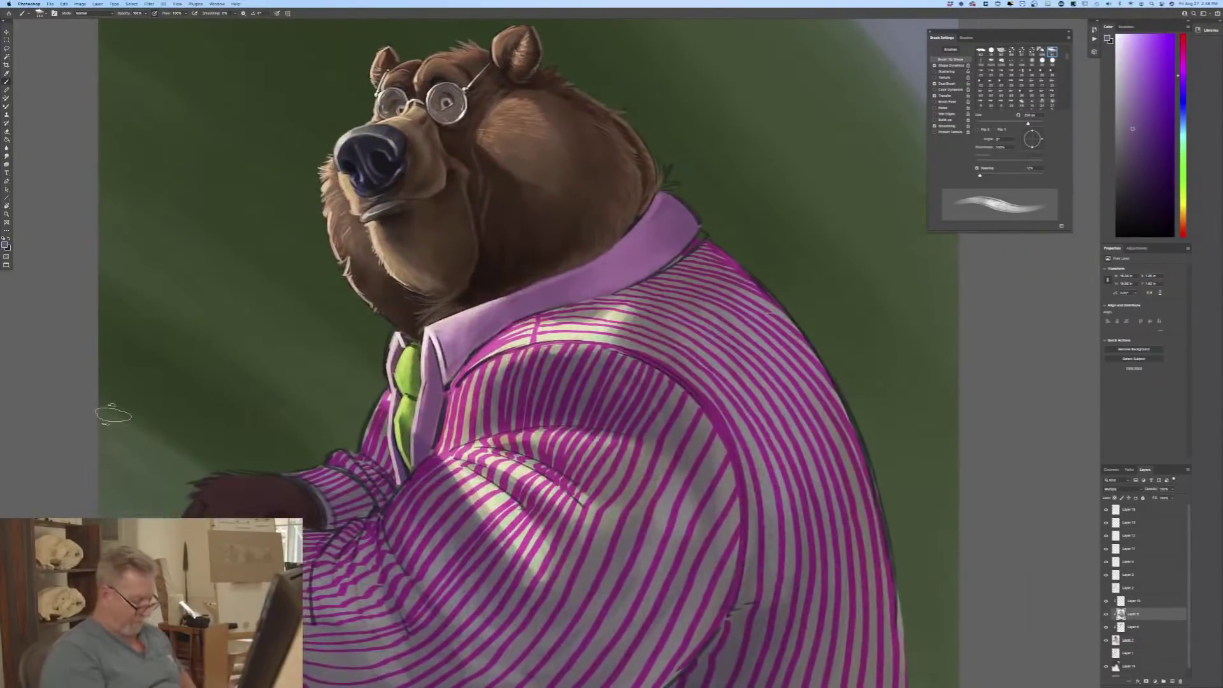
pyautogui.press('super+minus')
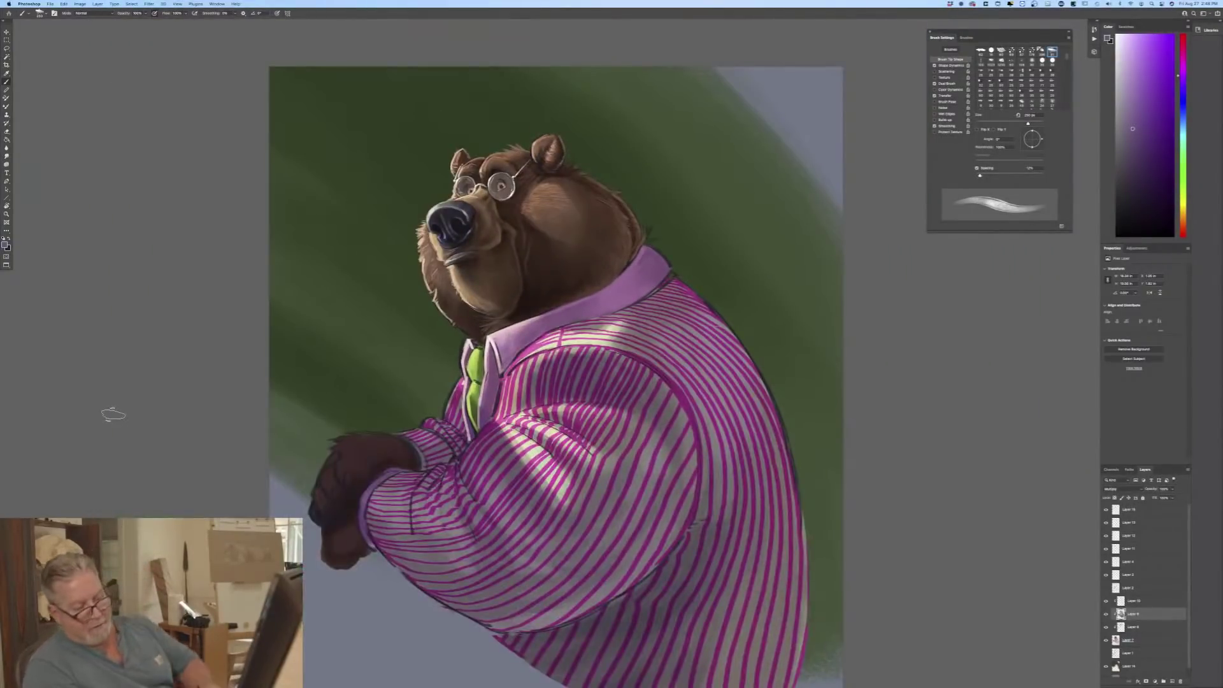
pyautogui.click(1171, 680)
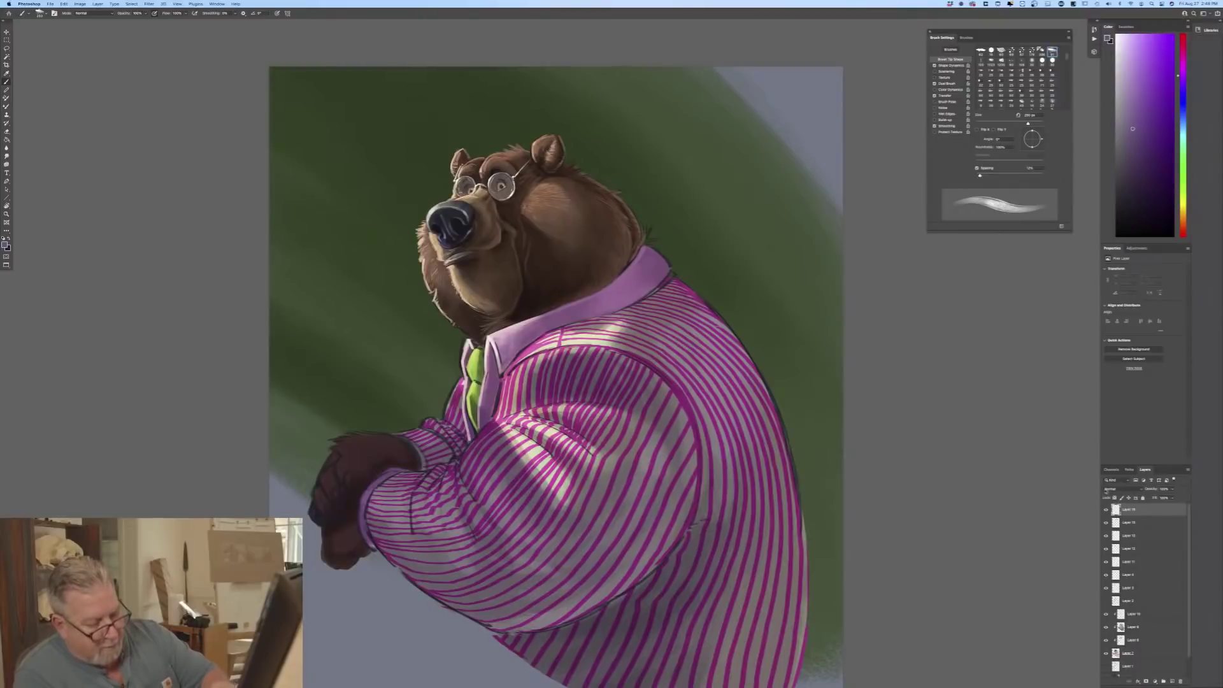
pyautogui.click(1111, 489)
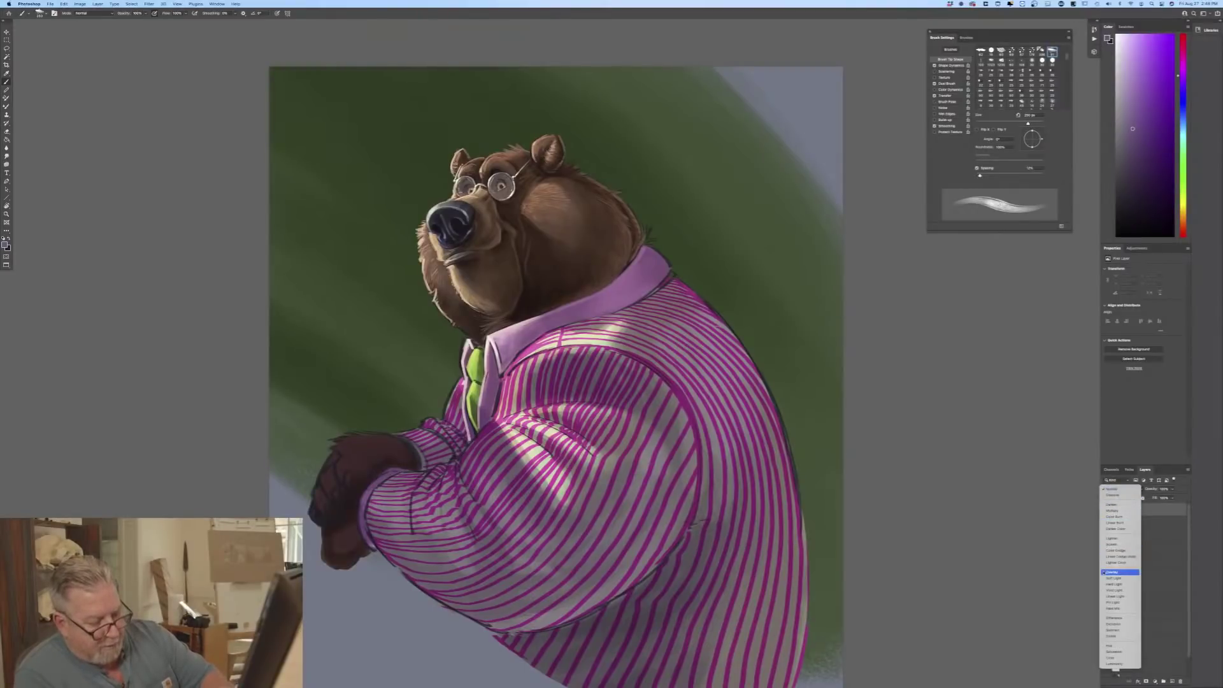
pyautogui.click(1111, 572)
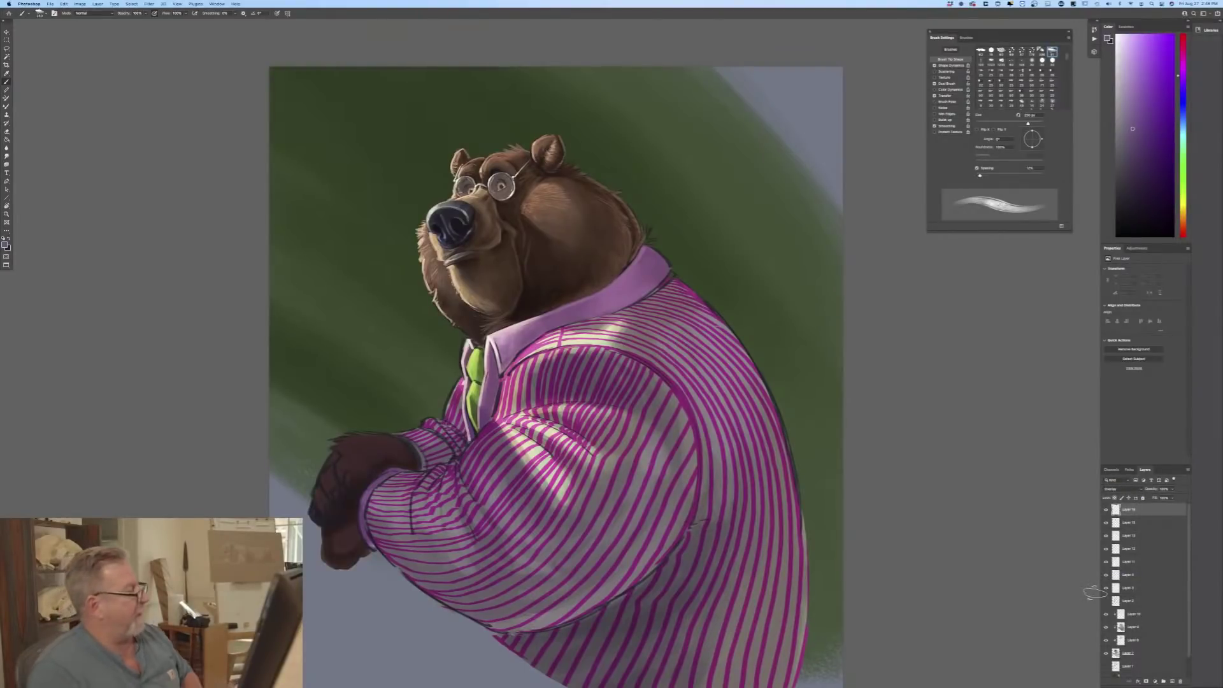
# Step: Lower the Overlay layer's opacity and glaze saturated orange over the bear's head, forearm and paw with a larger brush
pyautogui.click(5, 245)
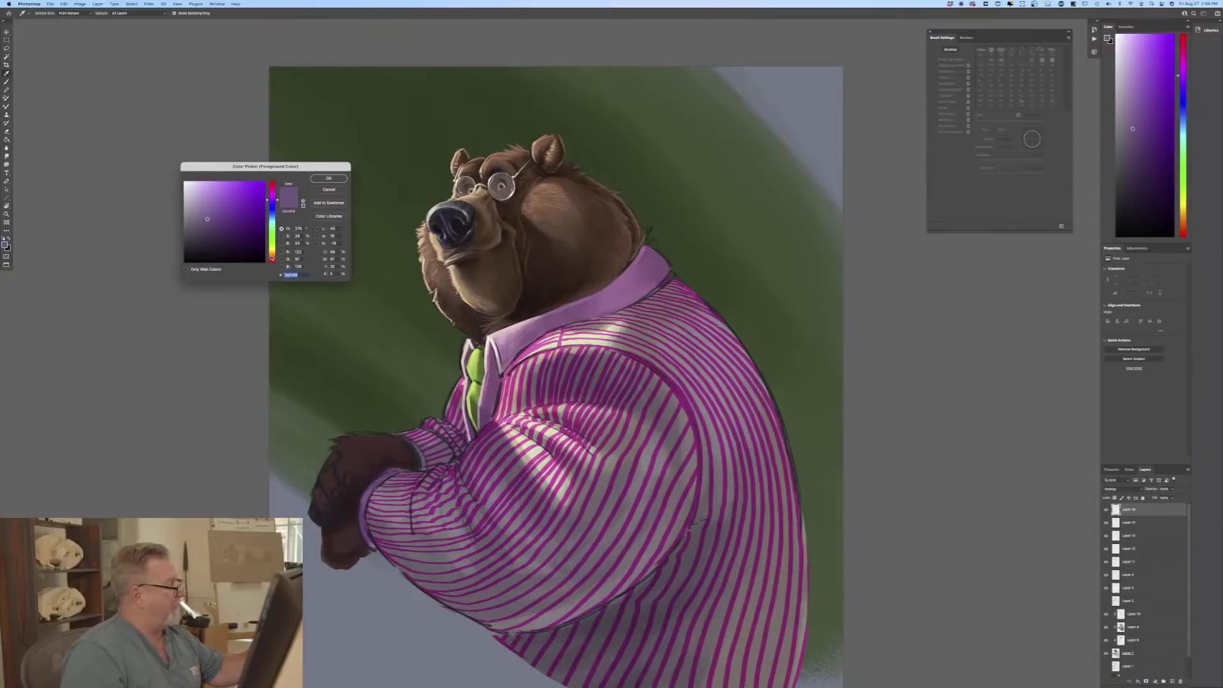
pyautogui.click(271, 256)
pyautogui.click(271, 259)
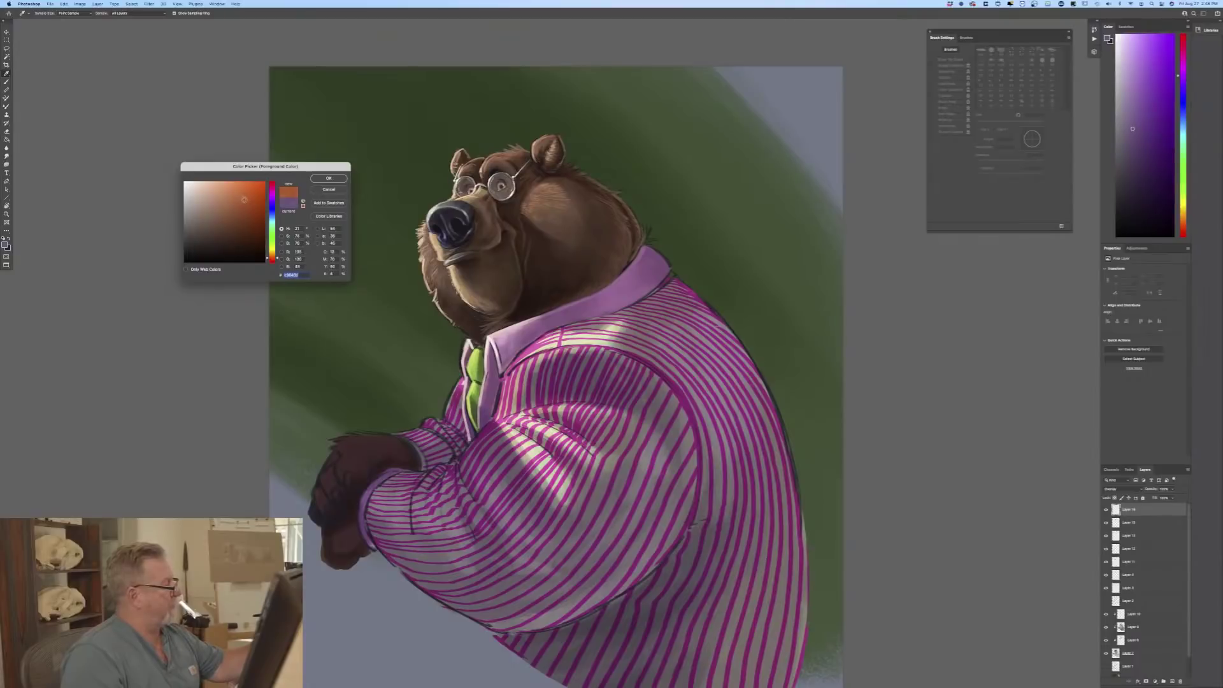
pyautogui.click(323, 179)
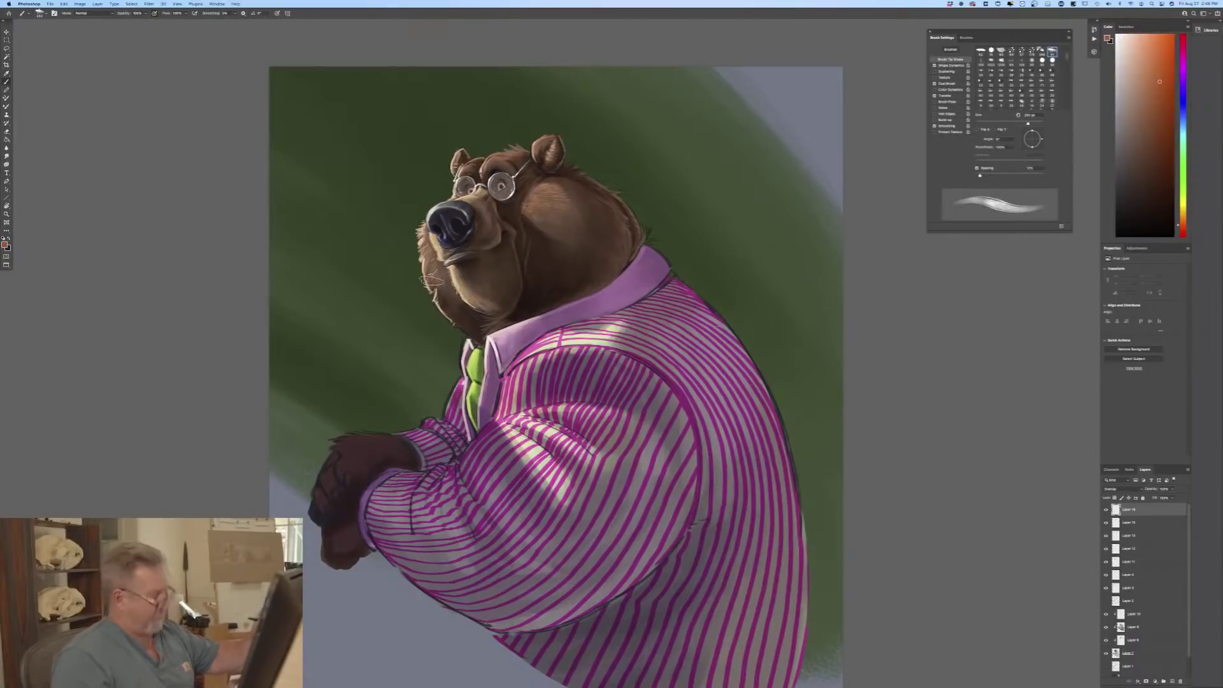
pyautogui.press(']')
pyautogui.press(']')
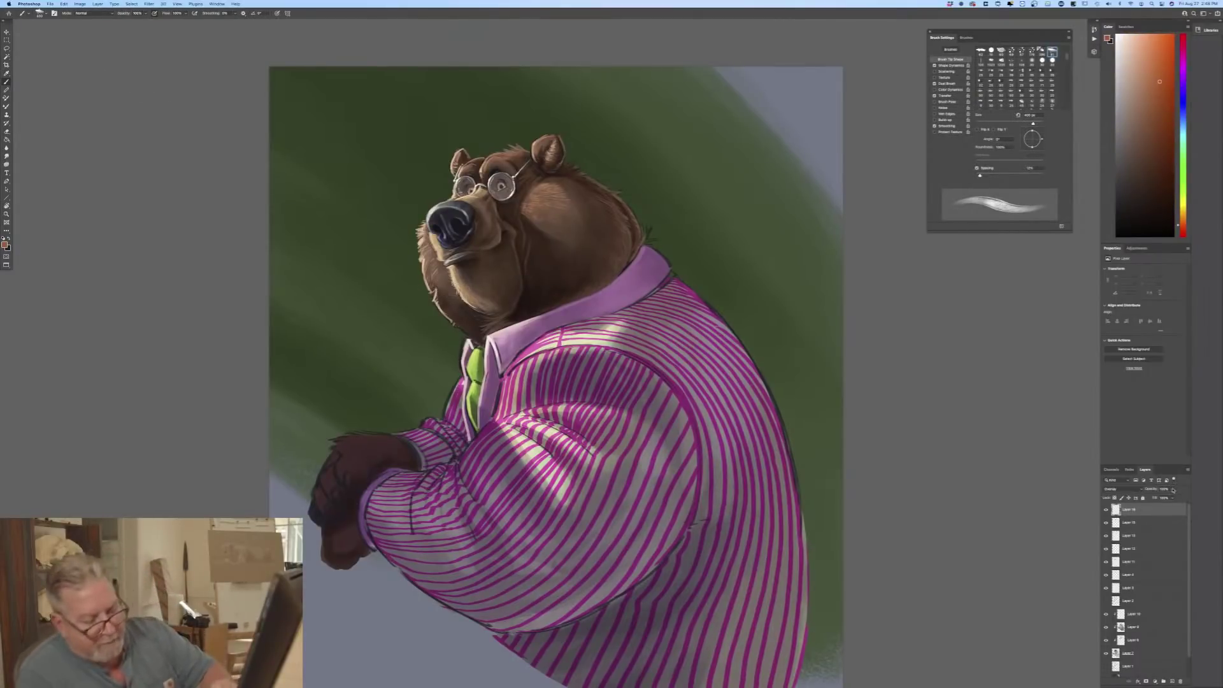
pyautogui.click(1172, 489)
pyautogui.moveTo(1161, 498); pyautogui.dragTo(1158, 498)
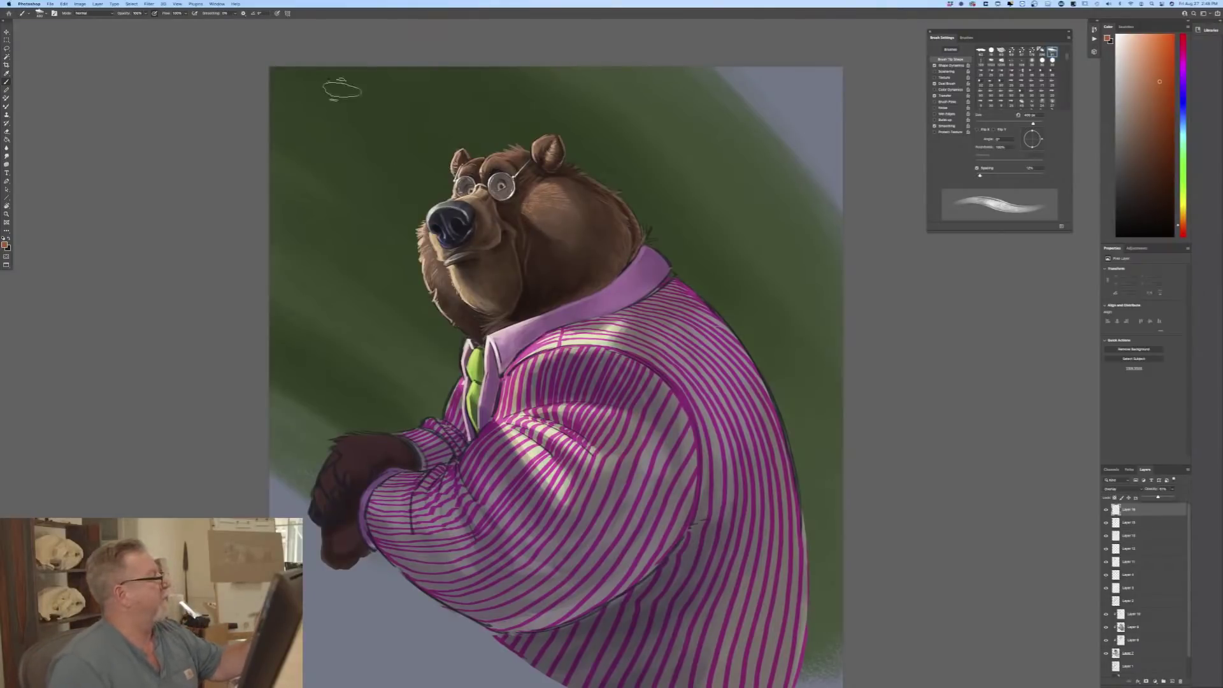
pyautogui.moveTo(572, 216)
pyautogui.mouseDown()
pyautogui.moveTo(538, 175)
pyautogui.moveTo(554, 244)
pyautogui.moveTo(545, 219)
pyautogui.moveTo(526, 236)
pyautogui.moveTo(540, 200)
pyautogui.moveTo(575, 192)
pyautogui.moveTo(628, 230)
pyautogui.moveTo(612, 206)
pyautogui.moveTo(620, 223)
pyautogui.moveTo(599, 263)
pyautogui.moveTo(616, 212)
pyautogui.moveTo(599, 192)
pyautogui.moveTo(559, 284)
pyautogui.moveTo(541, 152)
pyautogui.moveTo(535, 172)
pyautogui.moveTo(476, 235)
pyautogui.mouseUp()
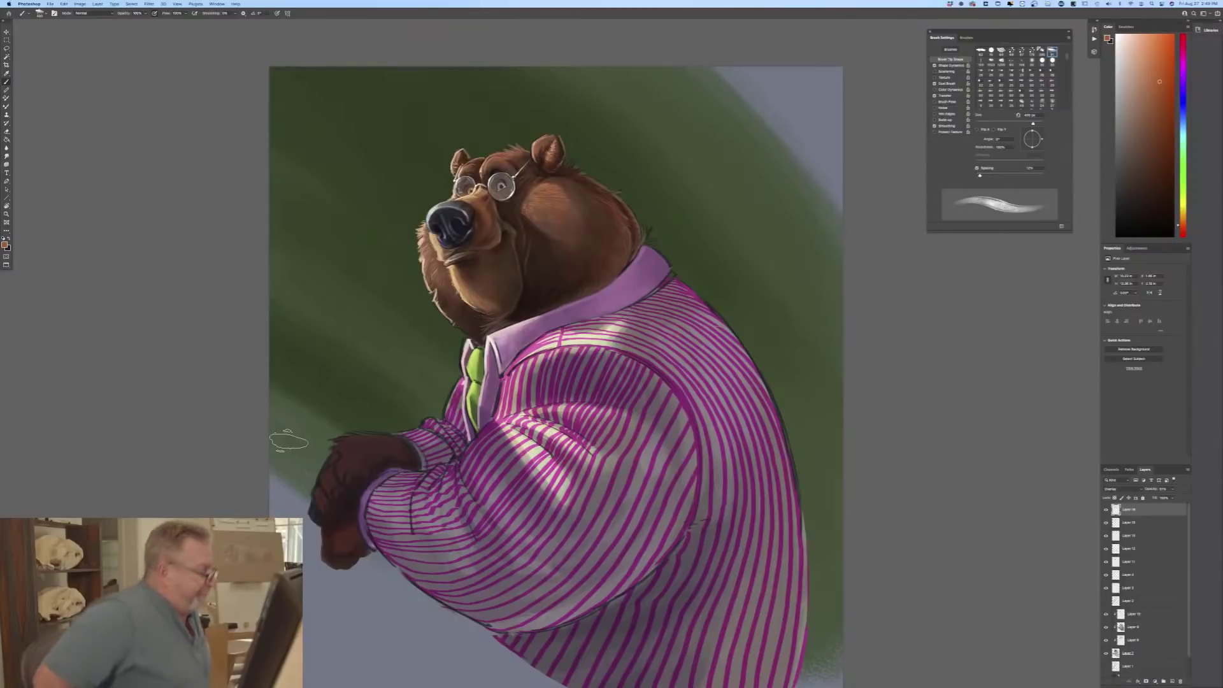
# Step: Shrink the brush and warm the bear's muzzle, nose, chin and eye area with the orange glaze
pyautogui.press('[')
pyautogui.press('[')
pyautogui.press('[')
pyautogui.press('[')
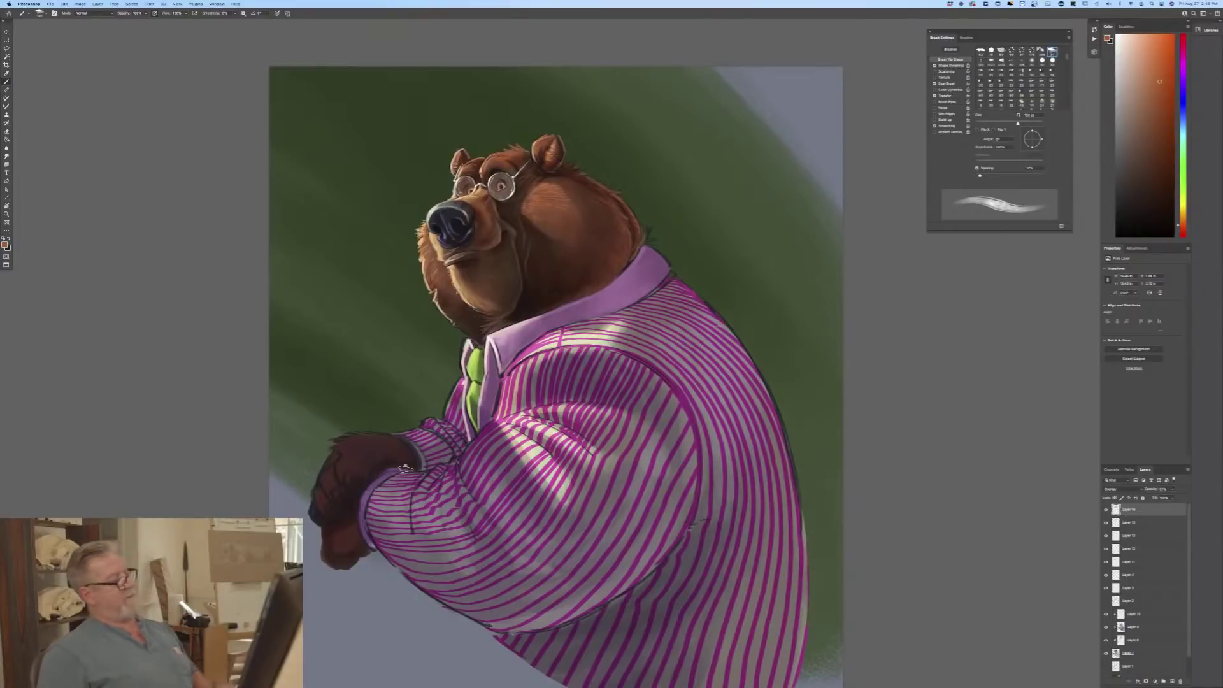
pyautogui.press('super+equal')
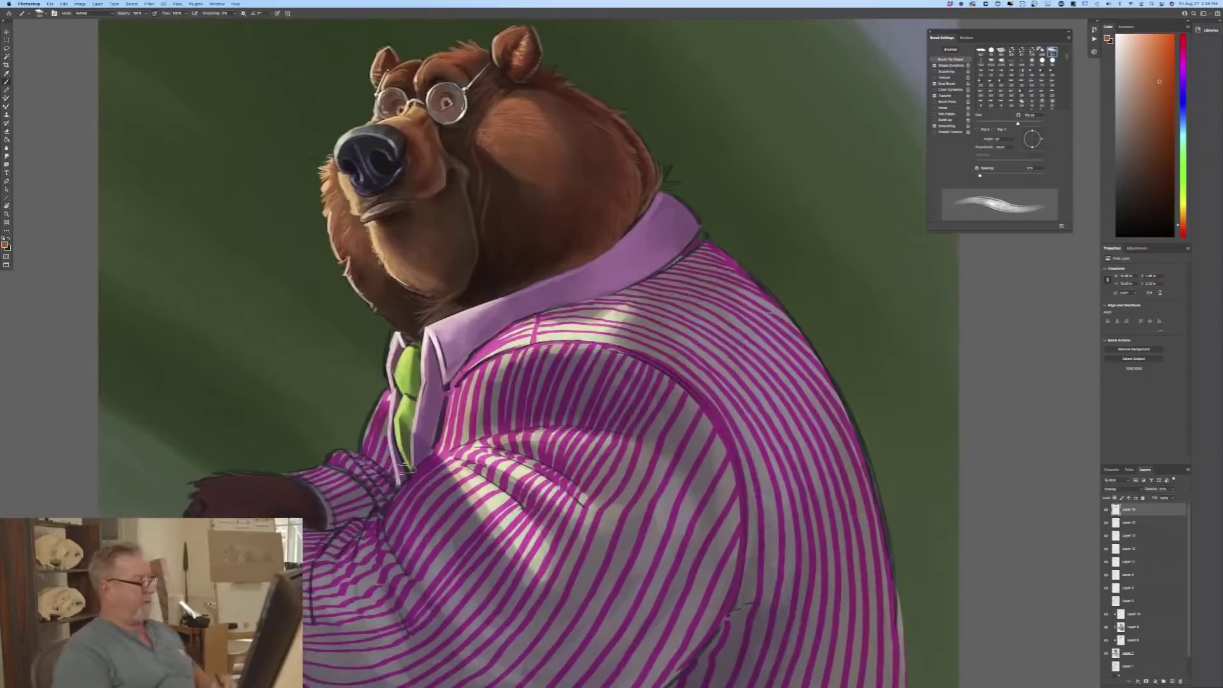
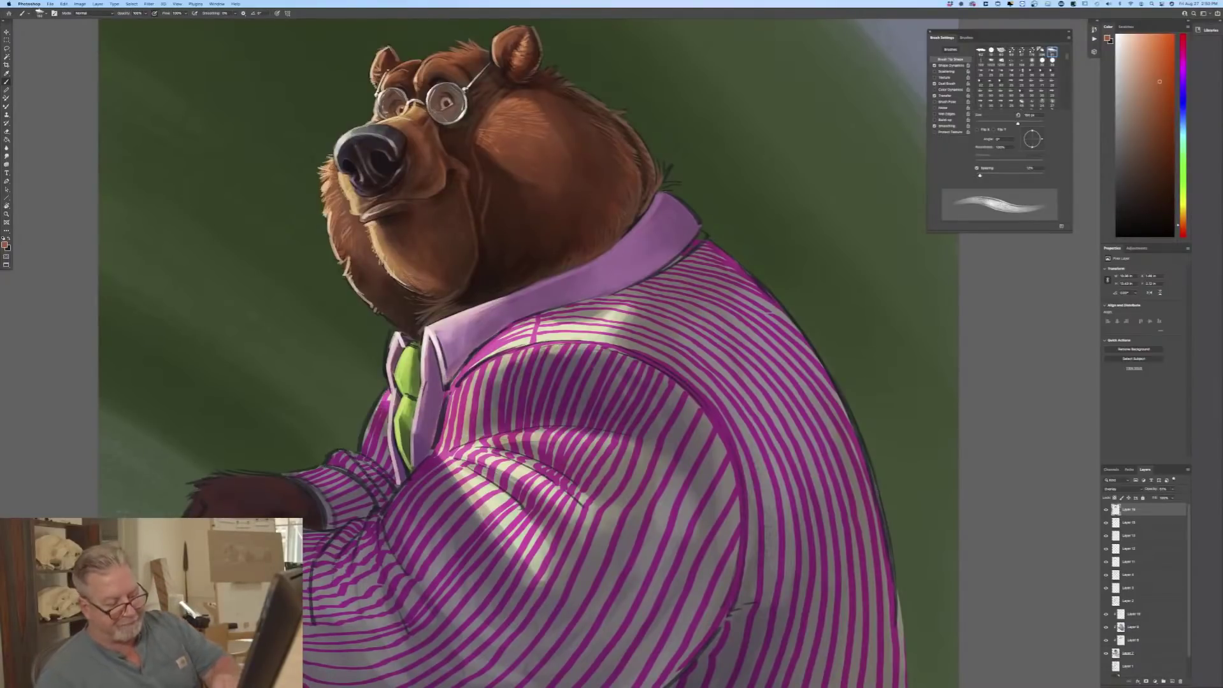
# Step: Add another new layer above the orange glaze and change the paint colour to a muted greyish tan
pyautogui.click(1171, 680)
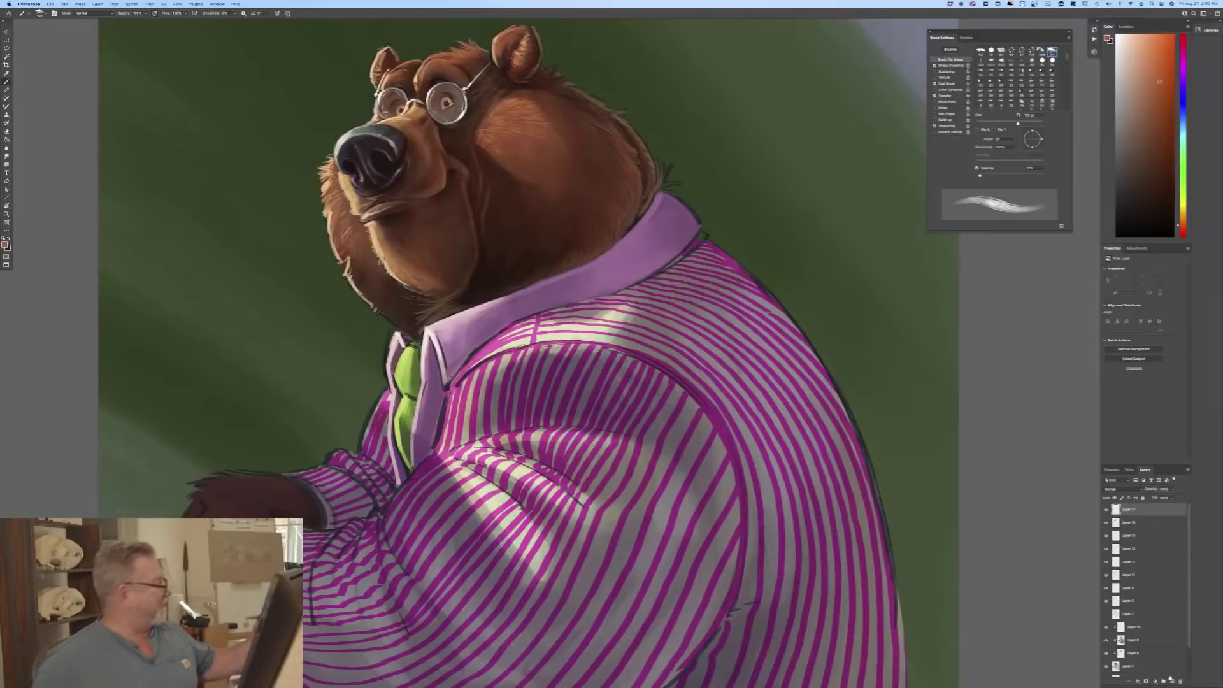
pyautogui.click(6, 244)
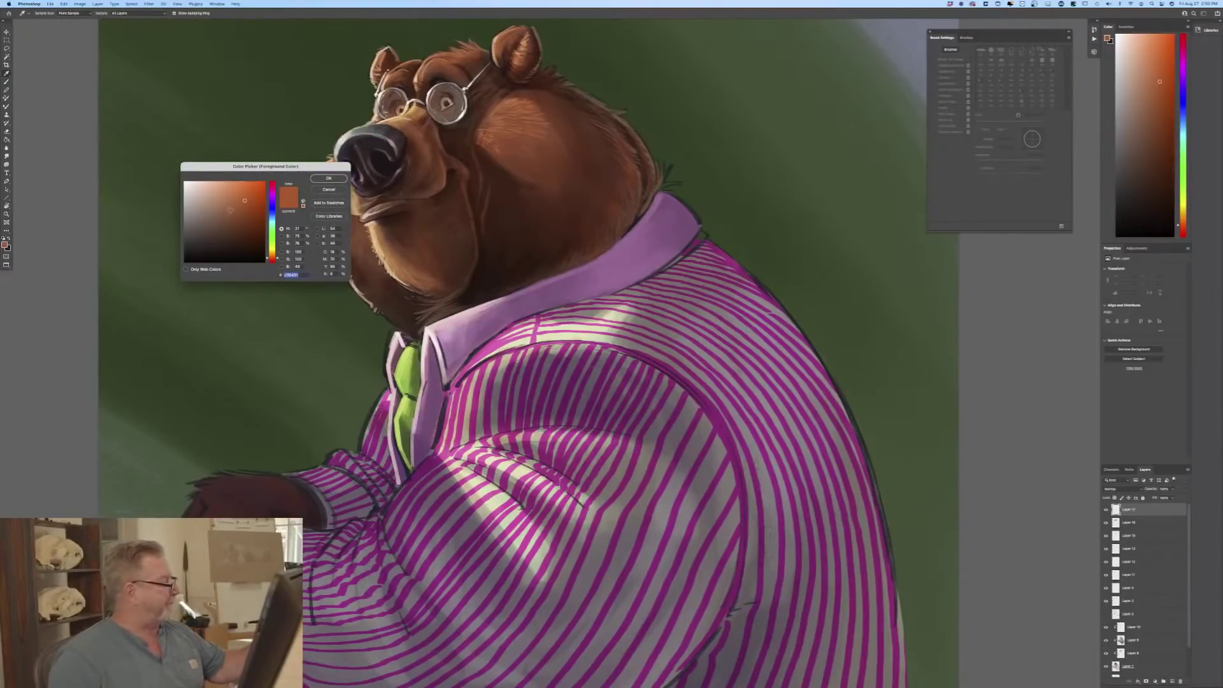
pyautogui.moveTo(272, 260); pyautogui.dragTo(272, 256)
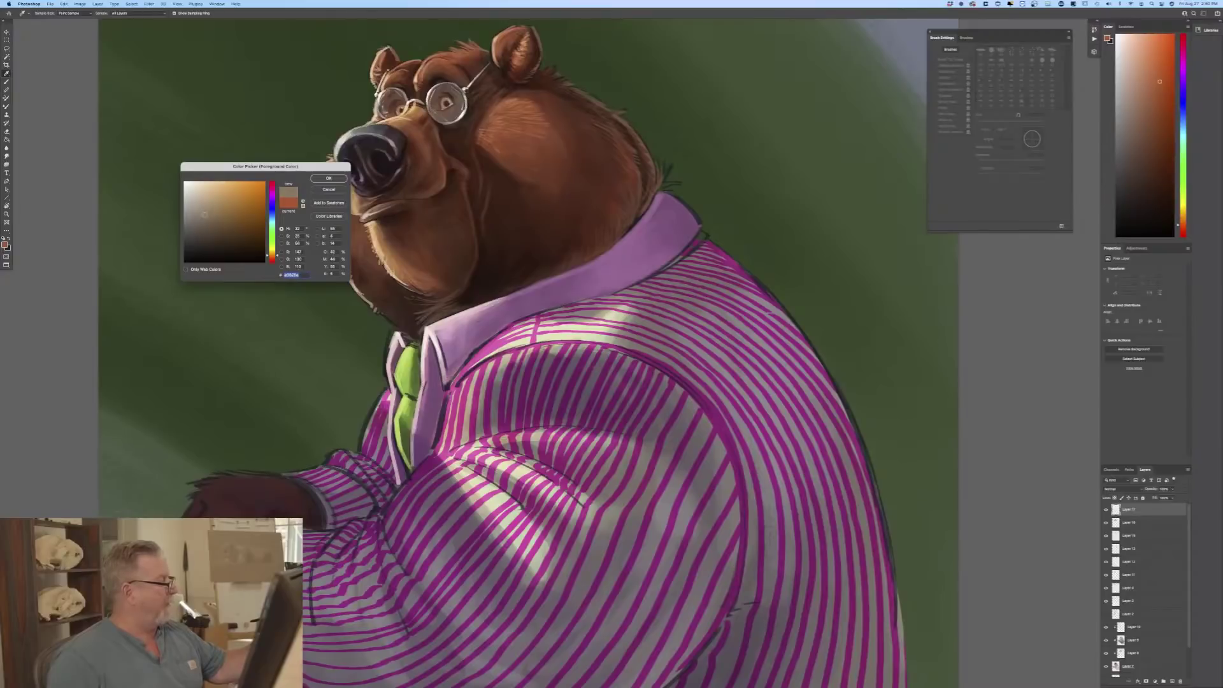
pyautogui.click(329, 178)
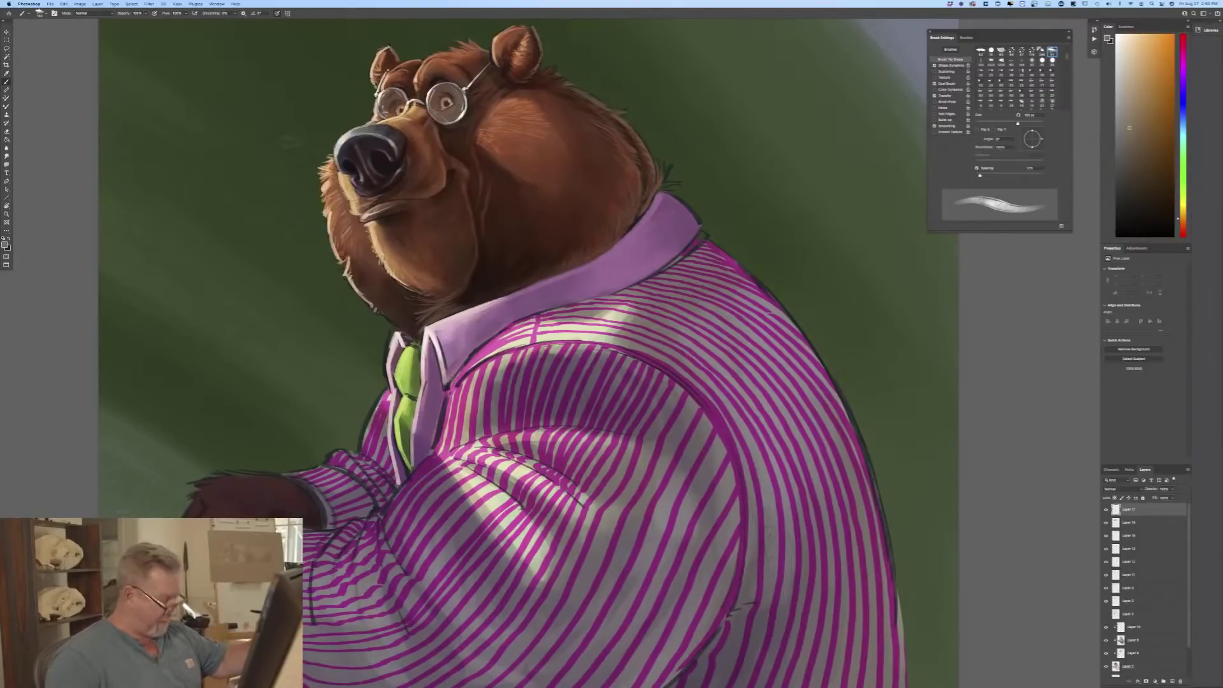
# Step: Switch to a fine tapered brush preset and begin painting small fur strokes on the bear's head
pyautogui.click(43, 17)
pyautogui.click(40, 179)
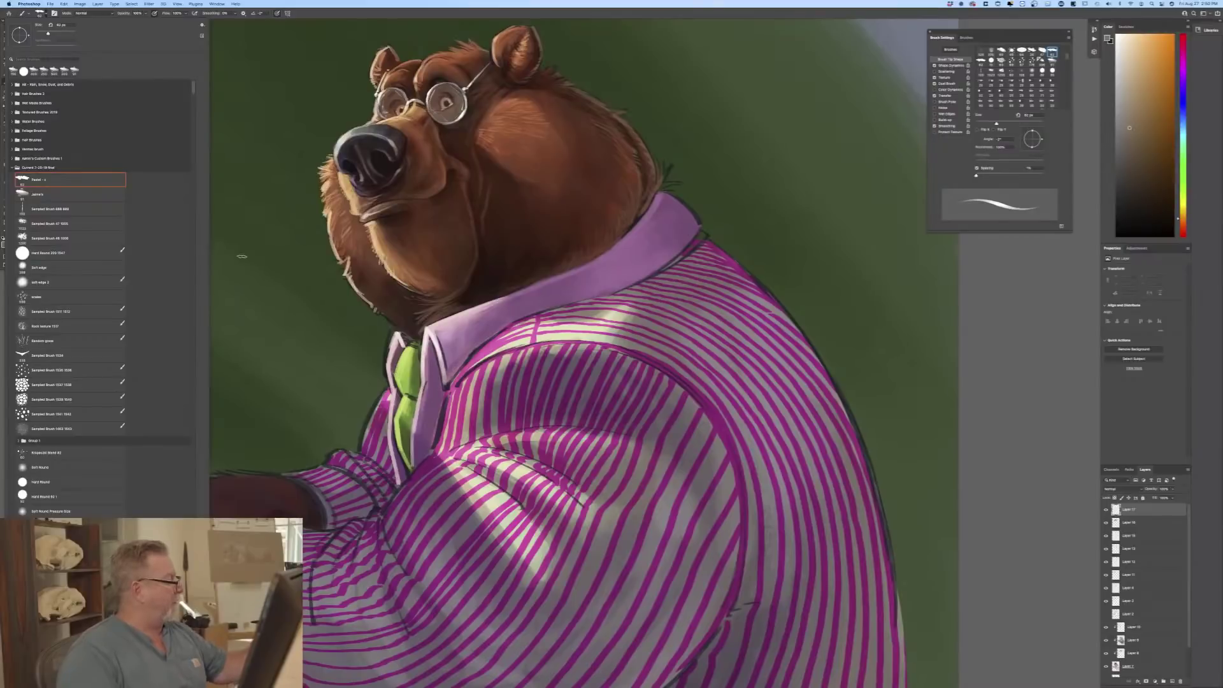
pyautogui.click(371, 269)
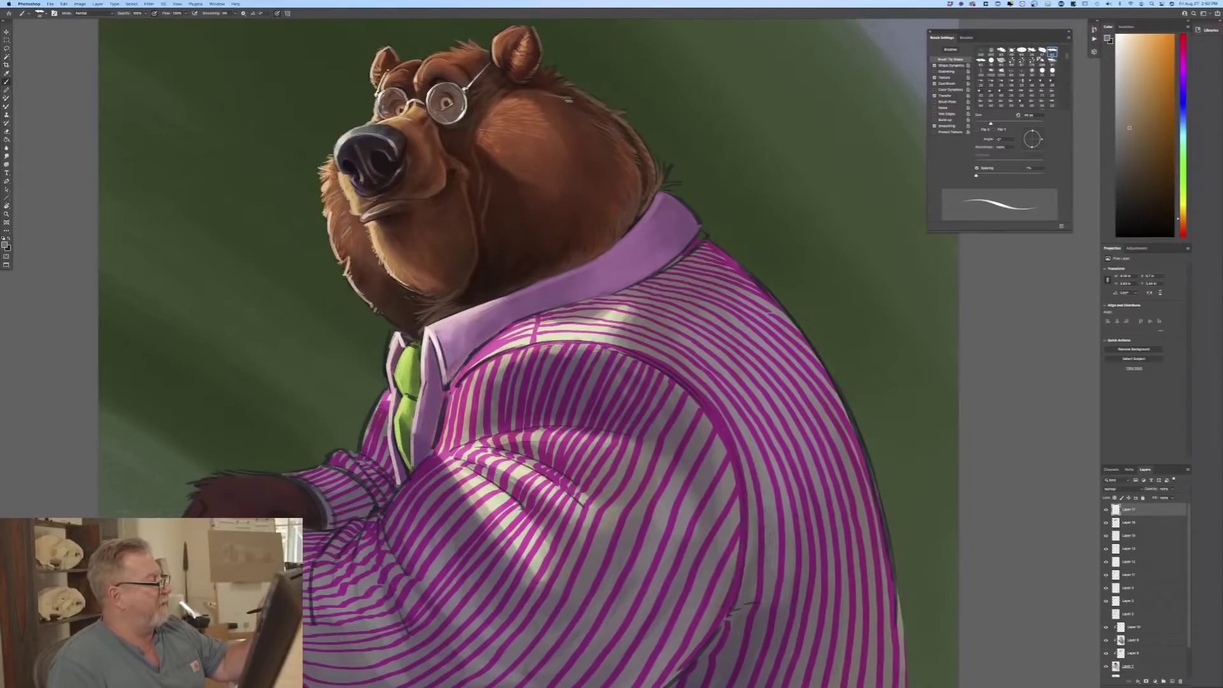
# Step: Sample the brown fur at the back of the bear's head and change it to a lighter, muted reddish brown
pyautogui.click(5, 245)
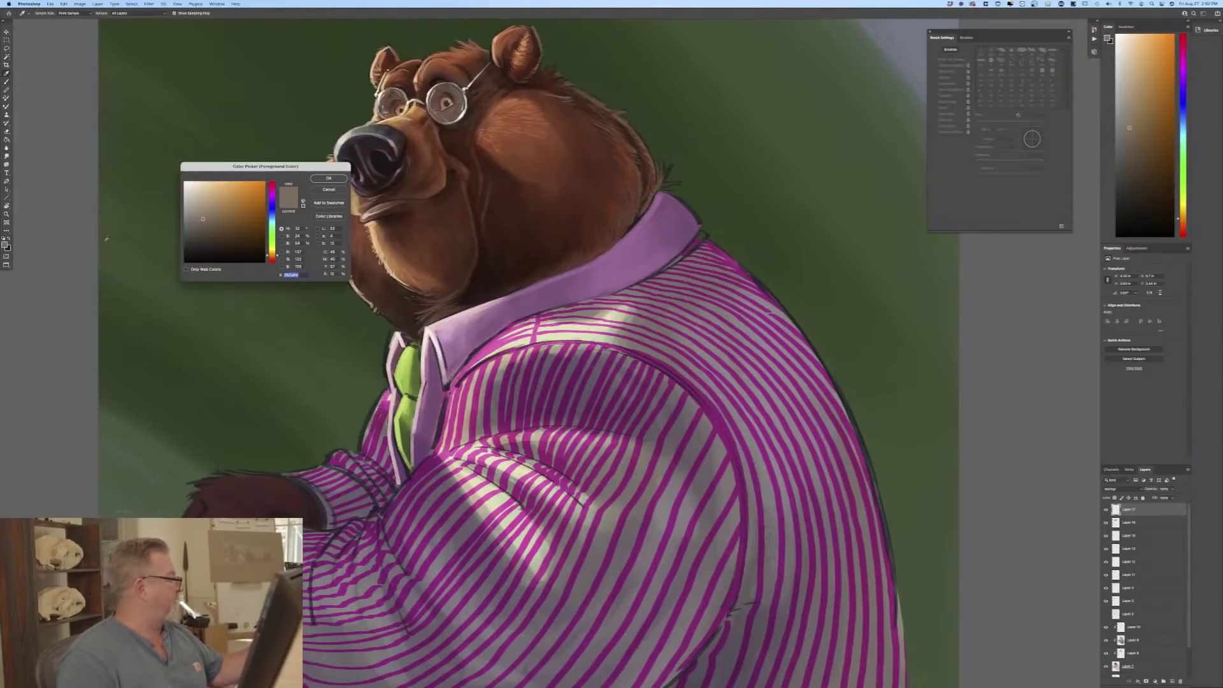
pyautogui.click(573, 138)
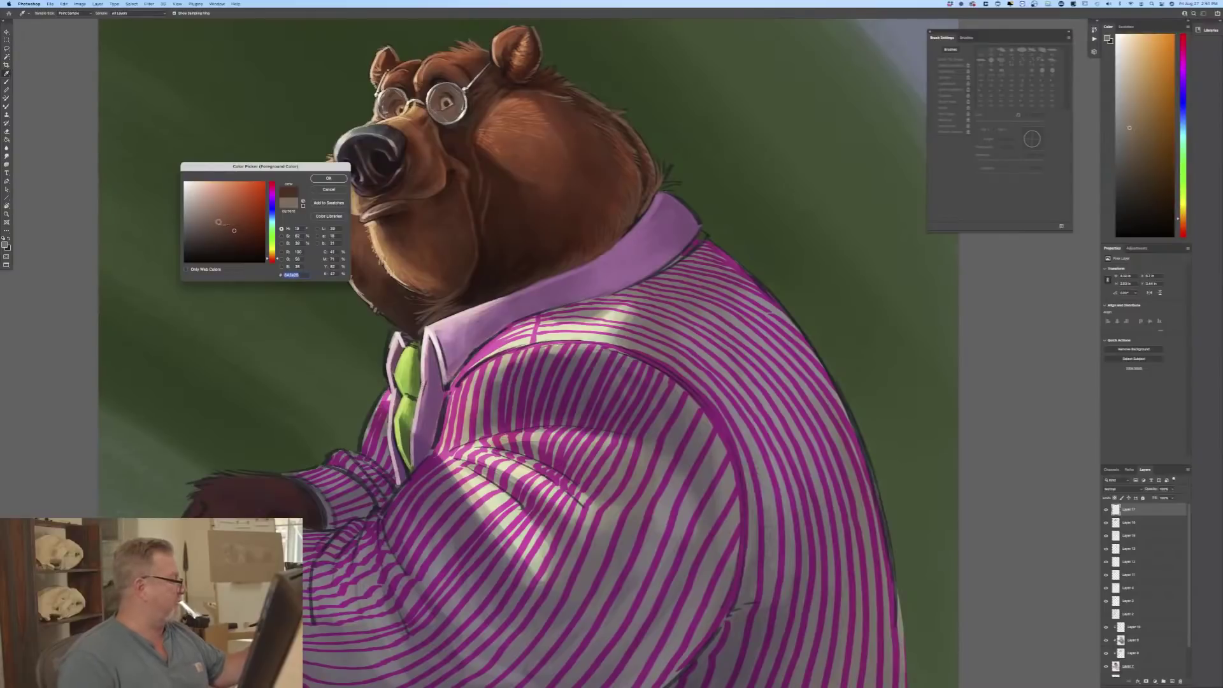
pyautogui.click(213, 220)
pyautogui.click(319, 181)
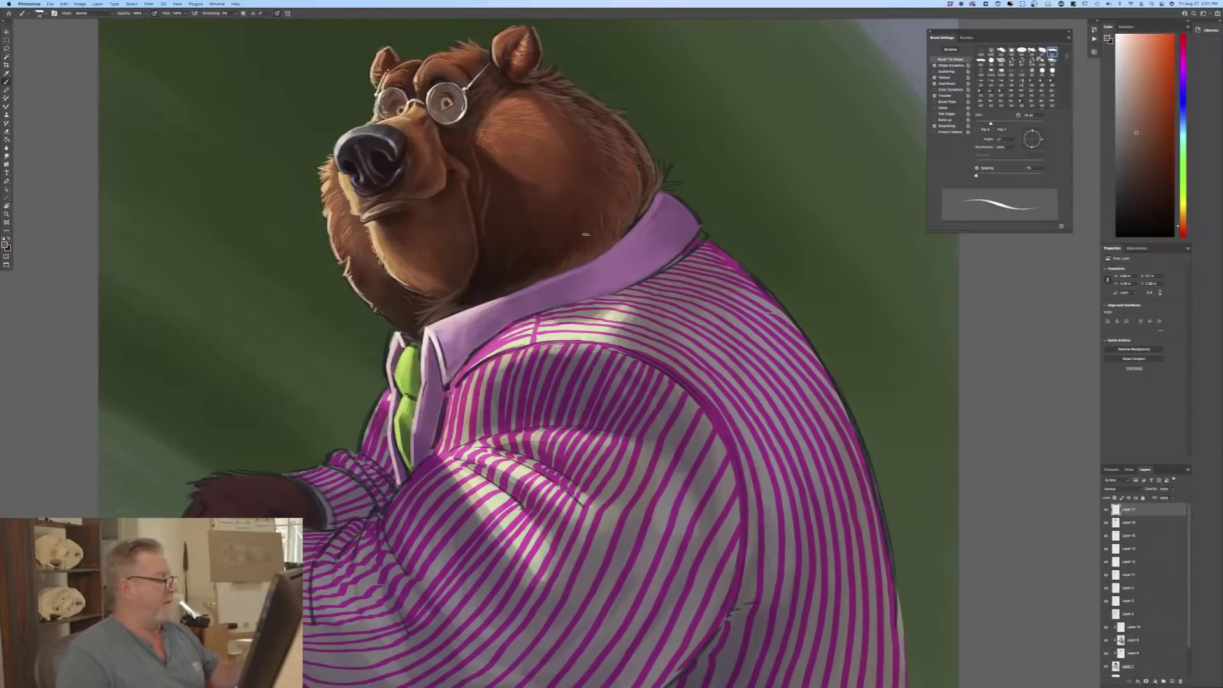
# Step: Sample the lilac of the shirt collar as the paint colour and shift its hue toward pink
pyautogui.click(4, 245)
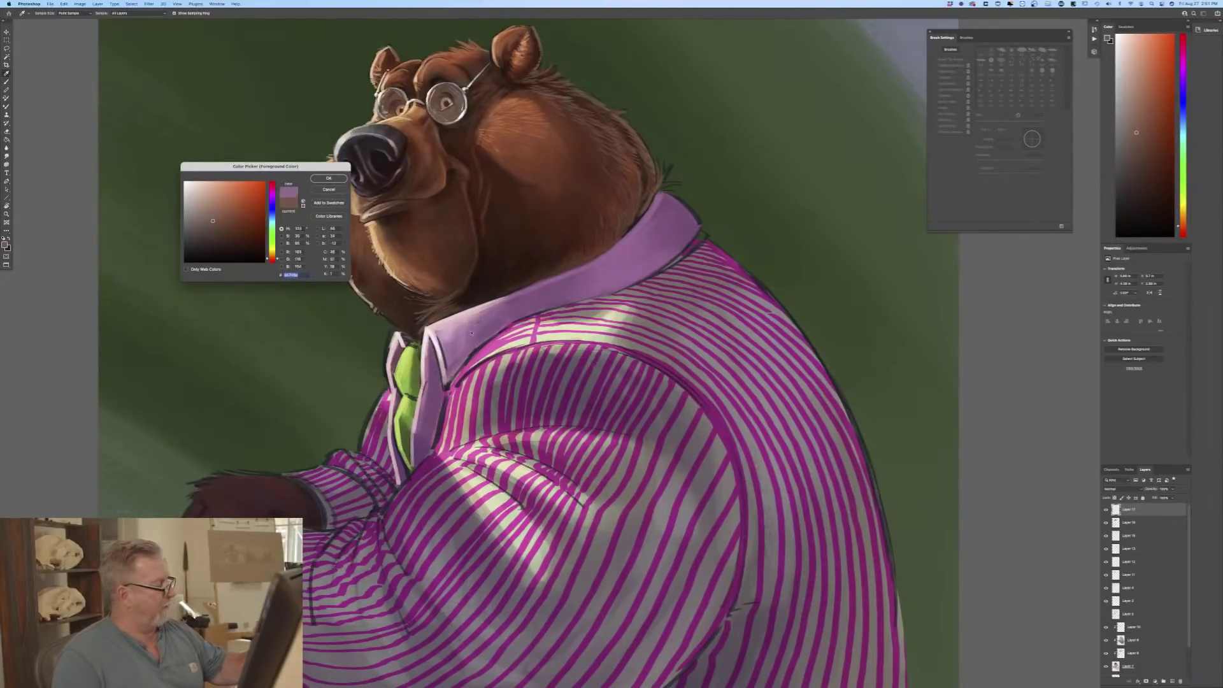
pyautogui.click(473, 318)
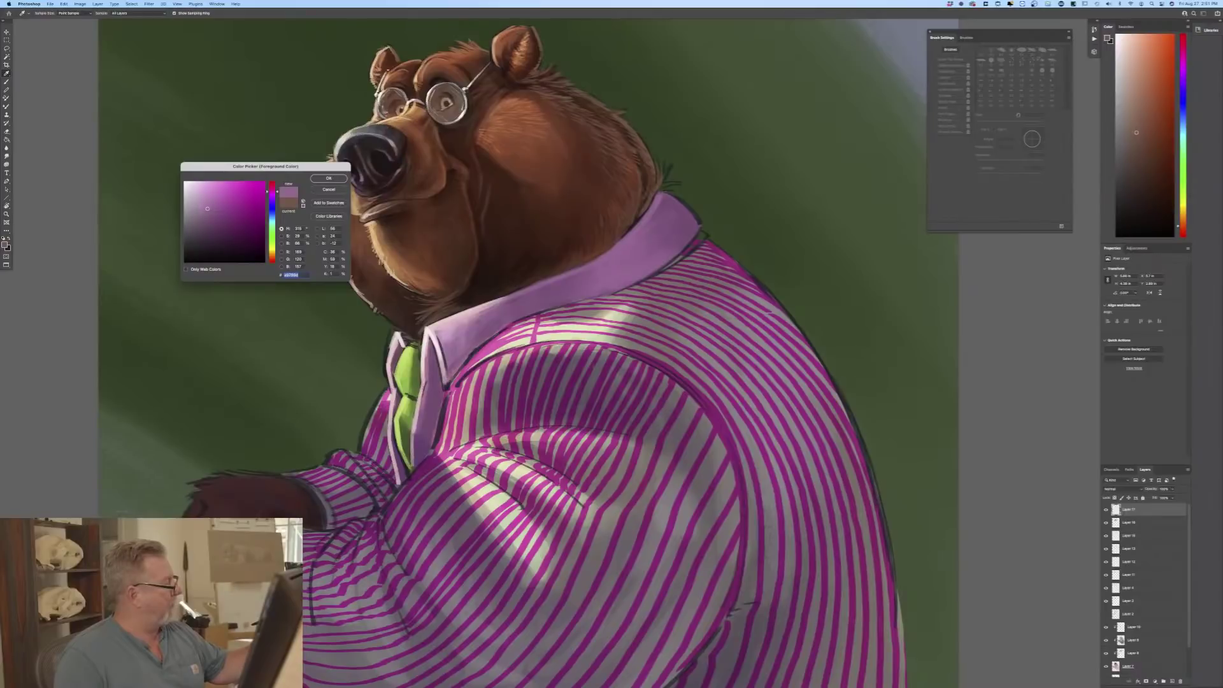
pyautogui.moveTo(272, 191); pyautogui.dragTo(272, 188)
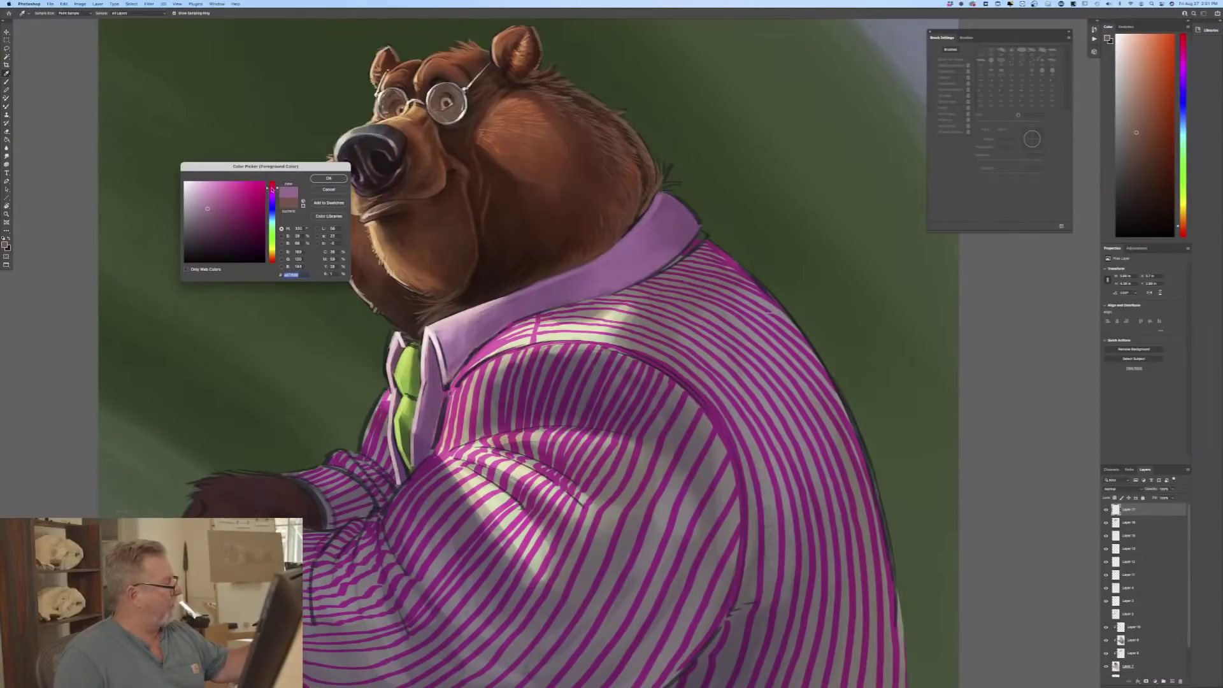
pyautogui.press('Return')
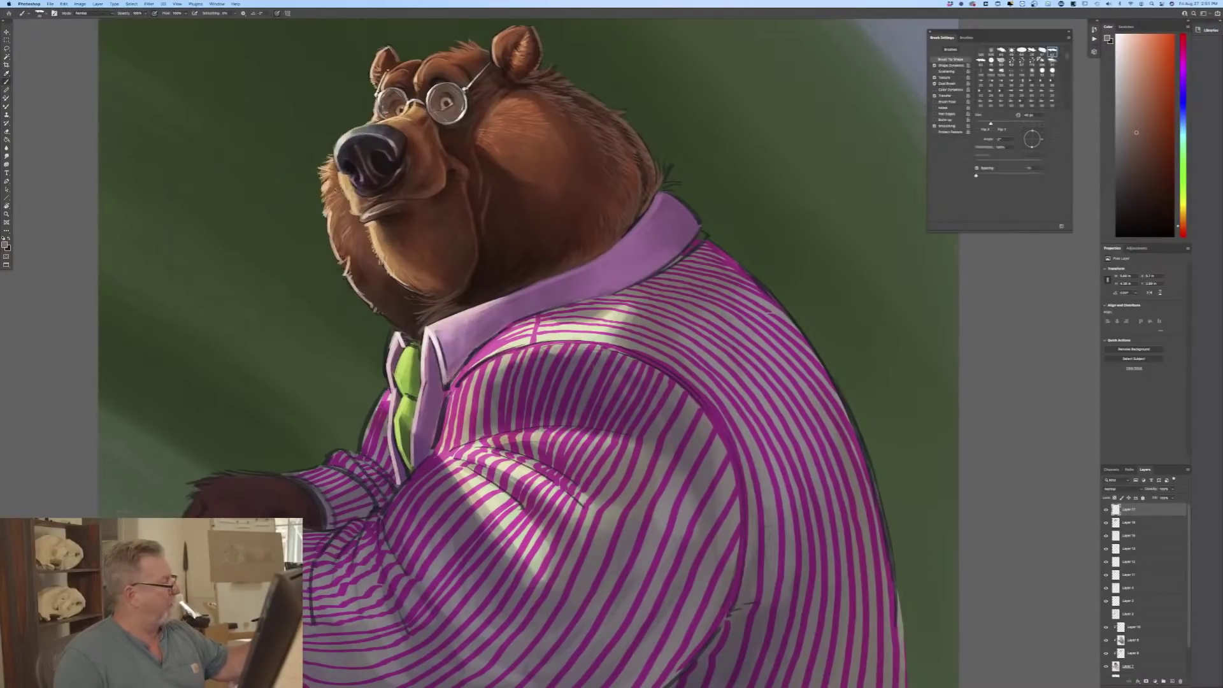
# Step: Sample the dark brown fur on the lower cheek and turn it into a dark plum paint colour
pyautogui.click(6, 244)
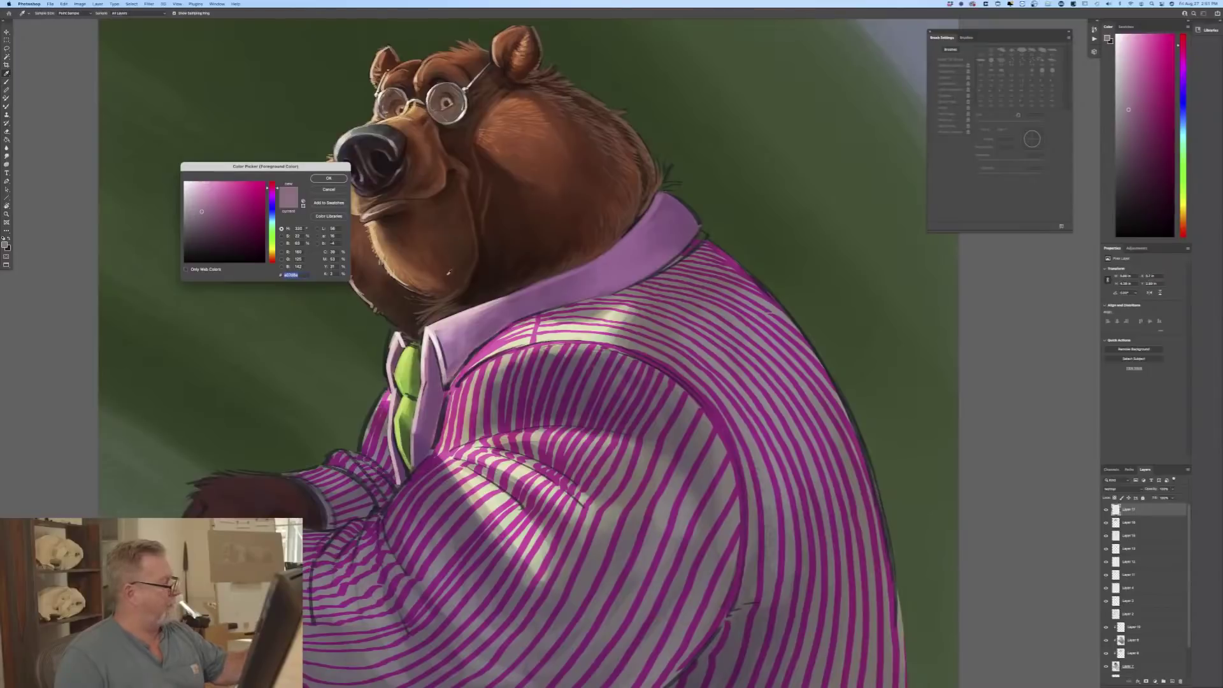
pyautogui.click(442, 275)
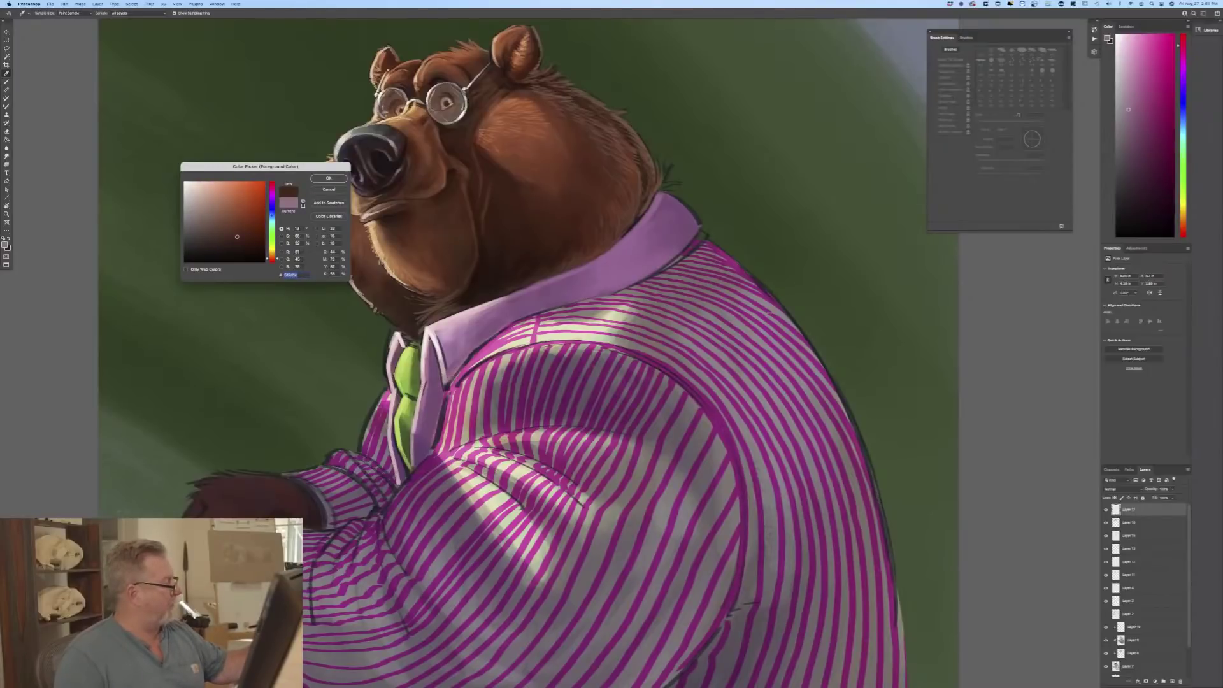
pyautogui.click(272, 185)
pyautogui.moveTo(236, 235); pyautogui.dragTo(227, 227)
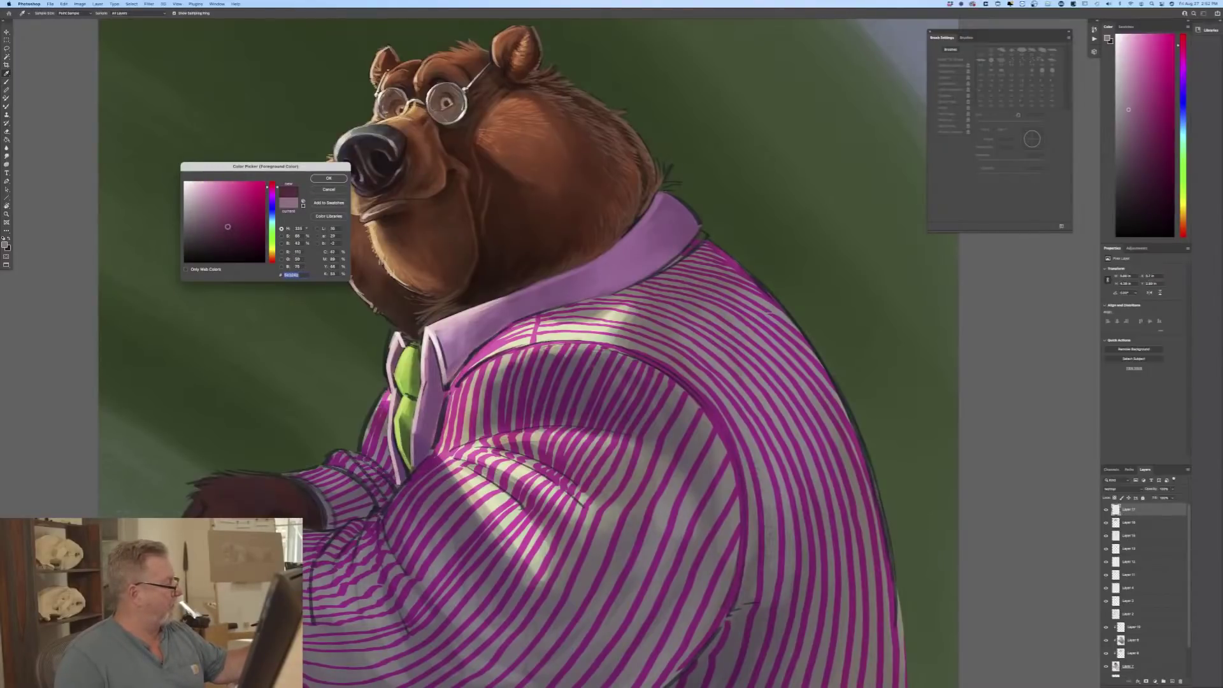
pyautogui.press('Return')
pyautogui.press('b')
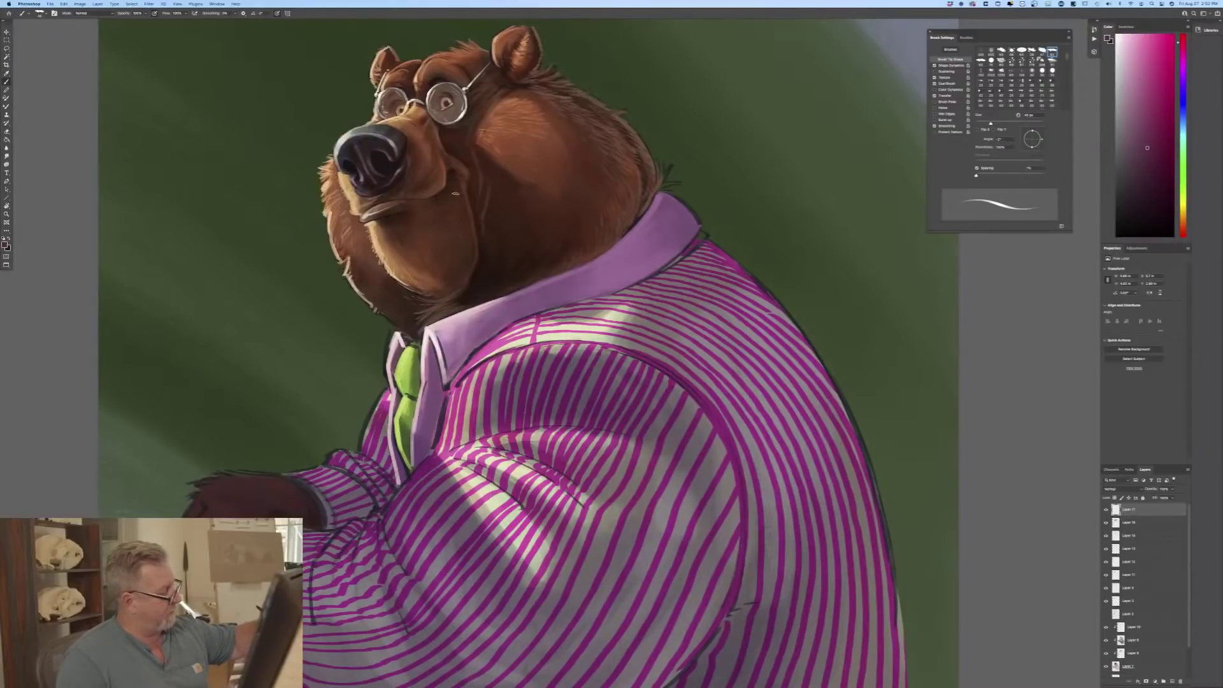
# Step: Lighten the plum to a dusty mauve and paint fine hairs along the jowl's lower edge and the cheek fold
pyautogui.click(5, 245)
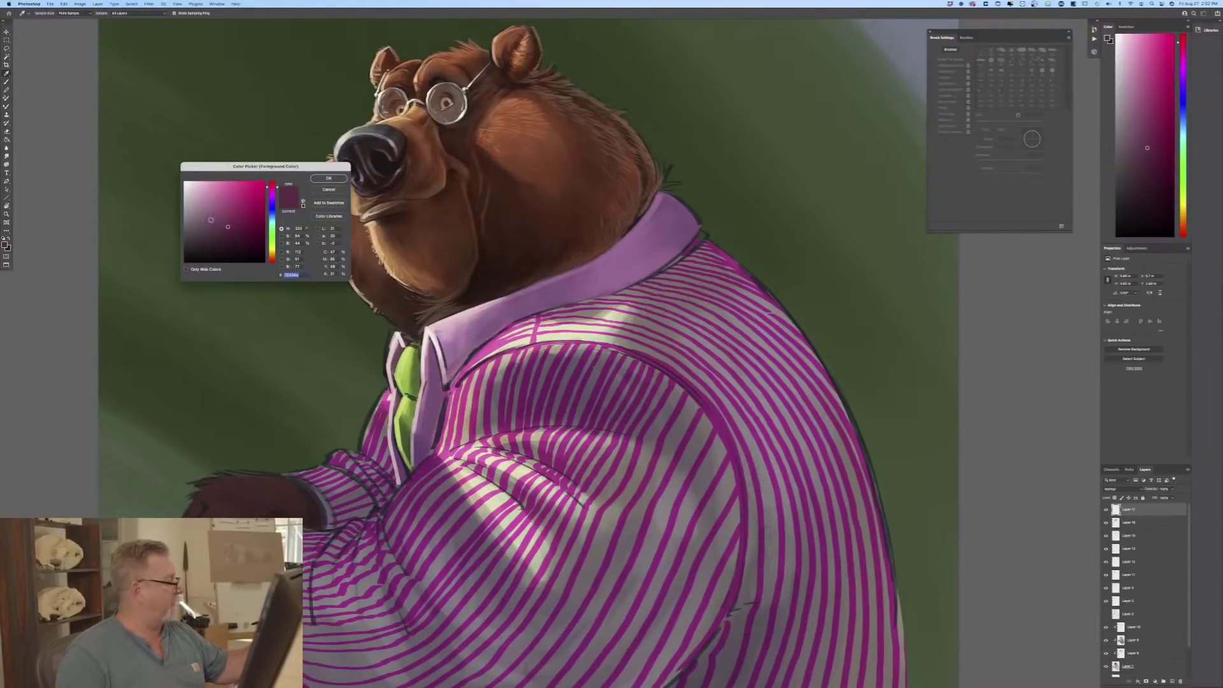
pyautogui.click(211, 221)
pyautogui.click(329, 180)
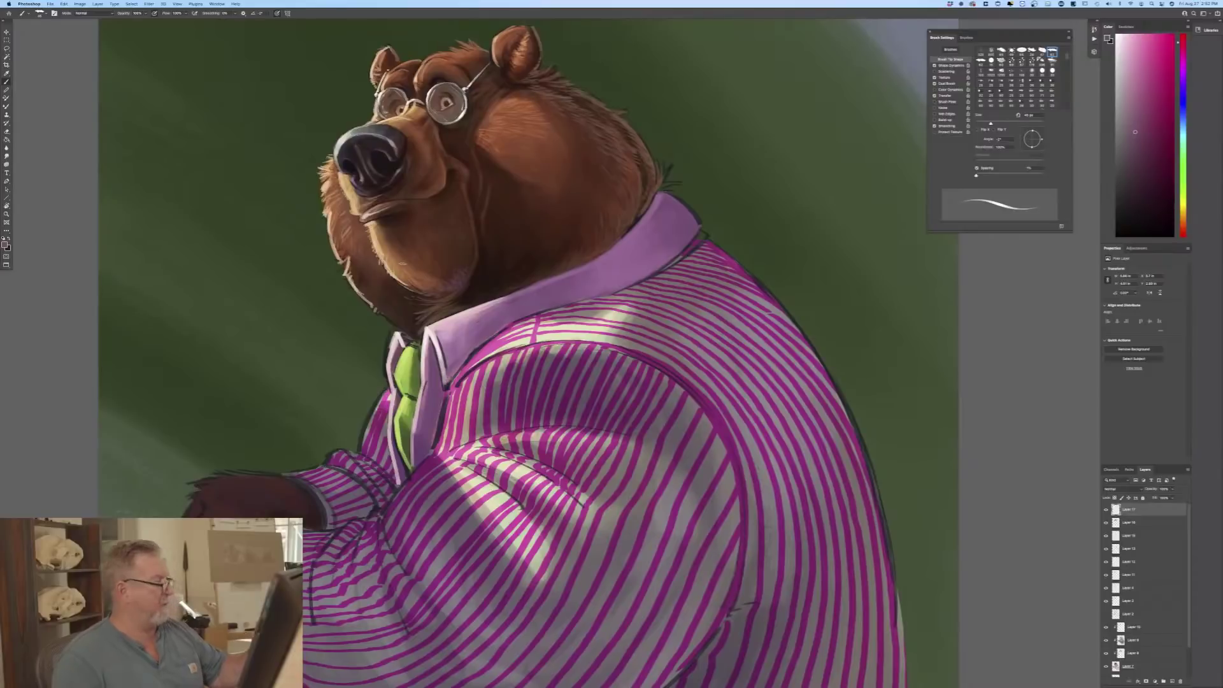
pyautogui.moveTo(460, 275); pyautogui.dragTo(449, 281)
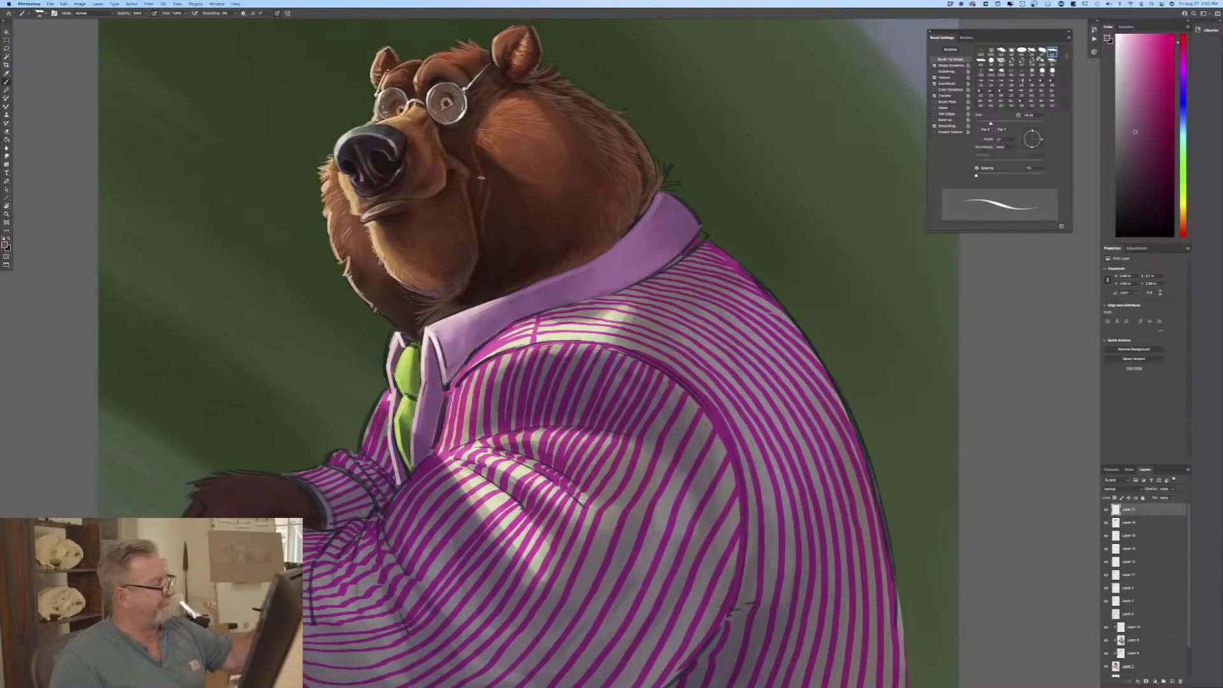
pyautogui.moveTo(488, 191); pyautogui.dragTo(481, 219)
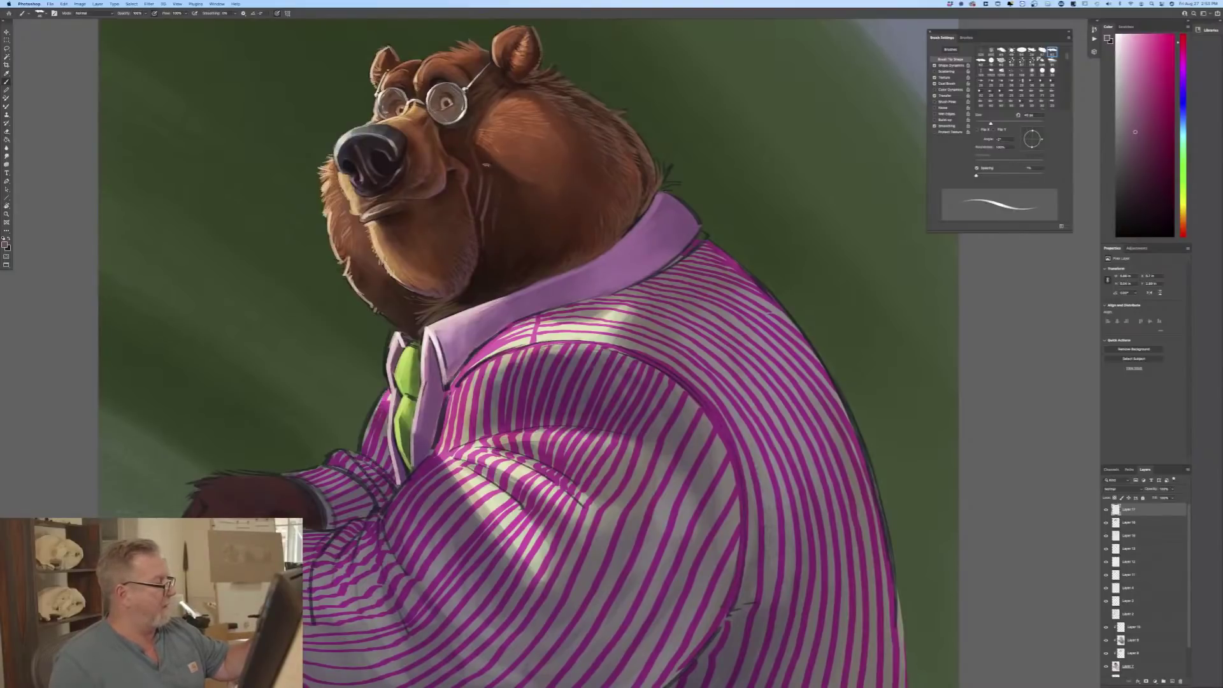
# Step: Sample a reddish brown from the shaded cheek fur, replacing it with a brighter orange-brown from the lit fur below the muzzle
pyautogui.click(6, 243)
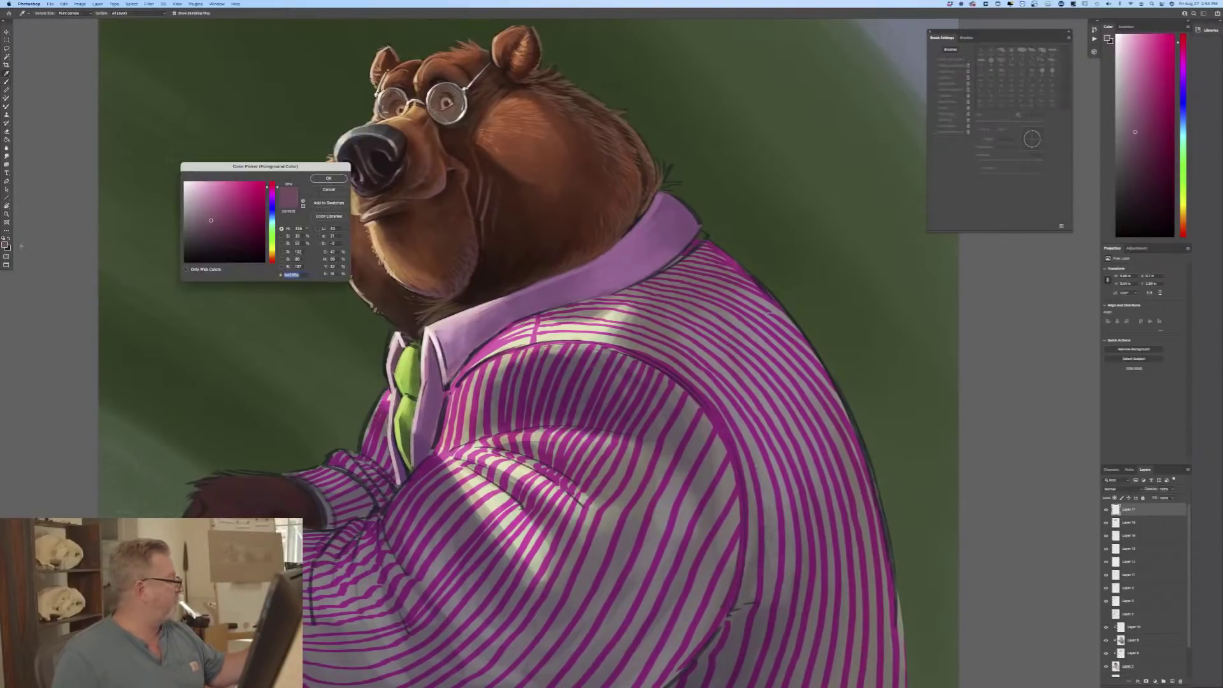
pyautogui.click(363, 267)
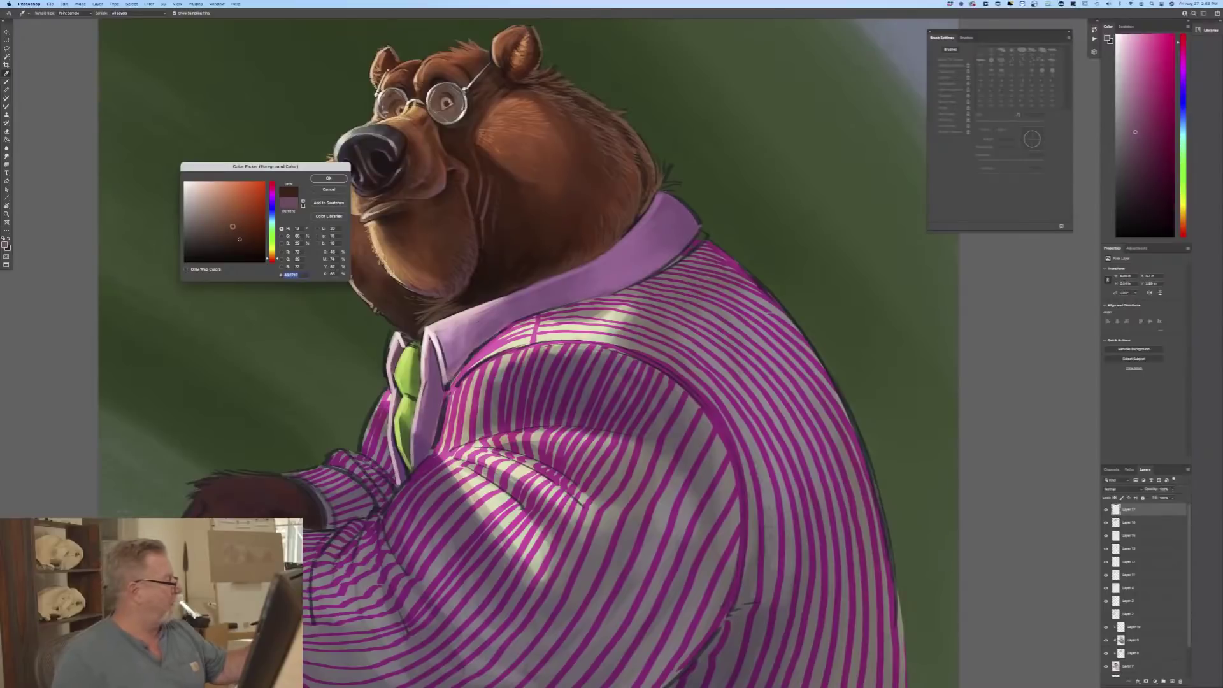
pyautogui.click(326, 178)
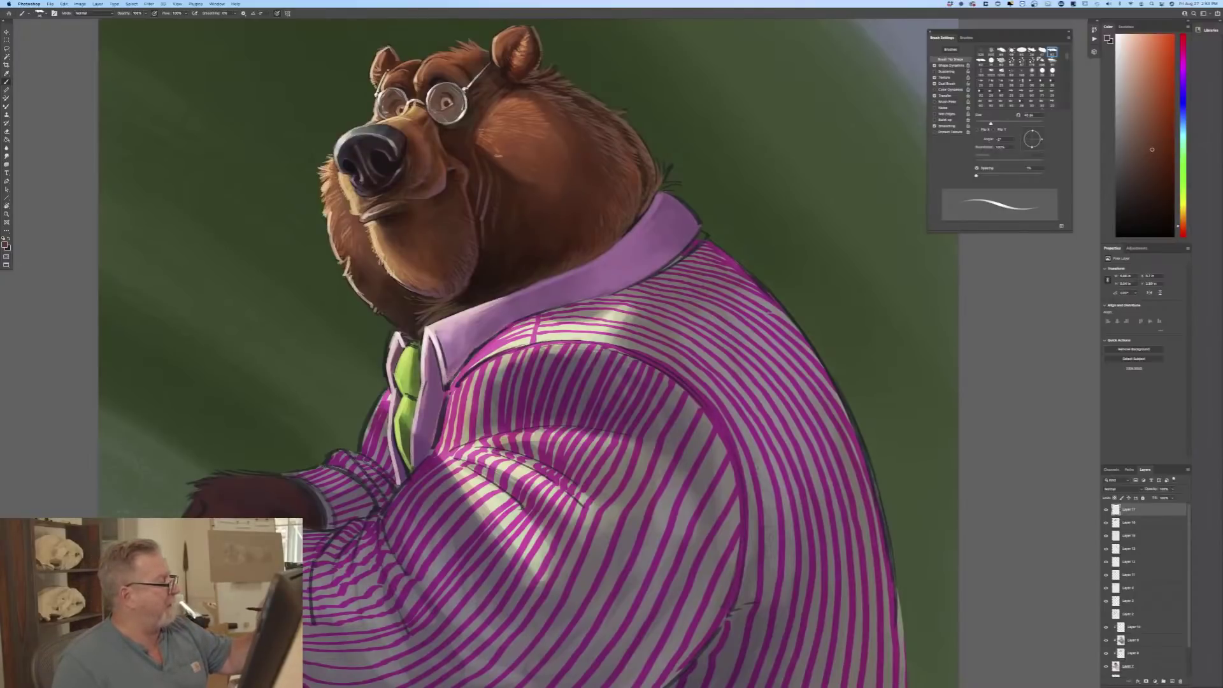
pyautogui.click(5, 244)
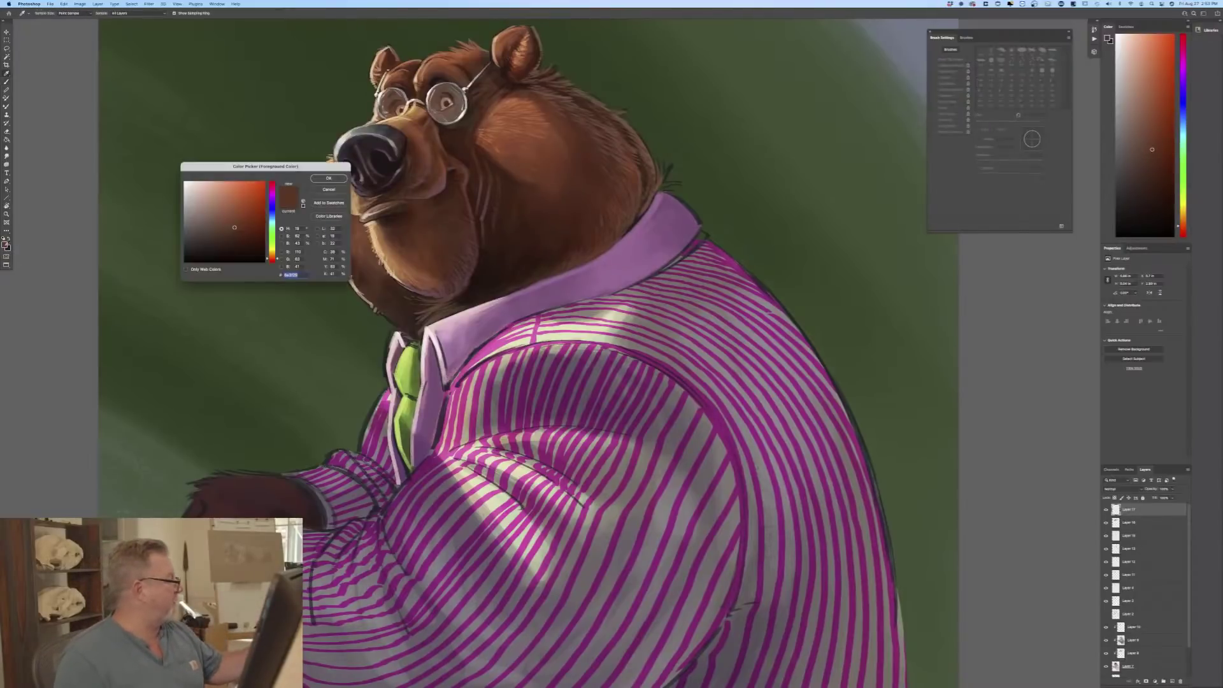
pyautogui.click(408, 226)
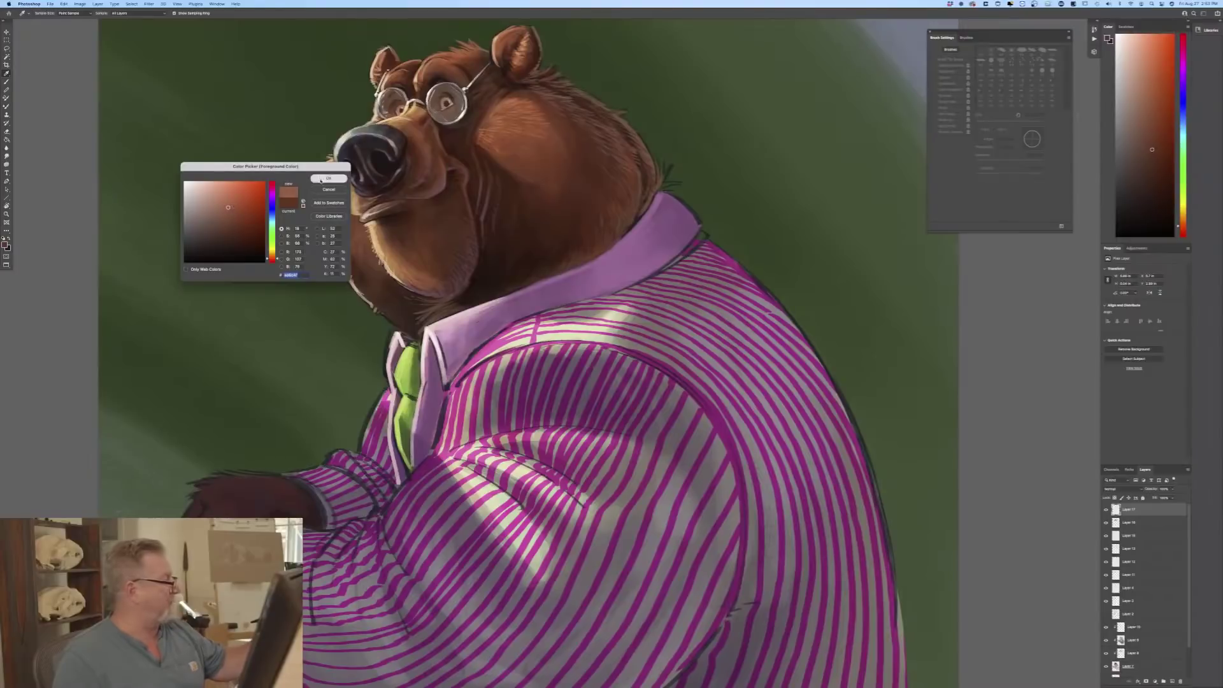
pyautogui.click(321, 180)
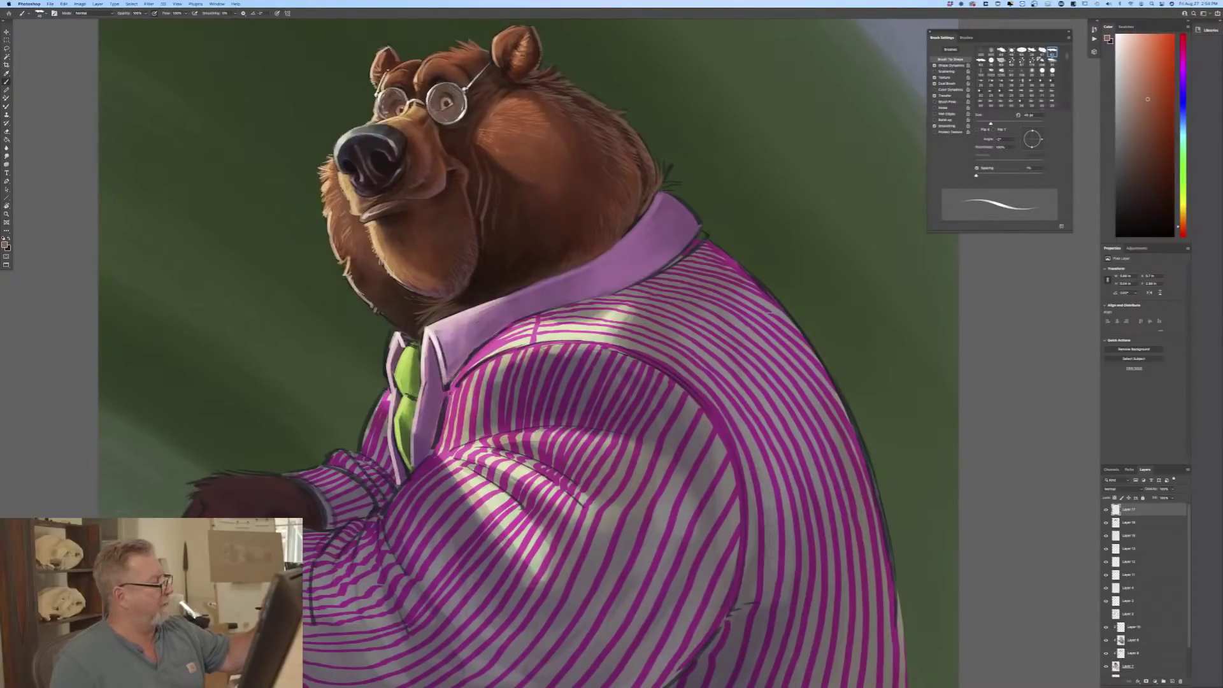
# Step: Enlarge the brush and paint orange-brown fur strokes on the head and the far cheek's upper edge
pyautogui.press(']')
pyautogui.press(']')
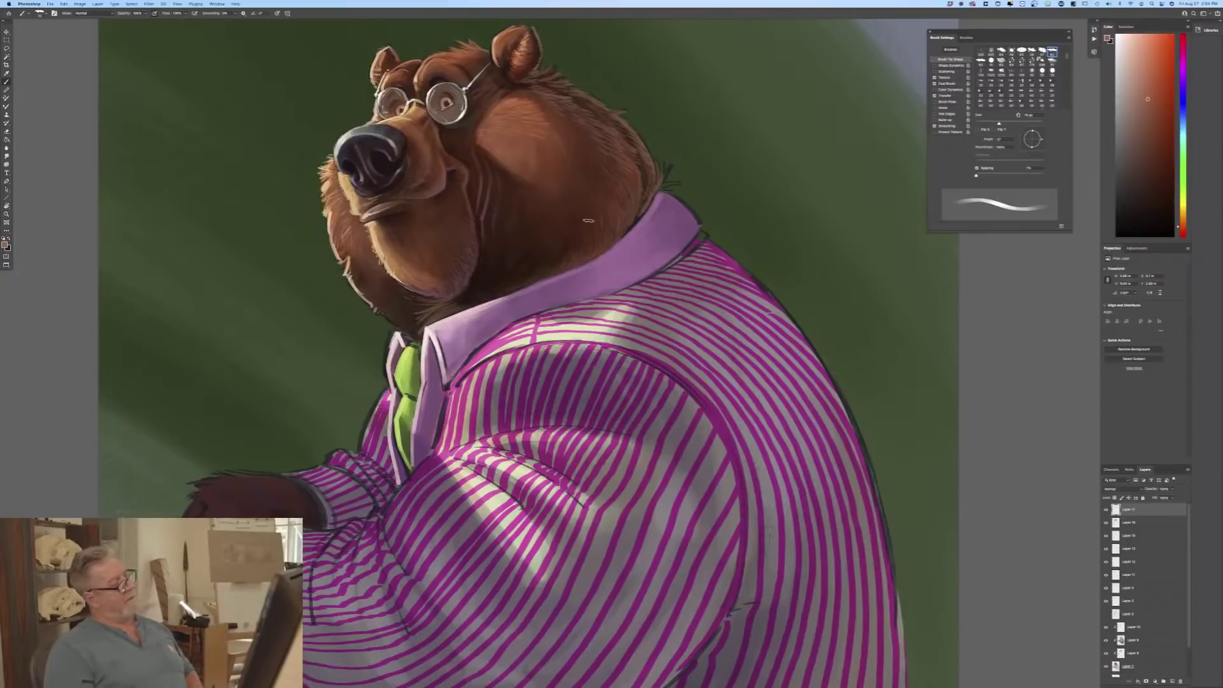
pyautogui.moveTo(330, 167); pyautogui.dragTo(325, 191)
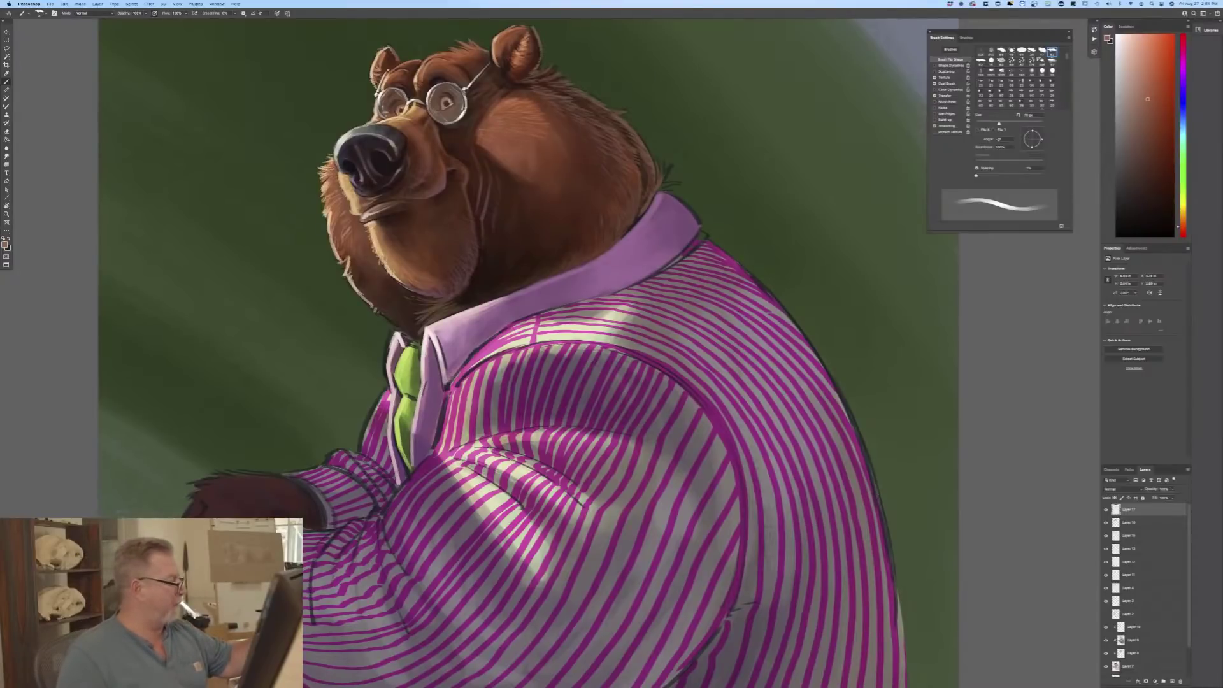
# Step: Lighten the paint colour to a soft salmon and paint hairs down the far cheek's outer edge toward the chin
pyautogui.click(5, 244)
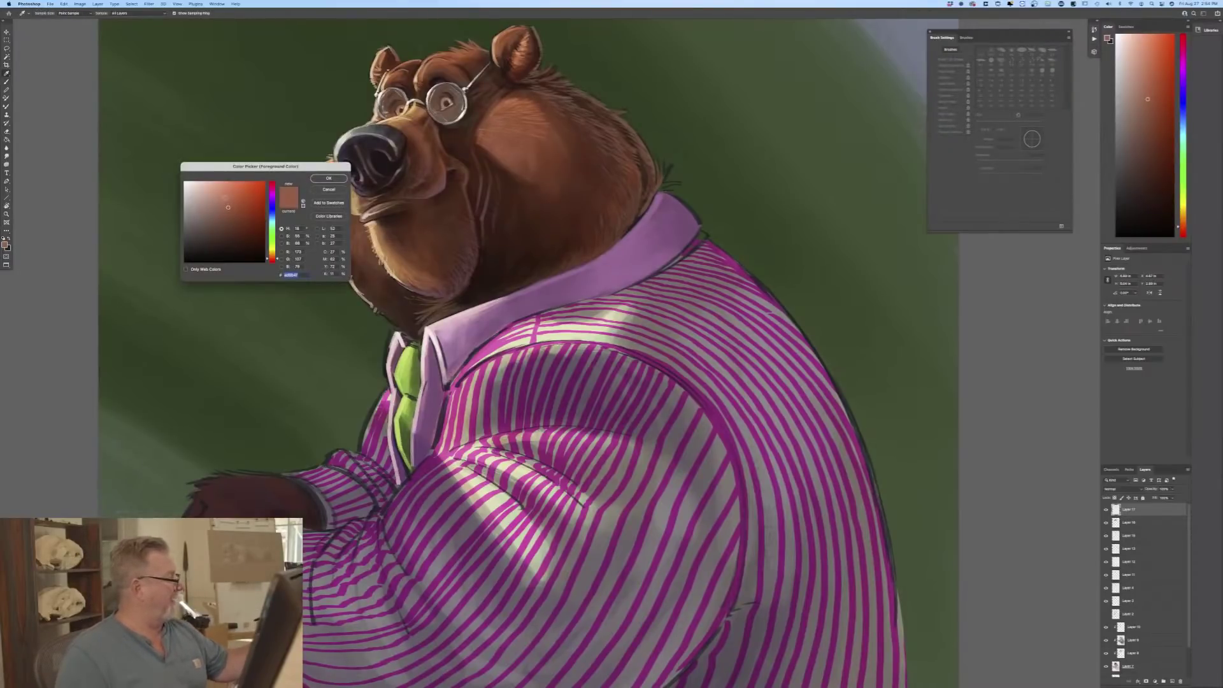
pyautogui.click(329, 179)
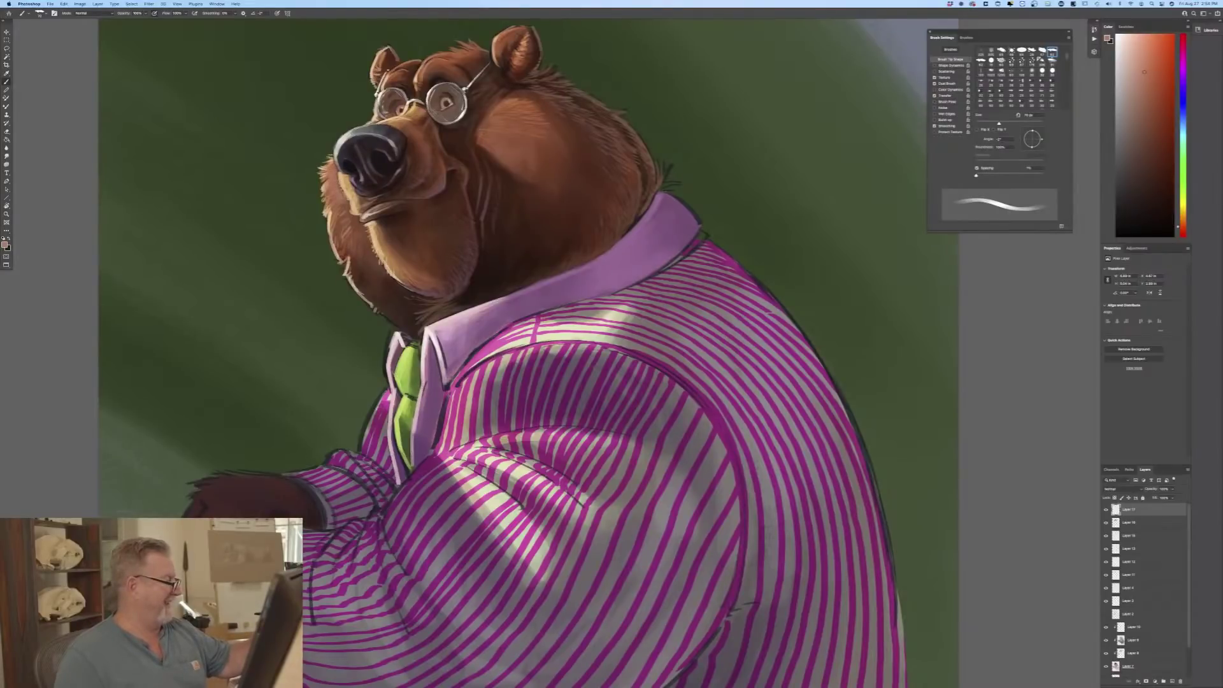
pyautogui.moveTo(338, 215); pyautogui.dragTo(363, 267)
pyautogui.moveTo(371, 316); pyautogui.dragTo(381, 321)
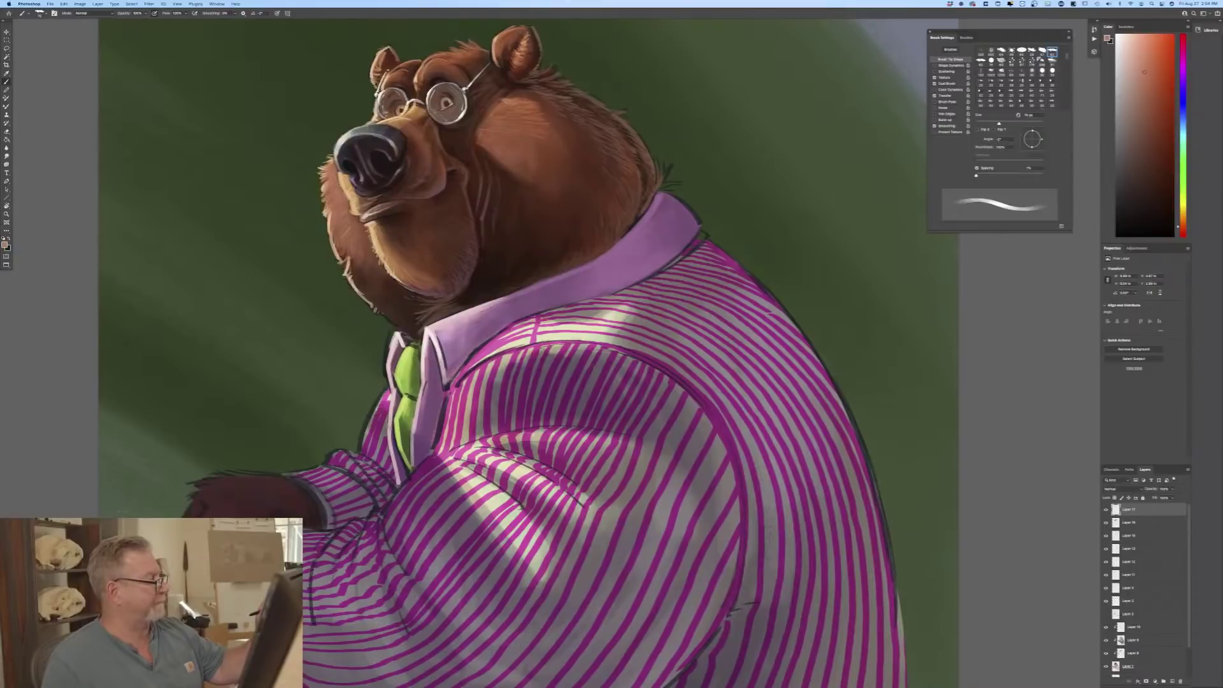
# Step: Change the paint colour to a medium reddish orange for the fur strokes
pyautogui.click(276, 14)
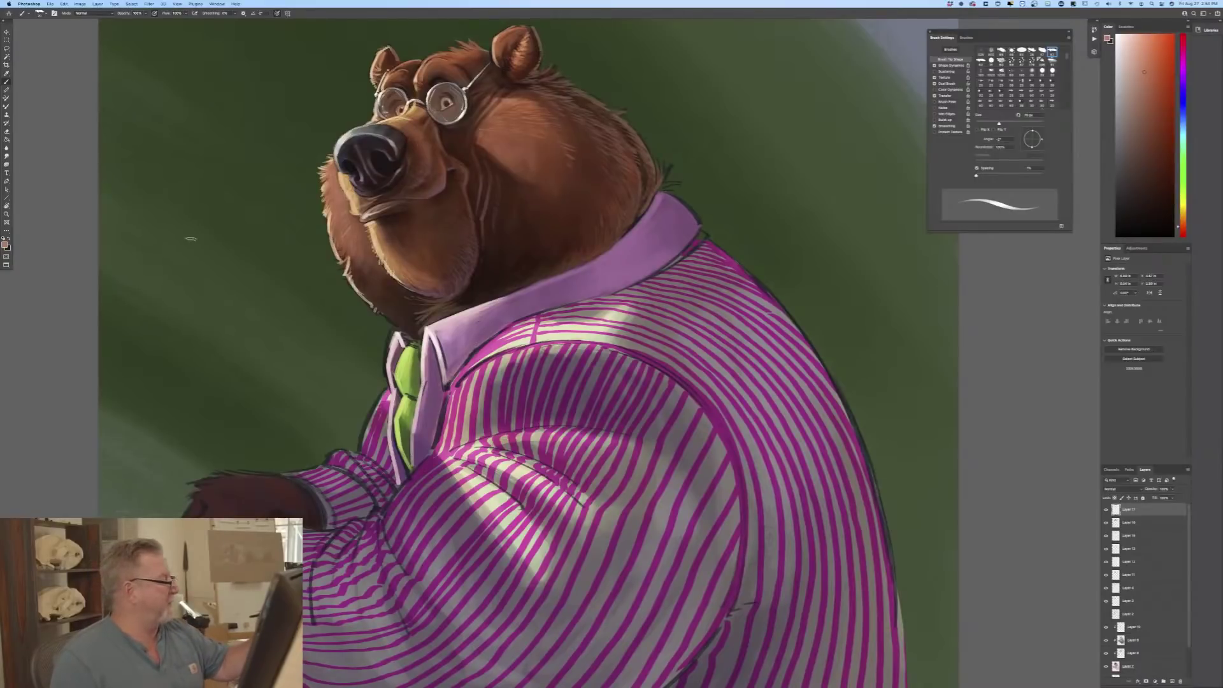
pyautogui.click(6, 245)
pyautogui.moveTo(244, 235); pyautogui.dragTo(230, 204)
pyautogui.click(329, 178)
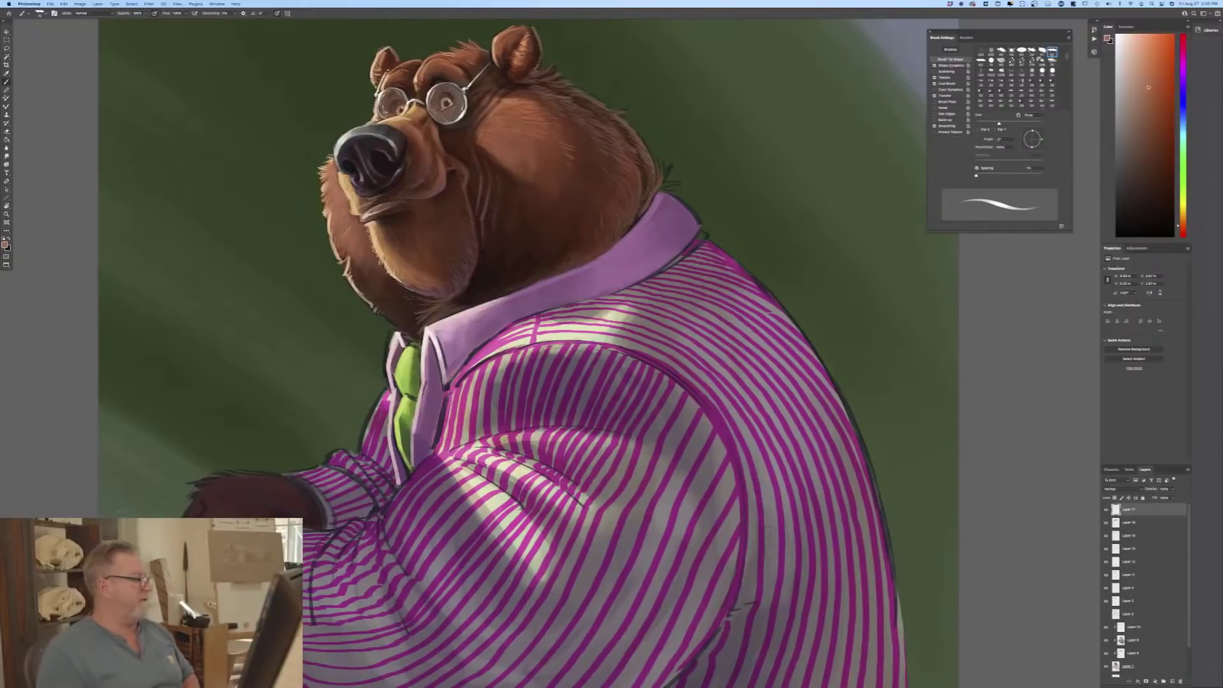
# Step: Sample the pale tan highlight beside the bear's mouth as the paint colour and reduce the brush to a finer size
pyautogui.click(5, 245)
pyautogui.click(375, 227)
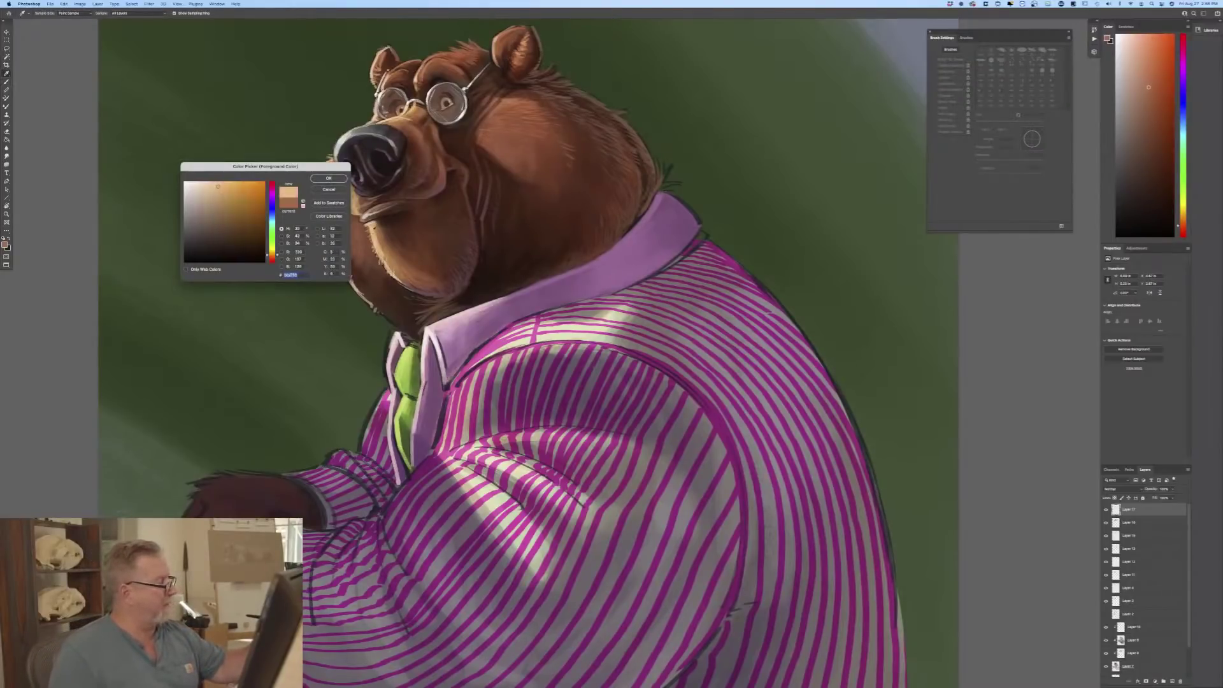
pyautogui.click(329, 178)
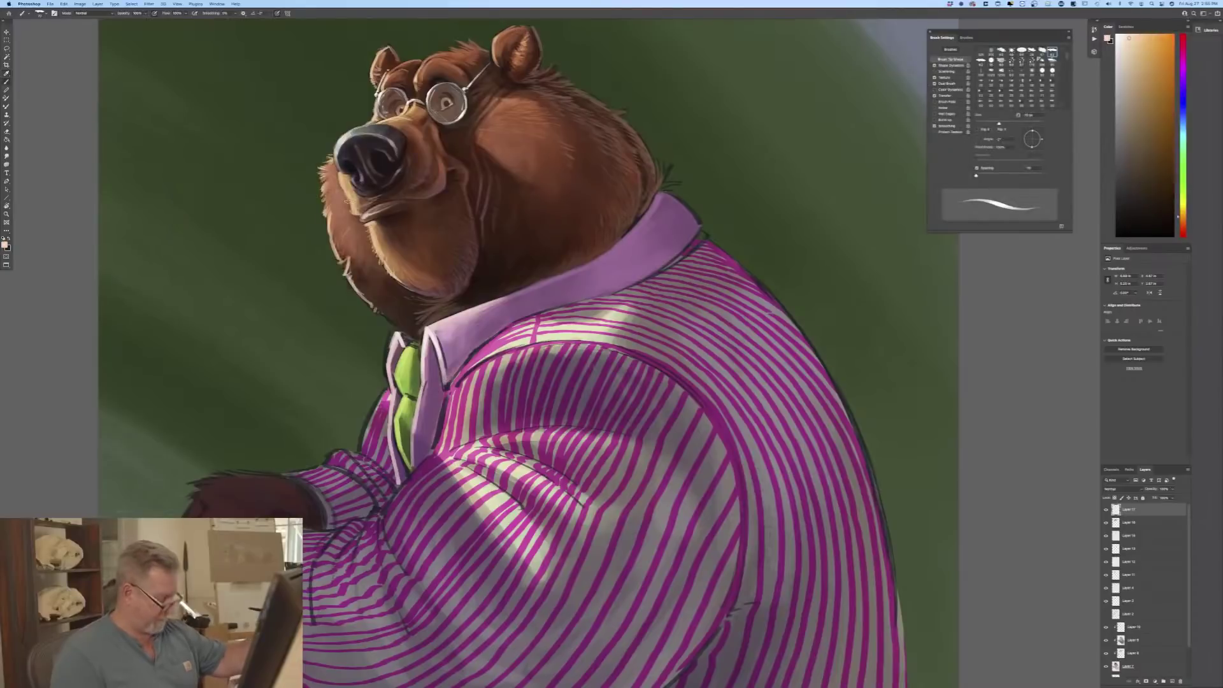
pyautogui.press('[')
pyautogui.press('[')
pyautogui.press('[')
pyautogui.press('[')
pyautogui.press('[')
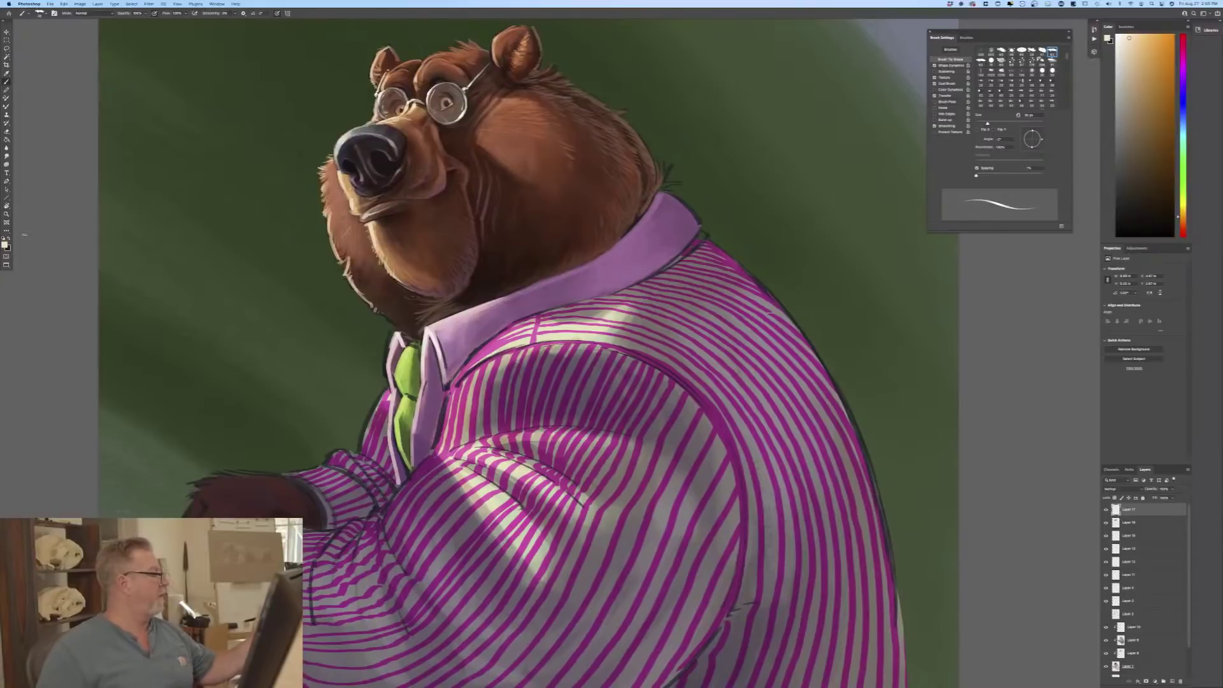
# Step: Sample the reddish brown on the muzzle below the glasses and change it to a lighter, peachy orange
pyautogui.click(6, 245)
pyautogui.click(416, 130)
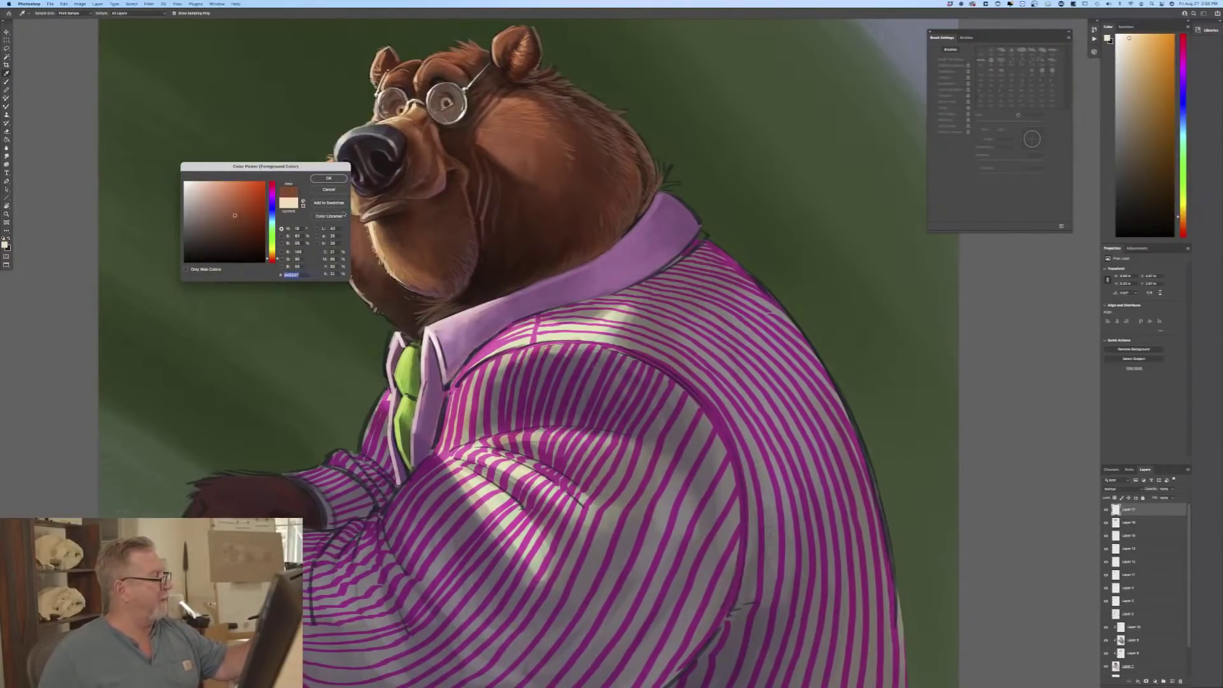
pyautogui.click(328, 178)
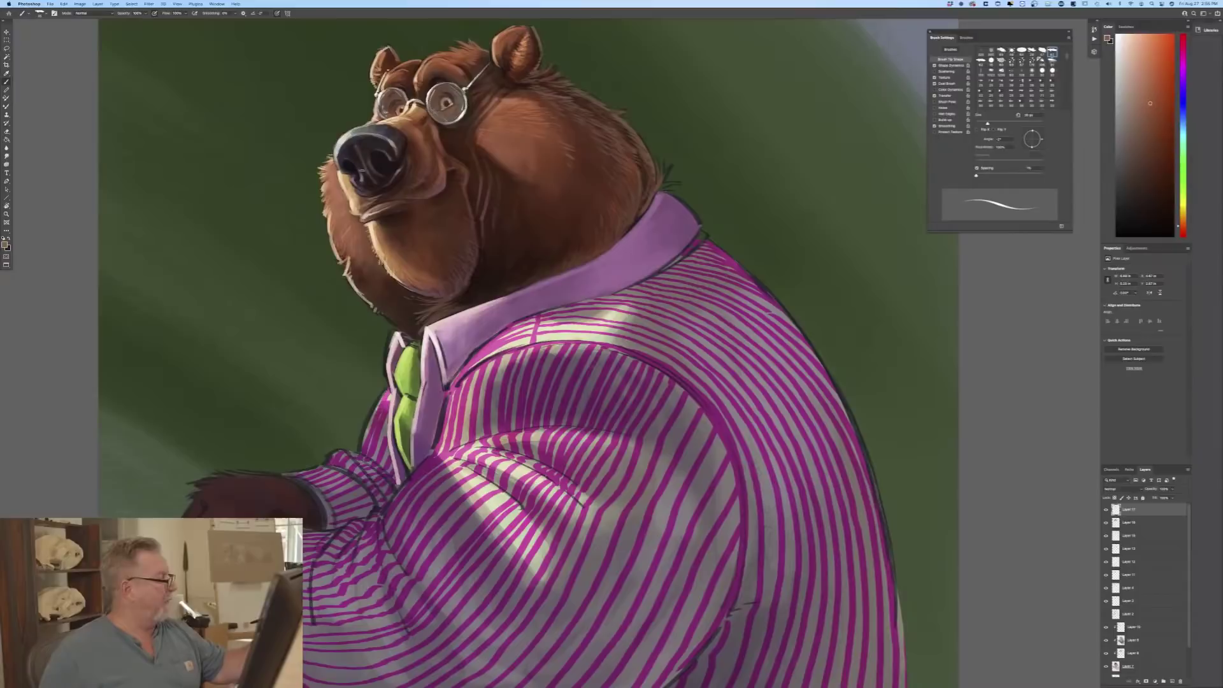
pyautogui.click(5, 245)
pyautogui.click(226, 196)
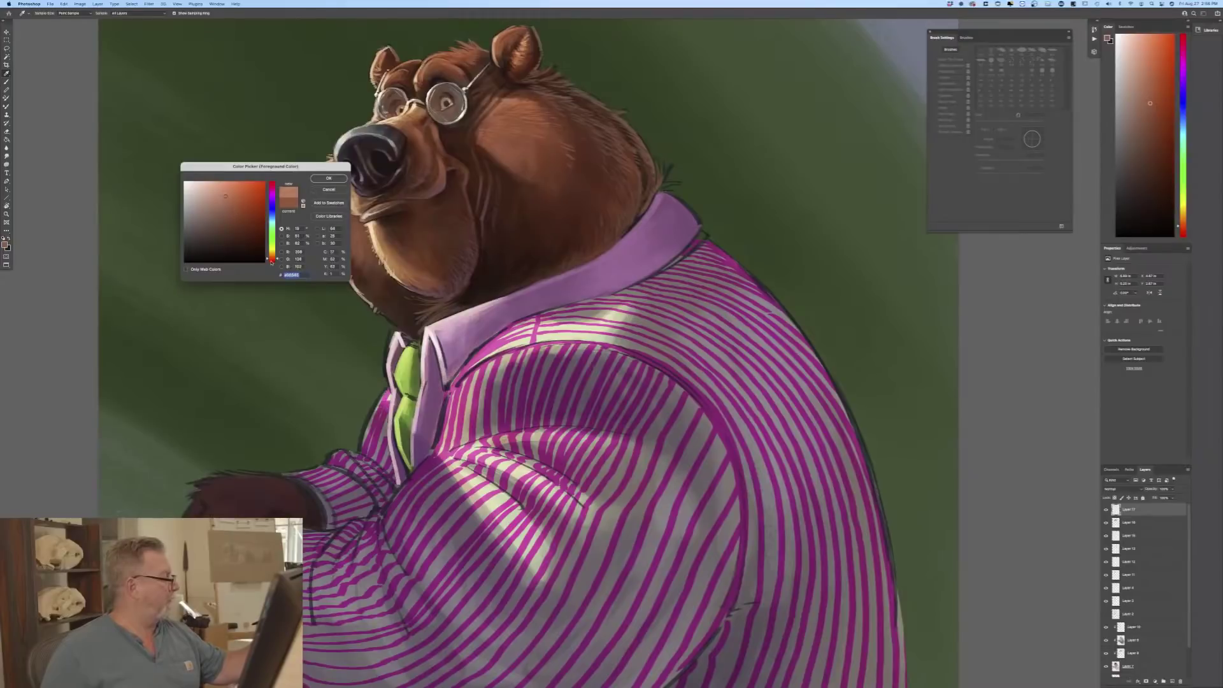
pyautogui.click(272, 257)
pyautogui.click(329, 178)
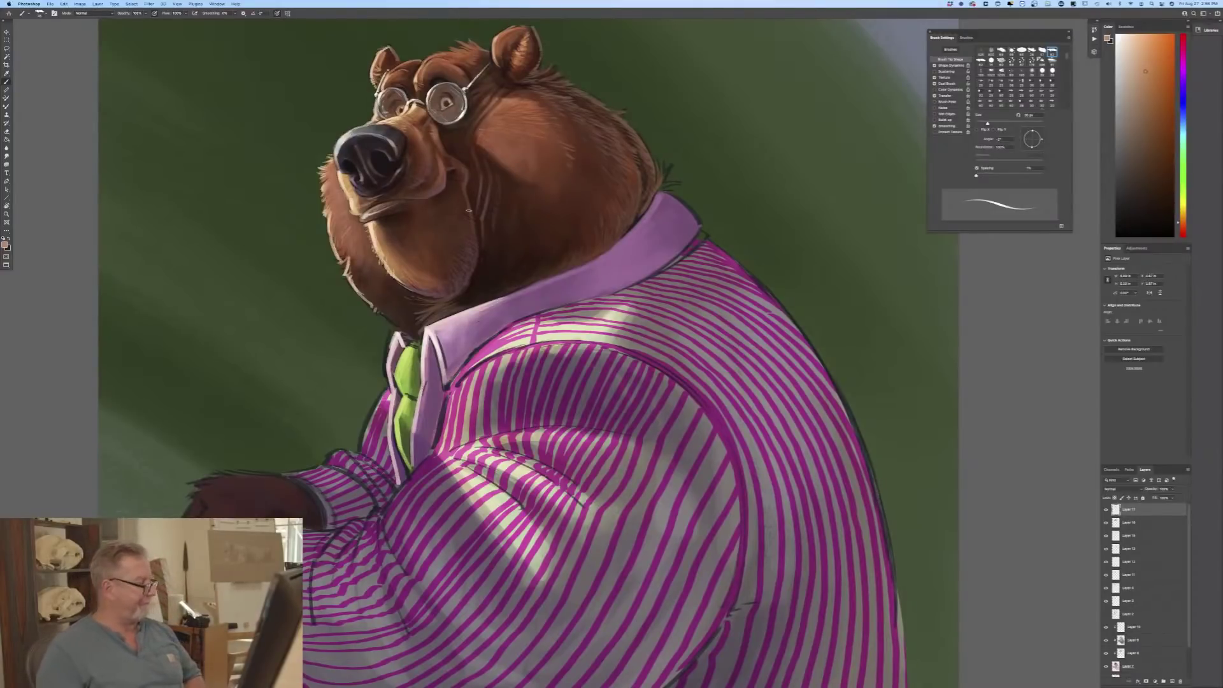
# Step: Change the paint colour to a dark, muted reddish brown
pyautogui.press('super+minus')
pyautogui.press('super+minus')
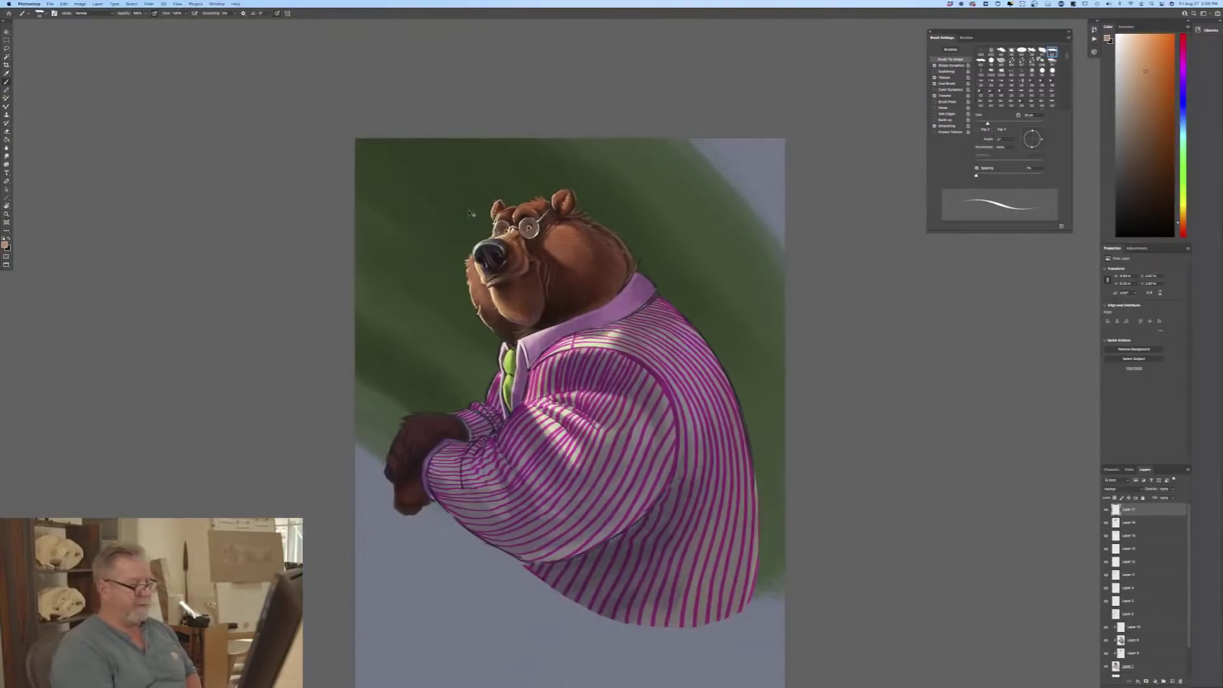
pyautogui.press('super+plus')
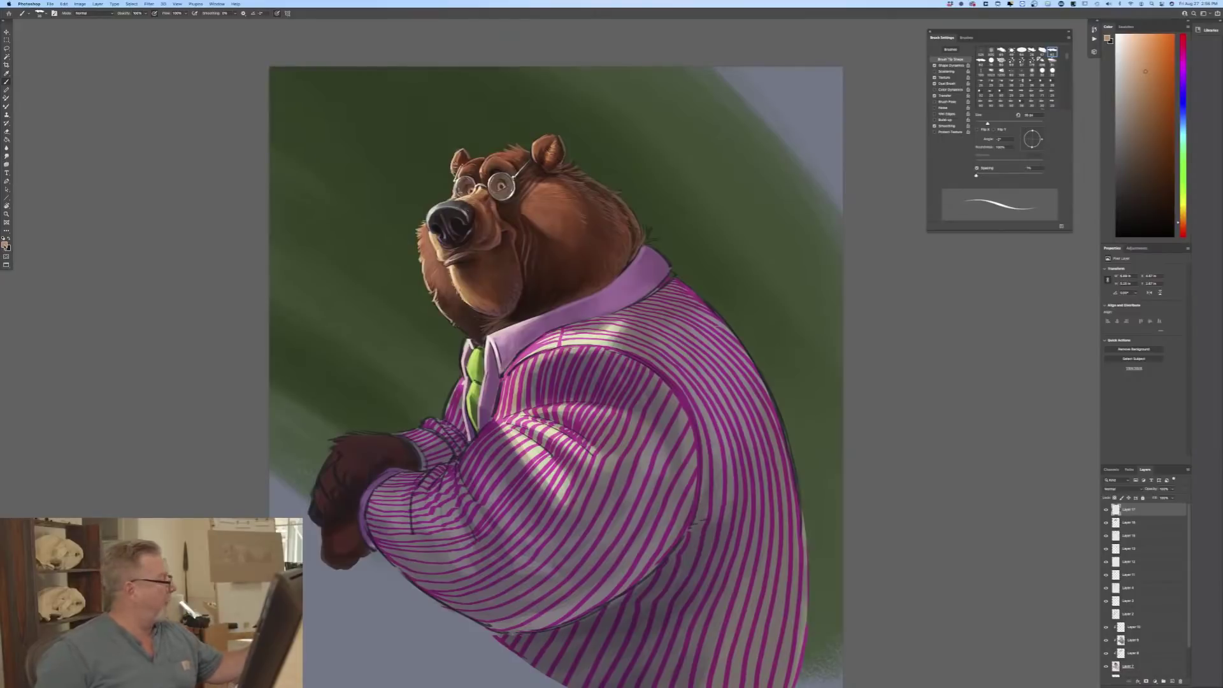
pyautogui.click(5, 246)
pyautogui.click(241, 236)
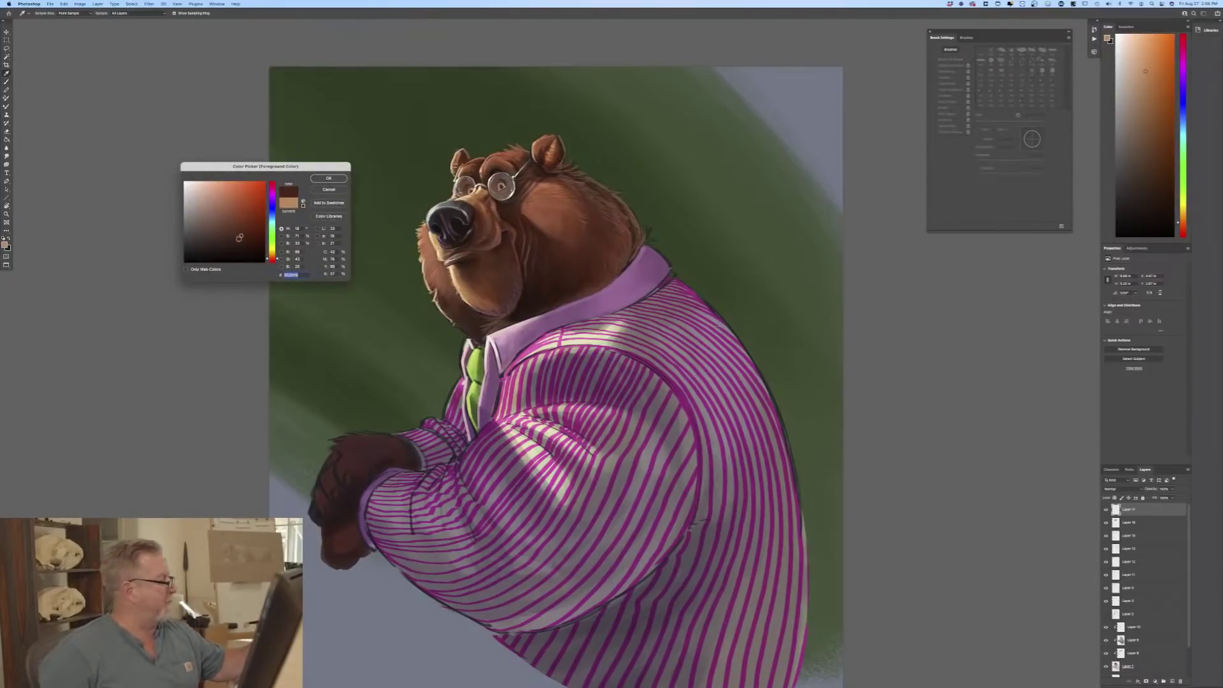
pyautogui.moveTo(240, 237); pyautogui.dragTo(237, 228)
pyautogui.press('Return')
pyautogui.press('b')
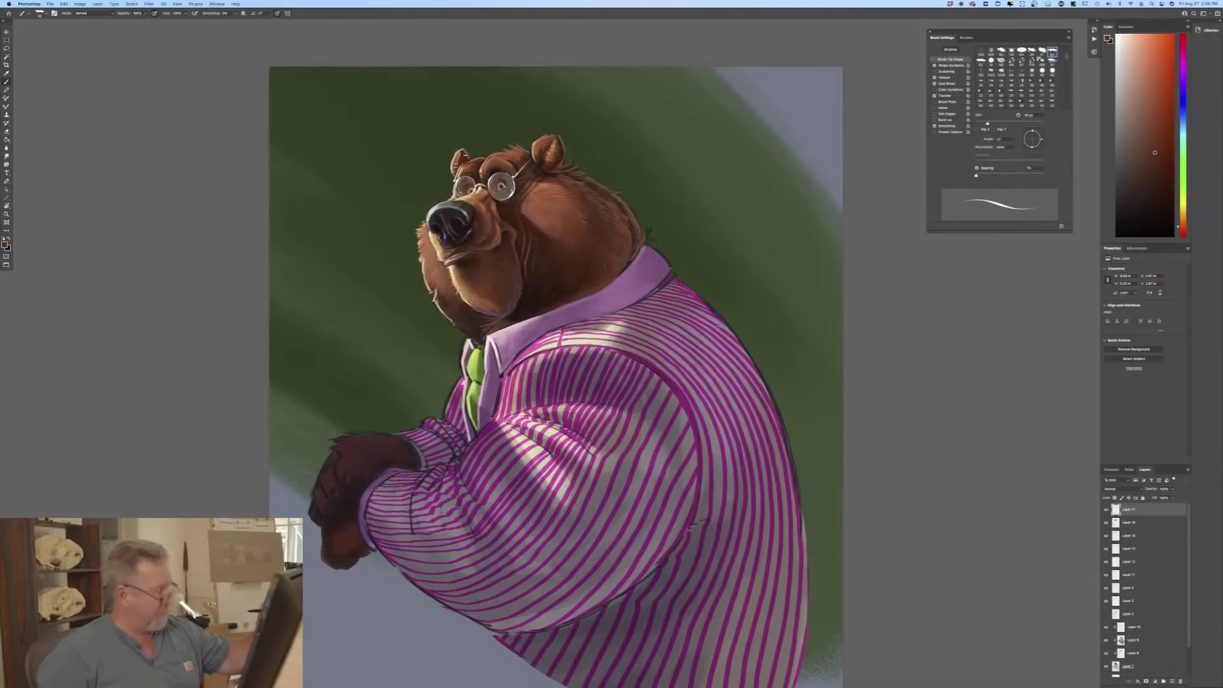
# Step: Sample the collar's lilac as the paint colour and paint fine light strokes along the shirt collar
pyautogui.press('super+plus')
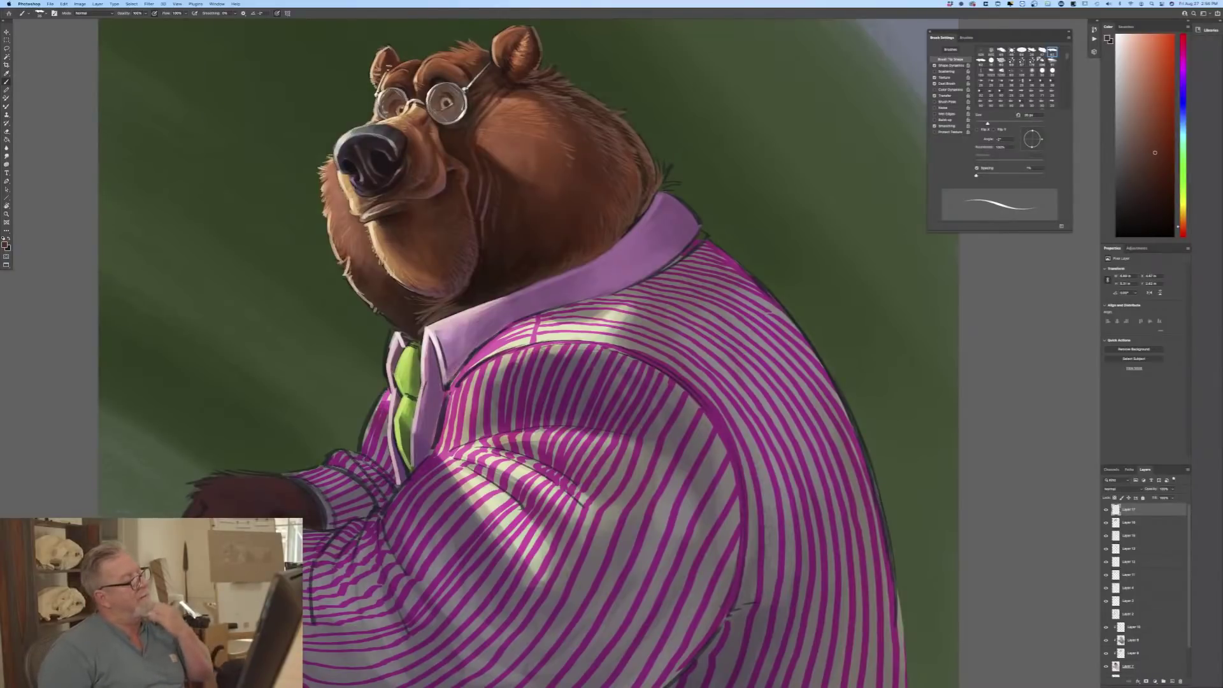
pyautogui.click(5, 243)
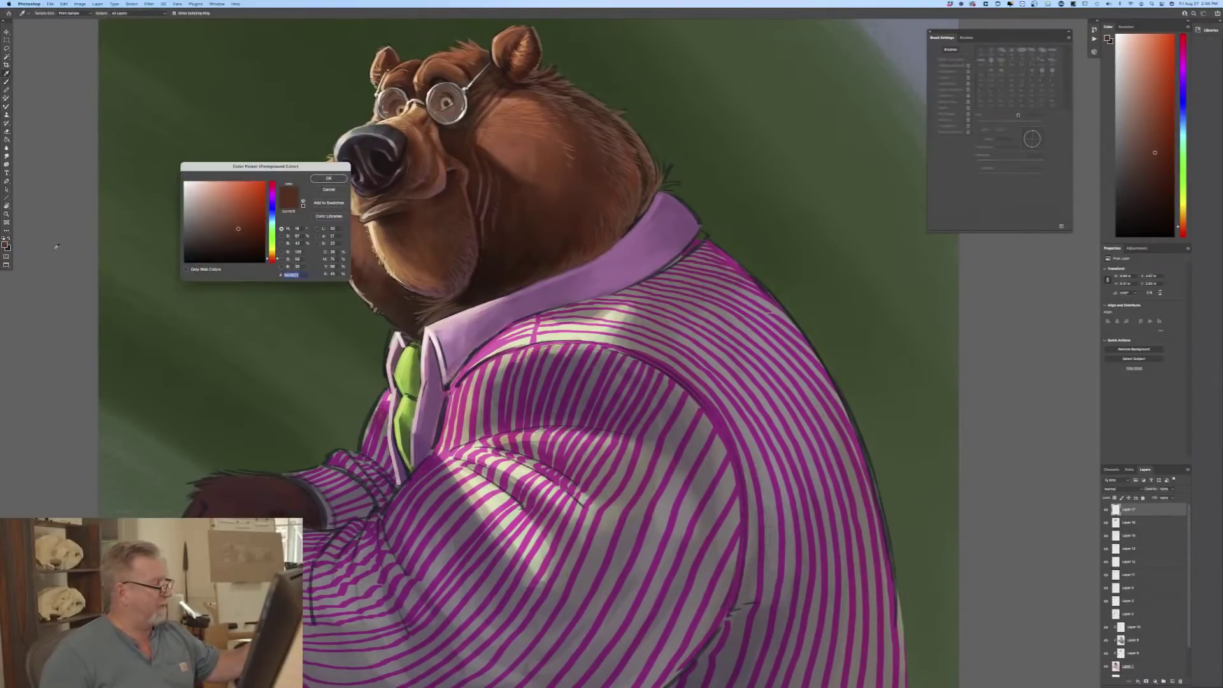
pyautogui.click(530, 288)
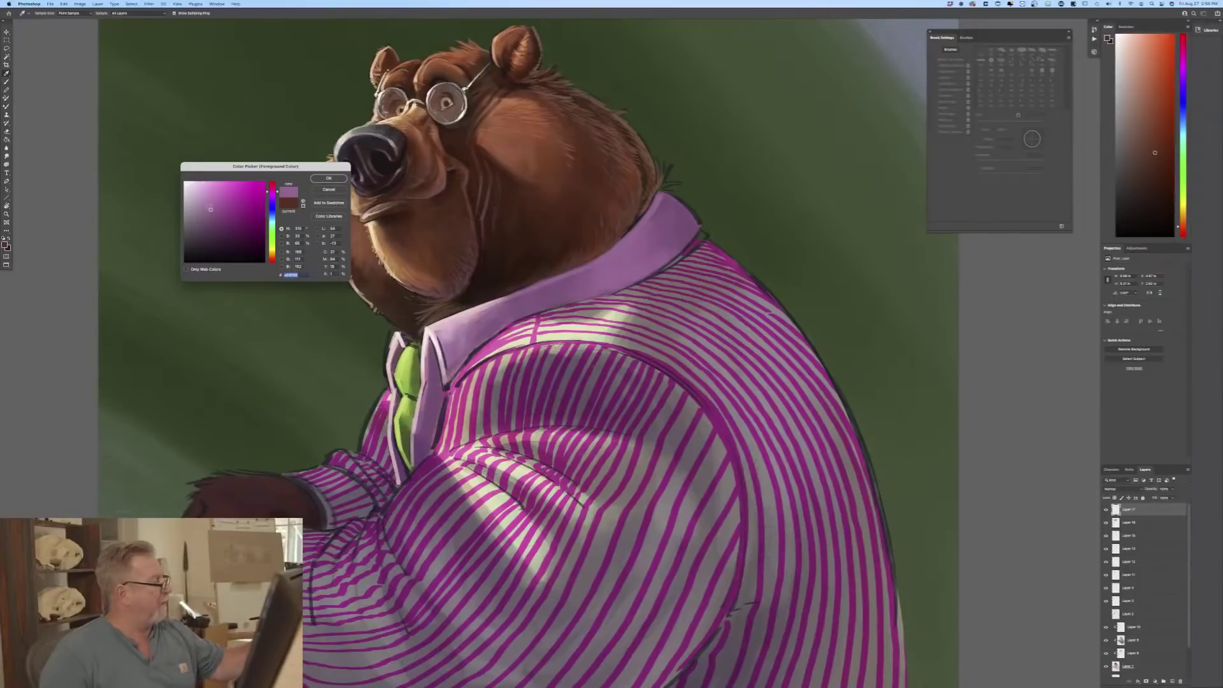
pyautogui.click(319, 179)
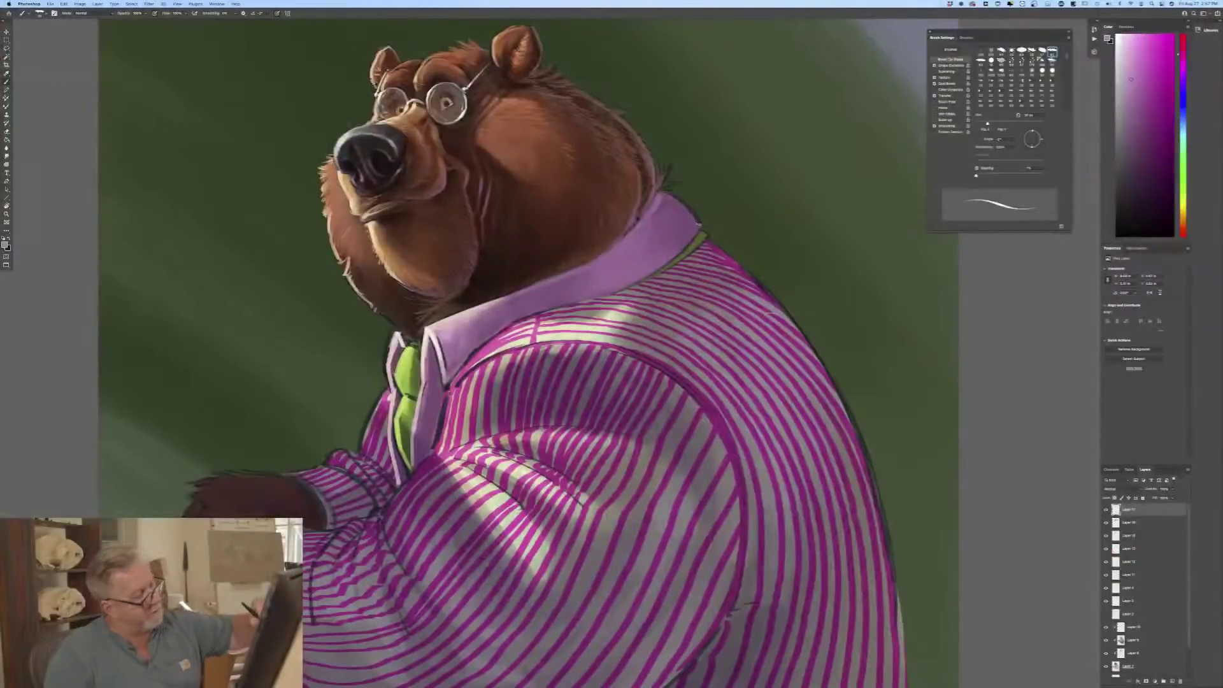
pyautogui.moveTo(697, 231); pyautogui.dragTo(635, 282)
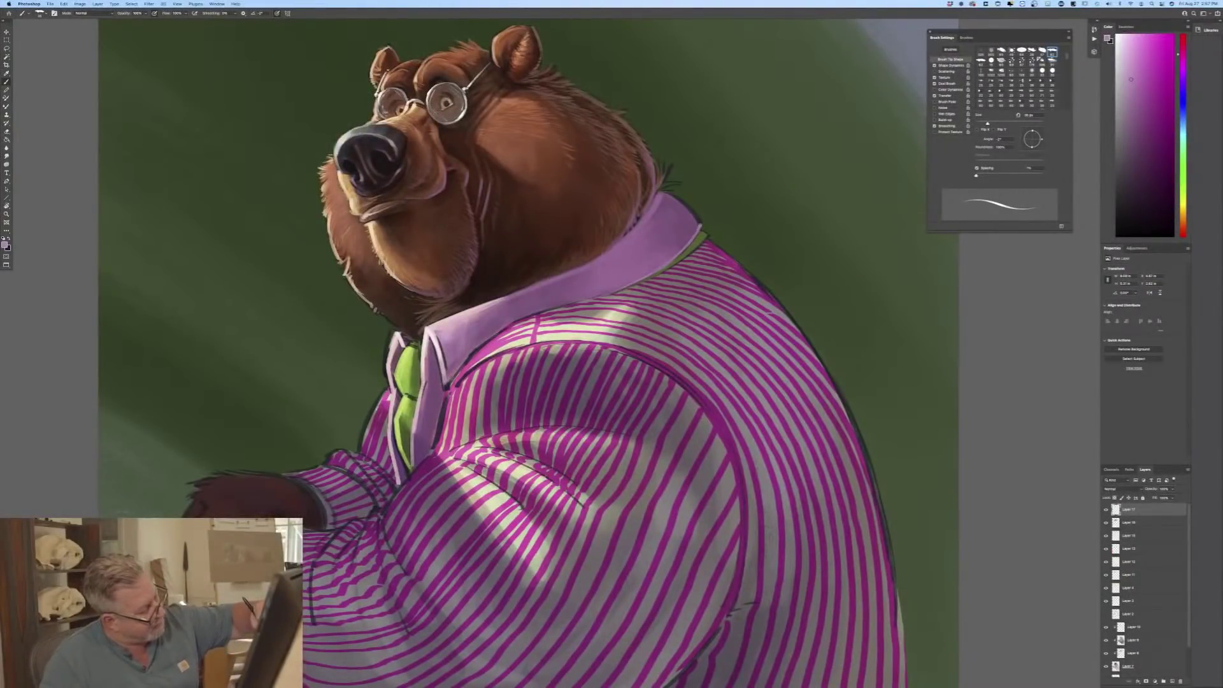
pyautogui.moveTo(564, 304); pyautogui.dragTo(483, 342)
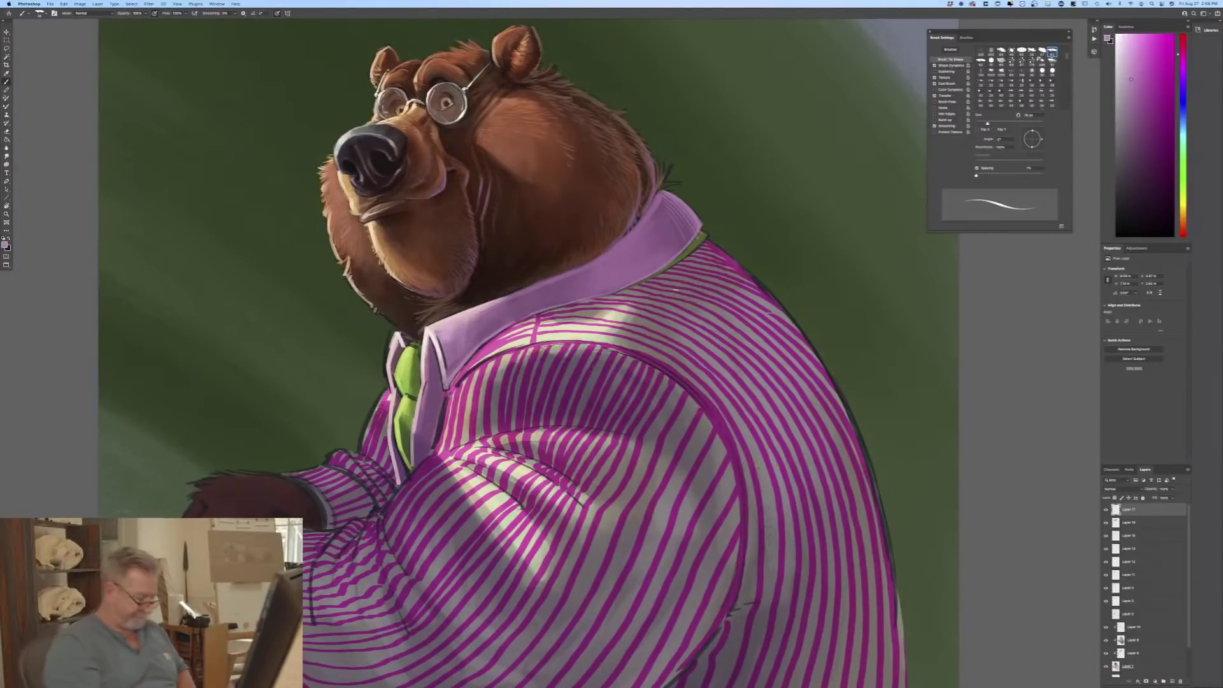
# Step: Change the paint colour to a light, muted yellow-green for the edging beneath the back of the collar
pyautogui.press('super+minus')
pyautogui.press('super+plus')
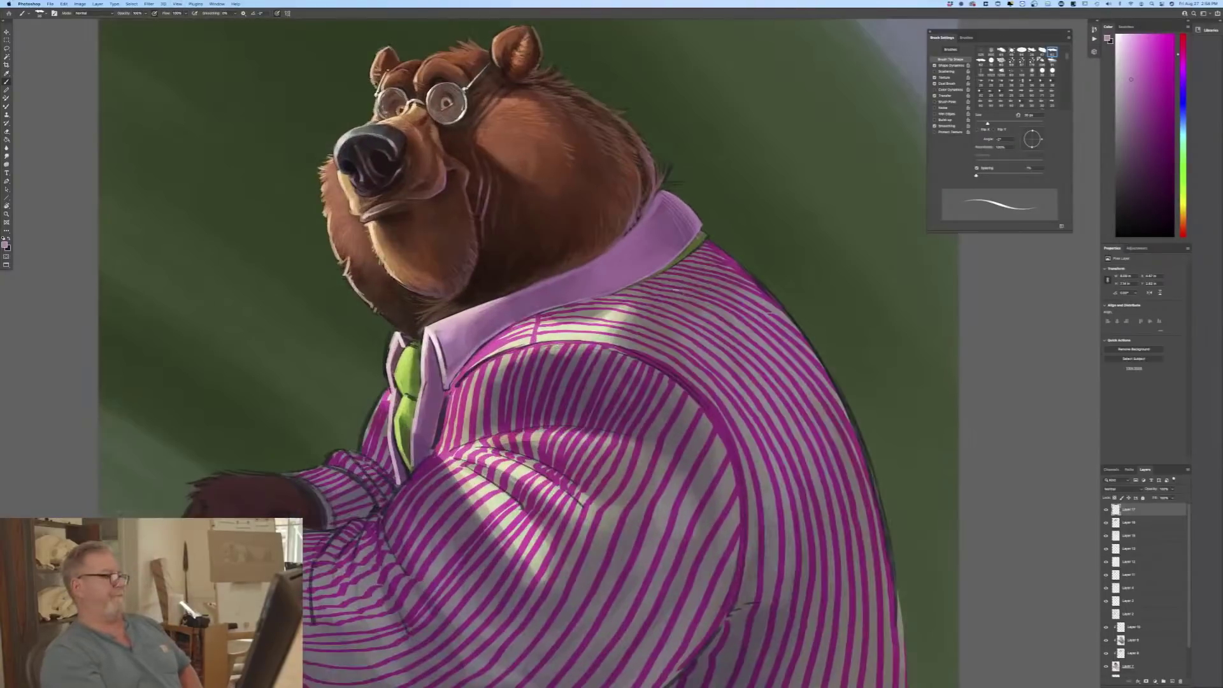
pyautogui.click(5, 245)
pyautogui.click(272, 244)
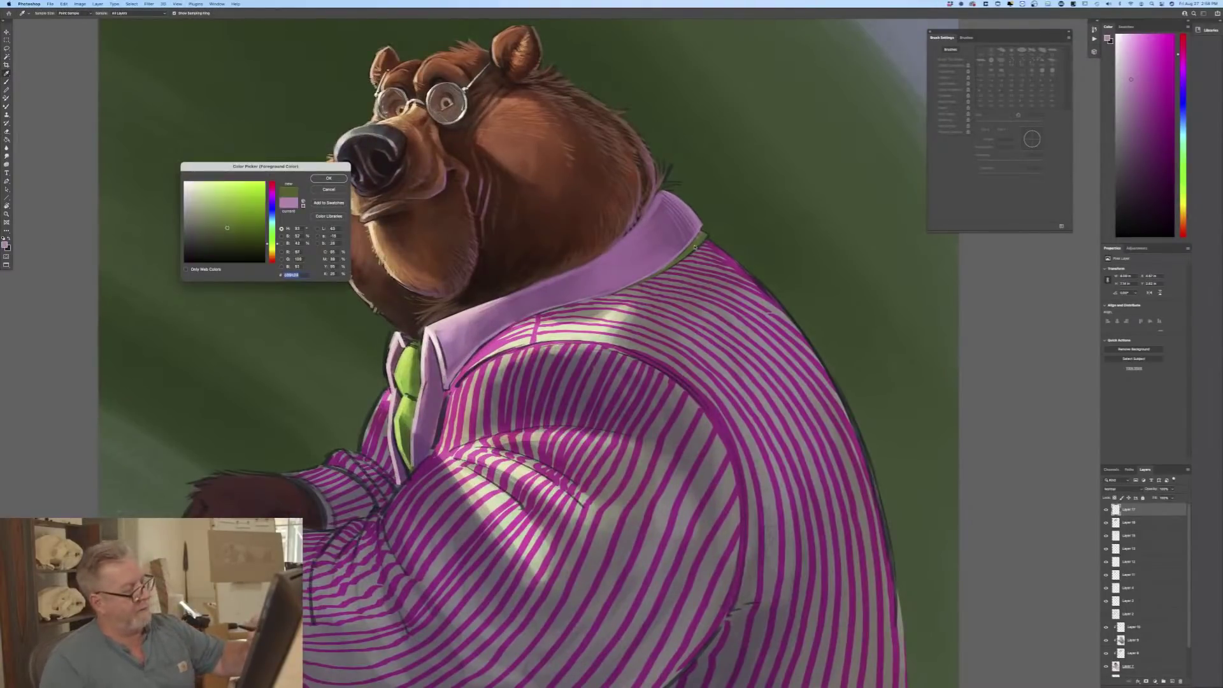
pyautogui.click(219, 212)
pyautogui.click(321, 179)
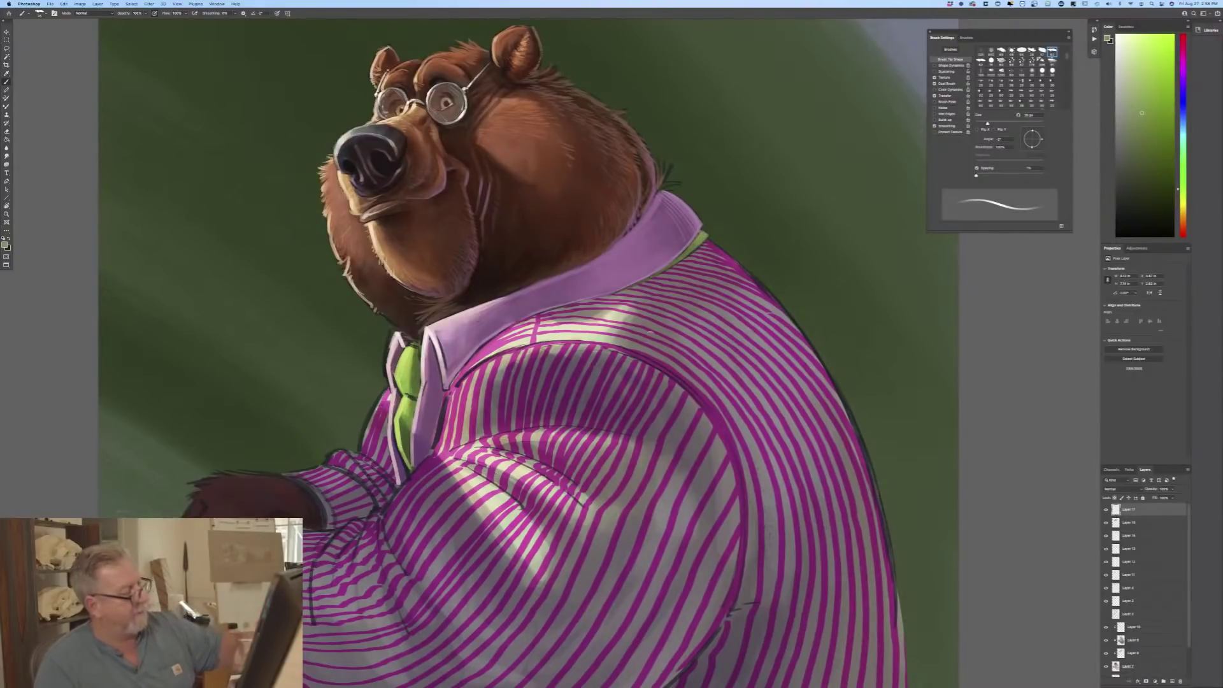
# Step: Select the layer holding the green backdrop, sample the green beside the bear's head and shift it to a darker, cooler green
pyautogui.press('super+minus')
pyautogui.press('super+minus')
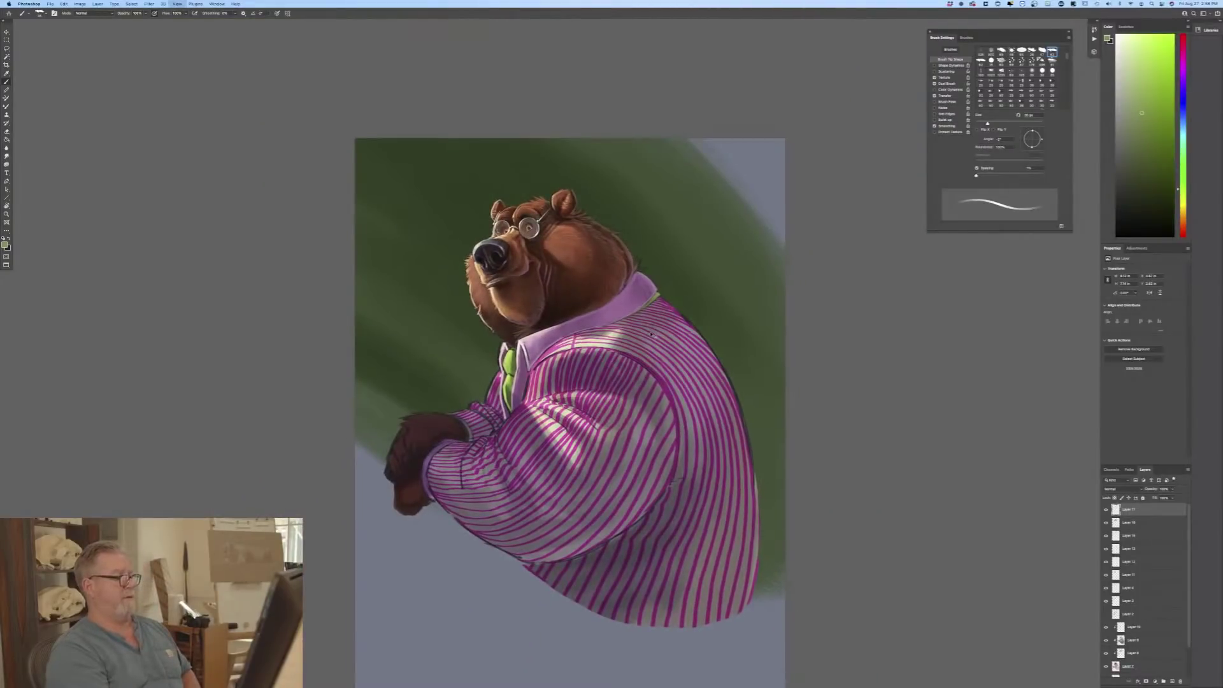
pyautogui.press('super+plus')
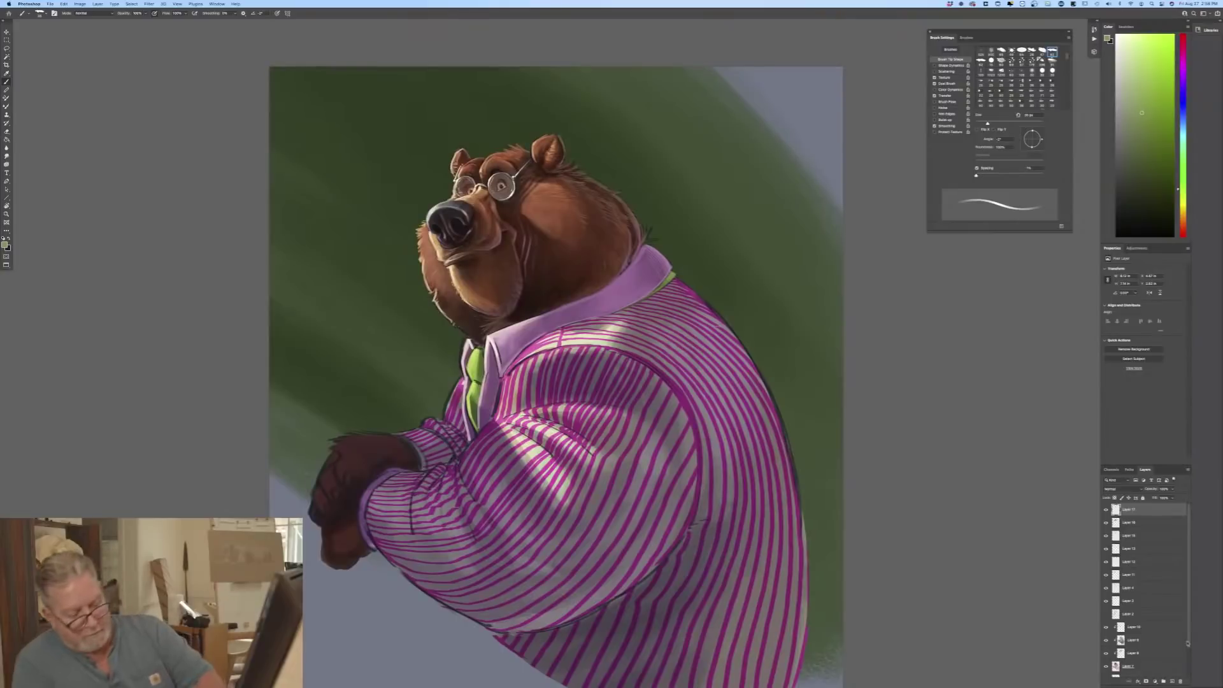
pyautogui.scroll(-3, 1124, 661)
pyautogui.click(1125, 660)
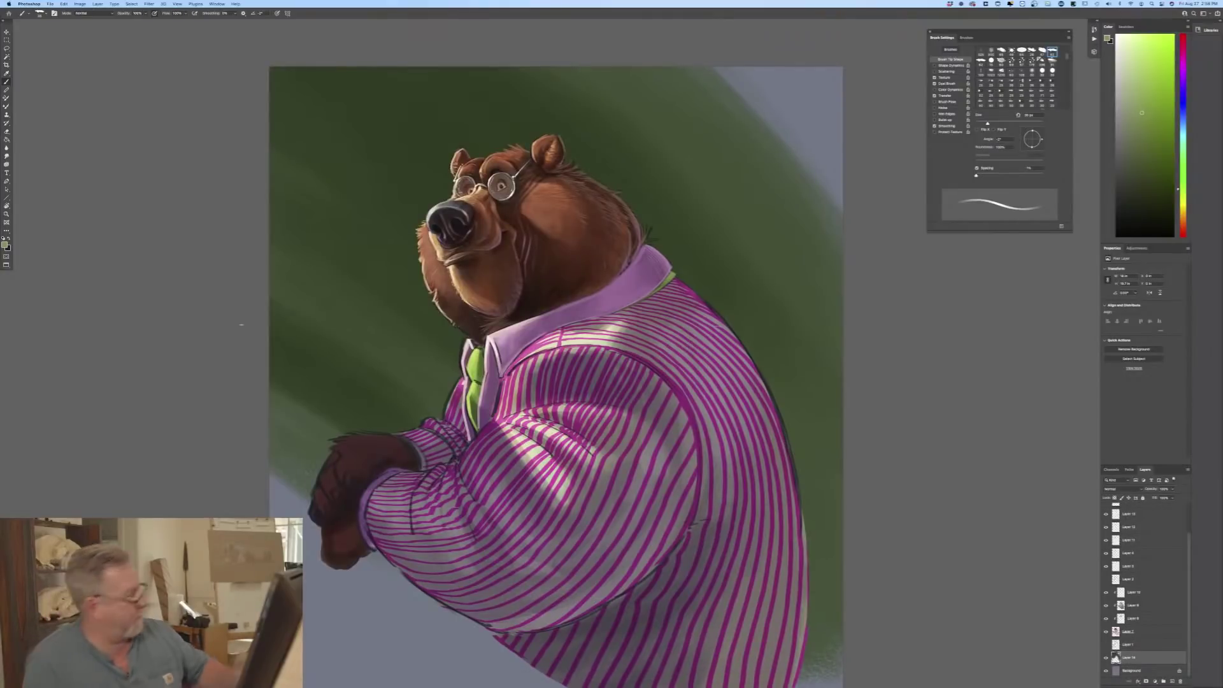
pyautogui.press('i')
pyautogui.click(6, 244)
pyautogui.click(435, 190)
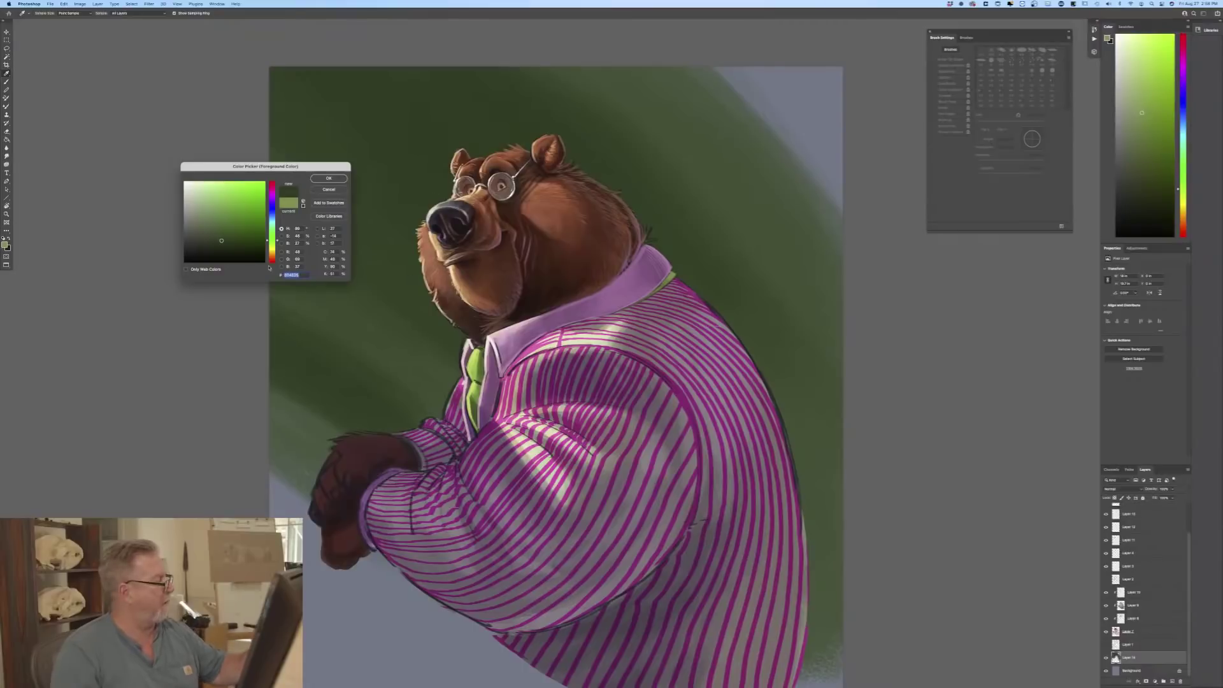
pyautogui.click(217, 248)
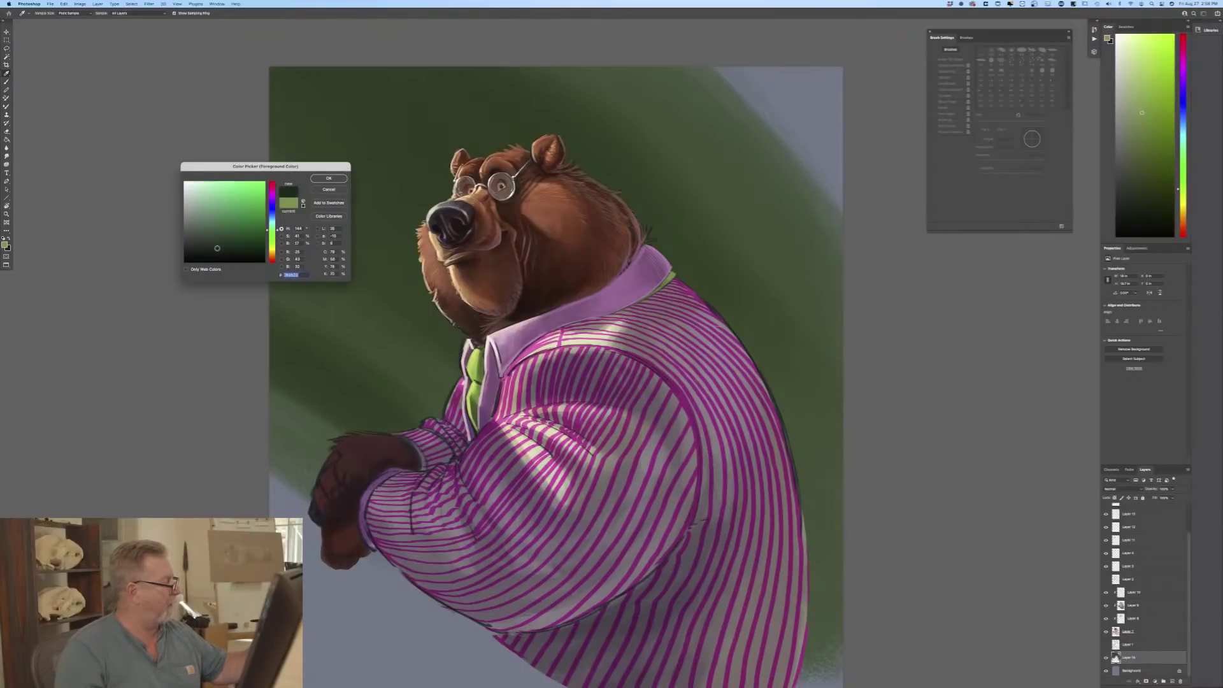
pyautogui.press('Return')
pyautogui.press('b')
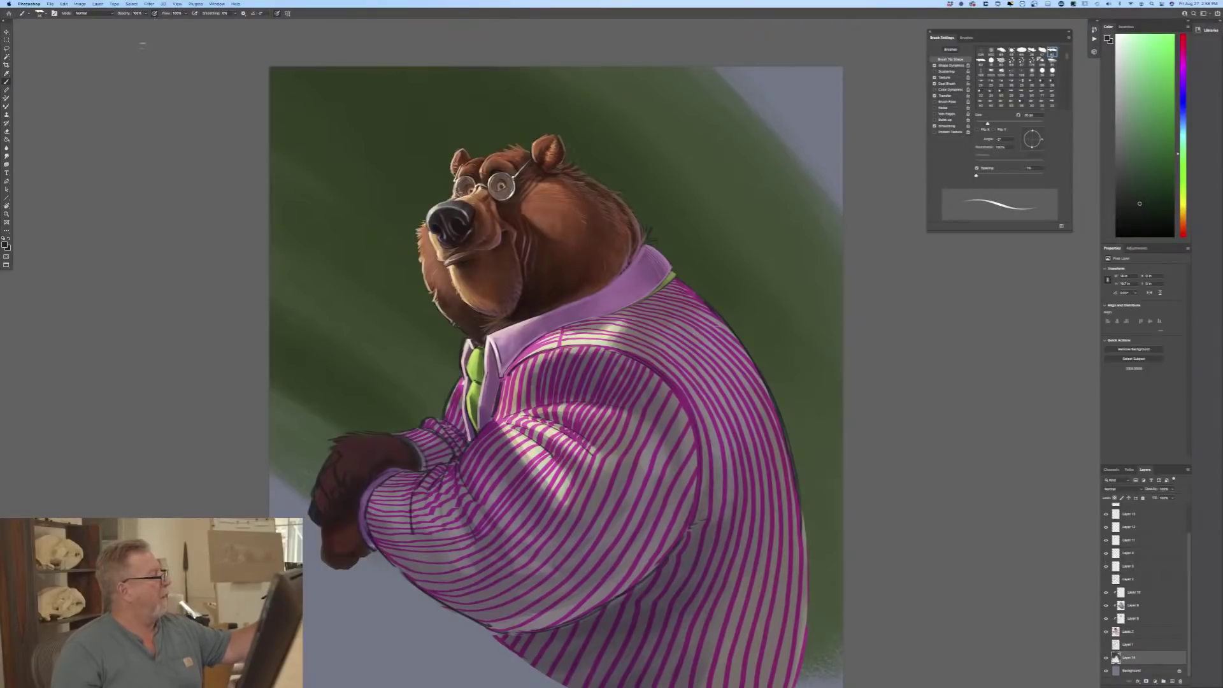
# Step: Choose a broader, softer textured brush and darken the green backdrop around the bear's head and back
pyautogui.click(44, 14)
pyautogui.click(31, 194)
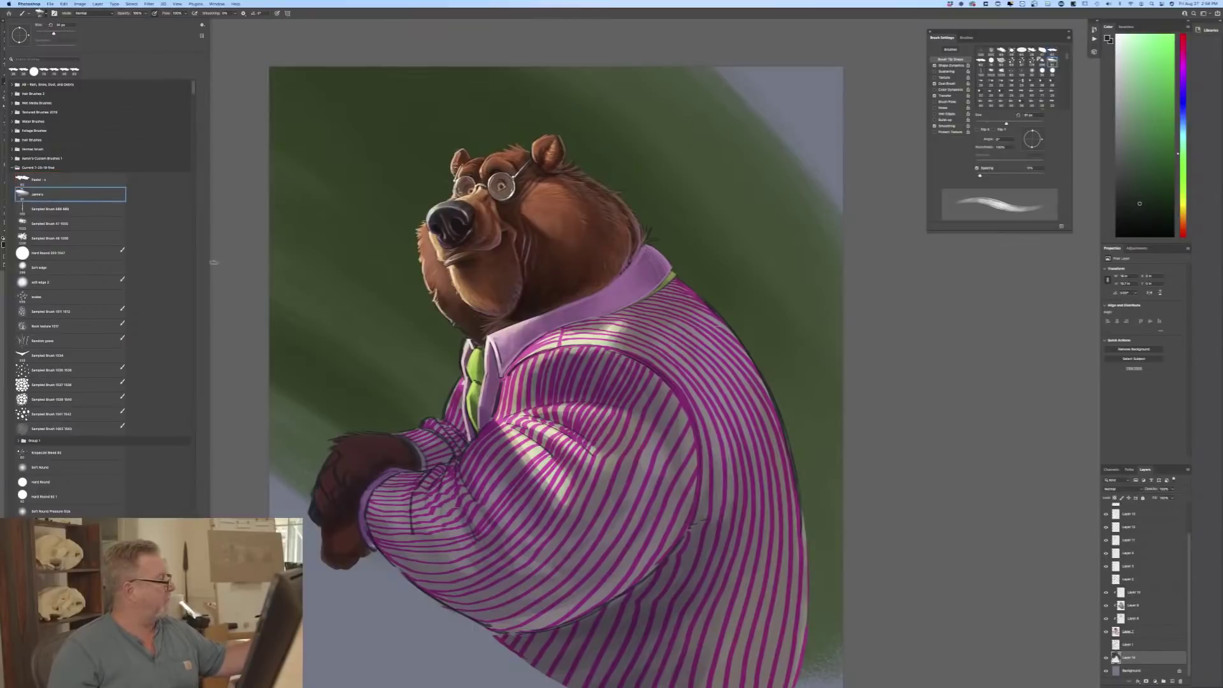
pyautogui.click(293, 332)
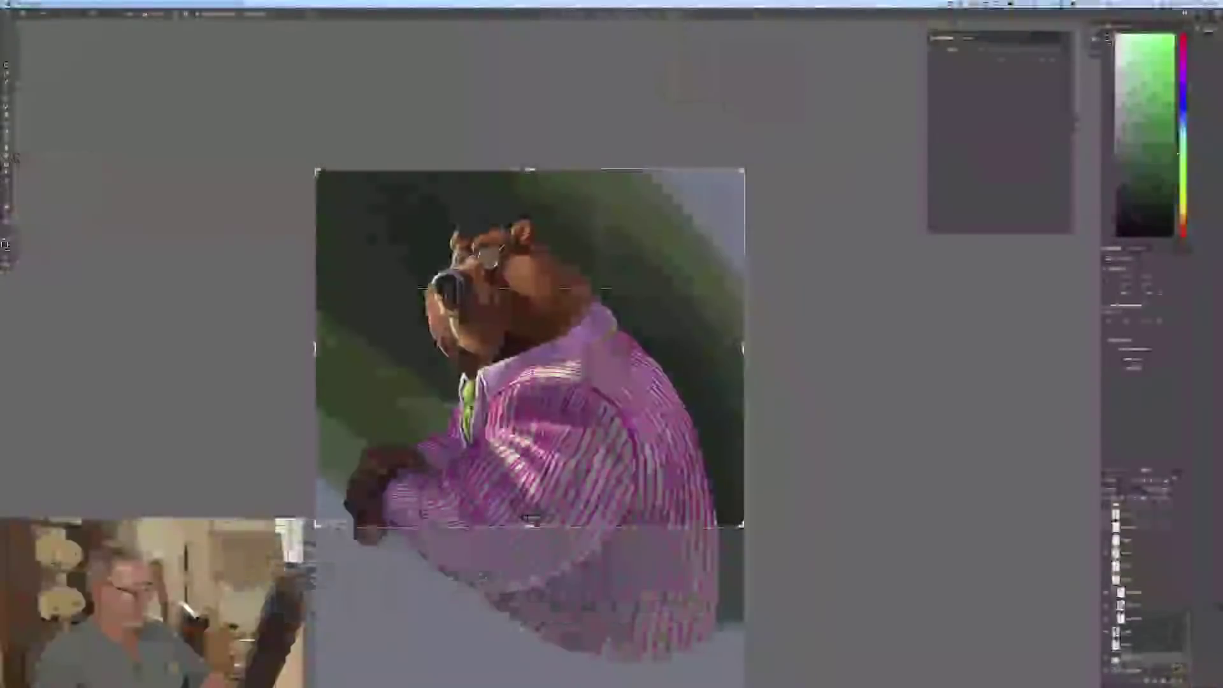
# Step: Try a nearly square crop that trims both sides and cuts through the paws and lower shirt, and undo it
pyautogui.moveTo(529, 520); pyautogui.dragTo(516, 527)
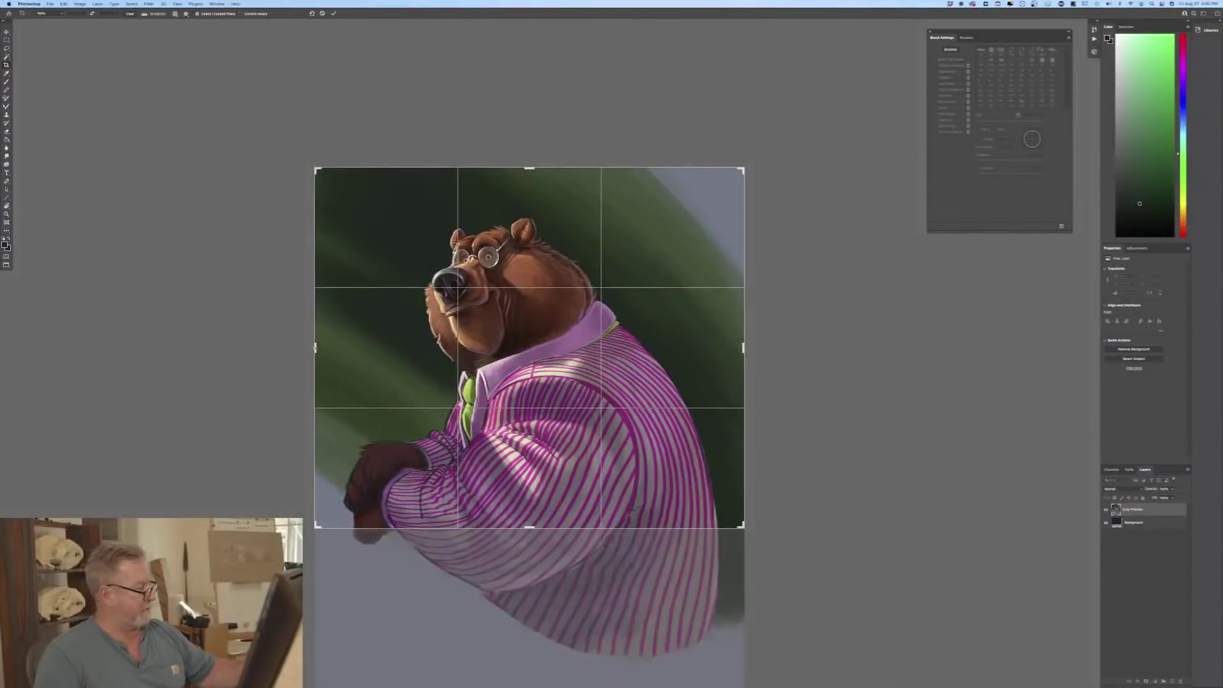
pyautogui.moveTo(316, 347); pyautogui.dragTo(337, 347)
pyautogui.moveTo(721, 348); pyautogui.dragTo(716, 344)
pyautogui.moveTo(529, 168)
pyautogui.mouseDown()
pyautogui.moveTo(540, 160)
pyautogui.moveTo(513, 155)
pyautogui.mouseUp()
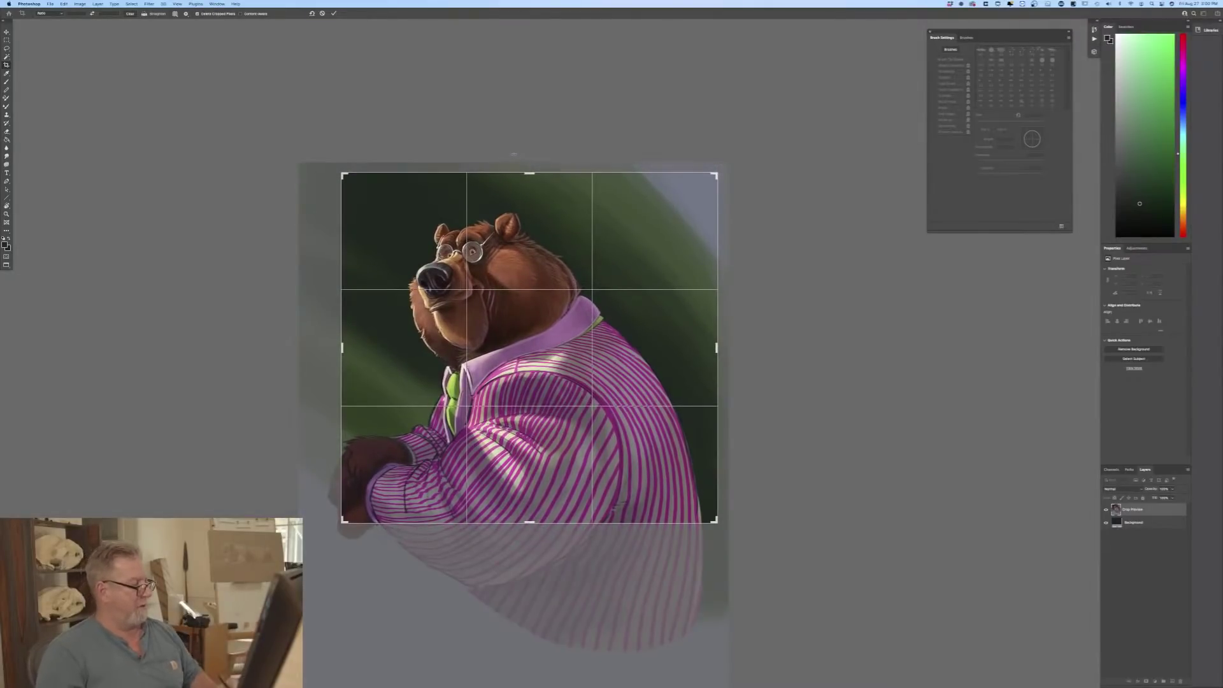
pyautogui.moveTo(342, 347)
pyautogui.mouseDown()
pyautogui.moveTo(358, 341)
pyautogui.moveTo(339, 342)
pyautogui.mouseUp()
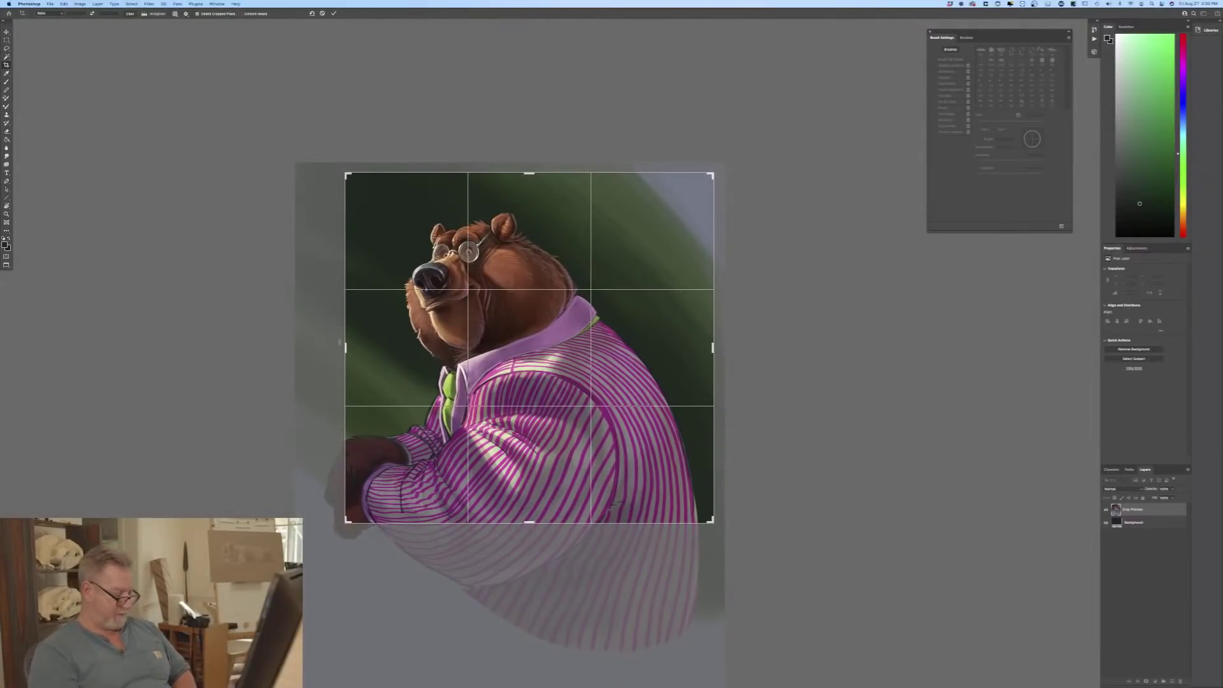
pyautogui.press('Return')
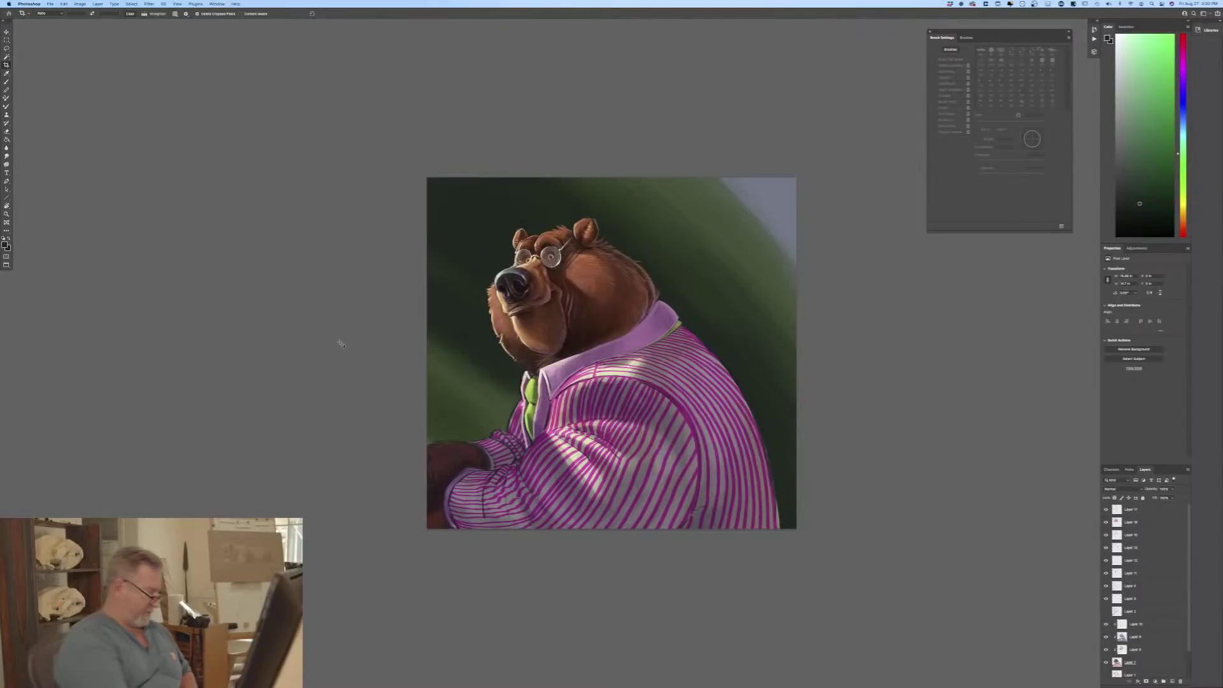
pyautogui.press('super+z')
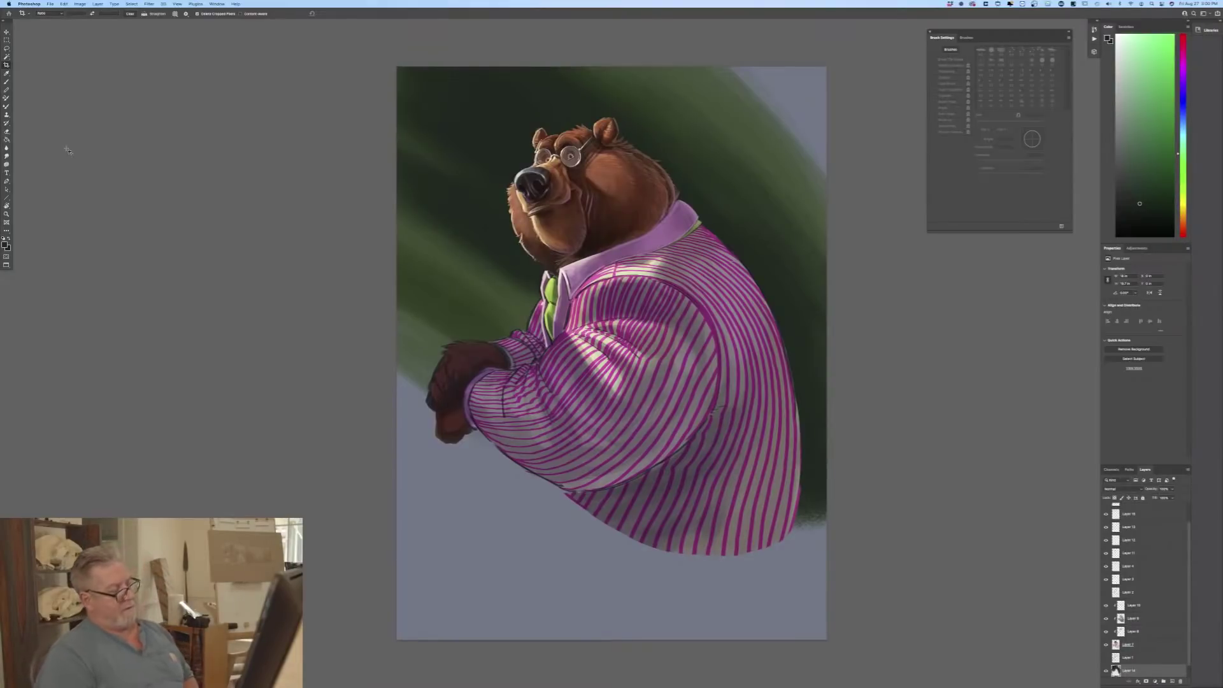
# Step: Try a taller crop that keeps both paws, removes the empty area below the bear and slightly narrows both sides
pyautogui.click(7, 65)
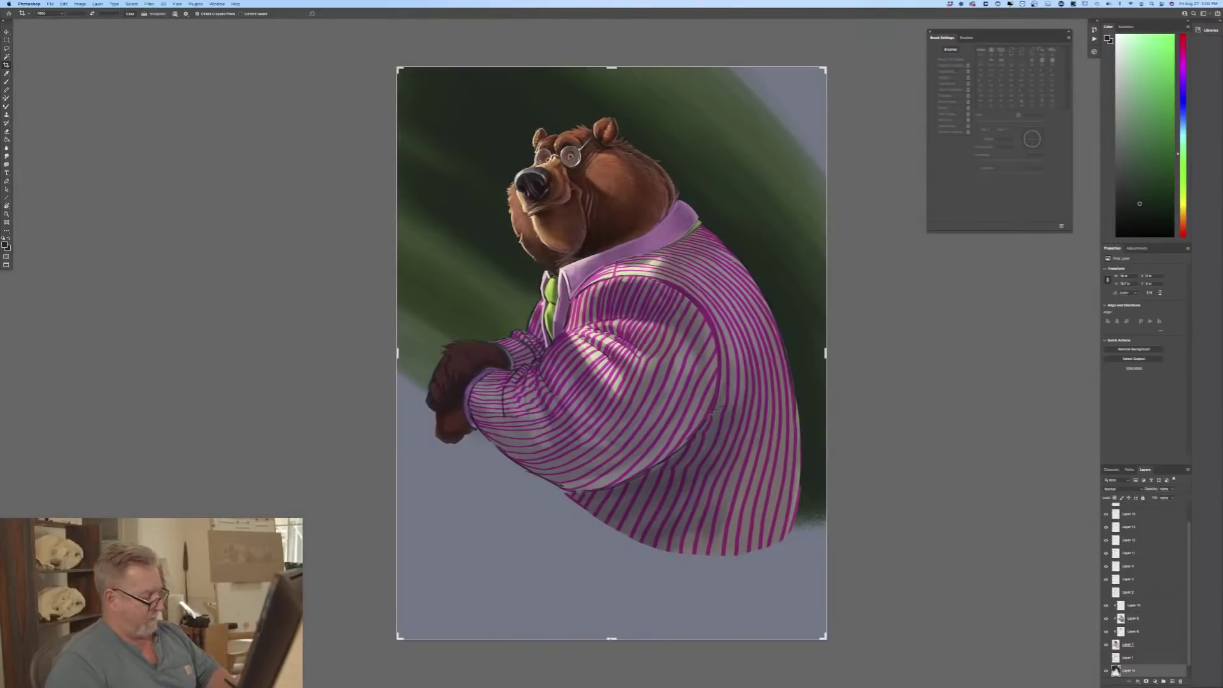
pyautogui.moveTo(612, 637); pyautogui.dragTo(602, 576)
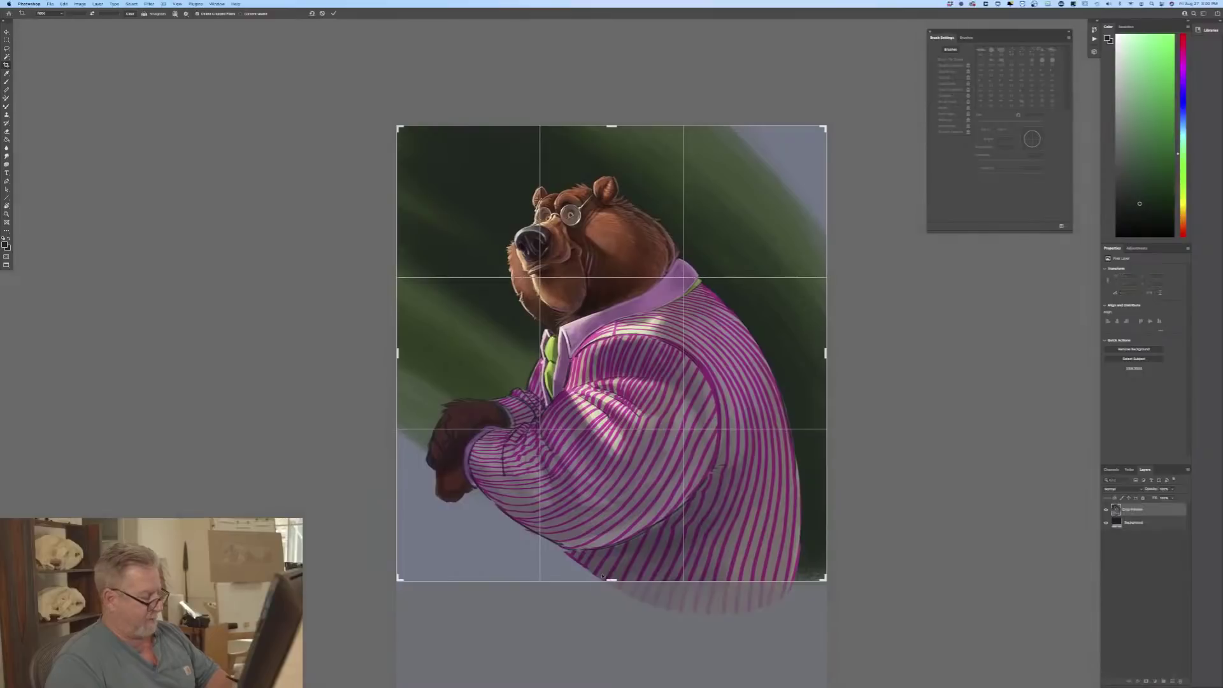
pyautogui.moveTo(397, 358); pyautogui.dragTo(410, 350)
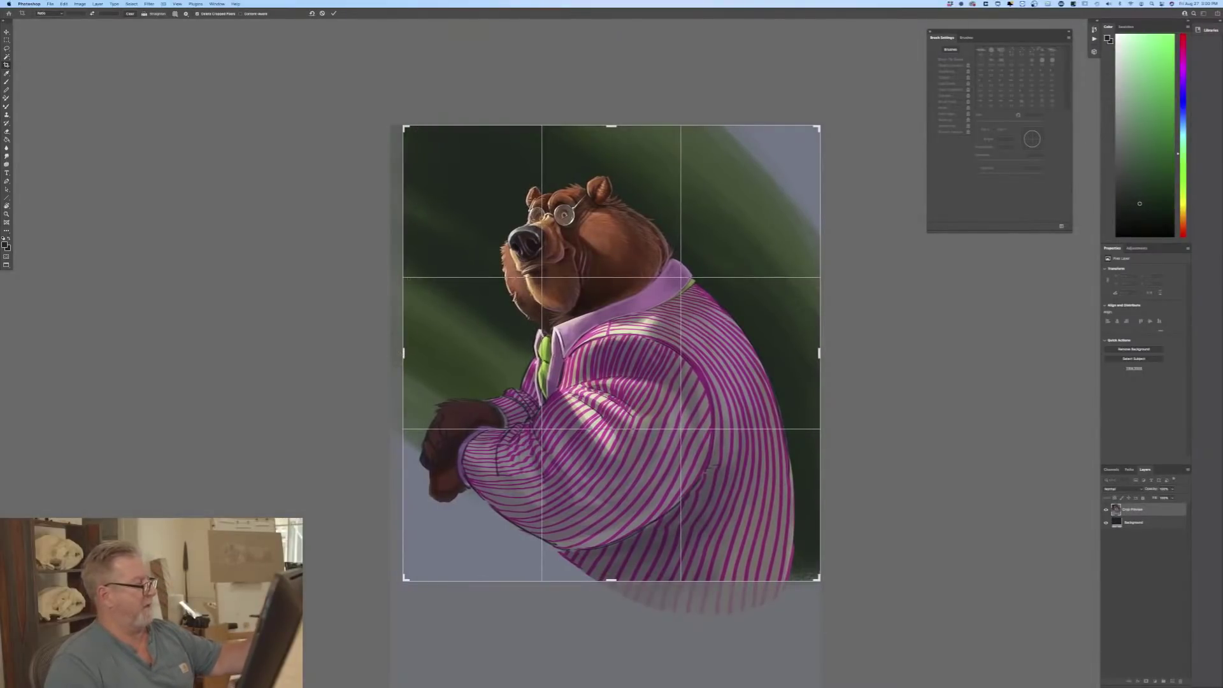
pyautogui.moveTo(403, 353); pyautogui.dragTo(405, 350)
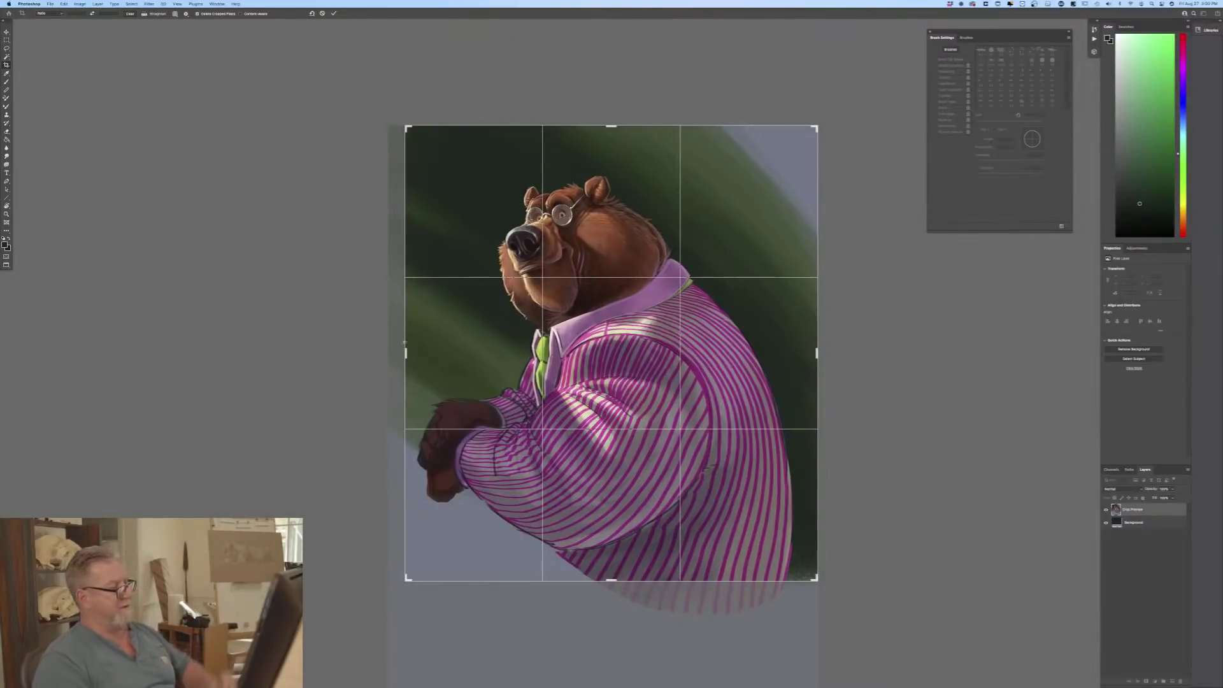
pyautogui.moveTo(611, 579)
pyautogui.mouseDown()
pyautogui.moveTo(612, 553)
pyautogui.moveTo(609, 580)
pyautogui.moveTo(610, 564)
pyautogui.mouseUp()
pyautogui.moveTo(611, 565); pyautogui.dragTo(611, 577)
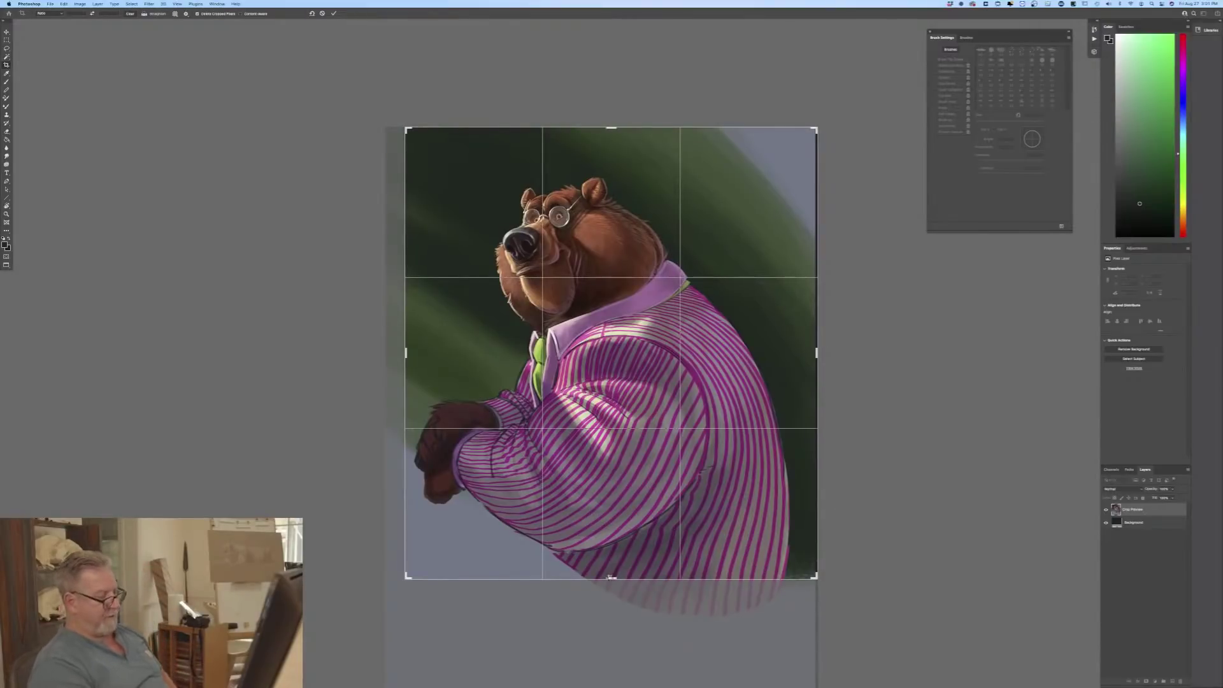
pyautogui.press('Return')
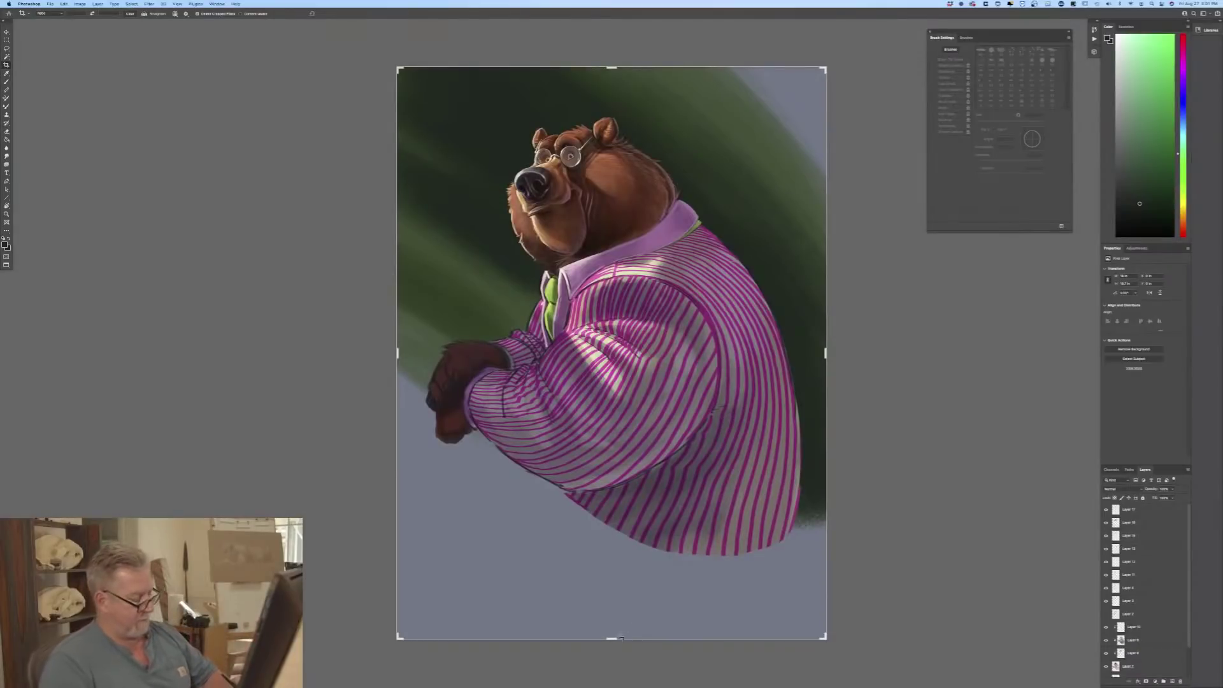
# Step: Crop the bottom of the canvas just above the shirt's lower hem, keeping the full width
pyautogui.moveTo(612, 636); pyautogui.dragTo(610, 579)
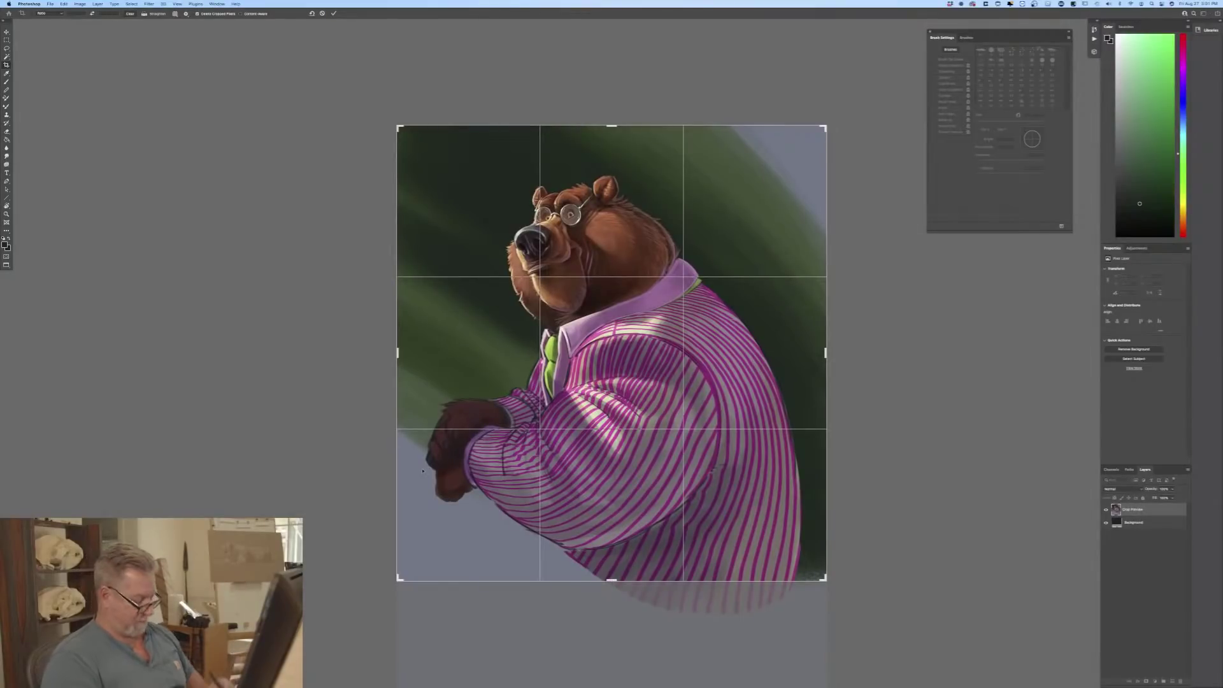
pyautogui.press('Return')
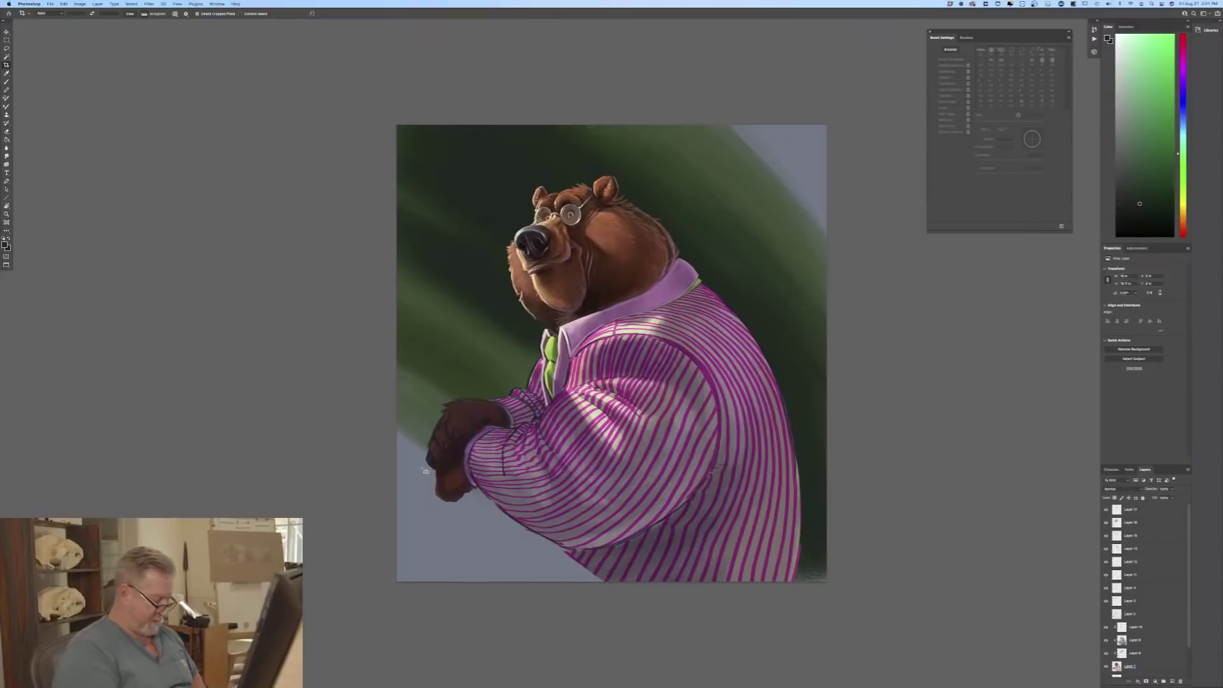
pyautogui.press('super+equal')
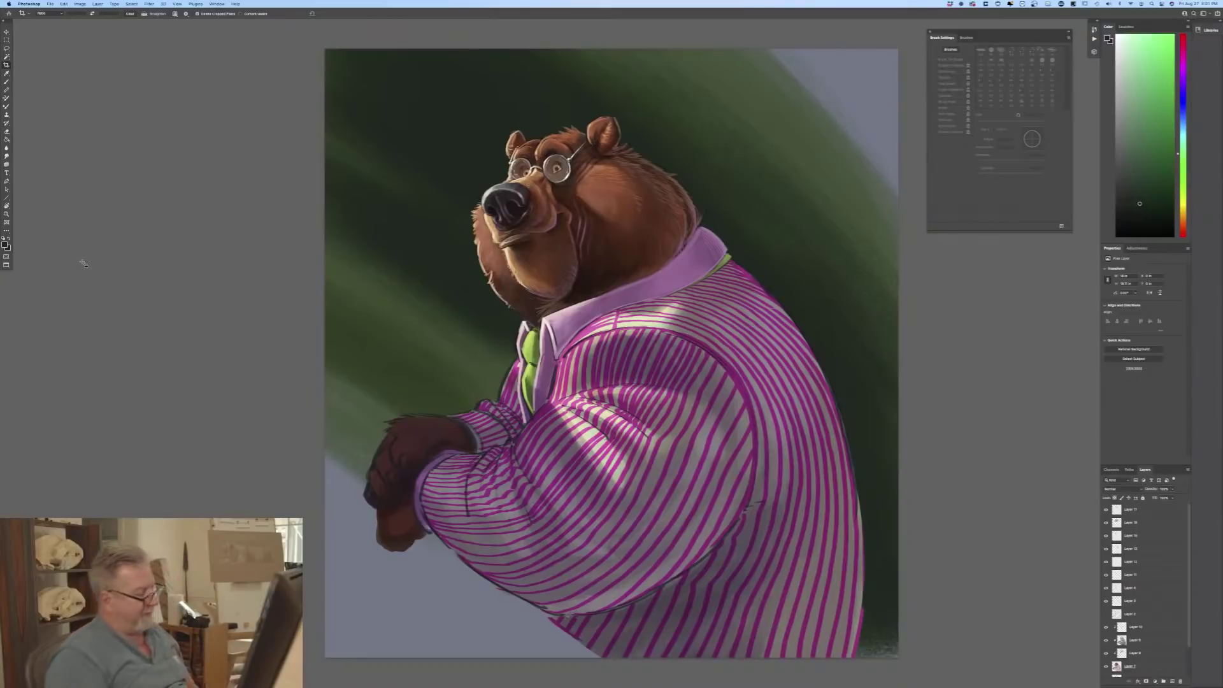
# Step: Sample the muted green beside the far sleeve and touch up the sleeve's edge on the top layer with a small tapered brush
pyautogui.click(5, 245)
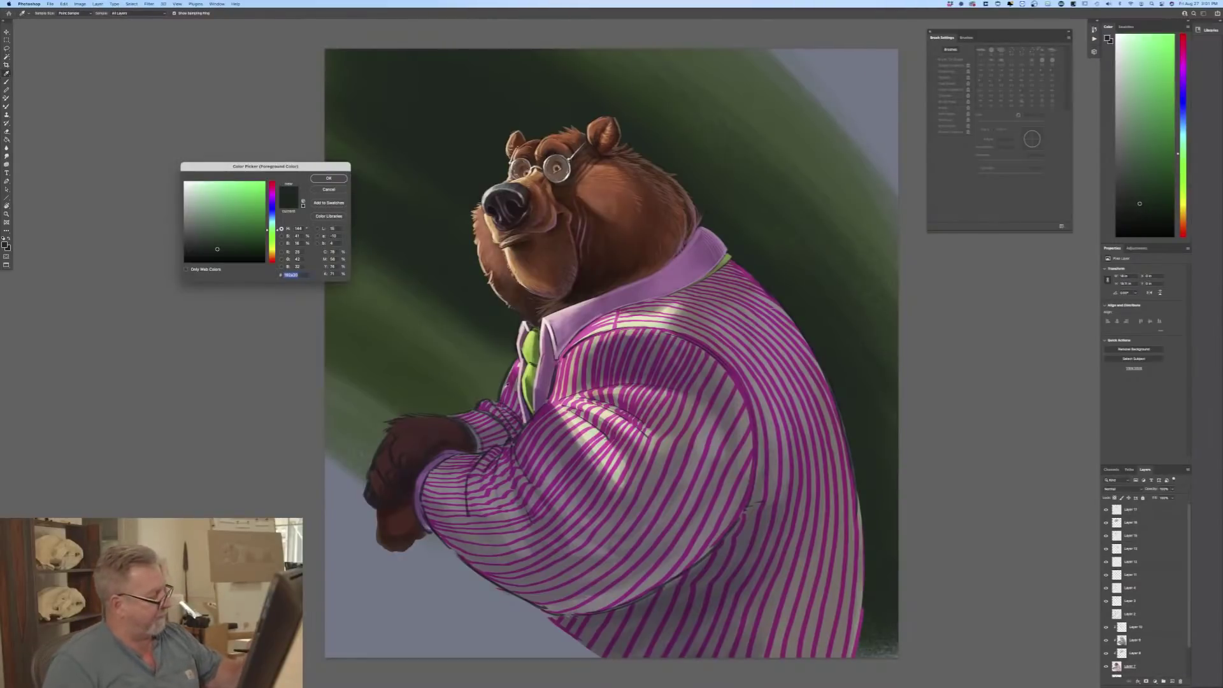
pyautogui.click(504, 388)
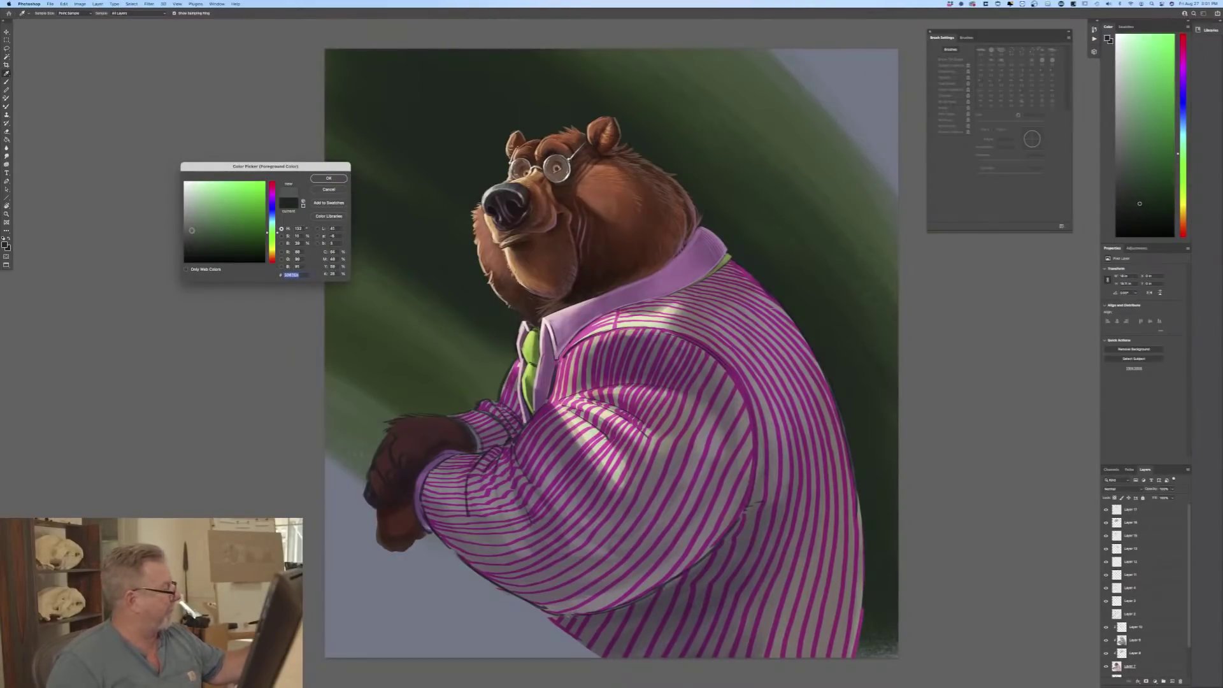
pyautogui.click(328, 179)
pyautogui.press('c')
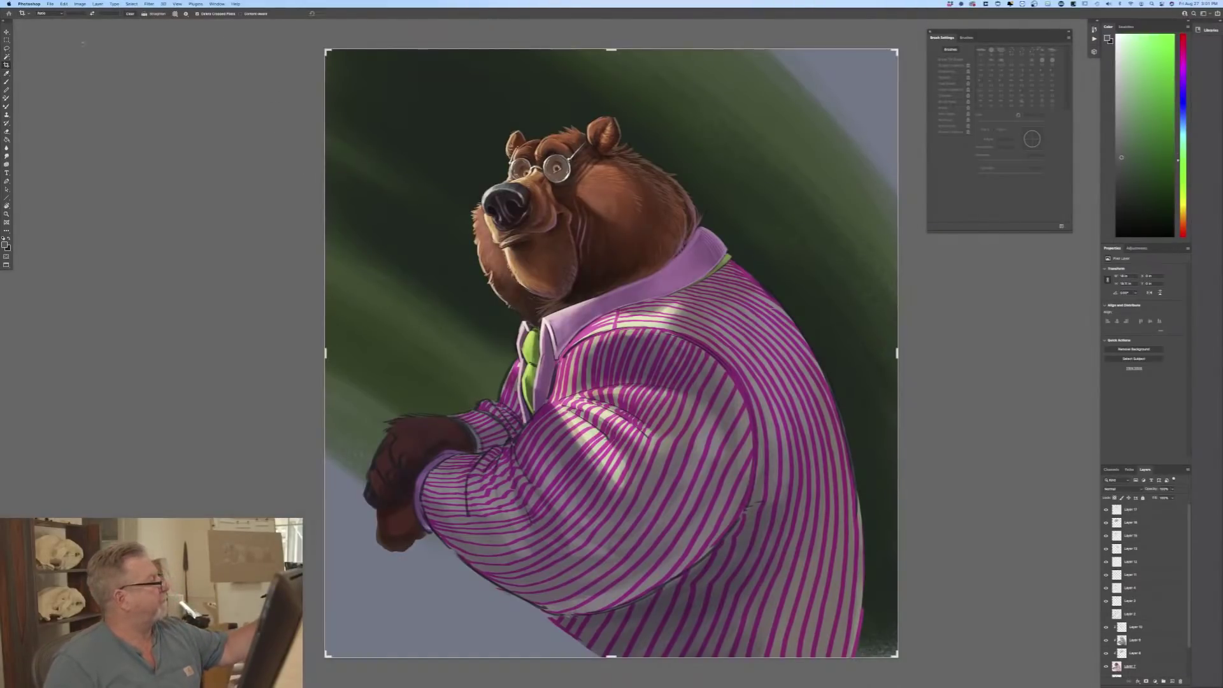
pyautogui.press('b')
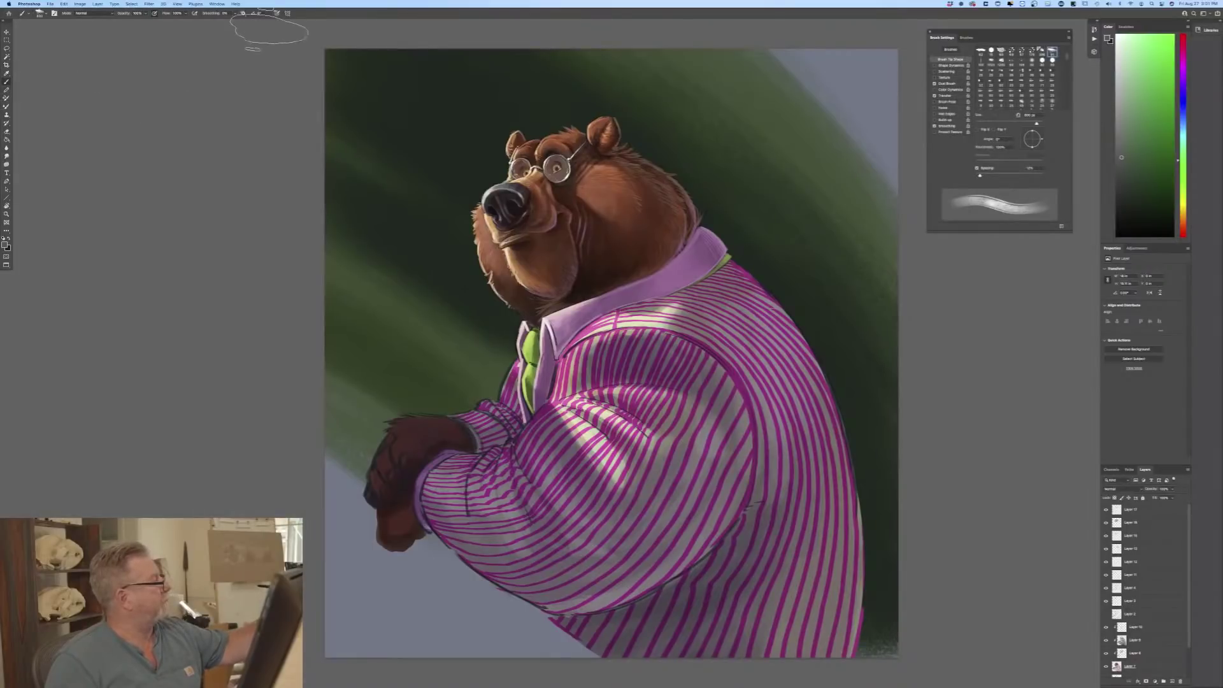
pyautogui.click(38, 13)
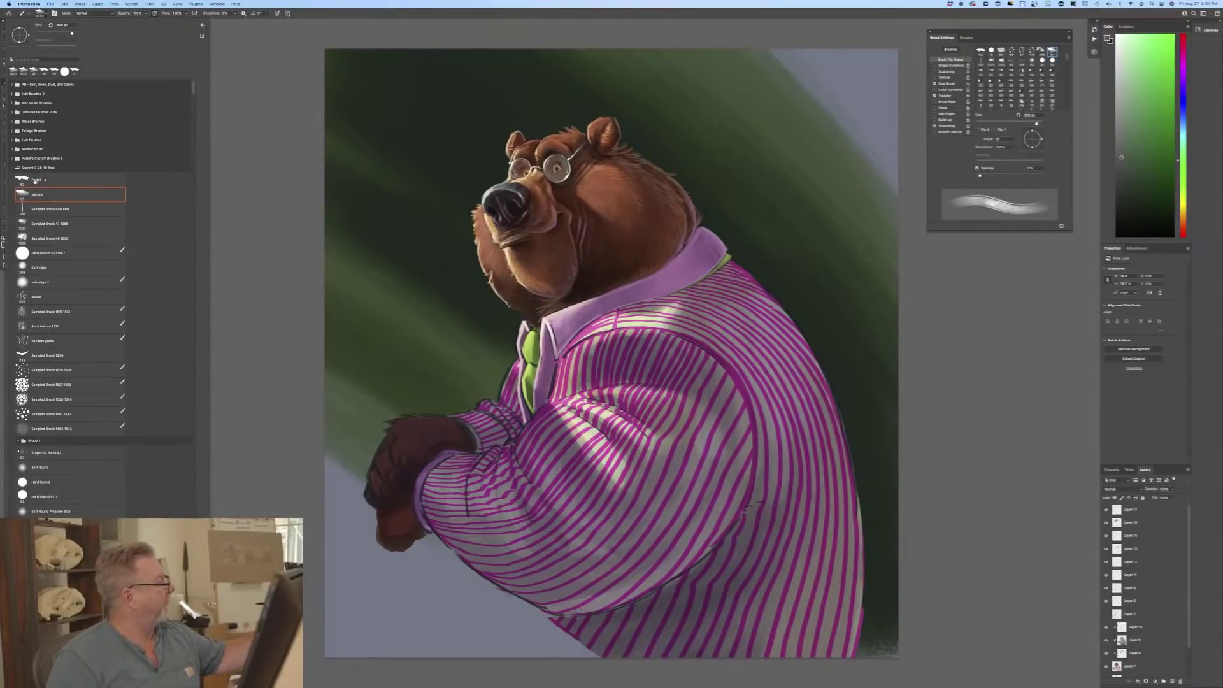
pyautogui.click(35, 180)
pyautogui.click(259, 194)
pyautogui.click(276, 13)
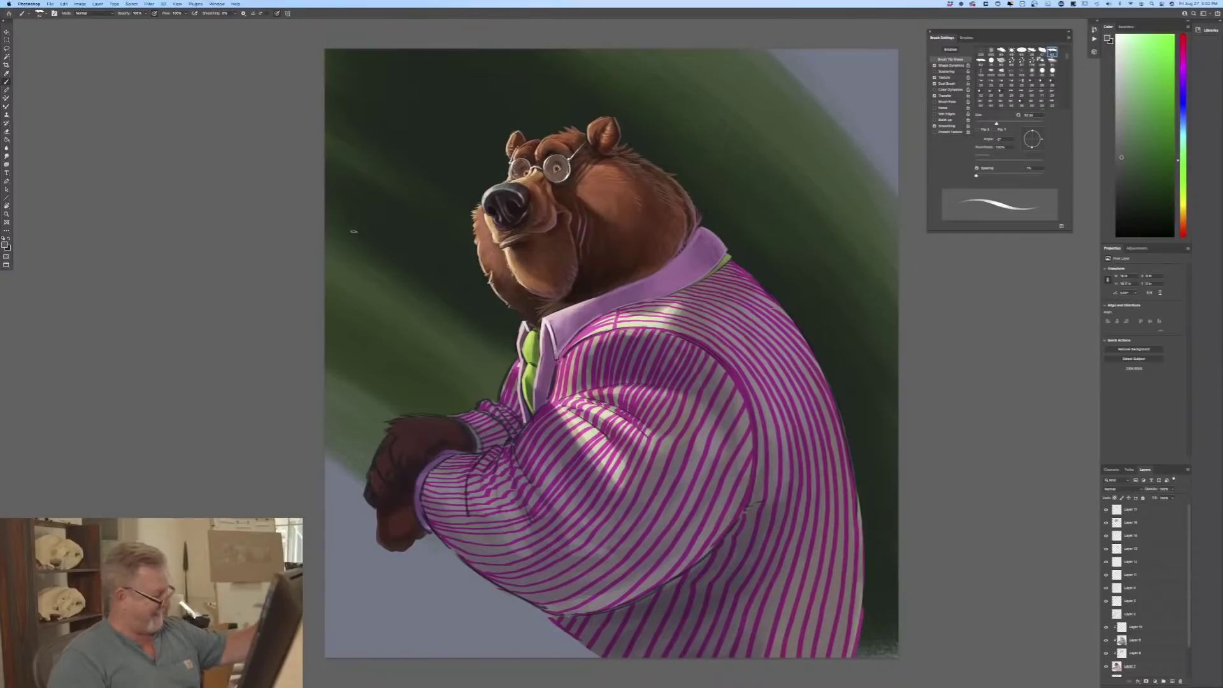
pyautogui.press('[')
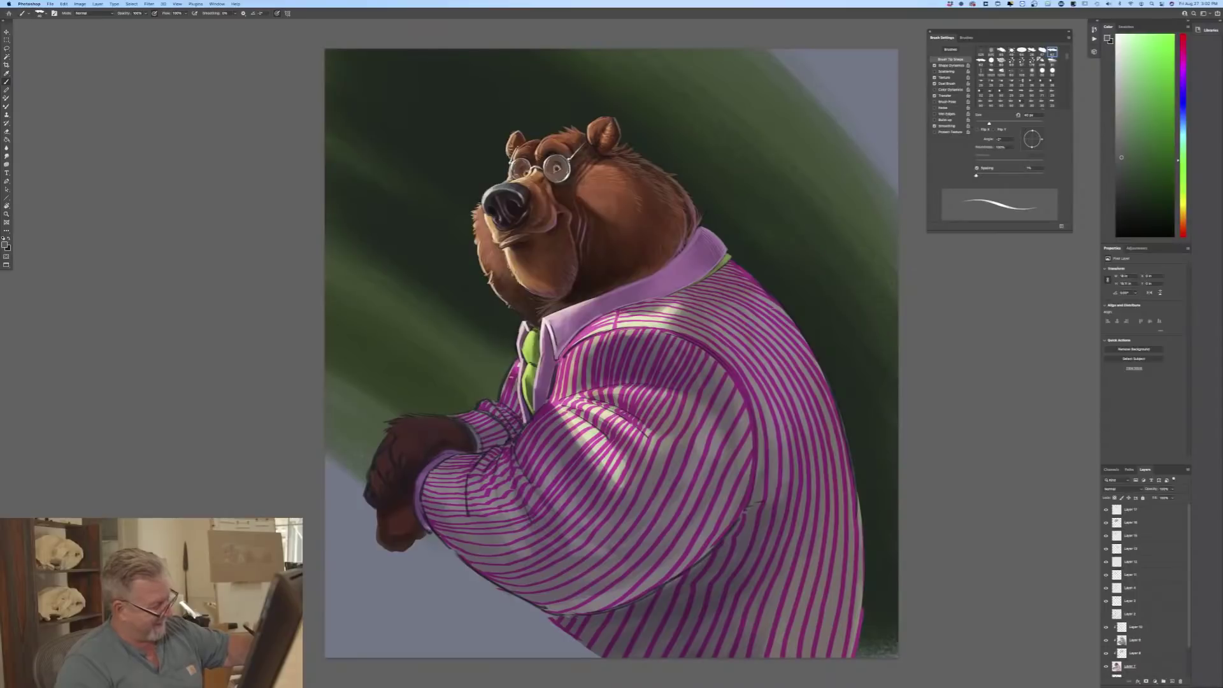
pyautogui.click(1130, 509)
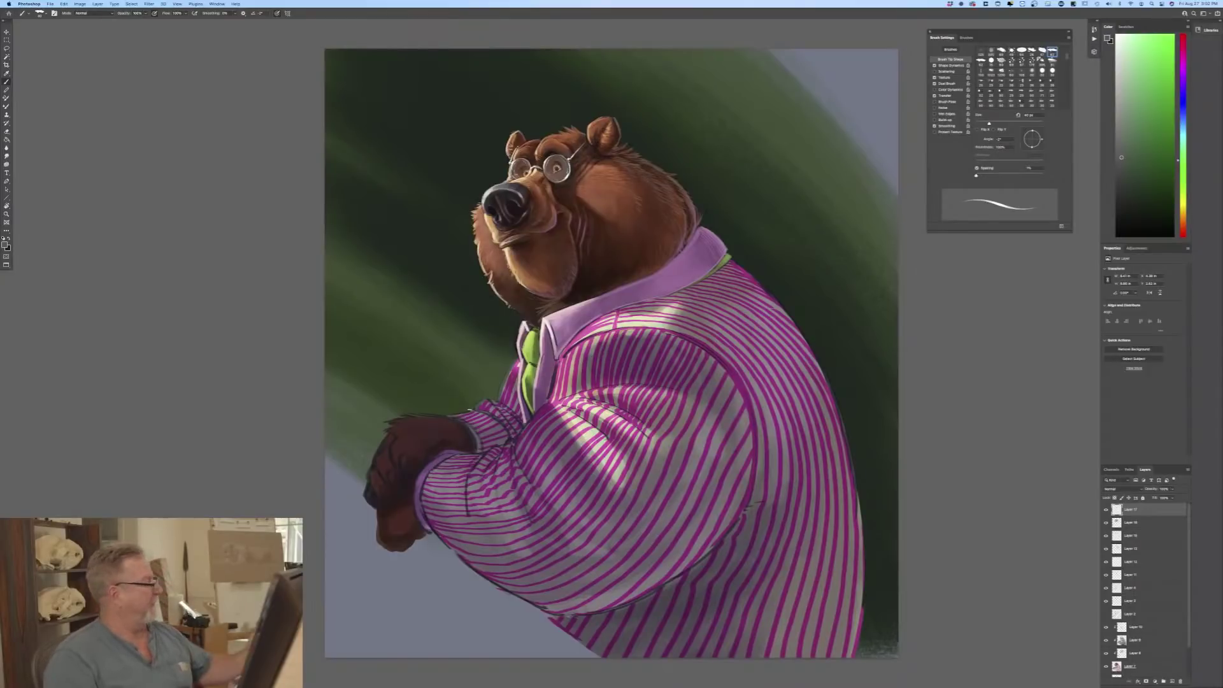
# Step: Sample the collar's mauve and brush it softly into the fur along the collar
pyautogui.click(5, 245)
pyautogui.click(632, 288)
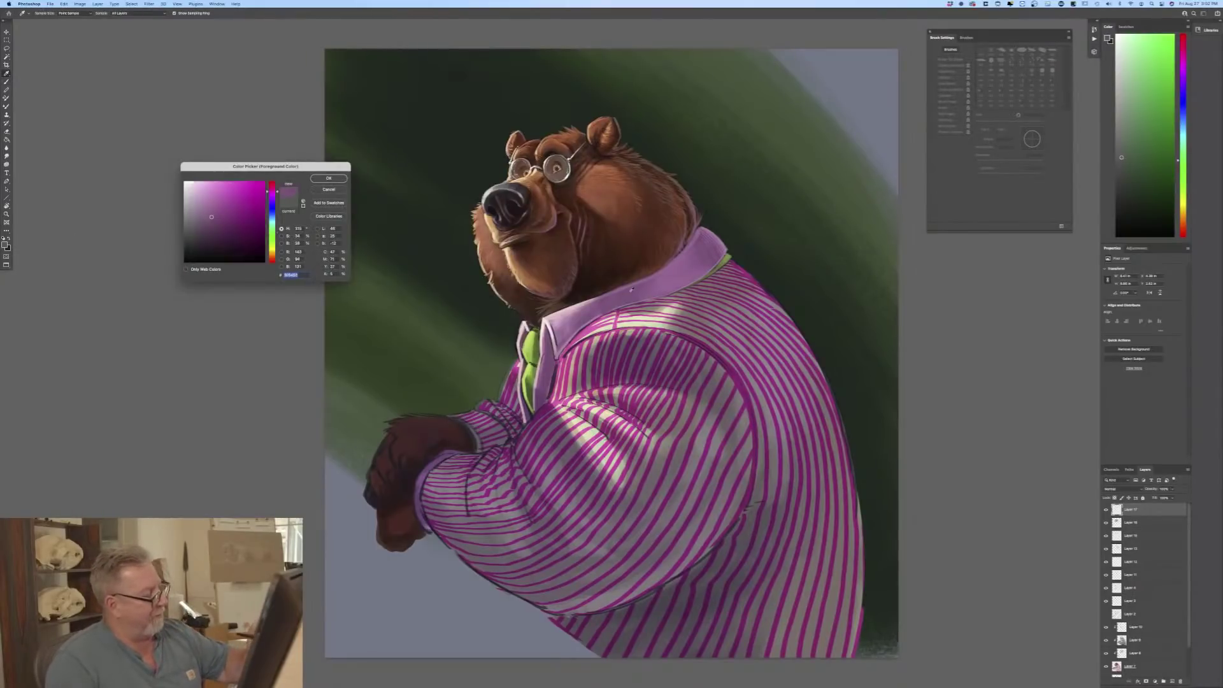
pyautogui.click(344, 180)
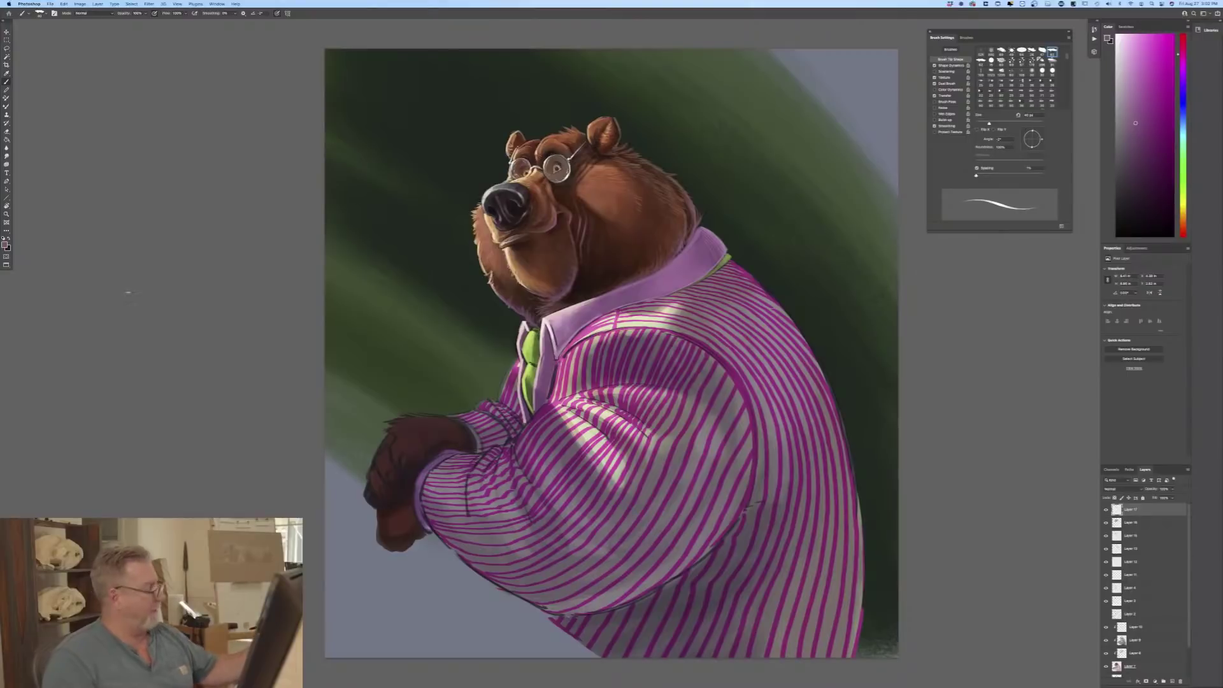
# Step: Add a new top layer in Overlay blend mode and choose a pale pink foreground colour for painting highlights
pyautogui.click(1111, 488)
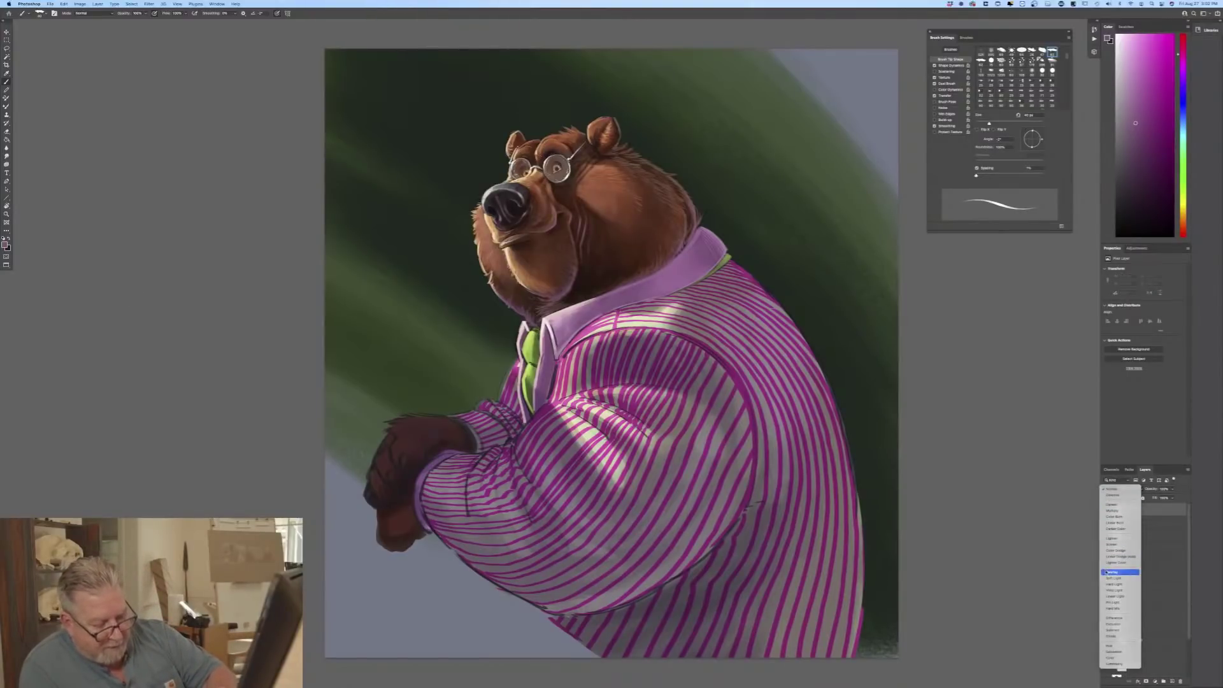
pyautogui.click(1106, 573)
pyautogui.click(5, 244)
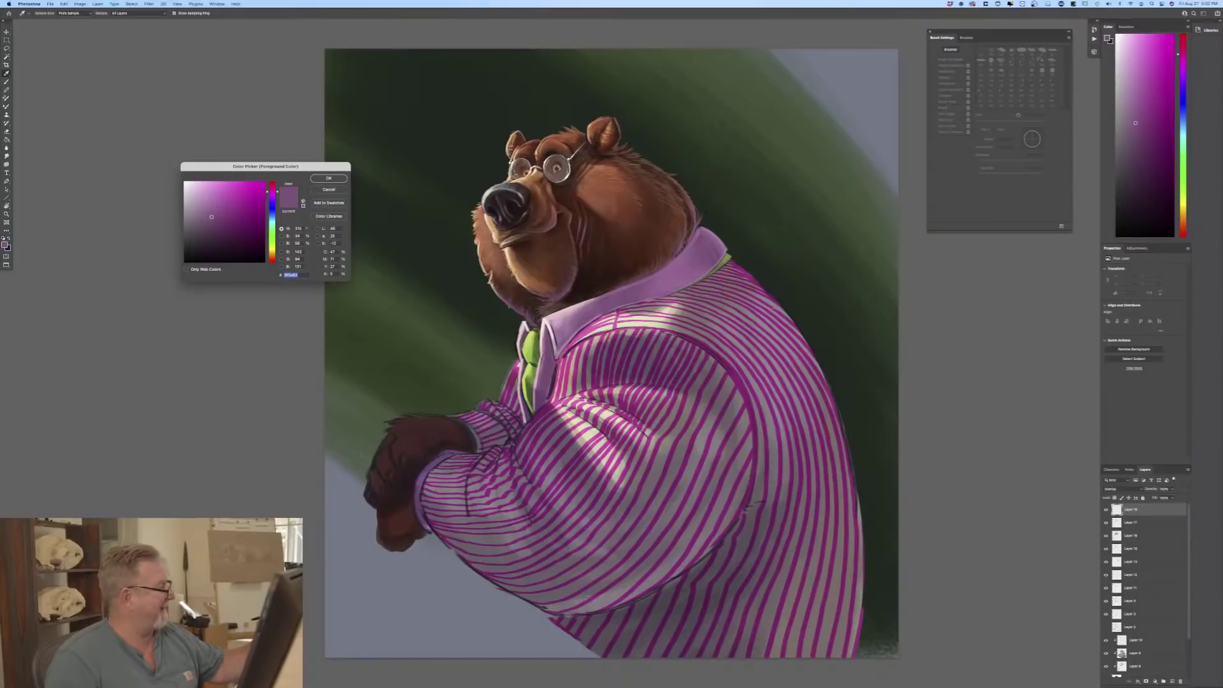
pyautogui.press('Return')
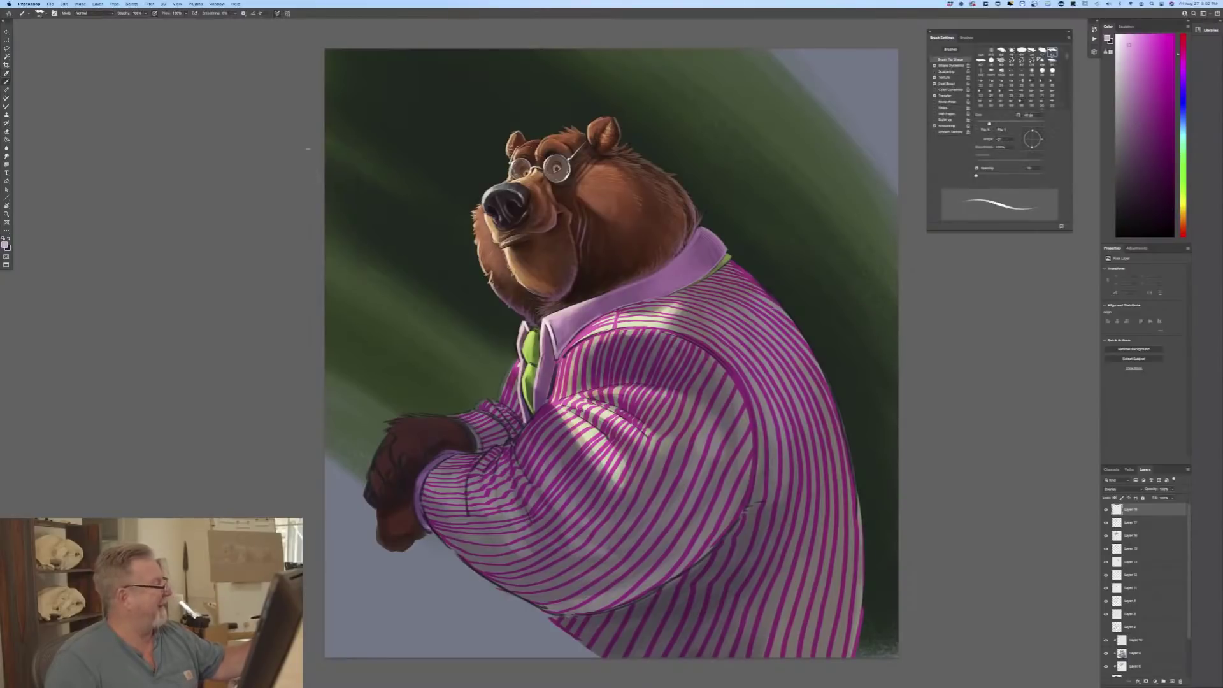
pyautogui.press('b')
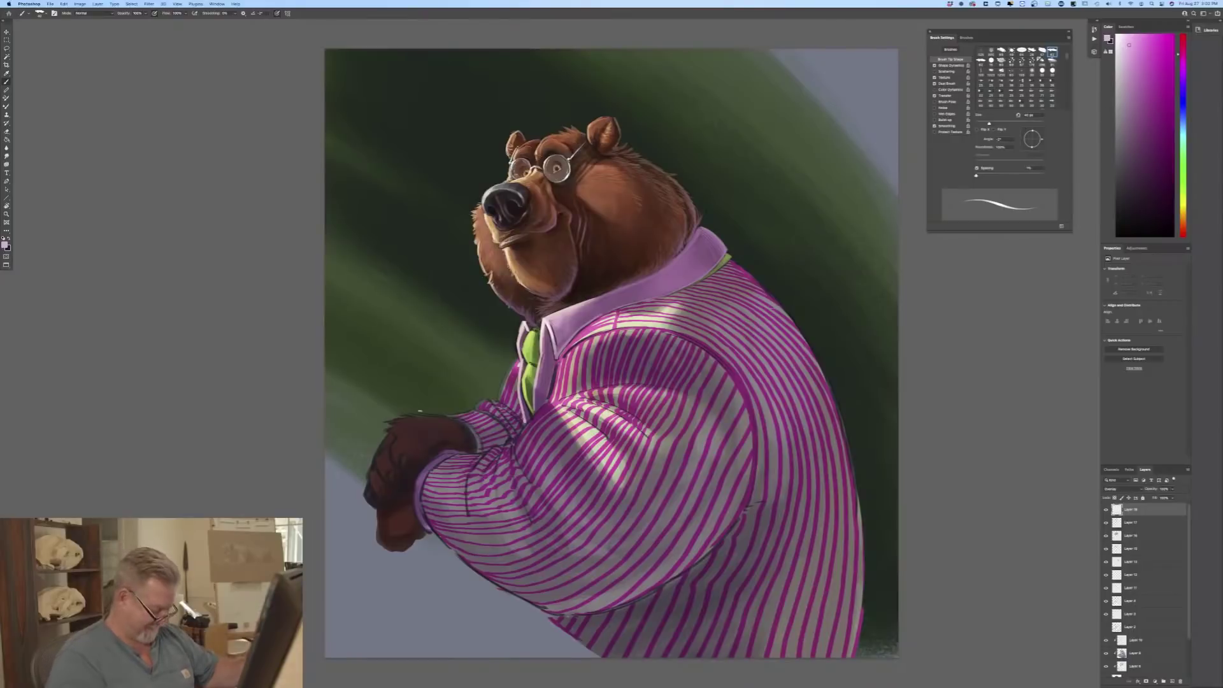
# Step: Adjust the brush size, undo a trial stroke and paint pale pink highlights on the near forearm's sleeve folds
pyautogui.press(']')
pyautogui.click(489, 456)
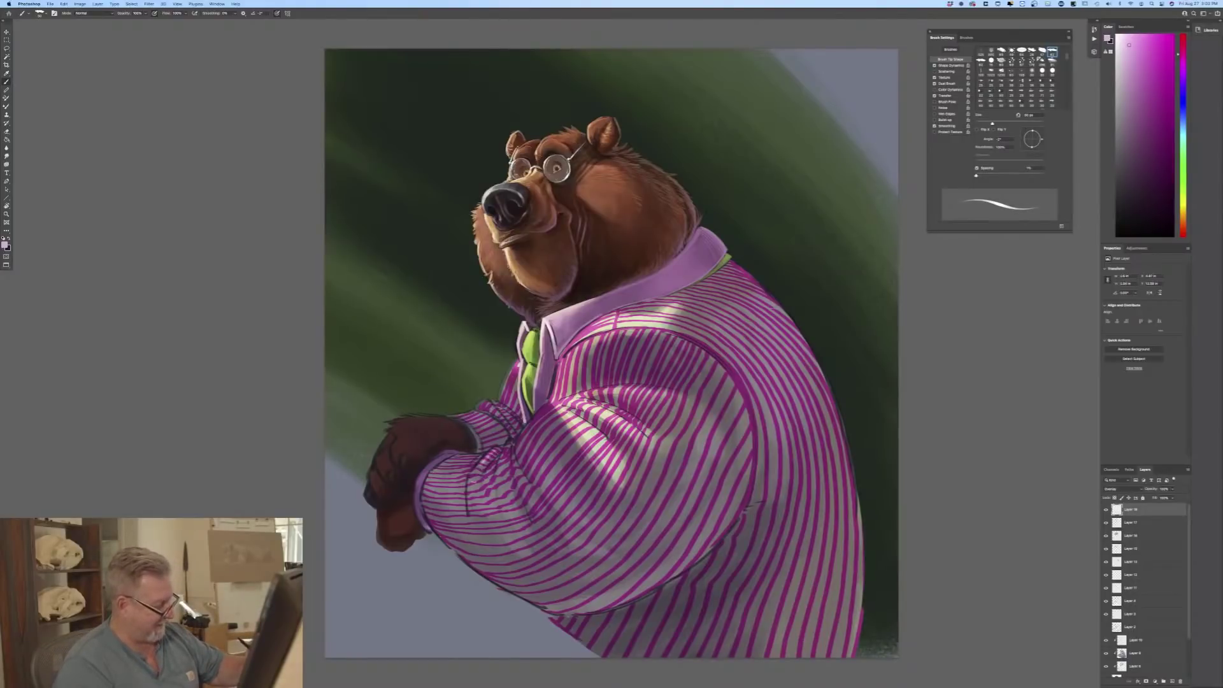
pyautogui.hotkey('ctrl', 'z')
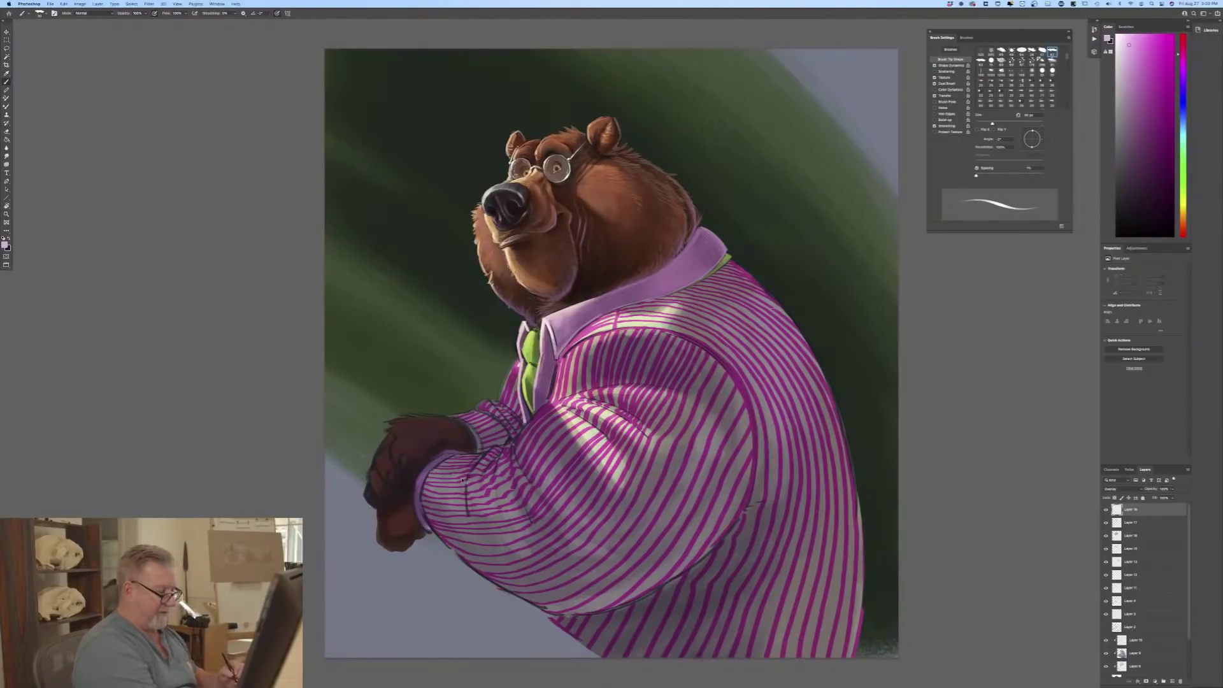
pyautogui.press(']')
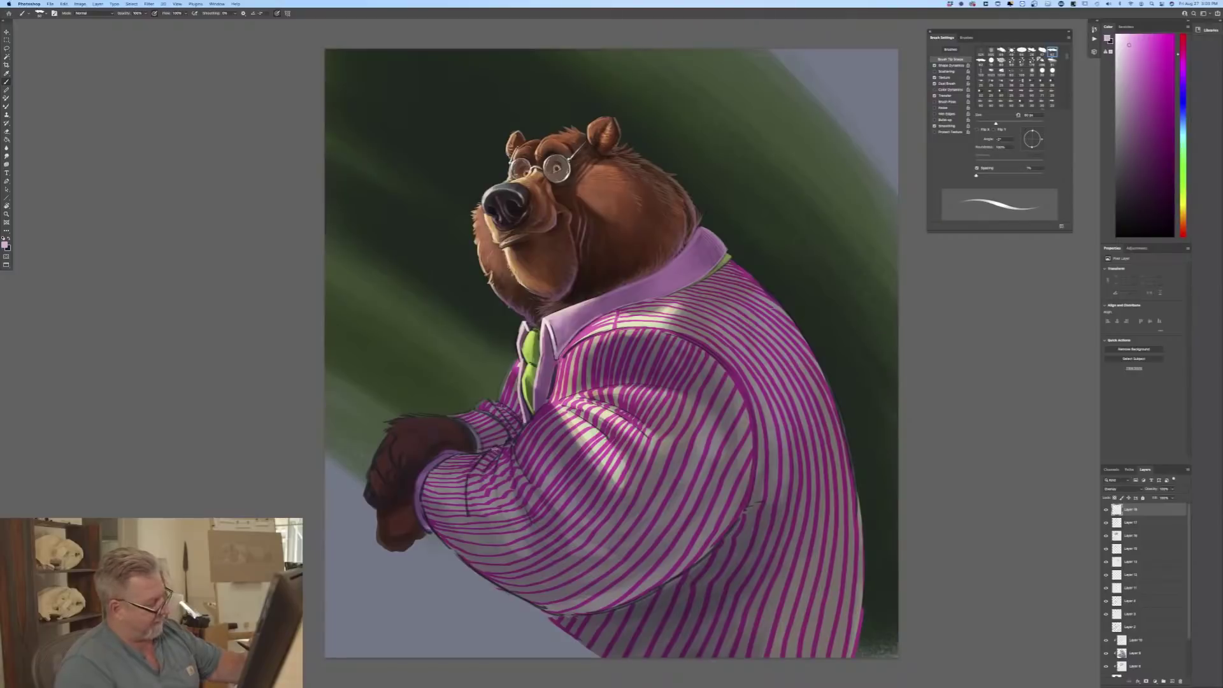
pyautogui.press(']')
pyautogui.click(495, 451)
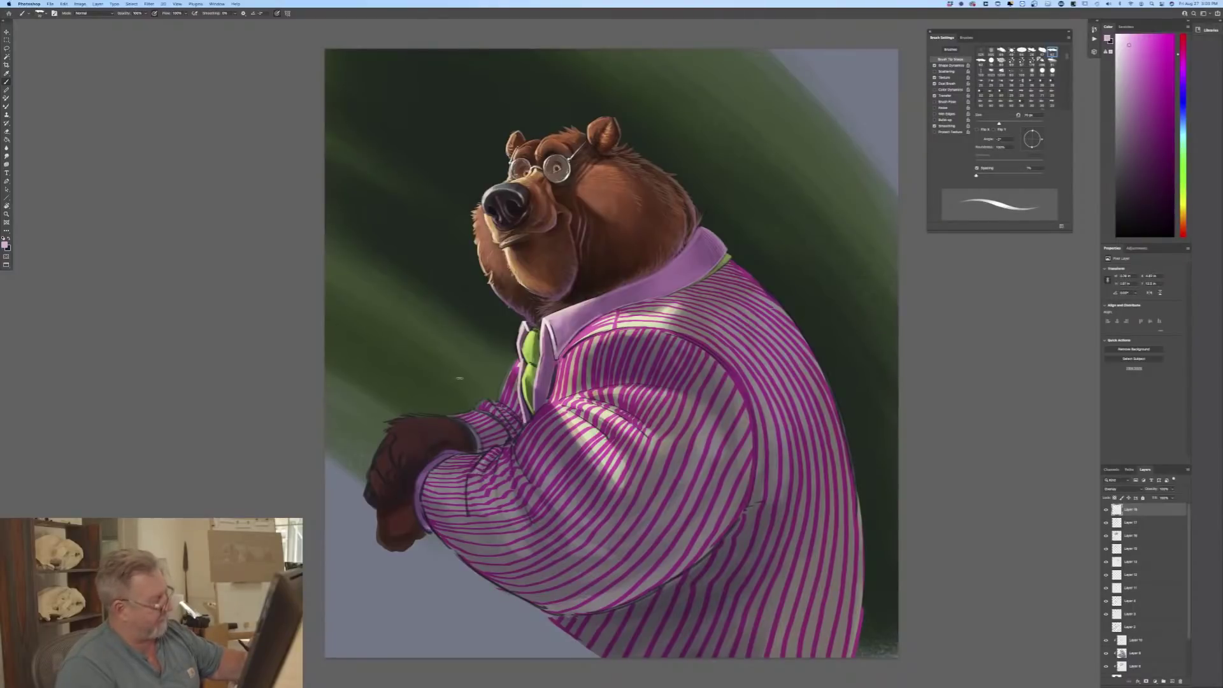
pyautogui.press(']')
pyautogui.press('[')
pyautogui.press('[')
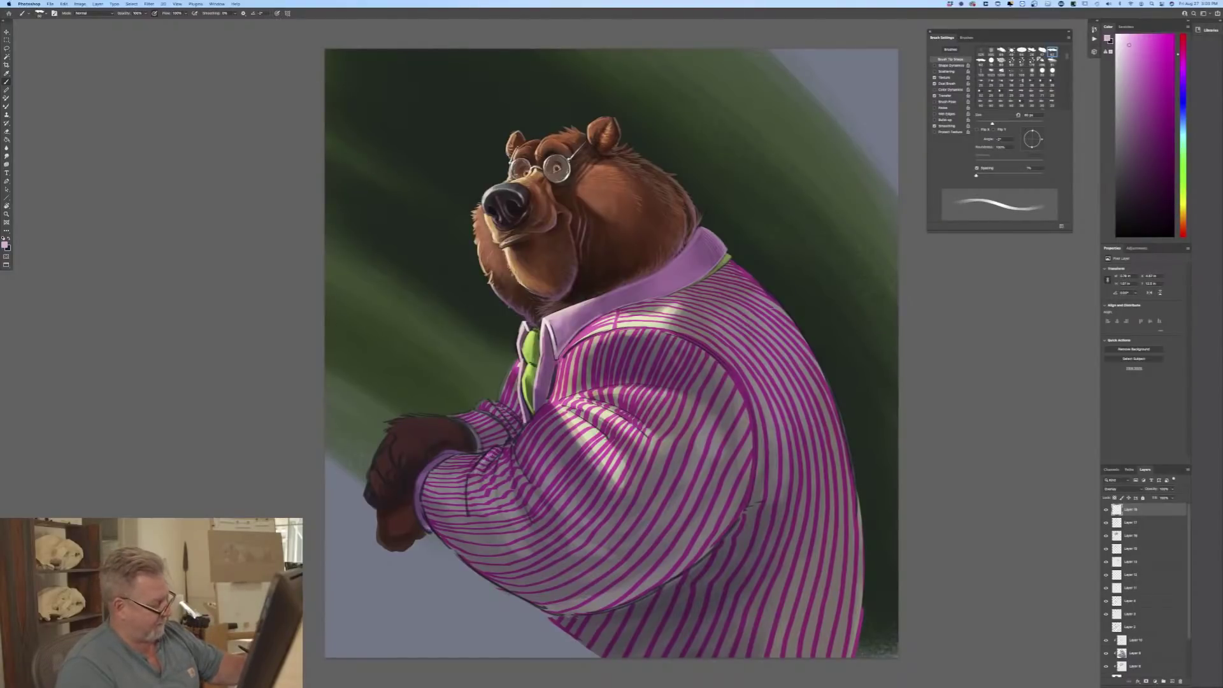
pyautogui.moveTo(503, 455)
pyautogui.mouseDown()
pyautogui.moveTo(503, 481)
pyautogui.moveTo(527, 491)
pyautogui.mouseUp()
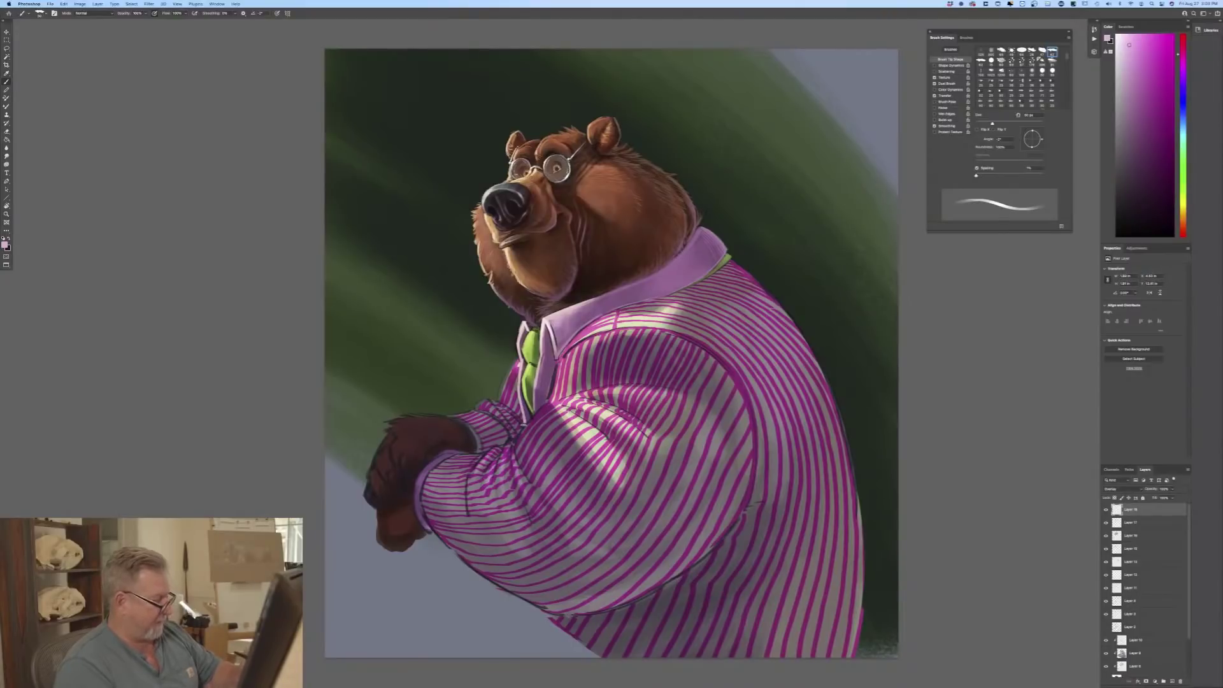
# Step: Enlarge the brush slightly and brighten the near cuff and the far sleeve with pale pink strokes
pyautogui.press(']')
pyautogui.press(']')
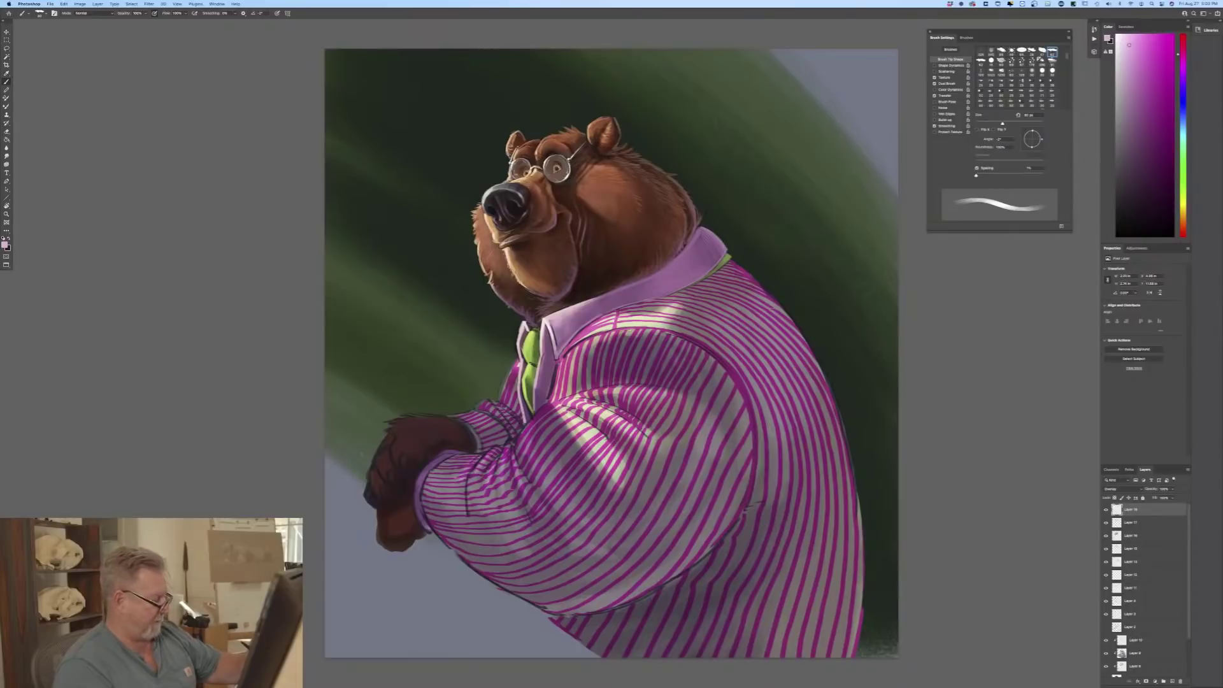
pyautogui.moveTo(454, 460); pyautogui.dragTo(418, 504)
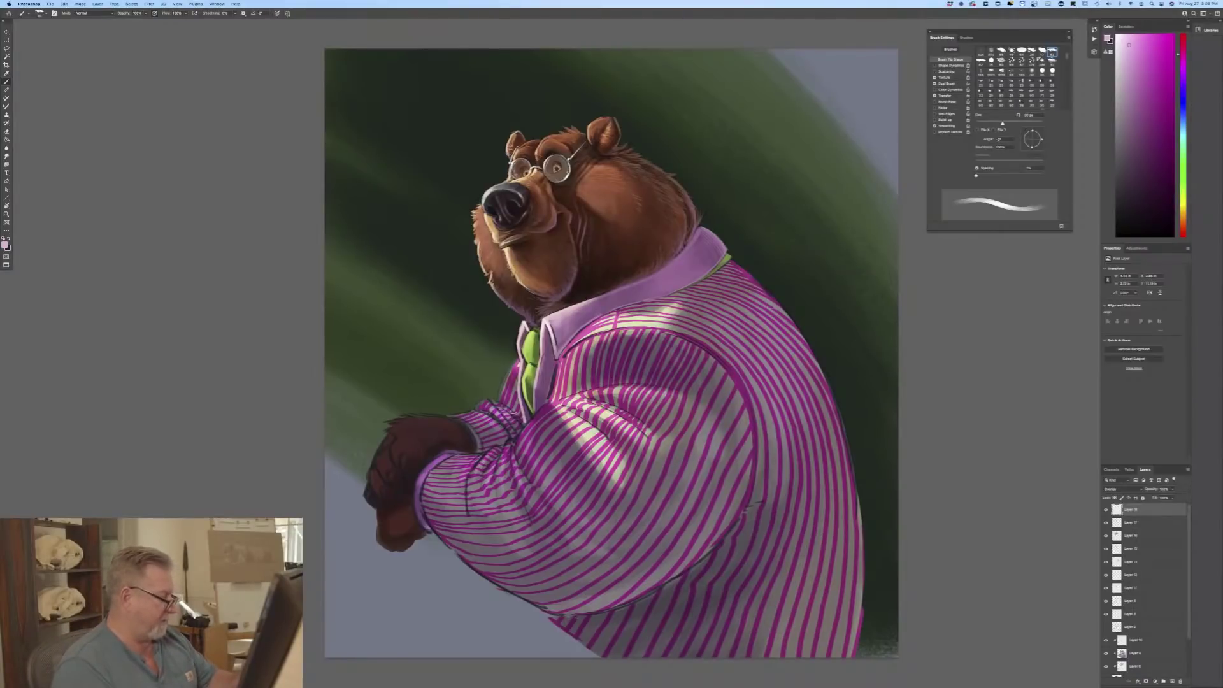
pyautogui.moveTo(515, 425)
pyautogui.mouseDown()
pyautogui.moveTo(465, 418)
pyautogui.moveTo(481, 441)
pyautogui.mouseUp()
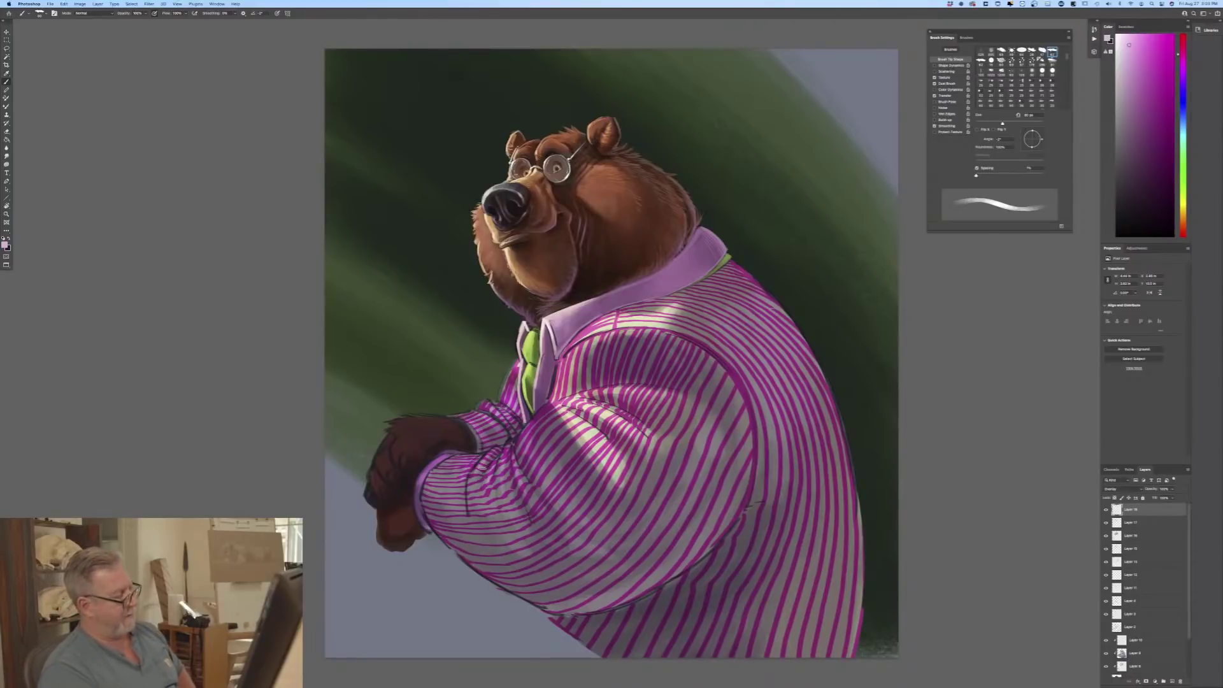
# Step: Enlarge the brush, pick a pale warm cream and paint highlights over the shirt's shoulder, upper-sleeve folds and front collar
pyautogui.press(']')
pyautogui.press(']')
pyautogui.press(']')
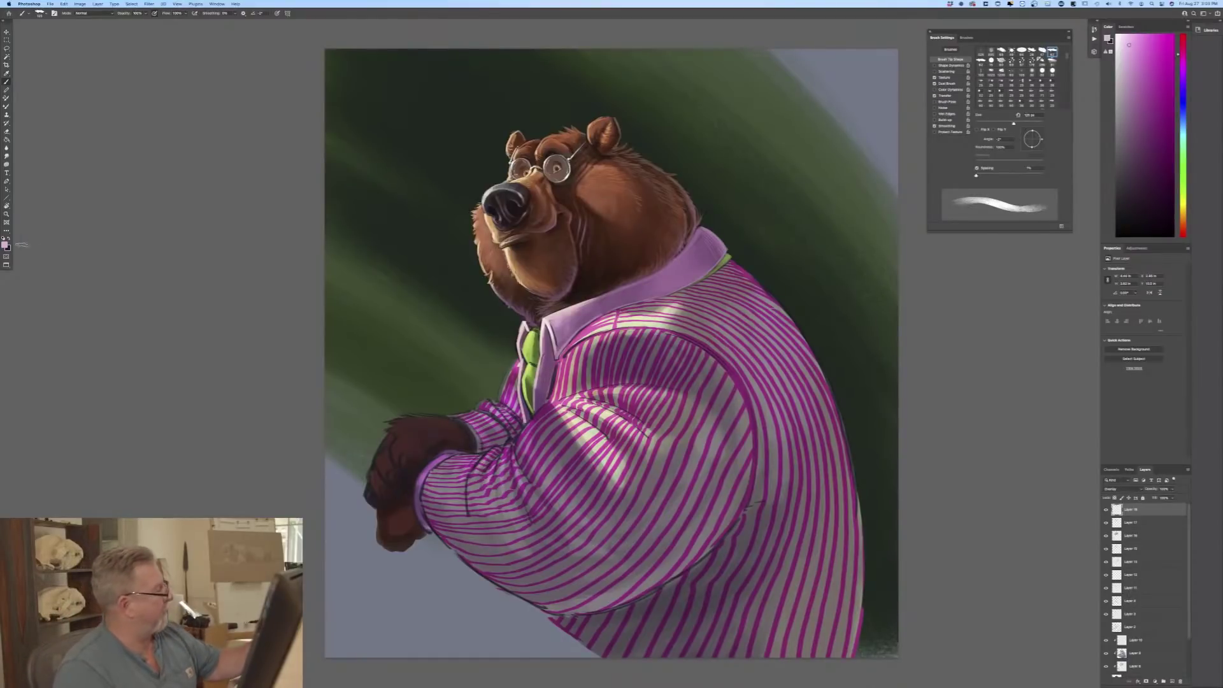
pyautogui.click(6, 244)
pyautogui.moveTo(272, 259); pyautogui.dragTo(274, 256)
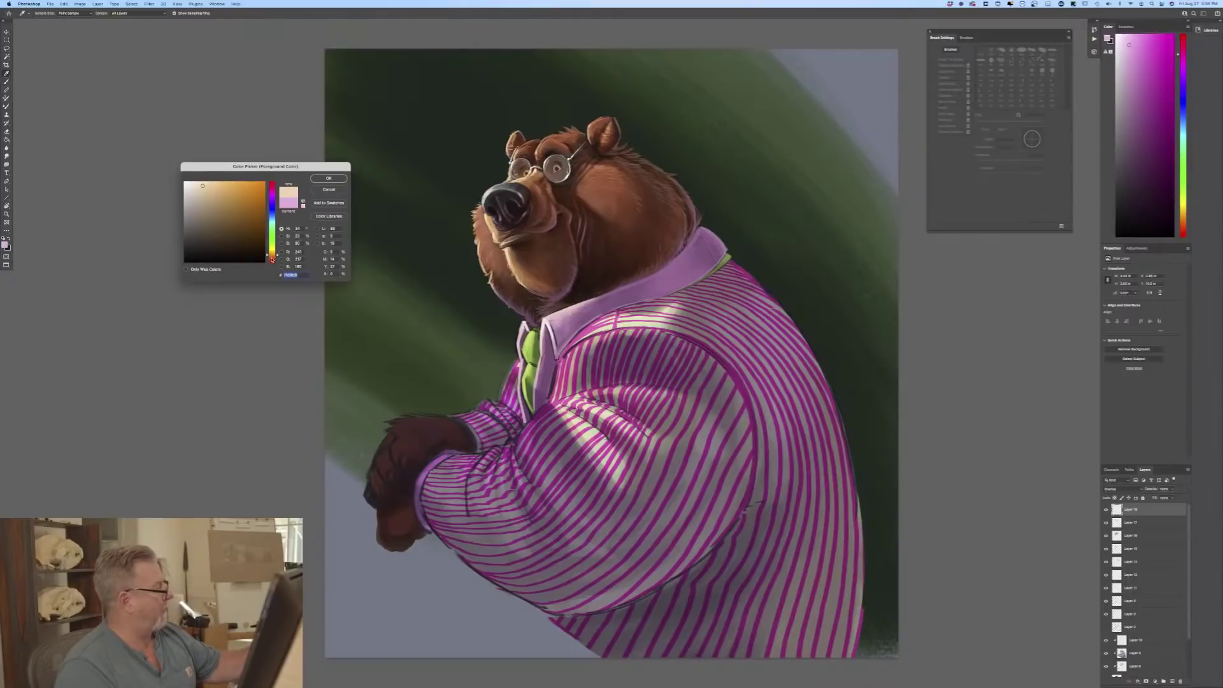
pyautogui.press('Return')
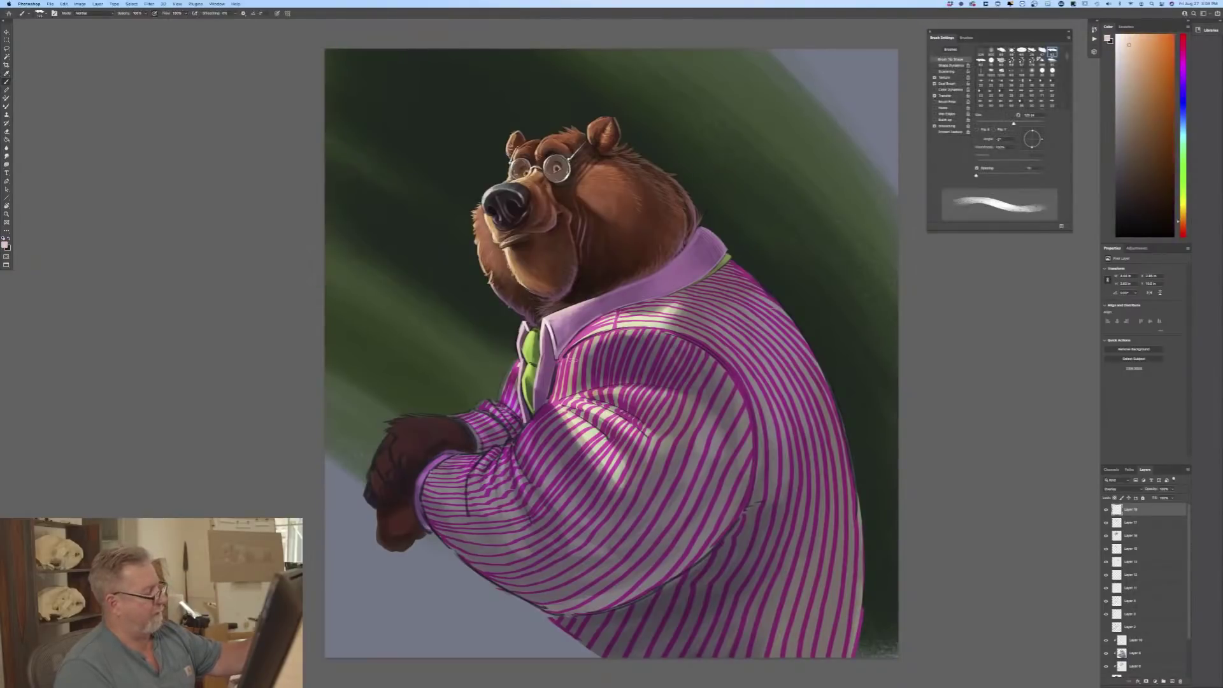
pyautogui.moveTo(586, 344)
pyautogui.mouseDown()
pyautogui.moveTo(558, 383)
pyautogui.moveTo(572, 372)
pyautogui.moveTo(626, 392)
pyautogui.mouseUp()
pyautogui.moveTo(565, 415)
pyautogui.mouseDown()
pyautogui.moveTo(611, 401)
pyautogui.moveTo(614, 411)
pyautogui.moveTo(612, 399)
pyautogui.moveTo(573, 402)
pyautogui.mouseUp()
pyautogui.moveTo(572, 437)
pyautogui.mouseDown()
pyautogui.moveTo(592, 425)
pyautogui.moveTo(585, 401)
pyautogui.mouseUp()
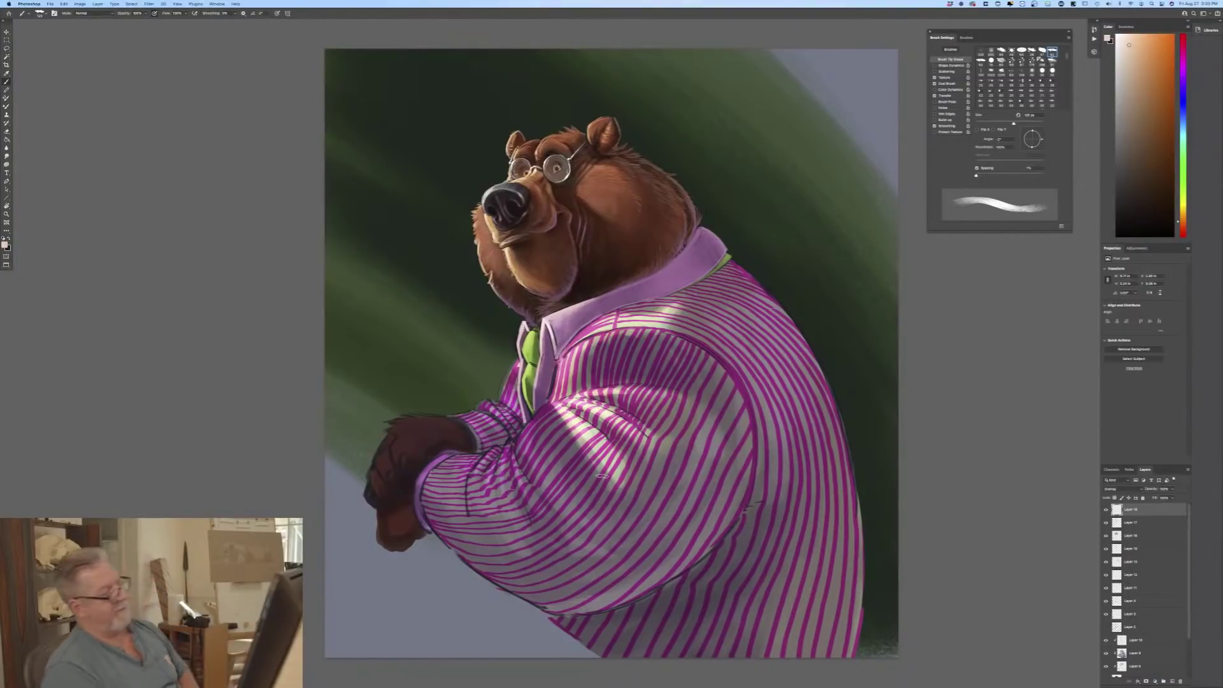
pyautogui.moveTo(619, 313)
pyautogui.mouseDown()
pyautogui.moveTo(574, 344)
pyautogui.moveTo(629, 309)
pyautogui.moveTo(665, 311)
pyautogui.moveTo(591, 296)
pyautogui.moveTo(552, 322)
pyautogui.mouseUp()
# Step: Reduce the brush size and add cream highlights to the bear's chin, muzzle edge, the back of the collar and the near ear
pyautogui.press('[')
pyautogui.press('[')
pyautogui.press('[')
pyautogui.press('[')
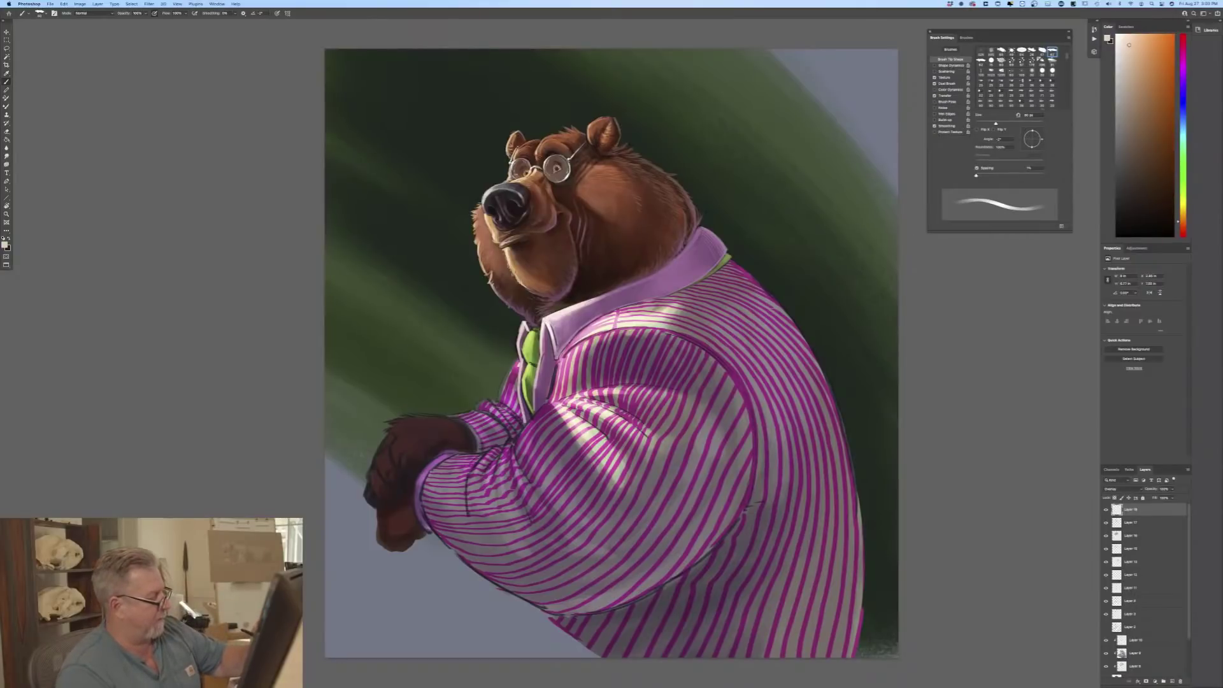
pyautogui.moveTo(508, 249); pyautogui.dragTo(513, 264)
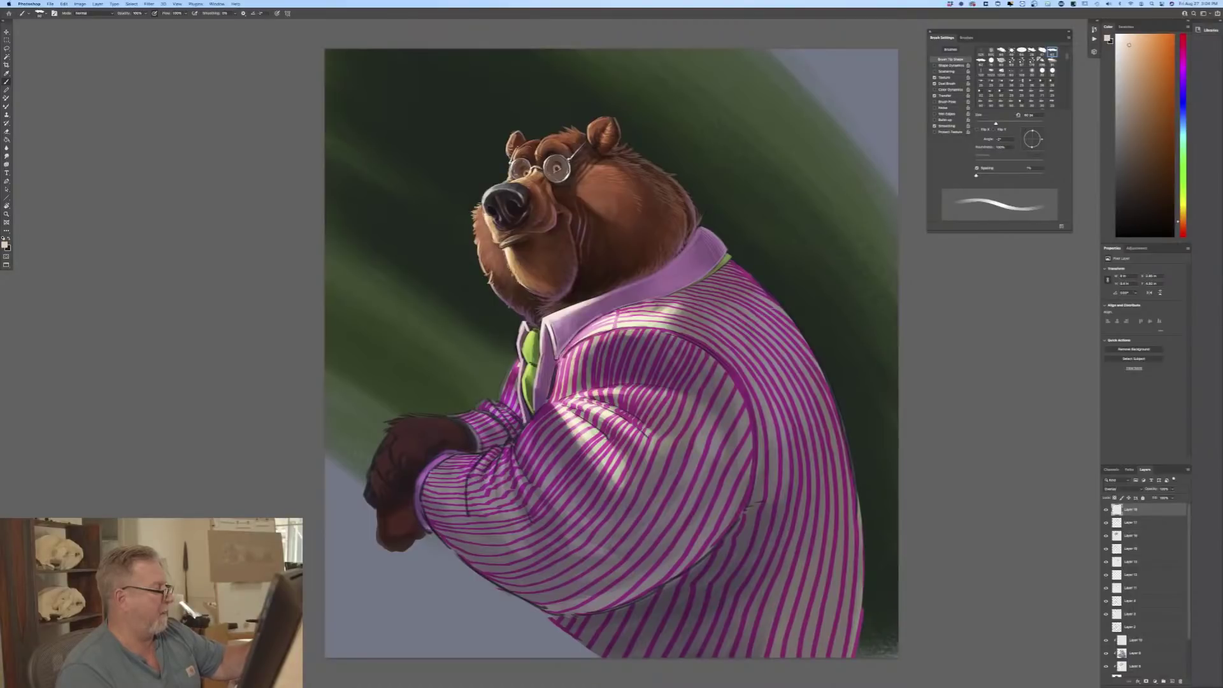
pyautogui.moveTo(474, 205)
pyautogui.mouseDown()
pyautogui.moveTo(480, 225)
pyautogui.moveTo(481, 204)
pyautogui.mouseUp()
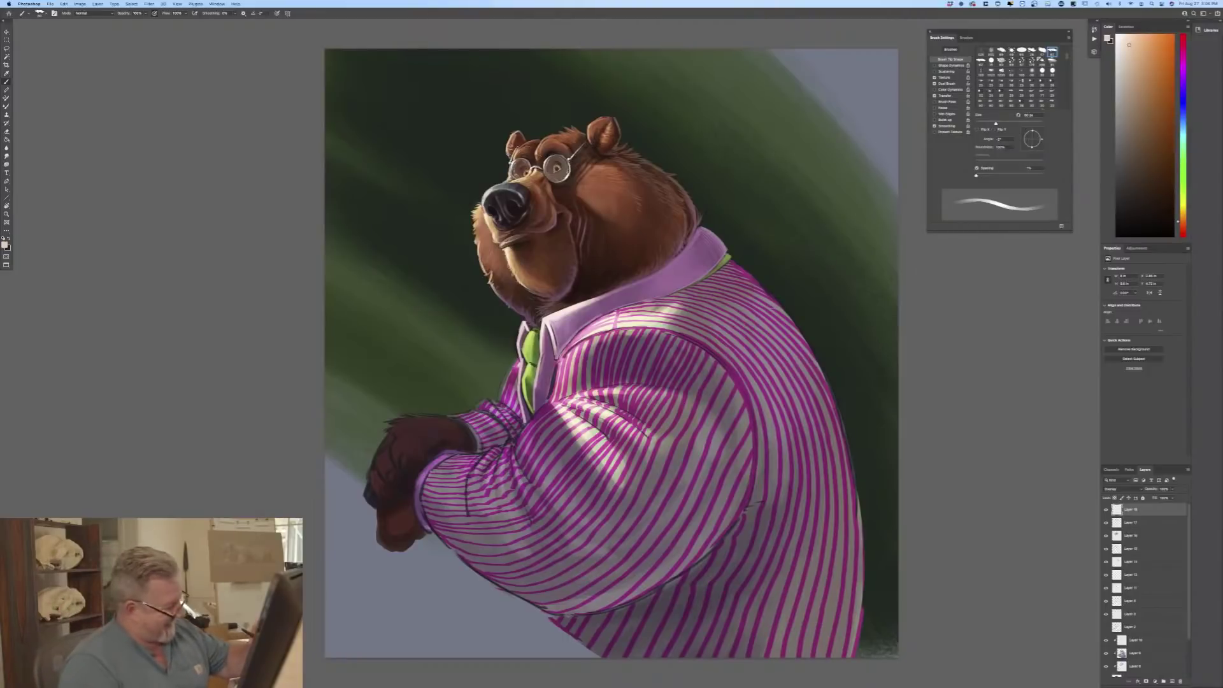
pyautogui.moveTo(700, 225); pyautogui.dragTo(684, 251)
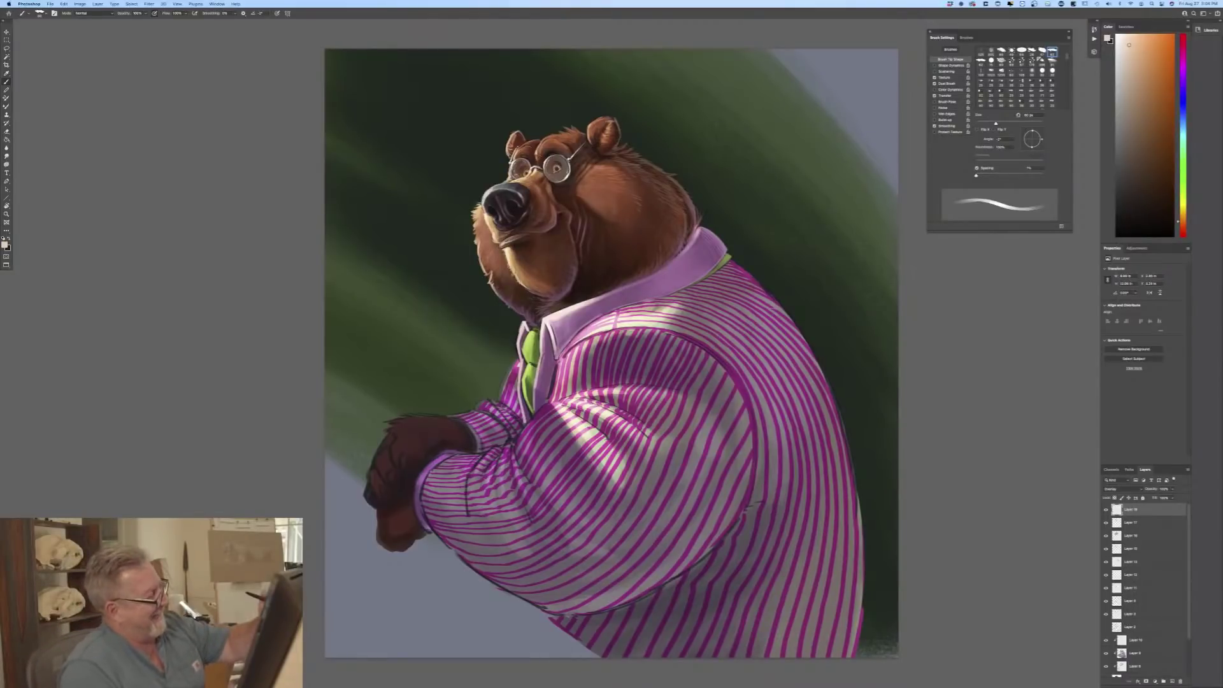
pyautogui.moveTo(616, 121)
pyautogui.mouseDown()
pyautogui.moveTo(602, 137)
pyautogui.moveTo(609, 129)
pyautogui.mouseUp()
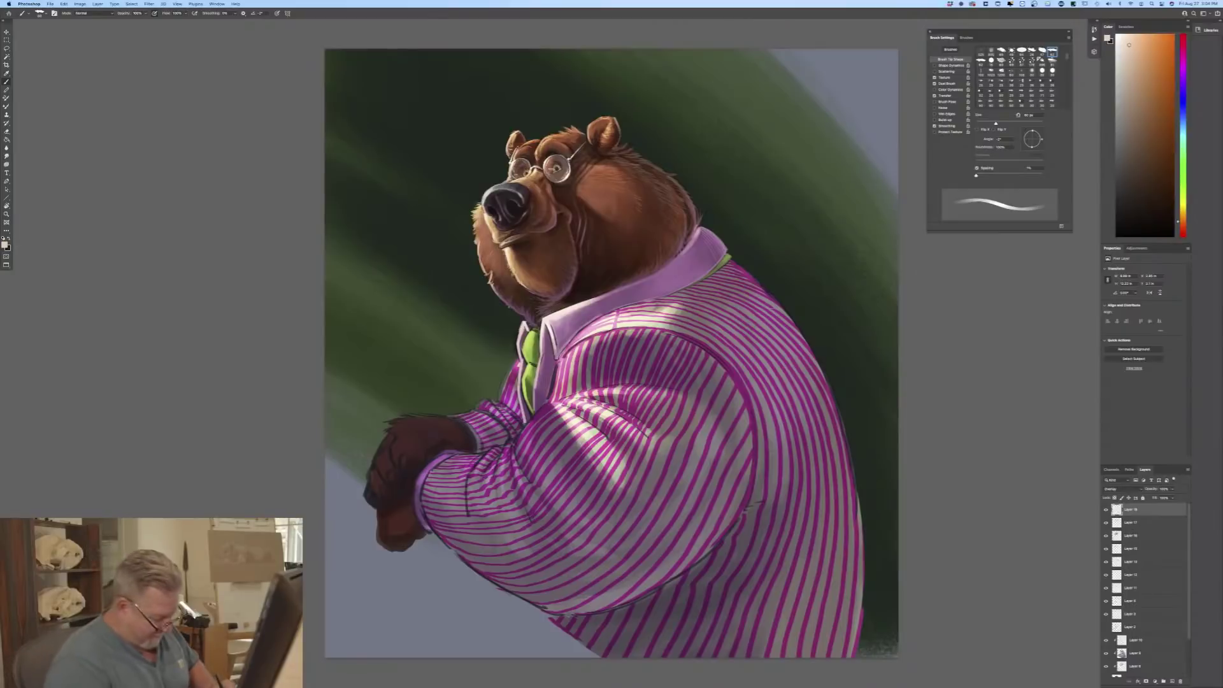
# Step: Turn on the hidden layer holding the rough sketch lines below the bear's paws
pyautogui.scroll(-3, 1191, 652)
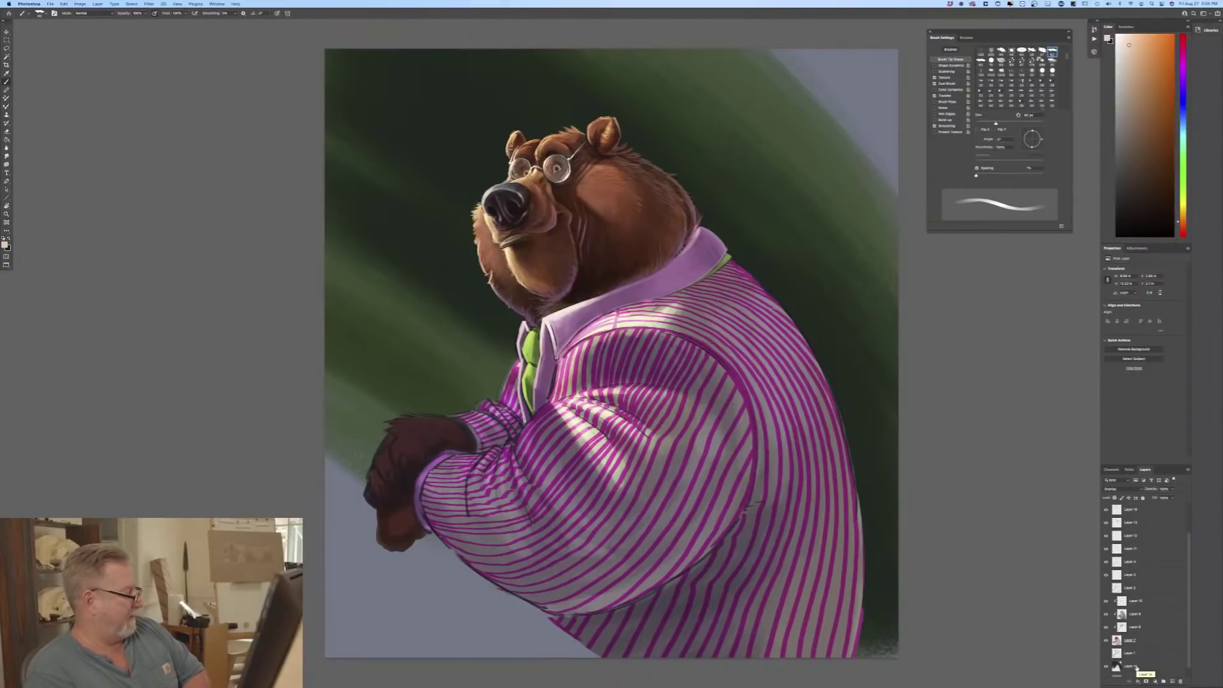
pyautogui.press('super+minus')
pyautogui.press('super+minus')
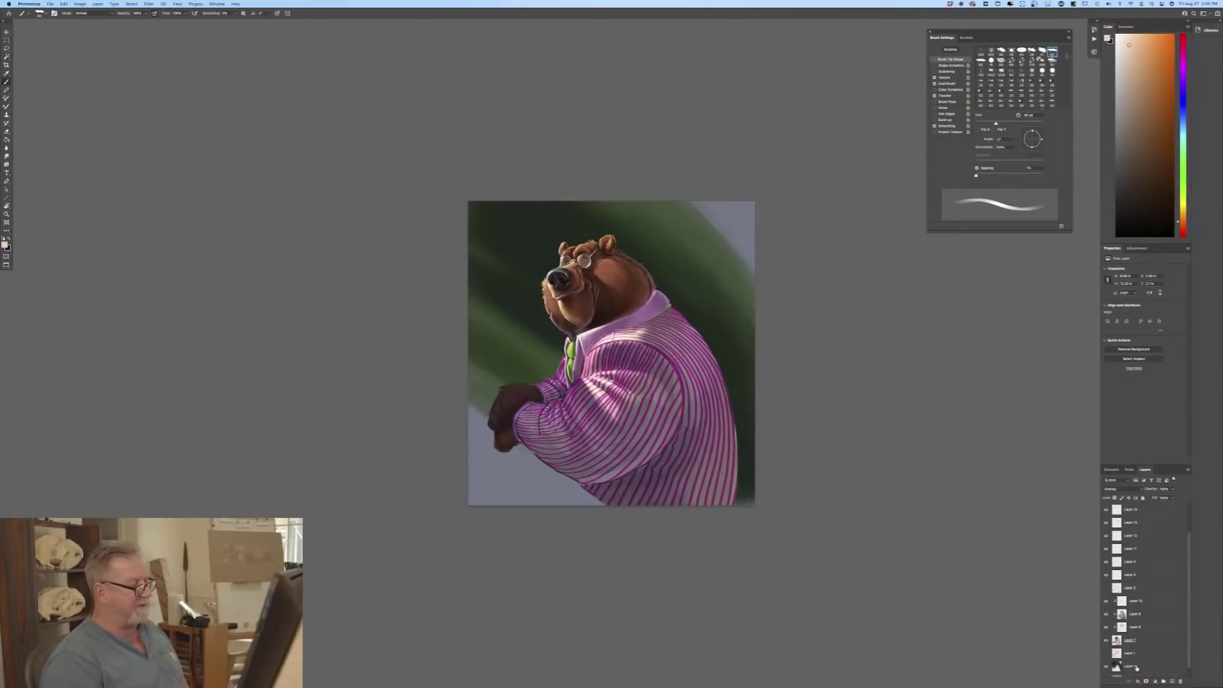
pyautogui.click(1105, 587)
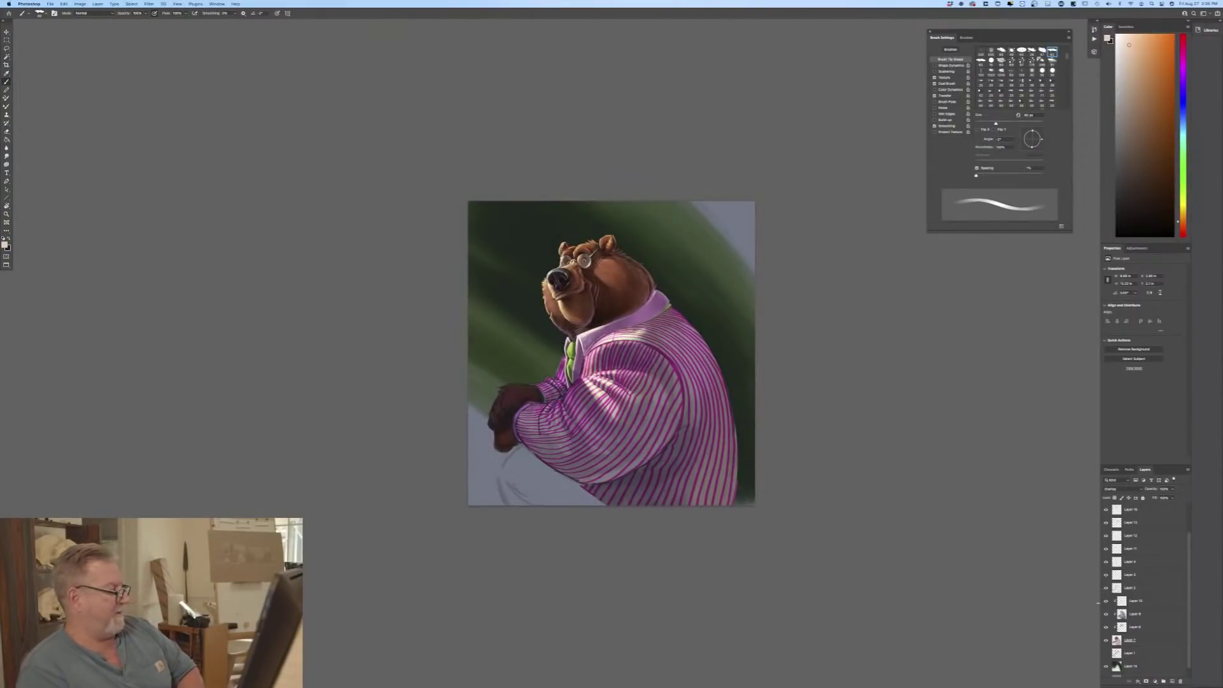
# Step: Hide the rough sketch layer and set the brush colour to a dark brown
pyautogui.click(1105, 588)
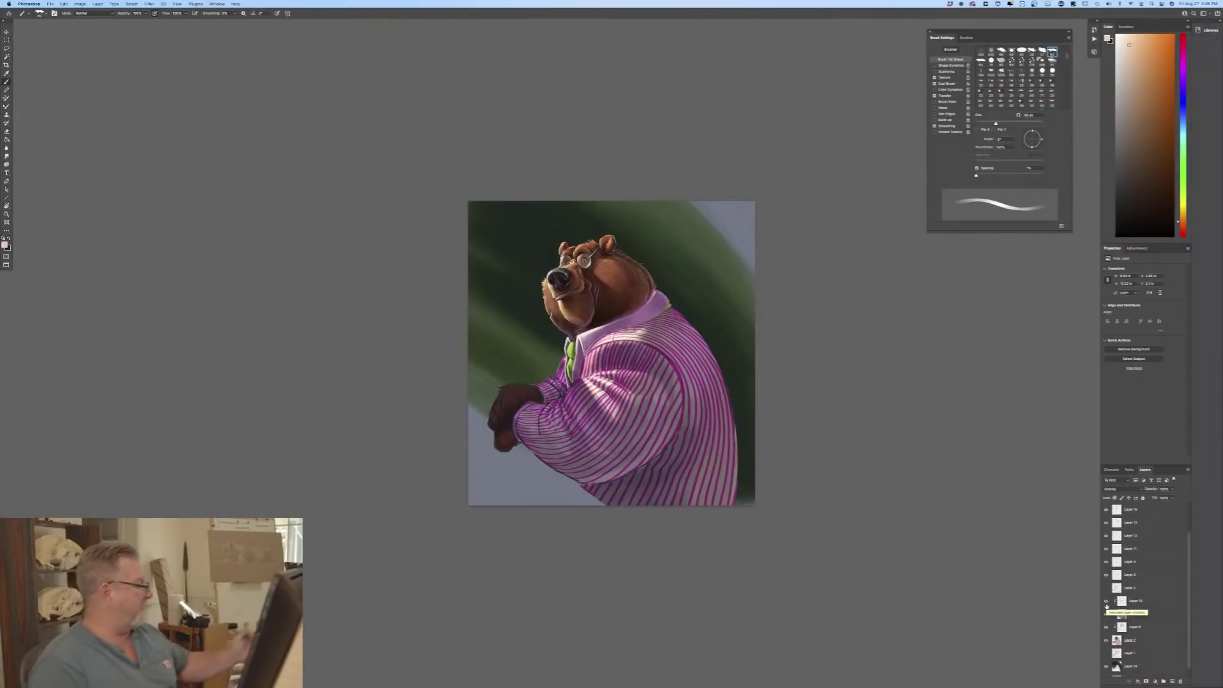
pyautogui.click(5, 245)
pyautogui.click(240, 233)
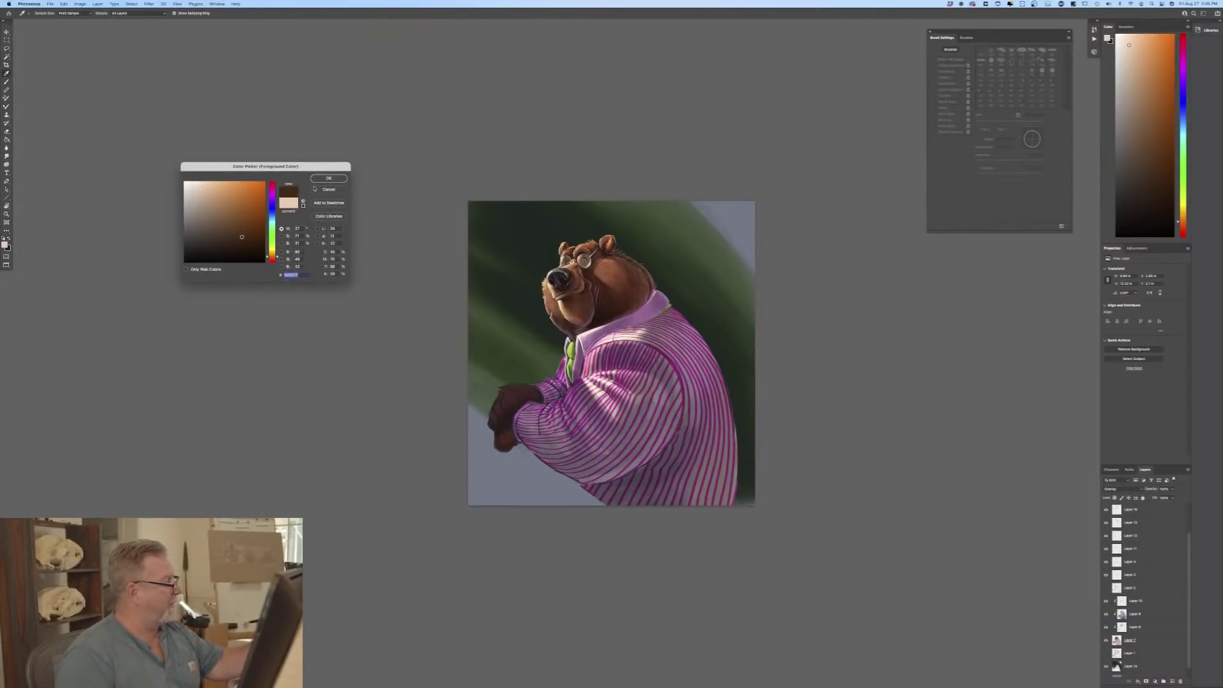
pyautogui.click(328, 178)
pyautogui.press('b')
# Step: Add a new layer beneath the bear's layer and paint the start of a brown cane handle below the paws with a larger brush
pyautogui.click(1129, 656)
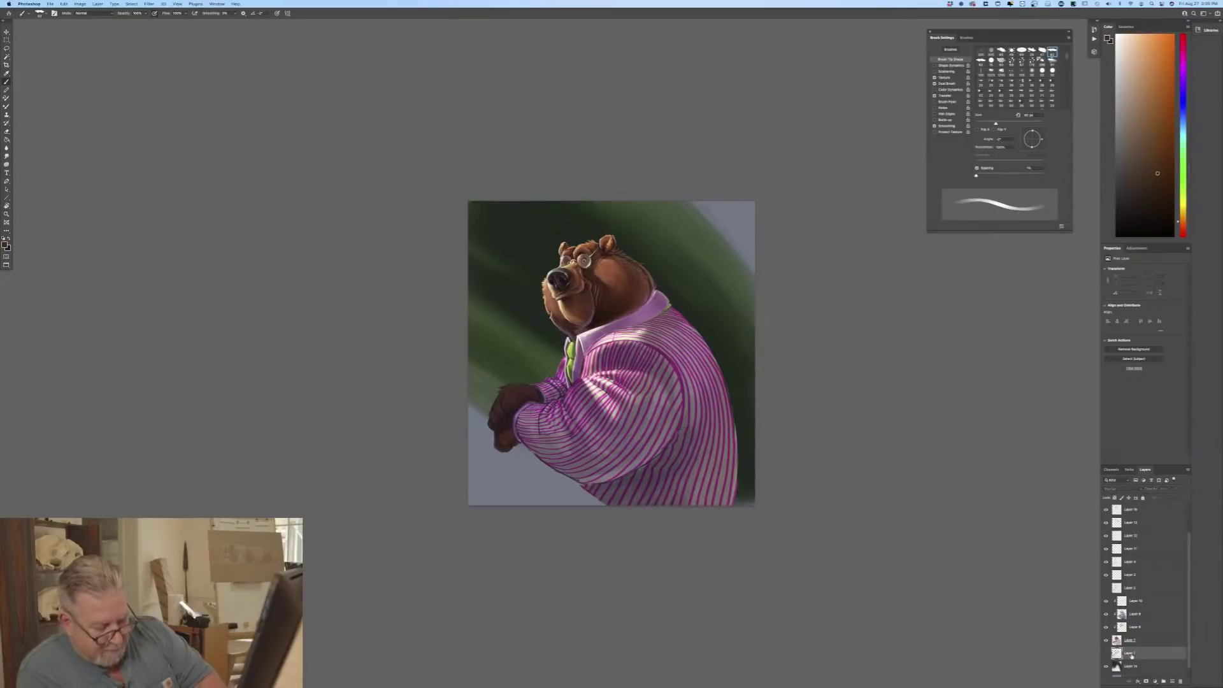
pyautogui.click(1171, 681)
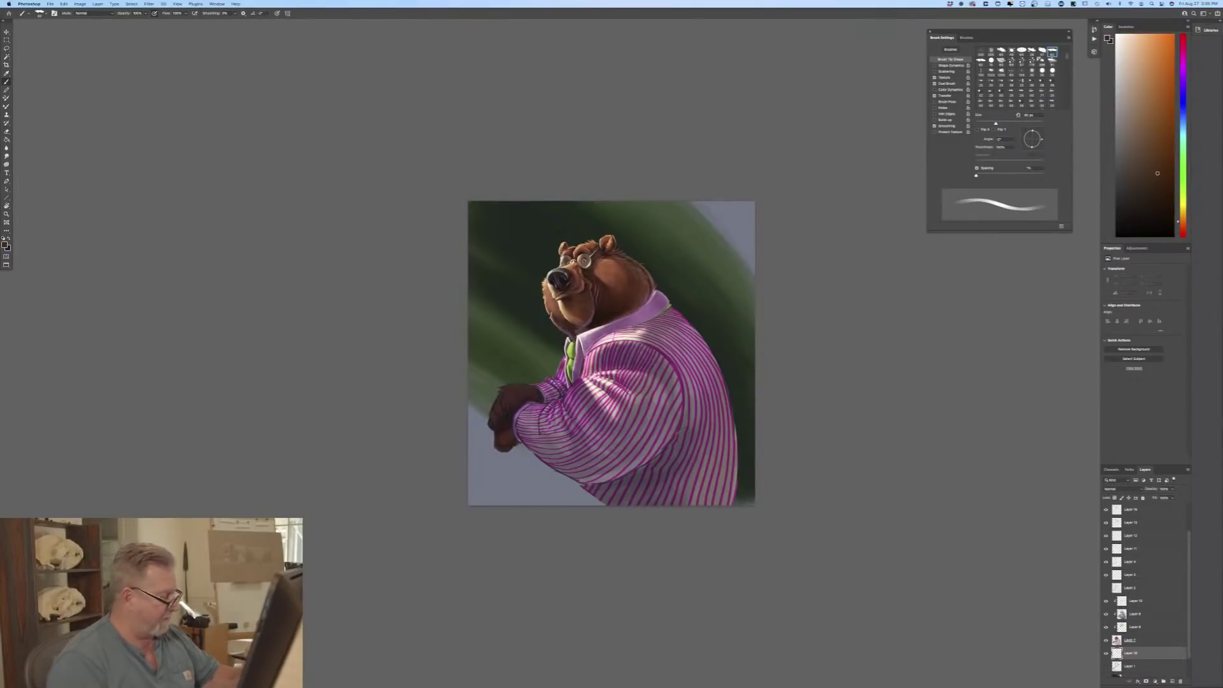
pyautogui.press(']')
pyautogui.press(']')
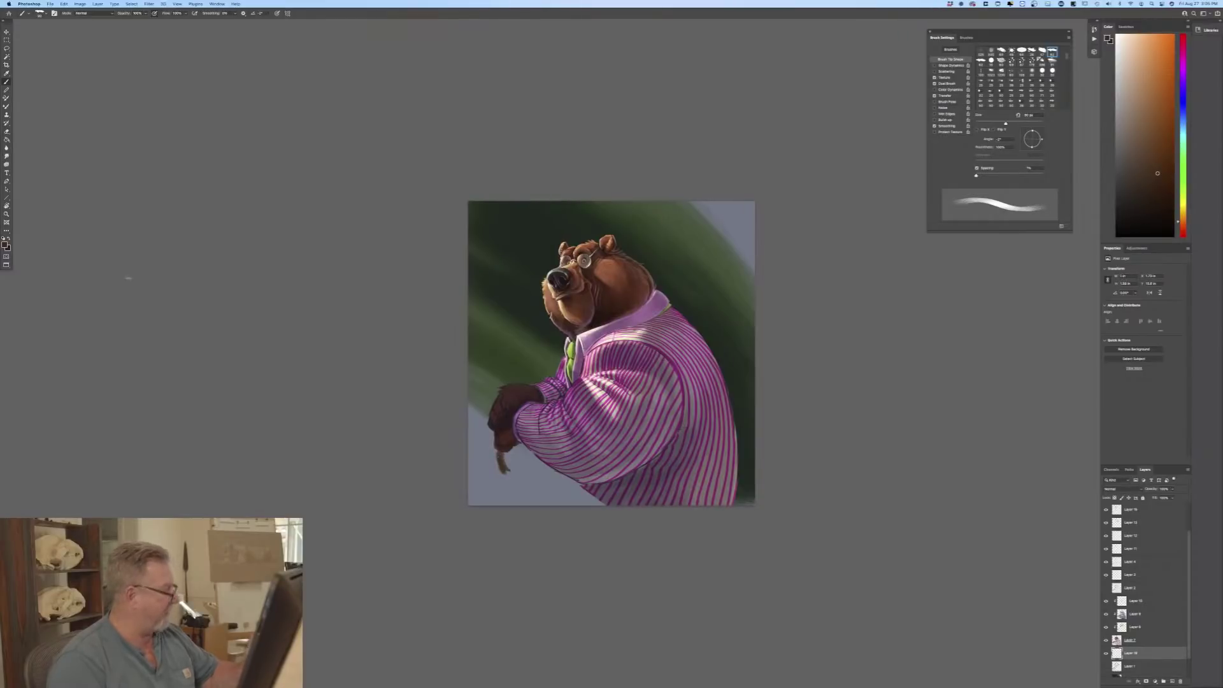
# Step: Pick a darker brown and paint the cane's handle tip and its shaft running from under the sleeve to the canvas edge
pyautogui.click(5, 245)
pyautogui.click(236, 251)
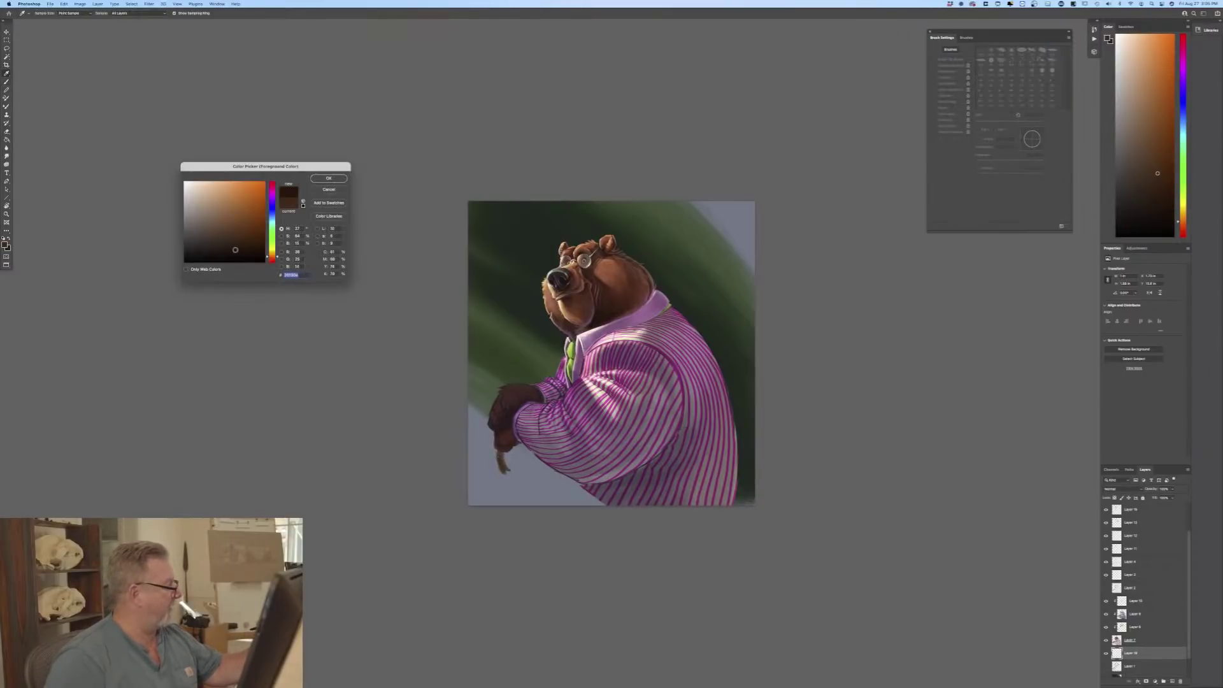
pyautogui.click(328, 179)
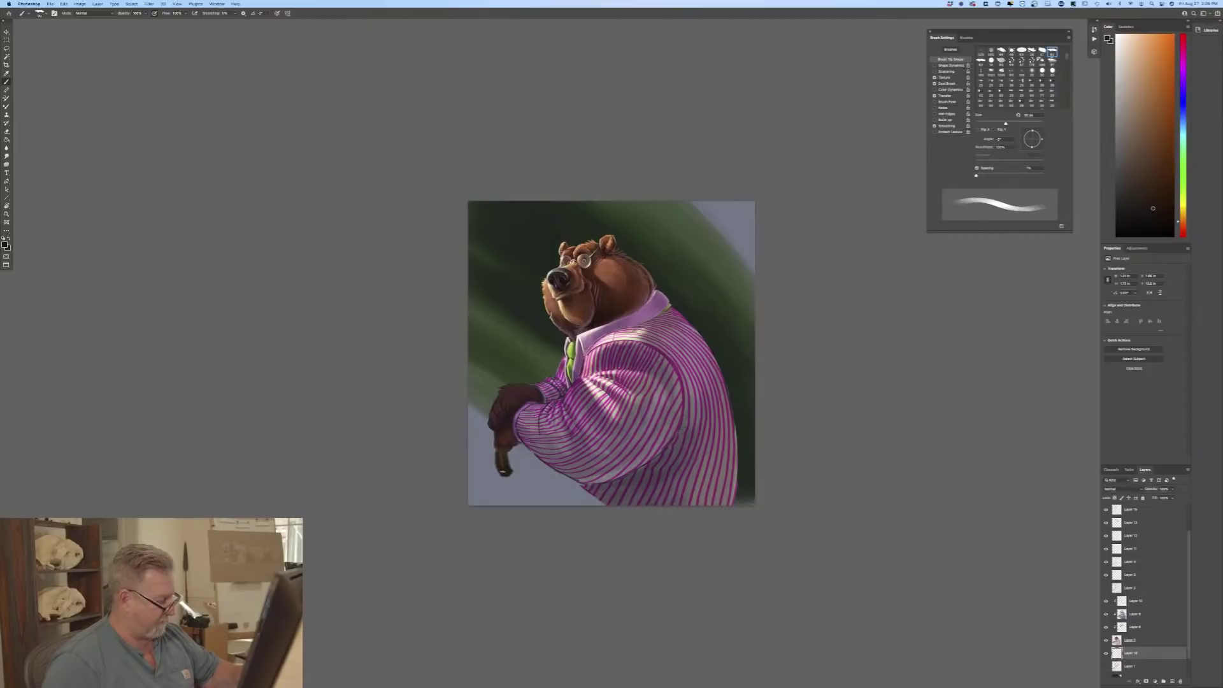
pyautogui.moveTo(529, 451)
pyautogui.mouseDown()
pyautogui.moveTo(533, 506)
pyautogui.moveTo(539, 470)
pyautogui.moveTo(537, 491)
pyautogui.mouseUp()
pyautogui.moveTo(530, 474); pyautogui.dragTo(530, 495)
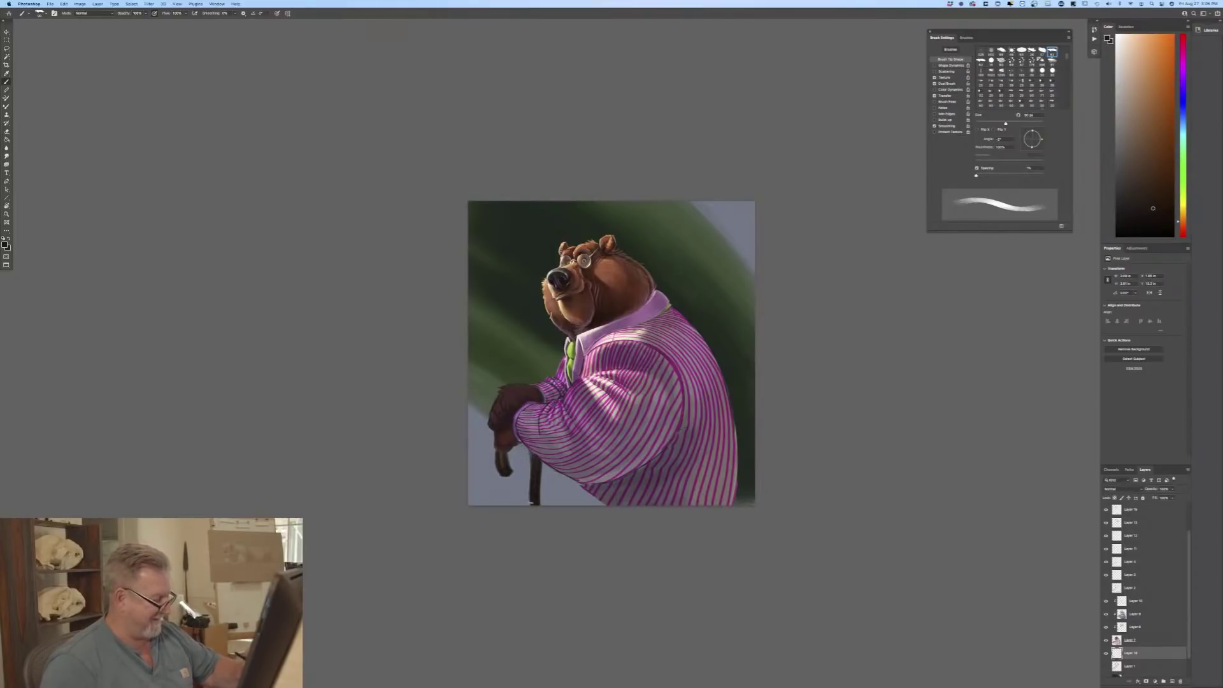
pyautogui.moveTo(533, 449); pyautogui.dragTo(532, 480)
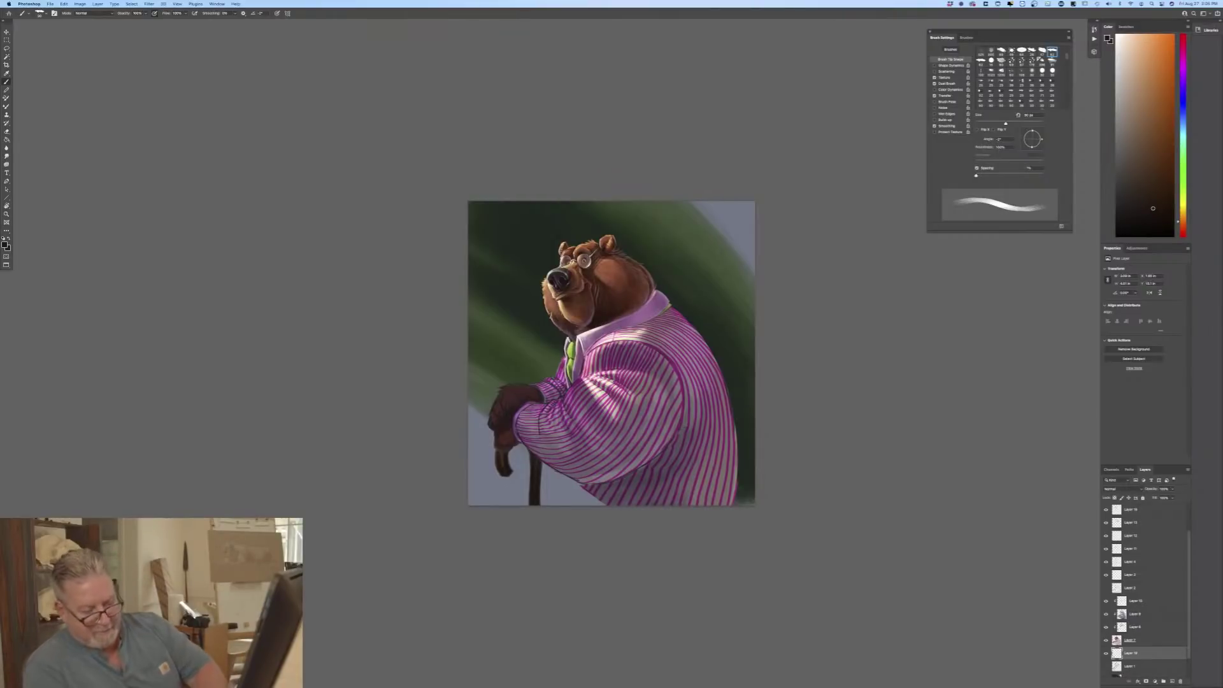
# Step: Sample the dark green background behind the bear's back and select the layer holding the painted green backdrop
pyautogui.scroll(-1, 1144, 593)
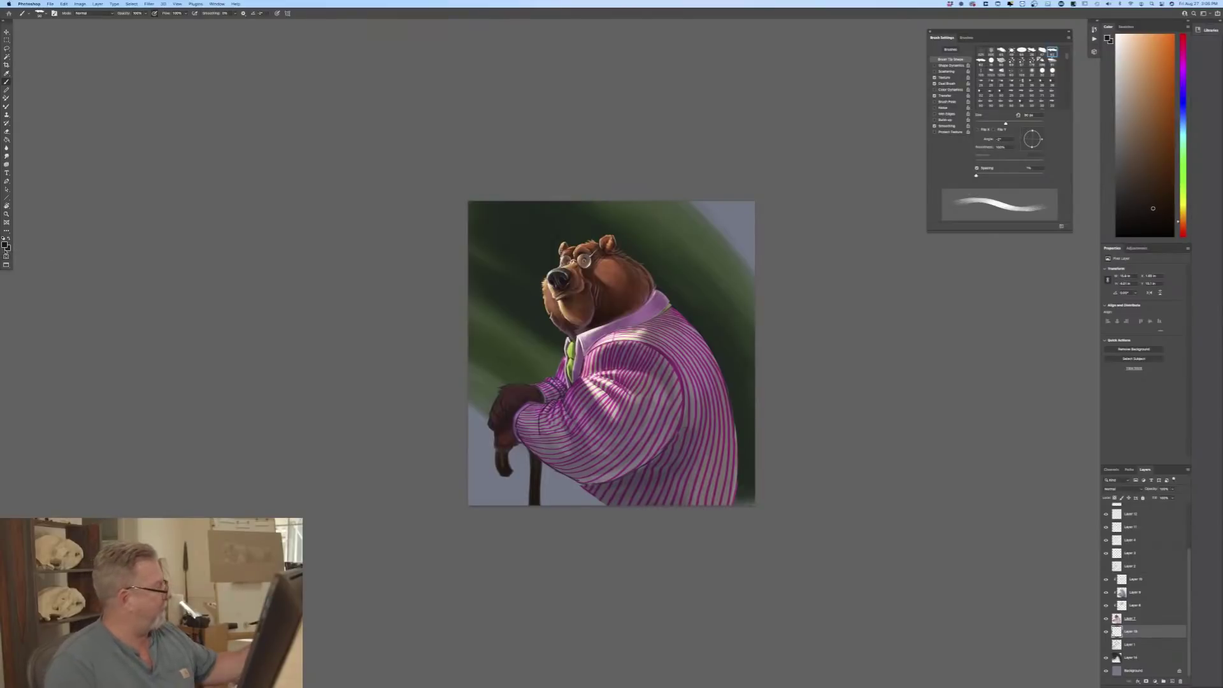
pyautogui.click(5, 244)
pyautogui.click(743, 450)
pyautogui.click(329, 179)
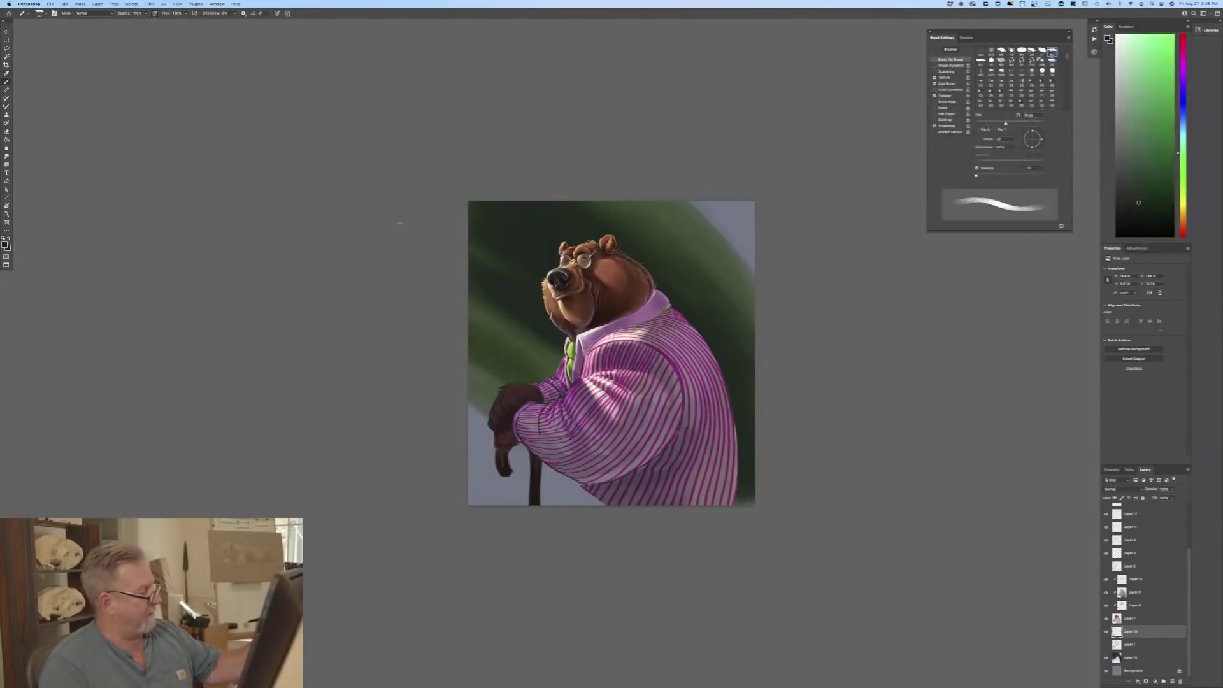
pyautogui.click(1133, 660)
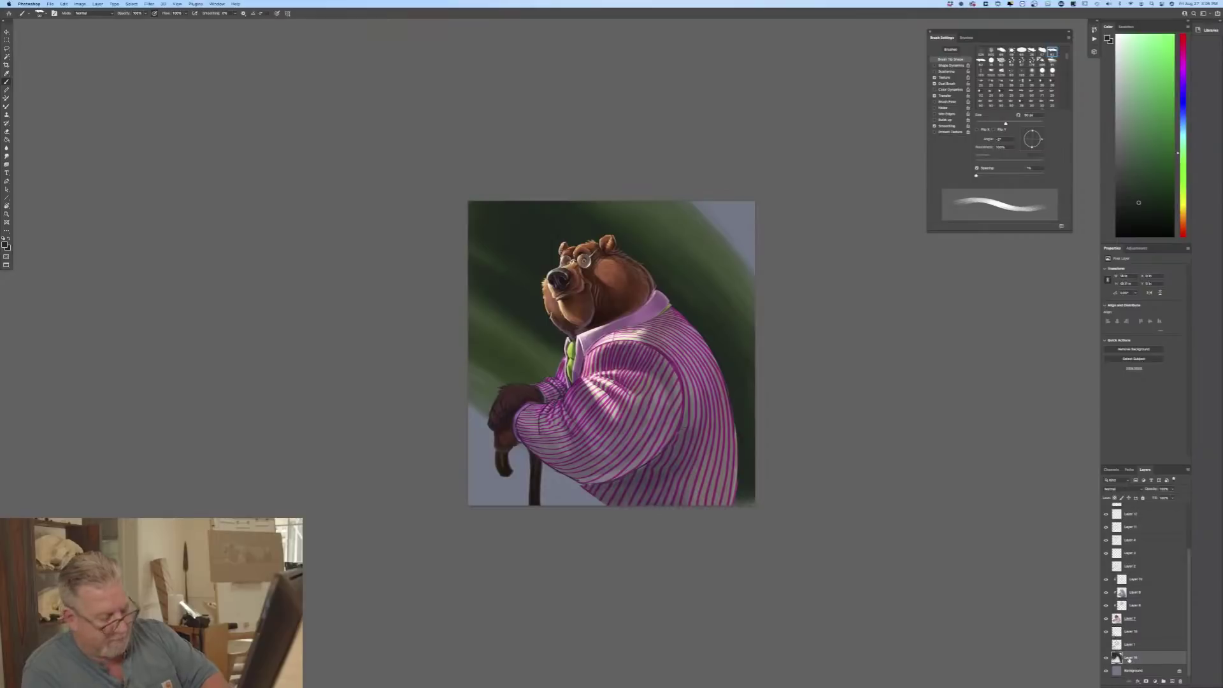
pyautogui.click(276, 14)
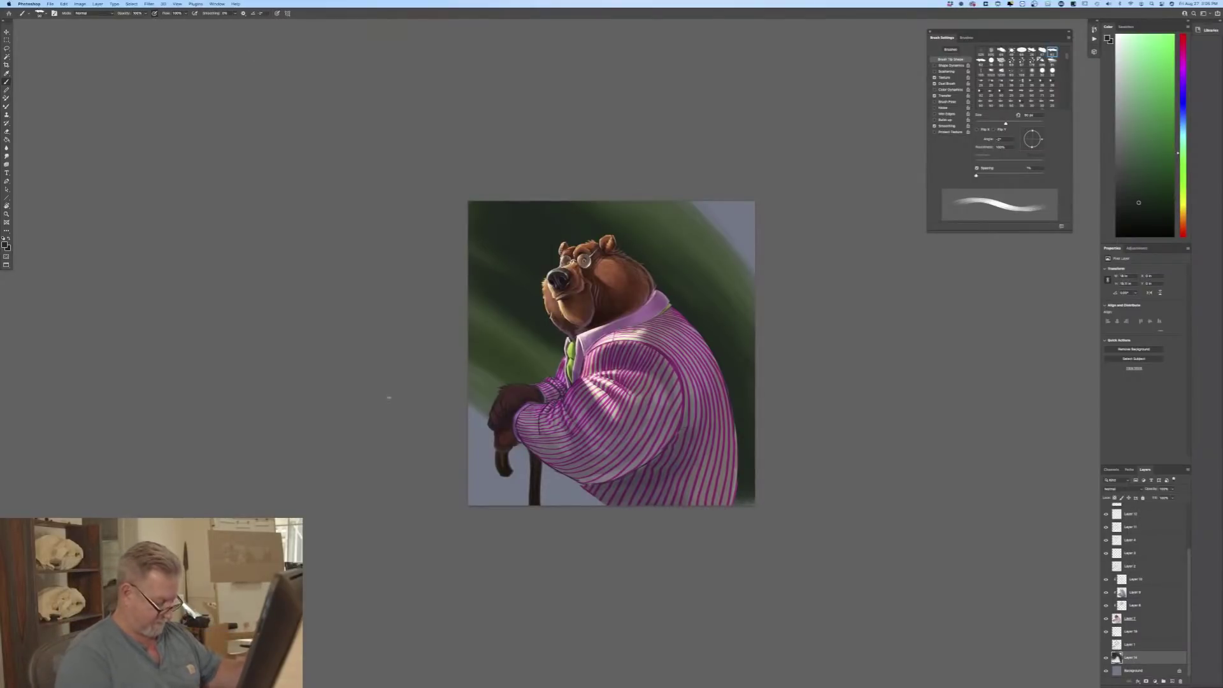
# Step: Switch to the second textured brush preset in the current brush set and enlarge it to a very large size
pyautogui.press(']')
pyautogui.press(']')
pyautogui.click(39, 14)
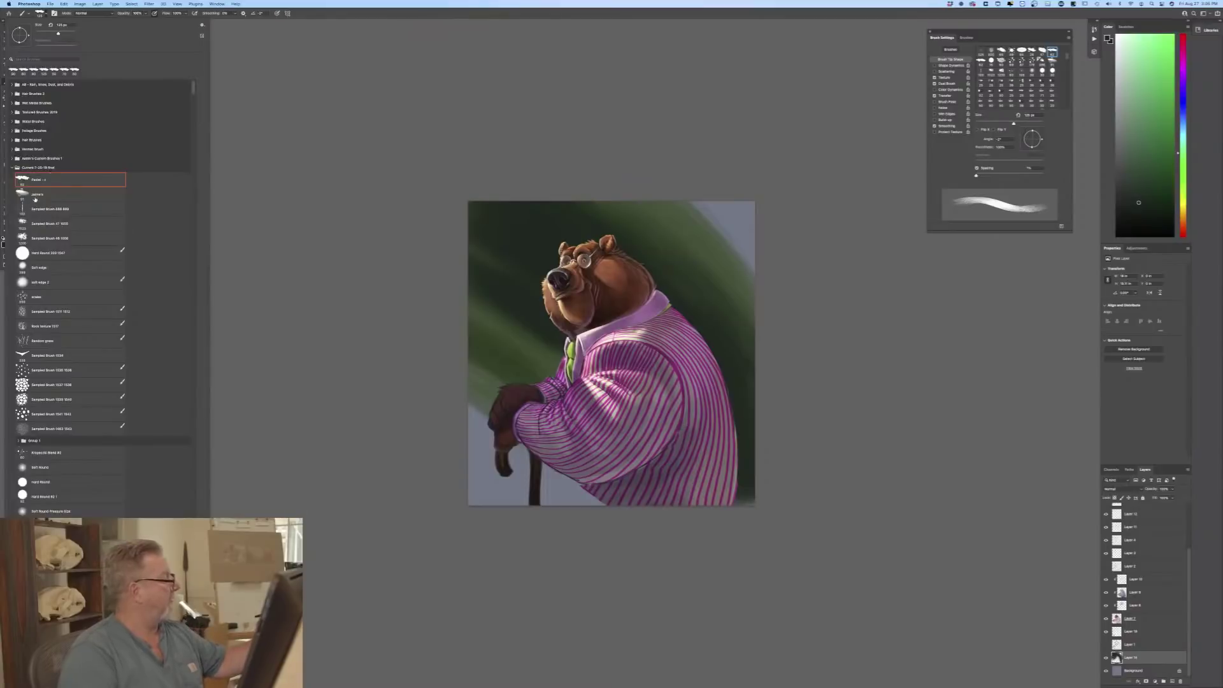
pyautogui.click(36, 198)
pyautogui.press('Return')
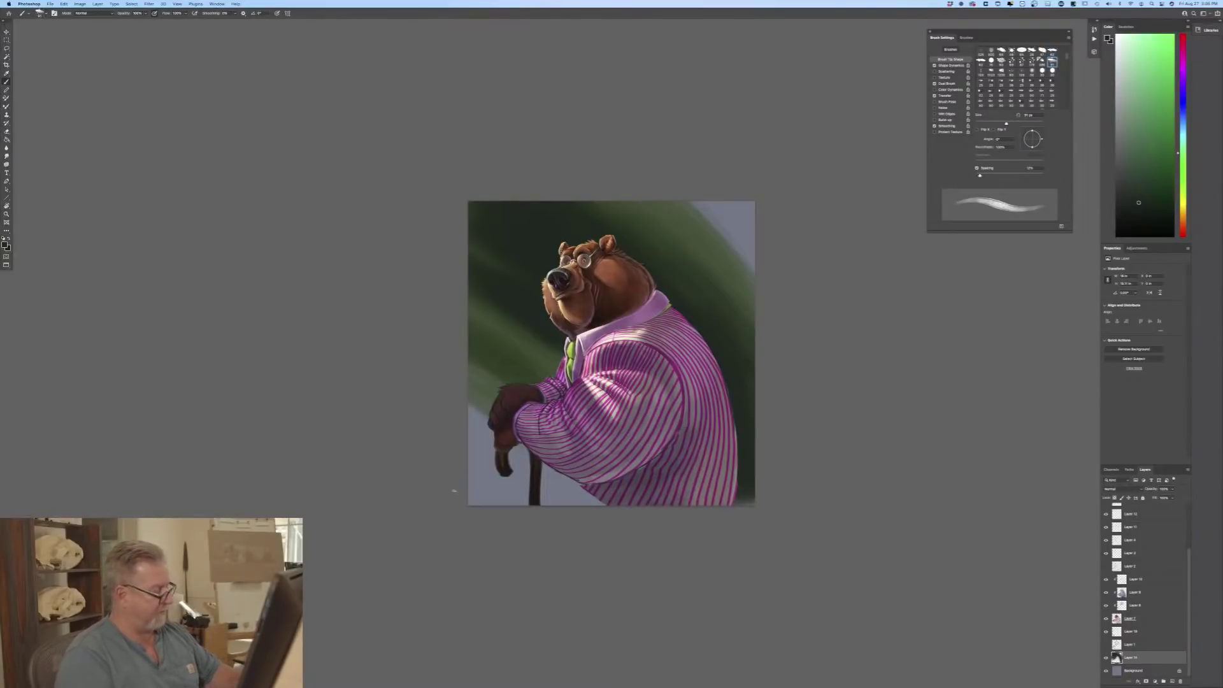
pyautogui.press(']')
pyautogui.press(']')
pyautogui.press(']')
pyautogui.press(']')
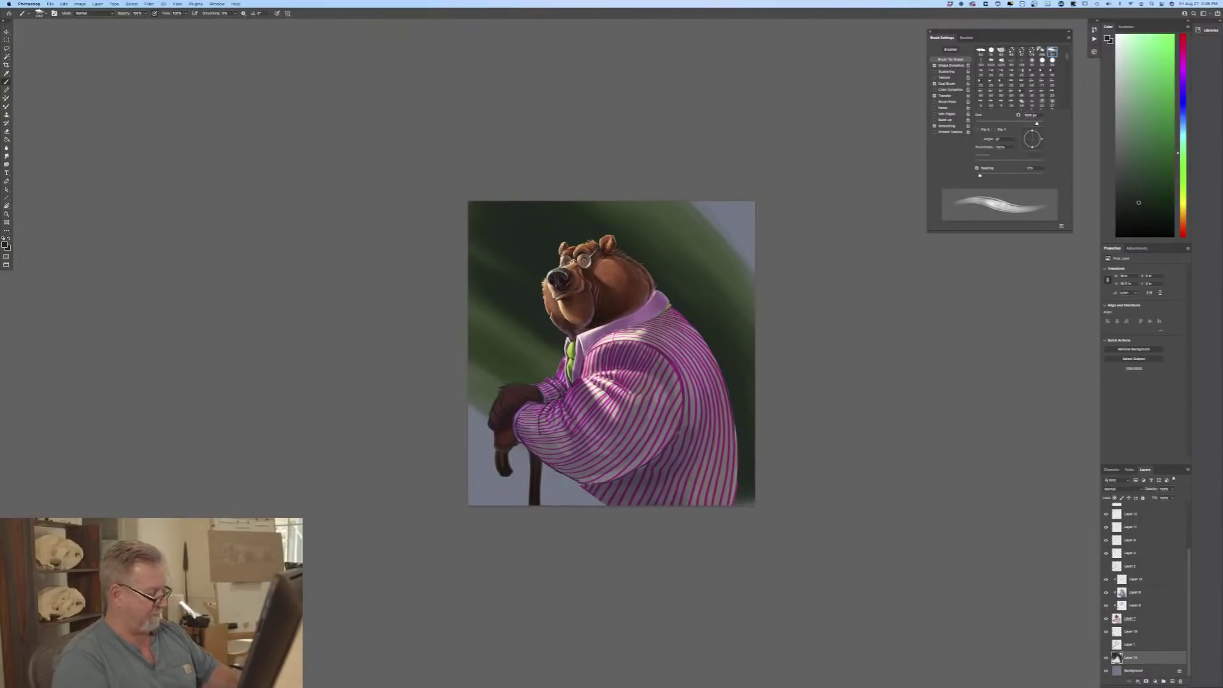
# Step: Paint dark green over the bare grey area around the cane, turning off Shape Dynamics for broader strokes
pyautogui.moveTo(592, 497); pyautogui.dragTo(481, 407)
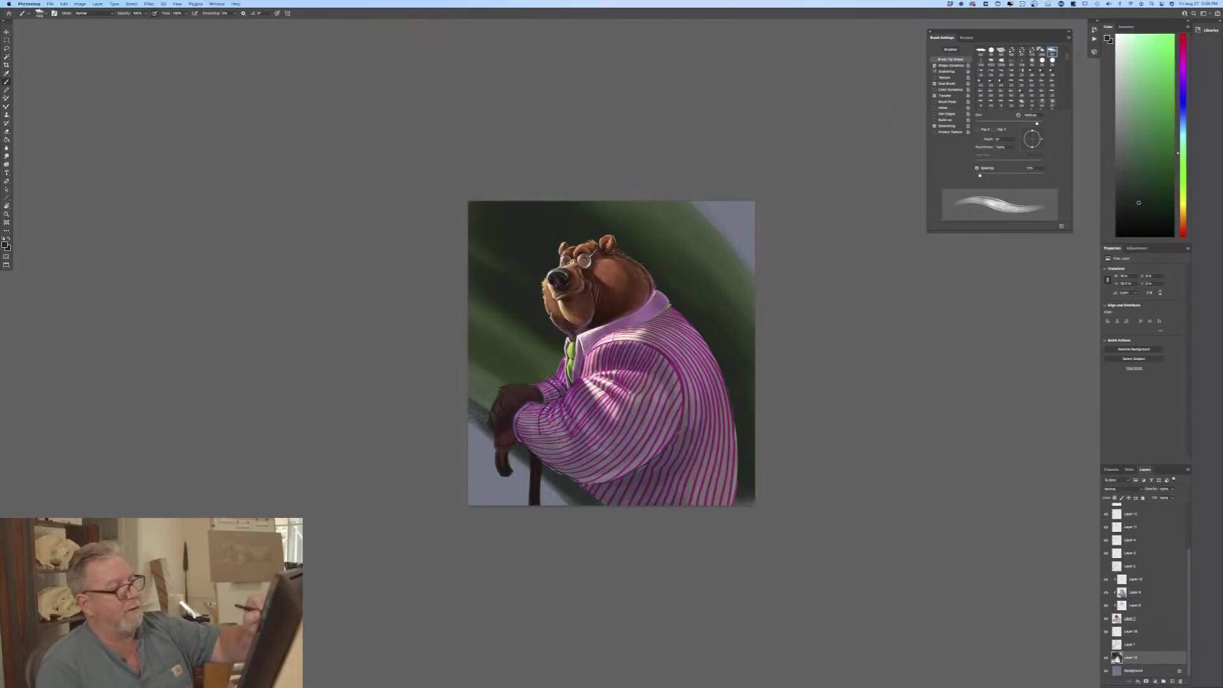
pyautogui.click(934, 66)
pyautogui.moveTo(548, 479)
pyautogui.mouseDown()
pyautogui.moveTo(431, 445)
pyautogui.moveTo(505, 486)
pyautogui.mouseUp()
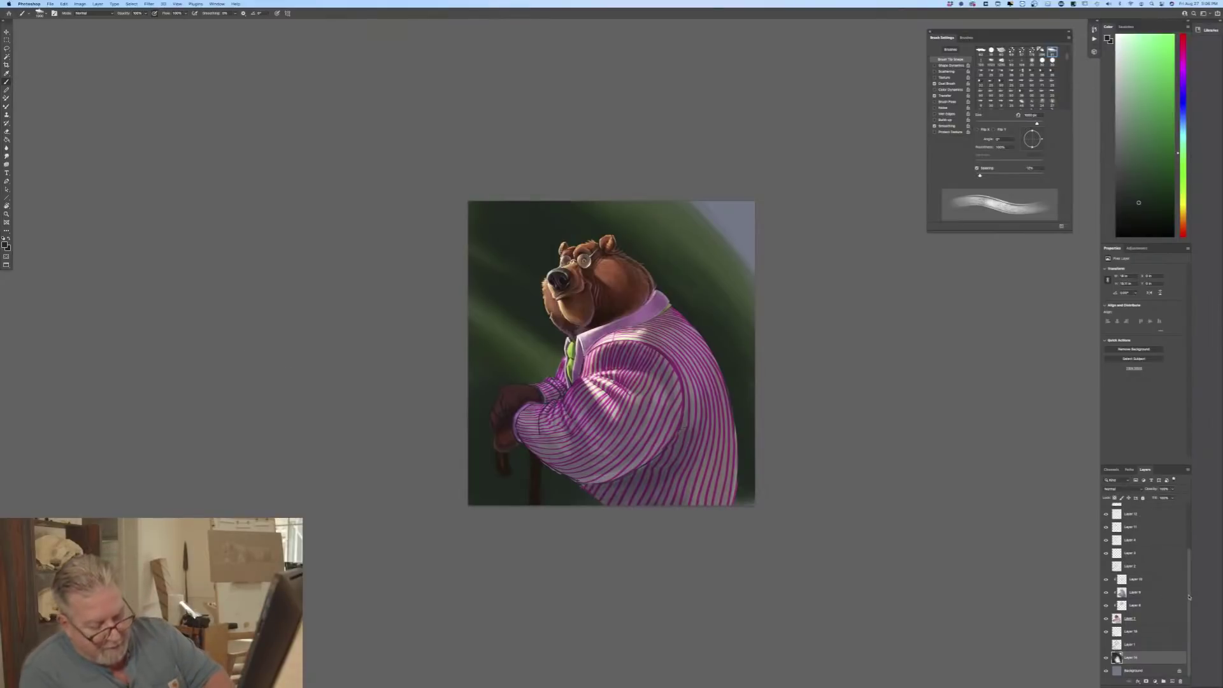
# Step: Add a new layer above all the others and set its blend mode to Multiply
pyautogui.moveTo(1188, 596); pyautogui.dragTo(1191, 526)
pyautogui.click(1149, 511)
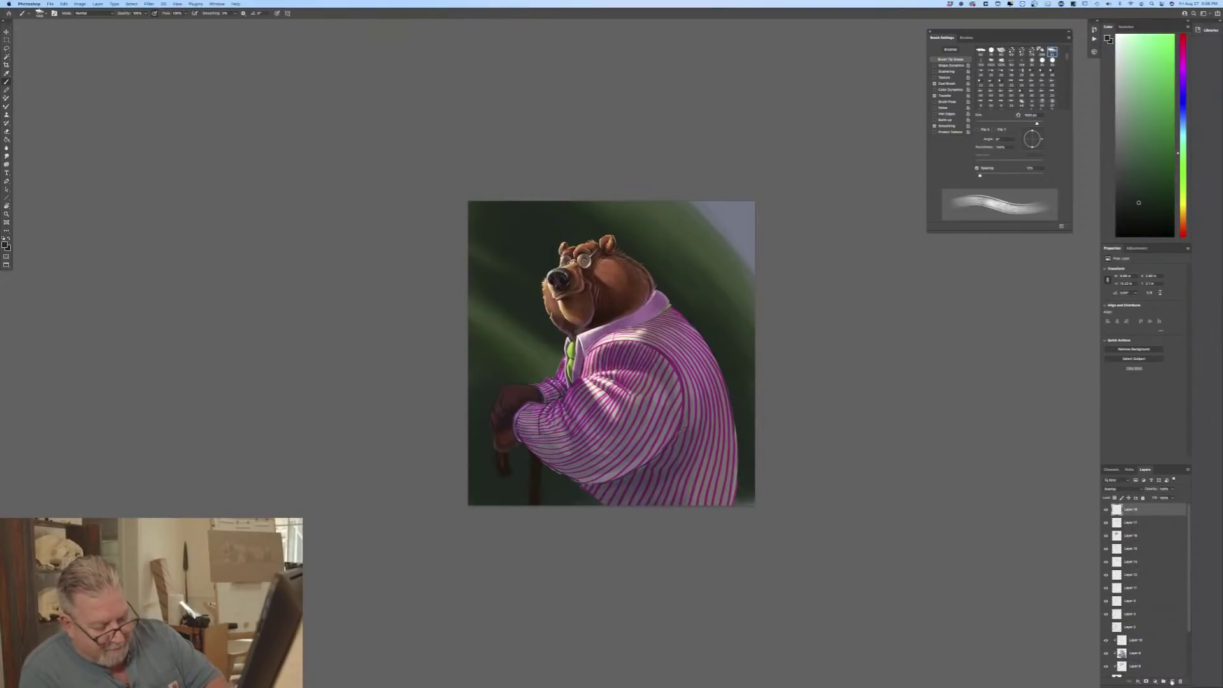
pyautogui.click(1115, 488)
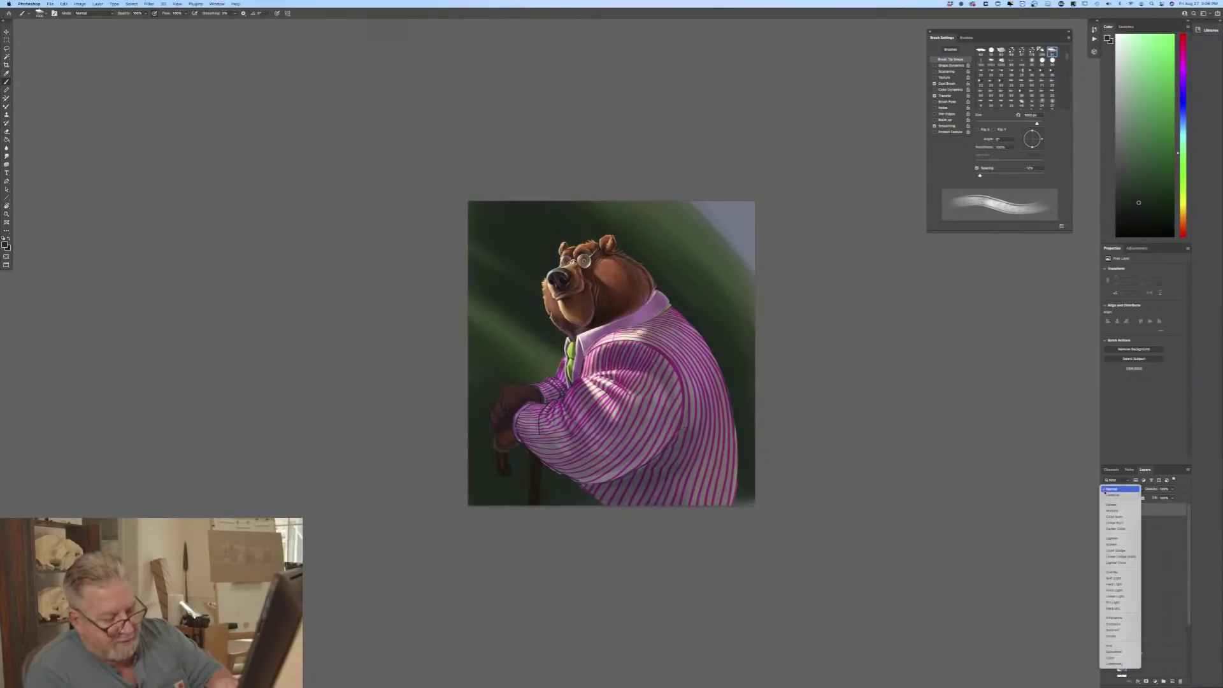
pyautogui.click(1112, 510)
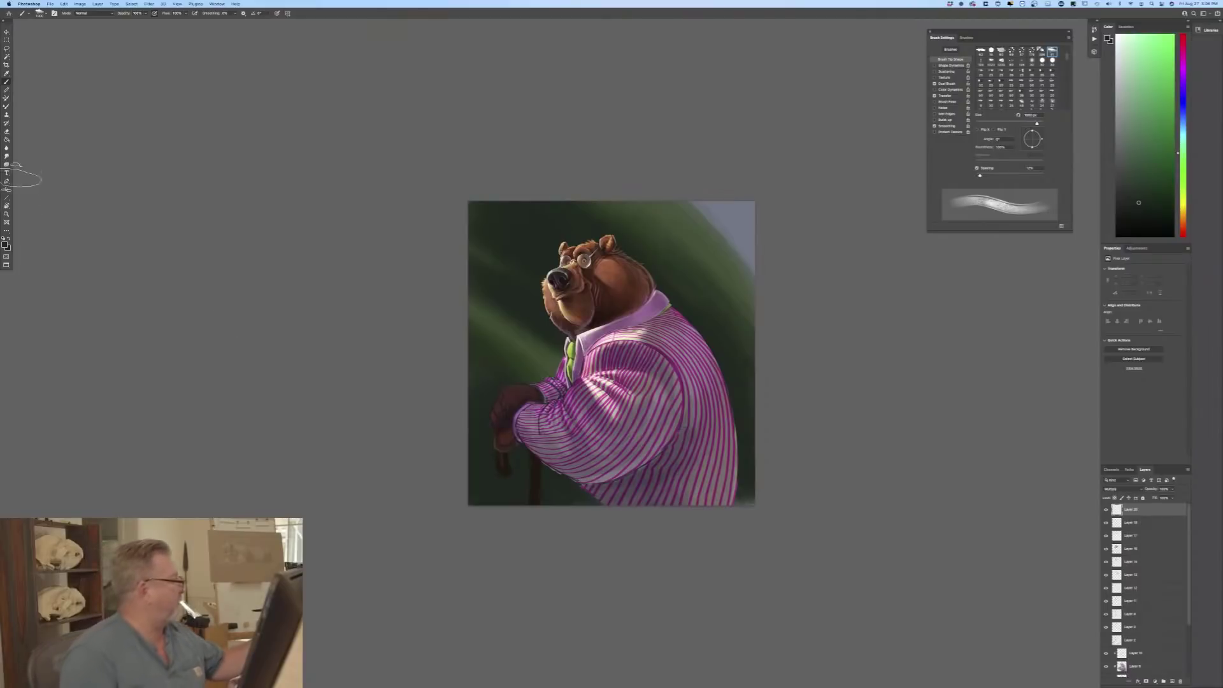
# Step: Choose the Gradient tool and set the foreground colour to a muted blue-grey
pyautogui.click(7, 140)
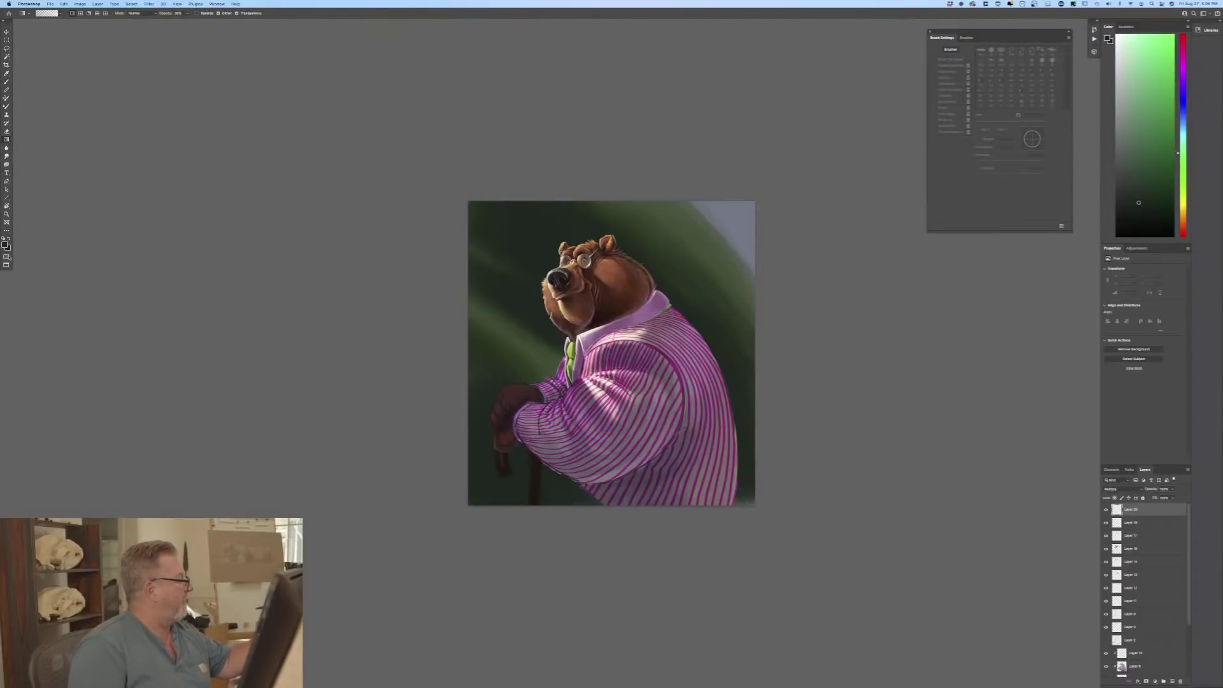
pyautogui.click(5, 244)
pyautogui.moveTo(271, 228)
pyautogui.mouseDown()
pyautogui.moveTo(271, 203)
pyautogui.moveTo(272, 215)
pyautogui.mouseUp()
pyautogui.click(211, 219)
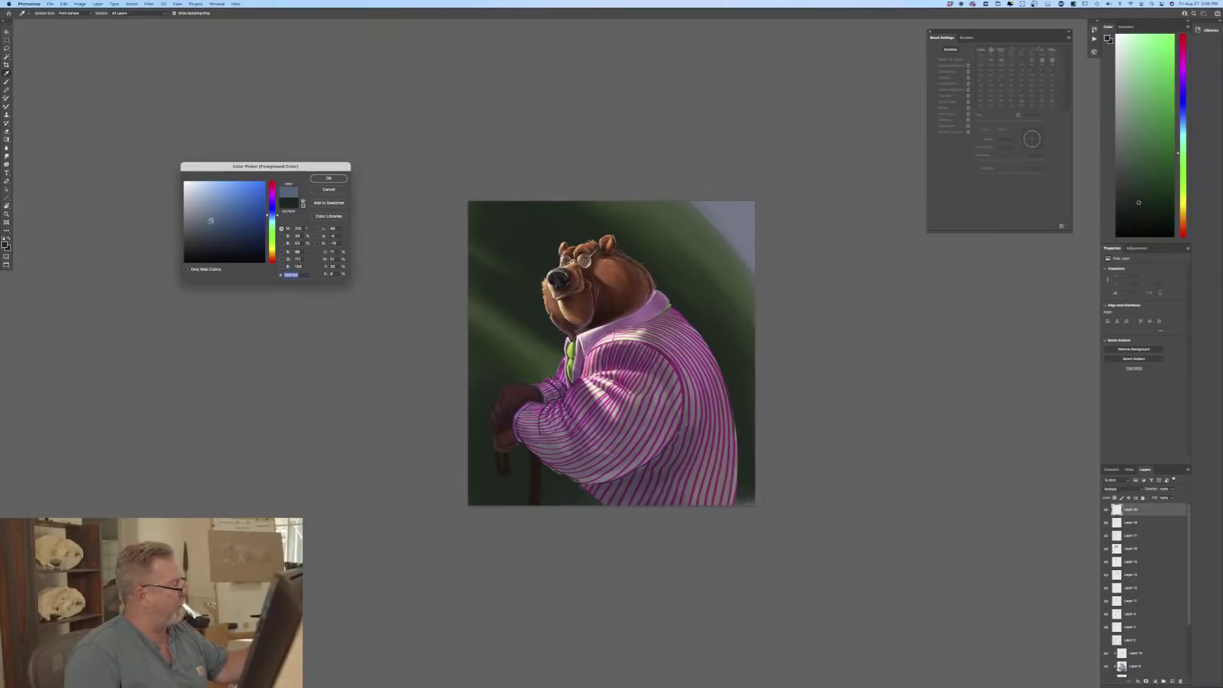
pyautogui.click(329, 179)
pyautogui.press('g')
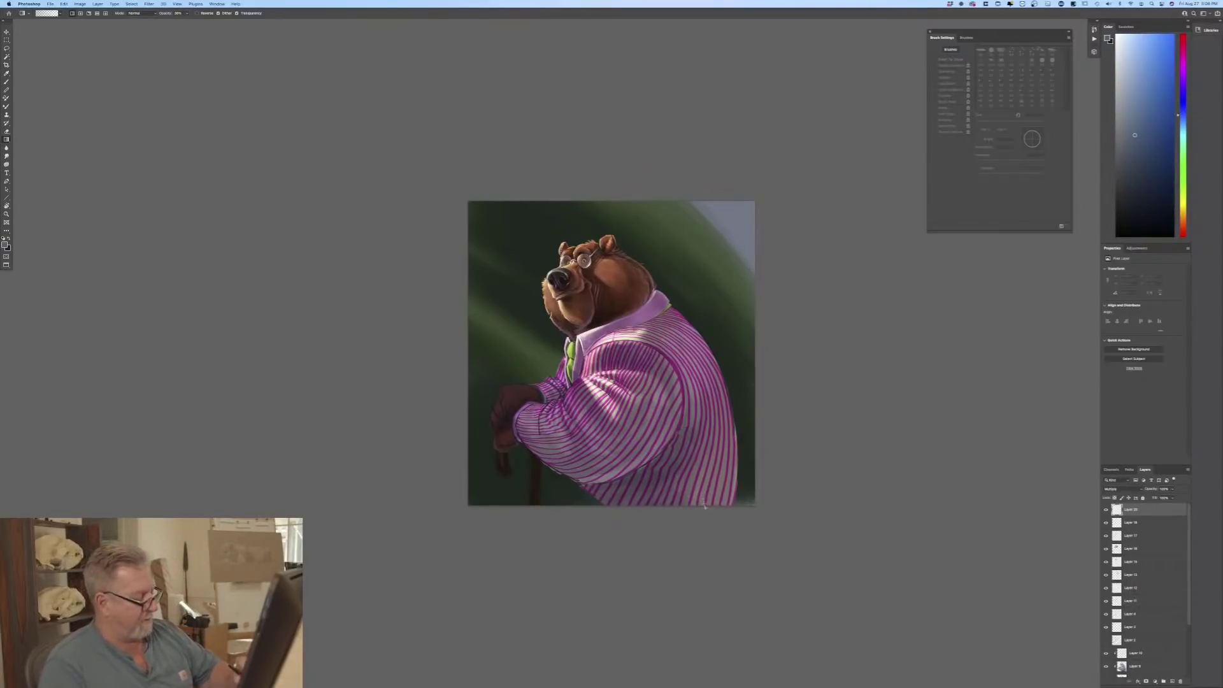
# Step: Apply repeated upward gradients from the canvas's lower edge to darken the shirt bottom, cane and surrounding background
pyautogui.moveTo(704, 506)
pyautogui.mouseDown()
pyautogui.moveTo(659, 361)
pyautogui.moveTo(668, 443)
pyautogui.mouseUp()
pyautogui.moveTo(653, 520)
pyautogui.mouseDown()
pyautogui.moveTo(640, 395)
pyautogui.moveTo(619, 414)
pyautogui.moveTo(666, 429)
pyautogui.mouseUp()
pyautogui.moveTo(728, 496); pyautogui.dragTo(692, 399)
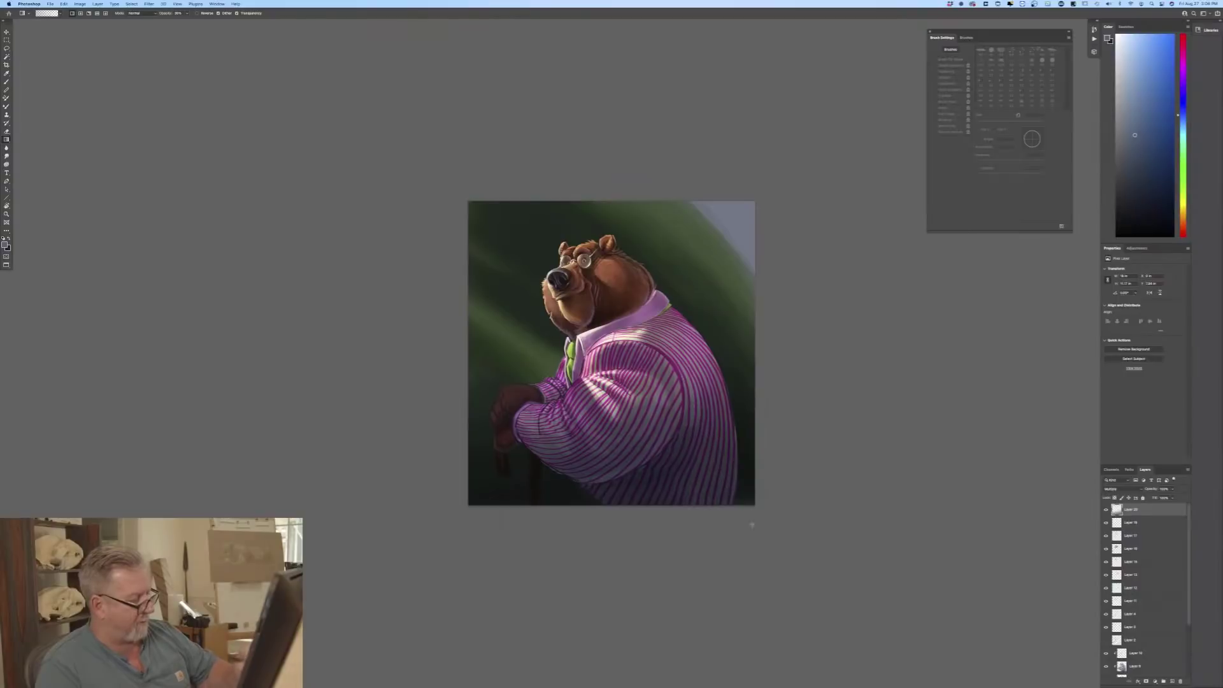
pyautogui.moveTo(645, 511); pyautogui.dragTo(637, 433)
pyautogui.moveTo(618, 511); pyautogui.dragTo(615, 436)
pyautogui.moveTo(593, 513); pyautogui.dragTo(595, 448)
pyautogui.moveTo(581, 508); pyautogui.dragTo(585, 467)
pyautogui.moveTo(570, 501); pyautogui.dragTo(578, 458)
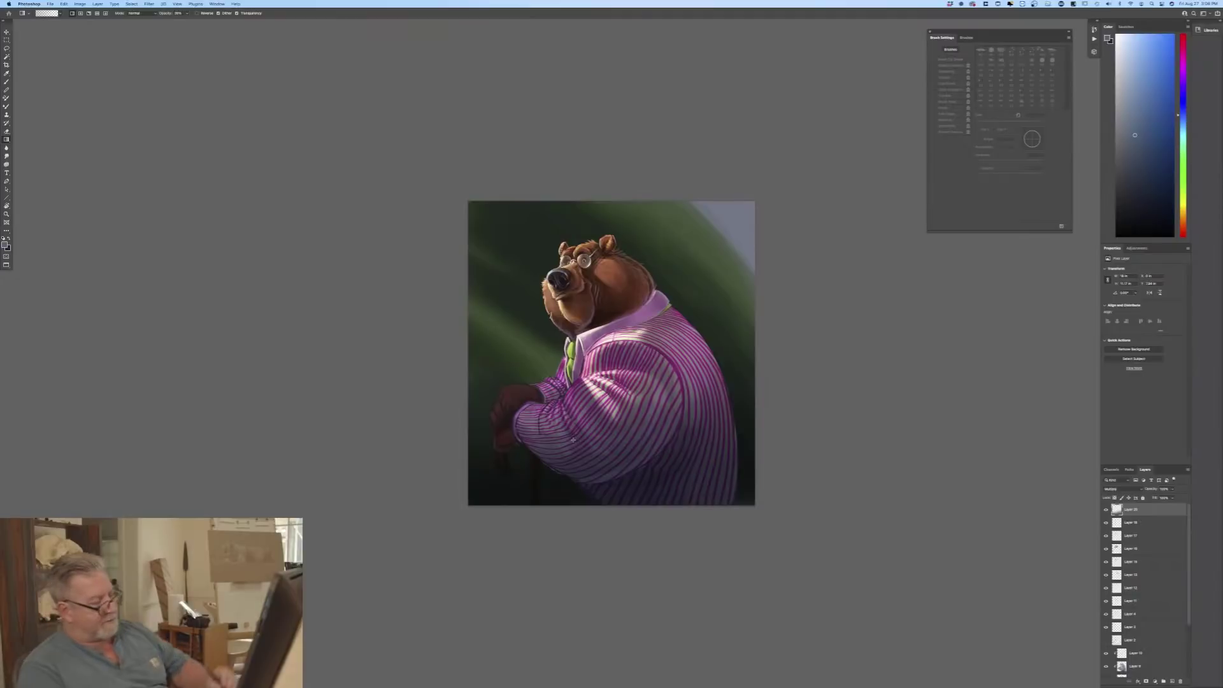
pyautogui.moveTo(749, 504); pyautogui.dragTo(729, 445)
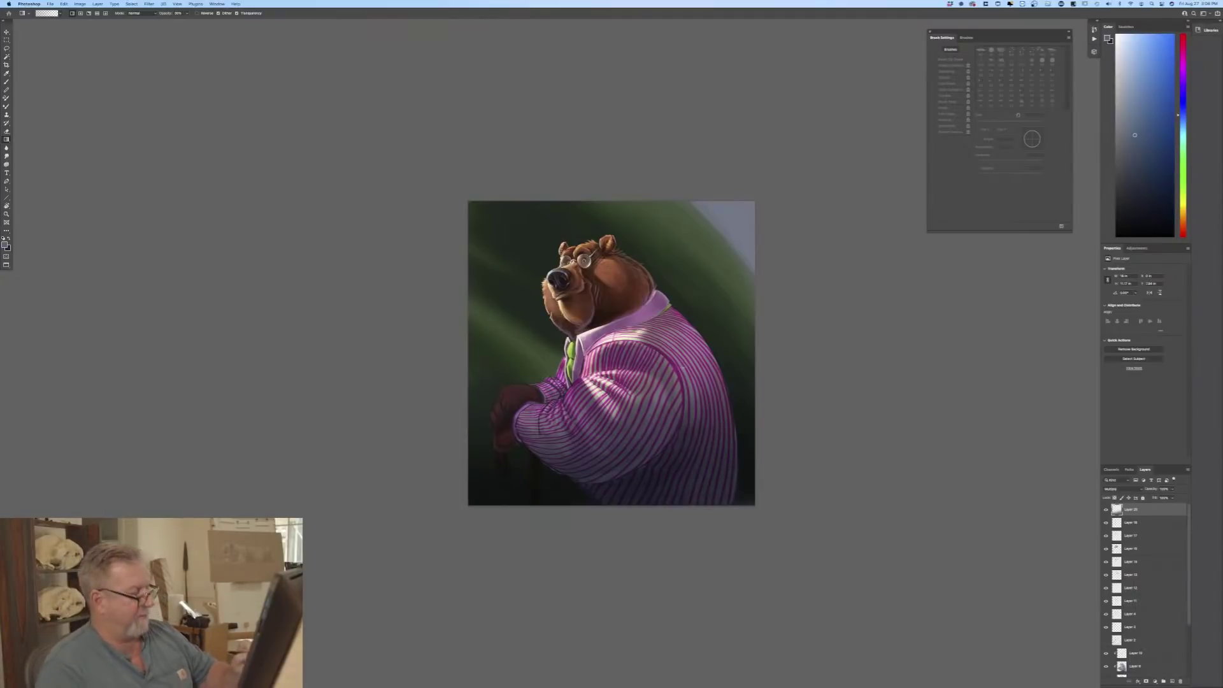
# Step: Review the whole composition at enlarged and thumbnail sizes to judge its overall values
pyautogui.press('super+plus')
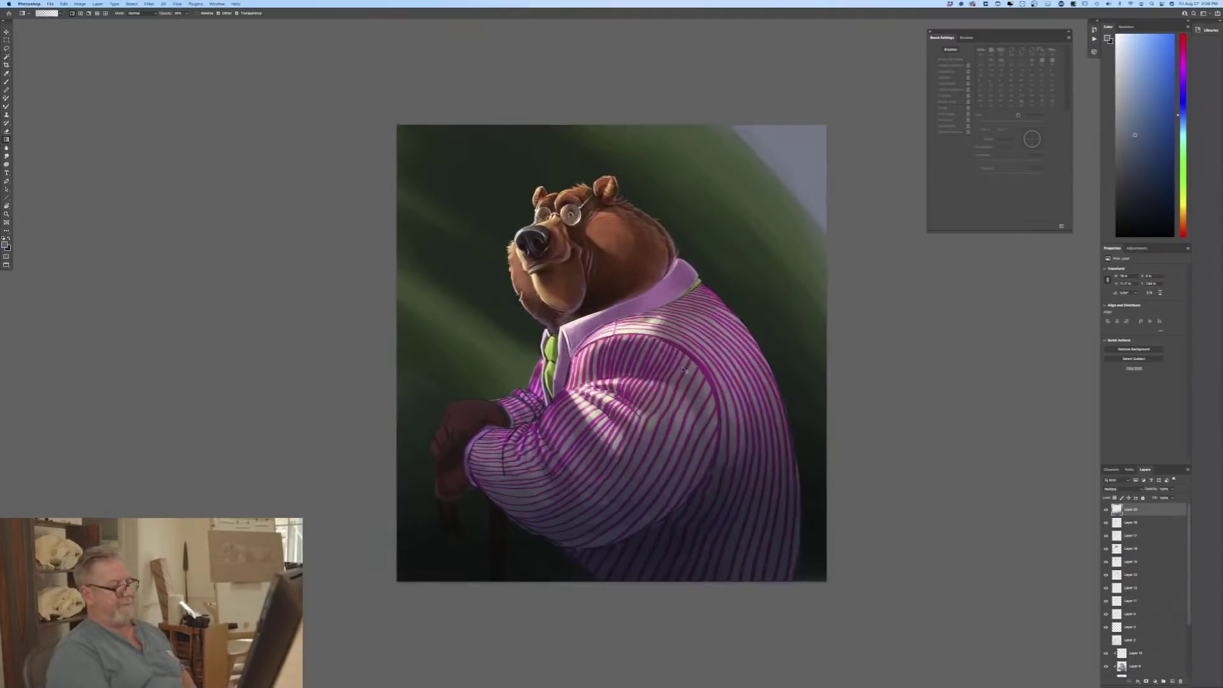
pyautogui.press('super+plus')
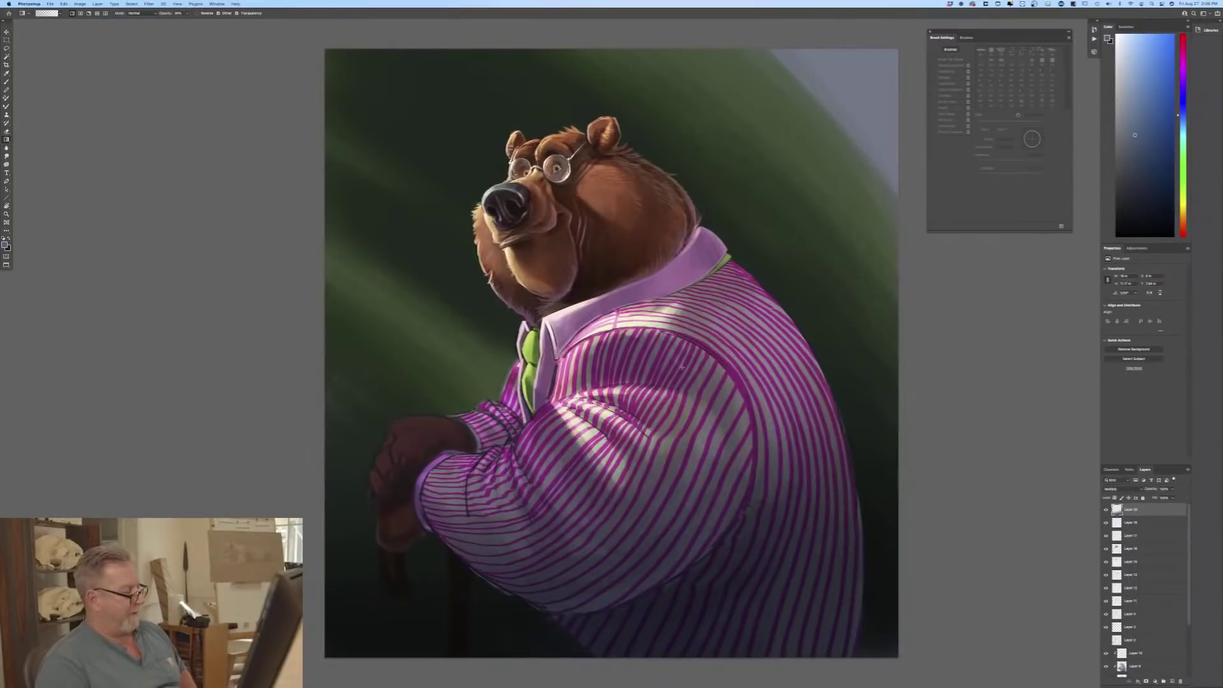
pyautogui.press('super+minus')
pyautogui.press('super+minus')
pyautogui.press('super+minus')
pyautogui.press('super+minus')
pyautogui.press('super+minus')
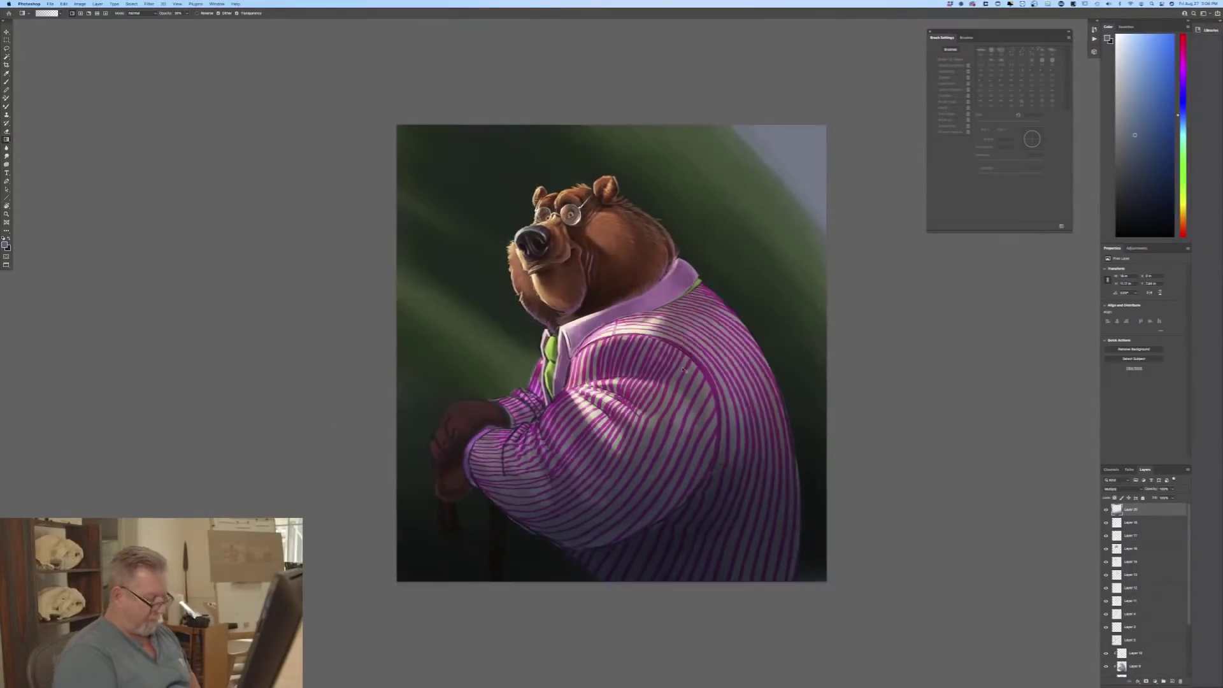
pyautogui.press('super+minus')
pyautogui.press('super+minus')
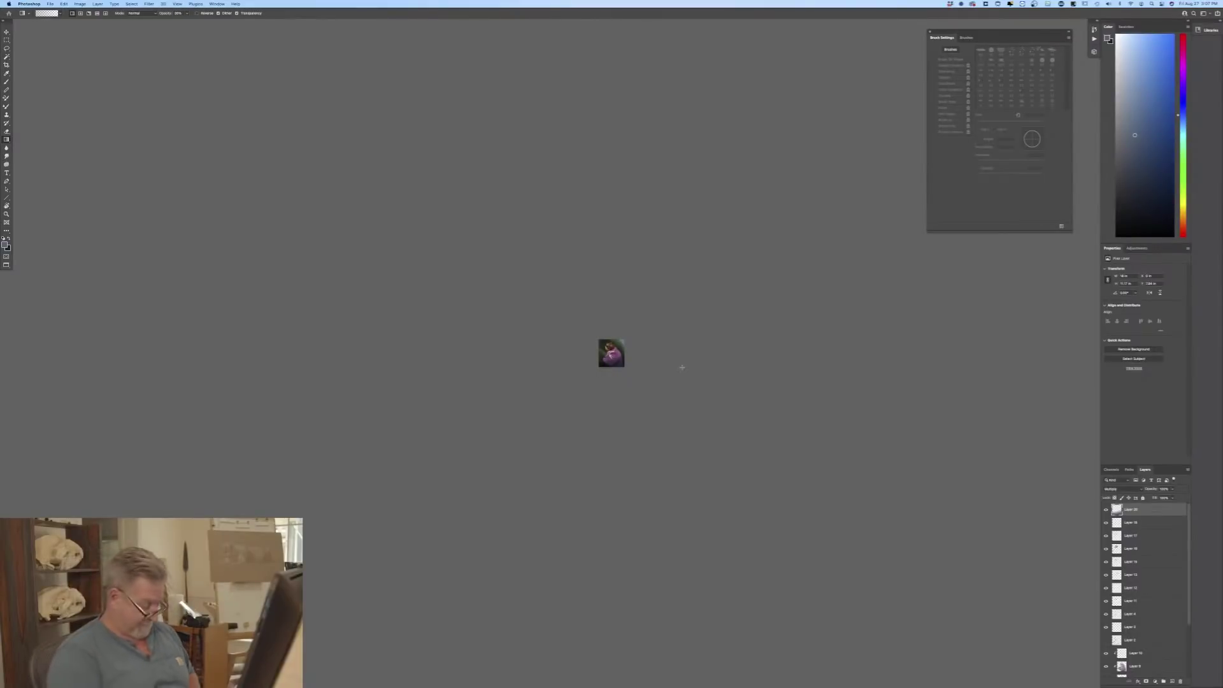
# Step: Examine the bear's head, collar and shirt stripes up close
pyautogui.press('super+plus')
pyautogui.press('super+plus')
pyautogui.press('super+plus')
pyautogui.press('super+plus')
pyautogui.press('super+plus')
pyautogui.press('super+plus')
pyautogui.press('super+plus')
pyautogui.press('super+plus')
pyautogui.press('super+plus')
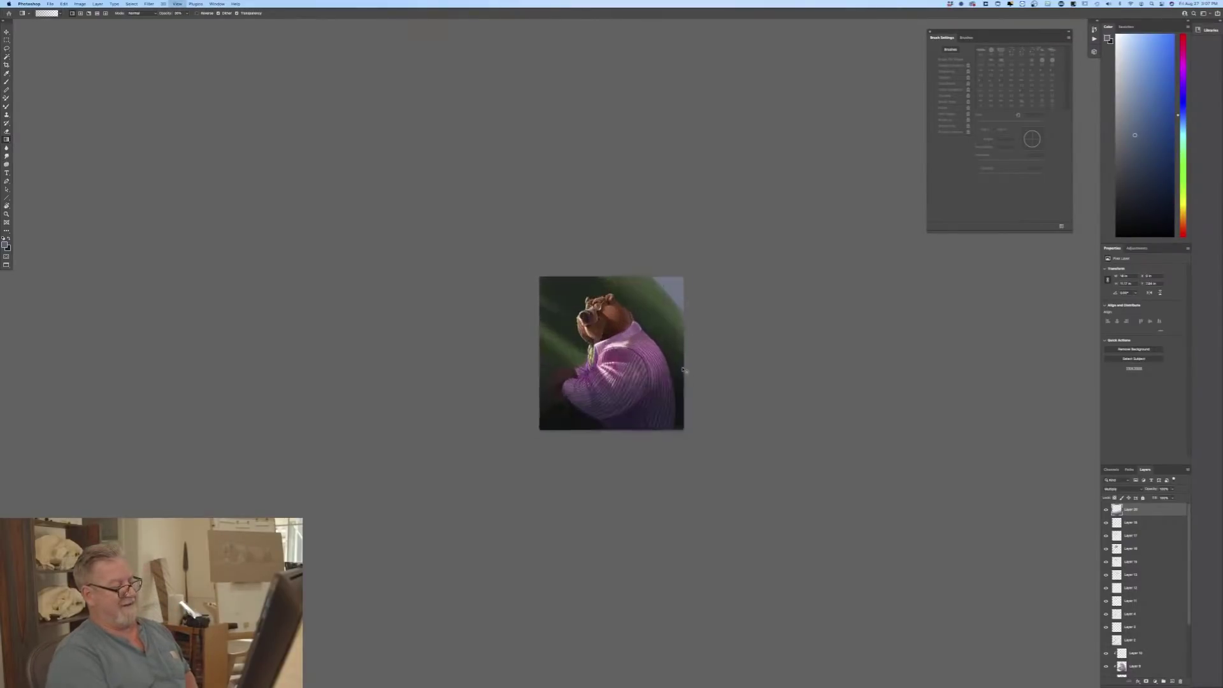
pyautogui.press('super+plus')
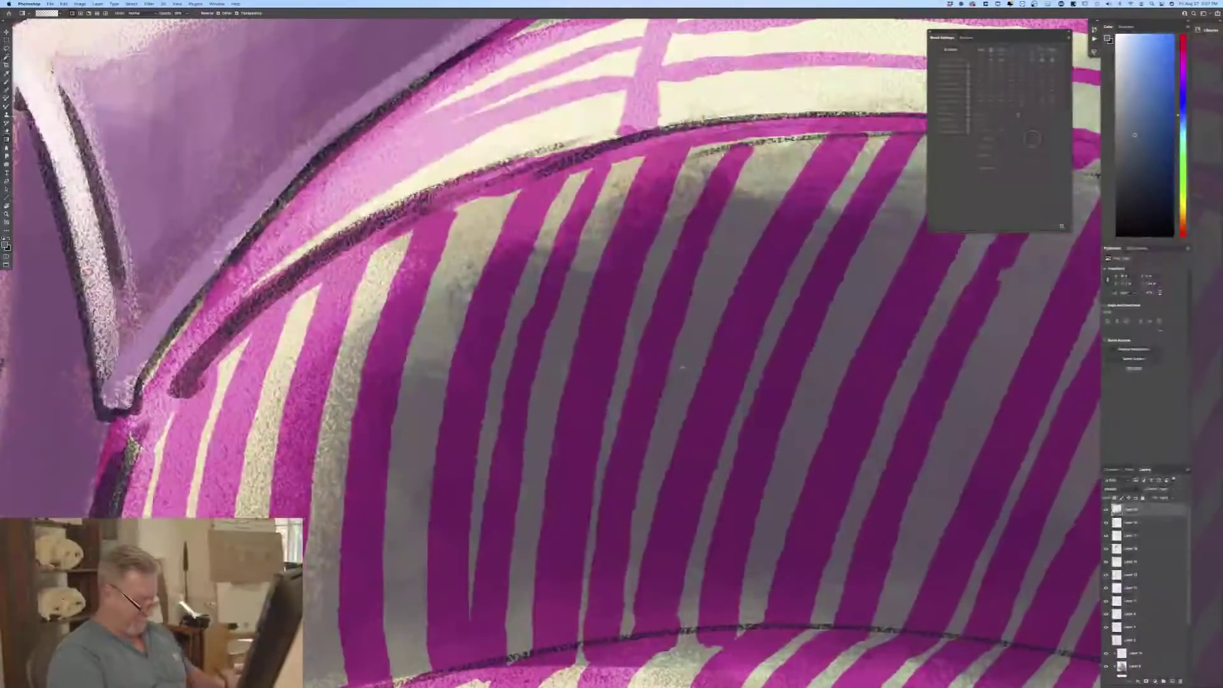
pyautogui.press('super+minus')
pyautogui.press('super+minus')
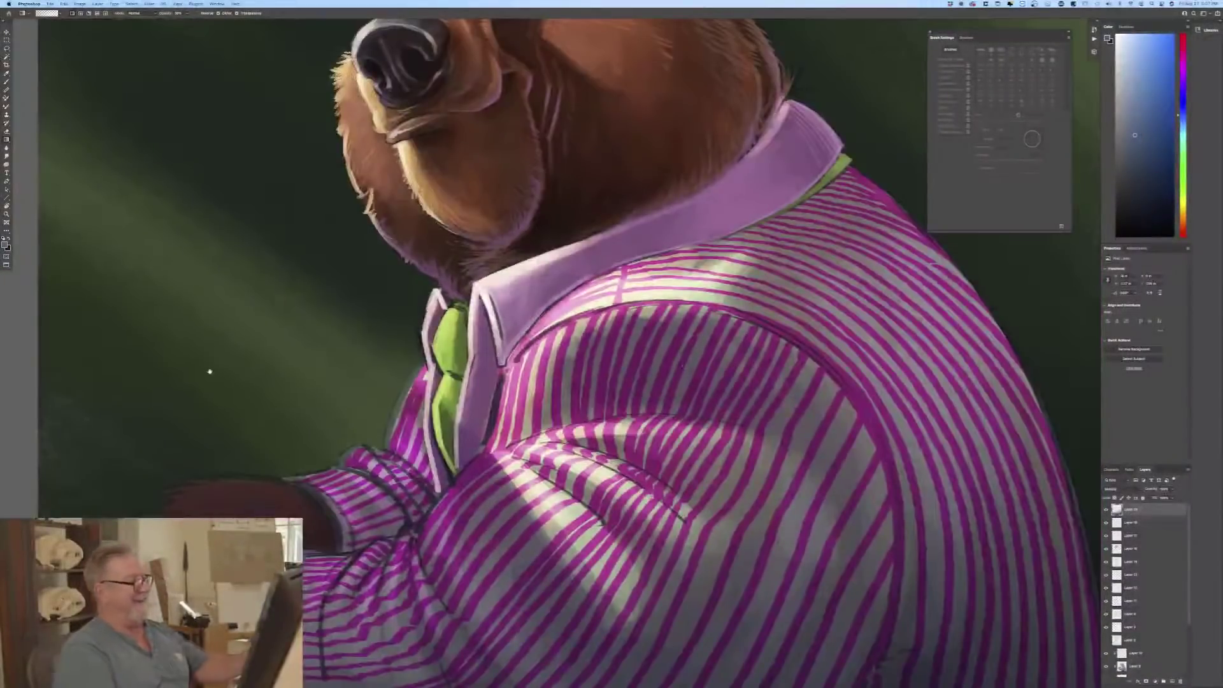
pyautogui.press('super+minus')
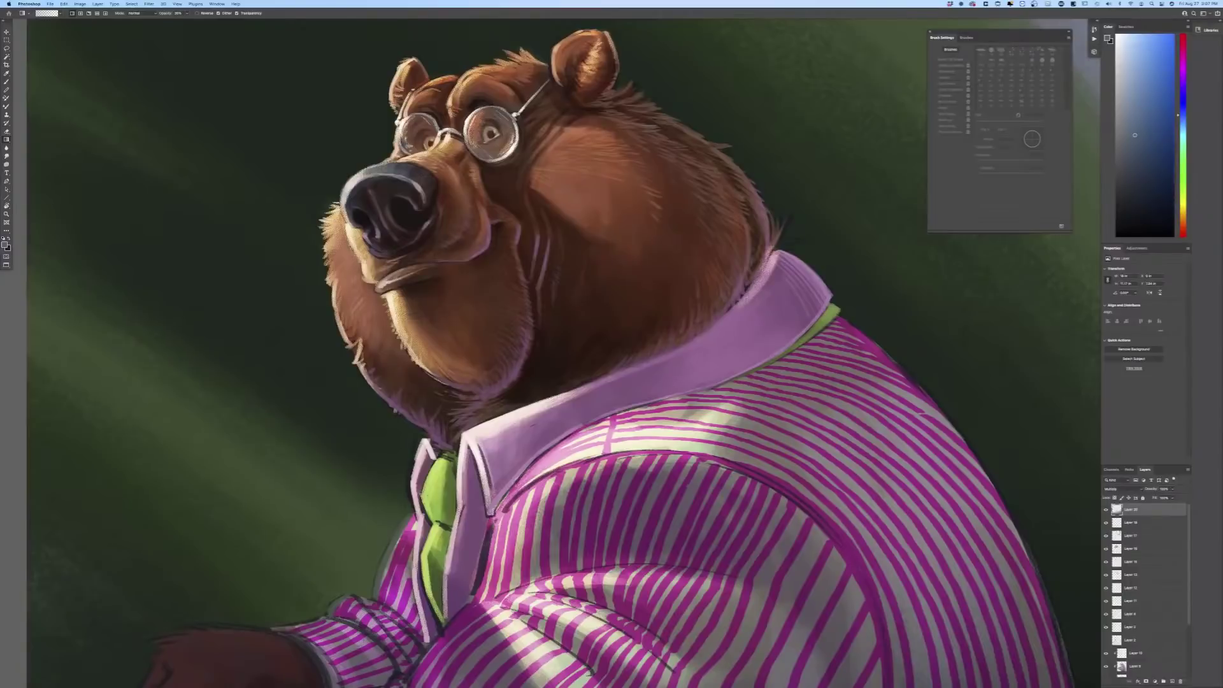
# Step: Group all the painting layers above the background layer into a single group
pyautogui.scroll(-3, 1188, 621)
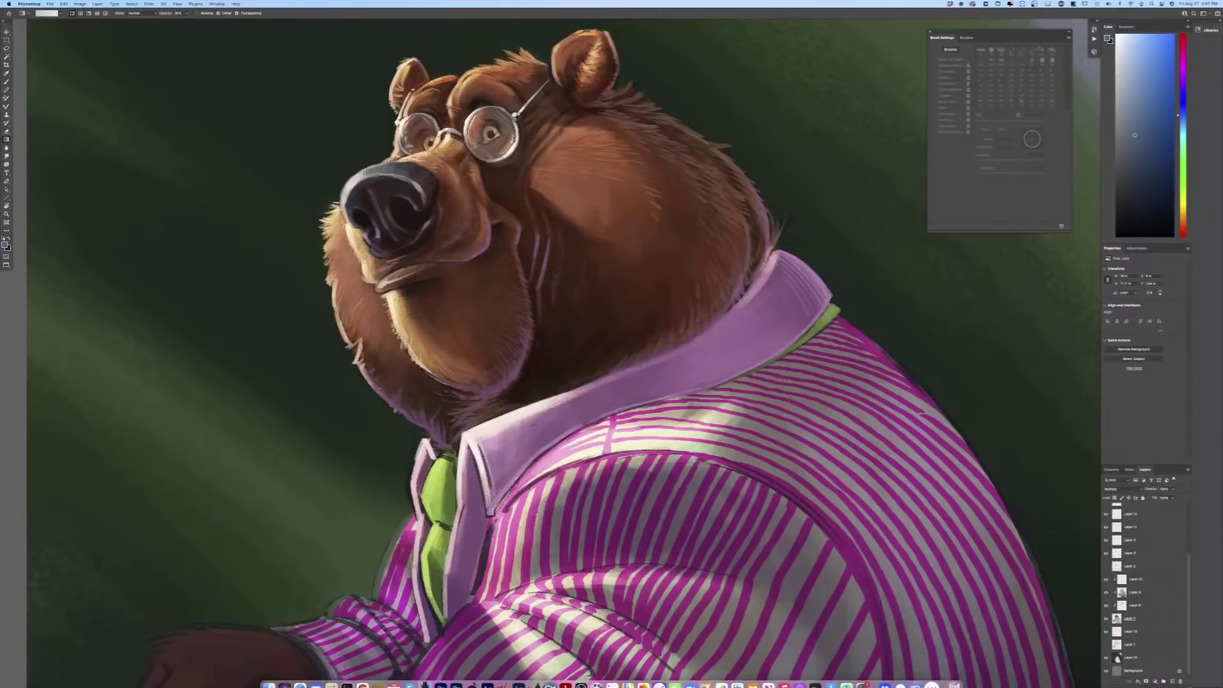
pyautogui.keyDown('shift'); pyautogui.click(1135, 659); pyautogui.keyUp('shift')
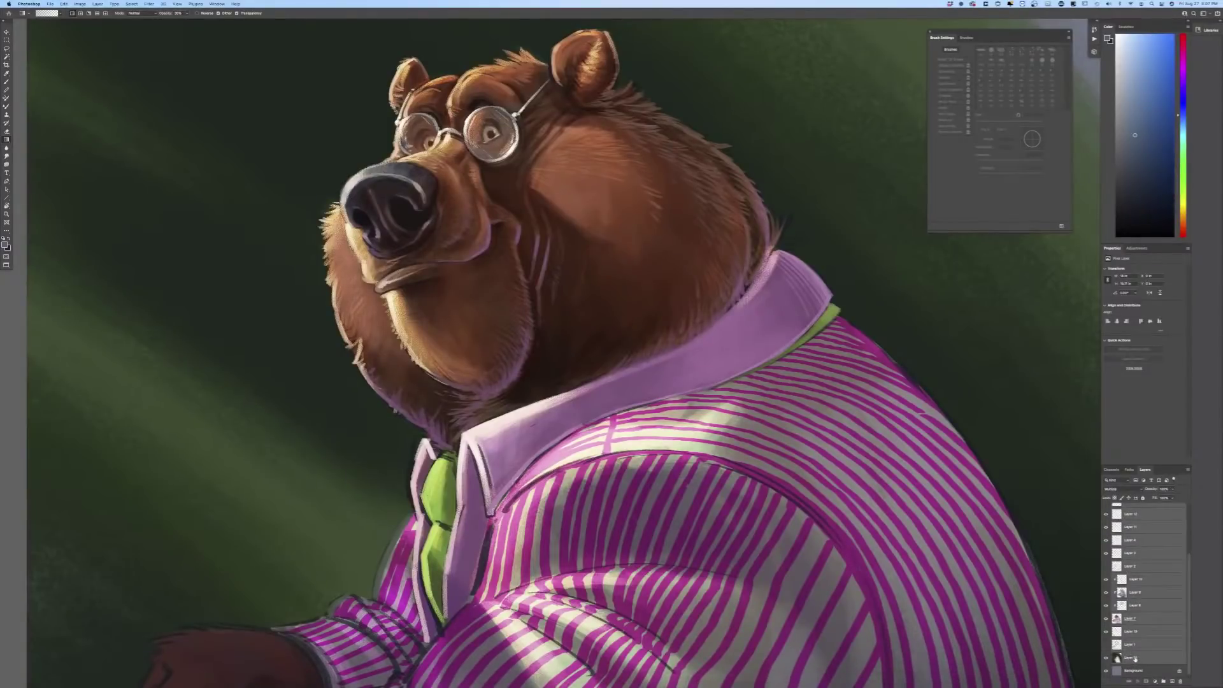
pyautogui.click(1163, 681)
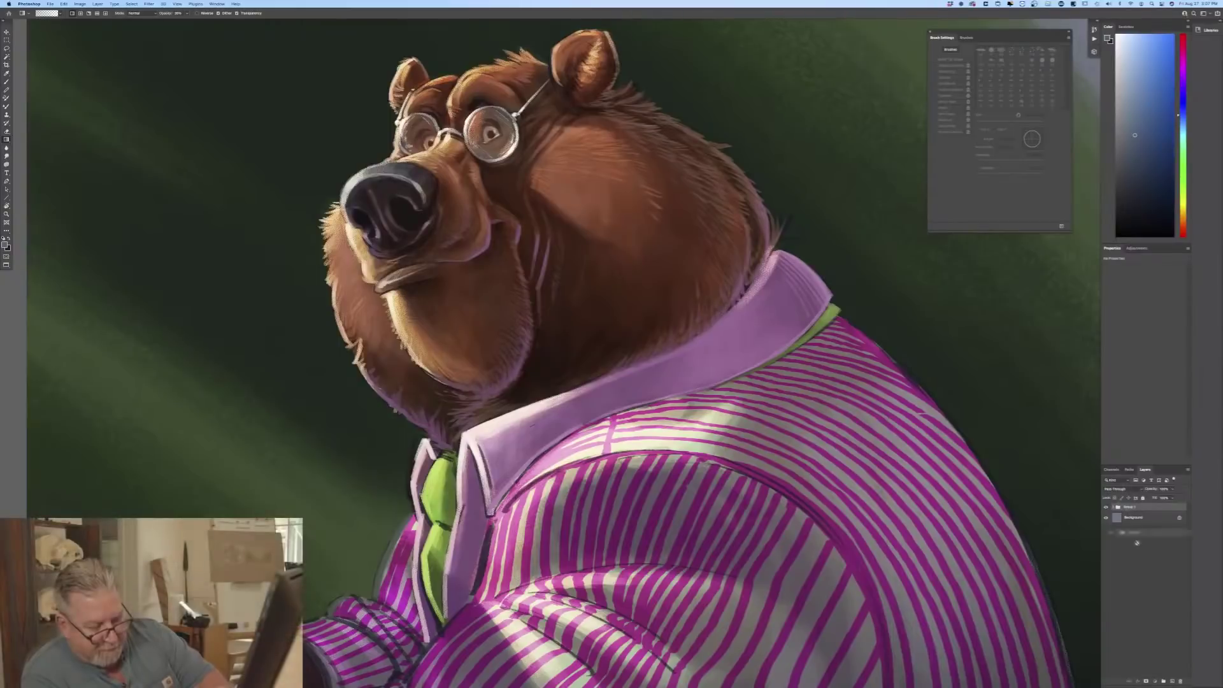
# Step: Duplicate the layer group and merge the copy into one flattened layer
pyautogui.press('super+j')
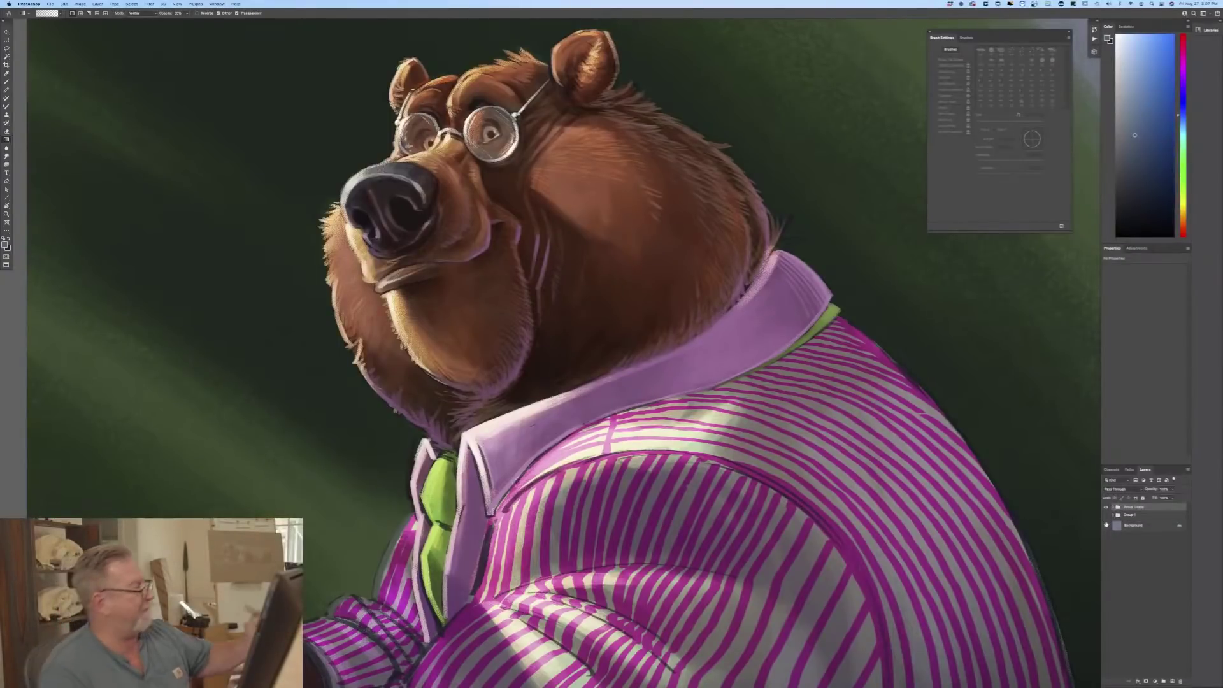
pyautogui.click(98, 4)
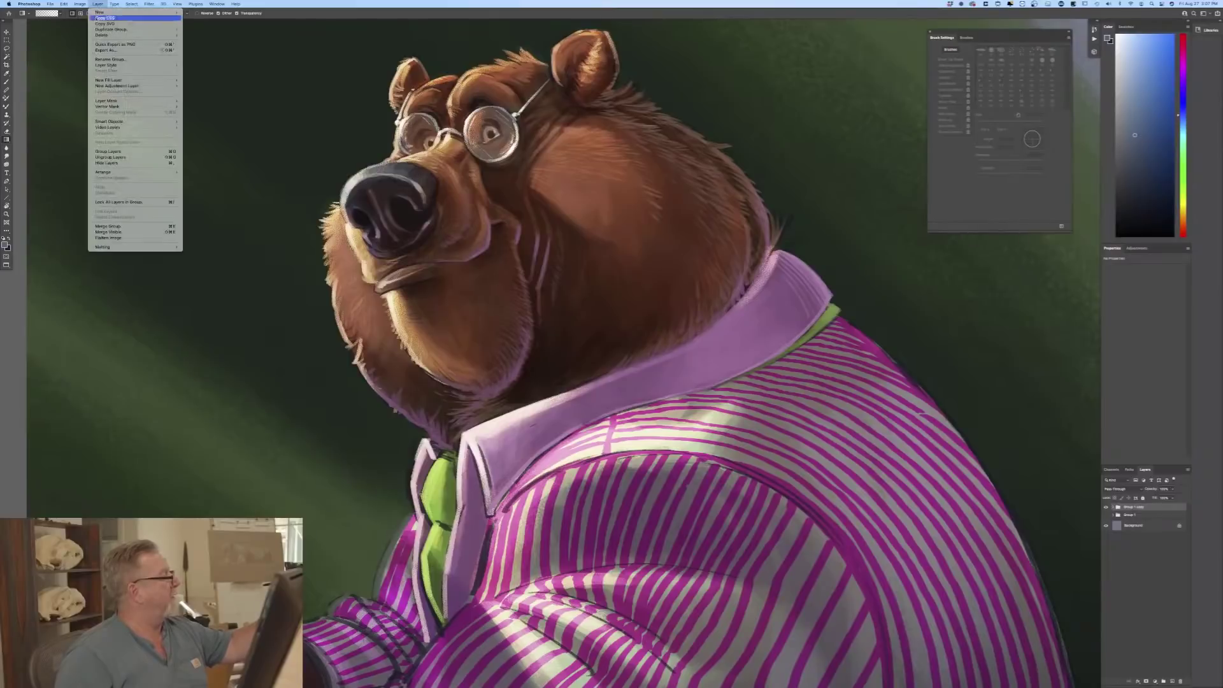
pyautogui.click(104, 227)
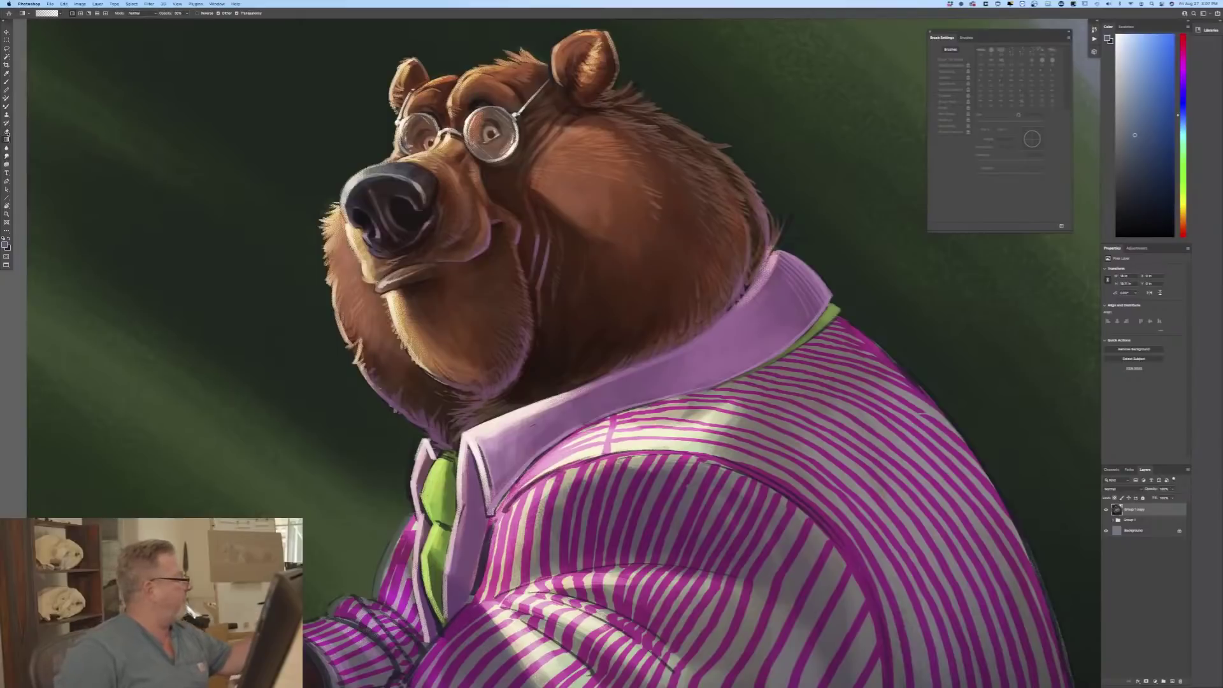
pyautogui.click(7, 156)
pyautogui.rightClick(33, 61)
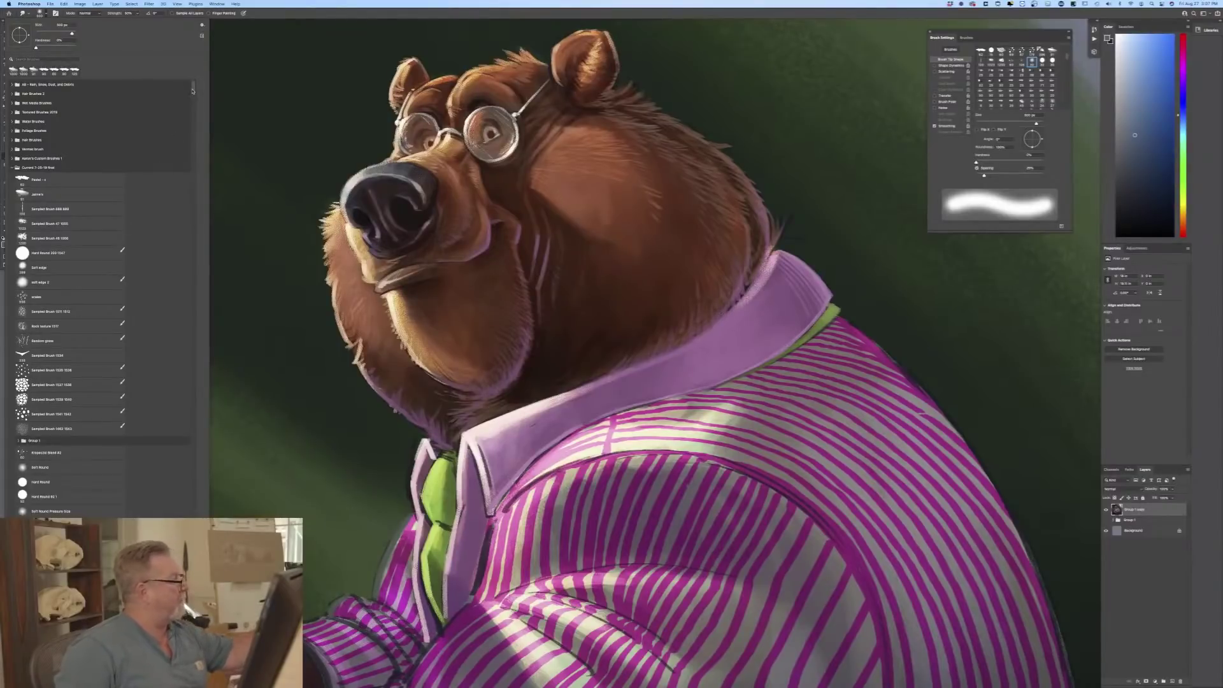
pyautogui.scroll(-15, 193, 91)
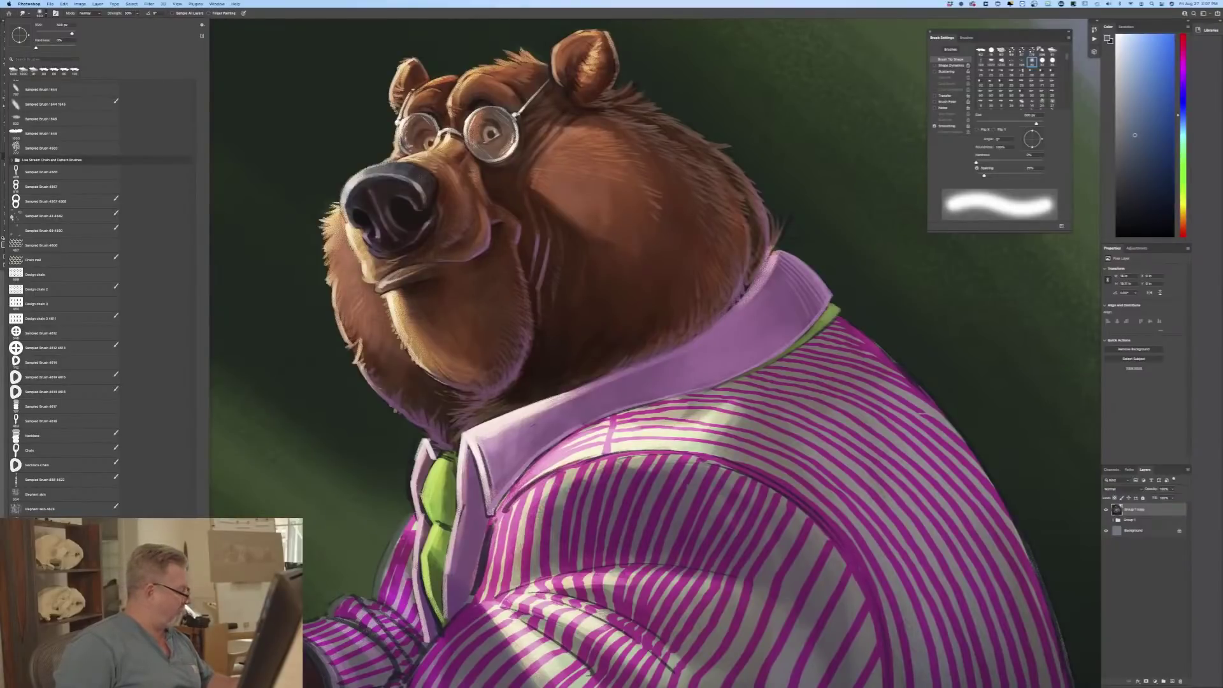
pyautogui.scroll(3, 97, 297)
pyautogui.scroll(-3, 97, 297)
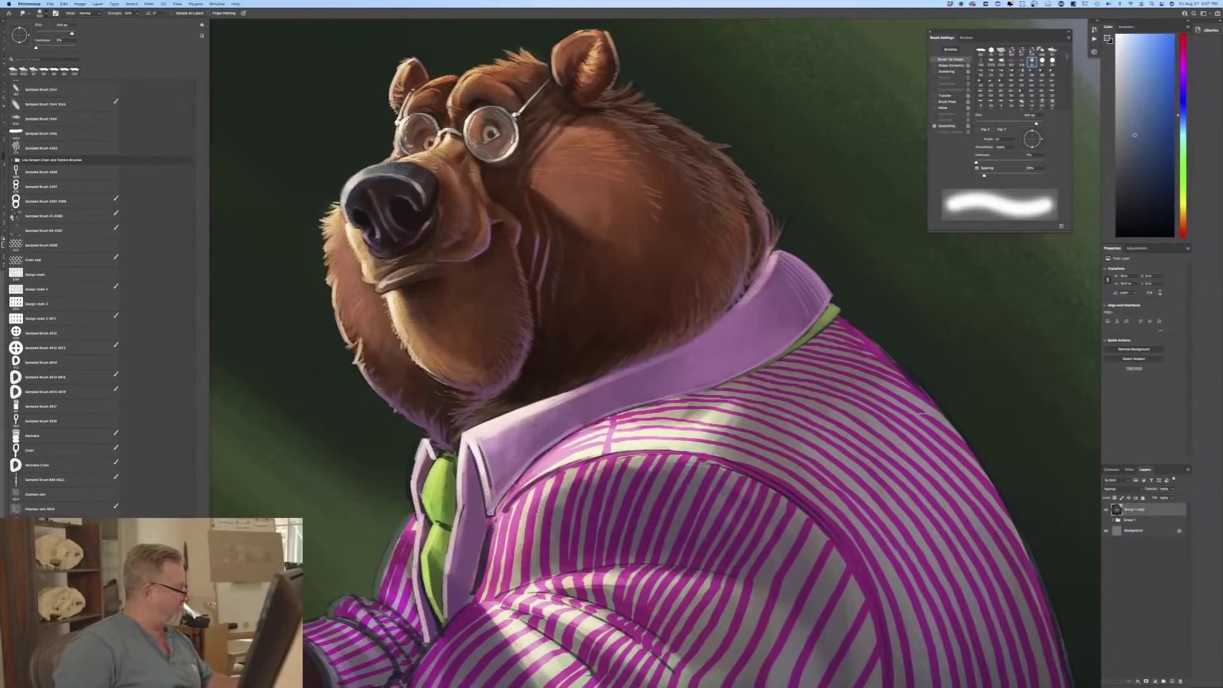
pyautogui.scroll(-10, 189, 412)
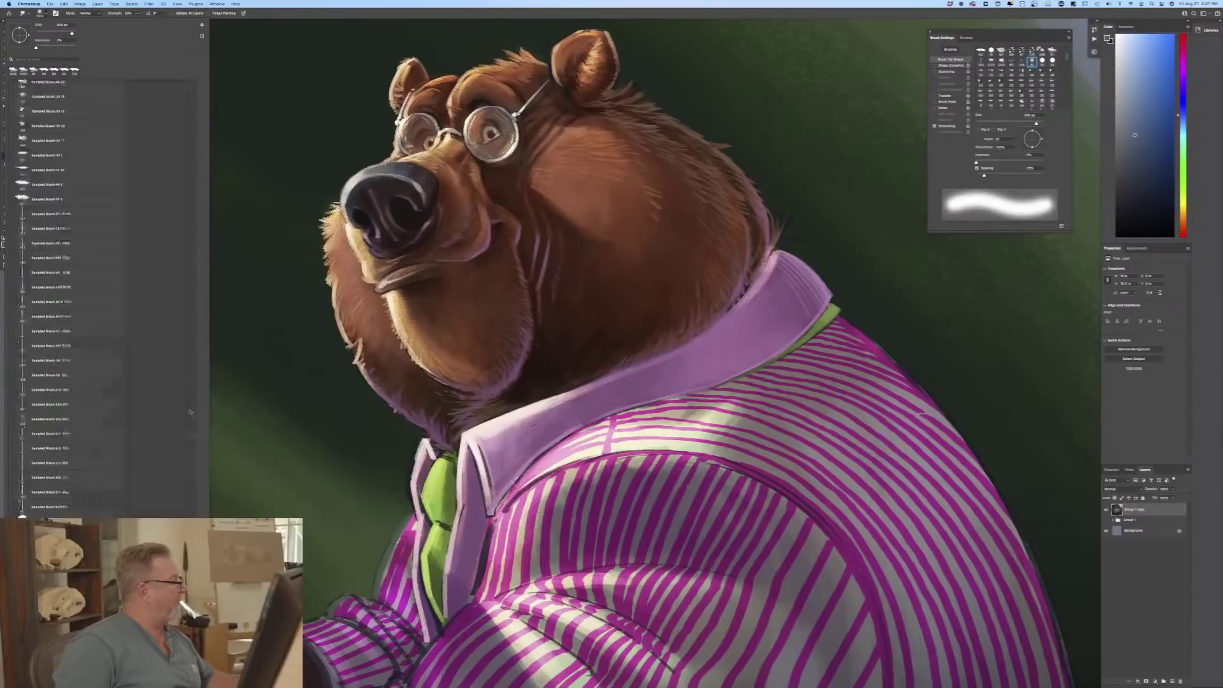
pyautogui.moveTo(190, 412)
pyautogui.mouseDown()
pyautogui.moveTo(187, 88)
pyautogui.moveTo(170, 63)
pyautogui.mouseUp()
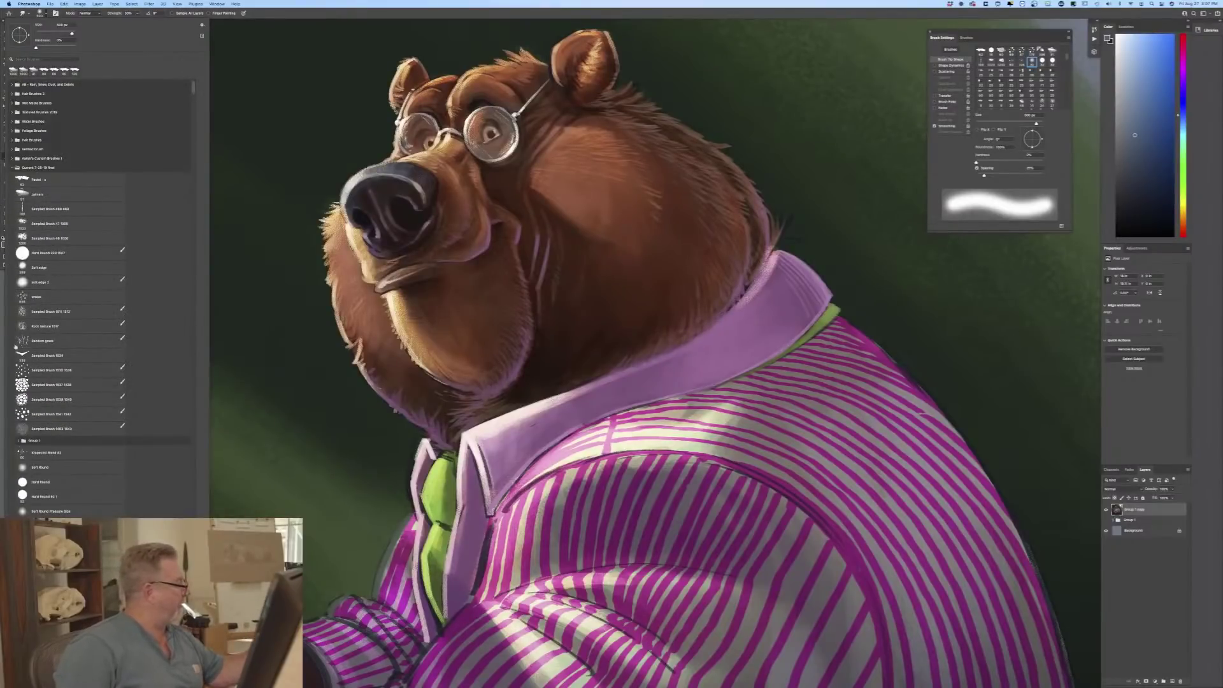
pyautogui.click(51, 370)
pyautogui.press('b')
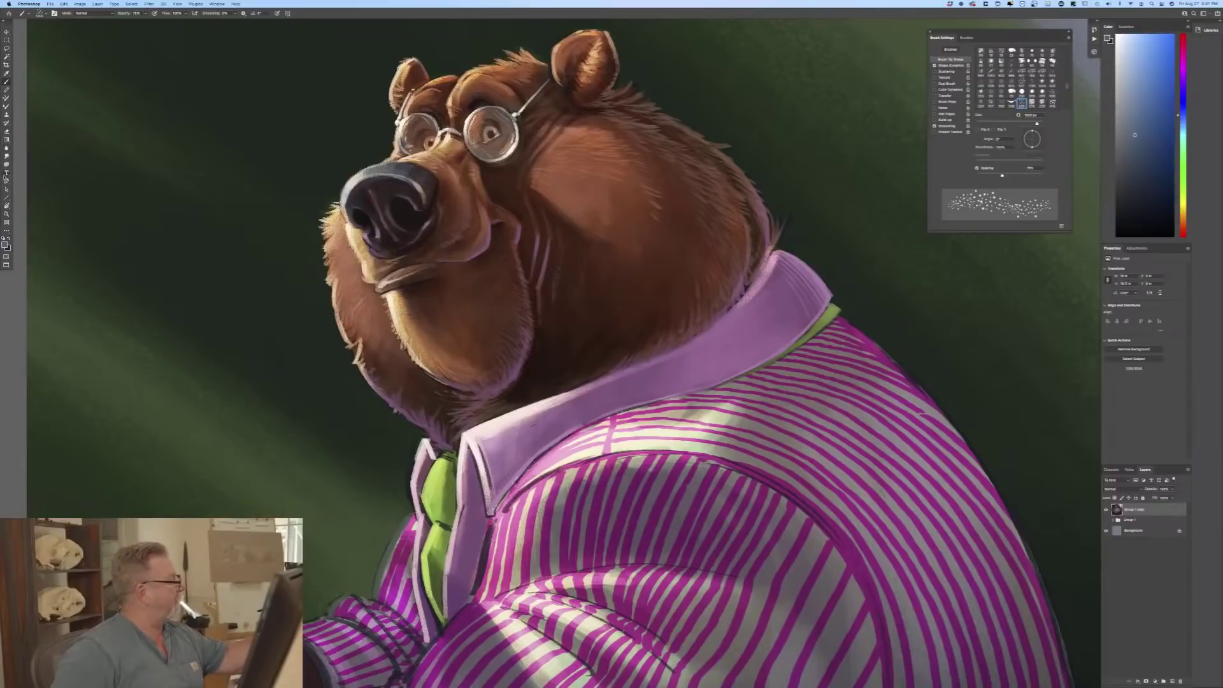
pyautogui.click(6, 147)
pyautogui.click(40, 14)
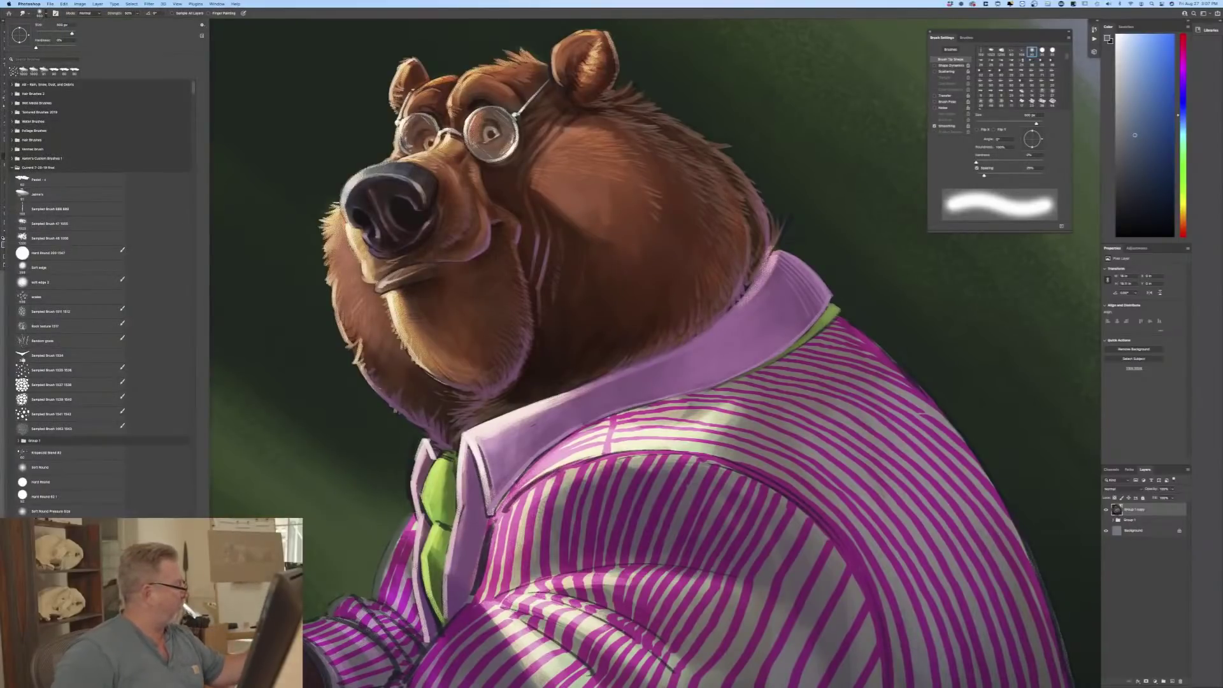
pyautogui.click(51, 369)
pyautogui.press('b')
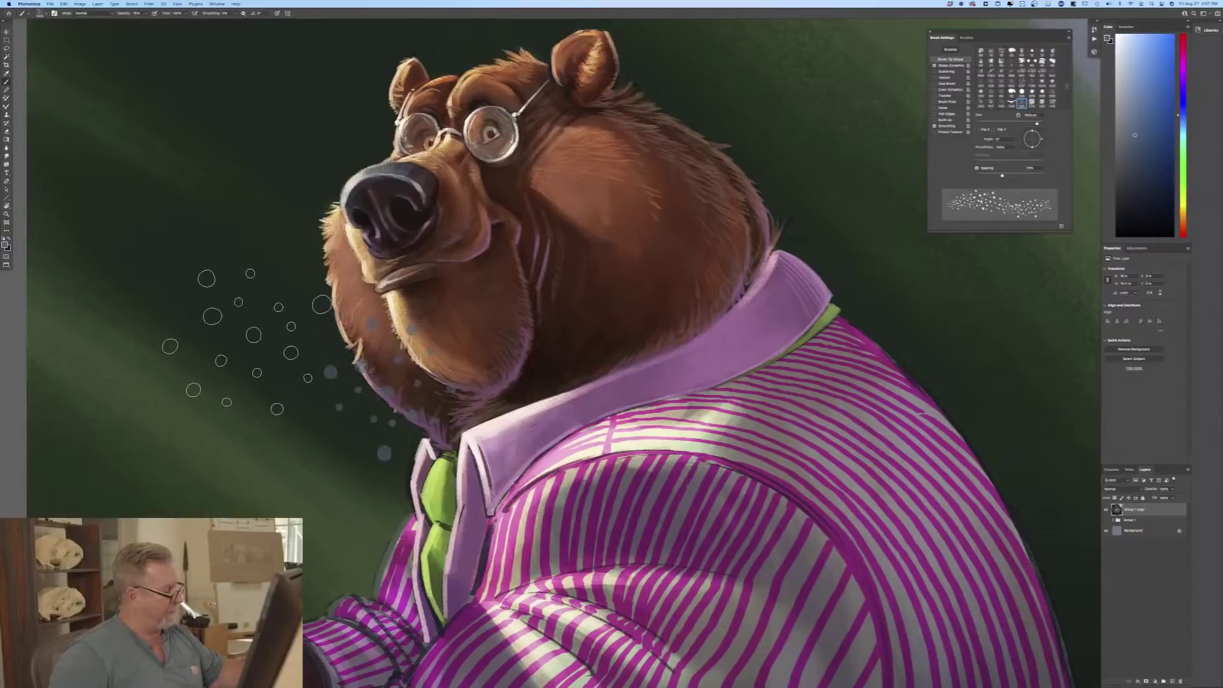
pyautogui.press('super+z')
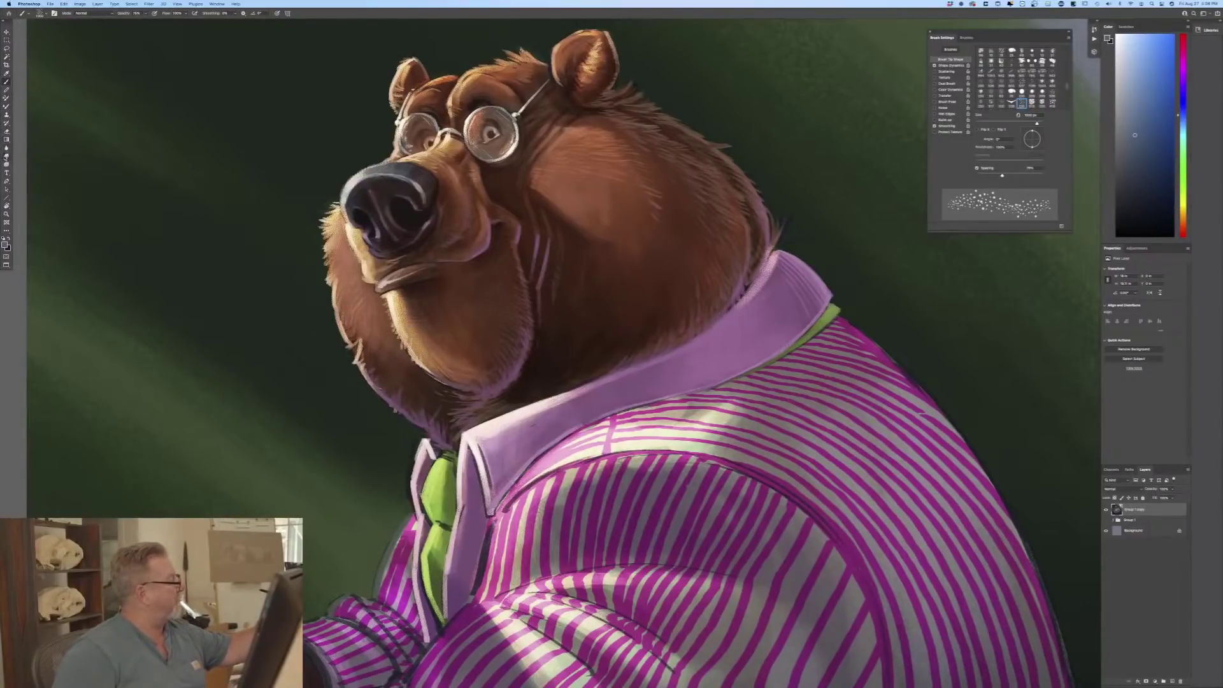
# Step: Activate the Smudge tool and choose a multi-bristle sampled brush from the presets for blending fur
pyautogui.click(6, 157)
pyautogui.click(42, 13)
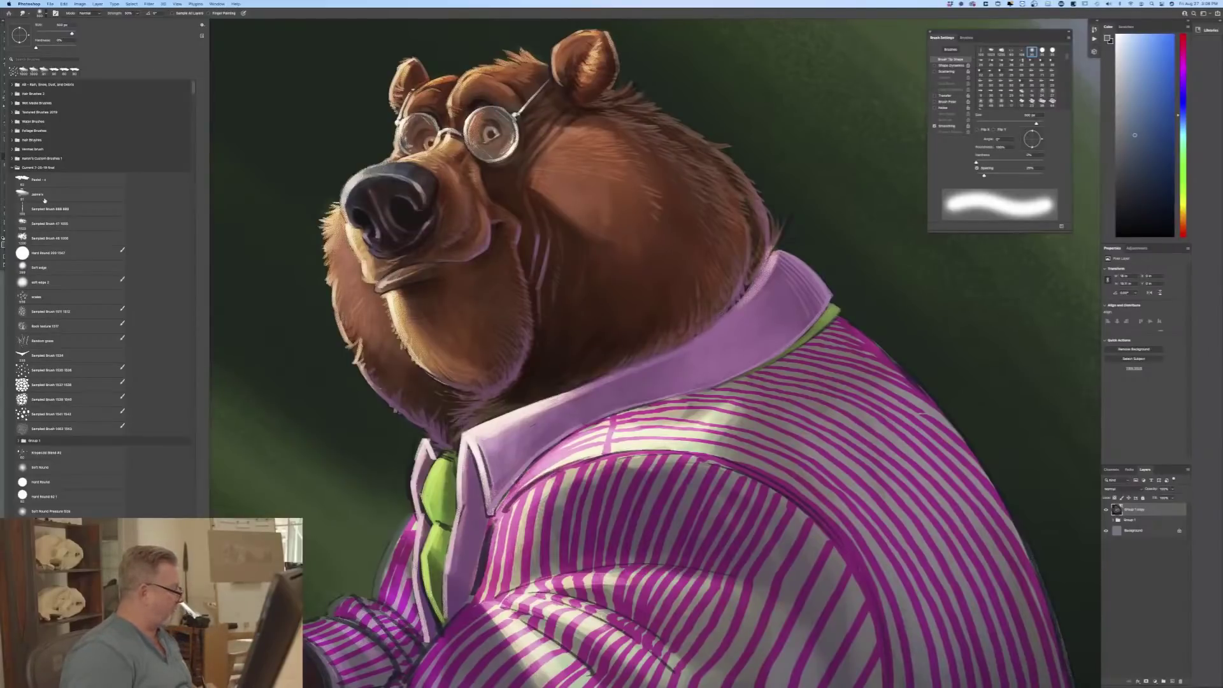
pyautogui.scroll(-20, 42, 304)
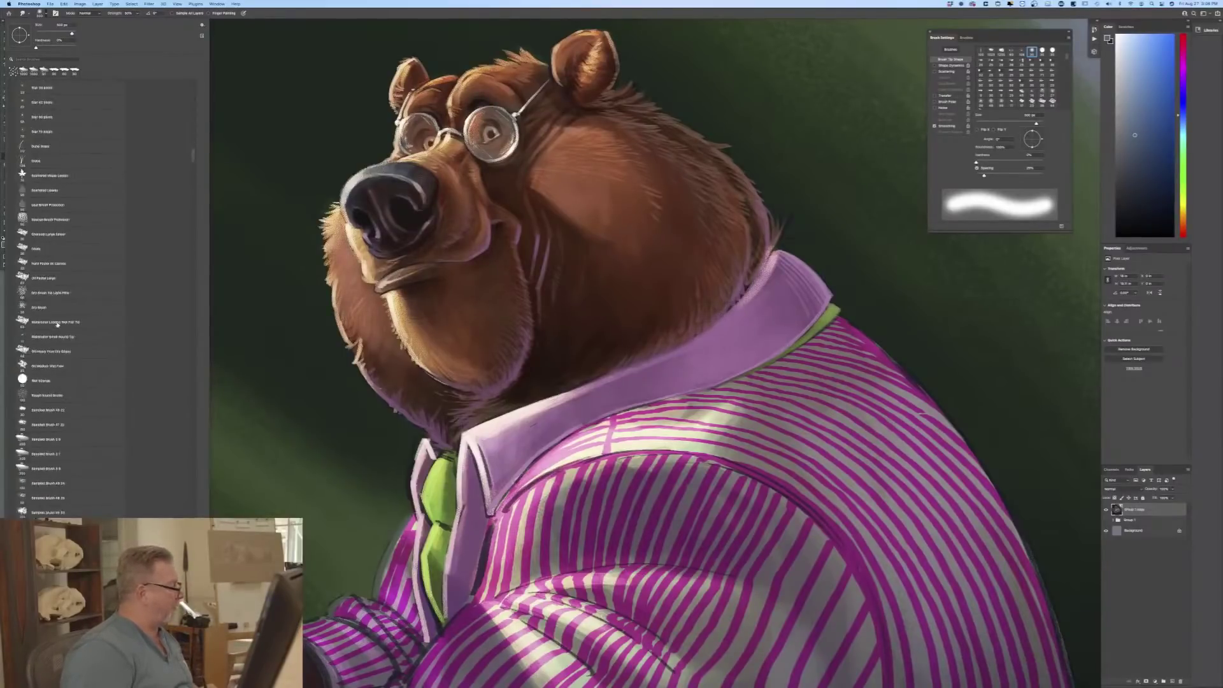
pyautogui.scroll(-20, 58, 322)
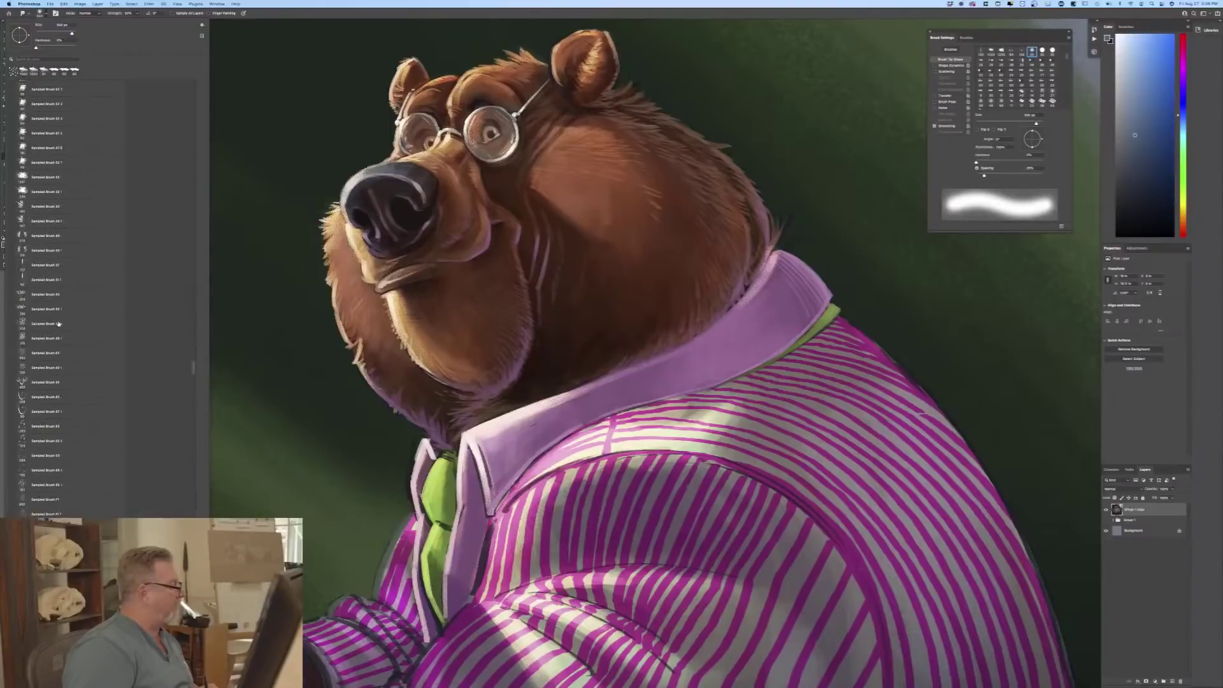
pyautogui.scroll(15, 59, 322)
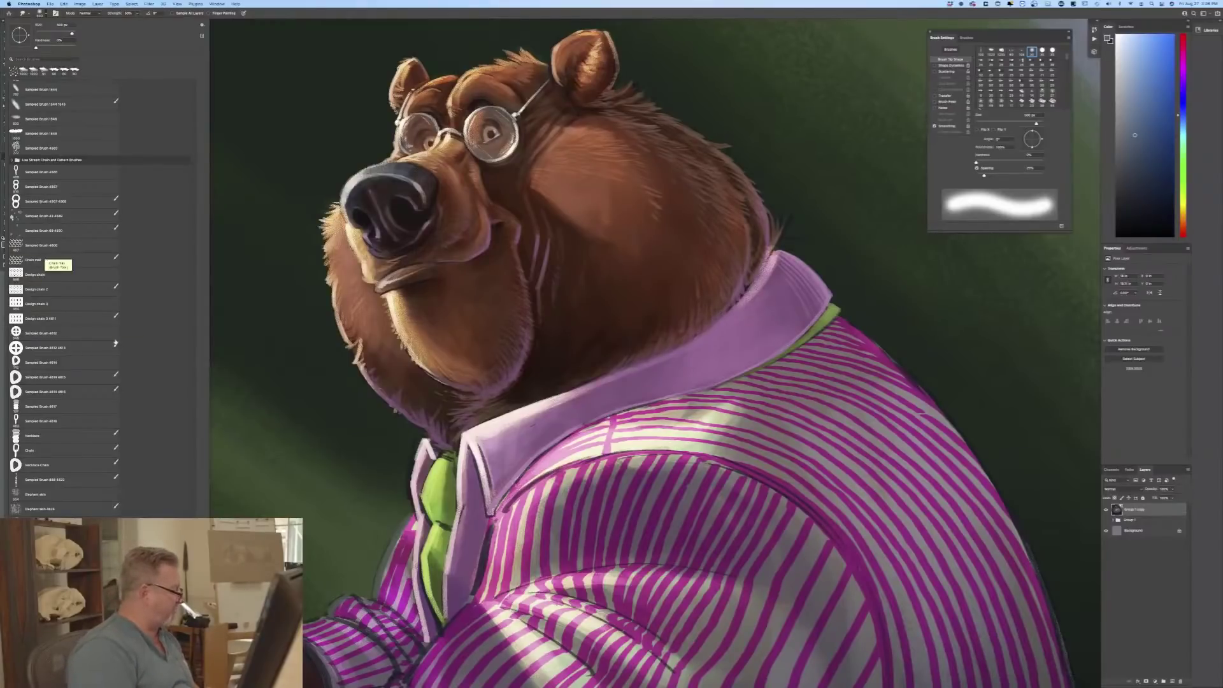
pyautogui.scroll(4, 68, 373)
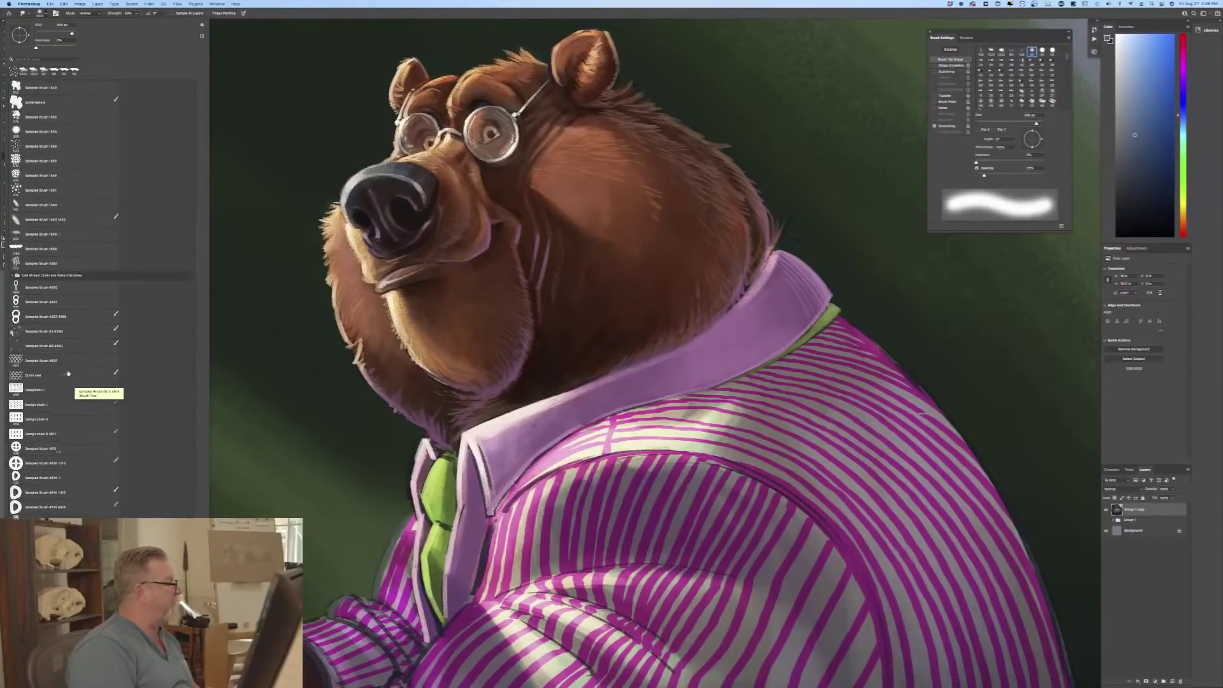
pyautogui.scroll(10, 68, 373)
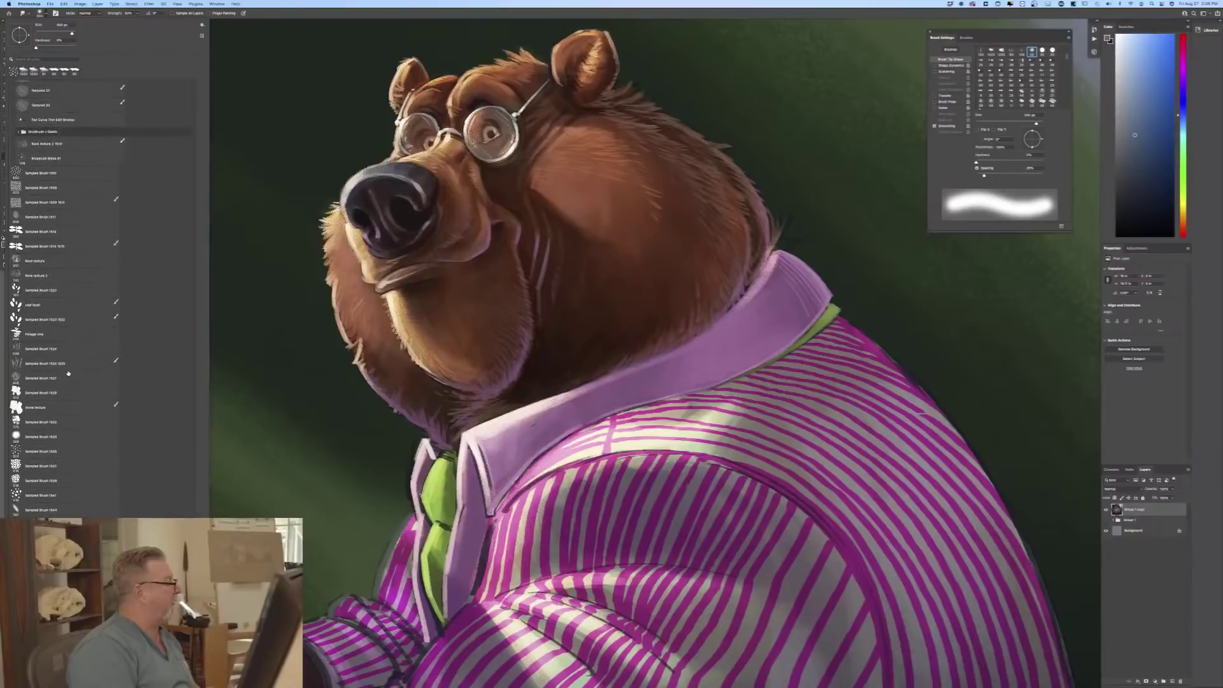
pyautogui.click(40, 173)
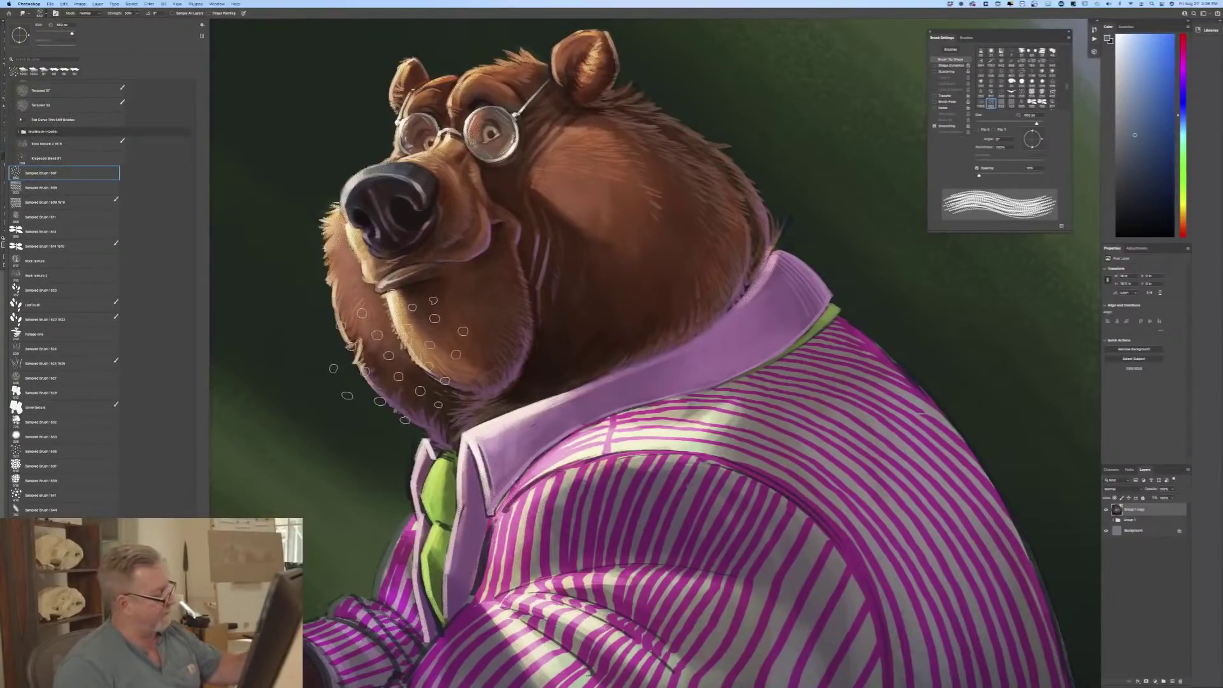
# Step: Shrink the Smudge brush to a small cluster of bristles suited to the fur and adjust its strength
pyautogui.click(369, 375)
pyautogui.press('[')
pyautogui.press('[')
pyautogui.press('[')
pyautogui.press('[')
pyautogui.press('[')
pyautogui.press('[')
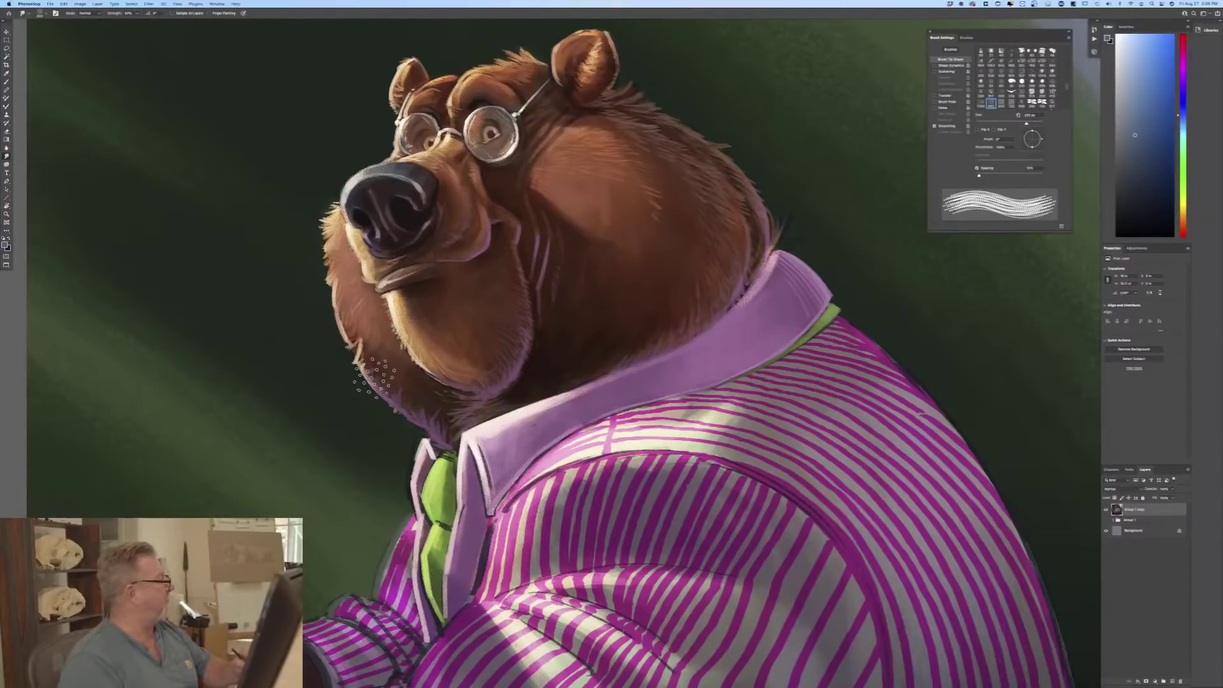
pyautogui.press('[')
pyautogui.press('[')
pyautogui.press('[')
pyautogui.press('[')
pyautogui.press('[')
pyautogui.press('[')
pyautogui.press('[')
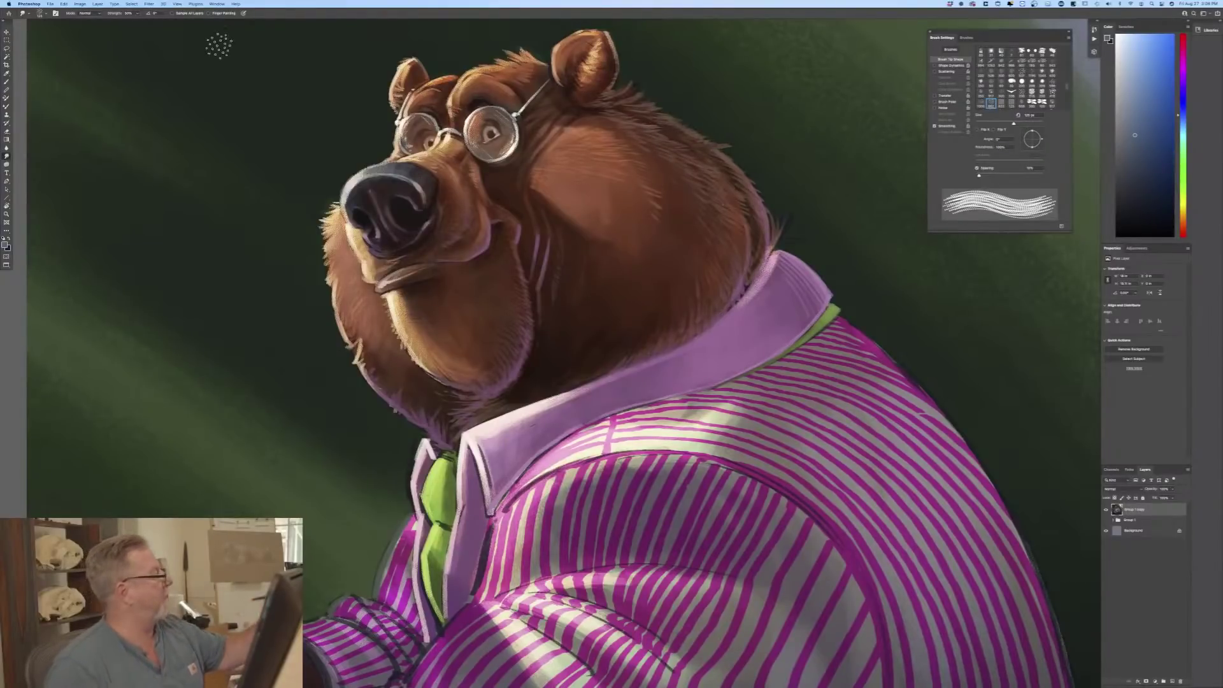
pyautogui.click(136, 13)
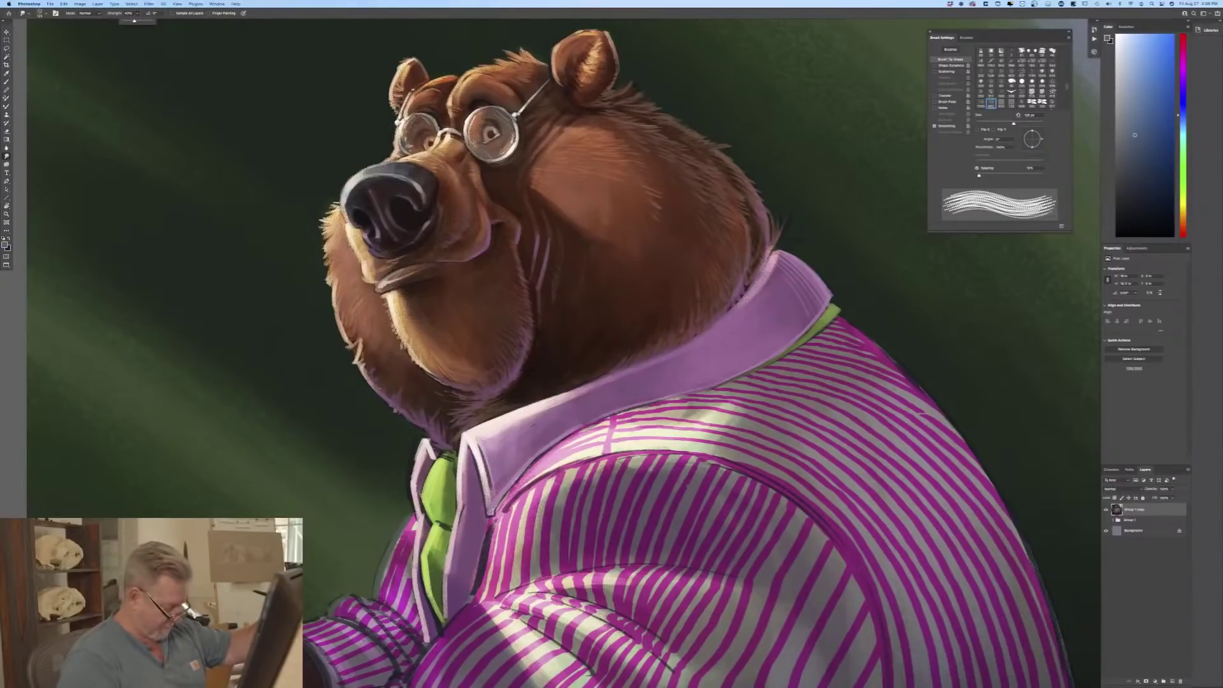
pyautogui.press('[')
pyautogui.press('[')
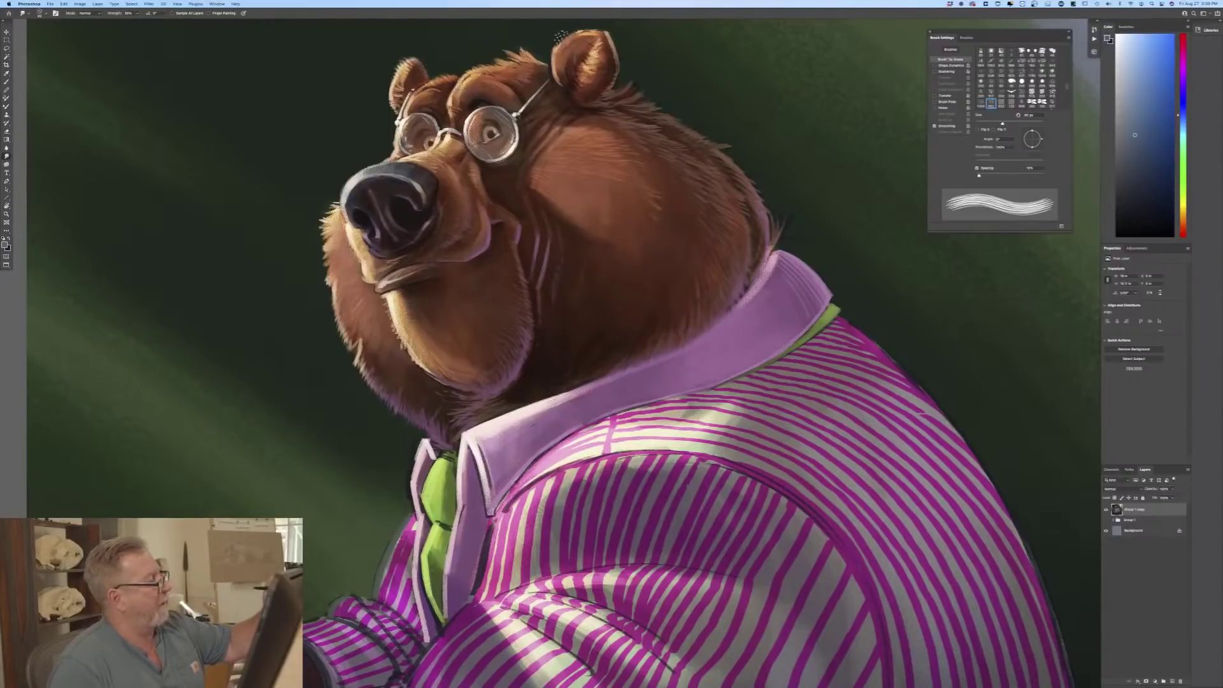
# Step: Smudge the fur along the bear's near ear, the back of its head and around the muzzle, using a finer brush for the muzzle
pyautogui.moveTo(247, 210); pyautogui.dragTo(224, 341)
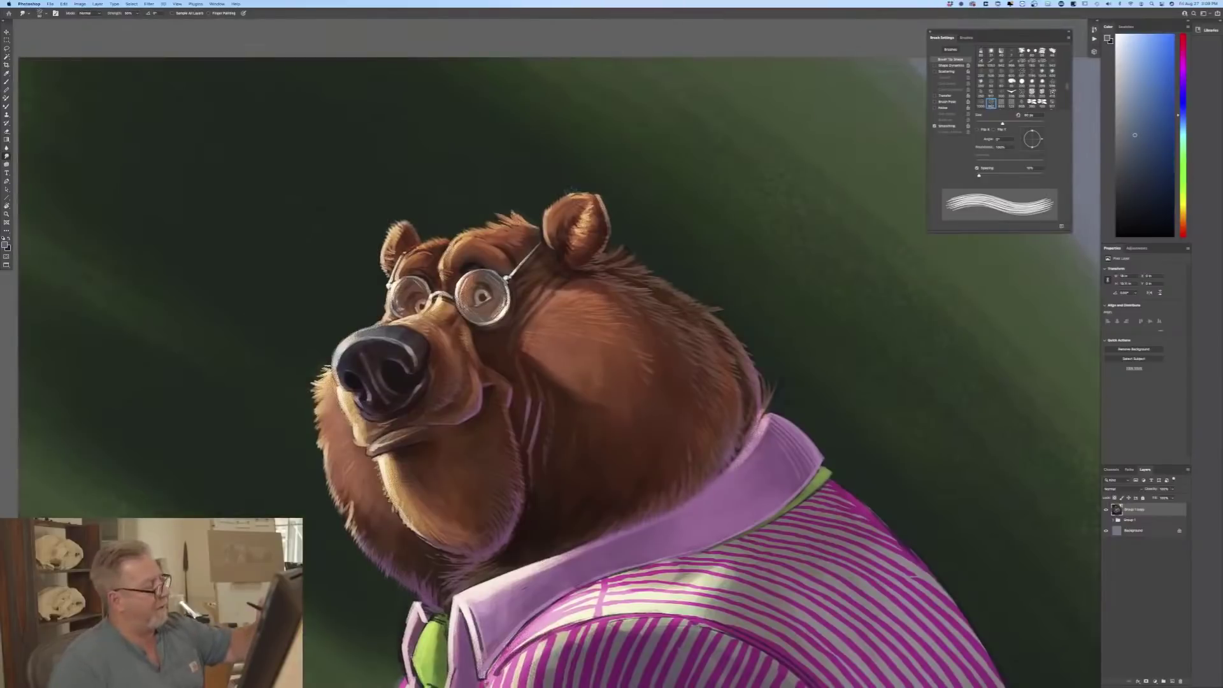
pyautogui.press('super+equal')
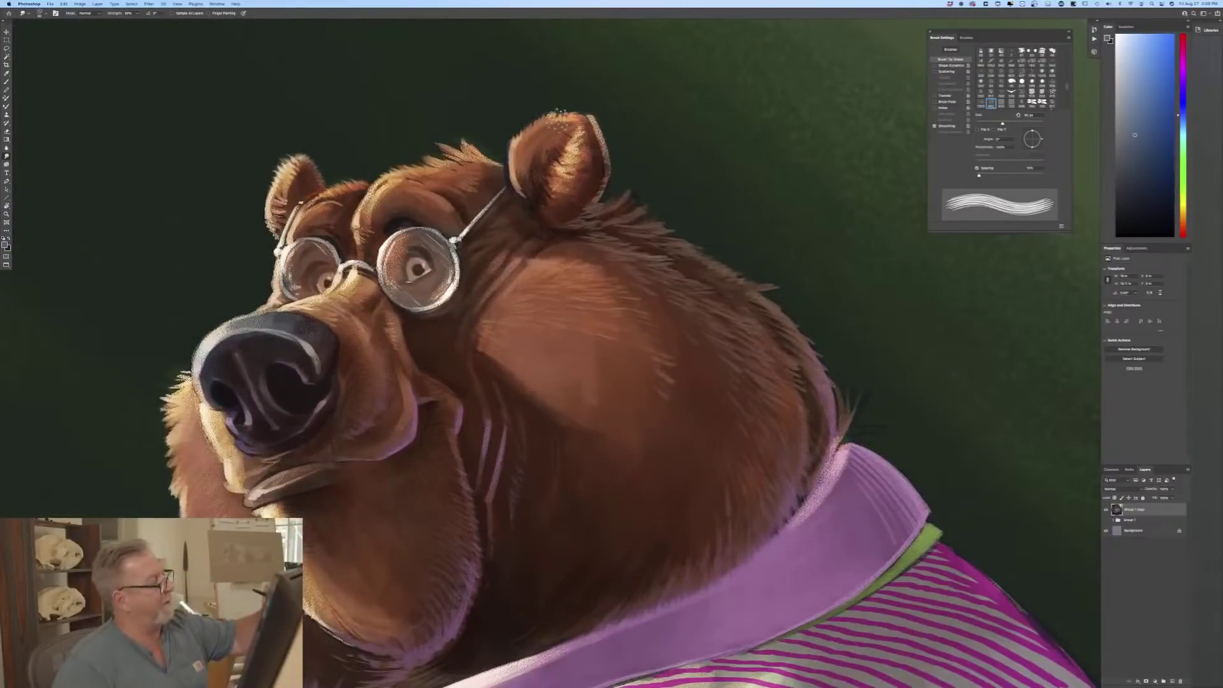
pyautogui.moveTo(562, 123)
pyautogui.mouseDown()
pyautogui.moveTo(568, 108)
pyautogui.moveTo(602, 117)
pyautogui.moveTo(596, 191)
pyautogui.mouseUp()
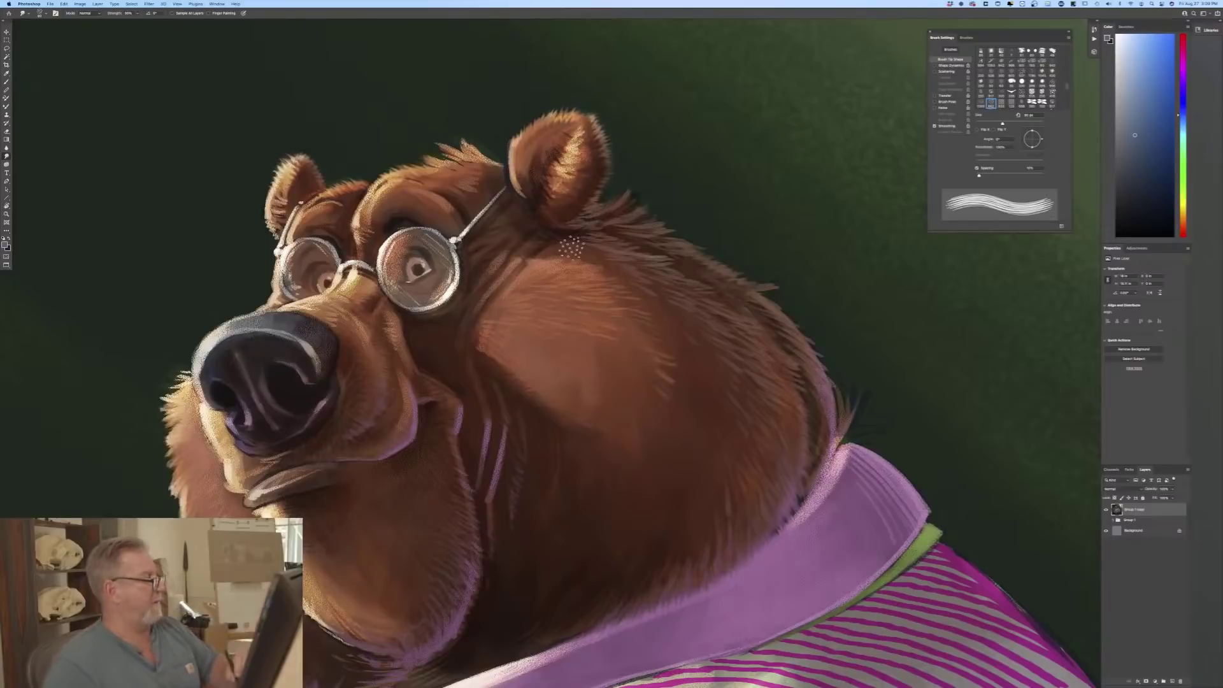
pyautogui.moveTo(572, 247)
pyautogui.mouseDown()
pyautogui.moveTo(589, 224)
pyautogui.moveTo(584, 202)
pyautogui.moveTo(625, 219)
pyautogui.moveTo(647, 210)
pyautogui.moveTo(659, 244)
pyautogui.moveTo(699, 245)
pyautogui.mouseUp()
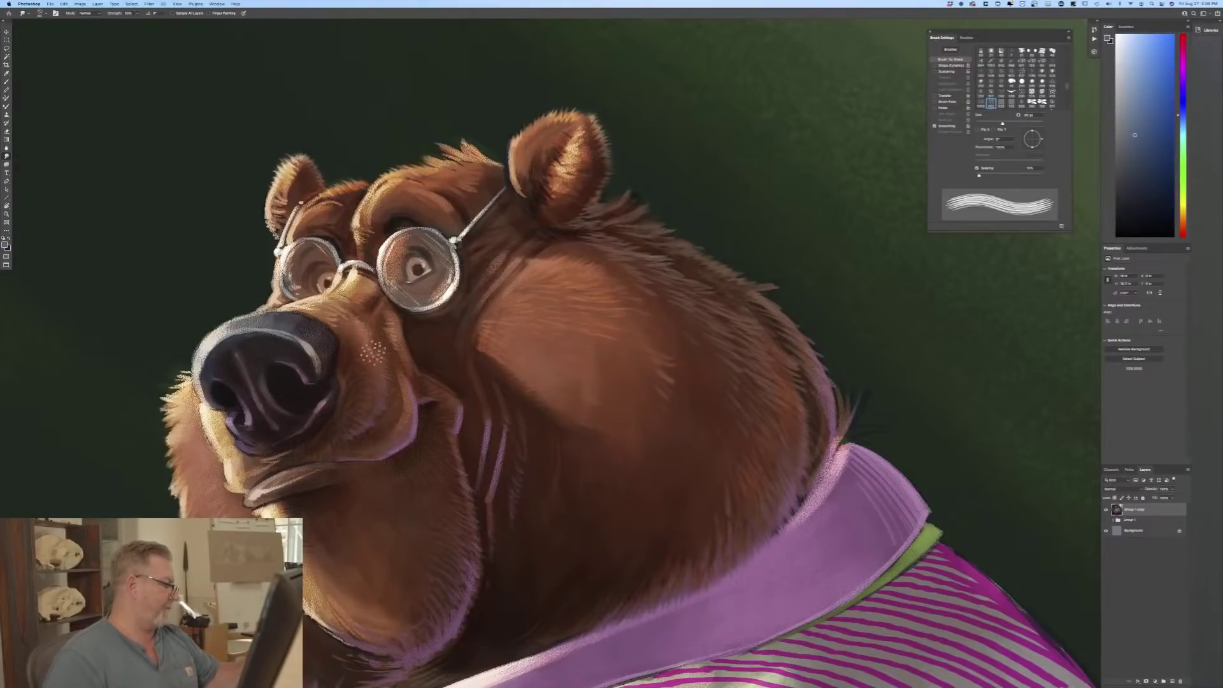
pyautogui.press('[')
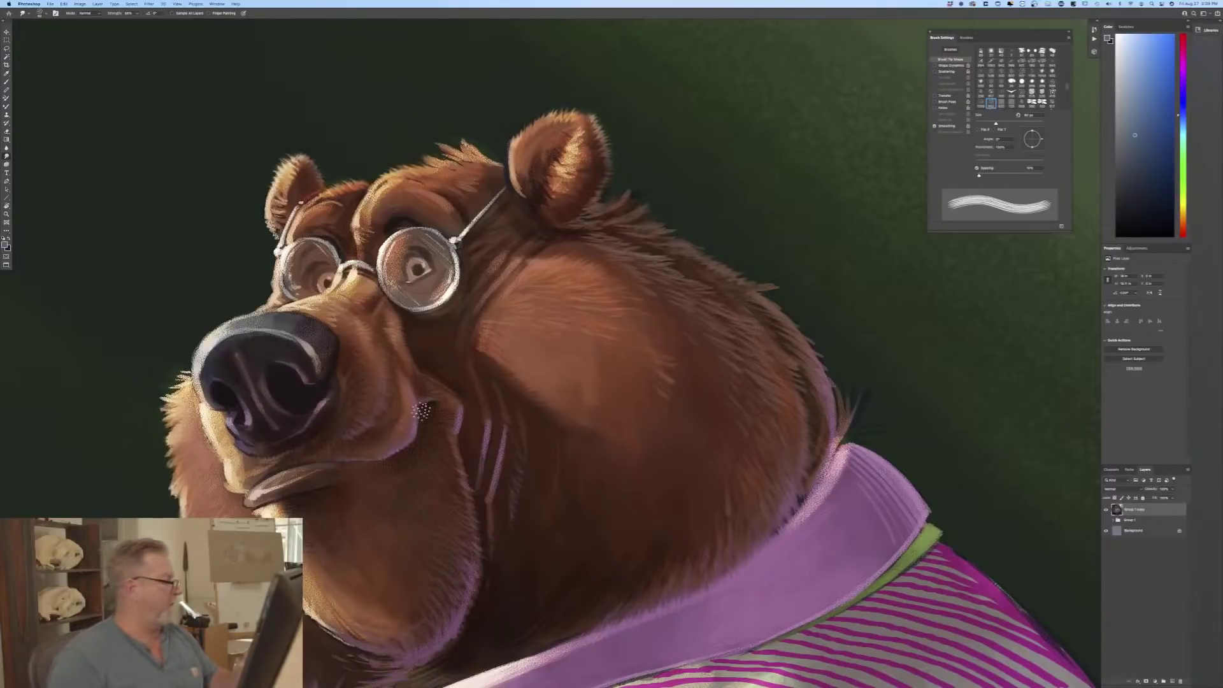
pyautogui.press('super+minus')
pyautogui.press('super+minus')
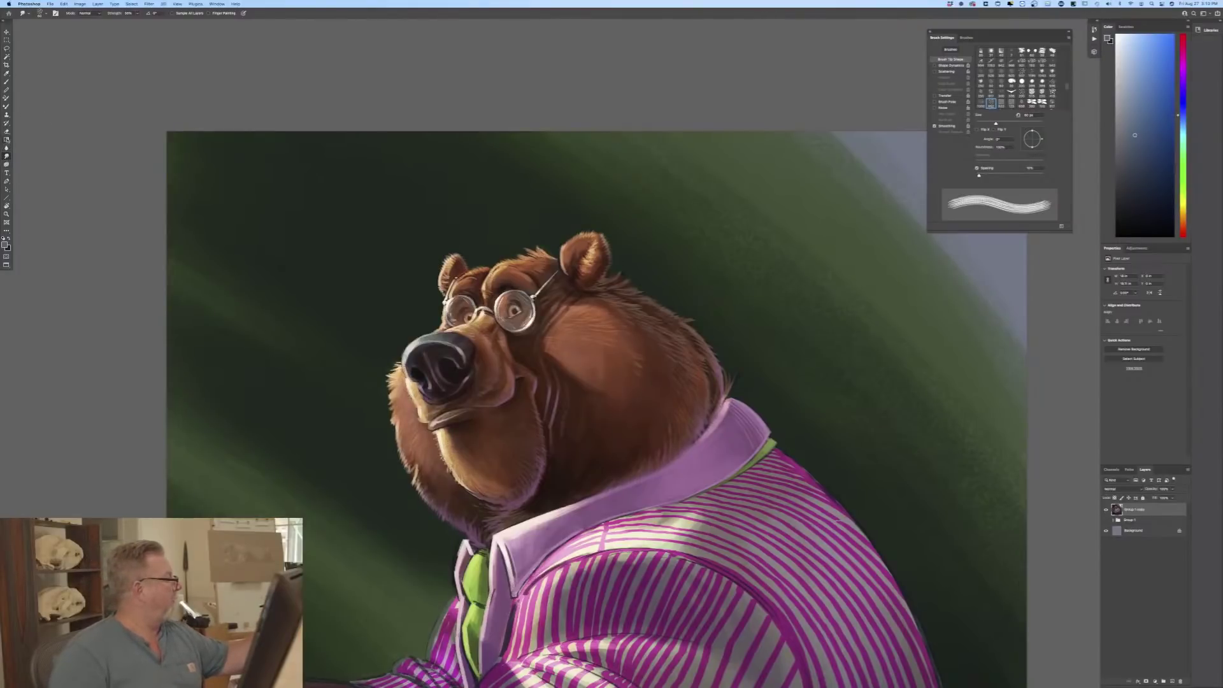
# Step: Switch to the Brush tool and choose the Soft Round Pressure Opacity preset
pyautogui.click(9, 82)
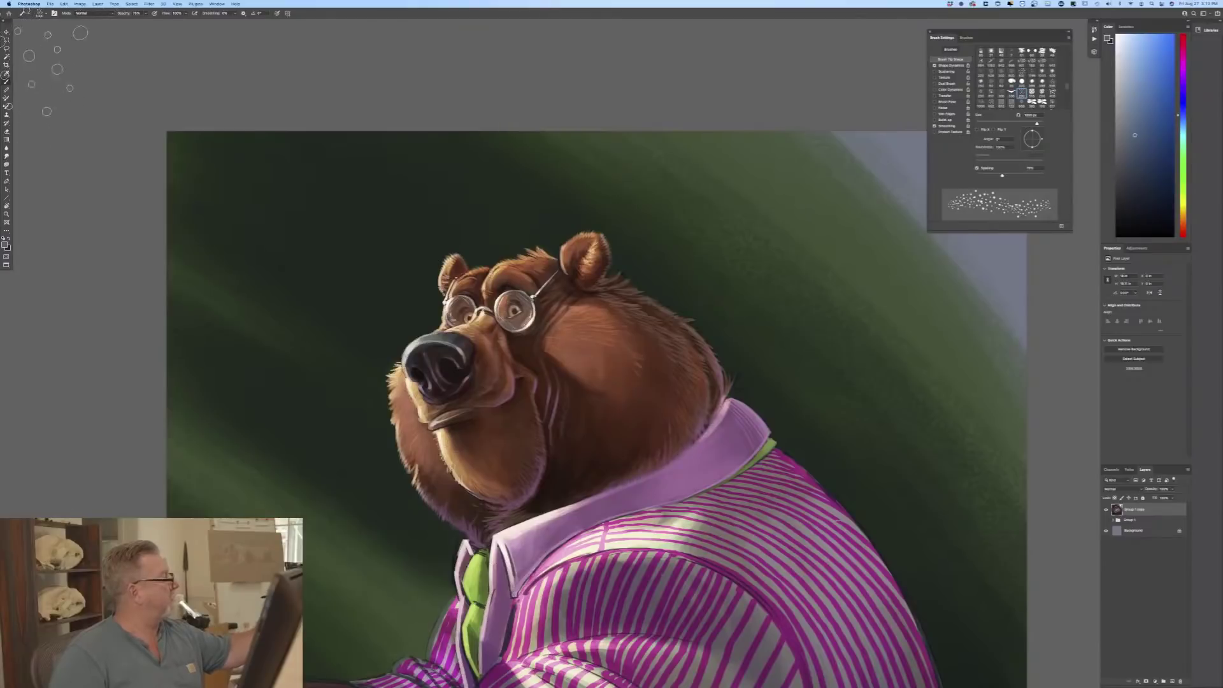
pyautogui.click(40, 13)
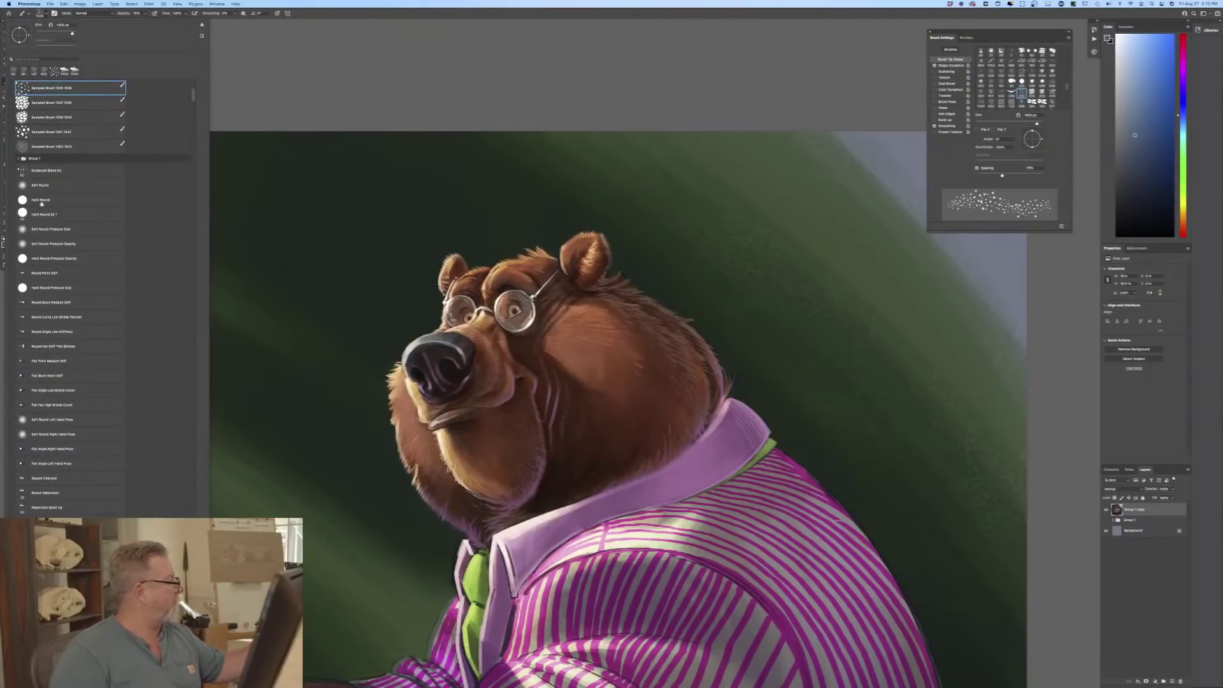
pyautogui.click(51, 243)
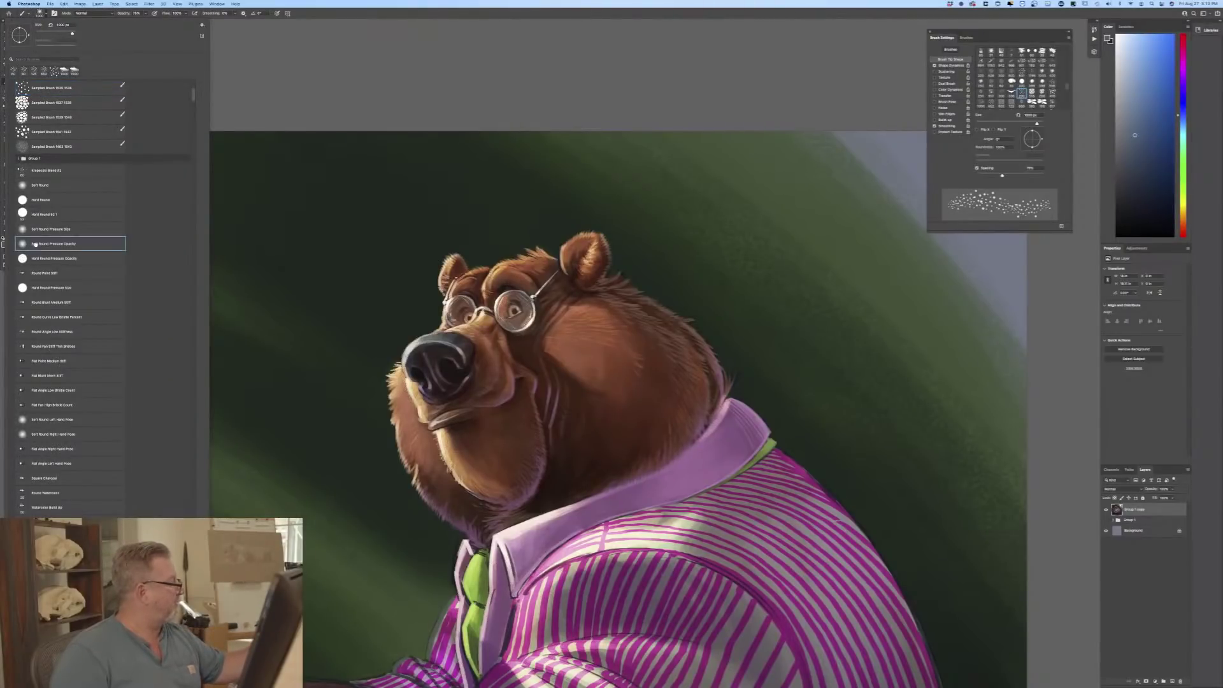
# Step: Reduce the soft round brush's size and set the foreground color to a pale yellow
pyautogui.click(302, 141)
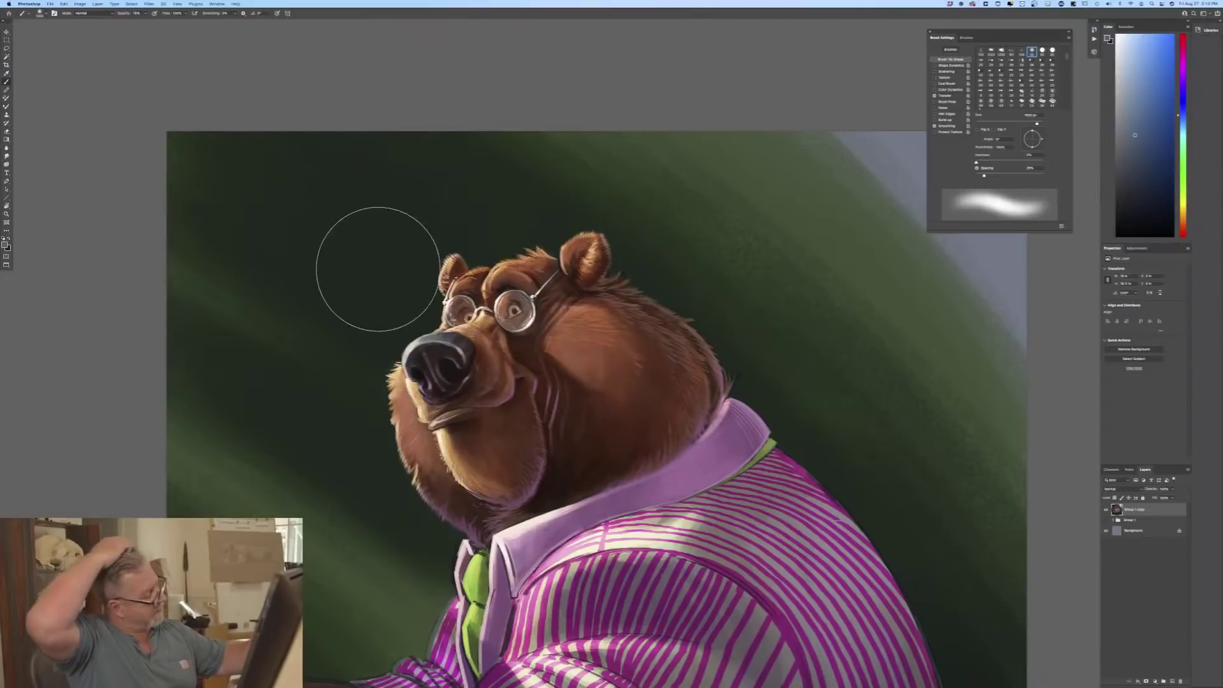
pyautogui.press('[')
pyautogui.press('[')
pyautogui.press('[')
pyautogui.press('[')
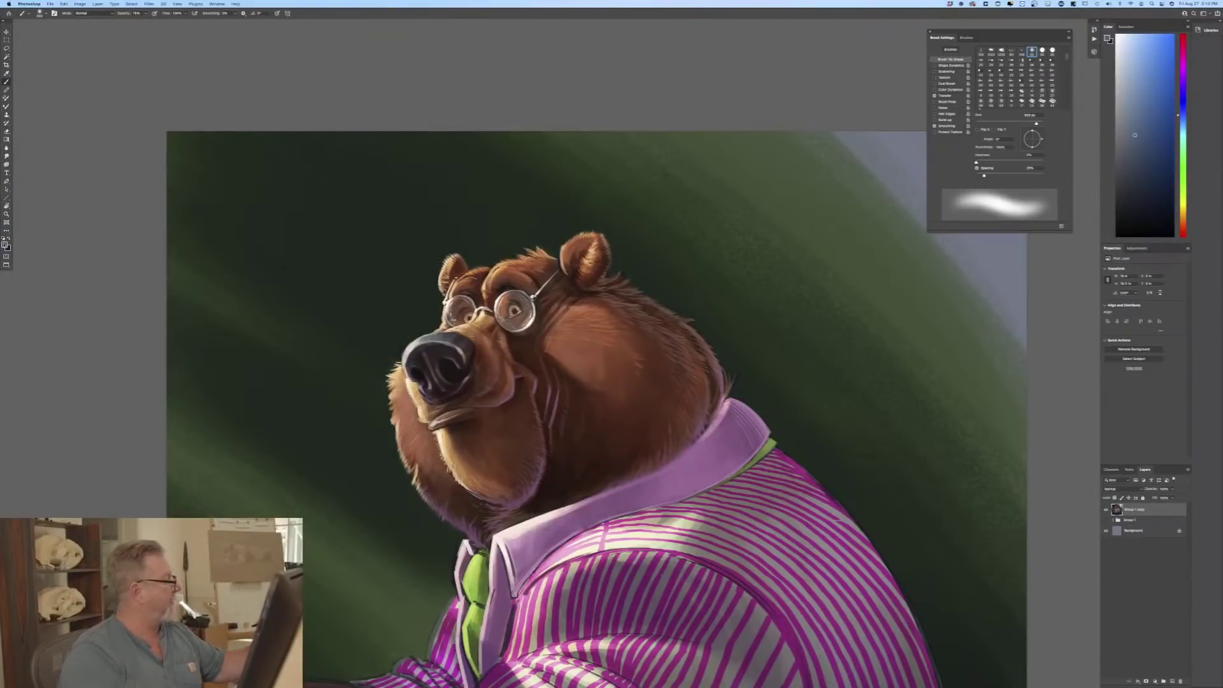
pyautogui.click(5, 244)
pyautogui.click(272, 253)
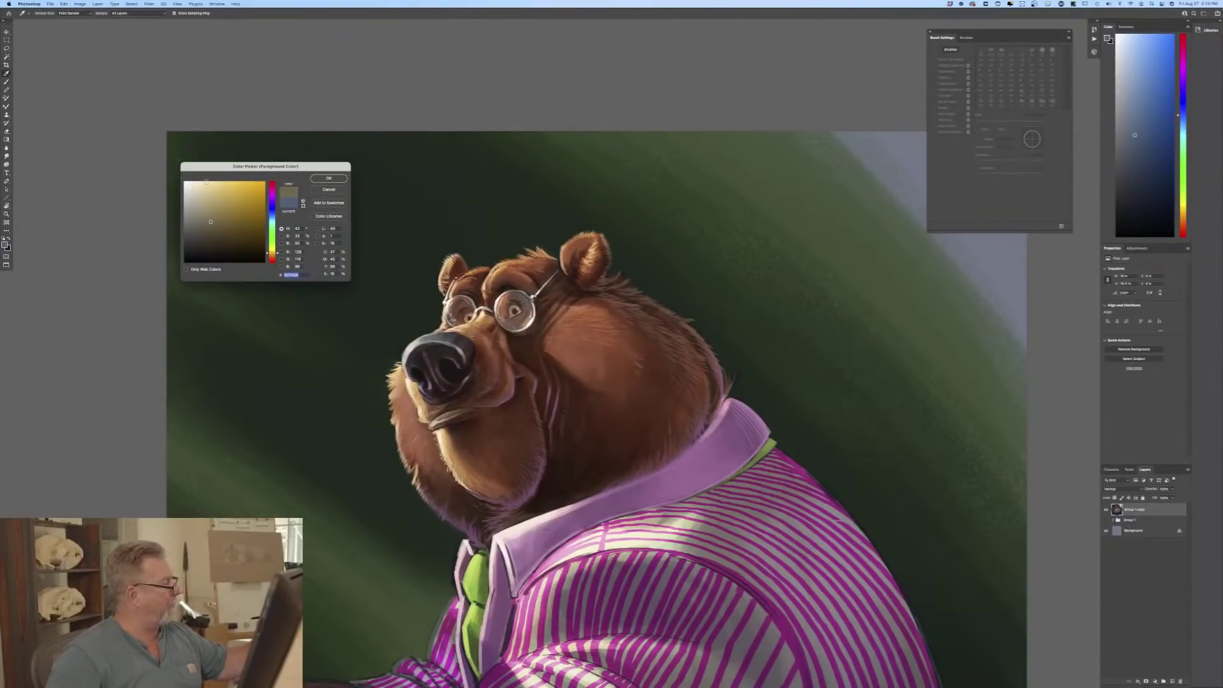
pyautogui.press('Return')
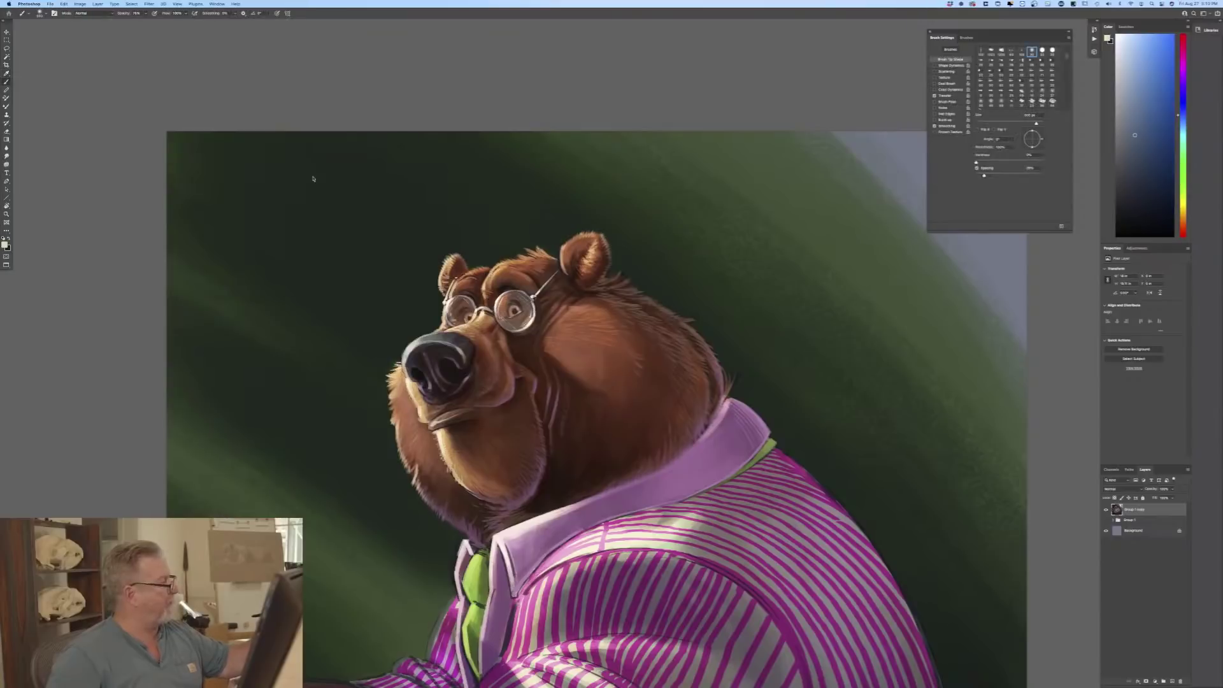
# Step: Set the brush blend mode to Color Dodge with a low opacity and shrink the brush for small highlights
pyautogui.click(88, 13)
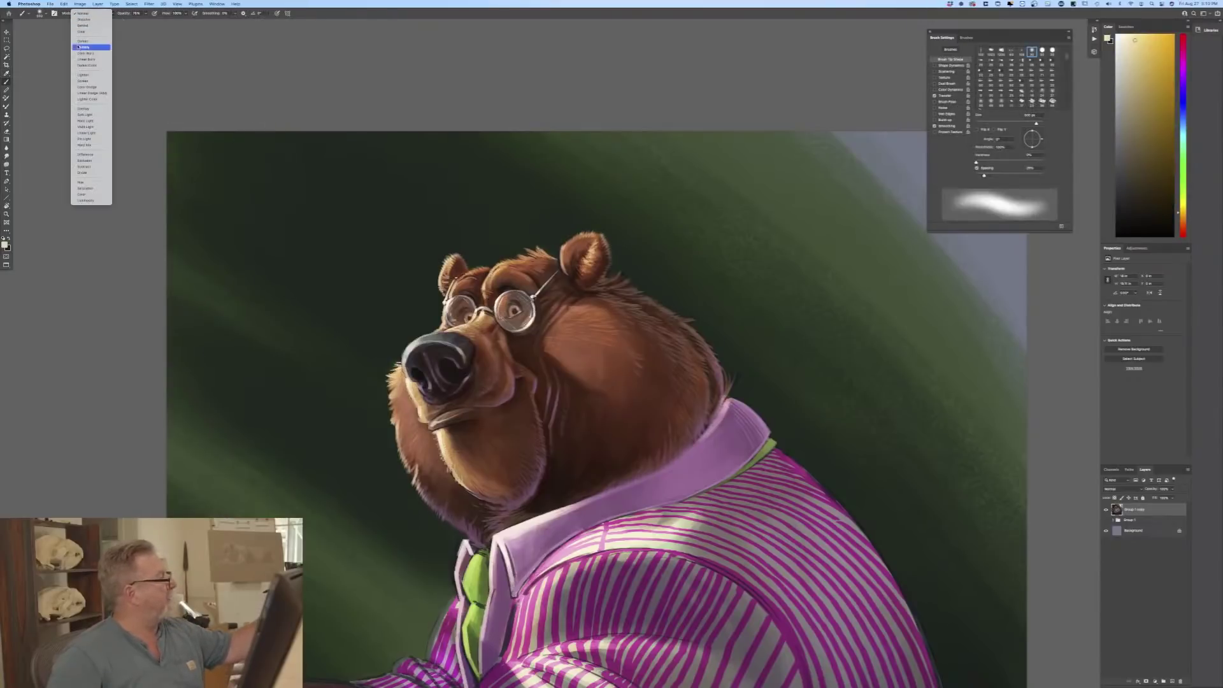
pyautogui.click(89, 89)
pyautogui.click(146, 12)
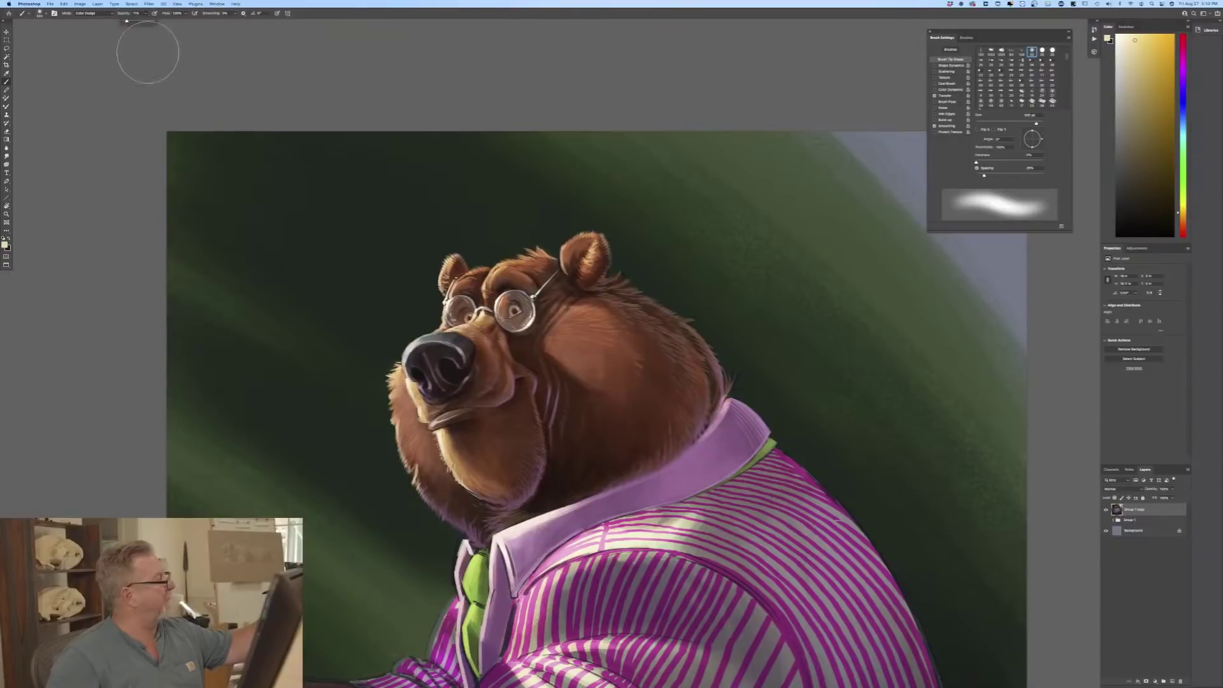
pyautogui.press('[')
pyautogui.press('[')
pyautogui.press('[')
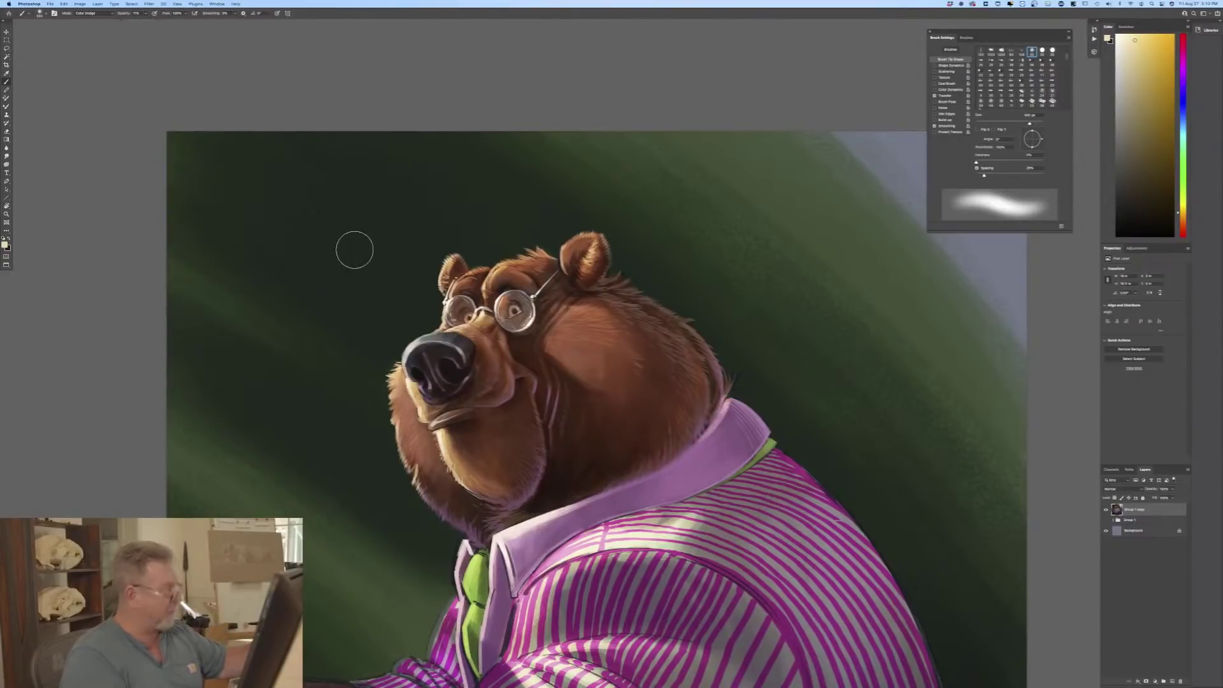
pyautogui.press('[')
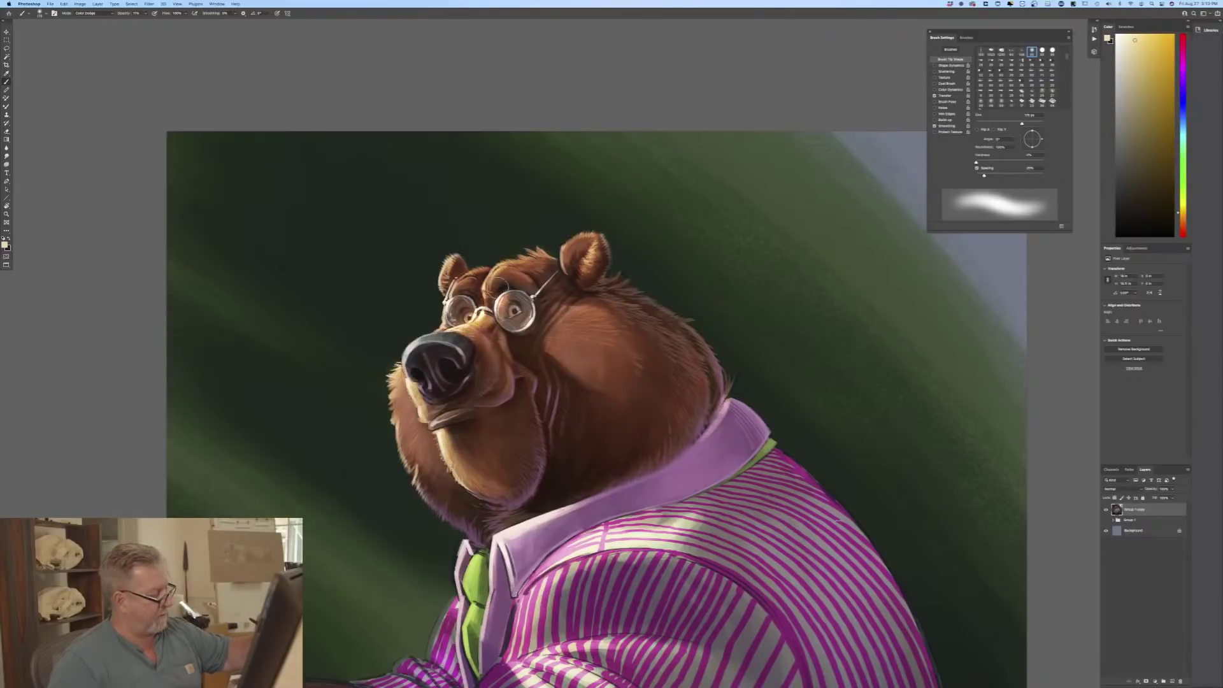
# Step: Paint warm Color Dodge highlights on the bear's brow, the fur beside the muzzle, the far cheek edge and both ears
pyautogui.moveTo(498, 296); pyautogui.dragTo(506, 281)
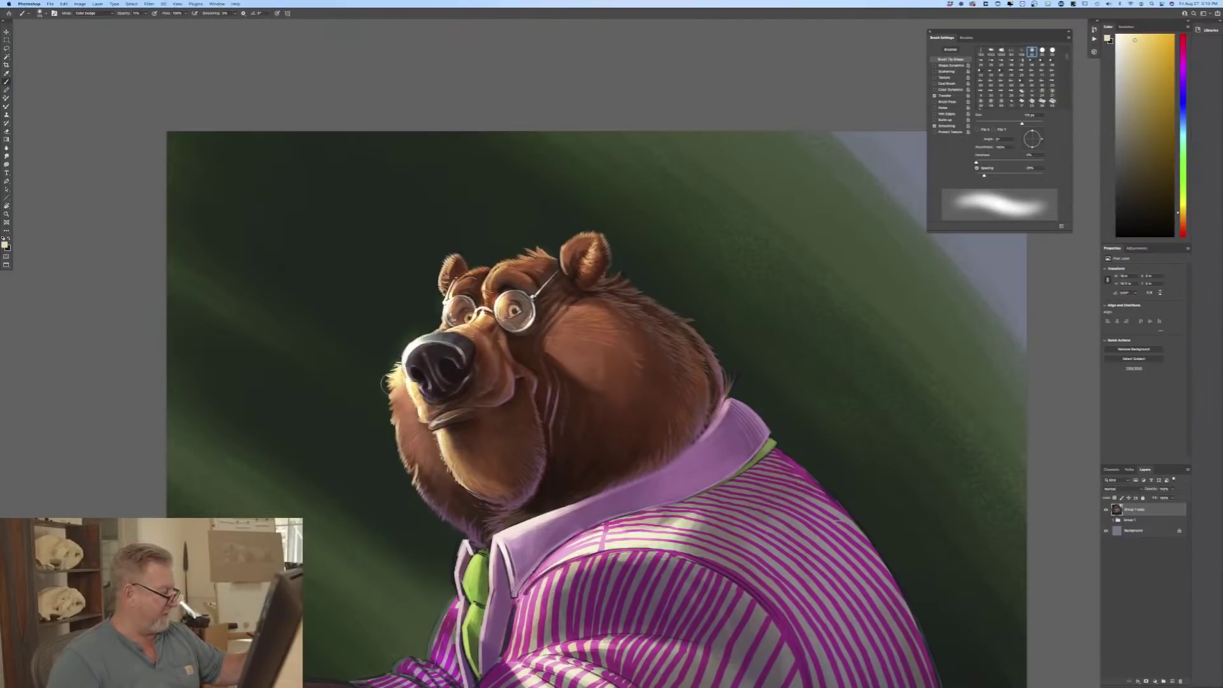
pyautogui.press(']')
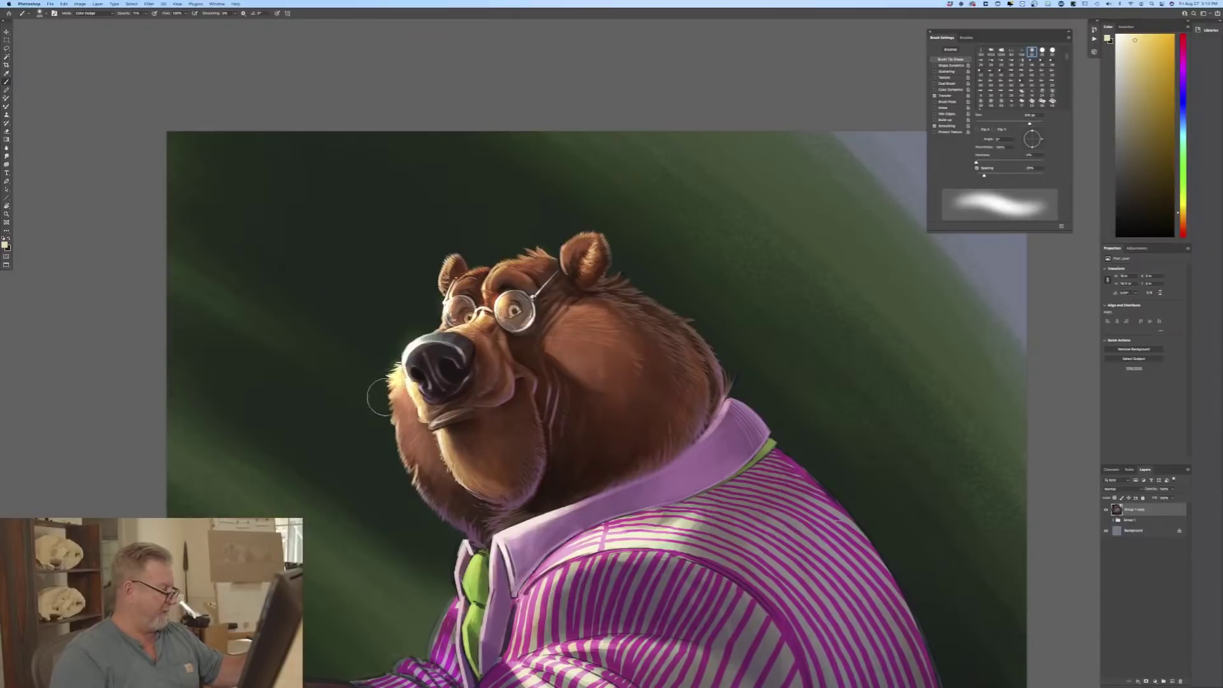
pyautogui.moveTo(402, 439); pyautogui.dragTo(404, 483)
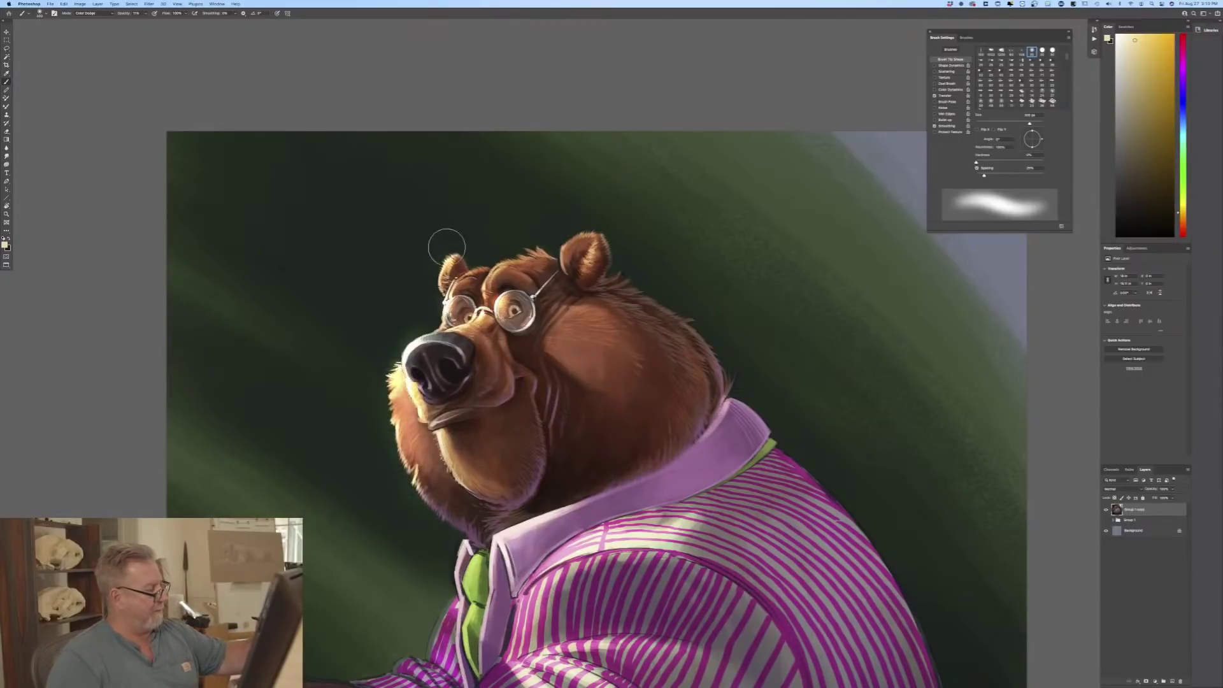
pyautogui.moveTo(586, 248)
pyautogui.mouseDown()
pyautogui.moveTo(587, 234)
pyautogui.moveTo(546, 240)
pyautogui.mouseUp()
pyautogui.moveTo(513, 239)
pyautogui.mouseDown()
pyautogui.moveTo(513, 265)
pyautogui.moveTo(485, 252)
pyautogui.moveTo(479, 268)
pyautogui.moveTo(469, 254)
pyautogui.moveTo(501, 273)
pyautogui.mouseUp()
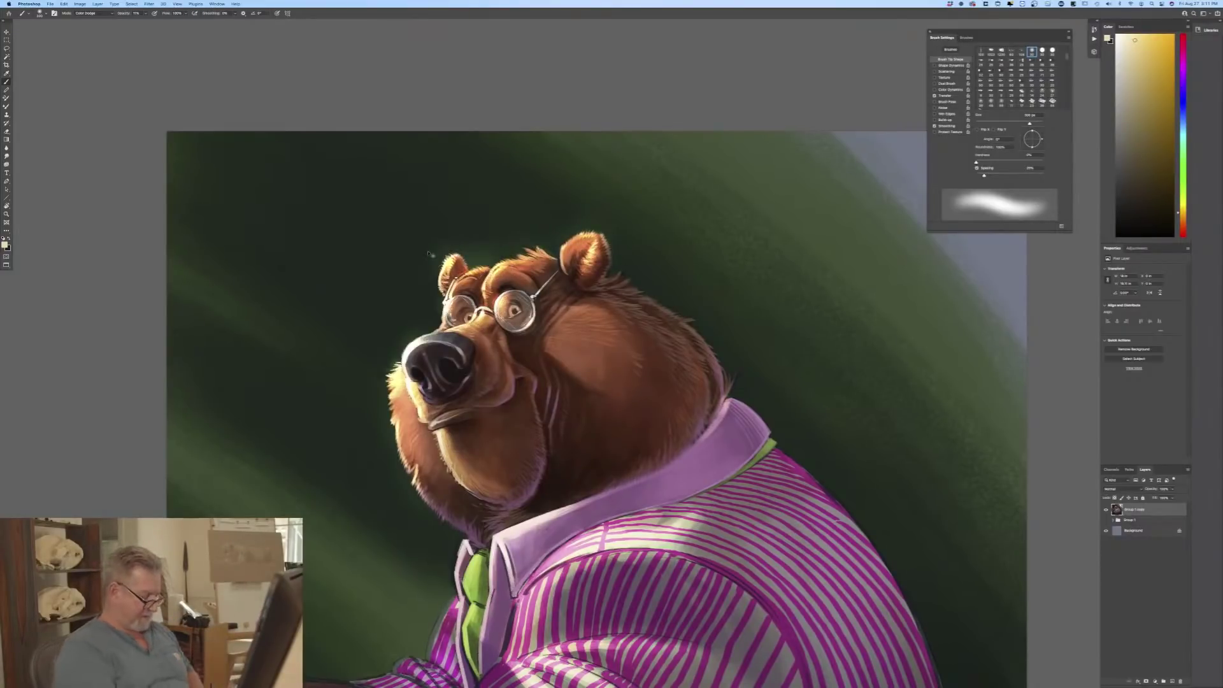
# Step: Paint a bright Color Dodge glow along the upper edge of the bear's nose
pyautogui.press('super+minus')
pyautogui.press('super+plus')
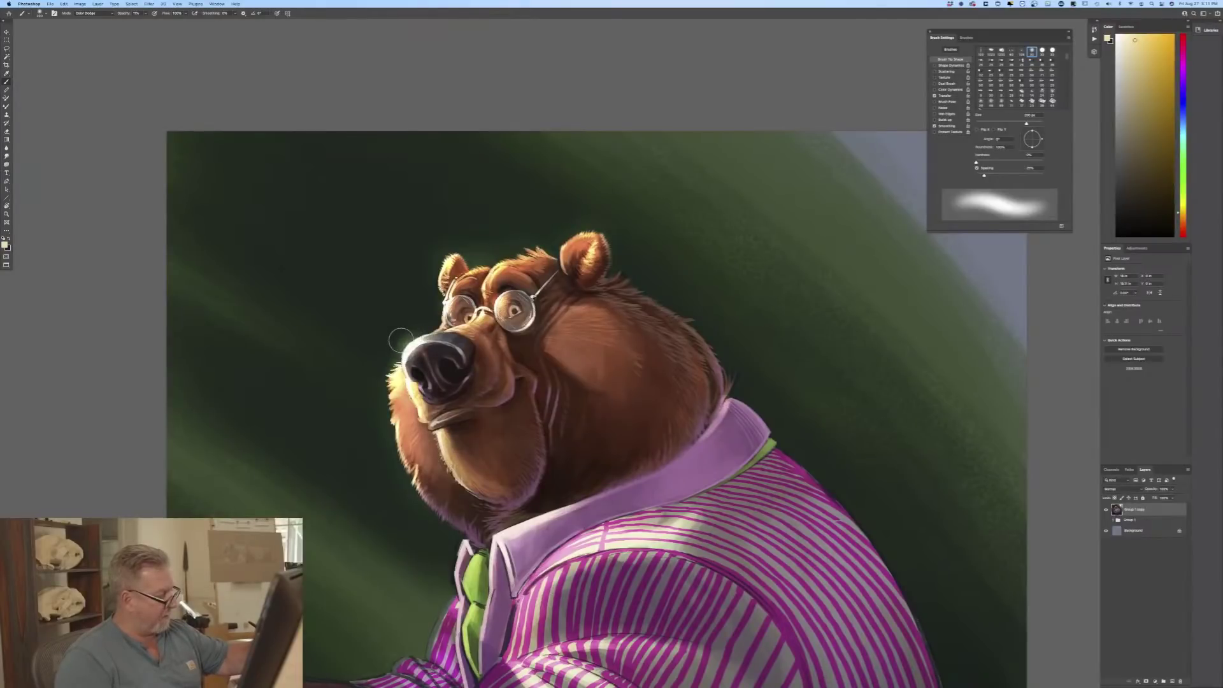
pyautogui.moveTo(400, 341); pyautogui.dragTo(407, 336)
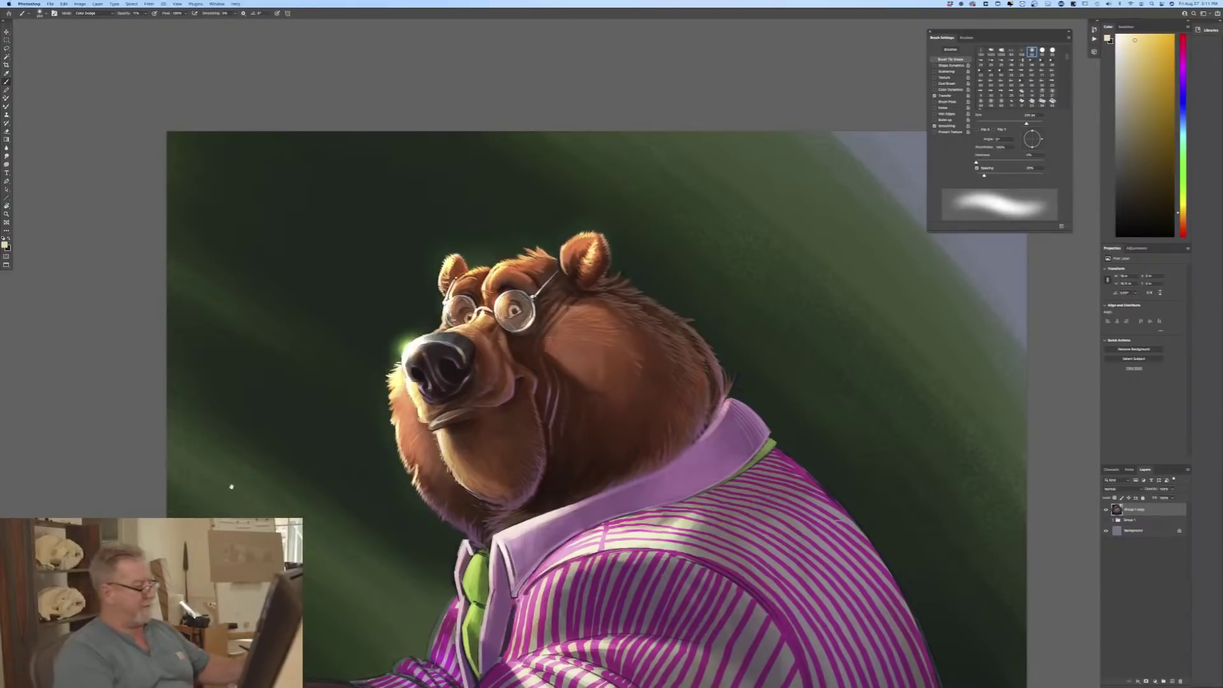
# Step: Brighten the shirt's sleeve folds at the elbow crease and the shoulder beside the collar with a larger Color Dodge brush
pyautogui.scroll(-5, 232, 487)
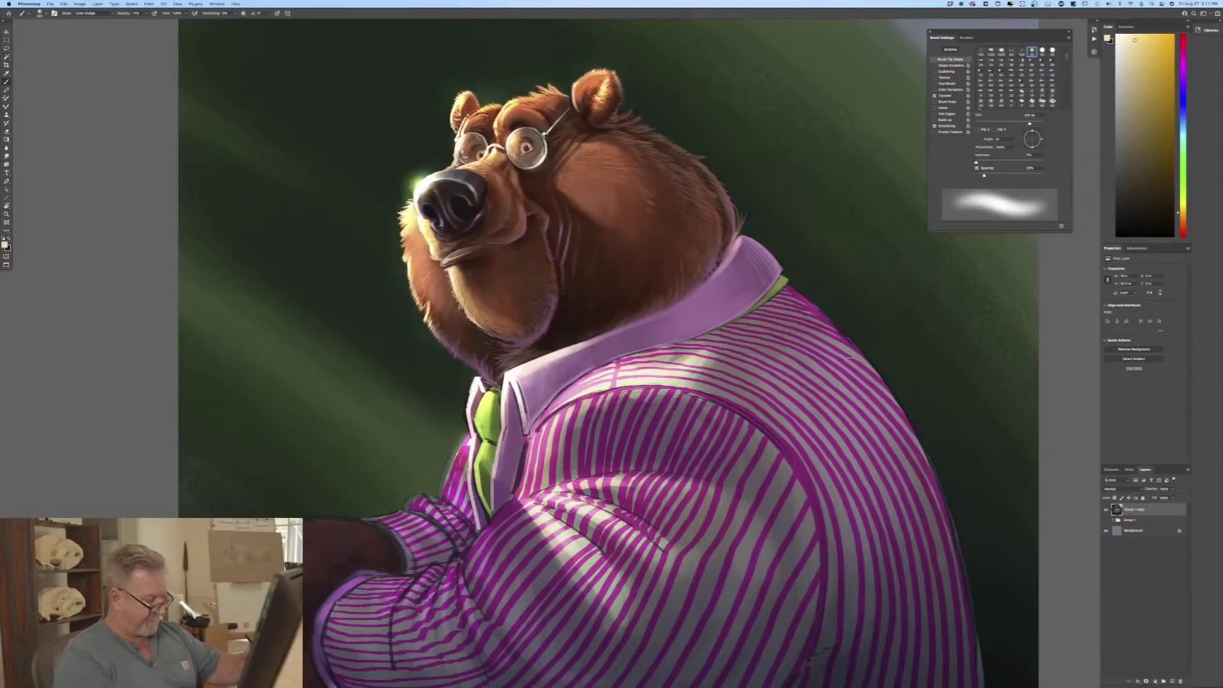
pyautogui.press(']')
pyautogui.moveTo(539, 509)
pyautogui.mouseDown()
pyautogui.moveTo(558, 530)
pyautogui.moveTo(570, 500)
pyautogui.mouseUp()
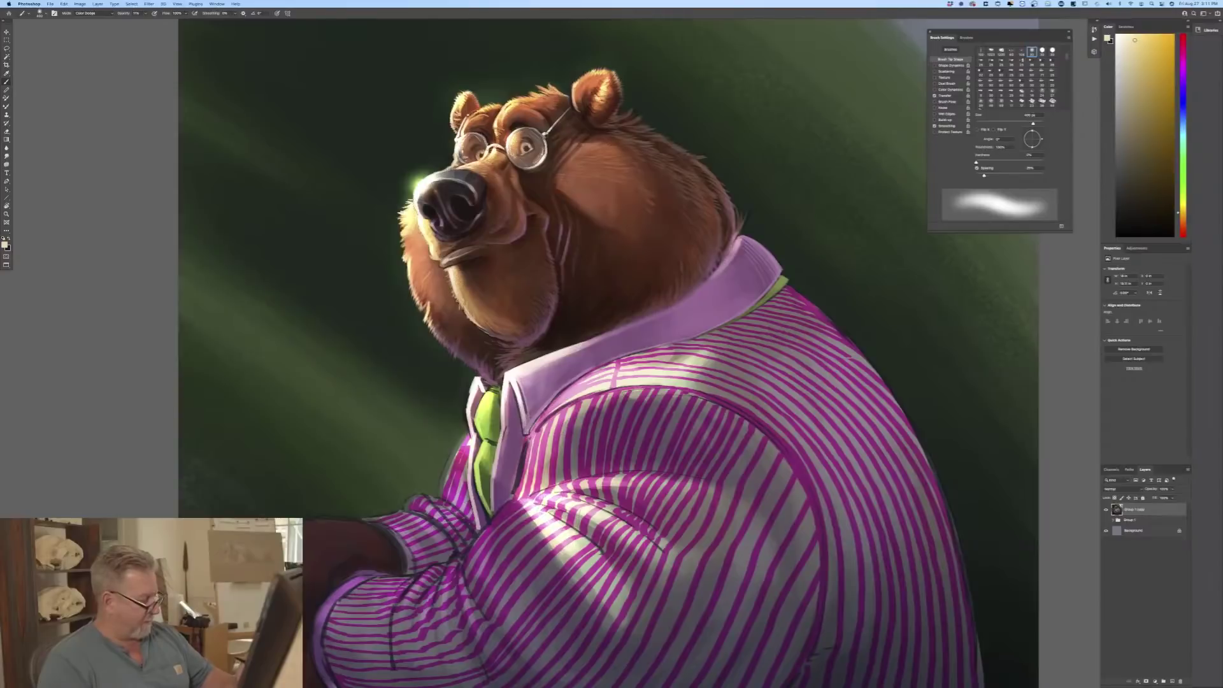
pyautogui.moveTo(516, 458)
pyautogui.mouseDown()
pyautogui.moveTo(631, 350)
pyautogui.moveTo(659, 370)
pyautogui.moveTo(598, 389)
pyautogui.mouseUp()
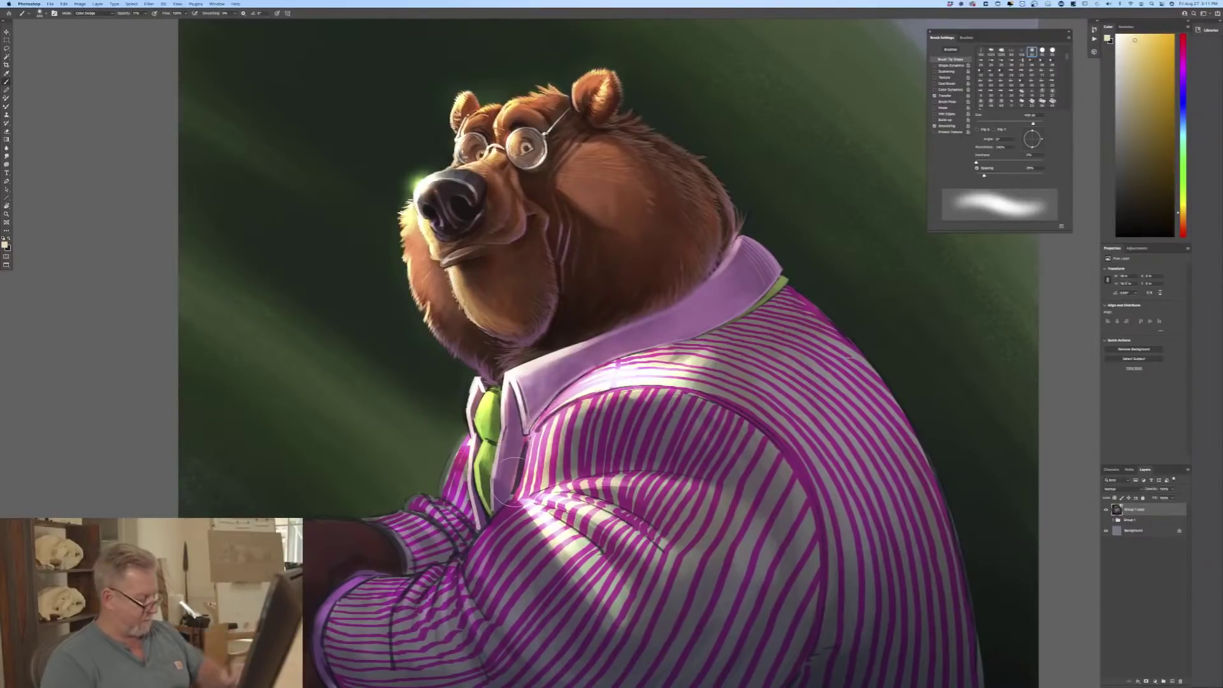
# Step: Undo the latest trial Color Dodge strokes with the whole painting in view and reduce the brush size
pyautogui.press('super+minus')
pyautogui.press('super+0')
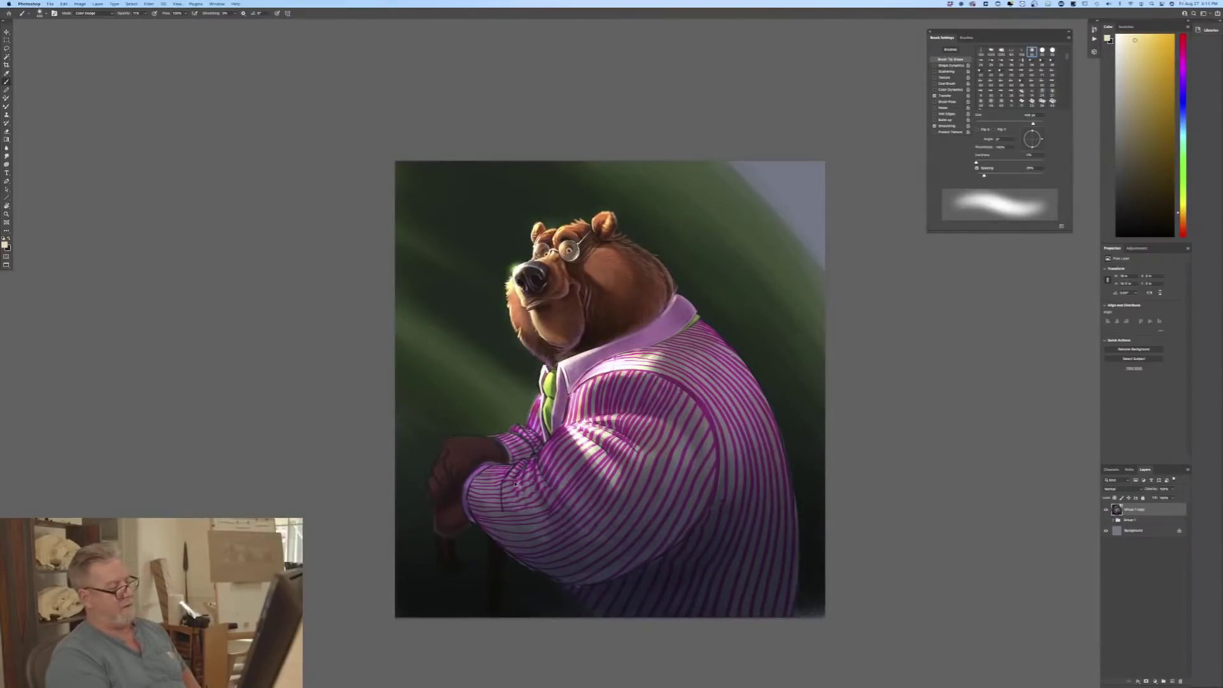
pyautogui.press('super+z')
pyautogui.press('super+z')
pyautogui.press('super+z')
pyautogui.press('super+z')
pyautogui.press('super+z')
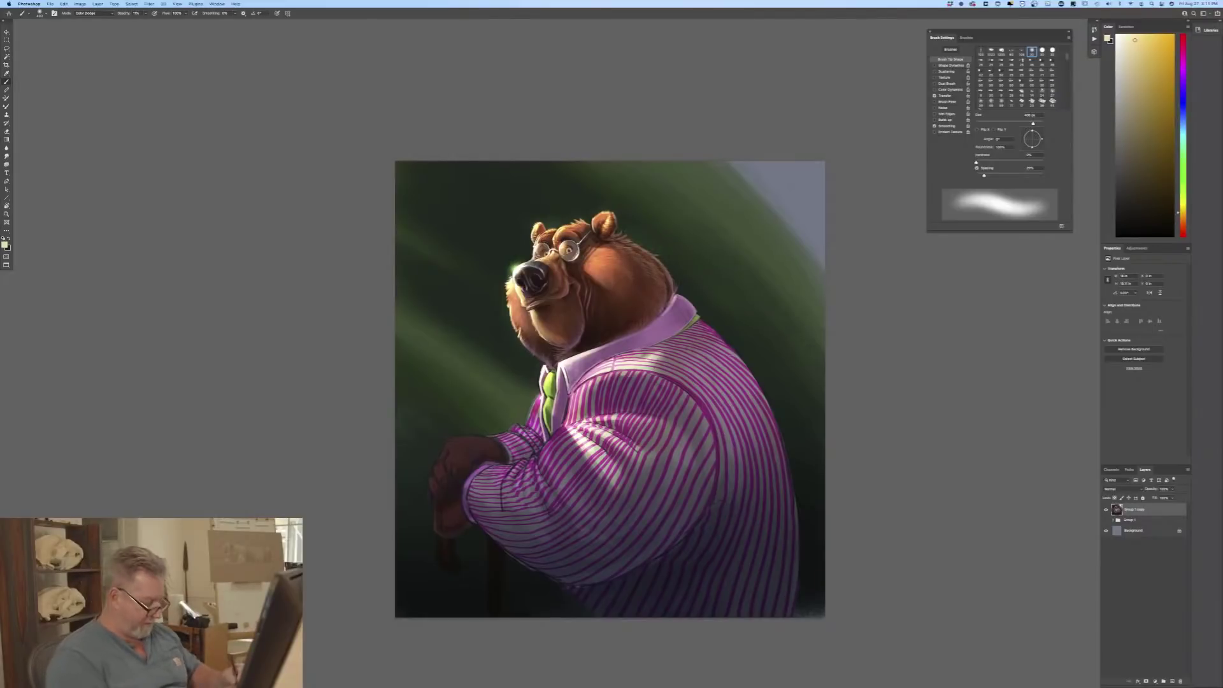
pyautogui.press('[')
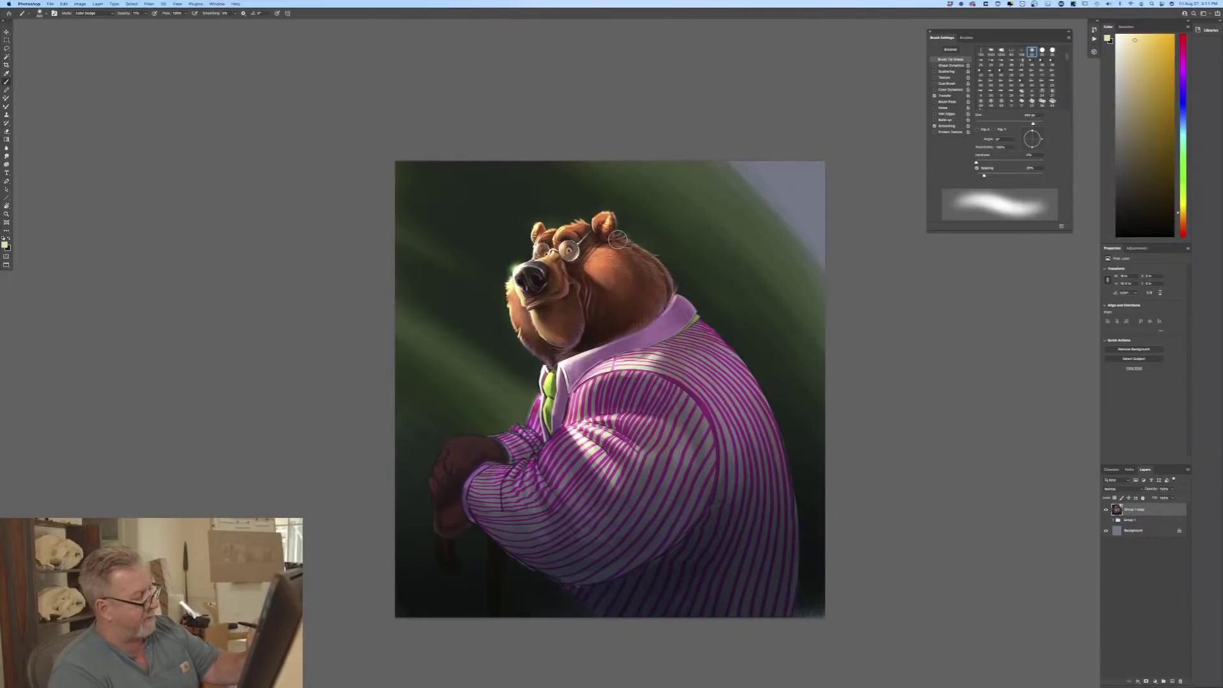